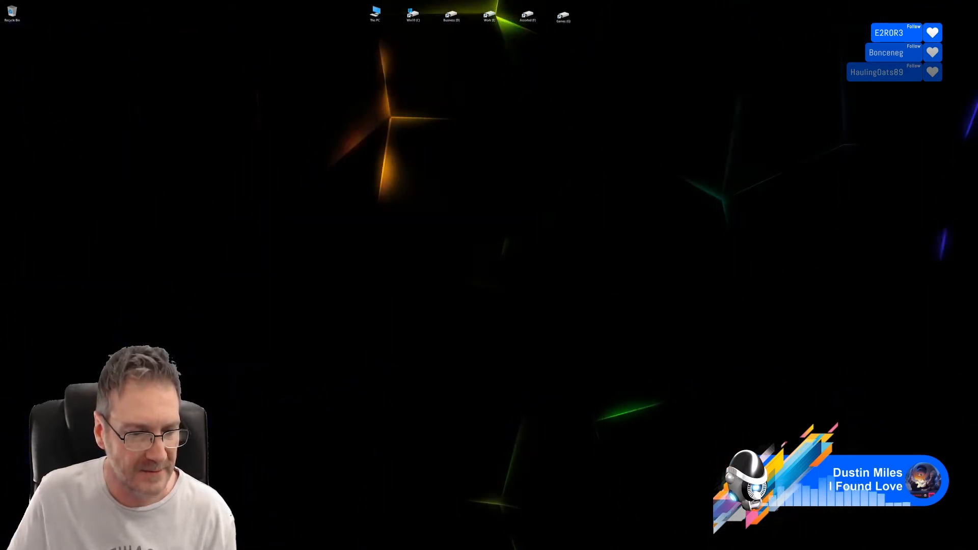
# Switch to 3ds Max and temporarily preview the checker map on the wall lamp through its material's diffuse colour
pyautogui.hotkey('alt', 'Tab')
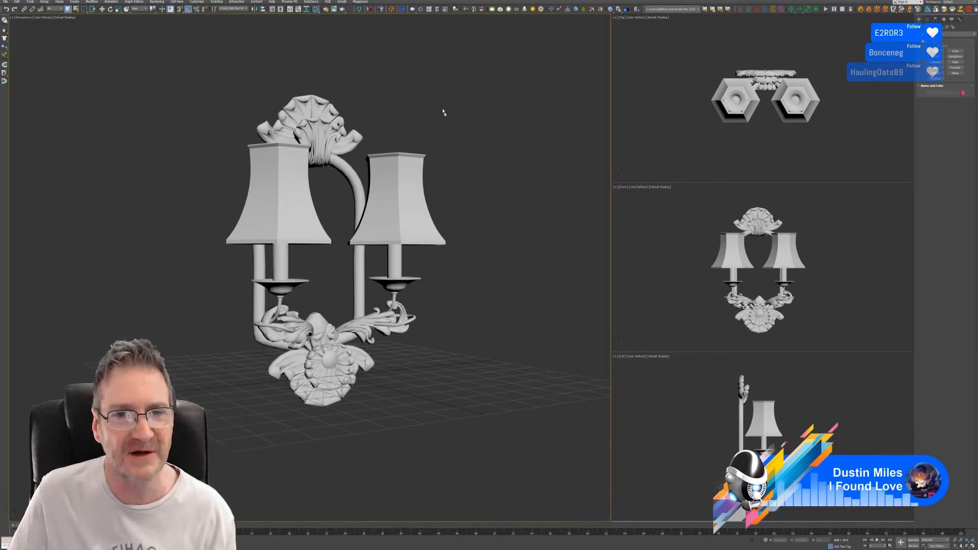
pyautogui.press('m')
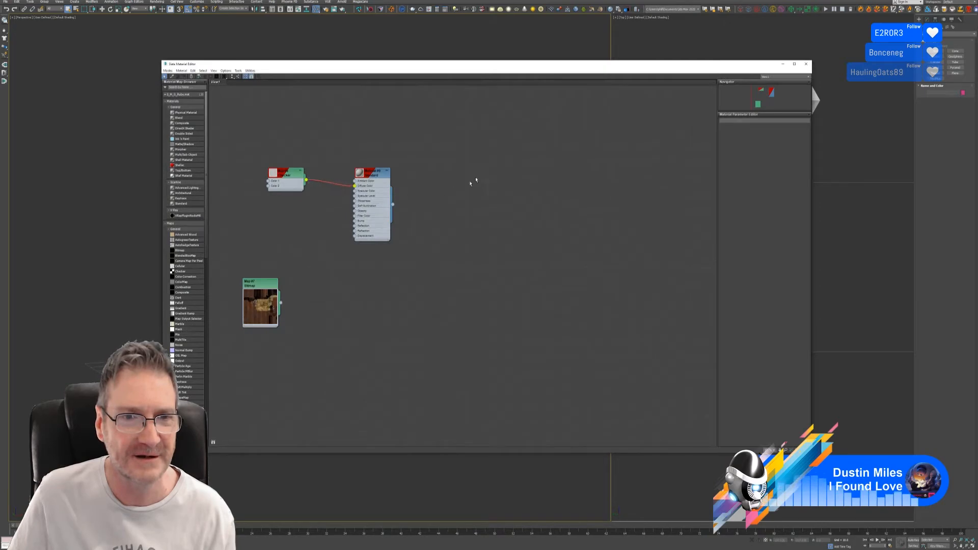
pyautogui.click(806, 64)
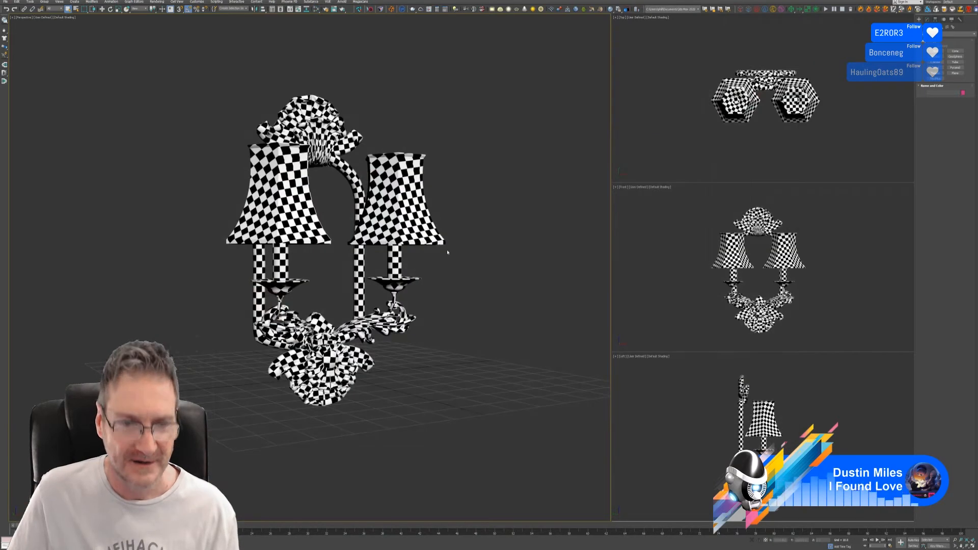
pyautogui.moveTo(483, 250)
pyautogui.keyDown('alt'); pyautogui.mouseDown(button='middle')
pyautogui.moveTo(448, 239)
pyautogui.moveTo(559, 243)
pyautogui.moveTo(460, 249)
pyautogui.moveTo(481, 246)
pyautogui.mouseUp(button='middle'); pyautogui.keyUp('alt')
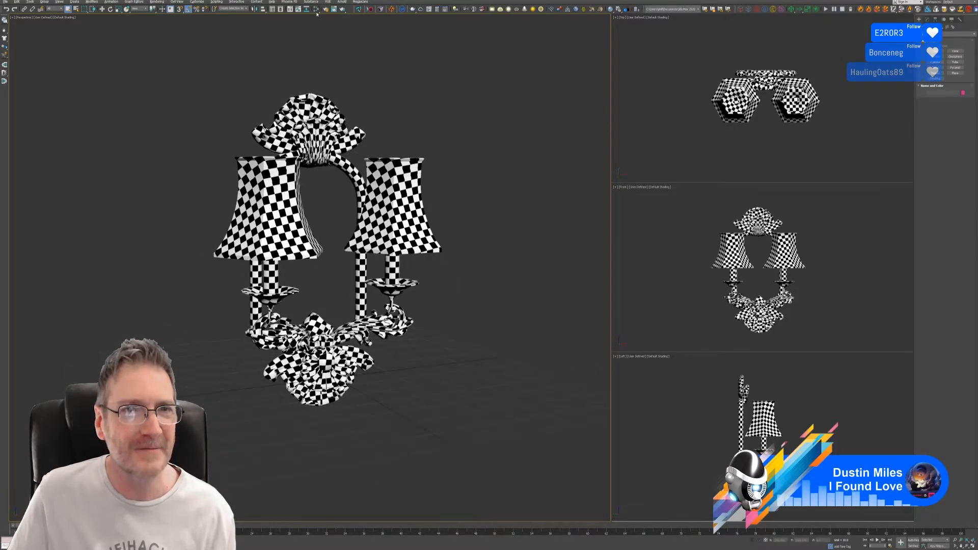
pyautogui.click(316, 13)
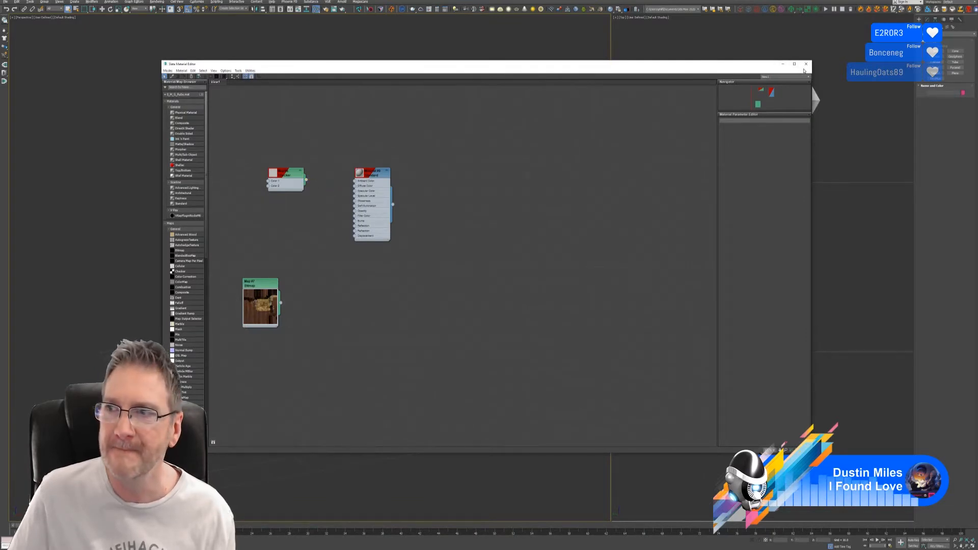
pyautogui.click(806, 65)
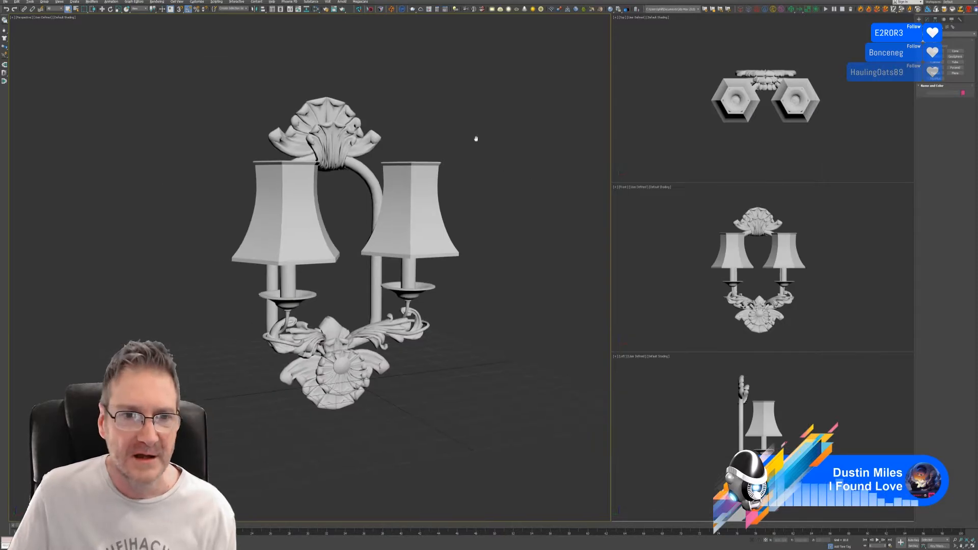
# Select the wall lamp's two lampshades at element level and assign them a white vertex colour
pyautogui.click(423, 190)
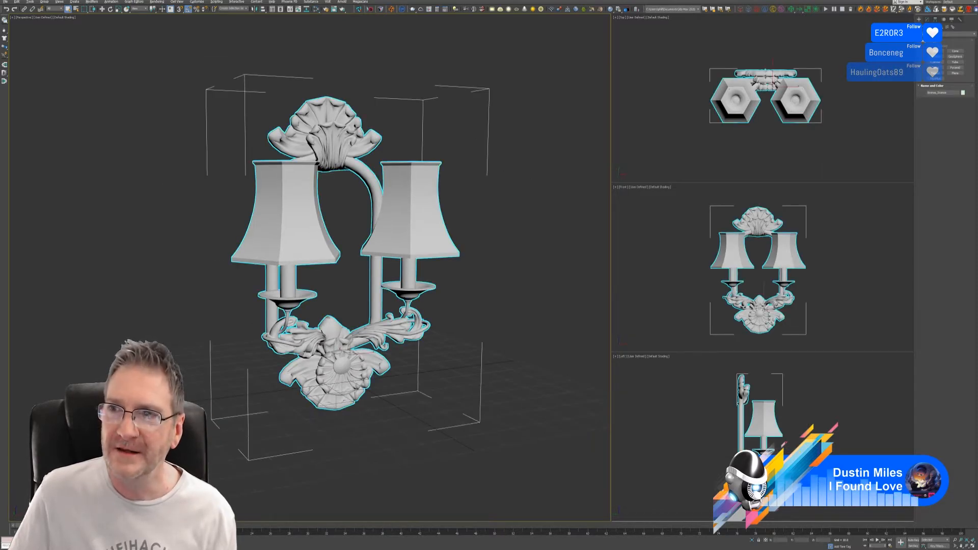
pyautogui.click(927, 19)
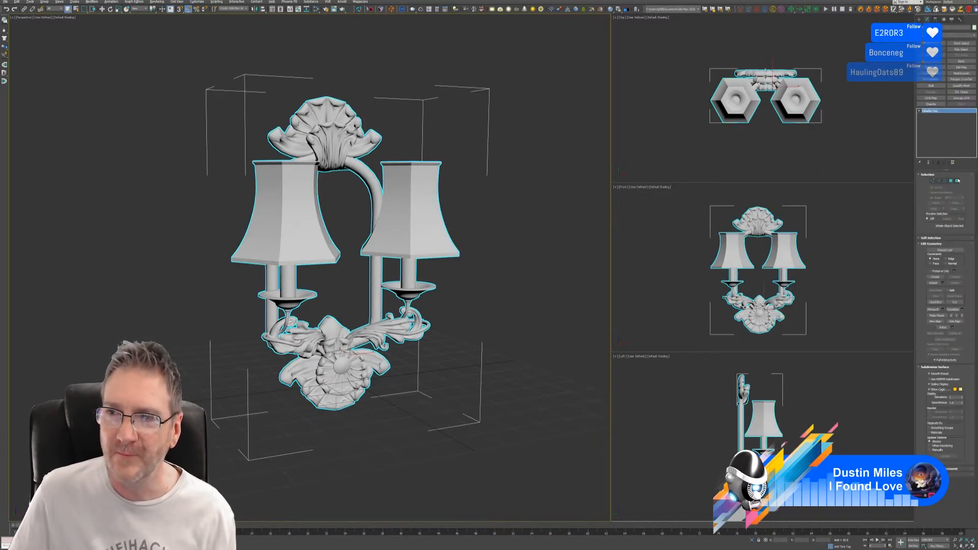
pyautogui.click(956, 181)
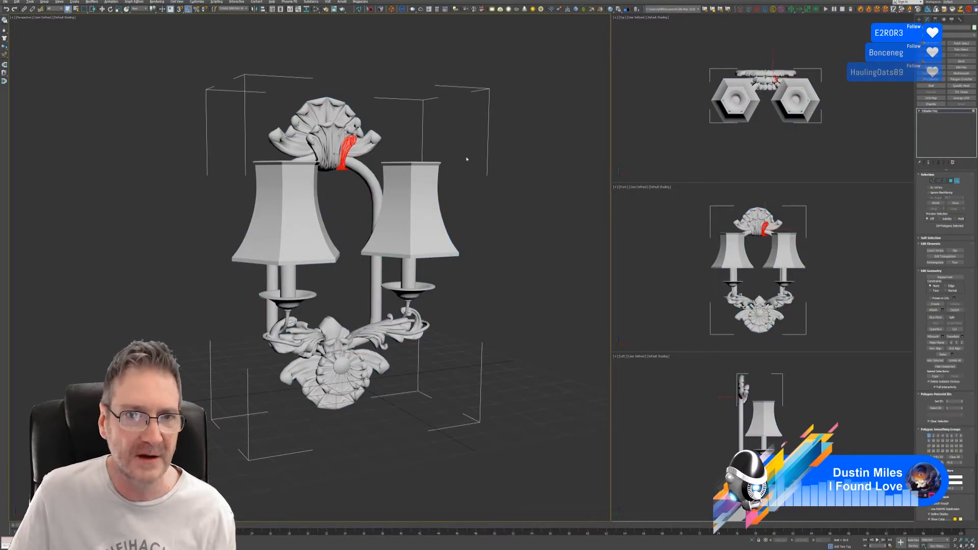
pyautogui.moveTo(467, 159)
pyautogui.keyDown('alt'); pyautogui.mouseDown(button='middle')
pyautogui.moveTo(453, 163)
pyautogui.moveTo(481, 162)
pyautogui.mouseUp(button='middle'); pyautogui.keyUp('alt')
pyautogui.click(295, 233)
pyautogui.keyDown('ctrl'); pyautogui.click(425, 241); pyautogui.keyUp('ctrl')
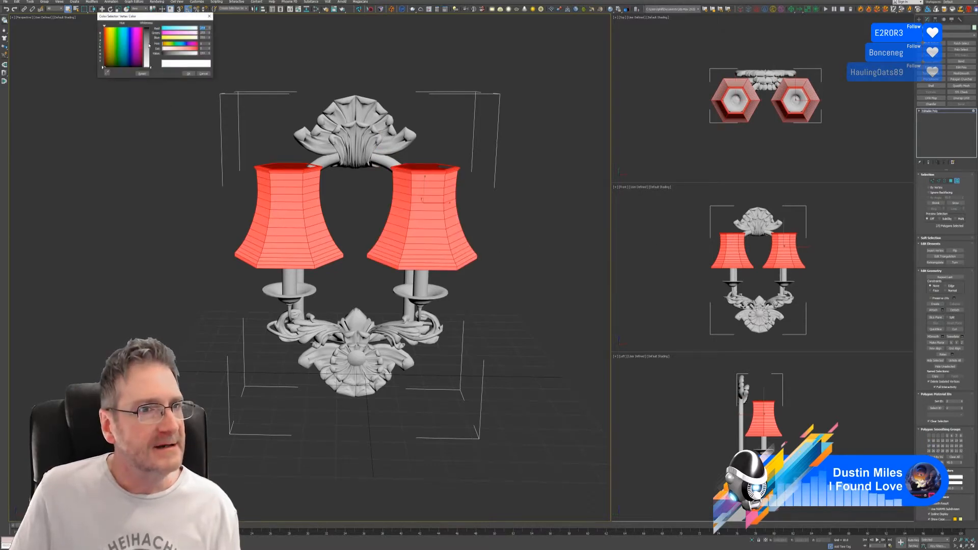
pyautogui.click(187, 74)
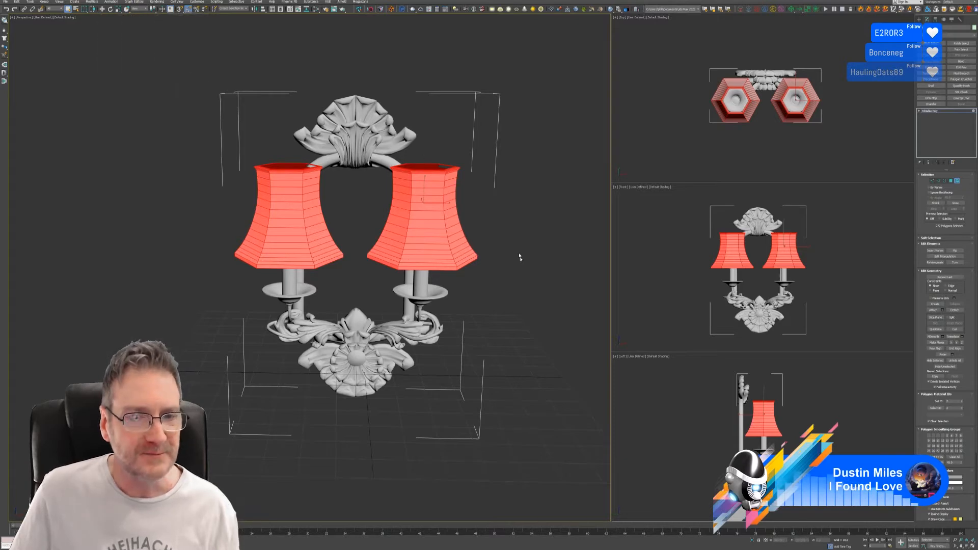
pyautogui.keyDown('alt'); pyautogui.moveTo(521, 263); pyautogui.dragTo(516, 271, button='middle'); pyautogui.keyUp('alt')
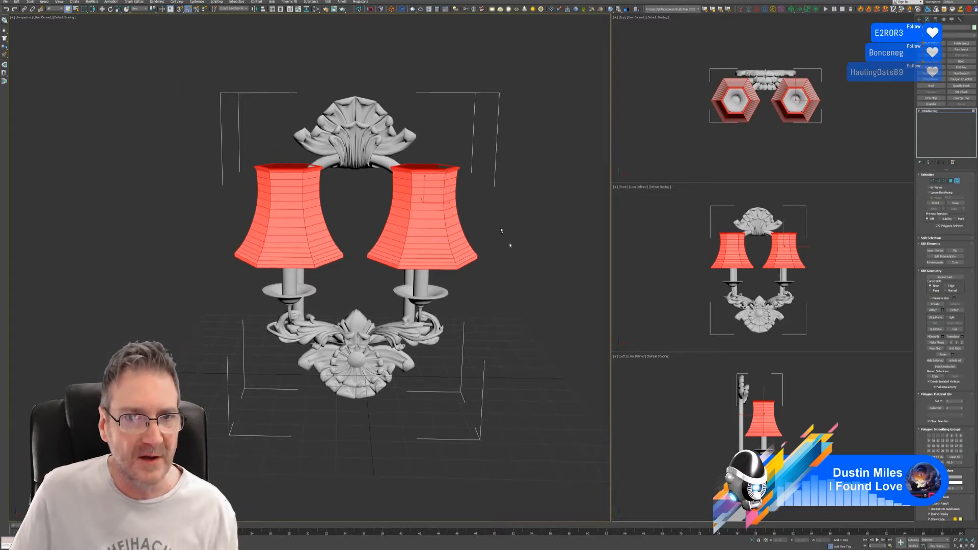
# Give the fluted centre of the upper shell ornament and the lower rosette's petals and neck a yellow vertex colour
pyautogui.click(335, 144)
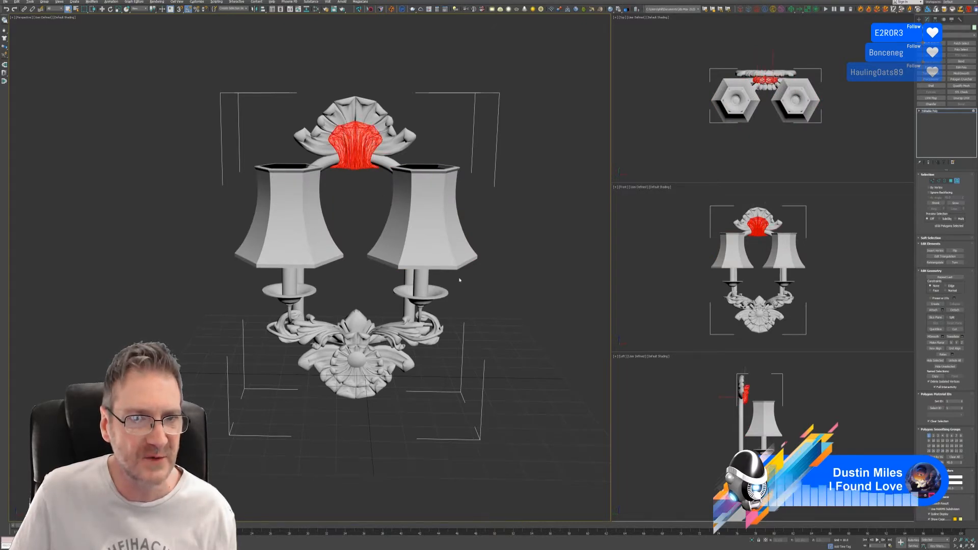
pyautogui.keyDown('alt'); pyautogui.moveTo(489, 282); pyautogui.dragTo(489, 274, button='middle'); pyautogui.keyUp('alt')
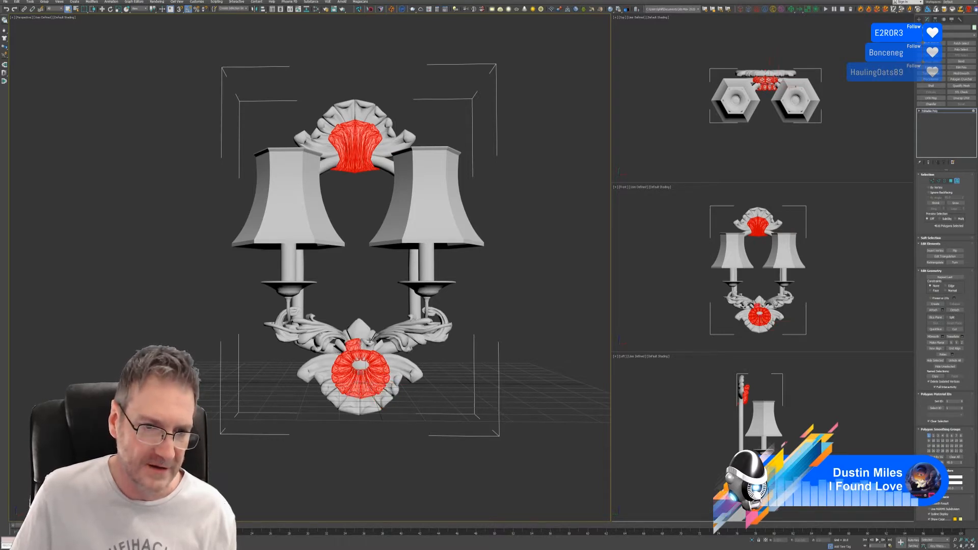
pyautogui.moveTo(438, 351)
pyautogui.keyDown('alt'); pyautogui.mouseDown(button='middle')
pyautogui.moveTo(422, 344)
pyautogui.moveTo(423, 355)
pyautogui.moveTo(445, 360)
pyautogui.mouseUp(button='middle'); pyautogui.keyUp('alt')
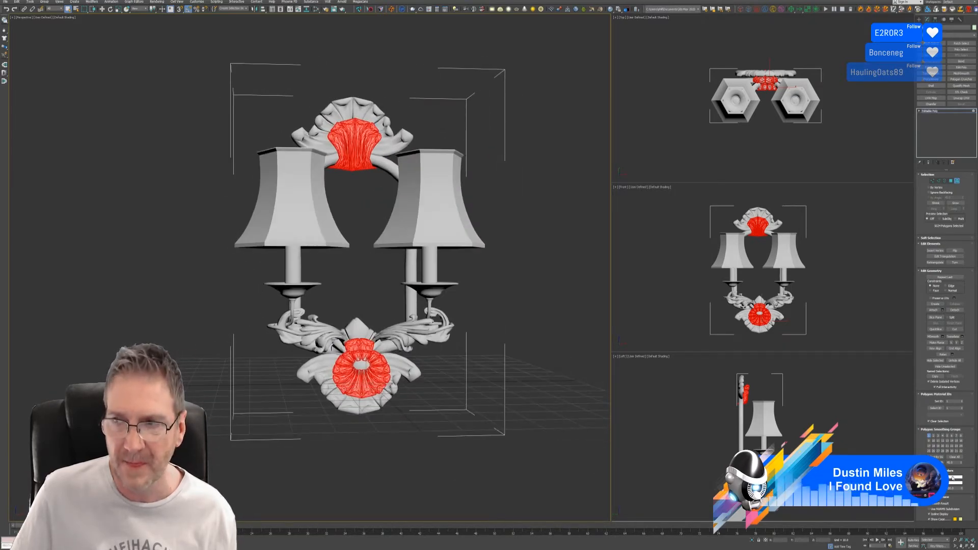
pyautogui.click(954, 478)
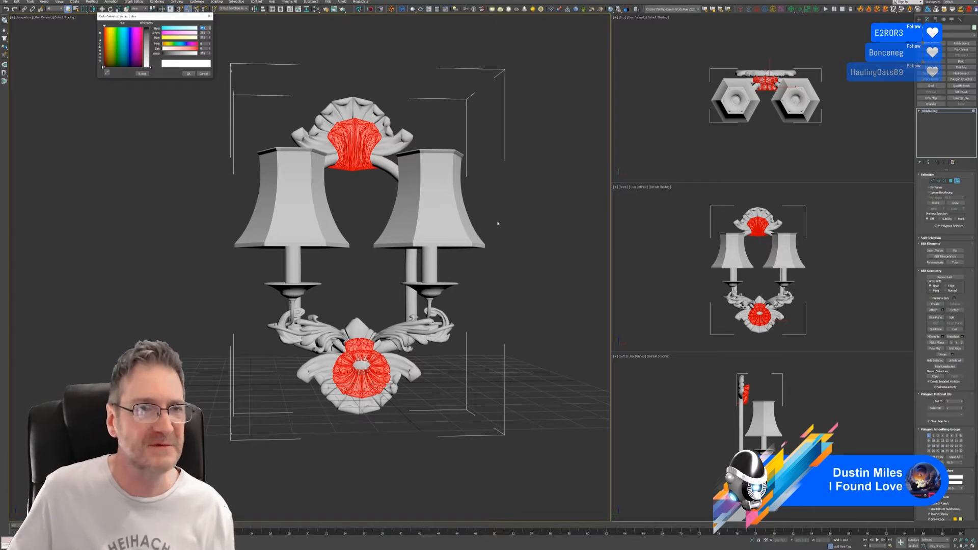
pyautogui.click(111, 39)
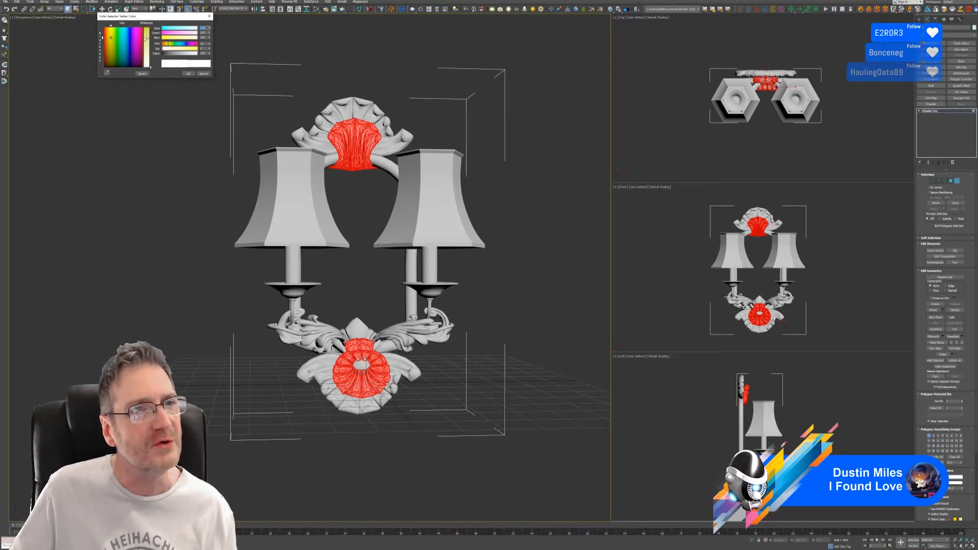
pyautogui.click(186, 74)
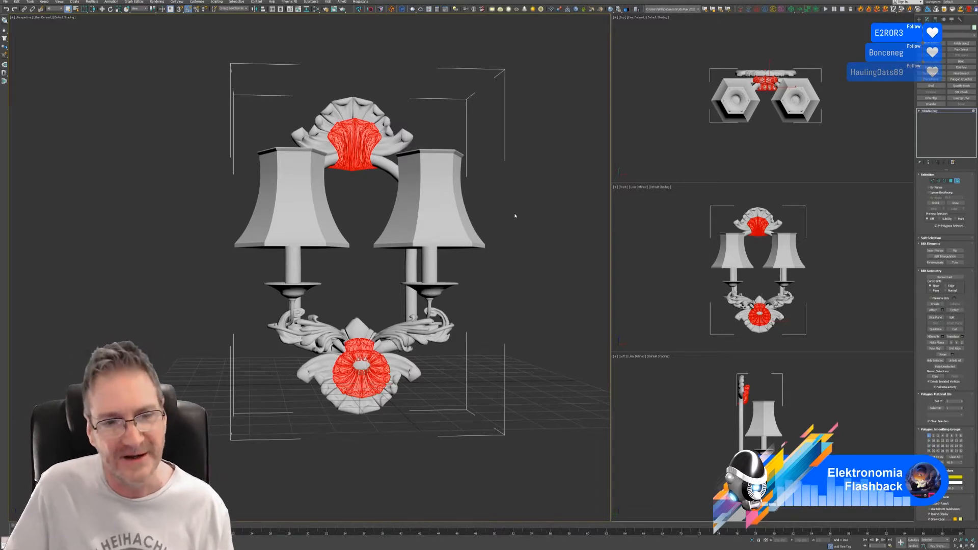
pyautogui.moveTo(510, 226)
pyautogui.keyDown('alt'); pyautogui.mouseDown(button='middle')
pyautogui.moveTo(498, 229)
pyautogui.moveTo(510, 231)
pyautogui.mouseUp(button='middle'); pyautogui.keyUp('alt')
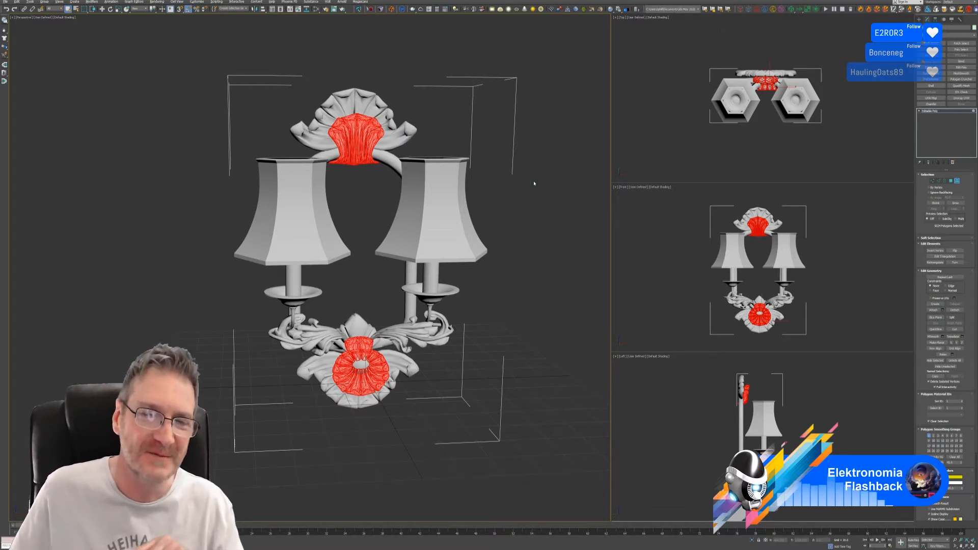
pyautogui.press('super')
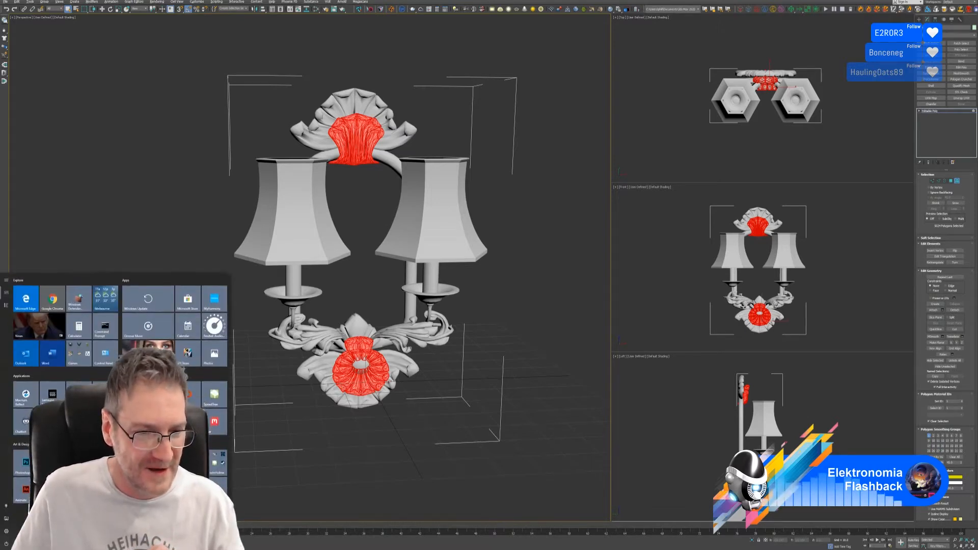
pyautogui.press('super')
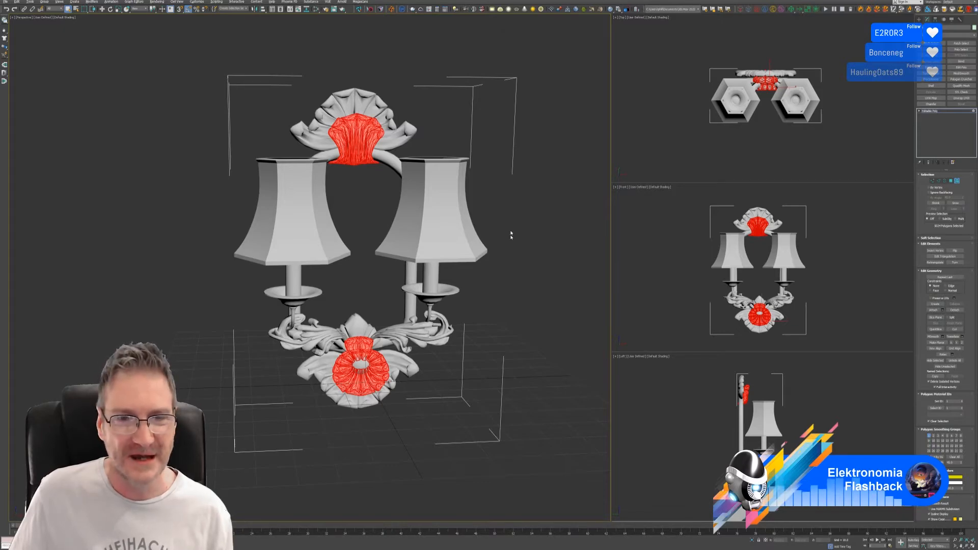
pyautogui.moveTo(511, 235)
pyautogui.keyDown('alt'); pyautogui.mouseDown(button='middle')
pyautogui.moveTo(513, 225)
pyautogui.moveTo(498, 220)
pyautogui.moveTo(517, 223)
pyautogui.moveTo(501, 225)
pyautogui.mouseUp(button='middle'); pyautogui.keyUp('alt')
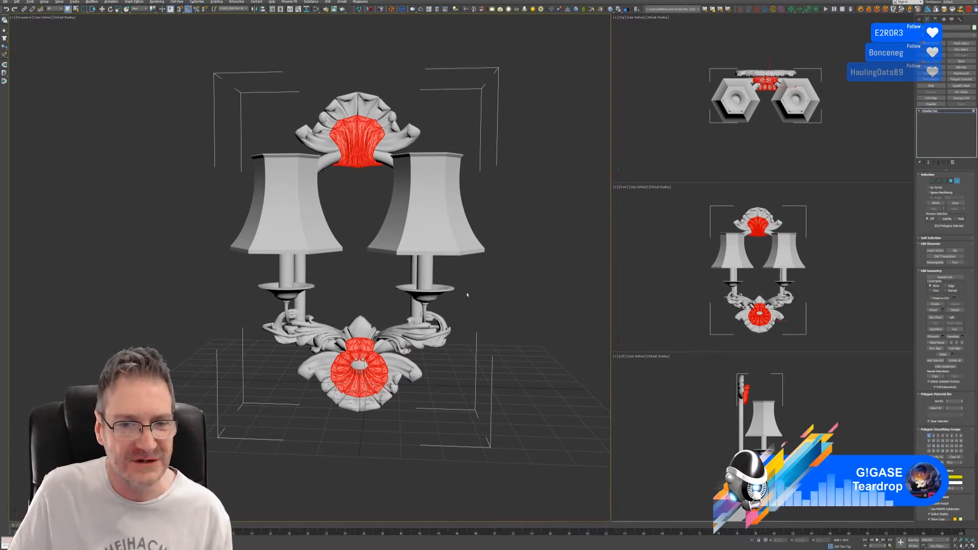
# Give the two leaf arms and the central leaf above the lower rosette a teal-green vertex colour
pyautogui.moveTo(464, 290)
pyautogui.keyDown('alt'); pyautogui.mouseDown(button='middle')
pyautogui.moveTo(453, 300)
pyautogui.moveTo(474, 298)
pyautogui.mouseUp(button='middle'); pyautogui.keyUp('alt')
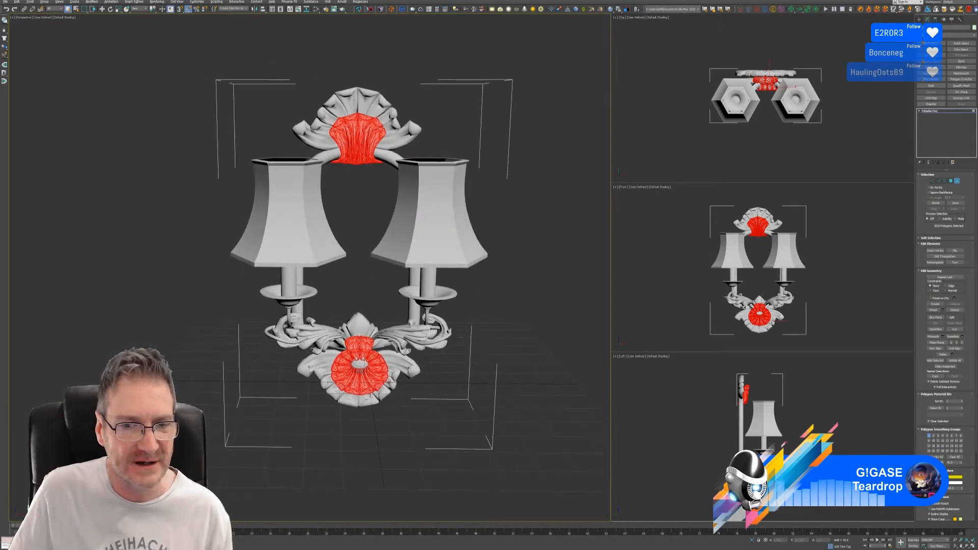
pyautogui.click(328, 330)
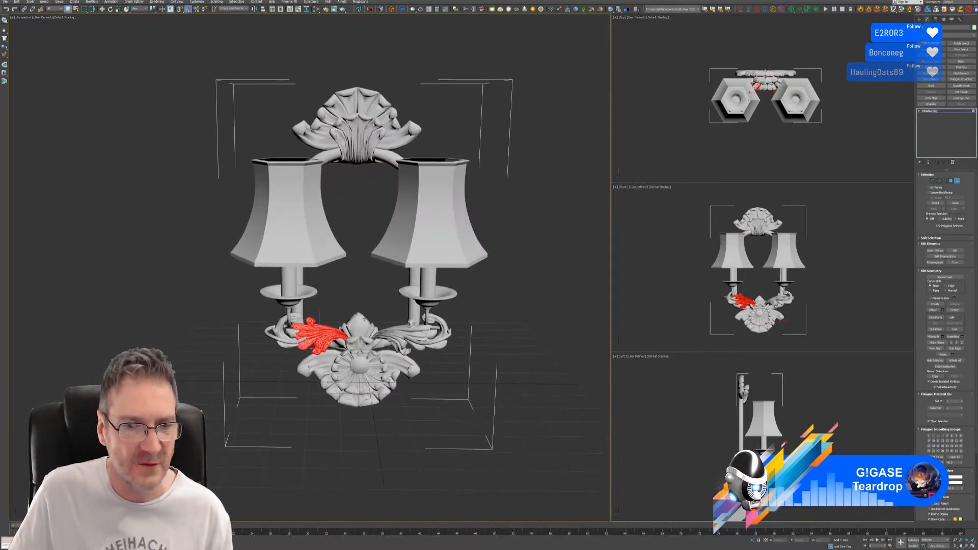
pyautogui.keyDown('ctrl'); pyautogui.click(401, 334); pyautogui.keyUp('ctrl')
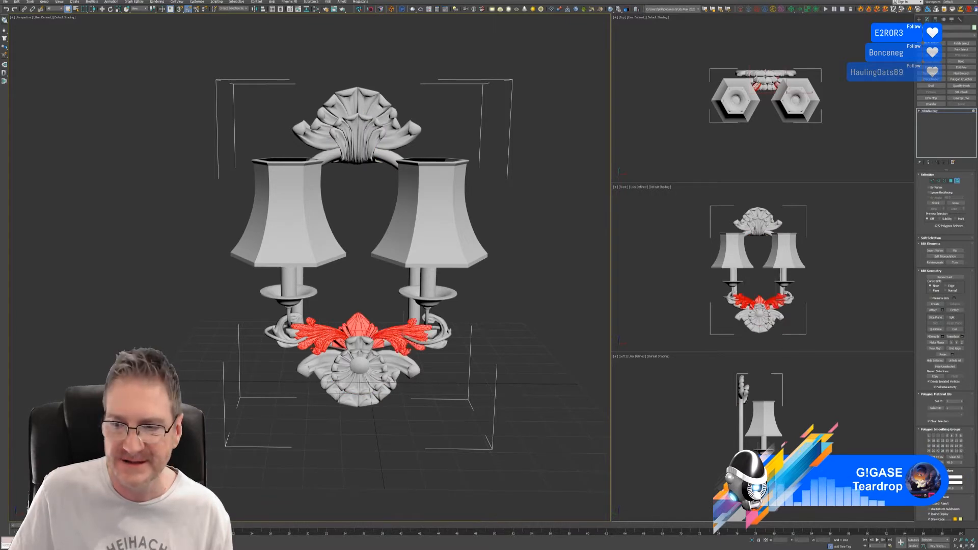
pyautogui.click(951, 479)
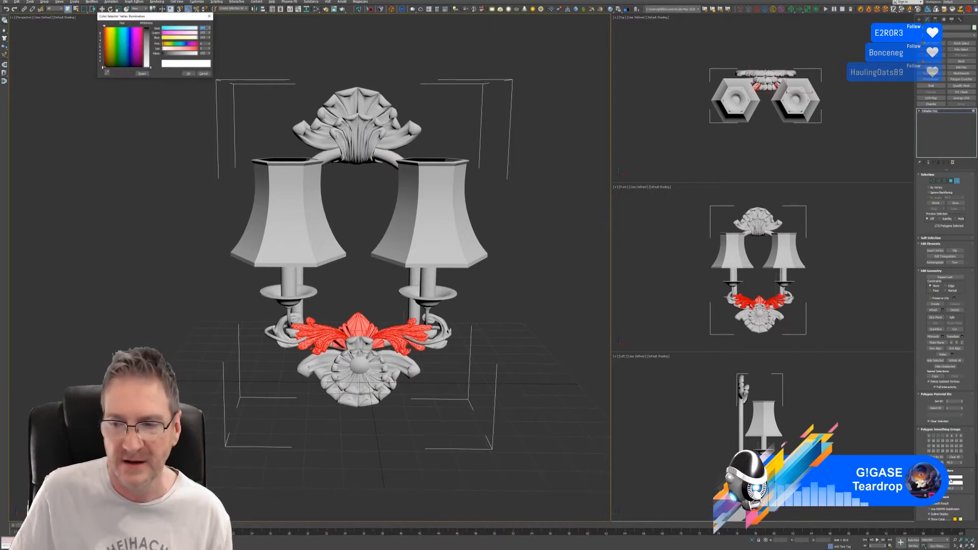
pyautogui.click(203, 73)
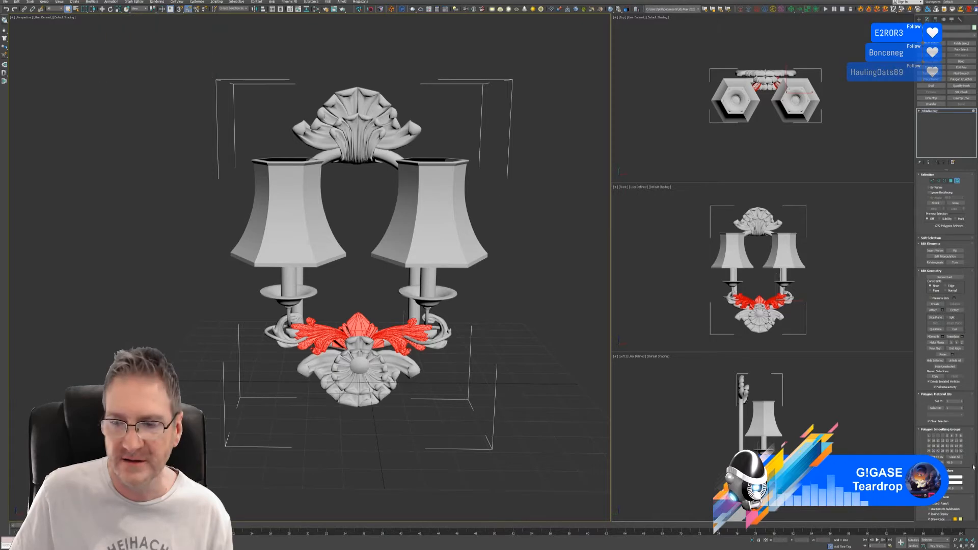
pyautogui.click(953, 476)
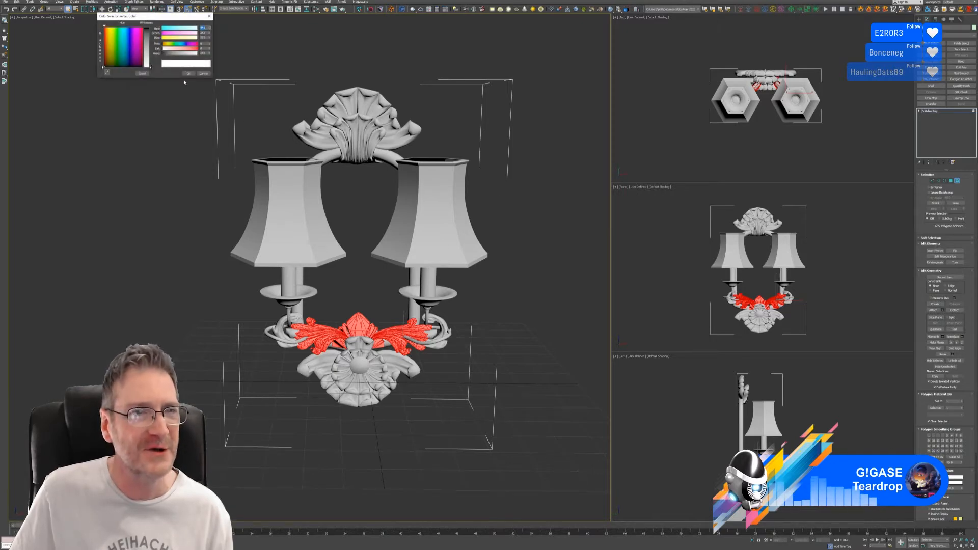
pyautogui.click(118, 36)
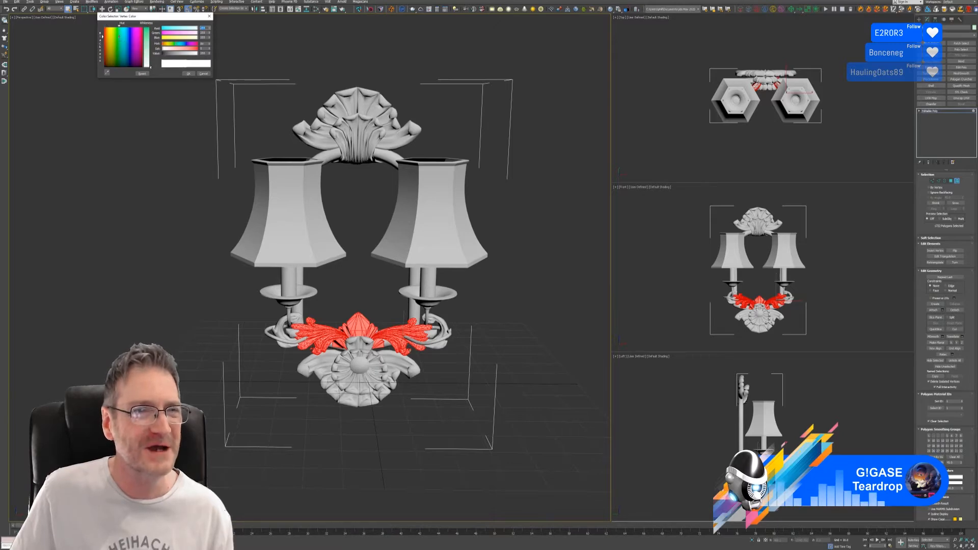
pyautogui.moveTo(149, 67); pyautogui.dragTo(149, 27)
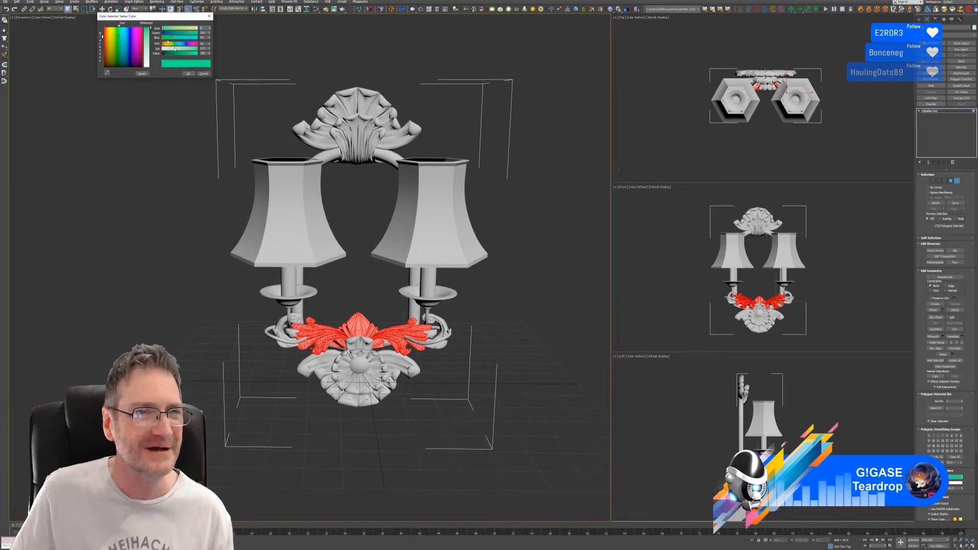
pyautogui.click(187, 74)
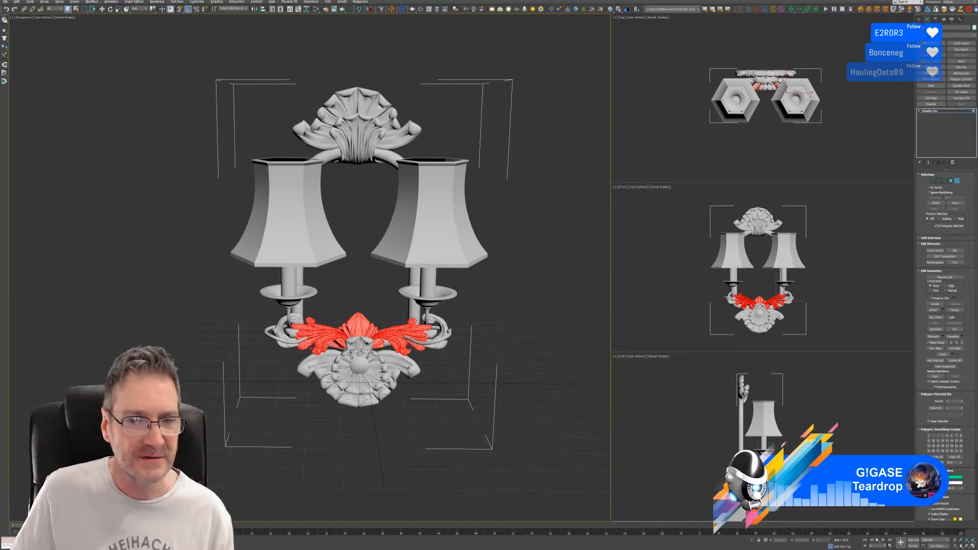
# Give the two curled leaf scrolls below the candle cups and the upper shell ornament's outer fronds a cyan vertex colour
pyautogui.click(281, 327)
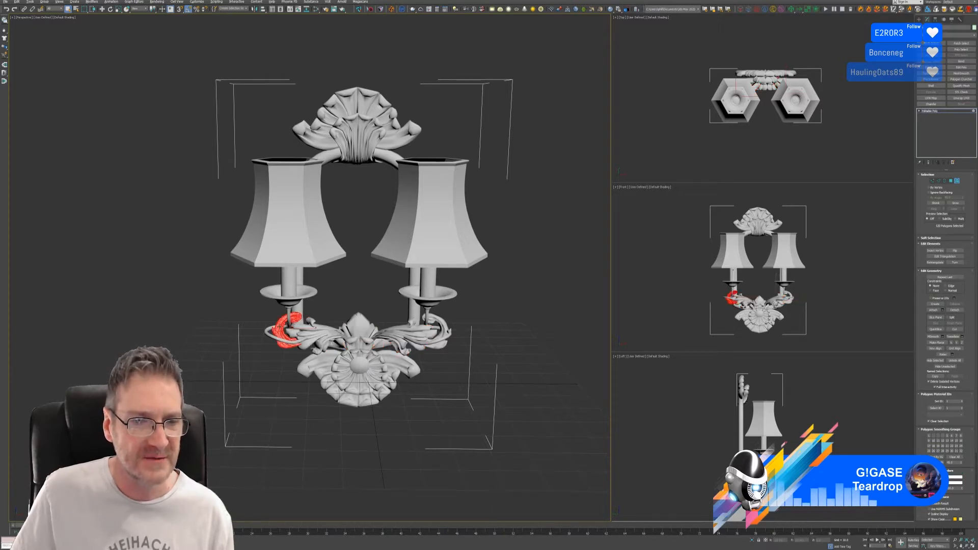
pyautogui.keyDown('ctrl'); pyautogui.click(441, 344); pyautogui.keyUp('ctrl')
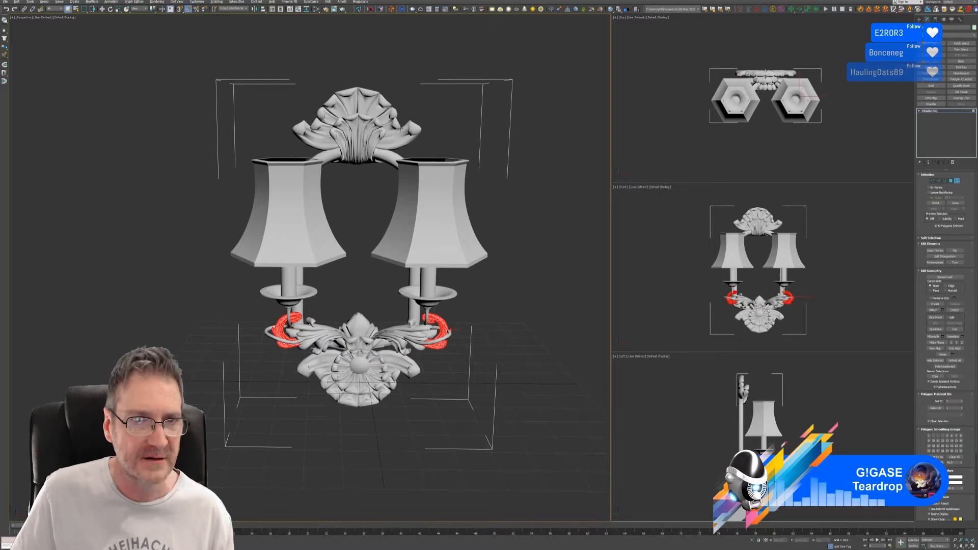
pyautogui.keyDown('ctrl'); pyautogui.click(391, 126); pyautogui.keyUp('ctrl')
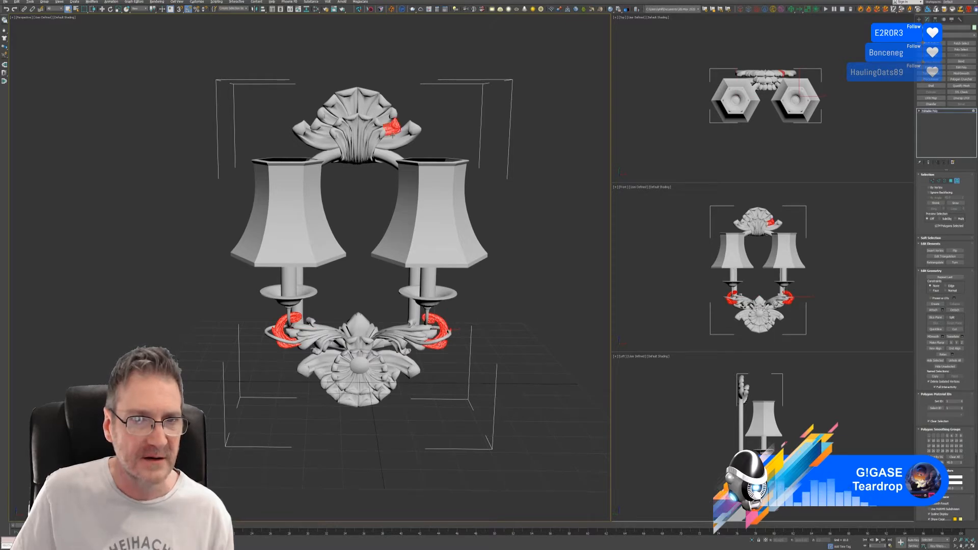
pyautogui.keyDown('ctrl'); pyautogui.click(392, 142); pyautogui.keyUp('ctrl')
pyautogui.keyDown('ctrl'); pyautogui.click(386, 118); pyautogui.keyUp('ctrl')
pyautogui.keyDown('ctrl'); pyautogui.click(377, 107); pyautogui.keyUp('ctrl')
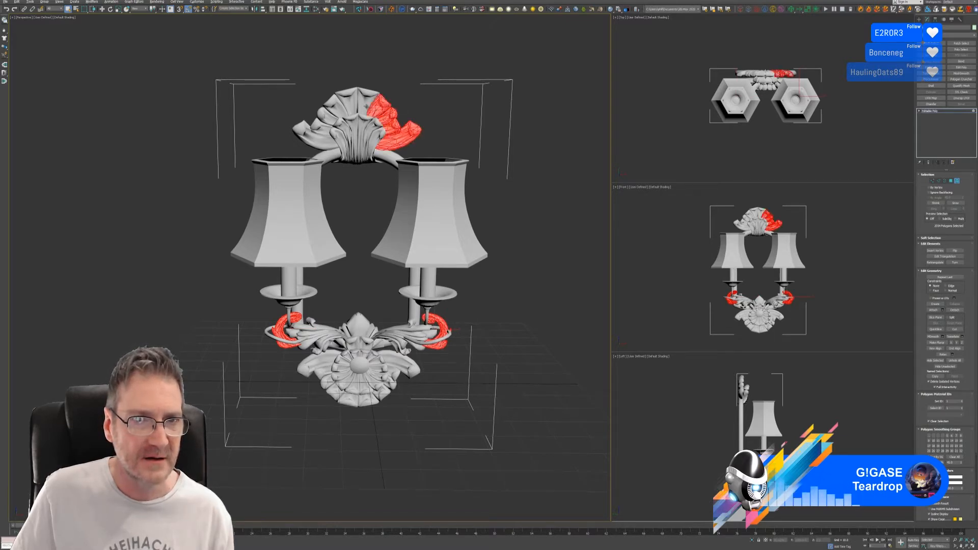
pyautogui.keyDown('ctrl'); pyautogui.click(366, 102); pyautogui.keyUp('ctrl')
pyautogui.keyDown('ctrl'); pyautogui.click(340, 104); pyautogui.keyUp('ctrl')
pyautogui.keyDown('ctrl'); pyautogui.click(329, 108); pyautogui.keyUp('ctrl')
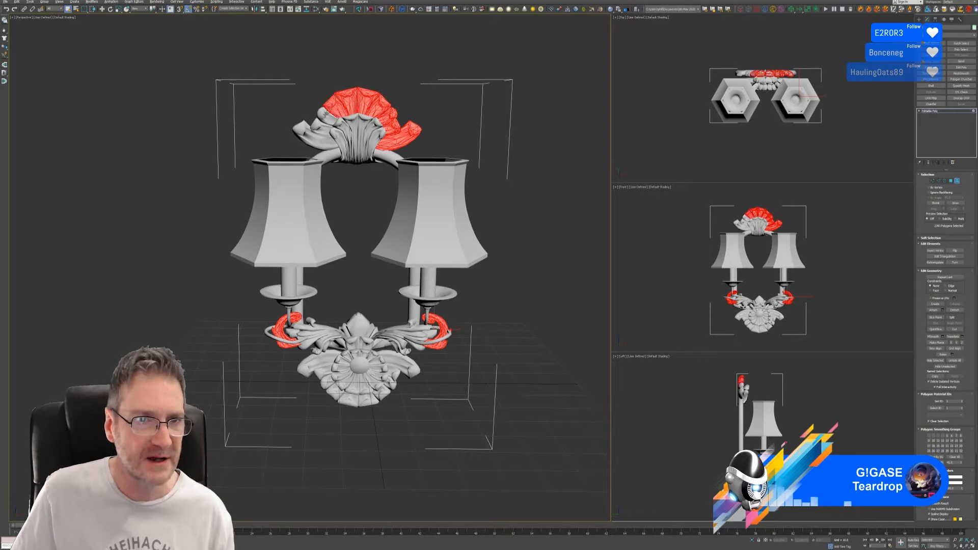
pyautogui.keyDown('ctrl'); pyautogui.click(323, 116); pyautogui.keyUp('ctrl')
pyautogui.keyDown('ctrl'); pyautogui.click(313, 134); pyautogui.keyUp('ctrl')
pyautogui.keyDown('ctrl'); pyautogui.click(320, 126); pyautogui.keyUp('ctrl')
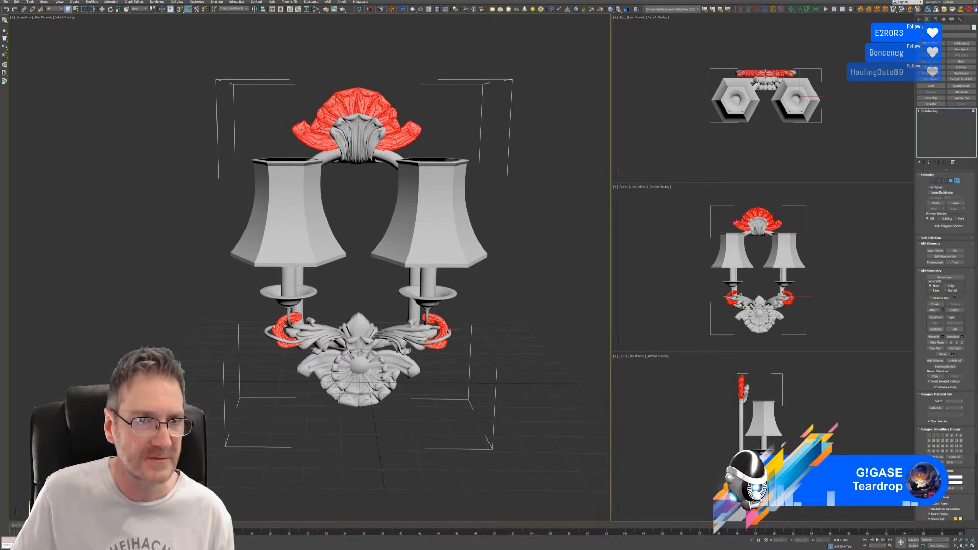
pyautogui.click(951, 479)
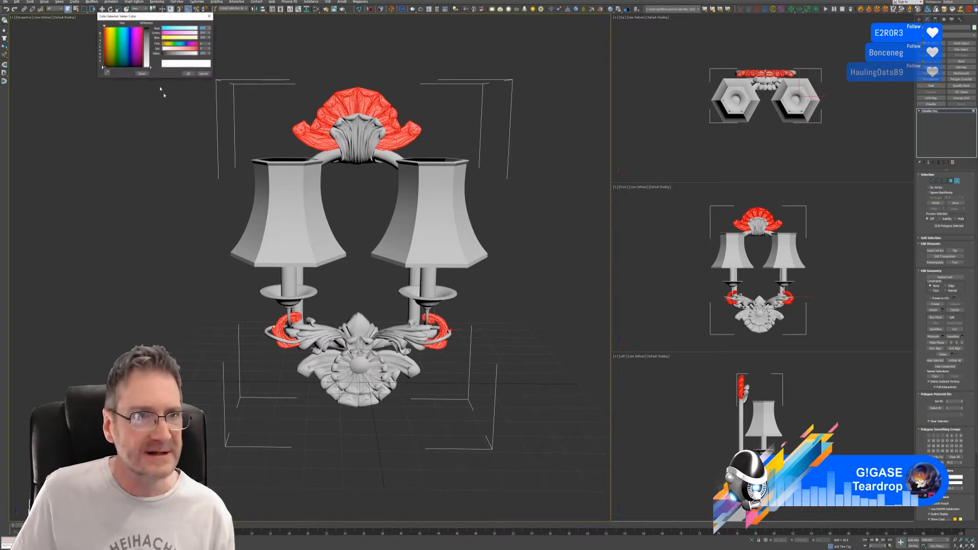
pyautogui.click(124, 38)
pyautogui.click(147, 28)
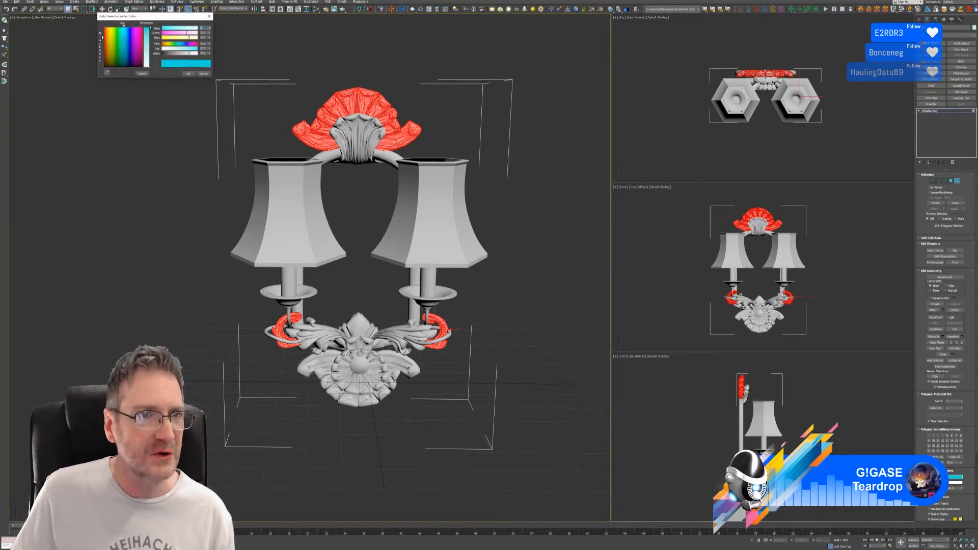
pyautogui.click(188, 74)
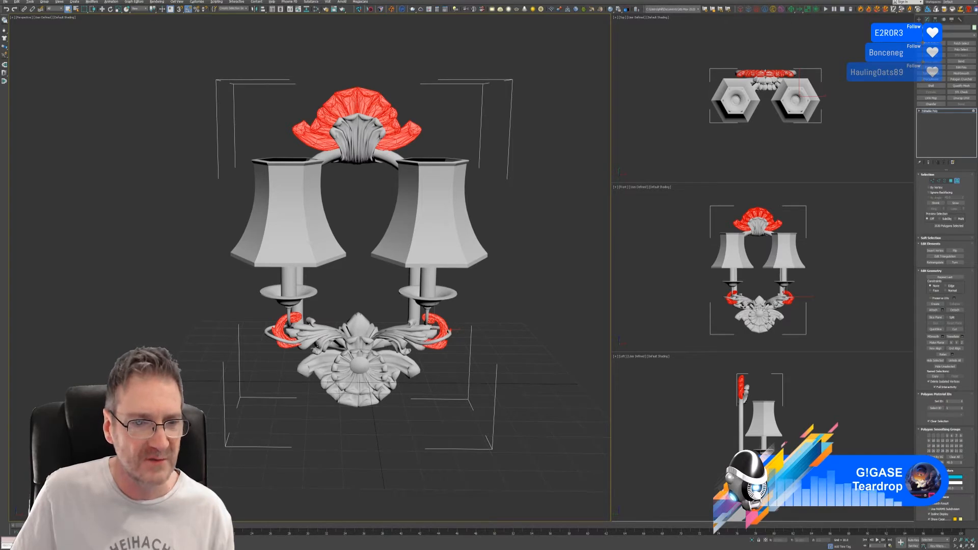
# Give the thin curved arms, the long back tubes and both candle cups a blue vertex colour
pyautogui.click(304, 340)
pyautogui.keyDown('ctrl'); pyautogui.click(421, 342); pyautogui.keyUp('ctrl')
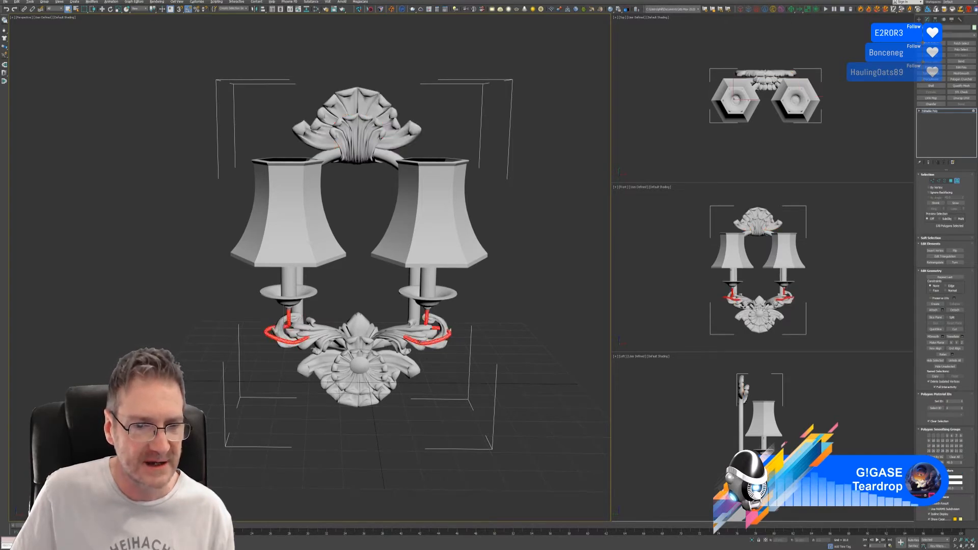
pyautogui.keyDown('ctrl'); pyautogui.click(415, 310); pyautogui.keyUp('ctrl')
pyautogui.keyDown('ctrl'); pyautogui.click(301, 308); pyautogui.keyUp('ctrl')
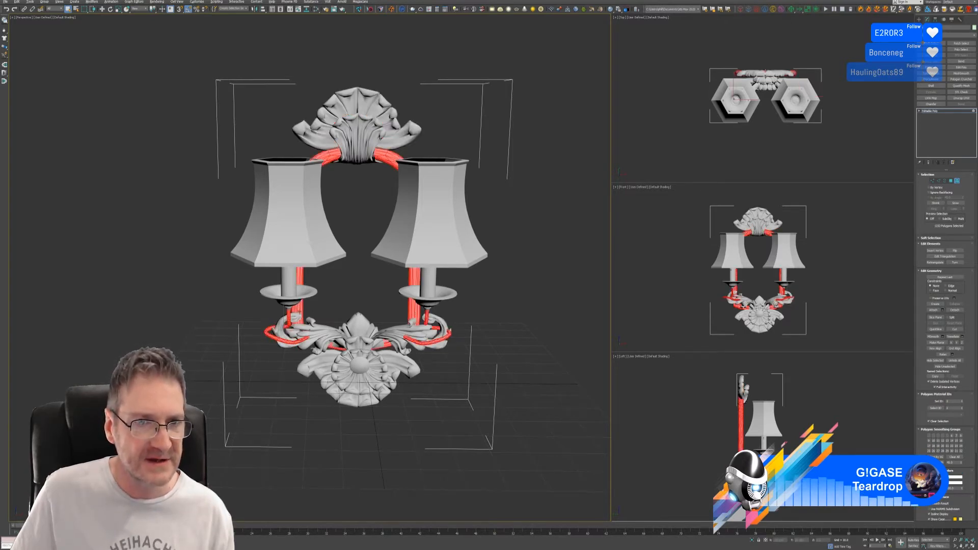
pyautogui.moveTo(458, 209)
pyautogui.keyDown('alt'); pyautogui.mouseDown(button='middle')
pyautogui.moveTo(532, 201)
pyautogui.moveTo(408, 203)
pyautogui.moveTo(455, 185)
pyautogui.moveTo(446, 197)
pyautogui.moveTo(458, 197)
pyautogui.mouseUp(button='middle'); pyautogui.keyUp('alt')
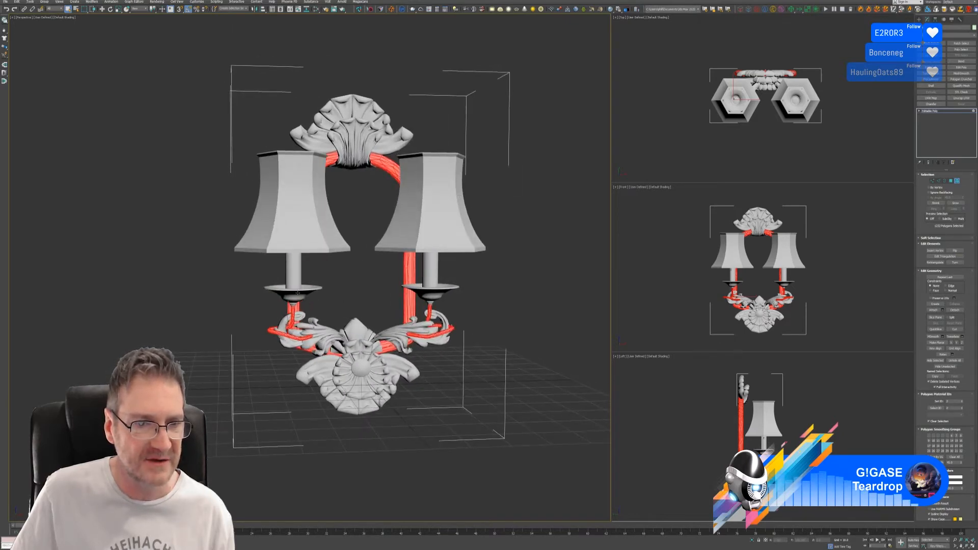
pyautogui.keyDown('ctrl'); pyautogui.click(298, 293); pyautogui.keyUp('ctrl')
pyautogui.keyDown('ctrl'); pyautogui.click(432, 293); pyautogui.keyUp('ctrl')
pyautogui.moveTo(507, 299)
pyautogui.keyDown('alt'); pyautogui.mouseDown(button='middle')
pyautogui.moveTo(474, 300)
pyautogui.moveTo(504, 299)
pyautogui.mouseUp(button='middle'); pyautogui.keyUp('alt')
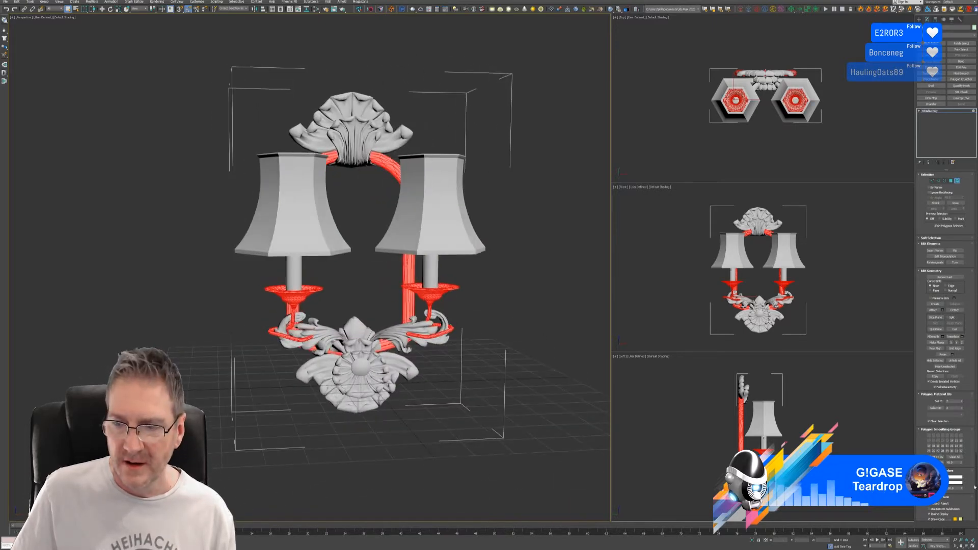
pyautogui.click(956, 479)
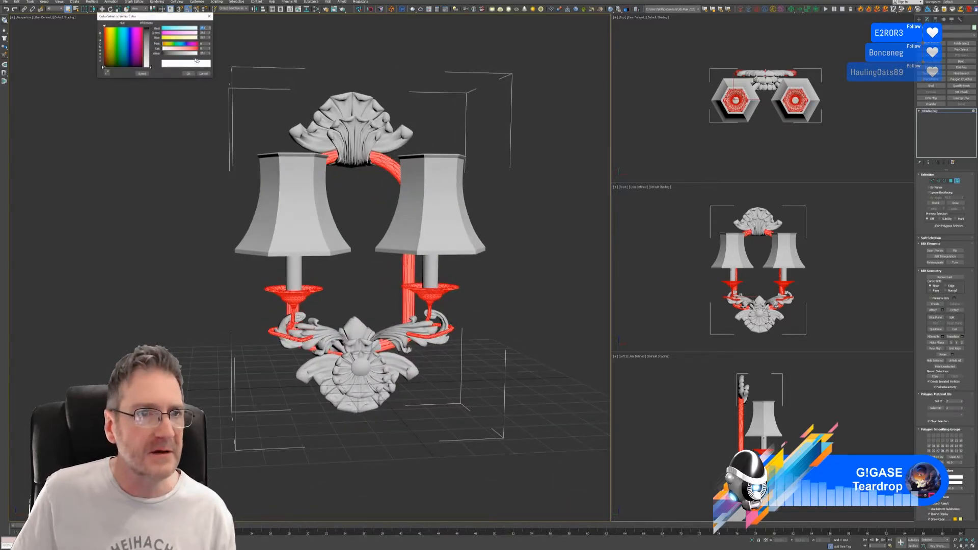
pyautogui.moveTo(138, 45); pyautogui.dragTo(131, 44)
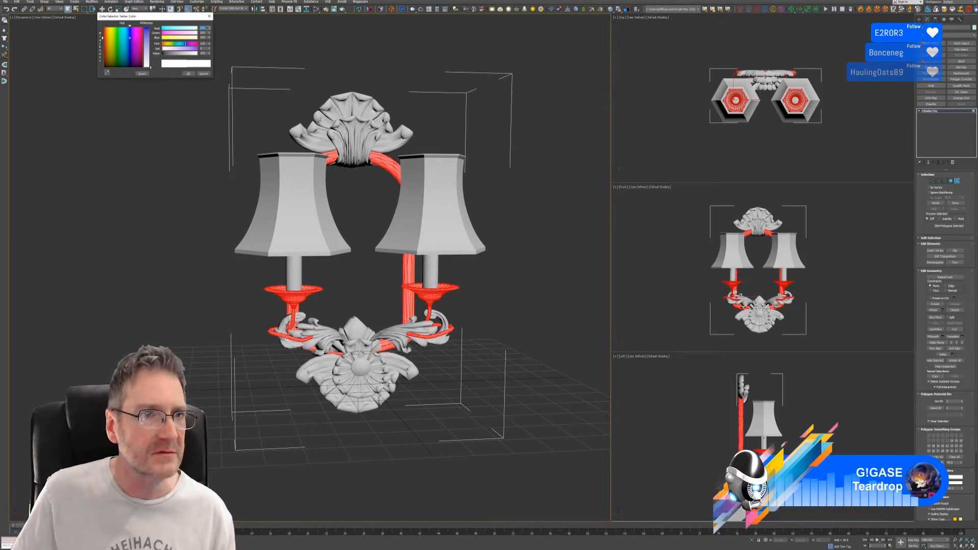
pyautogui.click(149, 30)
pyautogui.click(189, 74)
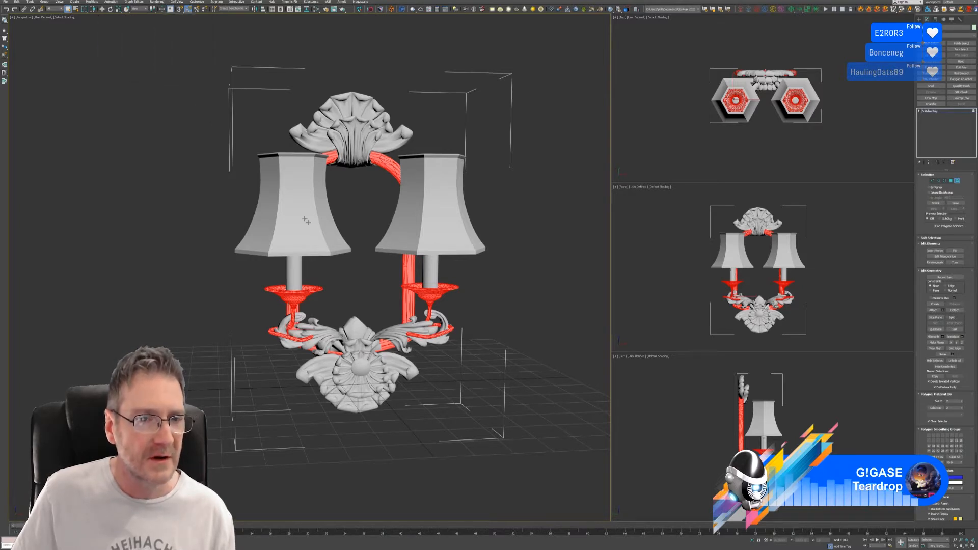
# Give the two candle tubes beneath the lampshades a magenta vertex colour and leave element level
pyautogui.click(292, 274)
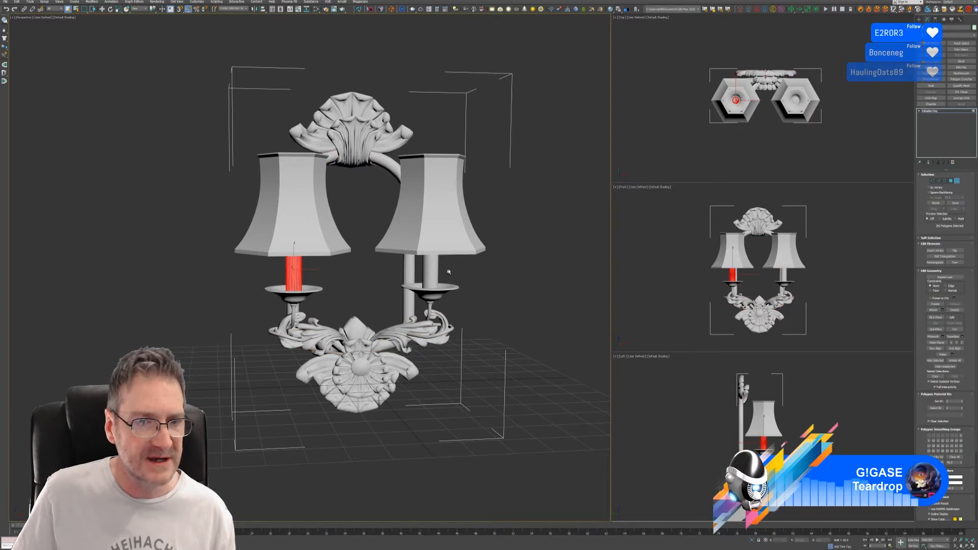
pyautogui.keyDown('ctrl'); pyautogui.click(433, 275); pyautogui.keyUp('ctrl')
pyautogui.keyDown('alt'); pyautogui.moveTo(460, 300); pyautogui.dragTo(295, 242, button='middle'); pyautogui.keyUp('alt')
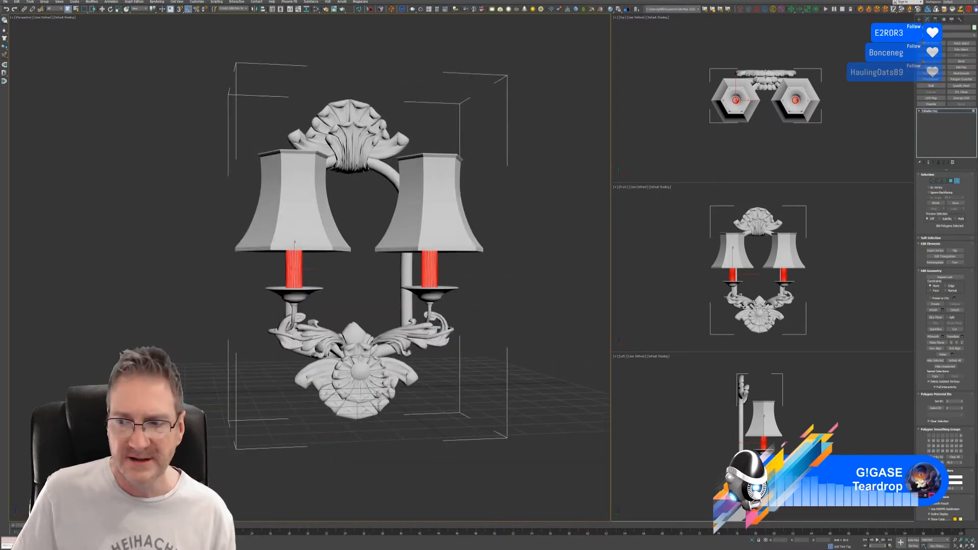
pyautogui.click(957, 477)
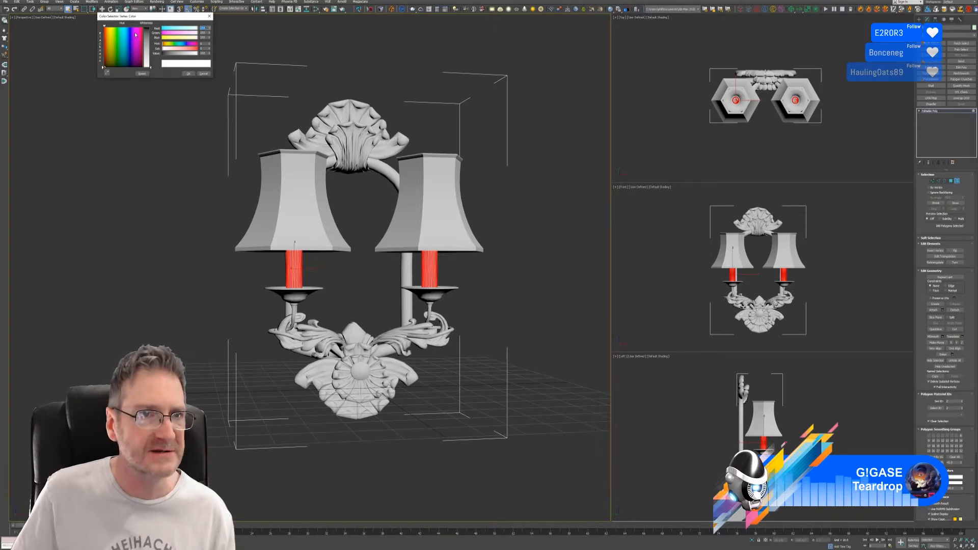
pyautogui.click(138, 31)
pyautogui.click(147, 28)
pyautogui.click(188, 74)
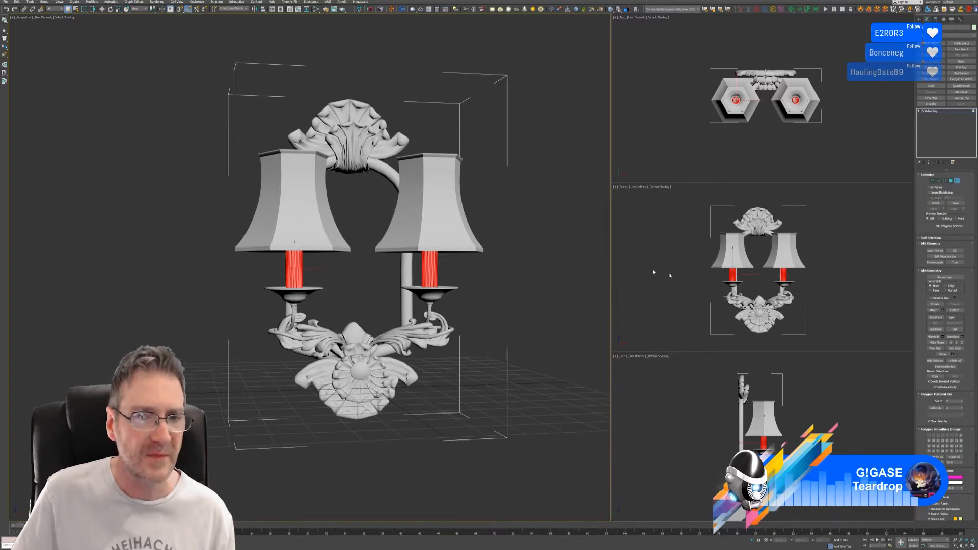
pyautogui.moveTo(496, 198); pyautogui.dragTo(492, 211, button='middle')
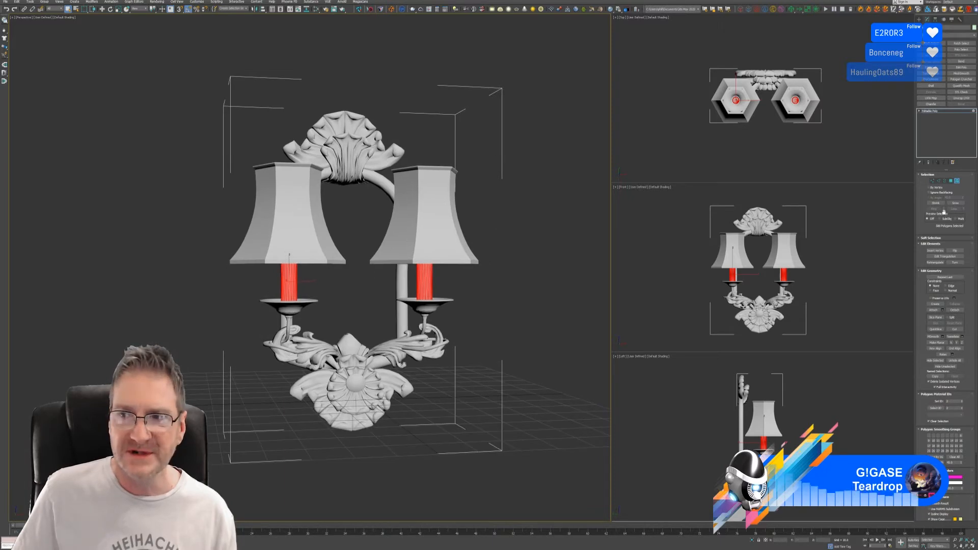
pyautogui.click(957, 181)
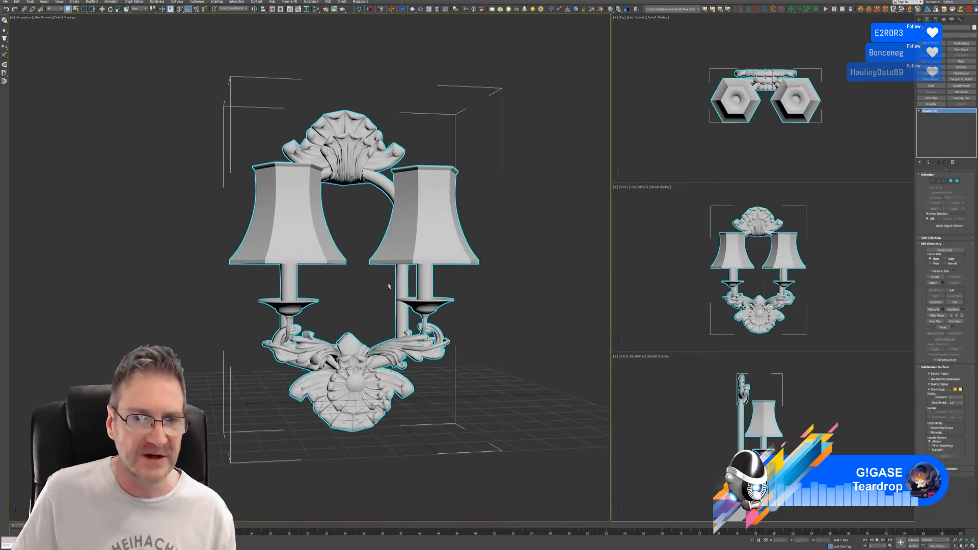
pyautogui.rightClick(448, 232)
pyautogui.click(472, 262)
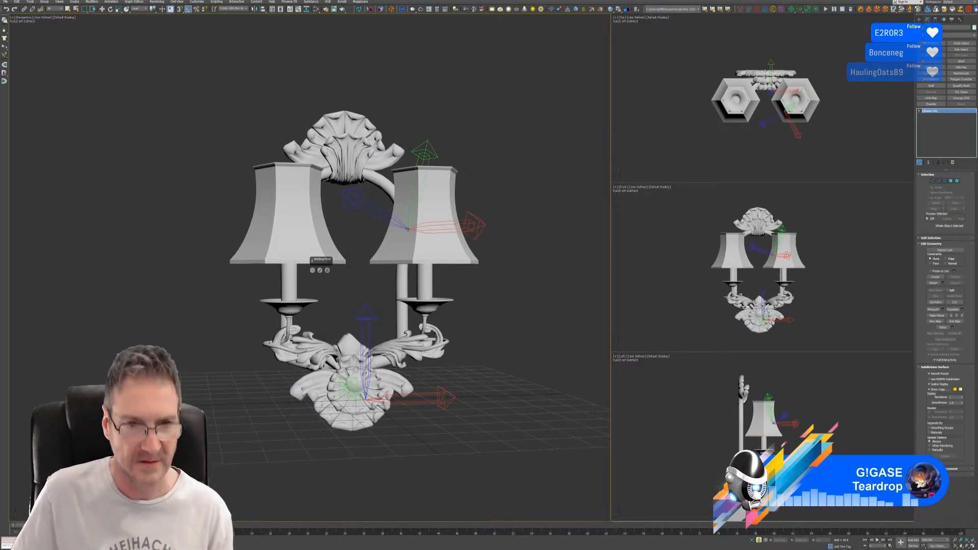
pyautogui.click(421, 235)
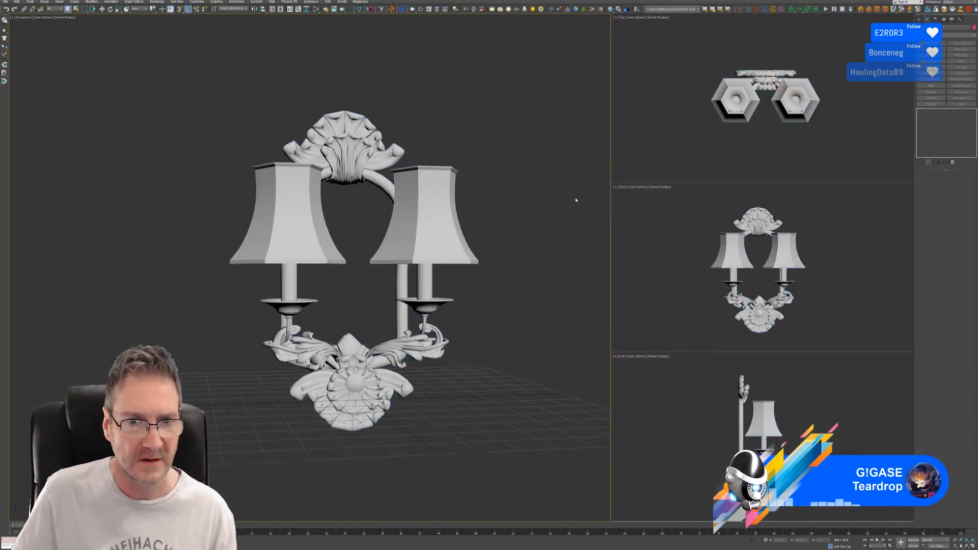
# Enable the Vertex Color channel display in the wall lamp's object properties
pyautogui.rightClick(440, 227)
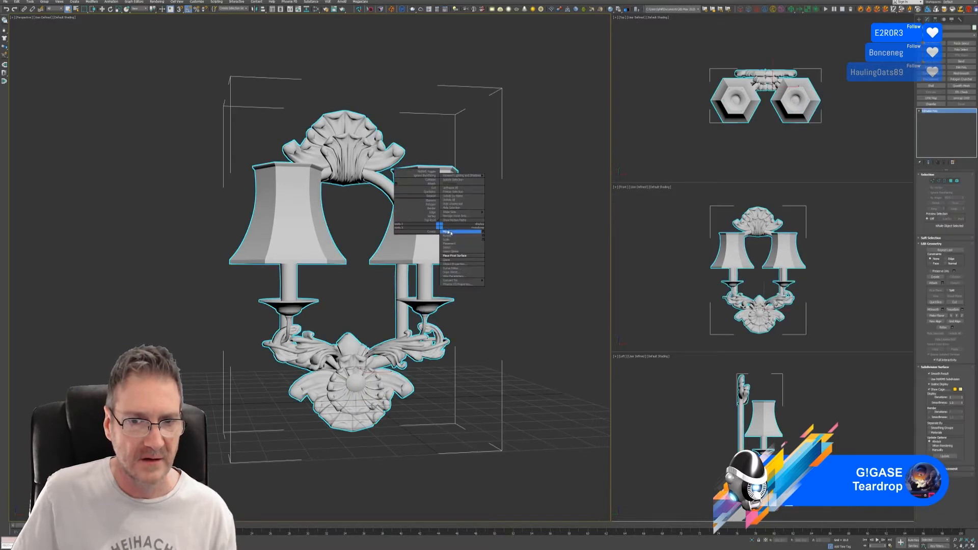
pyautogui.click(455, 264)
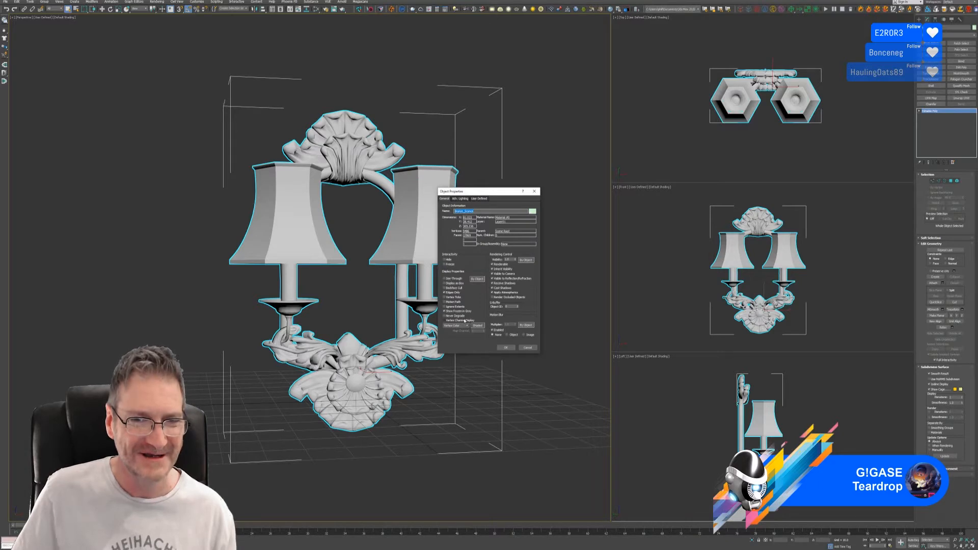
pyautogui.click(458, 320)
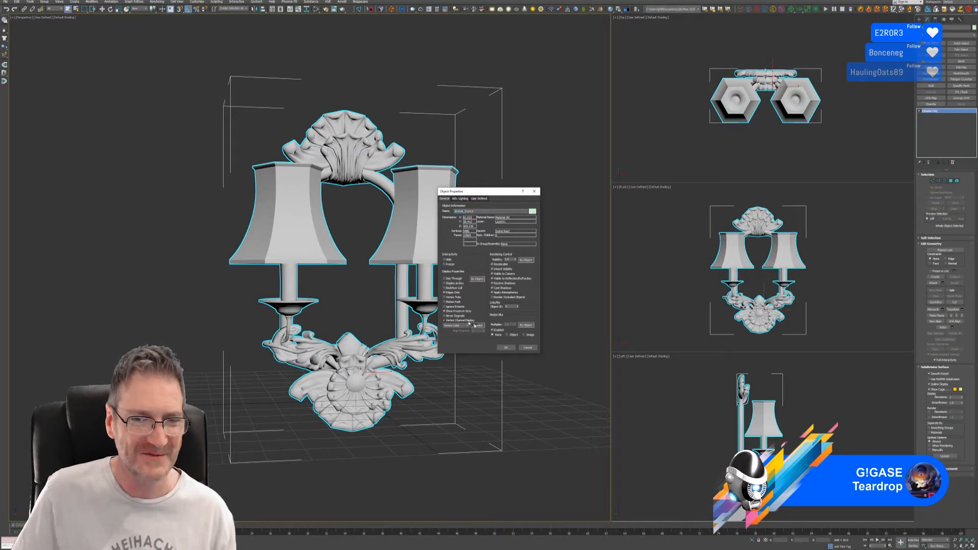
pyautogui.click(508, 347)
pyautogui.keyDown('alt'); pyautogui.moveTo(492, 280); pyautogui.dragTo(450, 364, button='middle'); pyautogui.keyUp('alt')
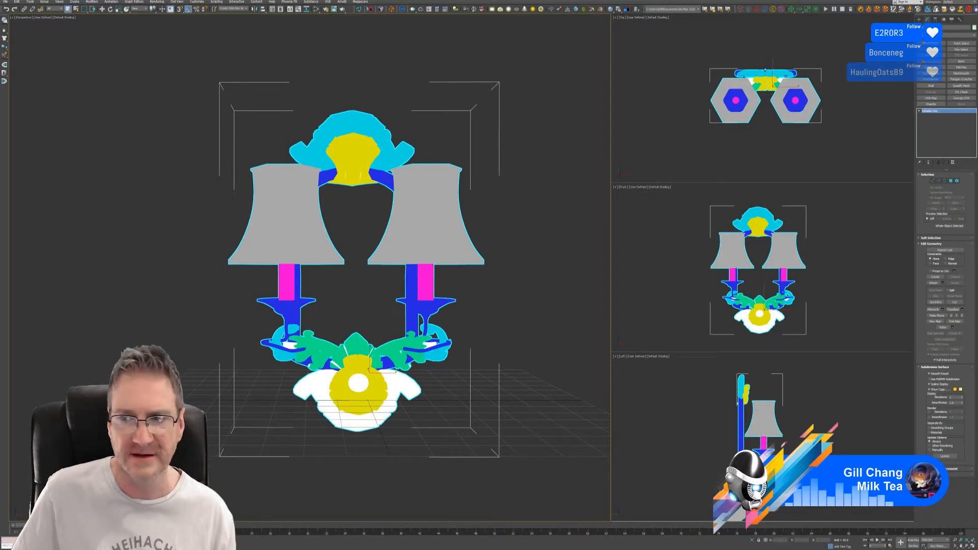
# Return to element level on the wall lamp
pyautogui.click(958, 181)
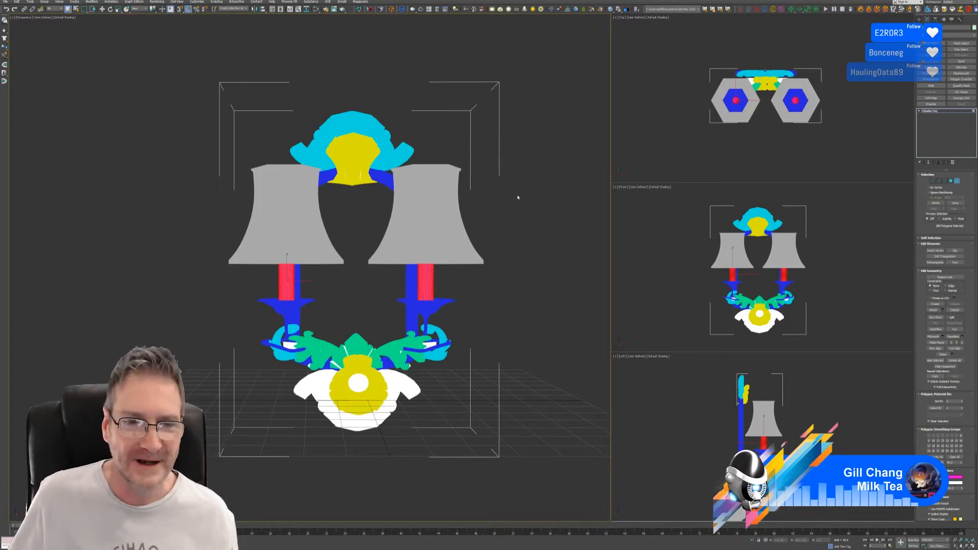
# Select all the cyan outer fronds of the upper shell ornament
pyautogui.click(397, 157)
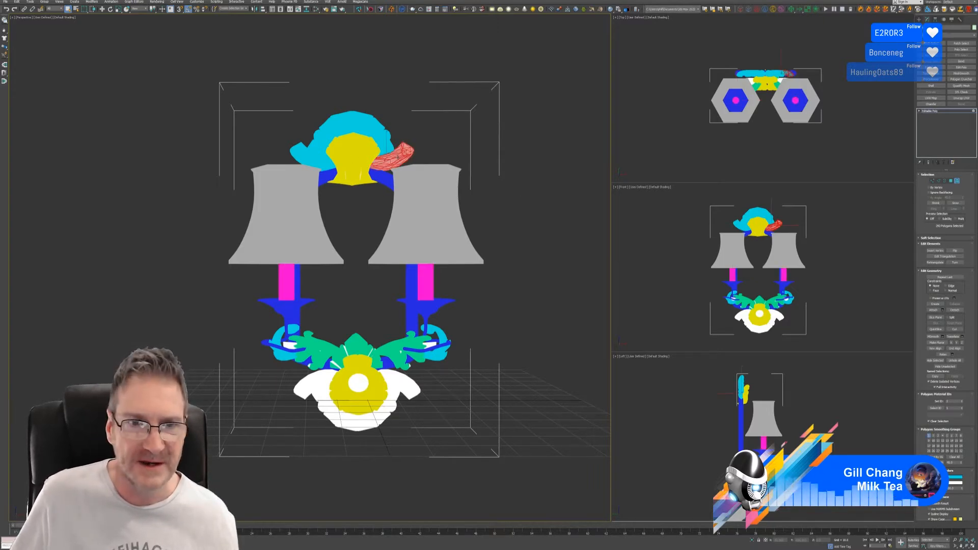
pyautogui.keyDown('ctrl'); pyautogui.click(388, 146); pyautogui.keyUp('ctrl')
pyautogui.keyDown('ctrl'); pyautogui.click(375, 128); pyautogui.keyUp('ctrl')
pyautogui.keyDown('ctrl'); pyautogui.click(383, 136); pyautogui.keyUp('ctrl')
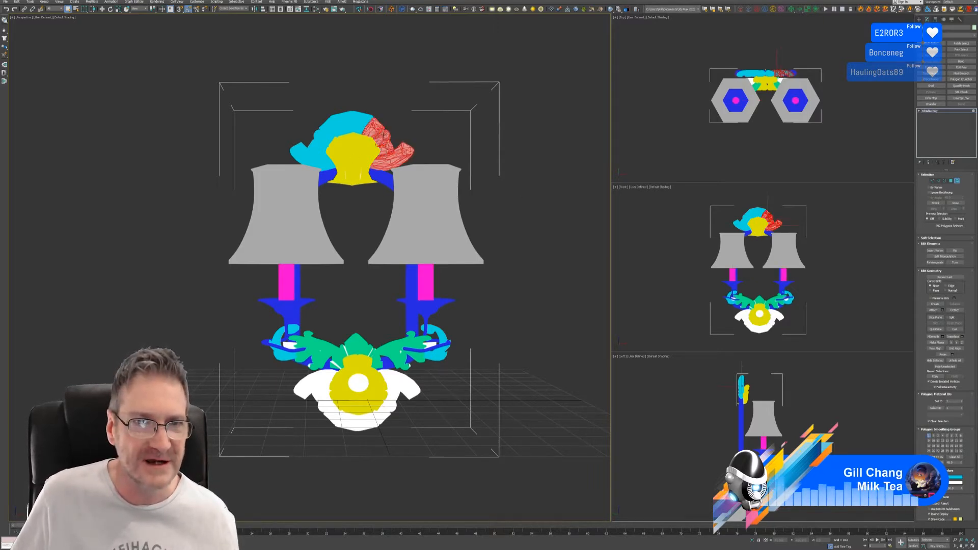
pyautogui.keyDown('ctrl'); pyautogui.click(362, 122); pyautogui.keyUp('ctrl')
pyautogui.keyDown('ctrl'); pyautogui.click(343, 124); pyautogui.keyUp('ctrl')
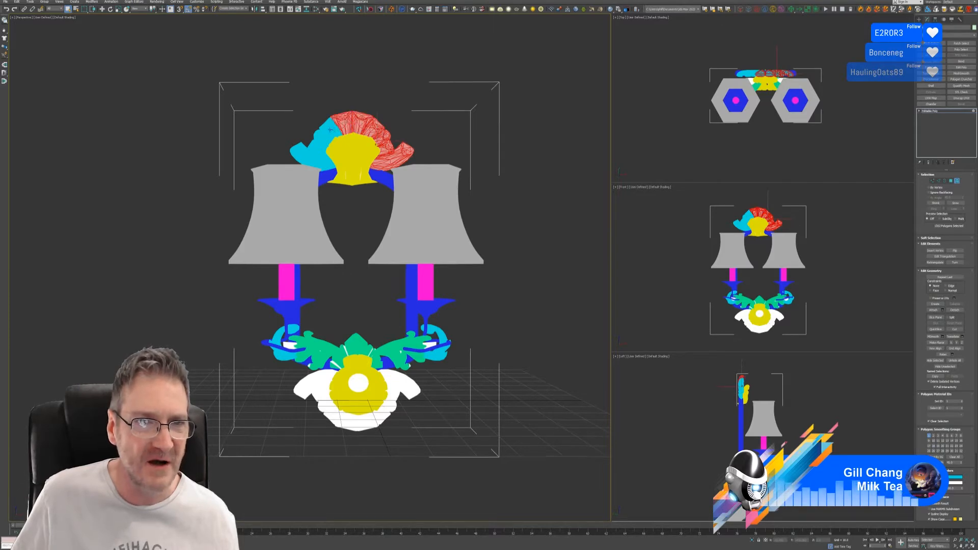
pyautogui.keyDown('ctrl'); pyautogui.click(329, 129); pyautogui.keyUp('ctrl')
pyautogui.keyDown('ctrl'); pyautogui.click(323, 136); pyautogui.keyUp('ctrl')
pyautogui.keyDown('ctrl'); pyautogui.click(315, 148); pyautogui.keyUp('ctrl')
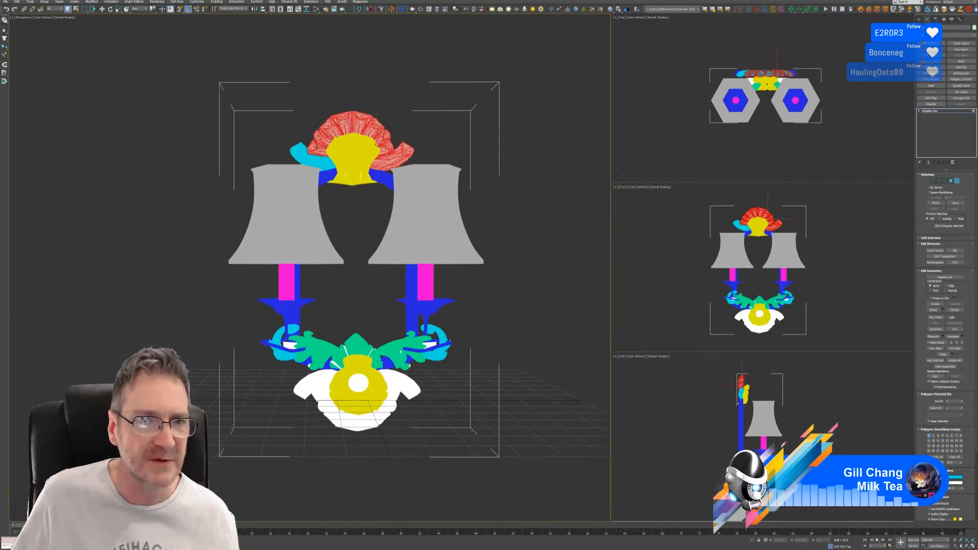
pyautogui.keyDown('ctrl'); pyautogui.click(303, 155); pyautogui.keyUp('ctrl')
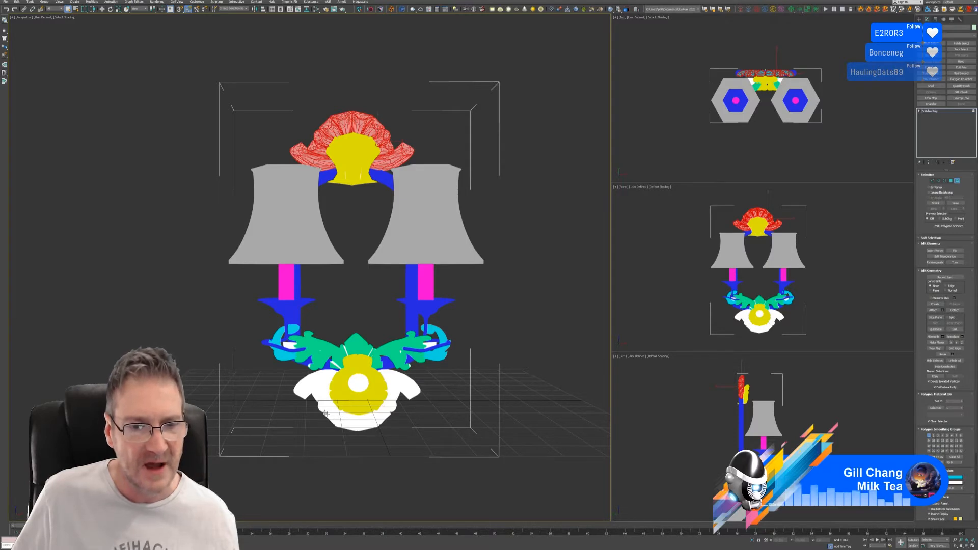
# Add all the white fronds around the lower yellow disc to the element selection
pyautogui.keyDown('ctrl'); pyautogui.click(315, 382); pyautogui.keyUp('ctrl')
pyautogui.keyDown('ctrl'); pyautogui.click(331, 392); pyautogui.keyUp('ctrl')
pyautogui.keyDown('ctrl'); pyautogui.click(326, 404); pyautogui.keyUp('ctrl')
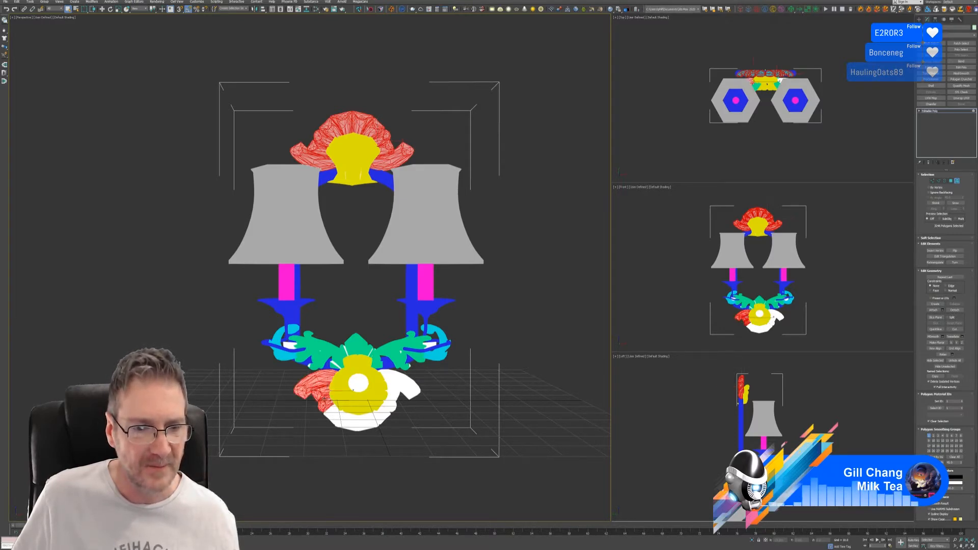
pyautogui.keyDown('ctrl'); pyautogui.click(333, 414); pyautogui.keyUp('ctrl')
pyautogui.keyDown('ctrl'); pyautogui.click(344, 419); pyautogui.keyUp('ctrl')
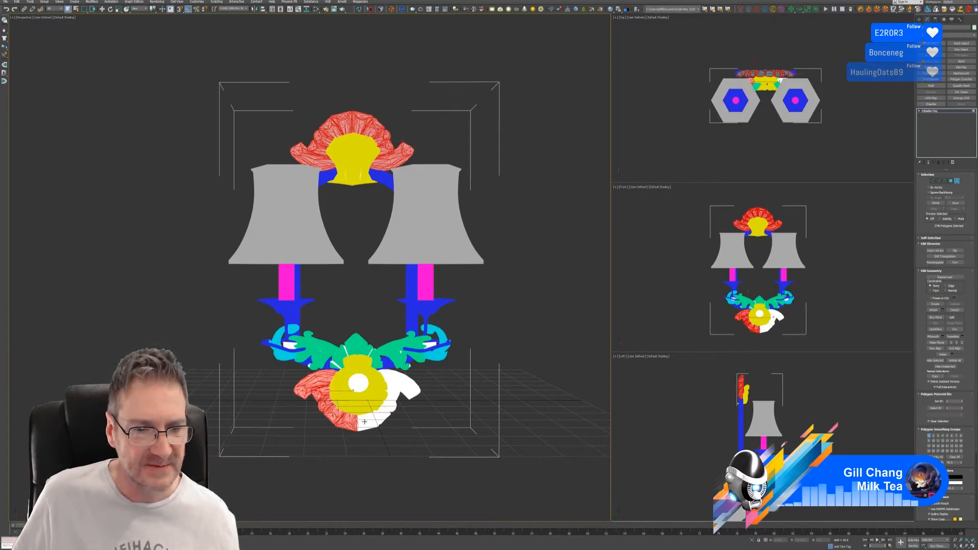
pyautogui.keyDown('ctrl'); pyautogui.click(367, 422); pyautogui.keyUp('ctrl')
pyautogui.keyDown('ctrl'); pyautogui.click(381, 415); pyautogui.keyUp('ctrl')
pyautogui.keyDown('ctrl'); pyautogui.click(389, 404); pyautogui.keyUp('ctrl')
pyautogui.keyDown('ctrl'); pyautogui.click(400, 388); pyautogui.keyUp('ctrl')
pyautogui.keyDown('ctrl'); pyautogui.click(399, 388); pyautogui.keyUp('ctrl')
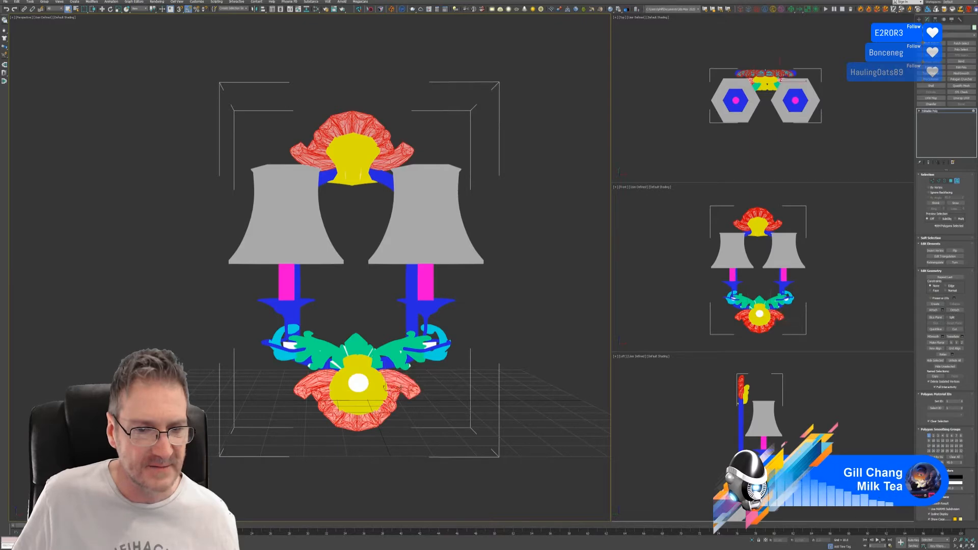
# Add the white pieces inside the two cyan curled scrolls to the element selection
pyautogui.keyDown('alt'); pyautogui.moveTo(484, 350); pyautogui.dragTo(469, 334, button='middle'); pyautogui.keyUp('alt')
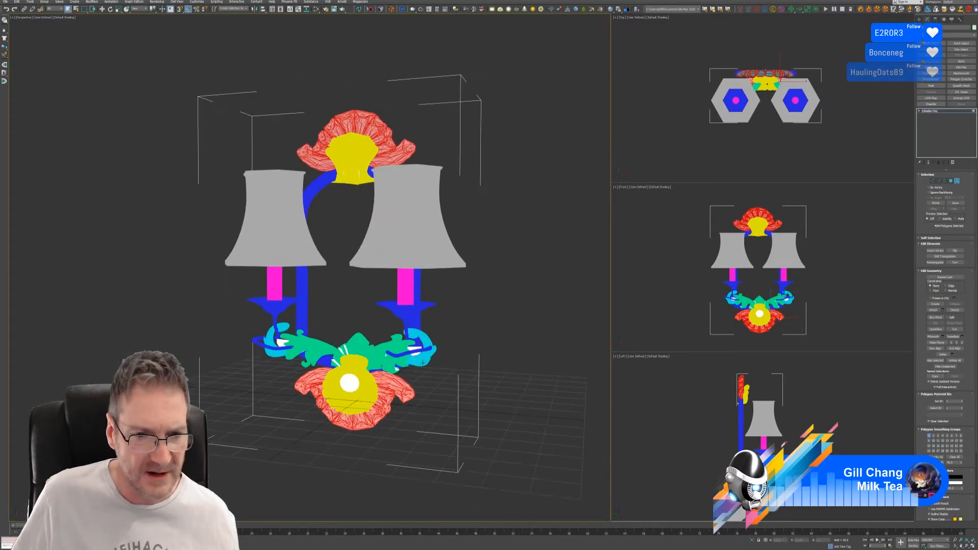
pyautogui.scroll(10, 423, 364)
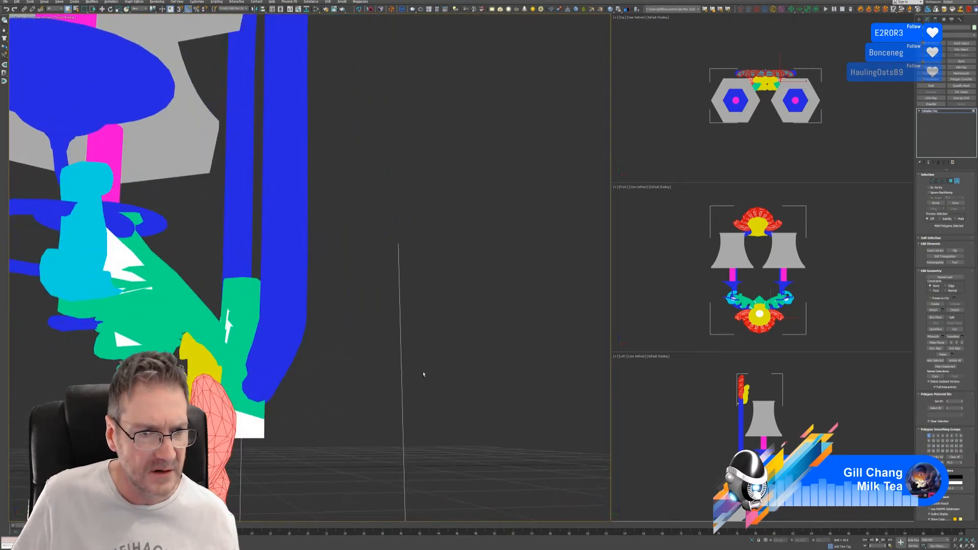
pyautogui.scroll(-8, 418, 375)
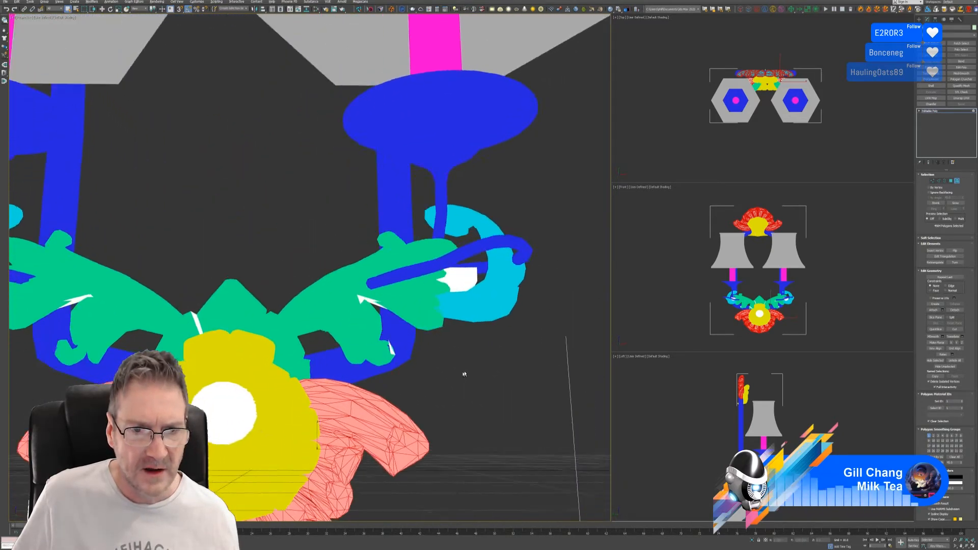
pyautogui.scroll(-6, 464, 374)
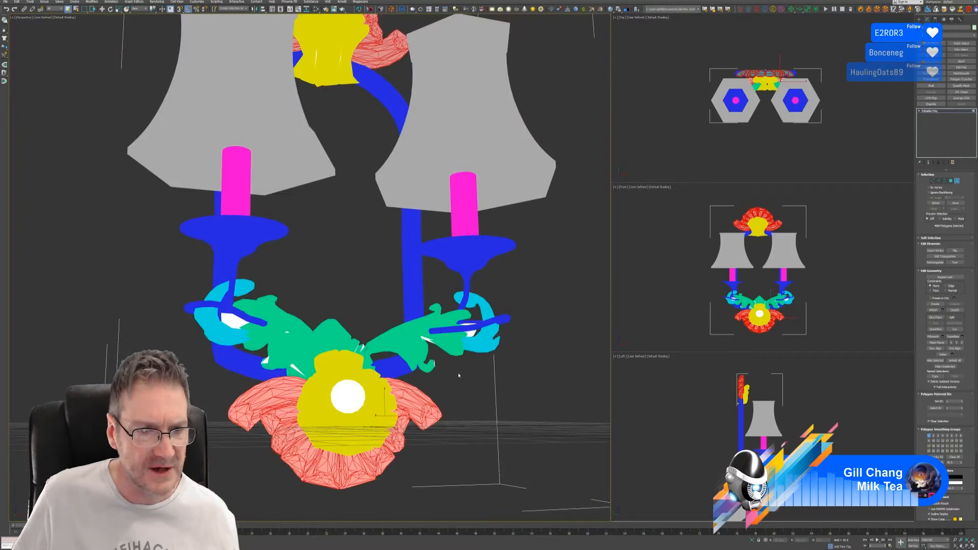
pyautogui.keyDown('ctrl'); pyautogui.click(473, 334); pyautogui.keyUp('ctrl')
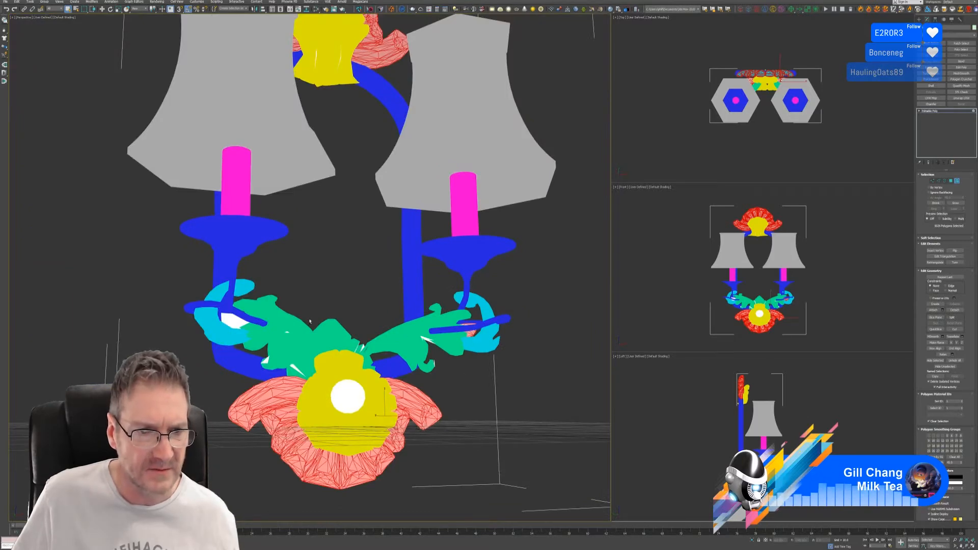
pyautogui.keyDown('ctrl'); pyautogui.click(230, 322); pyautogui.keyUp('ctrl')
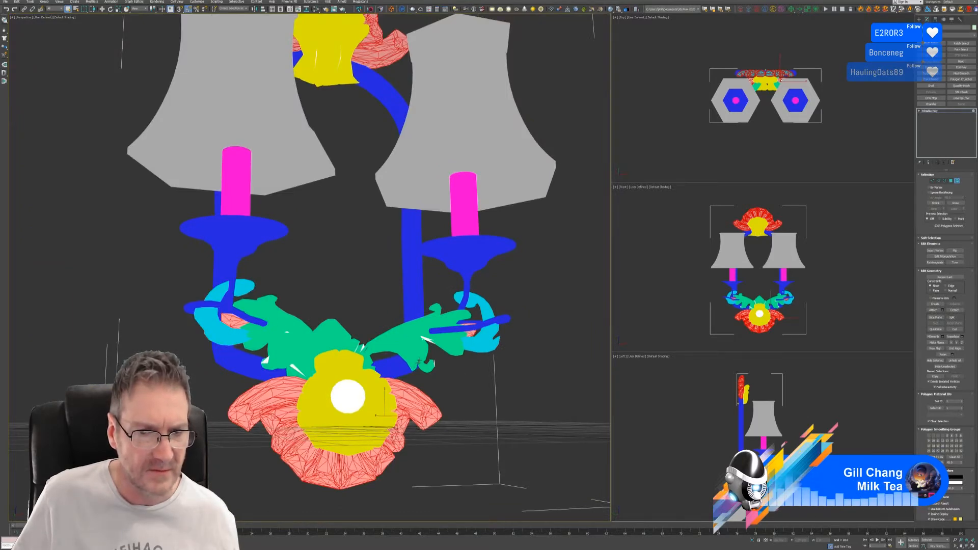
# Add the white slivers showing between the green leaves and beside the central green leaf to the element selection
pyautogui.scroll(6, 419, 362)
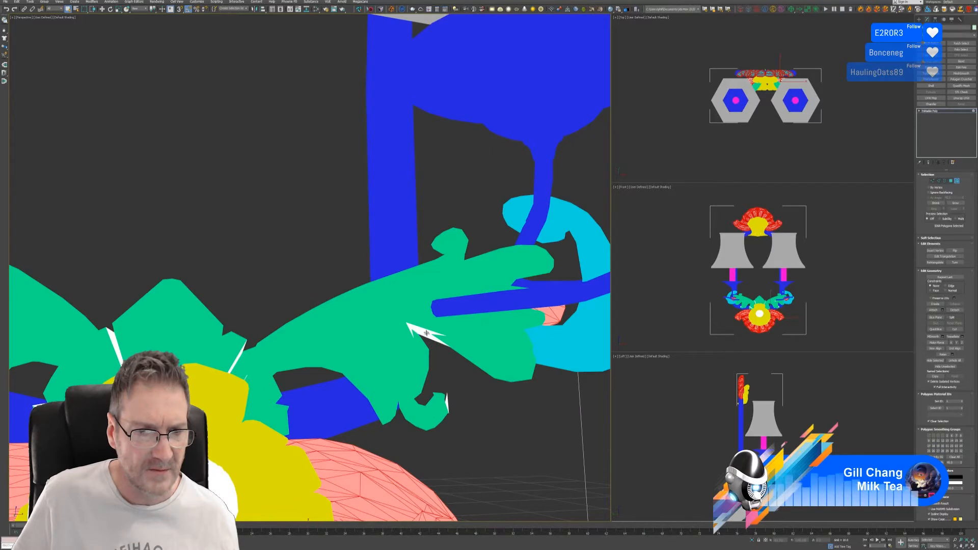
pyautogui.keyDown('ctrl'); pyautogui.click(426, 332); pyautogui.keyUp('ctrl')
pyautogui.keyDown('ctrl'); pyautogui.click(415, 330); pyautogui.keyUp('ctrl')
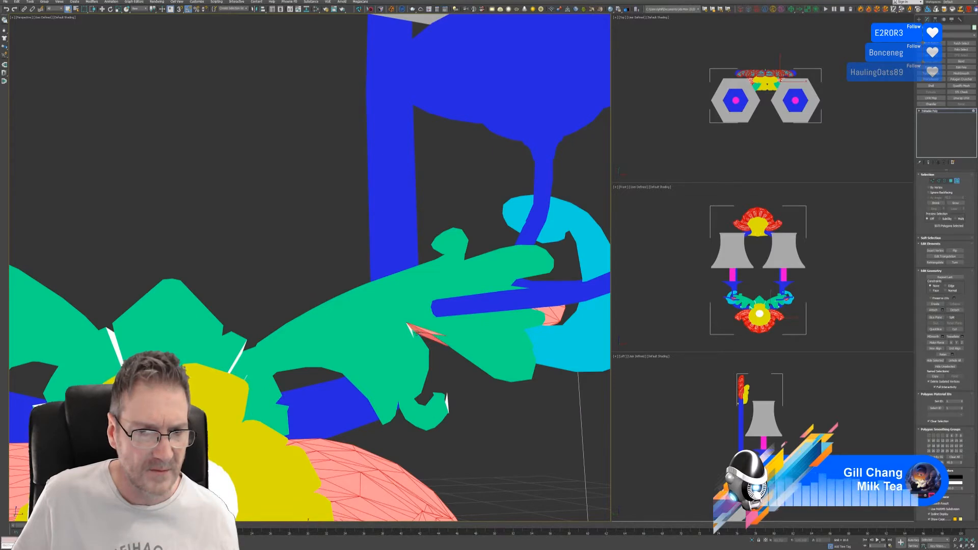
pyautogui.keyDown('ctrl'); pyautogui.click(447, 402); pyautogui.keyUp('ctrl')
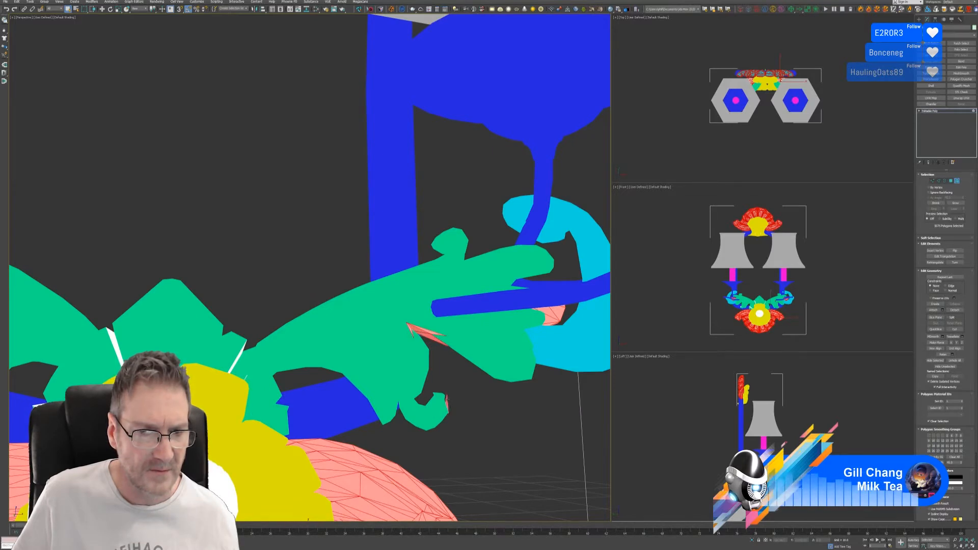
pyautogui.keyDown('ctrl'); pyautogui.click(237, 360); pyautogui.keyUp('ctrl')
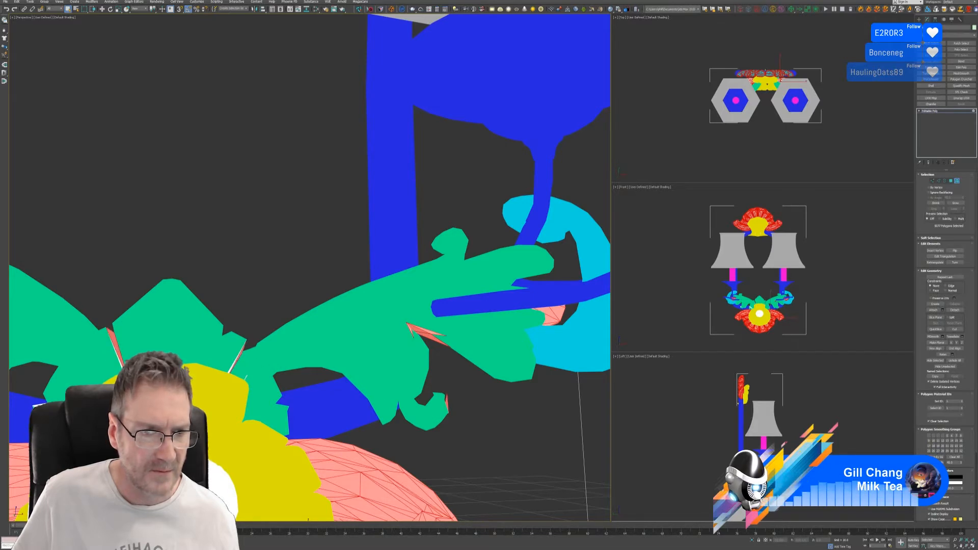
pyautogui.keyDown('ctrl'); pyautogui.click(115, 351); pyautogui.keyUp('ctrl')
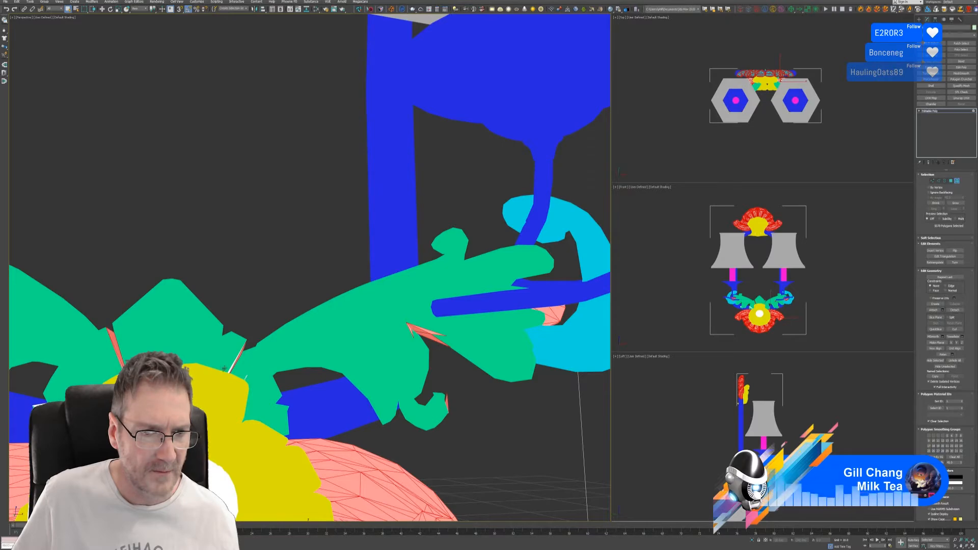
pyautogui.keyDown('alt'); pyautogui.moveTo(225, 368); pyautogui.dragTo(229, 406, button='middle'); pyautogui.keyUp('alt')
pyautogui.keyDown('ctrl'); pyautogui.click(274, 326); pyautogui.keyUp('ctrl')
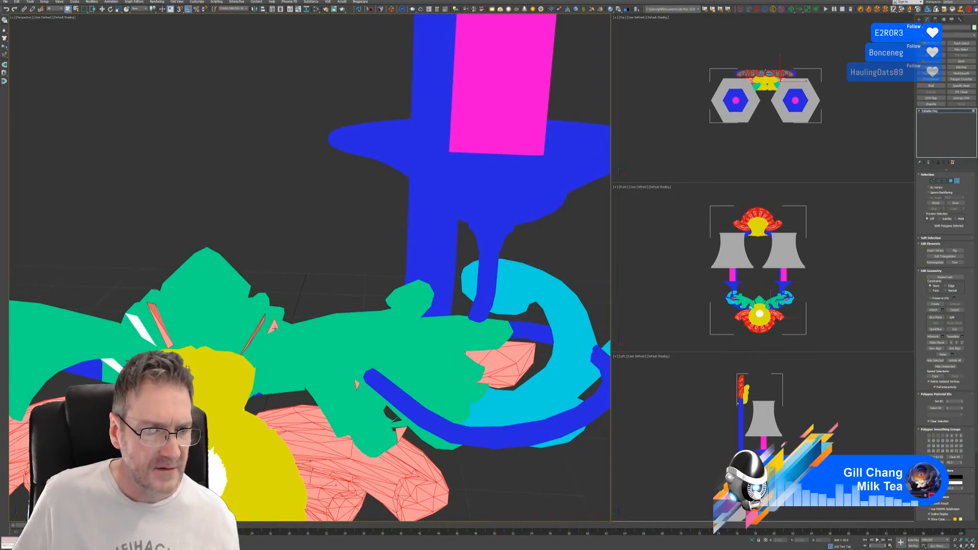
pyautogui.keyDown('ctrl'); pyautogui.click(144, 332); pyautogui.keyUp('ctrl')
pyautogui.keyDown('ctrl'); pyautogui.click(139, 333); pyautogui.keyUp('ctrl')
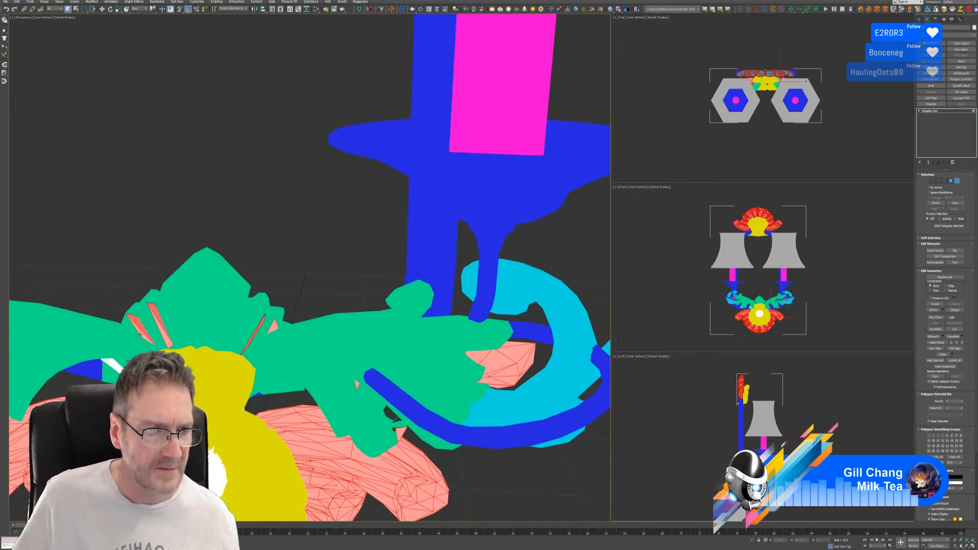
pyautogui.keyDown('ctrl'); pyautogui.click(109, 364); pyautogui.keyUp('ctrl')
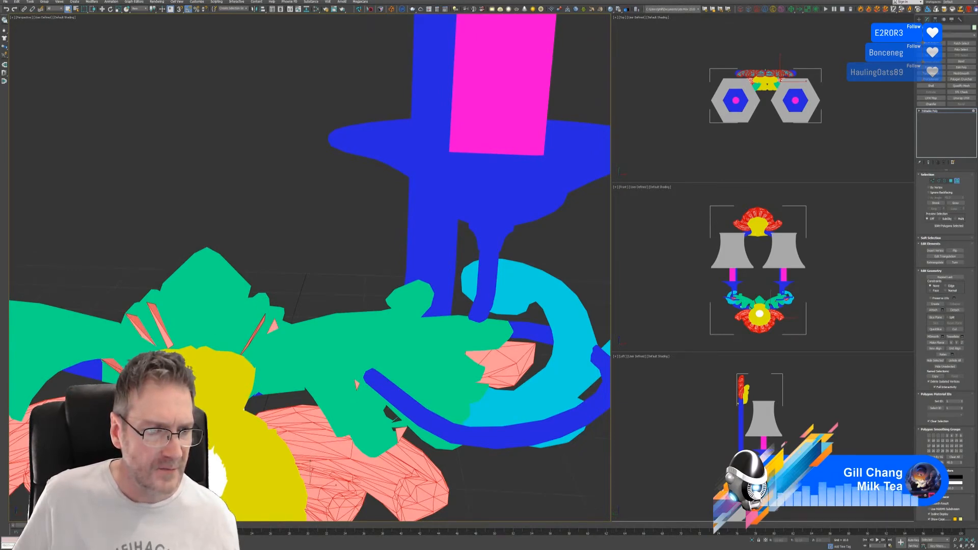
# Add the white sliver on the side of the green leaf to the selection, and clear the entire element selection
pyautogui.scroll(-4, 127, 372)
pyautogui.keyDown('alt'); pyautogui.moveTo(240, 403); pyautogui.dragTo(153, 400, button='middle'); pyautogui.keyUp('alt')
pyautogui.scroll(5, 195, 405)
pyautogui.keyDown('alt'); pyautogui.moveTo(167, 298); pyautogui.dragTo(200, 290, button='middle'); pyautogui.keyUp('alt')
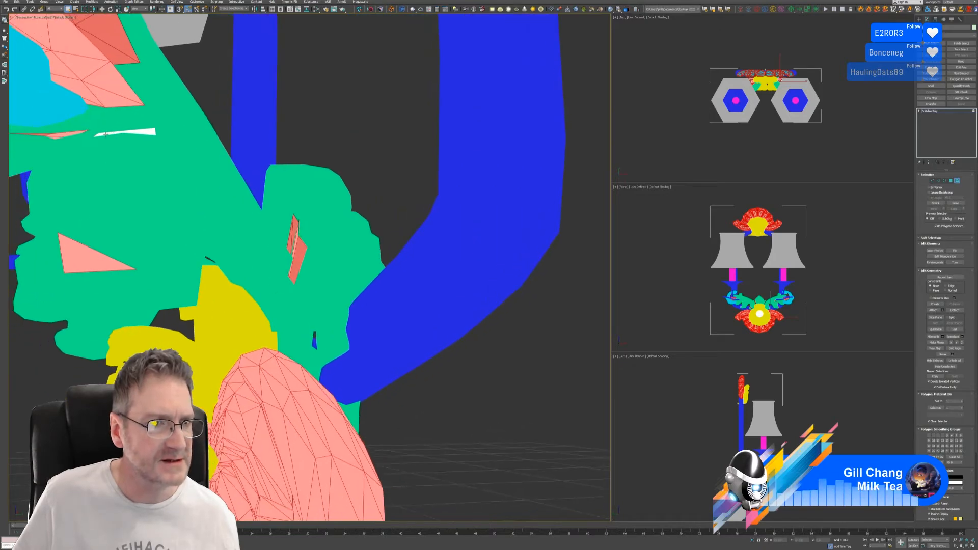
pyautogui.keyDown('ctrl'); pyautogui.click(105, 134); pyautogui.keyUp('ctrl')
pyautogui.keyDown('alt'); pyautogui.moveTo(150, 222); pyautogui.dragTo(236, 399, button='middle'); pyautogui.keyUp('alt')
pyautogui.scroll(-2, 235, 400)
pyautogui.scroll(-8, 235, 400)
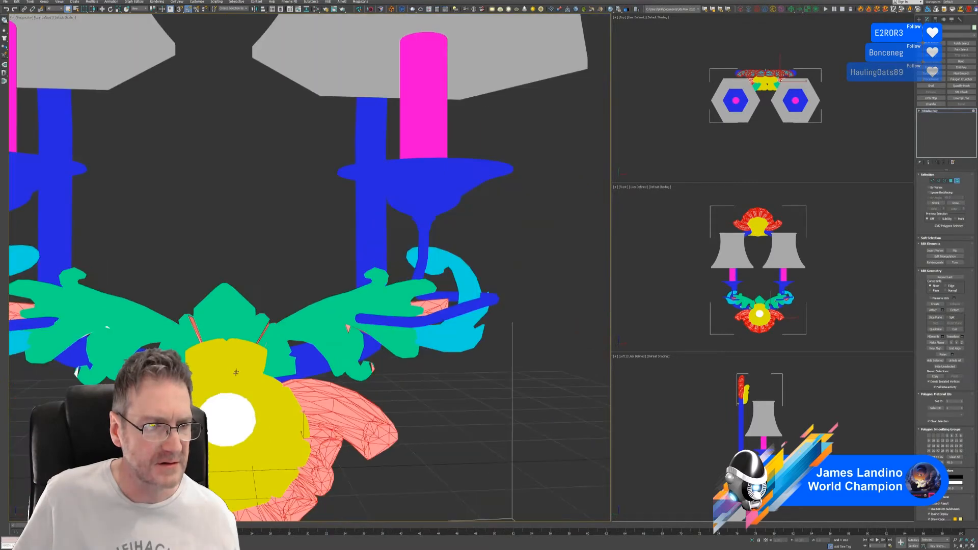
pyautogui.moveTo(256, 266); pyautogui.dragTo(264, 341, button='middle')
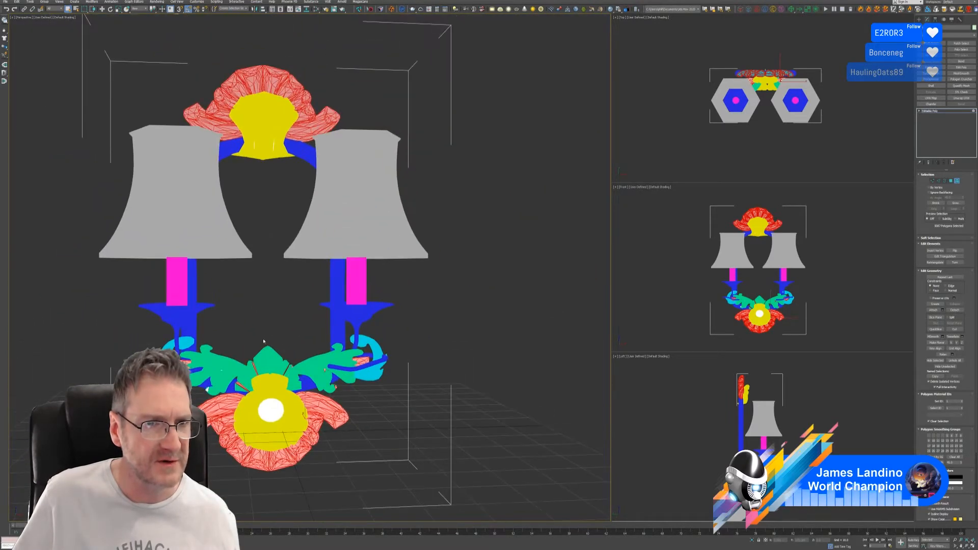
pyautogui.click(441, 162)
# Select only the cyan outer fronds of the upper shell ornament, from one curled end to the other
pyautogui.click(328, 121)
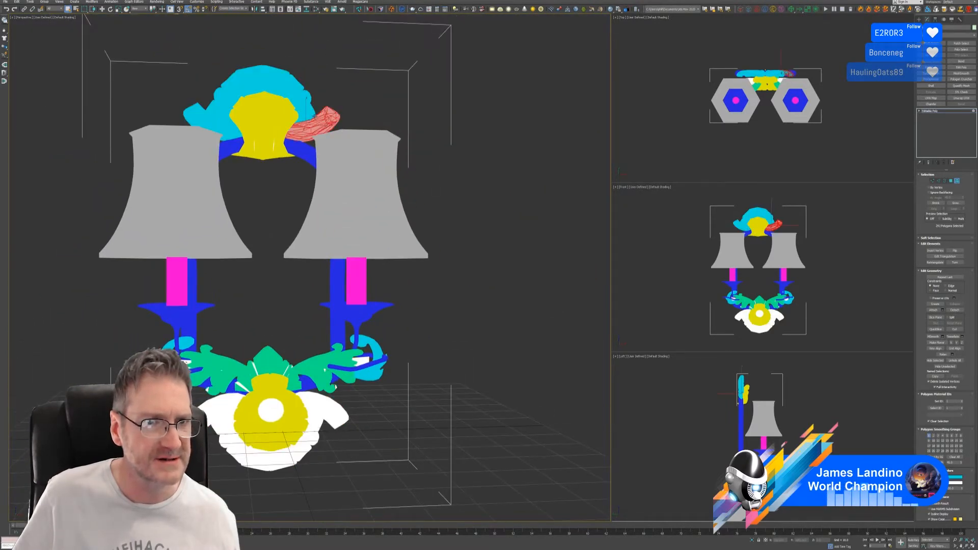
pyautogui.keyDown('ctrl'); pyautogui.click(308, 110); pyautogui.keyUp('ctrl')
pyautogui.keyDown('ctrl'); pyautogui.click(302, 97); pyautogui.keyUp('ctrl')
pyautogui.keyDown('ctrl'); pyautogui.click(290, 84); pyautogui.keyUp('ctrl')
pyautogui.keyDown('ctrl'); pyautogui.click(275, 78); pyautogui.keyUp('ctrl')
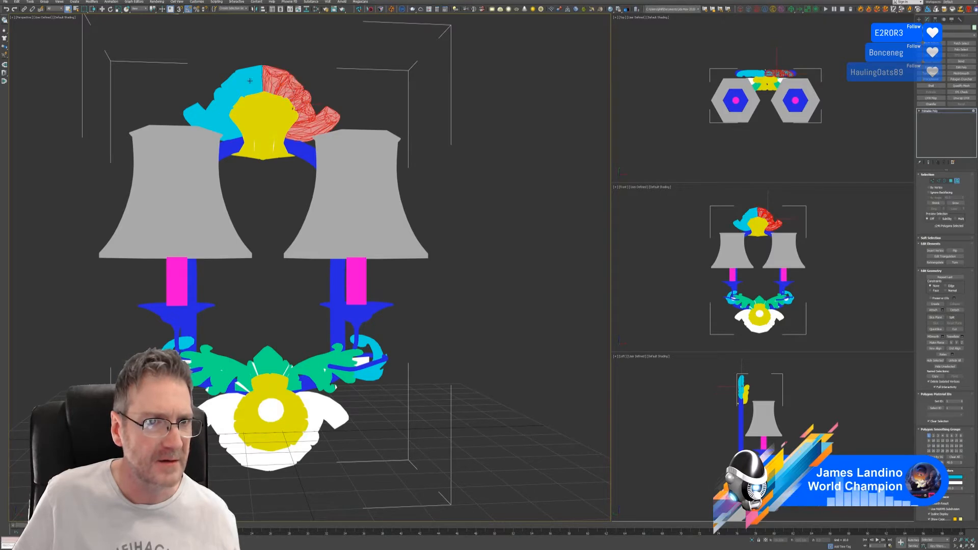
pyautogui.keyDown('ctrl'); pyautogui.click(251, 78); pyautogui.keyUp('ctrl')
pyautogui.keyDown('ctrl'); pyautogui.click(232, 85); pyautogui.keyUp('ctrl')
pyautogui.keyDown('ctrl'); pyautogui.click(225, 98); pyautogui.keyUp('ctrl')
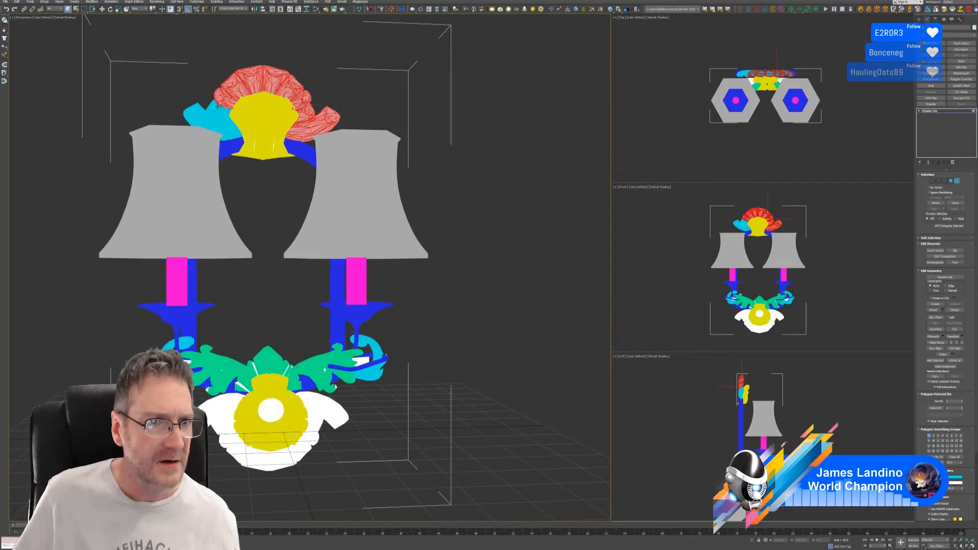
pyautogui.keyDown('ctrl'); pyautogui.click(217, 112); pyautogui.keyUp('ctrl')
pyautogui.keyDown('ctrl'); pyautogui.click(203, 121); pyautogui.keyUp('ctrl')
# Extend the element selection with every white frond around the lower yellow disc, leaving the small white slivers out
pyautogui.keyDown('ctrl'); pyautogui.click(214, 409); pyautogui.keyUp('ctrl')
pyautogui.keyDown('ctrl'); pyautogui.click(223, 426); pyautogui.keyUp('ctrl')
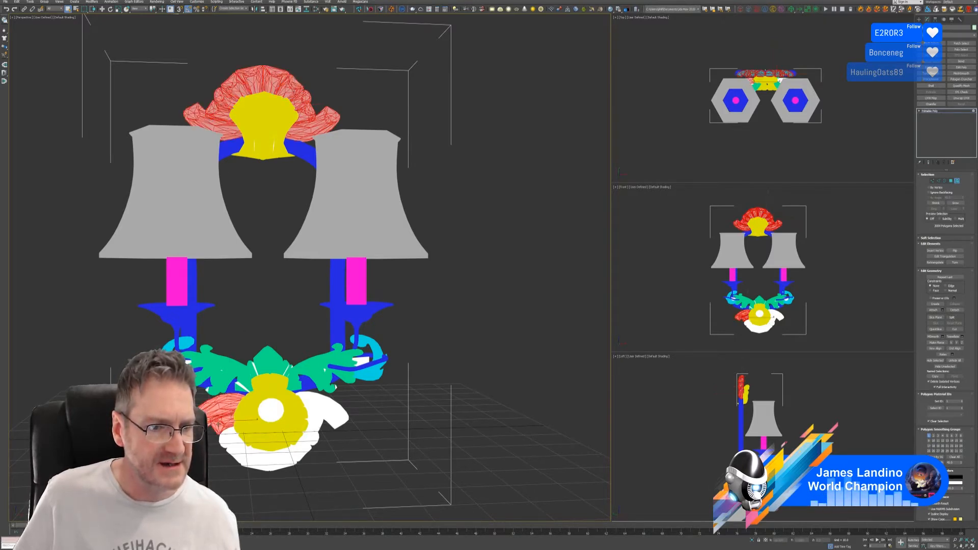
pyautogui.keyDown('ctrl'); pyautogui.click(227, 441); pyautogui.keyUp('ctrl')
pyautogui.keyDown('ctrl'); pyautogui.click(240, 452); pyautogui.keyUp('ctrl')
pyautogui.keyDown('ctrl'); pyautogui.click(260, 460); pyautogui.keyUp('ctrl')
pyautogui.keyDown('ctrl'); pyautogui.click(287, 457); pyautogui.keyUp('ctrl')
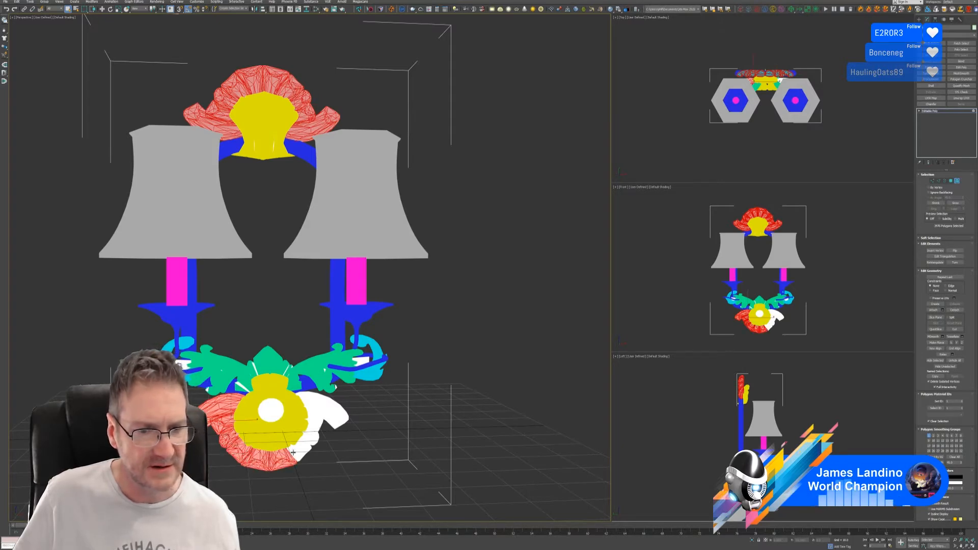
pyautogui.keyDown('ctrl'); pyautogui.click(299, 447); pyautogui.keyUp('ctrl')
pyautogui.keyDown('ctrl'); pyautogui.click(309, 426); pyautogui.keyUp('ctrl')
pyautogui.keyDown('ctrl'); pyautogui.click(316, 413); pyautogui.keyUp('ctrl')
pyautogui.keyDown('ctrl'); pyautogui.click(322, 411); pyautogui.keyUp('ctrl')
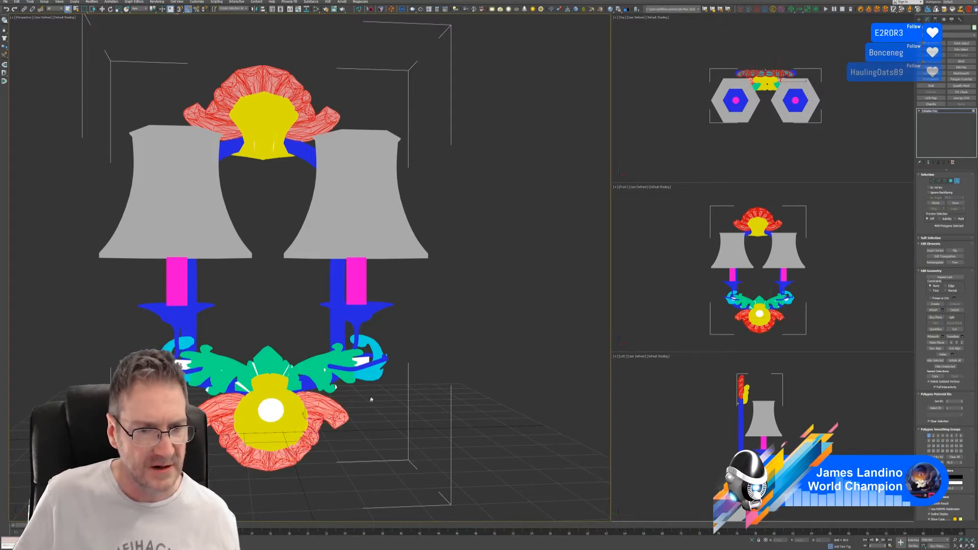
# Set the vertex colour of the selected upper and lower shell fronds to dark purple, and clear the element selection
pyautogui.keyDown('alt'); pyautogui.moveTo(372, 398); pyautogui.dragTo(397, 396, button='middle'); pyautogui.keyUp('alt')
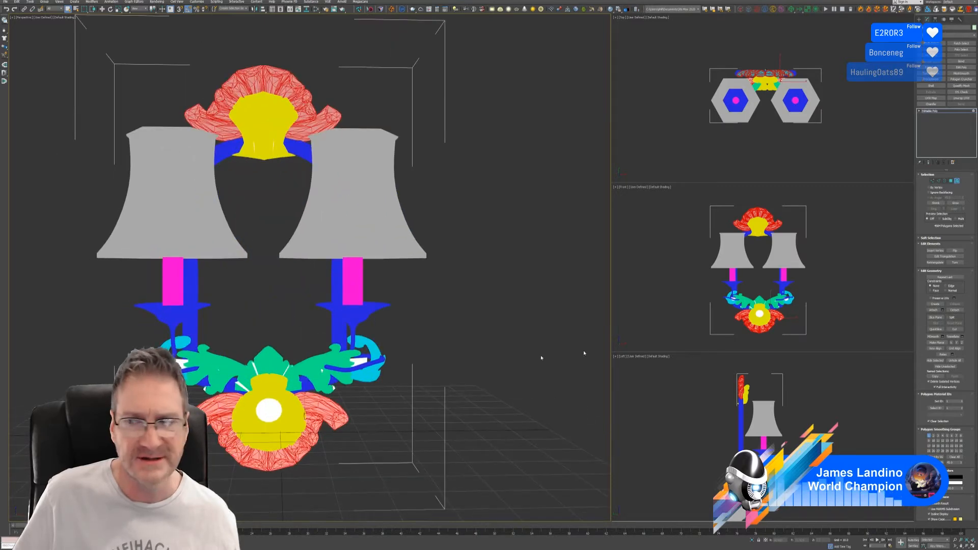
pyautogui.click(957, 479)
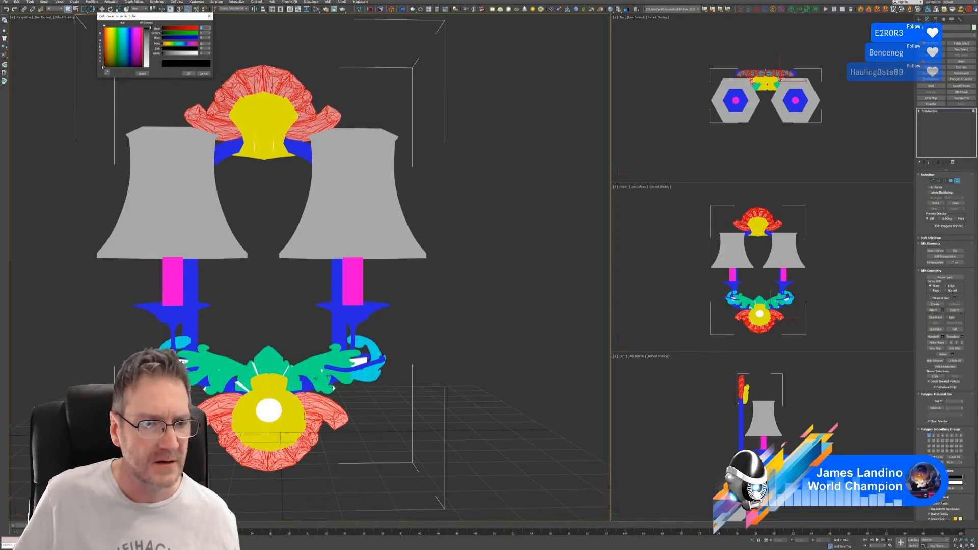
pyautogui.click(136, 59)
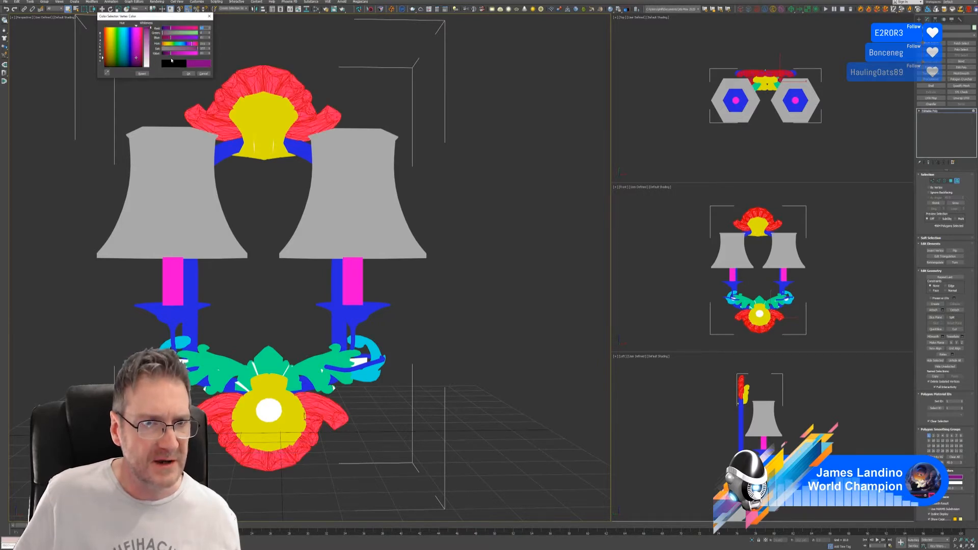
pyautogui.click(188, 74)
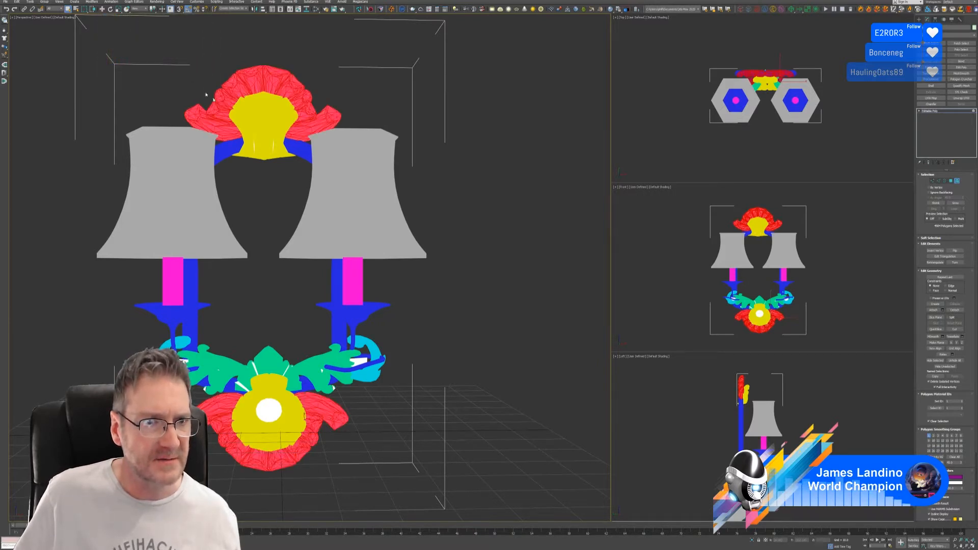
pyautogui.click(464, 289)
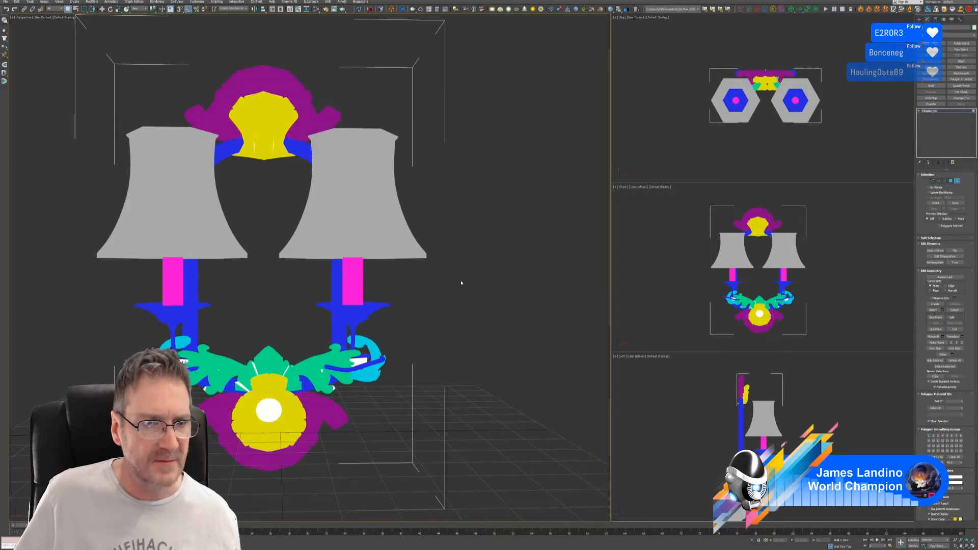
# Select the three green leaf elements above the lower yellow disc: both side leaves and the central leaf
pyautogui.moveTo(460, 284); pyautogui.dragTo(490, 267, button='middle')
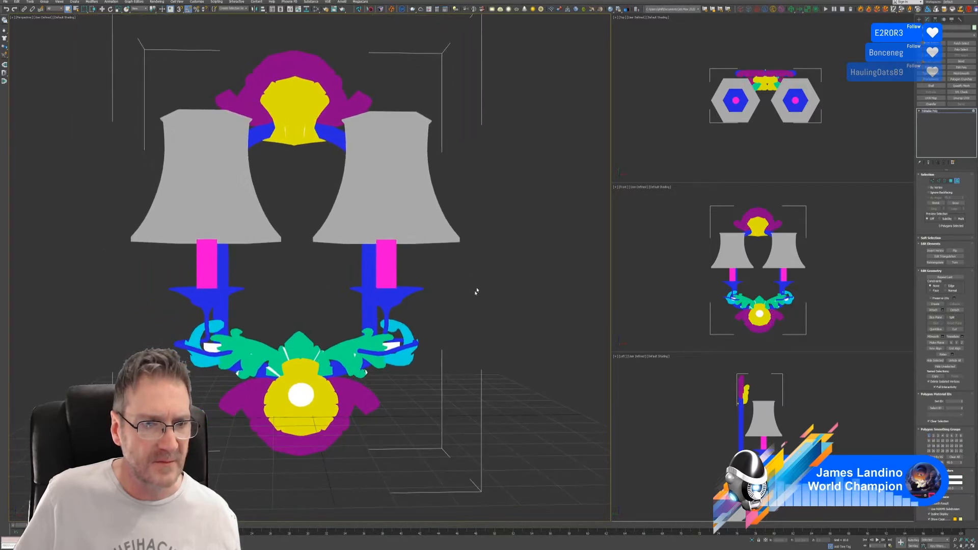
pyautogui.click(361, 340)
pyautogui.keyDown('ctrl'); pyautogui.click(300, 348); pyautogui.keyUp('ctrl')
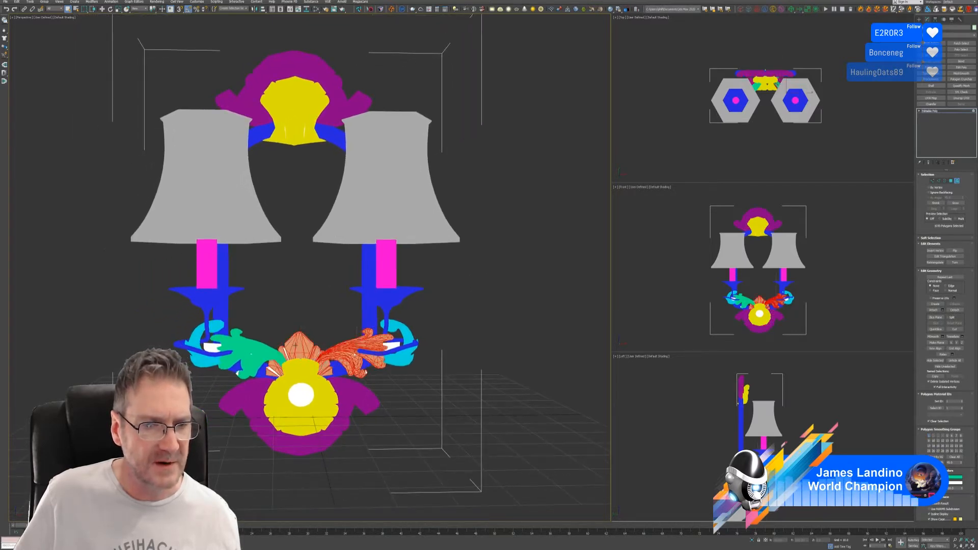
pyautogui.keyDown('ctrl'); pyautogui.click(253, 351); pyautogui.keyUp('ctrl')
# Add the white pieces inside both cyan curls and the white sliver at the right leaf's lower curl to the selection
pyautogui.scroll(5, 205, 348)
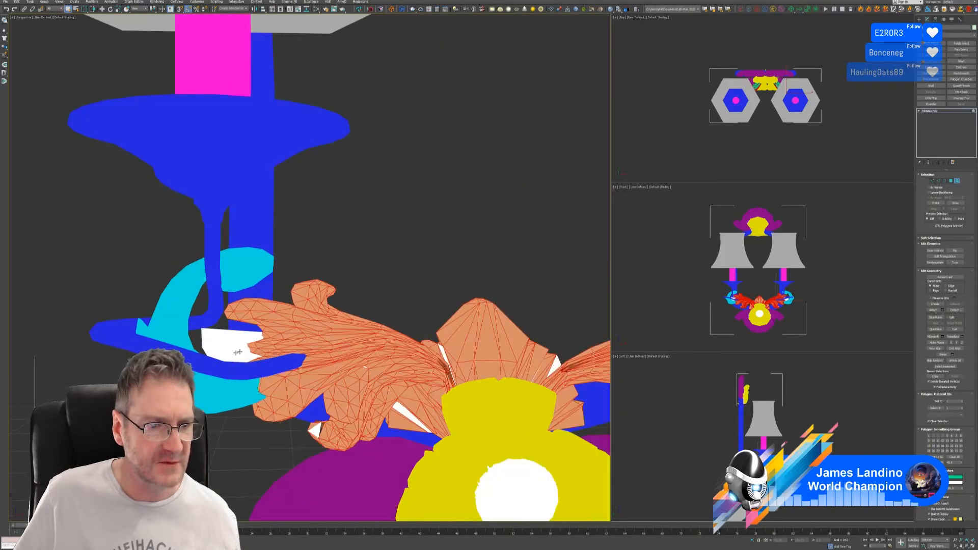
pyautogui.keyDown('ctrl'); pyautogui.click(236, 351); pyautogui.keyUp('ctrl')
pyautogui.scroll(-2, 307, 356)
pyautogui.moveTo(332, 330); pyautogui.dragTo(130, 287, button='middle')
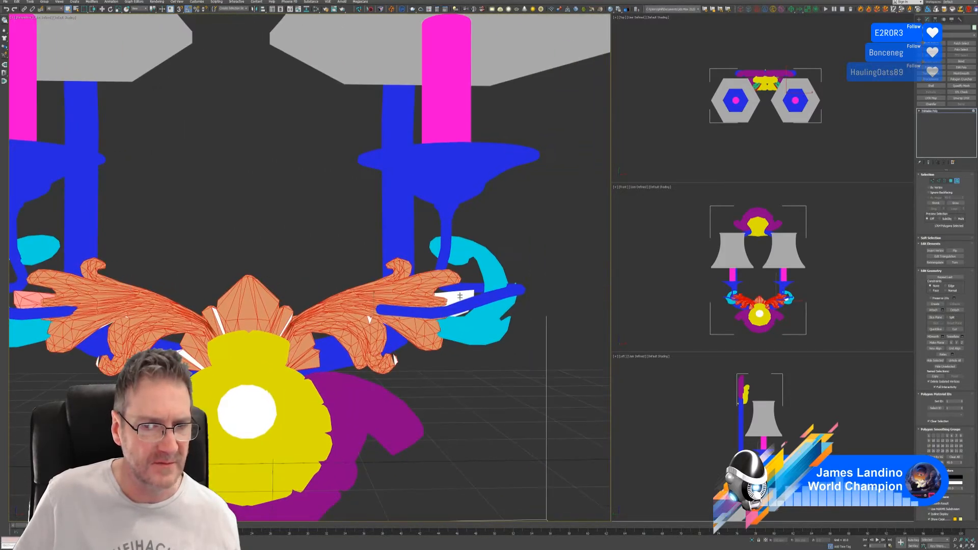
pyautogui.keyDown('ctrl'); pyautogui.click(459, 296); pyautogui.keyUp('ctrl')
pyautogui.keyDown('ctrl'); pyautogui.click(394, 360); pyautogui.keyUp('ctrl')
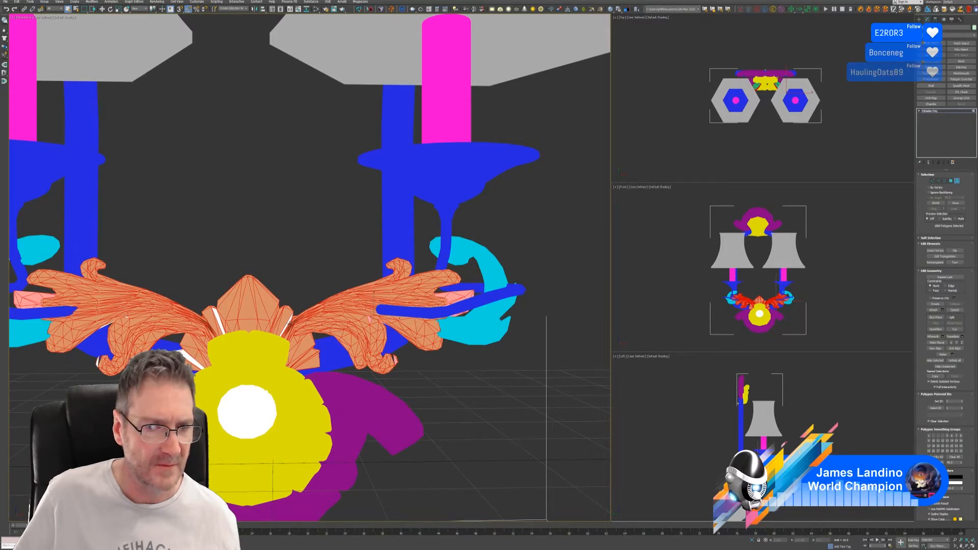
# Add the white slivers on both sides of the central leaf, down to the yellow disc's edge, to the selection
pyautogui.keyDown('ctrl'); pyautogui.click(288, 324); pyautogui.keyUp('ctrl')
pyautogui.keyDown('ctrl'); pyautogui.click(282, 332); pyautogui.keyUp('ctrl')
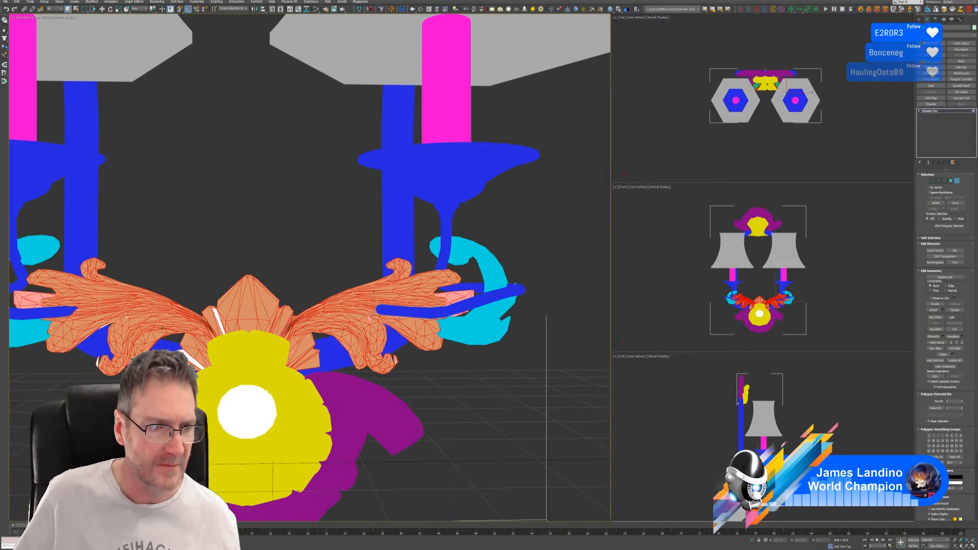
pyautogui.scroll(3, 224, 321)
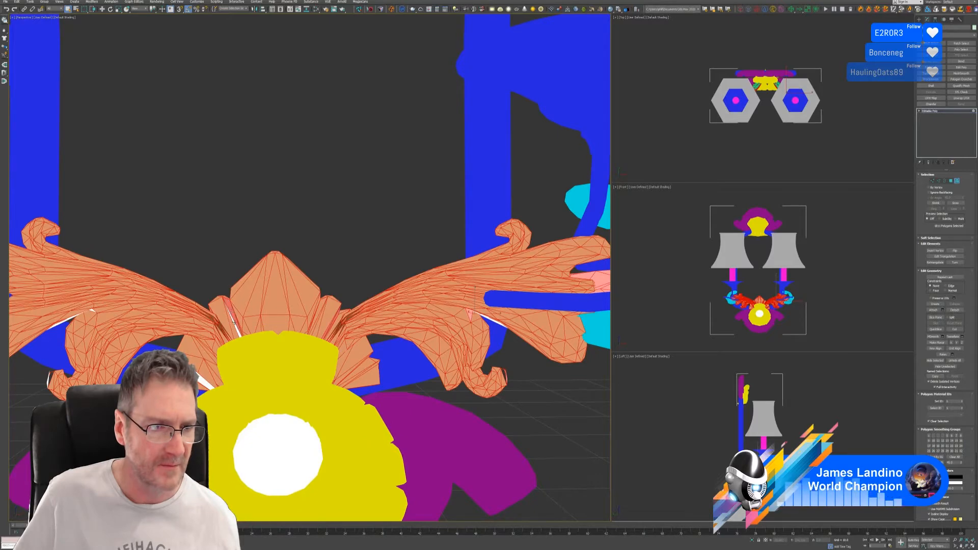
pyautogui.keyDown('ctrl'); pyautogui.click(233, 321); pyautogui.keyUp('ctrl')
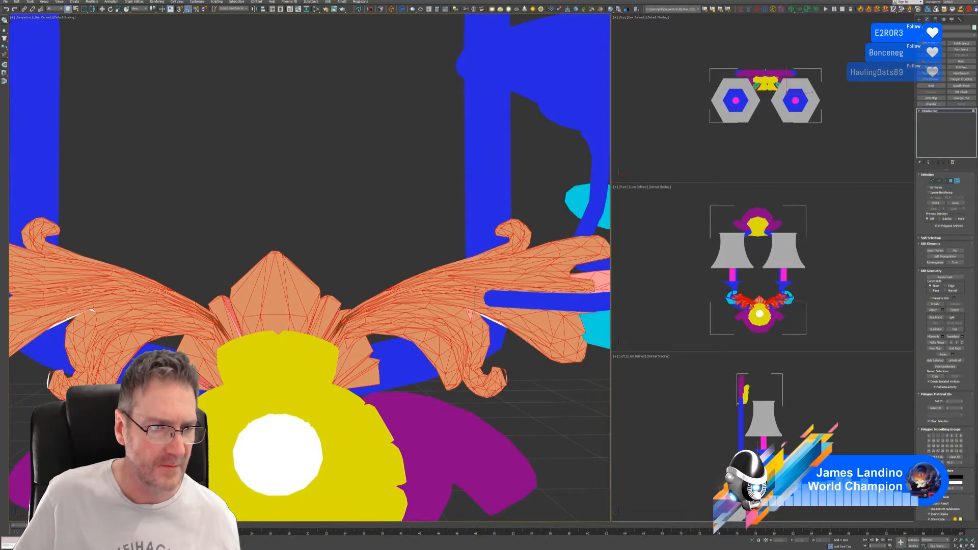
pyautogui.keyDown('ctrl'); pyautogui.click(211, 387); pyautogui.keyUp('ctrl')
# Add the white piece at the bottom of the block behind the central leaf to the selection
pyautogui.scroll(-4, 216, 388)
pyautogui.keyDown('alt'); pyautogui.moveTo(305, 375); pyautogui.dragTo(264, 371, button='middle'); pyautogui.keyUp('alt')
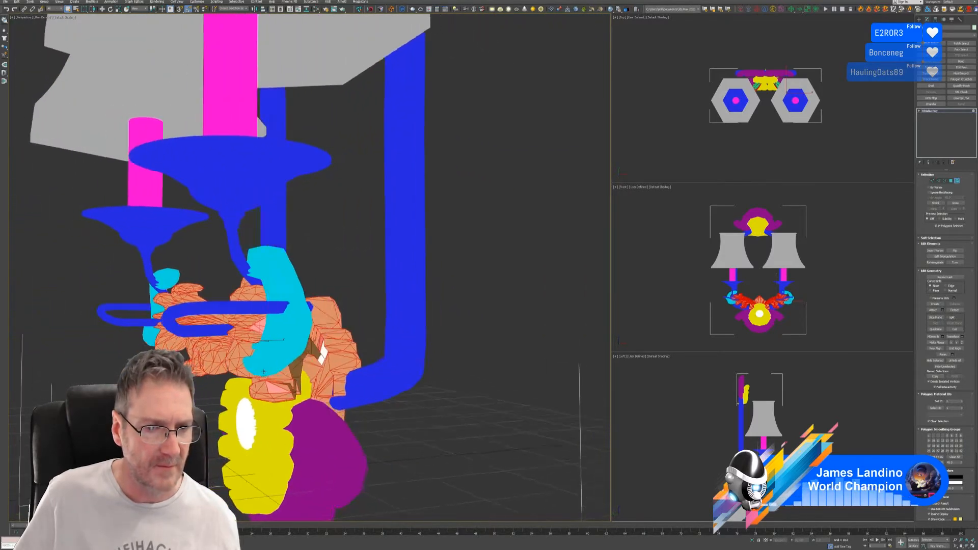
pyautogui.scroll(5, 270, 370)
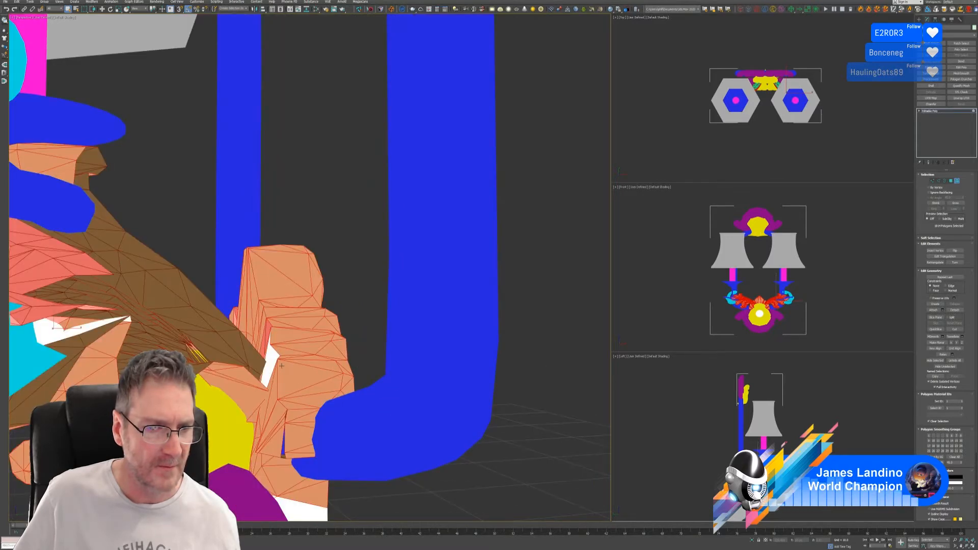
pyautogui.scroll(-5, 281, 366)
pyautogui.moveTo(281, 366)
pyautogui.keyDown('alt'); pyautogui.mouseDown(button='middle')
pyautogui.moveTo(305, 376)
pyautogui.moveTo(288, 389)
pyautogui.moveTo(281, 368)
pyautogui.mouseUp(button='middle'); pyautogui.keyUp('alt')
pyautogui.scroll(3, 280, 367)
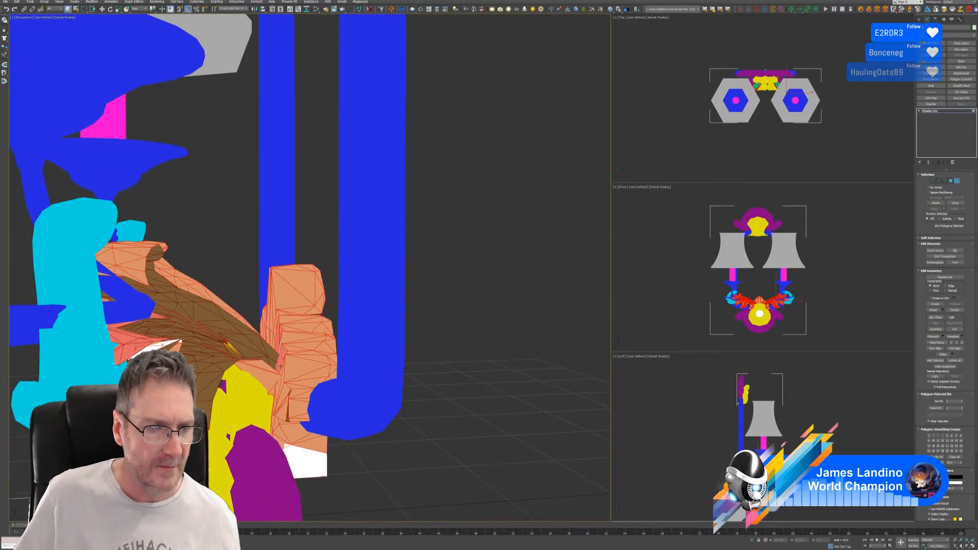
pyautogui.keyDown('ctrl'); pyautogui.click(301, 467); pyautogui.keyUp('ctrl')
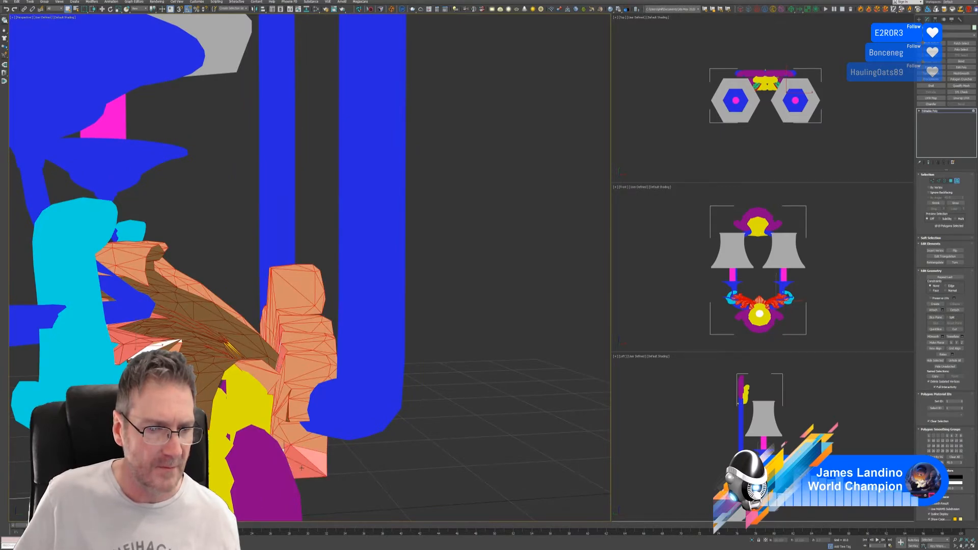
# Add the white sliver at the left leaf's lower curled tip to the selection
pyautogui.keyDown('alt'); pyautogui.moveTo(281, 442); pyautogui.dragTo(222, 428, button='middle'); pyautogui.keyUp('alt')
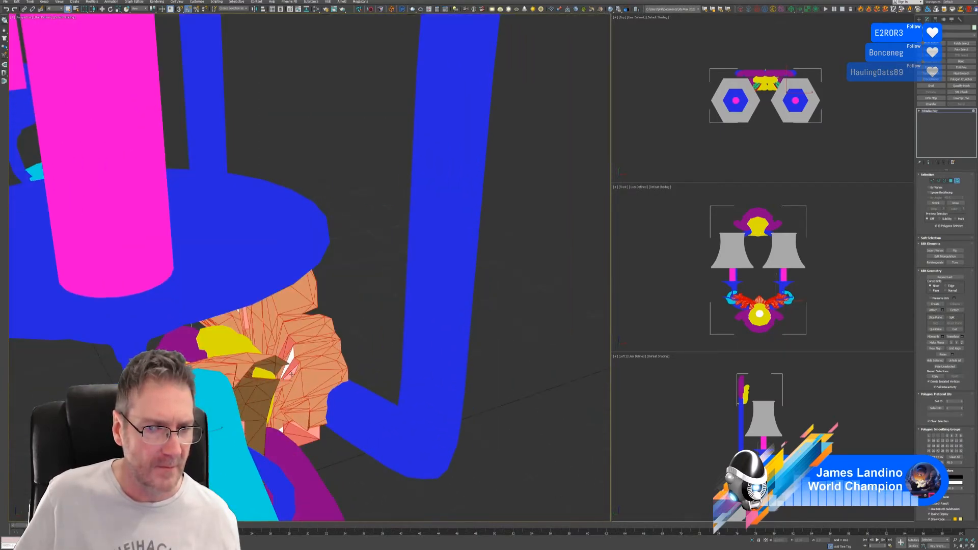
pyautogui.keyDown('alt'); pyautogui.moveTo(290, 361); pyautogui.dragTo(456, 206, button='middle'); pyautogui.keyUp('alt')
pyautogui.scroll(-3, 176, 370)
pyautogui.moveTo(187, 374); pyautogui.dragTo(277, 308, button='middle')
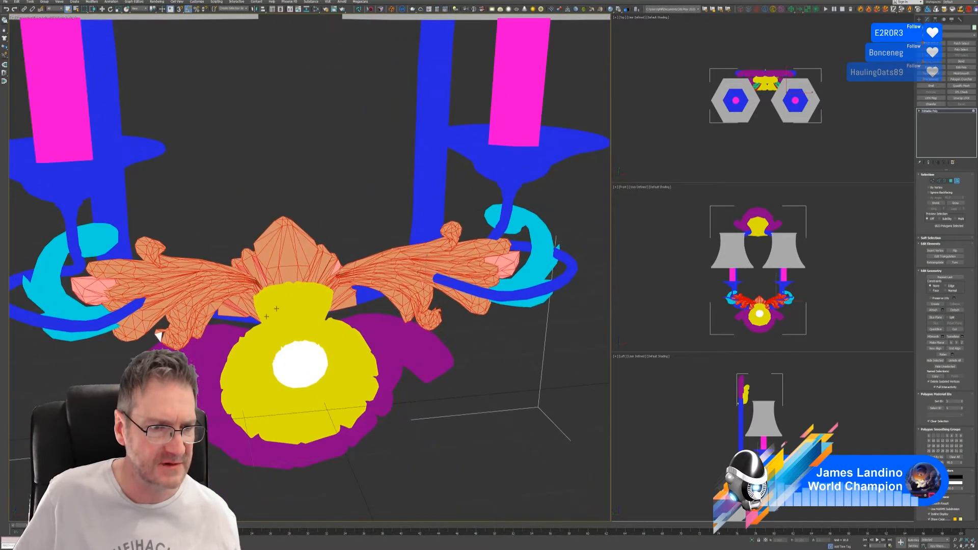
pyautogui.keyDown('ctrl'); pyautogui.click(159, 336); pyautogui.keyUp('ctrl')
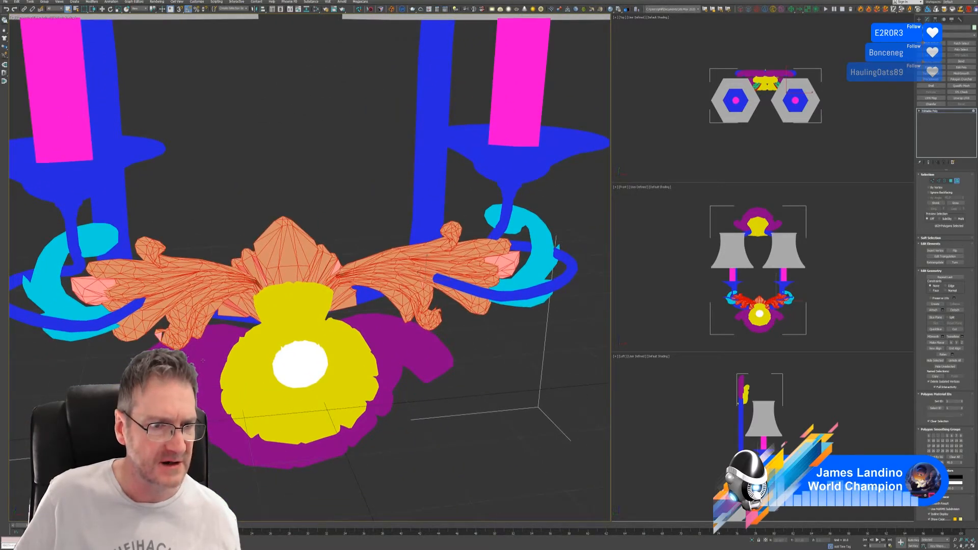
# Add the white slivers in the notch of the left leaf to the selection
pyautogui.keyDown('alt'); pyautogui.moveTo(159, 336); pyautogui.dragTo(215, 337, button='middle'); pyautogui.keyUp('alt')
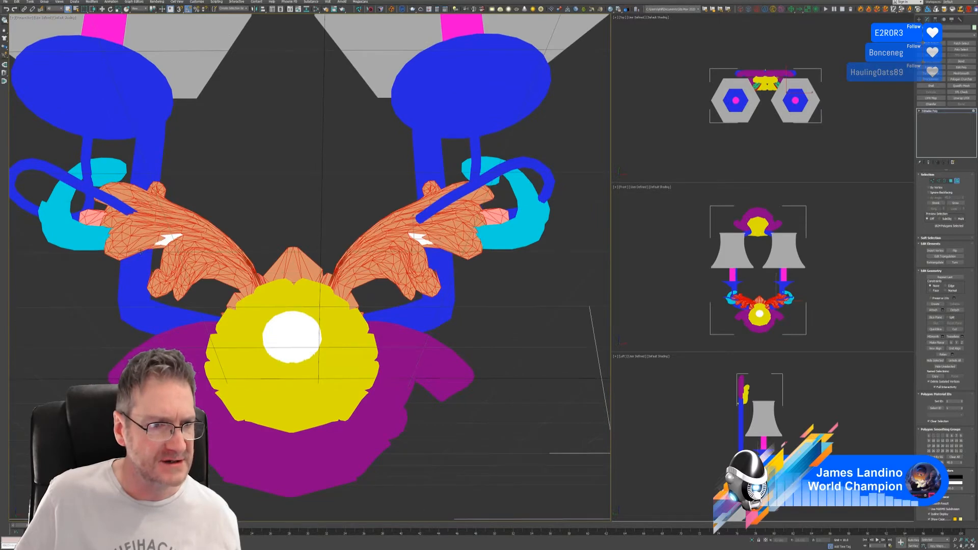
pyautogui.keyDown('ctrl'); pyautogui.click(163, 242); pyautogui.keyUp('ctrl')
pyautogui.scroll(4, 165, 237)
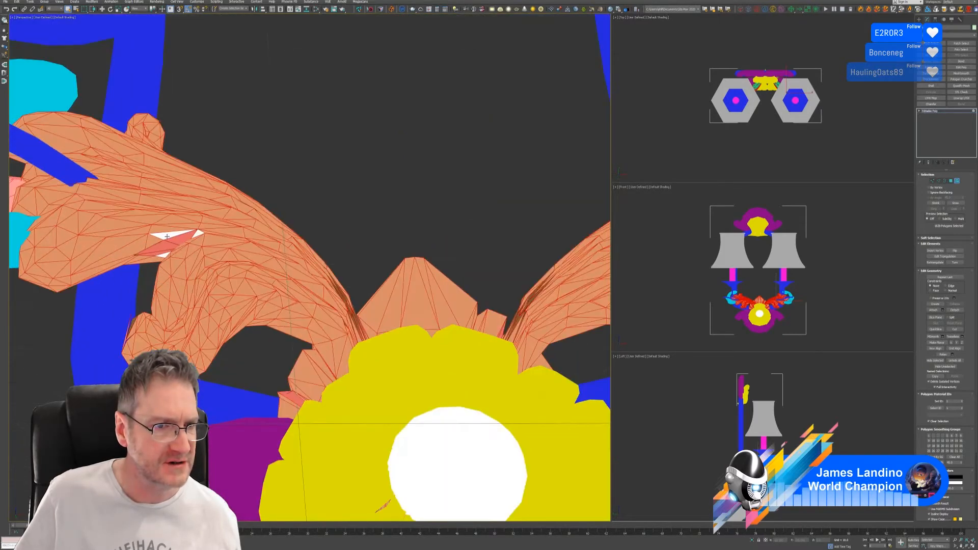
pyautogui.keyDown('ctrl'); pyautogui.click(167, 236); pyautogui.keyUp('ctrl')
pyautogui.keyDown('ctrl'); pyautogui.click(197, 234); pyautogui.keyUp('ctrl')
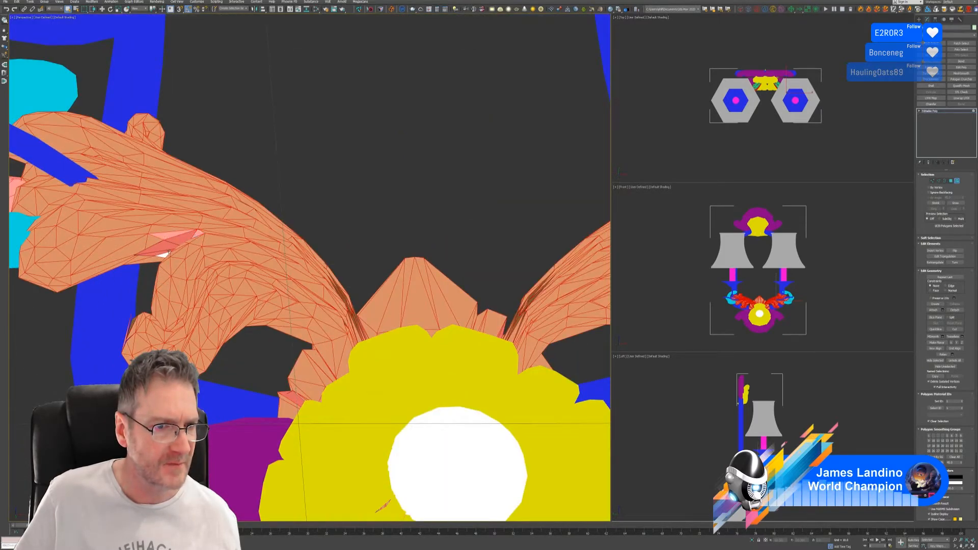
# Add the matching white slivers in the notch of the right leaf to the selection
pyautogui.scroll(-5, 163, 254)
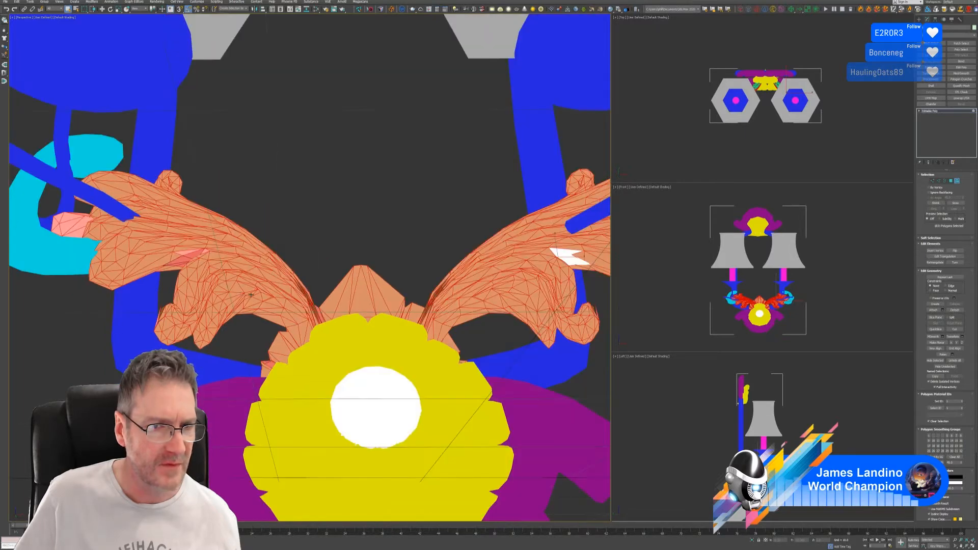
pyautogui.keyDown('ctrl'); pyautogui.click(470, 233); pyautogui.keyUp('ctrl')
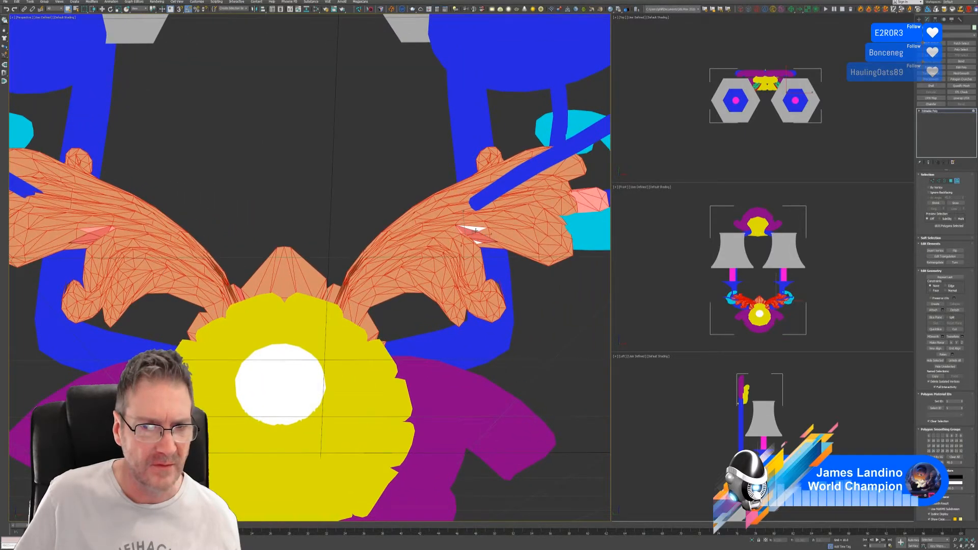
pyautogui.keyDown('ctrl'); pyautogui.click(476, 241); pyautogui.keyUp('ctrl')
pyautogui.keyDown('alt'); pyautogui.click(476, 241); pyautogui.keyUp('alt')
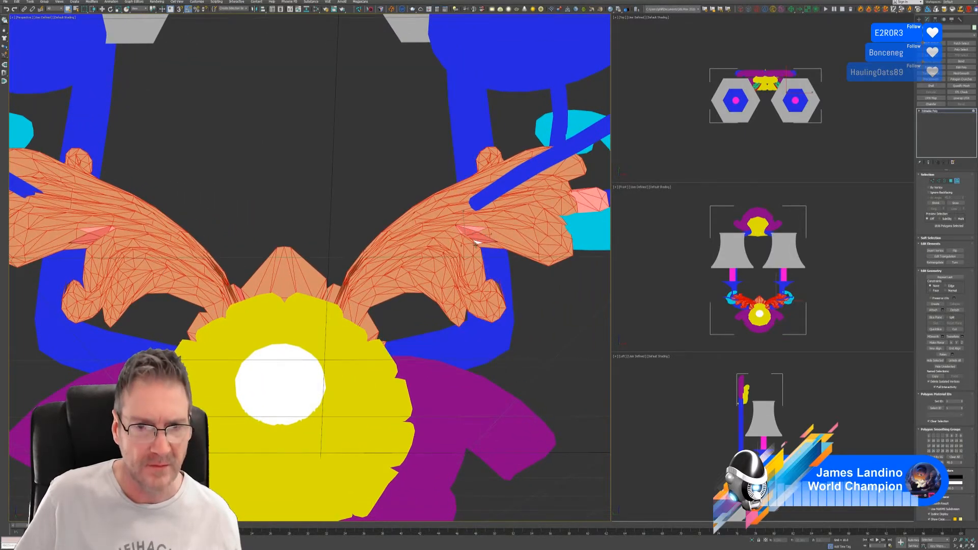
pyautogui.keyDown('ctrl'); pyautogui.click(477, 243); pyautogui.keyUp('ctrl')
pyautogui.scroll(-5, 433, 290)
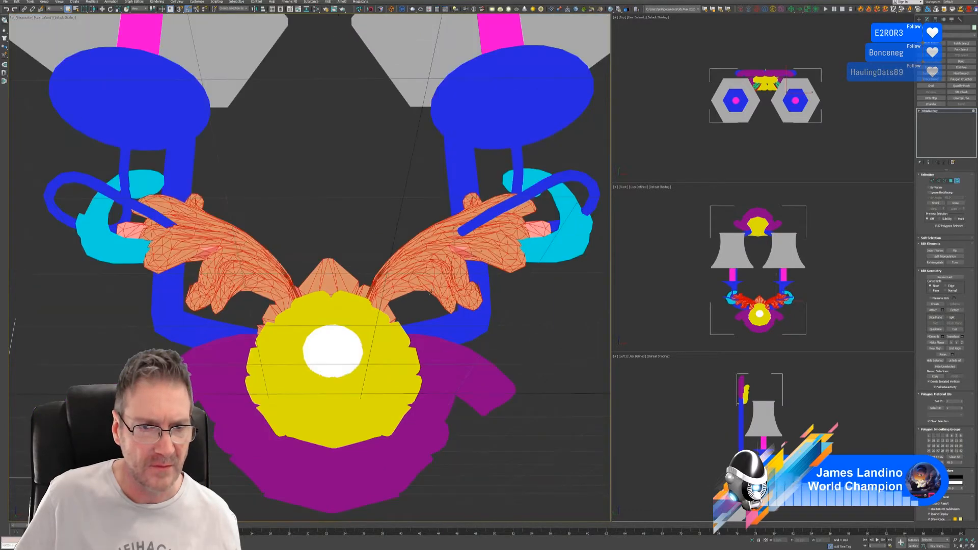
# Add the small white piece on the opposite side of the rear block to the selection
pyautogui.keyDown('alt'); pyautogui.moveTo(432, 290); pyautogui.dragTo(443, 308, button='middle'); pyautogui.keyUp('alt')
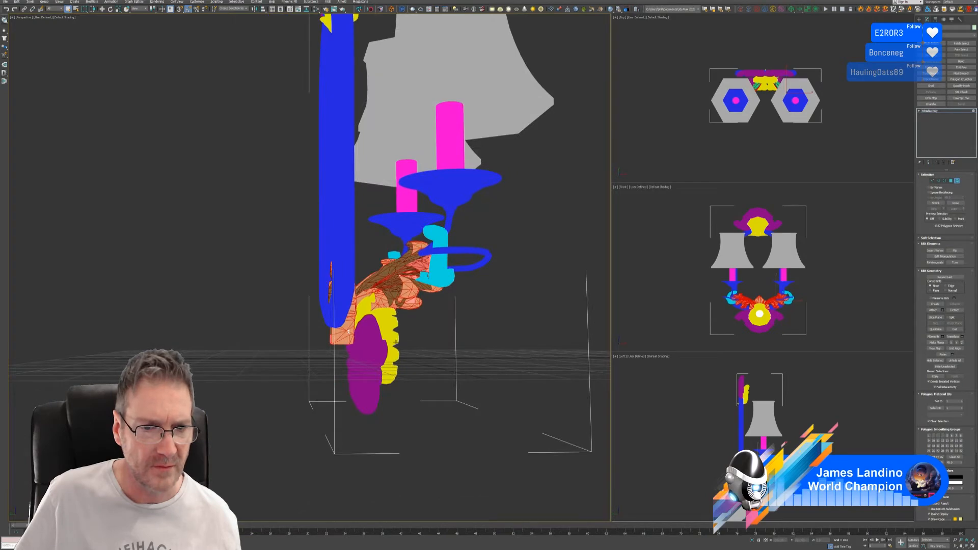
pyautogui.scroll(3, 348, 331)
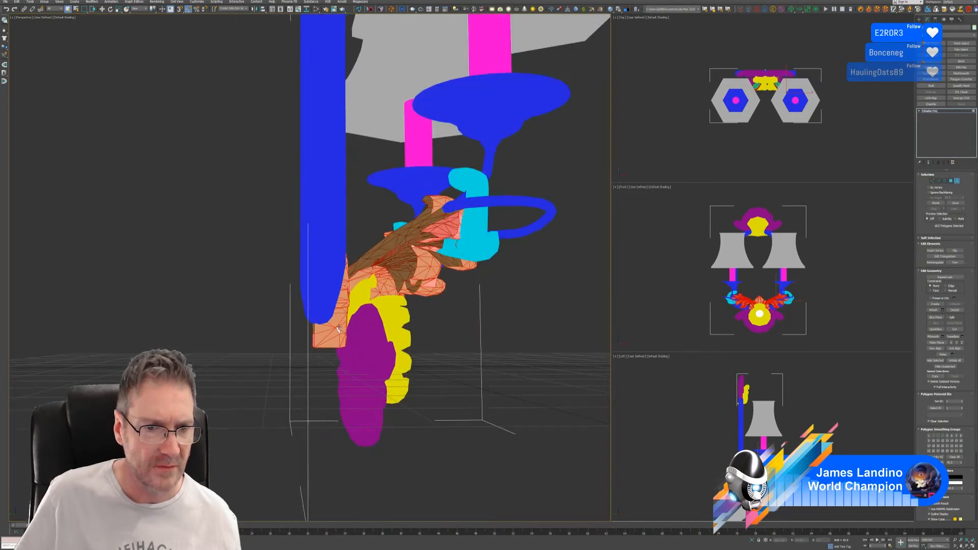
pyautogui.keyDown('ctrl'); pyautogui.click(338, 331); pyautogui.keyUp('ctrl')
# Add the white slivers on the back of the leaves, beside the central leaf and in the side leaf's notch, to the selection
pyautogui.keyDown('alt'); pyautogui.moveTo(337, 333); pyautogui.dragTo(355, 357, button='middle'); pyautogui.keyUp('alt')
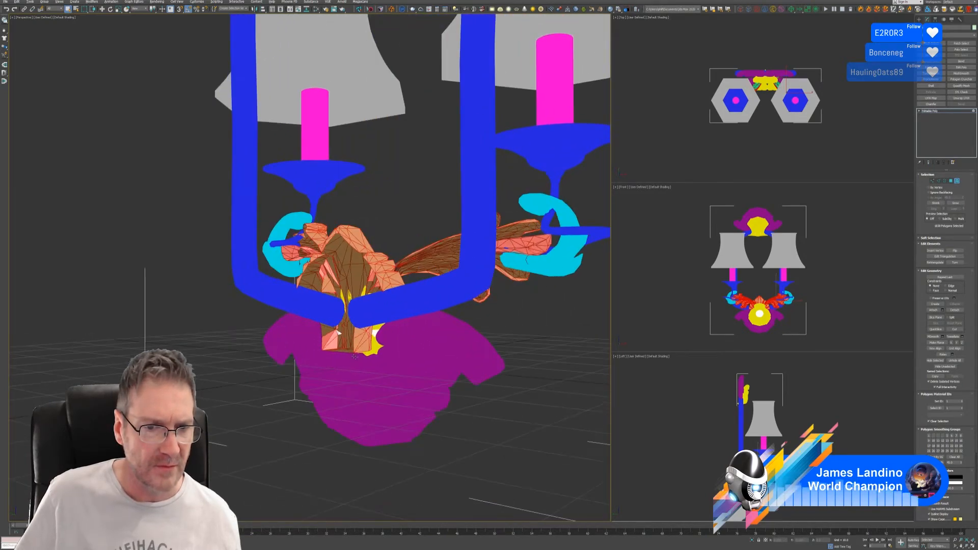
pyautogui.scroll(2, 334, 338)
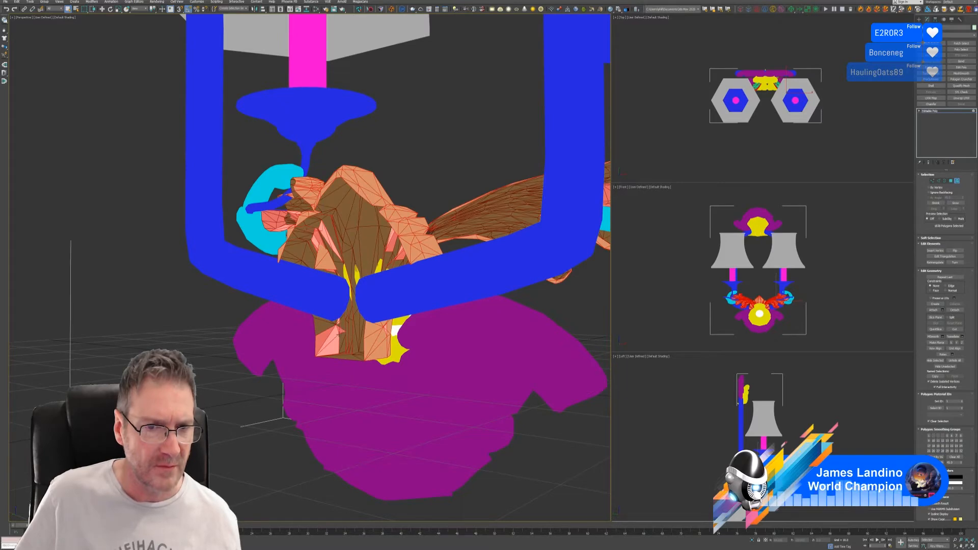
pyautogui.keyDown('alt'); pyautogui.moveTo(330, 251); pyautogui.dragTo(358, 258, button='middle'); pyautogui.keyUp('alt')
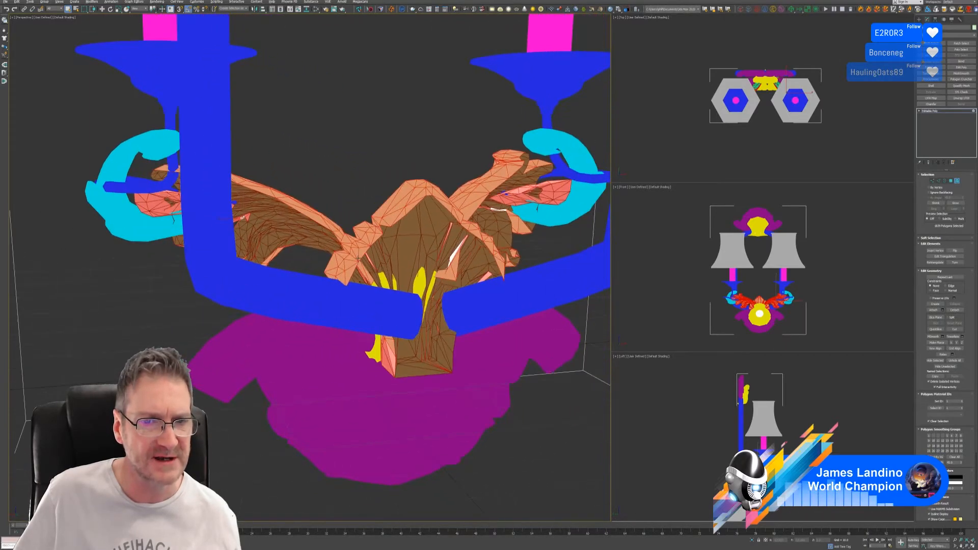
pyautogui.scroll(2, 447, 258)
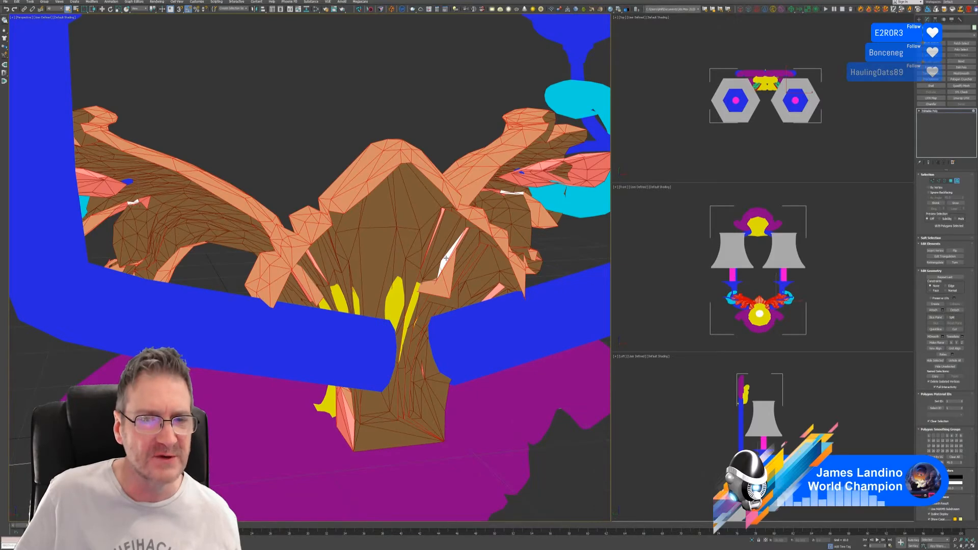
pyautogui.scroll(5, 519, 192)
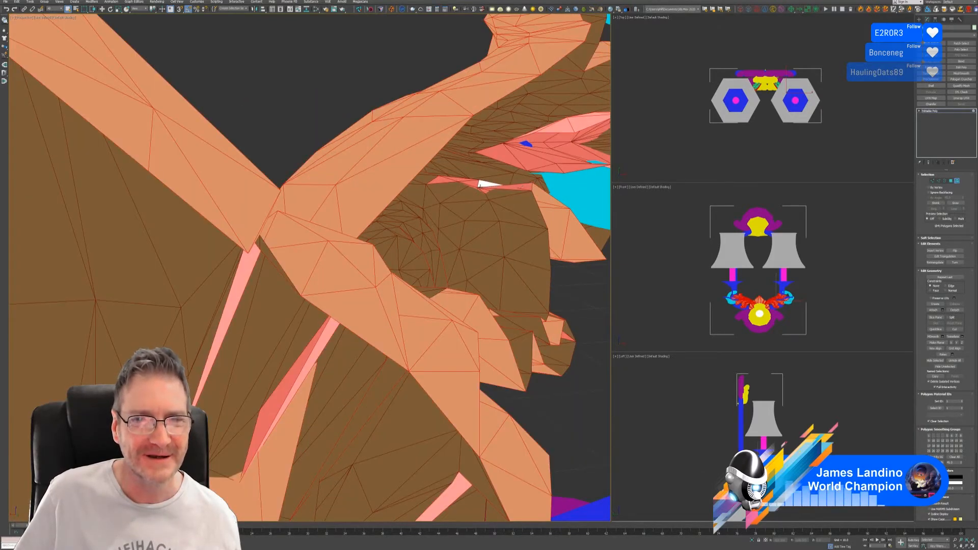
pyautogui.keyDown('ctrl'); pyautogui.click(480, 186); pyautogui.keyUp('ctrl')
pyautogui.scroll(-6, 480, 187)
pyautogui.moveTo(380, 268)
pyautogui.mouseDown(button='middle')
pyautogui.moveTo(443, 269)
pyautogui.moveTo(388, 270)
pyautogui.mouseUp(button='middle')
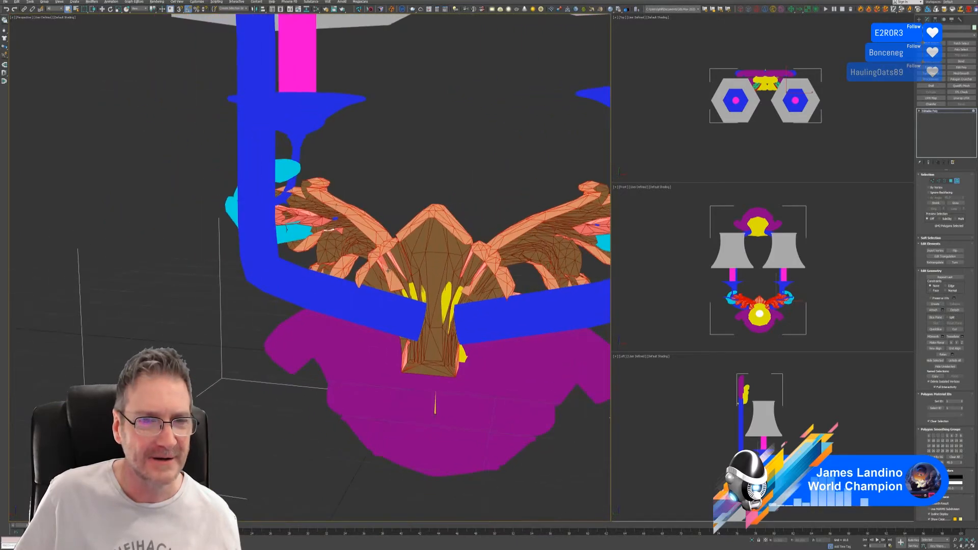
# Add the remaining white sliver on the back of the side leaf, beneath the blue stem tip, to the selection
pyautogui.scroll(5, 328, 230)
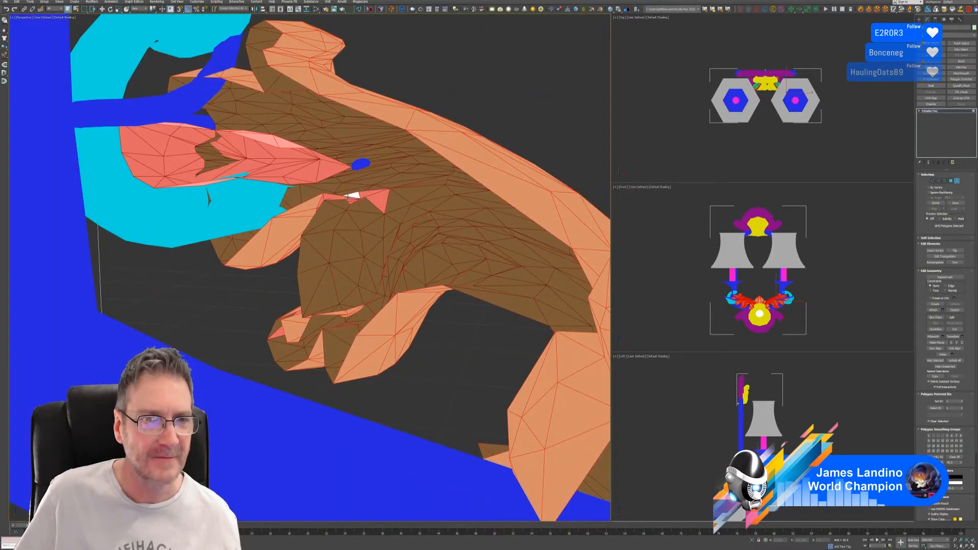
pyautogui.keyDown('ctrl'); pyautogui.click(349, 197); pyautogui.keyUp('ctrl')
pyautogui.scroll(-5, 352, 233)
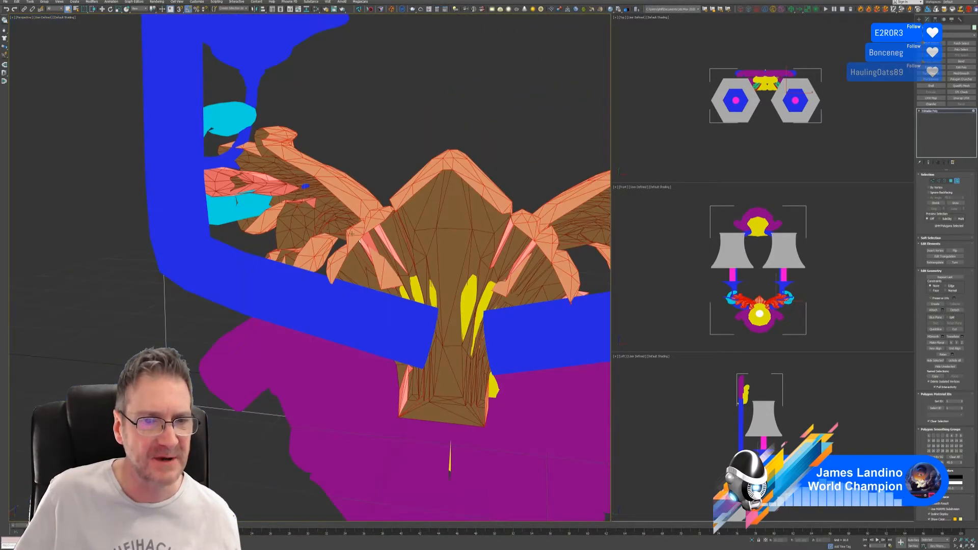
pyautogui.keyDown('alt'); pyautogui.moveTo(352, 233); pyautogui.dragTo(358, 249, button='middle'); pyautogui.keyUp('alt')
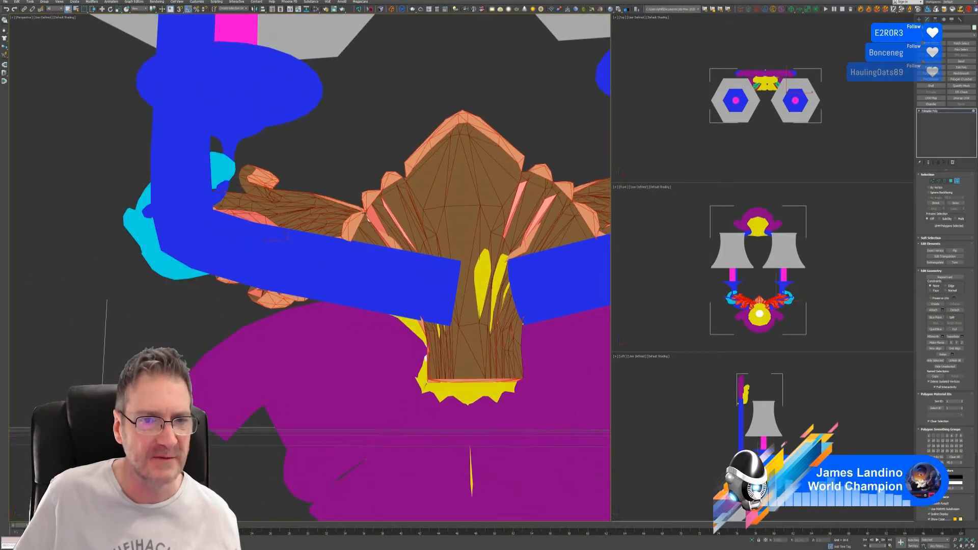
pyautogui.scroll(4, 370, 221)
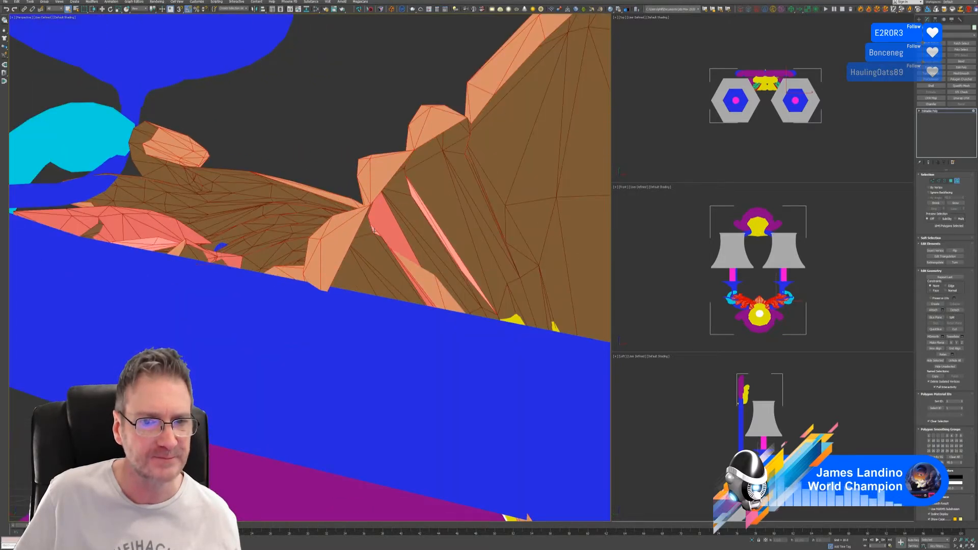
pyautogui.scroll(-5, 369, 247)
# Assign green as the vertex colour of the selected leaf elements and leave element editing
pyautogui.keyDown('alt'); pyautogui.moveTo(301, 249); pyautogui.dragTo(587, 357, button='middle'); pyautogui.keyUp('alt')
pyautogui.keyDown('alt'); pyautogui.moveTo(344, 271); pyautogui.dragTo(292, 330, button='middle'); pyautogui.keyUp('alt')
pyautogui.scroll(-4, 292, 330)
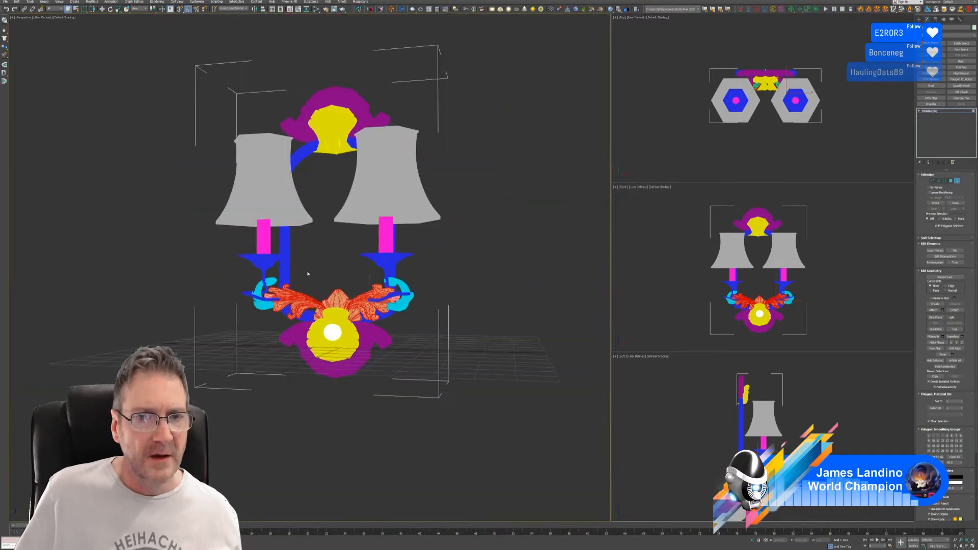
pyautogui.moveTo(308, 273); pyautogui.dragTo(312, 311, button='middle')
pyautogui.keyDown('alt'); pyautogui.moveTo(312, 312); pyautogui.dragTo(329, 312, button='middle'); pyautogui.keyUp('alt')
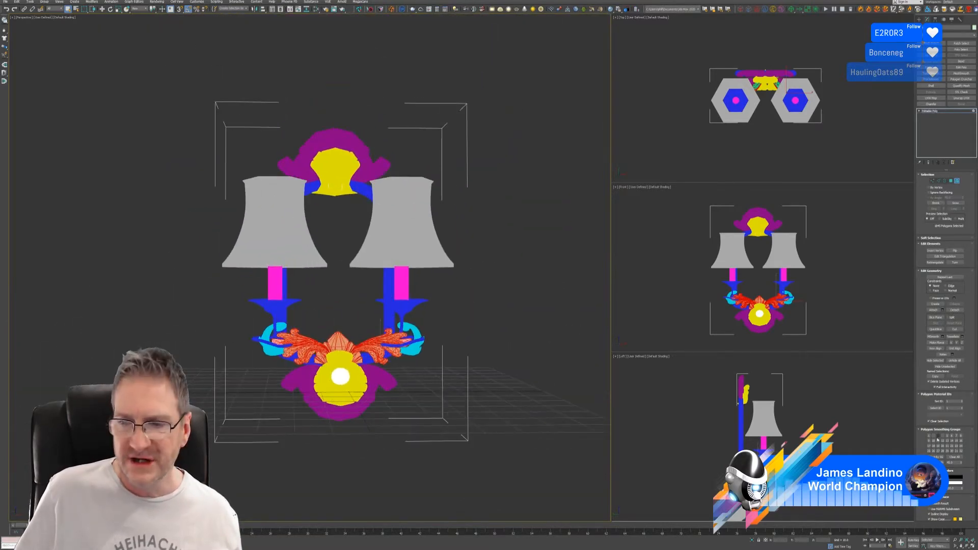
pyautogui.click(955, 477)
pyautogui.click(120, 37)
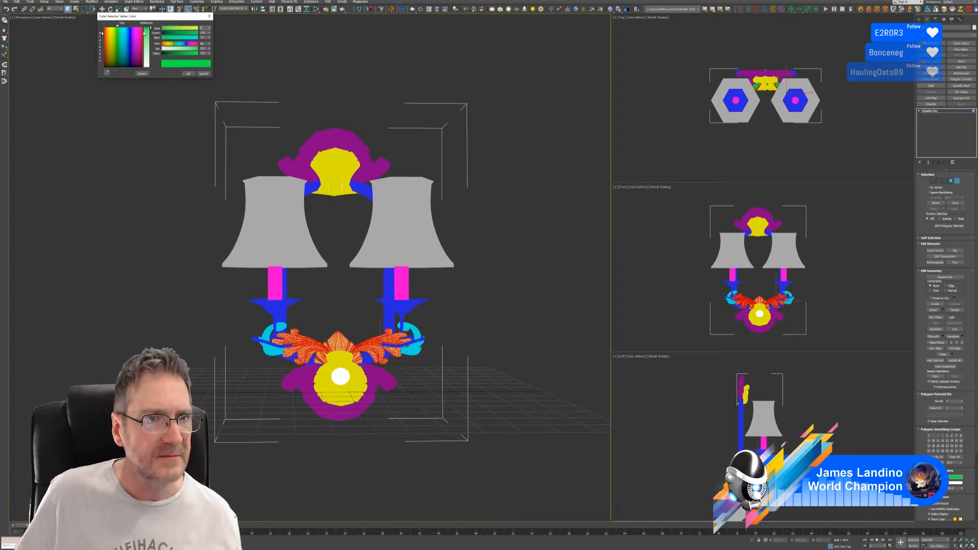
pyautogui.click(188, 74)
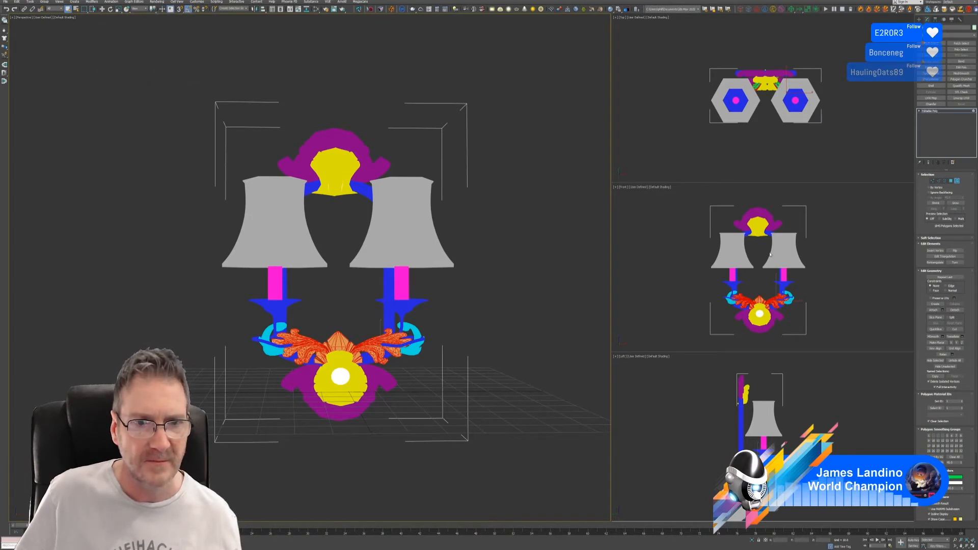
pyautogui.click(957, 181)
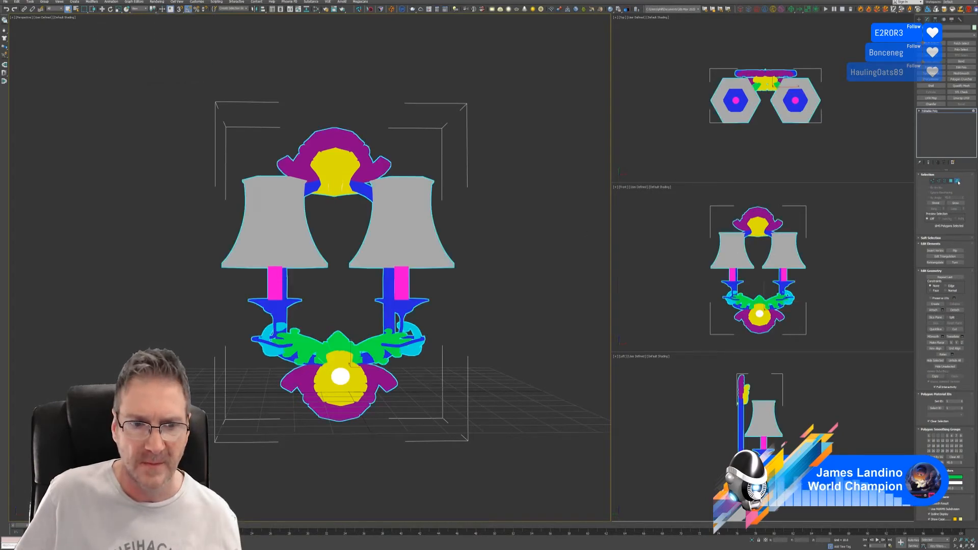
# Turn off the vertex channel display in the wall lamp's object properties
pyautogui.scroll(5, 344, 382)
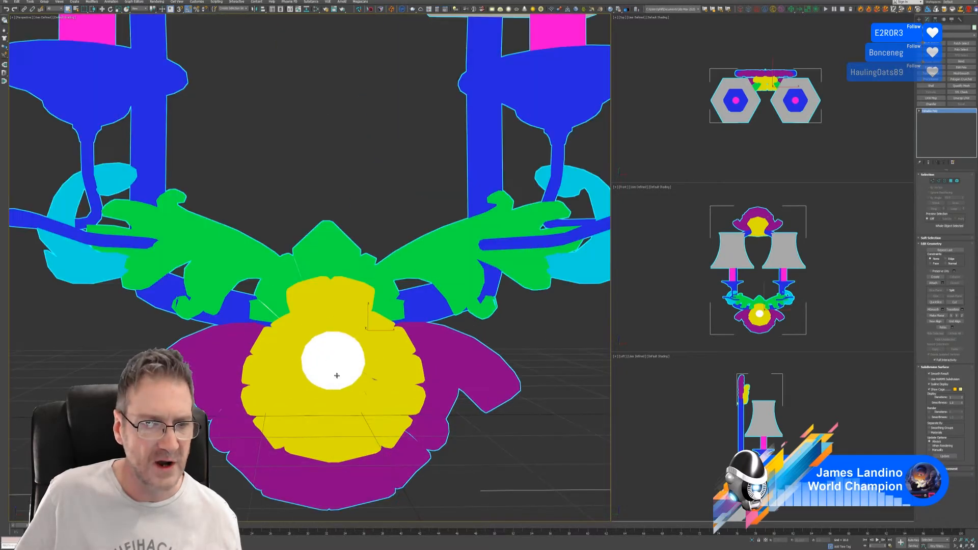
pyautogui.scroll(-6, 330, 361)
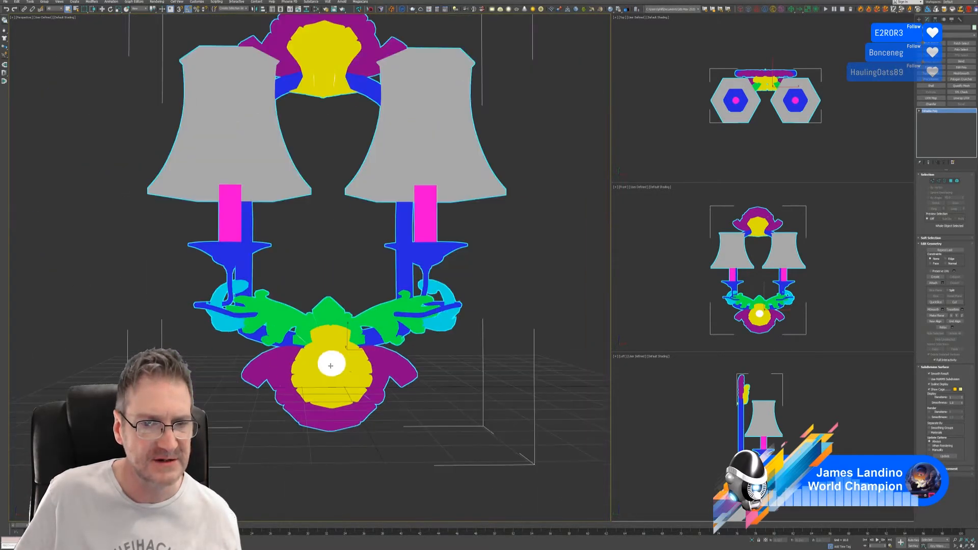
pyautogui.moveTo(484, 301)
pyautogui.keyDown('alt'); pyautogui.mouseDown(button='middle')
pyautogui.moveTo(392, 303)
pyautogui.moveTo(360, 293)
pyautogui.moveTo(368, 351)
pyautogui.moveTo(472, 302)
pyautogui.moveTo(500, 301)
pyautogui.moveTo(473, 293)
pyautogui.moveTo(496, 291)
pyautogui.moveTo(482, 307)
pyautogui.moveTo(515, 301)
pyautogui.moveTo(449, 302)
pyautogui.moveTo(415, 291)
pyautogui.moveTo(430, 323)
pyautogui.moveTo(489, 308)
pyautogui.mouseUp(button='middle'); pyautogui.keyUp('alt')
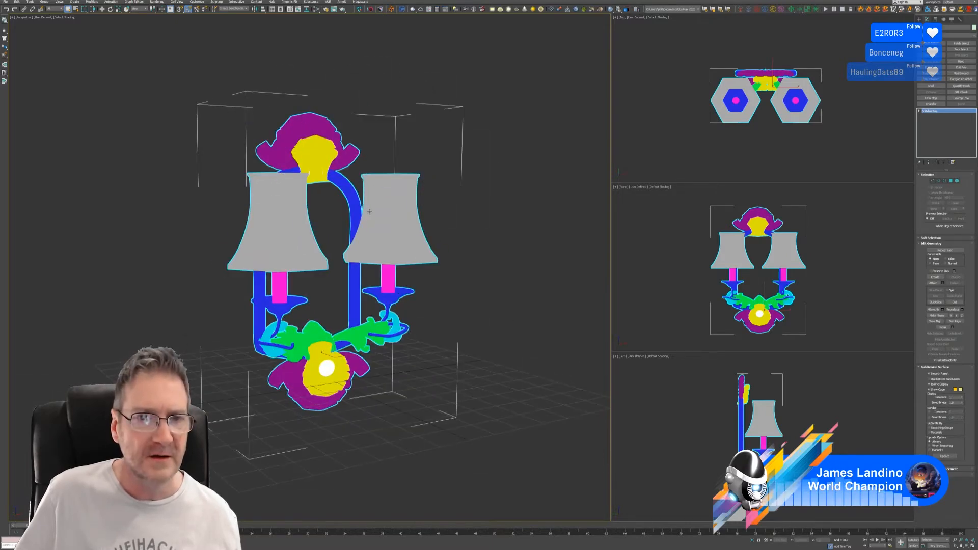
pyautogui.rightClick(371, 214)
pyautogui.click(385, 250)
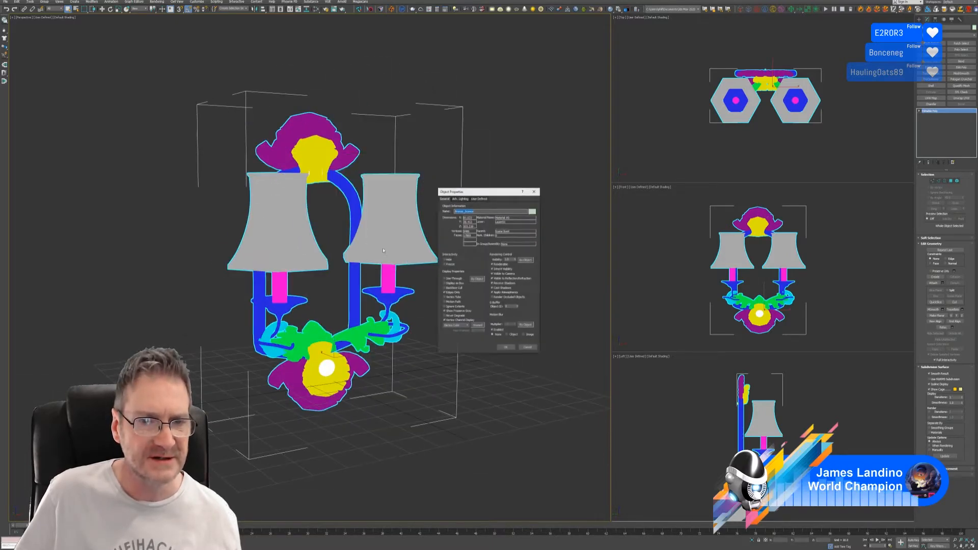
pyautogui.click(461, 321)
pyautogui.click(504, 348)
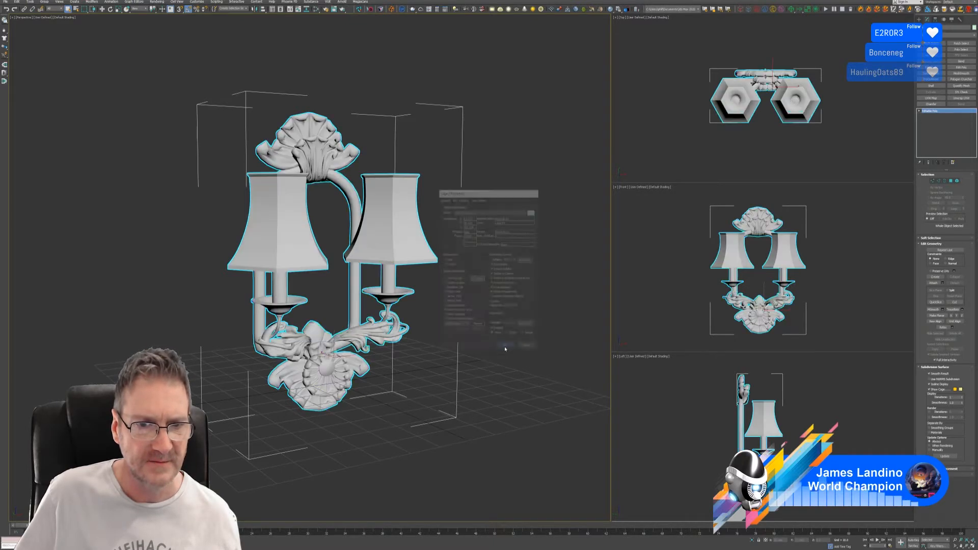
# Save the scene with the vertex-coloured wall lamp
pyautogui.moveTo(470, 268)
pyautogui.mouseDown(button='middle')
pyautogui.moveTo(493, 288)
pyautogui.moveTo(443, 273)
pyautogui.mouseUp(button='middle')
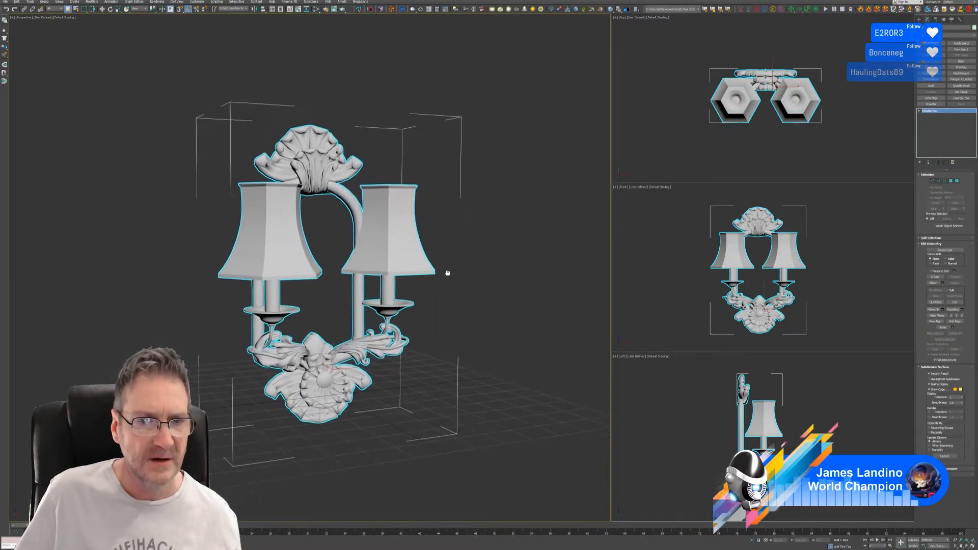
pyautogui.click(5, 1)
pyautogui.click(23, 42)
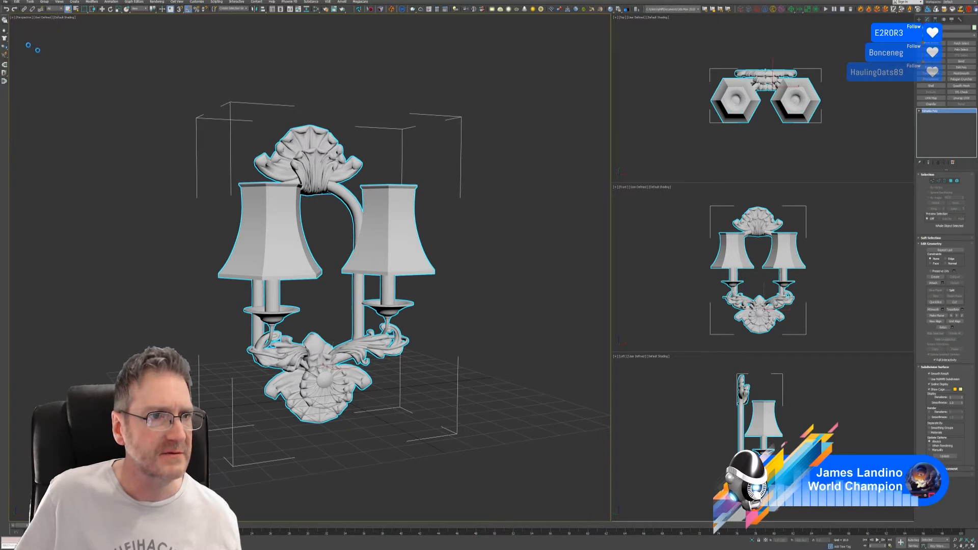
# Start exporting the selected wall lamp and choose the Bronze Wall Sconce folder as the destination
pyautogui.click(5, 1)
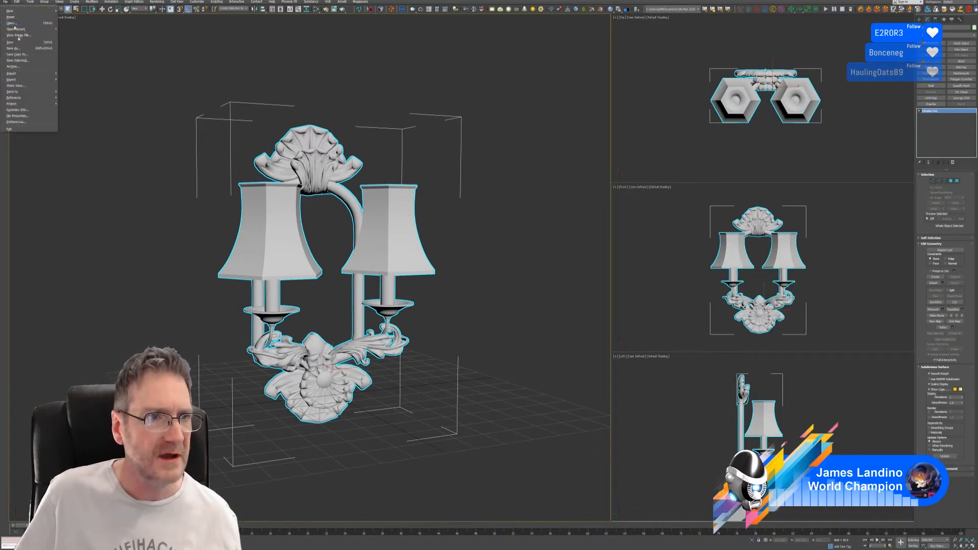
pyautogui.moveTo(32, 83)
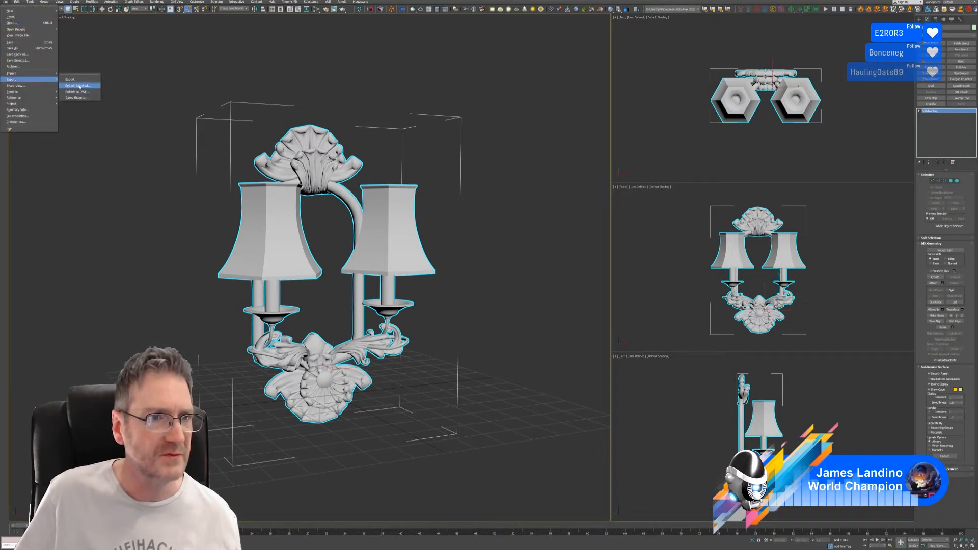
pyautogui.click(76, 86)
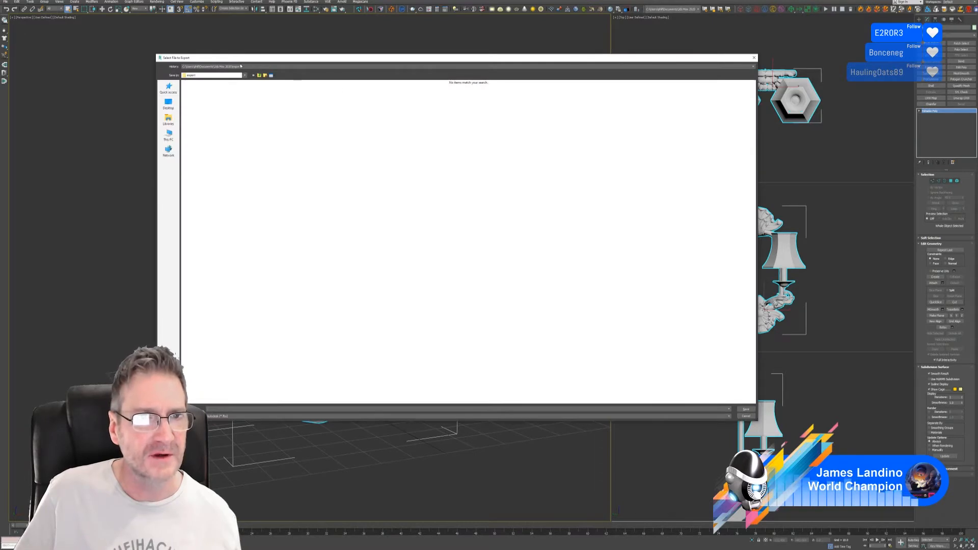
pyautogui.click(241, 67)
pyautogui.click(249, 78)
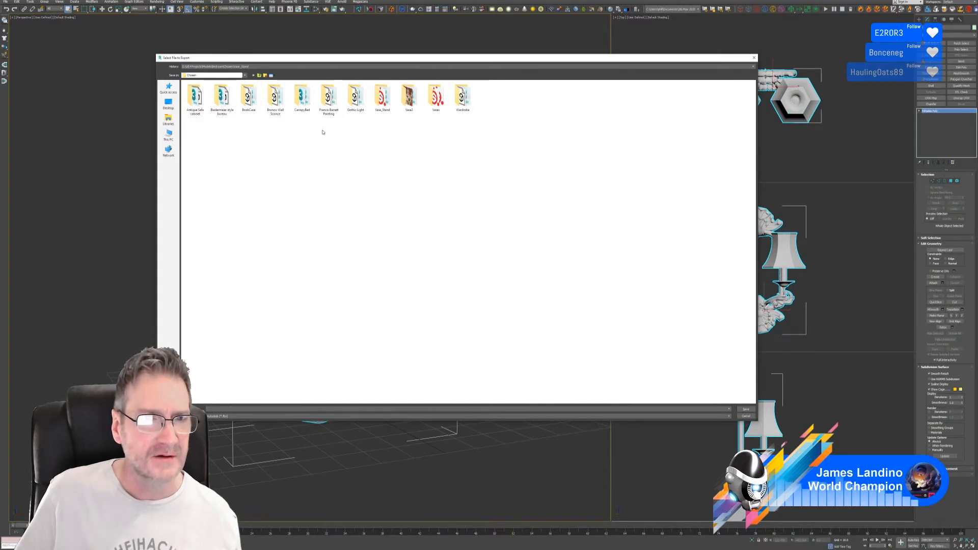
pyautogui.click(275, 99)
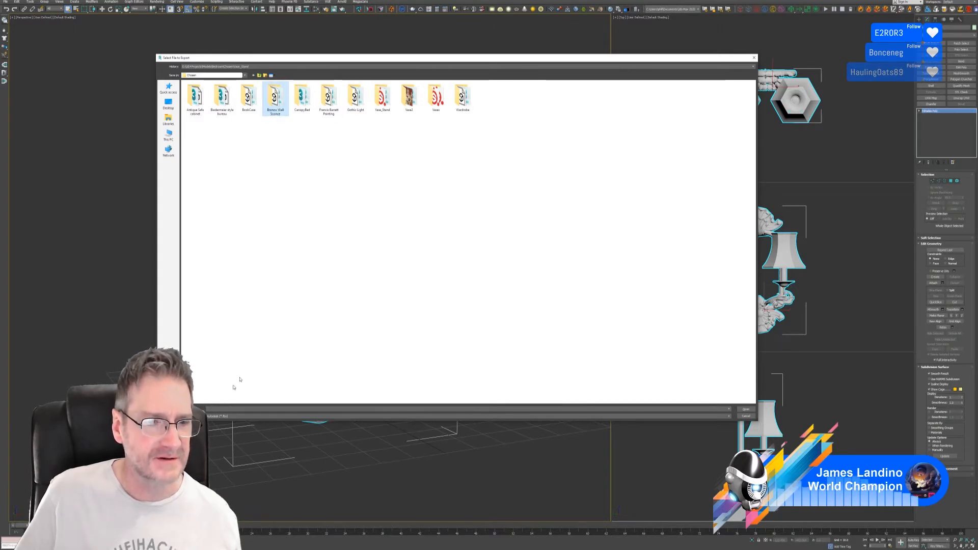
pyautogui.press('Return')
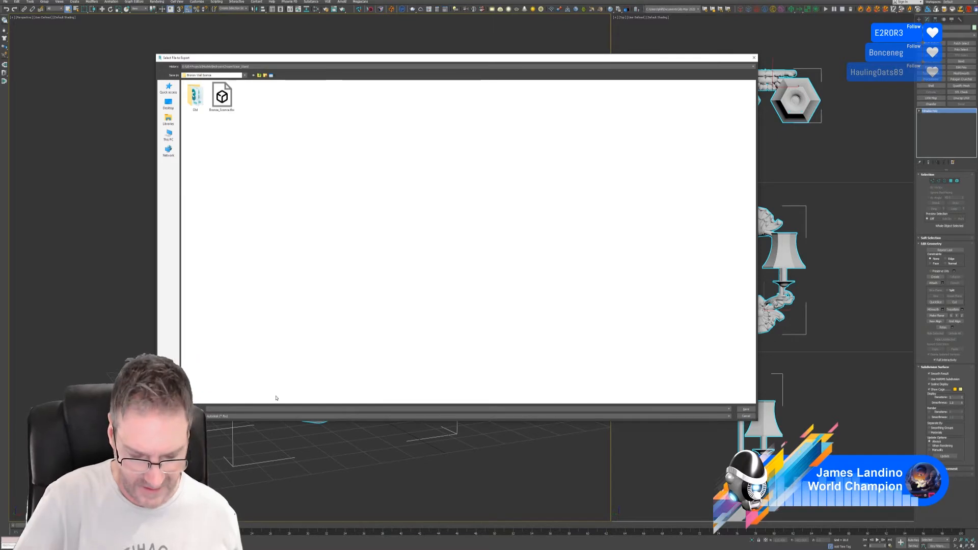
# Name the FBX file WallSconce_01 and export it with the current FBX export settings
pyautogui.write('Wall')
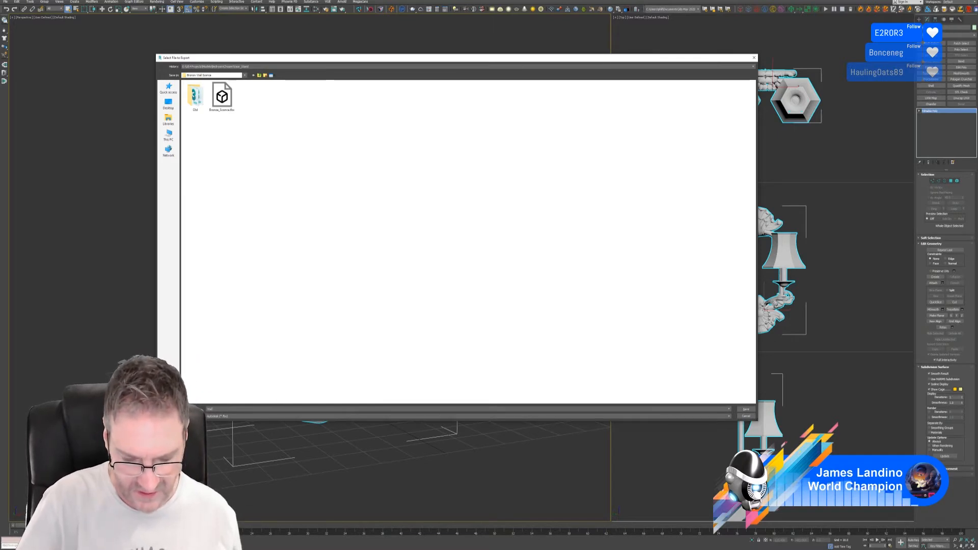
pyautogui.write('Sconce_01')
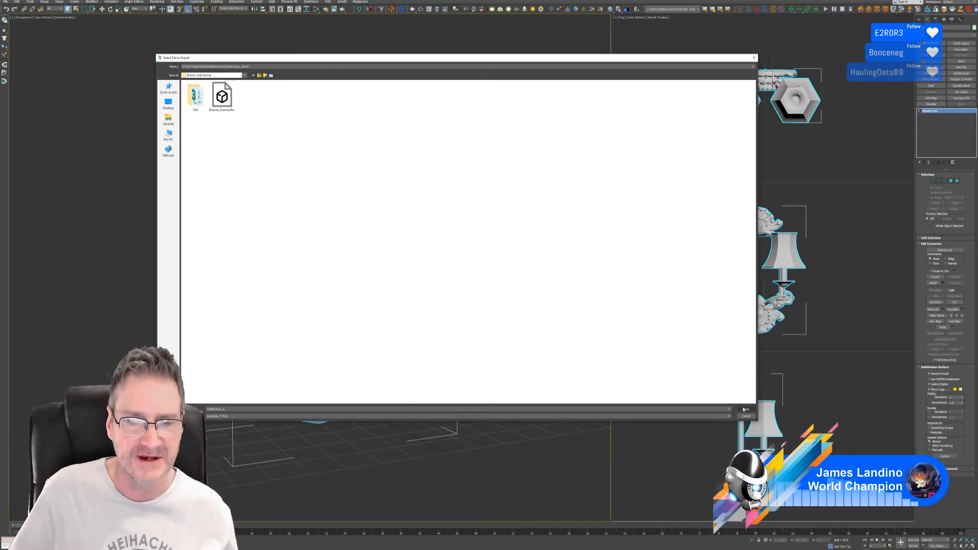
pyautogui.click(746, 409)
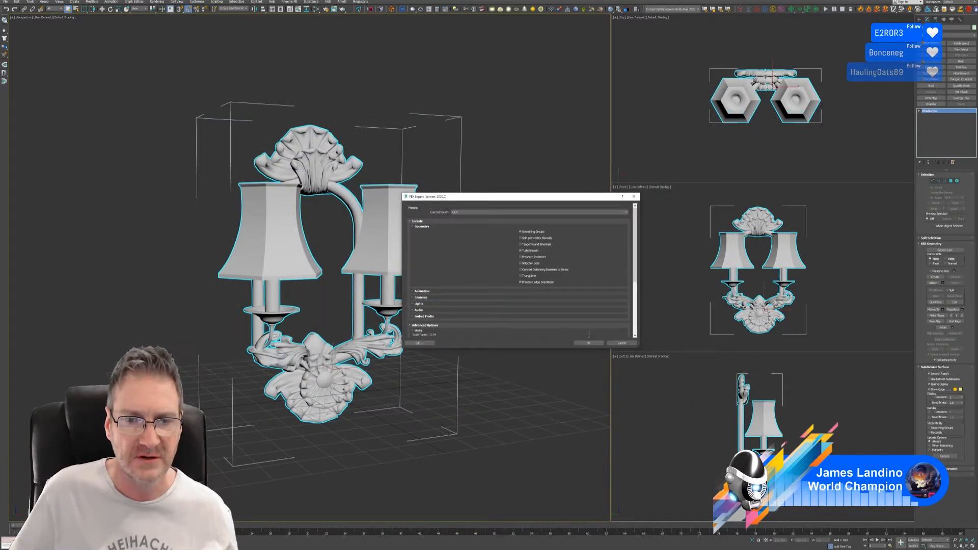
pyautogui.click(589, 343)
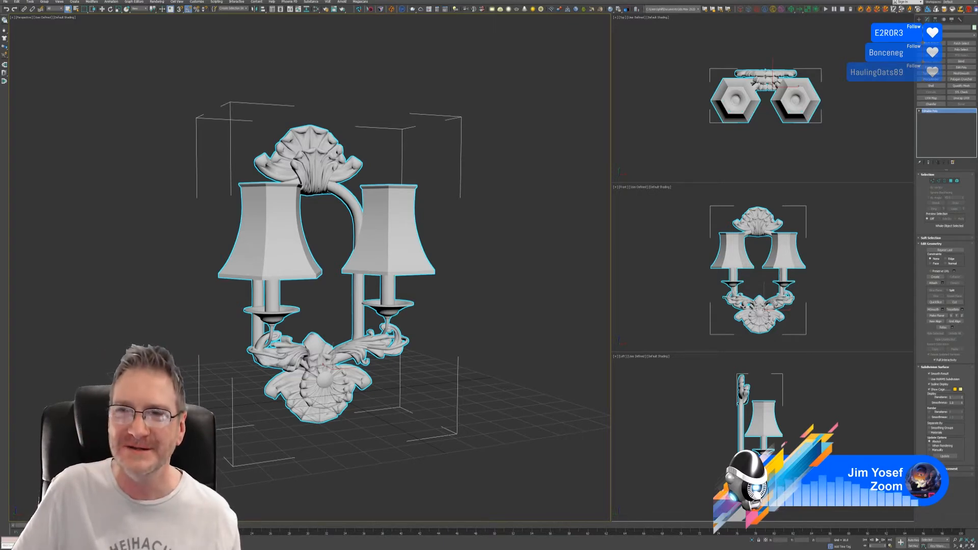
# Switch to Substance Painter and start a new project
pyautogui.press('super+d')
pyautogui.hotkey('alt', 'Tab')
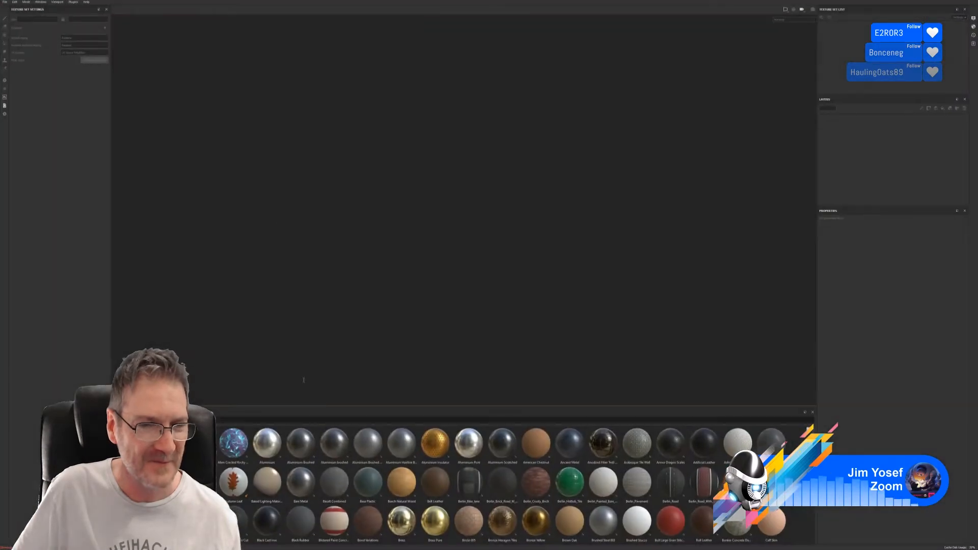
pyautogui.click(4, 2)
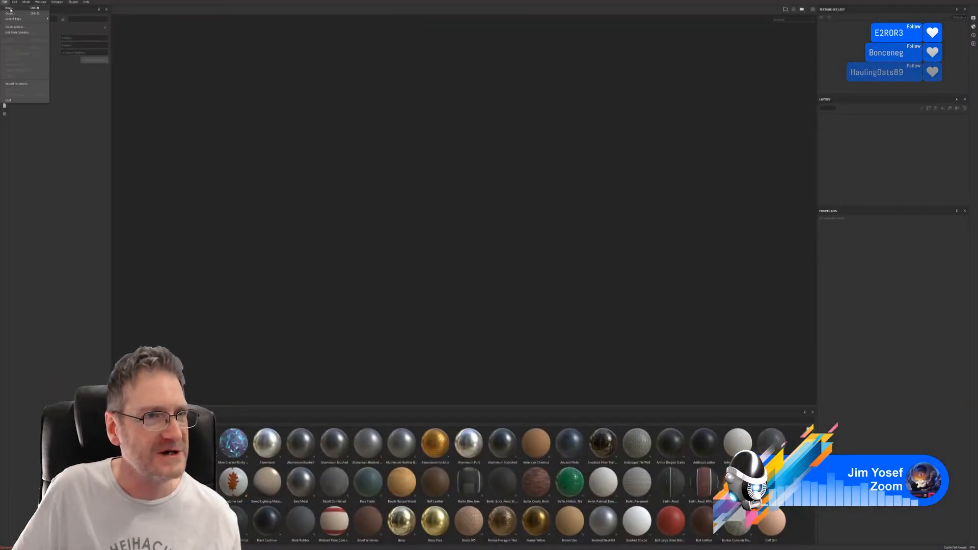
pyautogui.click(10, 9)
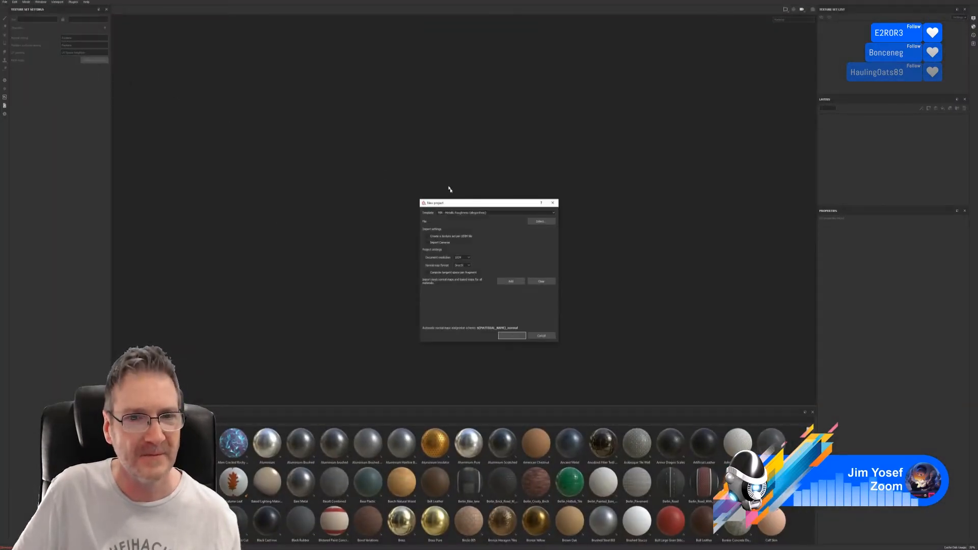
# Choose the newly exported wall sconce FBX from the Bronze Wall Sconce folder as the project's mesh
pyautogui.click(541, 221)
pyautogui.moveTo(552, 193); pyautogui.dragTo(379, 136)
pyautogui.click(379, 143)
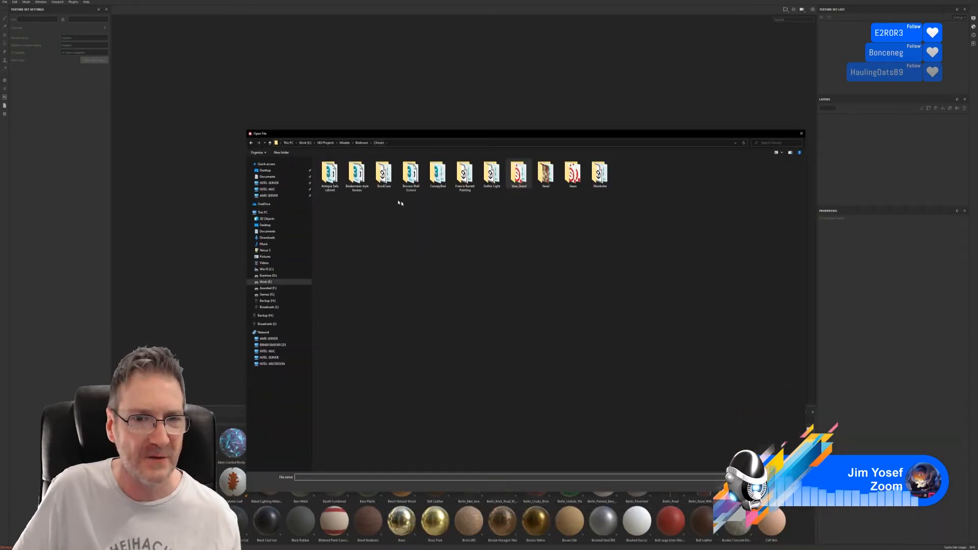
pyautogui.doubleClick(411, 176)
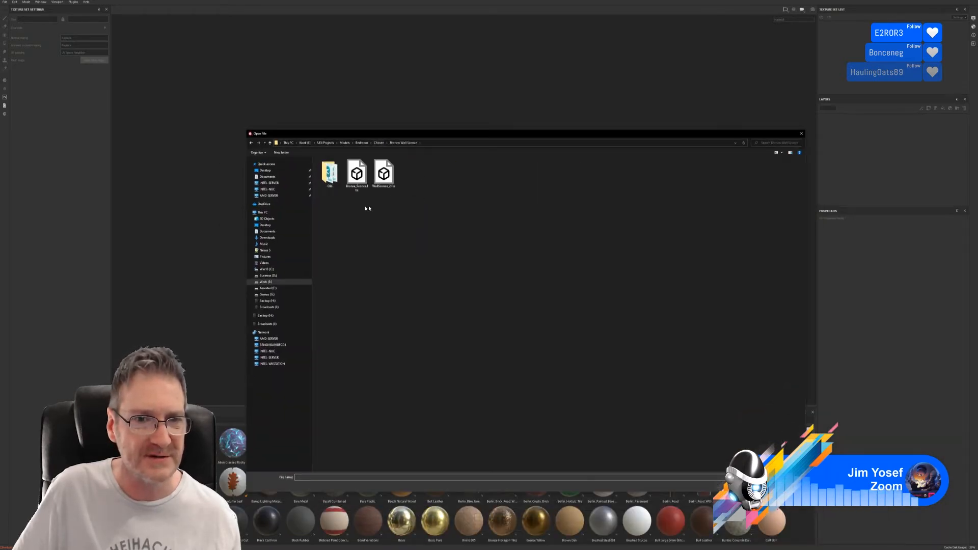
pyautogui.click(384, 173)
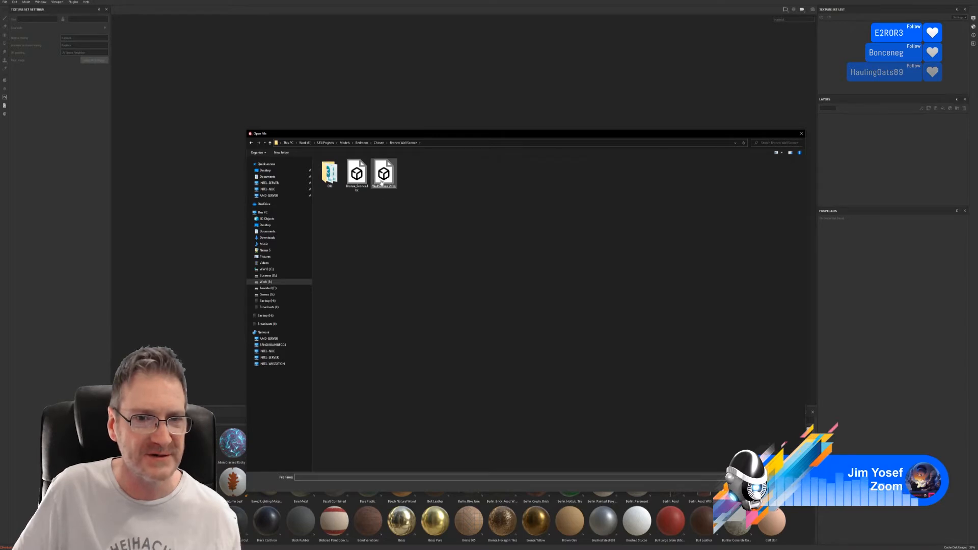
pyautogui.doubleClick(384, 173)
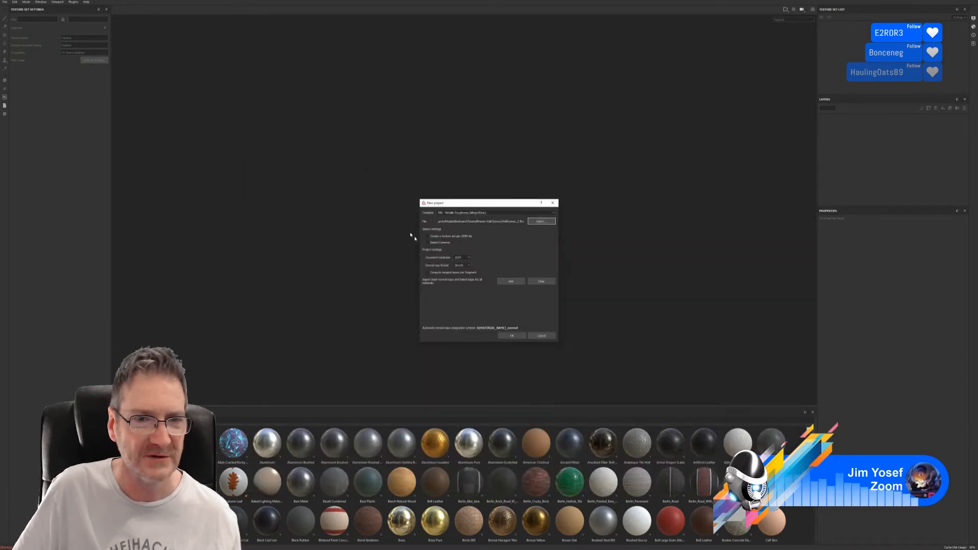
# Change the document resolution, enable computing tangent space per fragment, and create the project
pyautogui.click(463, 257)
pyautogui.click(458, 276)
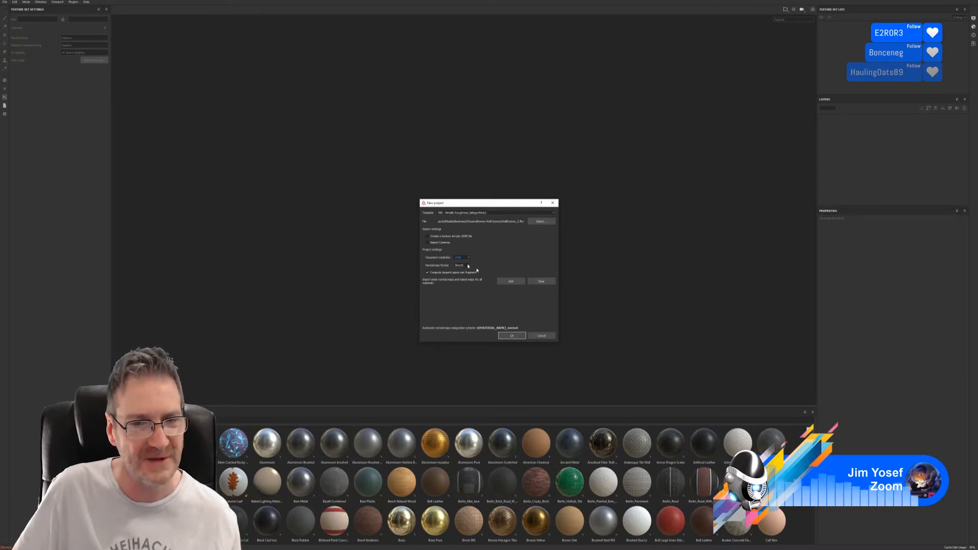
pyautogui.click(513, 336)
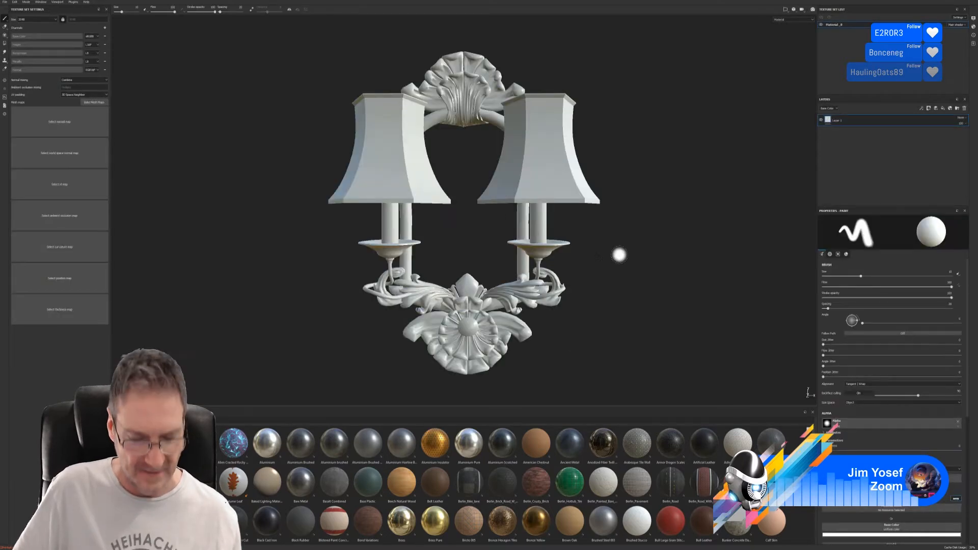
# Rename the wall lamp's texture set to WallSconce3
pyautogui.keyDown('alt'); pyautogui.moveTo(625, 279); pyautogui.dragTo(647, 283); pyautogui.keyUp('alt')
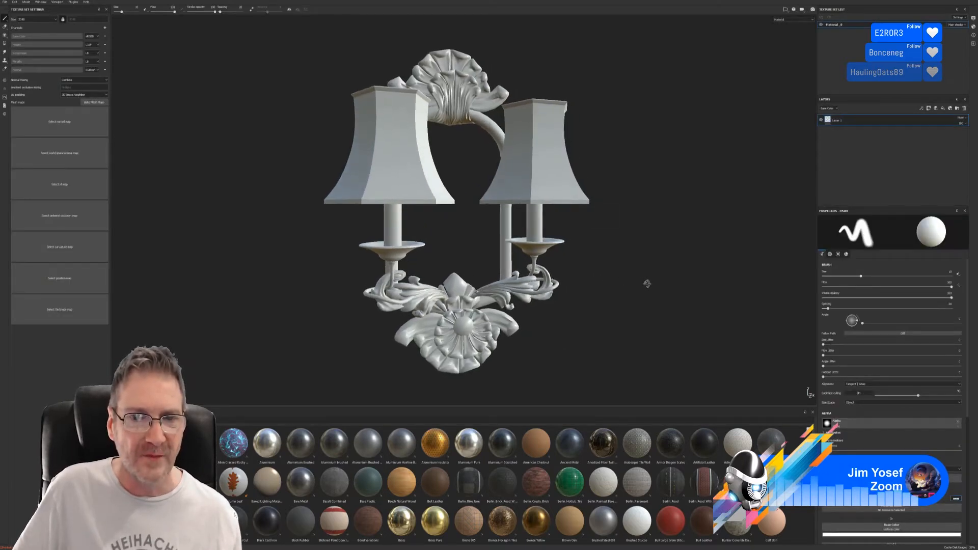
pyautogui.doubleClick(834, 24)
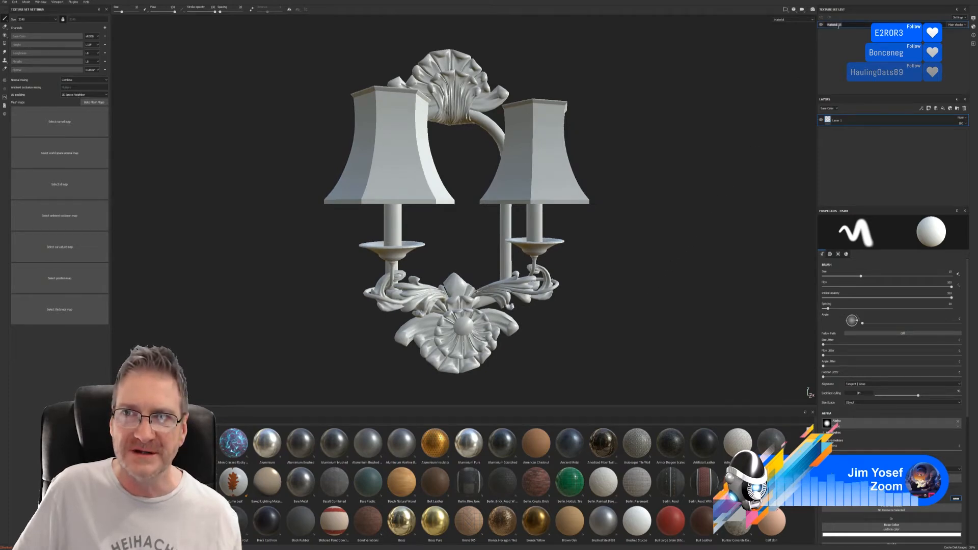
pyautogui.write('W')
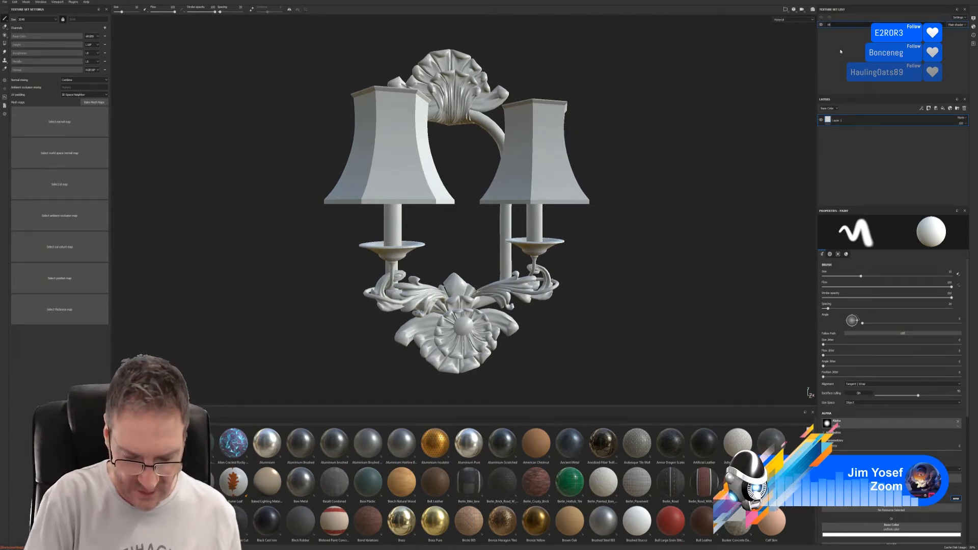
pyautogui.write('allSconce3')
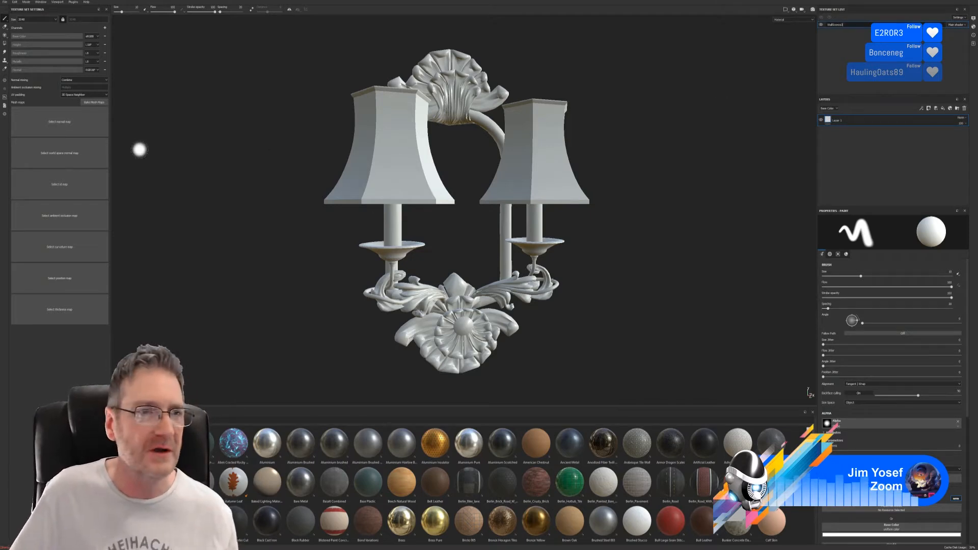
# Set the bake output size and bake all mesh maps for the texture set, using the low-poly mesh as the high-poly mesh
pyautogui.click(96, 103)
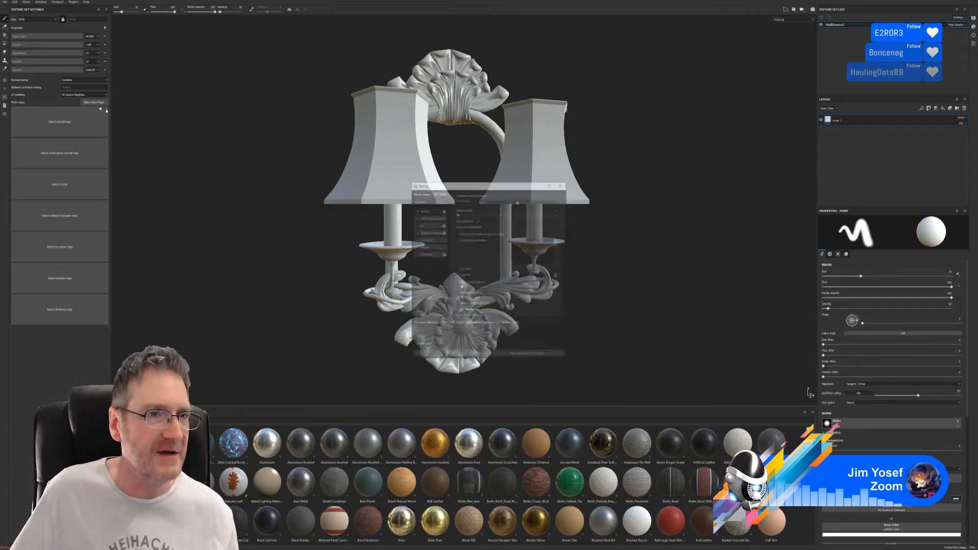
pyautogui.click(492, 202)
pyautogui.click(492, 226)
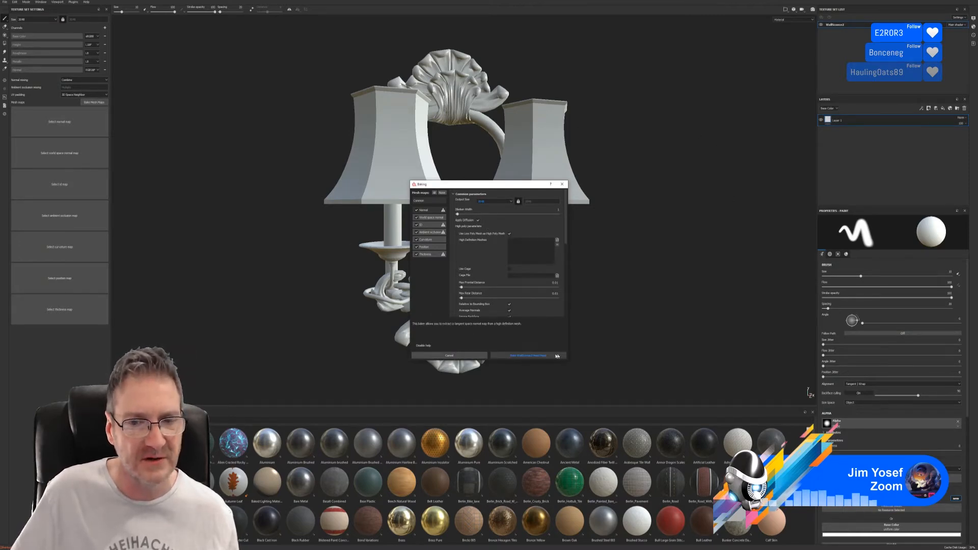
pyautogui.click(528, 356)
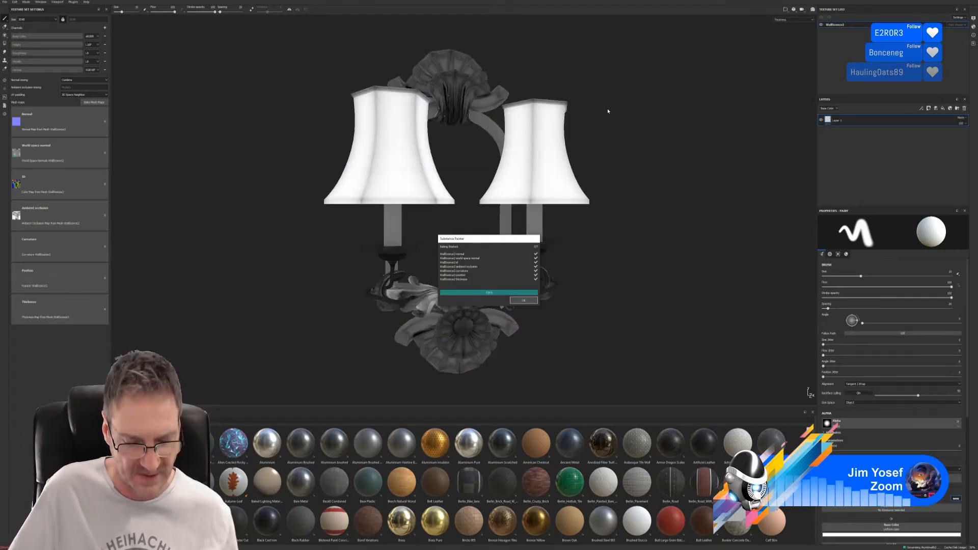
pyautogui.click(524, 300)
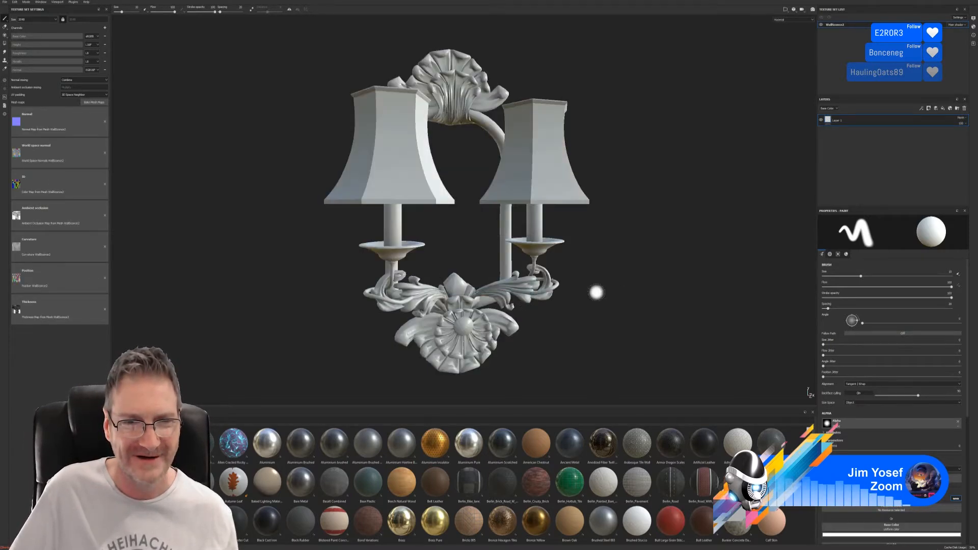
# Examine the lampshades and their upper rims up close from the side and rear
pyautogui.moveTo(596, 290)
pyautogui.keyDown('alt'); pyautogui.mouseDown()
pyautogui.moveTo(572, 264)
pyautogui.moveTo(469, 253)
pyautogui.moveTo(474, 219)
pyautogui.moveTo(615, 247)
pyautogui.mouseUp(); pyautogui.keyUp('alt')
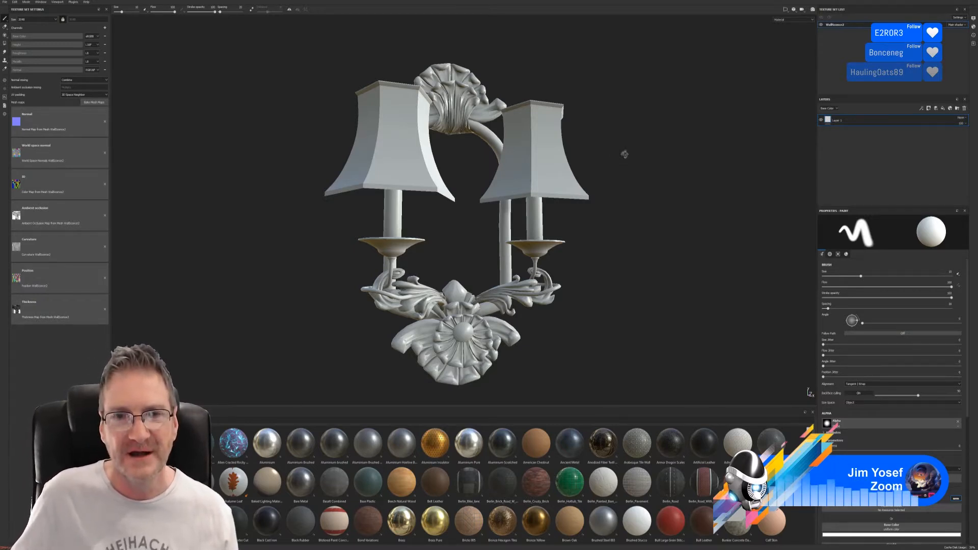
pyautogui.keyDown('alt'); pyautogui.moveTo(625, 152); pyautogui.dragTo(263, 180); pyautogui.keyUp('alt')
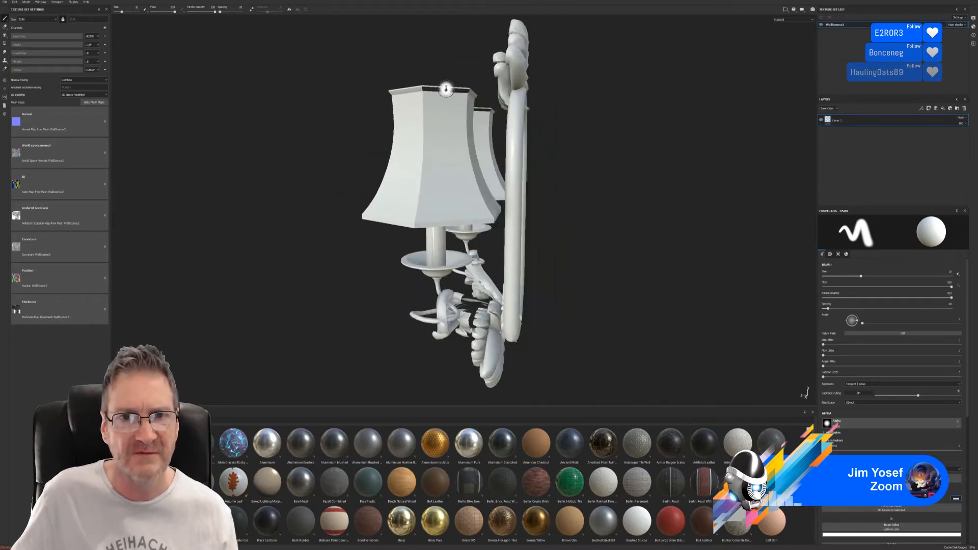
pyautogui.keyDown('alt'); pyautogui.moveTo(446, 90); pyautogui.dragTo(653, 94, button='right'); pyautogui.keyUp('alt')
pyautogui.keyDown('alt'); pyautogui.moveTo(459, 34); pyautogui.dragTo(479, 178, button='middle'); pyautogui.keyUp('alt')
pyautogui.keyDown('alt'); pyautogui.moveTo(479, 178); pyautogui.dragTo(465, 167); pyautogui.keyUp('alt')
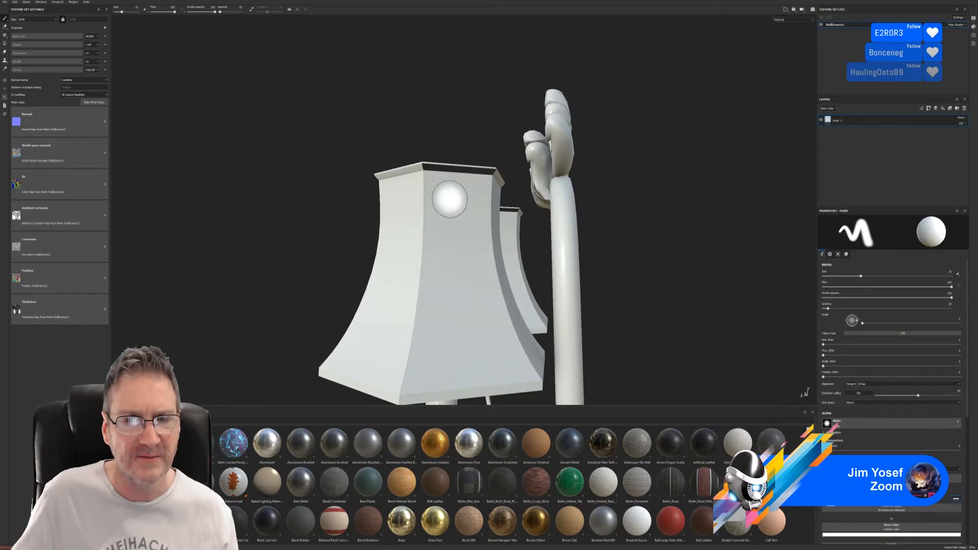
pyautogui.moveTo(461, 260)
pyautogui.keyDown('alt'); pyautogui.mouseDown()
pyautogui.moveTo(452, 245)
pyautogui.moveTo(520, 332)
pyautogui.moveTo(524, 367)
pyautogui.moveTo(498, 344)
pyautogui.moveTo(475, 349)
pyautogui.moveTo(567, 312)
pyautogui.moveTo(416, 238)
pyautogui.moveTo(410, 83)
pyautogui.moveTo(426, 308)
pyautogui.moveTo(532, 288)
pyautogui.moveTo(400, 290)
pyautogui.moveTo(392, 351)
pyautogui.moveTo(400, 323)
pyautogui.moveTo(459, 292)
pyautogui.moveTo(448, 258)
pyautogui.moveTo(363, 208)
pyautogui.mouseUp(); pyautogui.keyUp('alt')
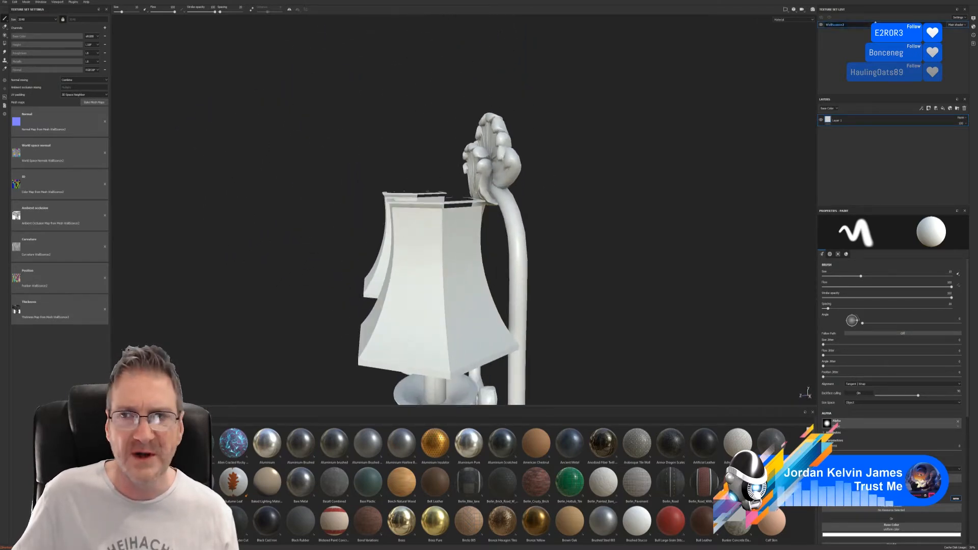
# Switch to 3ds Max and cap the open border in the upper rim at the back of the nearer lampshade
pyautogui.click(944, 1)
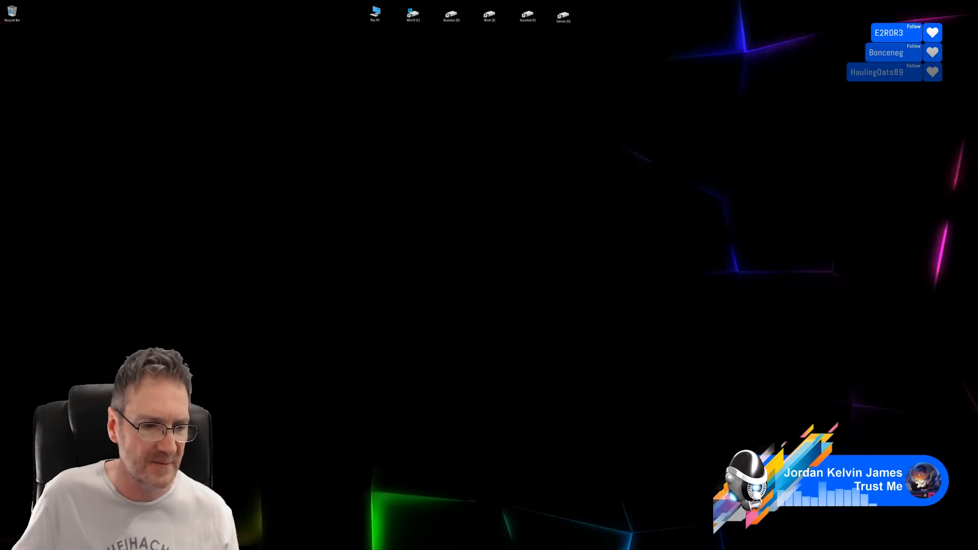
pyautogui.hotkey('alt', 'Tab')
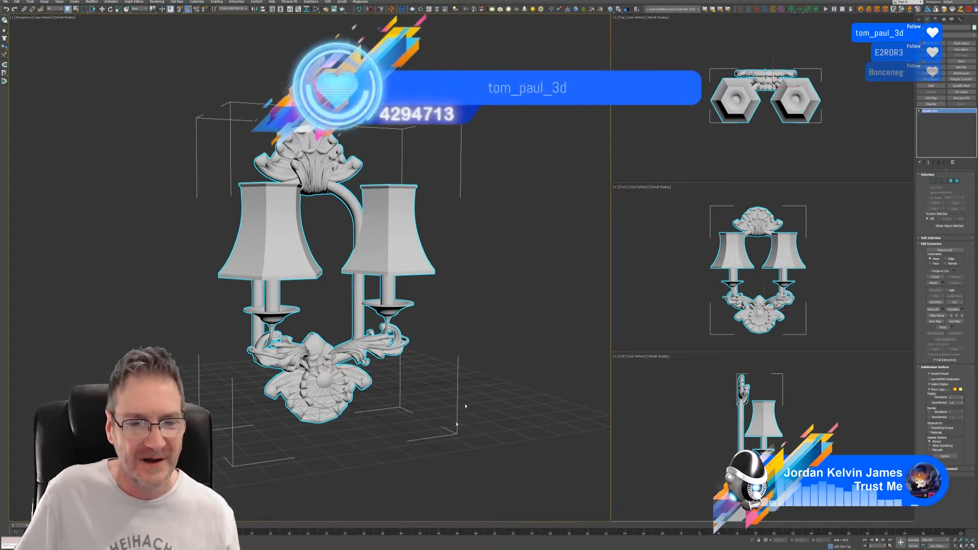
pyautogui.keyDown('alt'); pyautogui.moveTo(456, 264); pyautogui.dragTo(368, 255, button='middle'); pyautogui.keyUp('alt')
pyautogui.scroll(5, 358, 204)
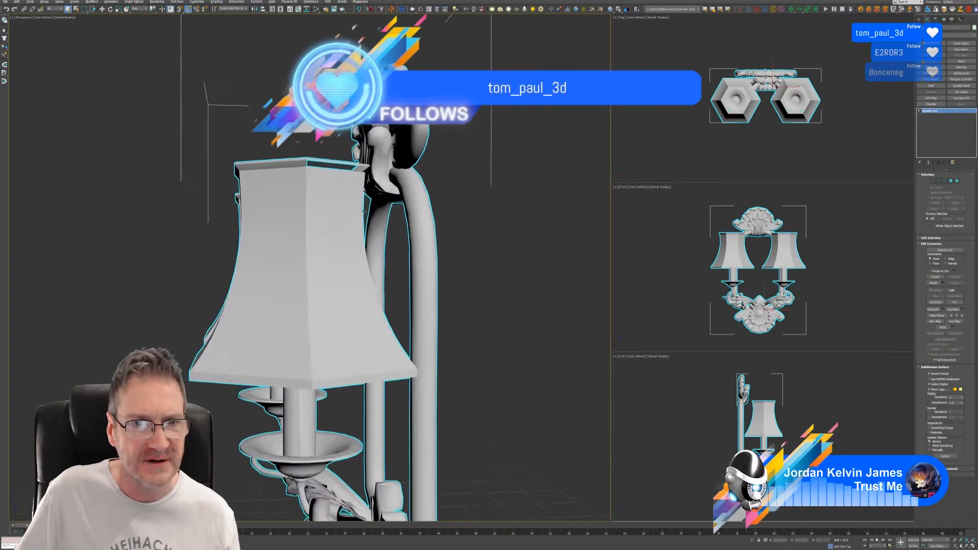
pyautogui.keyDown('alt'); pyautogui.moveTo(362, 209); pyautogui.dragTo(322, 199, button='middle'); pyautogui.keyUp('alt')
pyautogui.scroll(4, 251, 136)
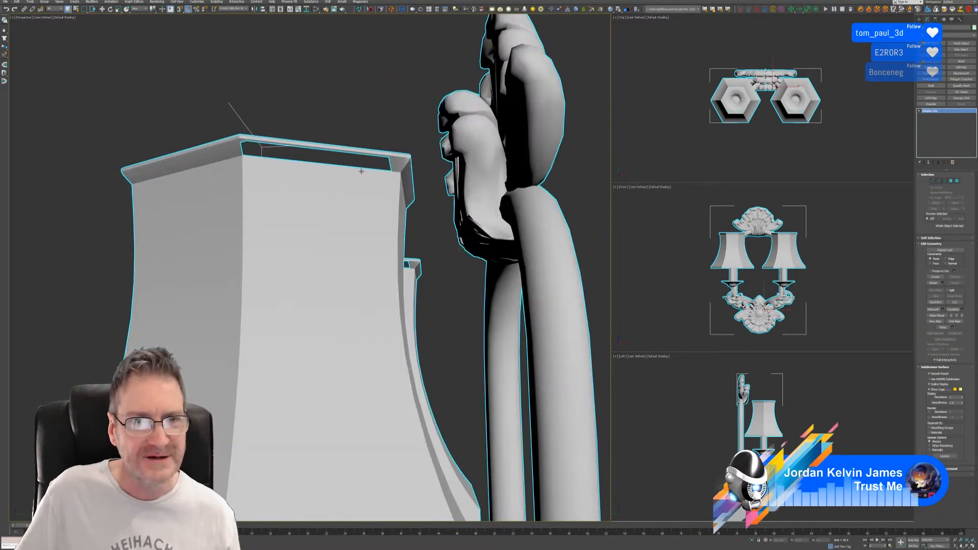
pyautogui.click(946, 181)
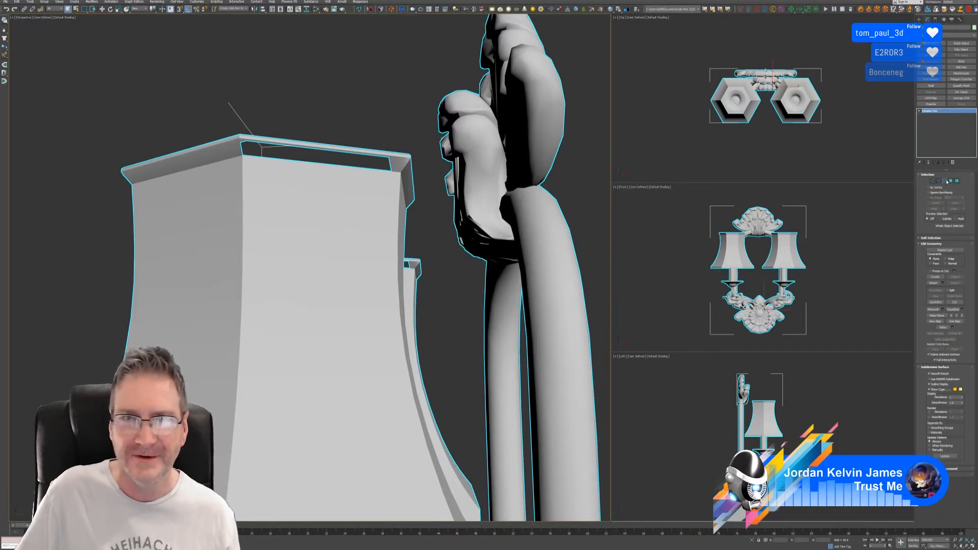
pyautogui.click(945, 181)
pyautogui.click(279, 161)
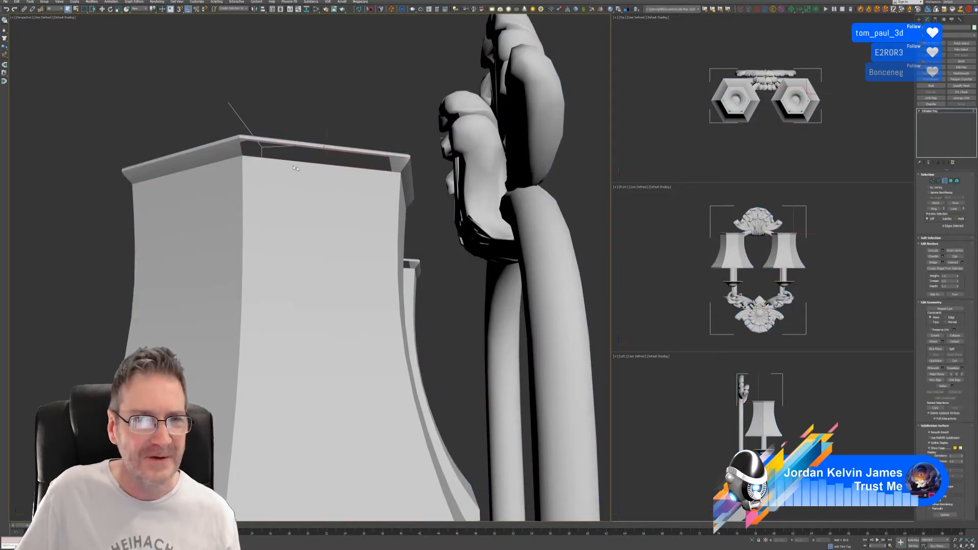
pyautogui.click(955, 257)
# Cap the matching open border in the upper rim at the back of the other lampshade and finish border editing
pyautogui.keyDown('alt'); pyautogui.moveTo(201, 265); pyautogui.dragTo(369, 236, button='middle'); pyautogui.keyUp('alt')
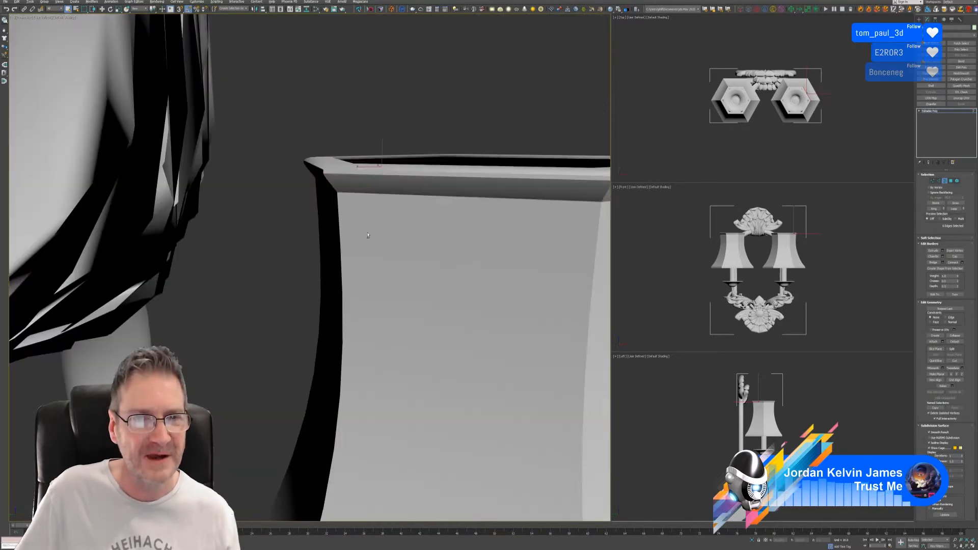
pyautogui.scroll(-5, 371, 238)
pyautogui.scroll(2, 471, 265)
pyautogui.keyDown('alt'); pyautogui.moveTo(471, 265); pyautogui.dragTo(393, 260, button='middle'); pyautogui.keyUp('alt')
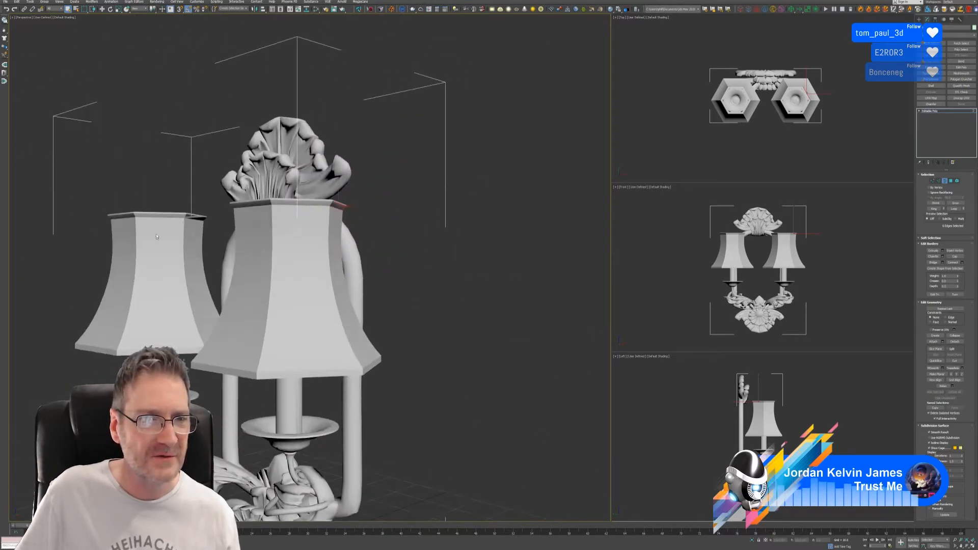
pyautogui.scroll(4, 157, 236)
pyautogui.keyDown('alt'); pyautogui.moveTo(159, 233); pyautogui.dragTo(299, 221, button='middle'); pyautogui.keyUp('alt')
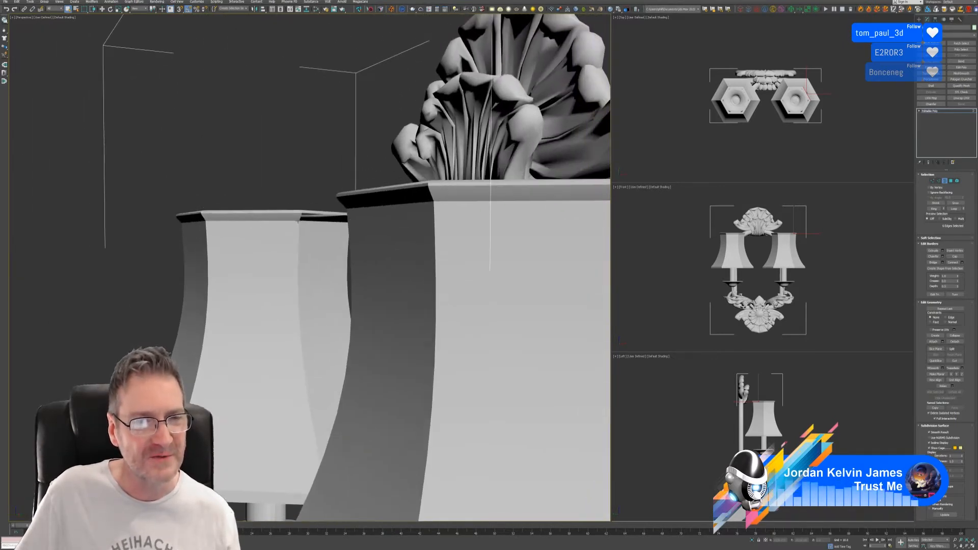
pyautogui.scroll(5, 299, 222)
pyautogui.click(325, 197)
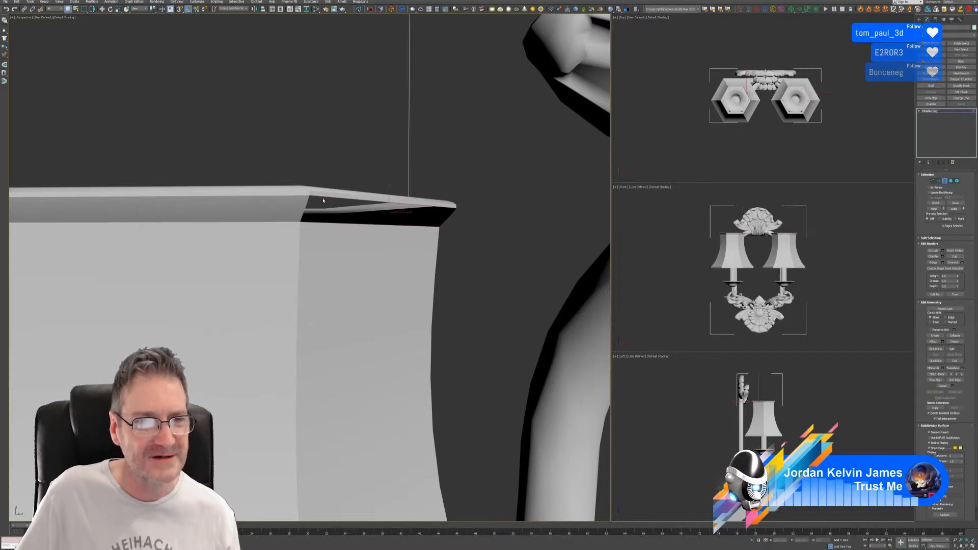
pyautogui.click(956, 257)
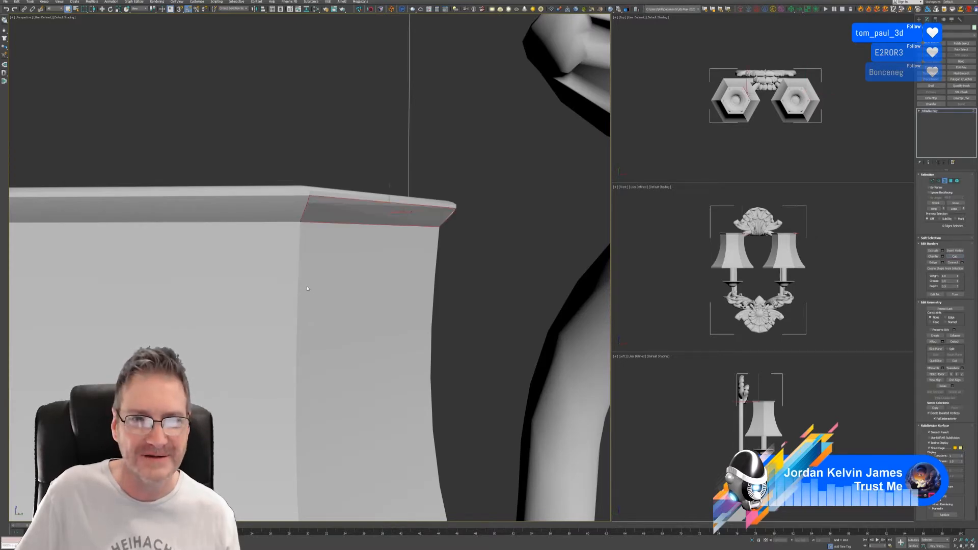
pyautogui.scroll(-6, 316, 298)
pyautogui.scroll(-5, 323, 303)
pyautogui.keyDown('alt'); pyautogui.moveTo(323, 303); pyautogui.dragTo(384, 264, button='middle'); pyautogui.keyUp('alt')
pyautogui.click(944, 181)
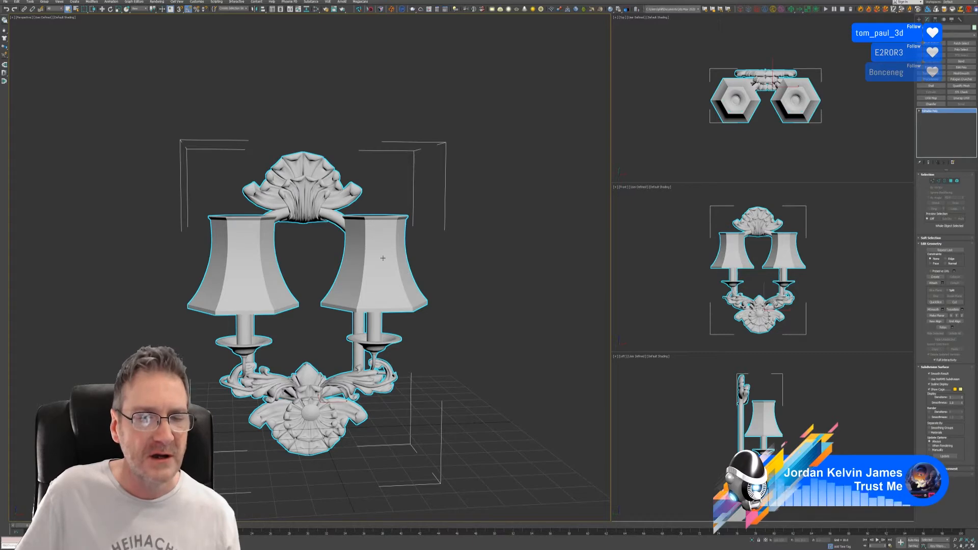
# Select both lampshade elements and reapply the grey vertex colour to all their faces
pyautogui.click(957, 181)
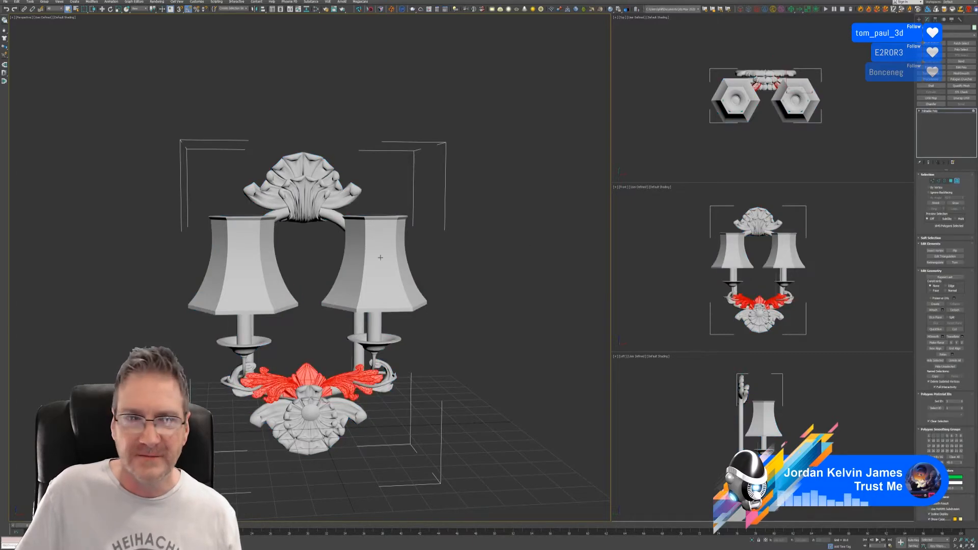
pyautogui.click(245, 265)
pyautogui.keyDown('ctrl'); pyautogui.click(374, 265); pyautogui.keyUp('ctrl')
pyautogui.keyDown('alt'); pyautogui.moveTo(387, 275); pyautogui.dragTo(484, 279, button='middle'); pyautogui.keyUp('alt')
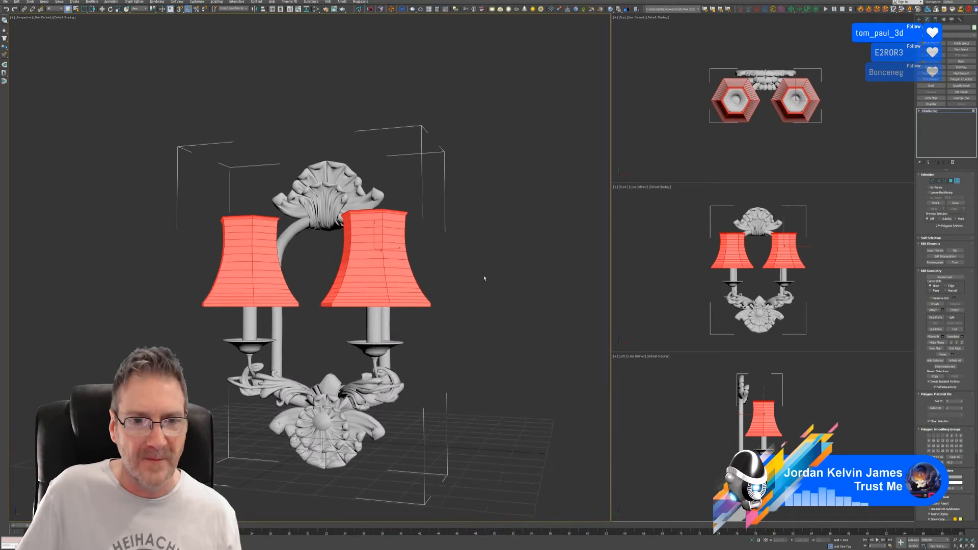
pyautogui.click(955, 478)
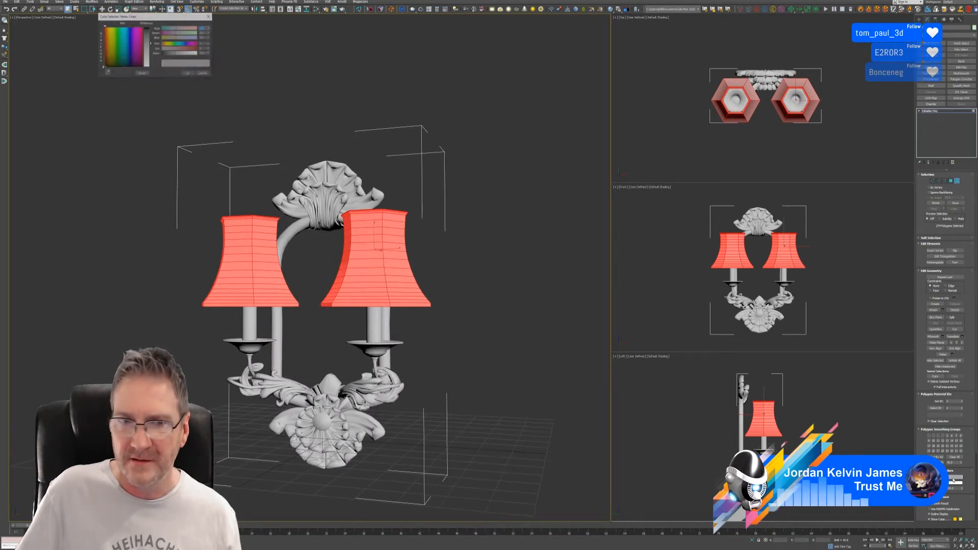
pyautogui.click(188, 73)
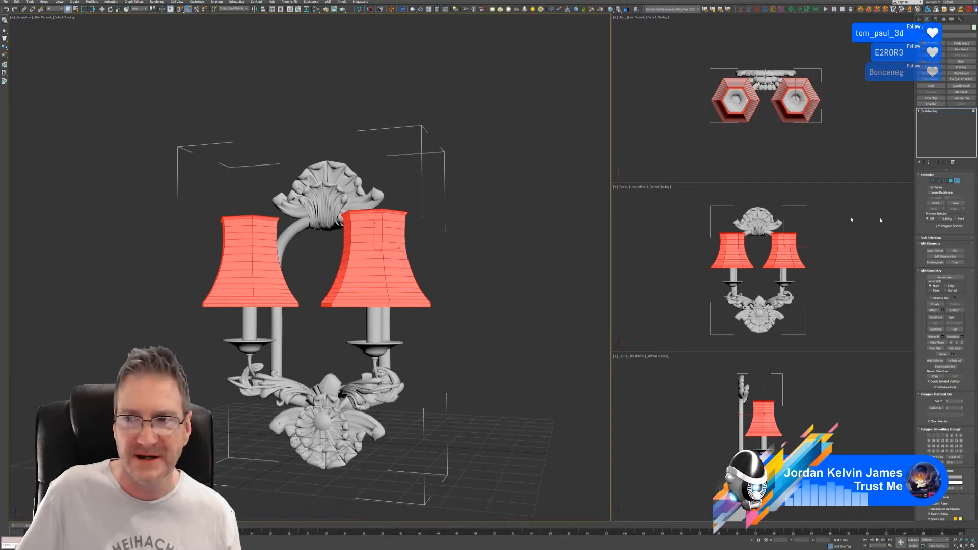
pyautogui.click(958, 181)
# Turn on vertex channel display in the lamp's object properties to check the vertex colours on the lampshades
pyautogui.keyDown('alt'); pyautogui.moveTo(484, 222); pyautogui.dragTo(348, 217, button='middle'); pyautogui.keyUp('alt')
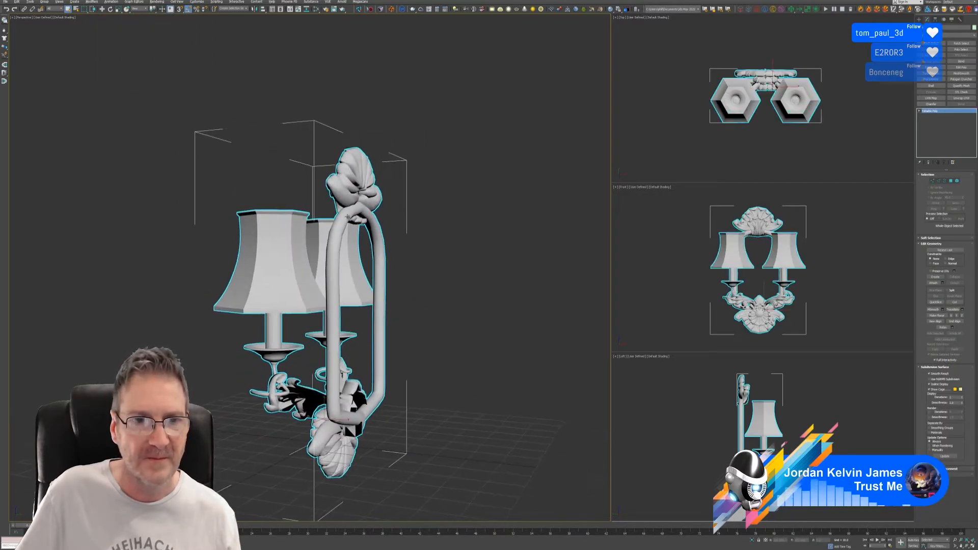
pyautogui.rightClick(289, 234)
pyautogui.click(319, 272)
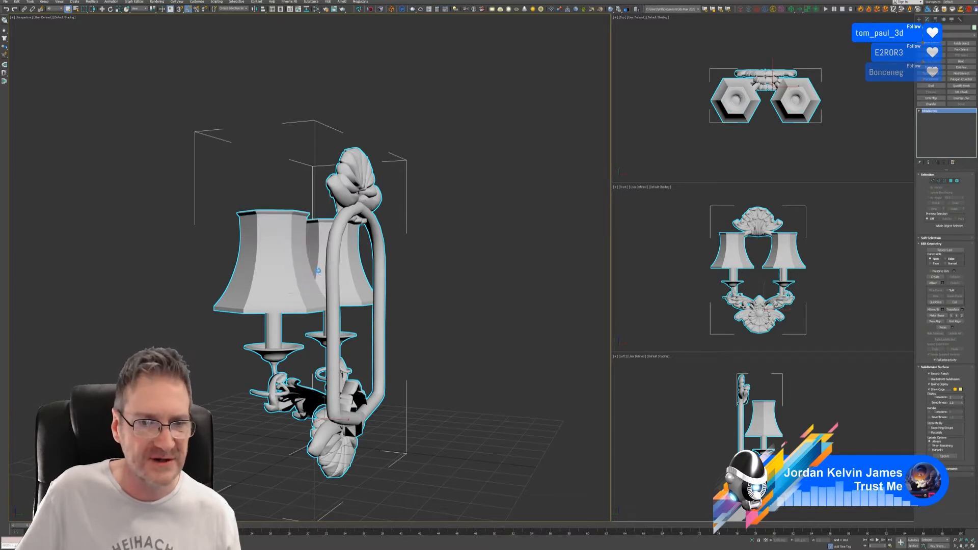
pyautogui.click(457, 321)
pyautogui.click(506, 347)
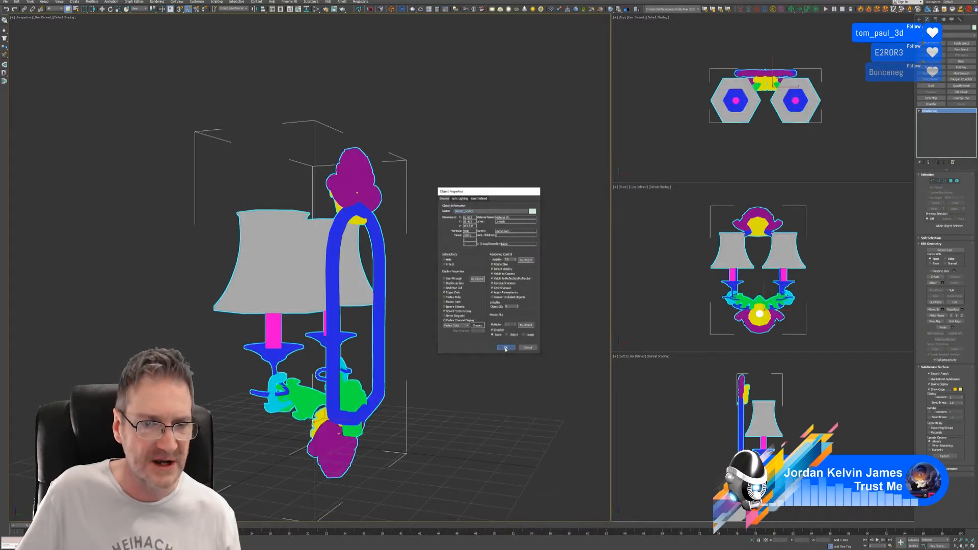
# Turn off vertex channel display in the lamp's object properties to restore the normal shading
pyautogui.rightClick(306, 254)
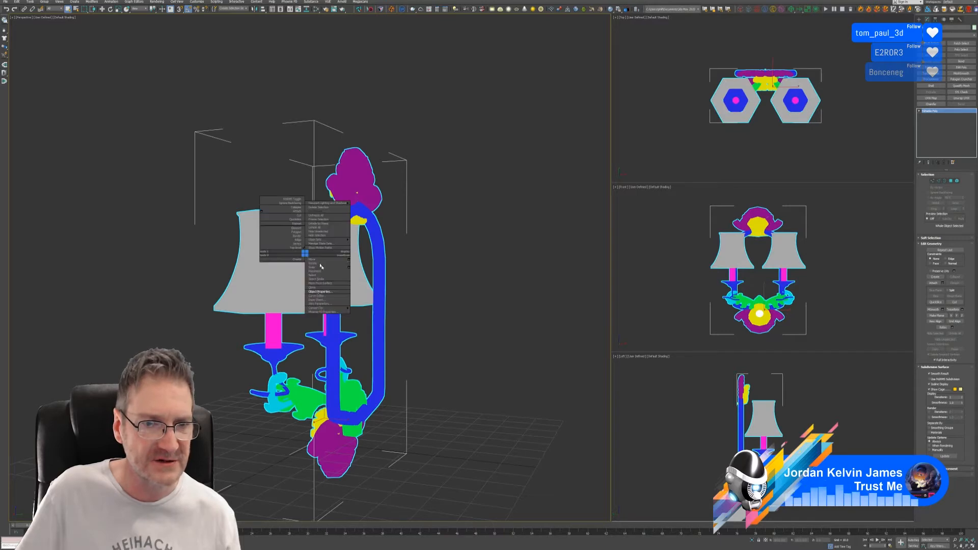
pyautogui.click(331, 289)
pyautogui.click(458, 321)
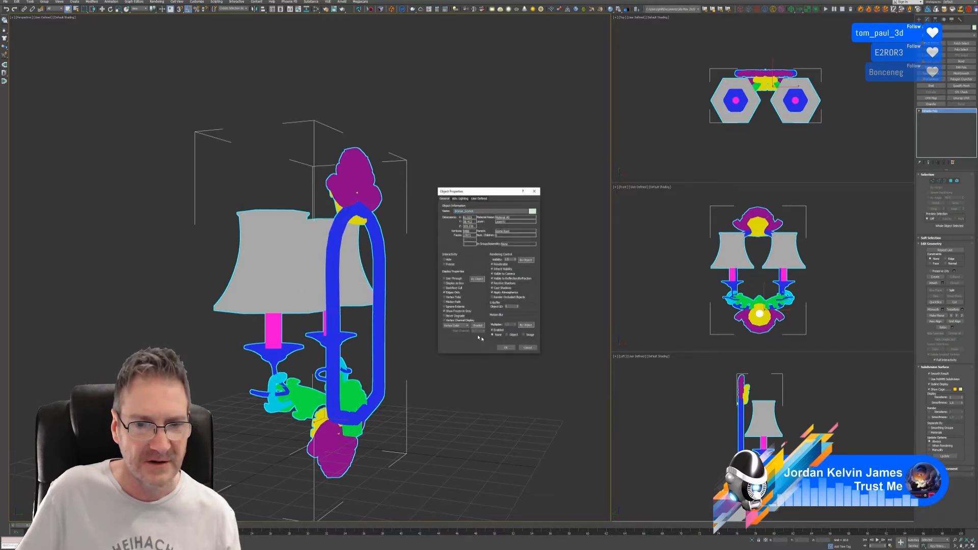
pyautogui.click(505, 347)
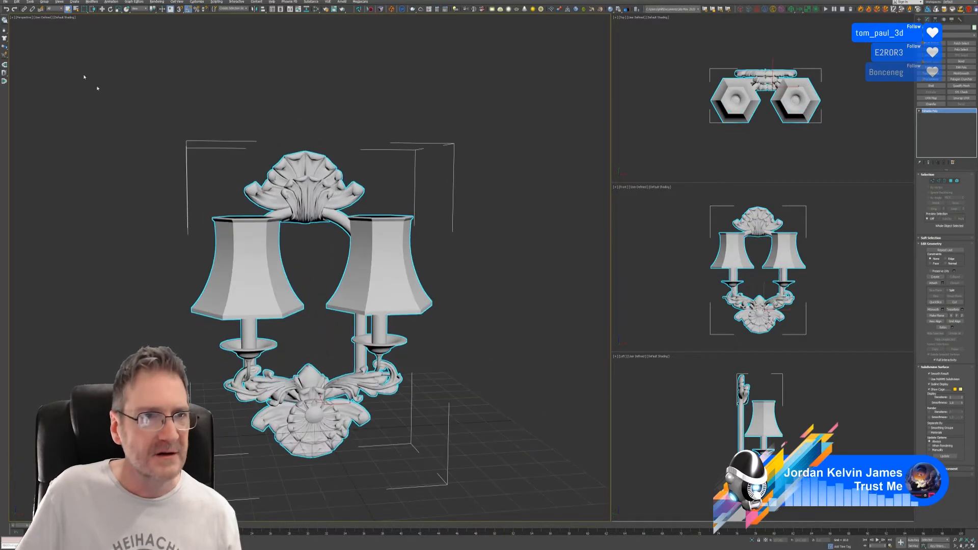
# Export the repaired wall lamp as FBX over the existing WallSconce file in the Bronze Wall Sconce folder
pyautogui.click(5, 1)
pyautogui.moveTo(40, 80)
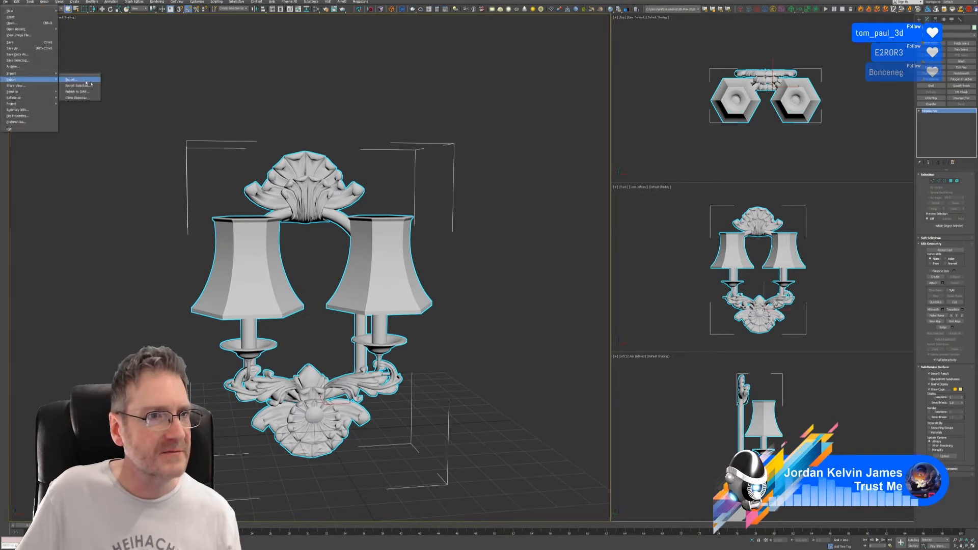
pyautogui.click(87, 82)
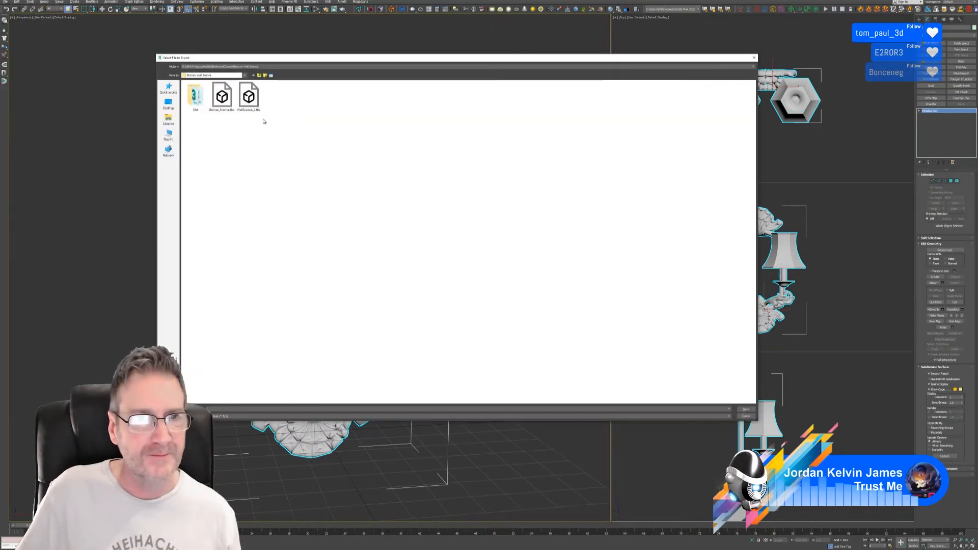
pyautogui.click(251, 101)
pyautogui.press('Return')
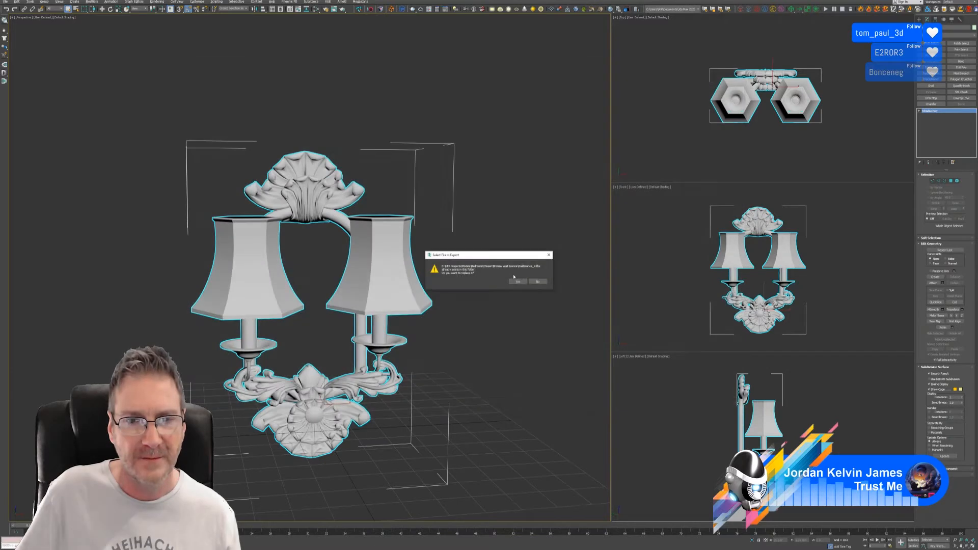
pyautogui.click(580, 344)
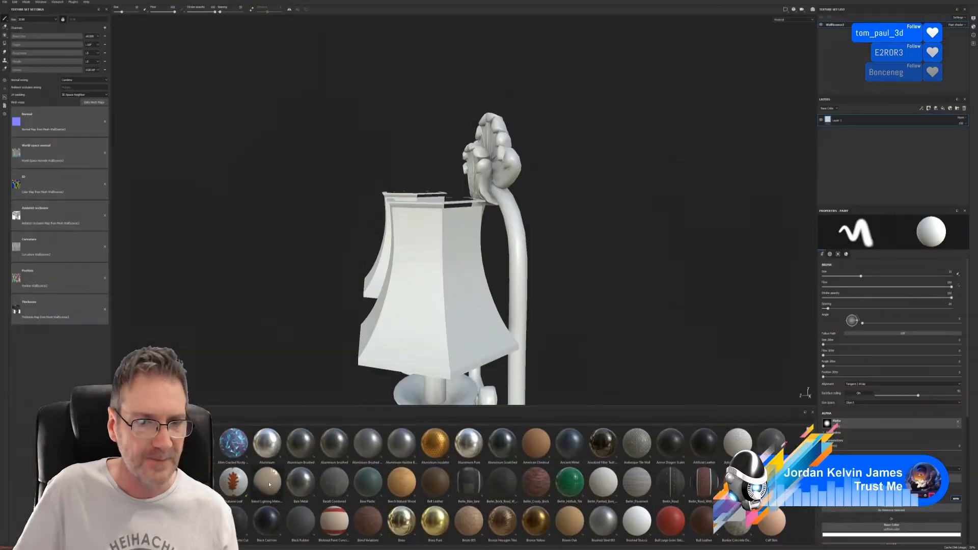
# Switch to Substance Painter and reload the project's mesh from the re-exported WallSconce FBX file
pyautogui.keyDown('alt'); pyautogui.moveTo(285, 282); pyautogui.dragTo(594, 238); pyautogui.keyUp('alt')
pyautogui.keyDown('alt'); pyautogui.moveTo(588, 253); pyautogui.dragTo(150, 295, button='right'); pyautogui.keyUp('alt')
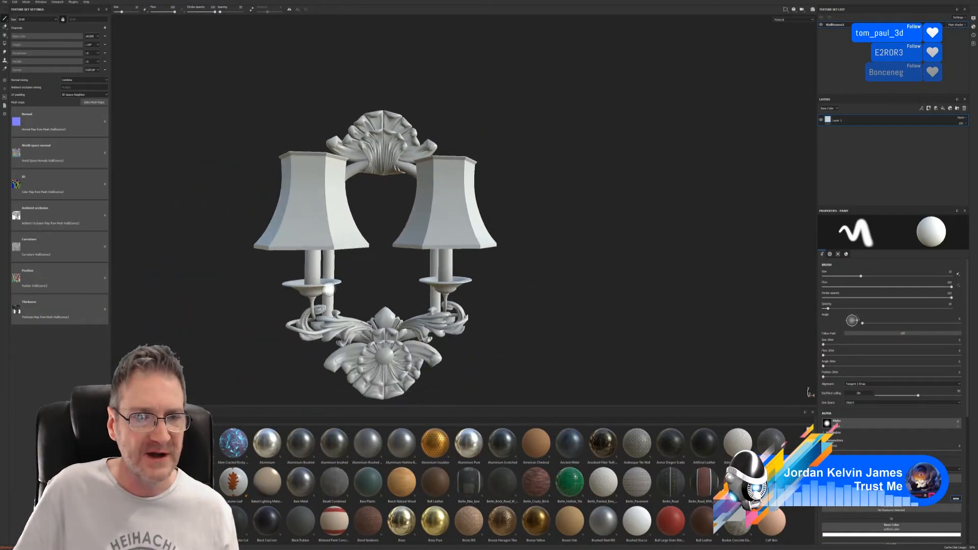
pyautogui.keyDown('alt'); pyautogui.moveTo(329, 263); pyautogui.dragTo(354, 243, button='middle'); pyautogui.keyUp('alt')
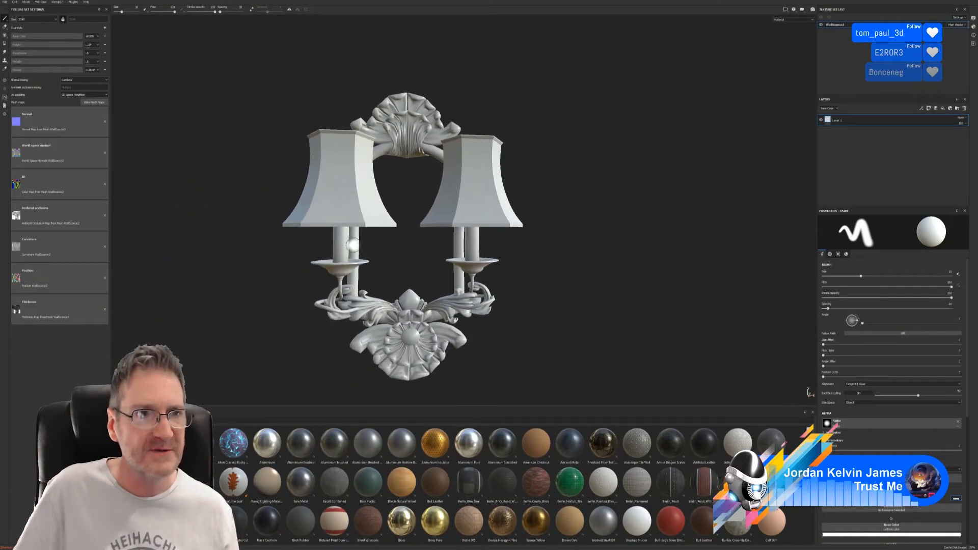
pyautogui.click(15, 2)
pyautogui.click(25, 19)
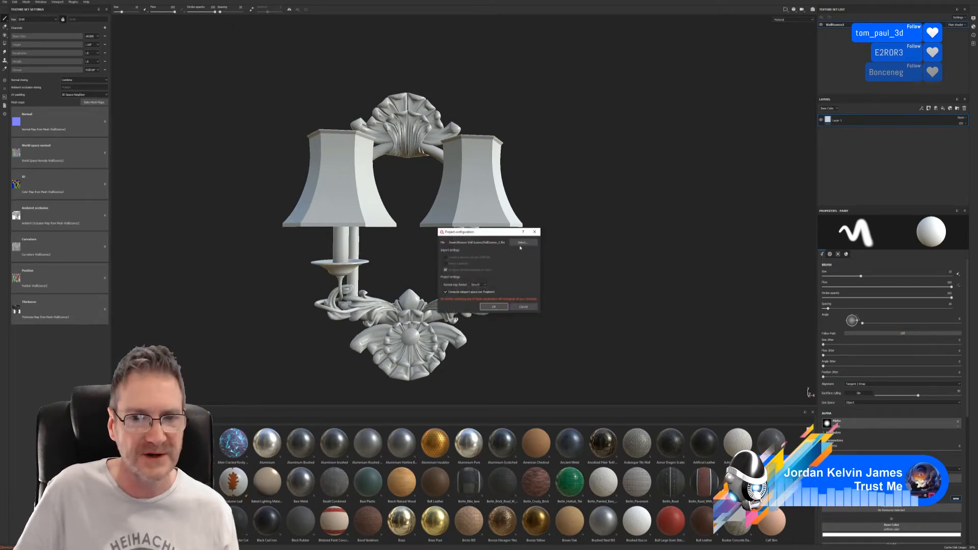
pyautogui.click(522, 243)
pyautogui.moveTo(568, 188); pyautogui.dragTo(410, 87)
pyautogui.doubleClick(395, 125)
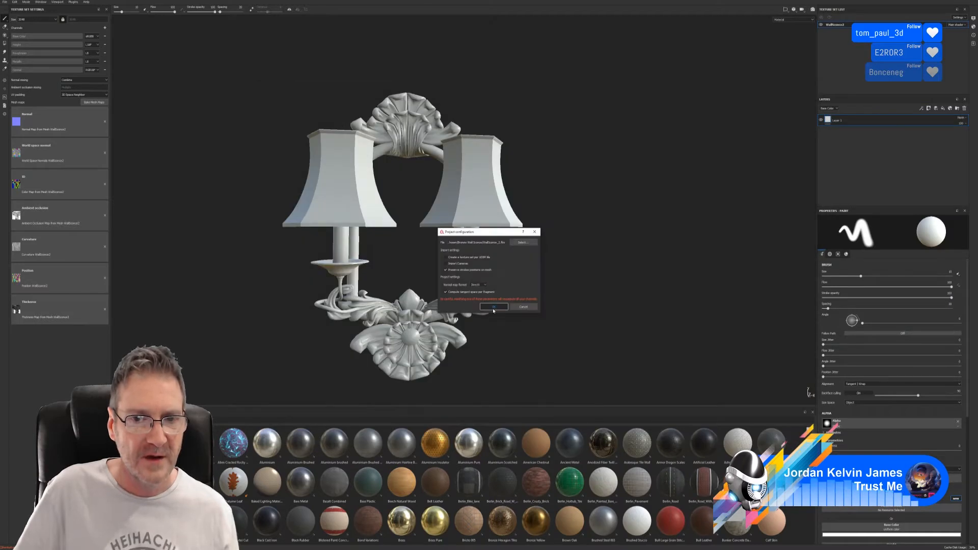
pyautogui.click(493, 308)
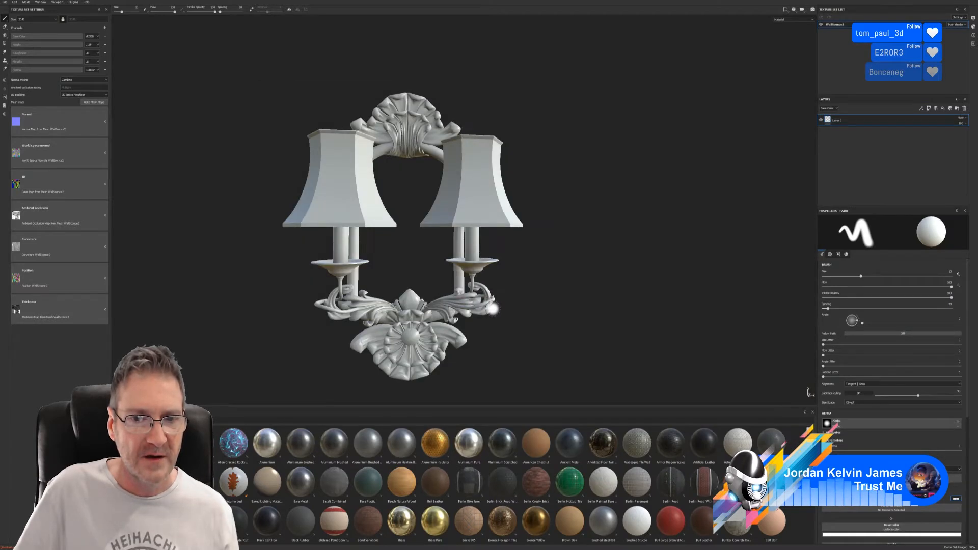
# Rebake all mesh maps for the updated wall lamp with the low-poly mesh used as the high-poly mesh
pyautogui.click(97, 104)
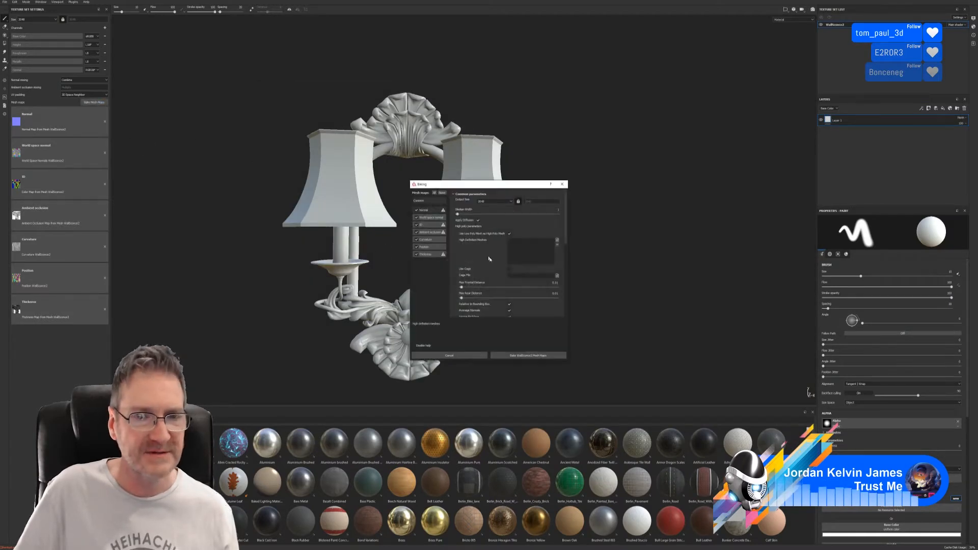
pyautogui.click(515, 355)
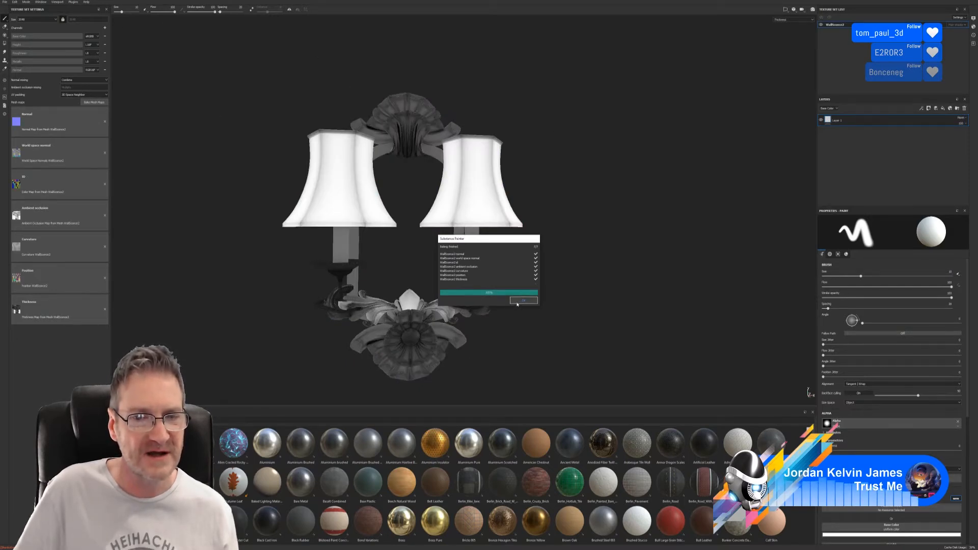
pyautogui.click(522, 301)
pyautogui.keyDown('alt'); pyautogui.moveTo(469, 327); pyautogui.dragTo(290, 179); pyautogui.keyUp('alt')
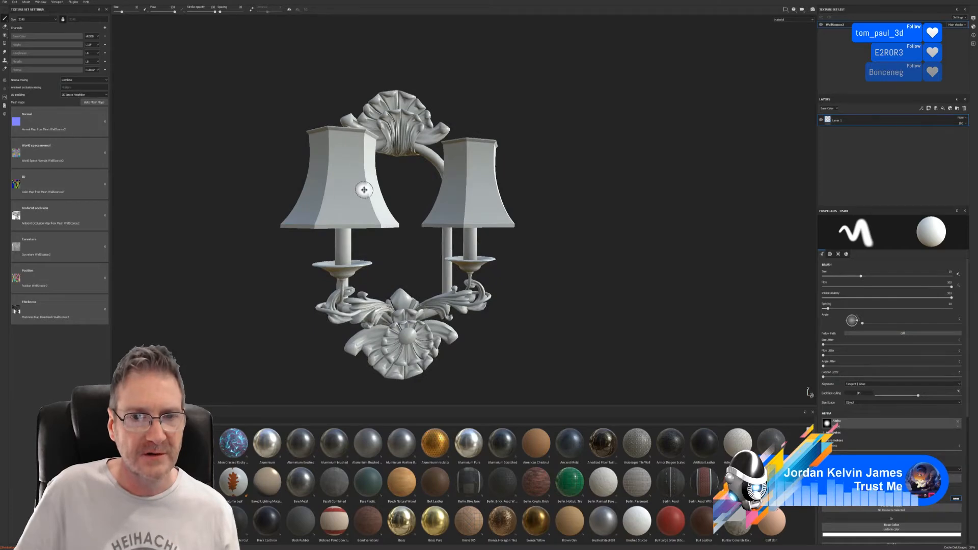
pyautogui.keyDown('alt'); pyautogui.moveTo(365, 189); pyautogui.dragTo(402, 166, button='middle'); pyautogui.keyUp('alt')
# Save the project as WallSconce in the Bronze Wall Sconce folder
pyautogui.click(4, 2)
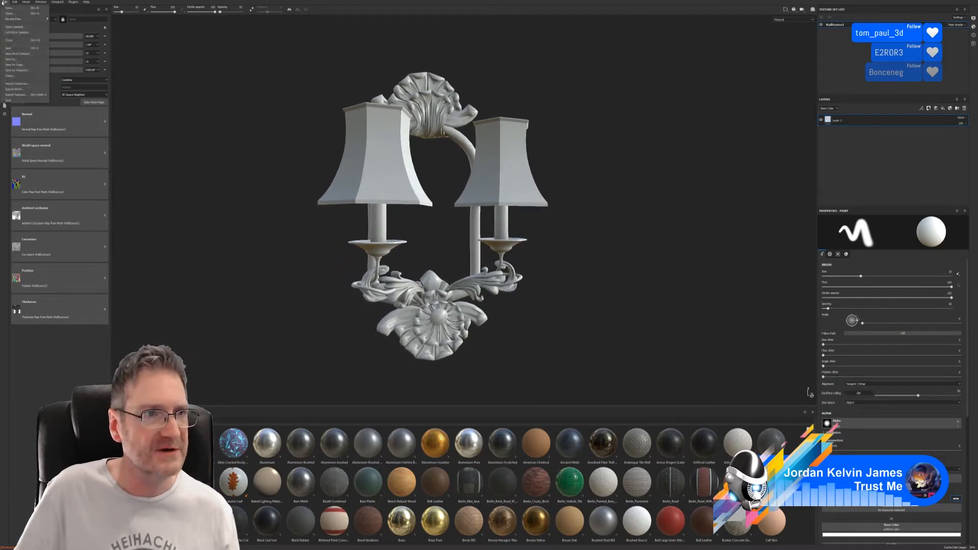
pyautogui.click(16, 59)
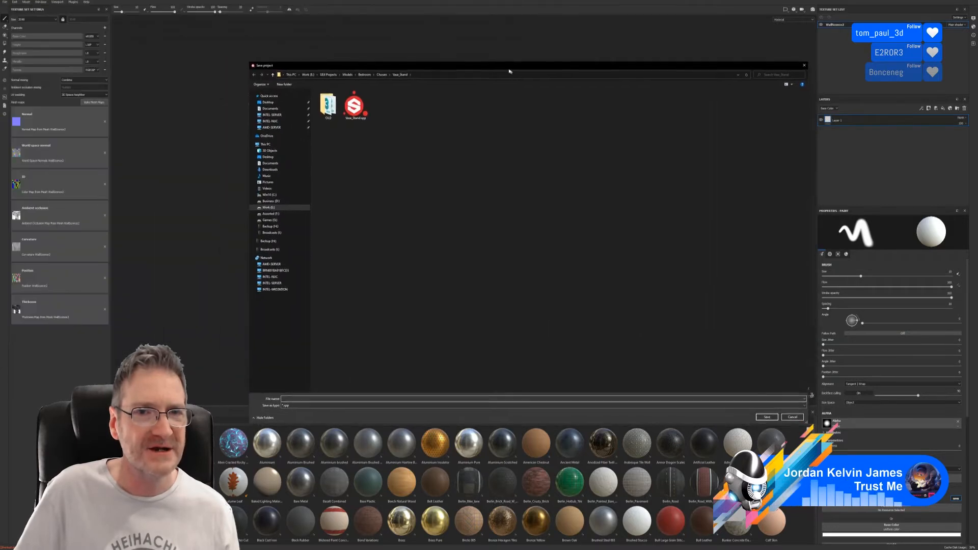
pyautogui.click(375, 73)
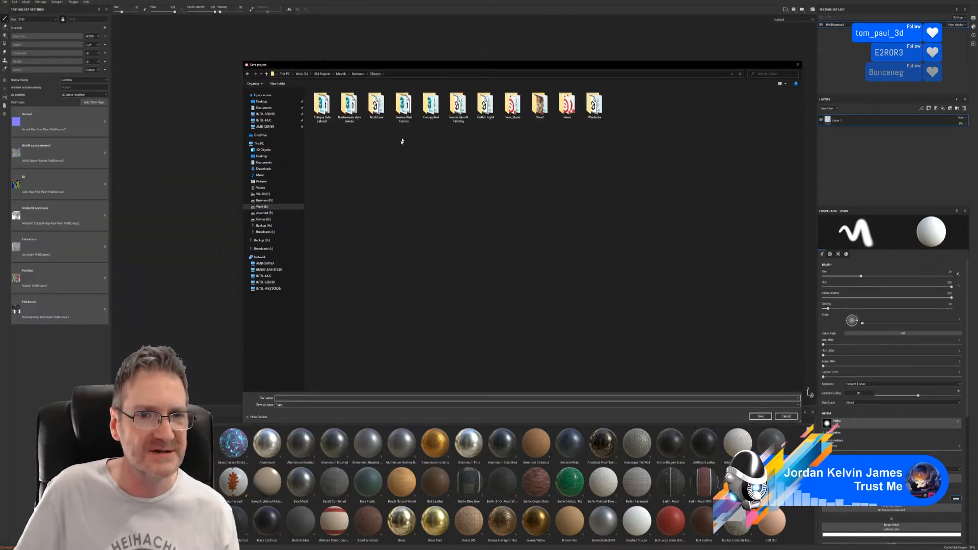
pyautogui.doubleClick(409, 125)
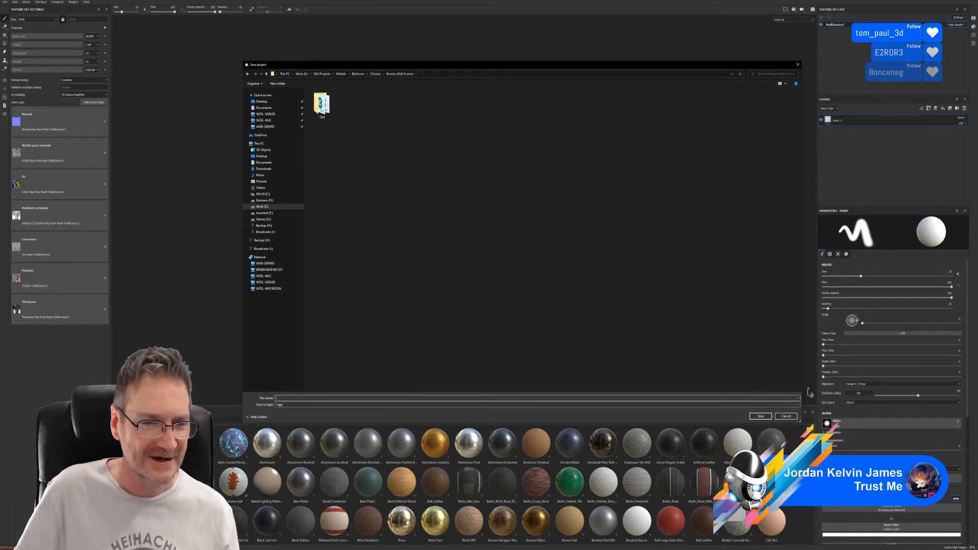
pyautogui.write('WallSconce')
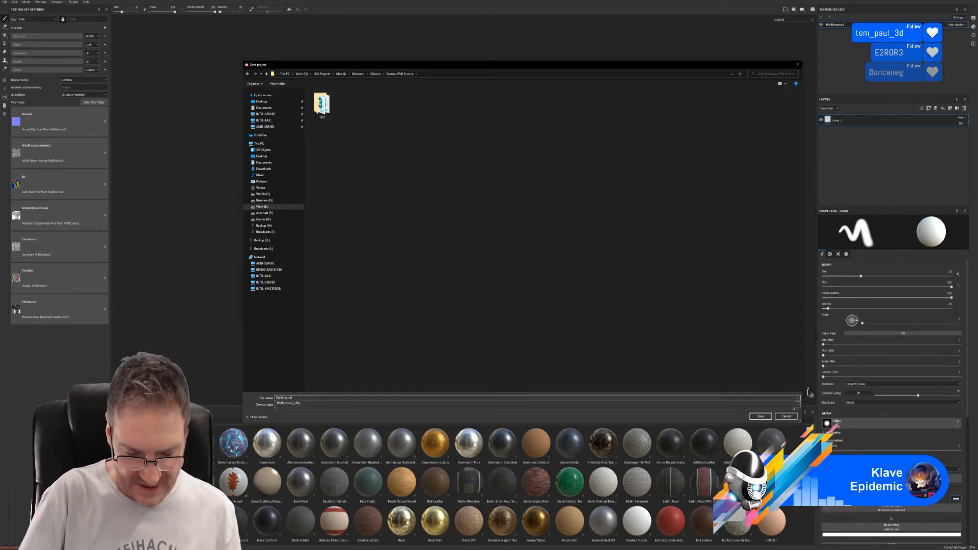
pyautogui.press('Return')
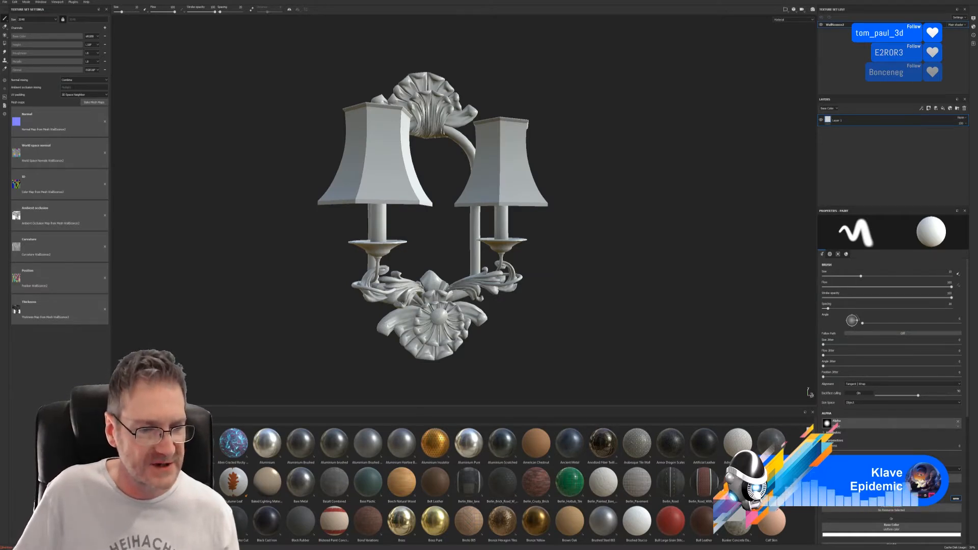
# Add an aged gold smart material from the library to the wall lamp
pyautogui.click(128, 524)
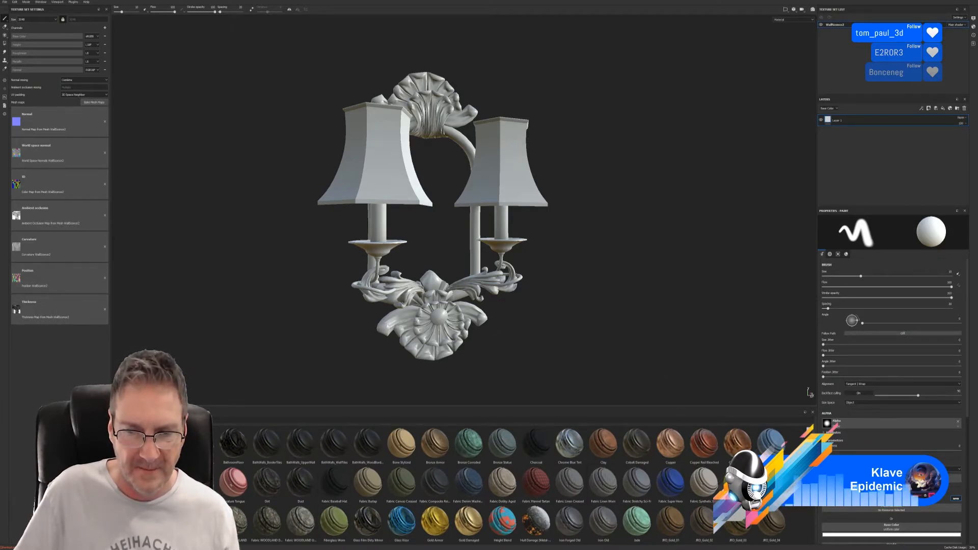
pyautogui.scroll(-3, 503, 484)
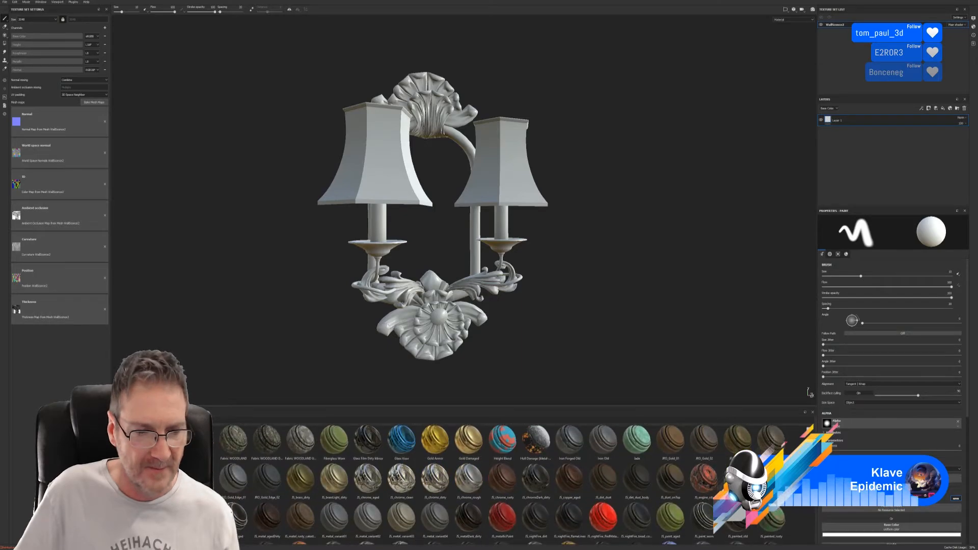
pyautogui.moveTo(301, 448); pyautogui.dragTo(448, 333)
pyautogui.moveTo(448, 332); pyautogui.dragTo(449, 333)
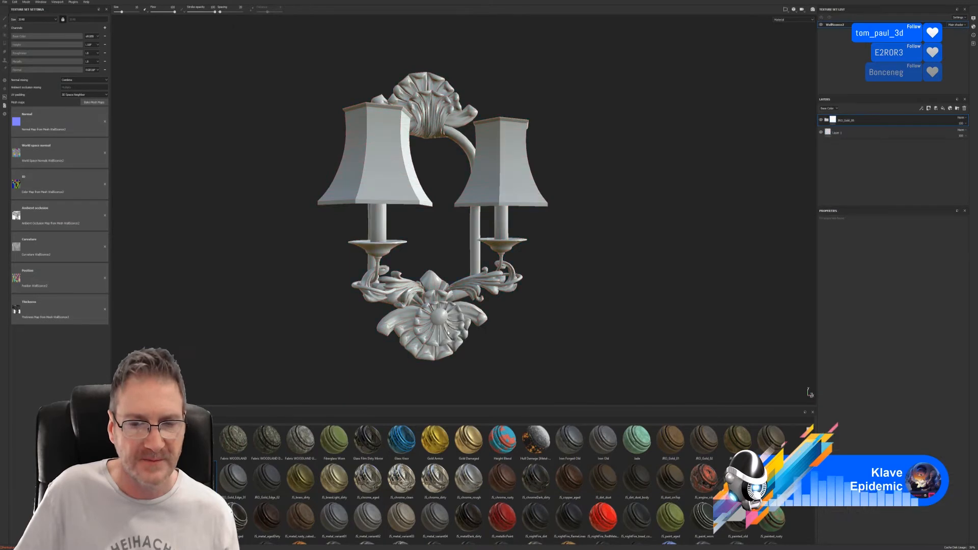
pyautogui.keyDown('alt'); pyautogui.moveTo(607, 291); pyautogui.dragTo(591, 291); pyautogui.keyUp('alt')
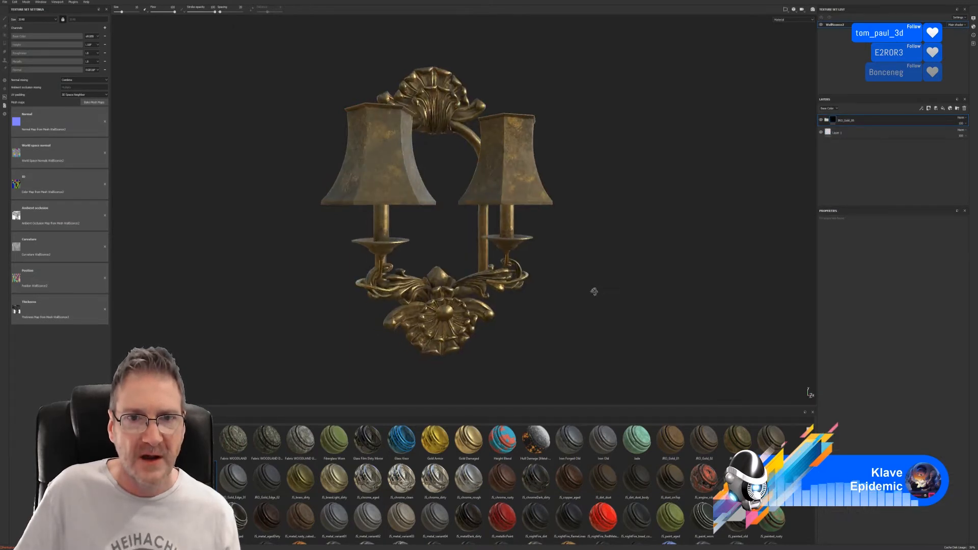
# Mask the gold material with a color selection, picking the yellow ID color of the shell ornaments' inner parts
pyautogui.rightClick(868, 121)
pyautogui.click(887, 136)
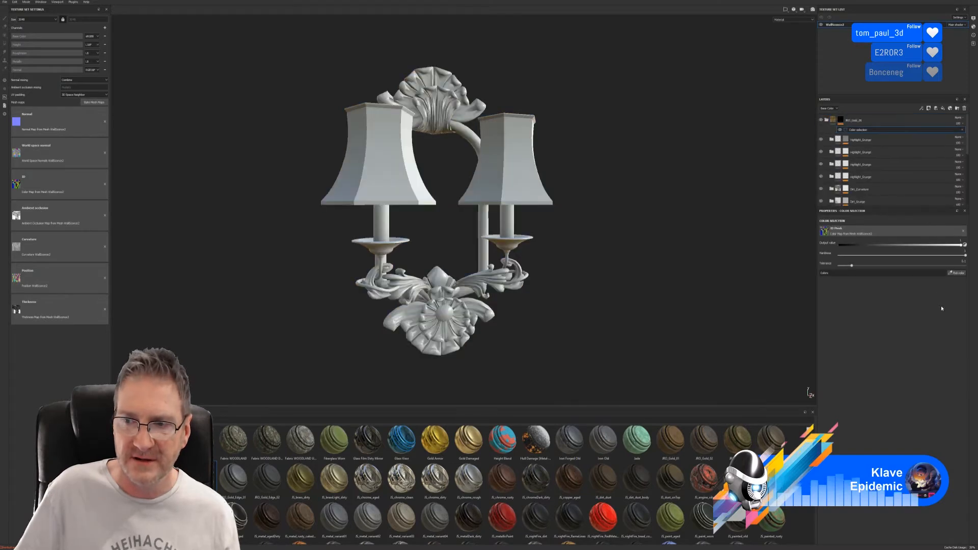
pyautogui.click(957, 273)
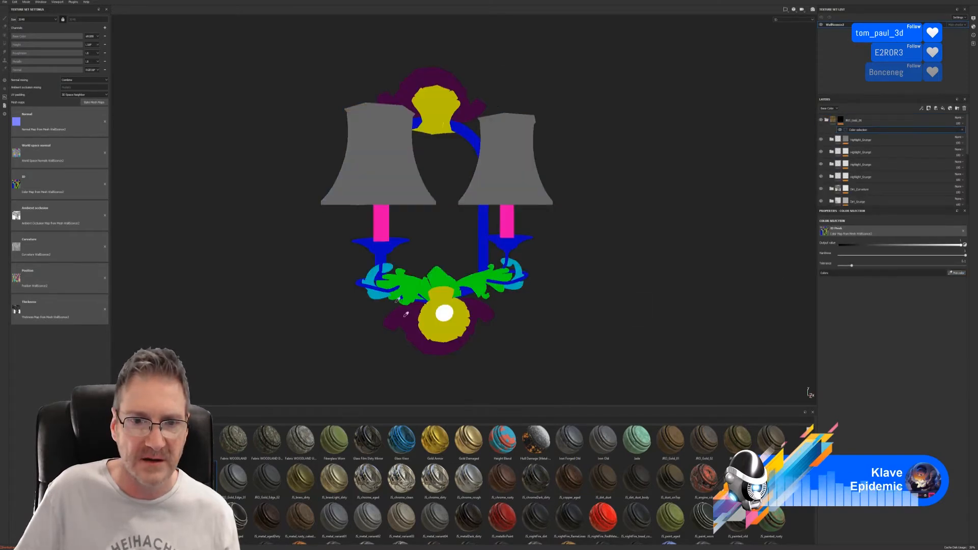
pyautogui.click(439, 327)
pyautogui.keyDown('alt'); pyautogui.moveTo(530, 334); pyautogui.dragTo(507, 327); pyautogui.keyUp('alt')
pyautogui.keyDown('alt'); pyautogui.moveTo(505, 304); pyautogui.dragTo(605, 297, button='right'); pyautogui.keyUp('alt')
pyautogui.keyDown('alt'); pyautogui.moveTo(571, 277); pyautogui.dragTo(542, 248, button='middle'); pyautogui.keyUp('alt')
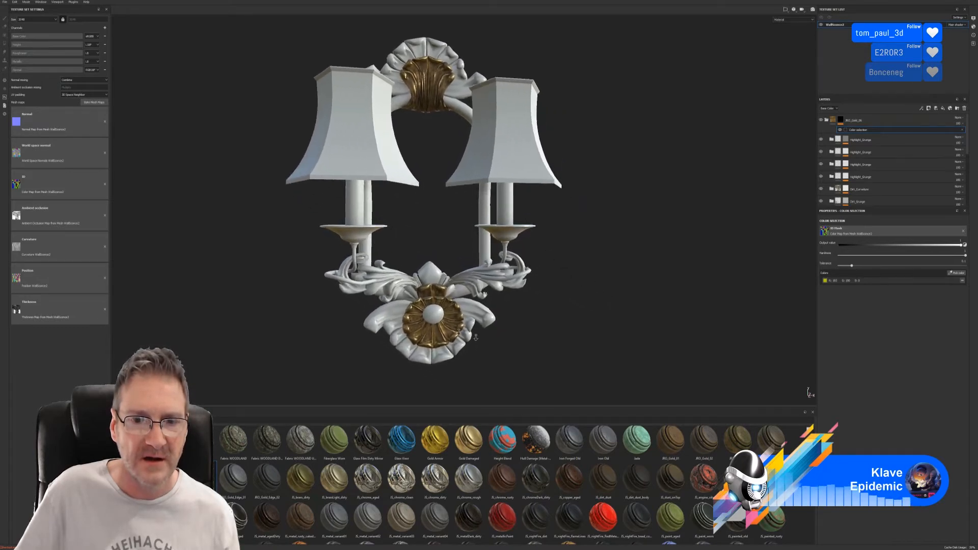
pyautogui.keyDown('alt'); pyautogui.moveTo(544, 300); pyautogui.dragTo(591, 336, button='right'); pyautogui.keyUp('alt')
pyautogui.keyDown('alt'); pyautogui.moveTo(585, 335); pyautogui.dragTo(590, 362, button='middle'); pyautogui.keyUp('alt')
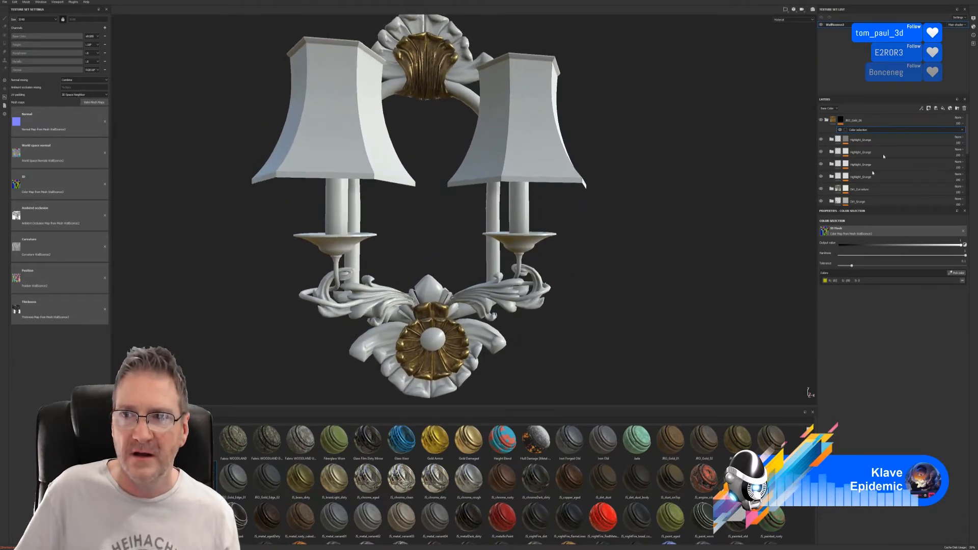
# Collapse the gold material's folder and delete the empty Layer 1 beneath it
pyautogui.click(827, 121)
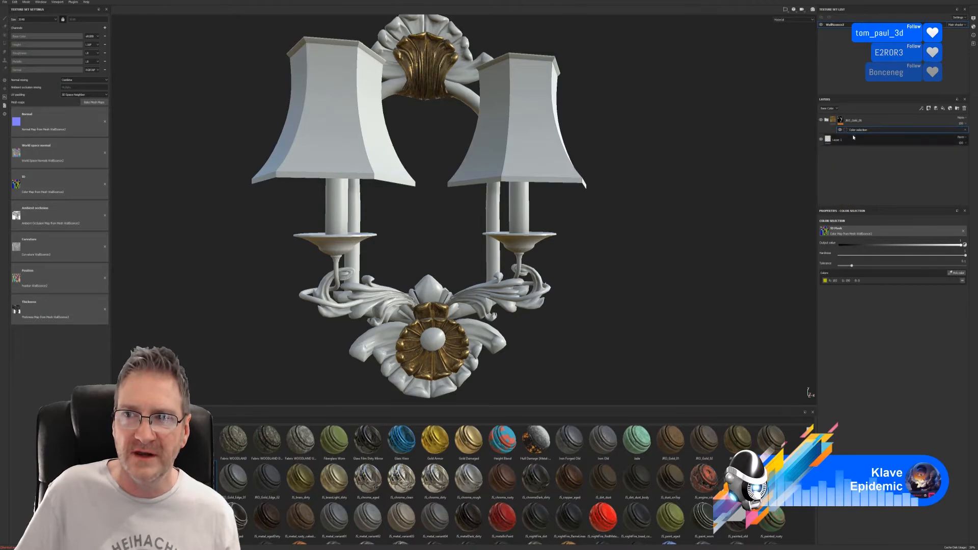
pyautogui.click(850, 140)
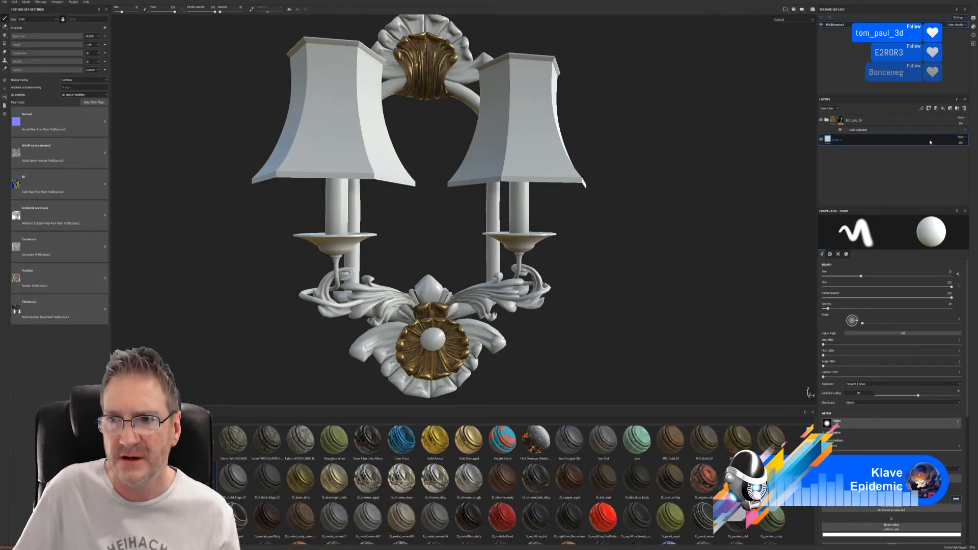
pyautogui.press('Delete')
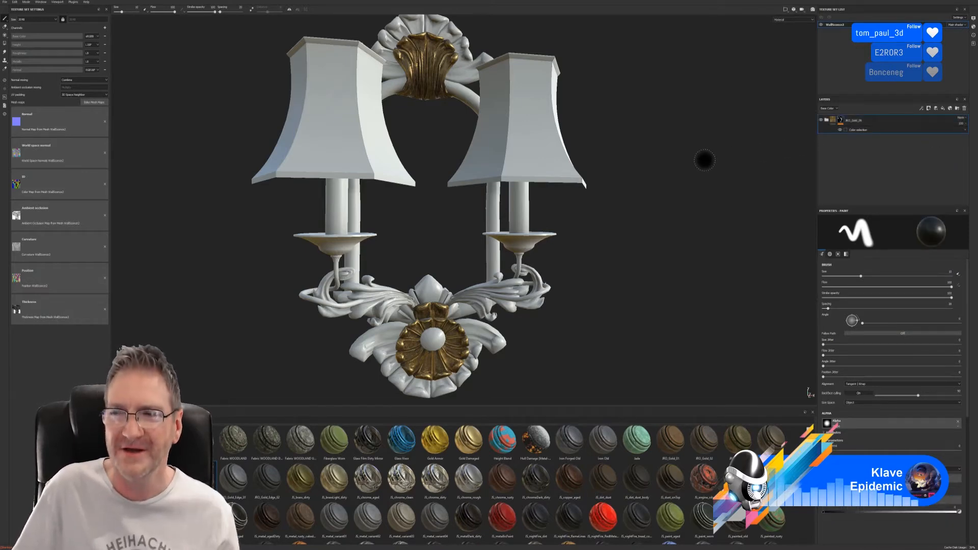
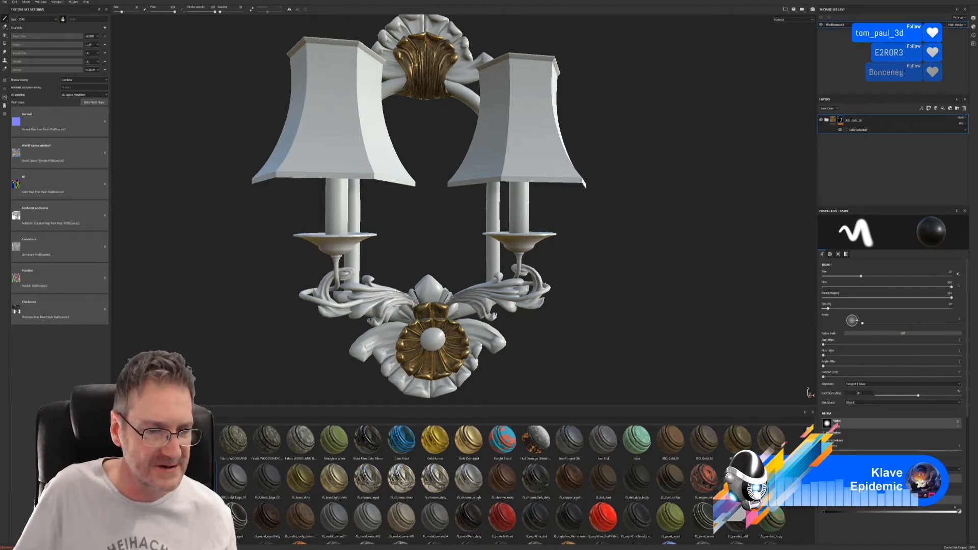
# Add the Old Iron 001 (Bitmap) material from the library as a layer above the gold material
pyautogui.click(158, 509)
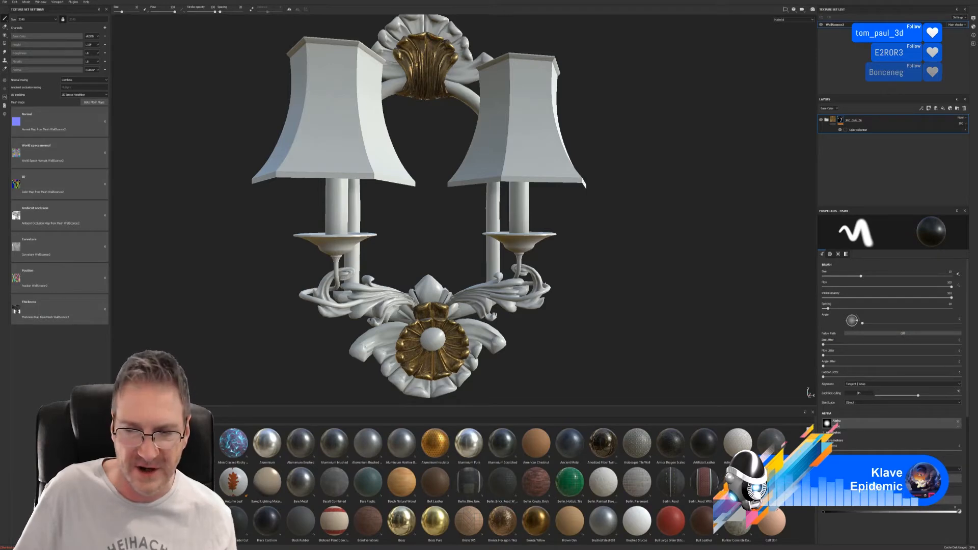
pyautogui.scroll(-10, 504, 484)
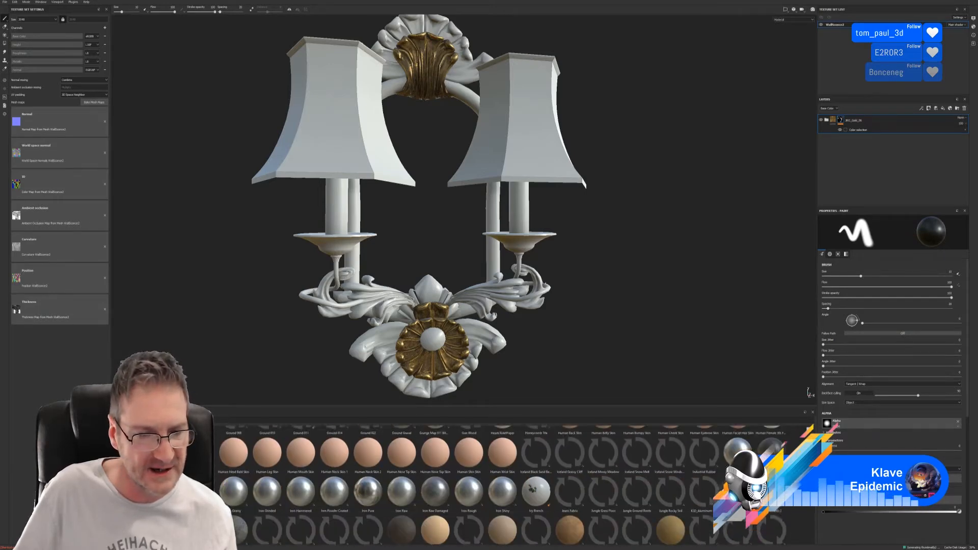
pyautogui.scroll(-5, 505, 484)
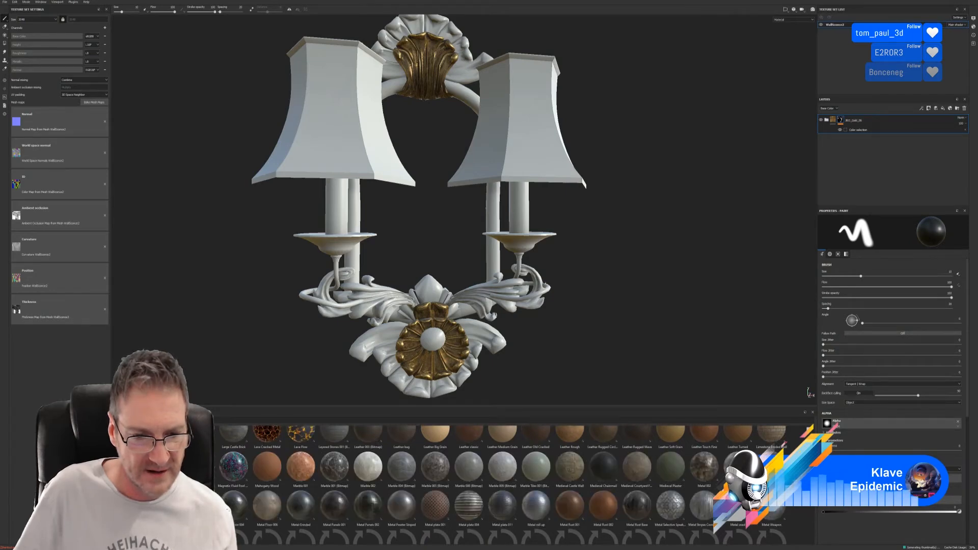
pyautogui.scroll(-5, 505, 484)
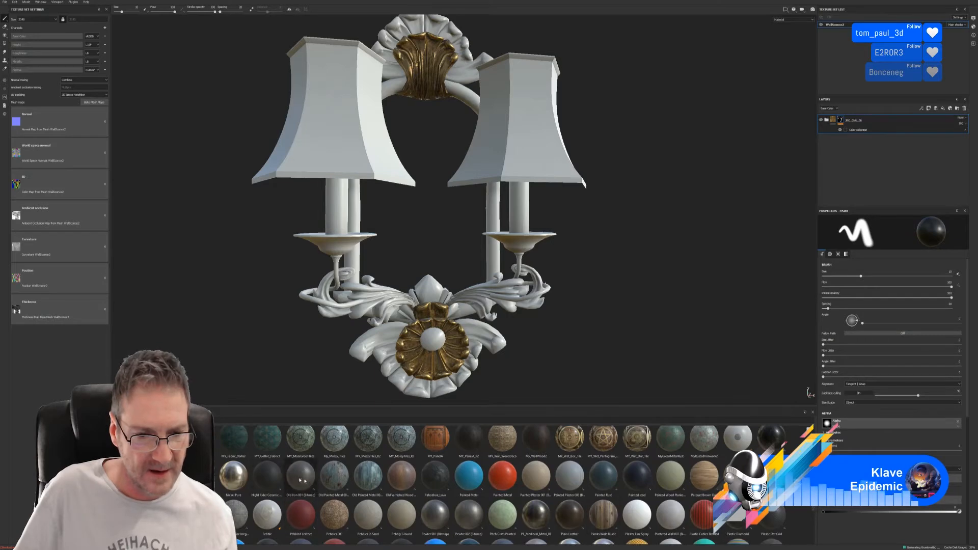
pyautogui.moveTo(310, 480)
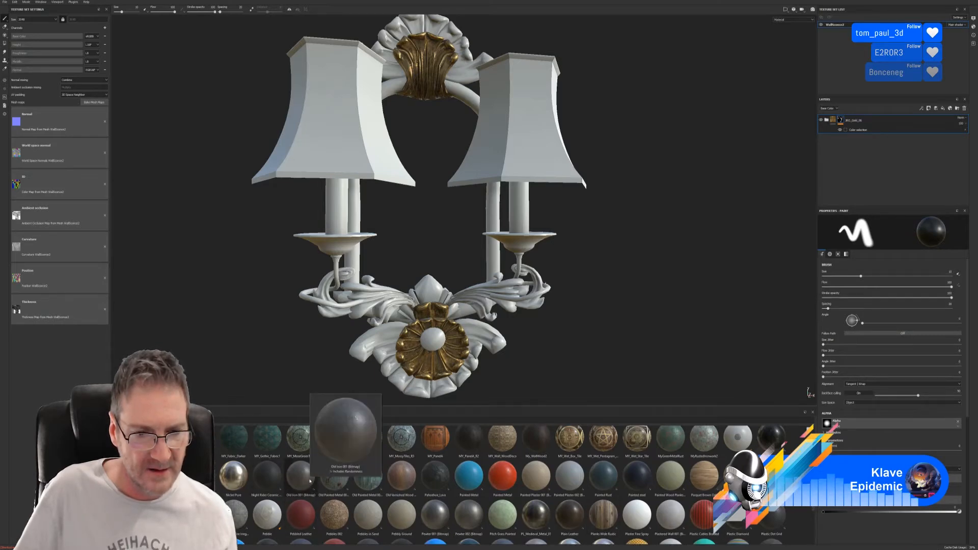
pyautogui.moveTo(310, 481); pyautogui.dragTo(880, 119)
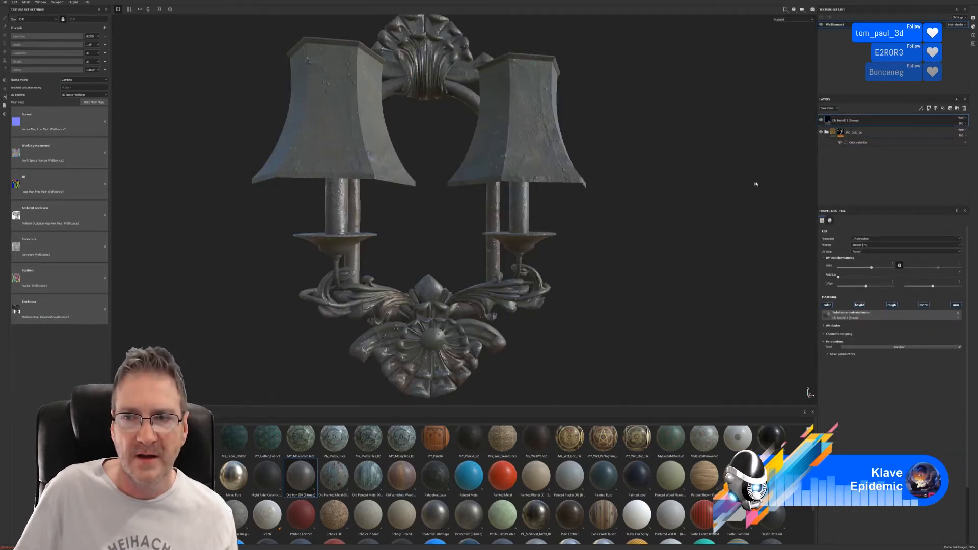
# Group the old iron layer and the gold material into one folder and rename it Decorate01
pyautogui.click(855, 134)
pyautogui.rightClick(856, 136)
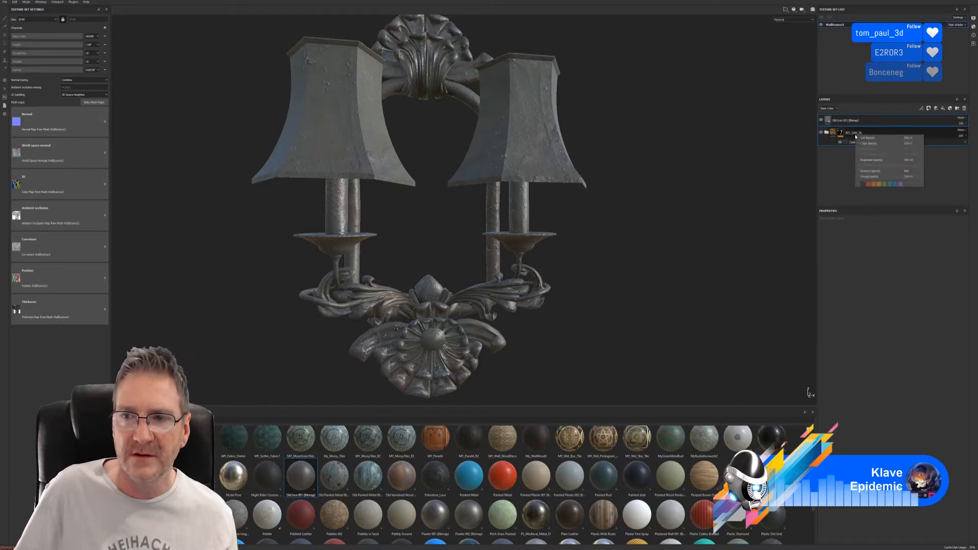
pyautogui.click(871, 177)
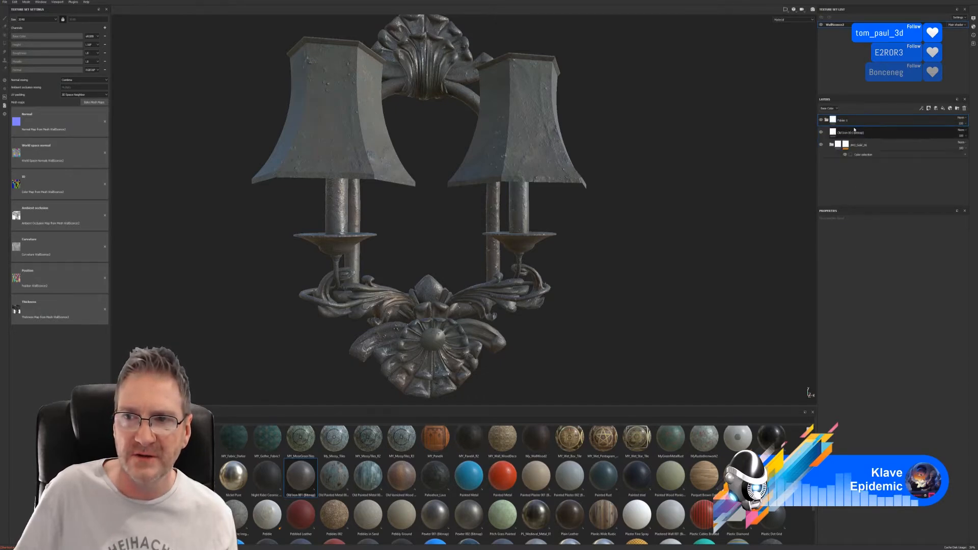
pyautogui.write('Decorati')
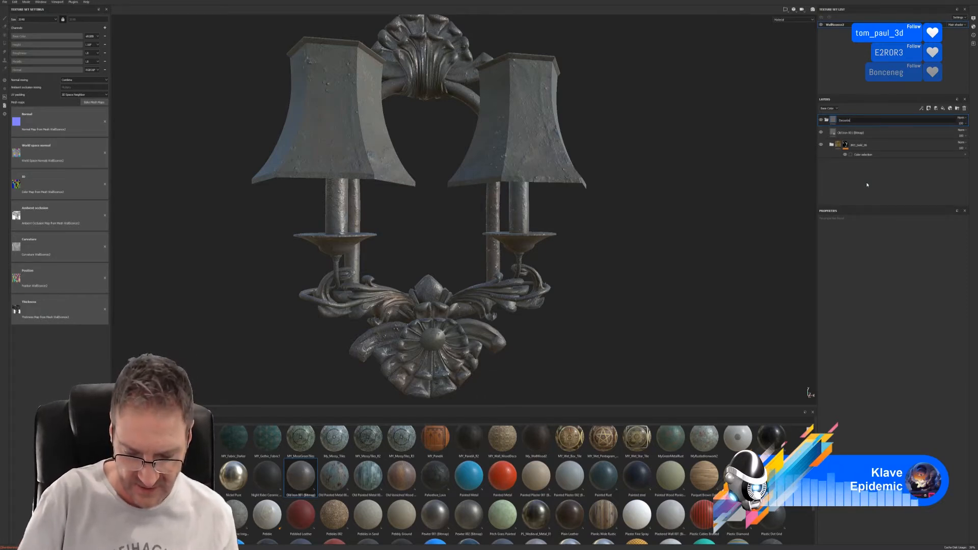
pyautogui.write('Gold')
pyautogui.press('Return')
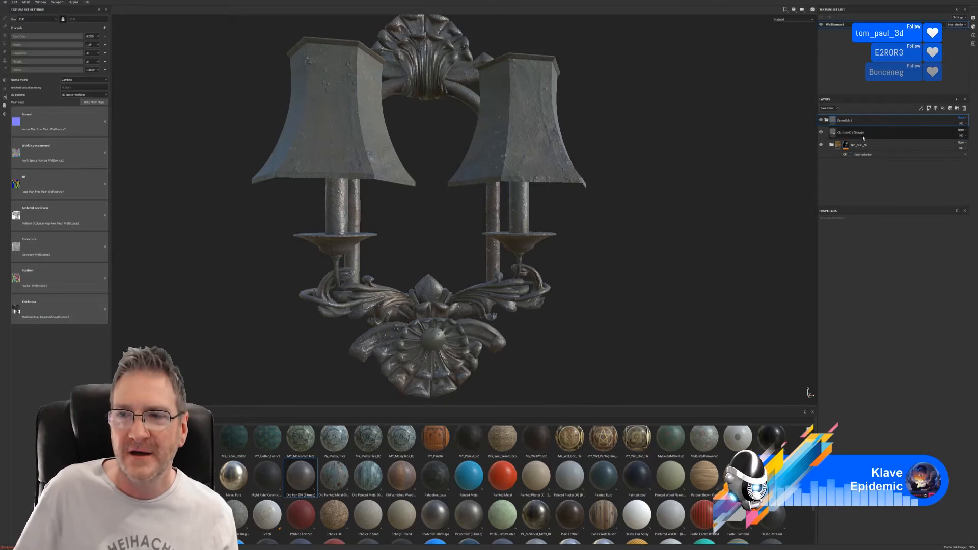
# Mask the new folder with a color selection, picking the yellow ID color of the shell ornaments' inner parts
pyautogui.rightClick(867, 121)
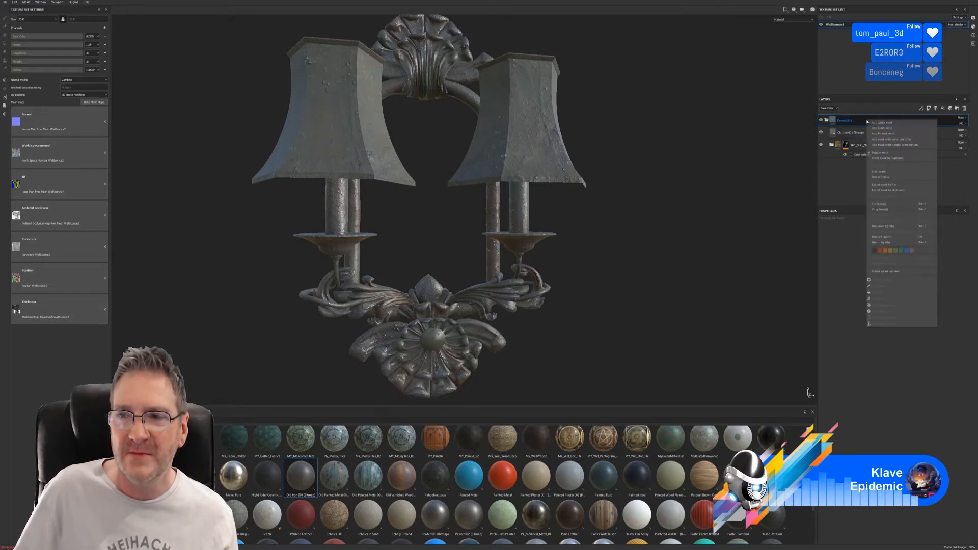
pyautogui.click(892, 139)
pyautogui.click(957, 274)
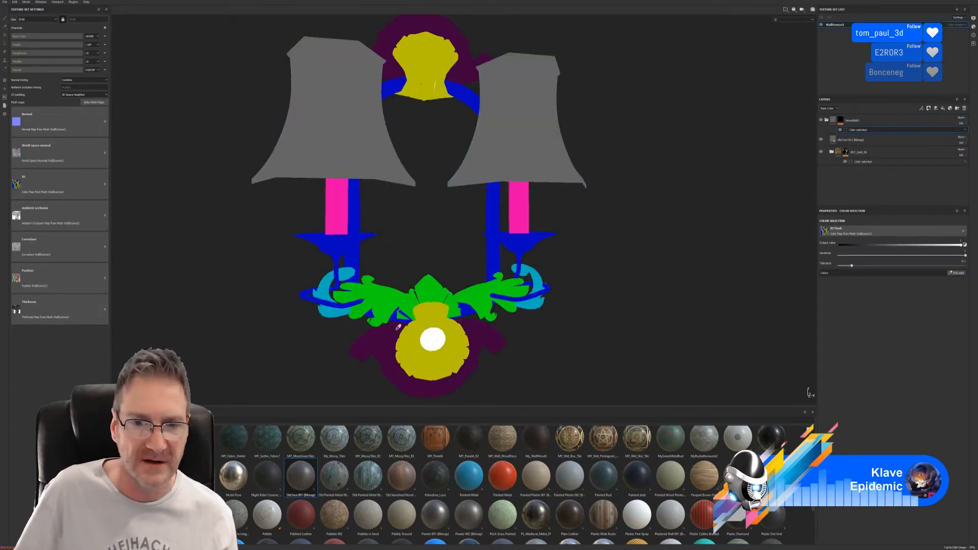
pyautogui.click(449, 349)
# Apply the Surface Worn smart mask to the old iron layer inside the folder, not to the folder itself
pyautogui.keyDown('alt'); pyautogui.moveTo(615, 336); pyautogui.dragTo(618, 328); pyautogui.keyUp('alt')
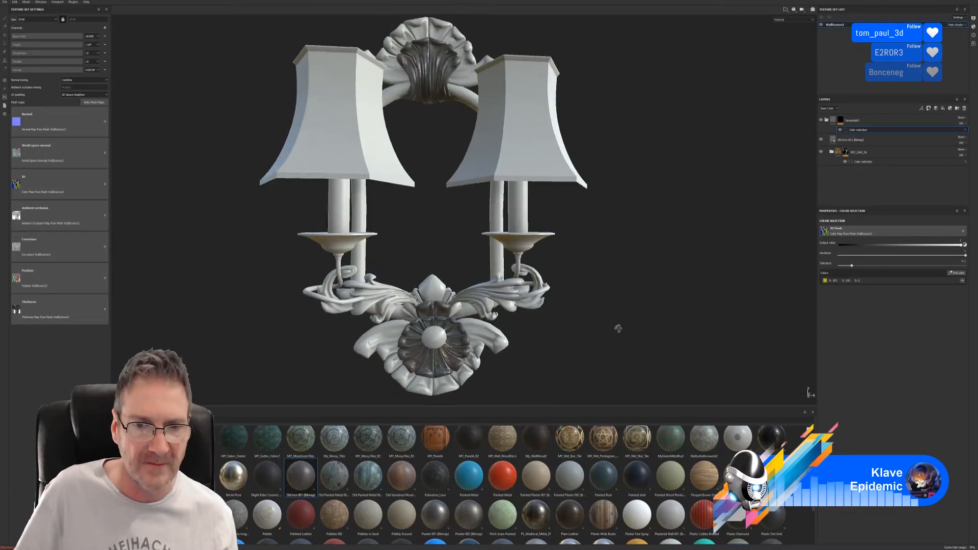
pyautogui.keyDown('alt'); pyautogui.moveTo(567, 324); pyautogui.dragTo(576, 345, button='right'); pyautogui.keyUp('alt')
pyautogui.keyDown('alt'); pyautogui.moveTo(541, 331); pyautogui.dragTo(555, 284, button='middle'); pyautogui.keyUp('alt')
pyautogui.keyDown('alt'); pyautogui.moveTo(555, 283); pyautogui.dragTo(578, 307, button='right'); pyautogui.keyUp('alt')
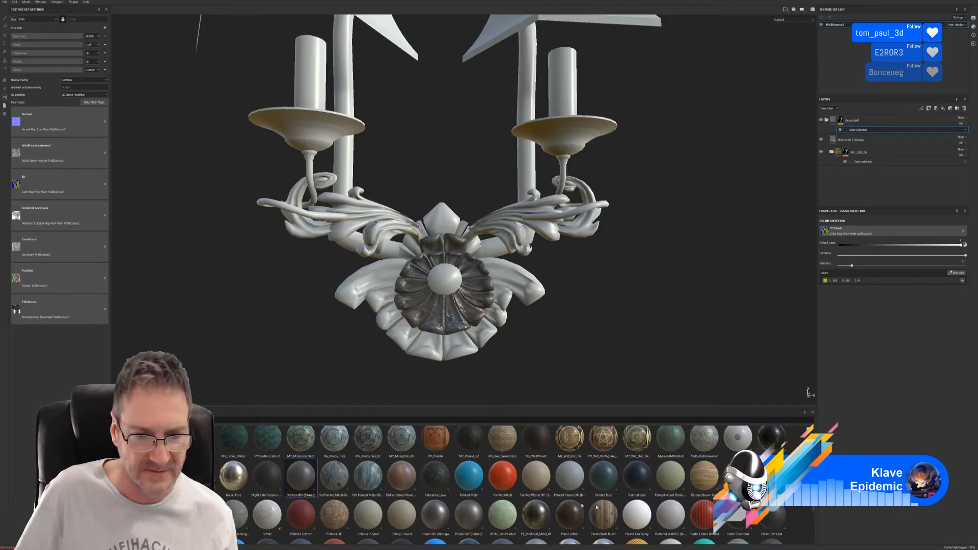
pyautogui.click(117, 439)
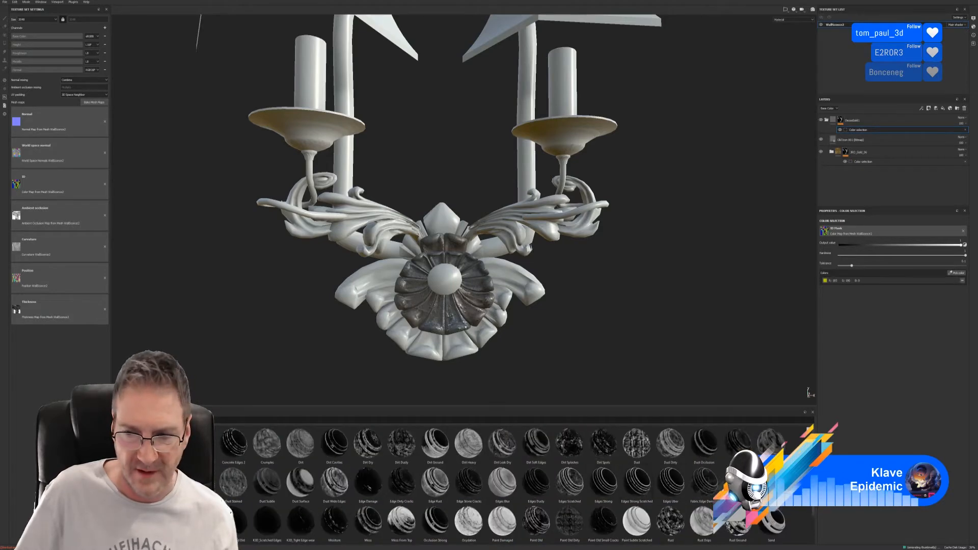
pyautogui.scroll(-1, 706, 545)
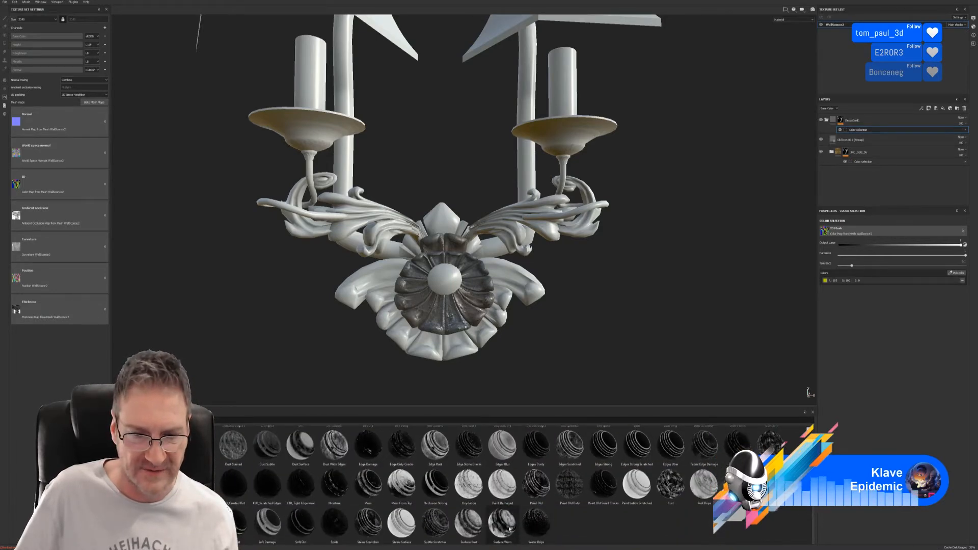
pyautogui.moveTo(503, 523)
pyautogui.mouseDown()
pyautogui.moveTo(873, 229)
pyautogui.moveTo(872, 123)
pyautogui.mouseUp()
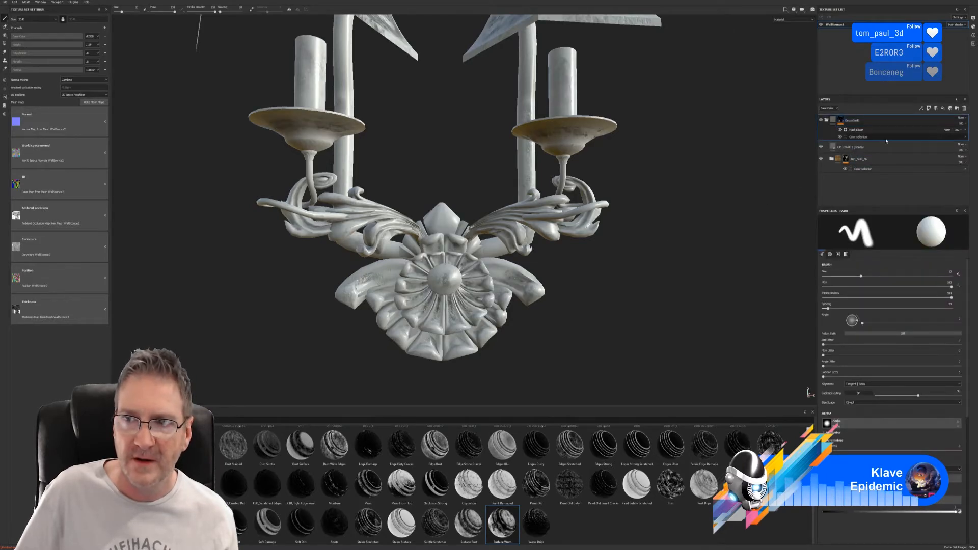
pyautogui.hotkey('ctrl', 'z')
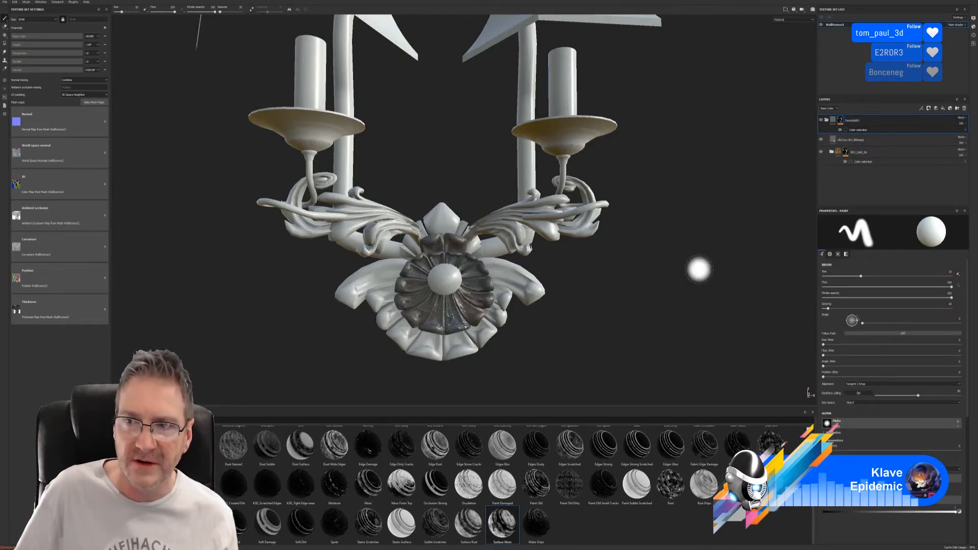
pyautogui.moveTo(503, 523); pyautogui.dragTo(856, 140)
pyautogui.scroll(5, 551, 339)
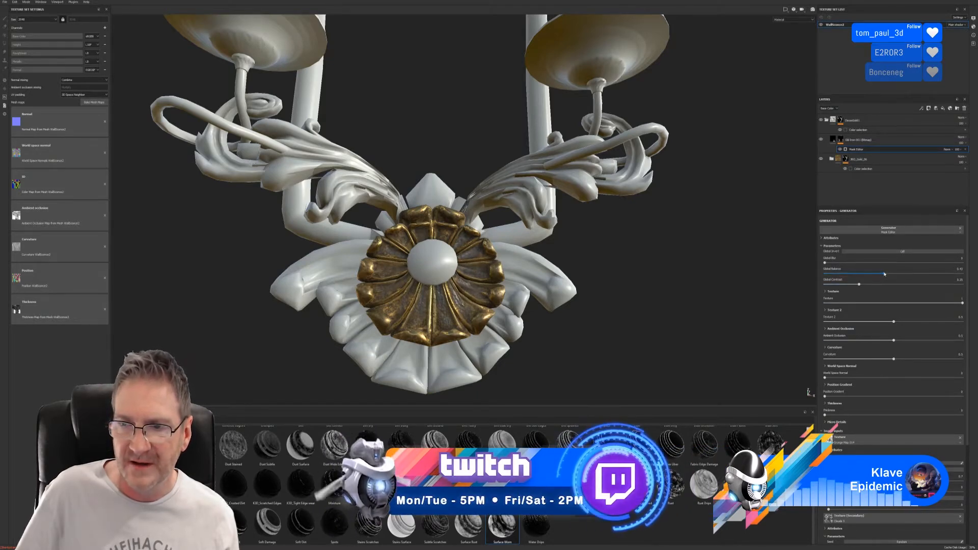
# Set the iron mask's Global Balance to about 0.65 and Global Contrast to about 0.23, leaving Global Invert off
pyautogui.moveTo(884, 274)
pyautogui.mouseDown()
pyautogui.moveTo(912, 274)
pyautogui.moveTo(895, 271)
pyautogui.mouseUp()
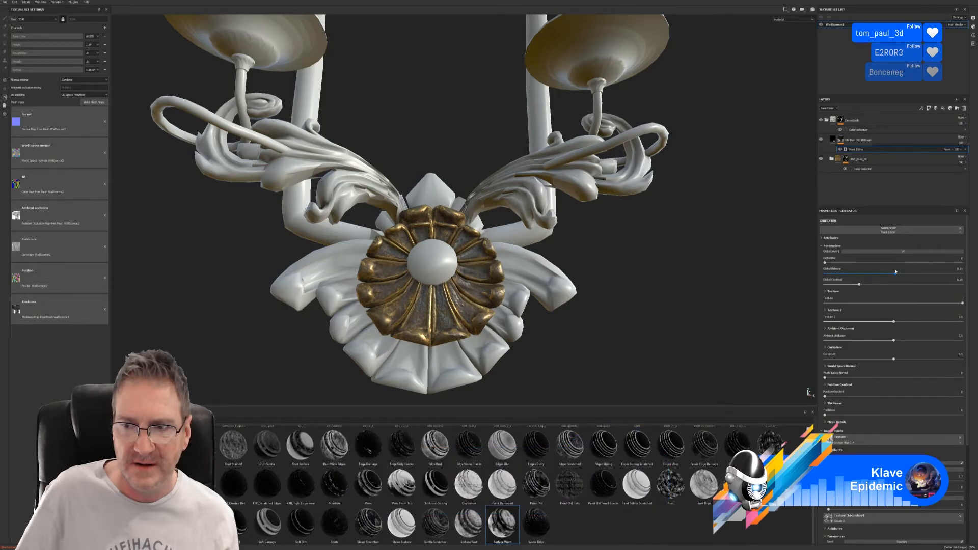
pyautogui.click(899, 253)
pyautogui.click(899, 253)
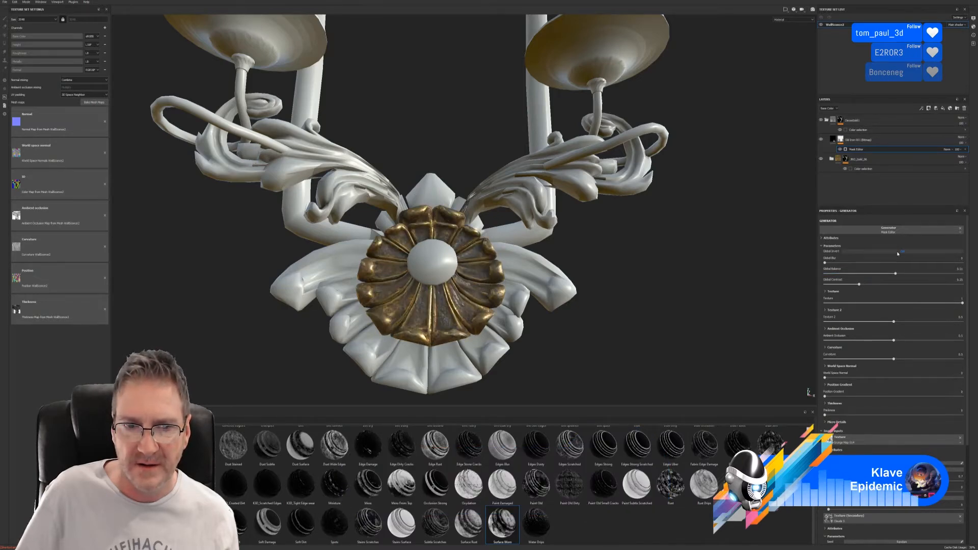
pyautogui.click(898, 254)
pyautogui.click(898, 253)
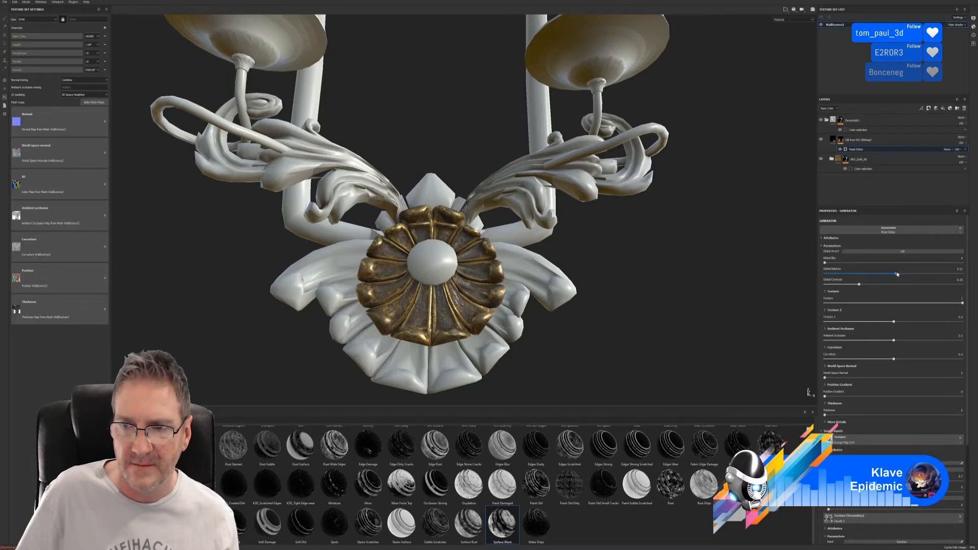
pyautogui.moveTo(898, 274); pyautogui.dragTo(861, 285)
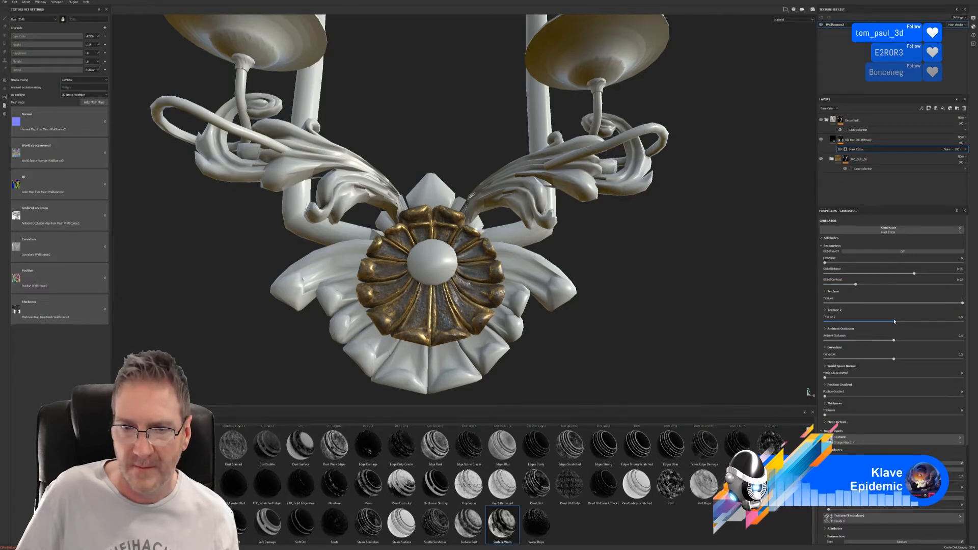
# Set the iron mask's Texture 2 and Curvature to about 0.57, Ambient Occlusion to 0.4, World Space Normal to 0.1 and Position Gradient to about 0.23
pyautogui.moveTo(895, 321)
pyautogui.mouseDown()
pyautogui.moveTo(960, 322)
pyautogui.moveTo(844, 322)
pyautogui.moveTo(918, 314)
pyautogui.moveTo(887, 316)
pyautogui.mouseUp()
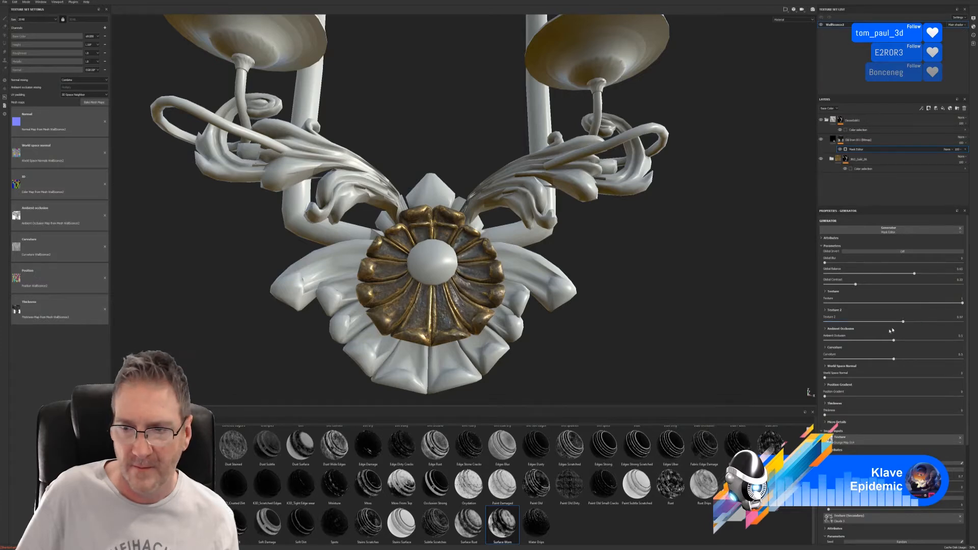
pyautogui.moveTo(895, 341)
pyautogui.mouseDown()
pyautogui.moveTo(946, 339)
pyautogui.moveTo(879, 341)
pyautogui.moveTo(866, 359)
pyautogui.moveTo(892, 359)
pyautogui.moveTo(861, 360)
pyautogui.moveTo(936, 357)
pyautogui.moveTo(880, 358)
pyautogui.moveTo(904, 355)
pyautogui.mouseUp()
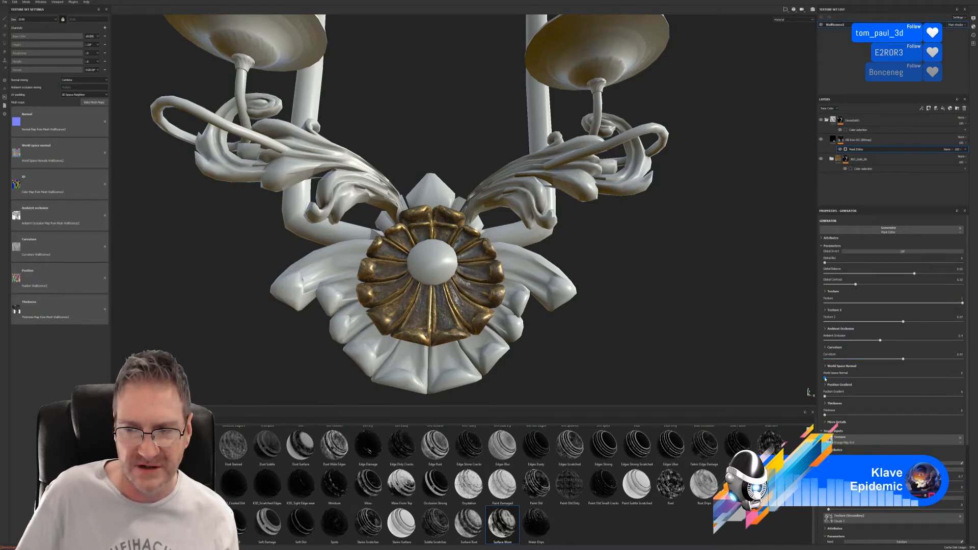
pyautogui.moveTo(825, 379); pyautogui.dragTo(873, 379)
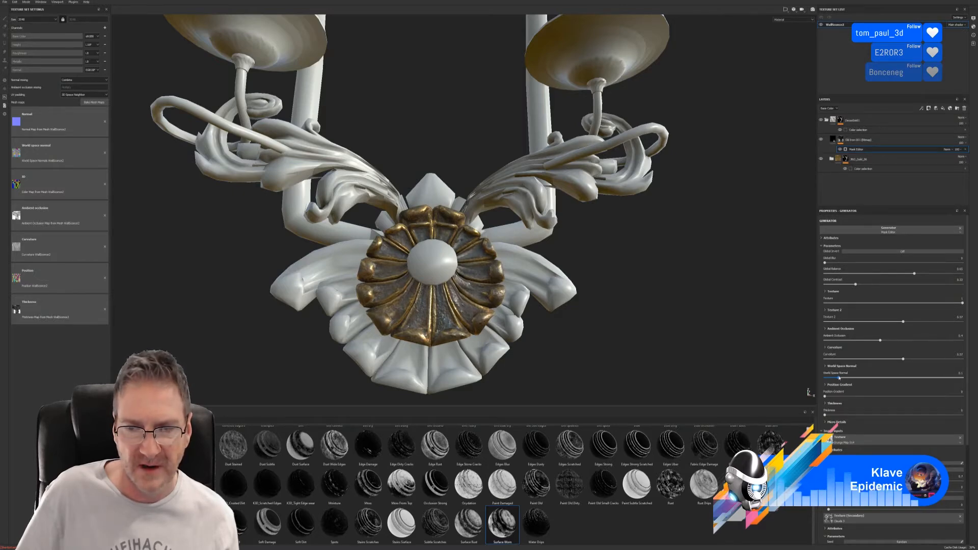
pyautogui.moveTo(849, 378); pyautogui.dragTo(863, 396)
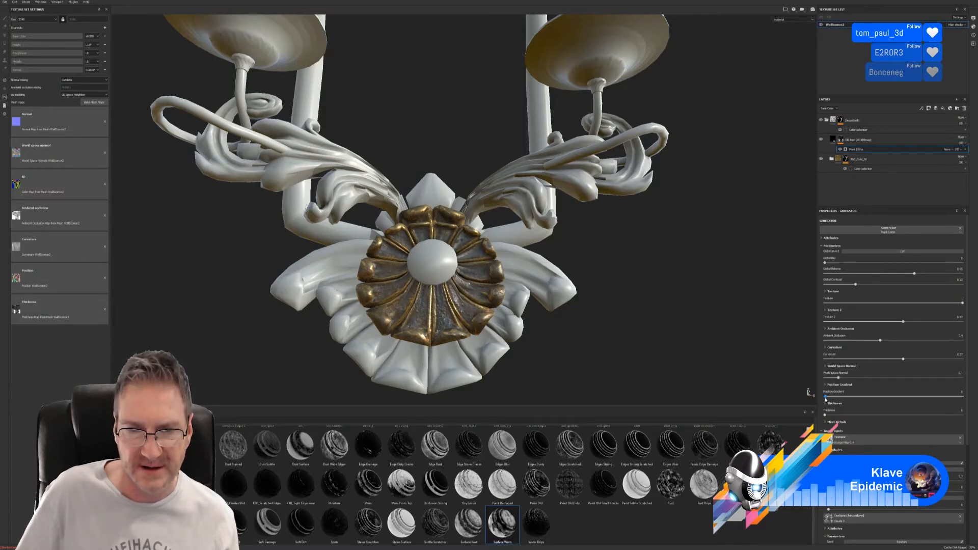
pyautogui.click(888, 397)
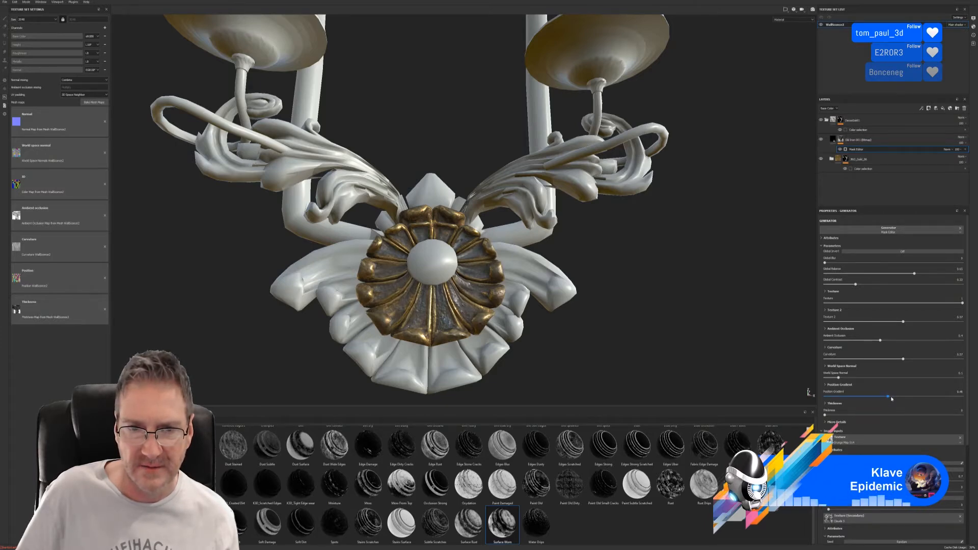
pyautogui.moveTo(888, 397); pyautogui.dragTo(857, 399)
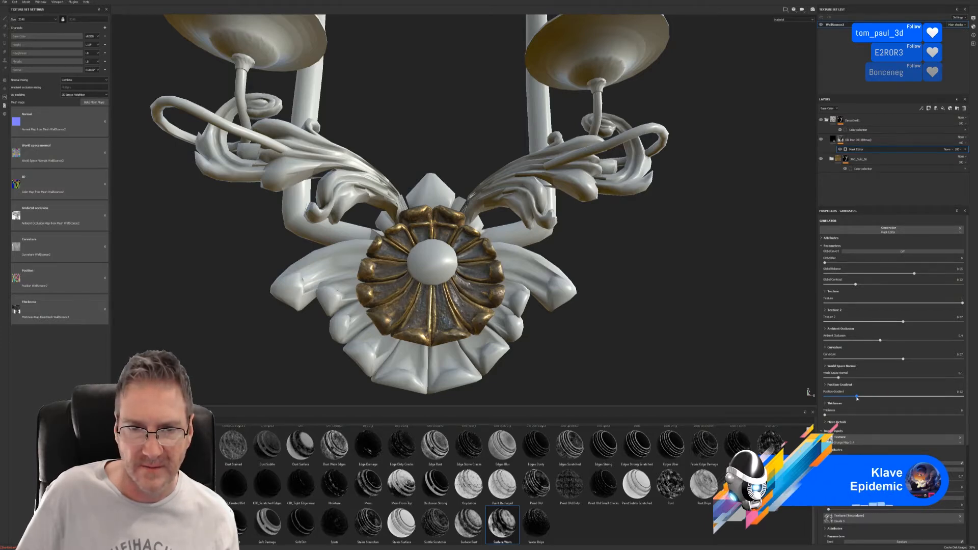
# Examine the worn gold and iron finish on the upper and lower shell ornaments from several angles
pyautogui.keyDown('alt'); pyautogui.moveTo(592, 275); pyautogui.dragTo(611, 145); pyautogui.keyUp('alt')
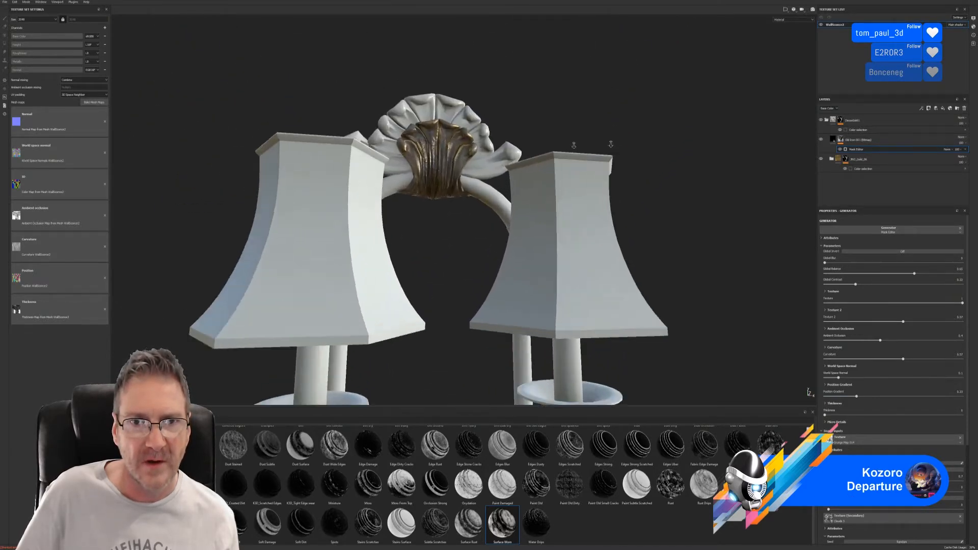
pyautogui.keyDown('alt'); pyautogui.moveTo(611, 145); pyautogui.dragTo(552, 191, button='right'); pyautogui.keyUp('alt')
pyautogui.keyDown('alt'); pyautogui.moveTo(553, 191); pyautogui.dragTo(530, 204); pyautogui.keyUp('alt')
pyautogui.keyDown('alt'); pyautogui.moveTo(529, 203); pyautogui.dragTo(199, 306, button='right'); pyautogui.keyUp('alt')
pyautogui.keyDown('alt'); pyautogui.moveTo(403, 234); pyautogui.dragTo(431, 103, button='middle'); pyautogui.keyUp('alt')
pyautogui.keyDown('alt'); pyautogui.moveTo(397, 203); pyautogui.dragTo(317, 264, button='right'); pyautogui.keyUp('alt')
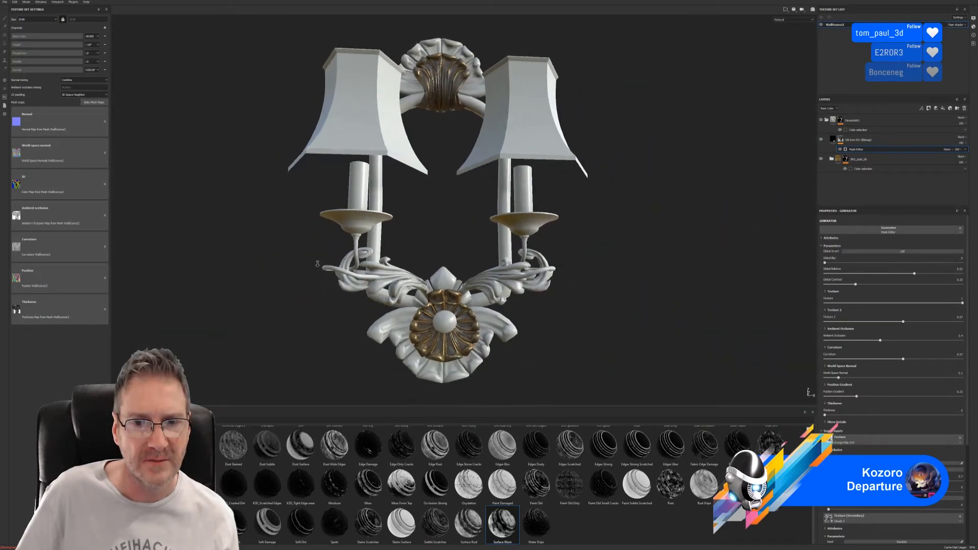
pyautogui.keyDown('alt'); pyautogui.moveTo(318, 264); pyautogui.dragTo(446, 256); pyautogui.keyUp('alt')
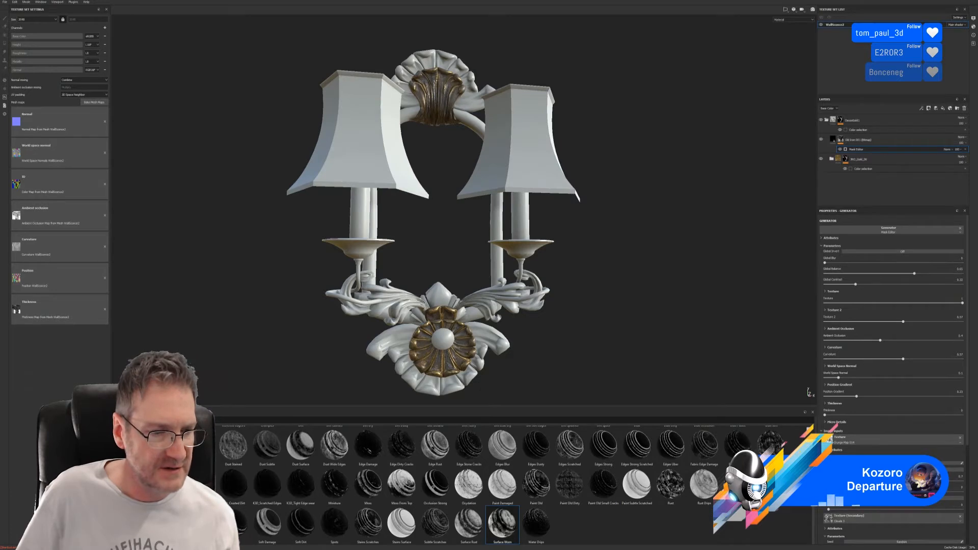
# Apply a green-tarnished JRO gold smart material to the whole lamp as the uppermost layer folder
pyautogui.click(131, 504)
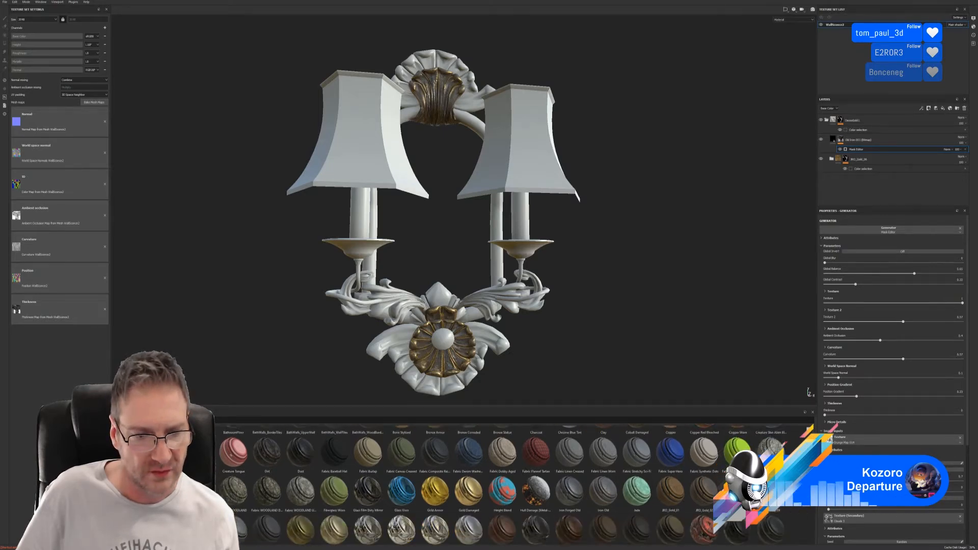
pyautogui.scroll(-2, 769, 524)
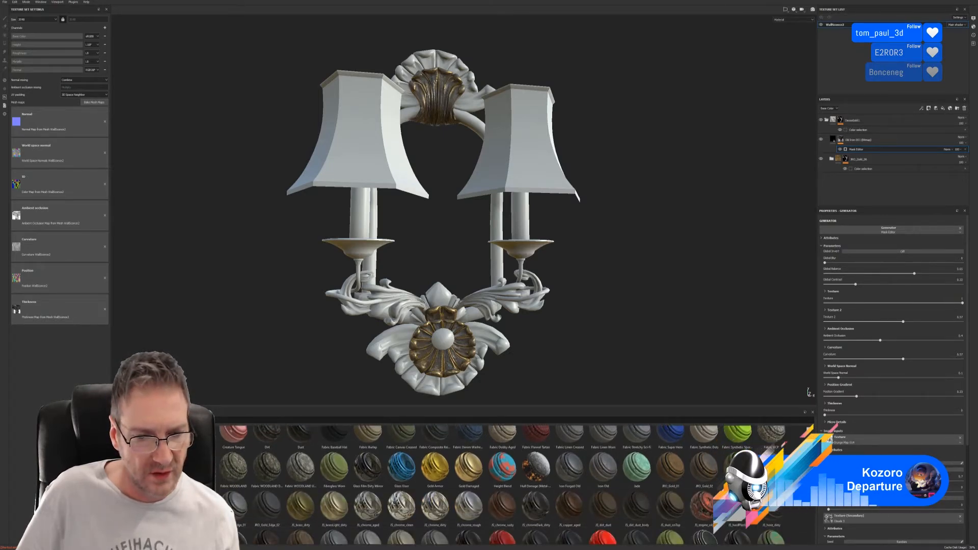
pyautogui.scroll(1, 770, 525)
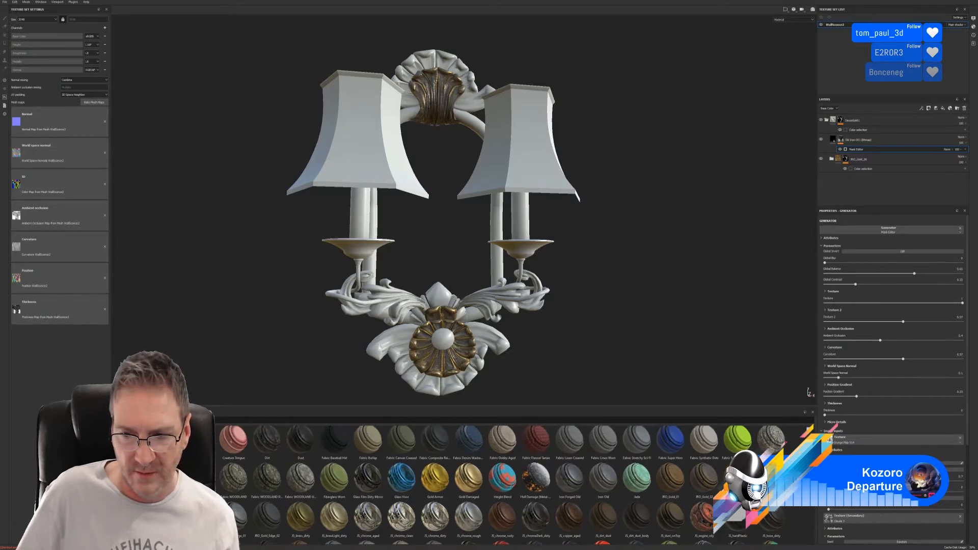
pyautogui.scroll(-1, 515, 484)
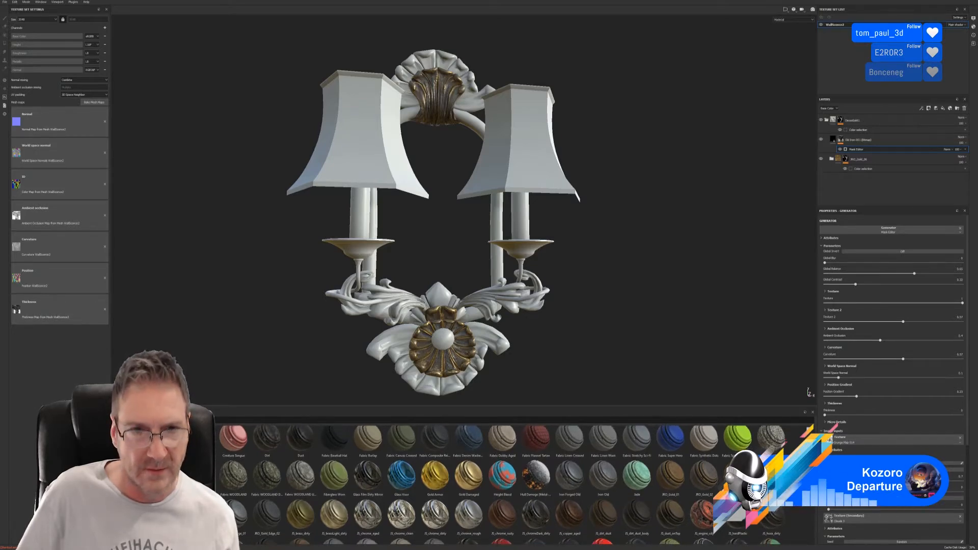
pyautogui.scroll(1, 514, 484)
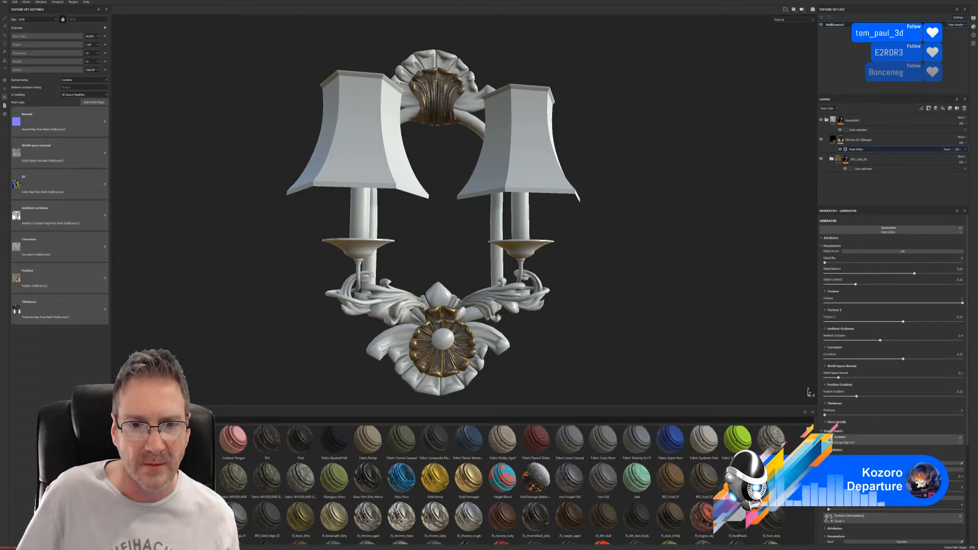
pyautogui.moveTo(738, 478); pyautogui.dragTo(409, 370)
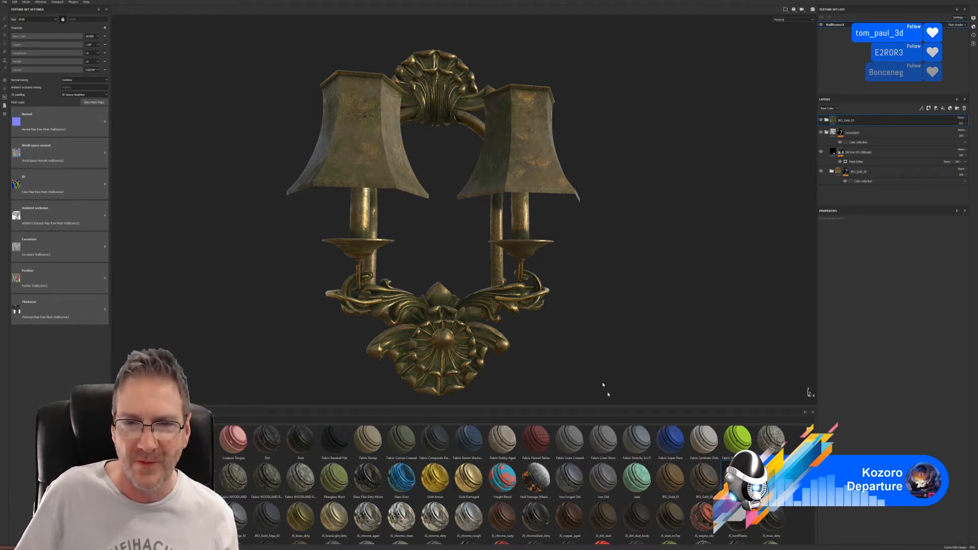
# Mask the new gold folder by color selection to the purple ID color of the outer shell ornaments, and inspect the lower shell
pyautogui.click(827, 133)
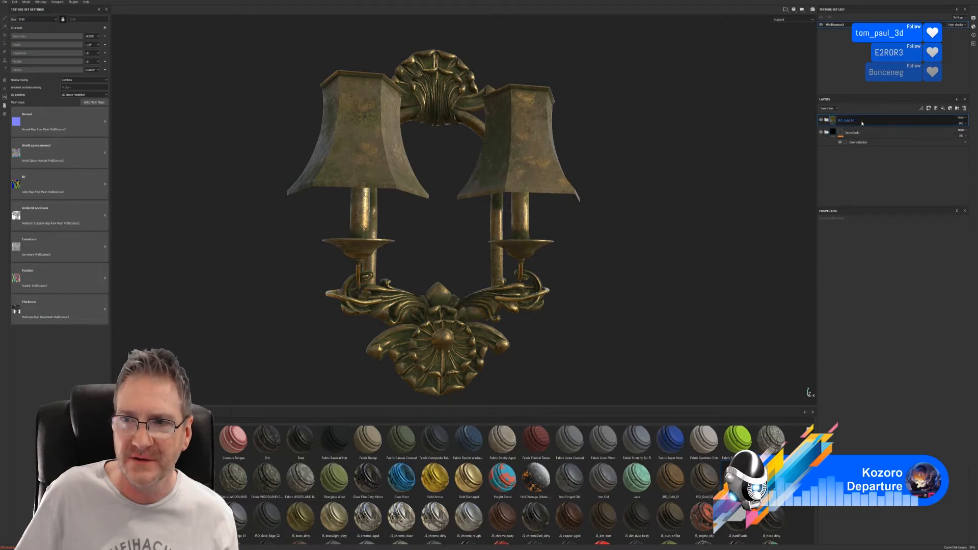
pyautogui.rightClick(872, 123)
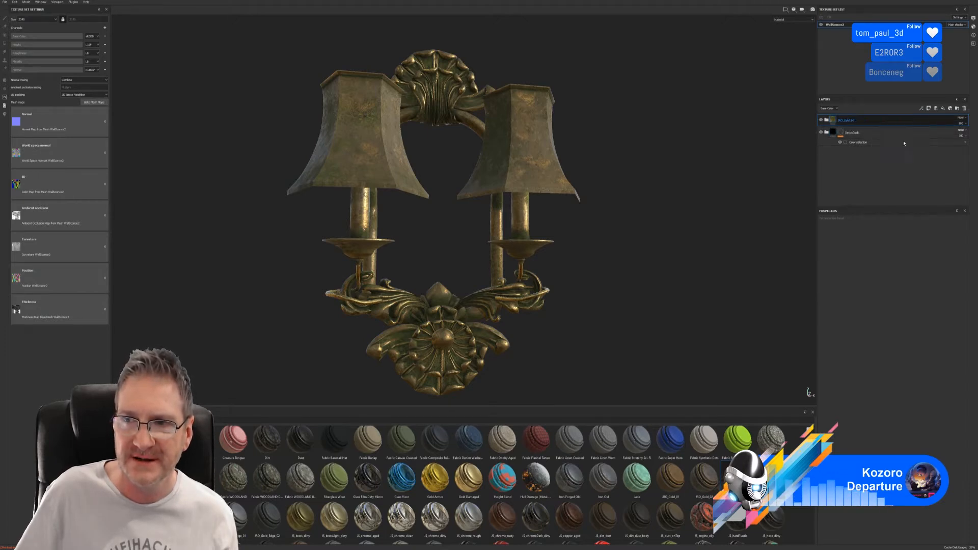
pyautogui.click(897, 137)
pyautogui.click(958, 273)
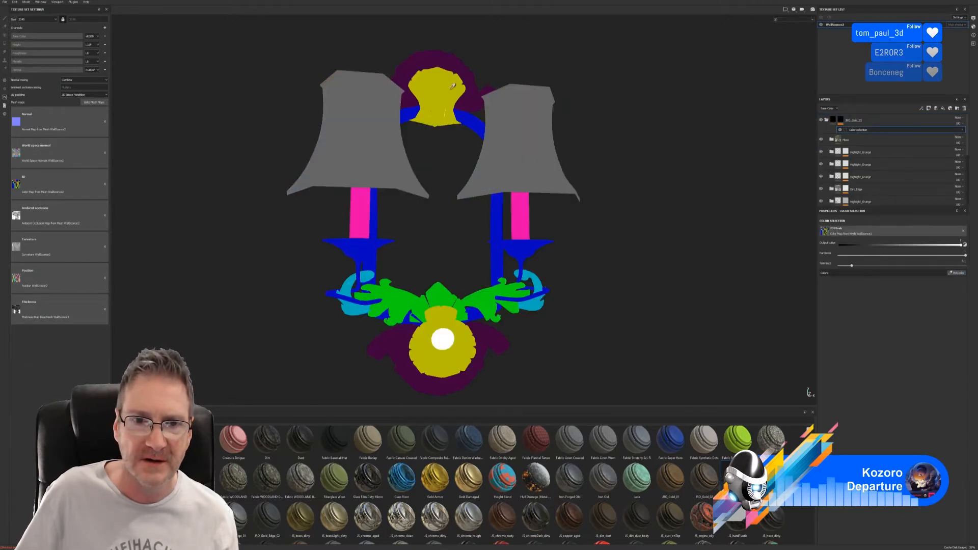
pyautogui.click(497, 339)
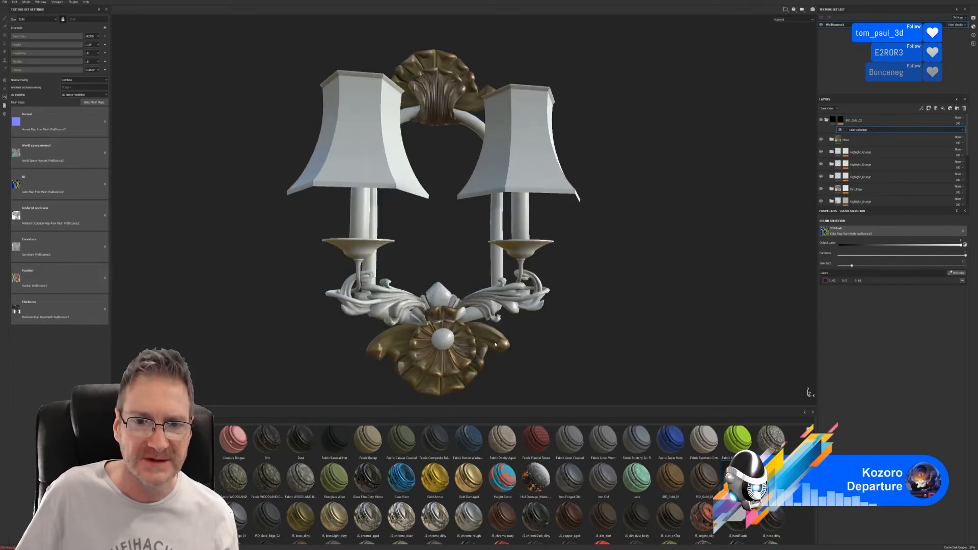
pyautogui.keyDown('alt'); pyautogui.moveTo(527, 340); pyautogui.dragTo(526, 214, button='middle'); pyautogui.keyUp('alt')
pyautogui.keyDown('alt'); pyautogui.moveTo(386, 277); pyautogui.dragTo(551, 301, button='right'); pyautogui.keyUp('alt')
pyautogui.keyDown('alt'); pyautogui.moveTo(550, 301); pyautogui.dragTo(515, 129, button='middle'); pyautogui.keyUp('alt')
pyautogui.keyDown('alt'); pyautogui.moveTo(514, 128); pyautogui.dragTo(560, 134, button='right'); pyautogui.keyUp('alt')
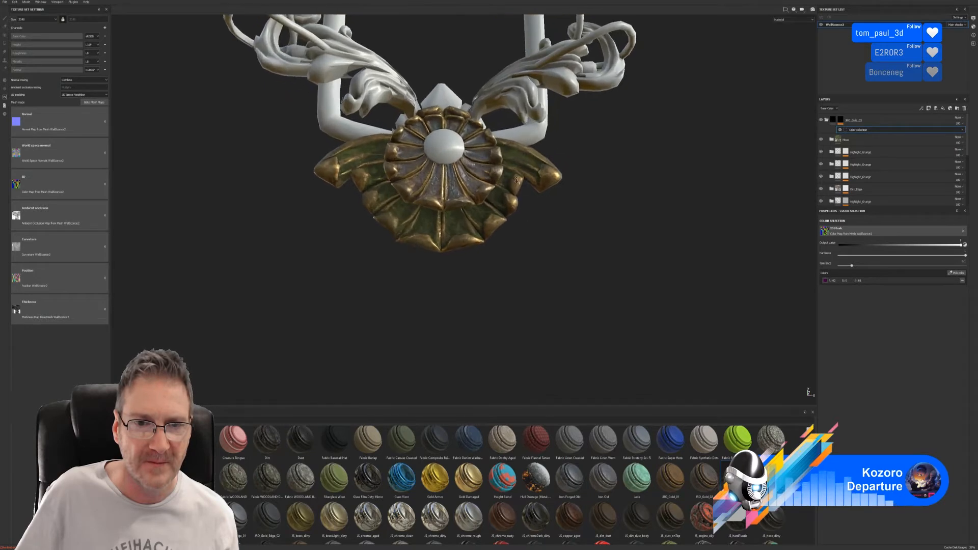
pyautogui.keyDown('alt'); pyautogui.moveTo(561, 133); pyautogui.dragTo(550, 144, button='middle'); pyautogui.keyUp('alt')
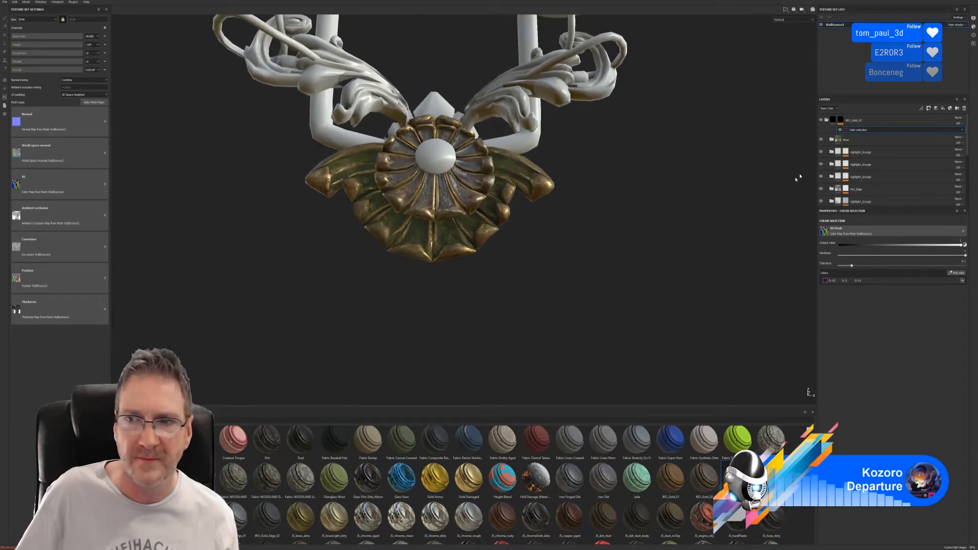
pyautogui.click(827, 120)
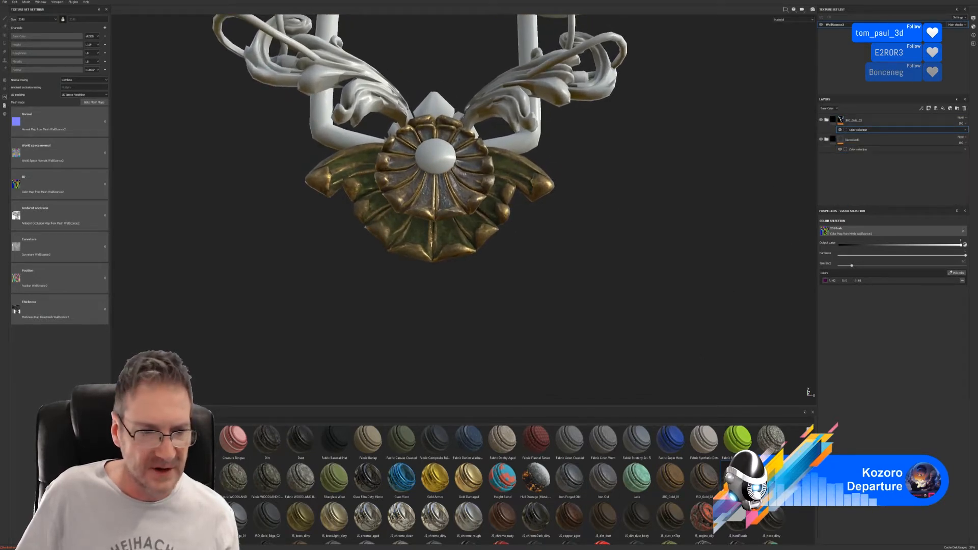
# Try a dark metal base material over the whole lamp and undo it
pyautogui.click(118, 433)
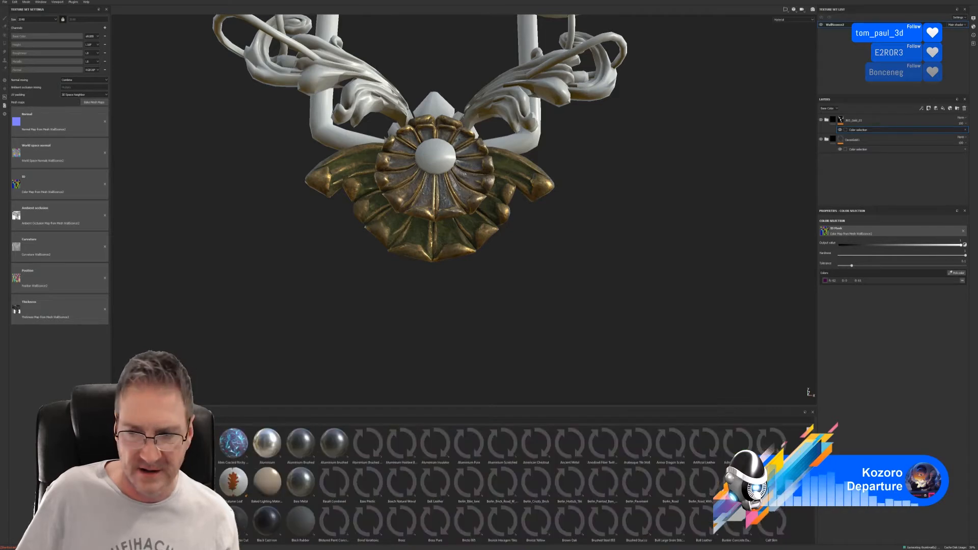
pyautogui.scroll(-5, 504, 484)
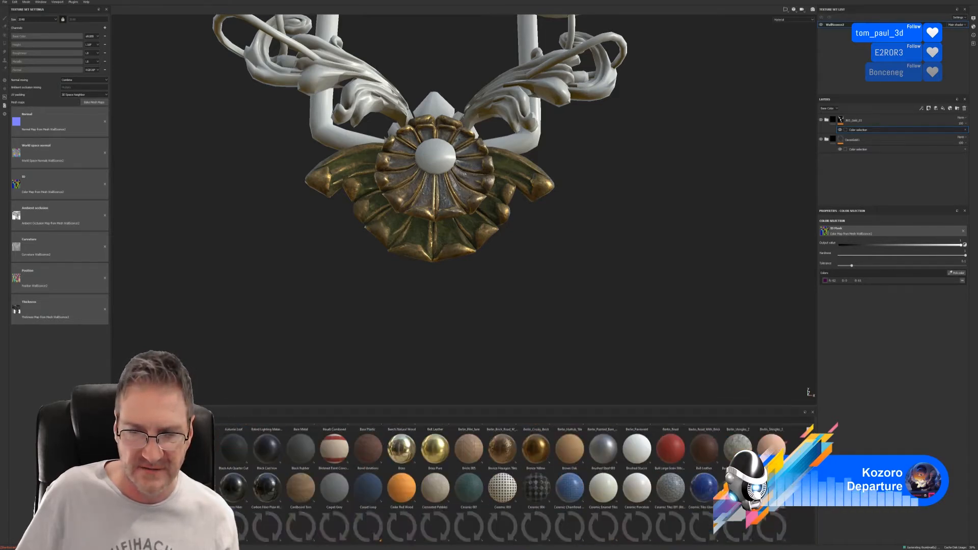
pyautogui.scroll(-3, 503, 484)
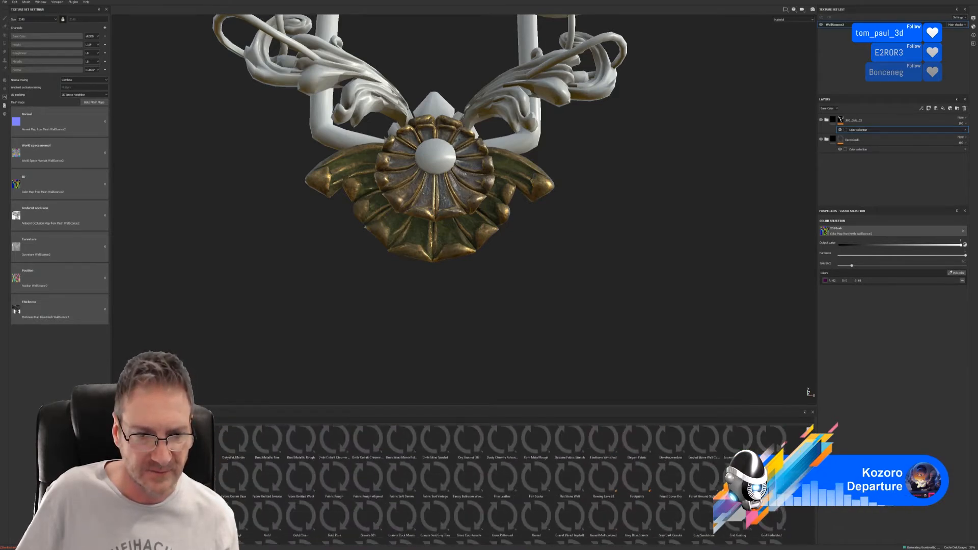
pyautogui.scroll(-4, 503, 484)
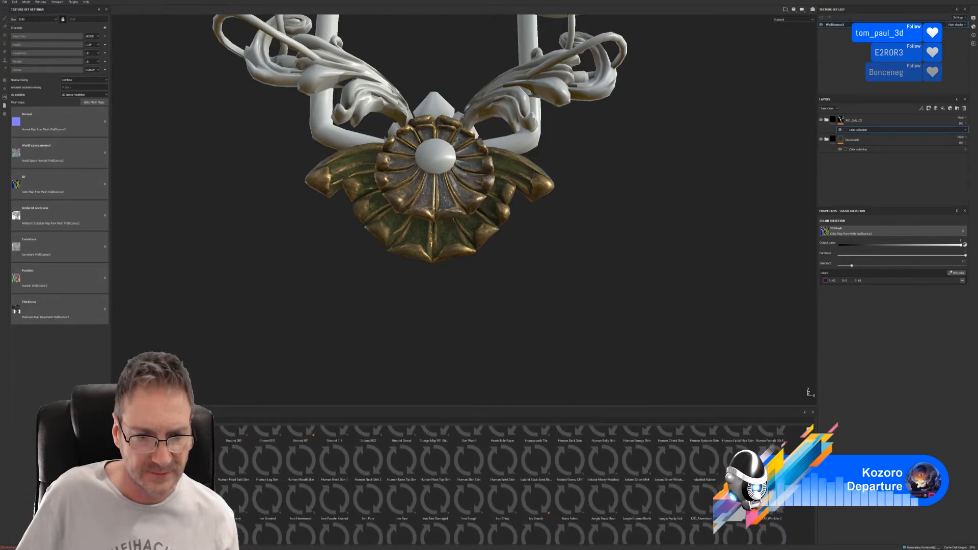
pyautogui.scroll(-3, 504, 484)
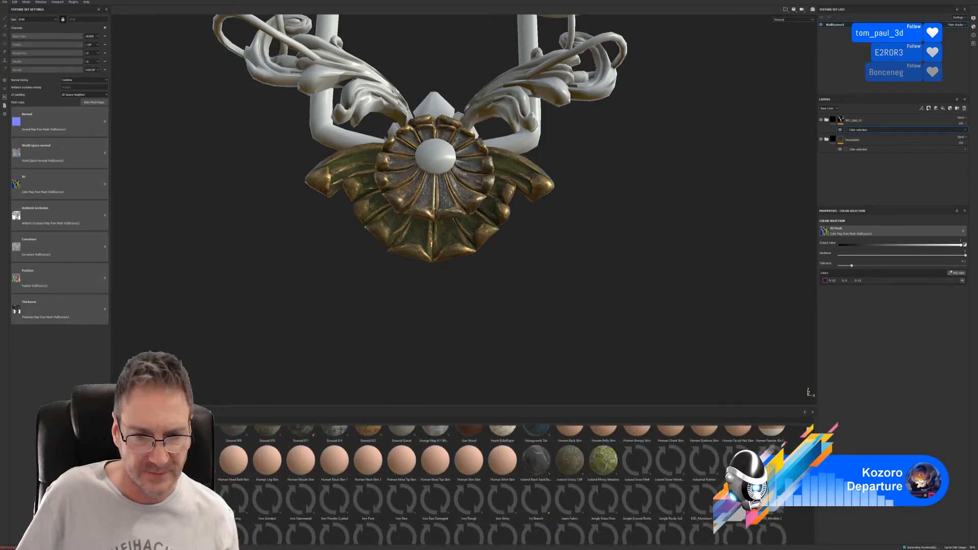
pyautogui.scroll(-4, 503, 484)
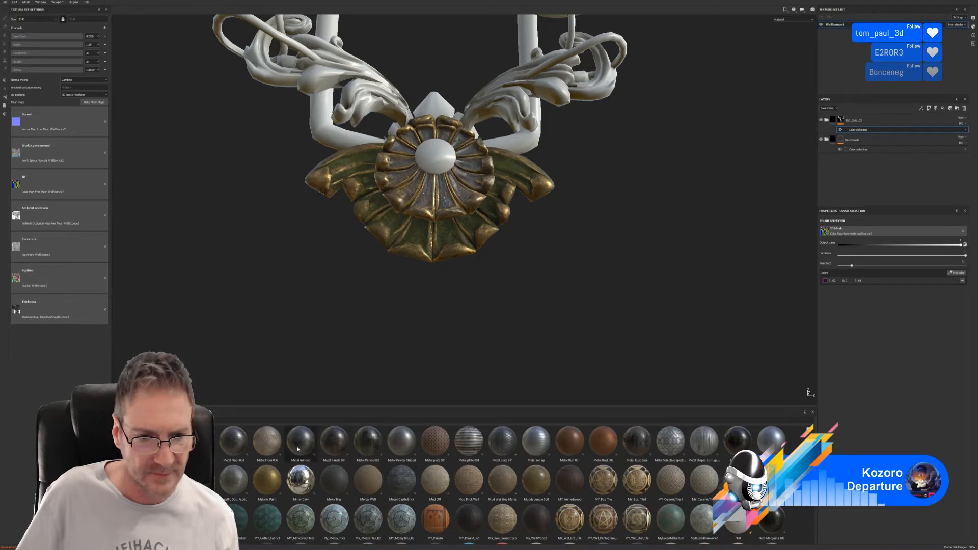
pyautogui.moveTo(298, 449)
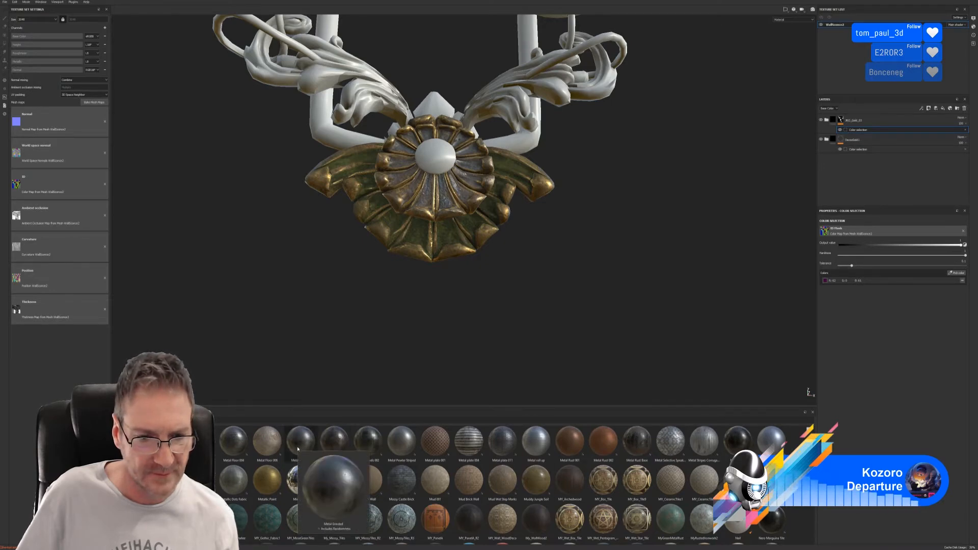
pyautogui.moveTo(298, 449); pyautogui.dragTo(451, 257)
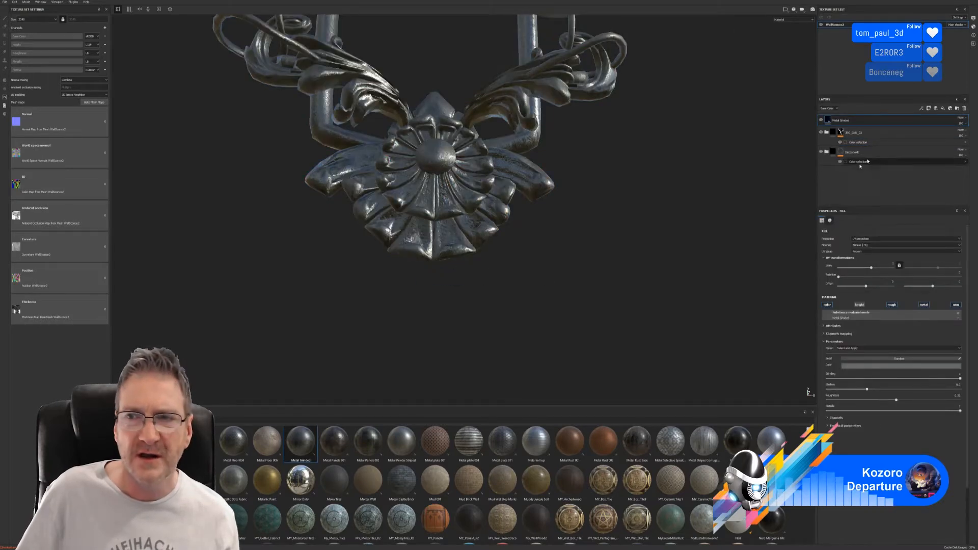
pyautogui.hotkey('ctrl', 'z')
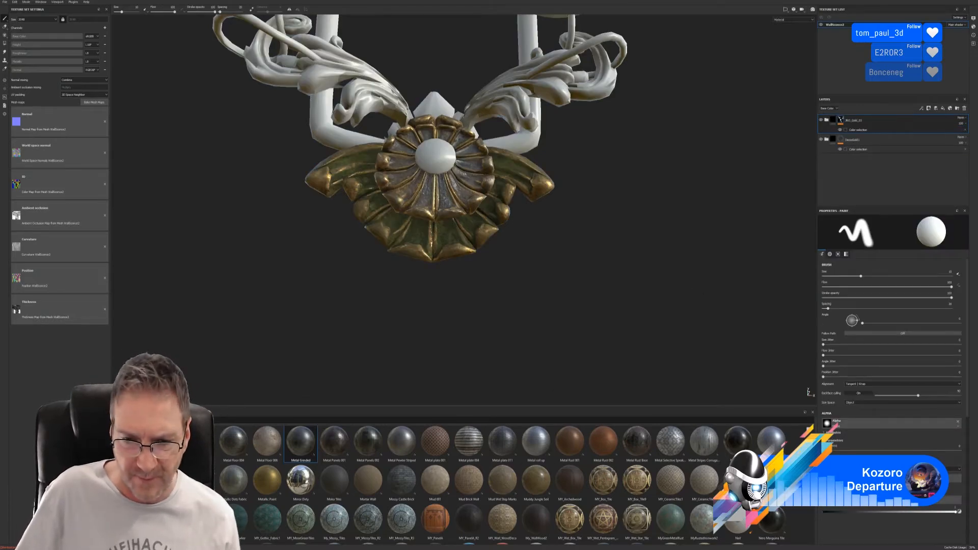
# Apply the Rusty Iron material over the lamp as a fill layer and increase its UV scale for a finer pattern
pyautogui.scroll(-5, 807, 507)
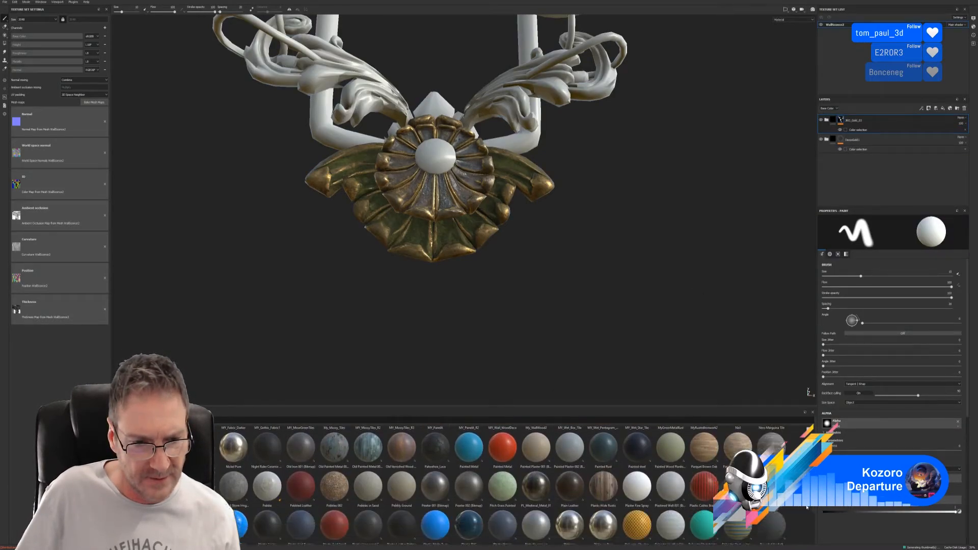
pyautogui.scroll(-5, 807, 507)
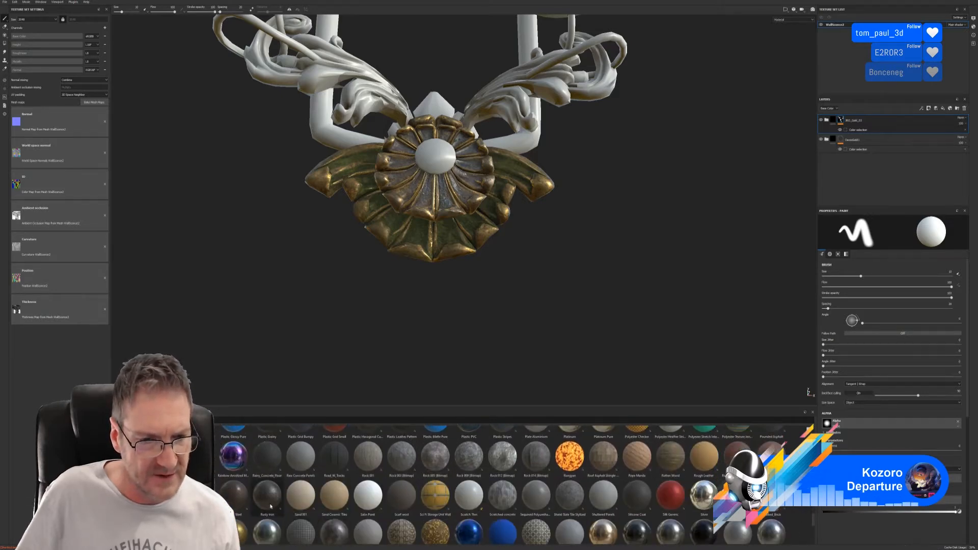
pyautogui.moveTo(270, 506); pyautogui.dragTo(455, 247)
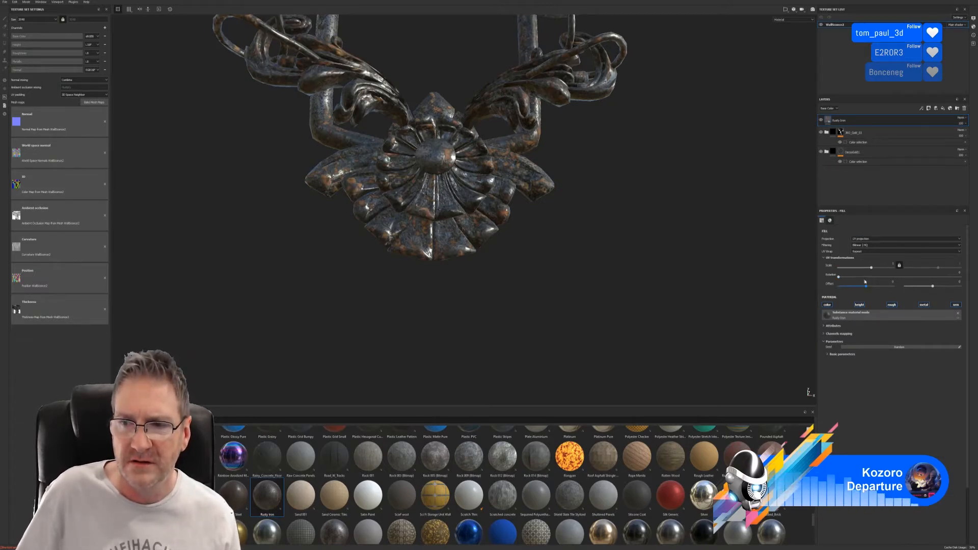
pyautogui.moveTo(872, 269); pyautogui.dragTo(881, 269)
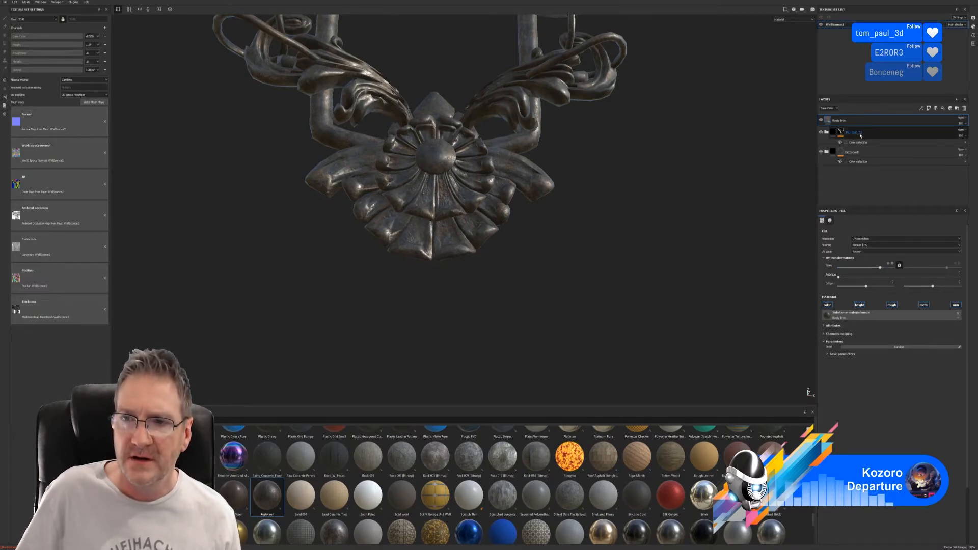
# Group the Rusty Iron layer and the gold folder beneath it into a new folder named DecoGold2
pyautogui.click(891, 131)
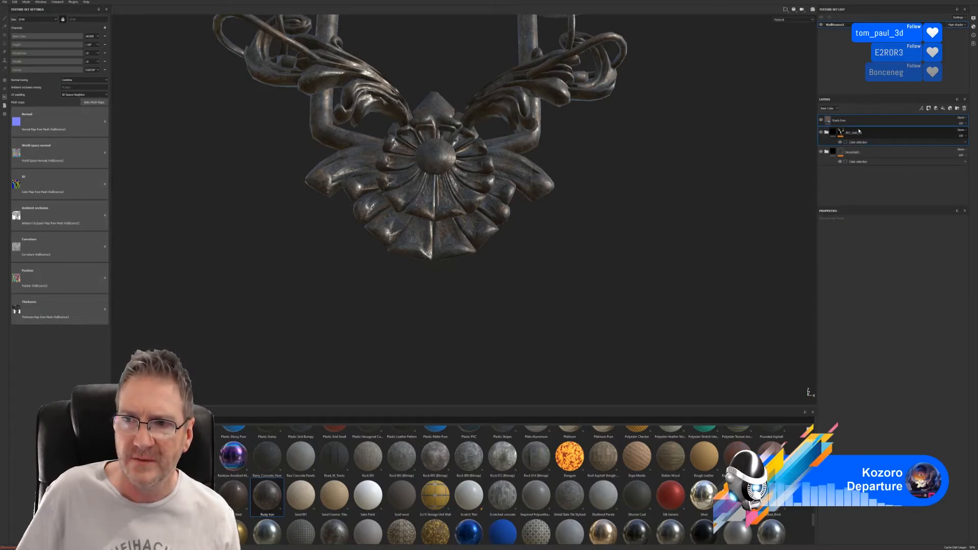
pyautogui.hotkey('ctrl', 'g')
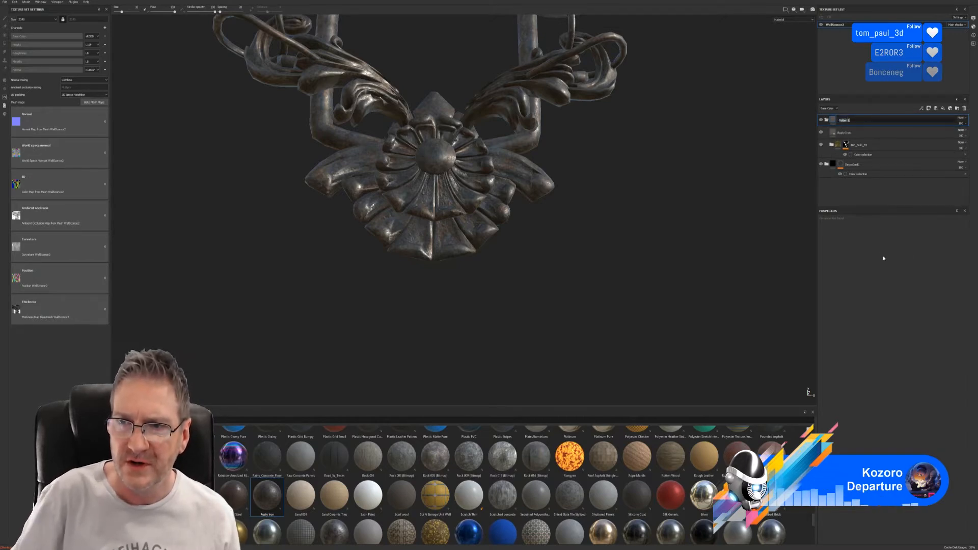
pyautogui.write('D')
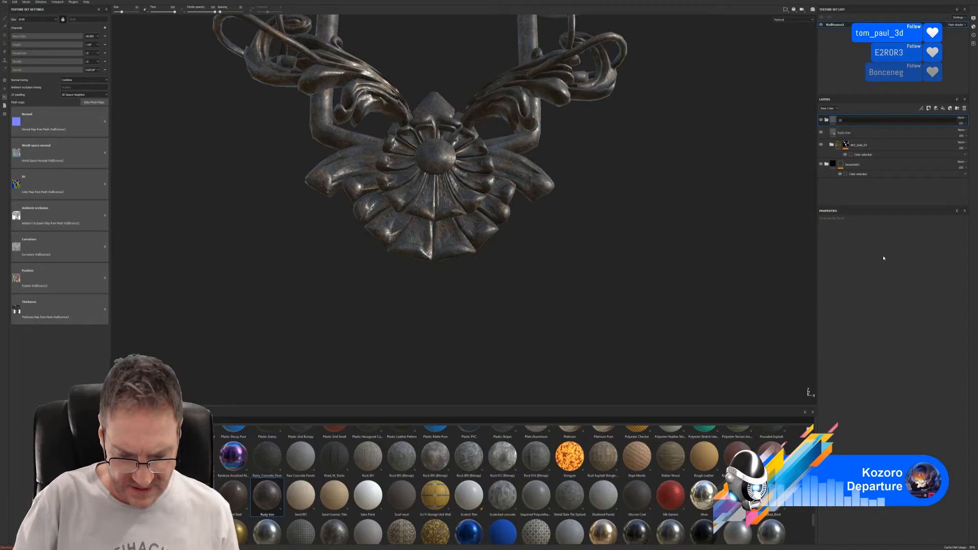
pyautogui.write('ecoGold2')
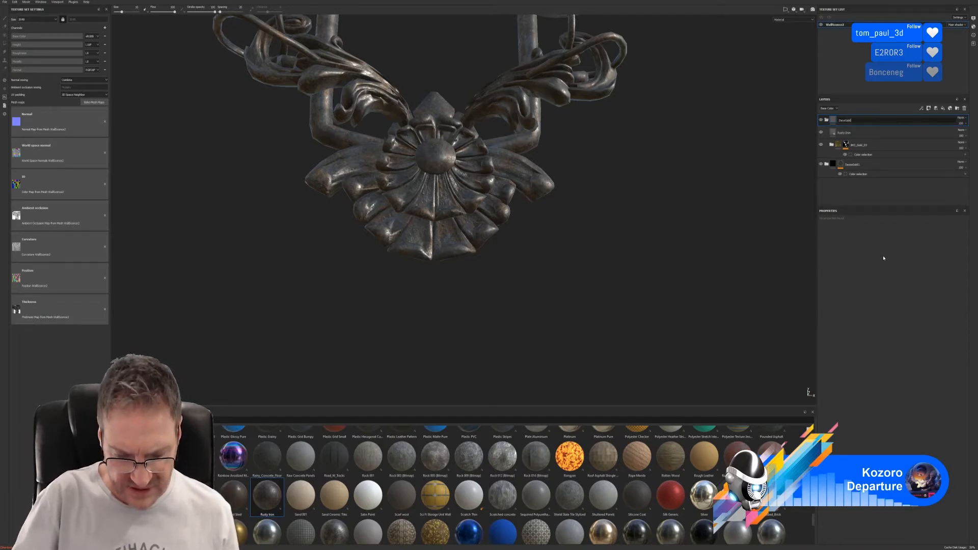
pyautogui.press('Return')
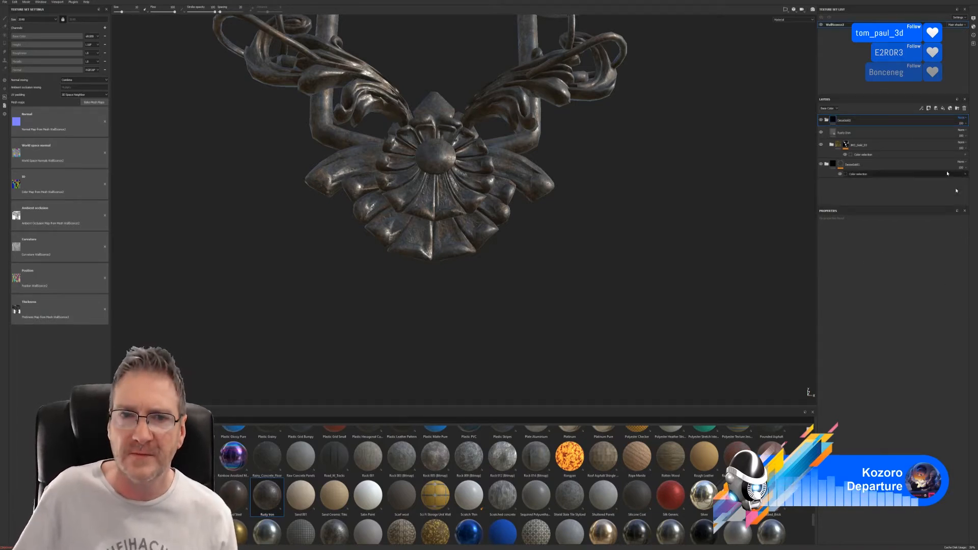
# Mask the DecoGold2 folder by color selection to the purple ID color of the outer shell ornaments
pyautogui.rightClick(900, 120)
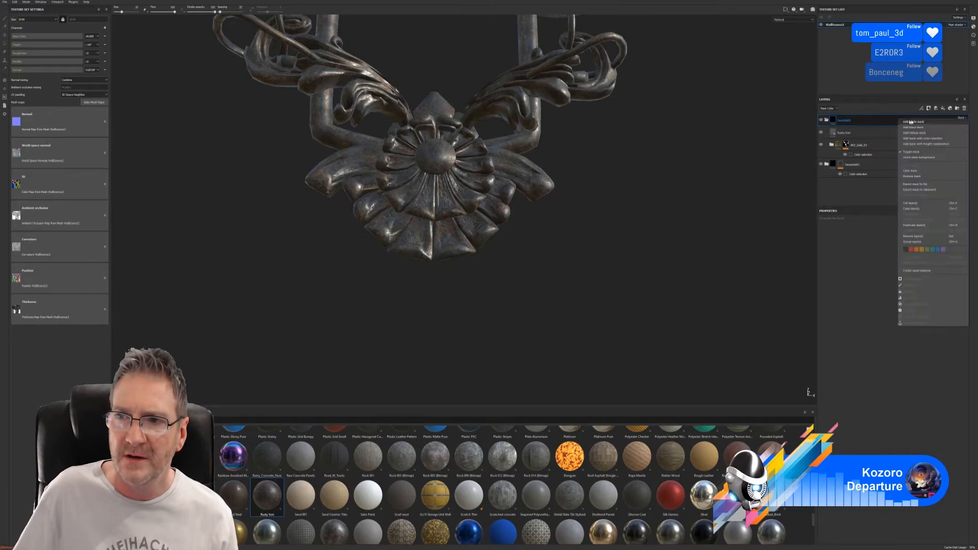
pyautogui.click(933, 138)
pyautogui.click(958, 272)
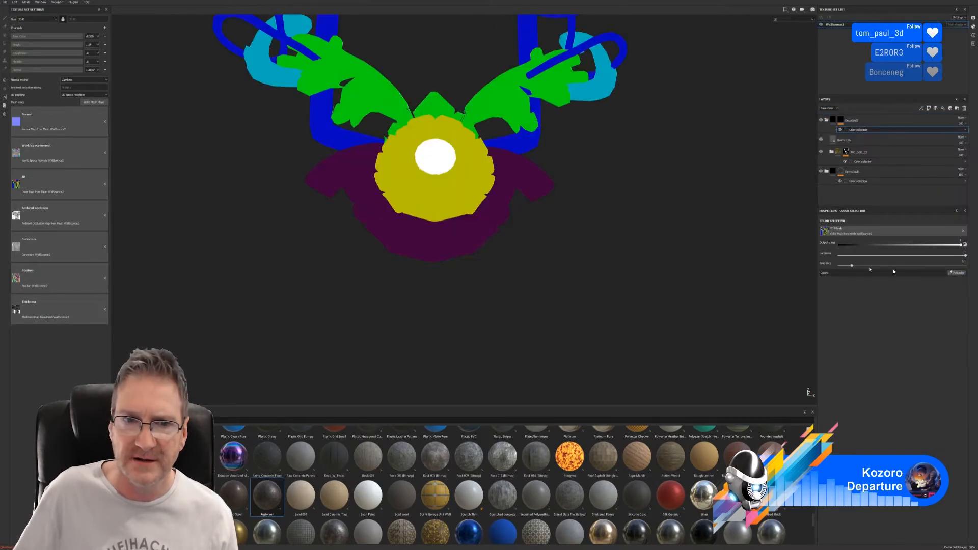
pyautogui.click(465, 236)
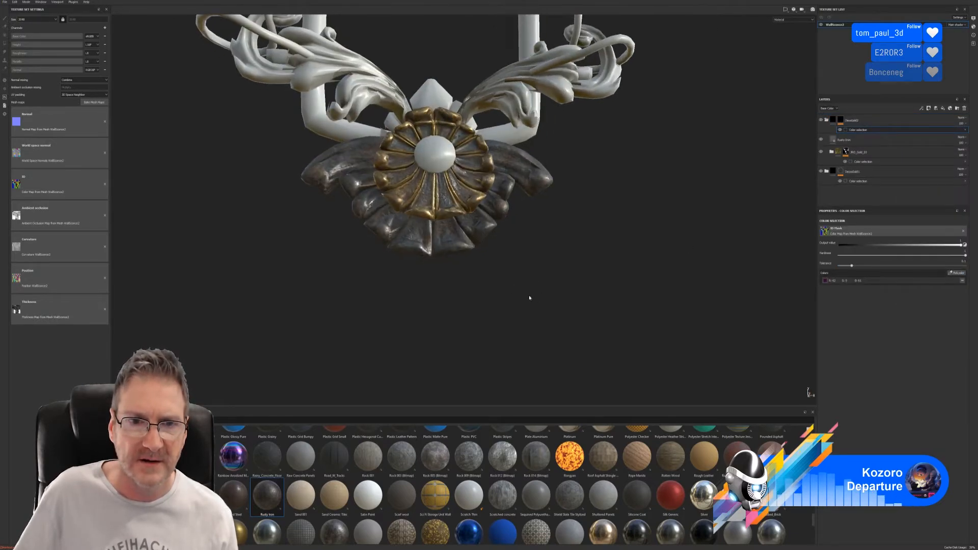
pyautogui.keyDown('alt'); pyautogui.moveTo(550, 288); pyautogui.dragTo(554, 287, button='middle'); pyautogui.keyUp('alt')
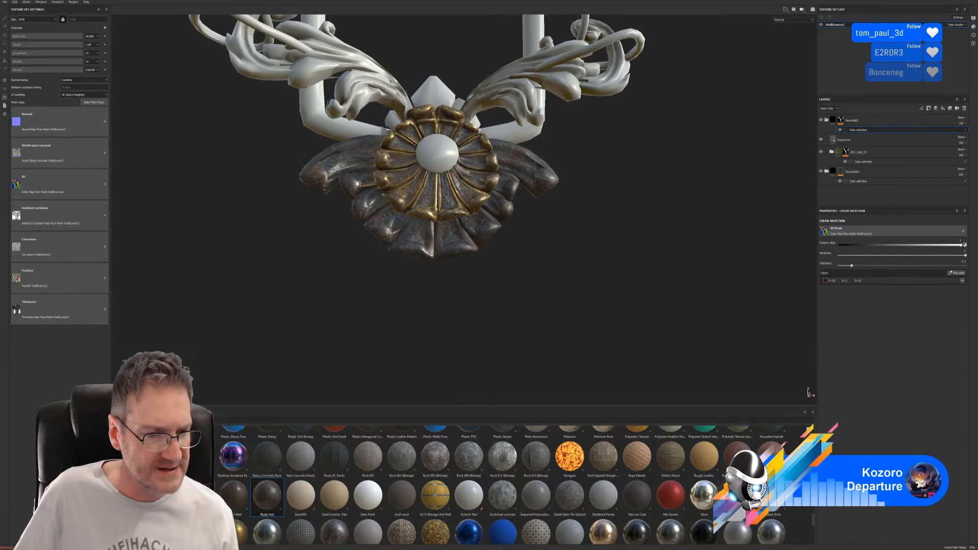
# Apply the Surface Worn smart mask to the Rusty Iron layer on the shell ornaments
pyautogui.click(128, 515)
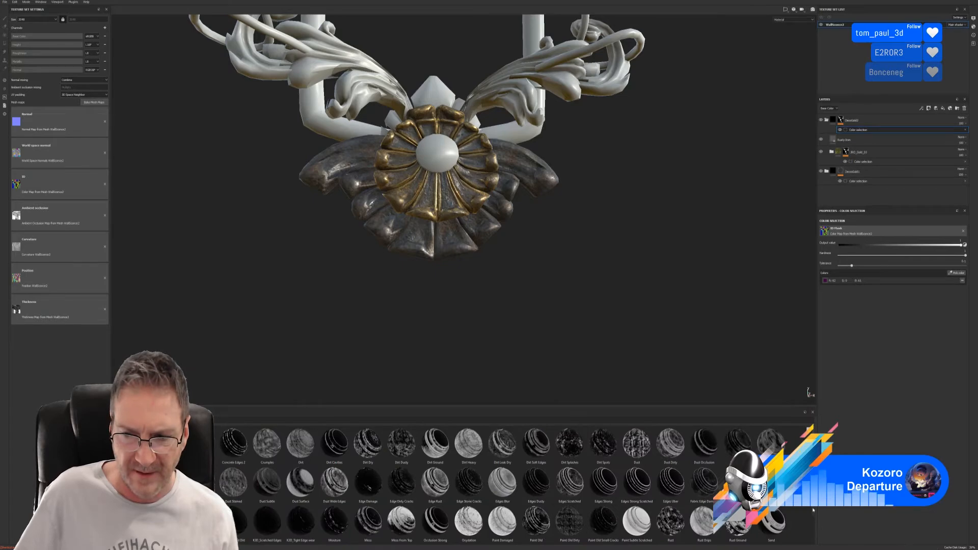
pyautogui.moveTo(813, 510); pyautogui.dragTo(812, 548)
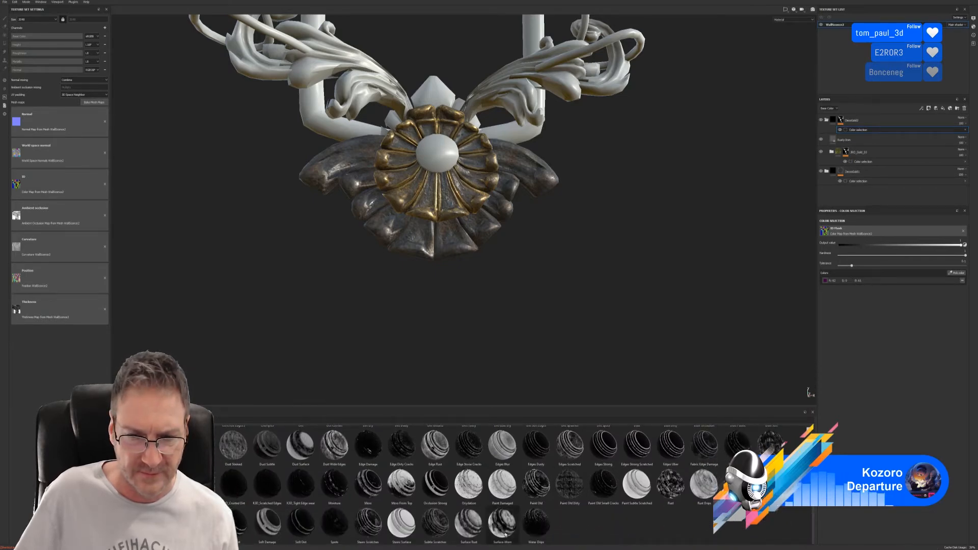
pyautogui.moveTo(482, 537)
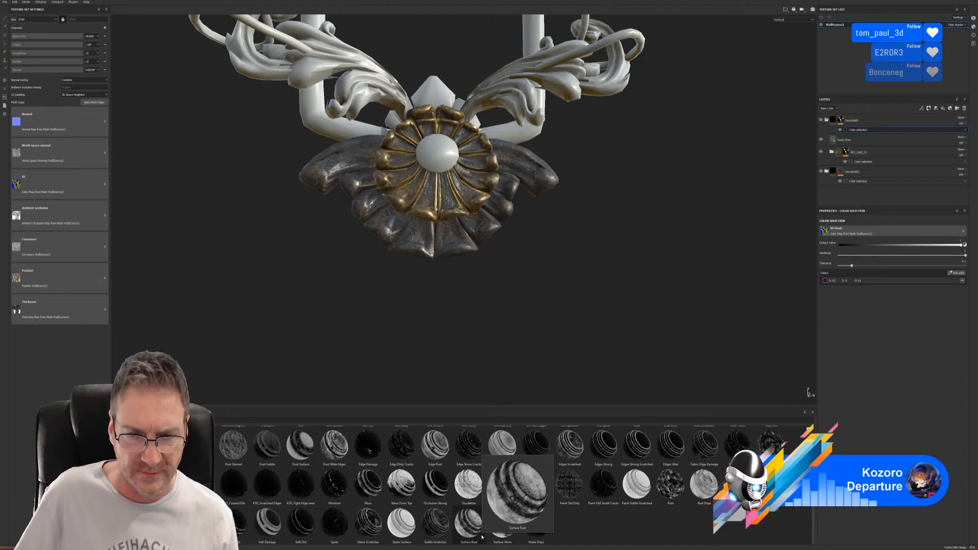
pyautogui.moveTo(502, 528)
pyautogui.mouseDown()
pyautogui.moveTo(843, 155)
pyautogui.moveTo(863, 149)
pyautogui.moveTo(853, 146)
pyautogui.mouseUp()
pyautogui.keyDown('alt'); pyautogui.moveTo(448, 247); pyautogui.dragTo(633, 260, button='right'); pyautogui.keyUp('alt')
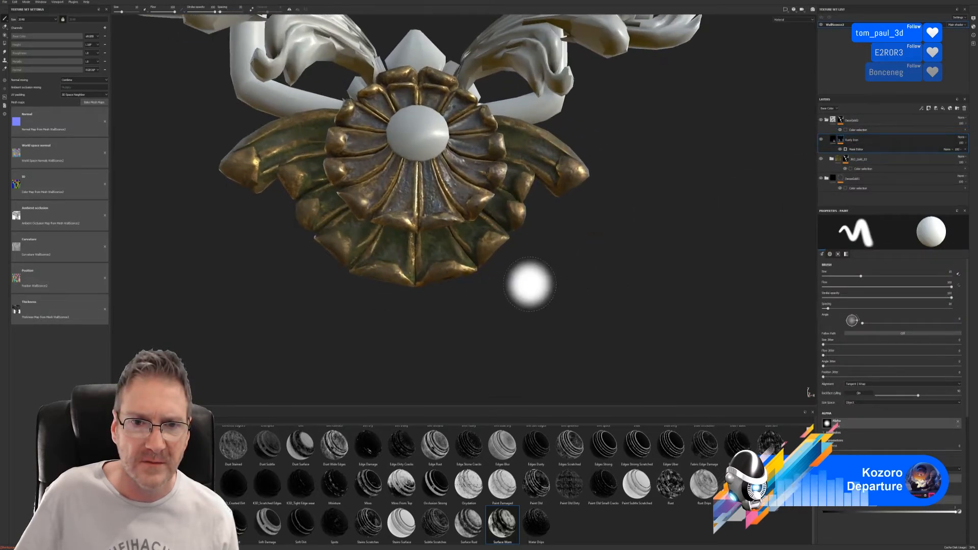
pyautogui.keyDown('alt'); pyautogui.moveTo(512, 296); pyautogui.dragTo(585, 225, button='middle'); pyautogui.keyUp('alt')
pyautogui.keyDown('alt'); pyautogui.moveTo(586, 225); pyautogui.dragTo(542, 290); pyautogui.keyUp('alt')
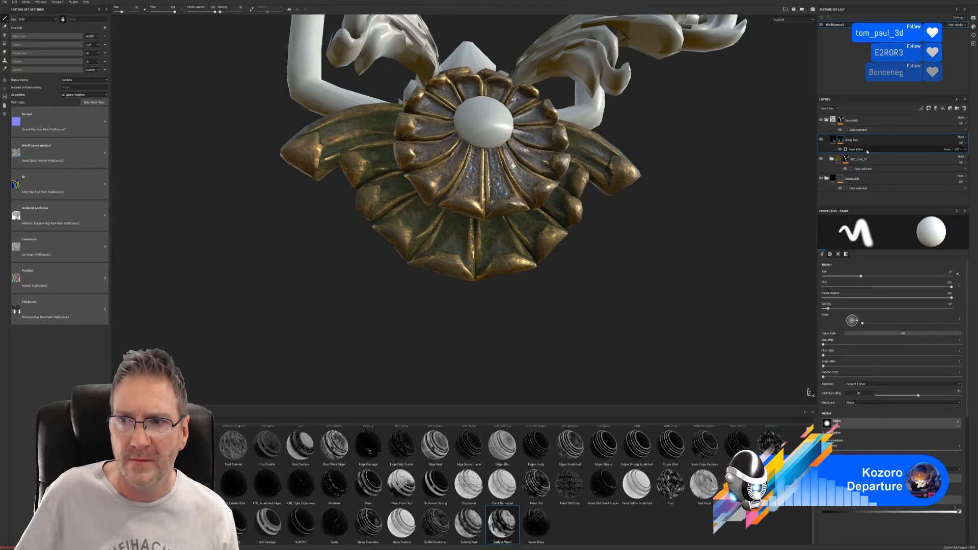
# Compare the Rusty Iron mask with and without Global Invert, leave the inversion off and set Global Balance to about 0.77
pyautogui.click(866, 149)
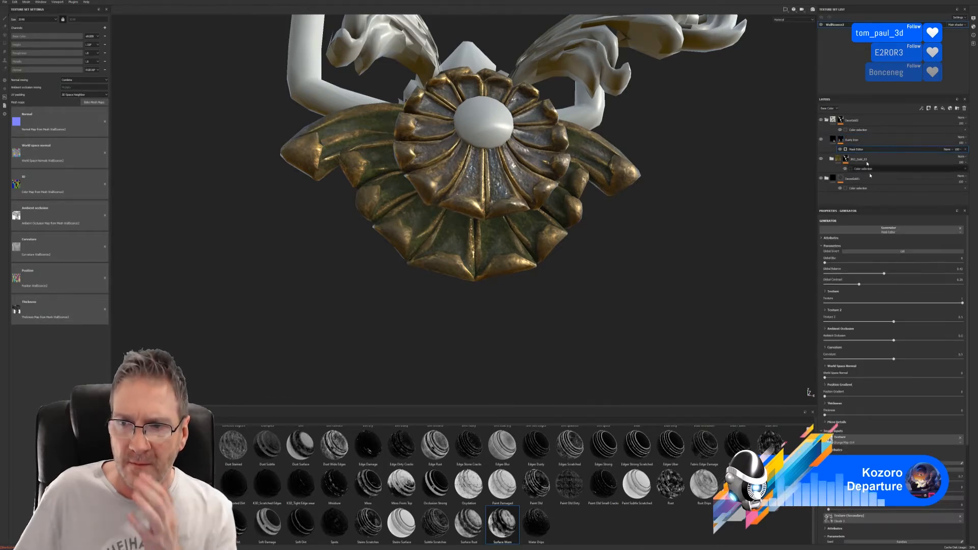
pyautogui.click(902, 252)
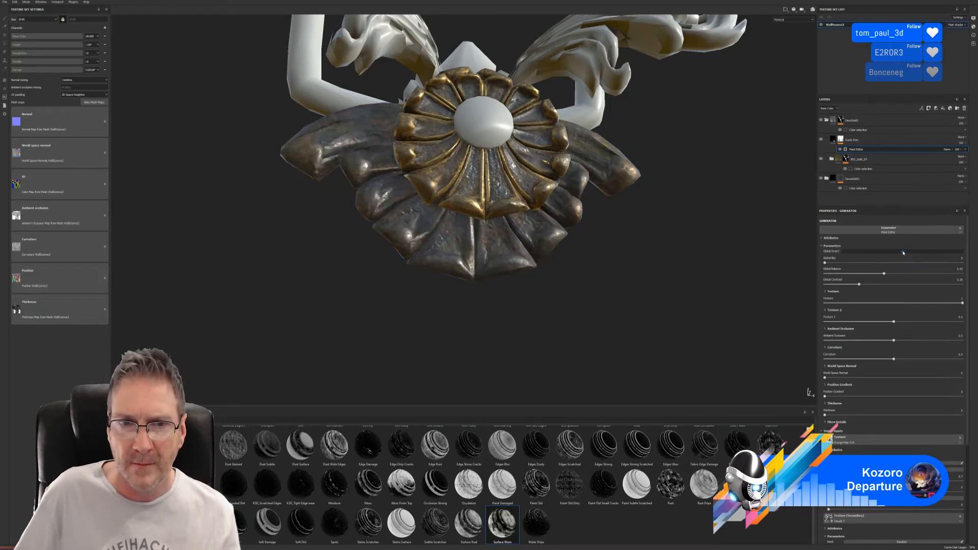
pyautogui.click(904, 253)
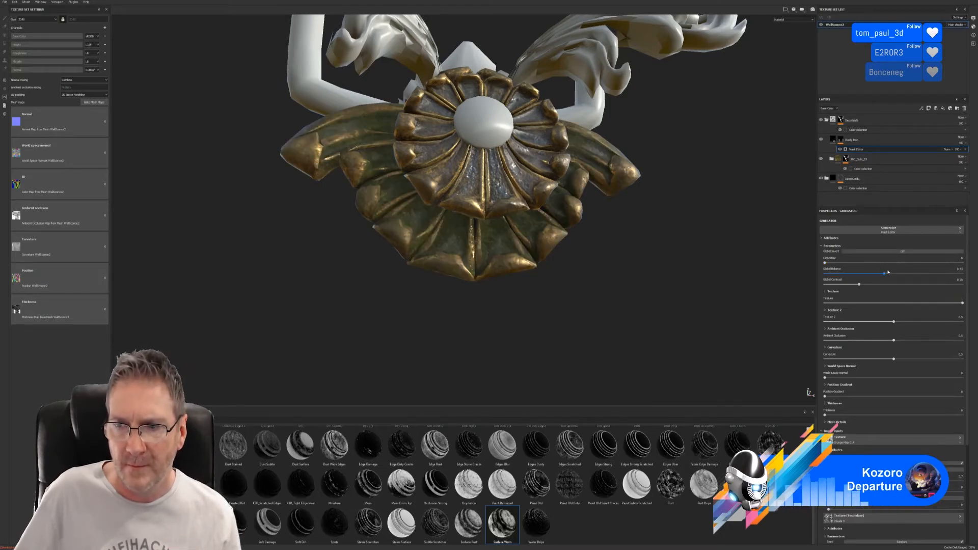
pyautogui.click(918, 277)
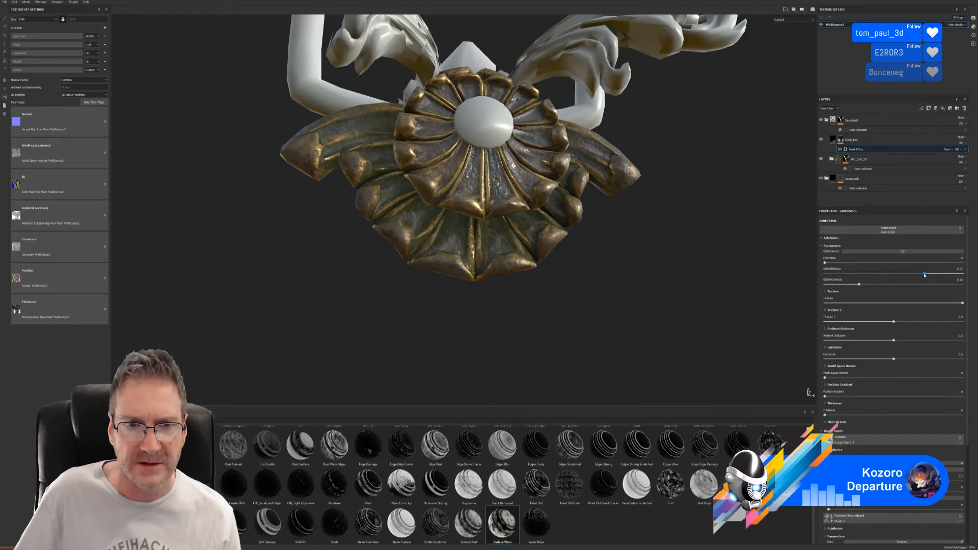
pyautogui.click(905, 251)
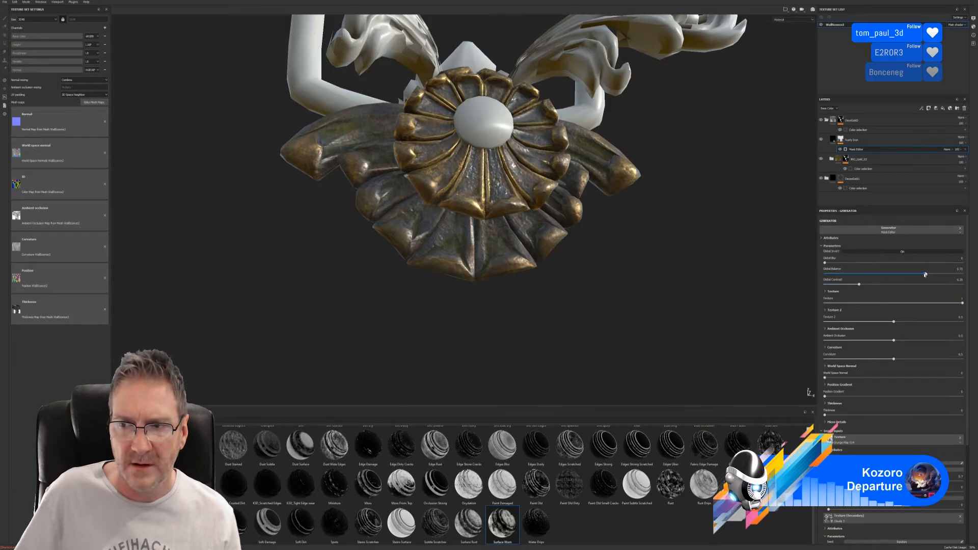
pyautogui.moveTo(931, 274)
pyautogui.mouseDown()
pyautogui.moveTo(952, 273)
pyautogui.moveTo(941, 274)
pyautogui.mouseUp()
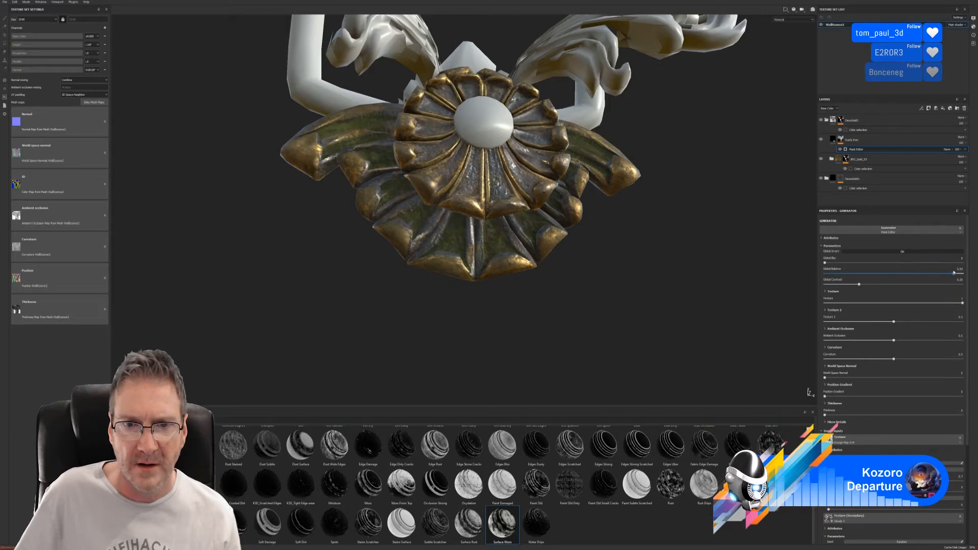
pyautogui.moveTo(966, 269); pyautogui.dragTo(935, 271)
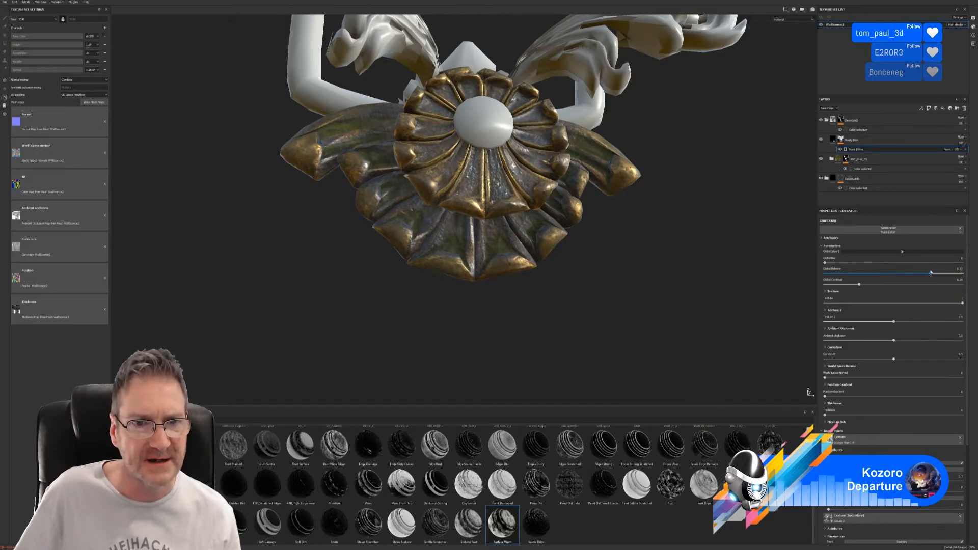
pyautogui.click(907, 254)
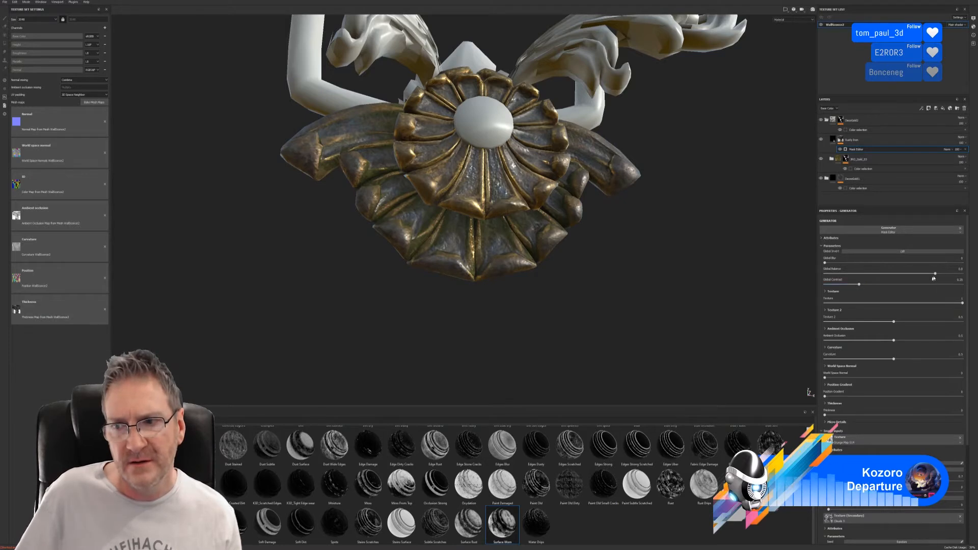
pyautogui.moveTo(936, 273)
pyautogui.mouseDown()
pyautogui.moveTo(908, 277)
pyautogui.moveTo(941, 275)
pyautogui.moveTo(930, 277)
pyautogui.mouseUp()
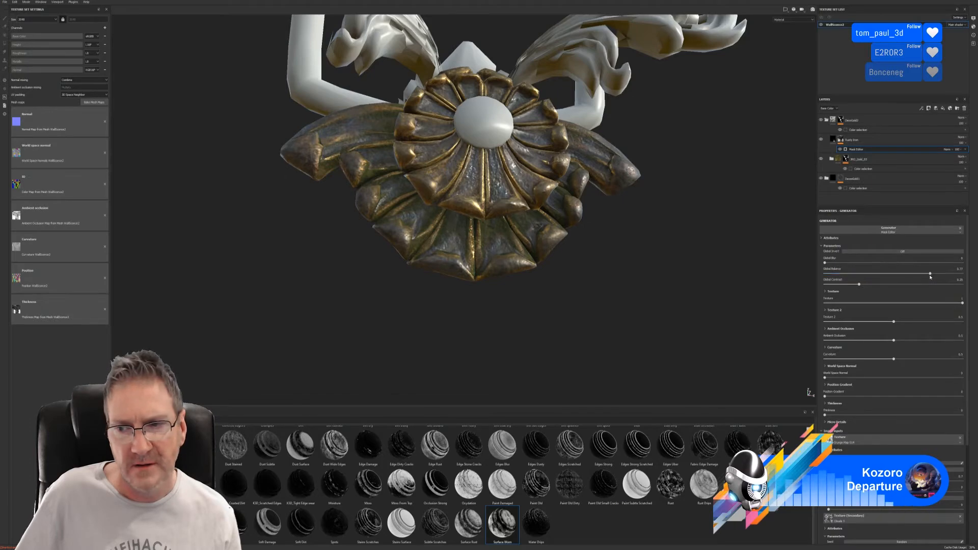
# Refine the mask with Global Contrast 0.21, Texture 0.9, Texture 2 0.77, Ambient Occlusion 0.39, Curvature 0.57, World Space Normal 0.16 and a slight Position Gradient
pyautogui.moveTo(861, 286)
pyautogui.mouseDown()
pyautogui.moveTo(941, 282)
pyautogui.moveTo(852, 291)
pyautogui.mouseUp()
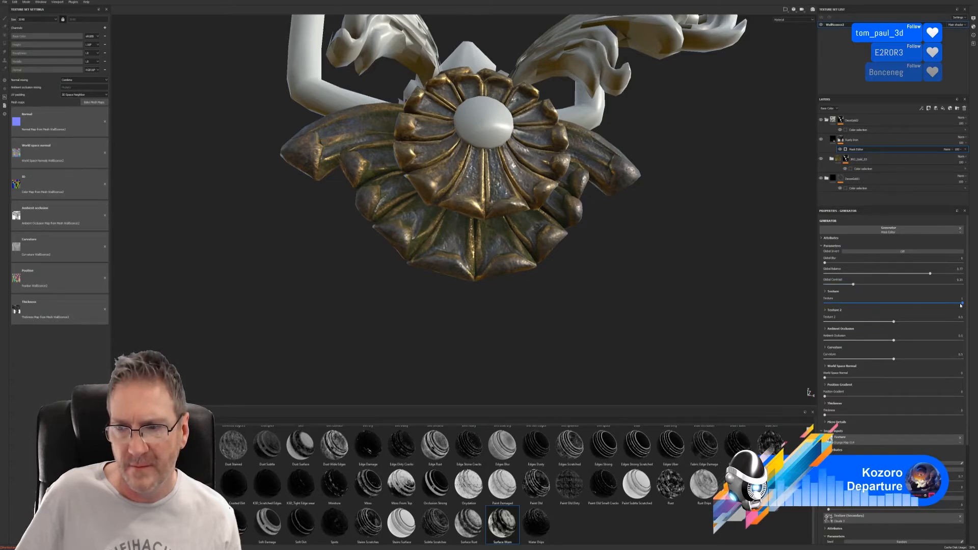
pyautogui.moveTo(963, 306)
pyautogui.mouseDown()
pyautogui.moveTo(864, 304)
pyautogui.moveTo(950, 297)
pyautogui.mouseUp()
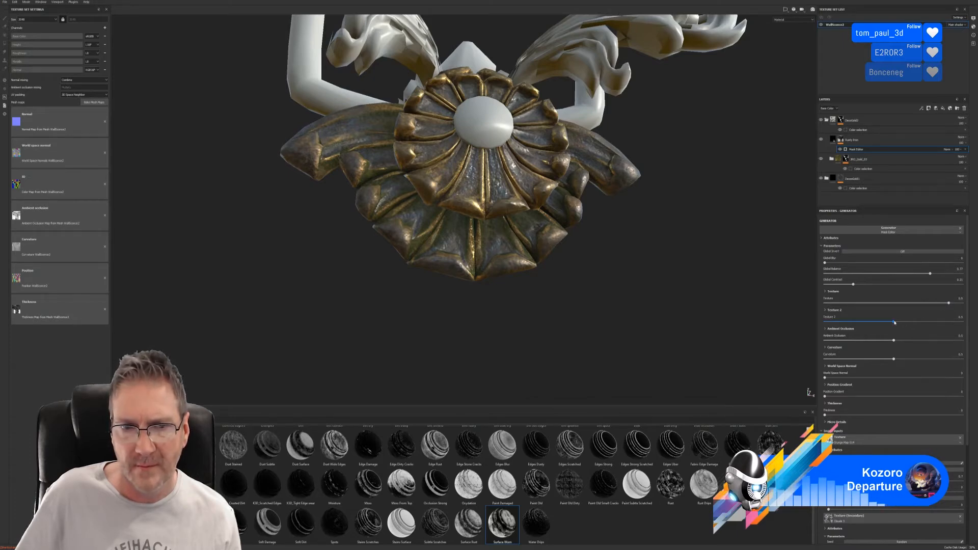
pyautogui.moveTo(894, 322); pyautogui.dragTo(903, 354)
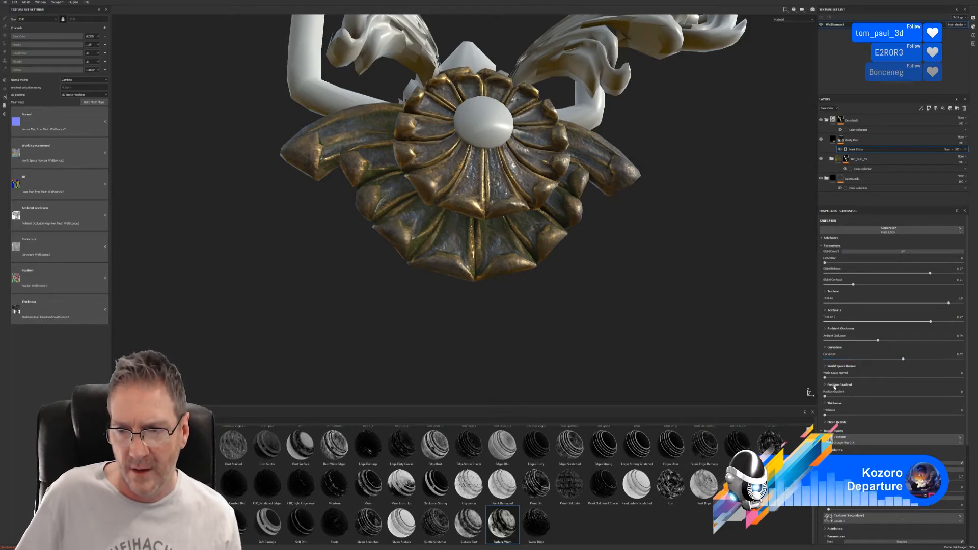
pyautogui.moveTo(824, 377)
pyautogui.mouseDown()
pyautogui.moveTo(898, 375)
pyautogui.moveTo(846, 376)
pyautogui.moveTo(828, 396)
pyautogui.moveTo(887, 396)
pyautogui.moveTo(828, 400)
pyautogui.mouseUp()
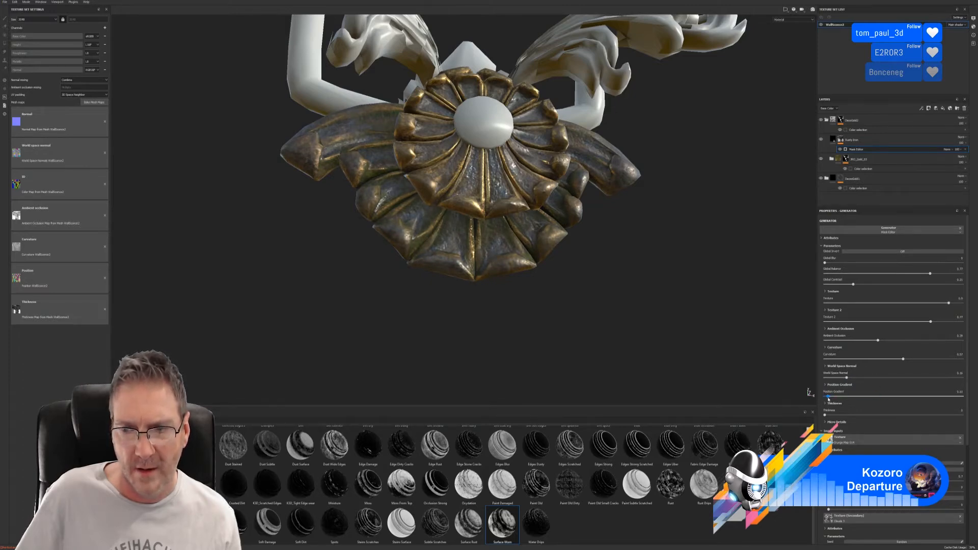
# Examine the worn iron and gold finish on the upper and lower shell ornaments in the context of the whole lamp
pyautogui.keyDown('alt'); pyautogui.moveTo(482, 350); pyautogui.dragTo(383, 255, button='right'); pyautogui.keyUp('alt')
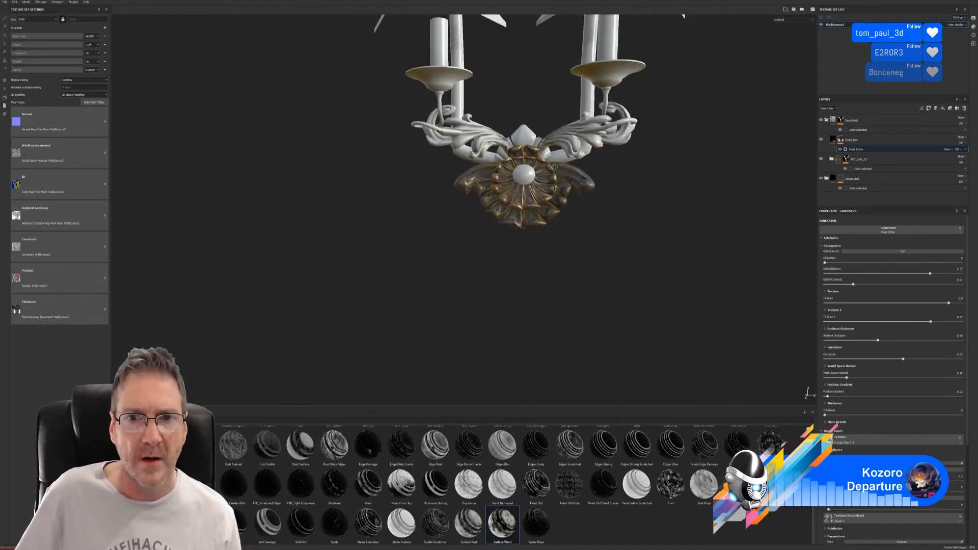
pyautogui.keyDown('alt'); pyautogui.moveTo(543, 61); pyautogui.dragTo(550, 260, button='middle'); pyautogui.keyUp('alt')
pyautogui.keyDown('alt'); pyautogui.moveTo(474, 176); pyautogui.dragTo(509, 190, button='right'); pyautogui.keyUp('alt')
pyautogui.keyDown('alt'); pyautogui.moveTo(510, 190); pyautogui.dragTo(297, 238); pyautogui.keyUp('alt')
pyautogui.keyDown('alt'); pyautogui.moveTo(272, 239); pyautogui.dragTo(274, 216, button='right'); pyautogui.keyUp('alt')
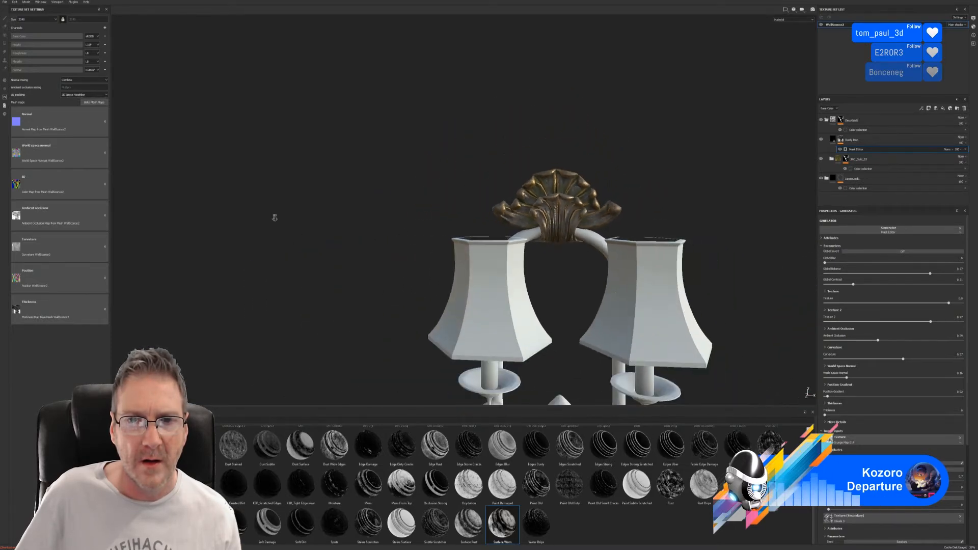
pyautogui.keyDown('alt'); pyautogui.moveTo(597, 243); pyautogui.dragTo(568, 152, button='middle'); pyautogui.keyUp('alt')
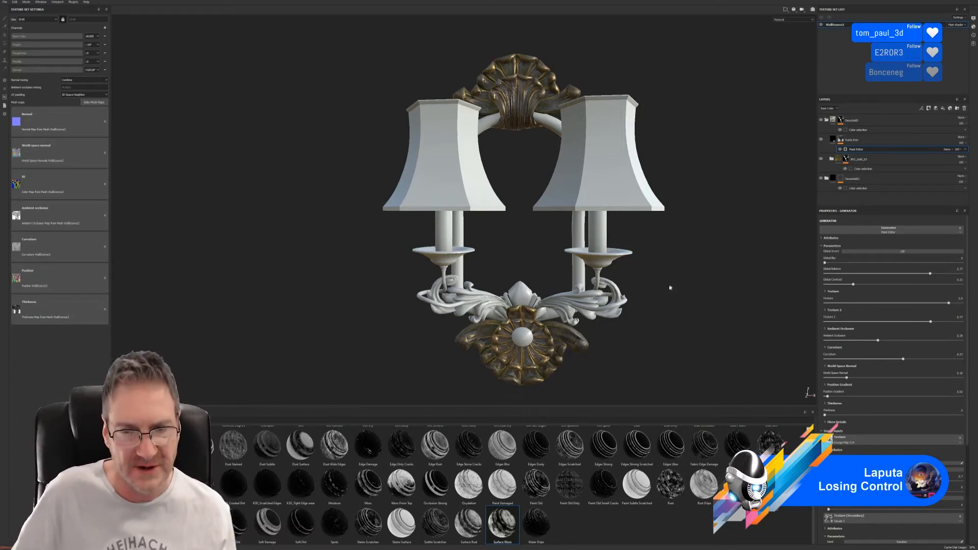
pyautogui.keyDown('alt'); pyautogui.moveTo(676, 252); pyautogui.dragTo(631, 270); pyautogui.keyUp('alt')
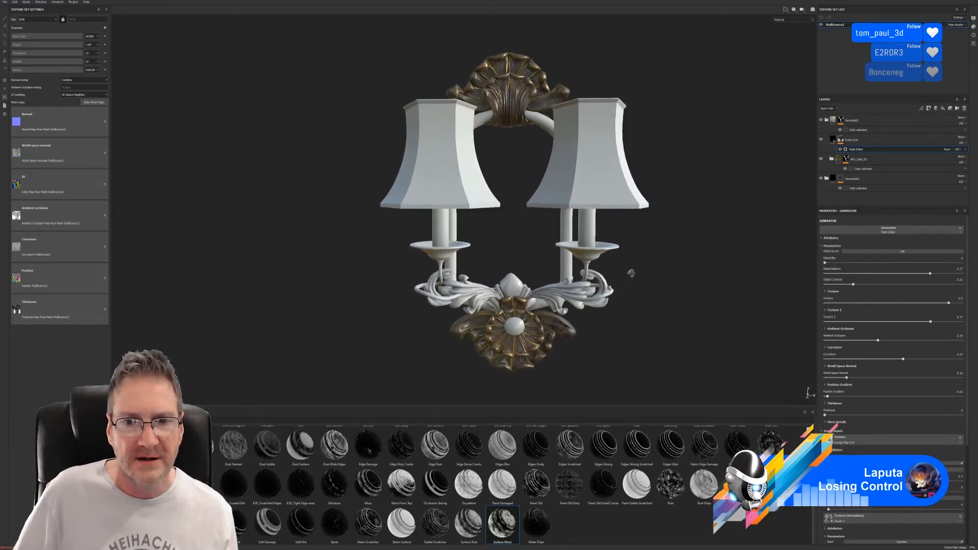
# Collapse the DecoGold2 folder and apply the JRO_Gold_02 smart material over the whole lamp
pyautogui.click(826, 120)
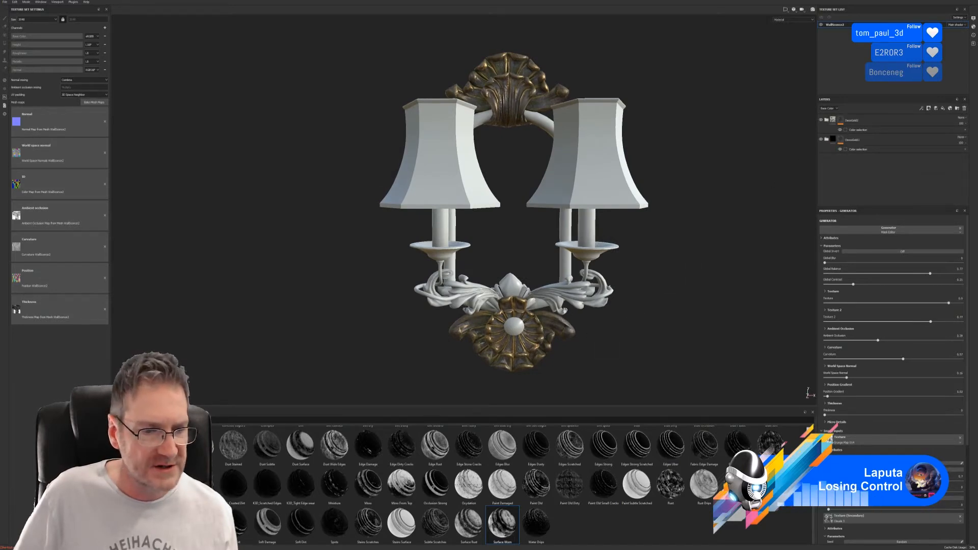
pyautogui.click(126, 515)
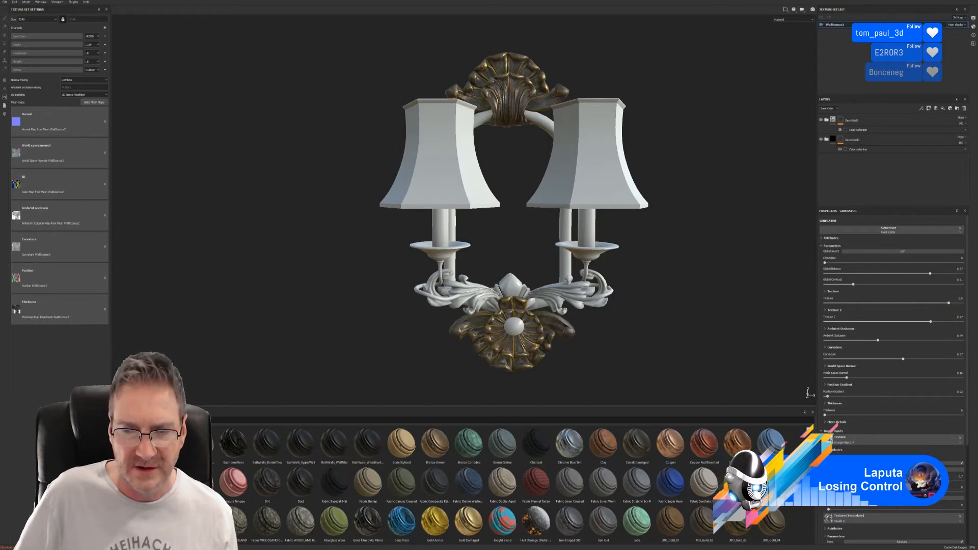
pyautogui.scroll(-2, 503, 485)
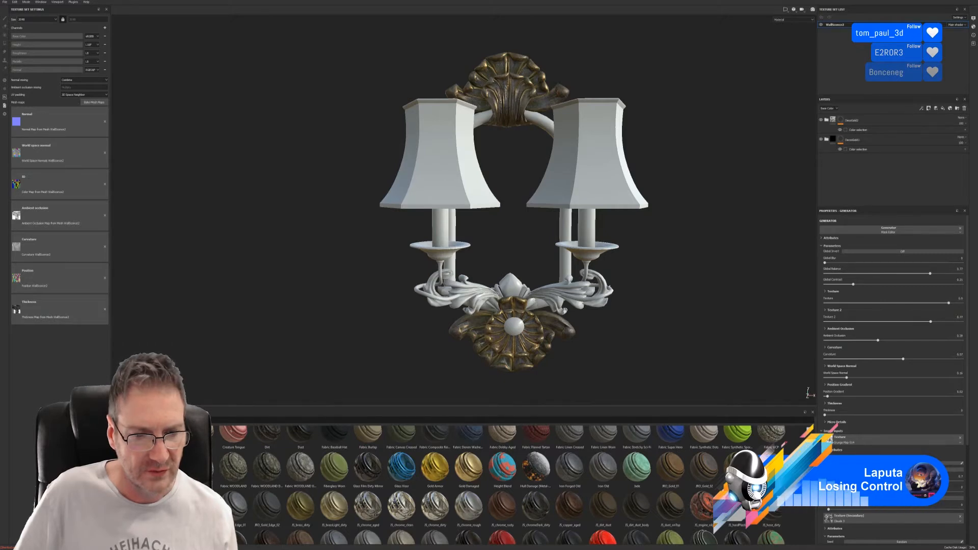
pyautogui.scroll(1, 503, 484)
pyautogui.scroll(1, 503, 485)
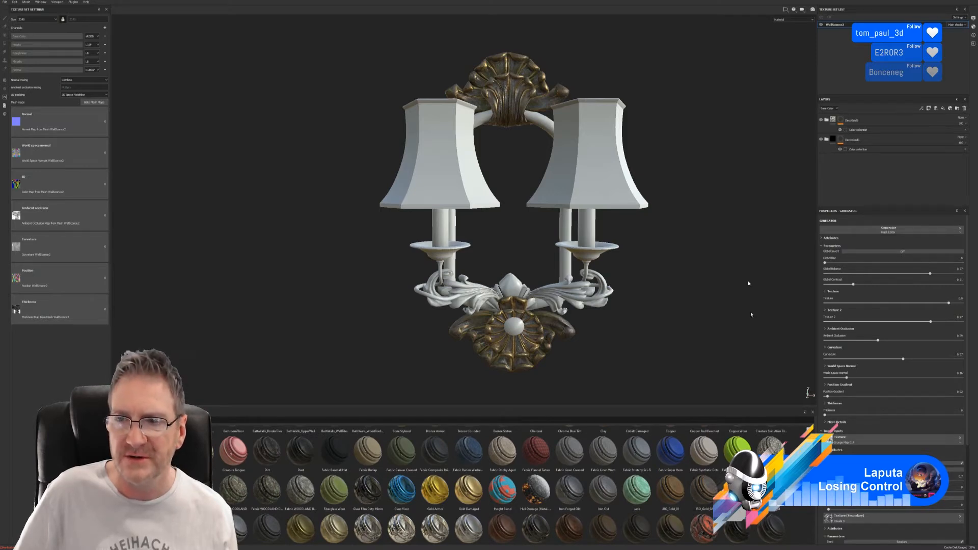
pyautogui.click(826, 140)
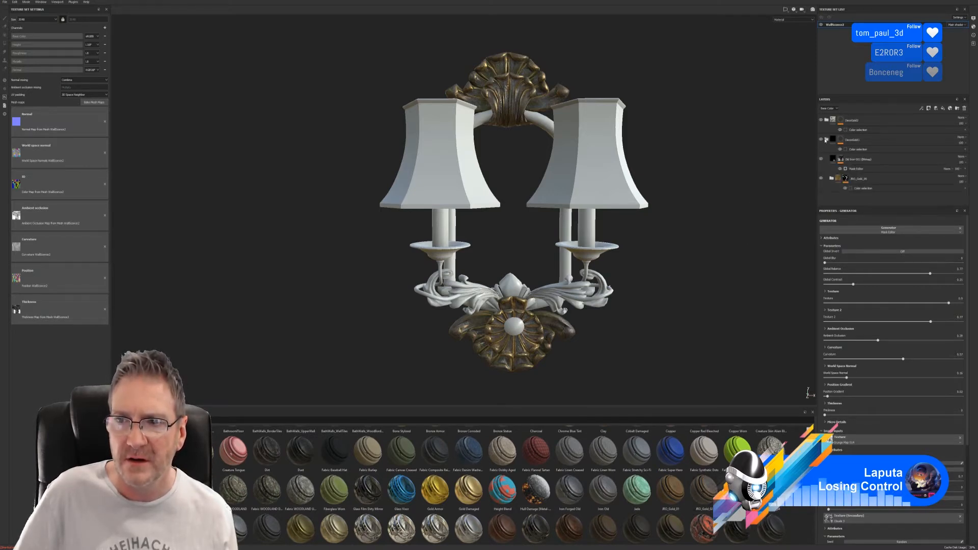
pyautogui.click(825, 141)
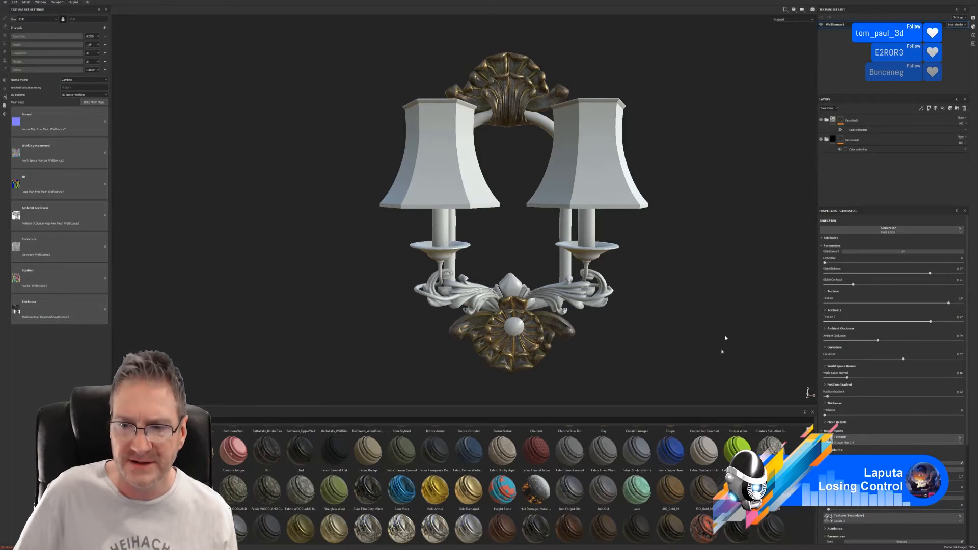
pyautogui.moveTo(704, 489); pyautogui.dragTo(586, 296)
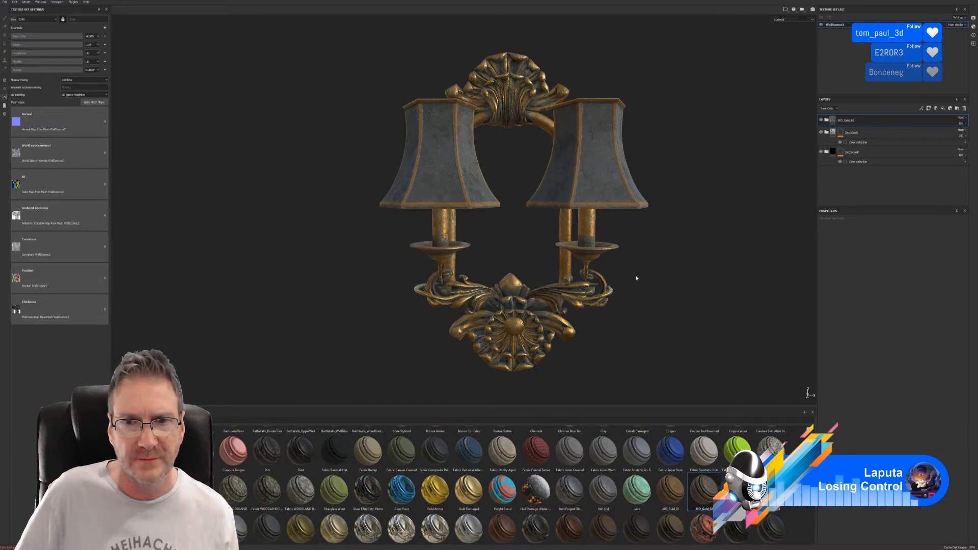
# Add a color selection mask to the JRO_Gold_02 folder and pick the green ID color of the leaf ornaments
pyautogui.keyDown('alt'); pyautogui.moveTo(636, 278); pyautogui.dragTo(617, 270); pyautogui.keyUp('alt')
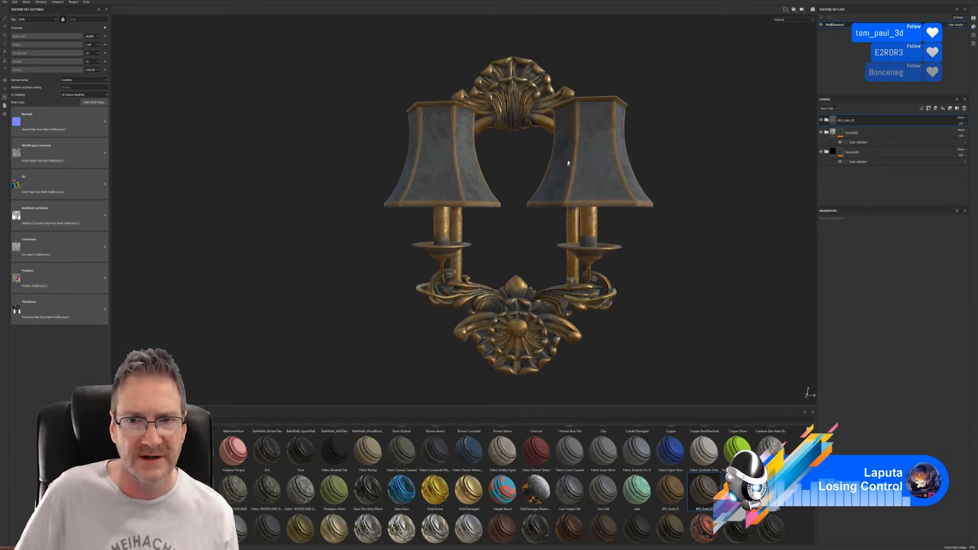
pyautogui.keyDown('alt'); pyautogui.moveTo(564, 170); pyautogui.dragTo(596, 137); pyautogui.keyUp('alt')
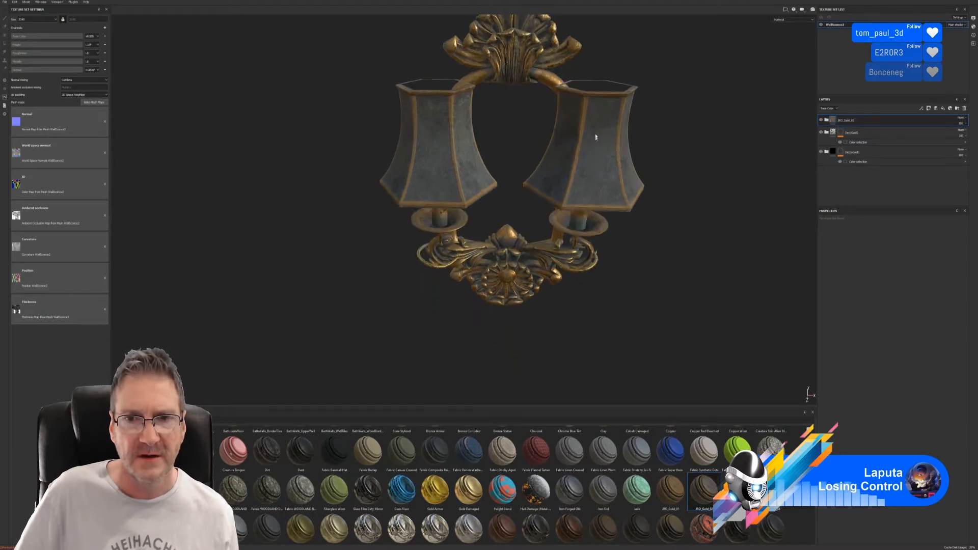
pyautogui.keyDown('alt'); pyautogui.moveTo(608, 219); pyautogui.dragTo(639, 262); pyautogui.keyUp('alt')
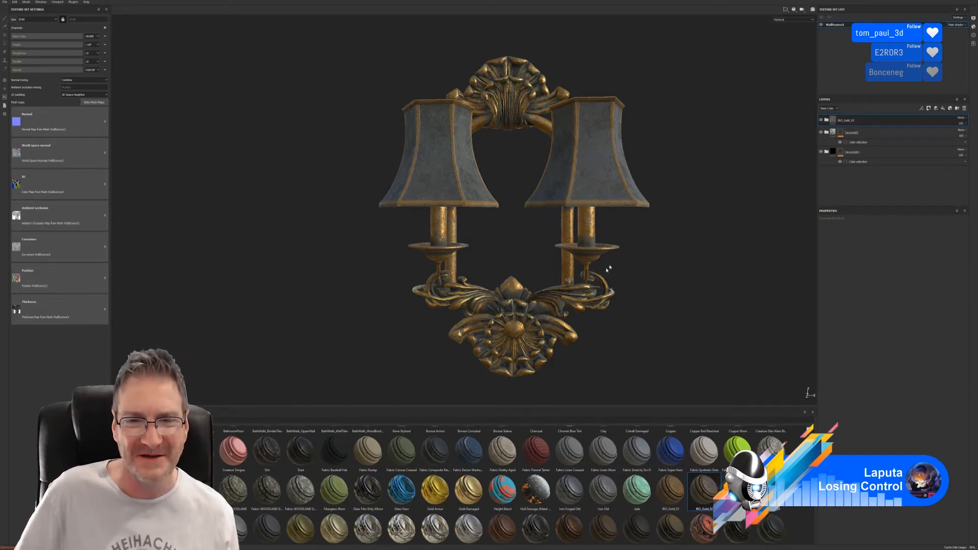
pyautogui.keyDown('alt'); pyautogui.moveTo(607, 263); pyautogui.dragTo(594, 258, button='middle'); pyautogui.keyUp('alt')
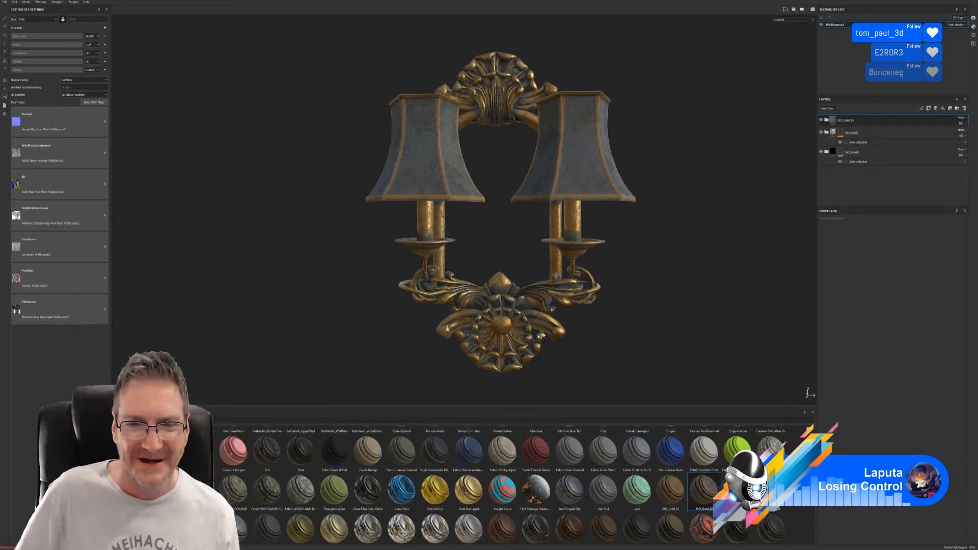
pyautogui.rightClick(873, 124)
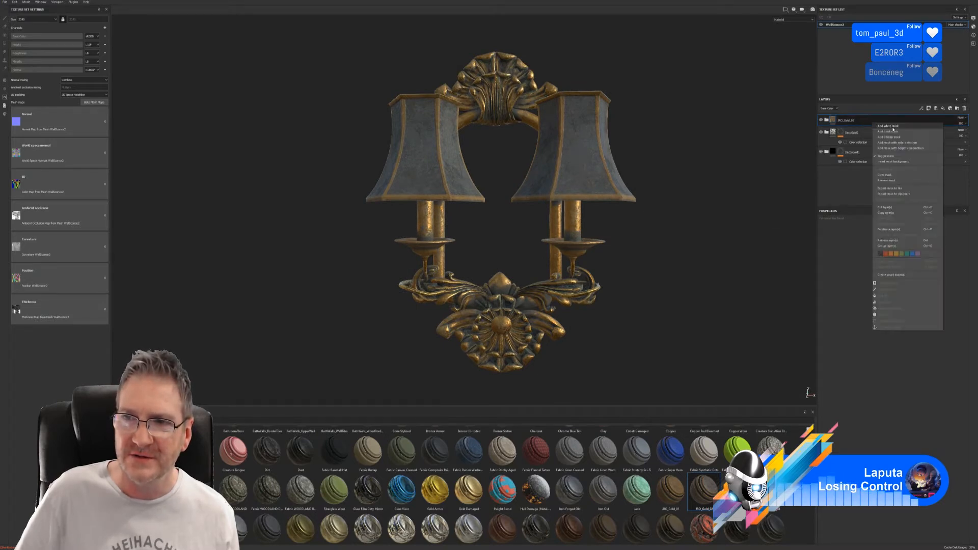
pyautogui.click(906, 143)
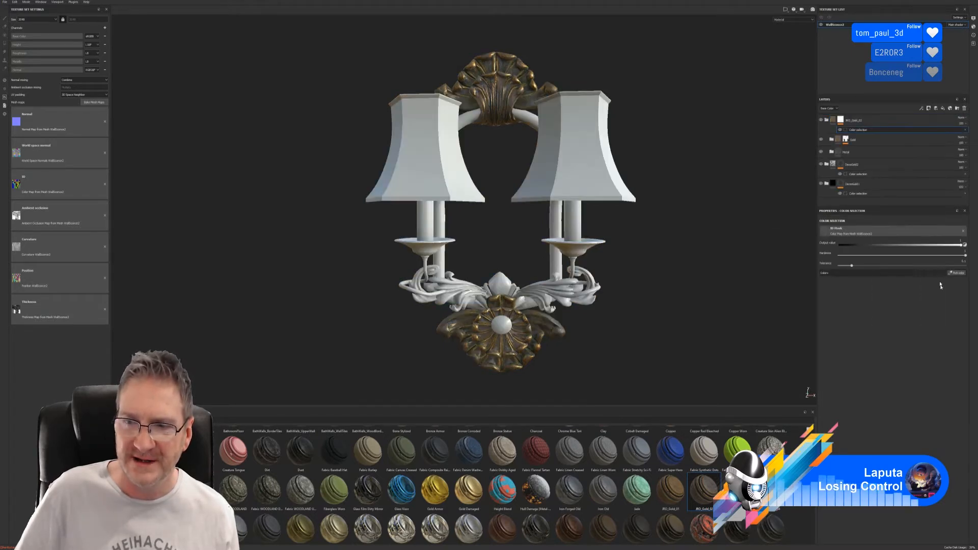
pyautogui.click(956, 273)
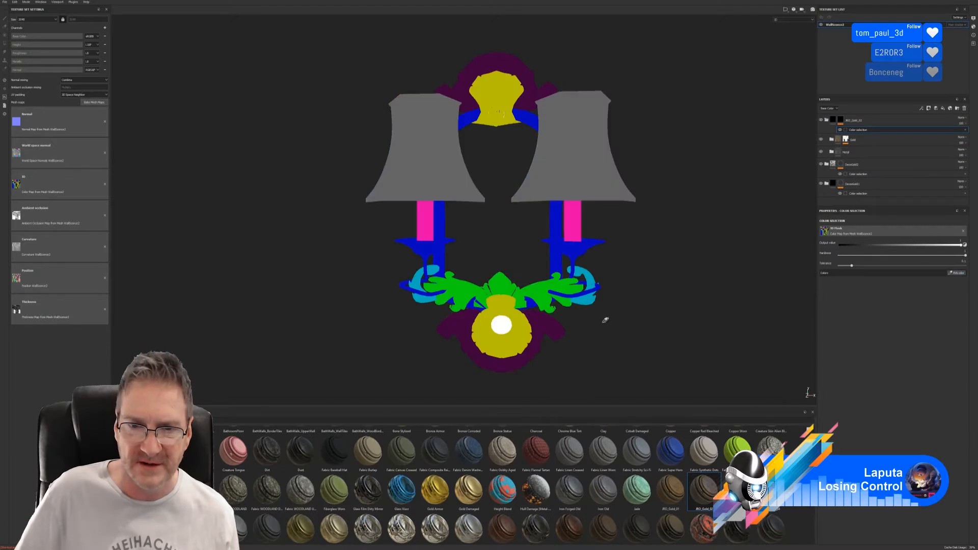
pyautogui.click(545, 295)
# Examine the gold finish on the leaf ornaments beside the lower shell from several angles and distances
pyautogui.keyDown('alt'); pyautogui.moveTo(617, 350); pyautogui.dragTo(628, 334); pyautogui.keyUp('alt')
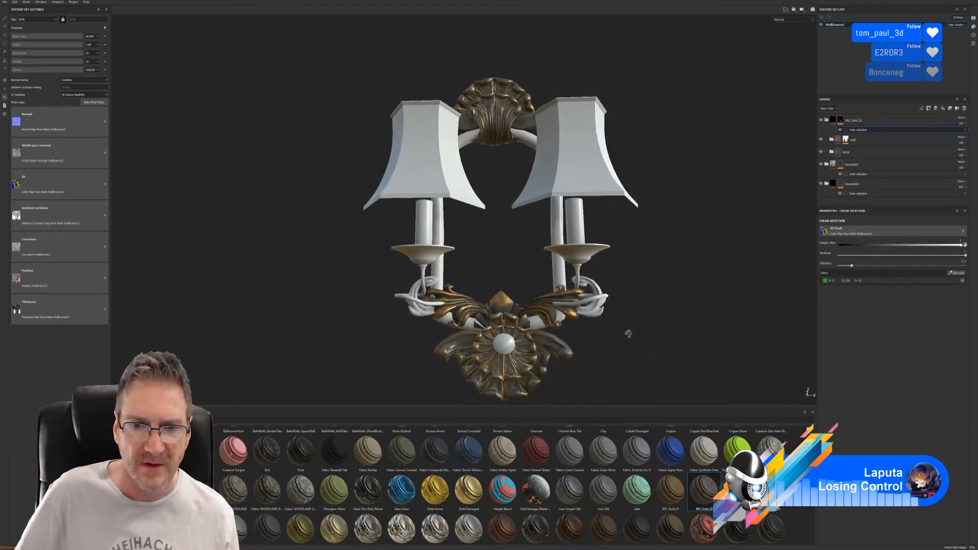
pyautogui.keyDown('alt'); pyautogui.moveTo(614, 328); pyautogui.dragTo(617, 307, button='middle'); pyautogui.keyUp('alt')
pyautogui.scroll(5, 540, 313)
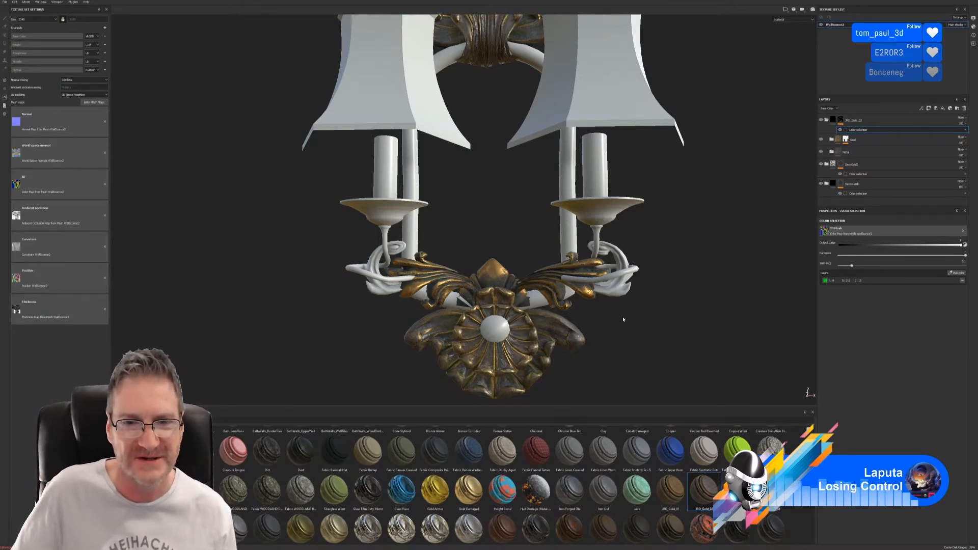
pyautogui.keyDown('alt'); pyautogui.moveTo(623, 319); pyautogui.dragTo(649, 282); pyautogui.keyUp('alt')
pyautogui.scroll(3, 613, 290)
pyautogui.keyDown('alt'); pyautogui.moveTo(530, 298); pyautogui.dragTo(498, 276); pyautogui.keyUp('alt')
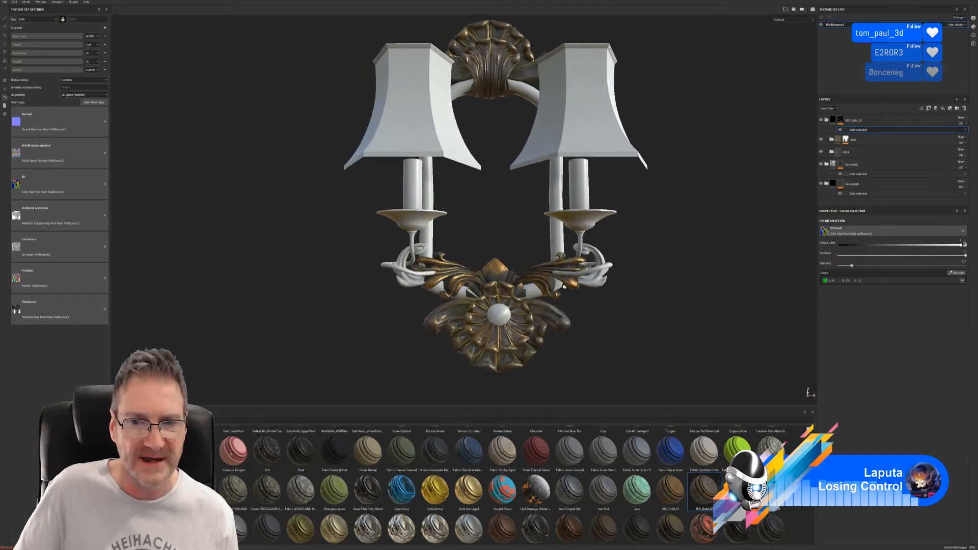
pyautogui.keyDown('alt'); pyautogui.moveTo(564, 328); pyautogui.dragTo(480, 337); pyautogui.keyUp('alt')
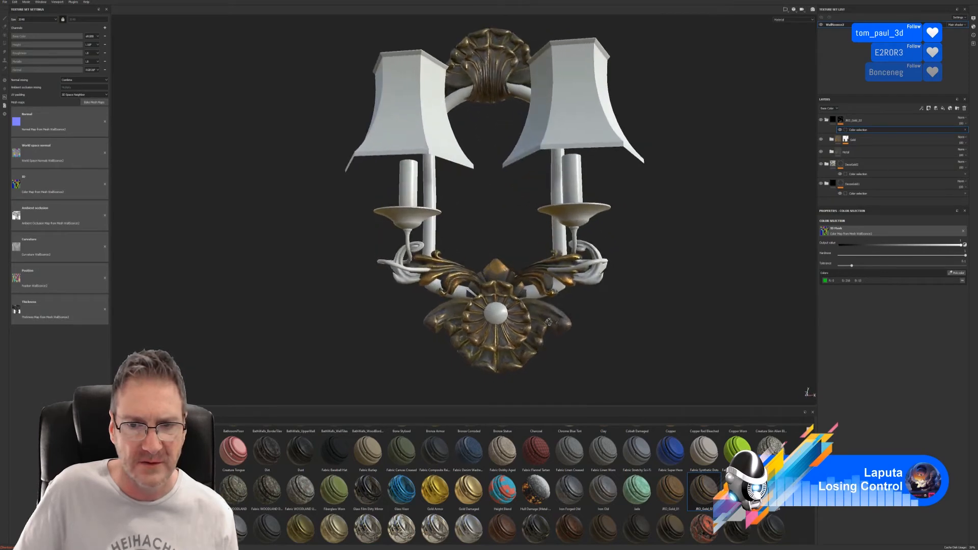
pyautogui.keyDown('alt'); pyautogui.moveTo(564, 324); pyautogui.dragTo(561, 325); pyautogui.keyUp('alt')
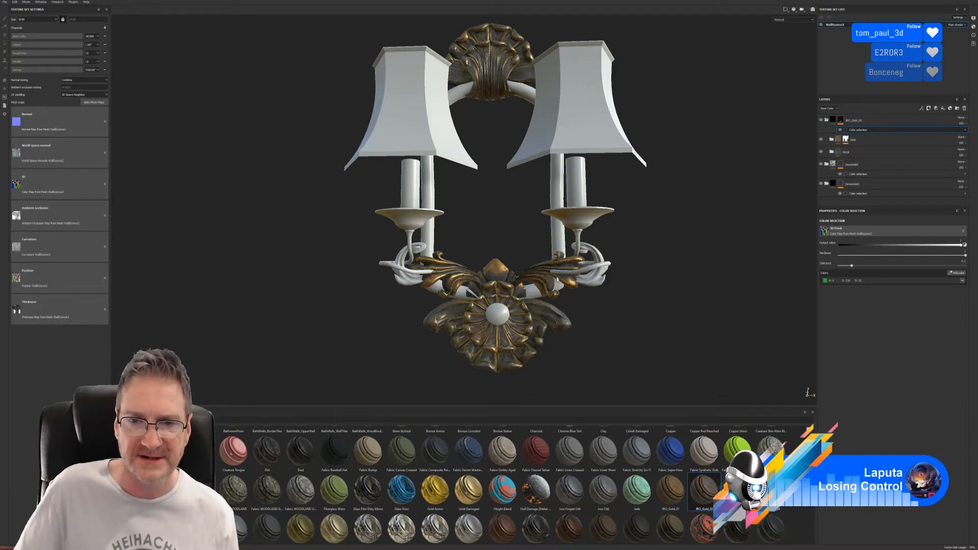
# Add the cyan ID color of the curled scrolls to the JRO_Gold_02 mask and collapse the folder
pyautogui.click(961, 275)
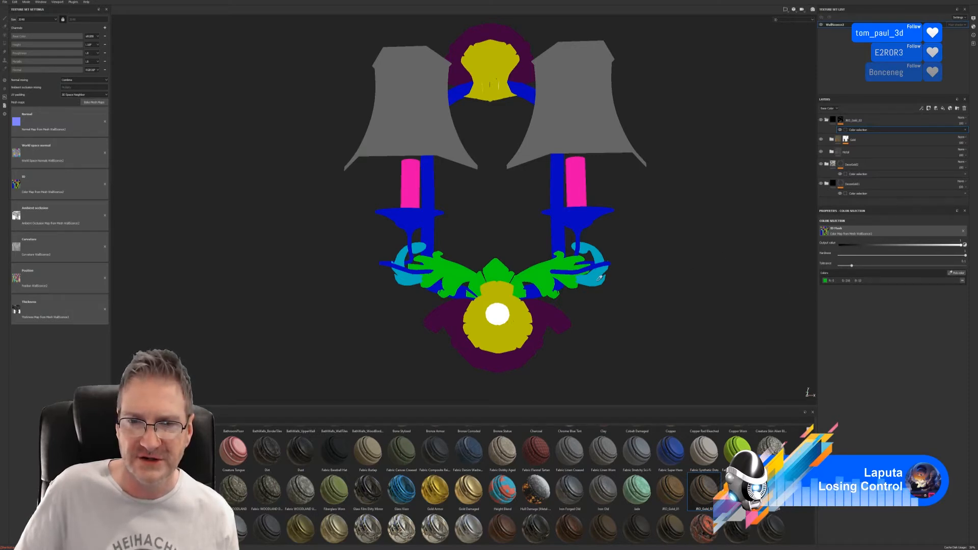
pyautogui.click(598, 276)
pyautogui.moveTo(596, 305)
pyautogui.keyDown('alt'); pyautogui.mouseDown()
pyautogui.moveTo(594, 321)
pyautogui.moveTo(609, 299)
pyautogui.moveTo(653, 303)
pyautogui.moveTo(648, 326)
pyautogui.moveTo(587, 326)
pyautogui.moveTo(584, 293)
pyautogui.mouseUp(); pyautogui.keyUp('alt')
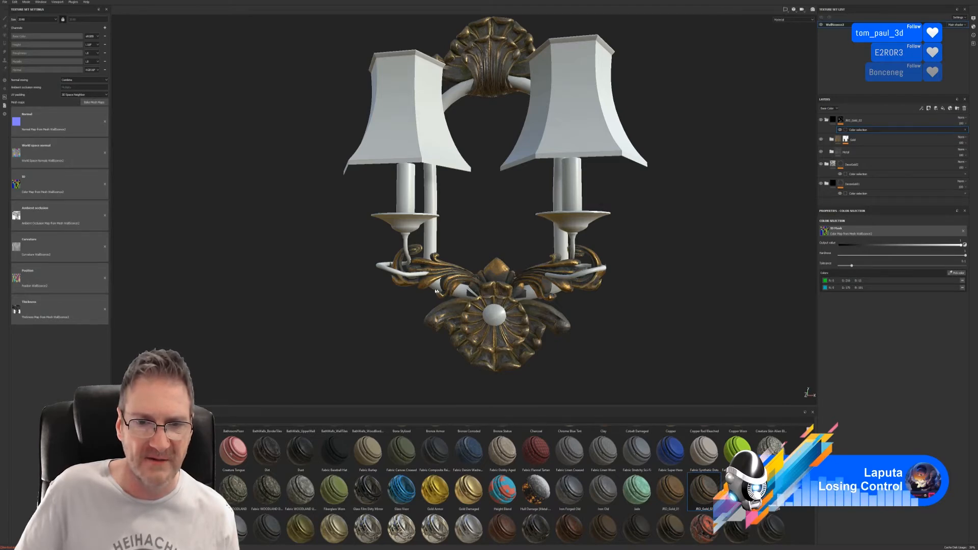
pyautogui.keyDown('alt'); pyautogui.moveTo(428, 285); pyautogui.dragTo(465, 287); pyautogui.keyUp('alt')
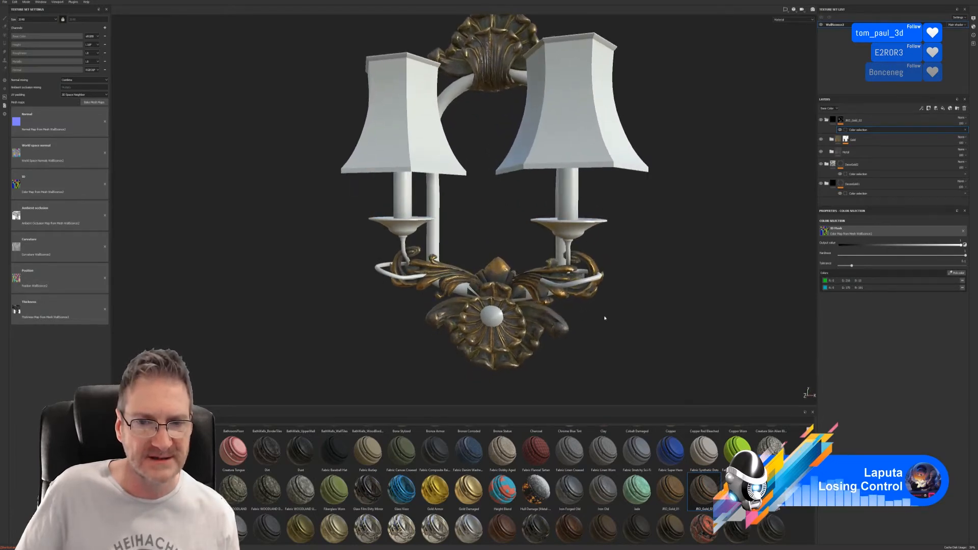
pyautogui.moveTo(605, 318)
pyautogui.keyDown('alt'); pyautogui.mouseDown()
pyautogui.moveTo(586, 326)
pyautogui.moveTo(626, 297)
pyautogui.moveTo(644, 304)
pyautogui.moveTo(603, 309)
pyautogui.moveTo(604, 298)
pyautogui.moveTo(612, 304)
pyautogui.mouseUp(); pyautogui.keyUp('alt')
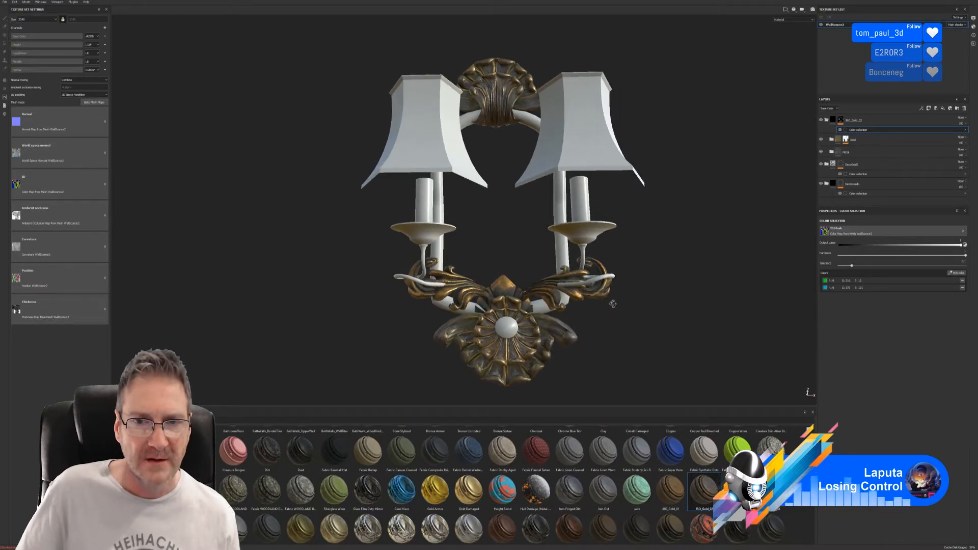
pyautogui.click(827, 121)
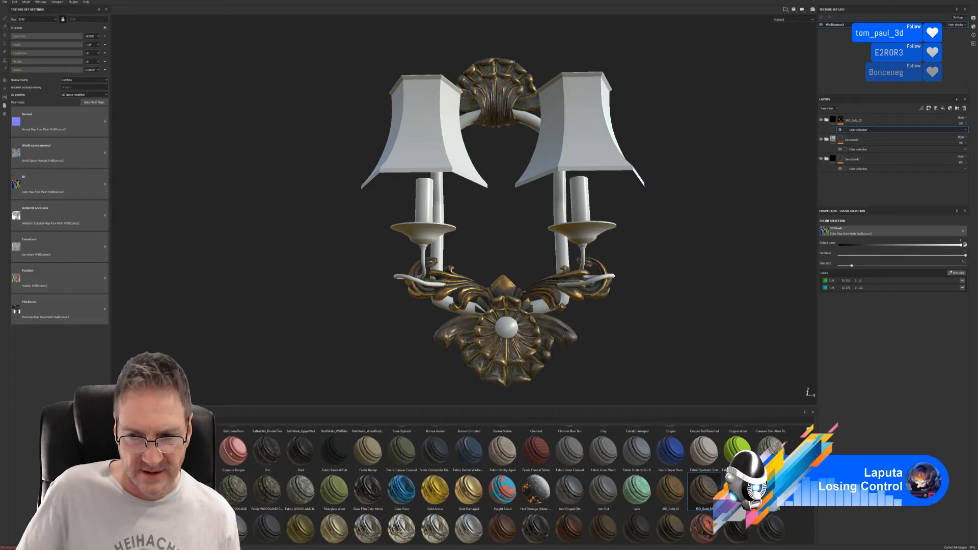
# Try the JRO_Gold_Edge_01 smart material over the whole lamp and delete its folder
pyautogui.scroll(1, 503, 485)
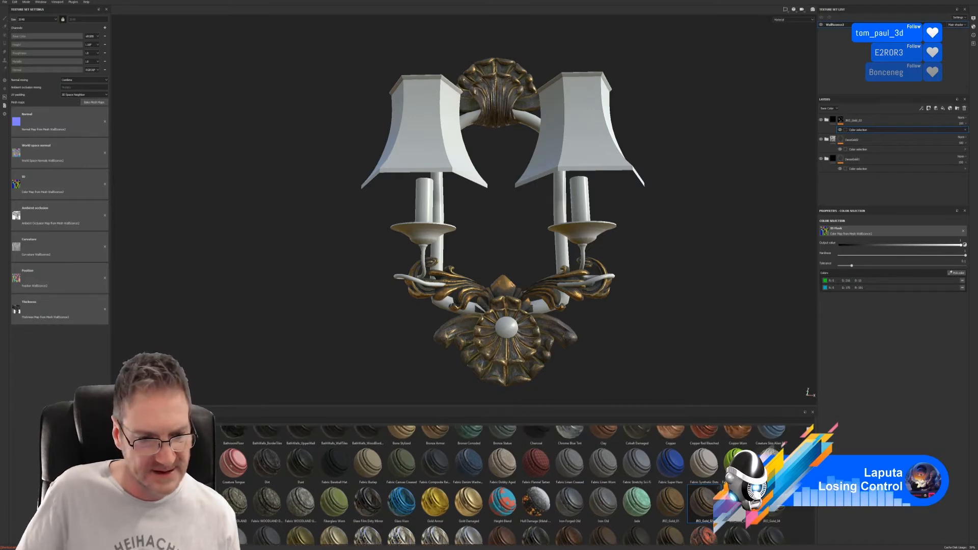
pyautogui.scroll(-2, 504, 485)
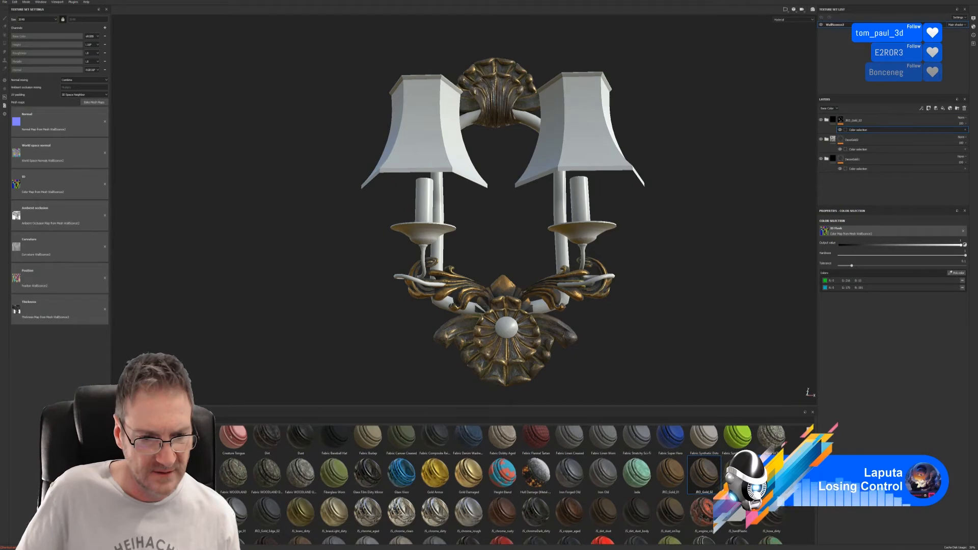
pyautogui.scroll(-1, 503, 485)
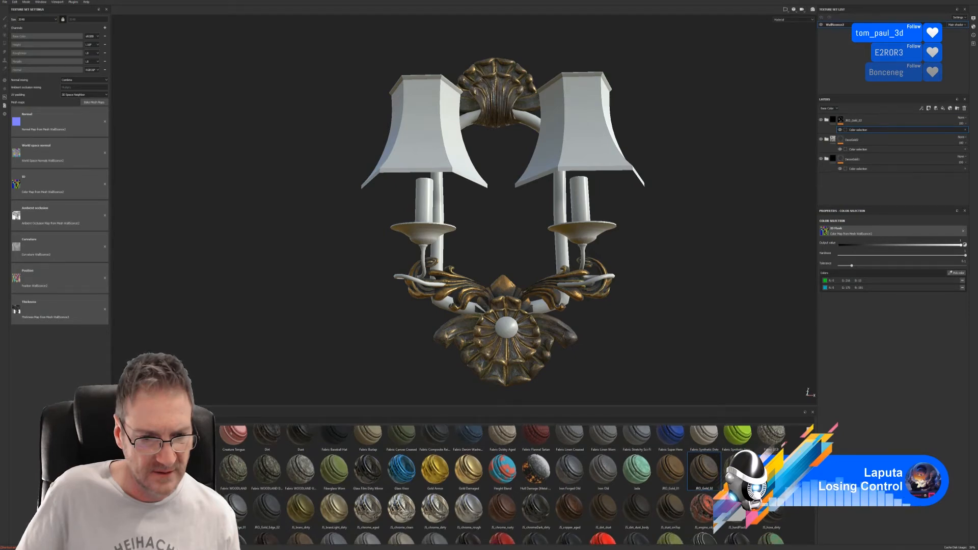
pyautogui.scroll(-1, 704, 472)
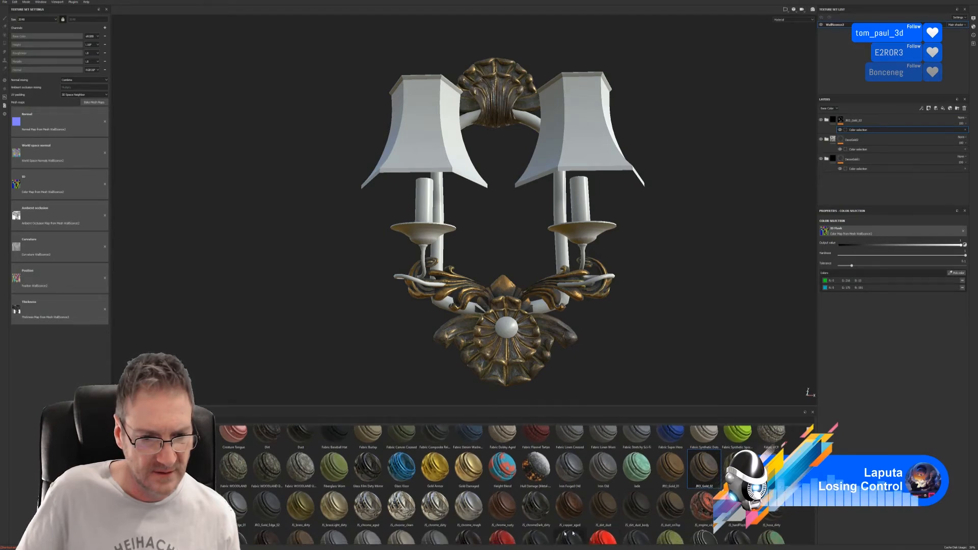
pyautogui.moveTo(237, 512); pyautogui.dragTo(433, 245)
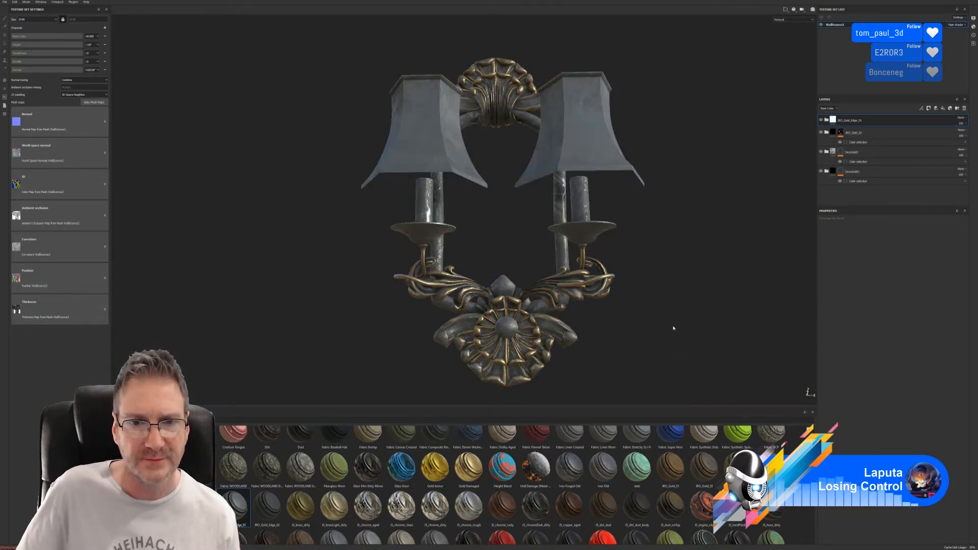
pyautogui.keyDown('alt'); pyautogui.moveTo(674, 328); pyautogui.dragTo(663, 311); pyautogui.keyUp('alt')
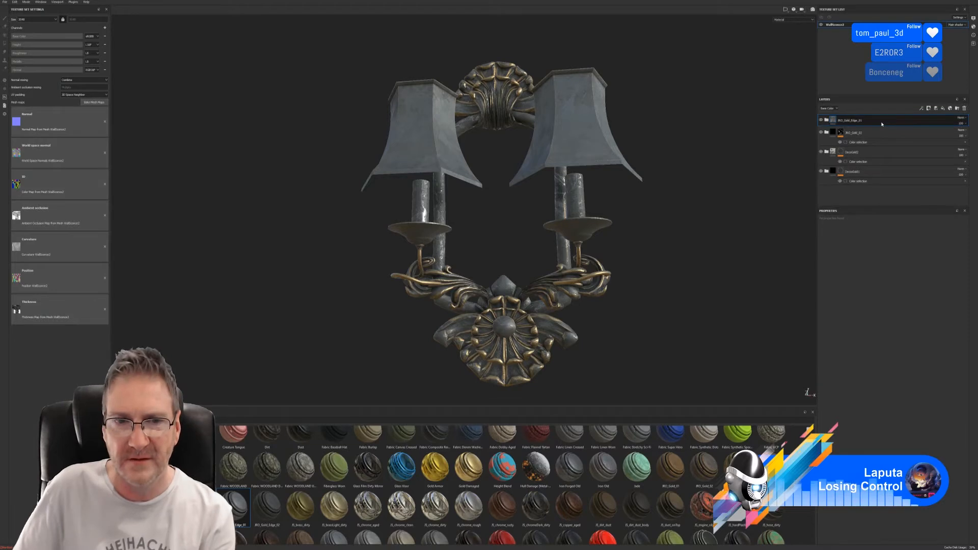
pyautogui.press('Delete')
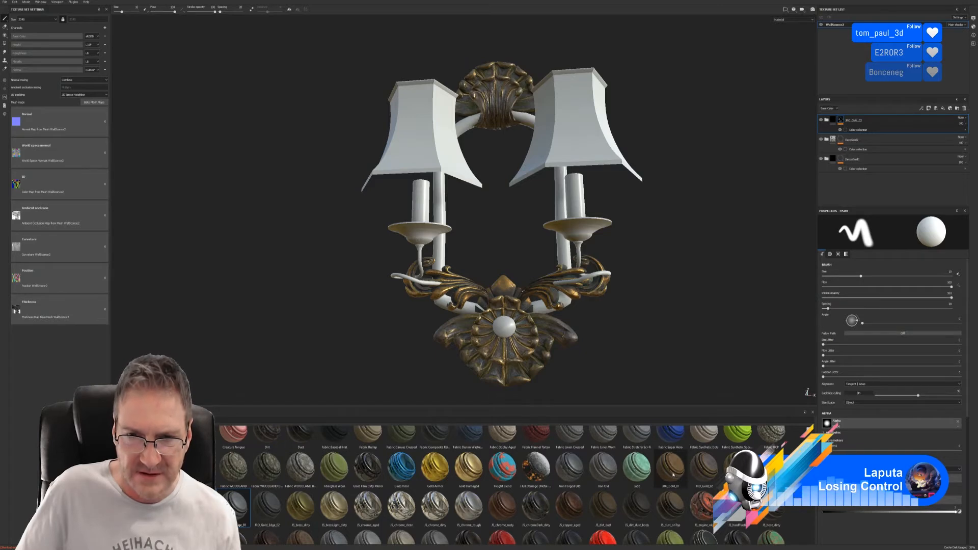
# Apply the JRO_Gold_01 smart material, mask it to the blue ID color of the arms and candle cups, and collapse its folder
pyautogui.moveTo(672, 475); pyautogui.dragTo(581, 233)
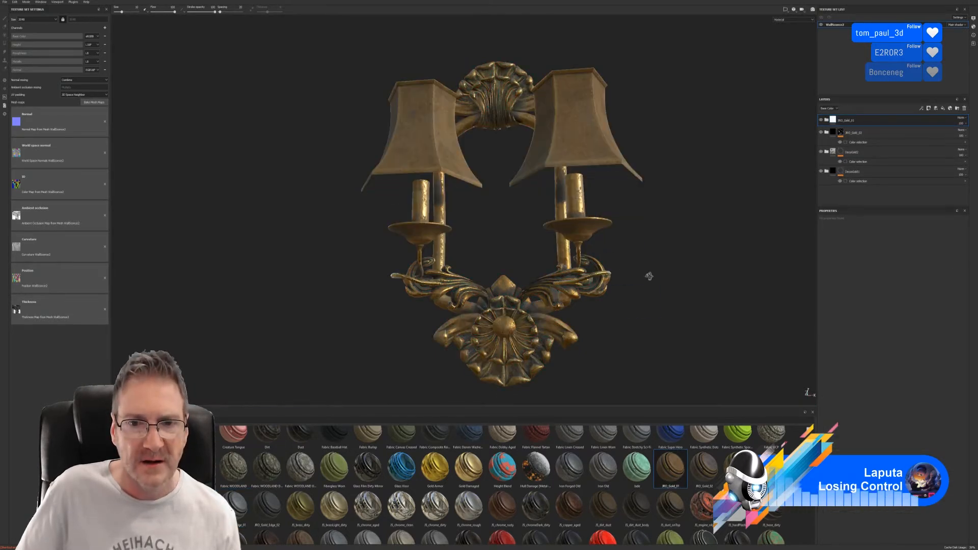
pyautogui.moveTo(649, 276)
pyautogui.keyDown('alt'); pyautogui.mouseDown()
pyautogui.moveTo(622, 265)
pyautogui.moveTo(659, 218)
pyautogui.moveTo(642, 330)
pyautogui.moveTo(634, 267)
pyautogui.mouseUp(); pyautogui.keyUp('alt')
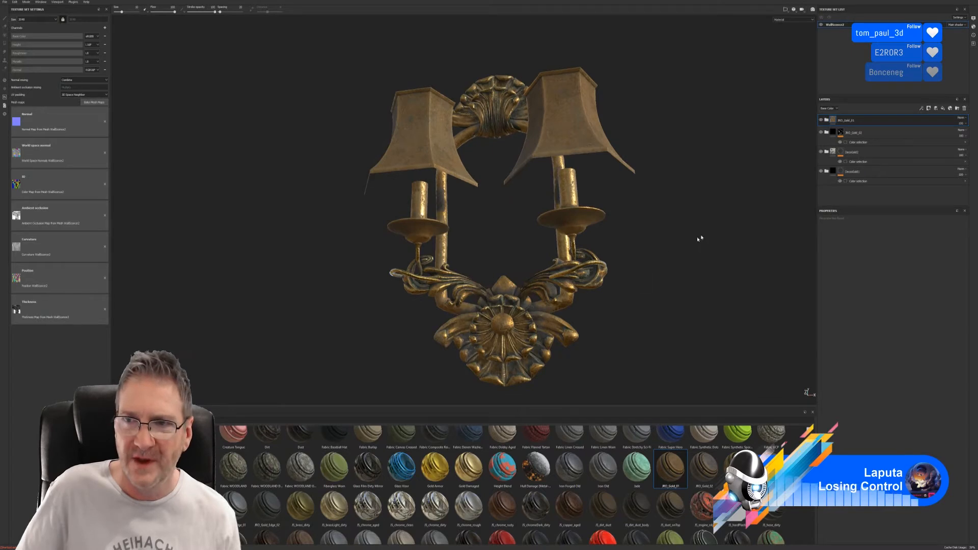
pyautogui.rightClick(880, 120)
pyautogui.click(903, 139)
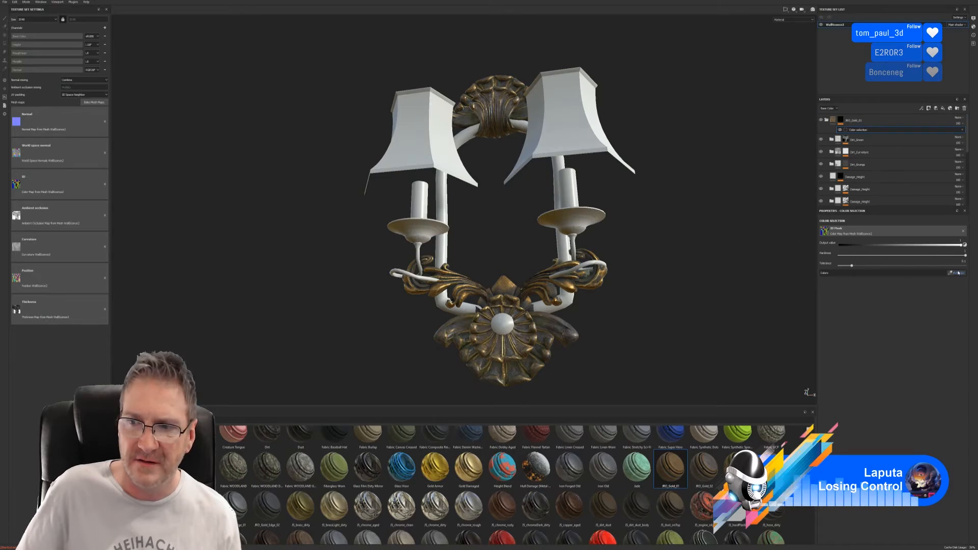
pyautogui.click(958, 273)
pyautogui.click(581, 220)
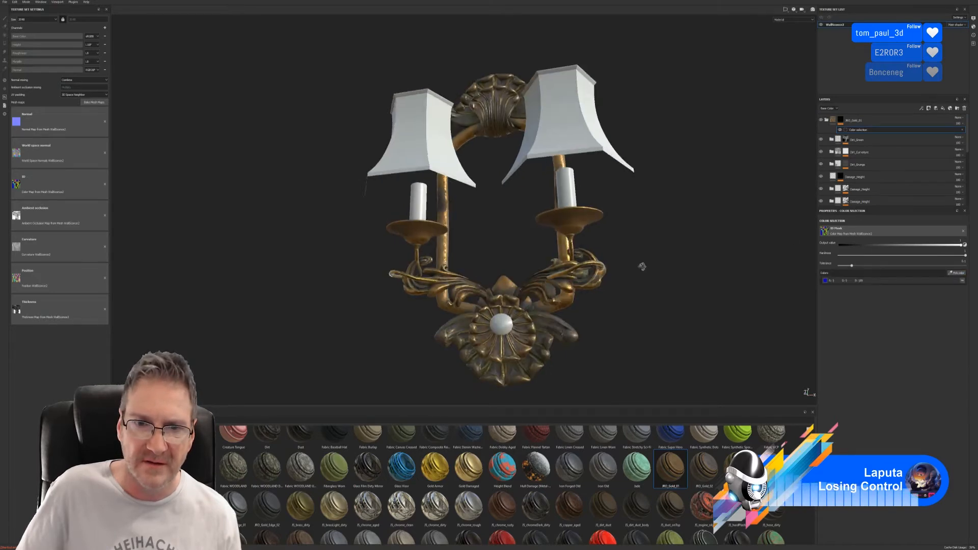
pyautogui.keyDown('alt'); pyautogui.moveTo(642, 267); pyautogui.dragTo(671, 286); pyautogui.keyUp('alt')
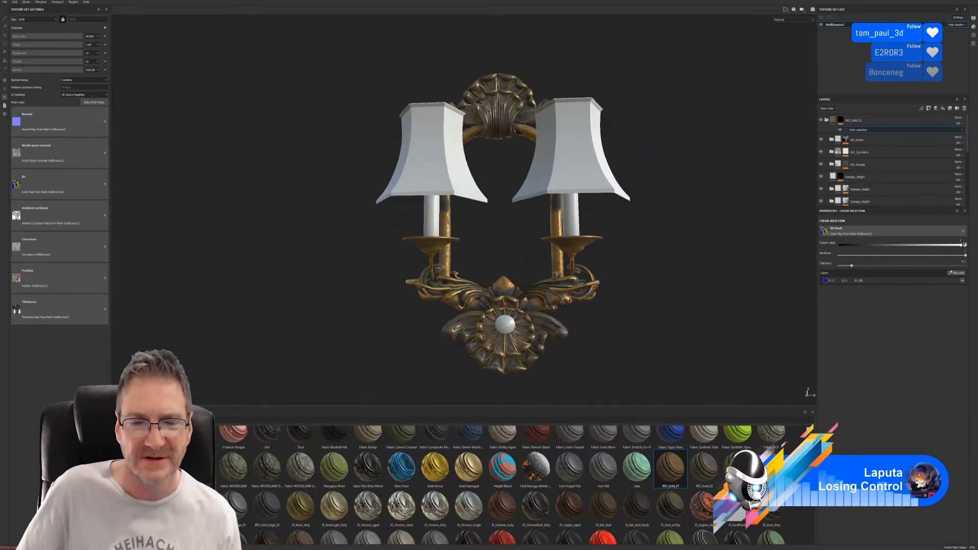
pyautogui.keyDown('alt'); pyautogui.moveTo(564, 299); pyautogui.dragTo(621, 337); pyautogui.keyUp('alt')
pyautogui.keyDown('alt'); pyautogui.moveTo(588, 321); pyautogui.dragTo(649, 316, button='right'); pyautogui.keyUp('alt')
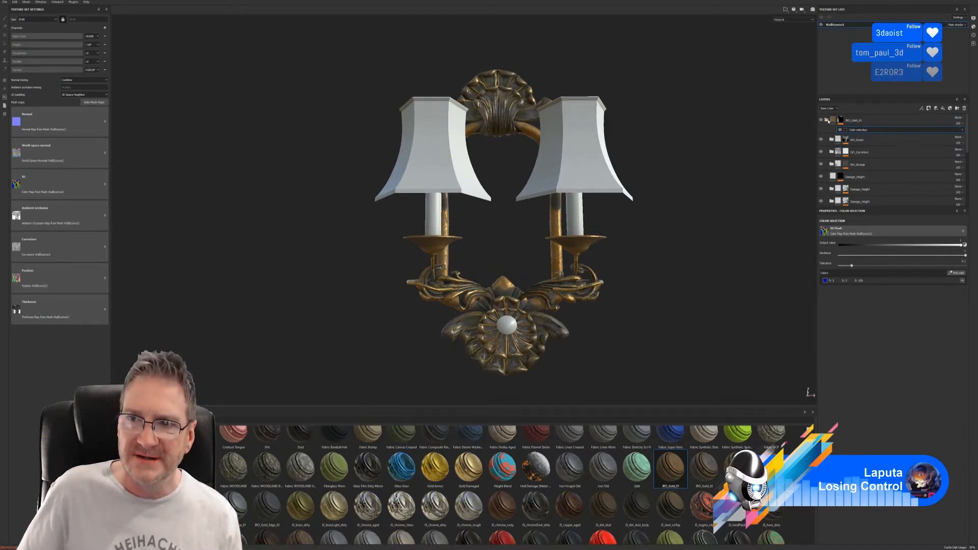
pyautogui.click(830, 122)
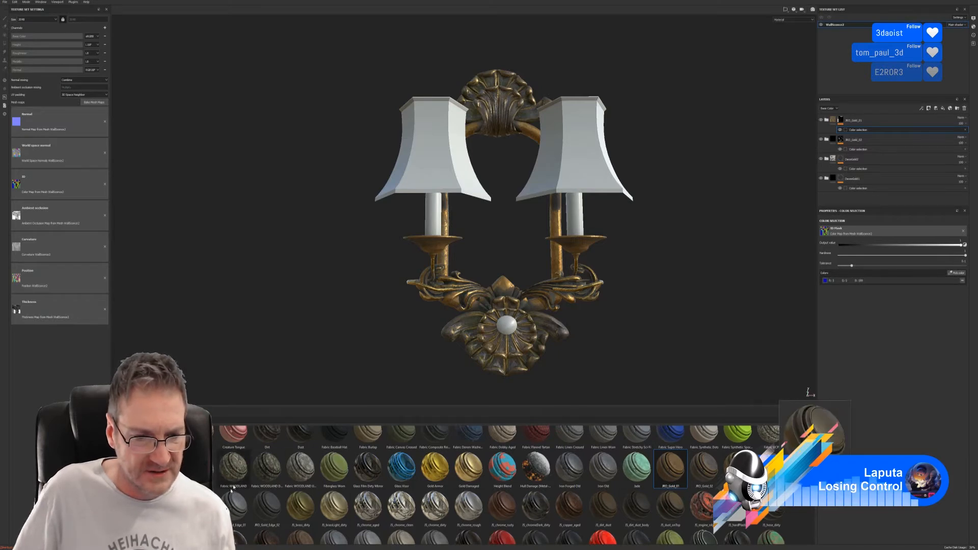
# Switch the asset library from smart materials to the base materials
pyautogui.moveTo(232, 507)
pyautogui.click(117, 433)
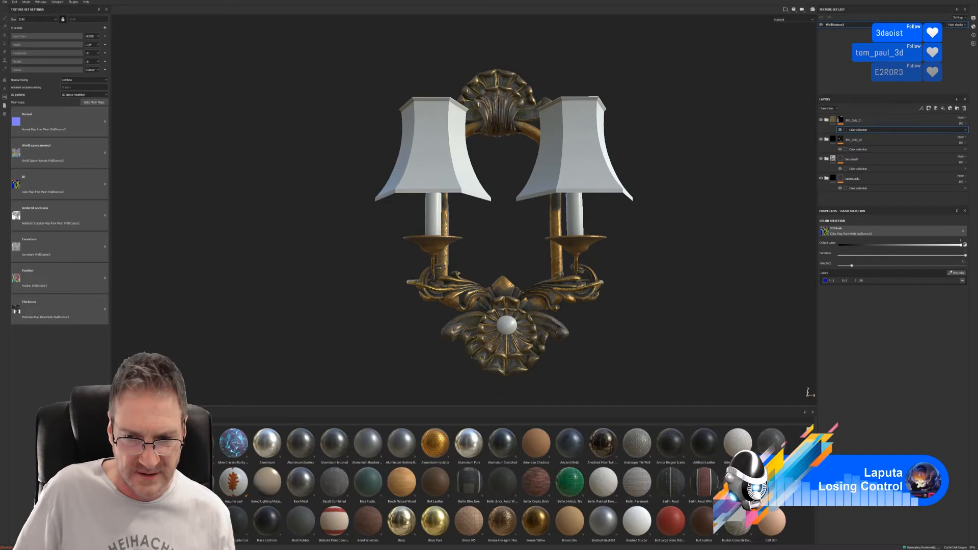
# Browse the material library for a rusty metal suited to the wall sconce's arms
pyautogui.scroll(-1, 502, 484)
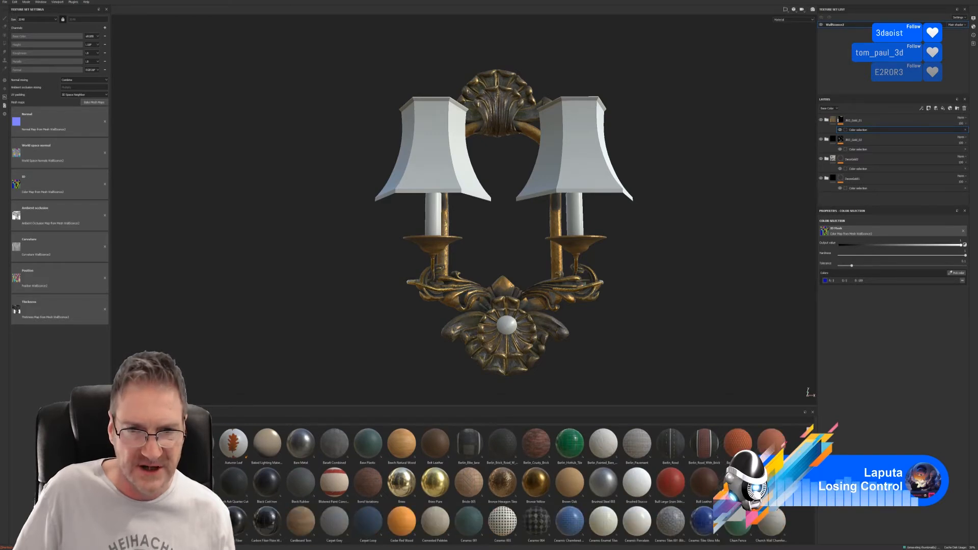
pyautogui.scroll(-1, 502, 484)
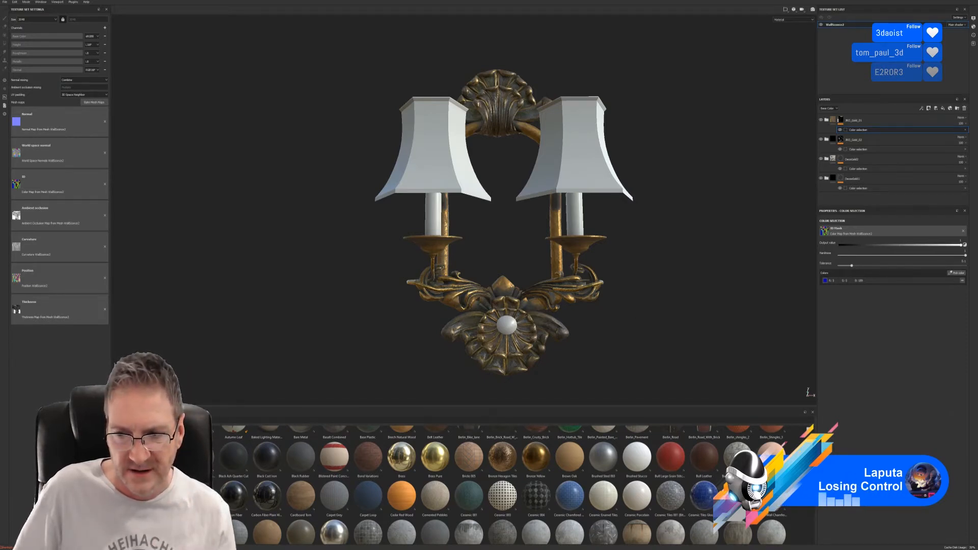
pyautogui.scroll(-1, 502, 484)
pyautogui.scroll(-4, 502, 484)
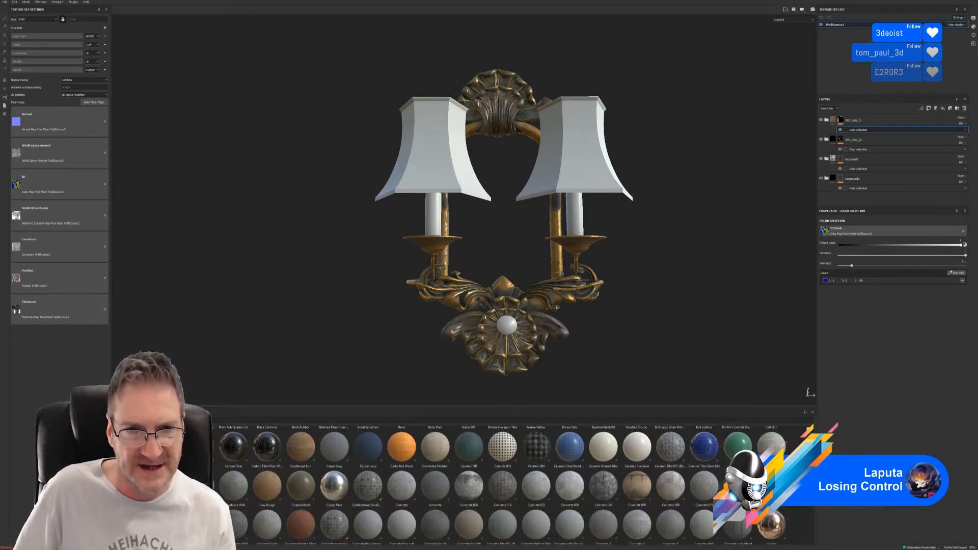
pyautogui.scroll(-8, 502, 484)
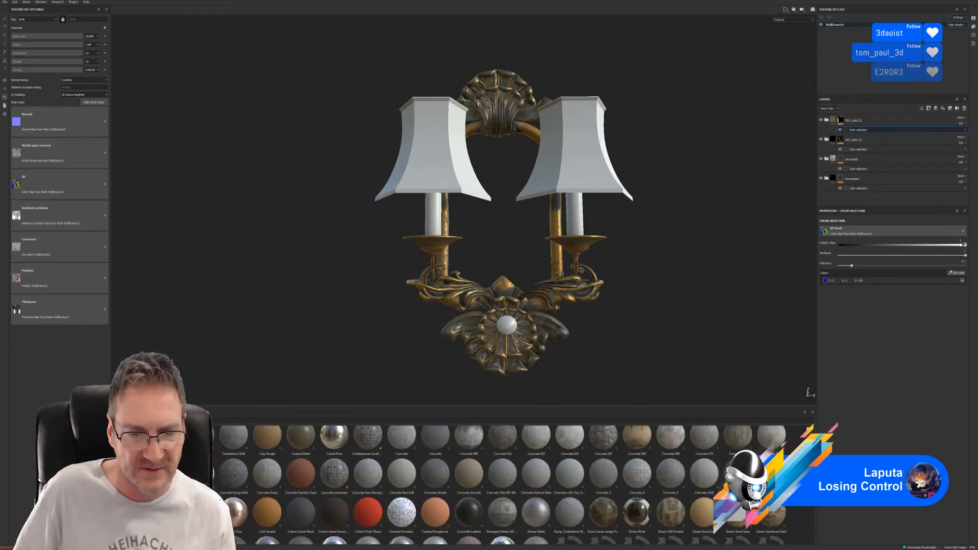
pyautogui.scroll(-12, 502, 484)
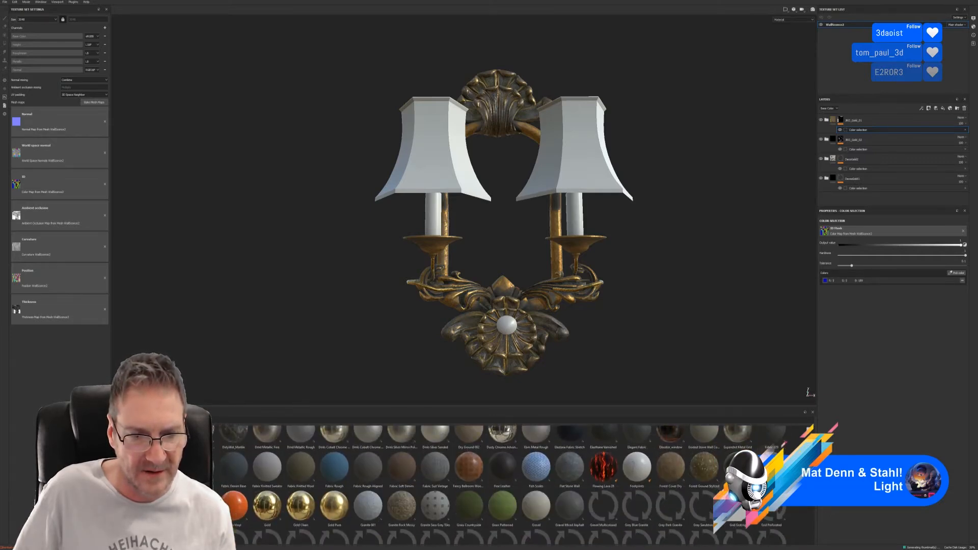
pyautogui.scroll(-15, 501, 484)
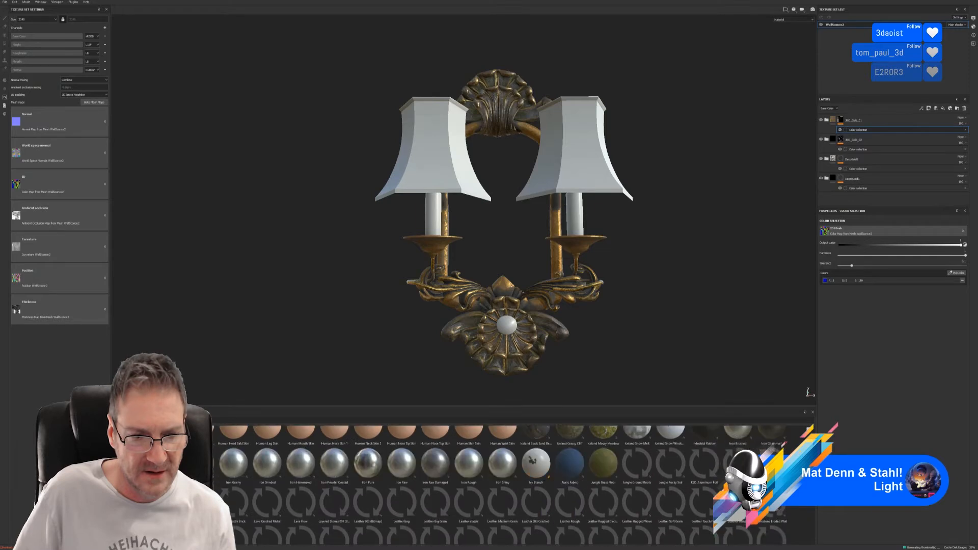
pyautogui.scroll(-5, 501, 484)
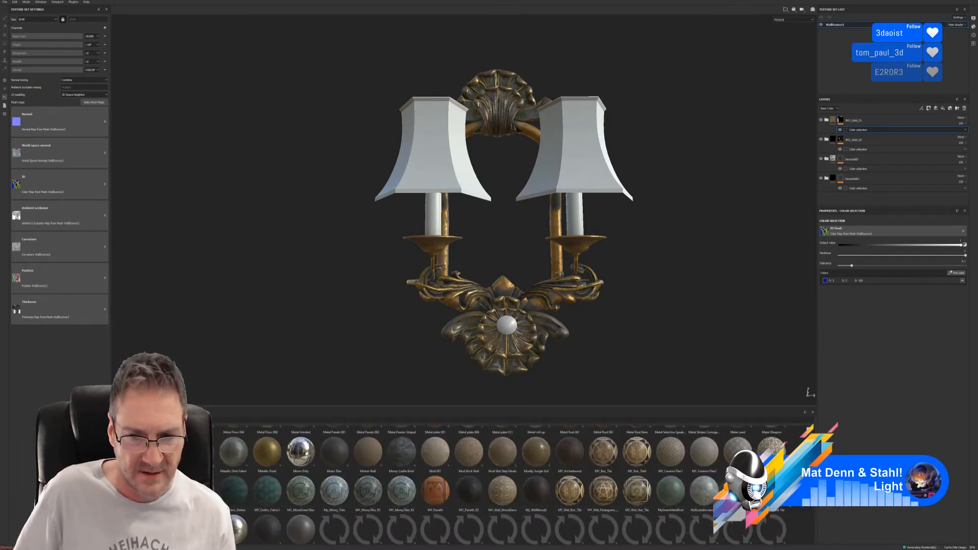
pyautogui.scroll(-5, 785, 511)
pyautogui.scroll(-4, 785, 511)
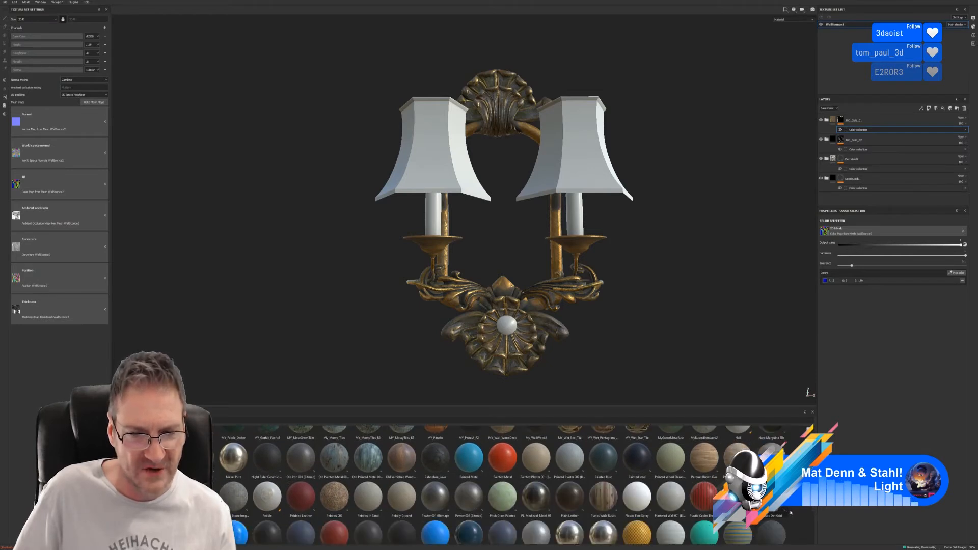
pyautogui.scroll(-4, 793, 514)
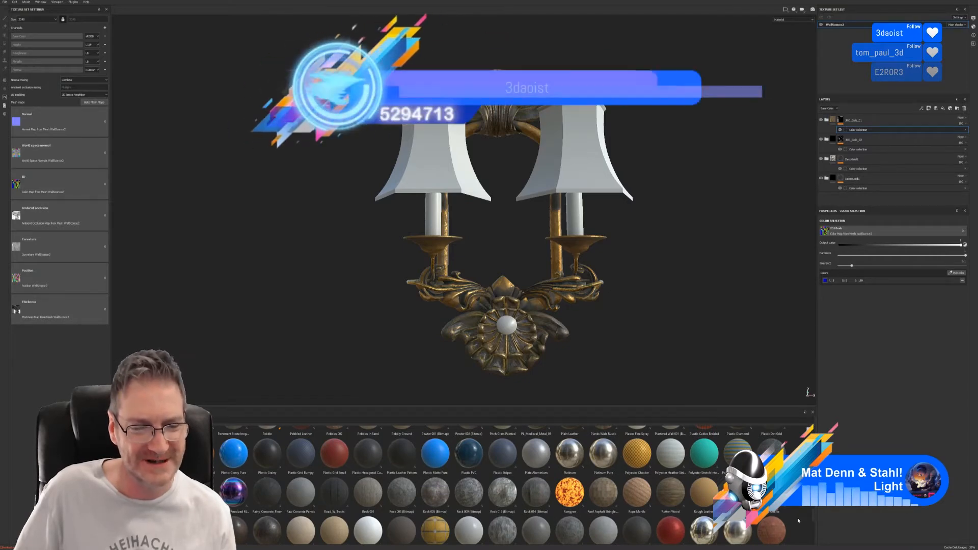
pyautogui.scroll(-3, 801, 523)
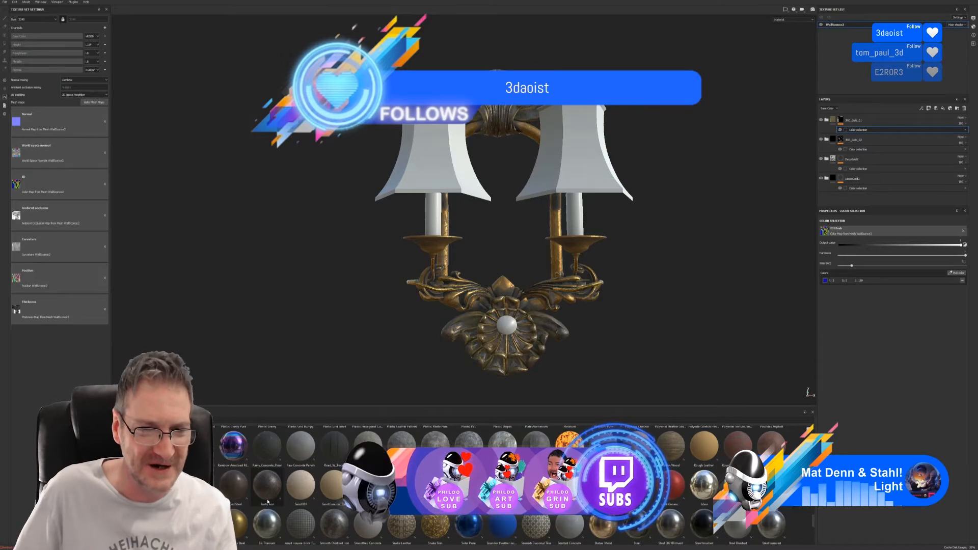
# Add the Rusted Steel material as a fill layer above all layers, instead of Rusty Iron, and increase its UV scale
pyautogui.moveTo(264, 489); pyautogui.dragTo(578, 269)
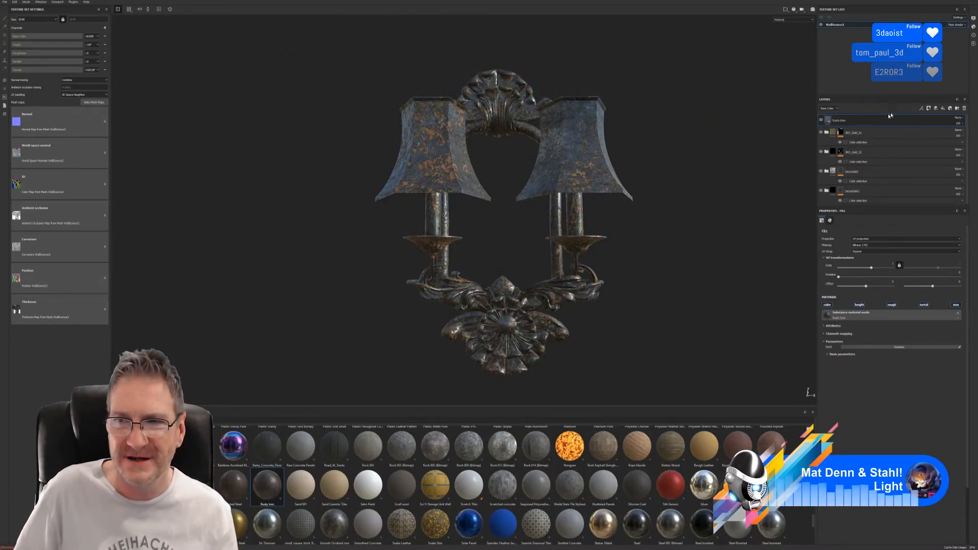
pyautogui.hotkey('ctrl', 'z')
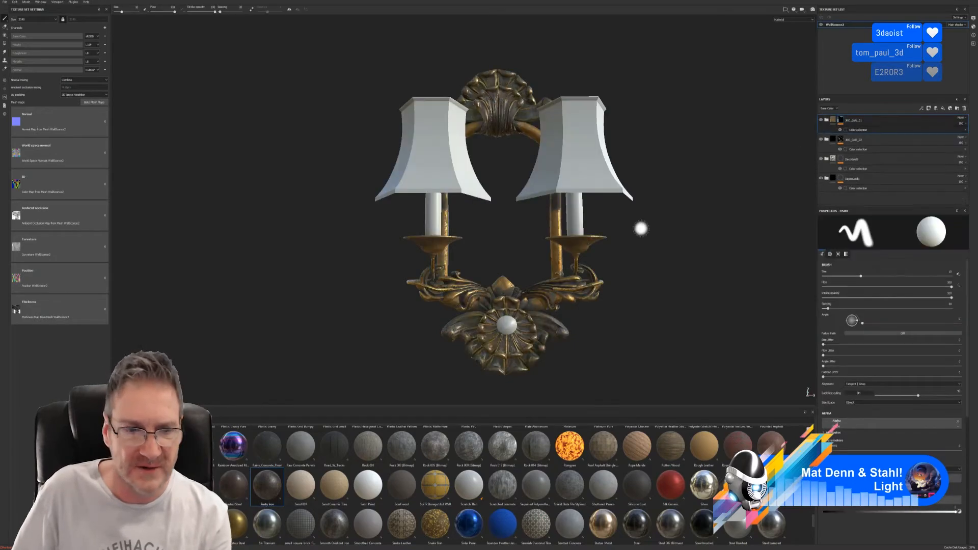
pyautogui.moveTo(245, 494); pyautogui.dragTo(500, 320)
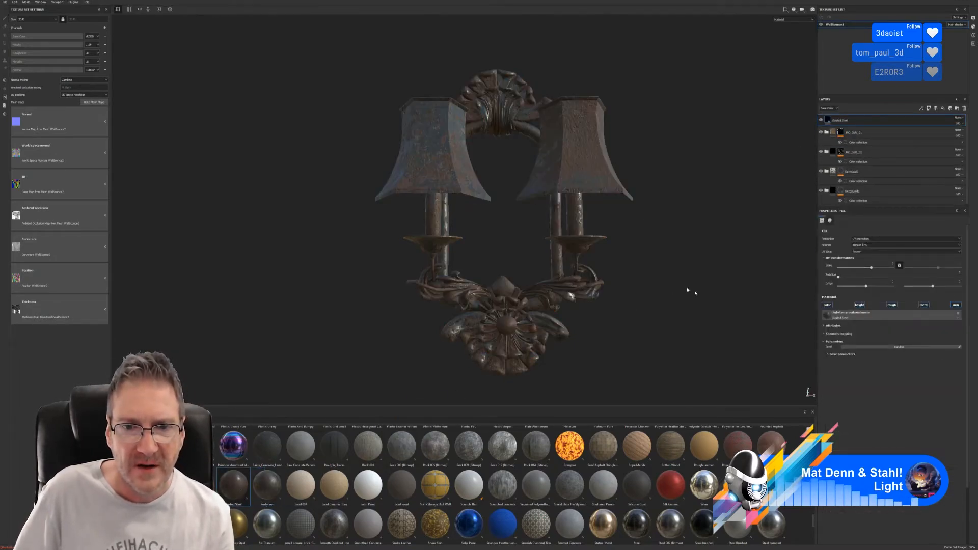
pyautogui.moveTo(873, 269); pyautogui.dragTo(877, 269)
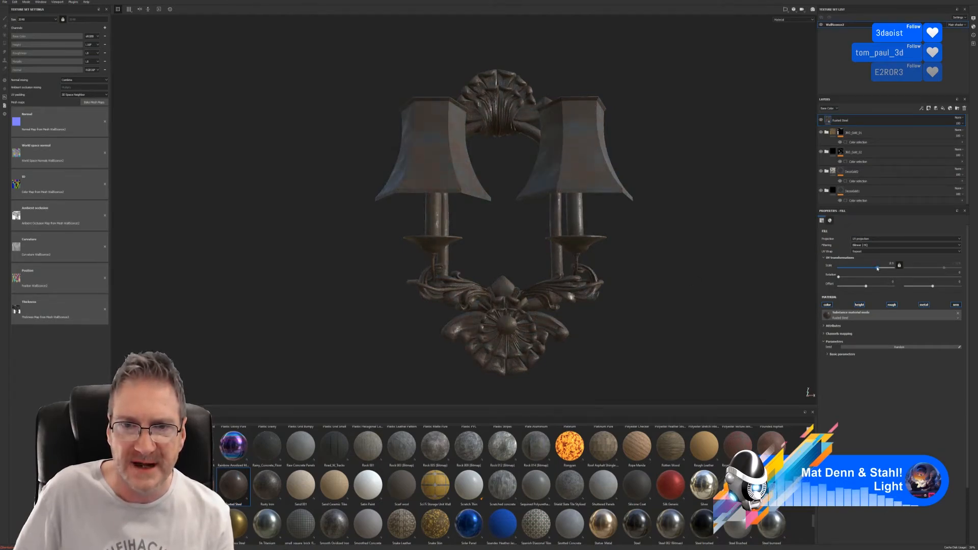
# Group the Rusted Steel layer with the gold folder directly below it and name the group RustyGold
pyautogui.click(855, 136)
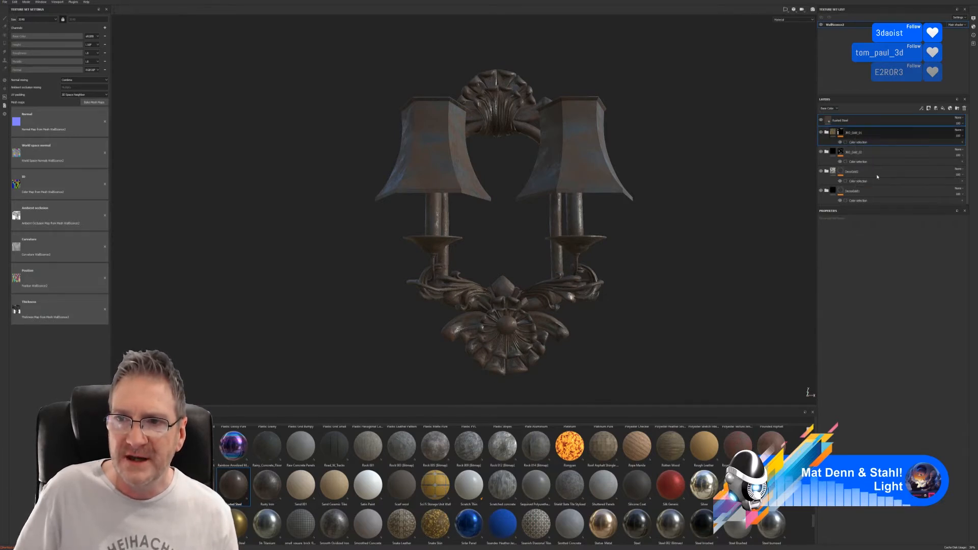
pyautogui.hotkey('ctrl', 'g')
pyautogui.doubleClick(846, 121)
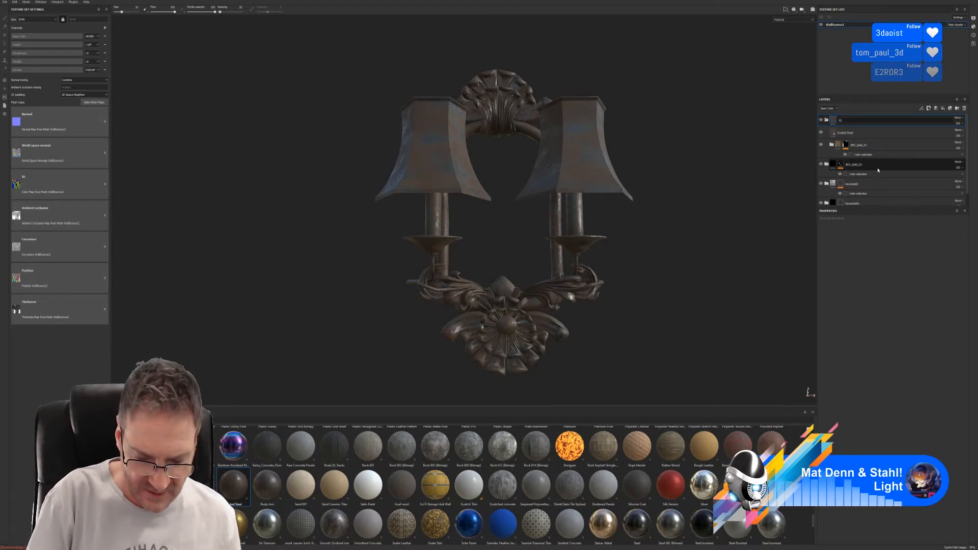
pyautogui.write('RustyGold')
pyautogui.press('Return')
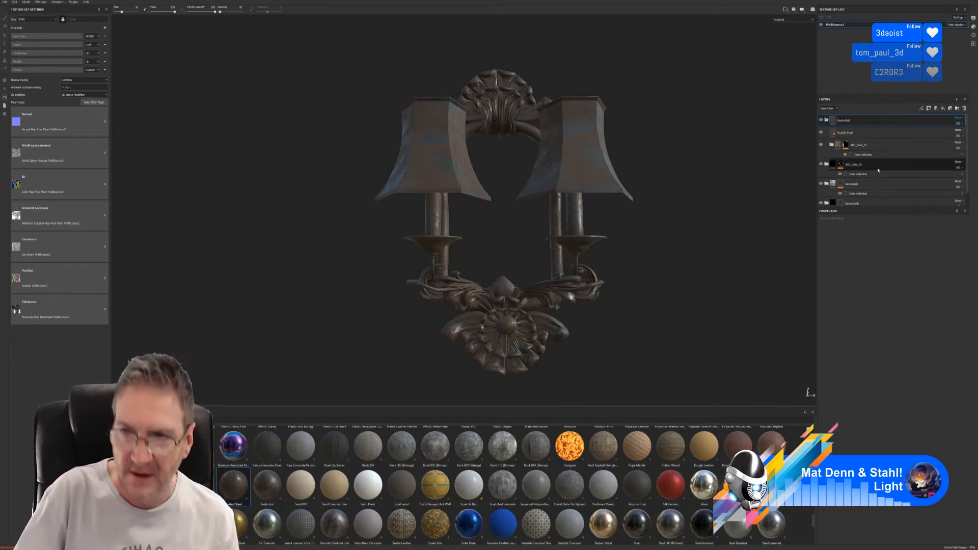
# Add a color selection mask to the RustyGold group and pick the blue ID color of the candle dishes and arms
pyautogui.rightClick(882, 116)
pyautogui.click(923, 136)
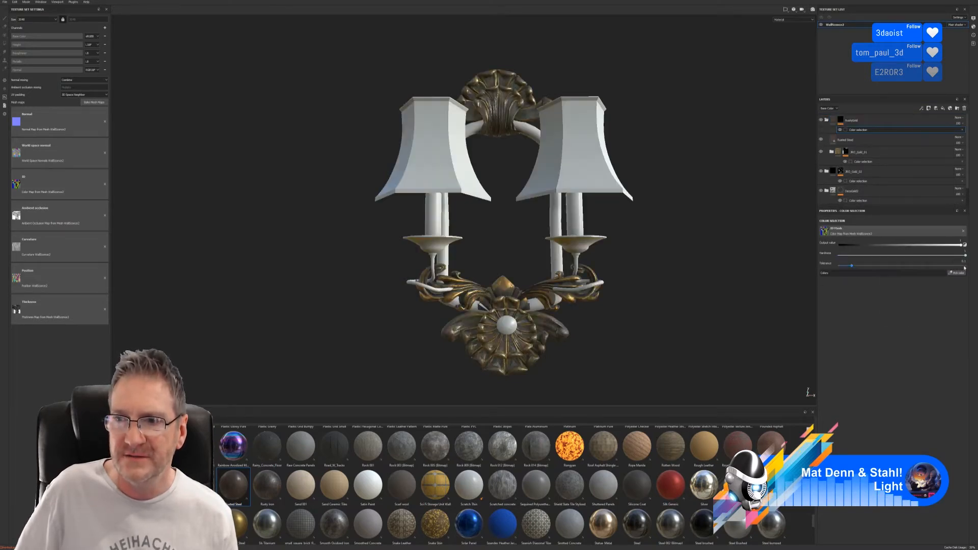
pyautogui.click(956, 273)
pyautogui.click(581, 247)
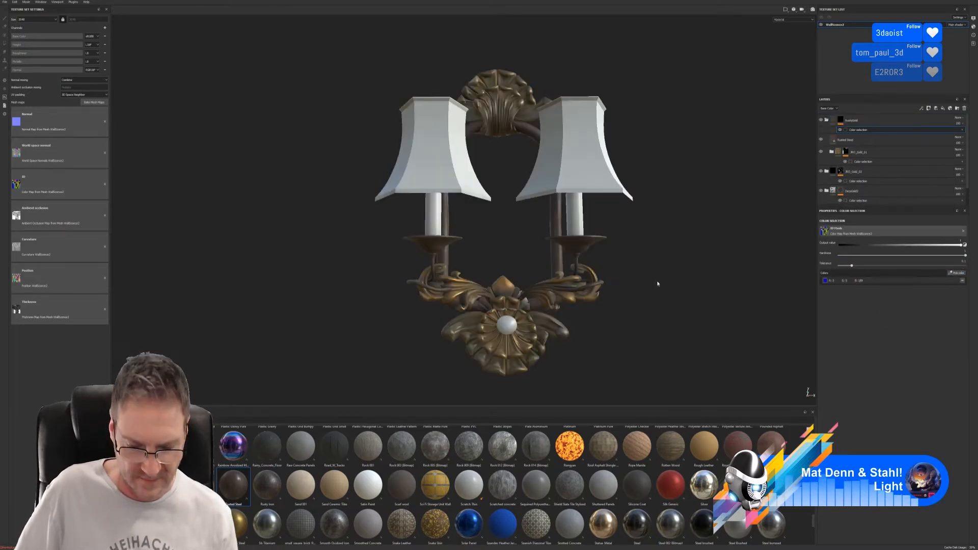
# Examine the rusted steel on the sconce's arms and candle dishes from several angles and closer up
pyautogui.keyDown('alt'); pyautogui.moveTo(657, 283); pyautogui.dragTo(618, 266); pyautogui.keyUp('alt')
pyautogui.keyDown('alt'); pyautogui.moveTo(653, 251); pyautogui.dragTo(603, 223); pyautogui.keyUp('alt')
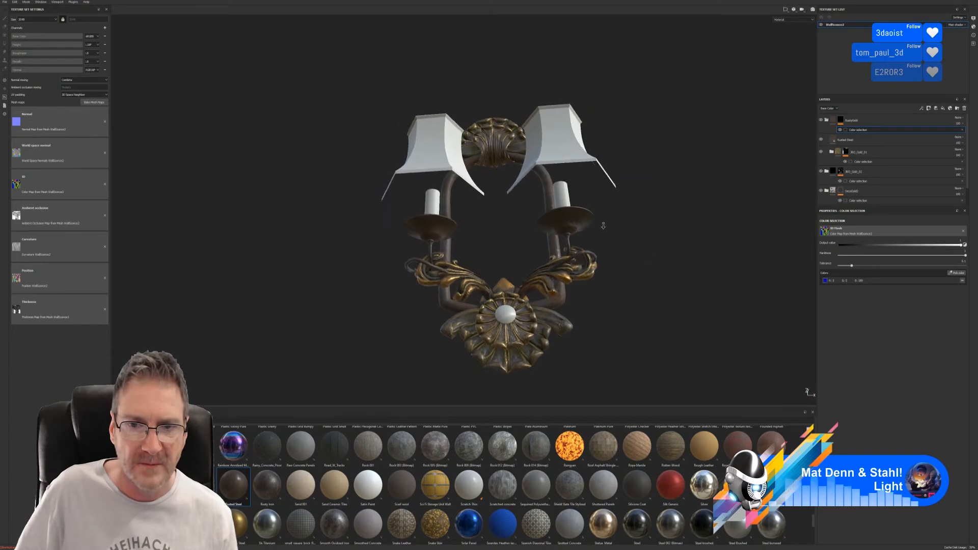
pyautogui.keyDown('alt'); pyautogui.moveTo(602, 222); pyautogui.dragTo(714, 243, button='right'); pyautogui.keyUp('alt')
pyautogui.keyDown('alt'); pyautogui.moveTo(714, 243); pyautogui.dragTo(608, 254); pyautogui.keyUp('alt')
pyautogui.keyDown('alt'); pyautogui.moveTo(608, 254); pyautogui.dragTo(594, 254, button='middle'); pyautogui.keyUp('alt')
pyautogui.keyDown('alt'); pyautogui.moveTo(593, 254); pyautogui.dragTo(675, 256, button='right'); pyautogui.keyUp('alt')
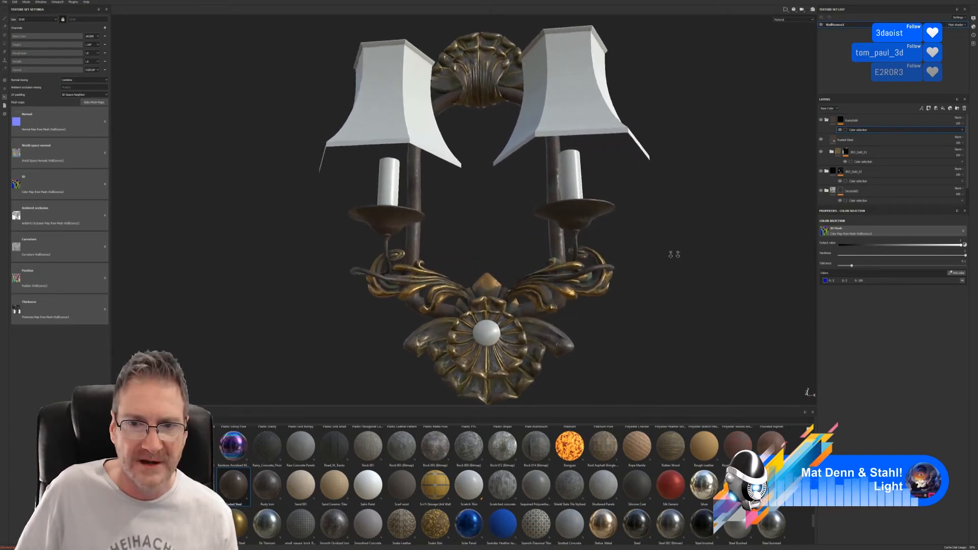
pyautogui.keyDown('alt'); pyautogui.moveTo(674, 255); pyautogui.dragTo(629, 229); pyautogui.keyUp('alt')
pyautogui.keyDown('alt'); pyautogui.moveTo(629, 230); pyautogui.dragTo(612, 238, button='middle'); pyautogui.keyUp('alt')
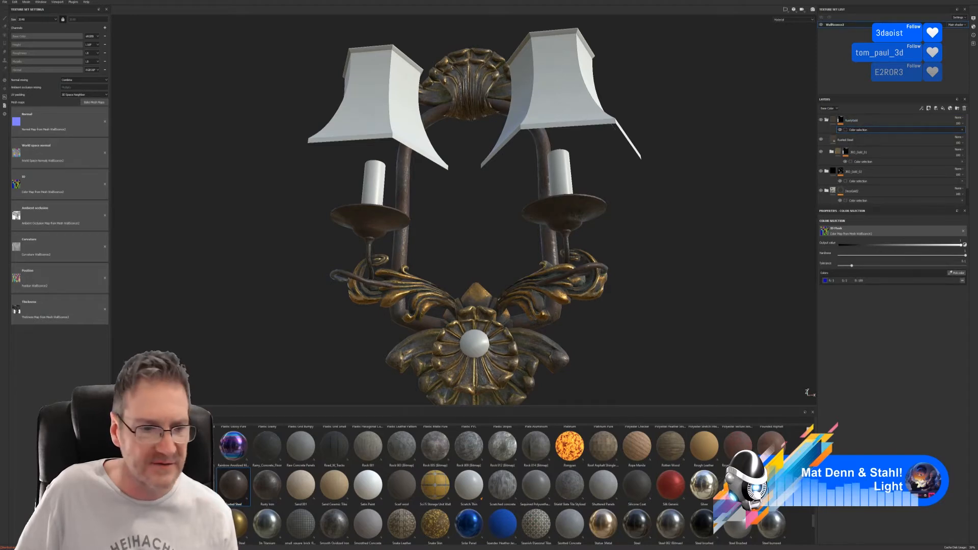
# Apply the Surface Worn smart mask to the Rusted Steel layer and open its Mask Editor settings
pyautogui.click(116, 448)
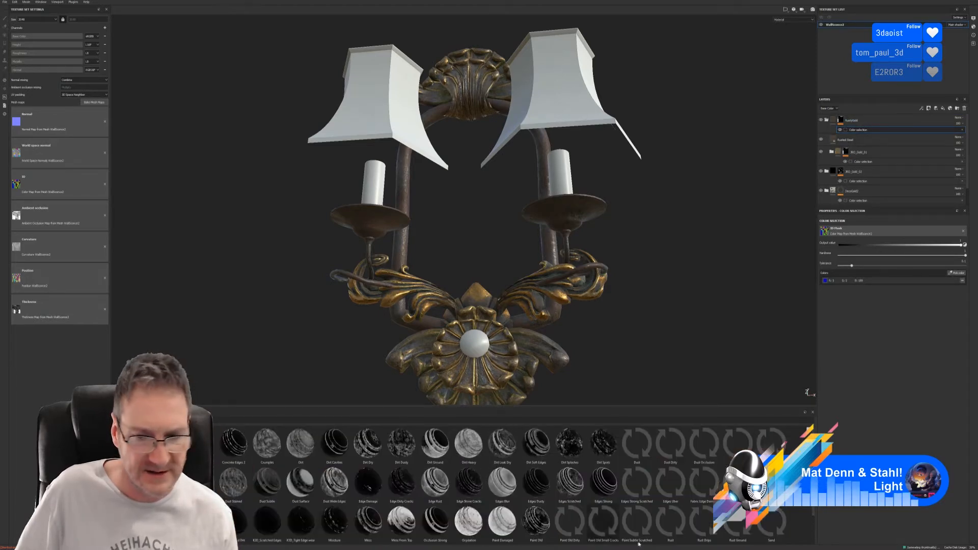
pyautogui.scroll(-1, 503, 527)
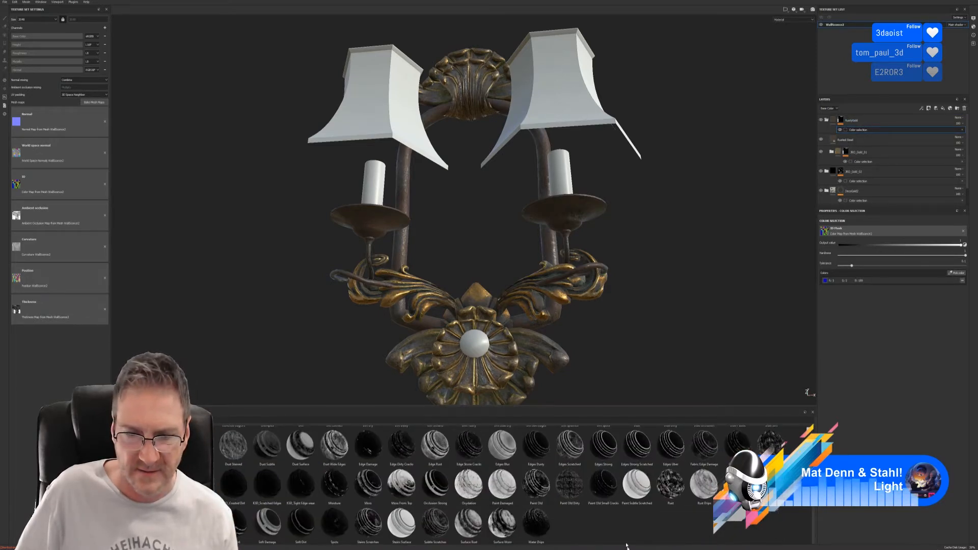
pyautogui.moveTo(778, 444)
pyautogui.mouseDown()
pyautogui.moveTo(905, 285)
pyautogui.moveTo(874, 133)
pyautogui.moveTo(871, 141)
pyautogui.mouseUp()
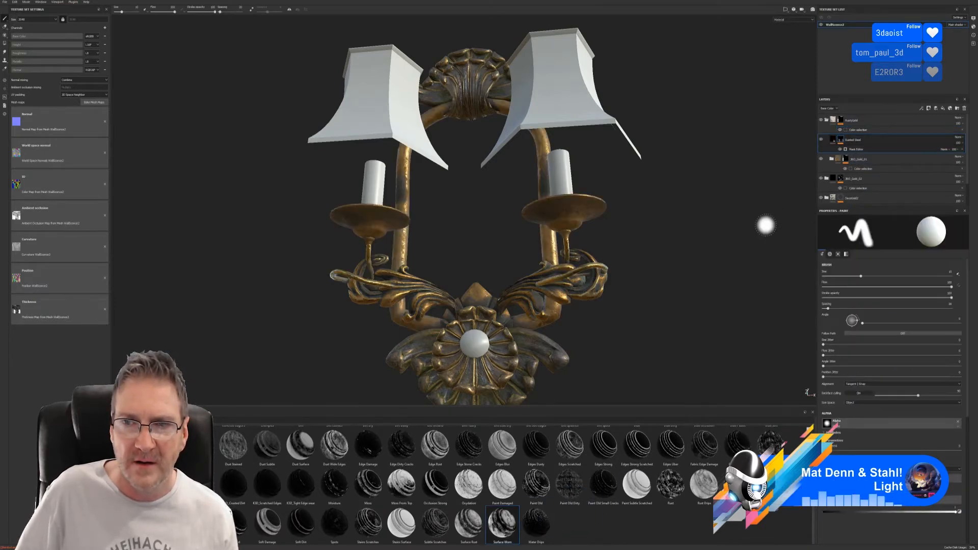
pyautogui.click(865, 150)
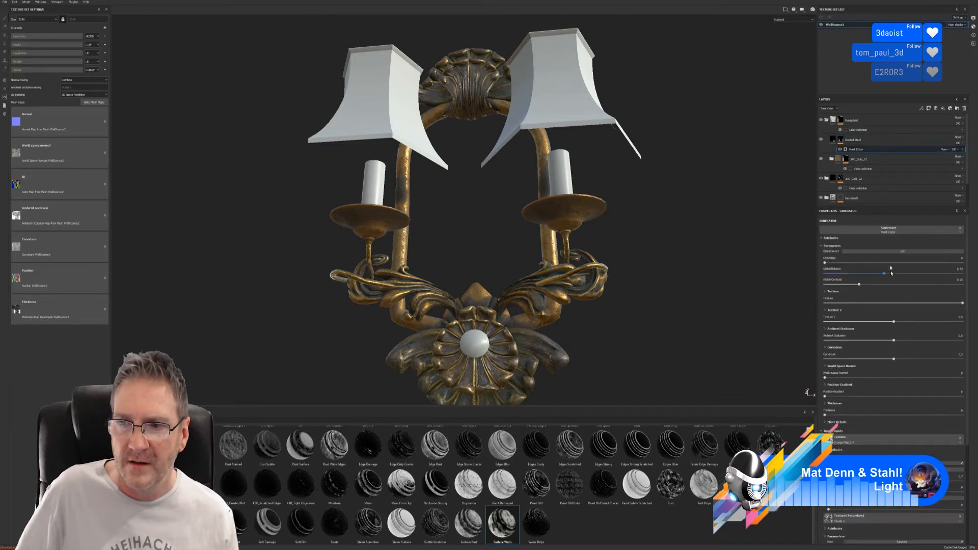
# Turn on the mask's Global Invert, then raise Global Balance to about 0.61 and Global Contrast to about 0.62
pyautogui.click(899, 253)
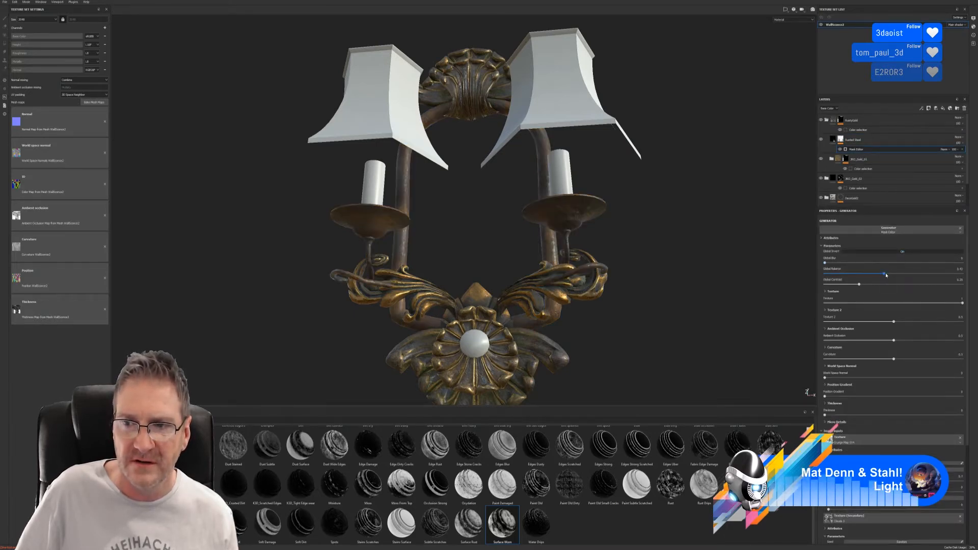
pyautogui.moveTo(885, 274); pyautogui.dragTo(913, 277)
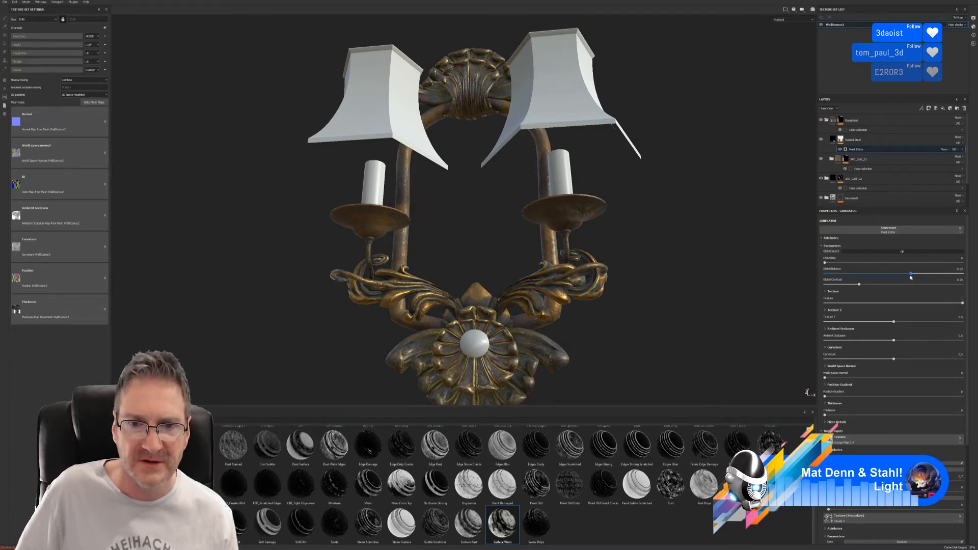
pyautogui.keyDown('alt'); pyautogui.moveTo(548, 273); pyautogui.dragTo(644, 239); pyautogui.keyUp('alt')
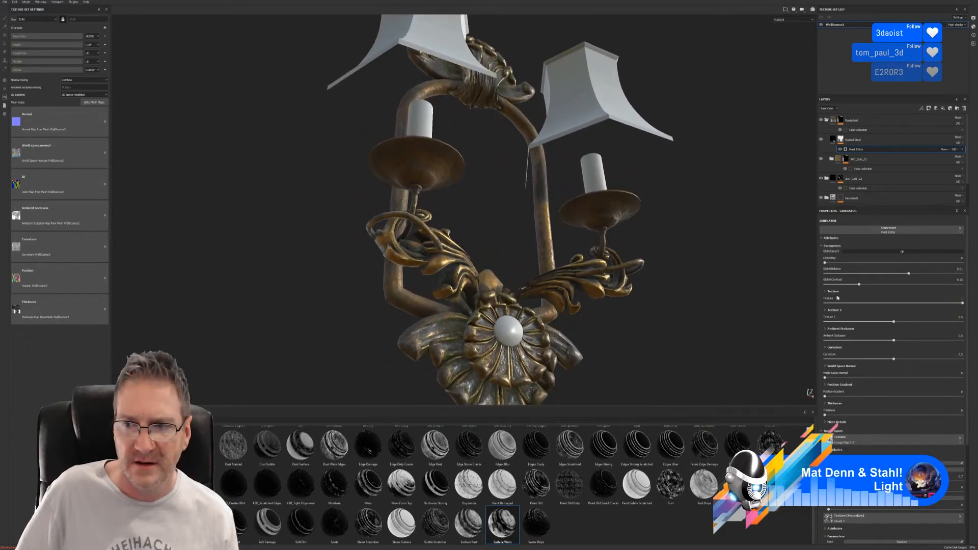
pyautogui.moveTo(859, 285); pyautogui.dragTo(912, 275)
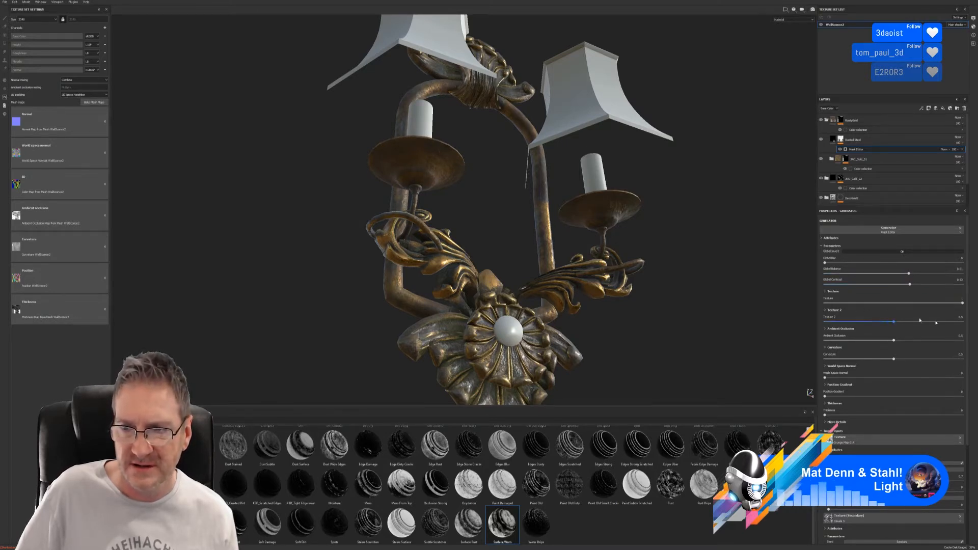
# Adjust the mask's Texture 2 to about 0.39, Curvature to 0.42, World Space Normal to 0.33 and Position Gradient to 0.05
pyautogui.moveTo(894, 321); pyautogui.dragTo(883, 365)
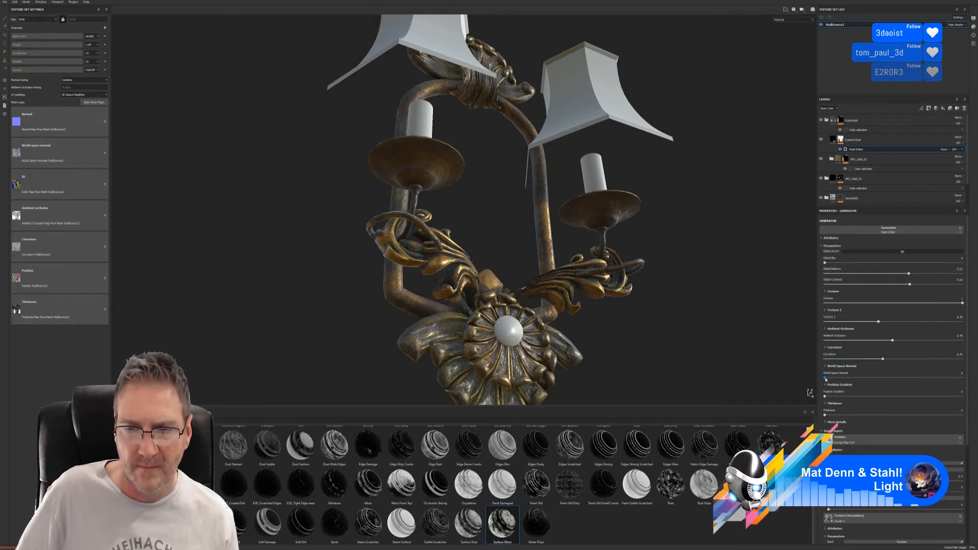
pyautogui.moveTo(826, 379); pyautogui.dragTo(903, 365)
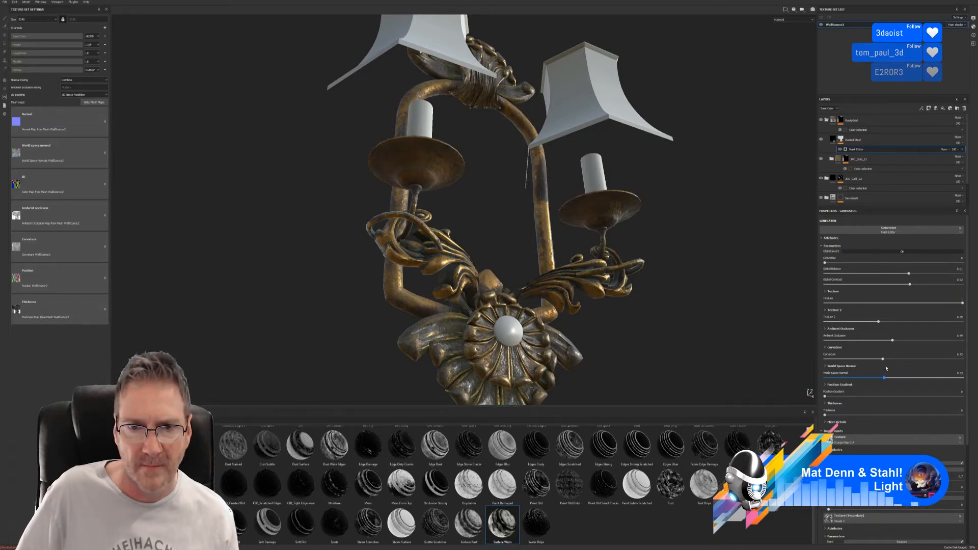
pyautogui.moveTo(886, 368); pyautogui.dragTo(883, 369)
pyautogui.keyDown('alt'); pyautogui.moveTo(717, 273); pyautogui.dragTo(534, 285); pyautogui.keyUp('alt')
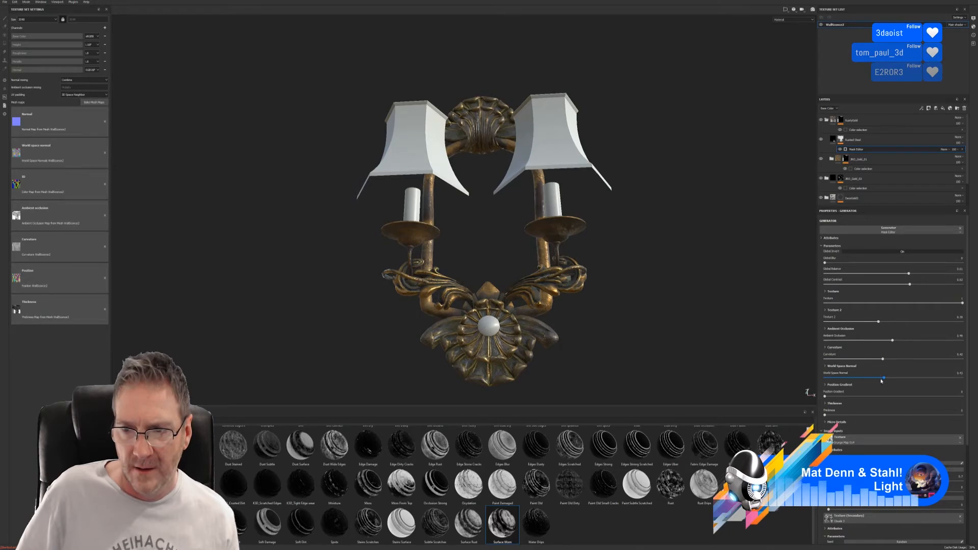
pyautogui.moveTo(884, 379)
pyautogui.mouseDown()
pyautogui.moveTo(861, 380)
pyautogui.moveTo(869, 378)
pyautogui.mouseUp()
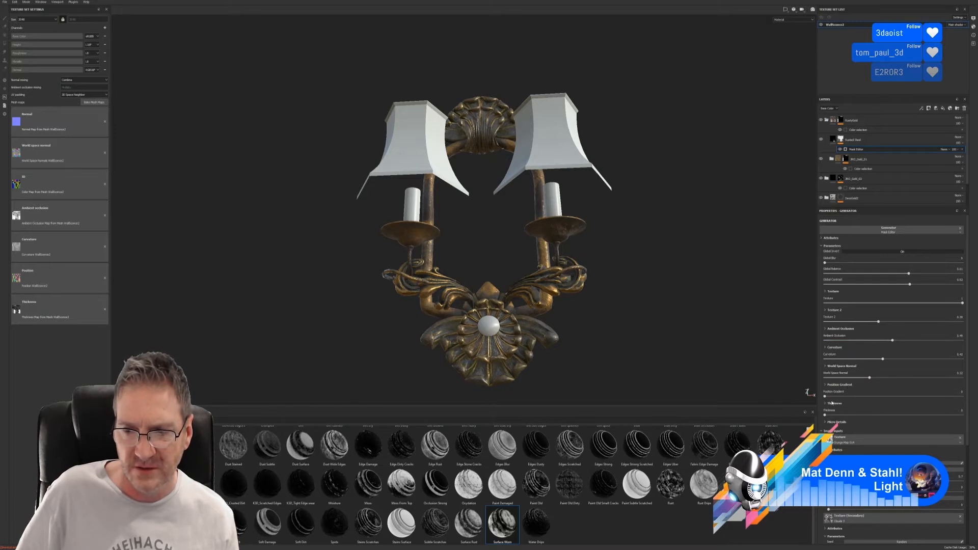
pyautogui.moveTo(829, 397)
pyautogui.mouseDown()
pyautogui.moveTo(878, 392)
pyautogui.moveTo(831, 393)
pyautogui.mouseUp()
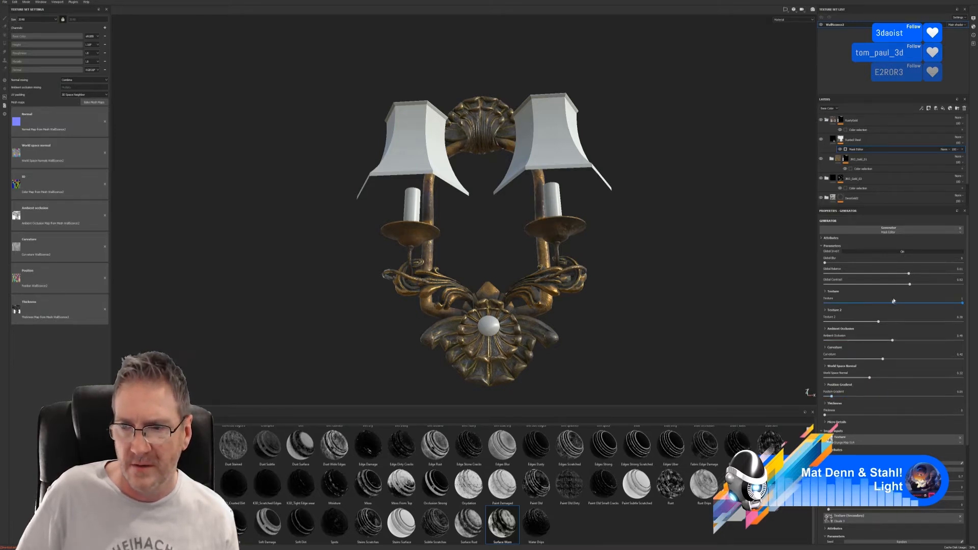
# Set the mask's Global Balance to about 0.56 and check the rusted arms and dishes from several angles
pyautogui.moveTo(910, 275); pyautogui.dragTo(899, 276)
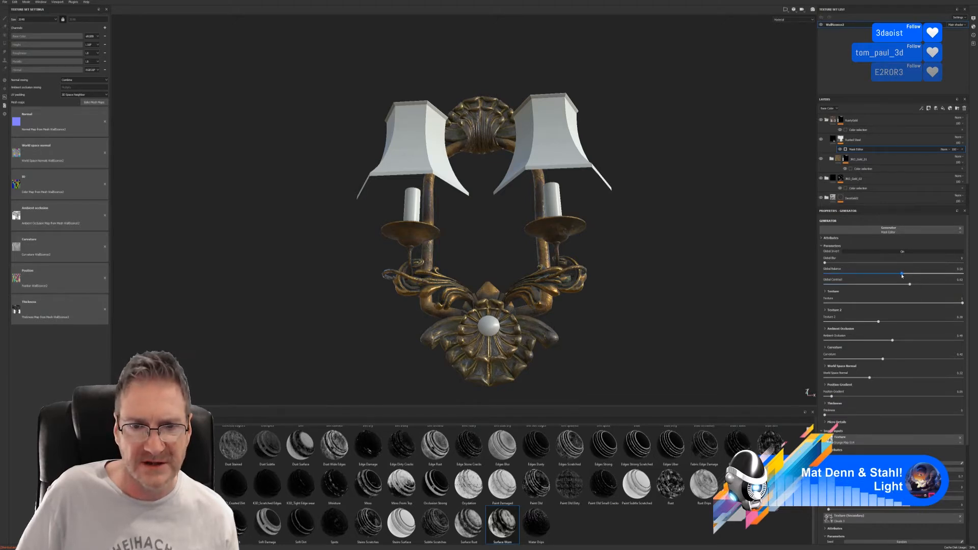
pyautogui.keyDown('alt'); pyautogui.moveTo(738, 278); pyautogui.dragTo(774, 269); pyautogui.keyUp('alt')
pyautogui.keyDown('alt'); pyautogui.moveTo(775, 269); pyautogui.dragTo(865, 239, button='right'); pyautogui.keyUp('alt')
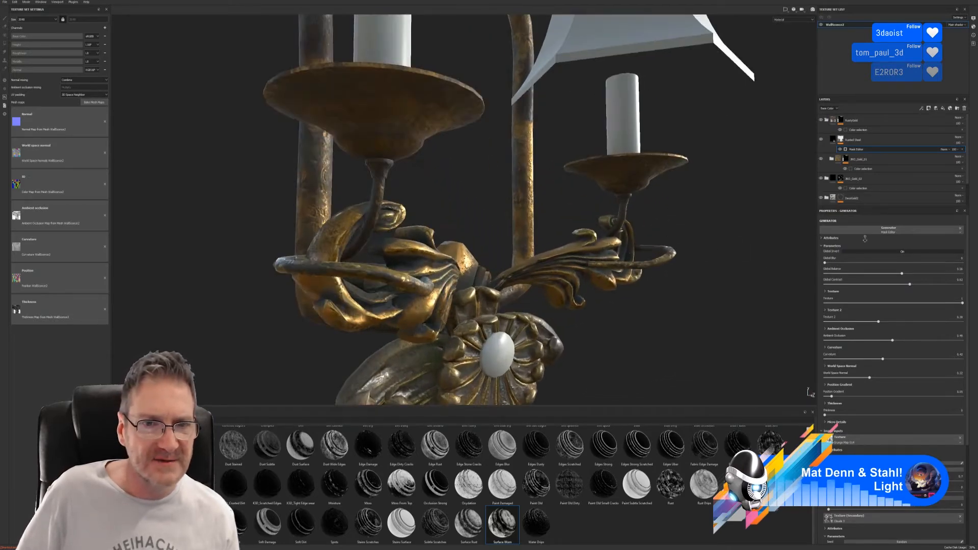
pyautogui.keyDown('alt'); pyautogui.moveTo(489, 237); pyautogui.dragTo(576, 225); pyautogui.keyUp('alt')
pyautogui.keyDown('alt'); pyautogui.moveTo(407, 239); pyautogui.dragTo(199, 252, button='right'); pyautogui.keyUp('alt')
pyautogui.keyDown('alt'); pyautogui.moveTo(596, 260); pyautogui.dragTo(549, 280); pyautogui.keyUp('alt')
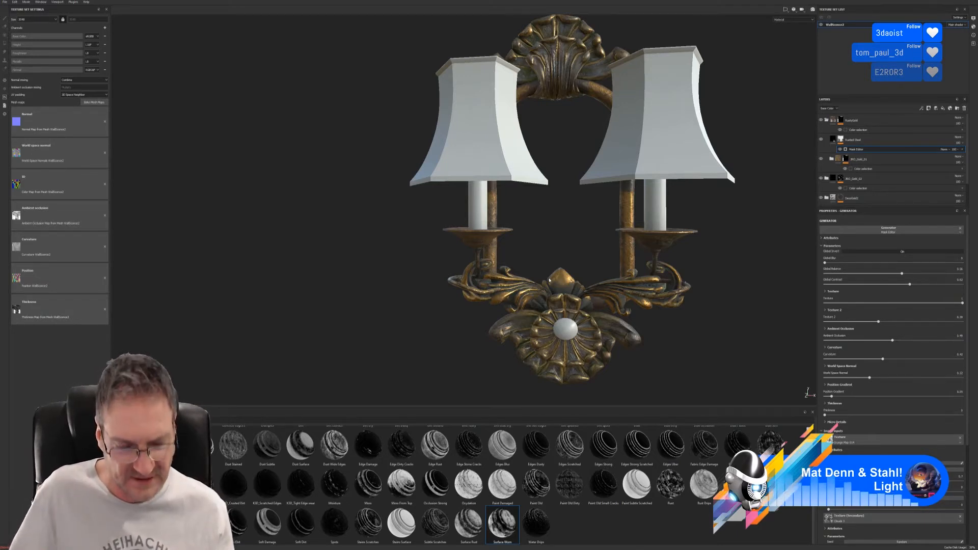
pyautogui.scroll(-5, 550, 280)
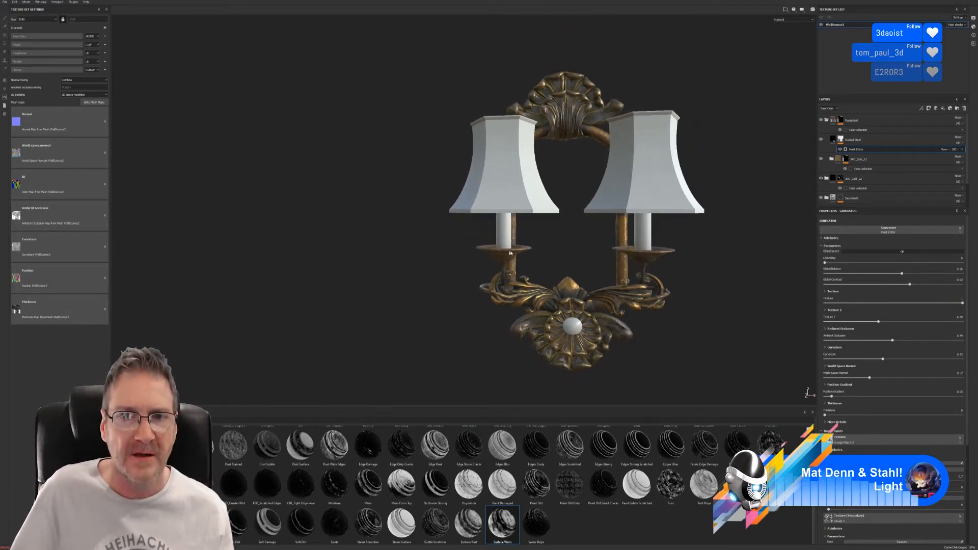
pyautogui.moveTo(511, 252)
pyautogui.keyDown('alt'); pyautogui.mouseDown()
pyautogui.moveTo(513, 219)
pyautogui.moveTo(500, 250)
pyautogui.mouseUp(); pyautogui.keyUp('alt')
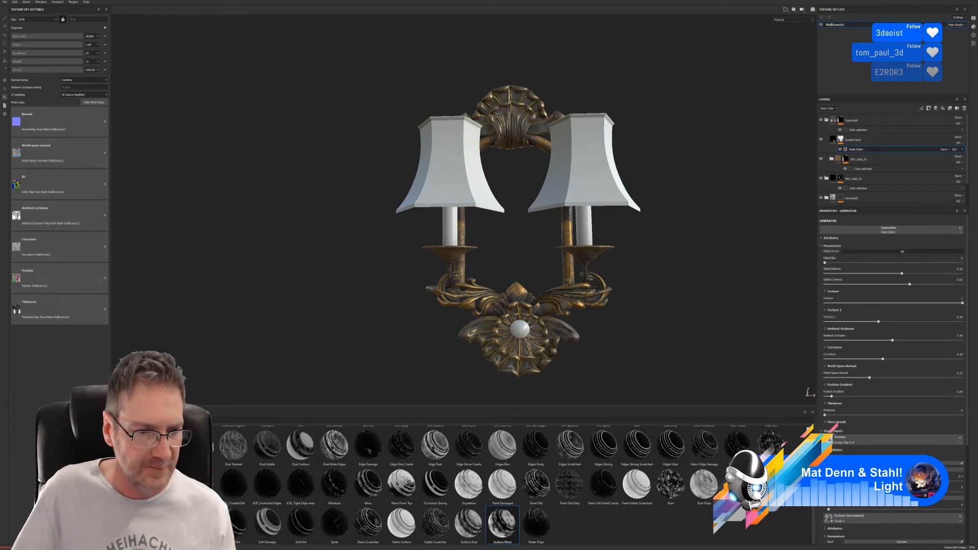
# Find the JRO_Gold_04 smart material in the Smart Materials library and apply it to the sconce
pyautogui.click(127, 501)
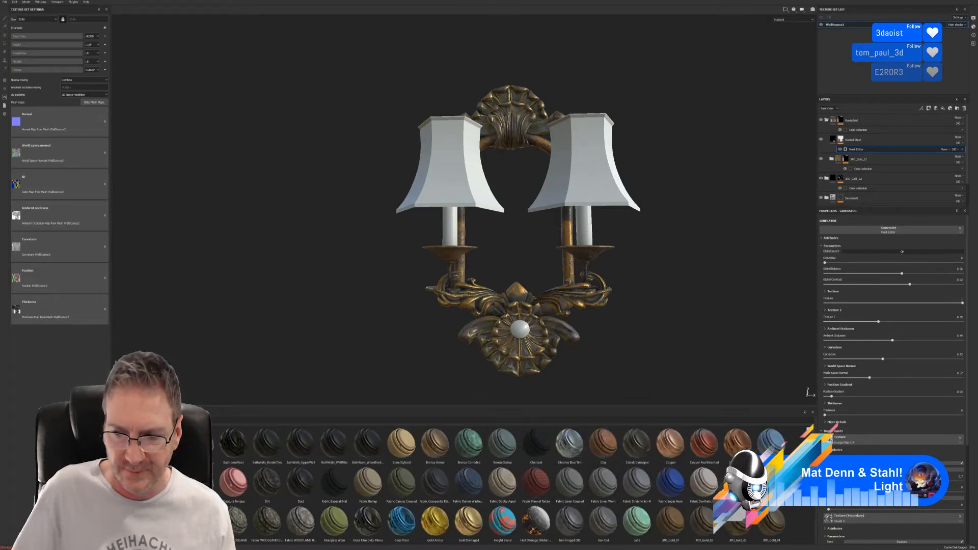
pyautogui.scroll(-1, 503, 488)
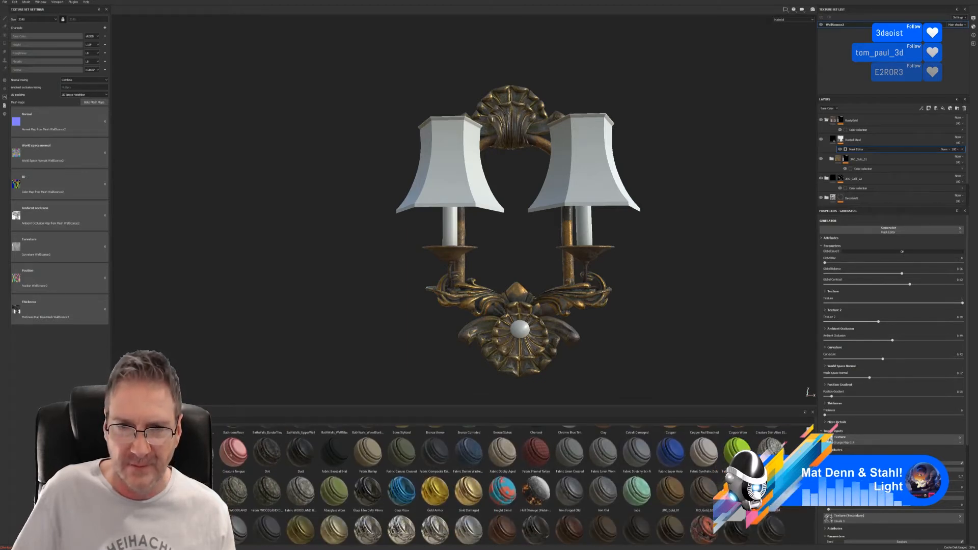
pyautogui.scroll(-1, 503, 484)
pyautogui.scroll(-1, 503, 484)
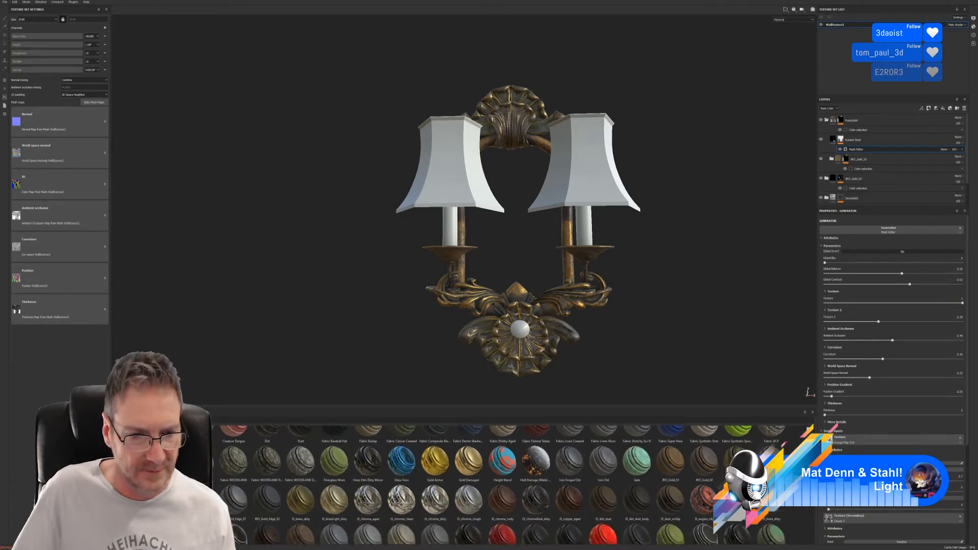
pyautogui.scroll(1, 503, 484)
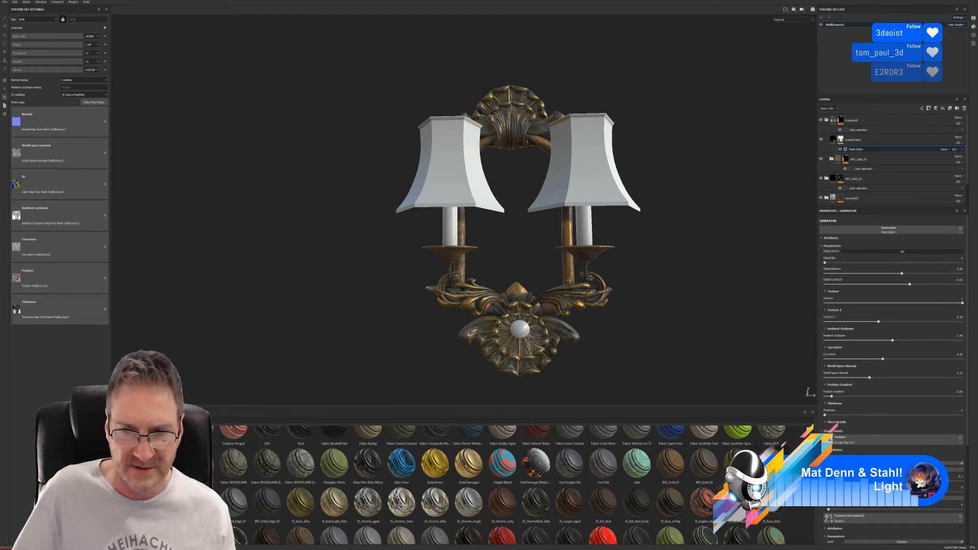
pyautogui.moveTo(772, 464); pyautogui.dragTo(587, 227)
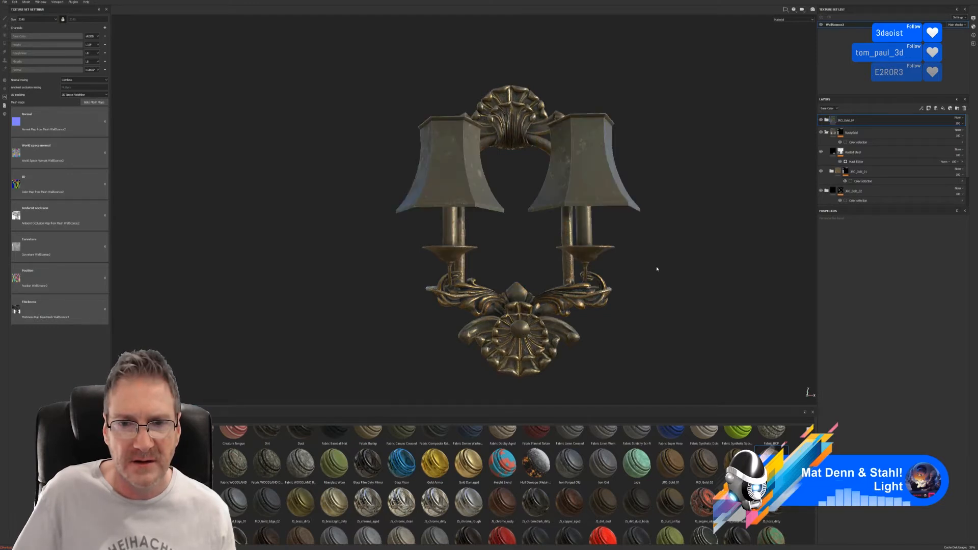
# Mask the JRO_Gold_04 folder with a color selection, picking the ID color of the candle tubes
pyautogui.rightClick(870, 125)
pyautogui.click(887, 140)
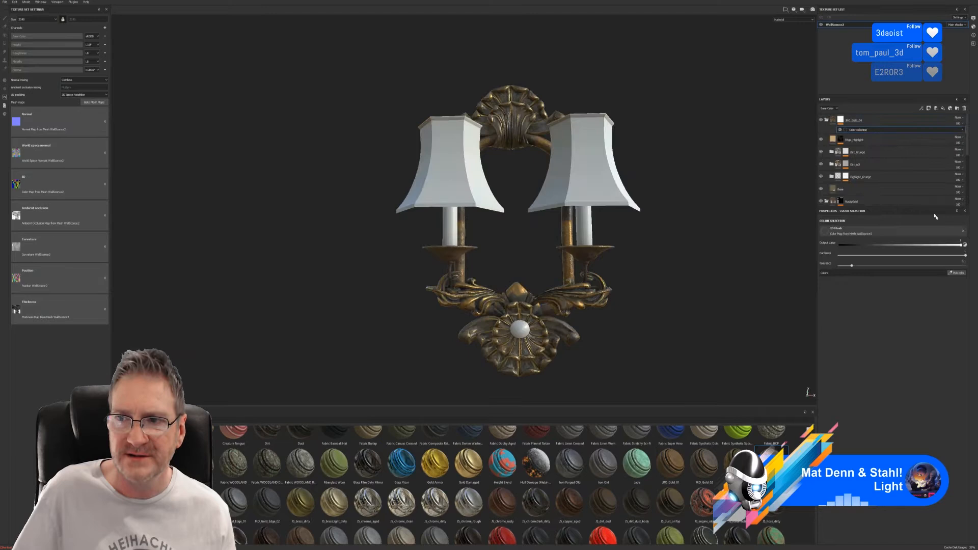
pyautogui.click(958, 273)
pyautogui.click(586, 230)
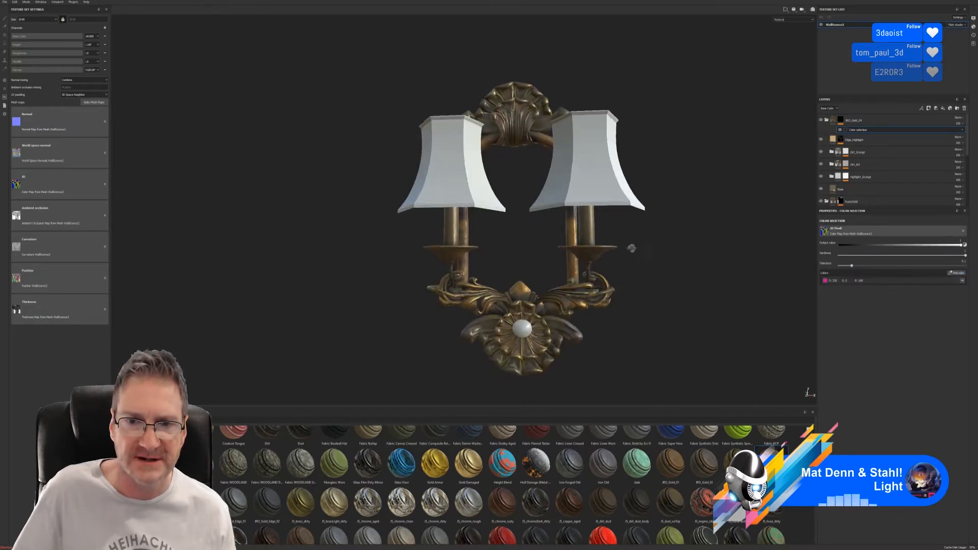
# Inspect the new gold finish on the candle tubes up close and save the project
pyautogui.keyDown('alt'); pyautogui.moveTo(632, 248); pyautogui.dragTo(548, 241); pyautogui.keyUp('alt')
pyautogui.keyDown('alt'); pyautogui.moveTo(549, 240); pyautogui.dragTo(530, 260, button='middle'); pyautogui.keyUp('alt')
pyautogui.keyDown('alt'); pyautogui.moveTo(540, 261); pyautogui.dragTo(738, 238, button='right'); pyautogui.keyUp('alt')
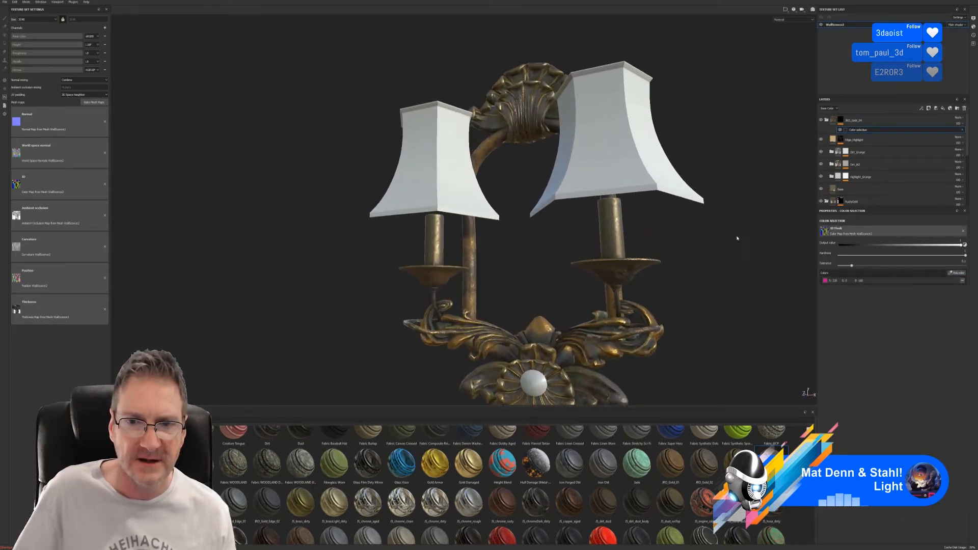
pyautogui.keyDown('alt'); pyautogui.moveTo(555, 242); pyautogui.dragTo(485, 250); pyautogui.keyUp('alt')
pyautogui.keyDown('alt'); pyautogui.moveTo(484, 250); pyautogui.dragTo(433, 249, button='middle'); pyautogui.keyUp('alt')
pyautogui.keyDown('alt'); pyautogui.moveTo(438, 251); pyautogui.dragTo(815, 259, button='right'); pyautogui.keyUp('alt')
pyautogui.keyDown('alt'); pyautogui.moveTo(506, 275); pyautogui.dragTo(500, 266, button='middle'); pyautogui.keyUp('alt')
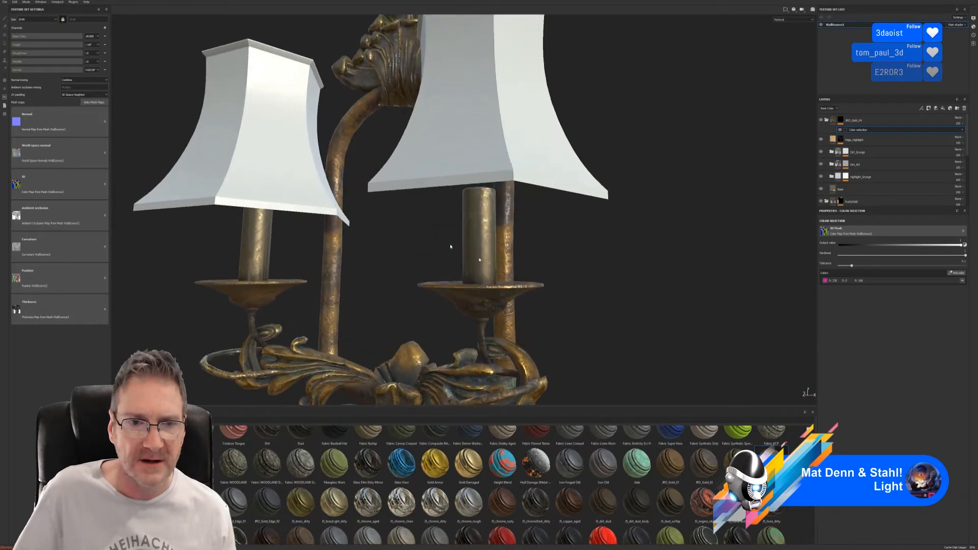
pyautogui.click(4, 4)
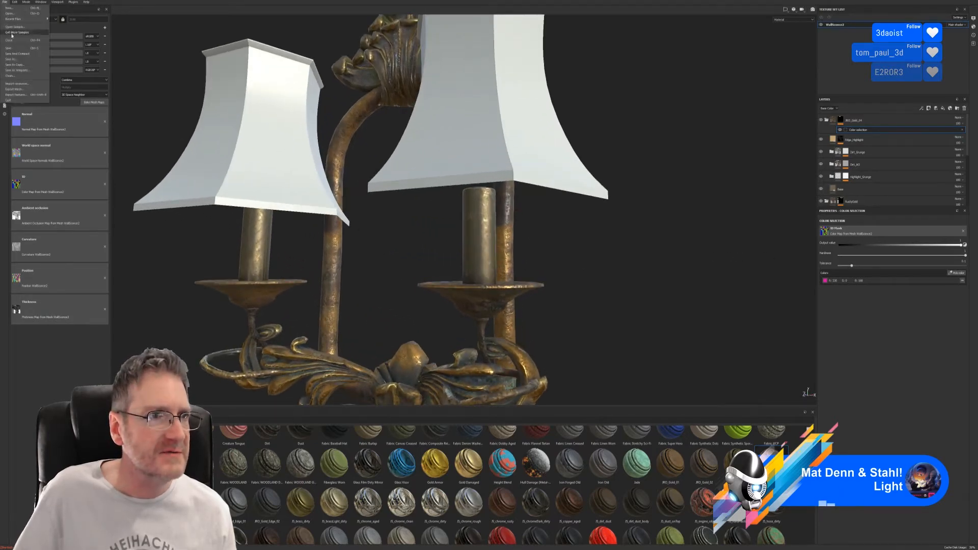
pyautogui.click(10, 39)
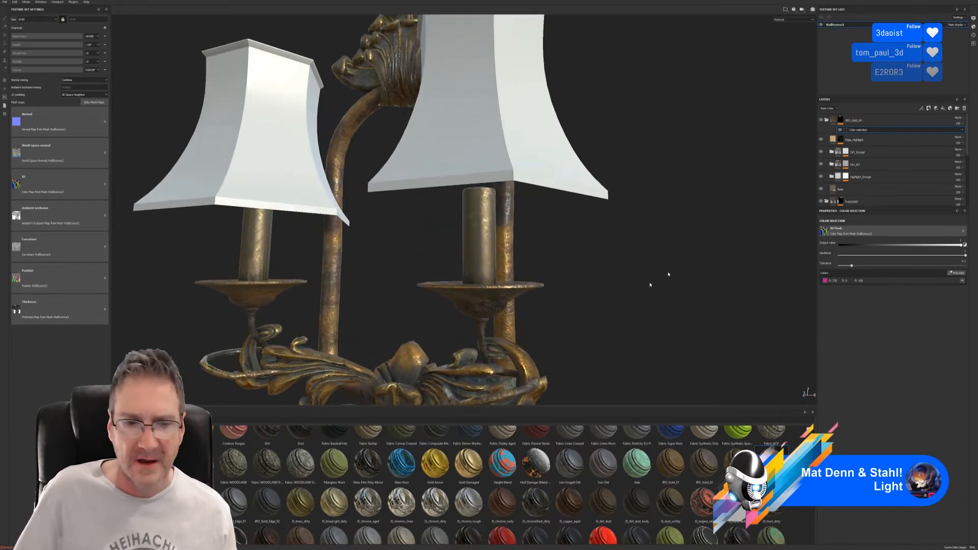
# Browse the Materials library for a metal suited to the candle tubes
pyautogui.click(125, 499)
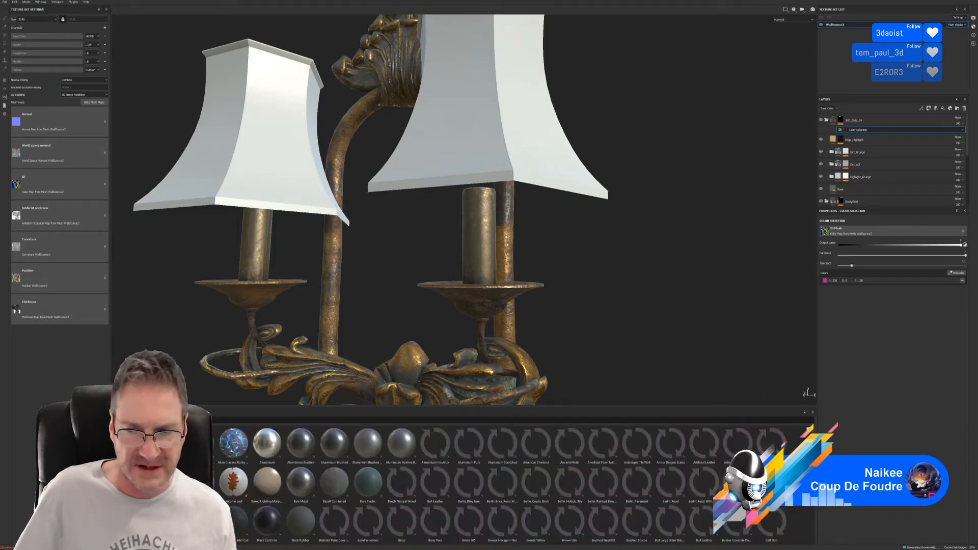
pyautogui.scroll(-8, 516, 484)
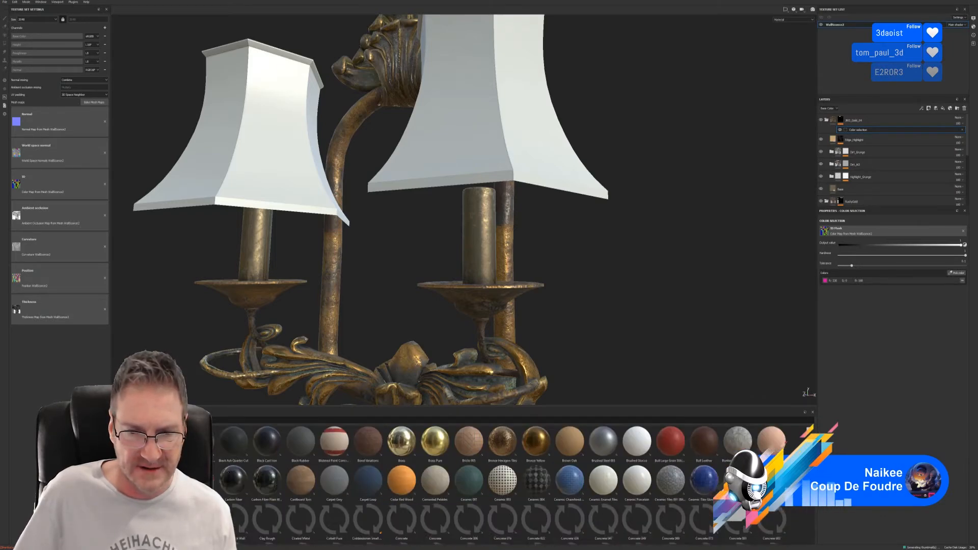
pyautogui.scroll(1, 516, 484)
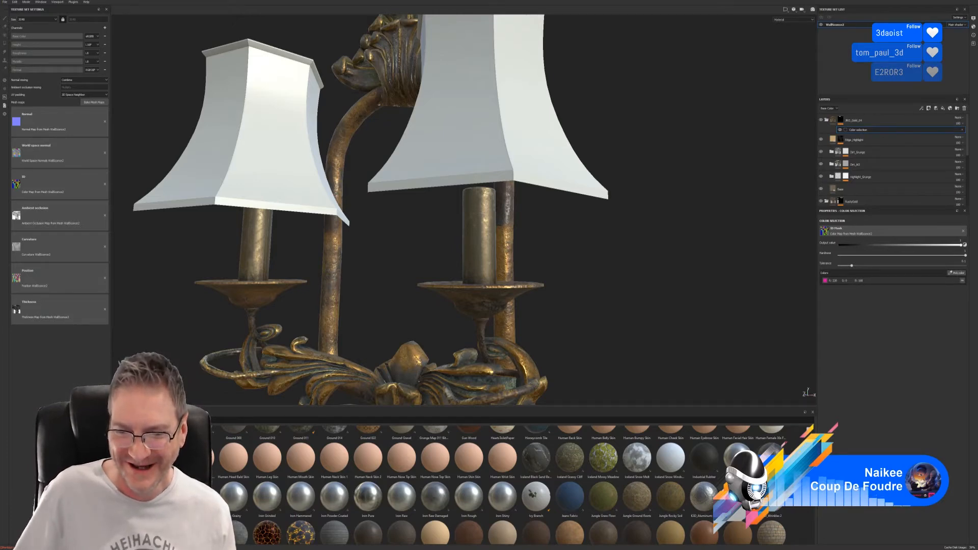
pyautogui.scroll(-3, 515, 484)
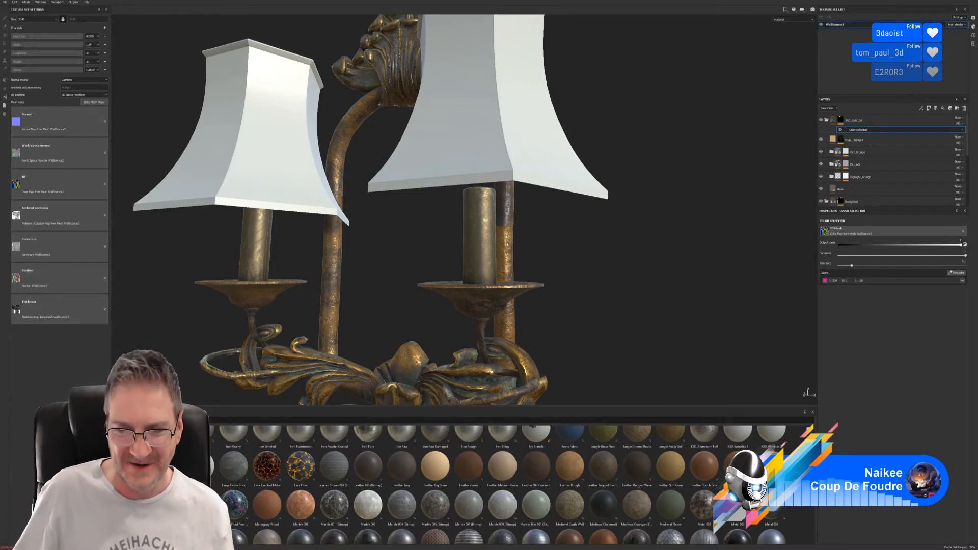
pyautogui.scroll(-3, 499, 484)
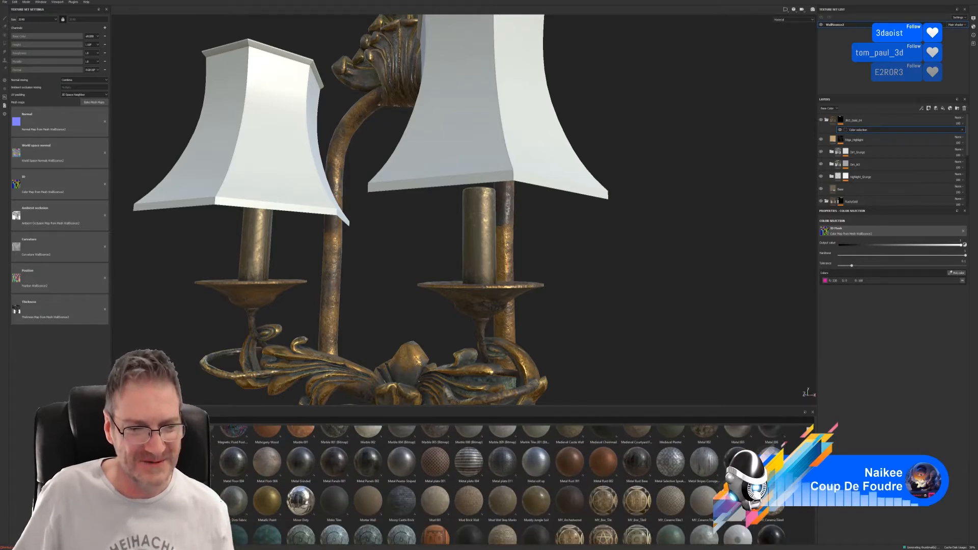
pyautogui.scroll(-3, 503, 485)
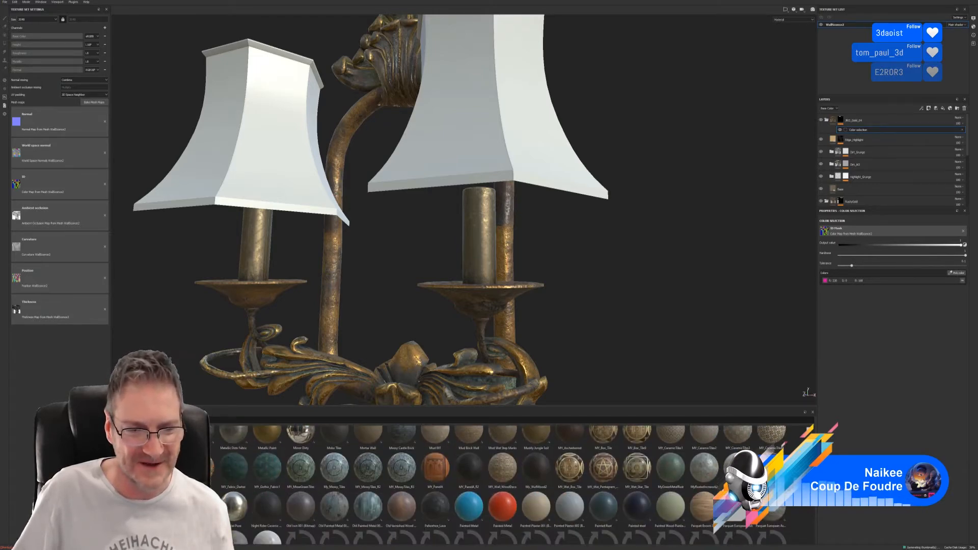
pyautogui.scroll(-2, 814, 507)
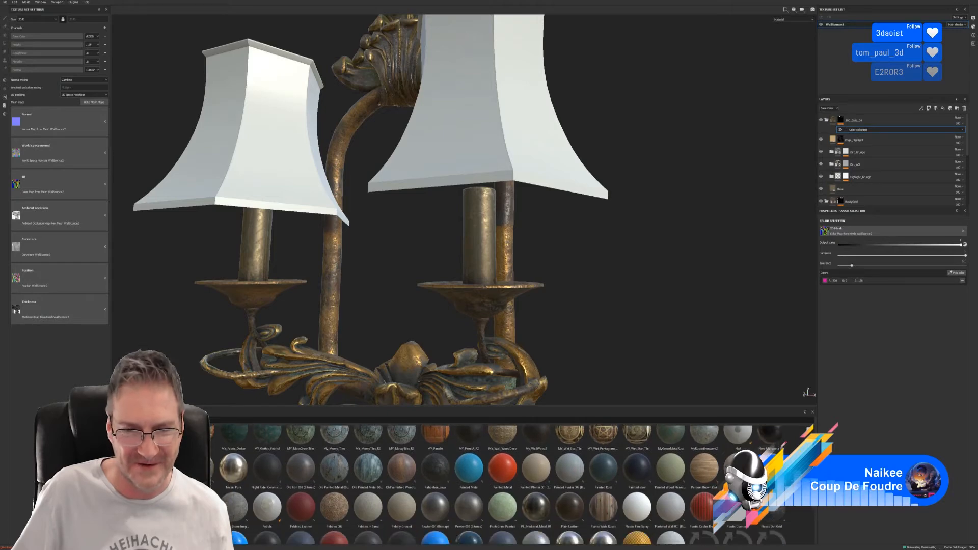
pyautogui.scroll(-2, 815, 507)
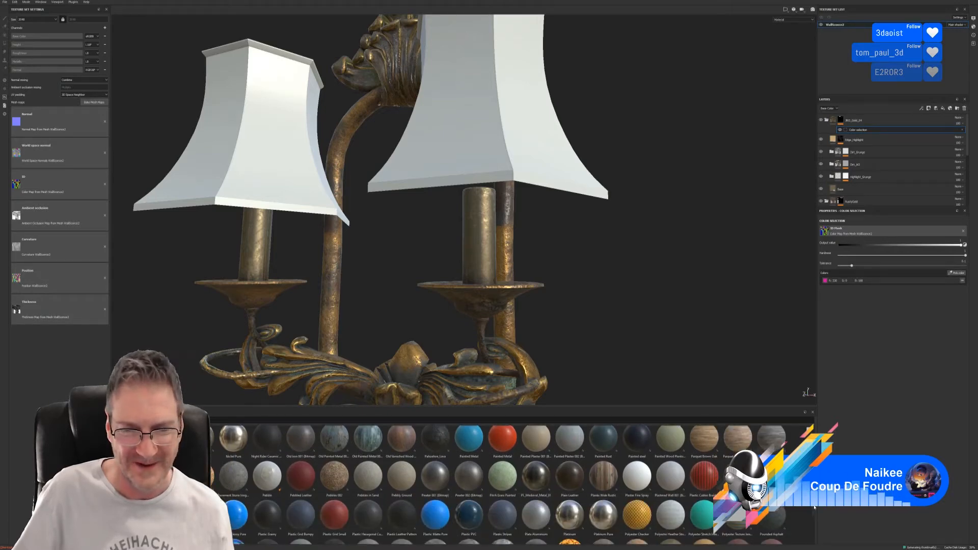
pyautogui.scroll(-1, 815, 507)
pyautogui.scroll(-1, 810, 508)
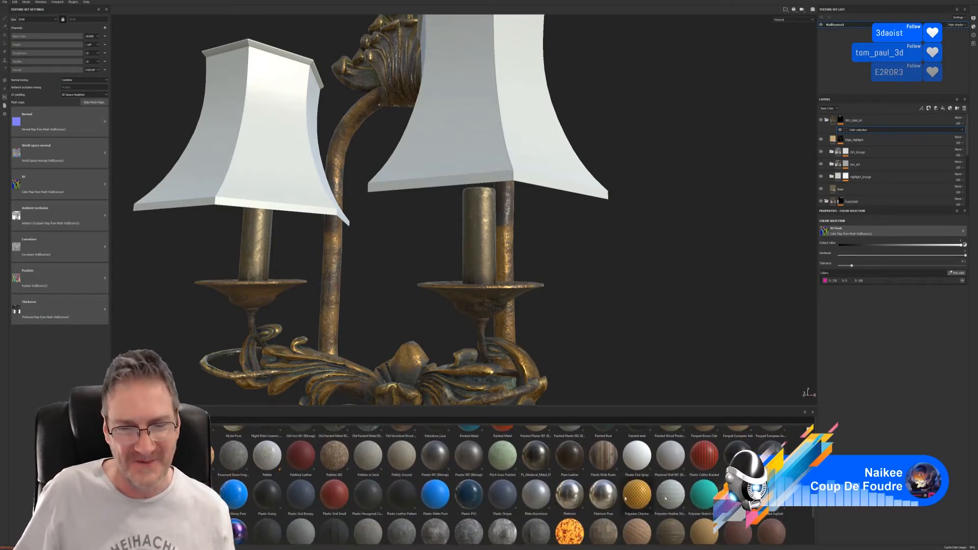
# Try the Medieval Metal material as a fill layer over the sconce and delete that layer
pyautogui.moveTo(530, 460)
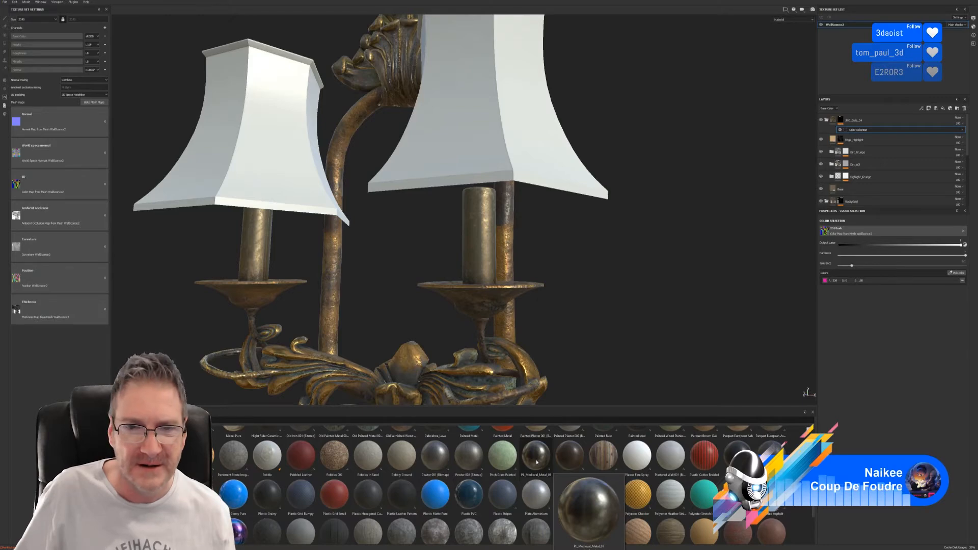
pyautogui.moveTo(537, 462); pyautogui.dragTo(490, 271)
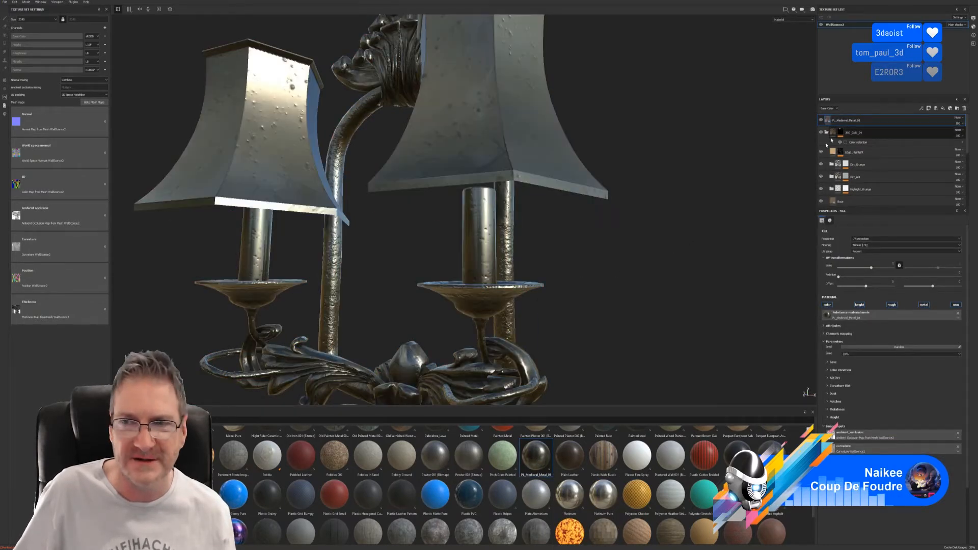
pyautogui.press('Delete')
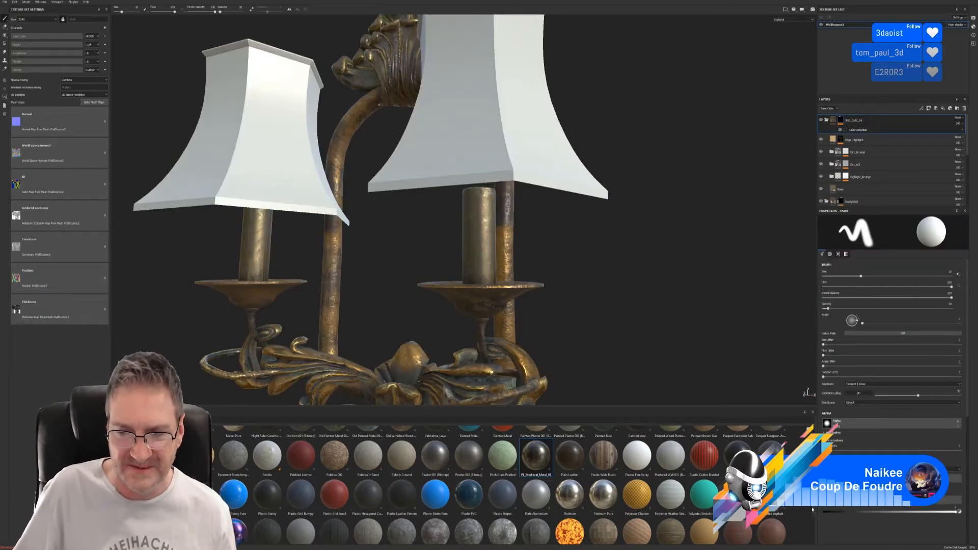
# Add the Smooth Oxidized Iron material as a new fill layer and increase its UV scale
pyautogui.scroll(-5, 810, 512)
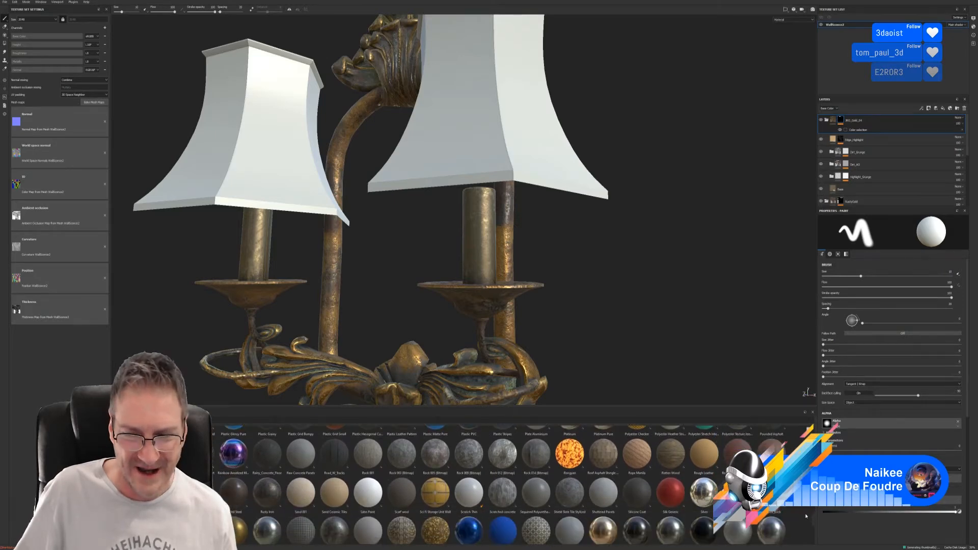
pyautogui.scroll(-1, 806, 516)
pyautogui.scroll(-2, 805, 517)
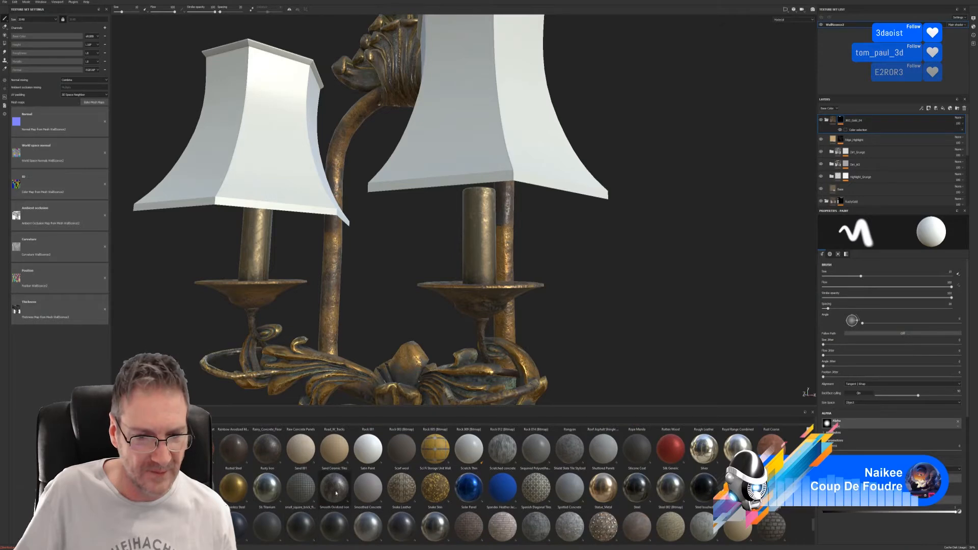
pyautogui.moveTo(334, 488); pyautogui.dragTo(478, 249)
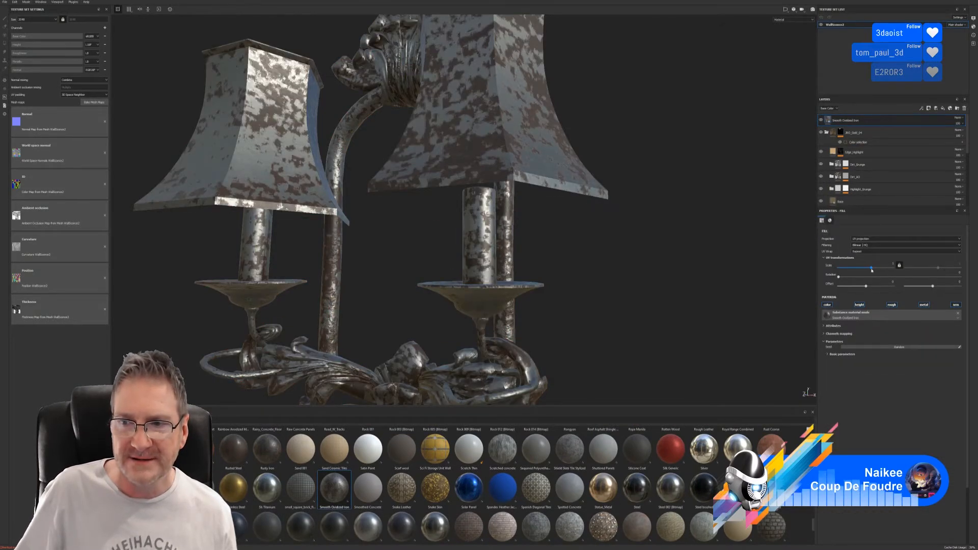
pyautogui.moveTo(876, 268); pyautogui.dragTo(880, 267)
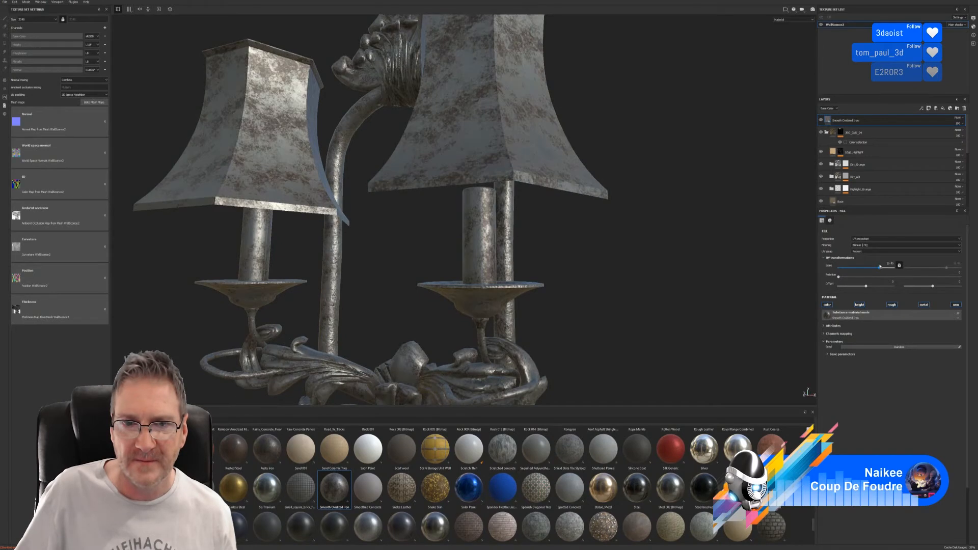
# Group the Smooth Oxidized Iron layer with the gold folder beneath it and name the new folder LightBulbHolder
pyautogui.click(854, 132)
pyautogui.rightClick(859, 132)
pyautogui.click(883, 174)
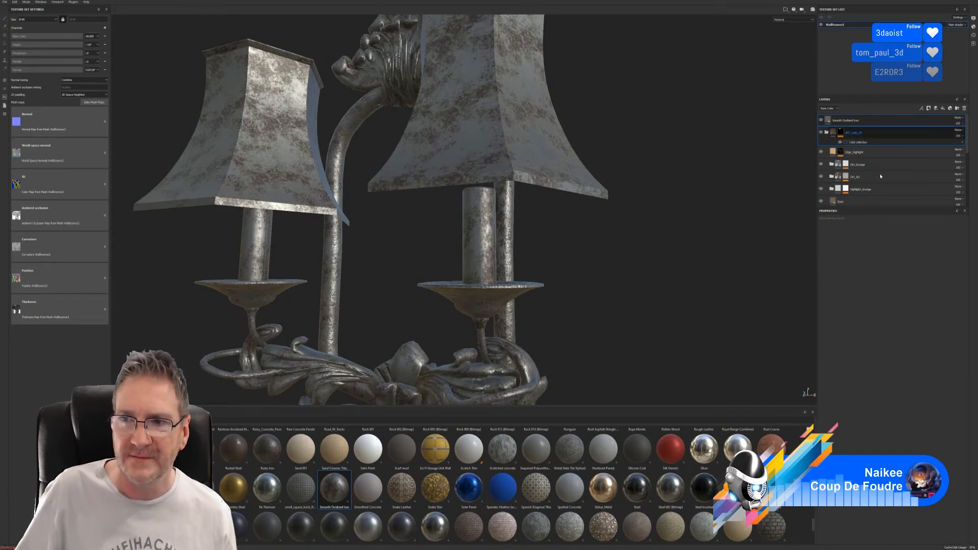
pyautogui.doubleClick(843, 120)
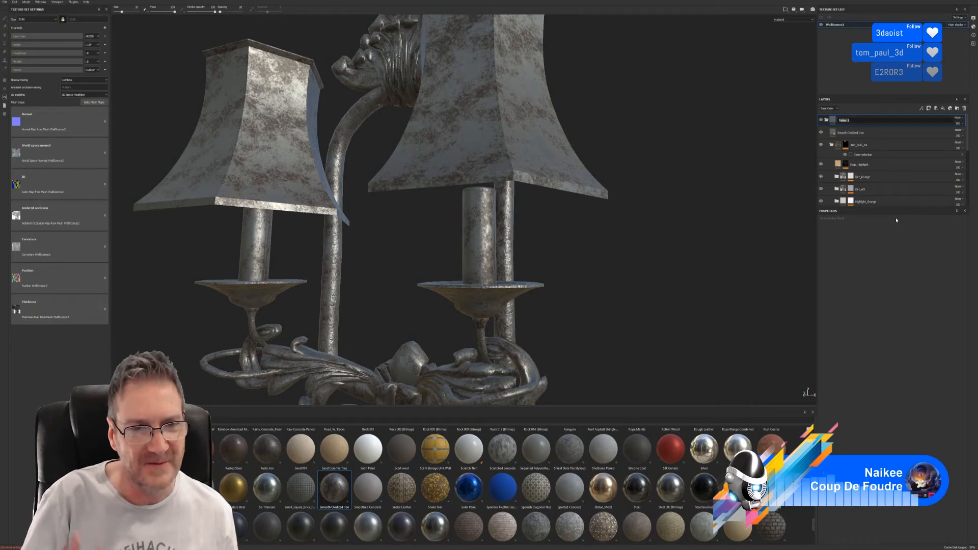
pyautogui.write('L')
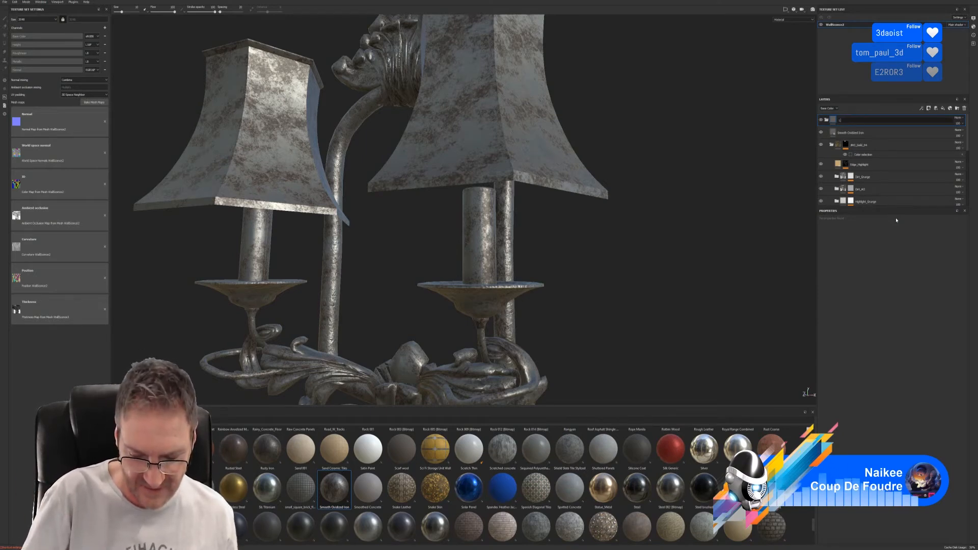
pyautogui.write('ight')
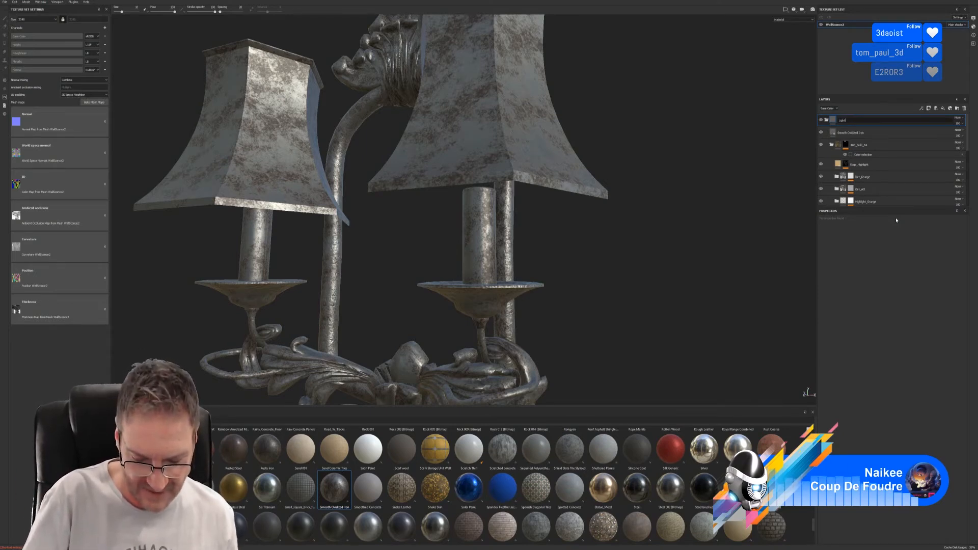
pyautogui.write('BulbsF')
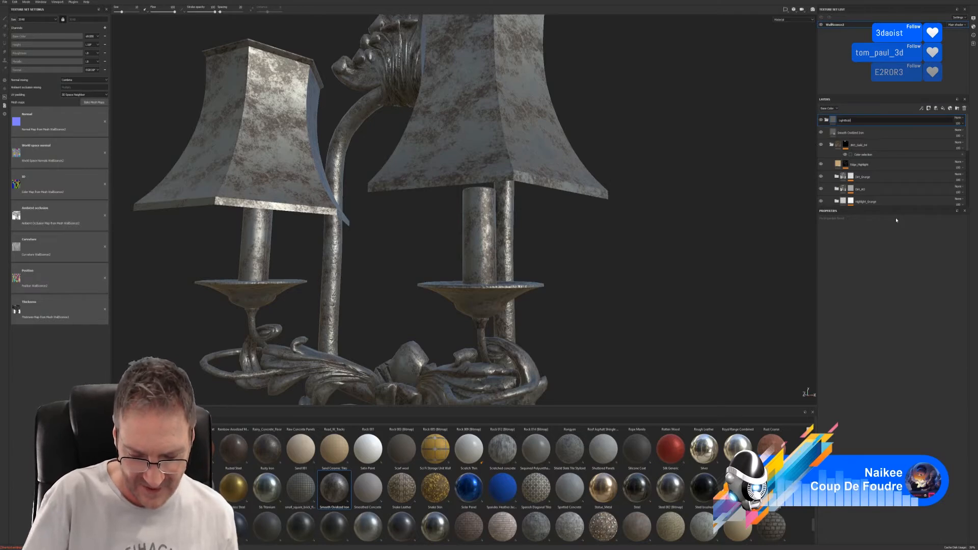
pyautogui.write('older')
pyautogui.press('Return')
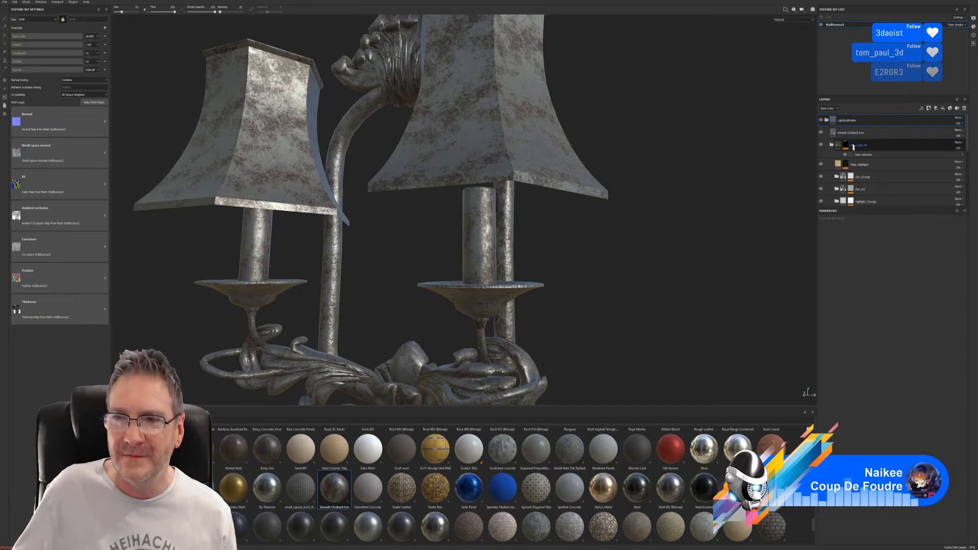
# Apply the Surface Worn smart mask to the Smooth Oxidized Iron layer
pyautogui.click(123, 510)
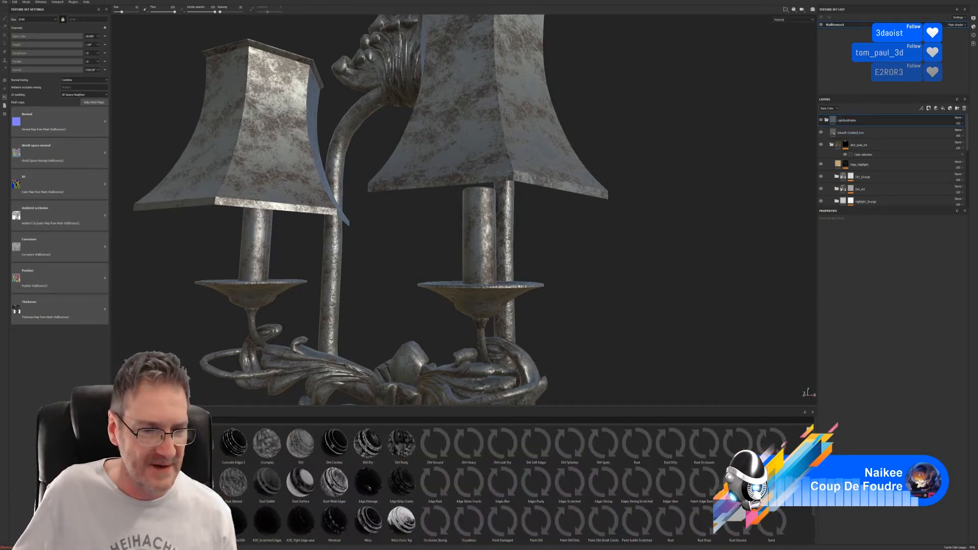
pyautogui.scroll(-1, 509, 484)
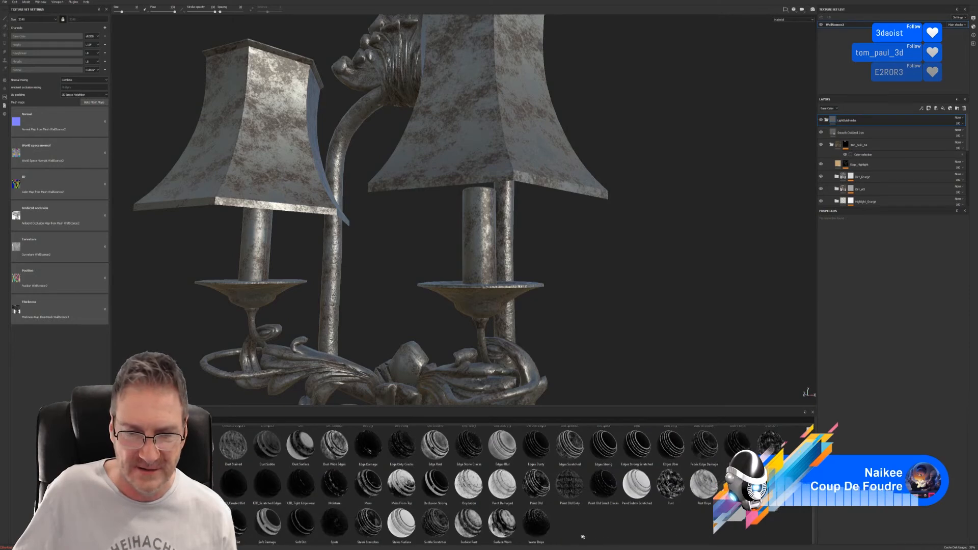
pyautogui.moveTo(502, 522)
pyautogui.mouseDown()
pyautogui.moveTo(814, 269)
pyautogui.moveTo(866, 135)
pyautogui.mouseUp()
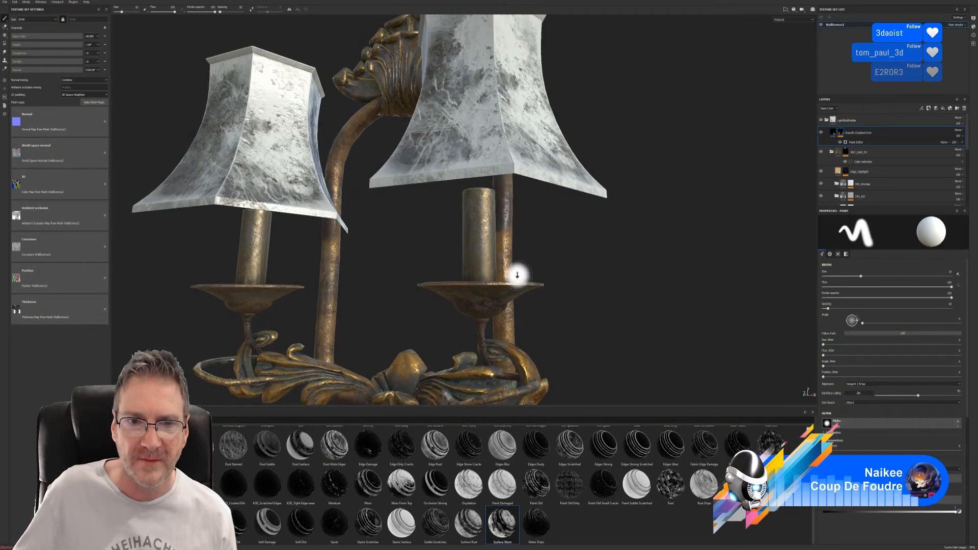
# Add a color selection mask to the LightBulbHolder folder and pick the candle tubes' ID color
pyautogui.scroll(1, 517, 275)
pyautogui.click(873, 120)
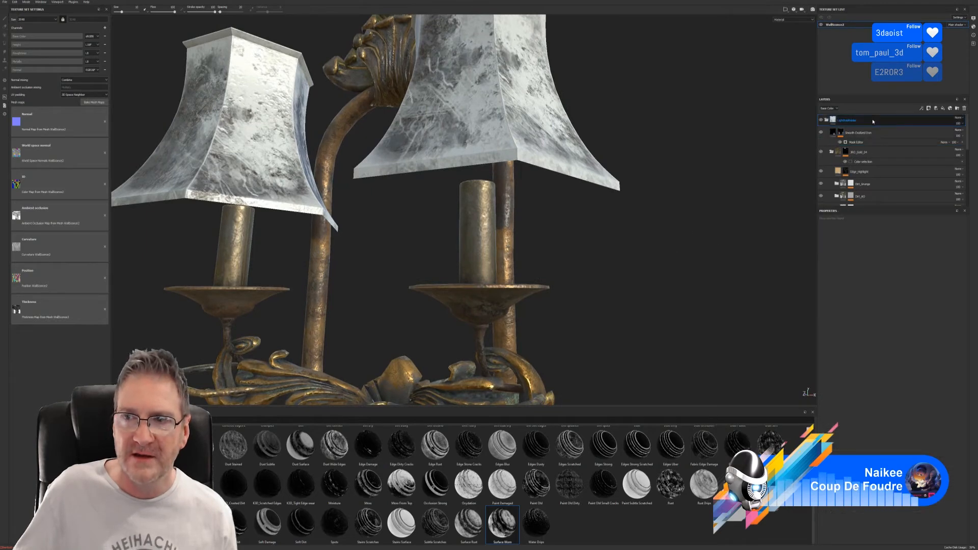
pyautogui.rightClick(872, 122)
pyautogui.click(892, 136)
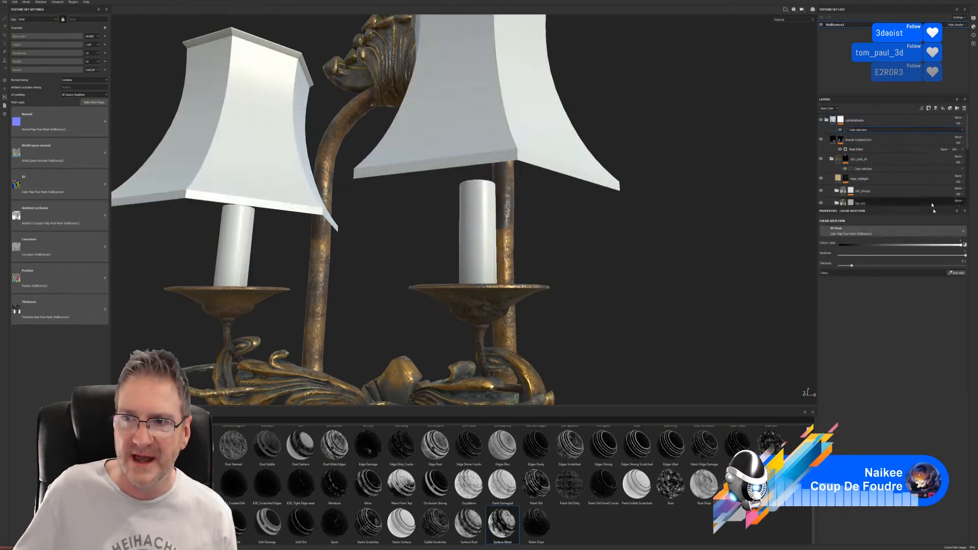
pyautogui.click(956, 273)
pyautogui.click(482, 217)
pyautogui.keyDown('alt'); pyautogui.moveTo(585, 275); pyautogui.dragTo(559, 253); pyautogui.keyUp('alt')
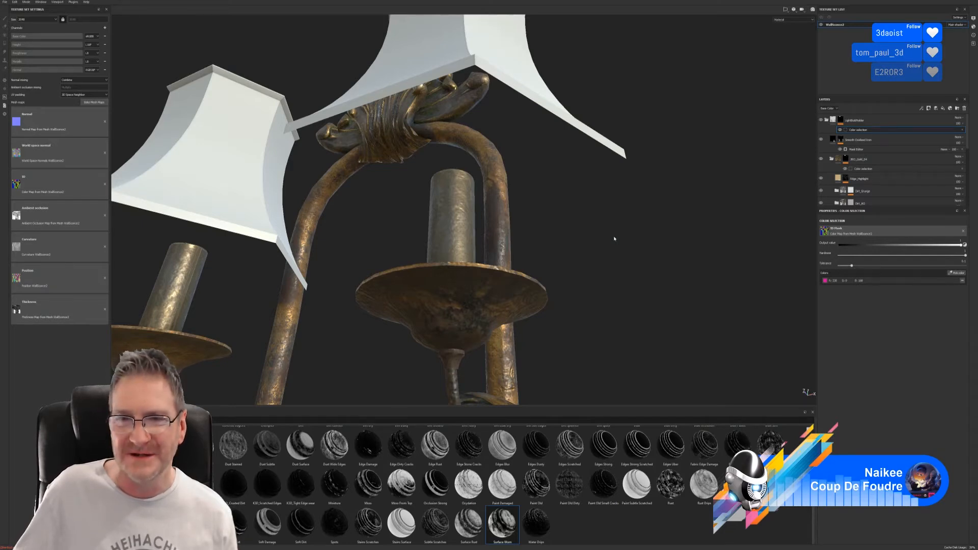
pyautogui.keyDown('alt'); pyautogui.moveTo(609, 238); pyautogui.dragTo(546, 264); pyautogui.keyUp('alt')
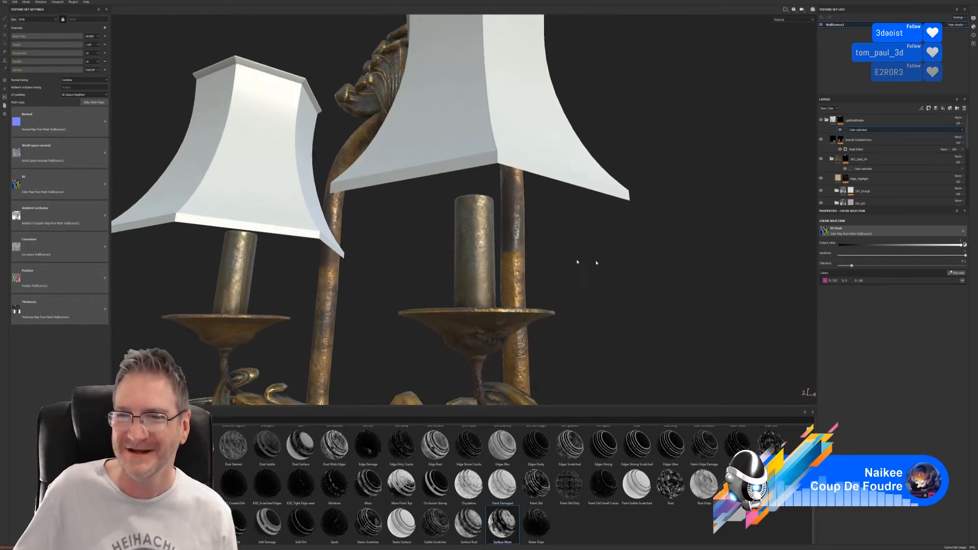
# In the iron layer's Mask Editor, raise Global Balance to about 0.75 and lower Global Contrast to about 0.09
pyautogui.click(857, 150)
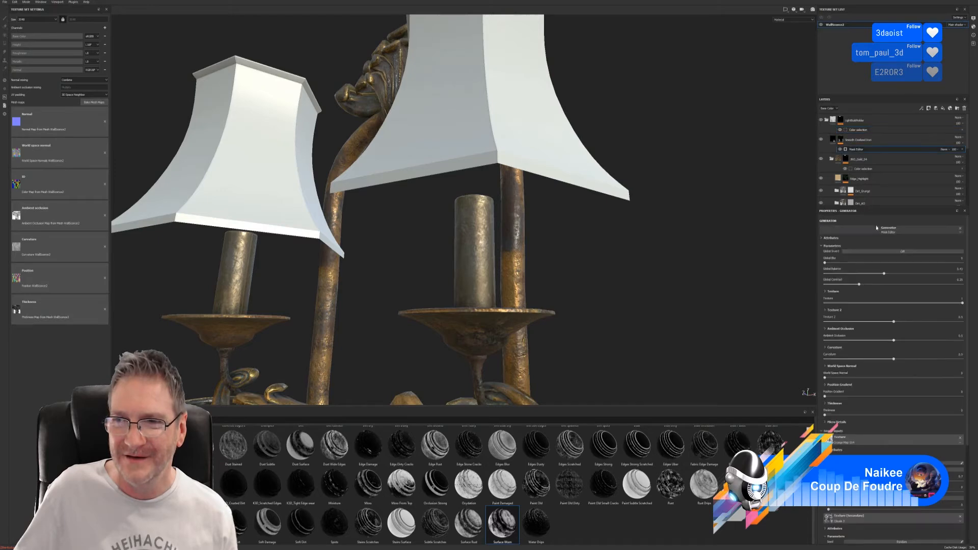
pyautogui.click(900, 253)
pyautogui.click(900, 252)
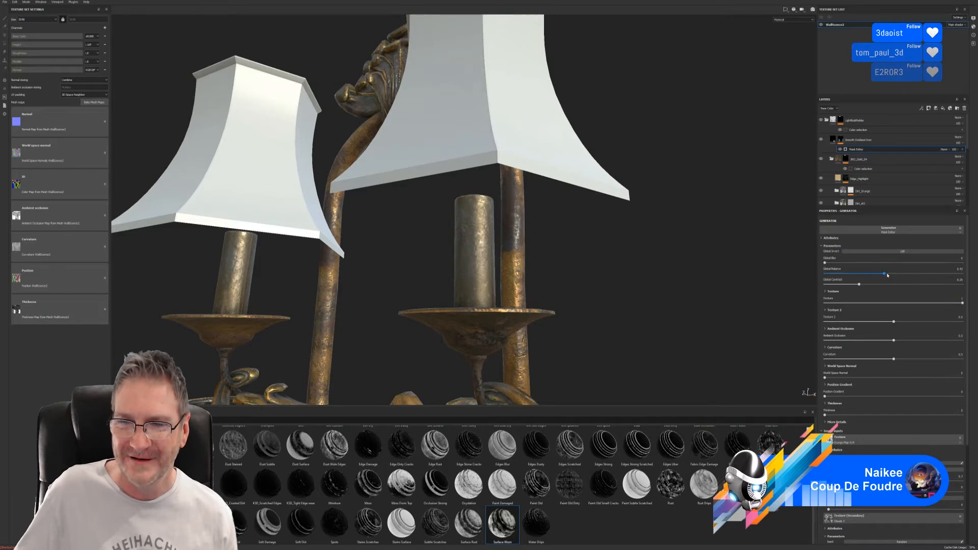
pyautogui.moveTo(885, 275); pyautogui.dragTo(926, 271)
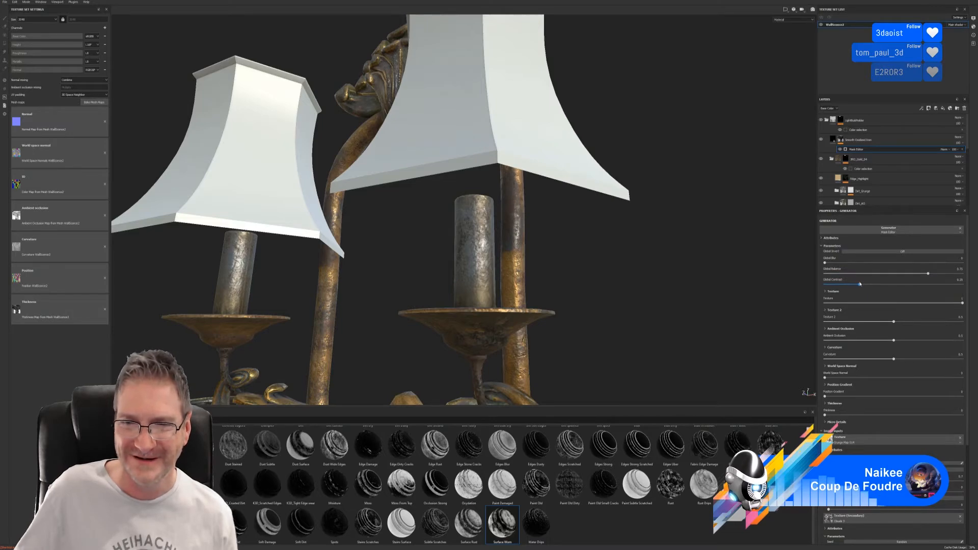
pyautogui.moveTo(860, 286); pyautogui.dragTo(837, 289)
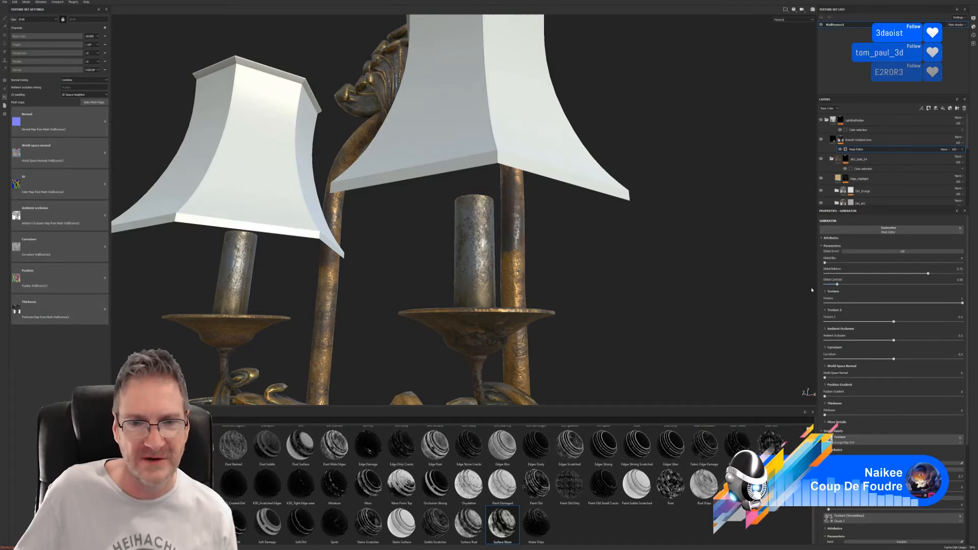
# Inspect the worn iron wear on the candle tubes from several angles
pyautogui.keyDown('alt'); pyautogui.moveTo(601, 242); pyautogui.dragTo(599, 275); pyautogui.keyUp('alt')
pyautogui.keyDown('alt'); pyautogui.moveTo(458, 285); pyautogui.dragTo(359, 292, button='right'); pyautogui.keyUp('alt')
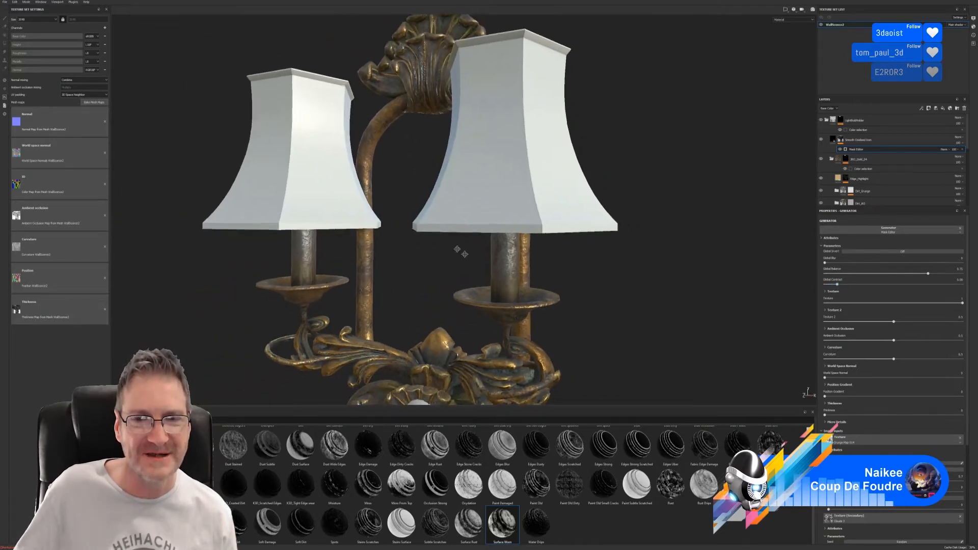
pyautogui.keyDown('alt'); pyautogui.moveTo(461, 249); pyautogui.dragTo(557, 252); pyautogui.keyUp('alt')
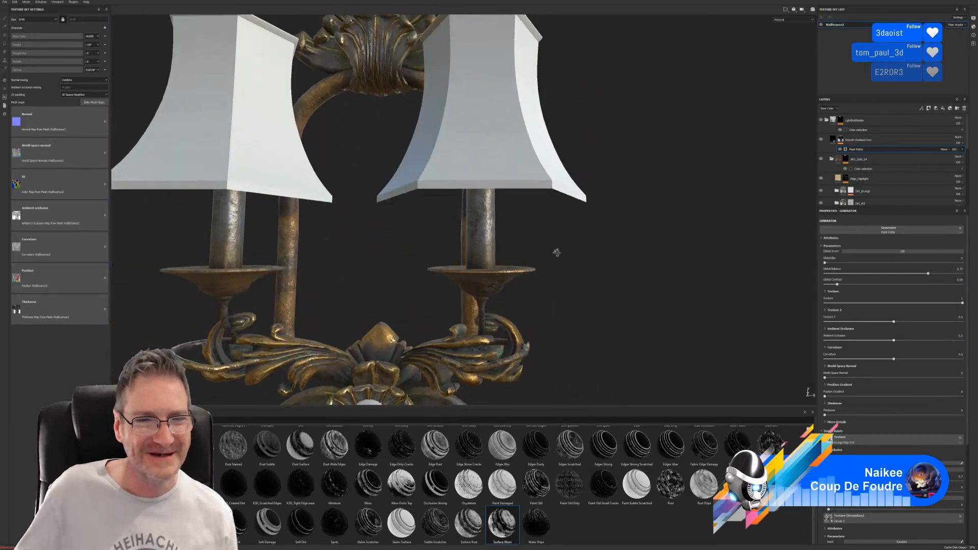
pyautogui.keyDown('alt'); pyautogui.moveTo(535, 251); pyautogui.dragTo(539, 276, button='middle'); pyautogui.keyUp('alt')
pyautogui.moveTo(539, 275)
pyautogui.keyDown('alt'); pyautogui.mouseDown()
pyautogui.moveTo(488, 235)
pyautogui.moveTo(530, 251)
pyautogui.moveTo(546, 273)
pyautogui.mouseUp(); pyautogui.keyUp('alt')
pyautogui.keyDown('alt'); pyautogui.moveTo(546, 273); pyautogui.dragTo(548, 242, button='middle'); pyautogui.keyUp('alt')
pyautogui.keyDown('alt'); pyautogui.moveTo(548, 242); pyautogui.dragTo(547, 250); pyautogui.keyUp('alt')
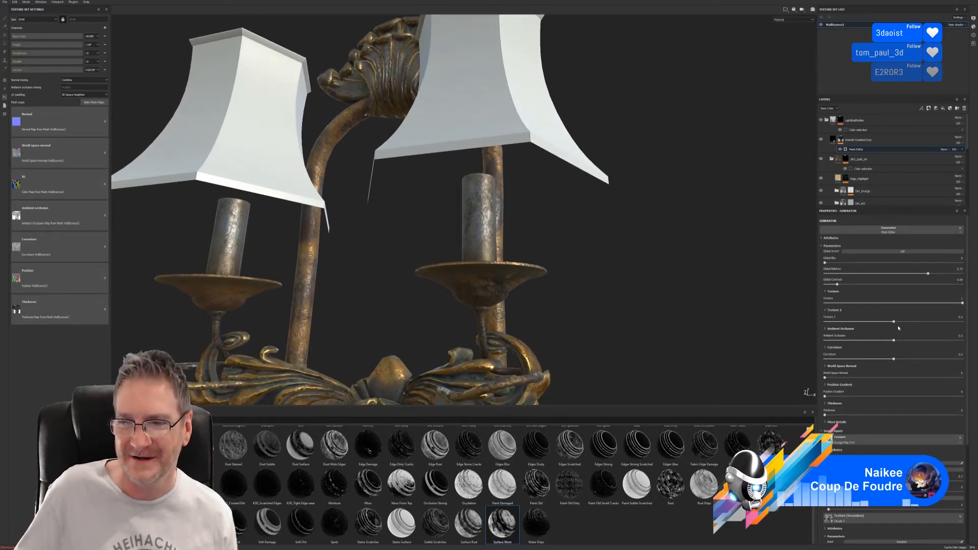
# Set the iron mask's Texture 2 to about 0.44, Ambient Occlusion to 0.54 and Curvature to 0.39, with World Space Normal slightly above zero
pyautogui.moveTo(894, 321); pyautogui.dragTo(862, 324)
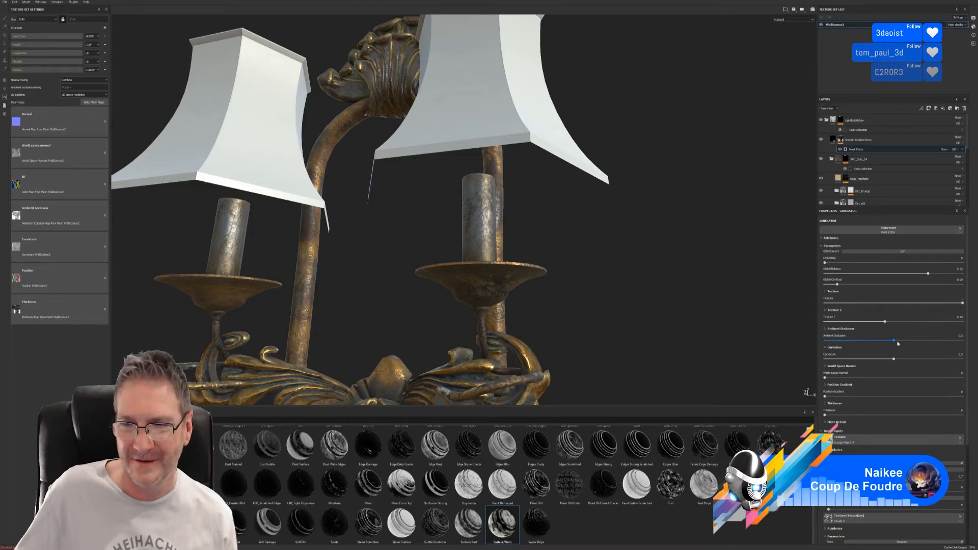
pyautogui.moveTo(895, 341); pyautogui.dragTo(863, 345)
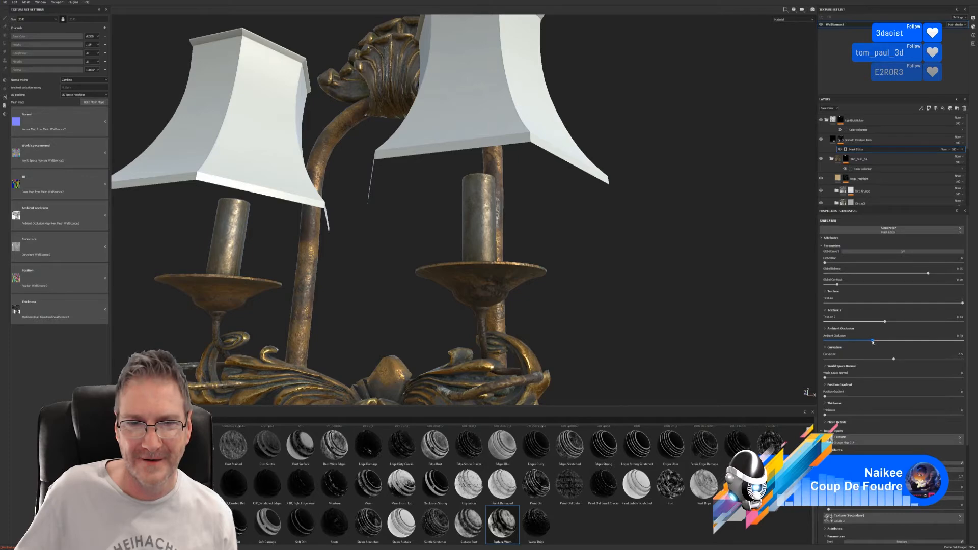
pyautogui.keyDown('alt'); pyautogui.moveTo(568, 224); pyautogui.dragTo(535, 240); pyautogui.keyUp('alt')
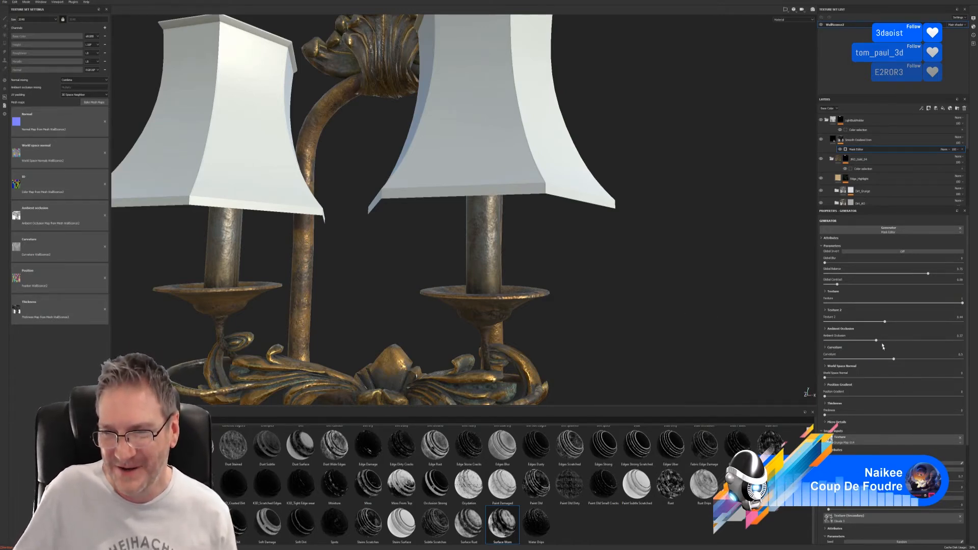
pyautogui.moveTo(876, 340); pyautogui.dragTo(900, 340)
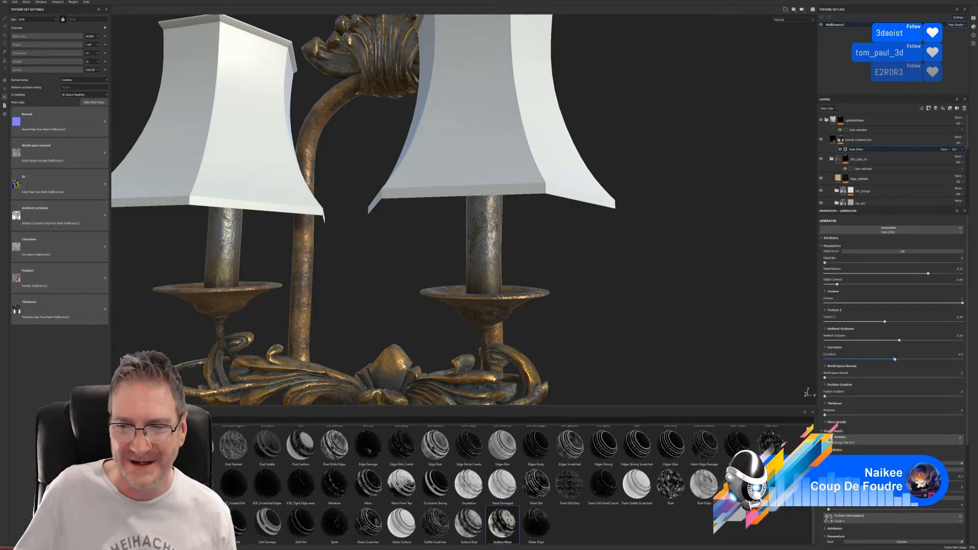
pyautogui.moveTo(895, 359)
pyautogui.mouseDown()
pyautogui.moveTo(812, 372)
pyautogui.moveTo(929, 359)
pyautogui.moveTo(879, 359)
pyautogui.mouseUp()
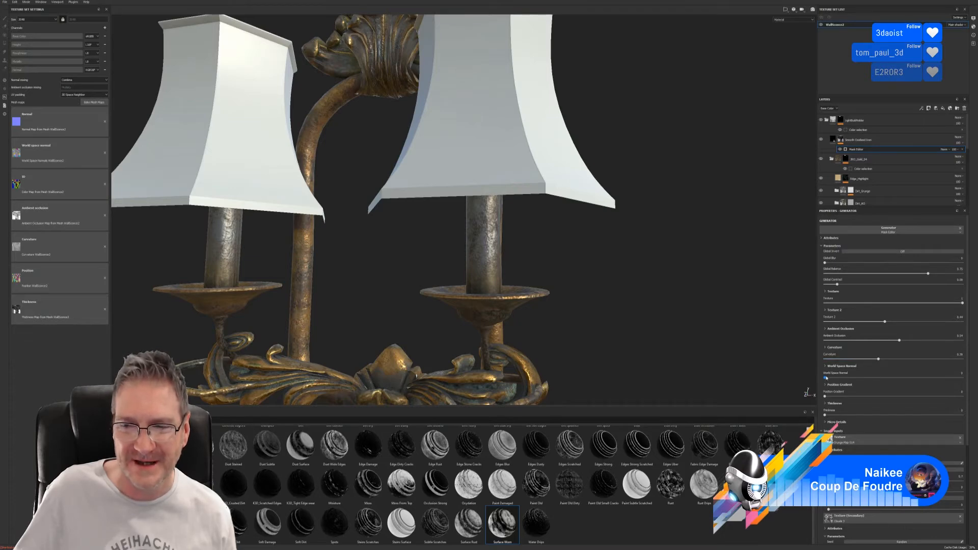
pyautogui.moveTo(826, 379); pyautogui.dragTo(806, 401)
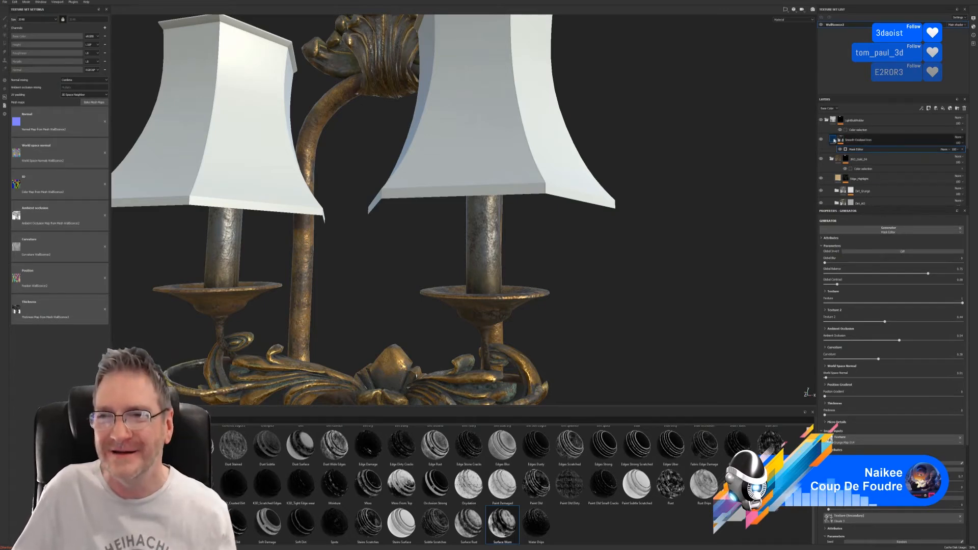
# Darken the Smooth Oxidized Iron material by setting Luminosity to about 0.46 and Contrast to 0.3
pyautogui.click(841, 140)
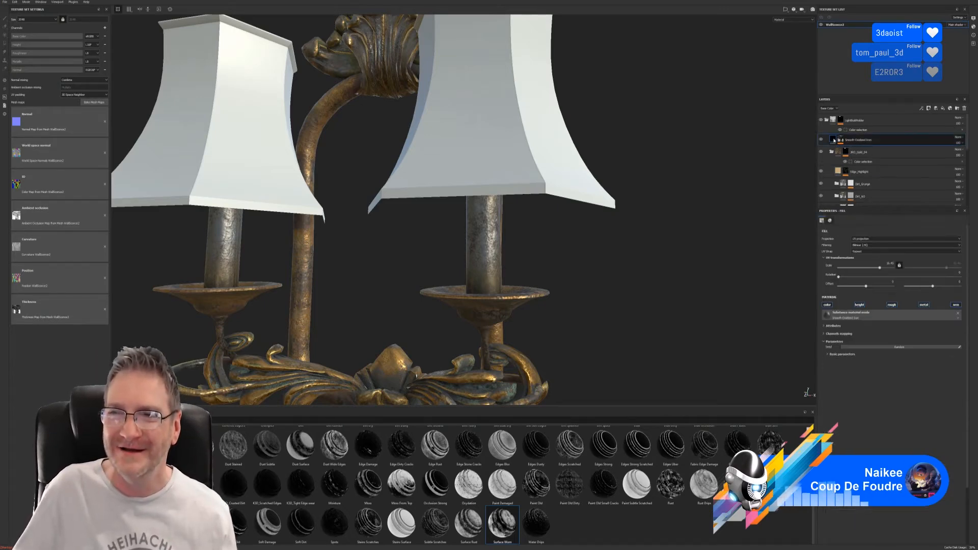
pyautogui.click(828, 355)
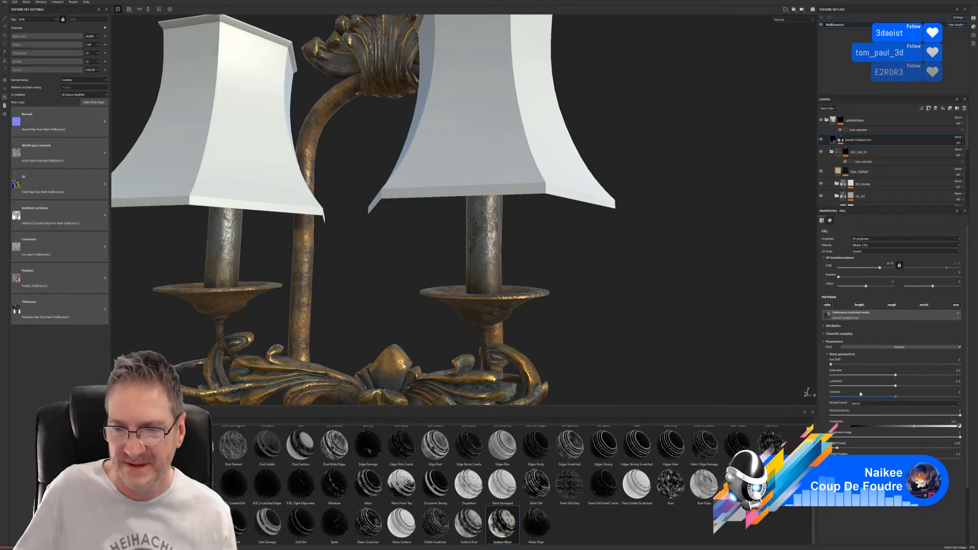
pyautogui.moveTo(897, 387)
pyautogui.mouseDown()
pyautogui.moveTo(880, 389)
pyautogui.moveTo(888, 387)
pyautogui.mouseUp()
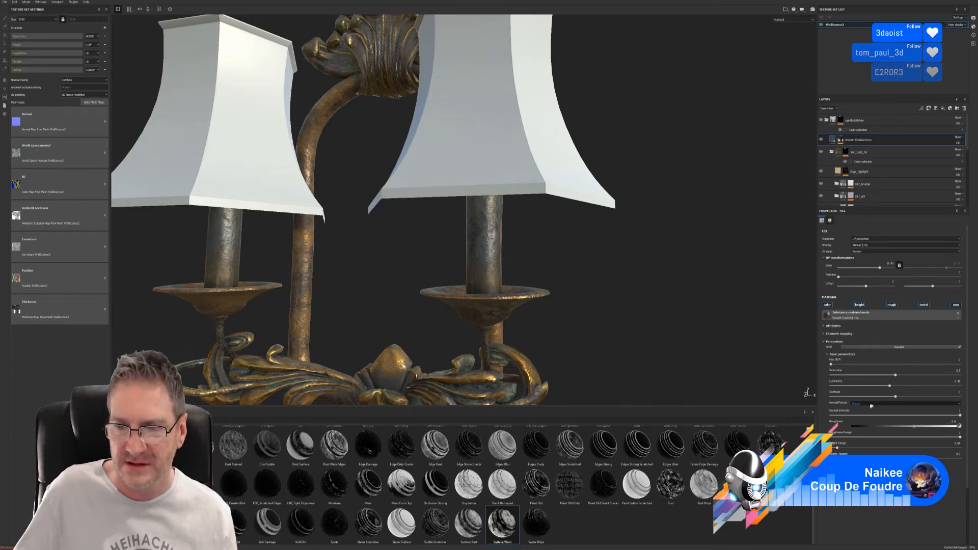
pyautogui.moveTo(897, 397); pyautogui.dragTo(922, 397)
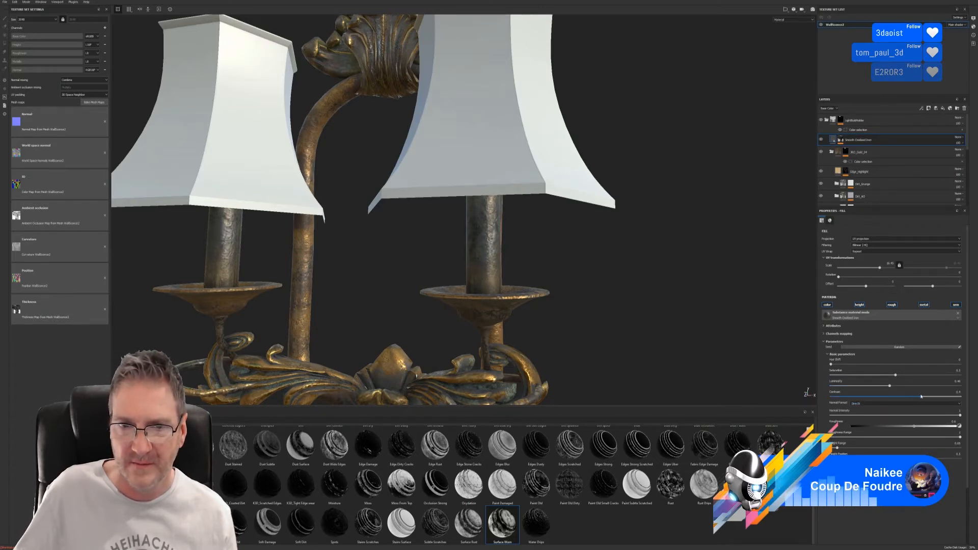
pyautogui.rightClick(590, 307)
pyautogui.click(567, 264)
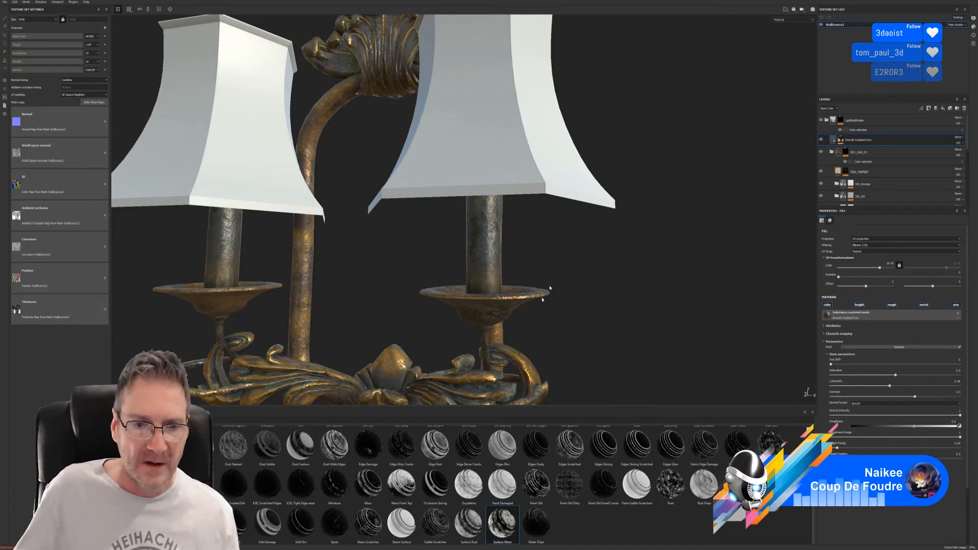
# Browse the full material library from the start through to the steel materials for another metal for the sconce
pyautogui.click(117, 431)
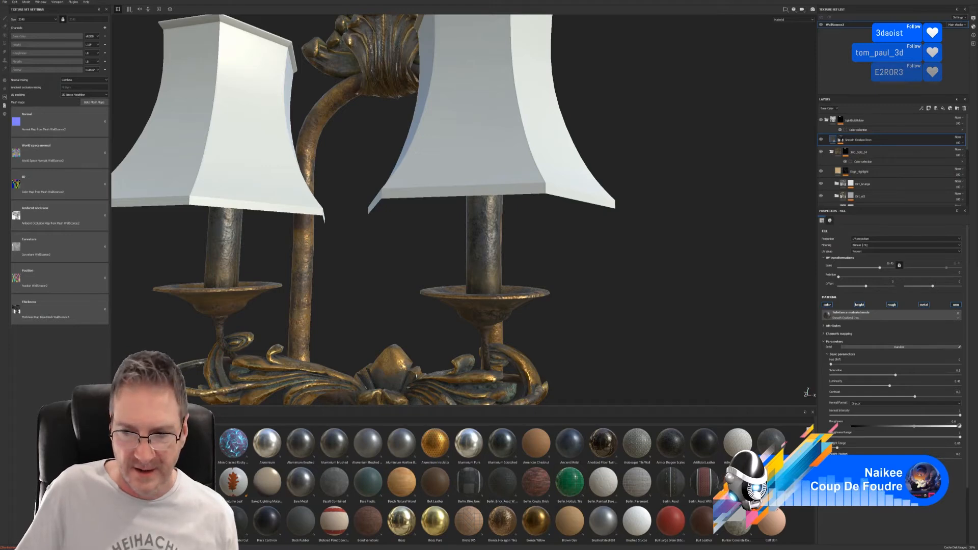
pyautogui.scroll(-5, 503, 484)
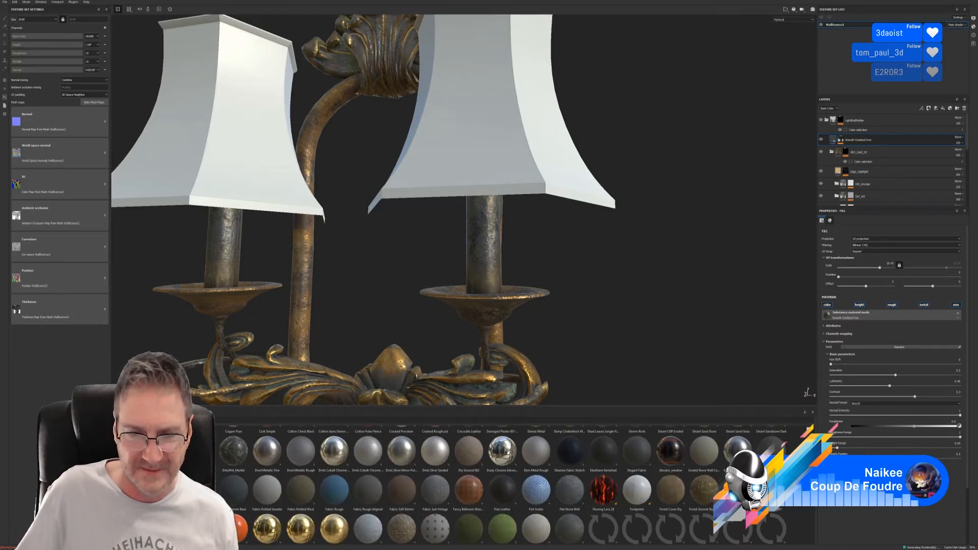
pyautogui.scroll(-6, 503, 484)
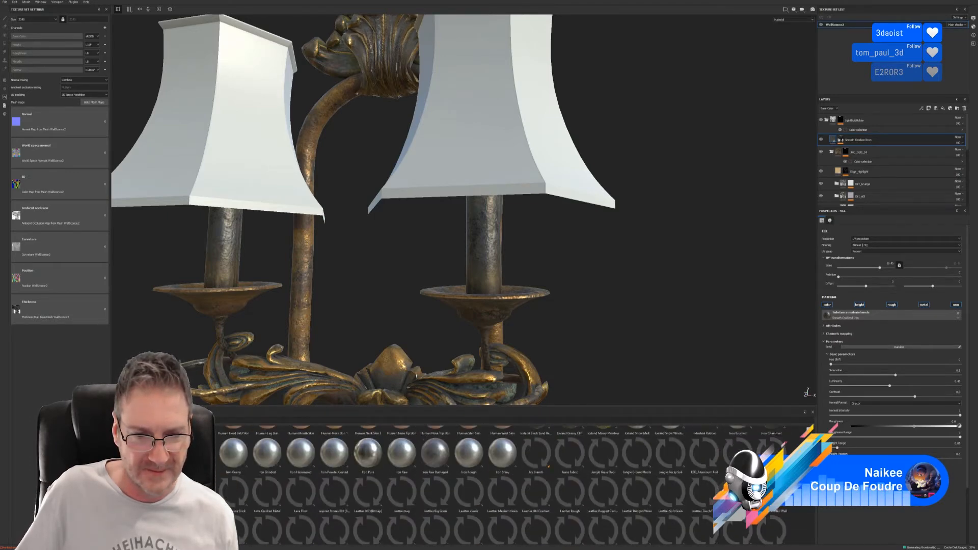
pyautogui.scroll(-1, 504, 484)
pyautogui.scroll(-4, 504, 484)
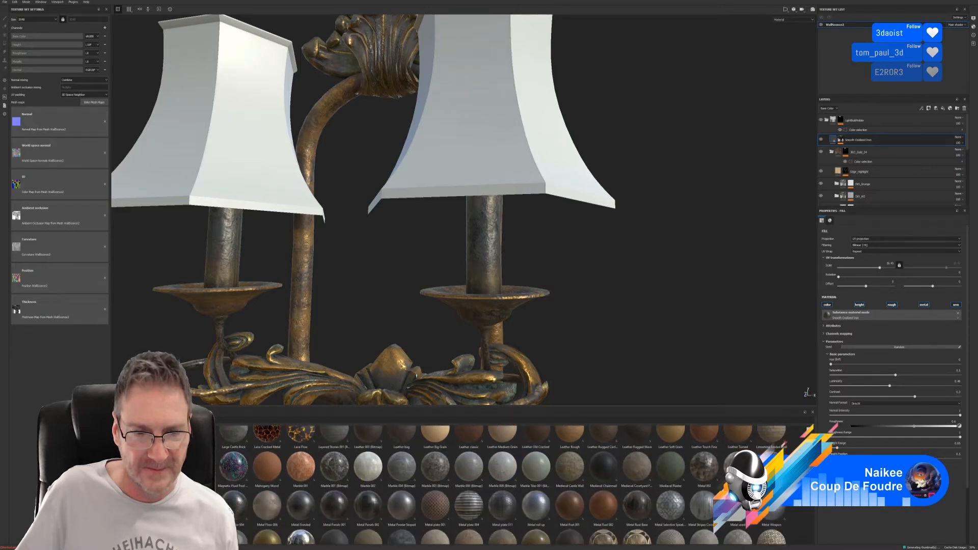
pyautogui.scroll(-4, 503, 484)
pyautogui.scroll(-6, 504, 484)
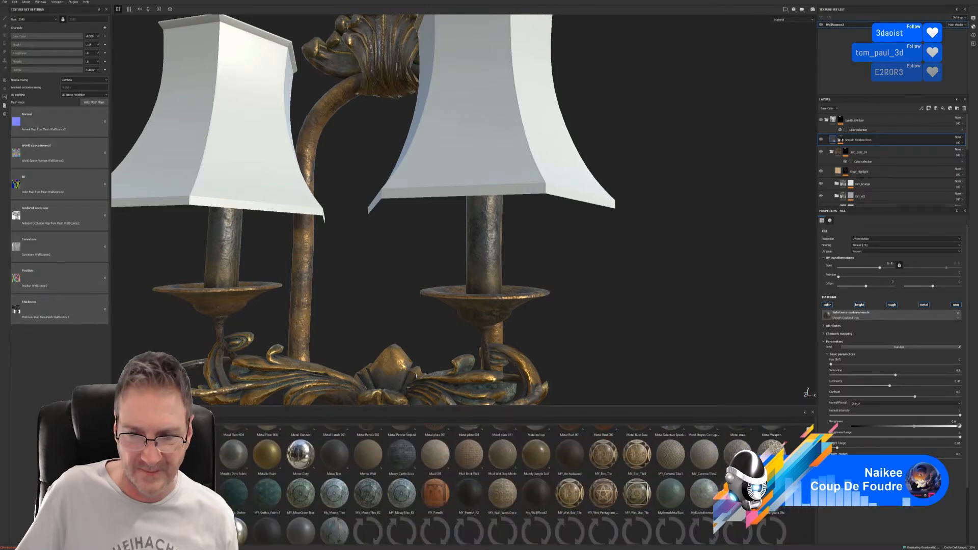
pyautogui.scroll(-6, 811, 518)
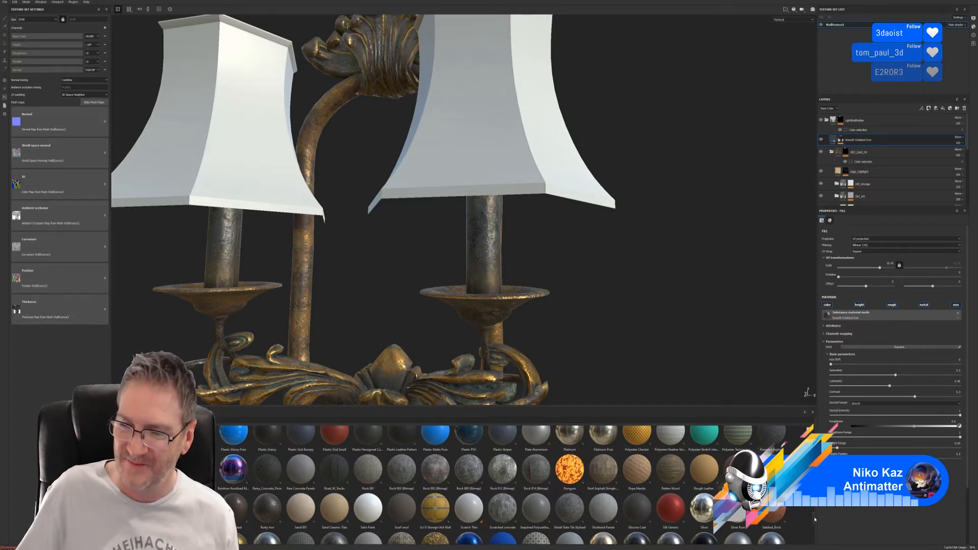
pyautogui.scroll(-2, 814, 519)
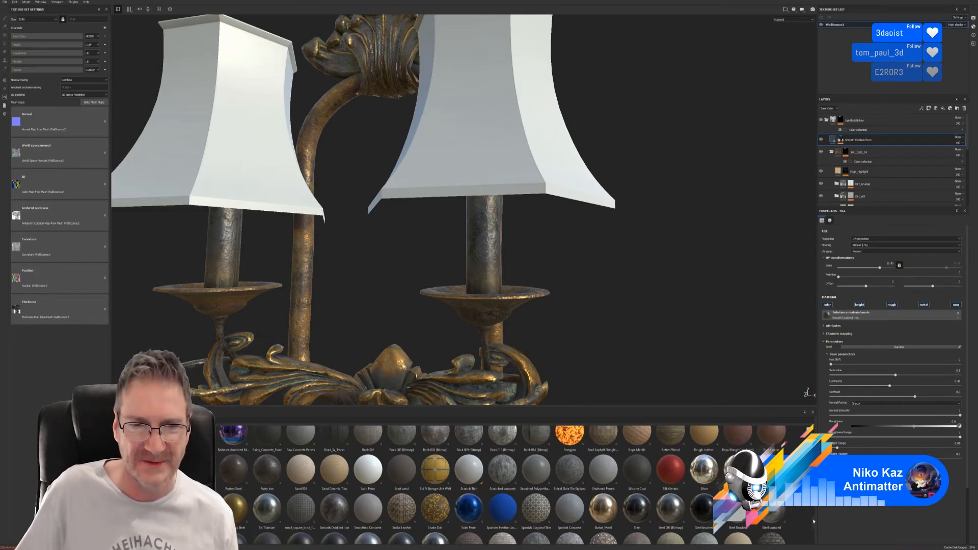
pyautogui.scroll(-2, 812, 520)
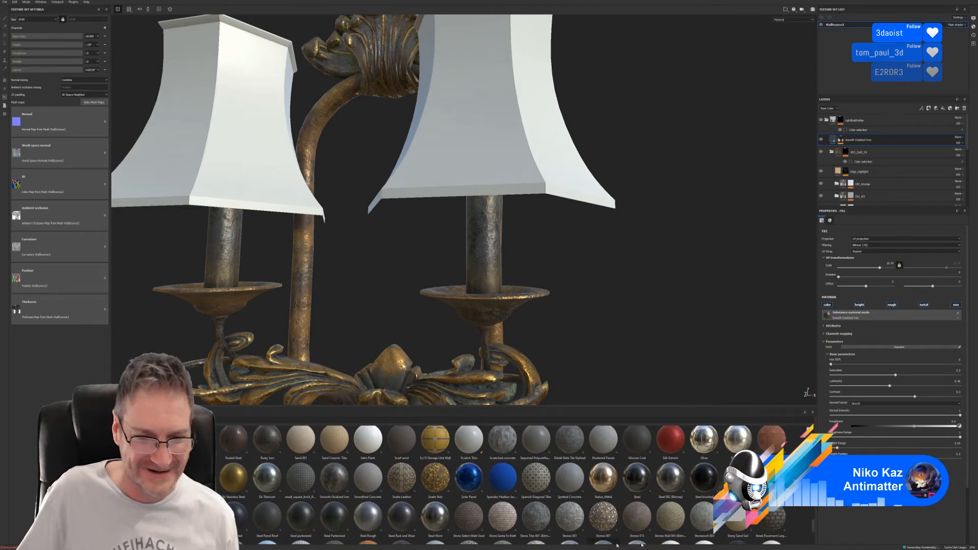
# Try the Steel Rust and Wear material as a fill layer over the whole sconce, and undo it
pyautogui.moveTo(402, 521)
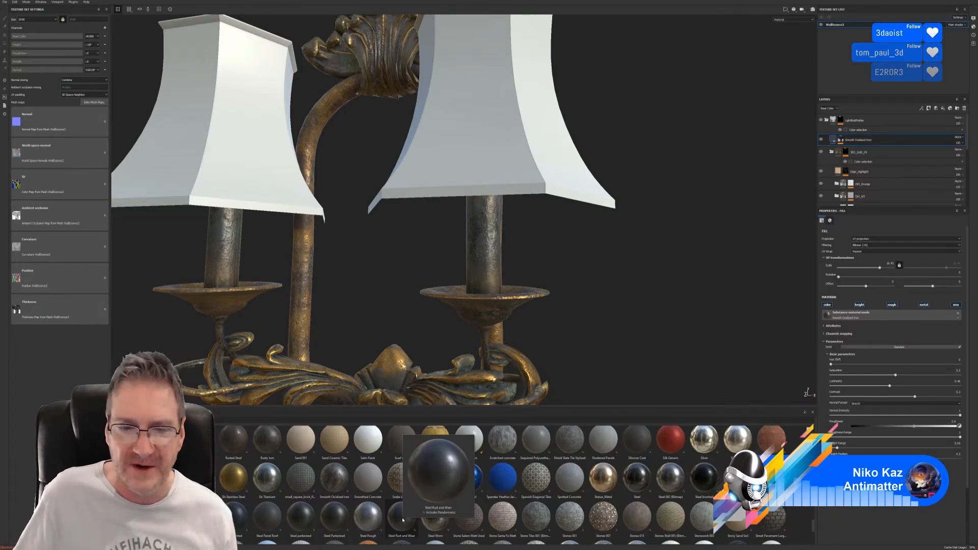
pyautogui.moveTo(402, 519); pyautogui.dragTo(492, 250)
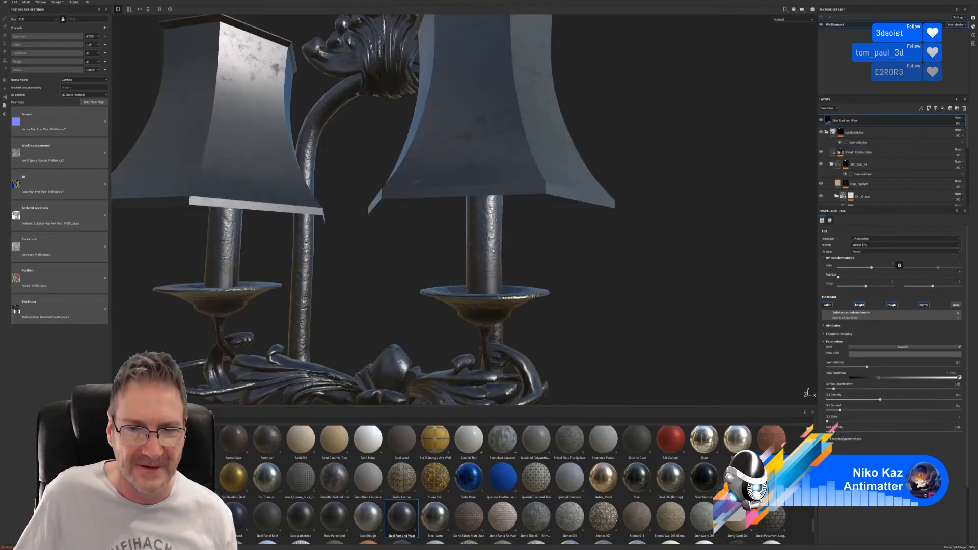
pyautogui.hotkey('ctrl', 'z')
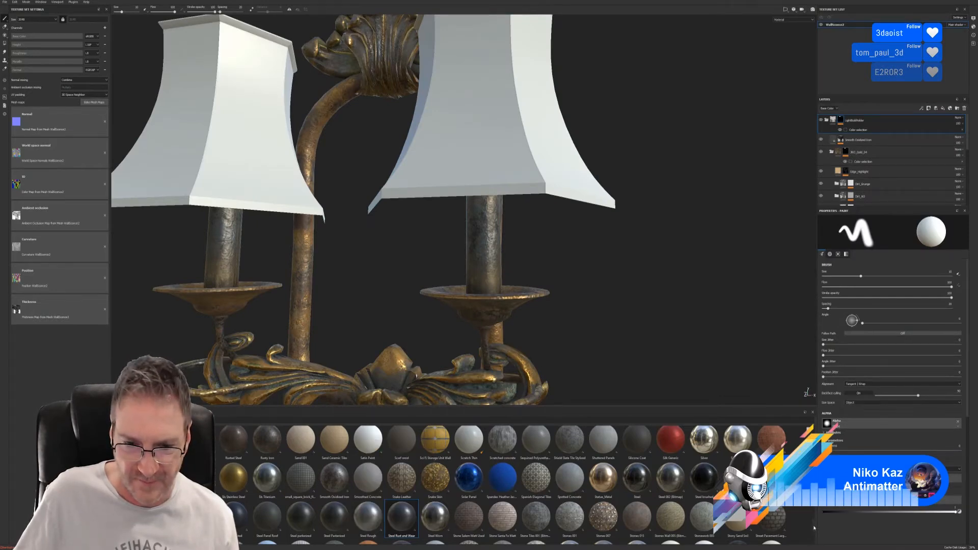
# Examine the steel, titanium and remaining materials at the end of the library for a suitable metal
pyautogui.scroll(-2, 814, 528)
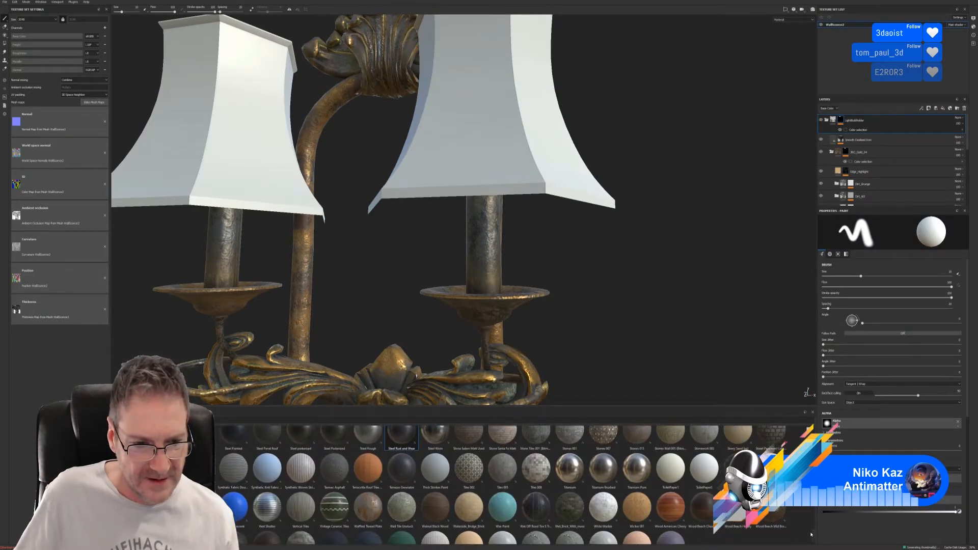
pyautogui.scroll(-1, 810, 535)
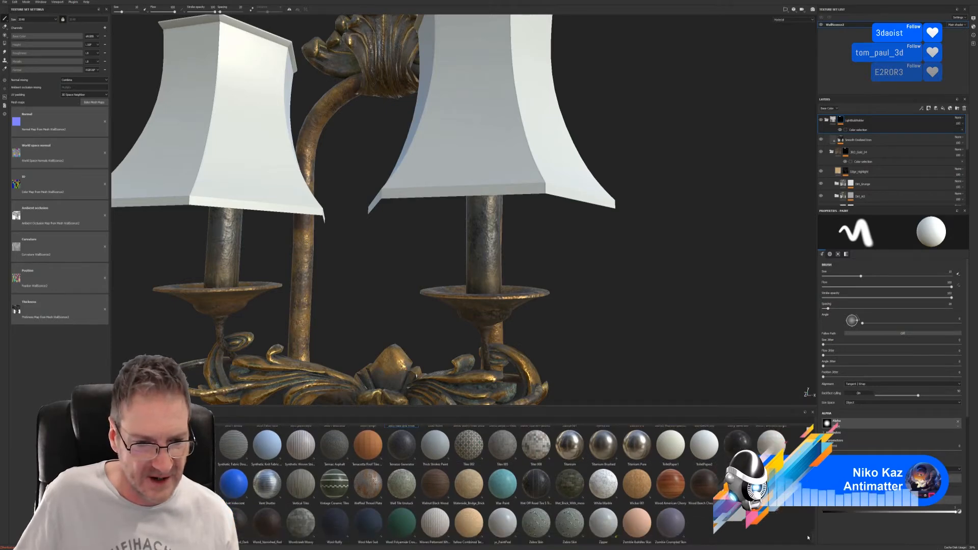
pyautogui.scroll(2, 810, 535)
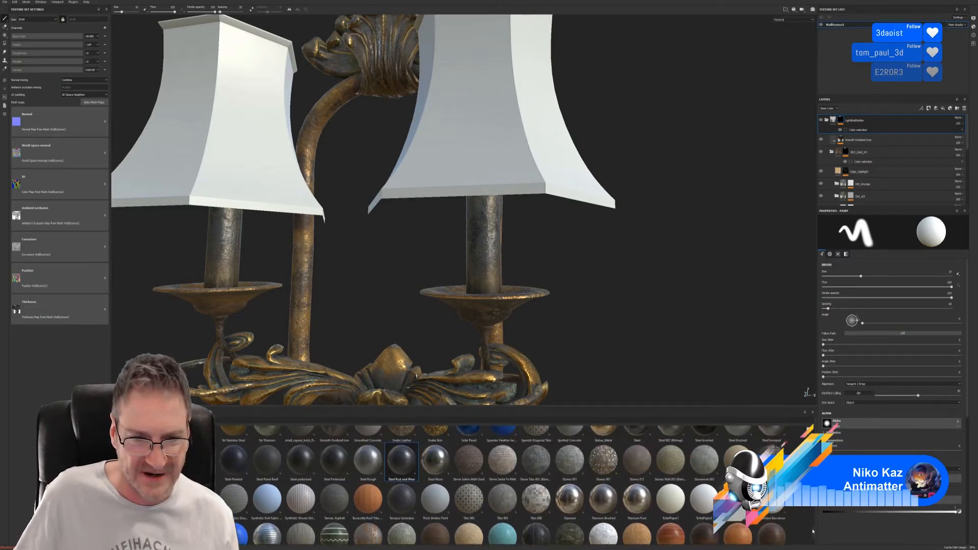
pyautogui.scroll(1, 813, 530)
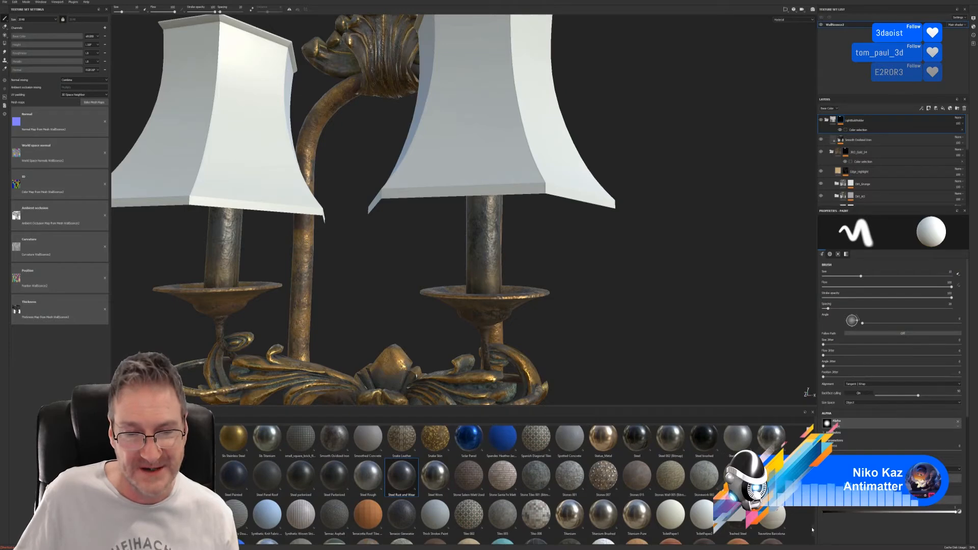
pyautogui.scroll(1, 812, 528)
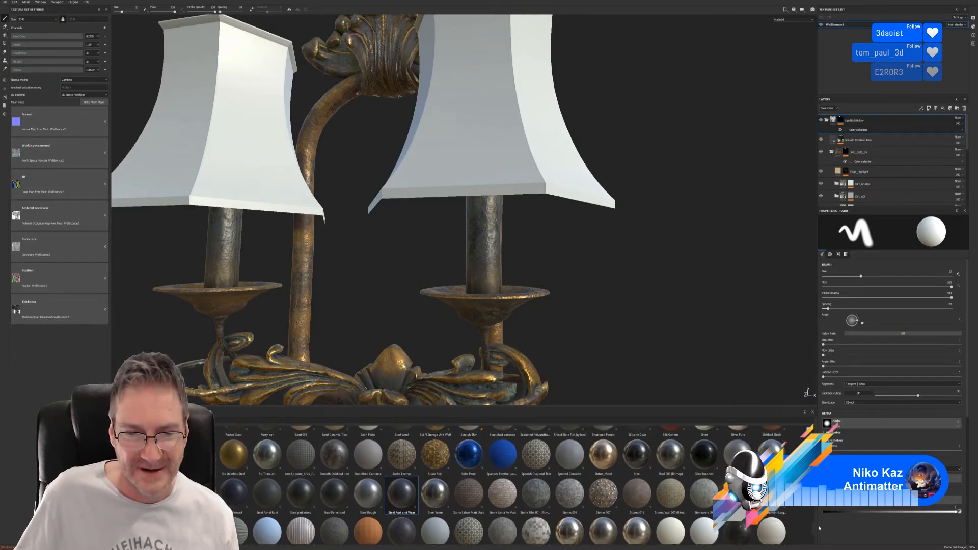
pyautogui.scroll(1, 819, 528)
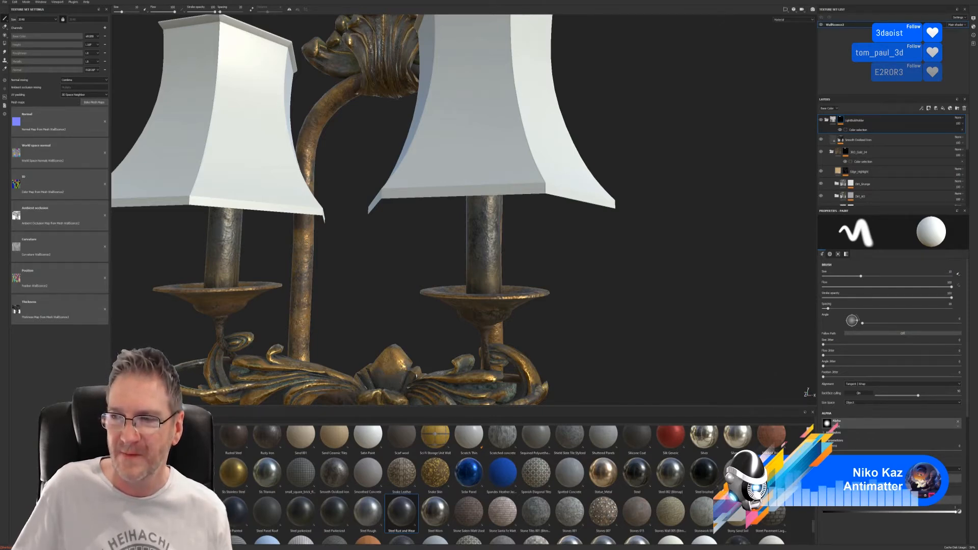
pyautogui.moveTo(771, 474)
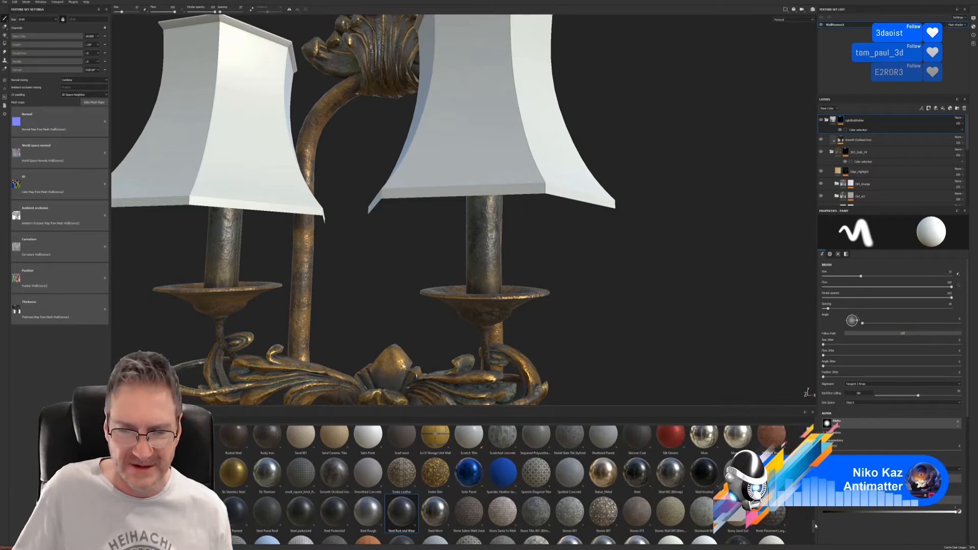
pyautogui.scroll(-1, 814, 526)
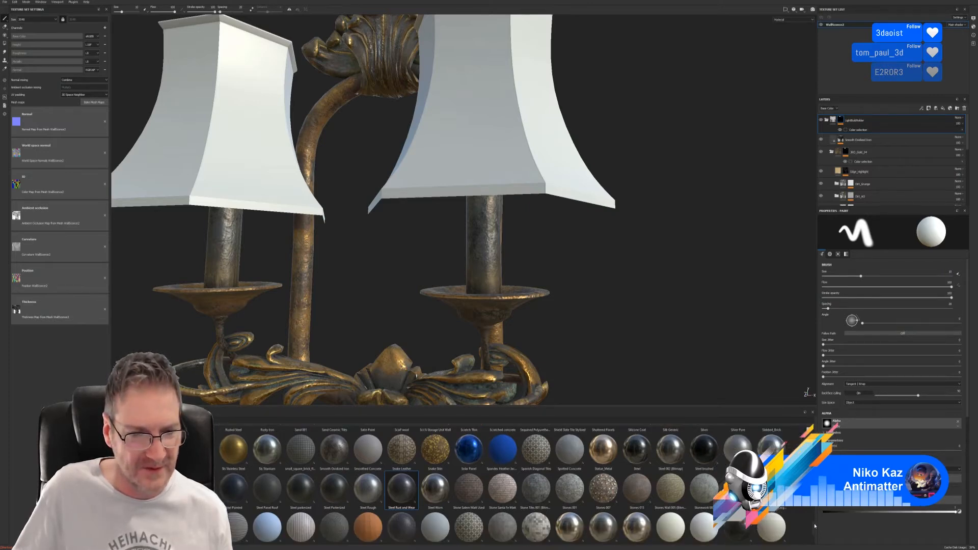
pyautogui.scroll(-1, 814, 523)
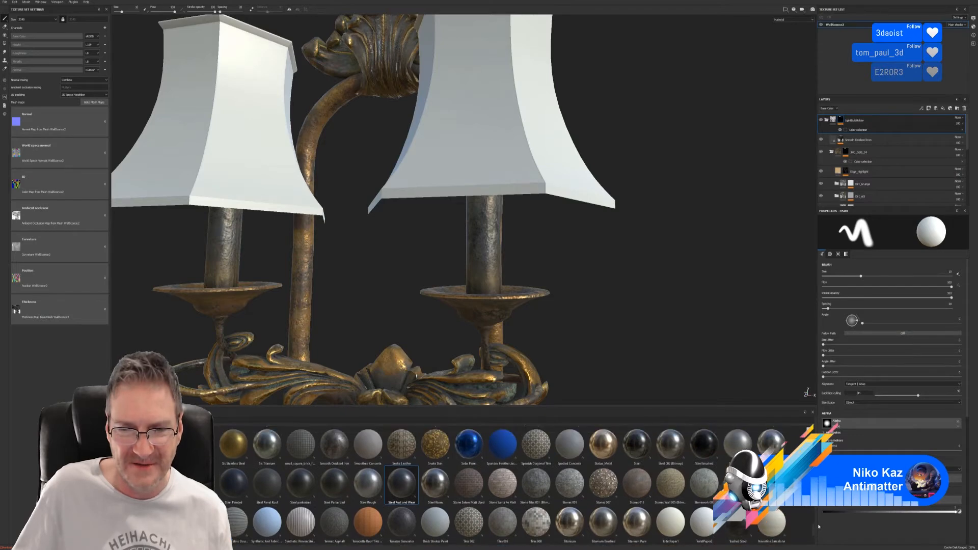
pyautogui.scroll(1, 818, 525)
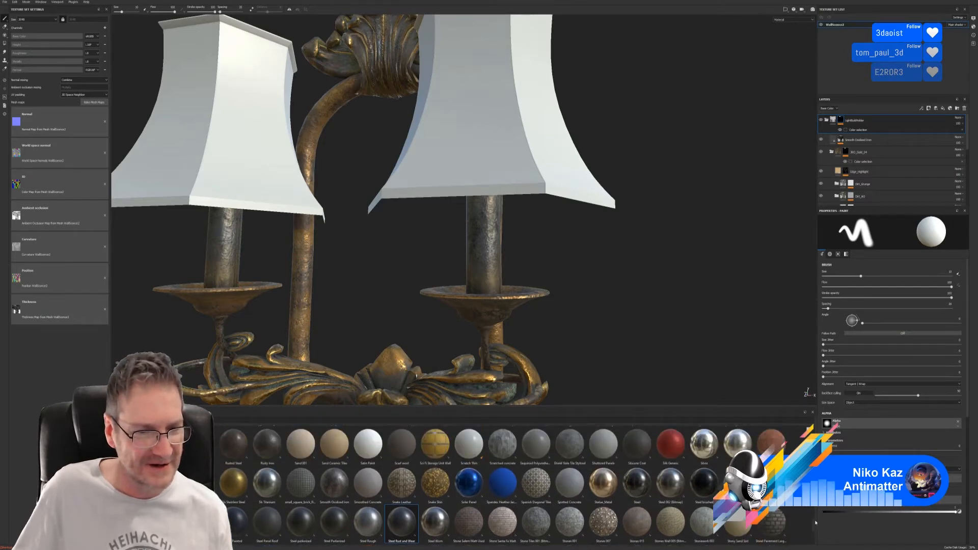
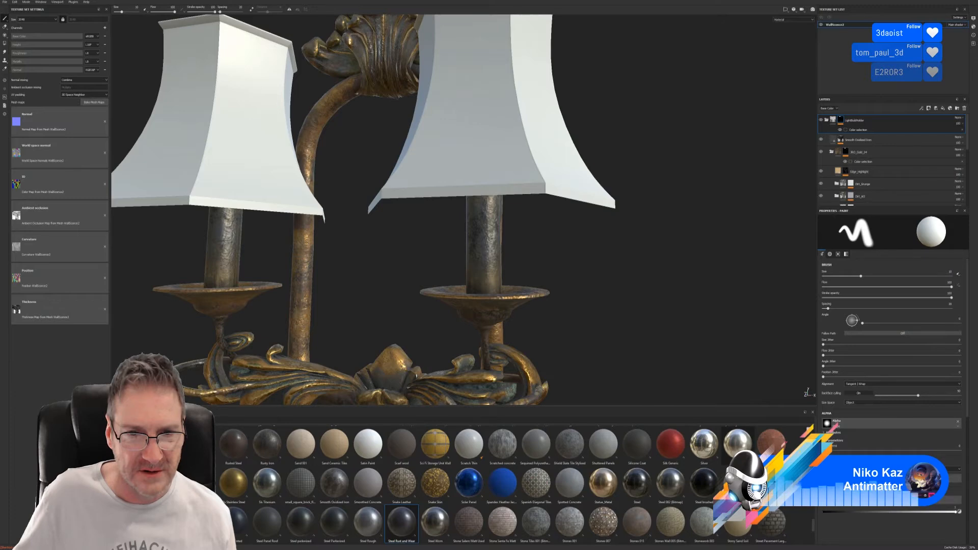
# Try the bitmap steel material as a top fill layer over the whole sconce, and remove that layer
pyautogui.keyDown('alt'); pyautogui.moveTo(631, 303); pyautogui.dragTo(302, 319, button='right'); pyautogui.keyUp('alt')
pyautogui.keyDown('alt'); pyautogui.moveTo(441, 311); pyautogui.dragTo(493, 317); pyautogui.keyUp('alt')
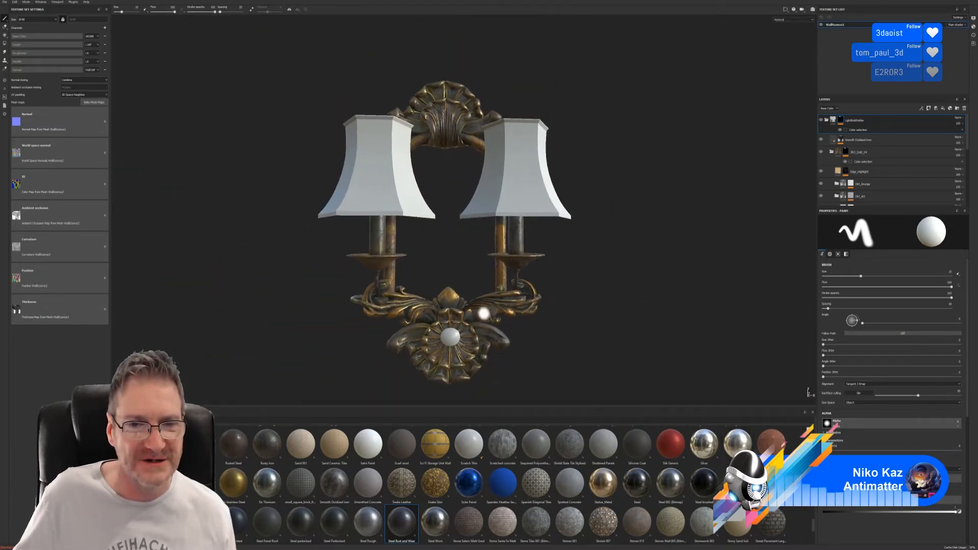
pyautogui.keyDown('alt'); pyautogui.moveTo(466, 299); pyautogui.dragTo(452, 317, button='middle'); pyautogui.keyUp('alt')
pyautogui.keyDown('alt'); pyautogui.moveTo(452, 317); pyautogui.dragTo(433, 299); pyautogui.keyUp('alt')
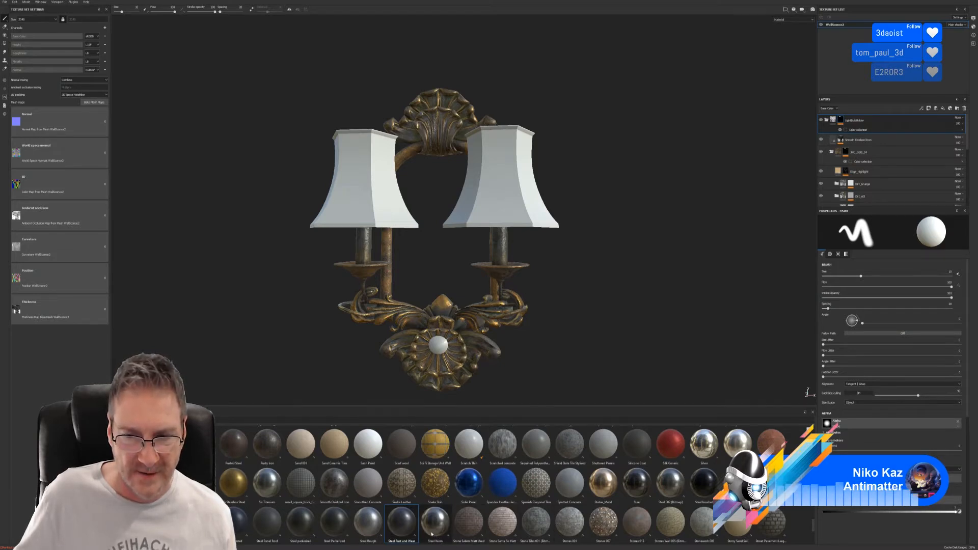
pyautogui.moveTo(671, 490)
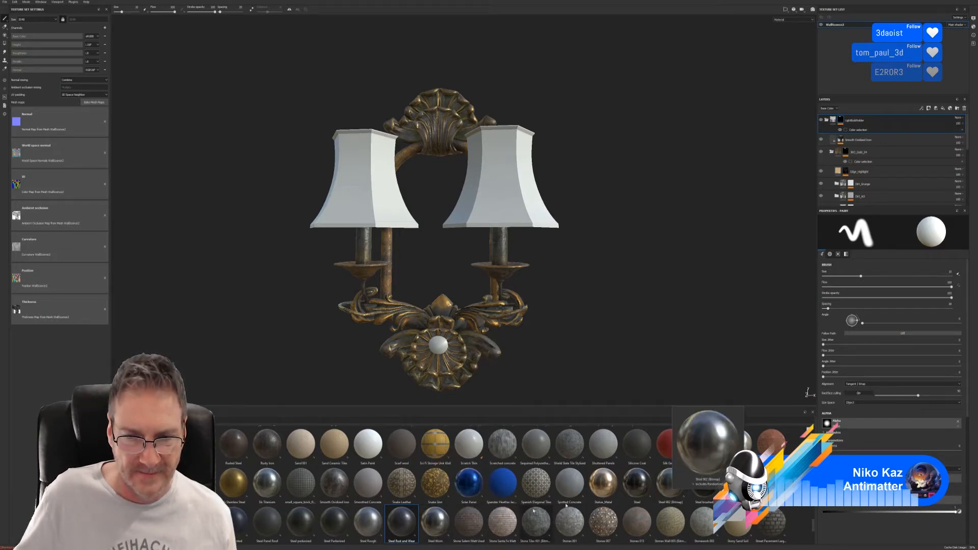
pyautogui.moveTo(672, 490); pyautogui.dragTo(502, 318)
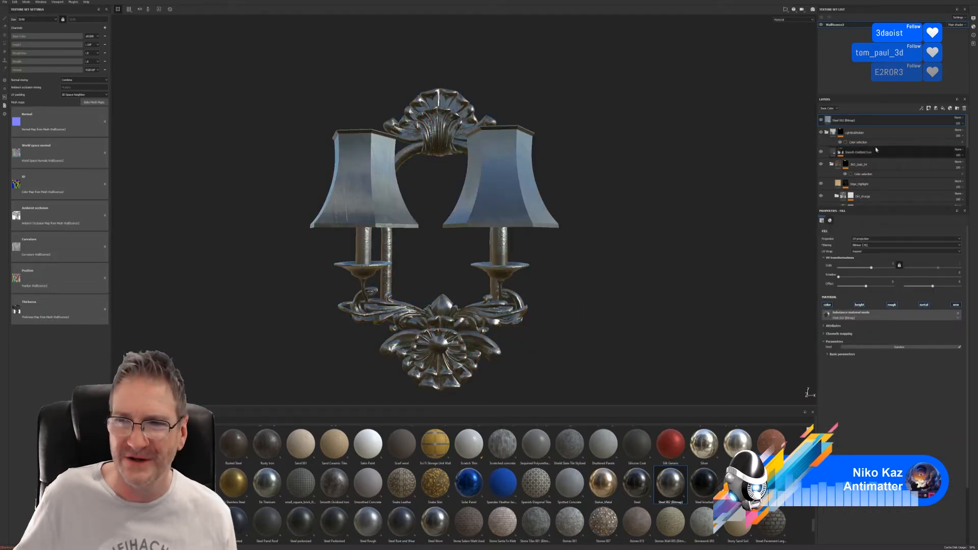
pyautogui.press('Delete')
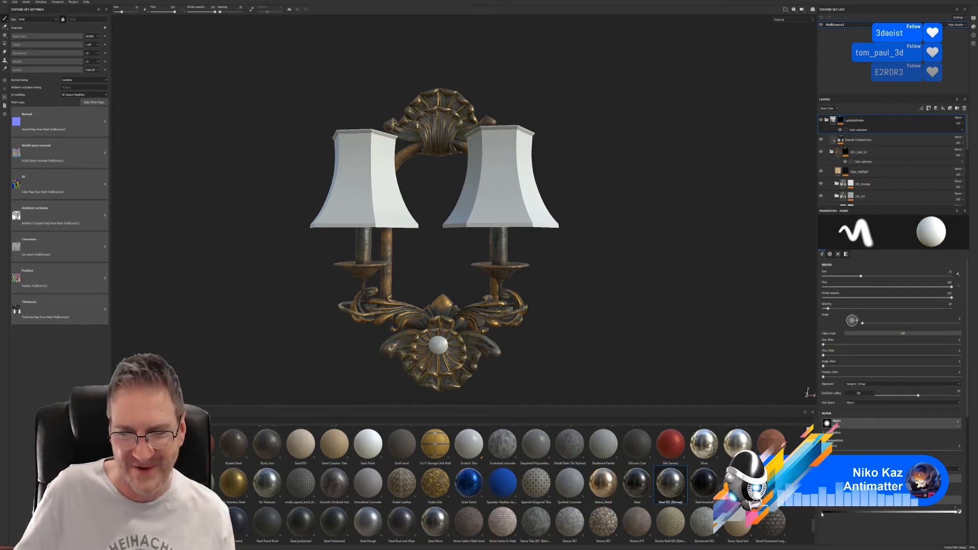
# Examine the material library backwards from the steel materials to its beginning for another metal suited to the sconce
pyautogui.scroll(-1, 814, 526)
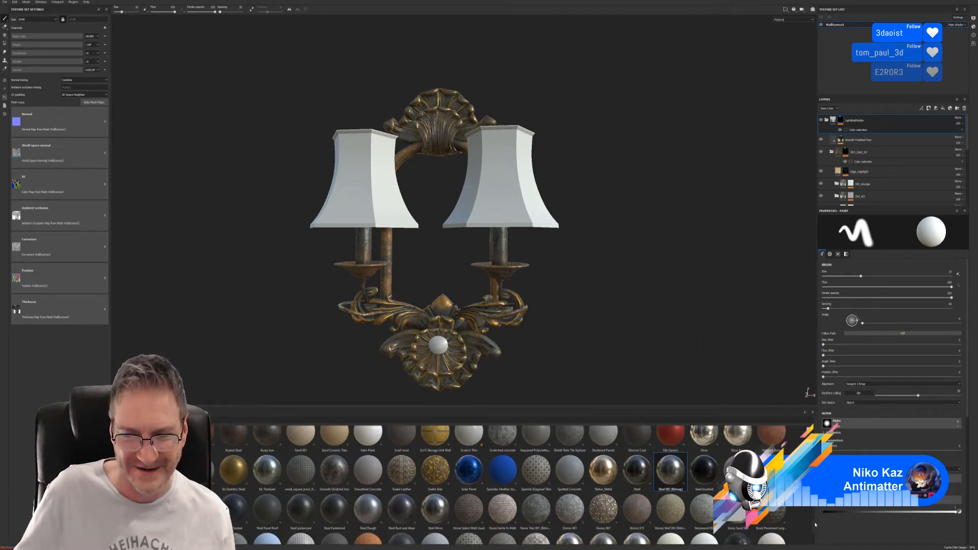
pyautogui.scroll(2, 816, 524)
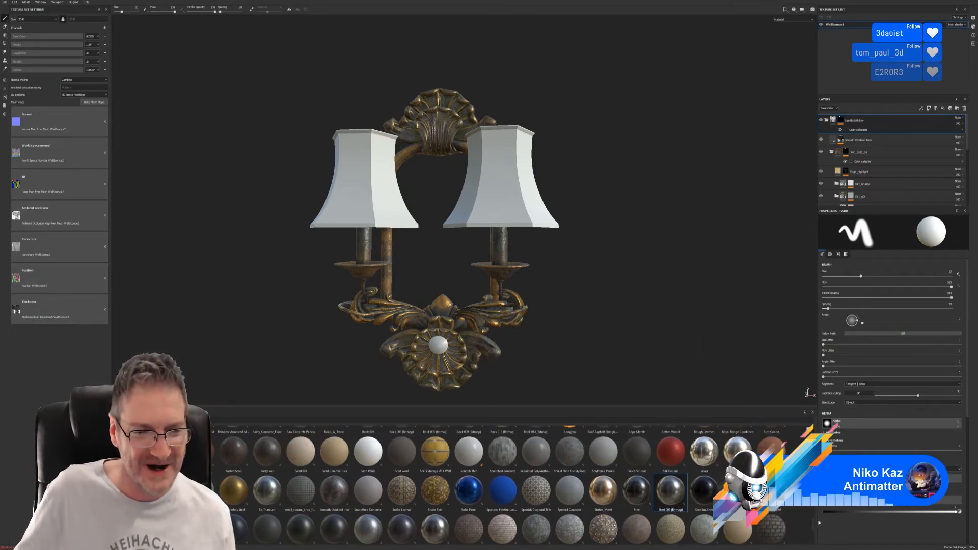
pyautogui.scroll(3, 818, 523)
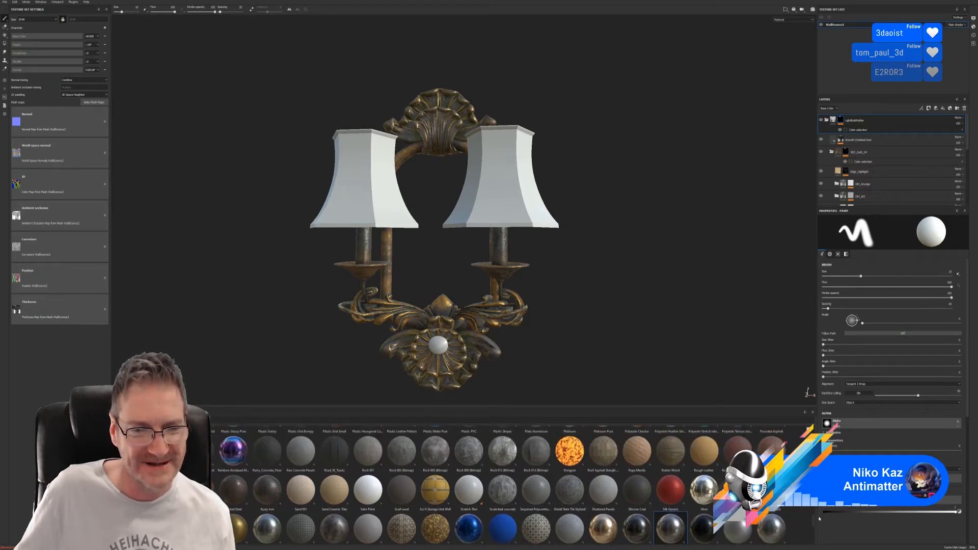
pyautogui.scroll(1, 819, 519)
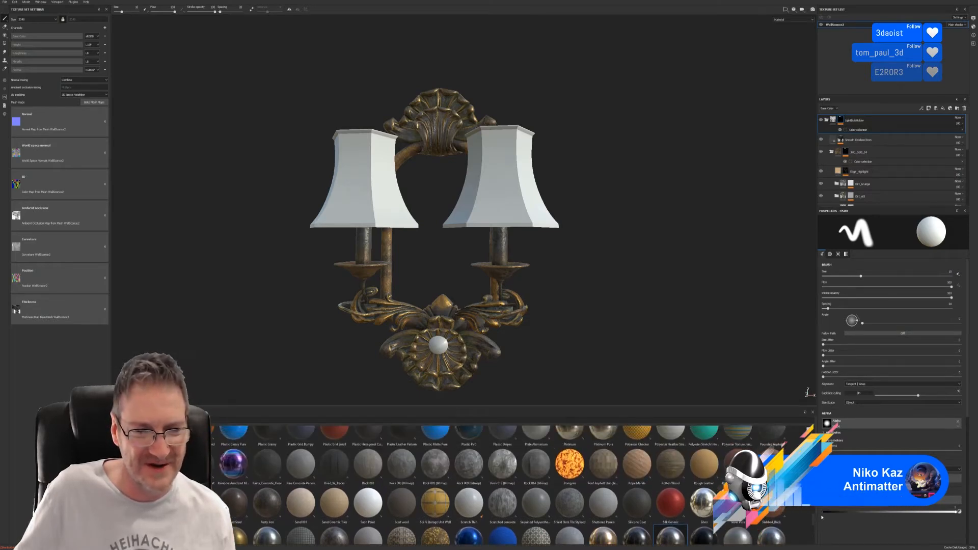
pyautogui.scroll(6, 822, 516)
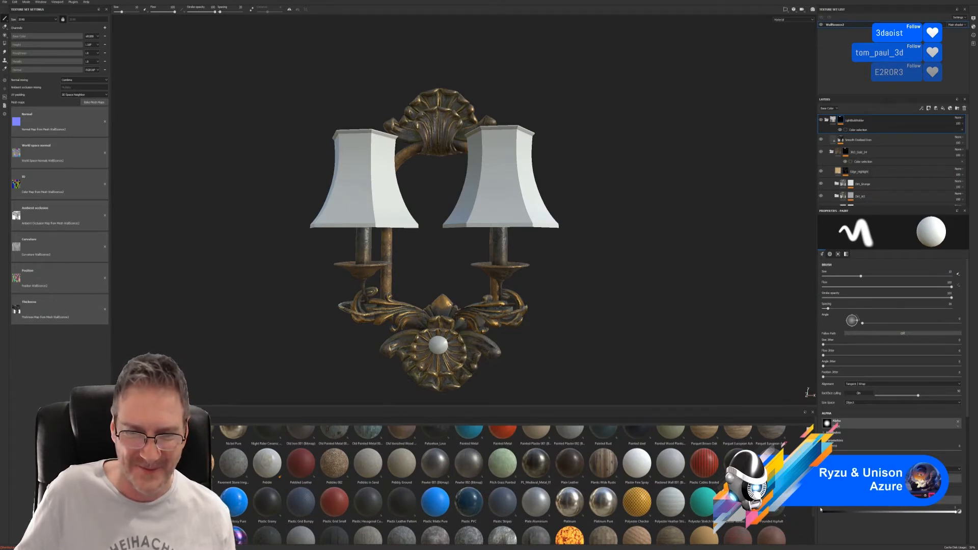
pyautogui.scroll(4, 821, 509)
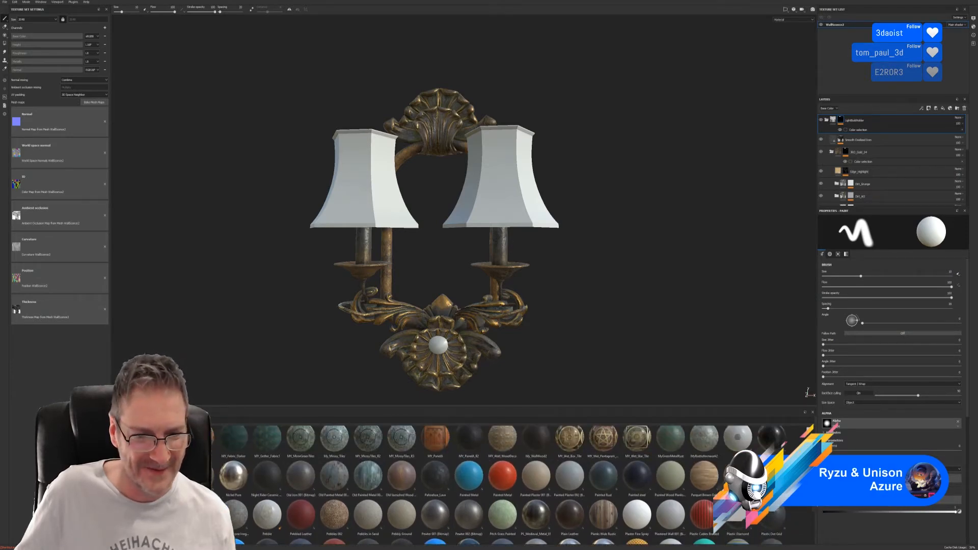
pyautogui.scroll(6, 821, 510)
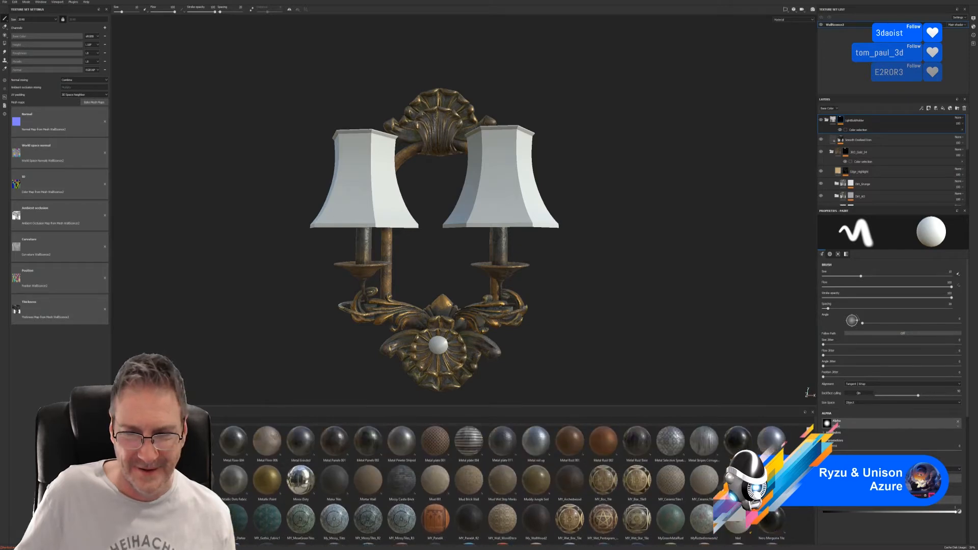
pyautogui.scroll(2, 821, 510)
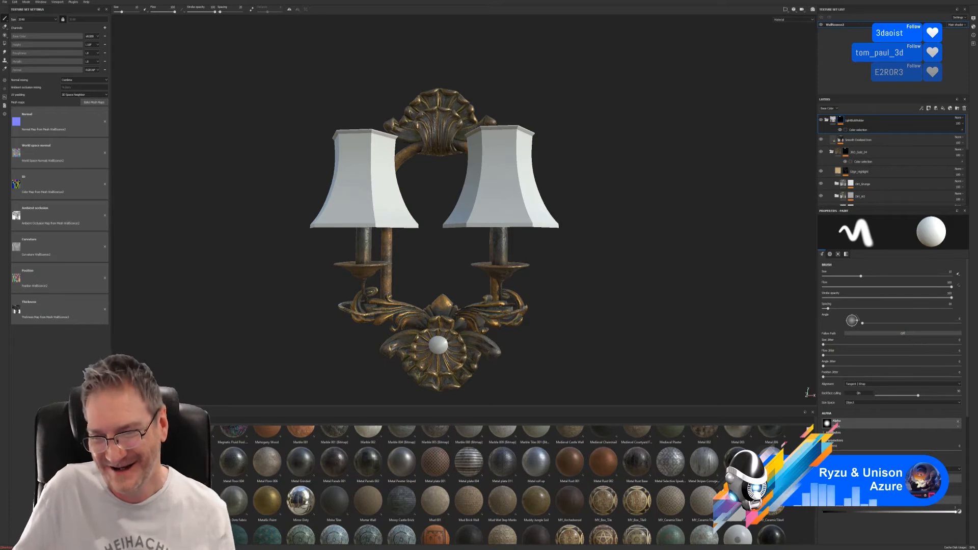
pyautogui.scroll(1, 503, 485)
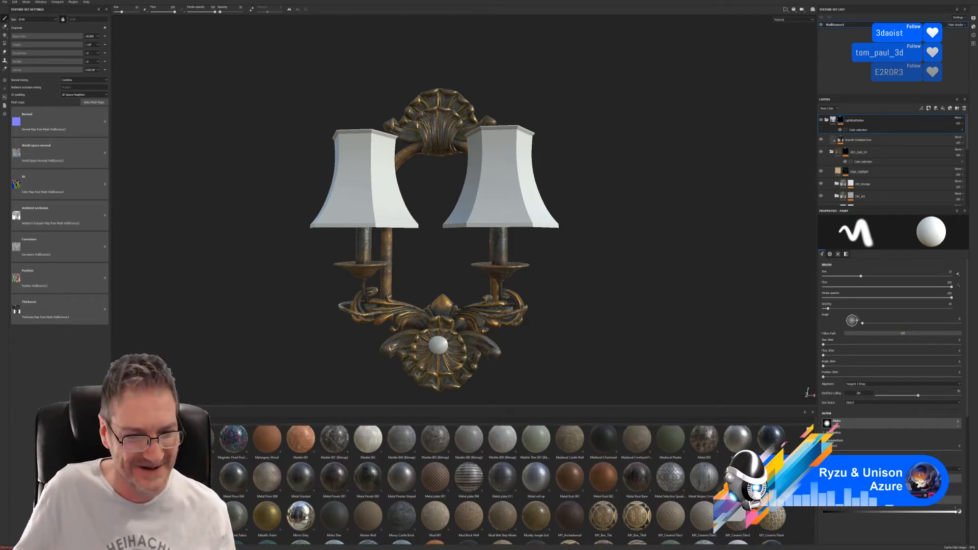
pyautogui.scroll(6, 503, 485)
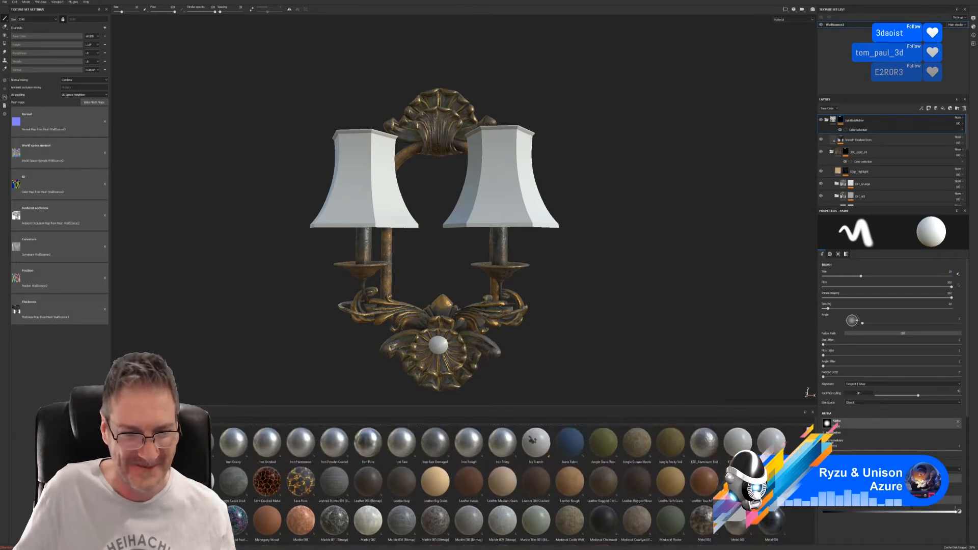
pyautogui.scroll(3, 502, 485)
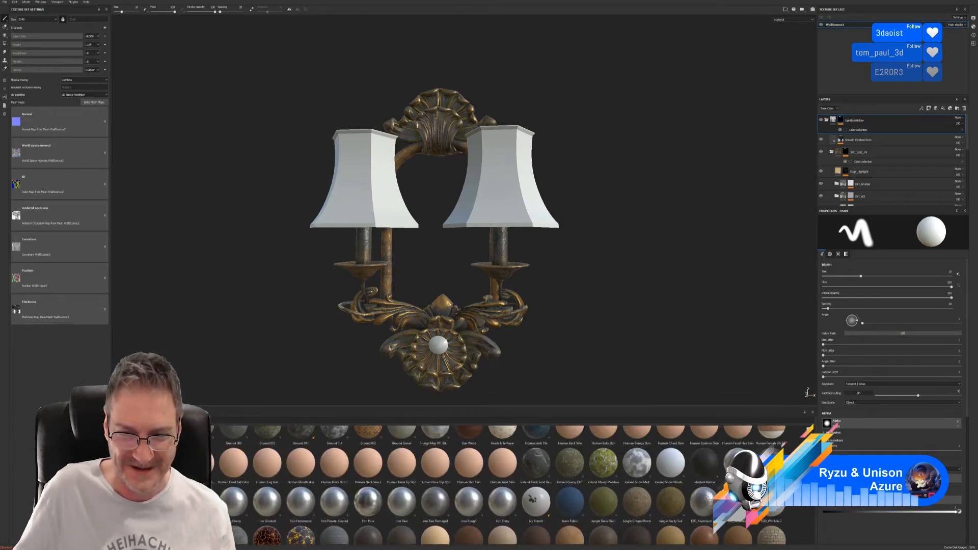
pyautogui.scroll(1, 502, 485)
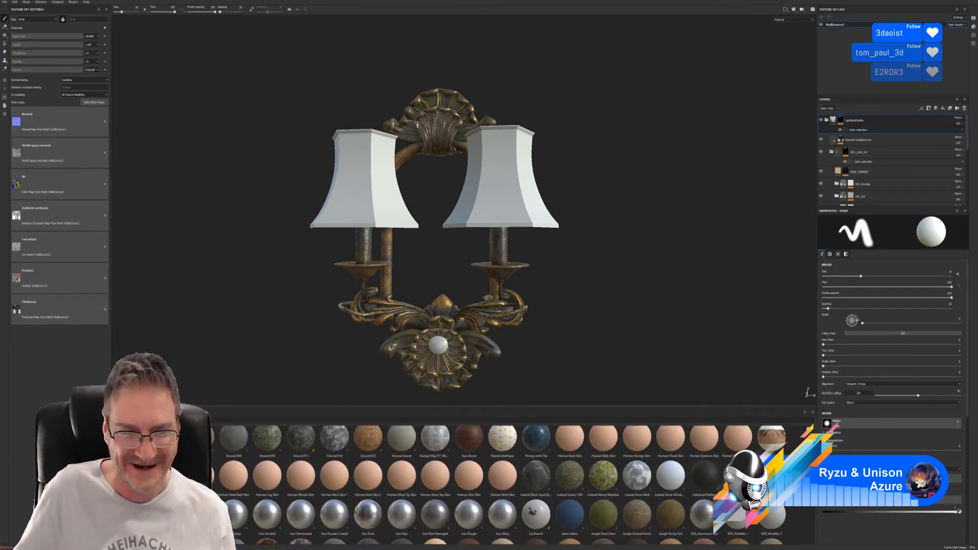
pyautogui.scroll(5, 503, 485)
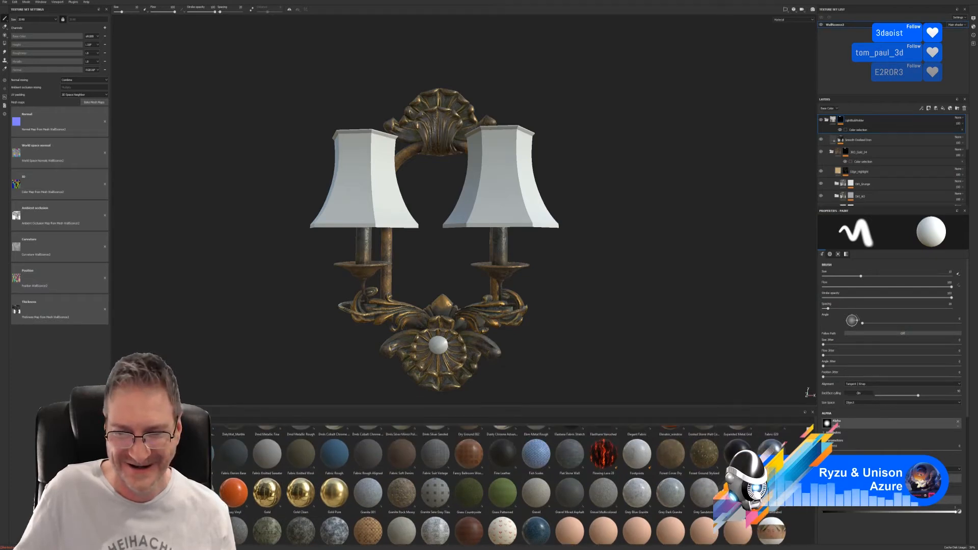
pyautogui.scroll(3, 503, 485)
pyautogui.scroll(5, 503, 485)
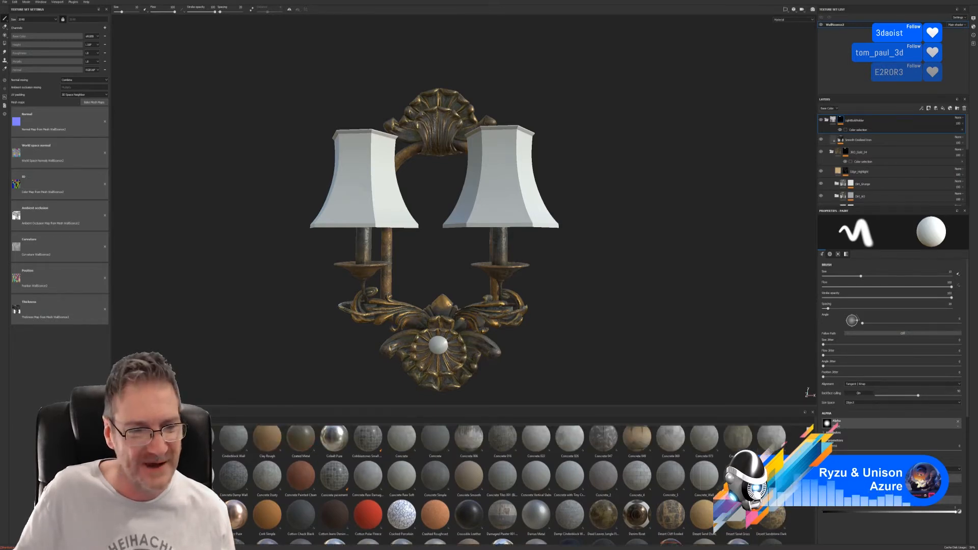
pyautogui.scroll(2, 502, 484)
pyautogui.scroll(3, 502, 484)
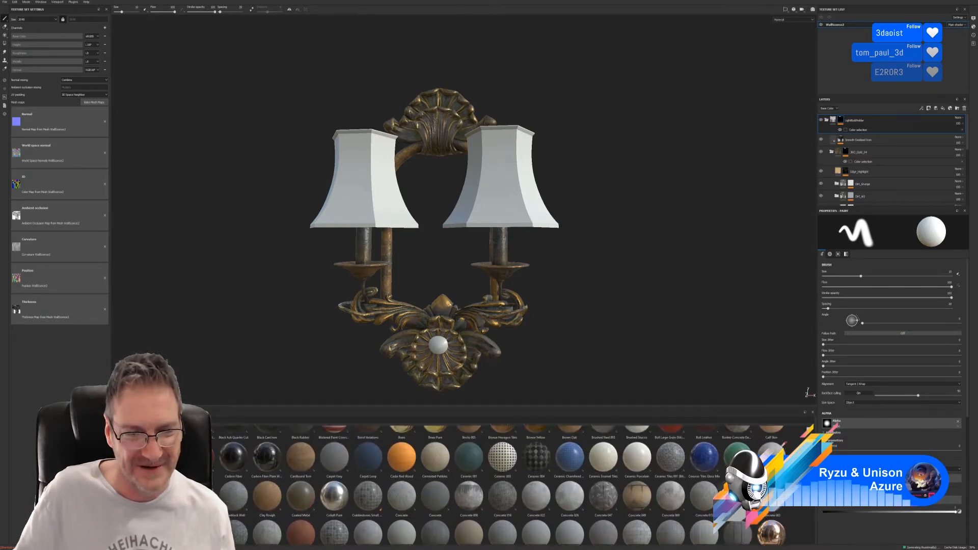
pyautogui.scroll(1, 501, 484)
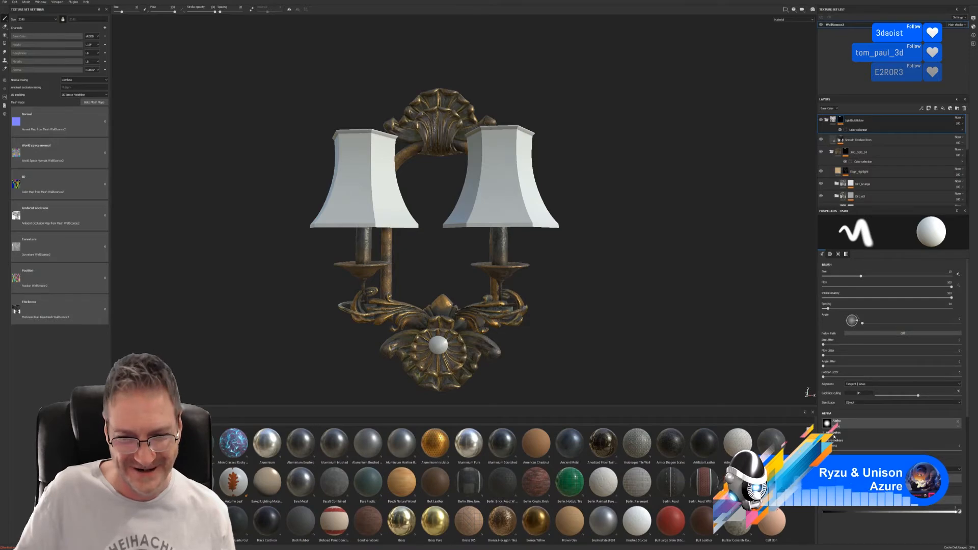
# Review the materials forward from the aluminum and brass group through iron, metal and steel to the library's end
pyautogui.scroll(-2, 502, 484)
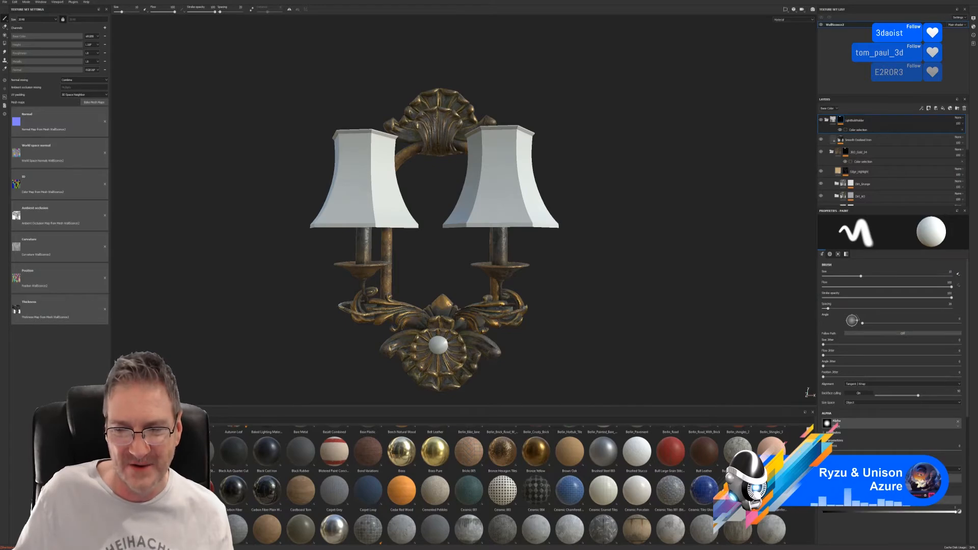
pyautogui.scroll(-1, 500, 484)
pyautogui.scroll(-1, 500, 484)
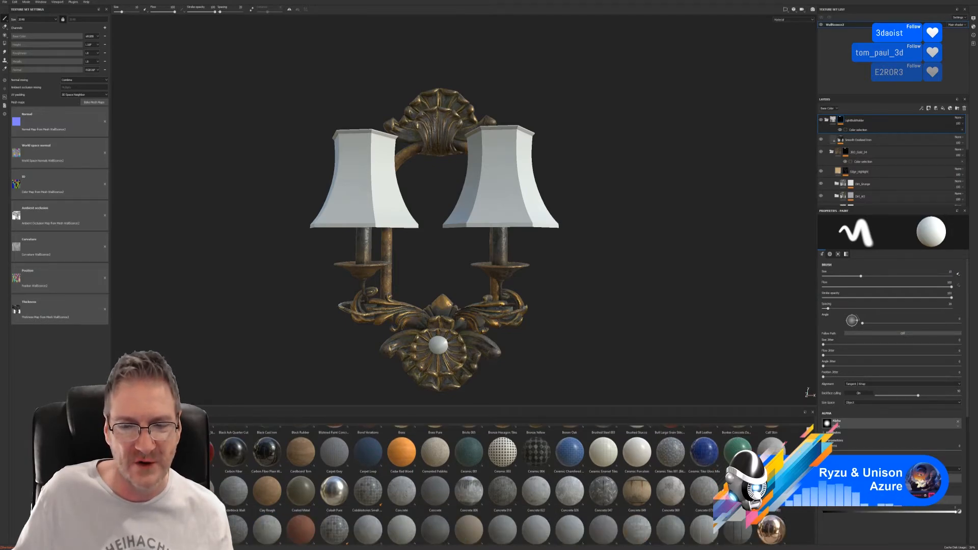
pyautogui.scroll(-6, 500, 484)
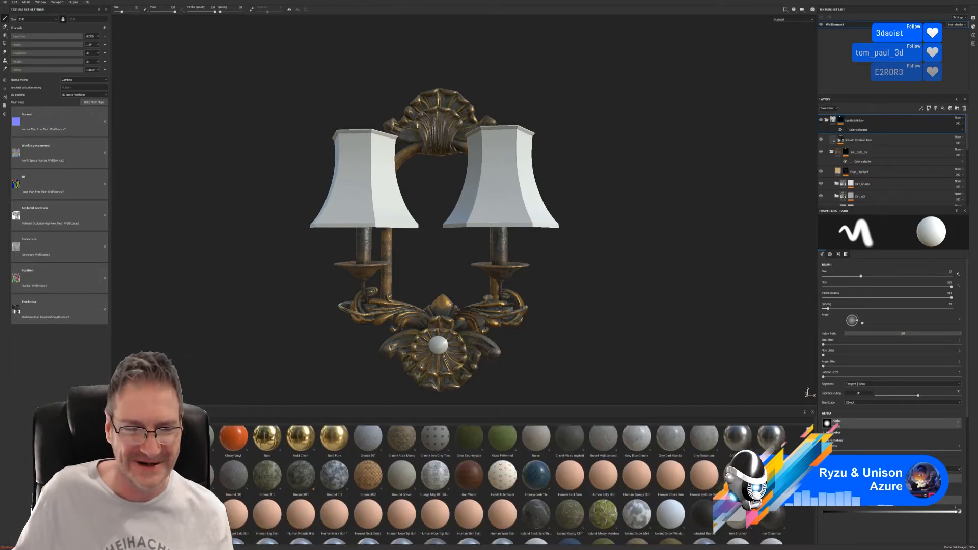
pyautogui.scroll(-3, 500, 484)
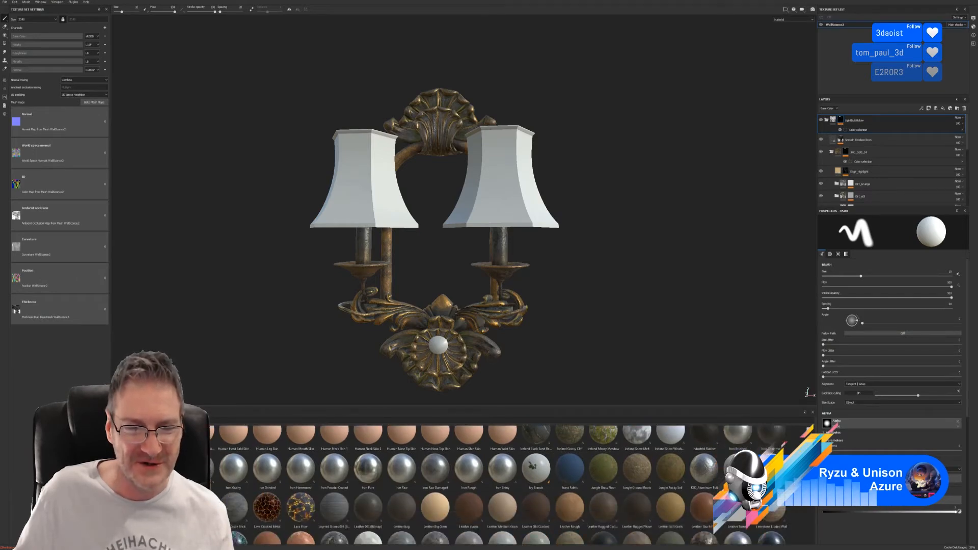
pyautogui.scroll(-3, 499, 484)
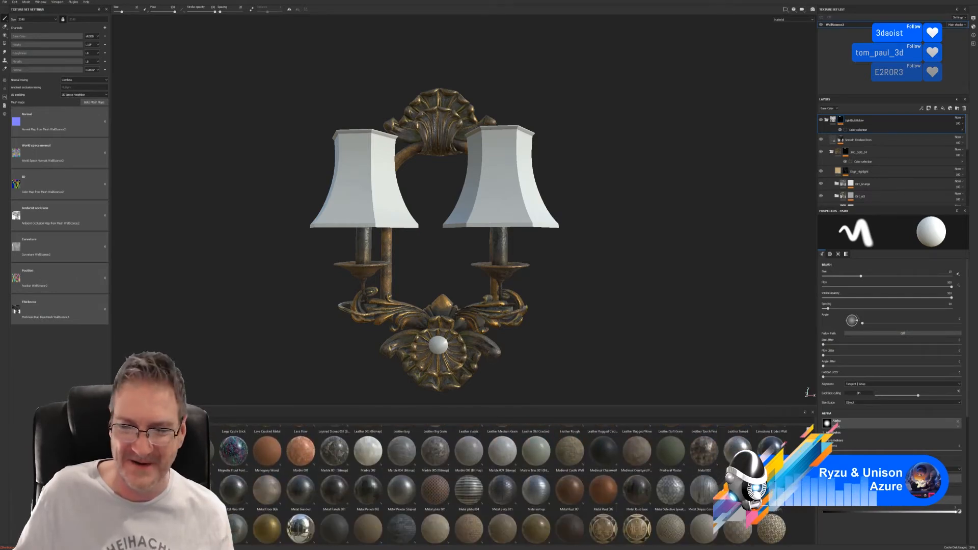
pyautogui.scroll(-1, 499, 484)
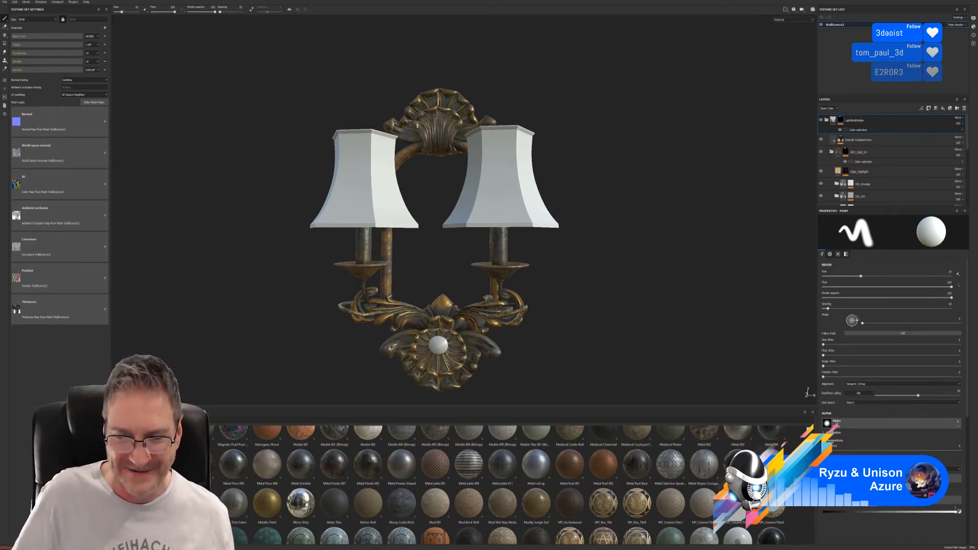
pyautogui.scroll(-1, 501, 485)
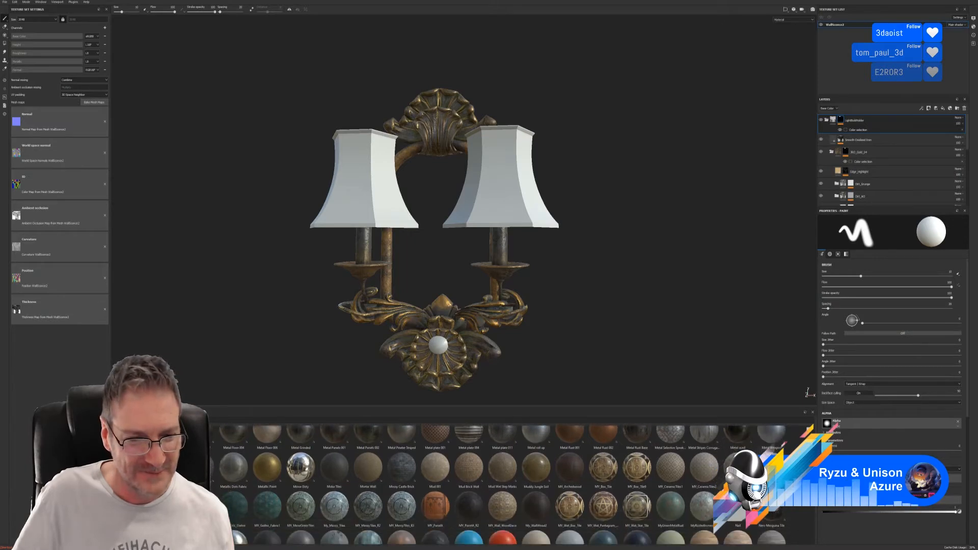
pyautogui.scroll(-5, 813, 515)
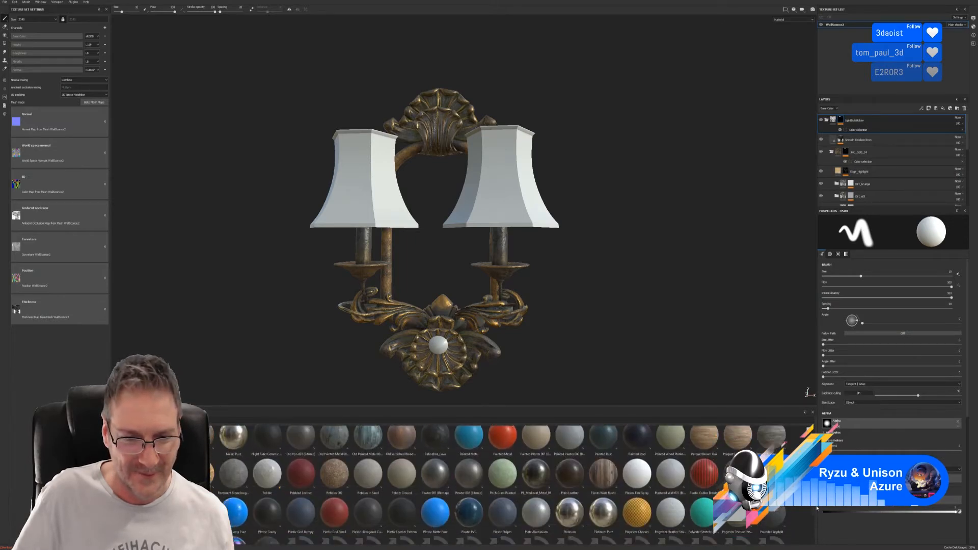
pyautogui.moveTo(824, 532); pyautogui.dragTo(820, 528)
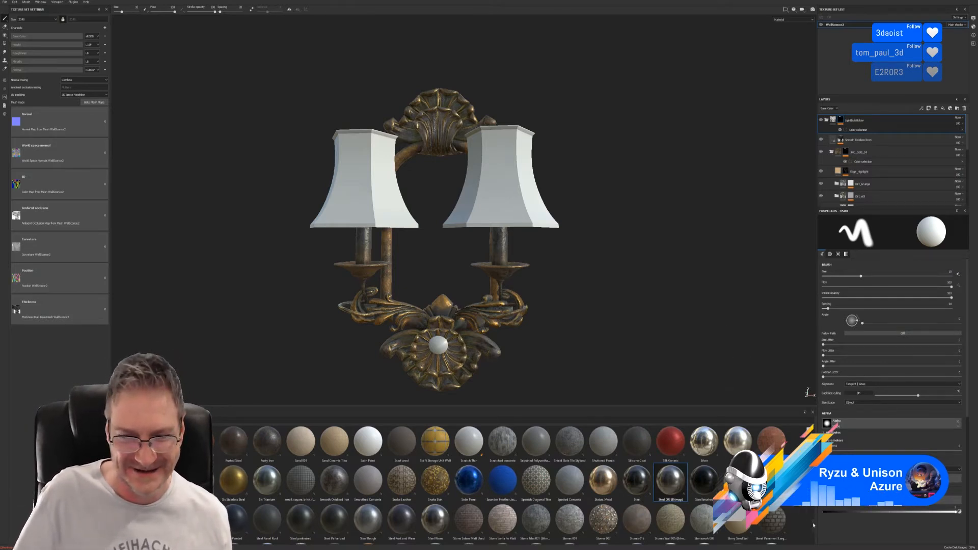
pyautogui.scroll(-1, 814, 526)
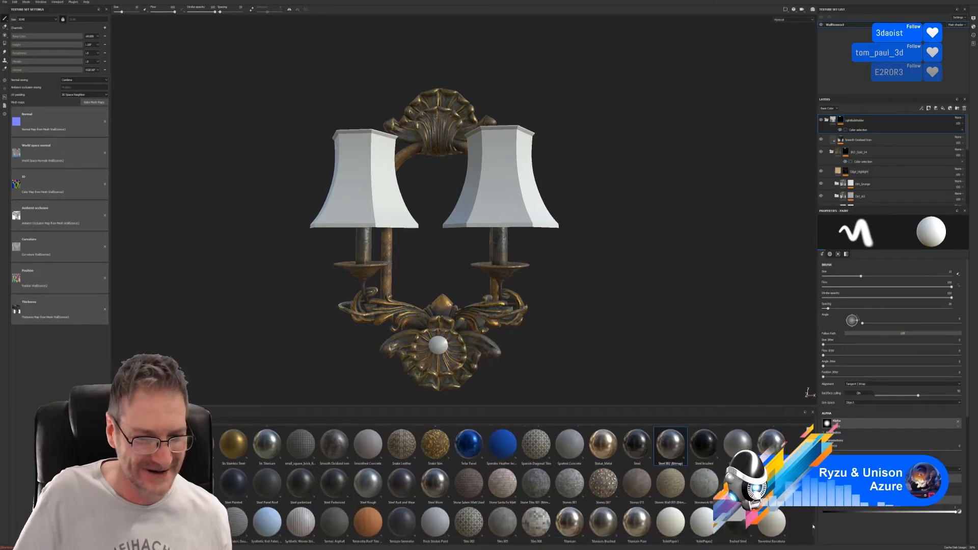
pyautogui.scroll(-2, 814, 526)
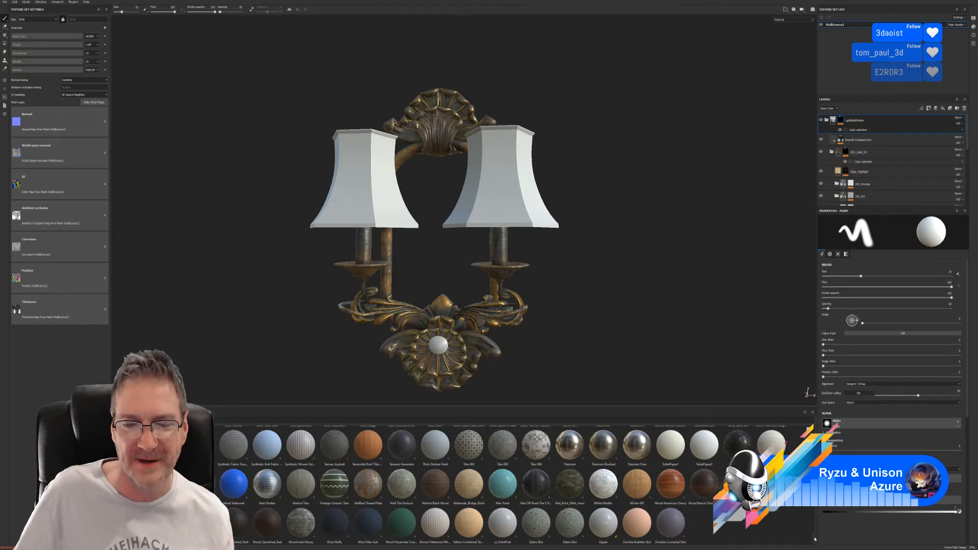
# Browse the material library backwards from its end to the aluminum materials at its beginning for a metal suited to the sconce
pyautogui.scroll(2, 814, 535)
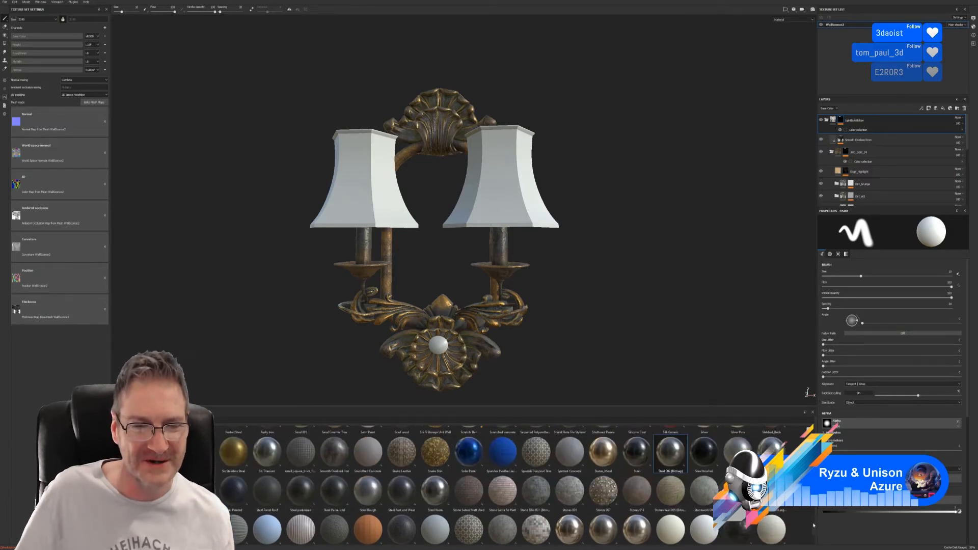
pyautogui.scroll(1, 814, 526)
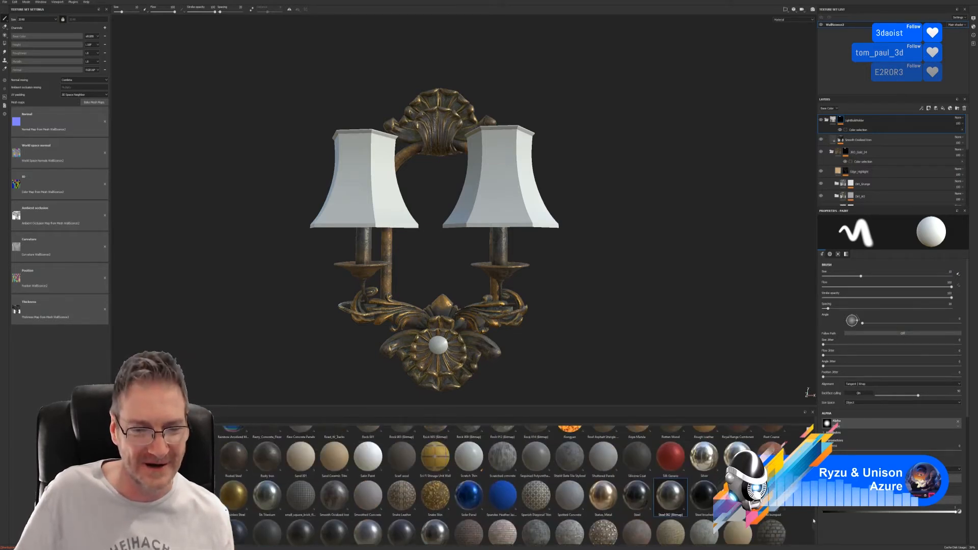
pyautogui.scroll(1, 814, 521)
pyautogui.scroll(1, 813, 520)
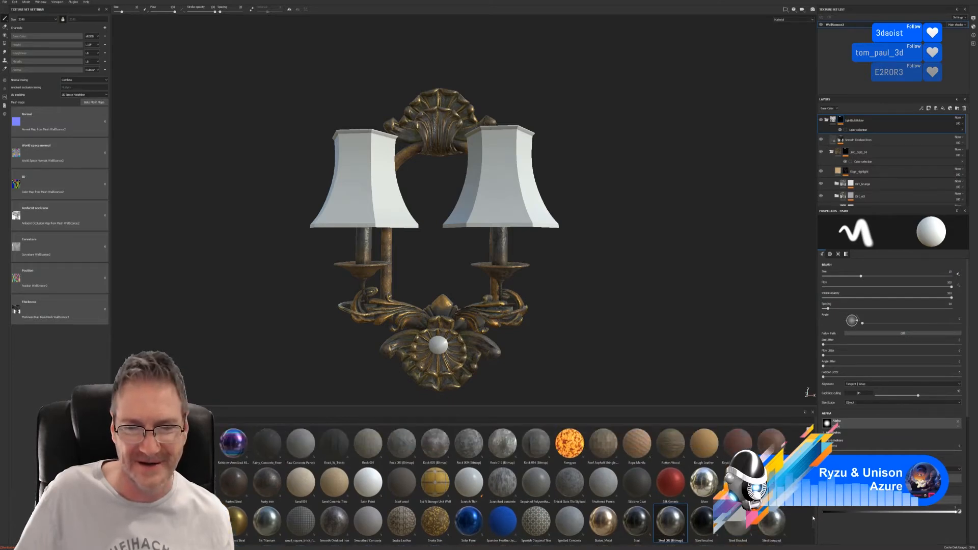
pyautogui.scroll(3, 813, 517)
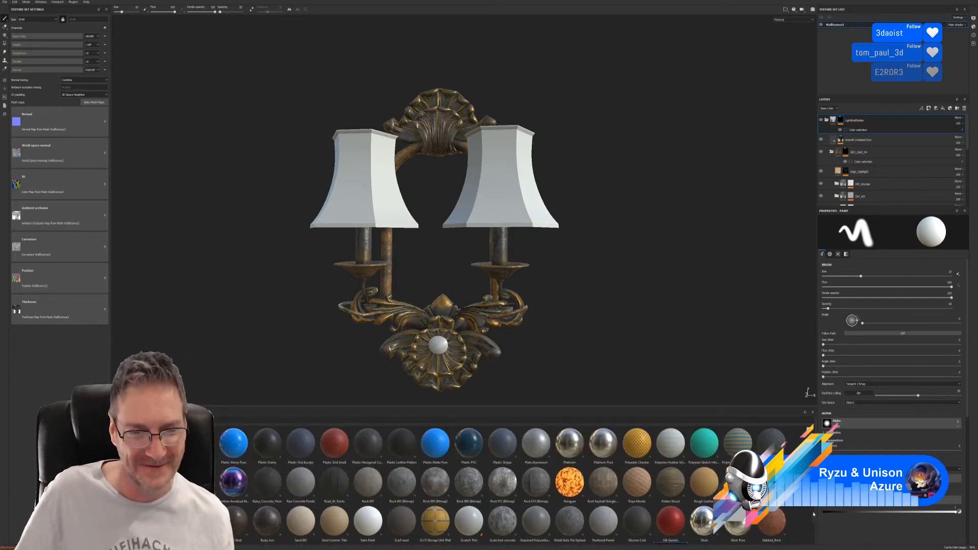
pyautogui.scroll(2, 816, 508)
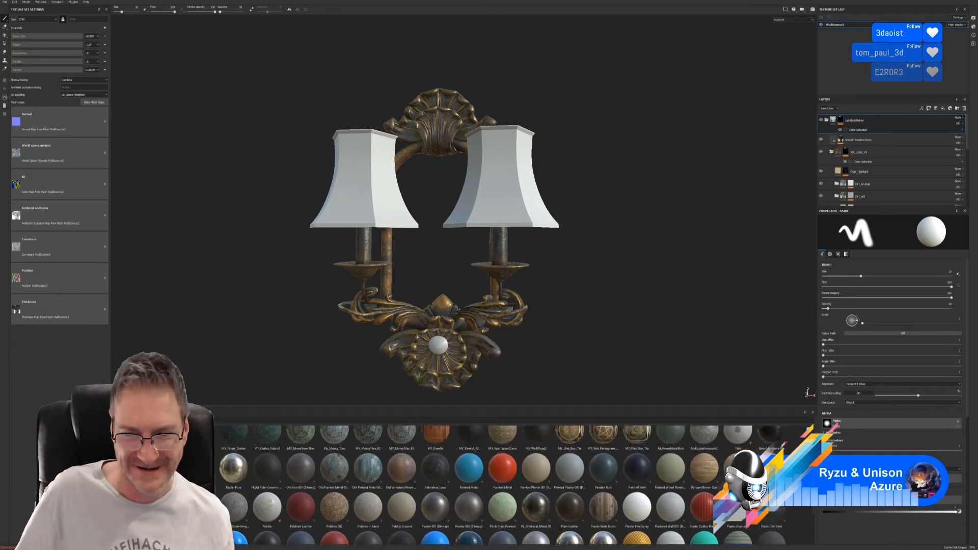
pyautogui.scroll(3, 816, 509)
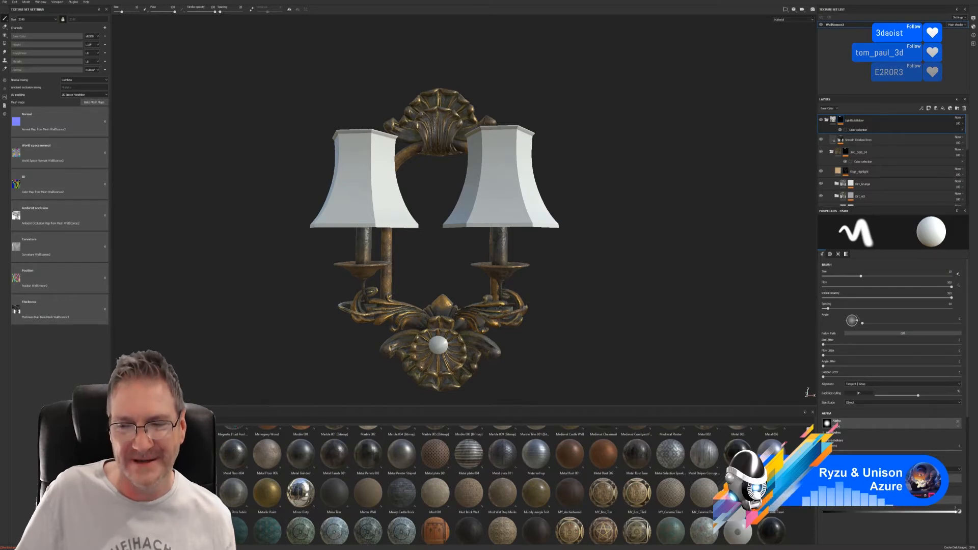
pyautogui.scroll(1, 503, 485)
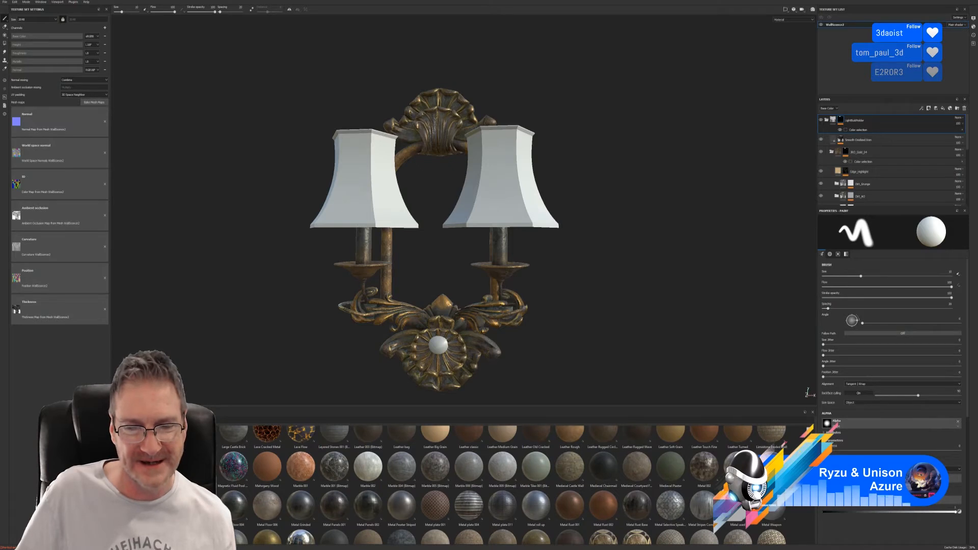
pyautogui.scroll(1, 503, 485)
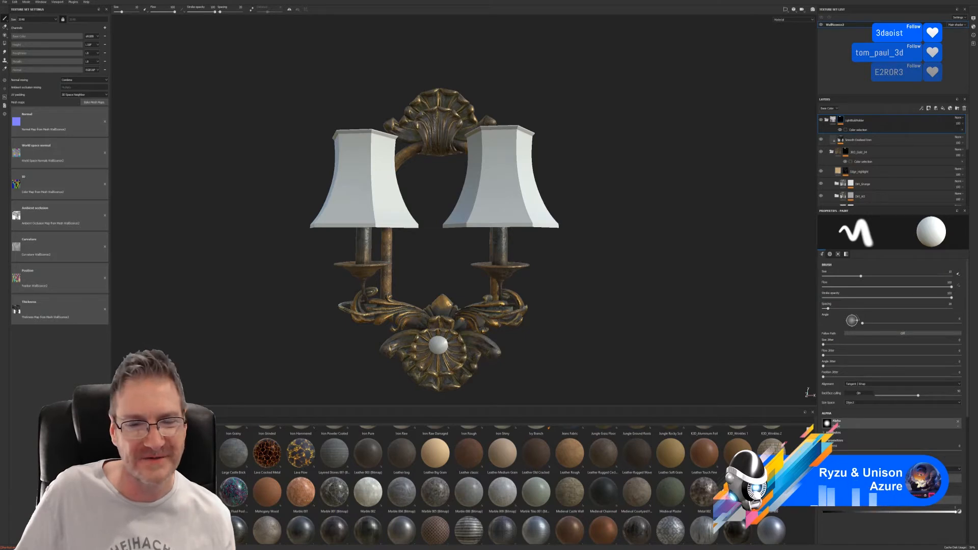
pyautogui.scroll(2, 503, 485)
pyautogui.scroll(2, 504, 485)
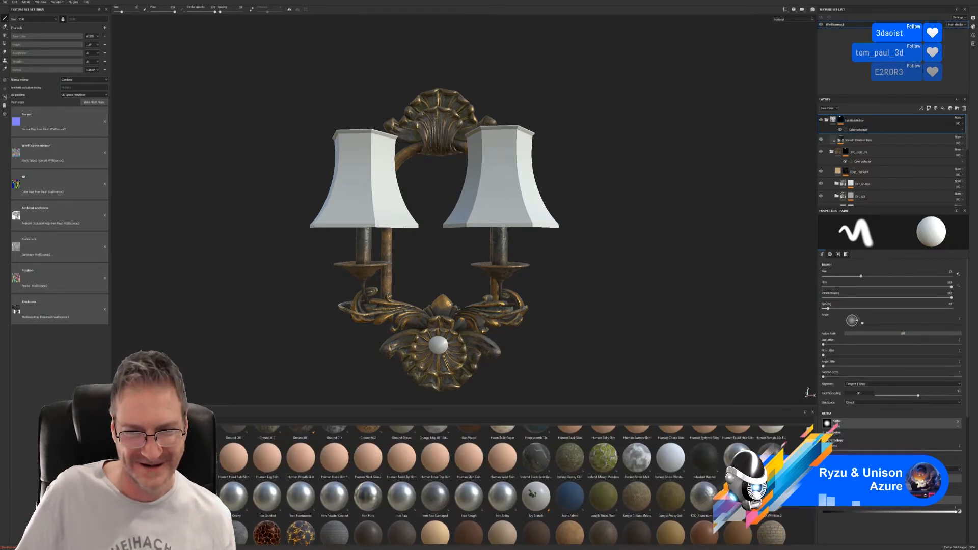
pyautogui.scroll(2, 503, 485)
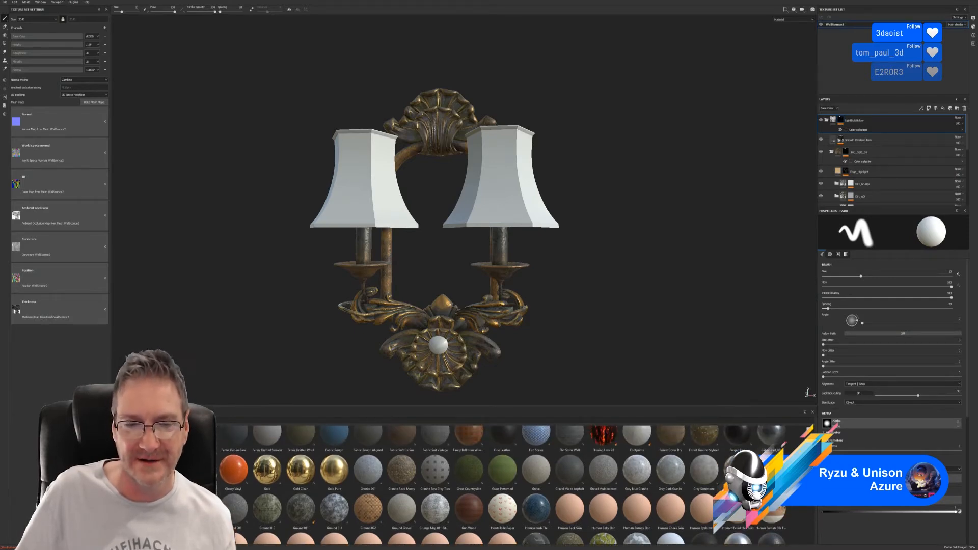
pyautogui.scroll(1, 503, 485)
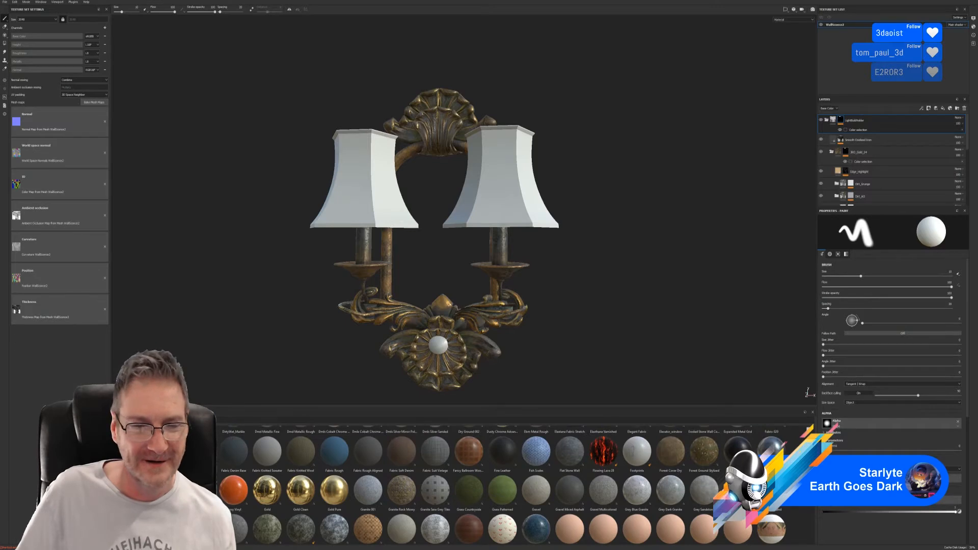
pyautogui.scroll(2, 503, 485)
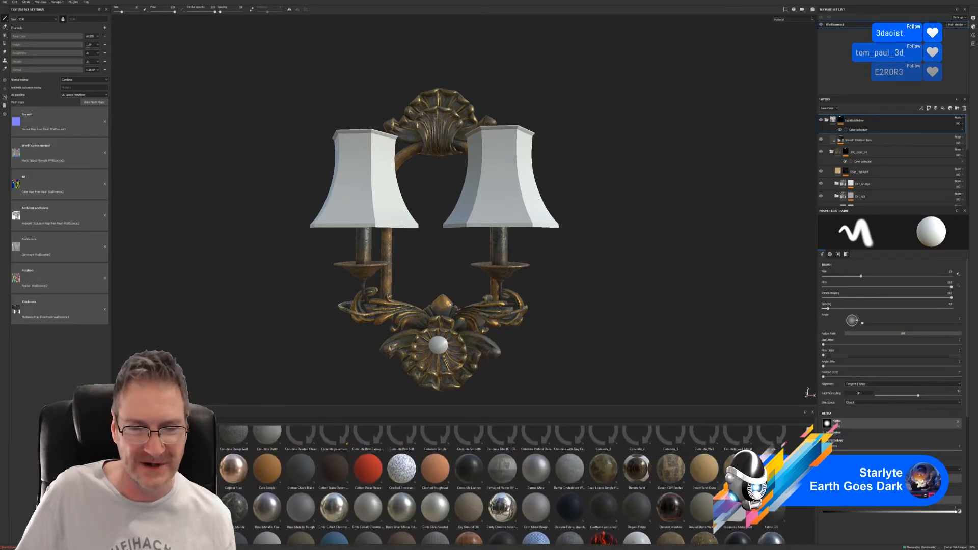
pyautogui.scroll(2, 504, 485)
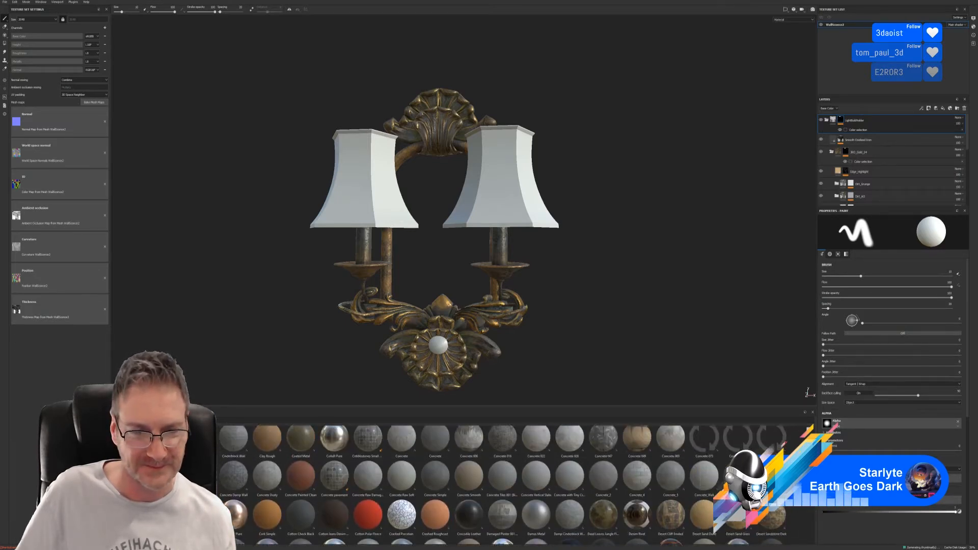
pyautogui.scroll(3, 504, 485)
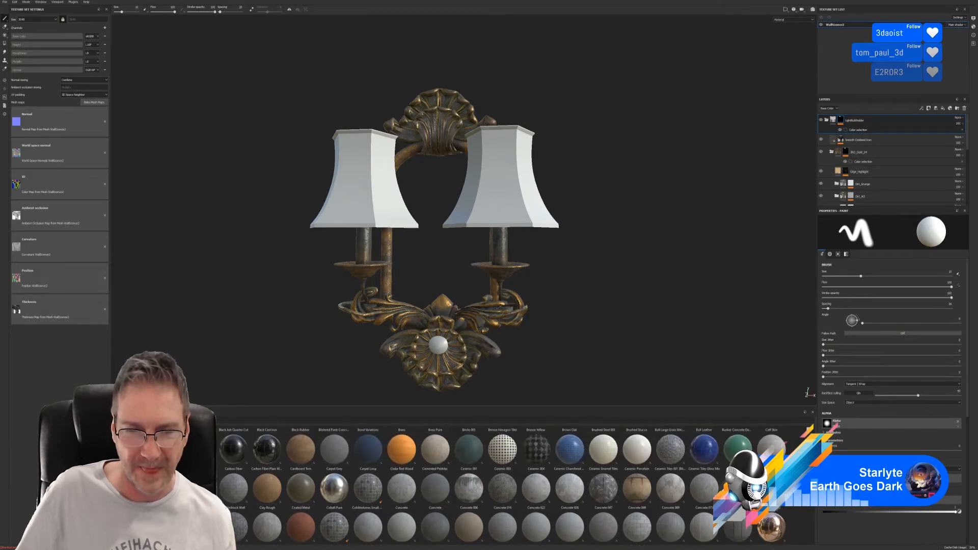
pyautogui.scroll(1, 504, 485)
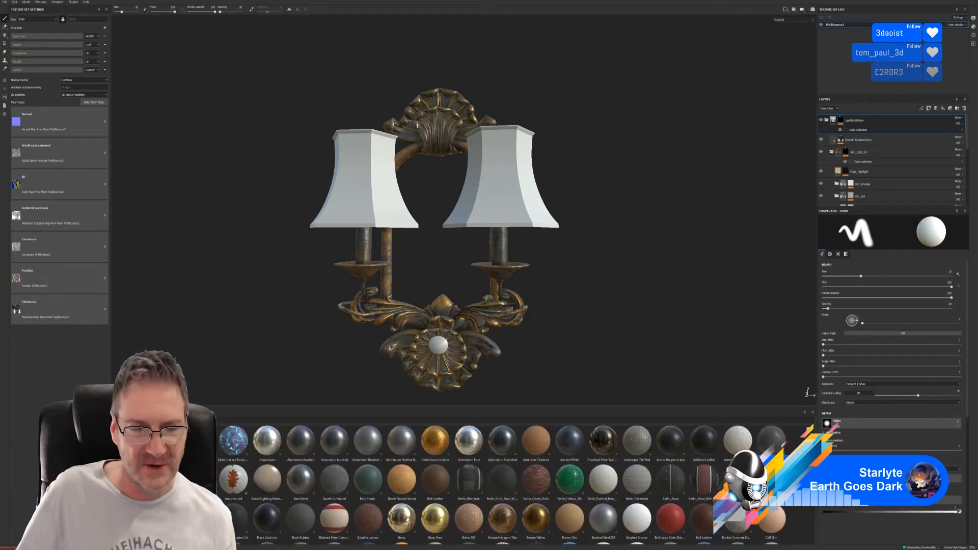
pyautogui.scroll(1, 503, 486)
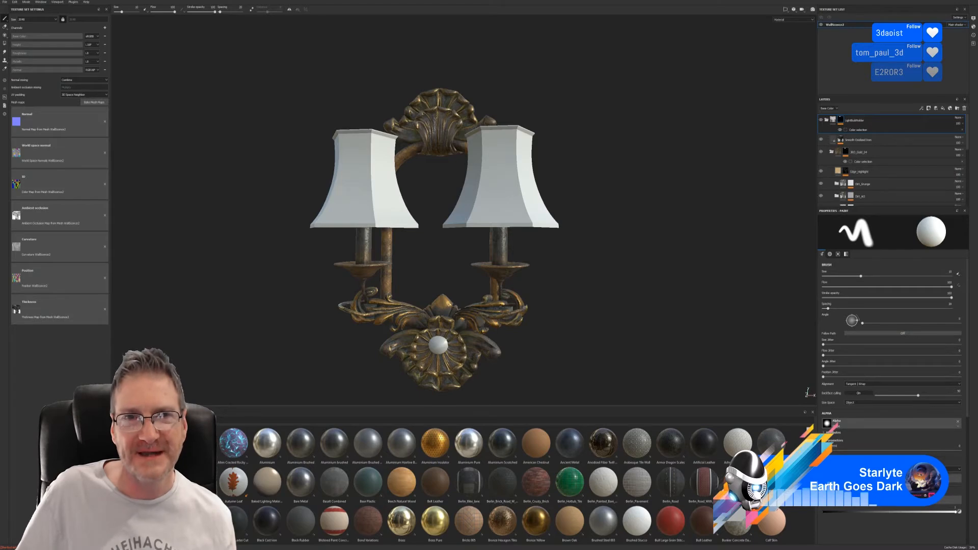
# Examine the library forward from the brass materials through cobalt, gold, iron and platinum to the steel group for a suitable metal
pyautogui.scroll(-2, 503, 486)
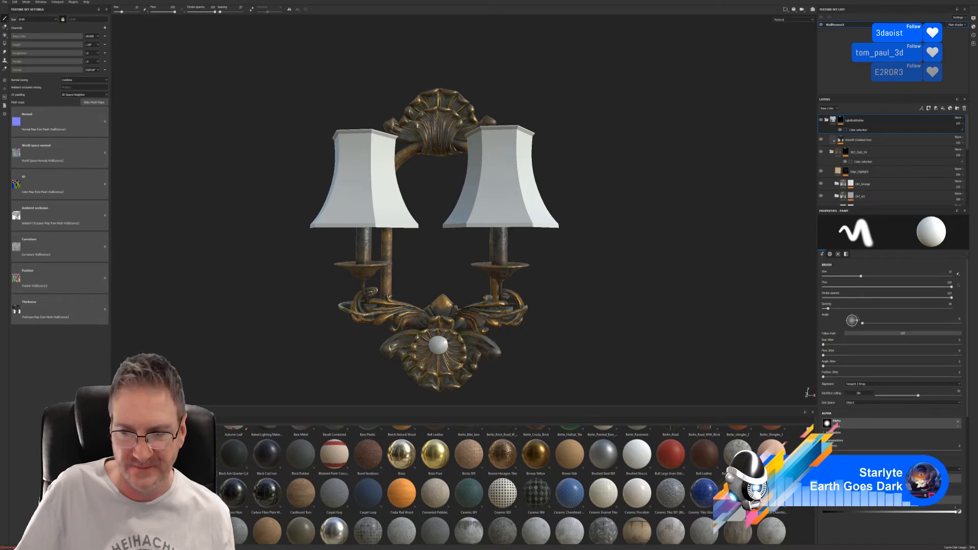
pyautogui.scroll(-3, 504, 484)
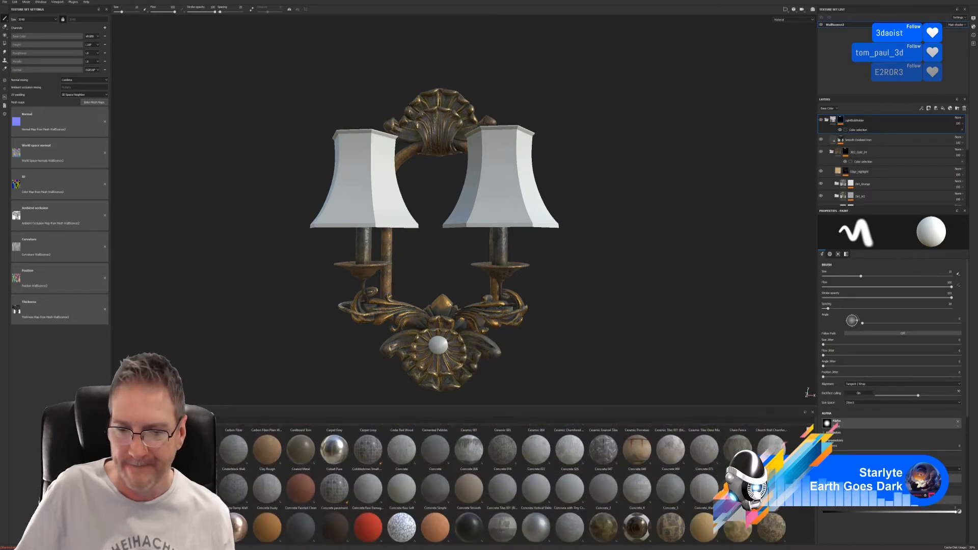
pyautogui.scroll(1, 505, 484)
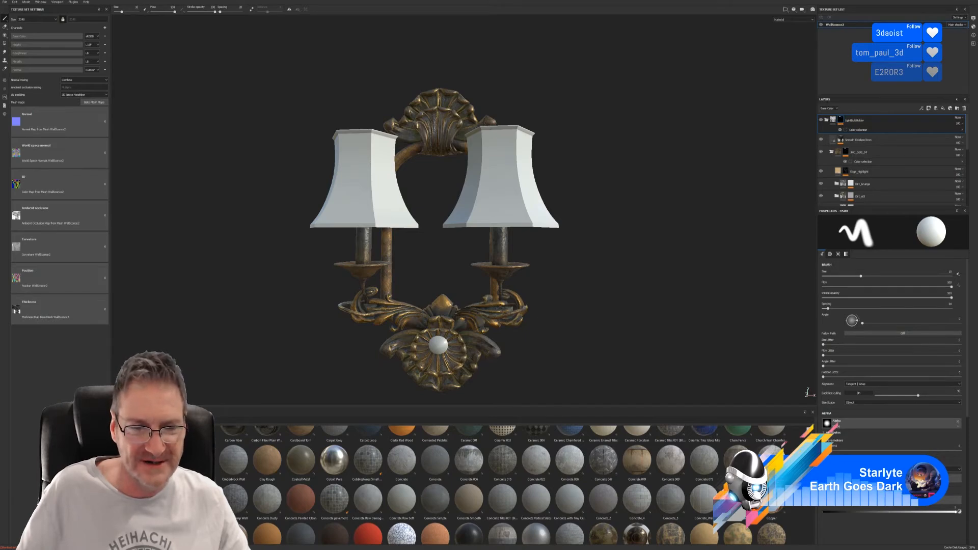
pyautogui.scroll(-2, 503, 484)
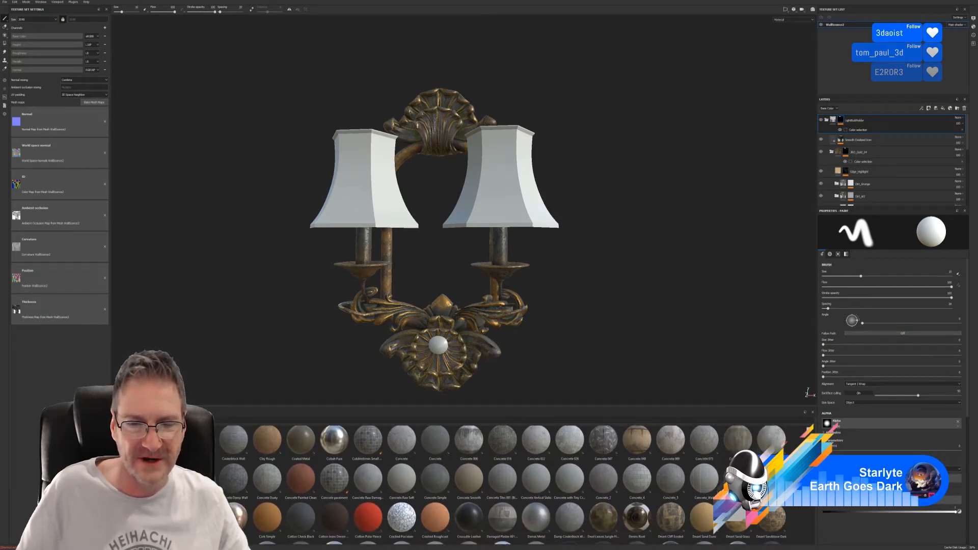
pyautogui.scroll(-3, 504, 484)
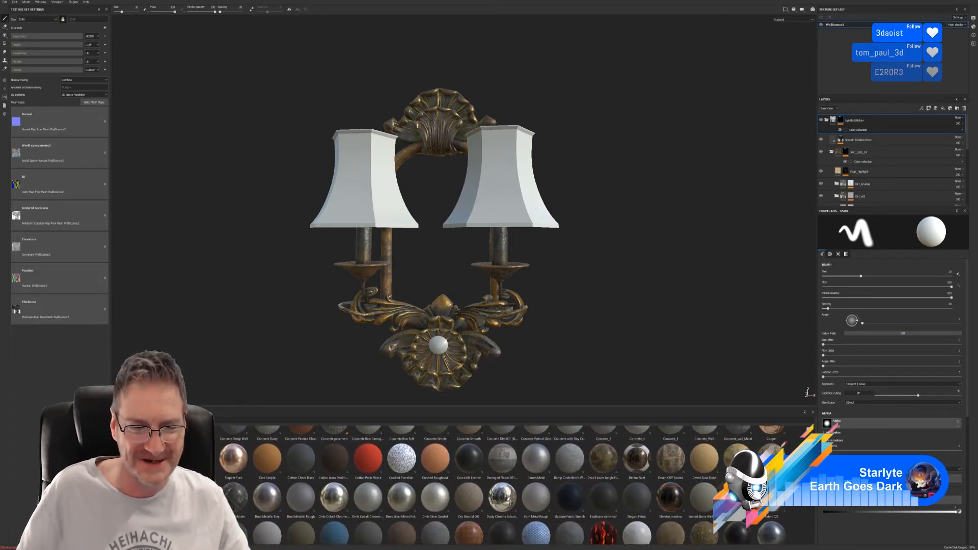
pyautogui.scroll(-3, 504, 484)
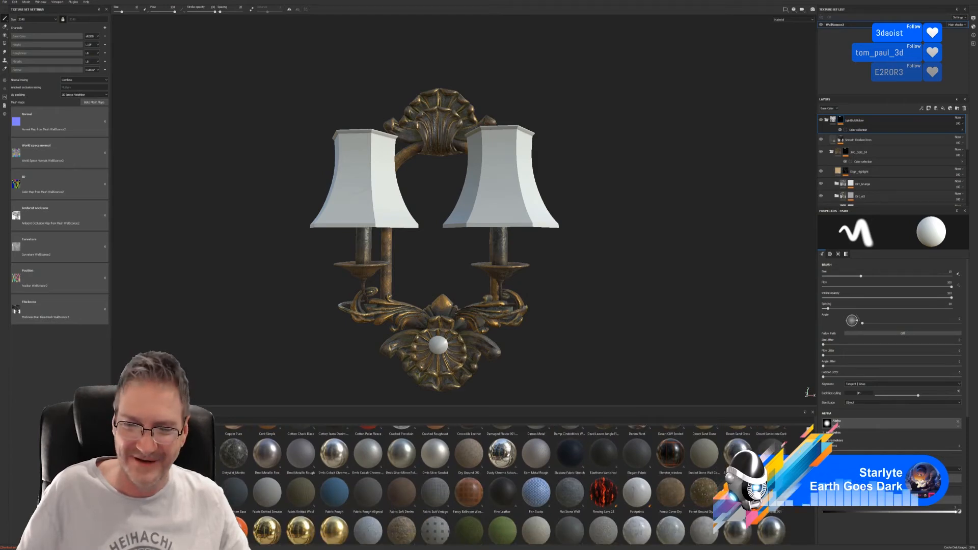
pyautogui.scroll(-3, 503, 484)
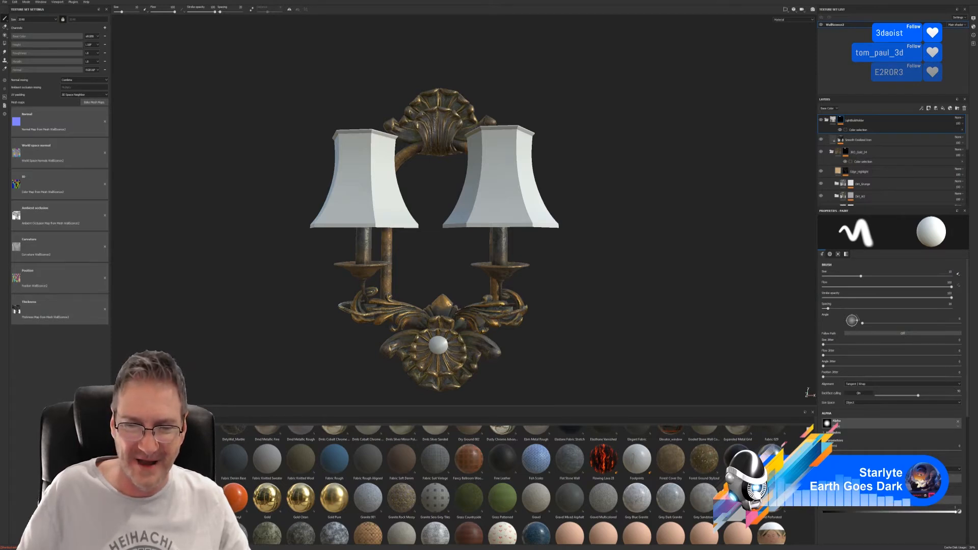
pyautogui.scroll(-3, 503, 485)
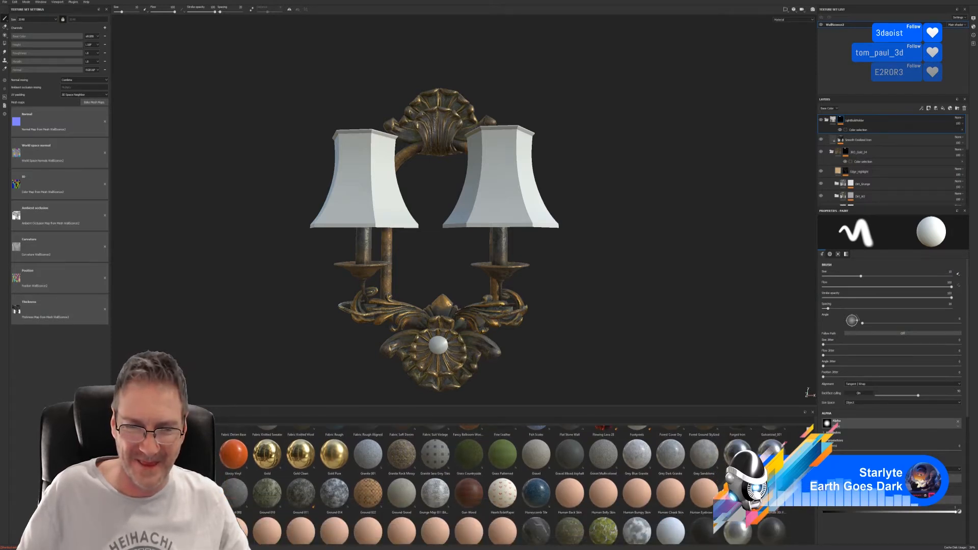
pyautogui.scroll(-1, 504, 485)
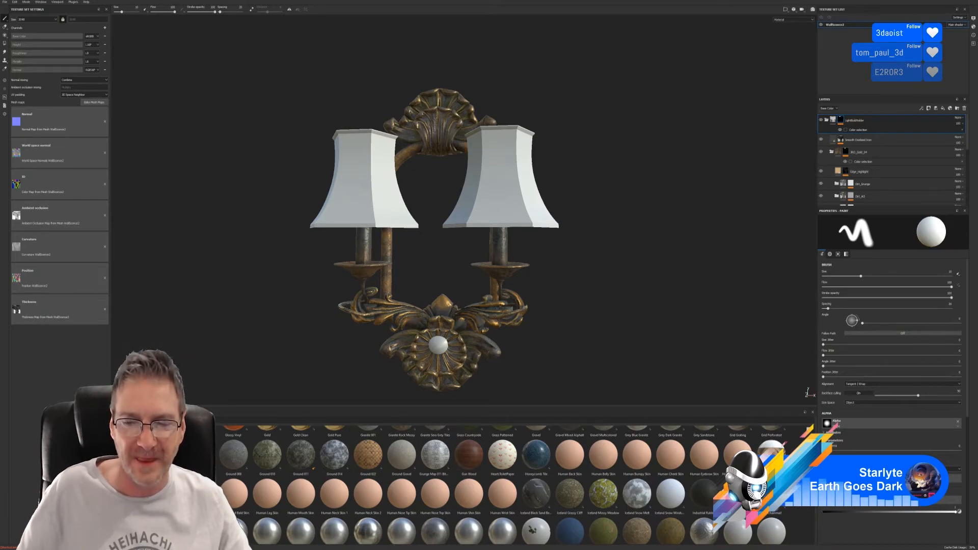
pyautogui.scroll(-3, 503, 484)
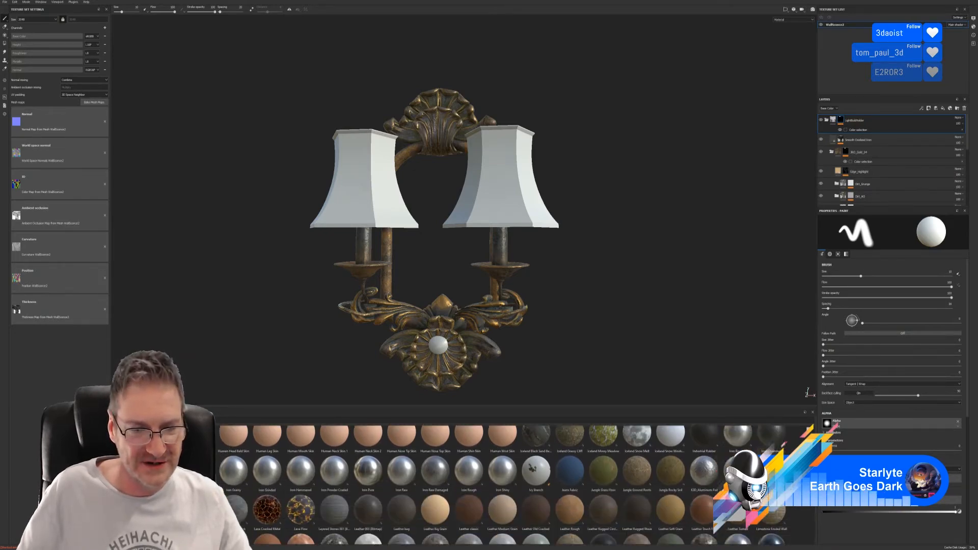
pyautogui.scroll(-4, 504, 484)
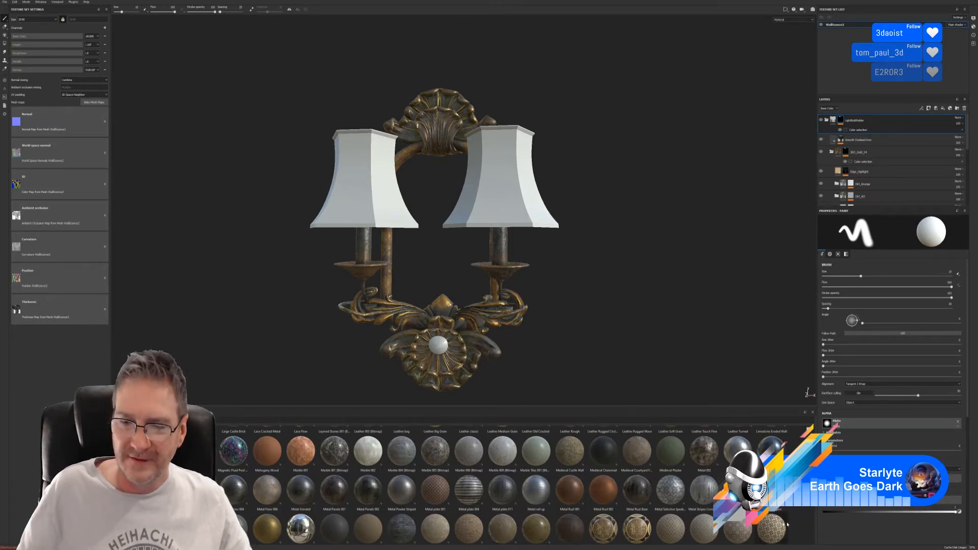
pyautogui.scroll(-3, 503, 484)
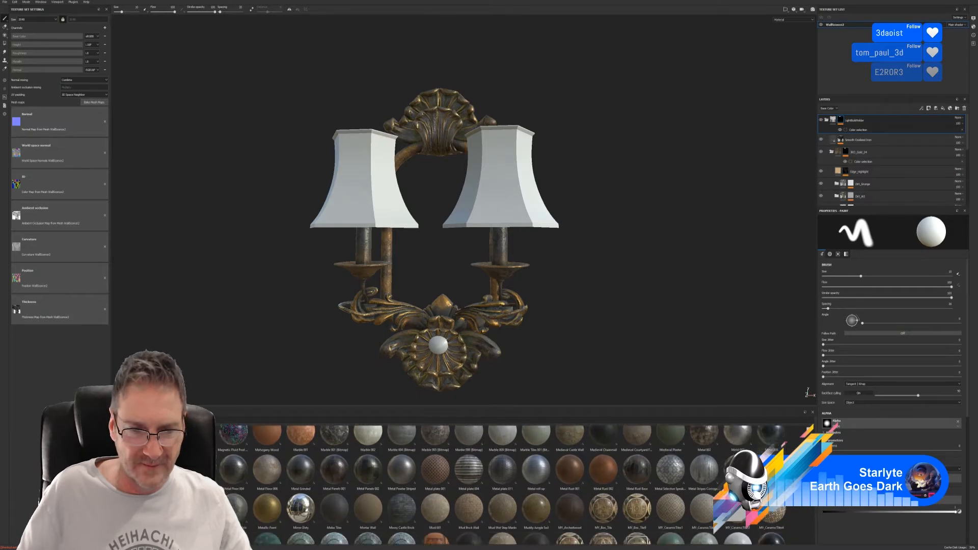
pyautogui.scroll(-1, 503, 484)
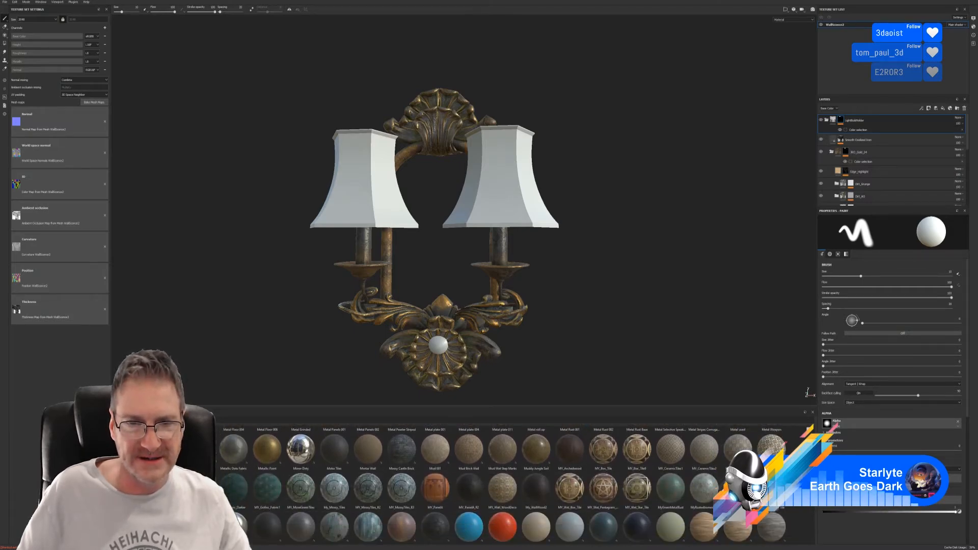
pyautogui.scroll(-2, 504, 484)
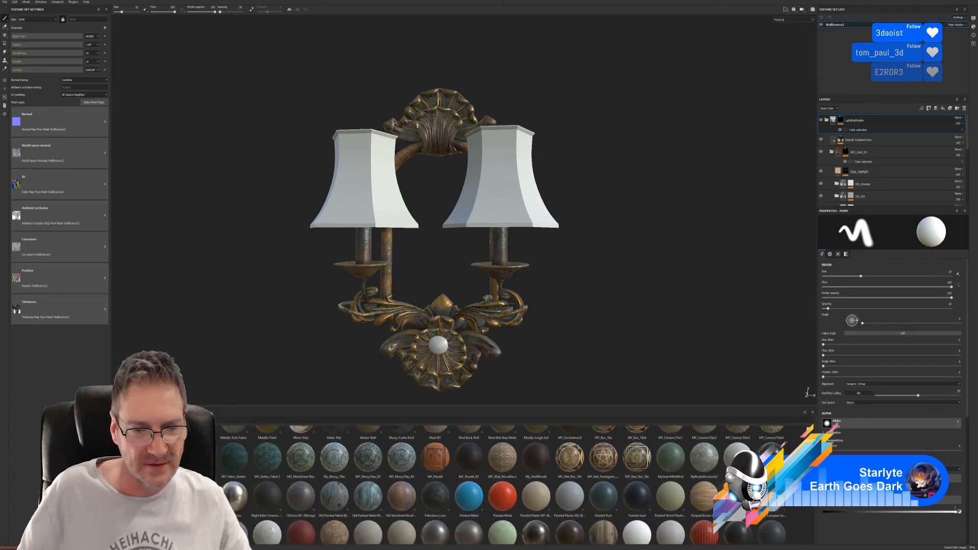
pyautogui.scroll(-3, 791, 507)
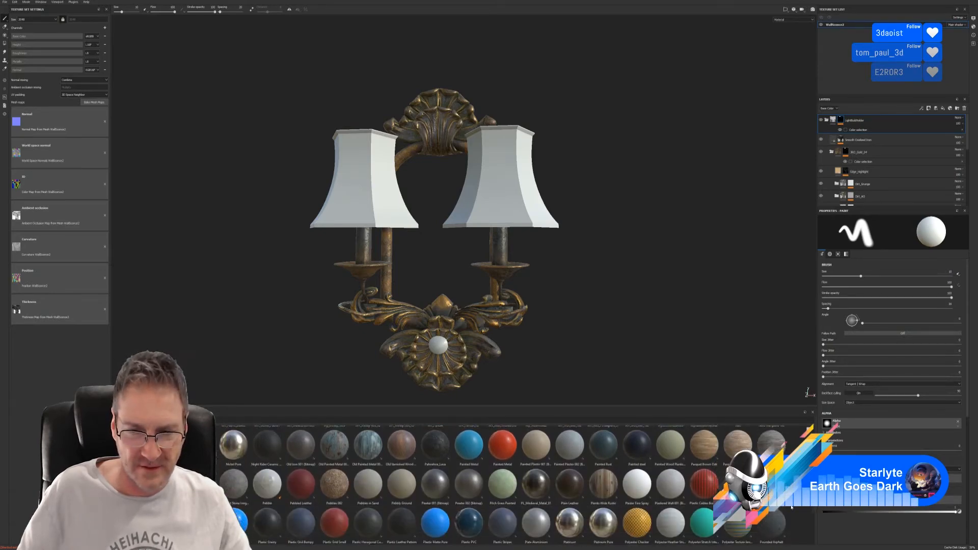
pyautogui.scroll(-2, 792, 507)
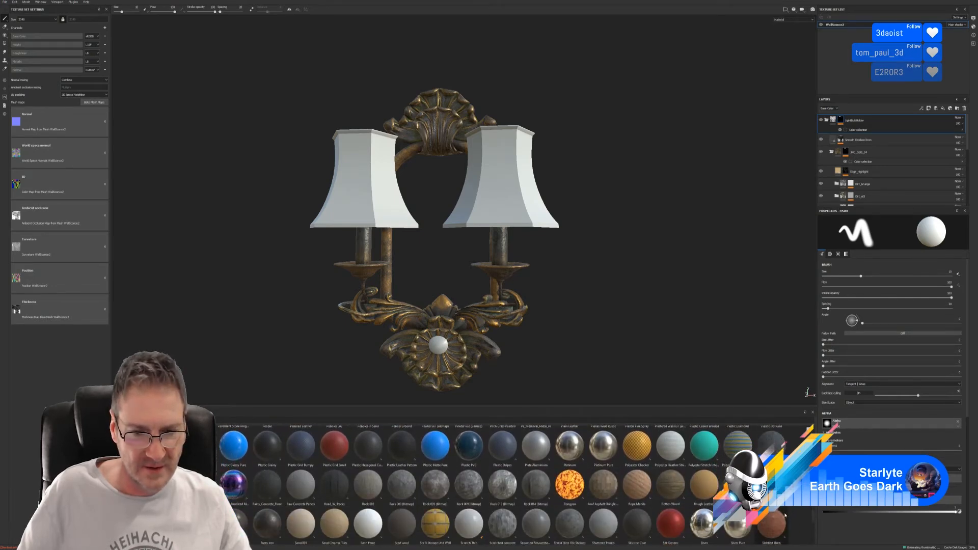
pyautogui.scroll(-2, 786, 513)
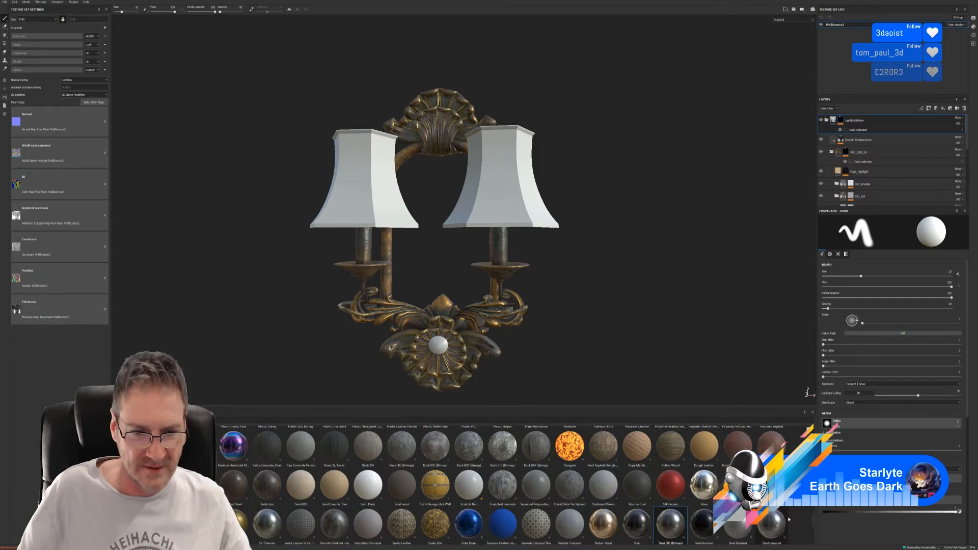
pyautogui.scroll(-1, 789, 520)
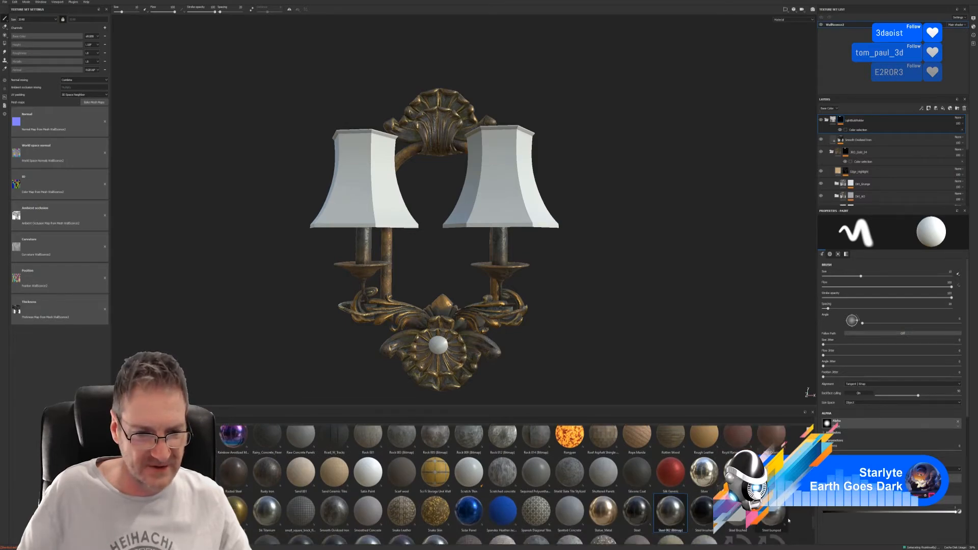
pyautogui.scroll(-1, 789, 521)
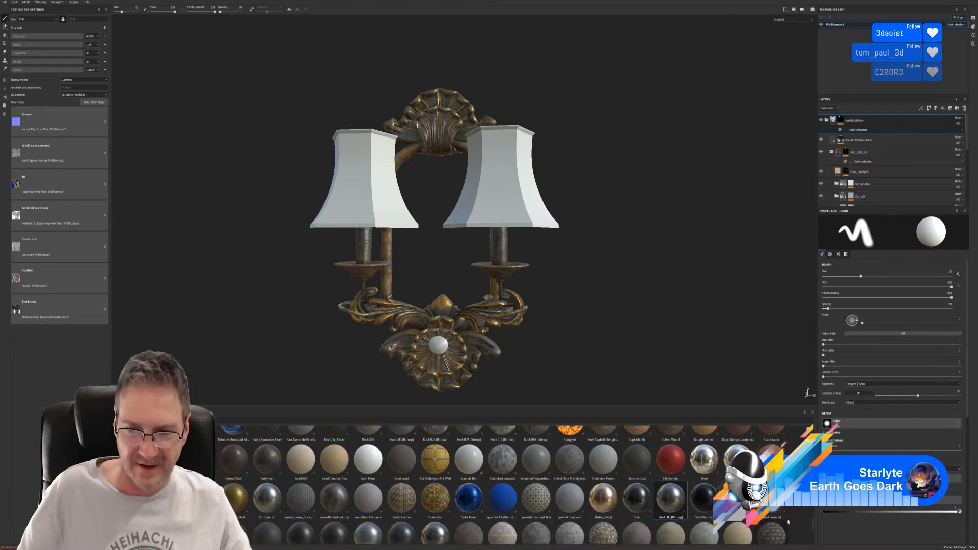
# Add the dark scratched steel material from the library as a fill layer on the sconce and slightly increase its UV scale
pyautogui.scroll(-3, 790, 522)
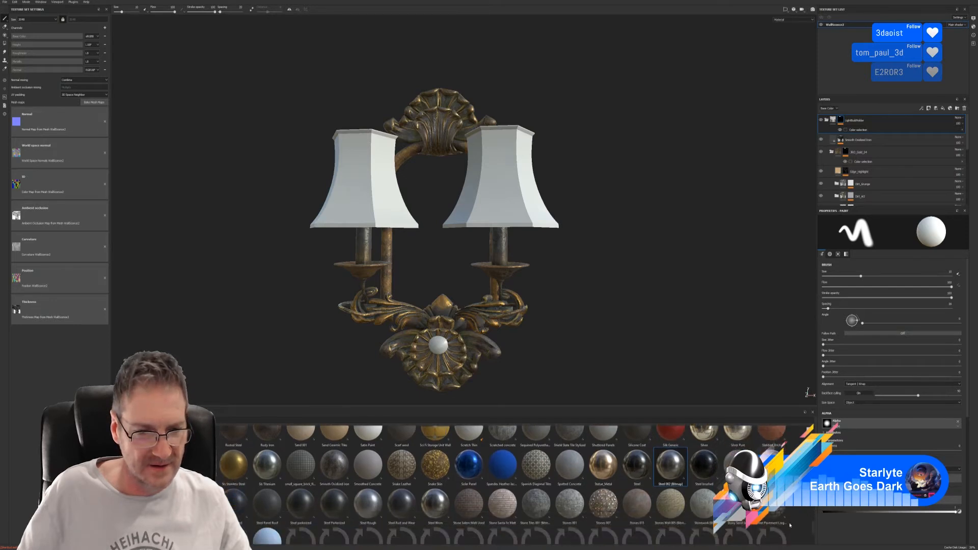
pyautogui.scroll(-3, 790, 526)
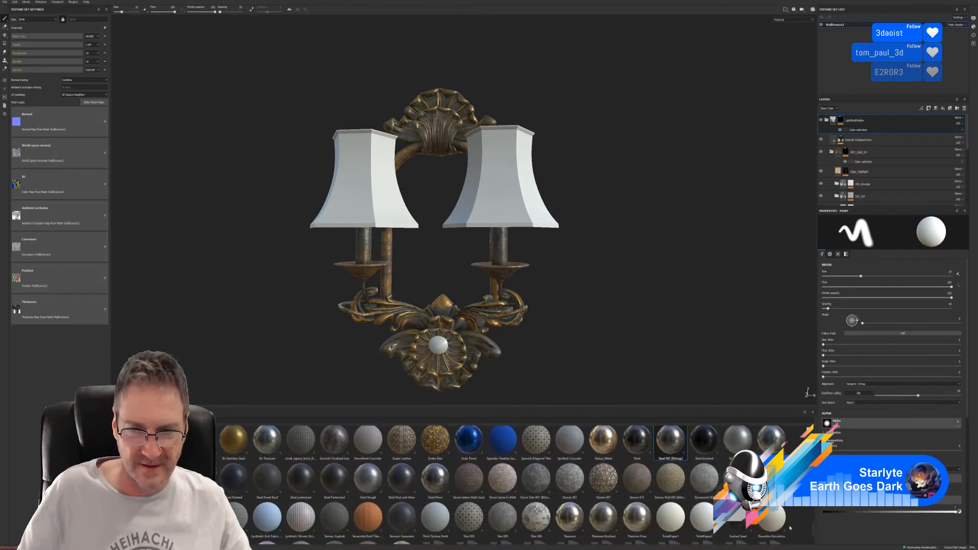
pyautogui.scroll(-2, 790, 529)
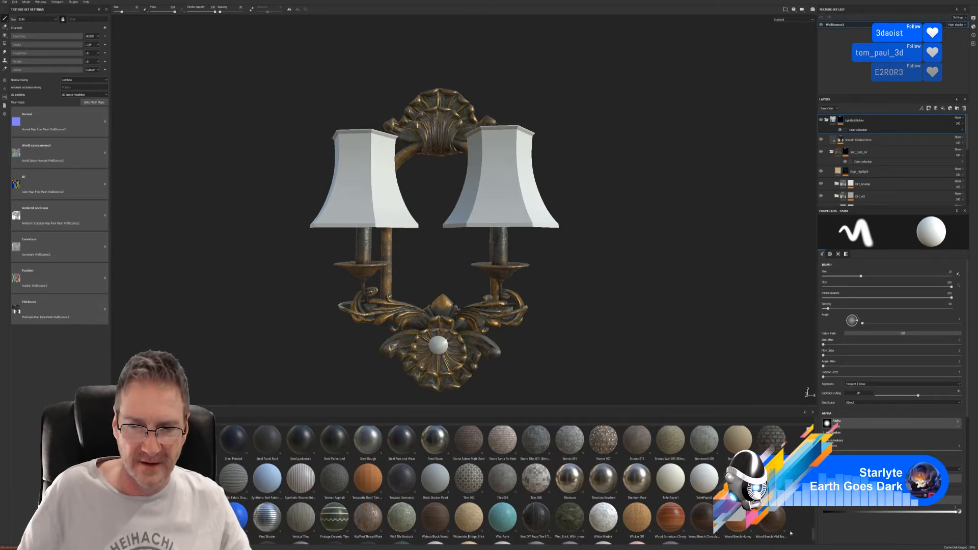
pyautogui.moveTo(771, 479)
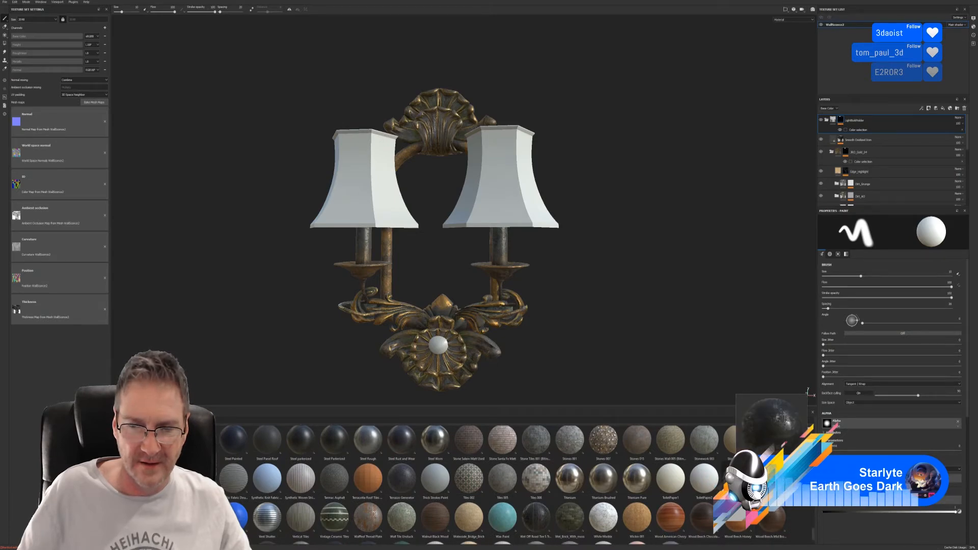
pyautogui.moveTo(771, 479); pyautogui.dragTo(497, 285)
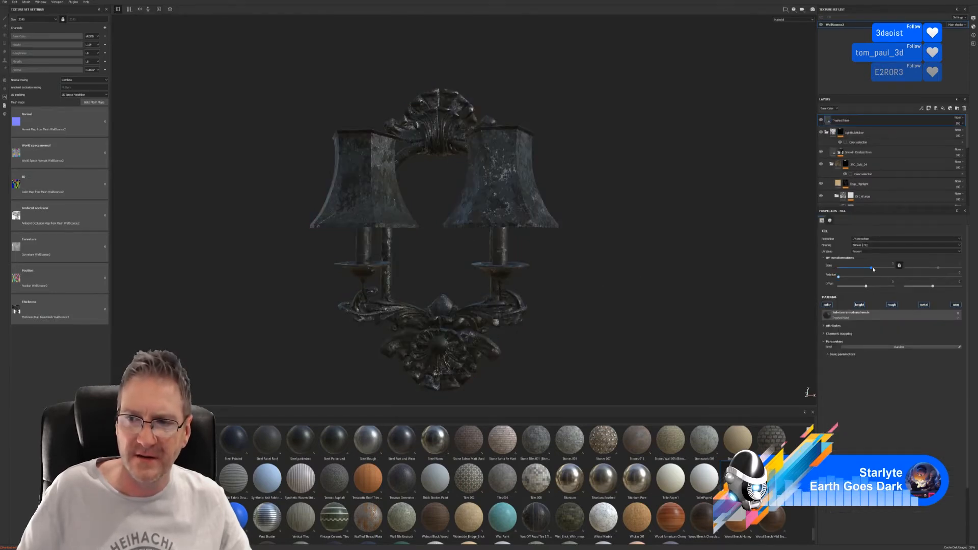
pyautogui.moveTo(872, 268); pyautogui.dragTo(874, 269)
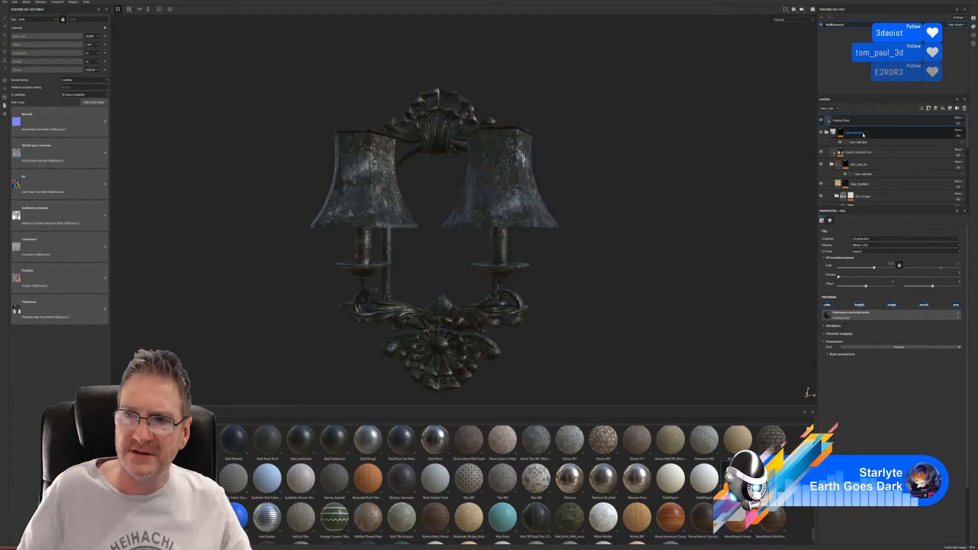
# Move the steel layer into the light bulb holder folder, directly above the Smooth Oxidized Iron layer
pyautogui.moveTo(873, 125); pyautogui.dragTo(873, 142)
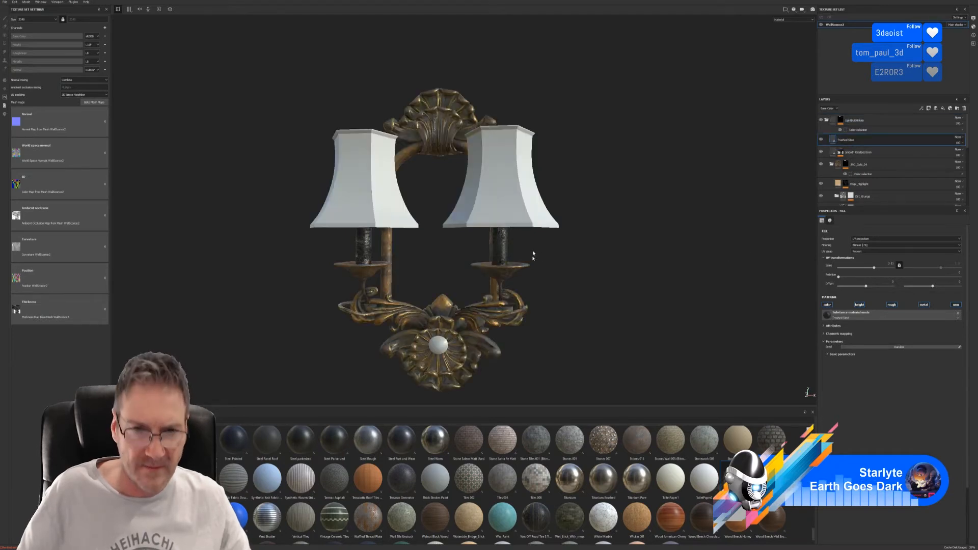
pyautogui.keyDown('alt'); pyautogui.moveTo(547, 270); pyautogui.dragTo(666, 238, button='right'); pyautogui.keyUp('alt')
pyautogui.keyDown('alt'); pyautogui.moveTo(666, 238); pyautogui.dragTo(558, 223); pyautogui.keyUp('alt')
pyautogui.keyDown('alt'); pyautogui.moveTo(558, 224); pyautogui.dragTo(575, 227, button='right'); pyautogui.keyUp('alt')
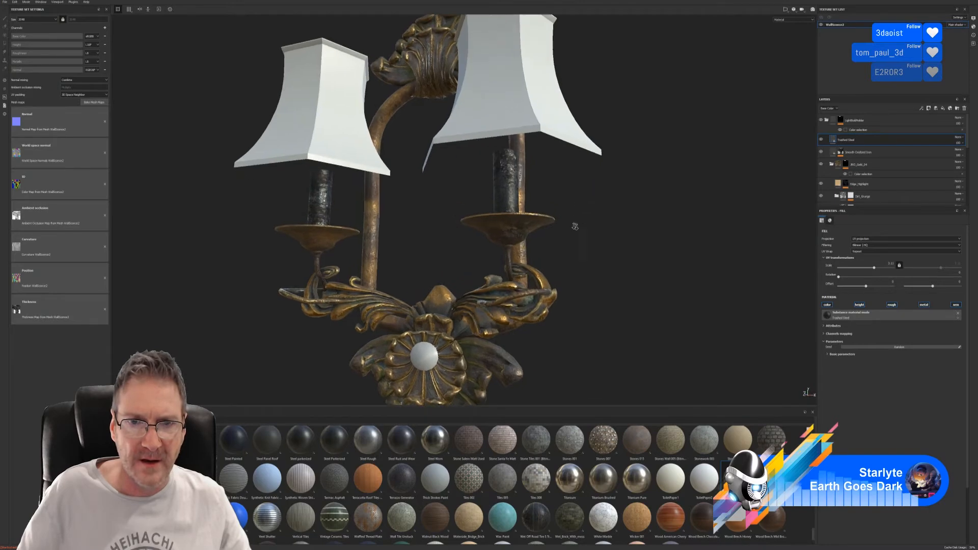
pyautogui.keyDown('alt'); pyautogui.moveTo(575, 226); pyautogui.dragTo(571, 254, button='middle'); pyautogui.keyUp('alt')
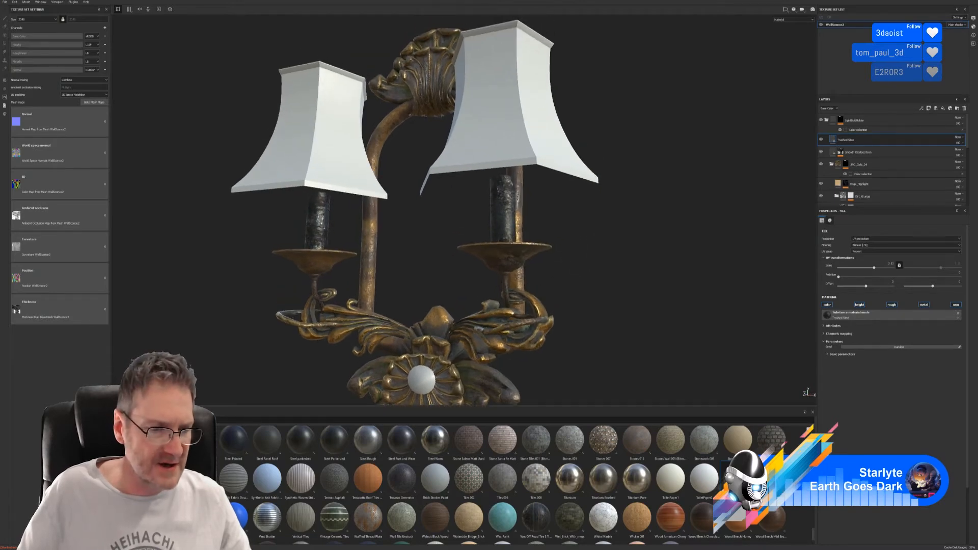
# Apply the Dirt Dry smart mask to the steel layer on the bulb holders
pyautogui.click(117, 447)
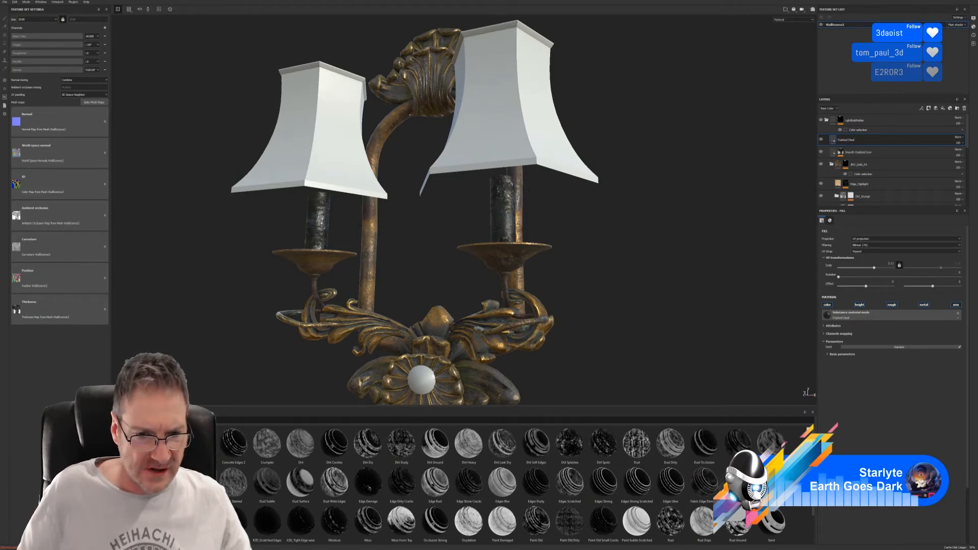
pyautogui.moveTo(367, 444); pyautogui.dragTo(890, 139)
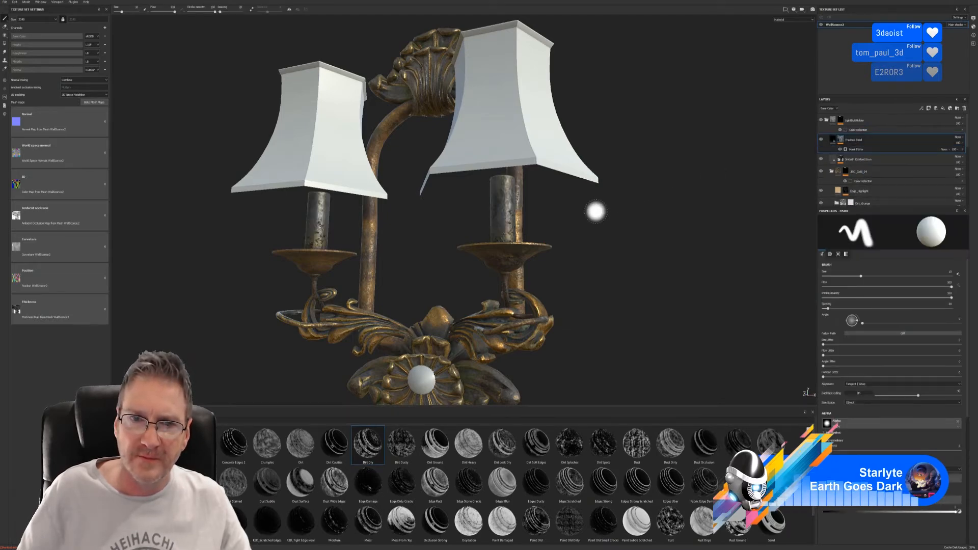
pyautogui.keyDown('alt'); pyautogui.moveTo(596, 211); pyautogui.dragTo(602, 244); pyautogui.keyUp('alt')
pyautogui.keyDown('alt'); pyautogui.moveTo(607, 244); pyautogui.dragTo(699, 245, button='right'); pyautogui.keyUp('alt')
pyautogui.keyDown('alt'); pyautogui.moveTo(605, 257); pyautogui.dragTo(604, 244); pyautogui.keyUp('alt')
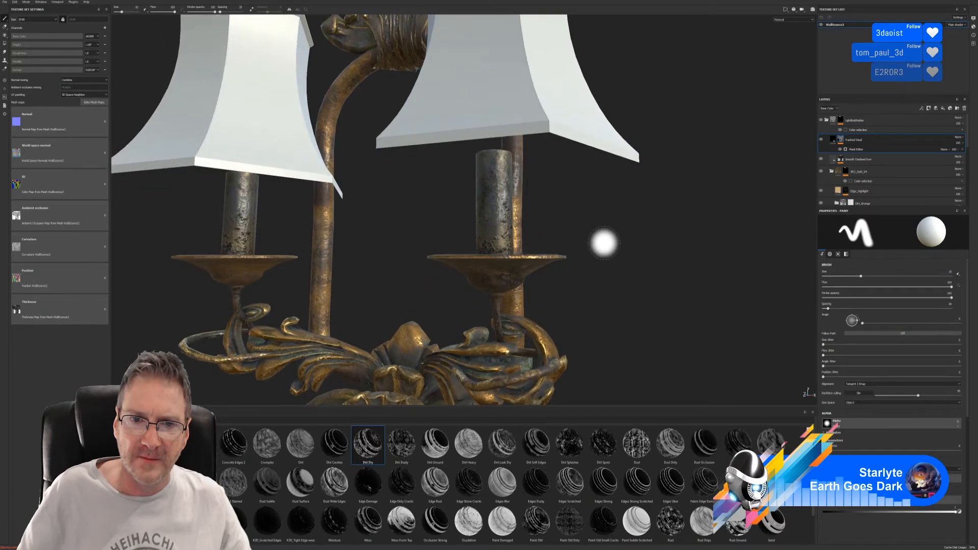
# Try inverting the steel layer's mask, restore it, and raise the mask generator's Global Balance to about 0.95
pyautogui.click(840, 143)
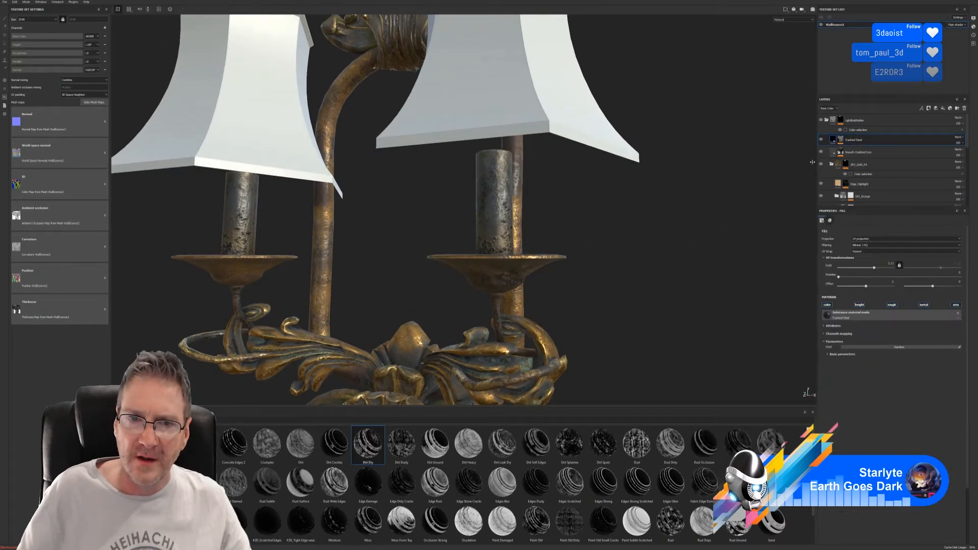
pyautogui.click(841, 140)
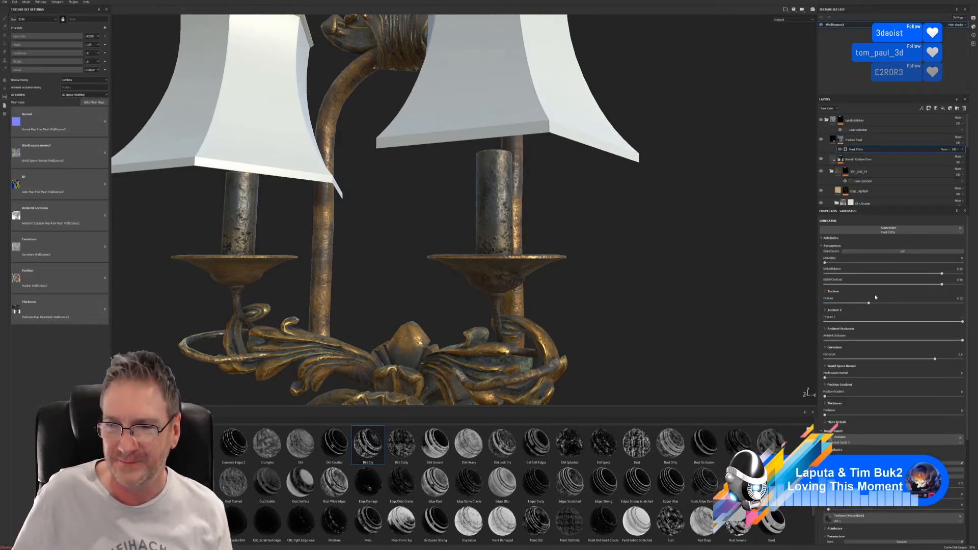
pyautogui.click(894, 251)
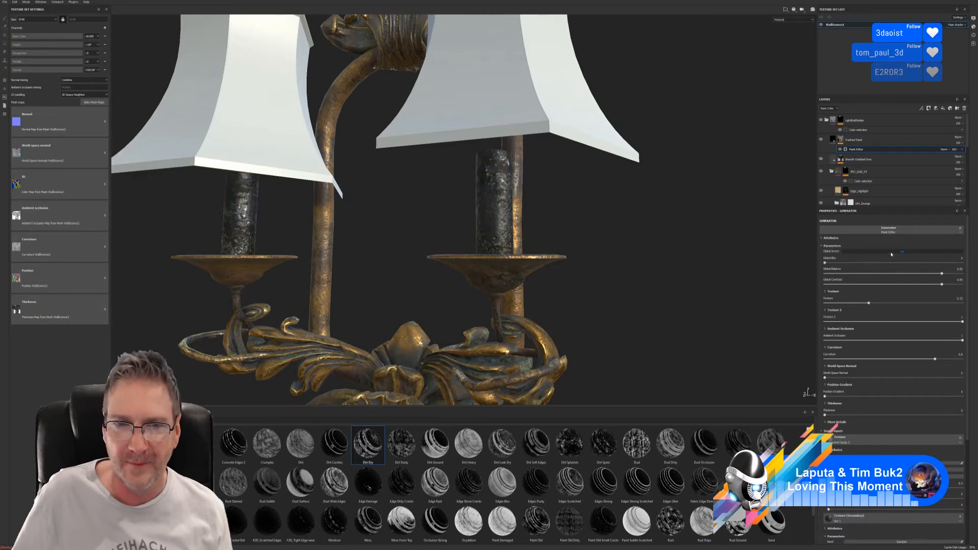
pyautogui.click(892, 253)
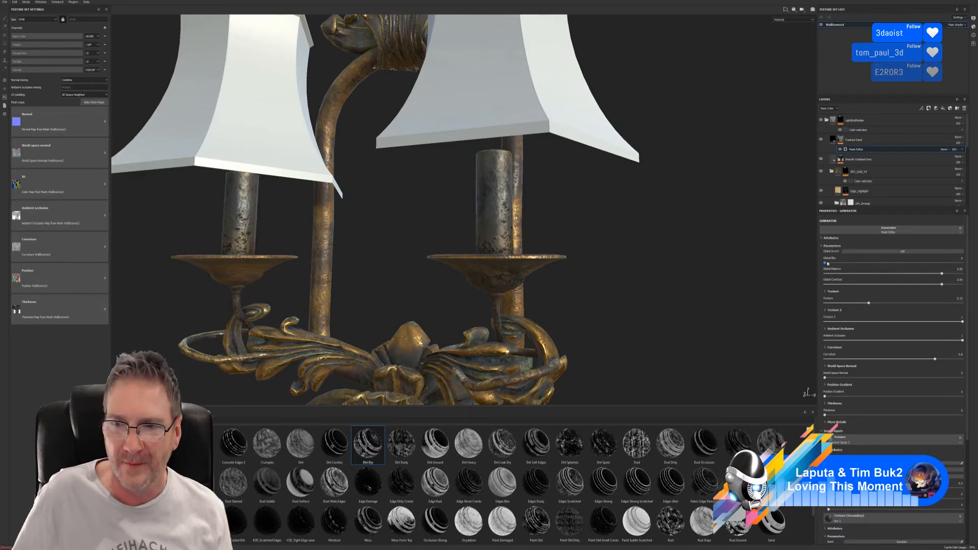
pyautogui.moveTo(943, 274)
pyautogui.mouseDown()
pyautogui.moveTo(893, 274)
pyautogui.moveTo(956, 271)
pyautogui.mouseUp()
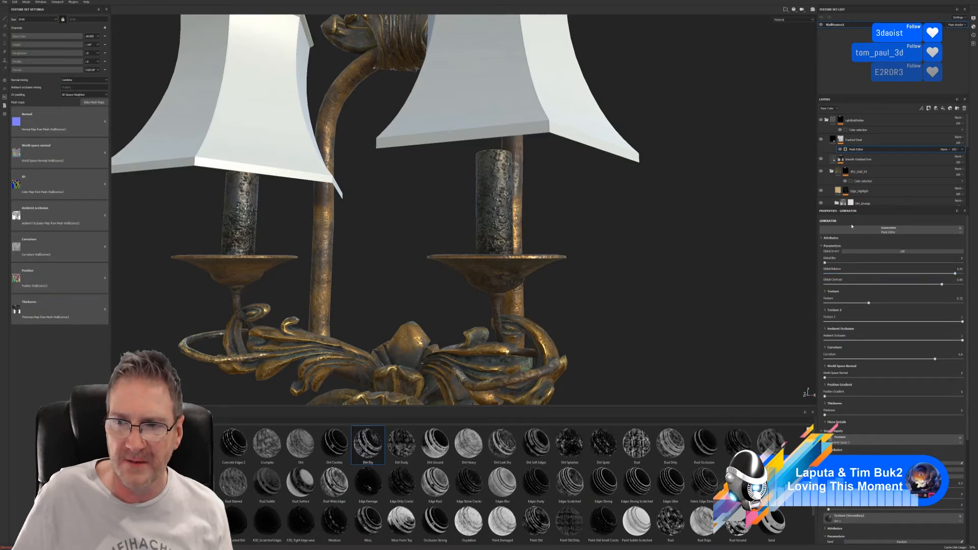
# Reduce the height range in the steel material's basic parameters to almost zero
pyautogui.click(834, 140)
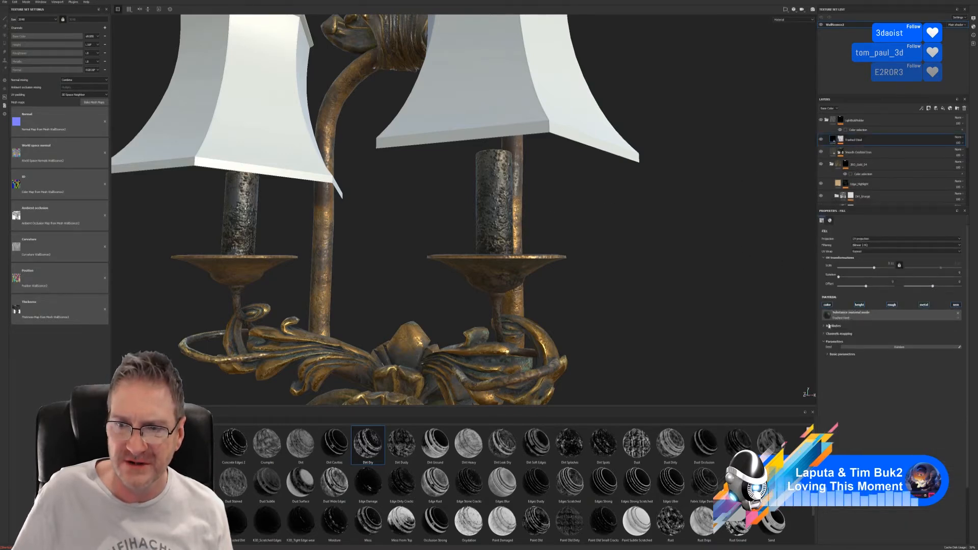
pyautogui.click(829, 356)
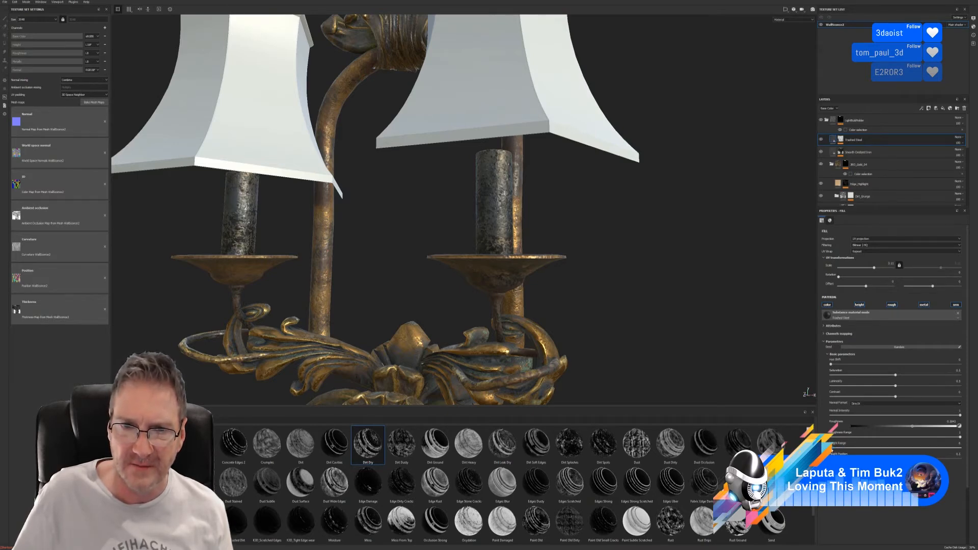
pyautogui.click(833, 450)
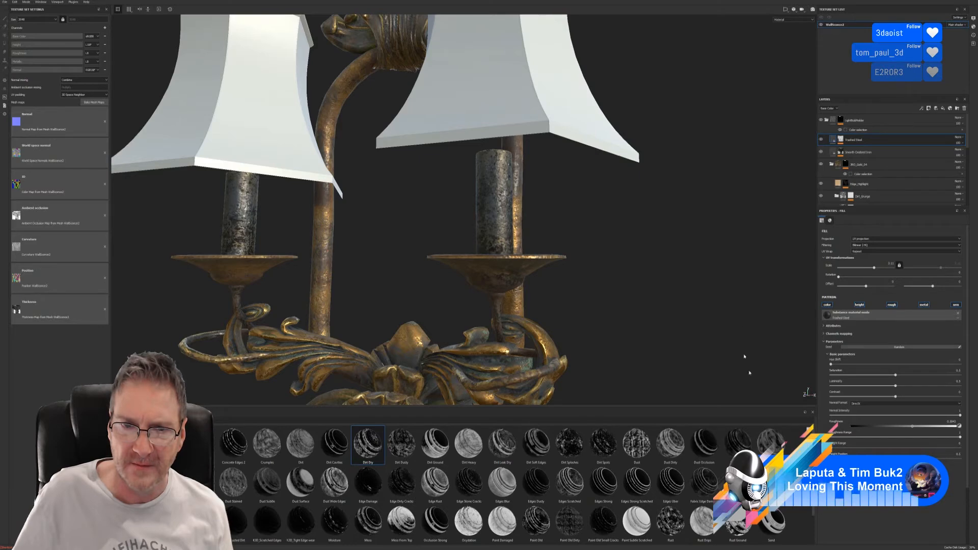
# Fine-tune the steel layer's Mask Editor with Global Balance about 0.96, Global Contrast about 0.79 and Texture about 0.29
pyautogui.click(840, 140)
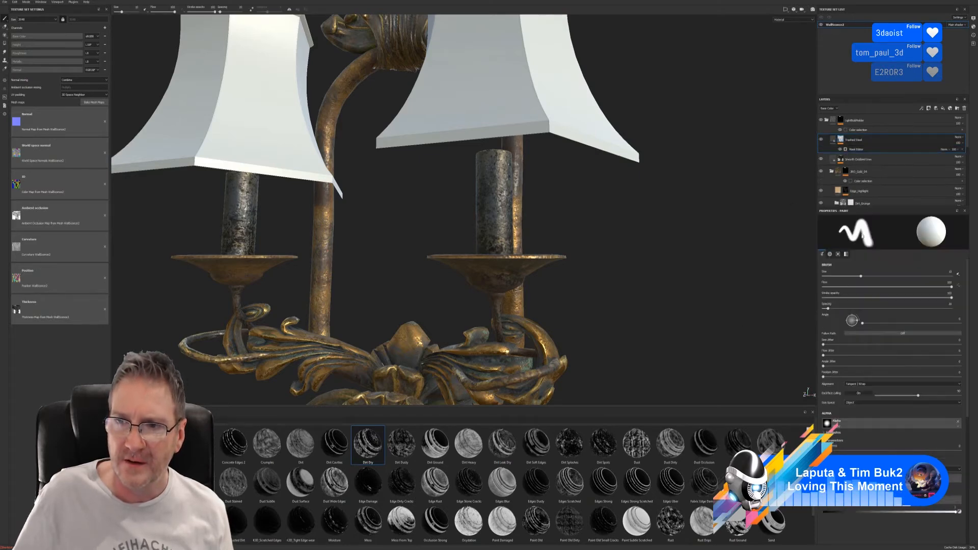
pyautogui.click(853, 150)
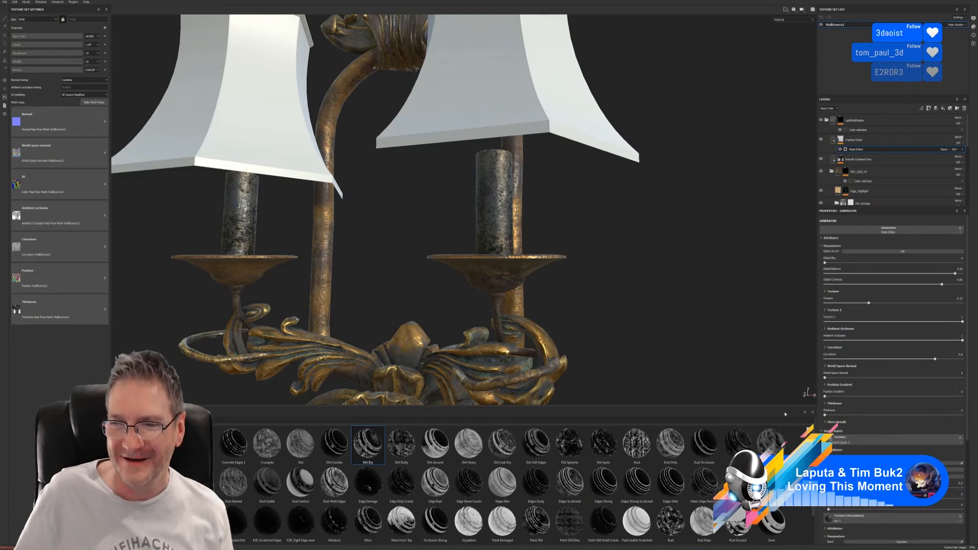
pyautogui.click(946, 273)
pyautogui.moveTo(947, 273)
pyautogui.mouseDown()
pyautogui.moveTo(935, 272)
pyautogui.moveTo(962, 270)
pyautogui.moveTo(930, 285)
pyautogui.moveTo(841, 285)
pyautogui.moveTo(934, 284)
pyautogui.mouseUp()
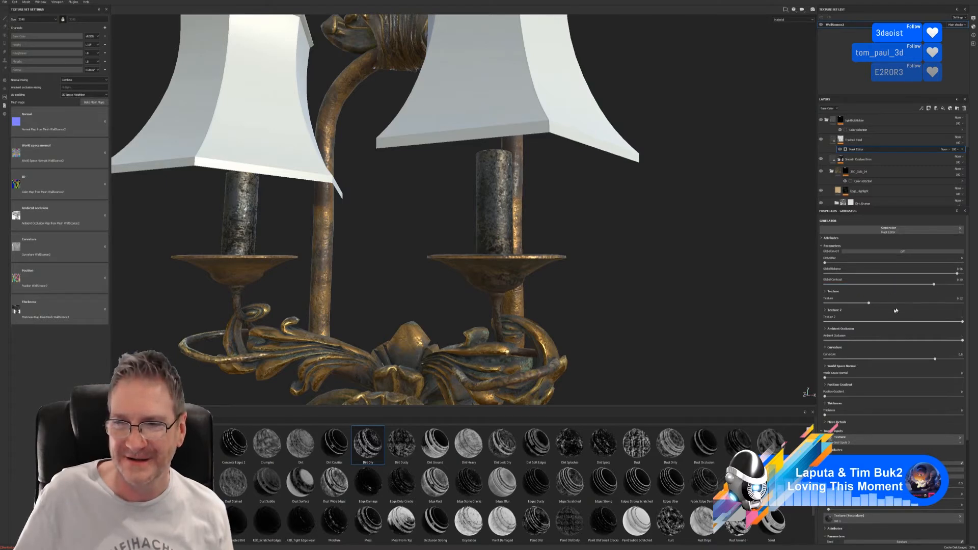
pyautogui.moveTo(869, 304)
pyautogui.mouseDown()
pyautogui.moveTo(914, 304)
pyautogui.moveTo(862, 303)
pyautogui.mouseUp()
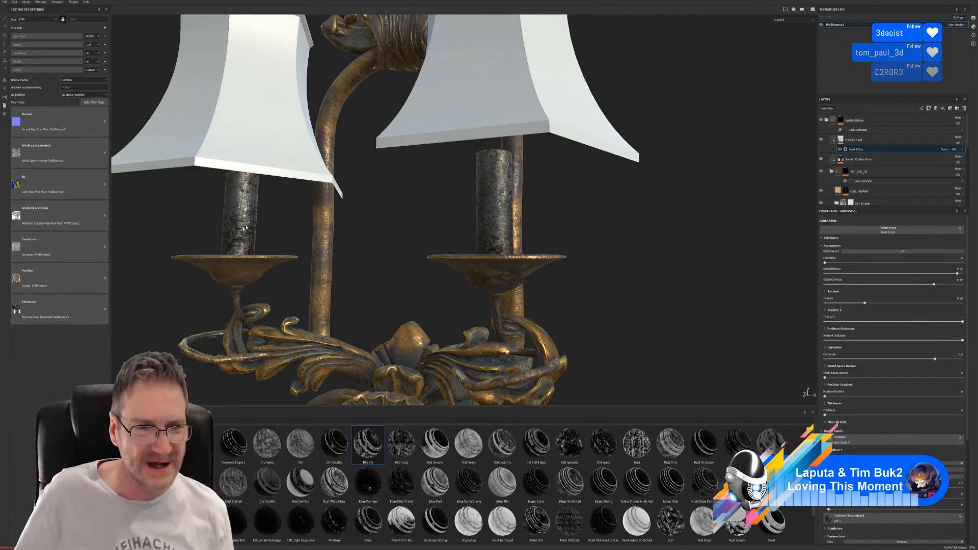
pyautogui.keyDown('alt'); pyautogui.moveTo(583, 278); pyautogui.dragTo(677, 283); pyautogui.keyUp('alt')
pyautogui.press('f')
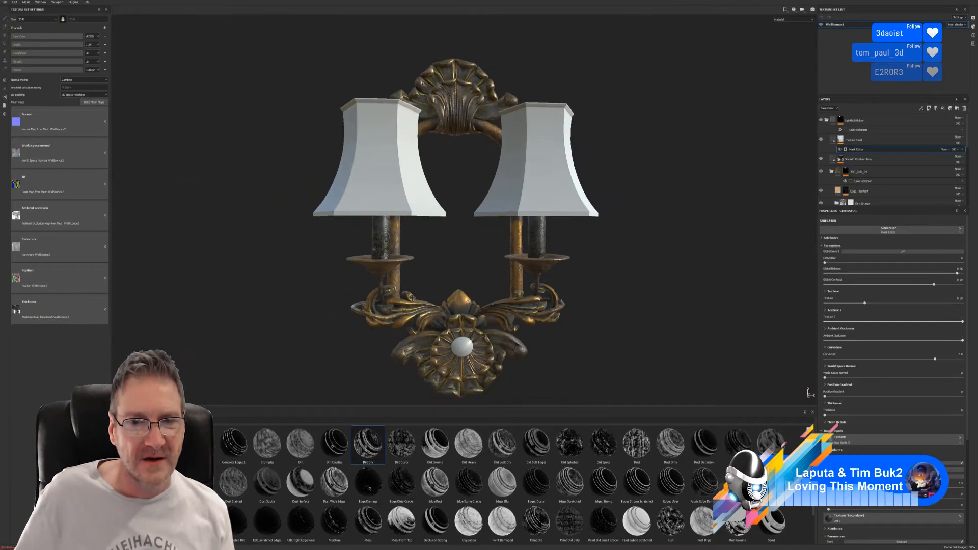
pyautogui.keyDown('alt'); pyautogui.moveTo(434, 286); pyautogui.dragTo(434, 281); pyautogui.keyUp('alt')
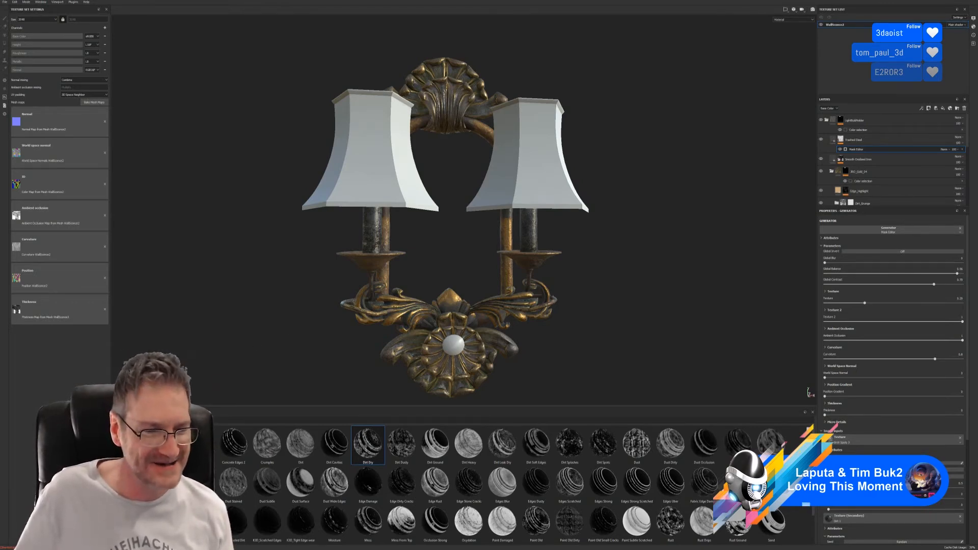
# Browse the material library for a fabric suited to the lampshades
pyautogui.click(129, 510)
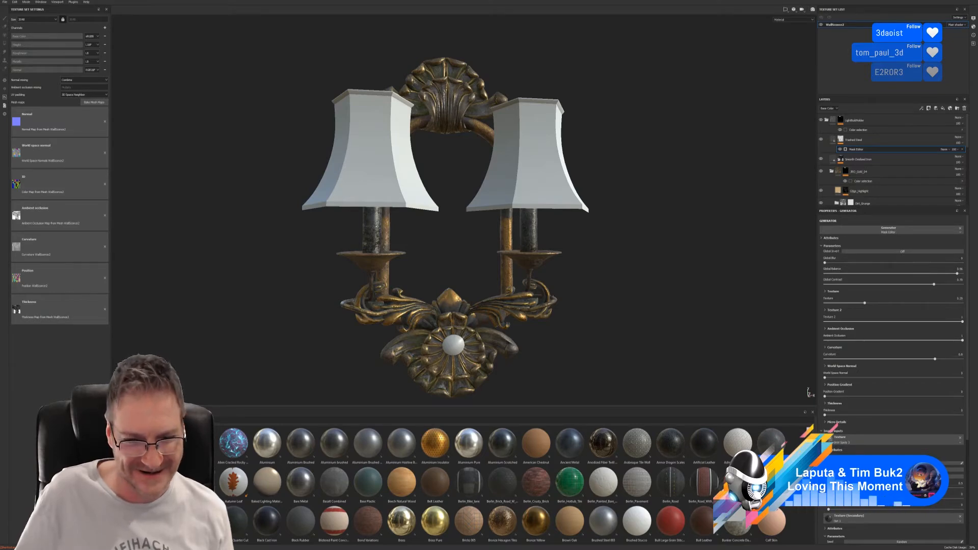
pyautogui.scroll(-2, 504, 484)
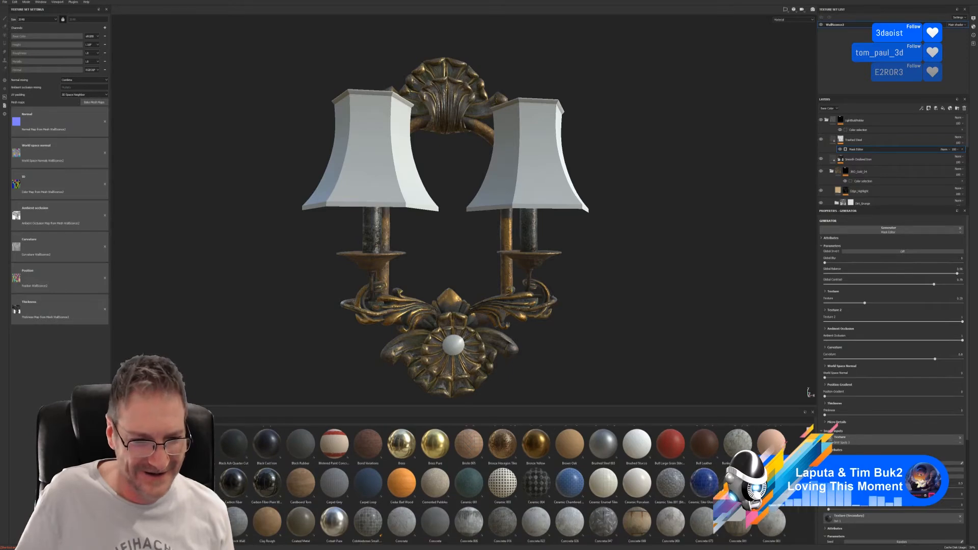
pyautogui.scroll(-1, 504, 484)
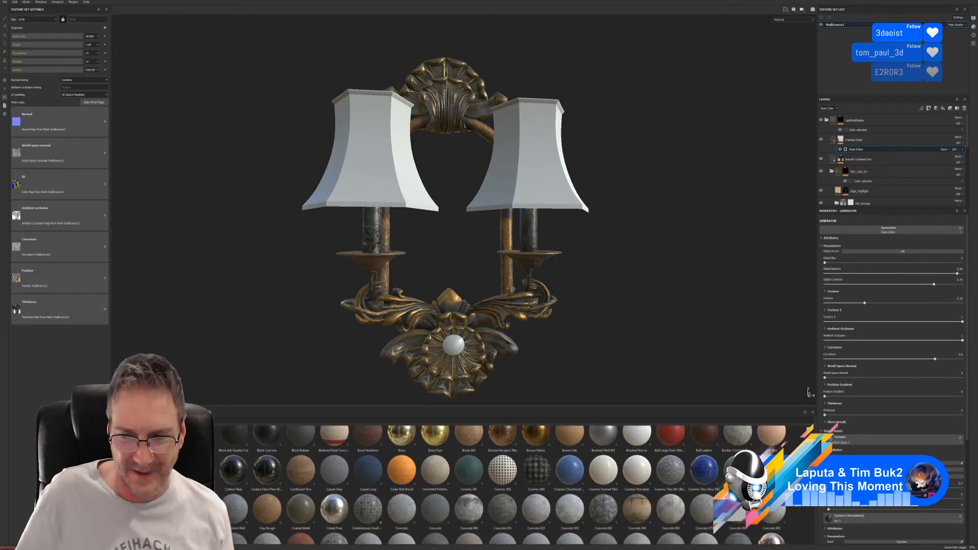
pyautogui.scroll(-2, 504, 484)
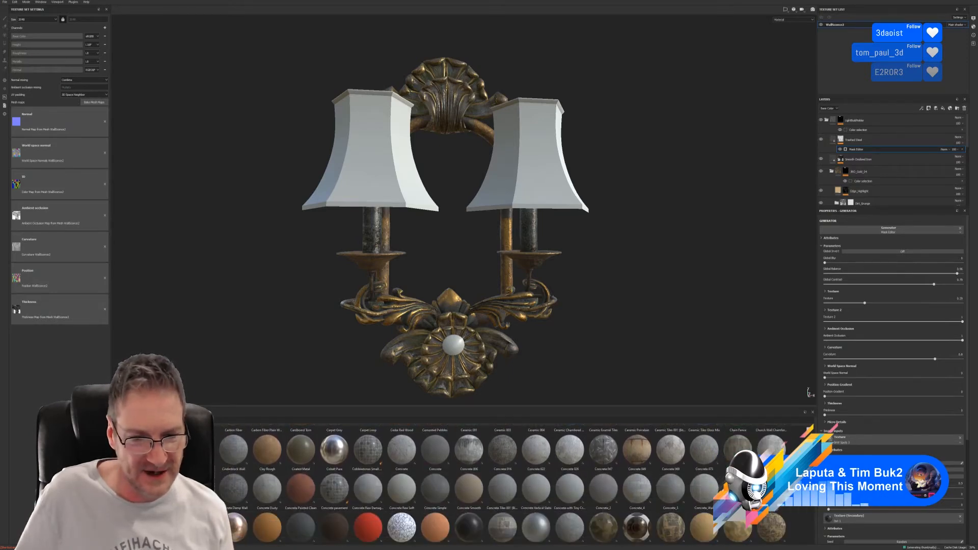
pyautogui.scroll(-1, 503, 484)
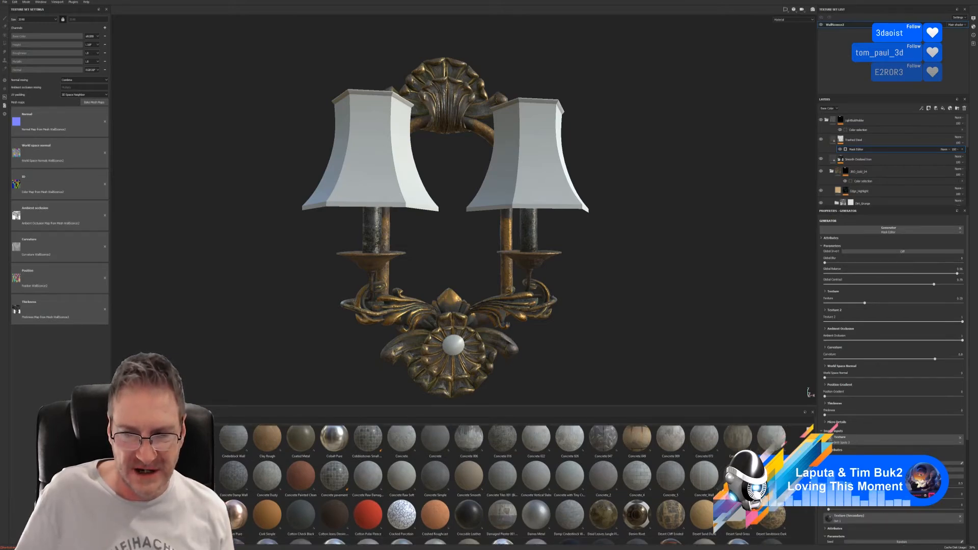
pyautogui.scroll(1, 504, 484)
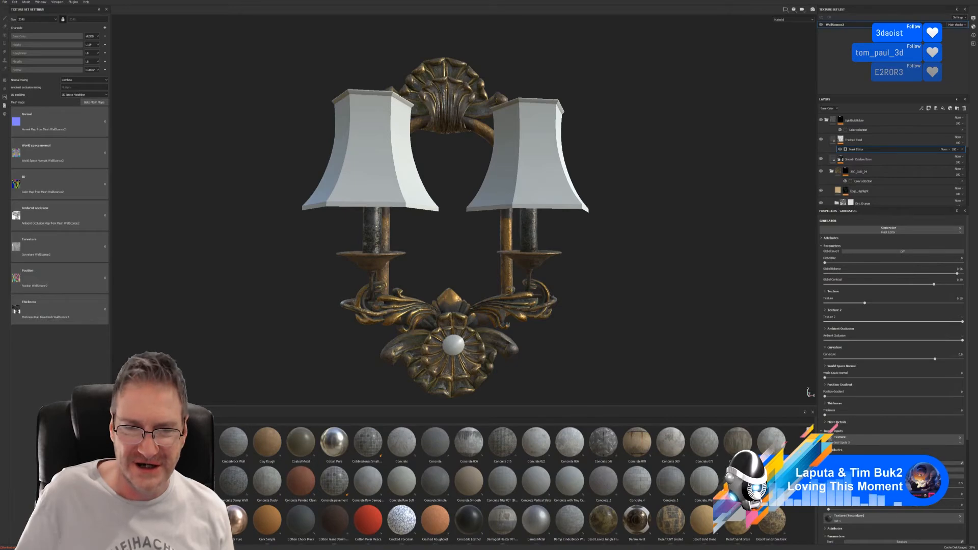
pyautogui.scroll(2, 714, 433)
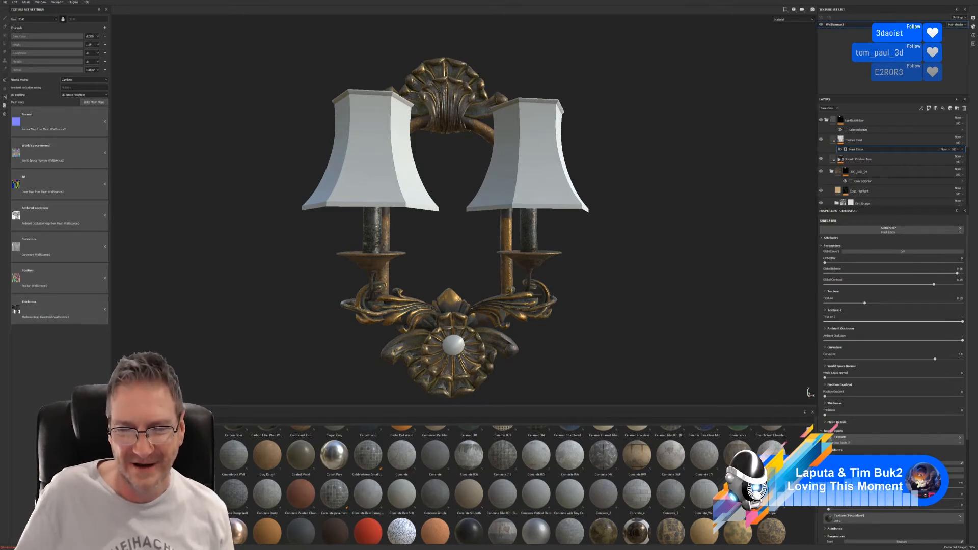
pyautogui.scroll(-2, 506, 485)
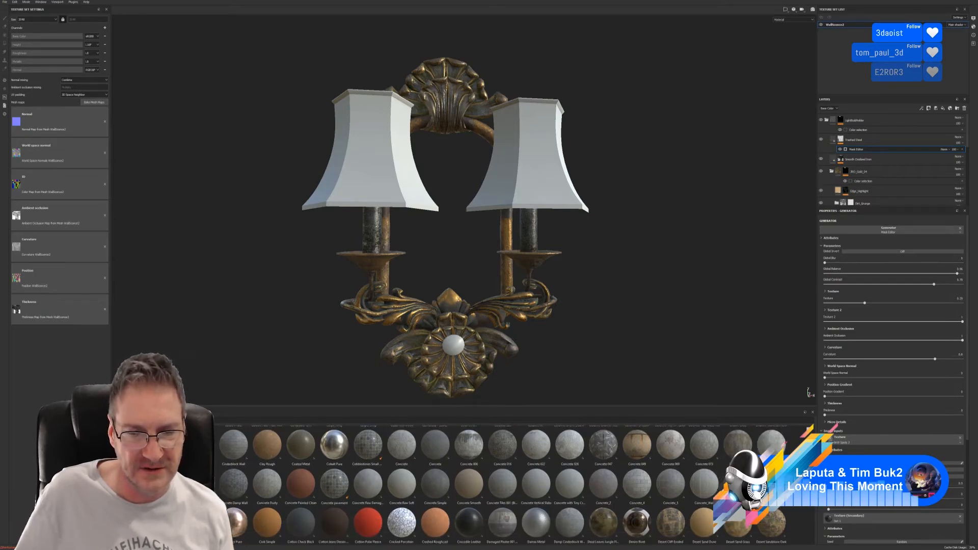
pyautogui.scroll(-3, 504, 485)
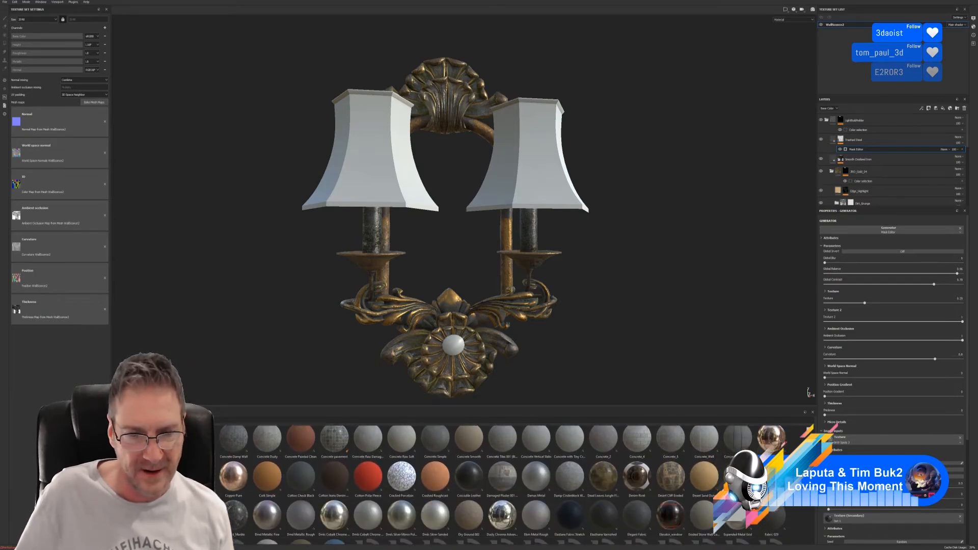
pyautogui.scroll(-2, 504, 485)
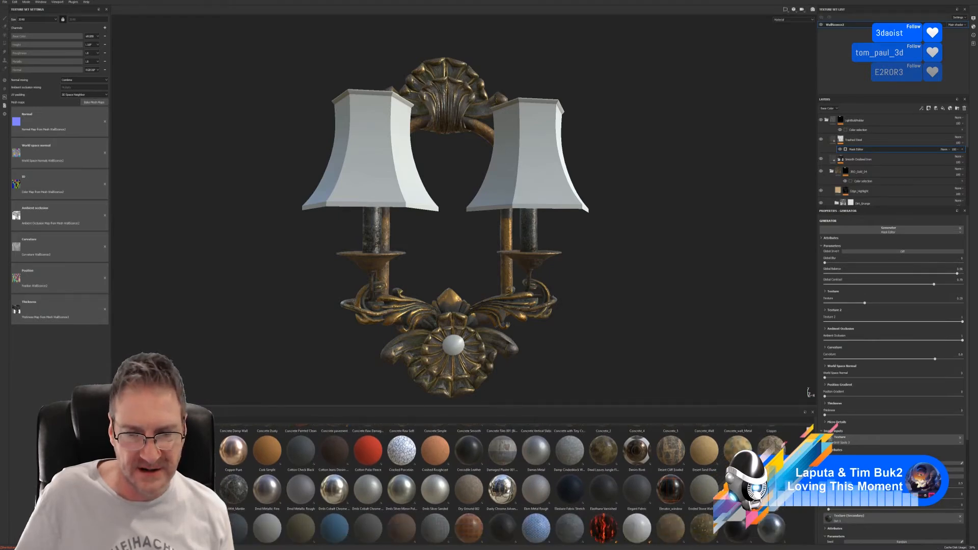
pyautogui.scroll(-4, 503, 485)
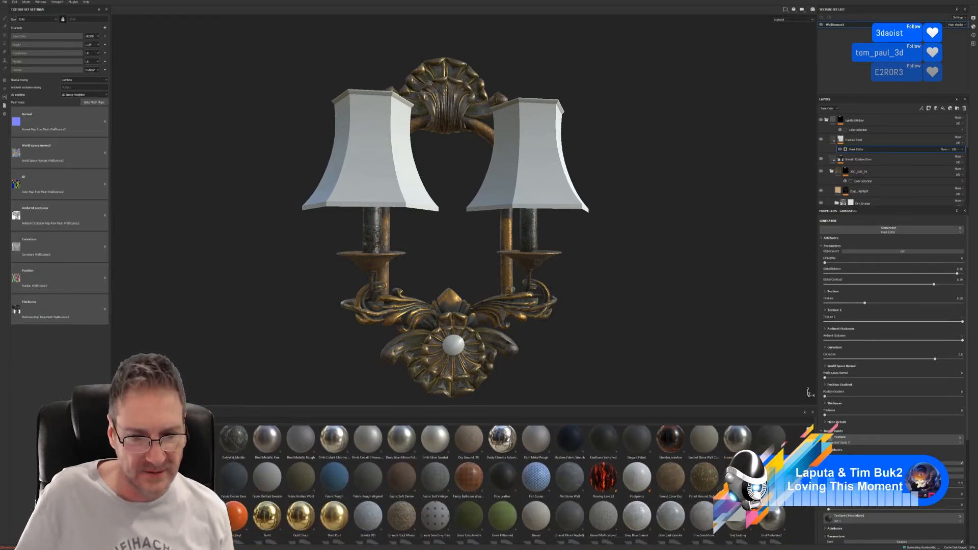
pyautogui.scroll(-3, 504, 485)
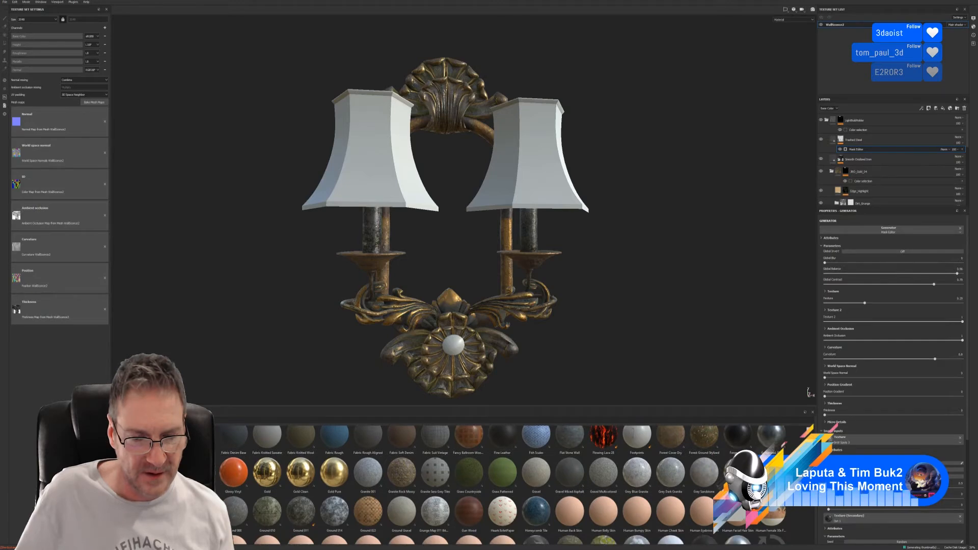
pyautogui.scroll(2, 503, 485)
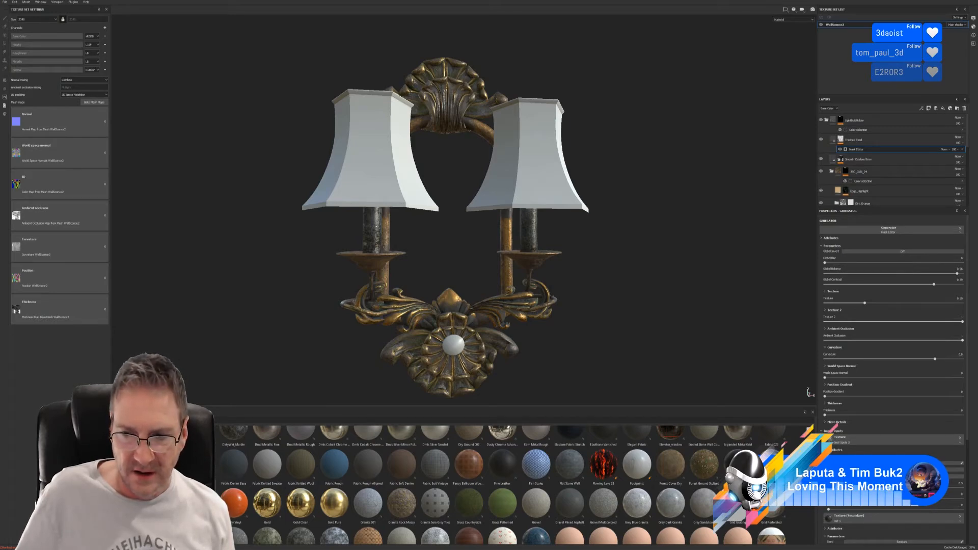
pyautogui.scroll(1, 504, 485)
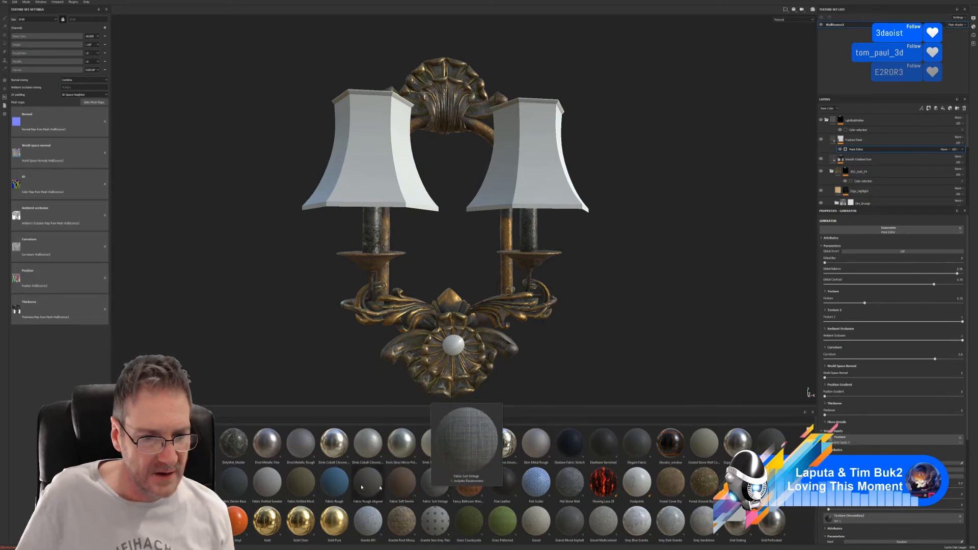
# Apply the Fabric Denim Base material with an increased UV scale and limit it to the lampshades with a colour selection mask
pyautogui.moveTo(236, 481); pyautogui.dragTo(348, 171)
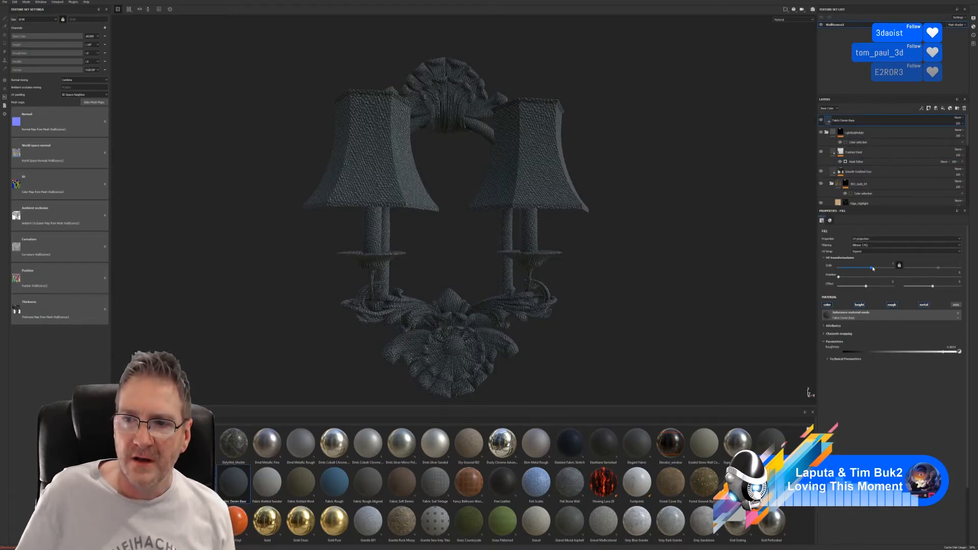
pyautogui.moveTo(872, 267); pyautogui.dragTo(878, 268)
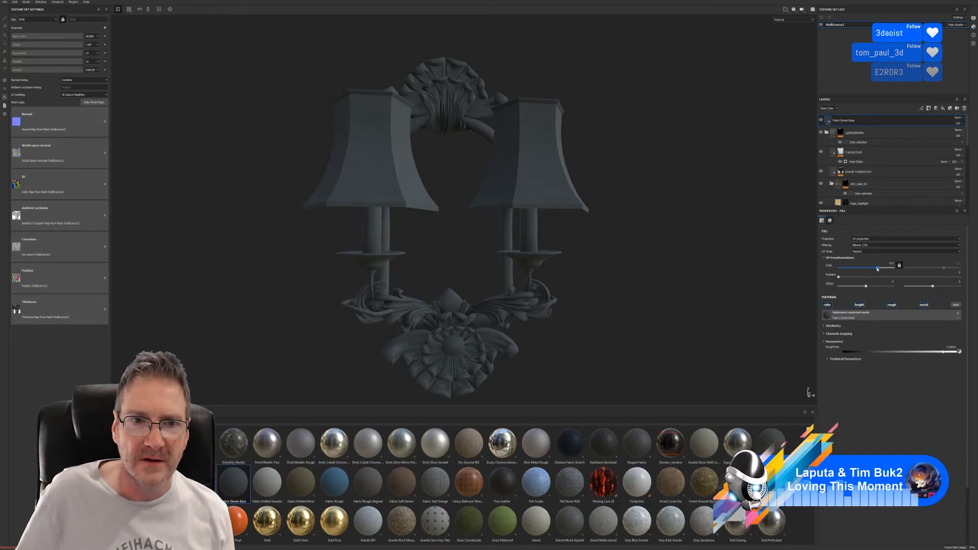
pyautogui.rightClick(855, 122)
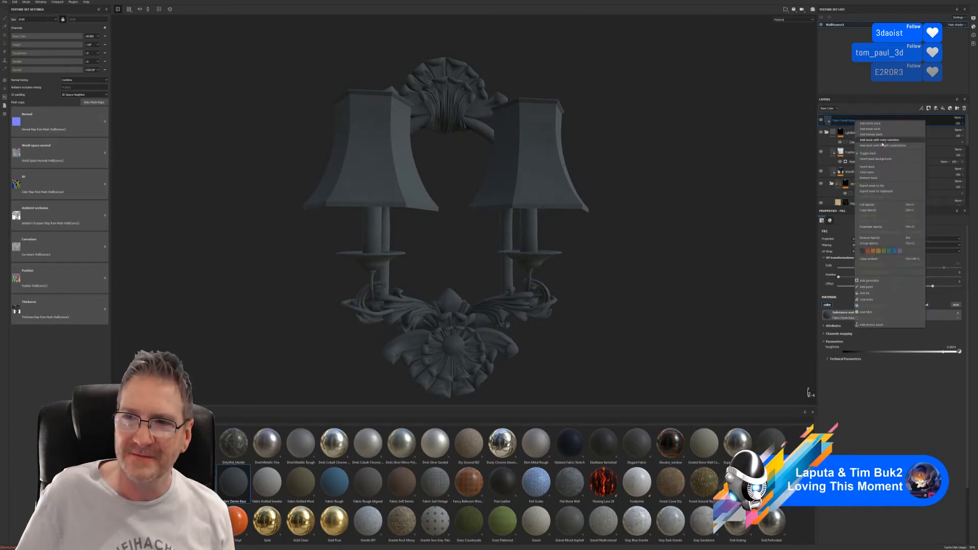
pyautogui.click(886, 141)
pyautogui.click(953, 274)
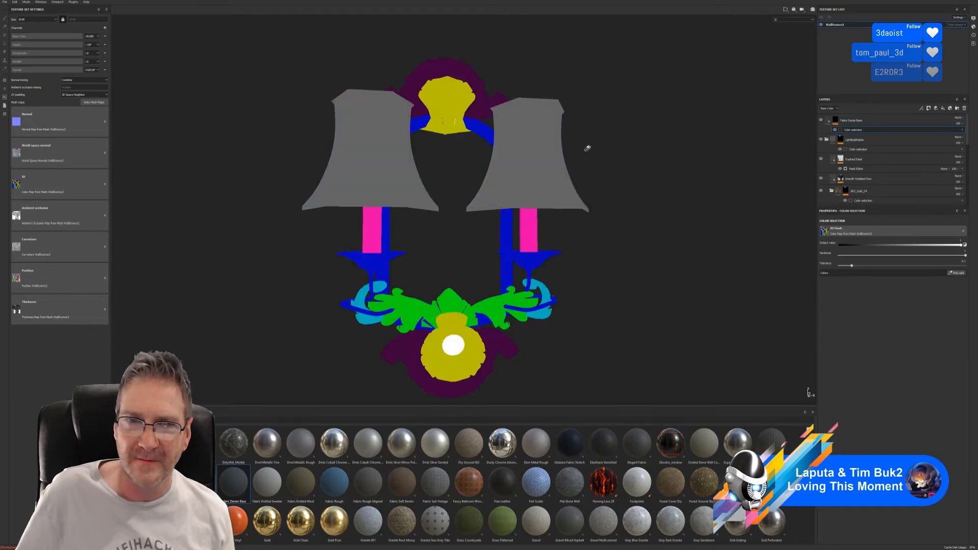
pyautogui.click(546, 149)
pyautogui.moveTo(646, 212)
pyautogui.keyDown('alt'); pyautogui.mouseDown()
pyautogui.moveTo(614, 224)
pyautogui.moveTo(633, 219)
pyautogui.mouseUp(); pyautogui.keyUp('alt')
pyautogui.keyDown('alt'); pyautogui.moveTo(633, 218); pyautogui.dragTo(635, 227, button='right'); pyautogui.keyUp('alt')
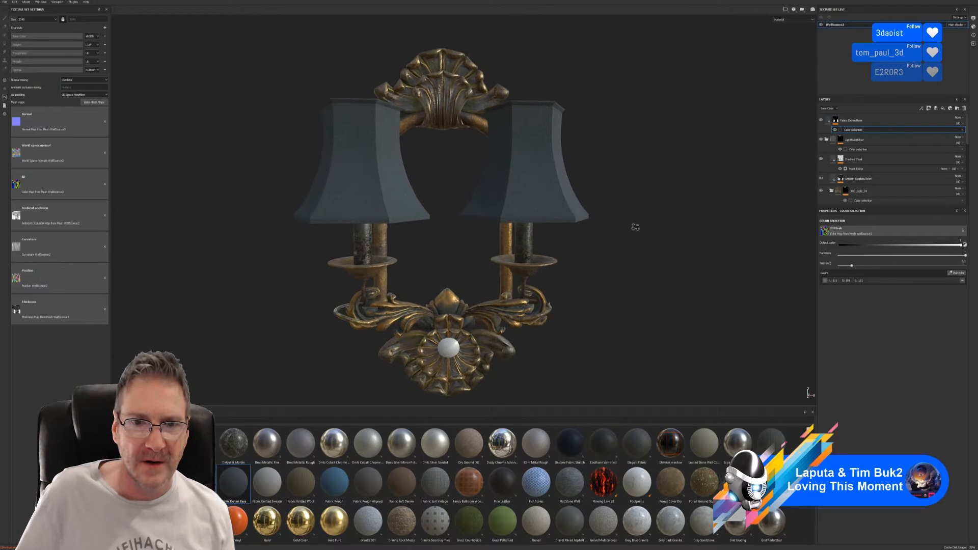
pyautogui.keyDown('alt'); pyautogui.moveTo(620, 229); pyautogui.dragTo(631, 228, button='middle'); pyautogui.keyUp('alt')
pyautogui.keyDown('alt'); pyautogui.moveTo(627, 236); pyautogui.dragTo(627, 224); pyautogui.keyUp('alt')
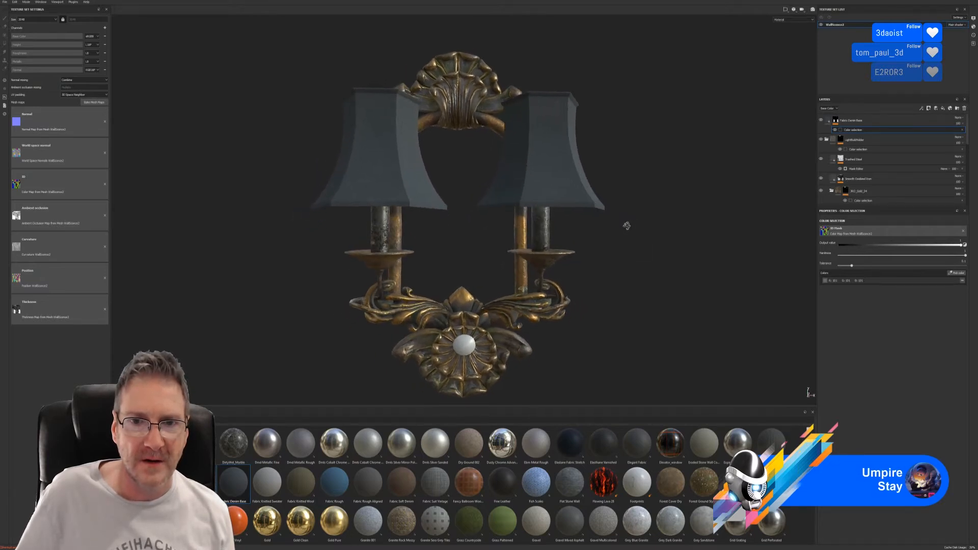
# Duplicate the masked Fabric Denim Base layer on the lampshades
pyautogui.click(853, 124)
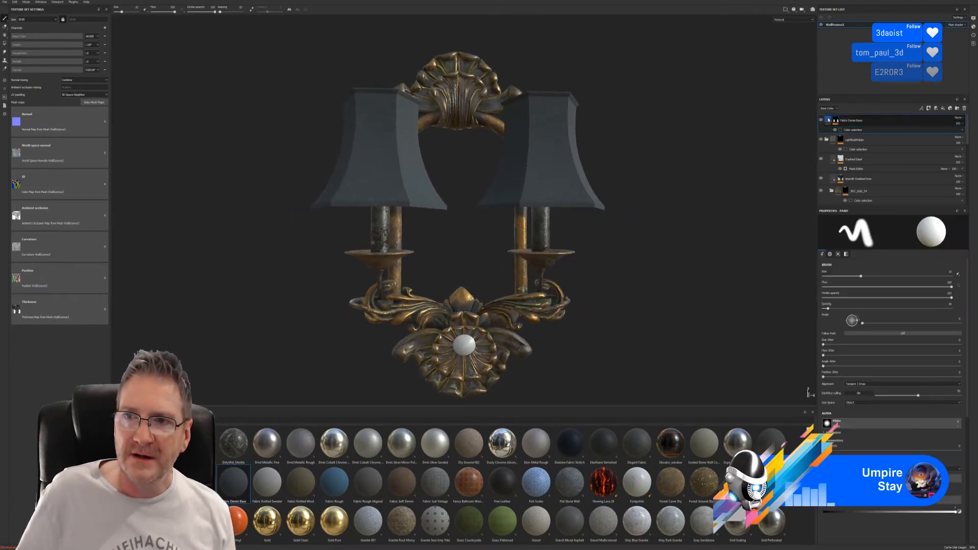
pyautogui.rightClick(858, 124)
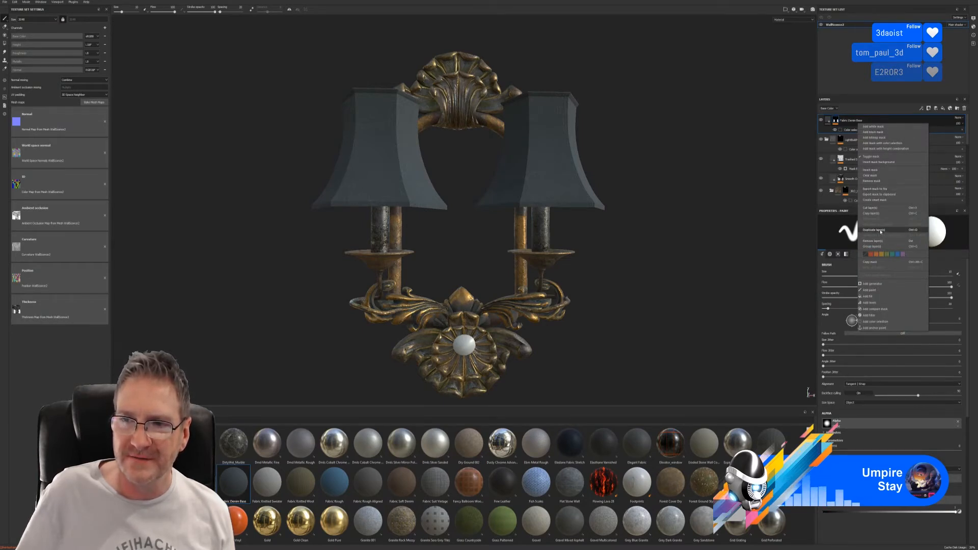
pyautogui.click(879, 230)
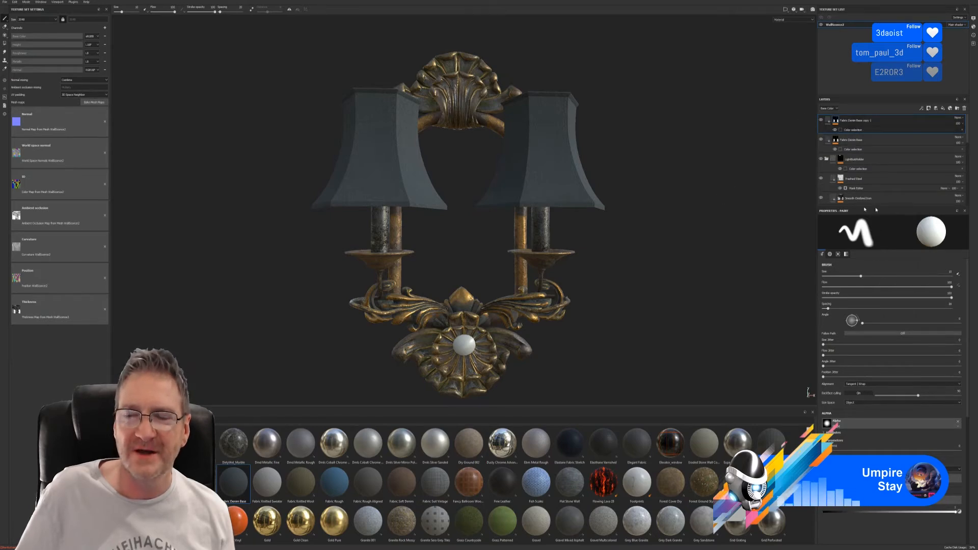
pyautogui.doubleClick(868, 122)
pyautogui.rightClick(885, 122)
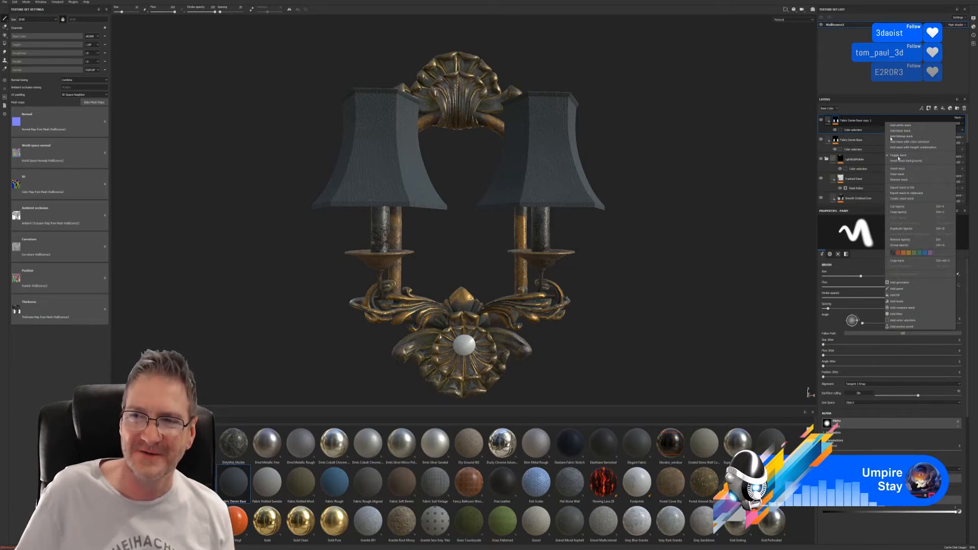
pyautogui.click(879, 122)
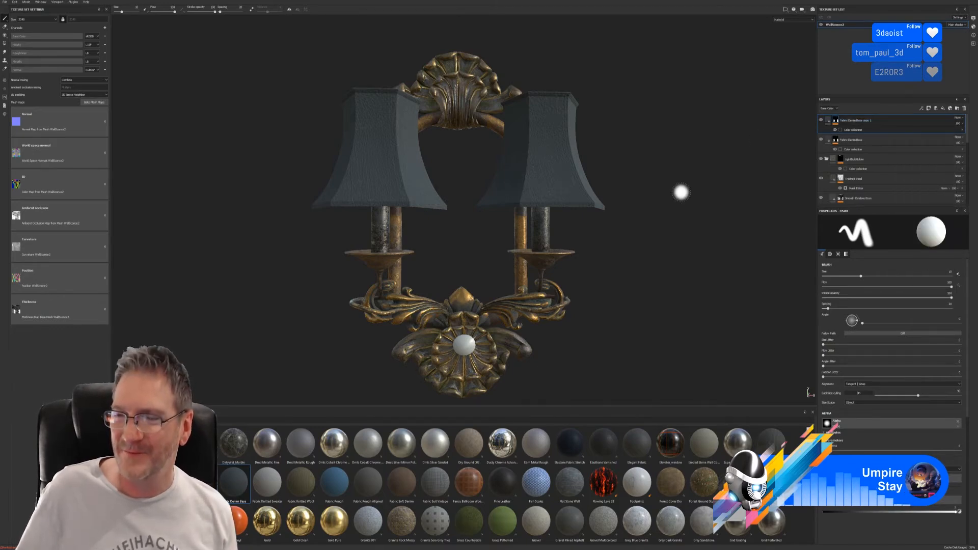
# Check the duplicated denim layer's technical parameters, attributes and channel mapping, and set its base colour blending mode to Multiply
pyautogui.click(828, 122)
pyautogui.click(828, 360)
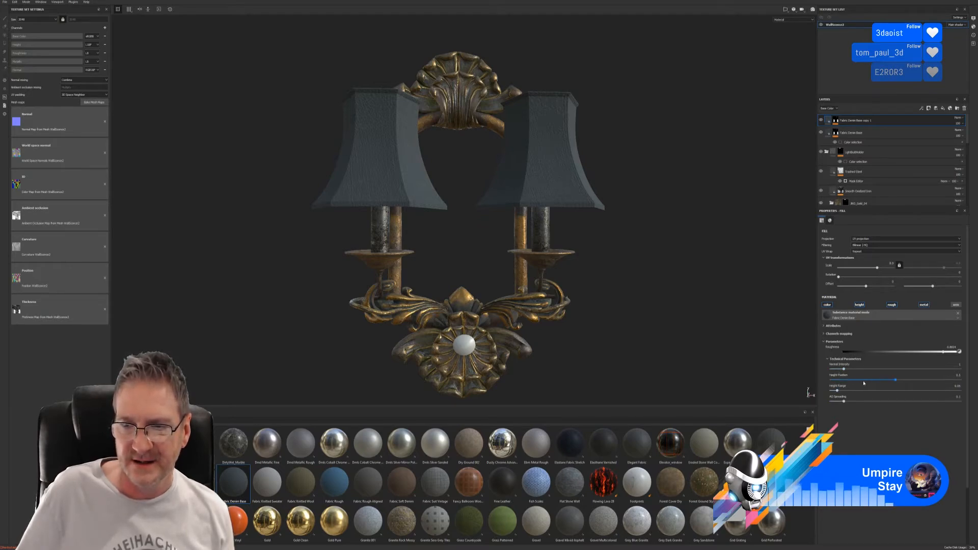
pyautogui.click(824, 326)
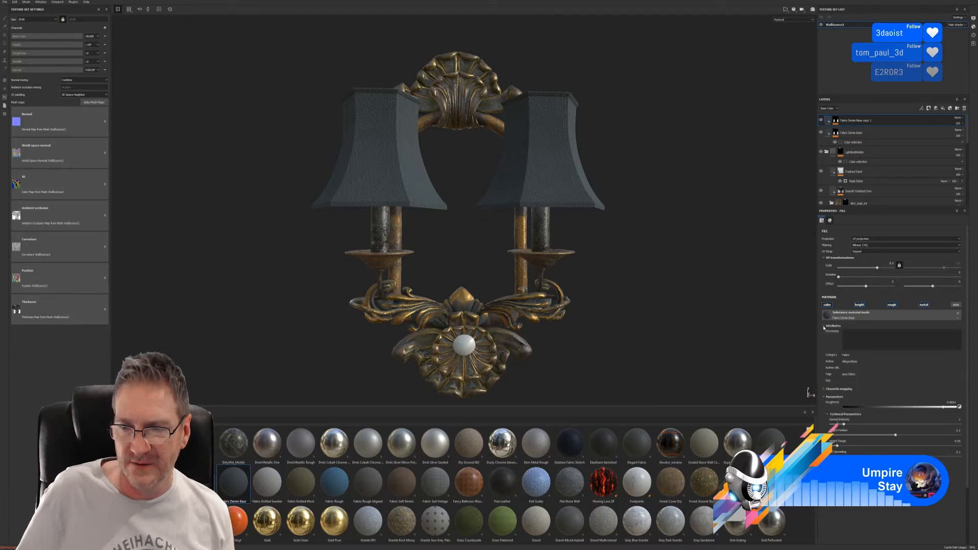
pyautogui.click(824, 326)
pyautogui.click(825, 334)
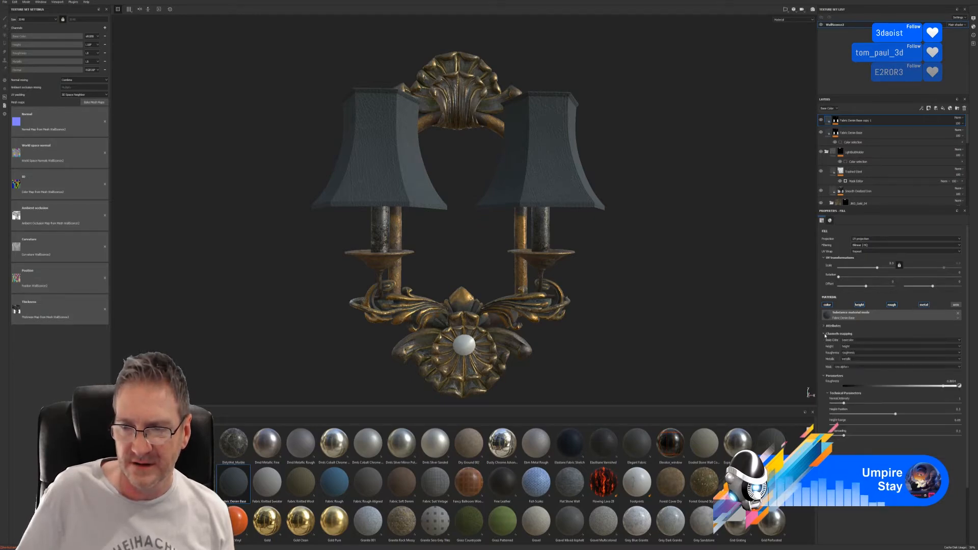
pyautogui.click(825, 335)
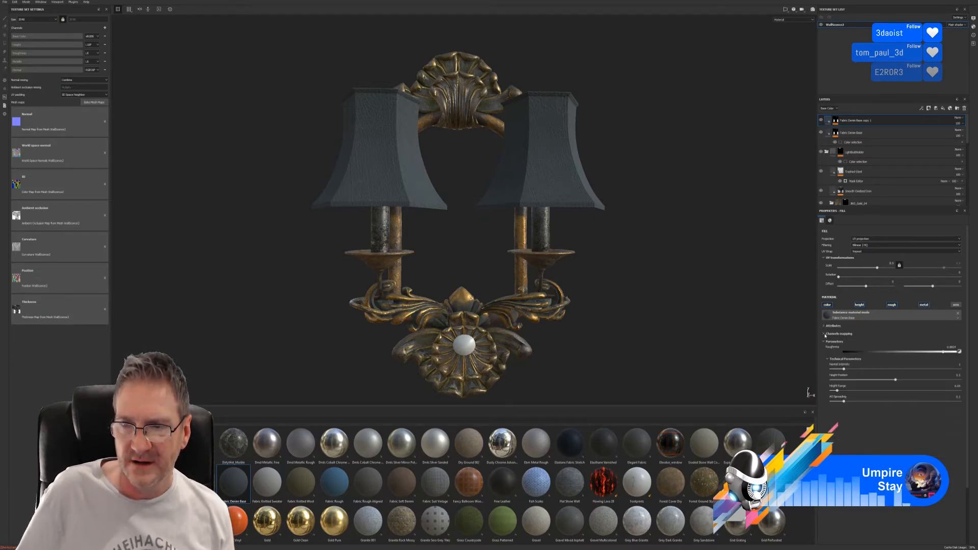
pyautogui.click(957, 118)
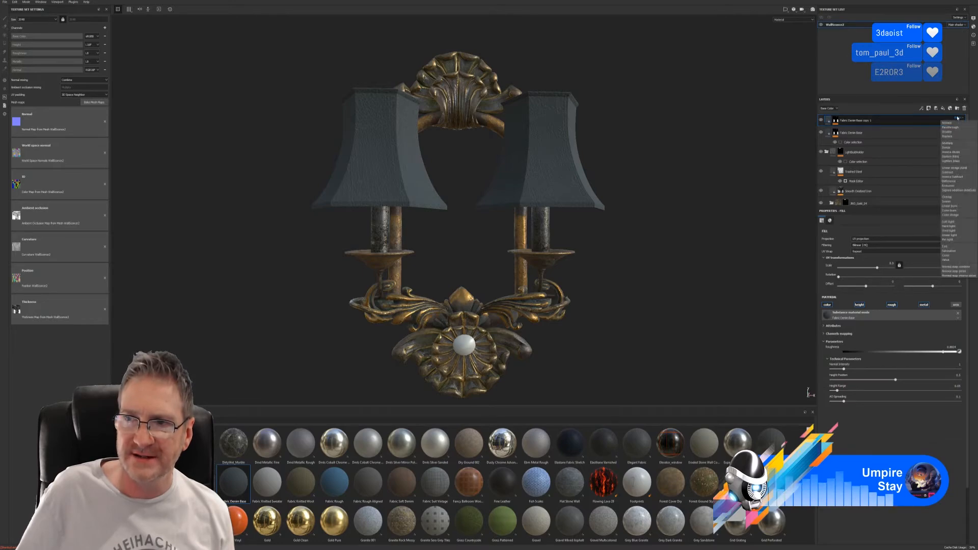
pyautogui.click(954, 143)
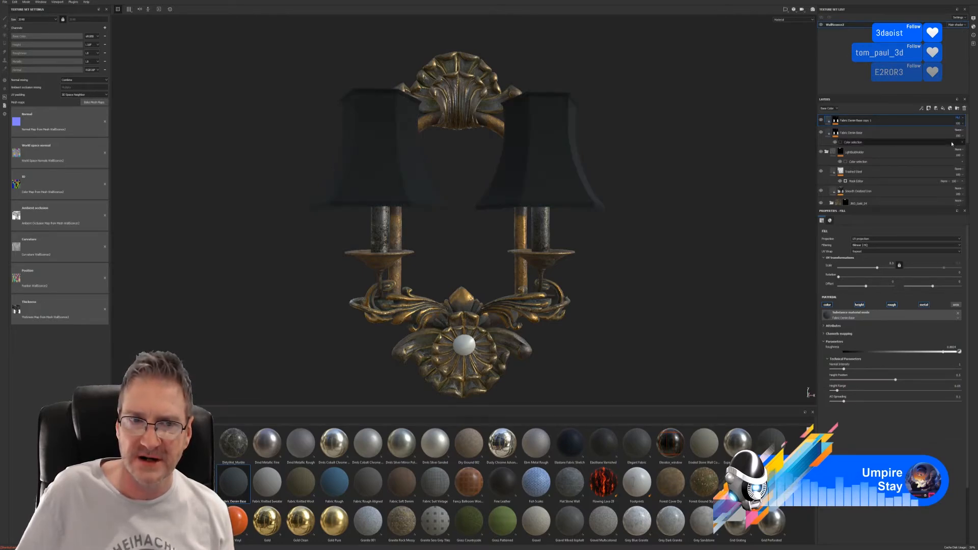
pyautogui.keyDown('alt'); pyautogui.moveTo(657, 175); pyautogui.dragTo(623, 219); pyautogui.keyUp('alt')
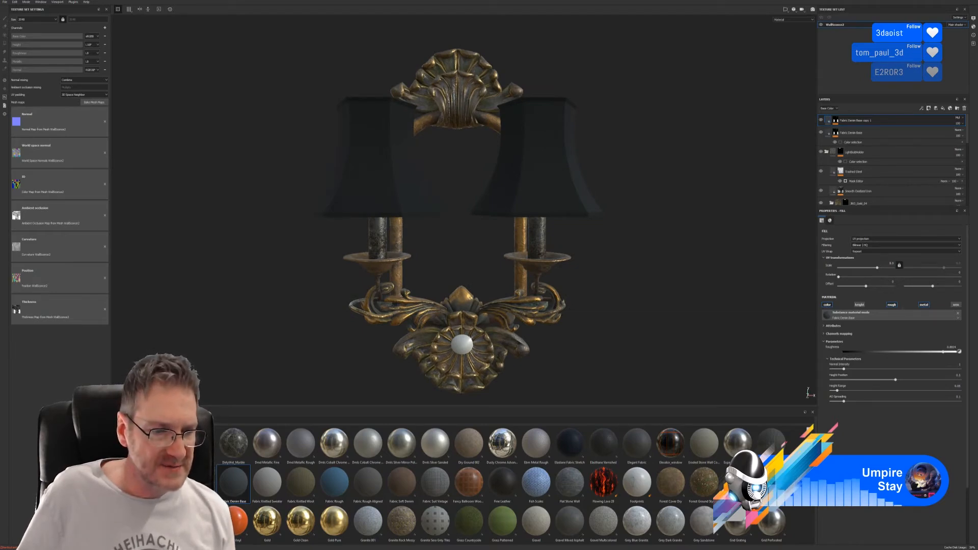
# Group the two Fabric Denim Base layers into a folder and name it LightShades
pyautogui.click(117, 447)
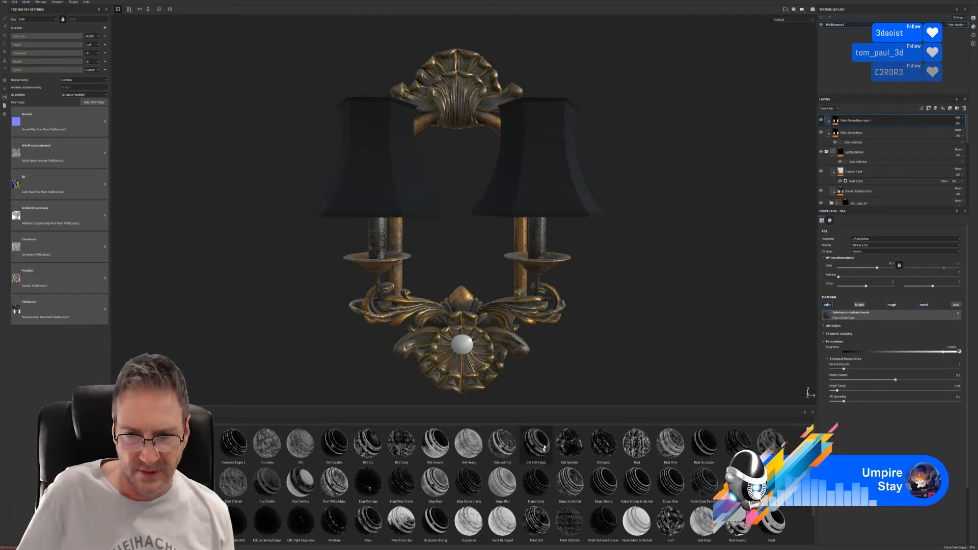
pyautogui.moveTo(536, 443); pyautogui.dragTo(887, 161)
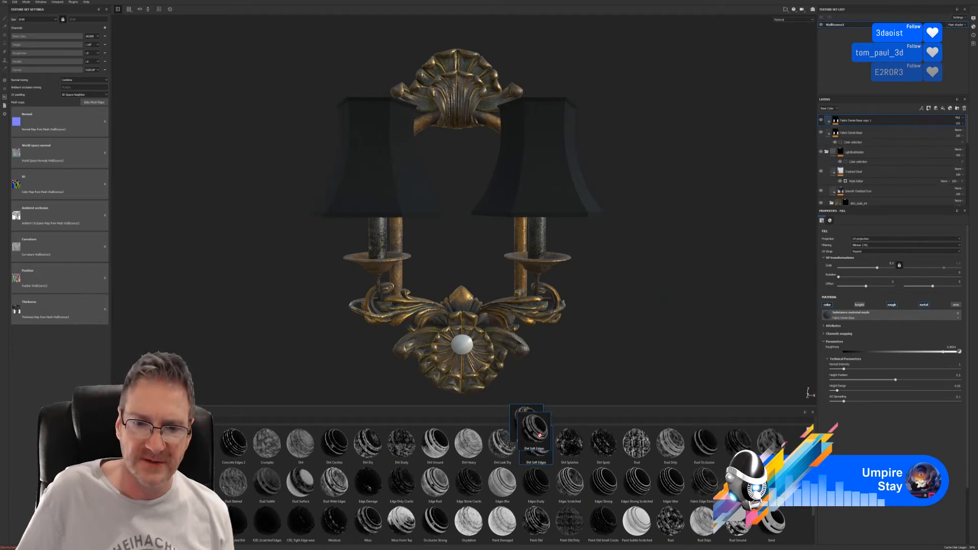
pyautogui.click(866, 138)
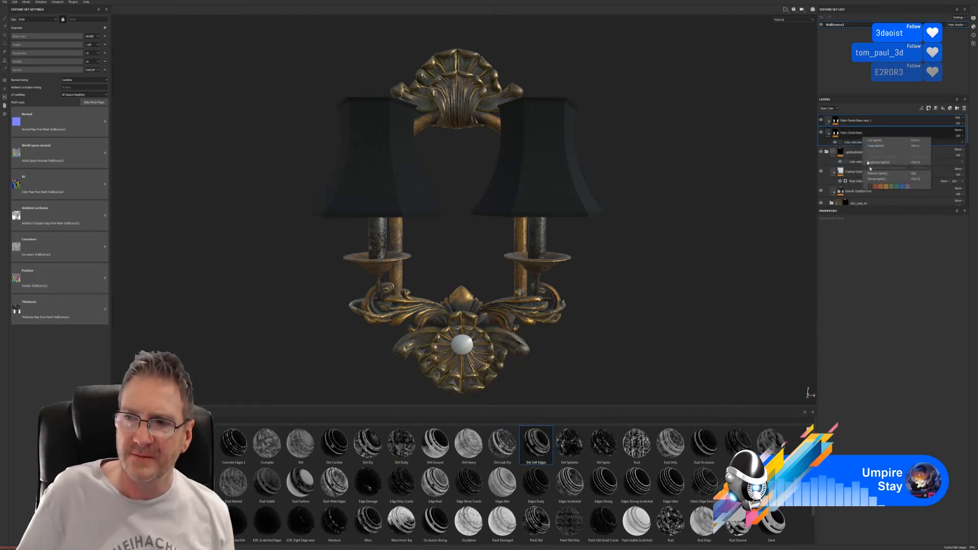
pyautogui.hotkey('ctrl', 'g')
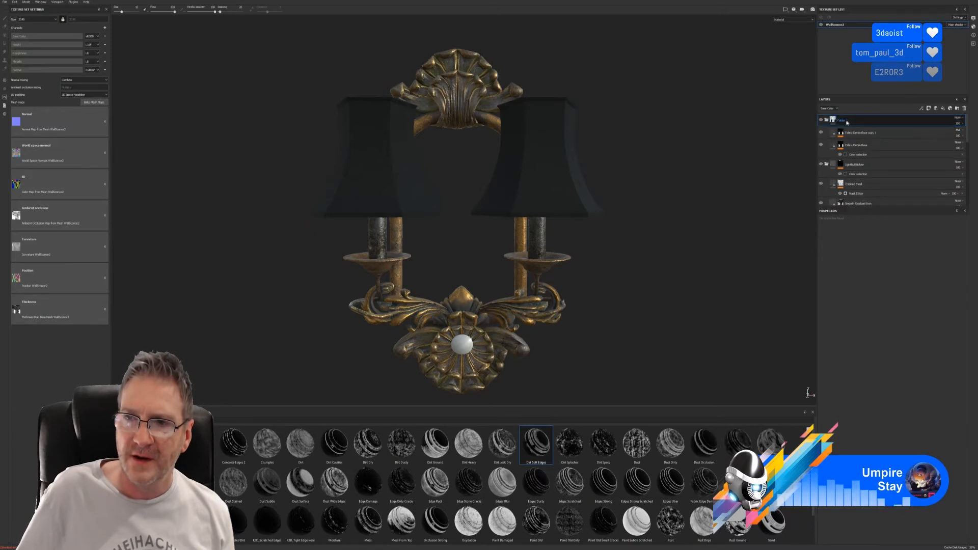
pyautogui.write('LightSh')
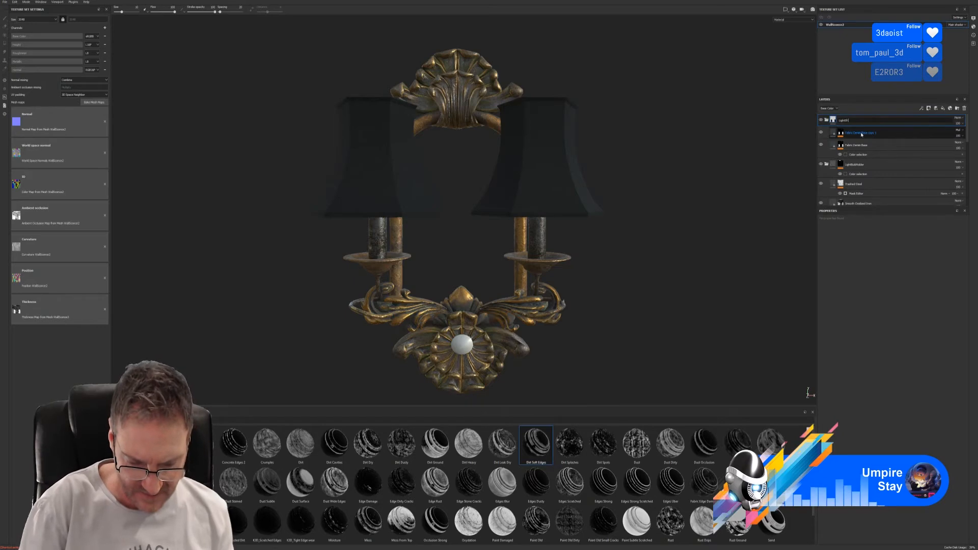
pyautogui.write('ades')
pyautogui.press('Return')
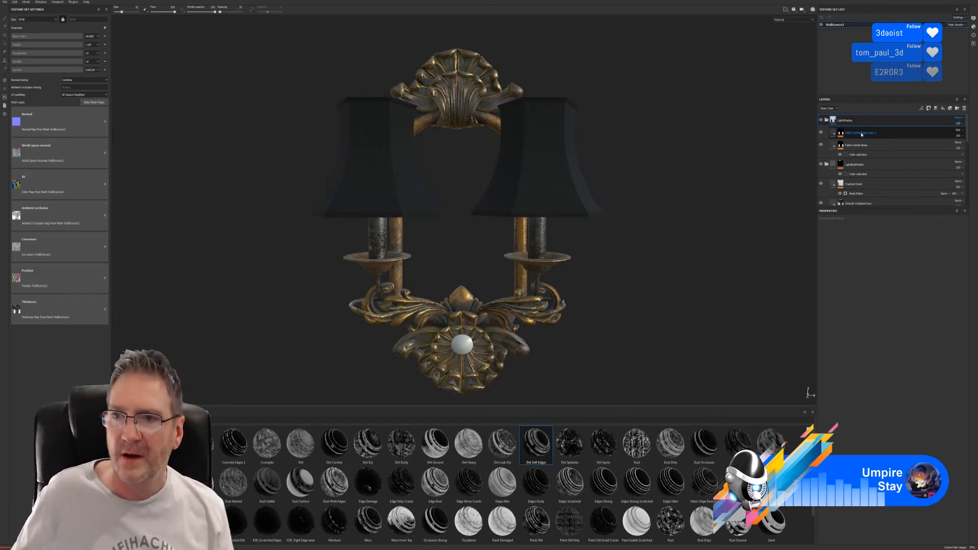
# Add a colour selection mask to the LightShades folder and pick the lampshades' ID colour
pyautogui.rightClick(895, 121)
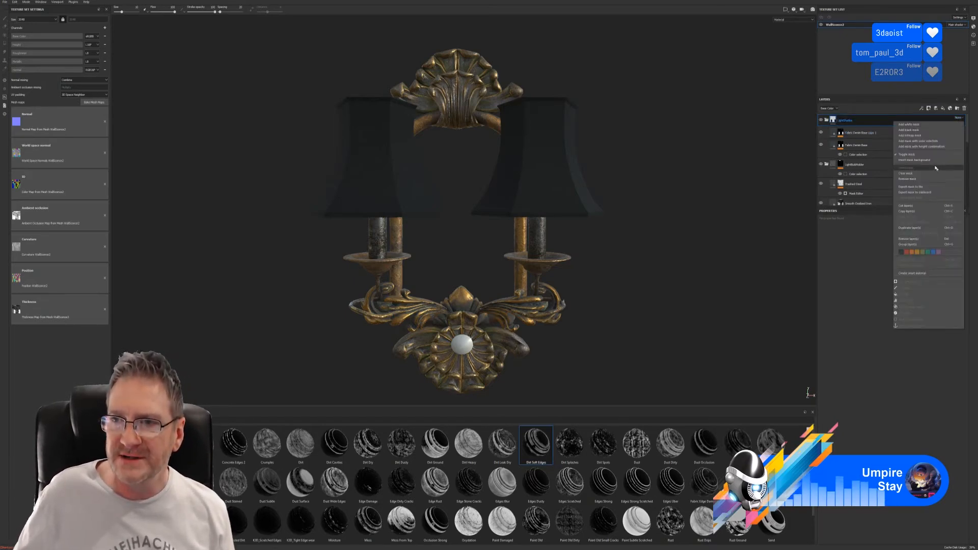
pyautogui.click(917, 140)
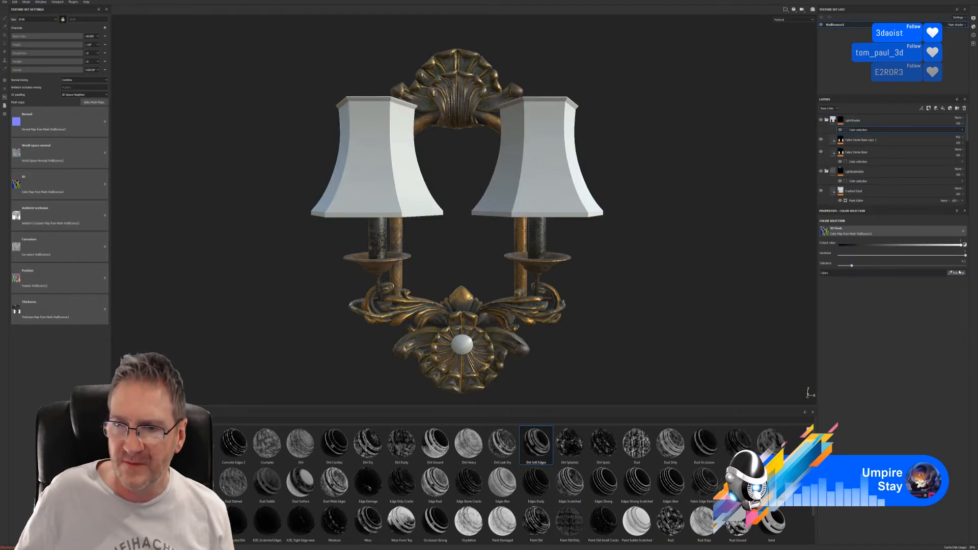
pyautogui.click(960, 273)
pyautogui.click(564, 184)
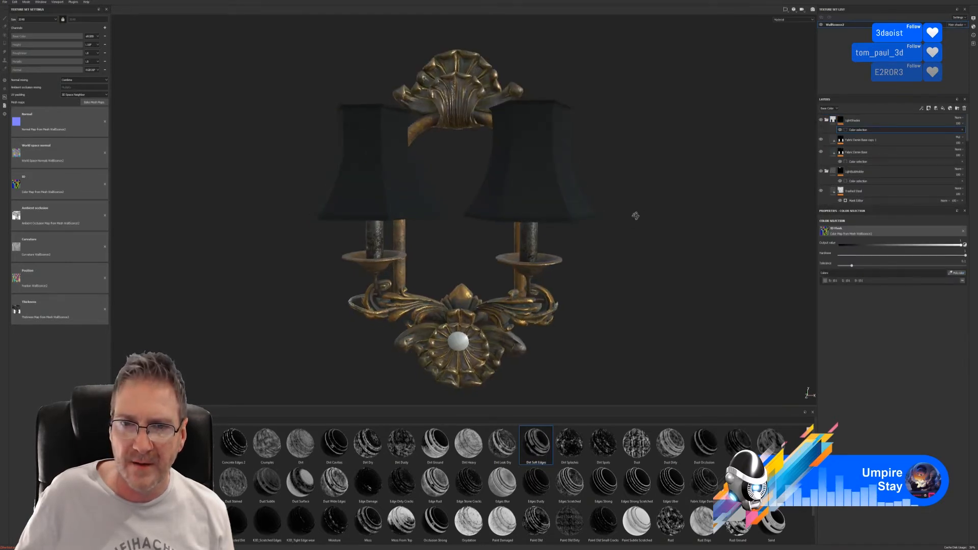
# Apply the Dirt Soft Edges smart mask to the duplicated Fabric Denim Base layer
pyautogui.keyDown('alt'); pyautogui.moveTo(636, 215); pyautogui.dragTo(687, 204); pyautogui.keyUp('alt')
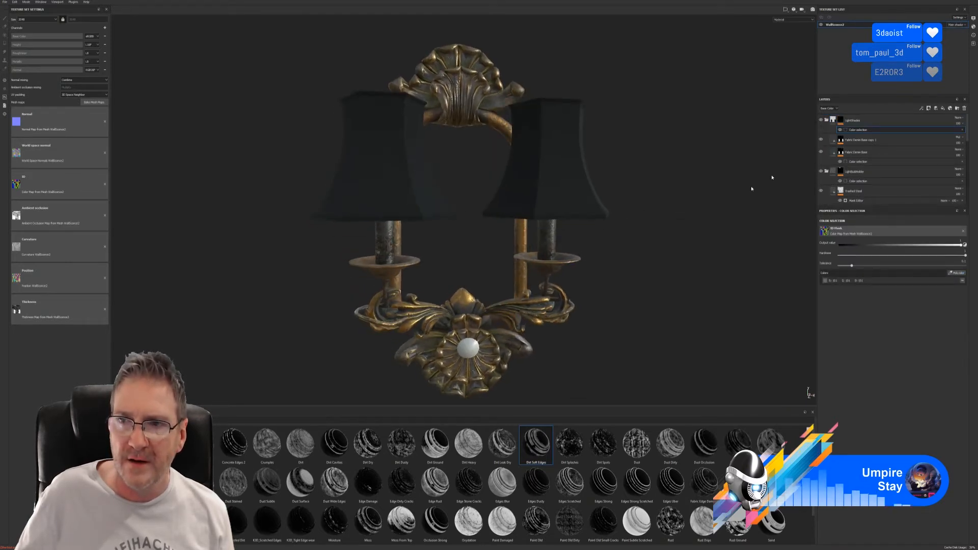
pyautogui.click(864, 139)
pyautogui.moveTo(536, 443); pyautogui.dragTo(873, 139)
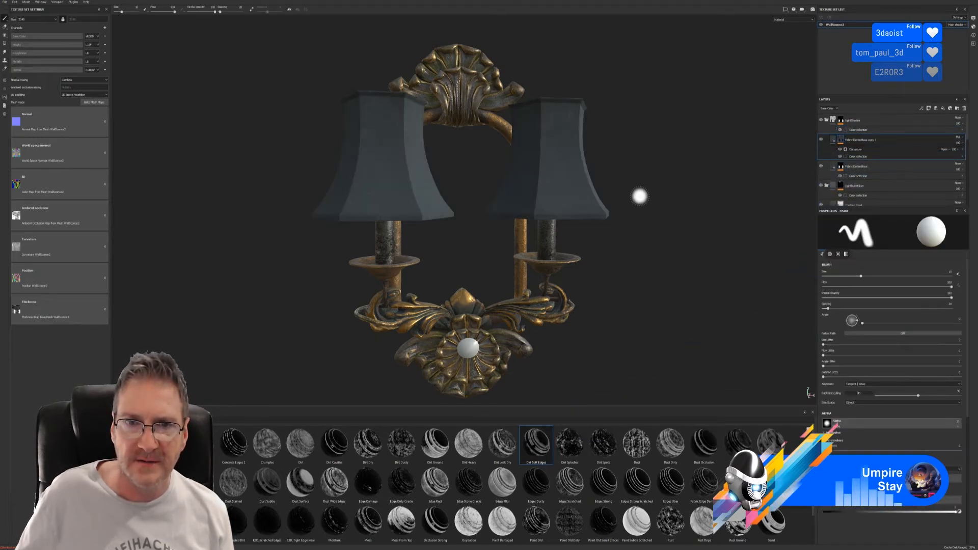
pyautogui.keyDown('alt'); pyautogui.moveTo(618, 200); pyautogui.dragTo(674, 190); pyautogui.keyUp('alt')
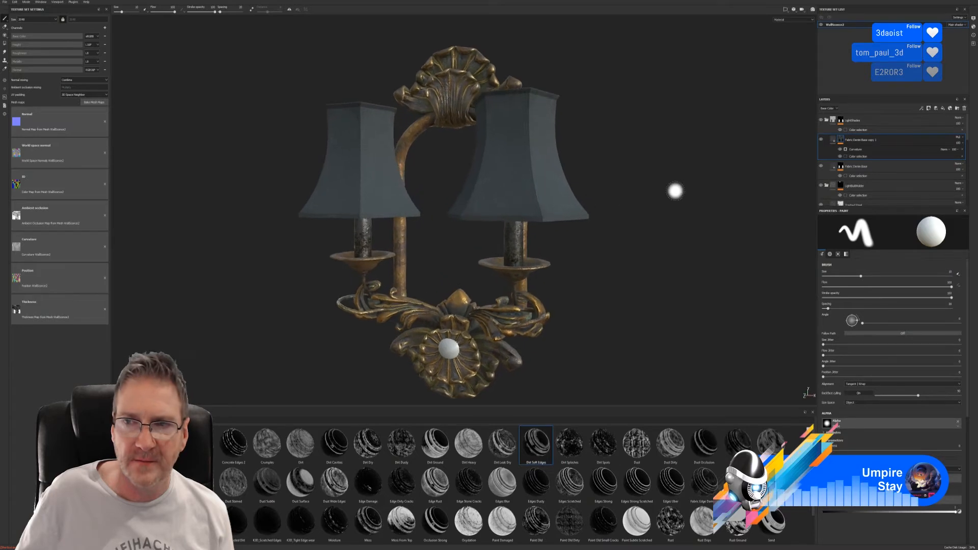
# In the duplicated denim layer's Curvature generator, test Global Invert and raise Global Balance to about 0.86 and Global Contrast to about 0.05
pyautogui.click(897, 150)
pyautogui.click(908, 252)
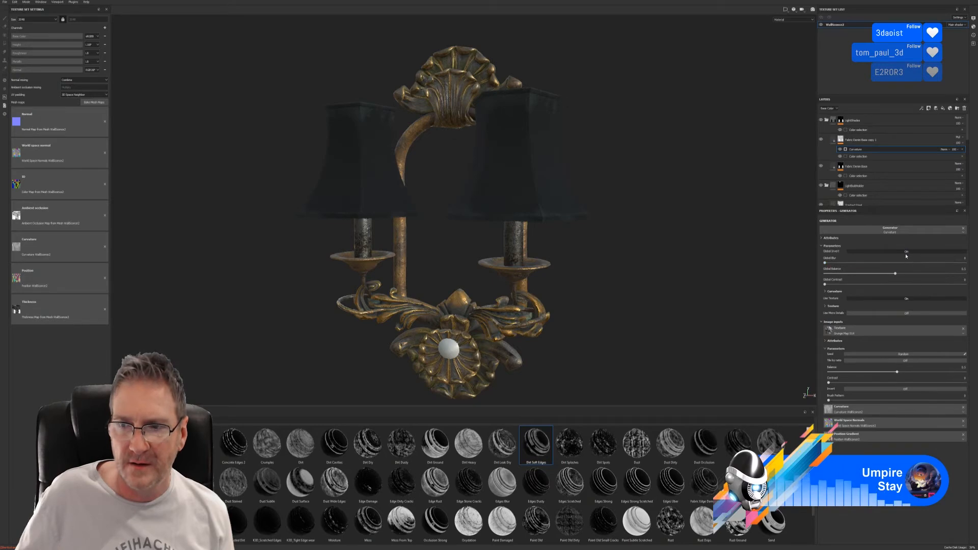
pyautogui.click(904, 252)
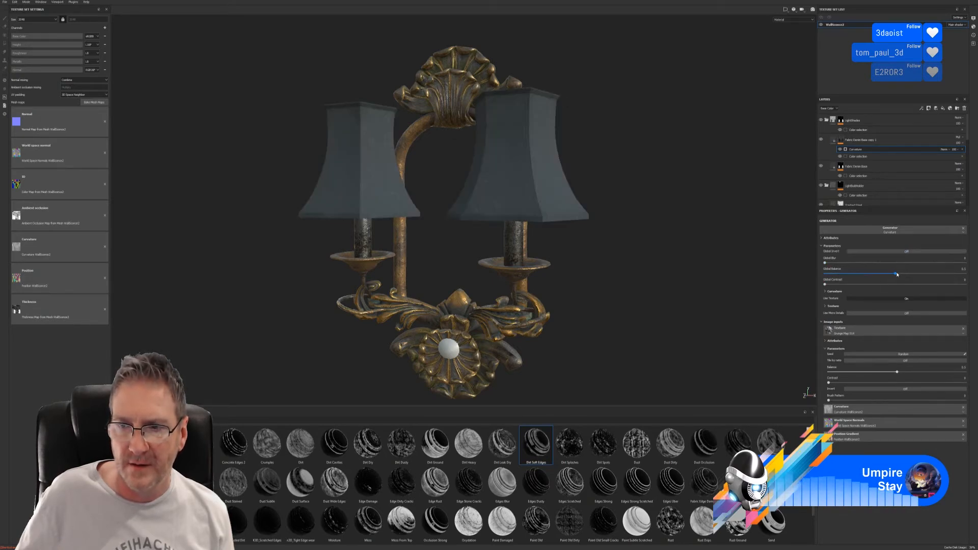
pyautogui.moveTo(898, 274); pyautogui.dragTo(951, 274)
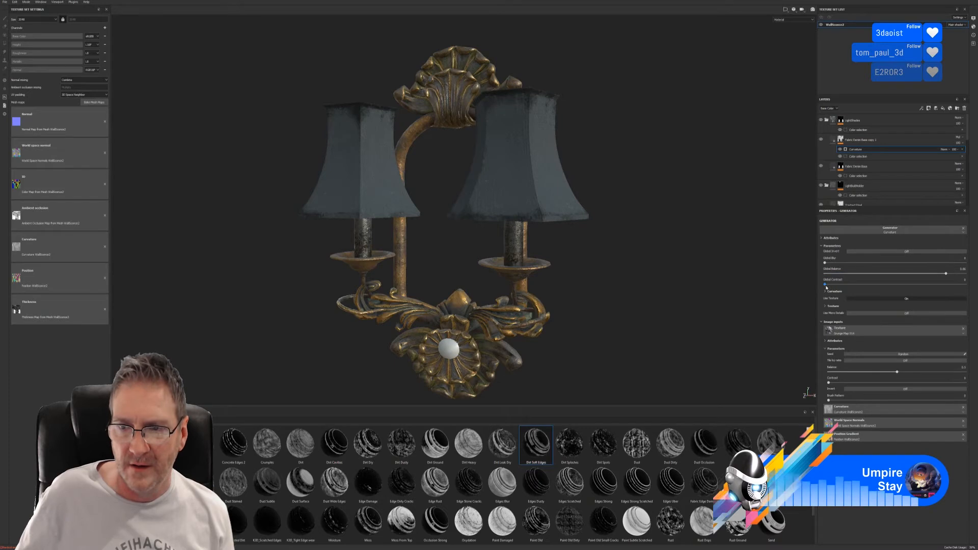
pyautogui.moveTo(826, 287); pyautogui.dragTo(843, 264)
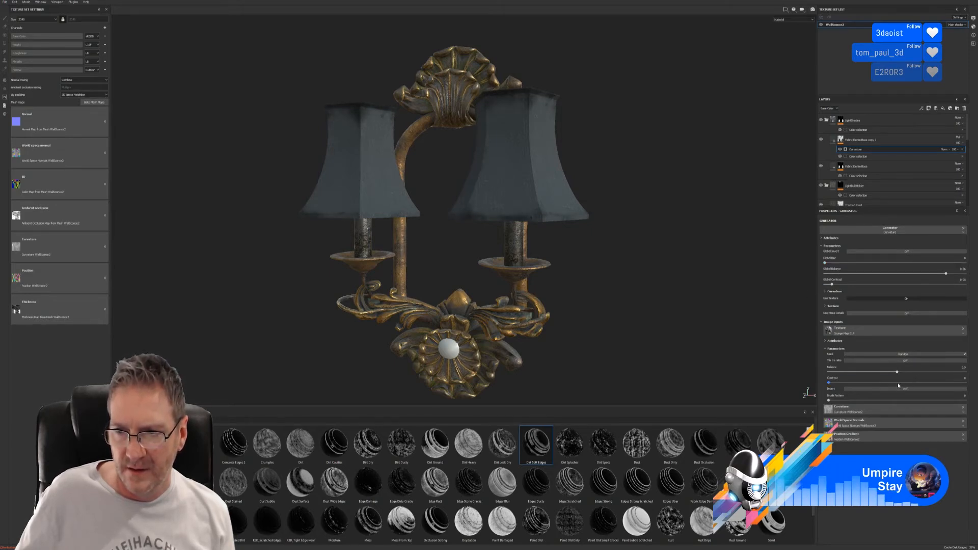
# Adjust the Curvature generator's texture input, setting Balance to about 0.58 and Break Pattern to about 0.16
pyautogui.moveTo(897, 372)
pyautogui.mouseDown()
pyautogui.moveTo(864, 372)
pyautogui.moveTo(927, 371)
pyautogui.moveTo(911, 362)
pyautogui.mouseUp()
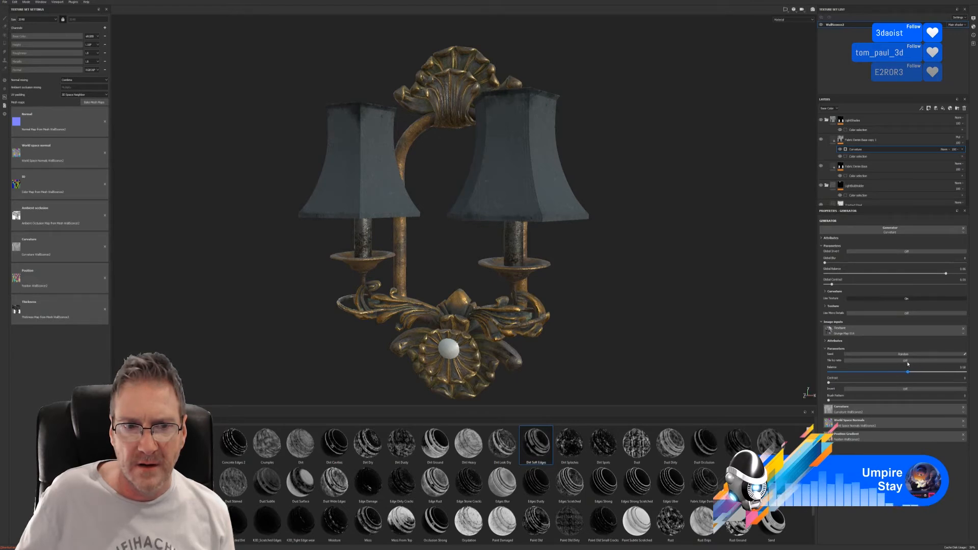
pyautogui.keyDown('alt'); pyautogui.moveTo(540, 207); pyautogui.dragTo(438, 188); pyautogui.keyUp('alt')
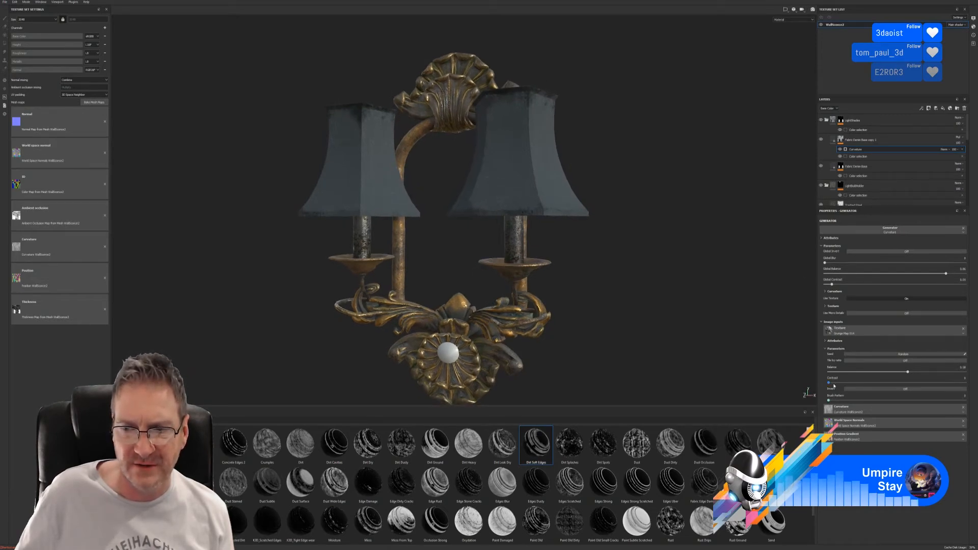
pyautogui.moveTo(829, 382)
pyautogui.mouseDown()
pyautogui.moveTo(910, 381)
pyautogui.moveTo(828, 387)
pyautogui.mouseUp()
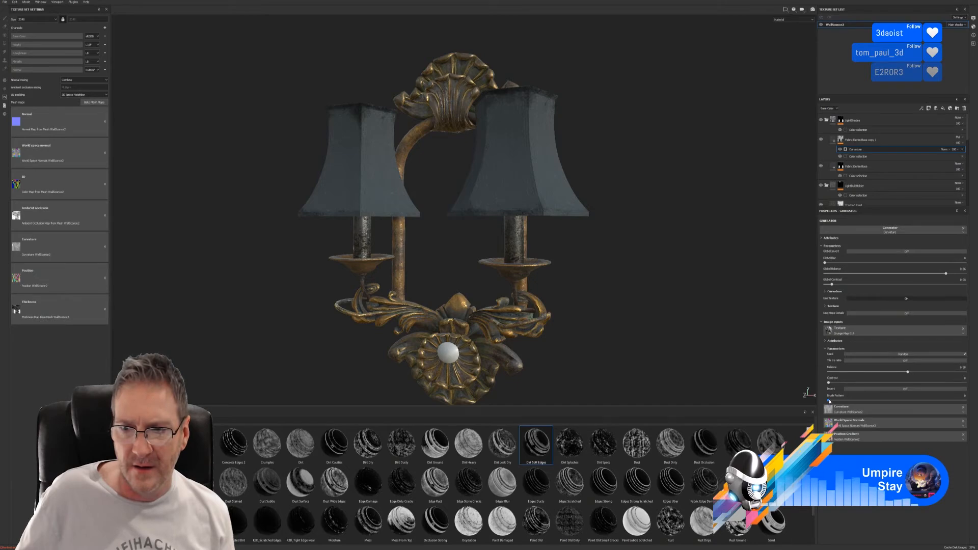
pyautogui.moveTo(829, 401)
pyautogui.mouseDown()
pyautogui.moveTo(916, 400)
pyautogui.moveTo(947, 386)
pyautogui.moveTo(931, 376)
pyautogui.mouseUp()
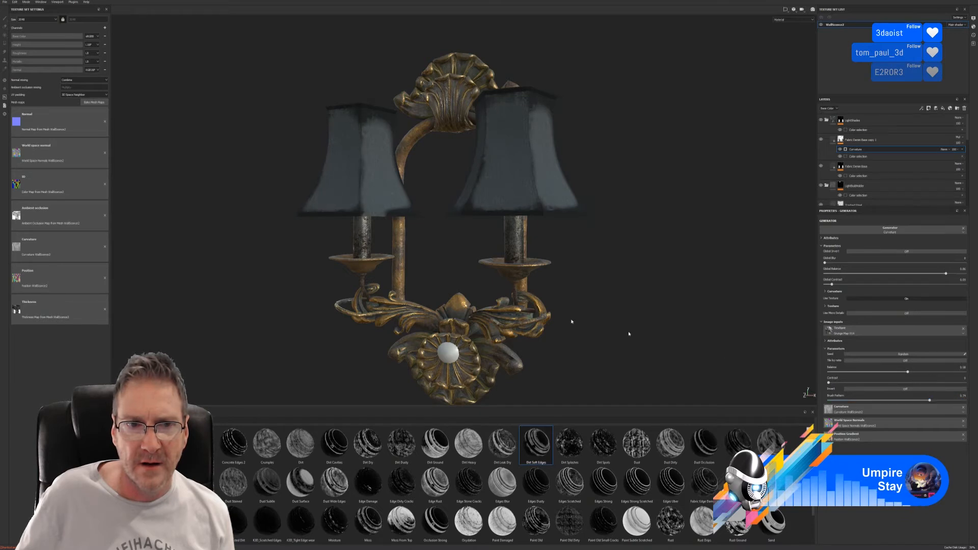
pyautogui.keyDown('alt'); pyautogui.moveTo(572, 332); pyautogui.dragTo(596, 264); pyautogui.keyUp('alt')
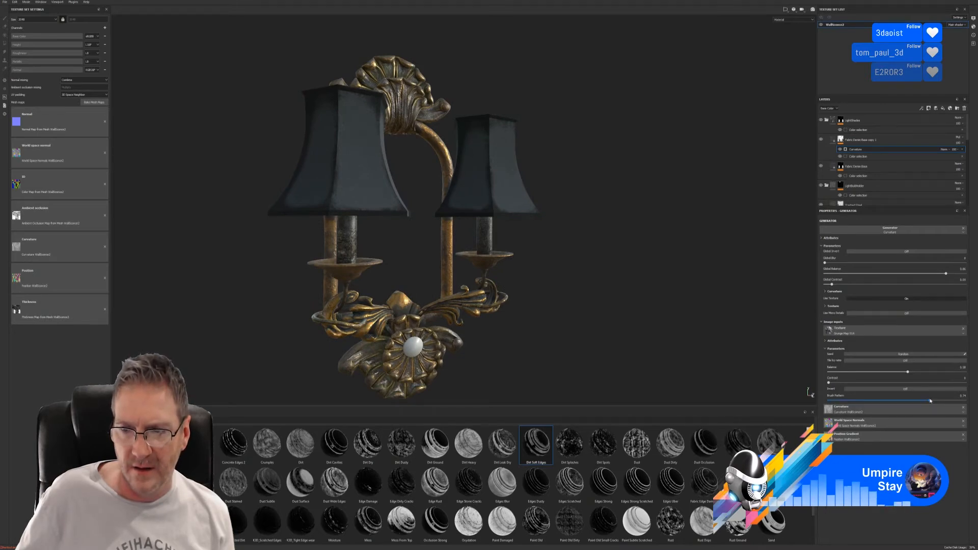
pyautogui.moveTo(931, 401)
pyautogui.mouseDown()
pyautogui.moveTo(841, 407)
pyautogui.moveTo(850, 406)
pyautogui.mouseUp()
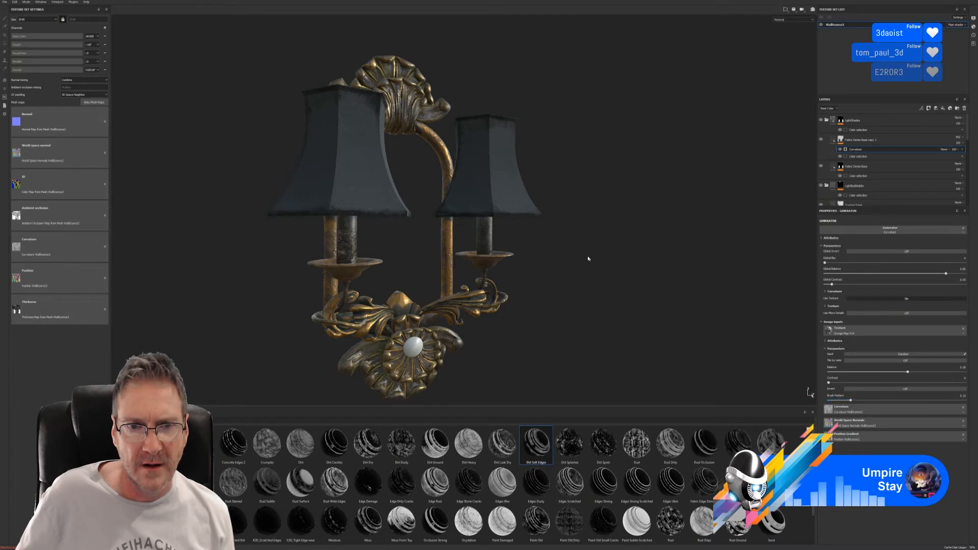
pyautogui.moveTo(587, 258)
pyautogui.keyDown('alt'); pyautogui.mouseDown()
pyautogui.moveTo(326, 257)
pyautogui.moveTo(620, 256)
pyautogui.moveTo(464, 252)
pyautogui.moveTo(572, 254)
pyautogui.mouseUp(); pyautogui.keyUp('alt')
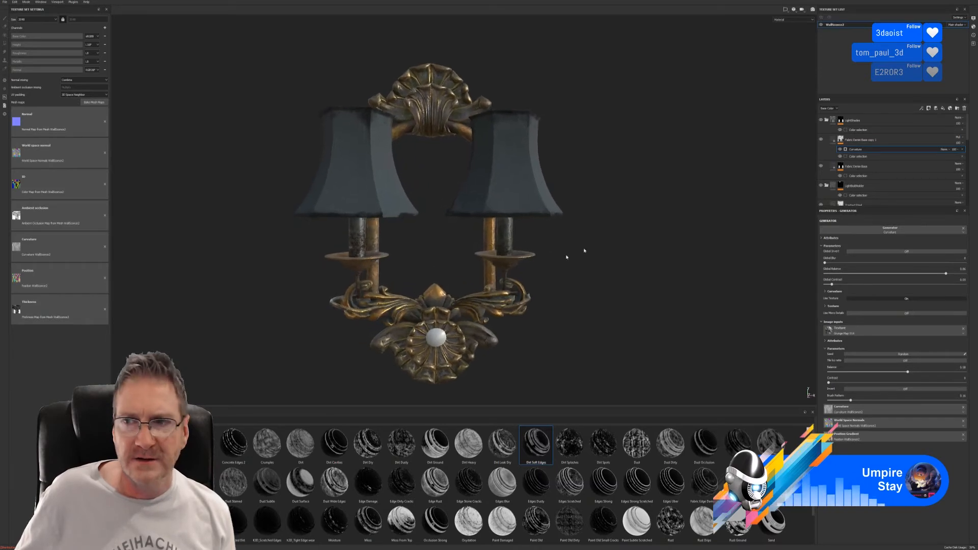
# Reduce the opacity of the duplicated Fabric Denim Base layer to soften the dark wear on the lampshades
pyautogui.click(963, 144)
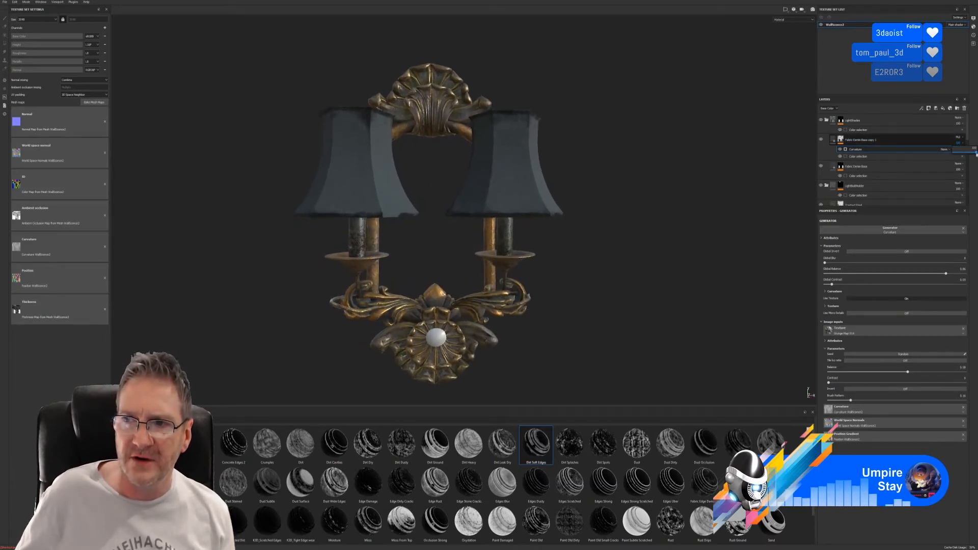
pyautogui.moveTo(976, 153); pyautogui.dragTo(970, 154)
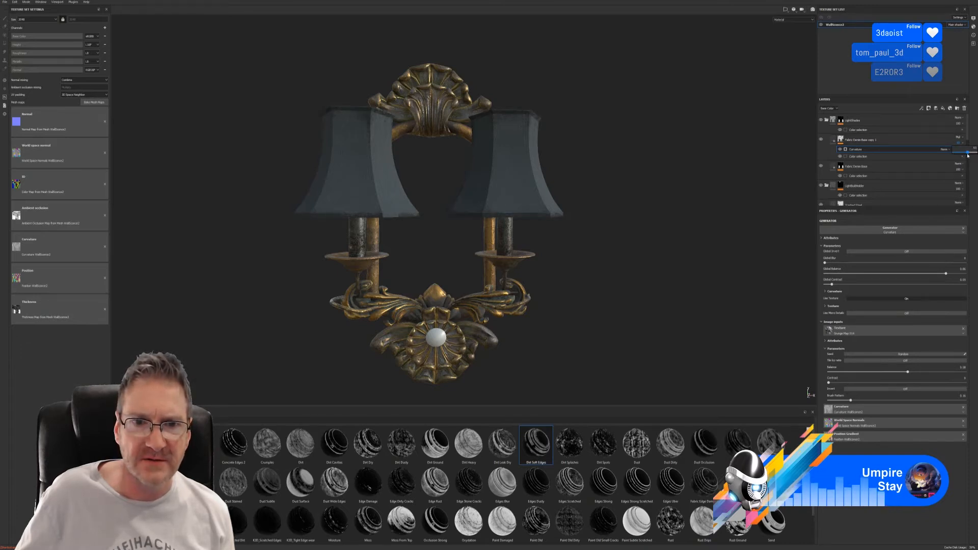
pyautogui.keyDown('alt'); pyautogui.moveTo(461, 159); pyautogui.dragTo(480, 174); pyautogui.keyUp('alt')
pyautogui.keyDown('alt'); pyautogui.moveTo(480, 174); pyautogui.dragTo(589, 196, button='right'); pyautogui.keyUp('alt')
pyautogui.keyDown('alt'); pyautogui.moveTo(589, 196); pyautogui.dragTo(583, 190); pyautogui.keyUp('alt')
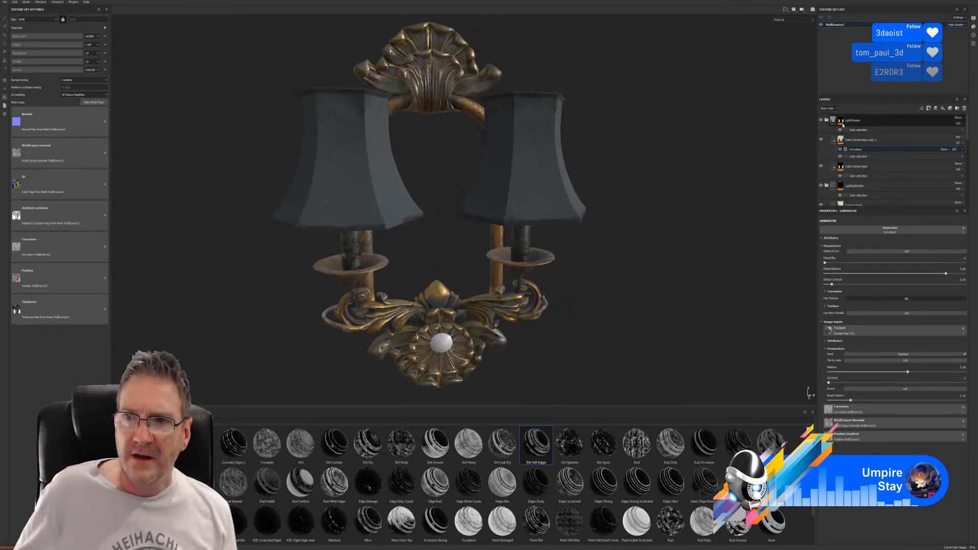
# Add the Fabric Rough Aligned material above the denim layers in the LightShades folder and increase its UV scale
pyautogui.click(117, 431)
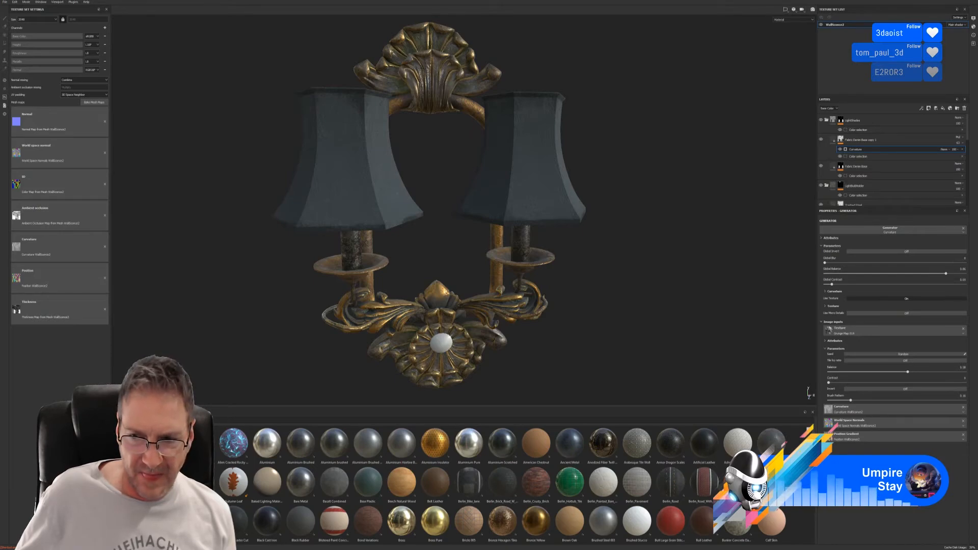
pyautogui.scroll(-3, 502, 484)
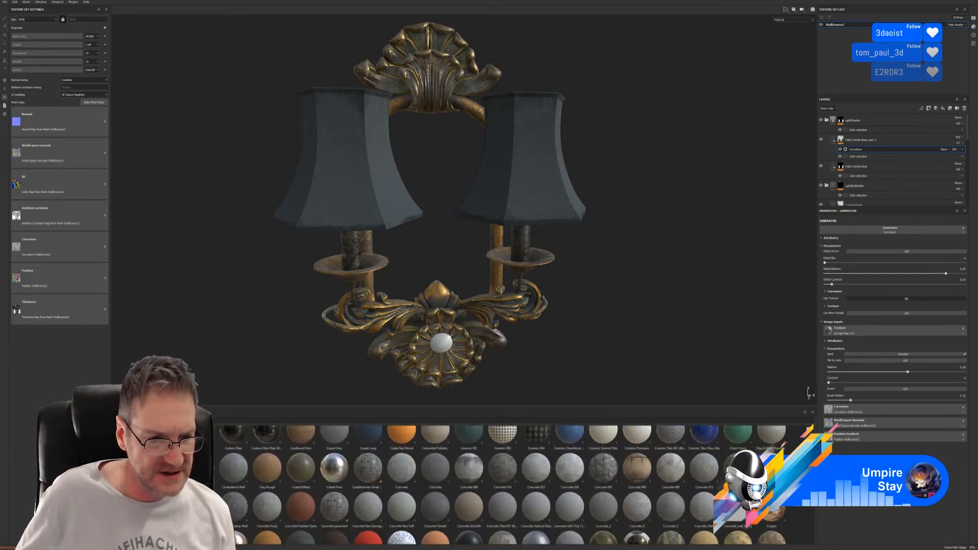
pyautogui.scroll(-5, 502, 484)
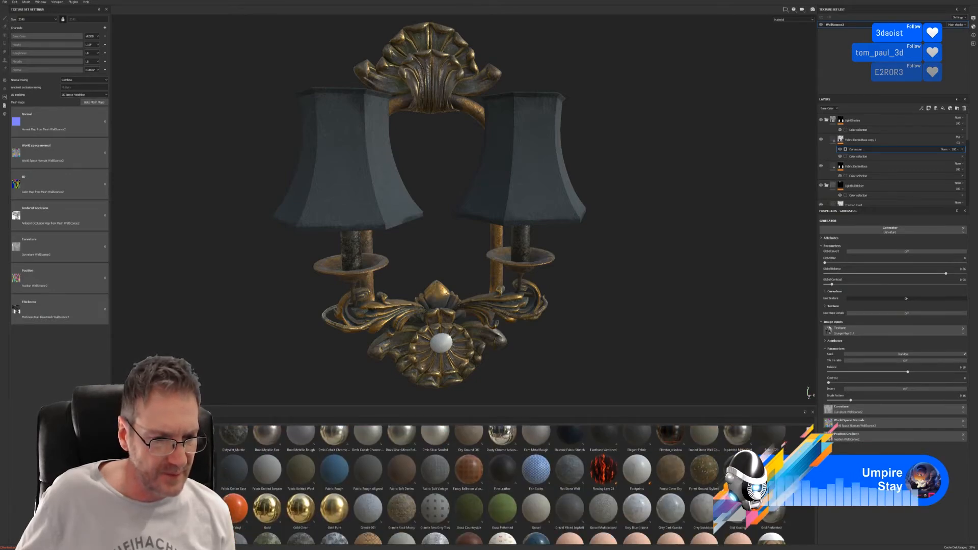
pyautogui.moveTo(209, 467)
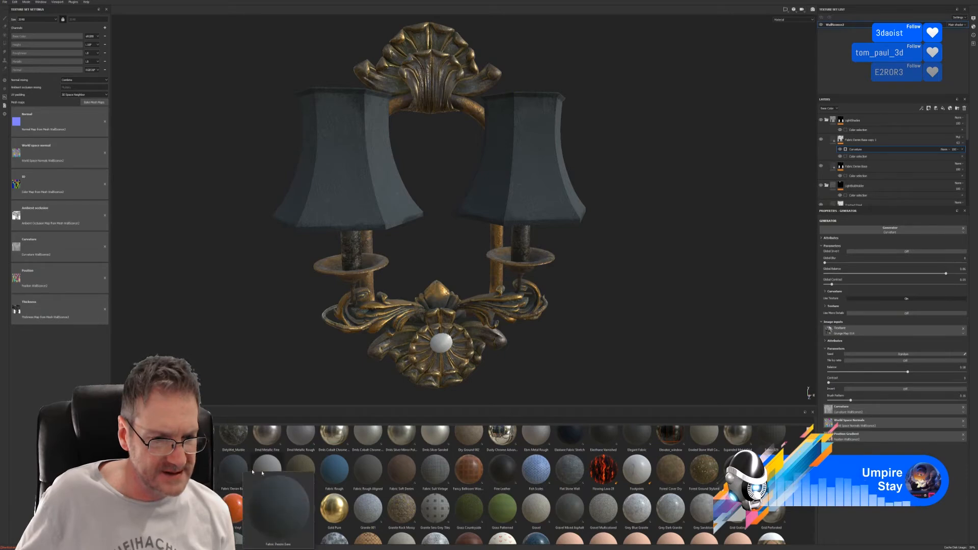
pyautogui.moveTo(276, 469)
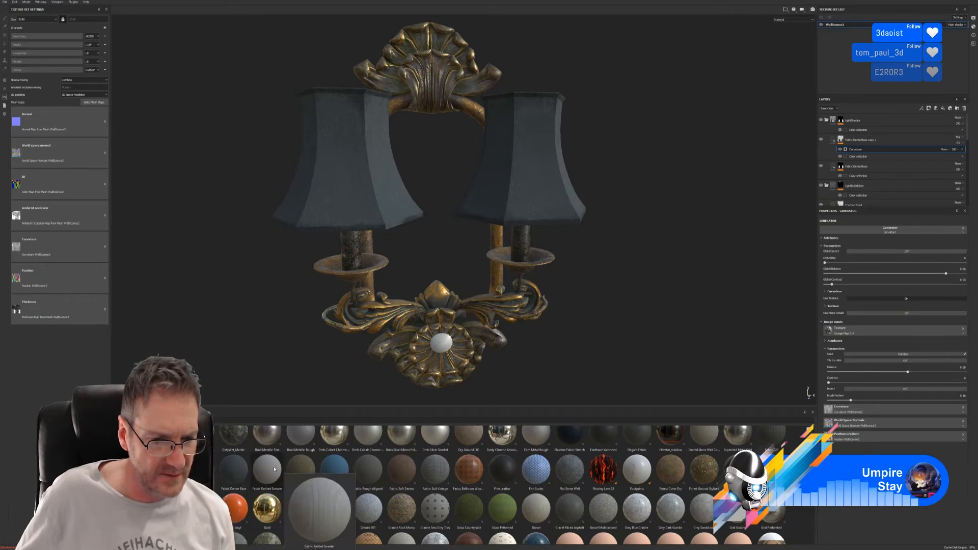
pyautogui.moveTo(344, 463)
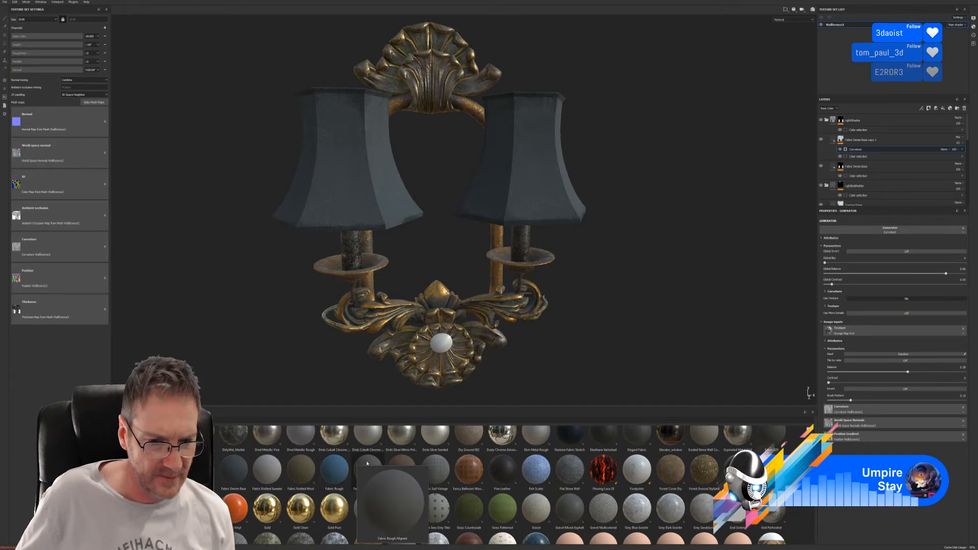
pyautogui.moveTo(397, 460)
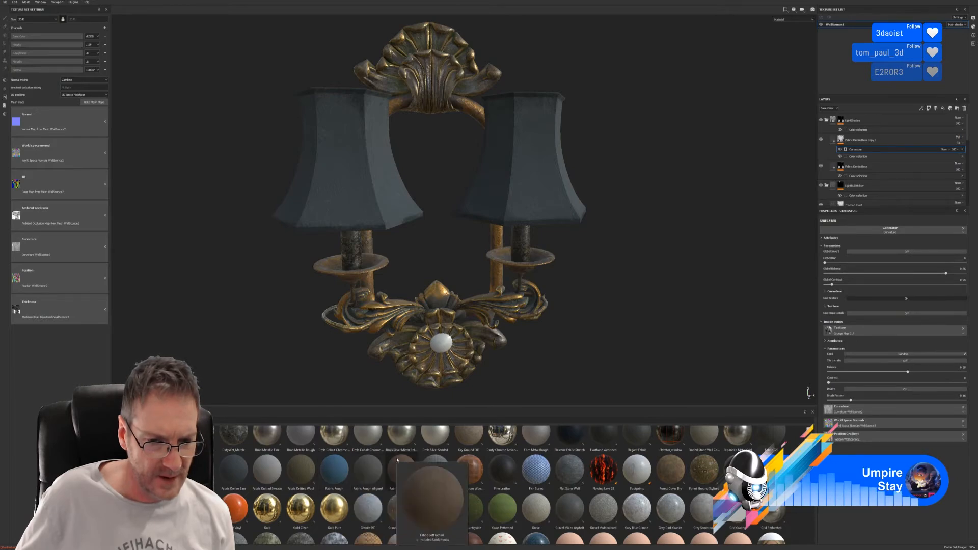
pyautogui.moveTo(368, 468); pyautogui.dragTo(873, 131)
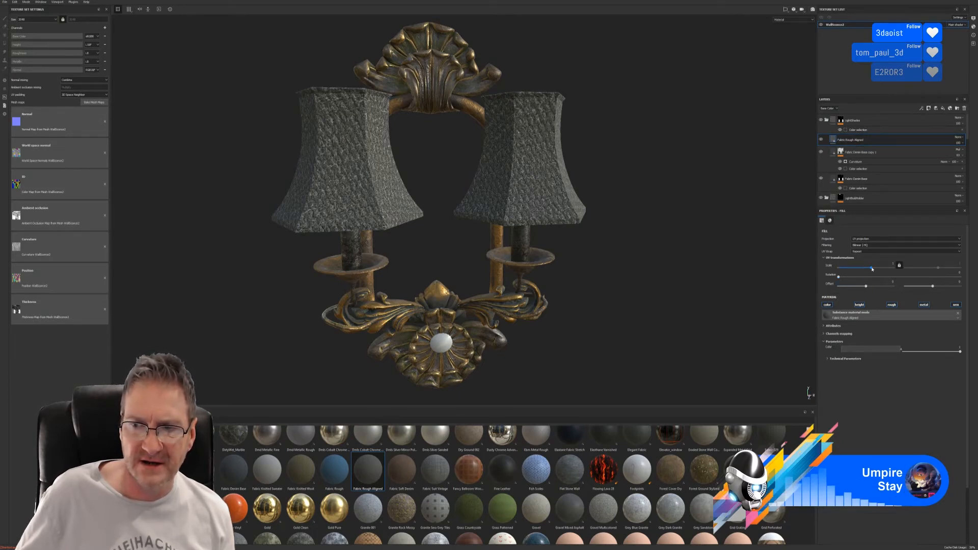
pyautogui.moveTo(872, 269); pyautogui.dragTo(877, 268)
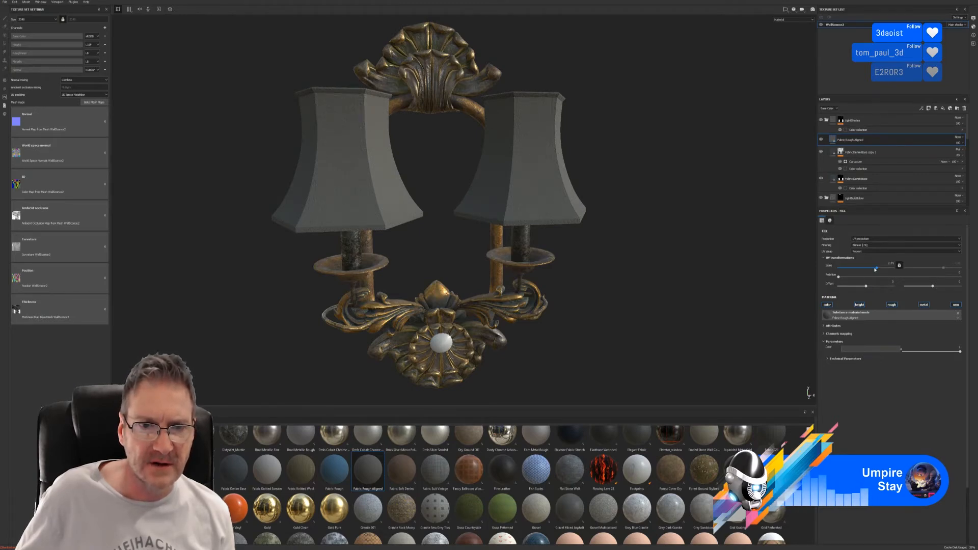
# Recolour the Fabric Rough Aligned material on the lampshades to a muted slate blue with slightly raised saturation
pyautogui.click(824, 335)
pyautogui.click(825, 334)
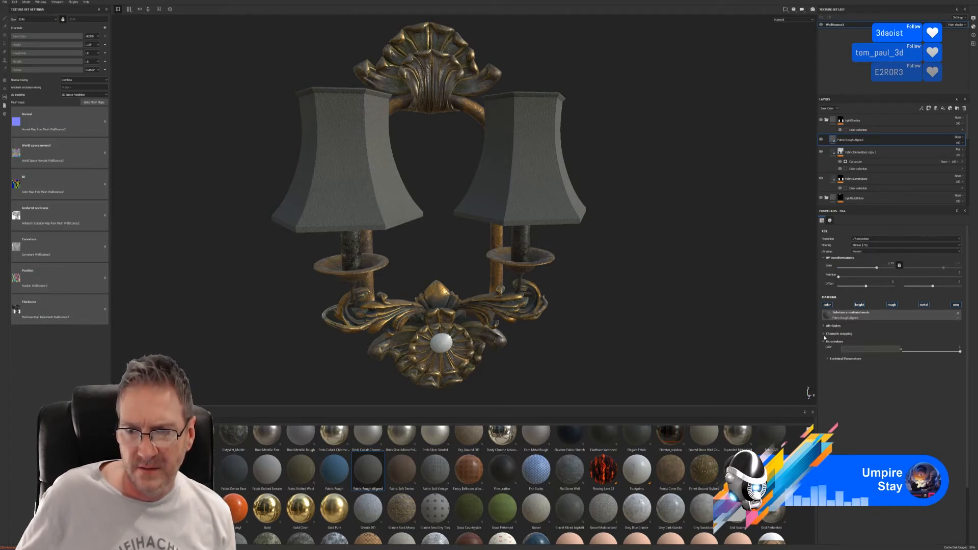
pyautogui.click(825, 359)
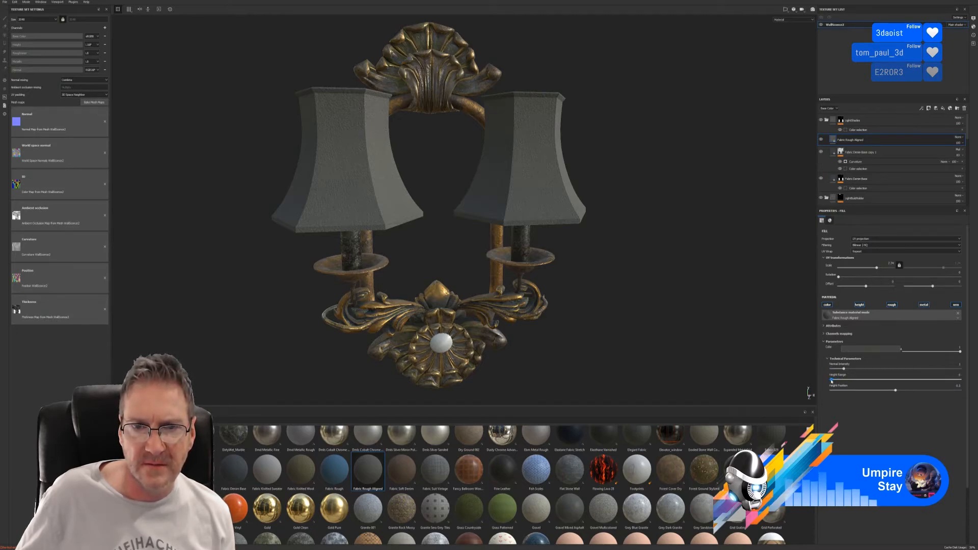
pyautogui.keyDown('alt'); pyautogui.moveTo(594, 266); pyautogui.dragTo(497, 264); pyautogui.keyUp('alt')
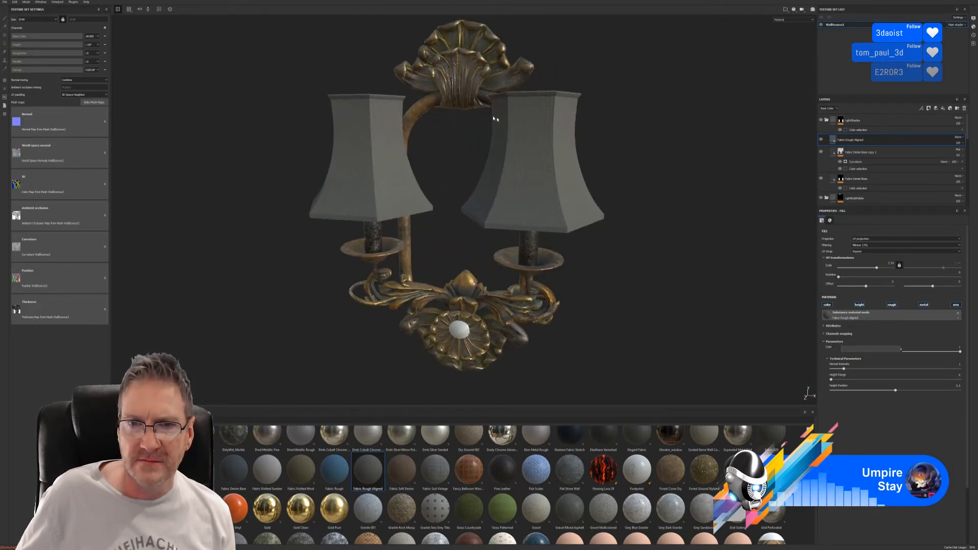
pyautogui.click(876, 349)
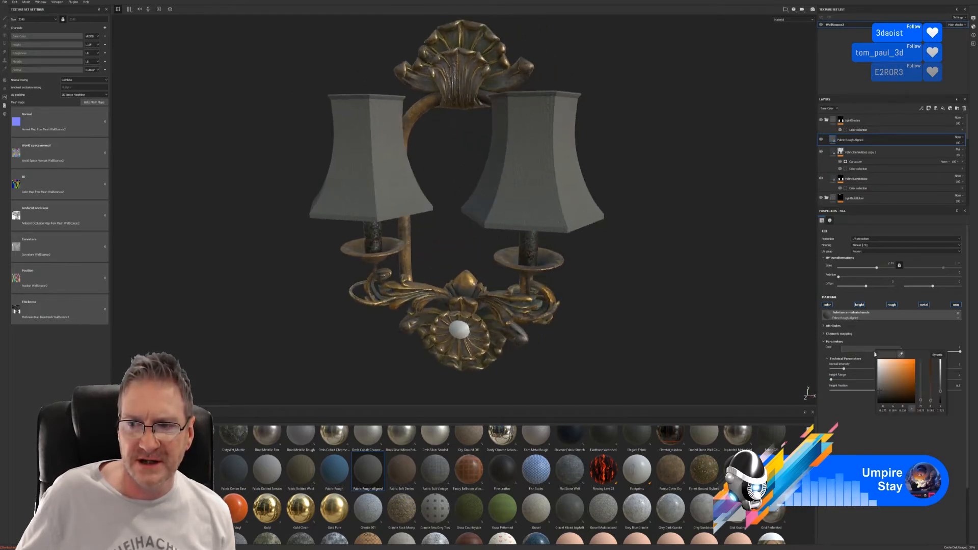
pyautogui.click(921, 396)
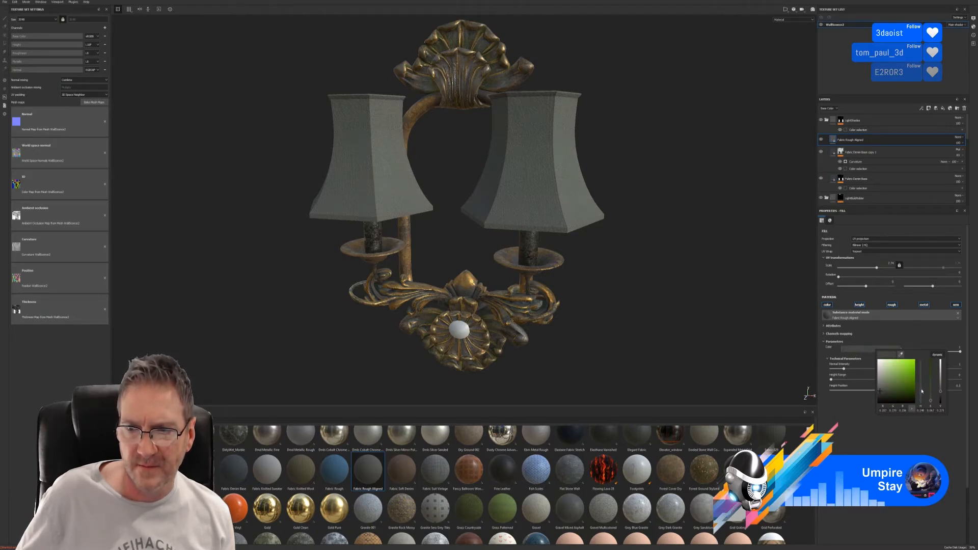
pyautogui.moveTo(922, 390); pyautogui.dragTo(922, 390)
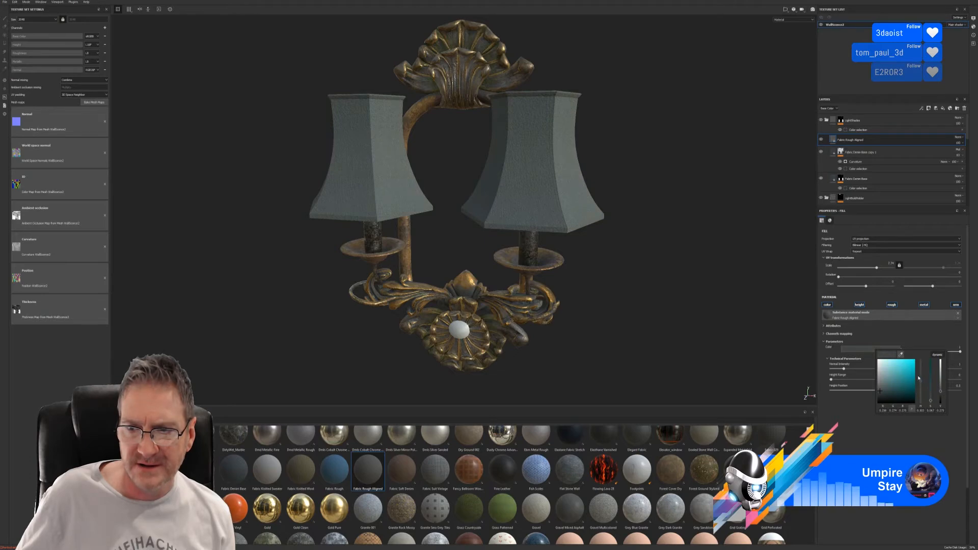
pyautogui.moveTo(920, 383); pyautogui.dragTo(922, 378)
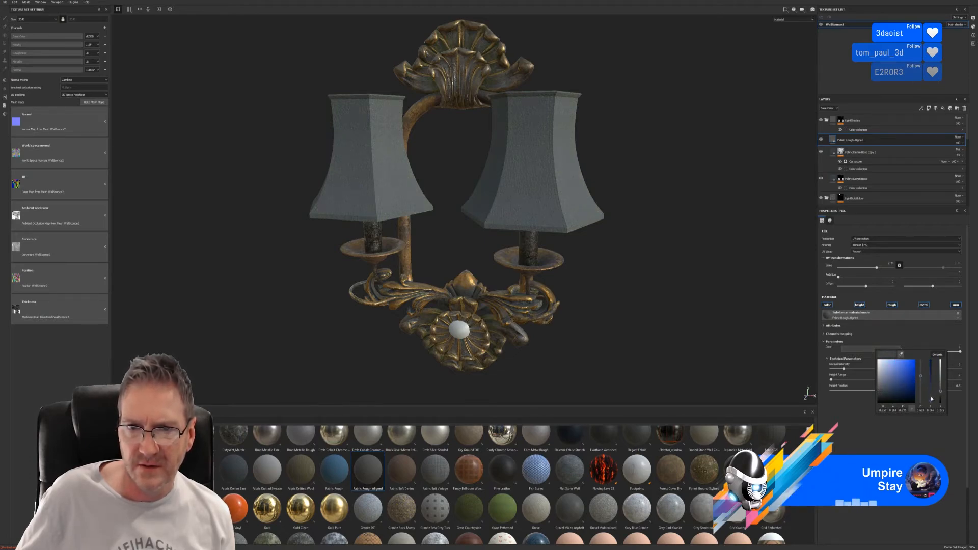
pyautogui.moveTo(932, 401); pyautogui.dragTo(931, 398)
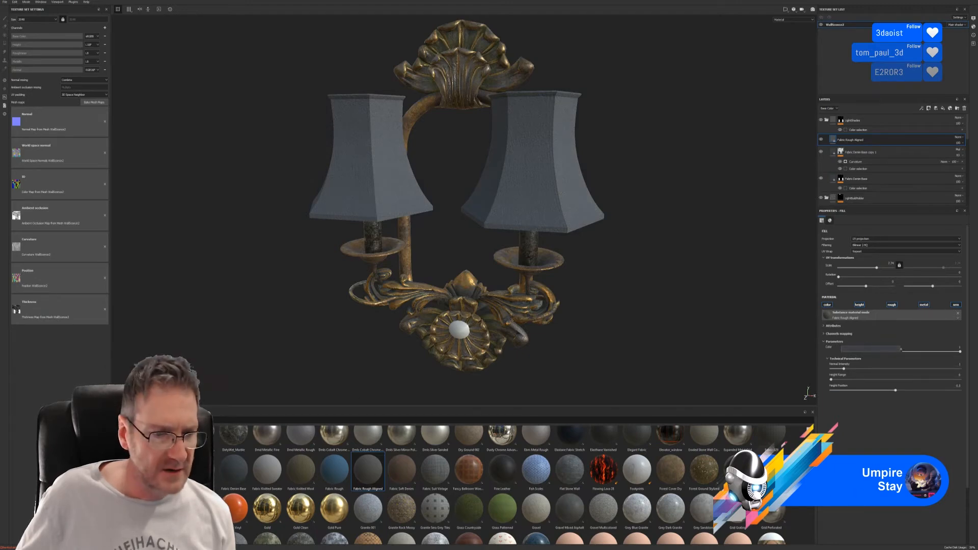
# Apply the Fabric Thread smart mask to the Fabric Rough Aligned layer and check the wear on the lampshades up close
pyautogui.click(116, 446)
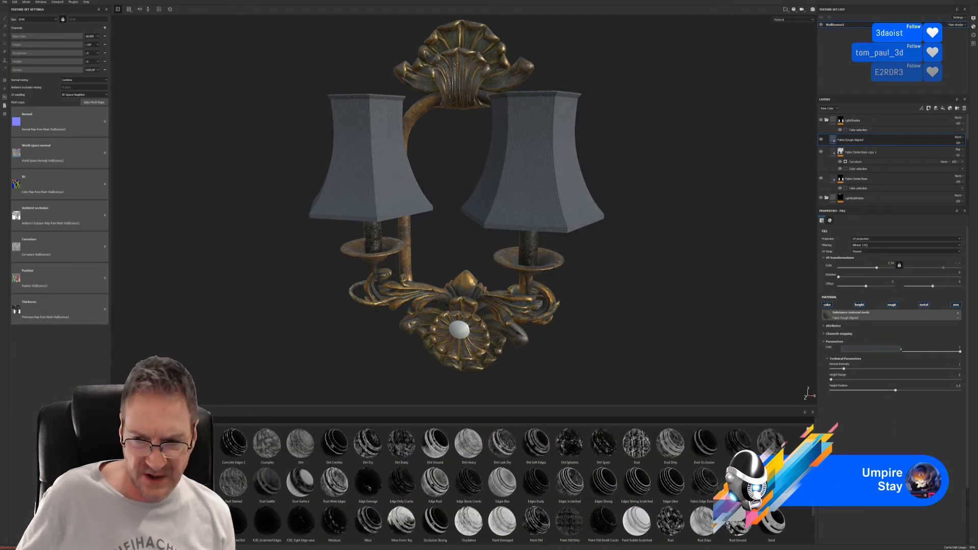
pyautogui.scroll(-1, 815, 518)
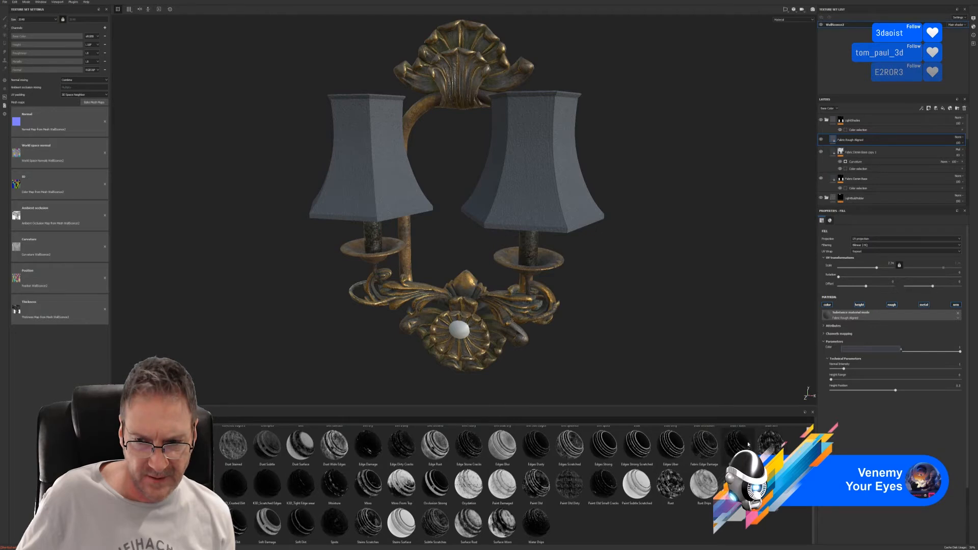
pyautogui.moveTo(722, 441)
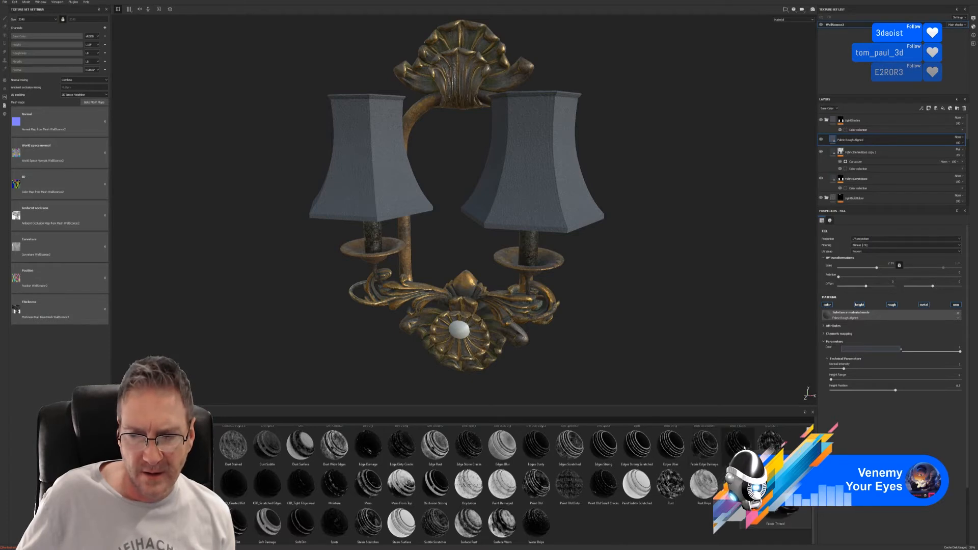
pyautogui.moveTo(744, 448)
pyautogui.mouseDown()
pyautogui.moveTo(906, 275)
pyautogui.moveTo(895, 152)
pyautogui.mouseUp()
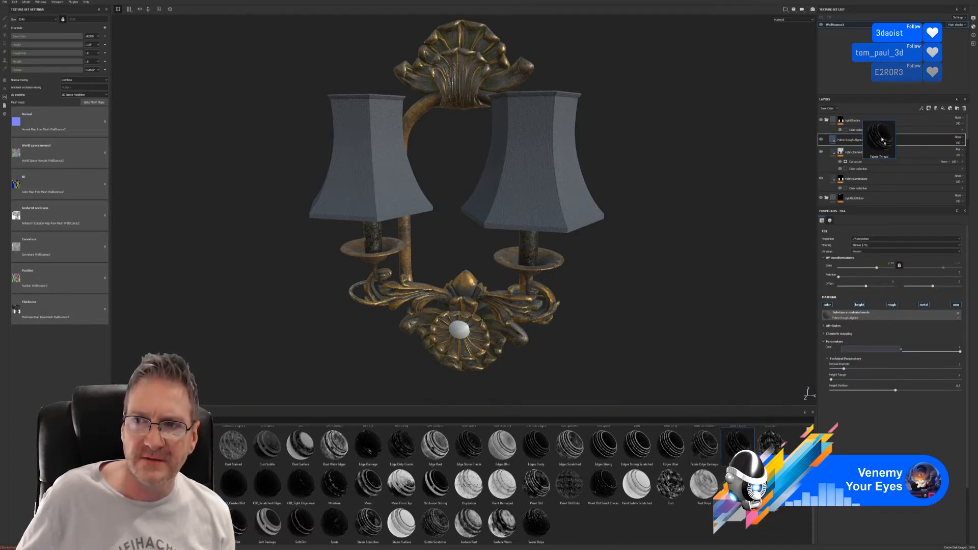
pyautogui.press('1')
pyautogui.scroll(4, 614, 213)
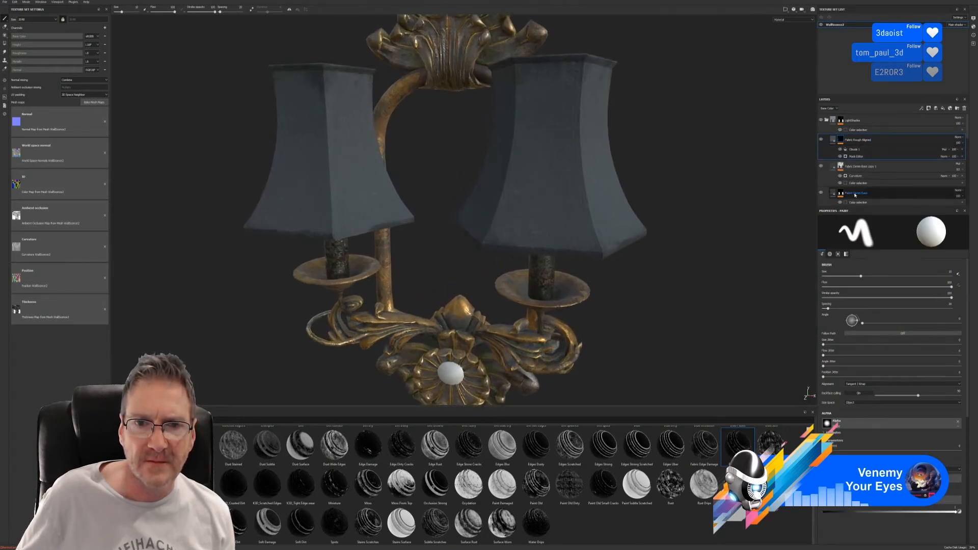
pyautogui.keyDown('alt'); pyautogui.moveTo(586, 208); pyautogui.dragTo(721, 159); pyautogui.keyUp('alt')
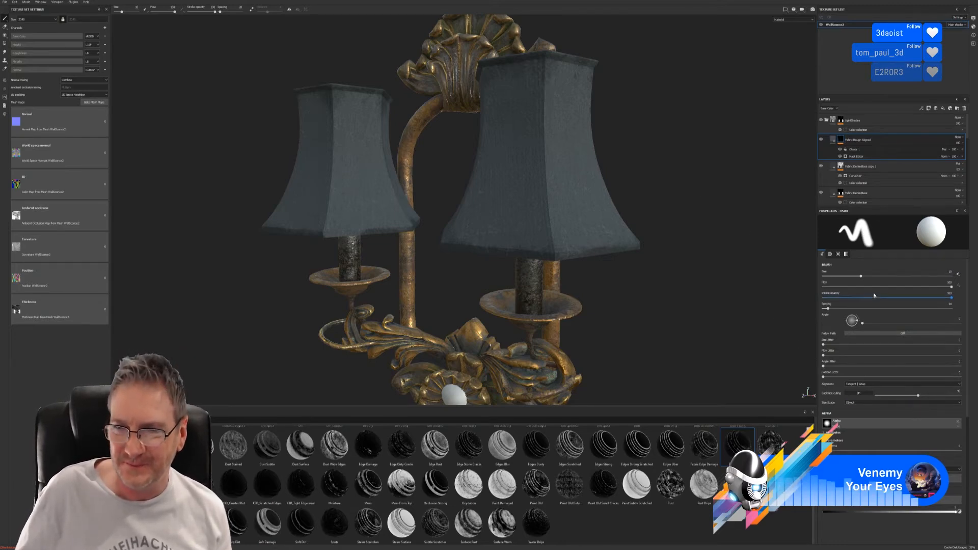
# In the layer's Mask Editor, test Global Invert, then set Global Balance to about 0.93 and Global Contrast to about 0.16
pyautogui.click(864, 157)
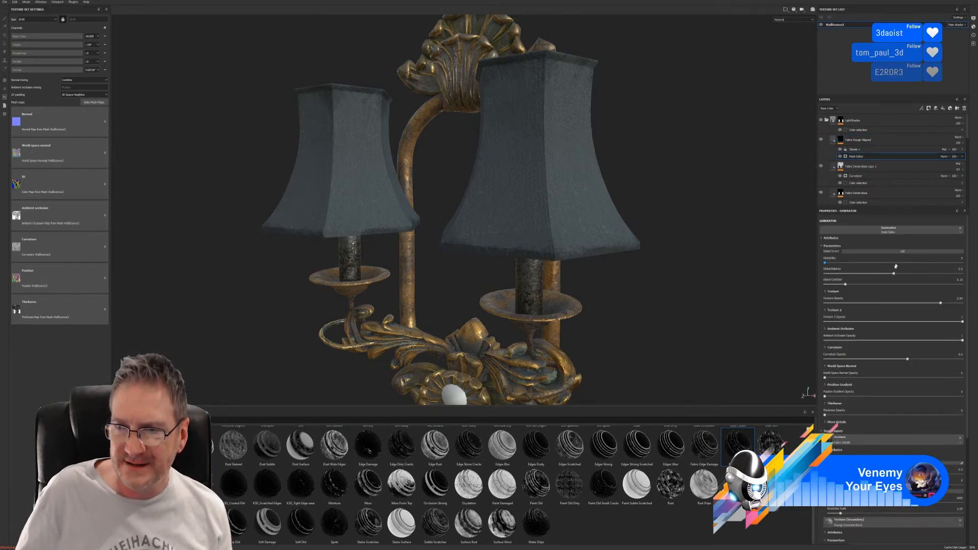
pyautogui.click(902, 254)
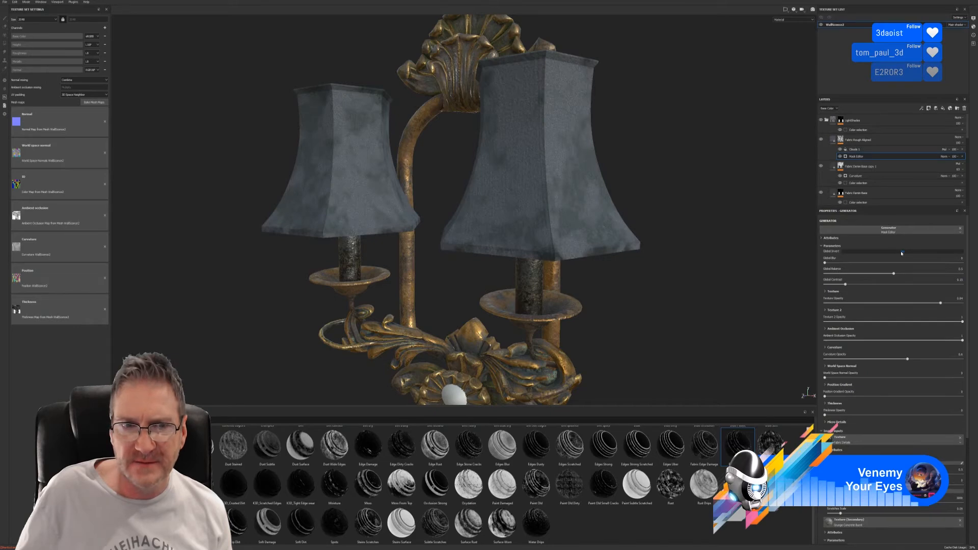
pyautogui.click(901, 250)
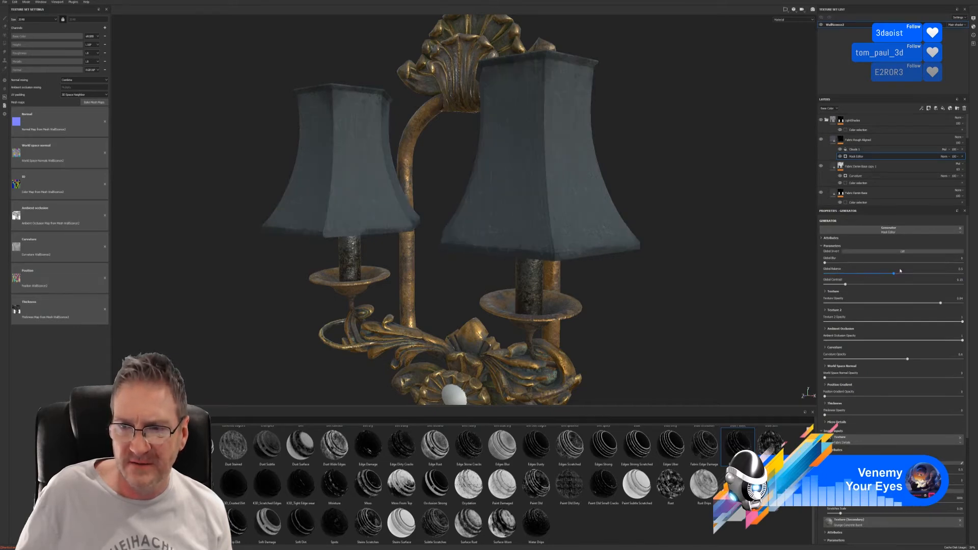
pyautogui.moveTo(894, 273); pyautogui.dragTo(960, 273)
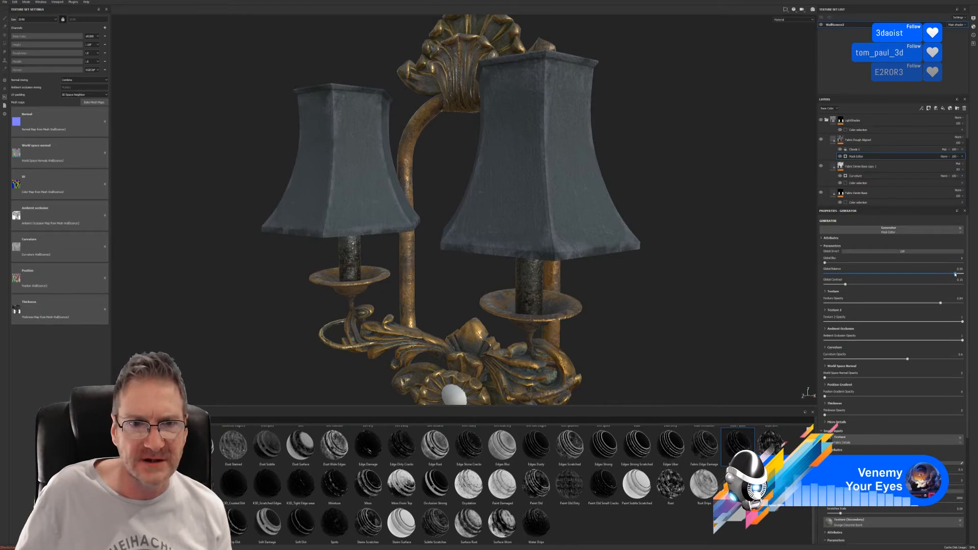
pyautogui.moveTo(953, 274); pyautogui.dragTo(953, 274)
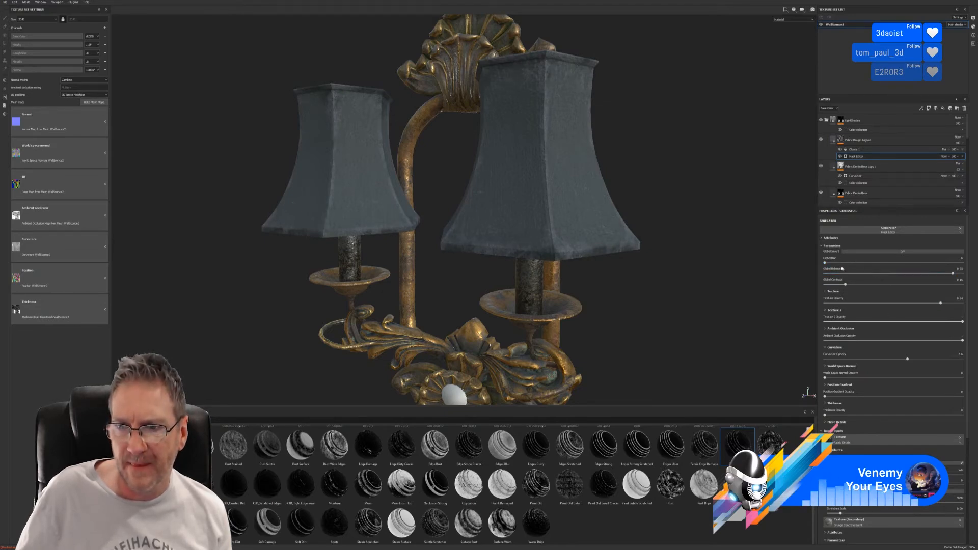
pyautogui.moveTo(846, 285)
pyautogui.mouseDown()
pyautogui.moveTo(929, 283)
pyautogui.moveTo(843, 284)
pyautogui.mouseUp()
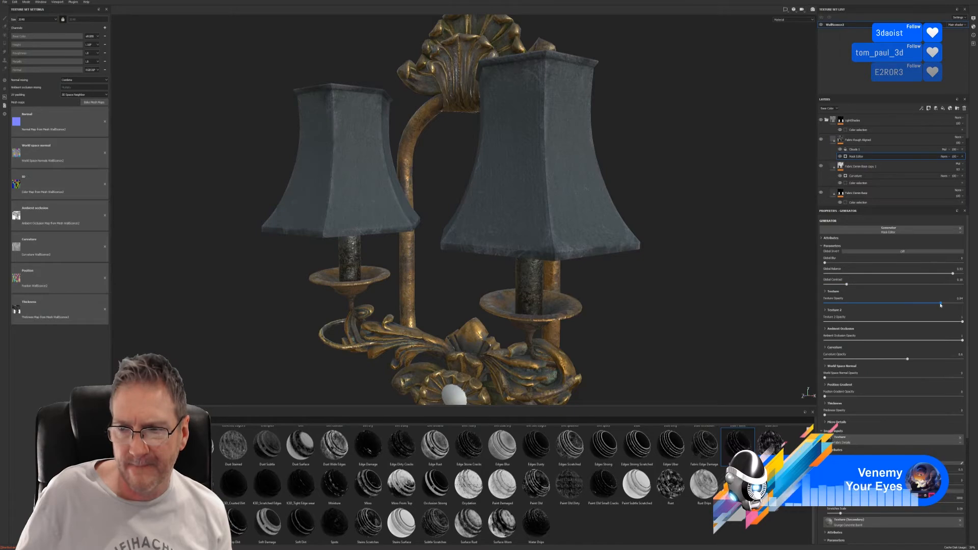
# Set the Mask Editor's Texture Opacity to about 0.83, Texture 2 Opacity to about 0.88 and Curvature Opacity to about 0.55
pyautogui.moveTo(940, 305)
pyautogui.mouseDown()
pyautogui.moveTo(889, 304)
pyautogui.moveTo(938, 303)
pyautogui.mouseUp()
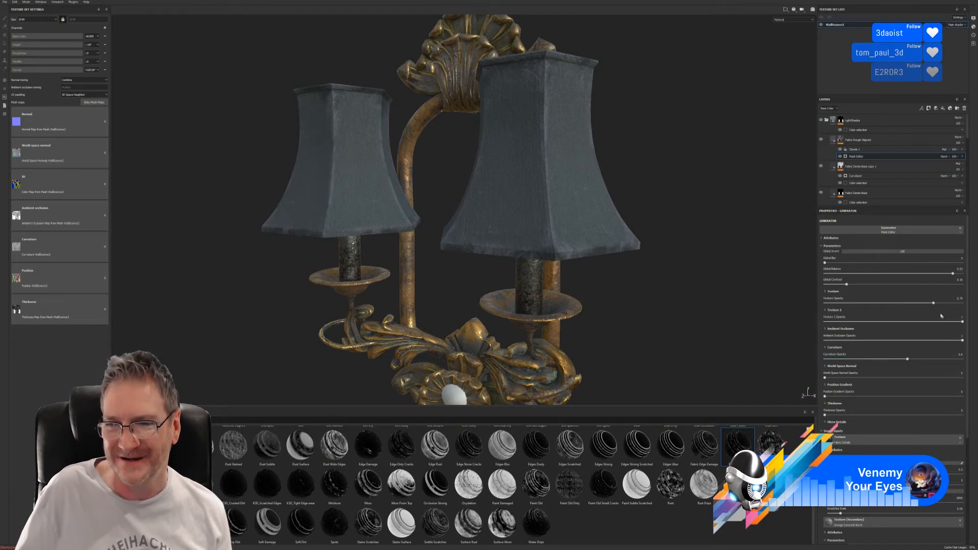
pyautogui.moveTo(933, 304)
pyautogui.mouseDown()
pyautogui.moveTo(897, 308)
pyautogui.moveTo(940, 308)
pyautogui.mouseUp()
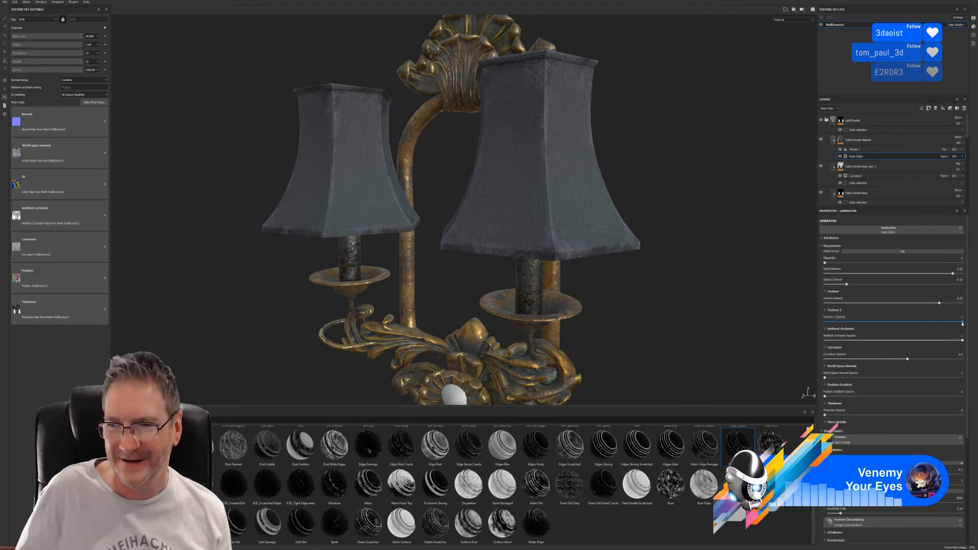
pyautogui.moveTo(963, 323)
pyautogui.mouseDown()
pyautogui.moveTo(879, 321)
pyautogui.moveTo(946, 317)
pyautogui.mouseUp()
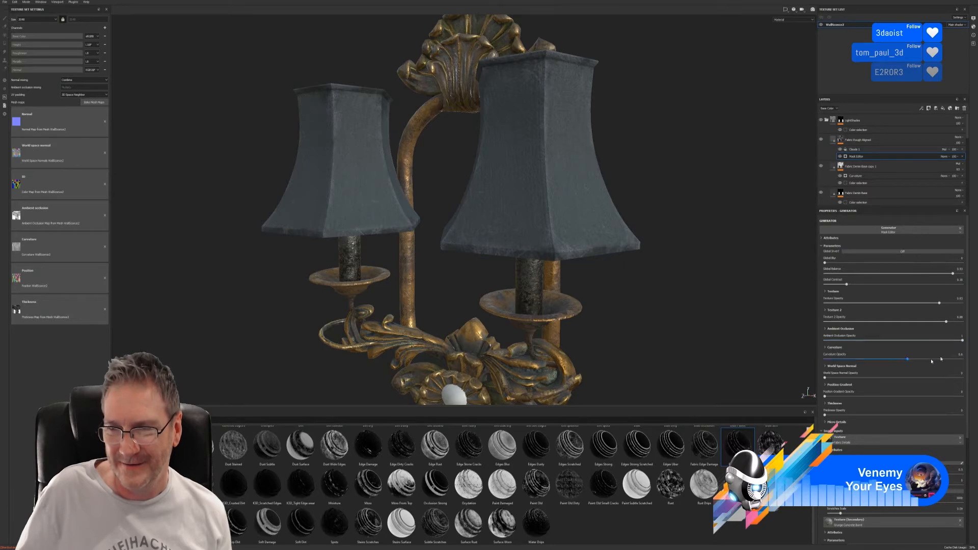
pyautogui.moveTo(908, 359)
pyautogui.mouseDown()
pyautogui.moveTo(957, 358)
pyautogui.moveTo(912, 359)
pyautogui.mouseUp()
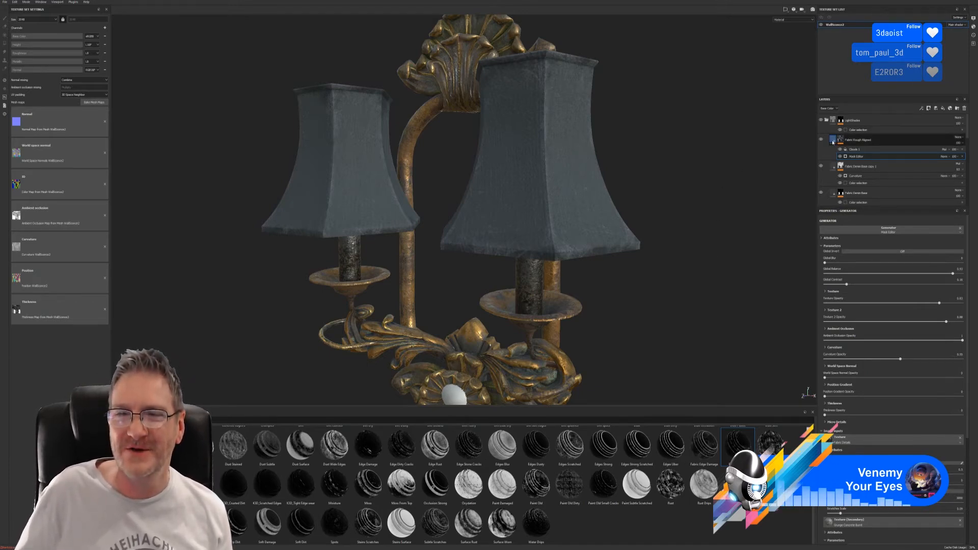
# Duplicate the Fabric Rough Aligned layer and darken the blue colour of the copy
pyautogui.click(834, 143)
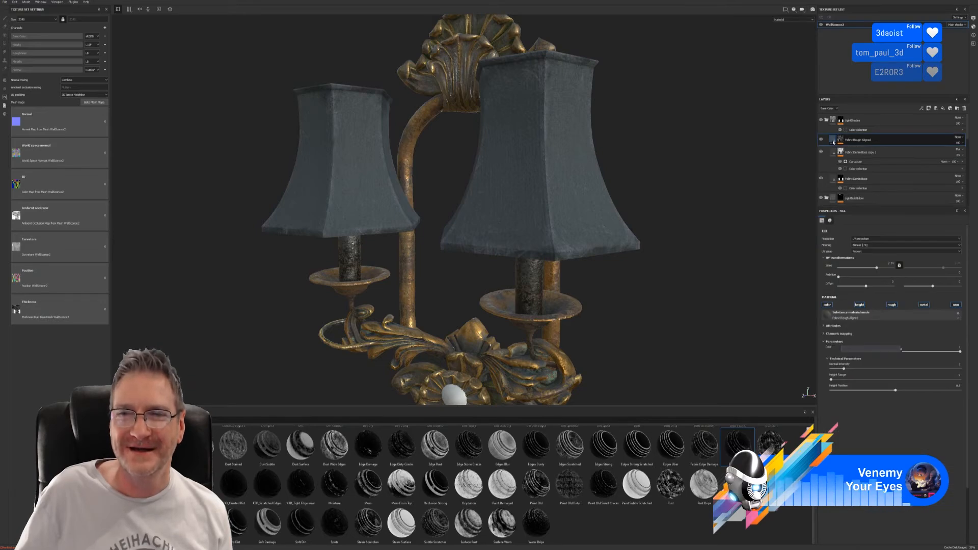
pyautogui.rightClick(833, 140)
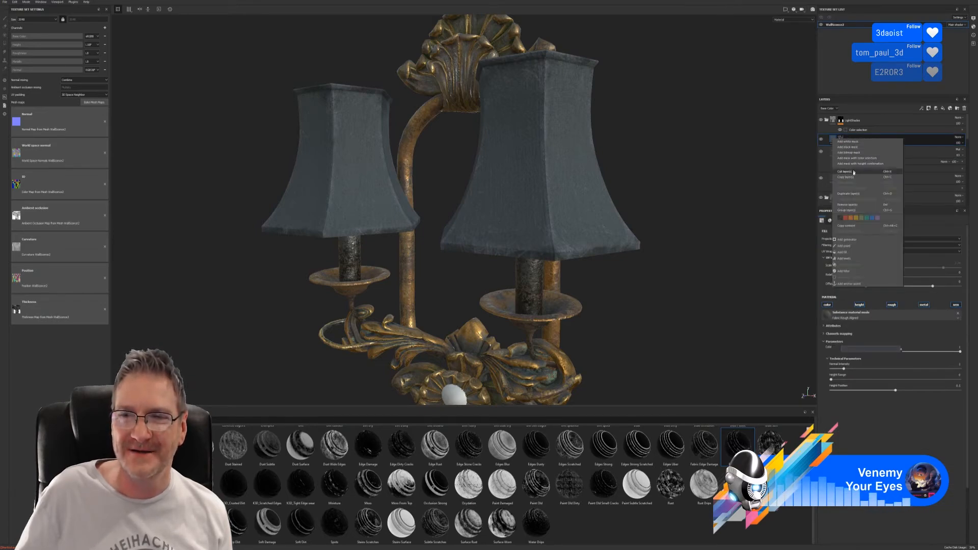
pyautogui.click(858, 194)
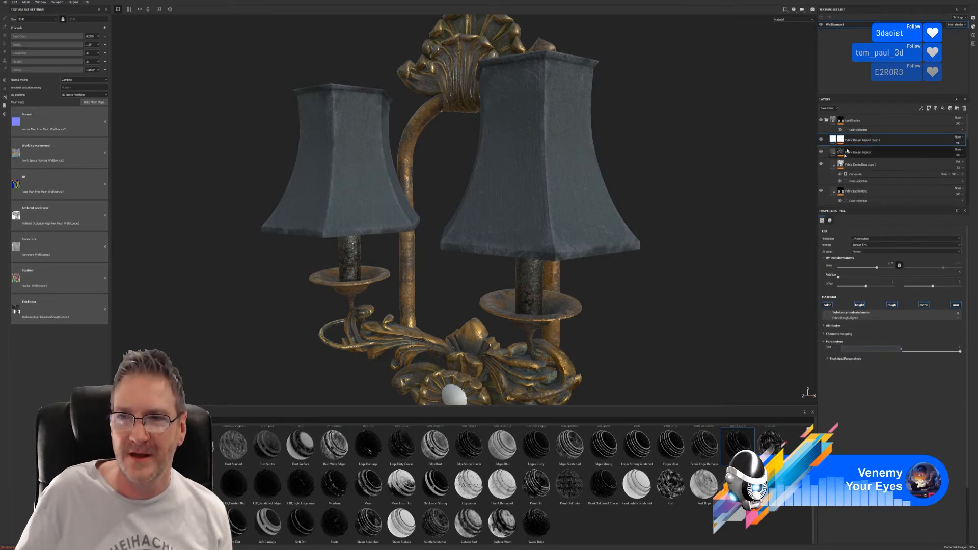
pyautogui.click(869, 350)
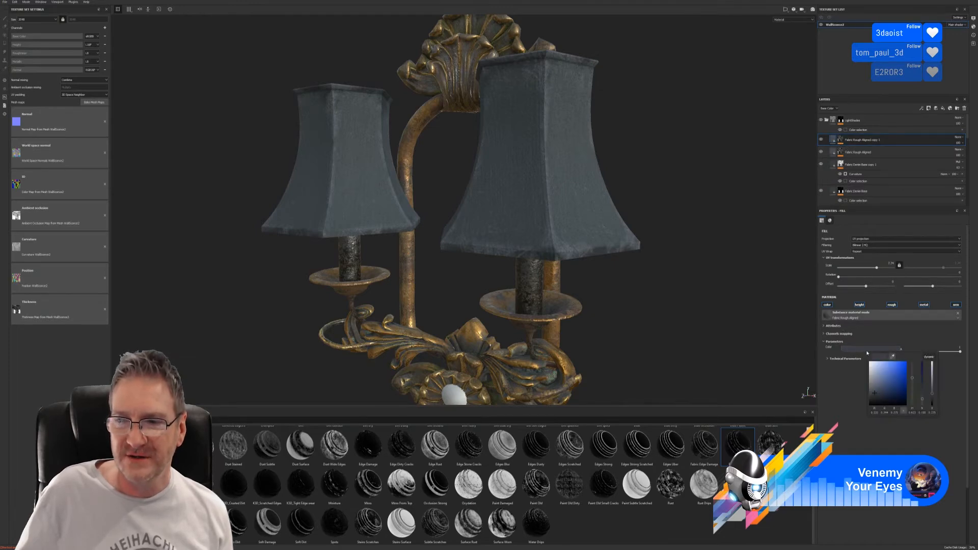
pyautogui.click(933, 398)
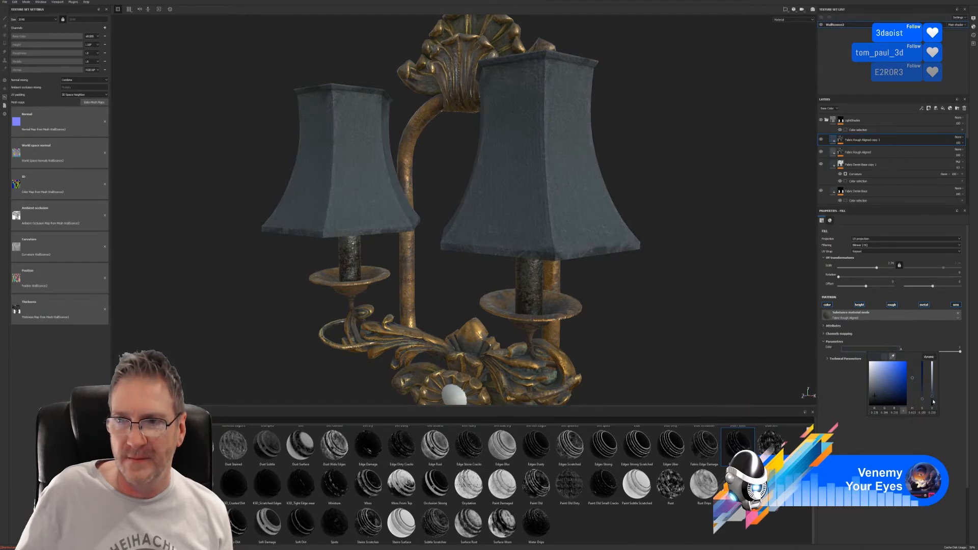
# Remove both effects, including the Mask Editor, from the duplicated layer's mask and toggle the original layer's visibility to compare
pyautogui.click(843, 142)
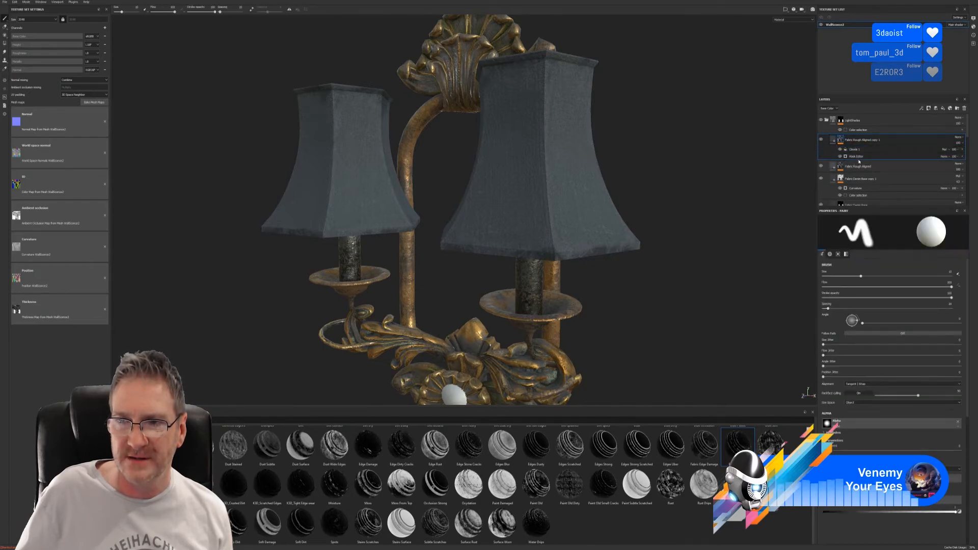
pyautogui.click(963, 149)
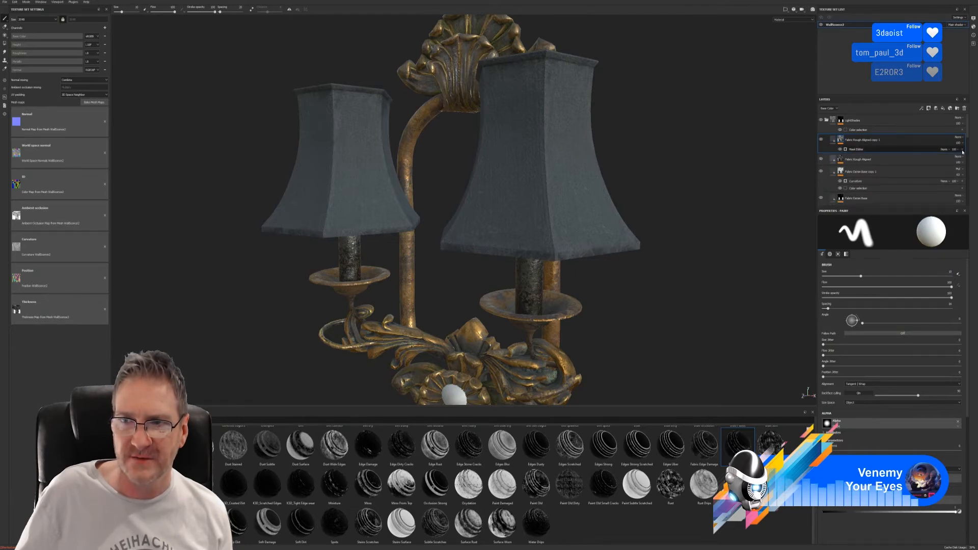
pyautogui.click(963, 151)
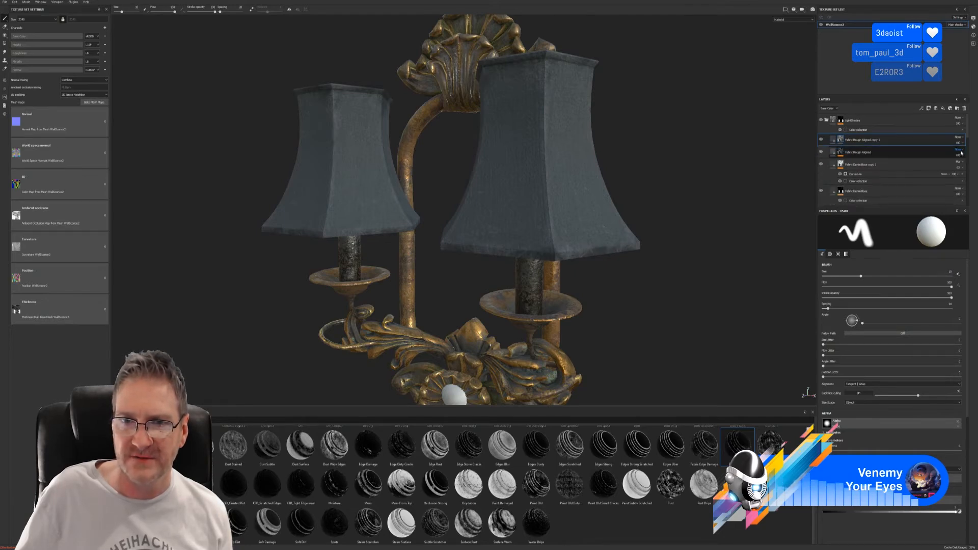
pyautogui.click(820, 151)
pyautogui.click(821, 152)
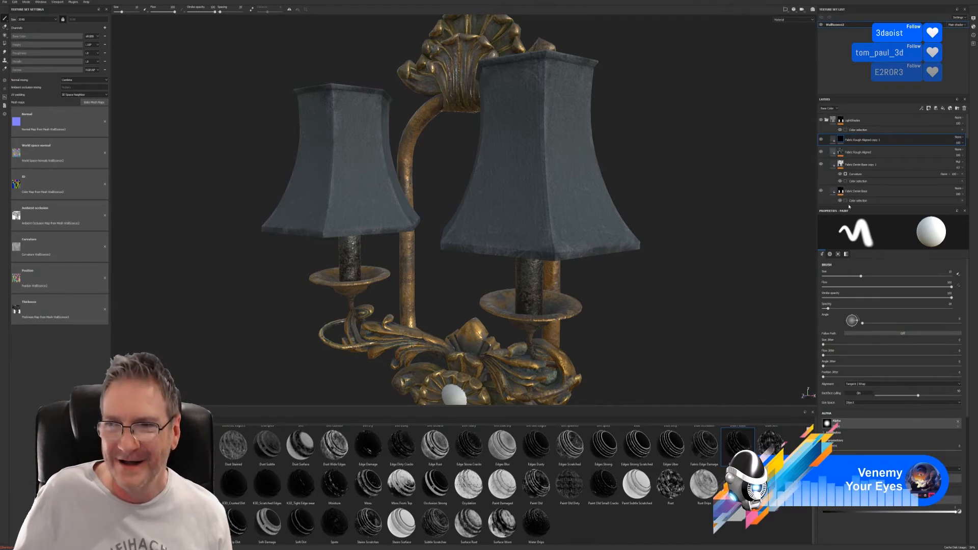
# Fine-tune the brightness of the blue fabric colour on the duplicated Fabric Rough Aligned layer
pyautogui.click(833, 139)
pyautogui.click(895, 351)
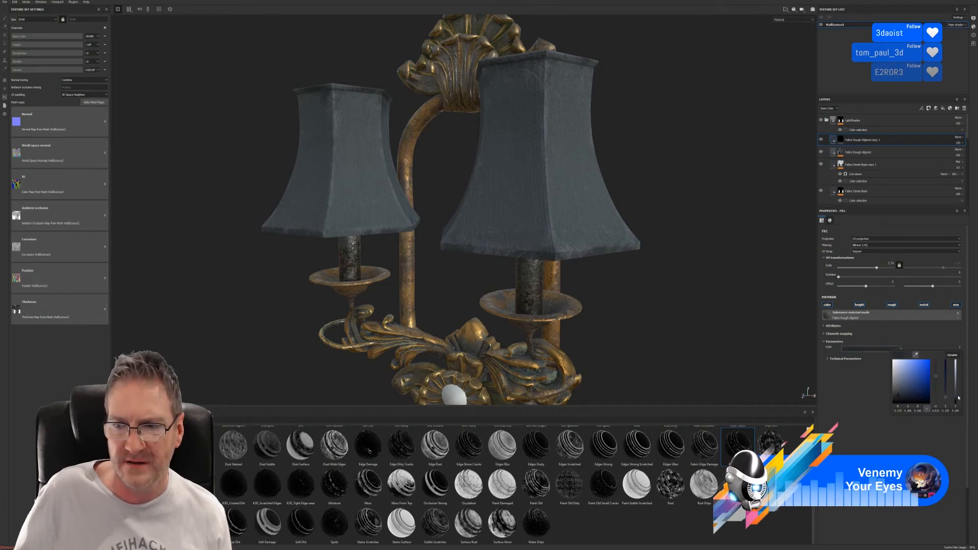
pyautogui.moveTo(956, 400); pyautogui.dragTo(956, 401)
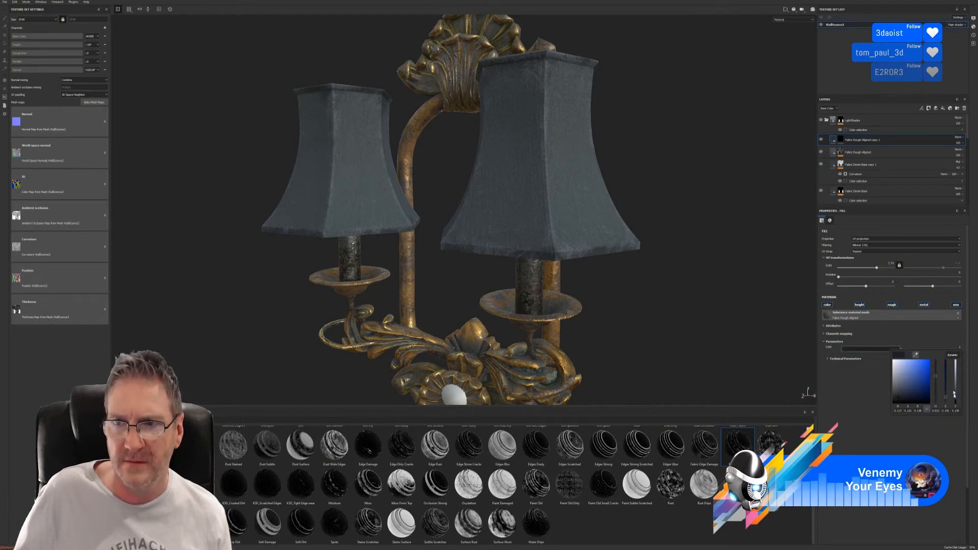
# Clear the duplicated fabric layer's mask and remove the mask entirely
pyautogui.rightClick(845, 143)
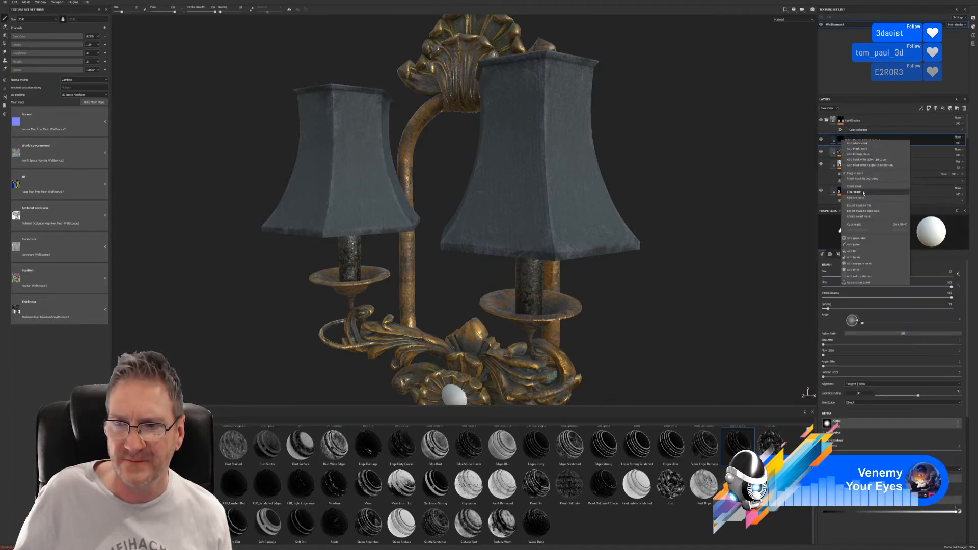
pyautogui.click(863, 193)
pyautogui.rightClick(843, 143)
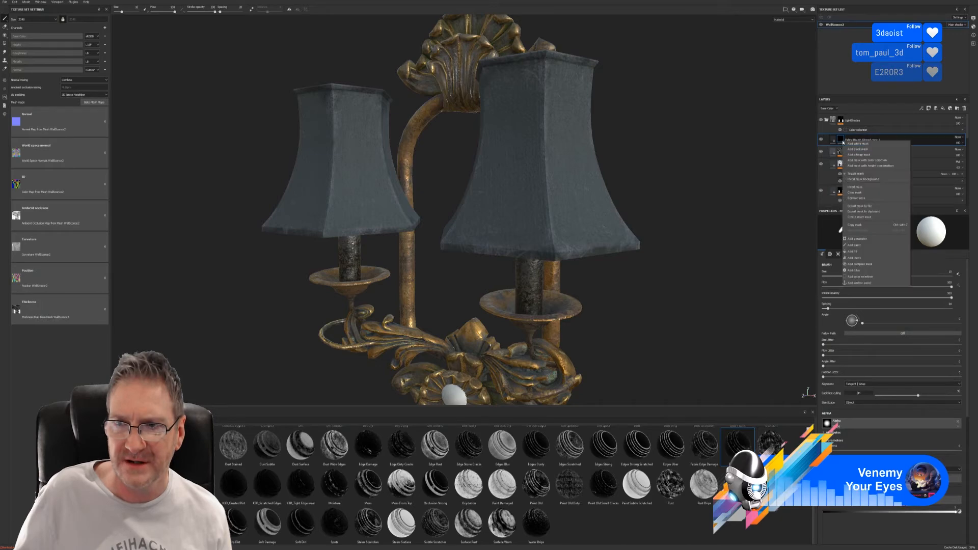
pyautogui.click(863, 199)
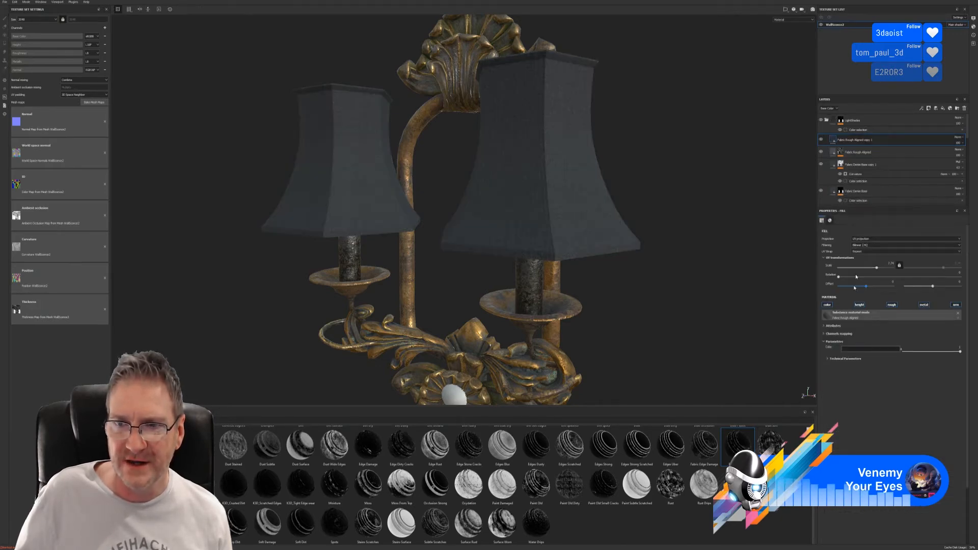
# Toggle the visibility of the duplicated Fabric Rough Aligned layer to compare its darker fabric with the layers below
pyautogui.click(820, 140)
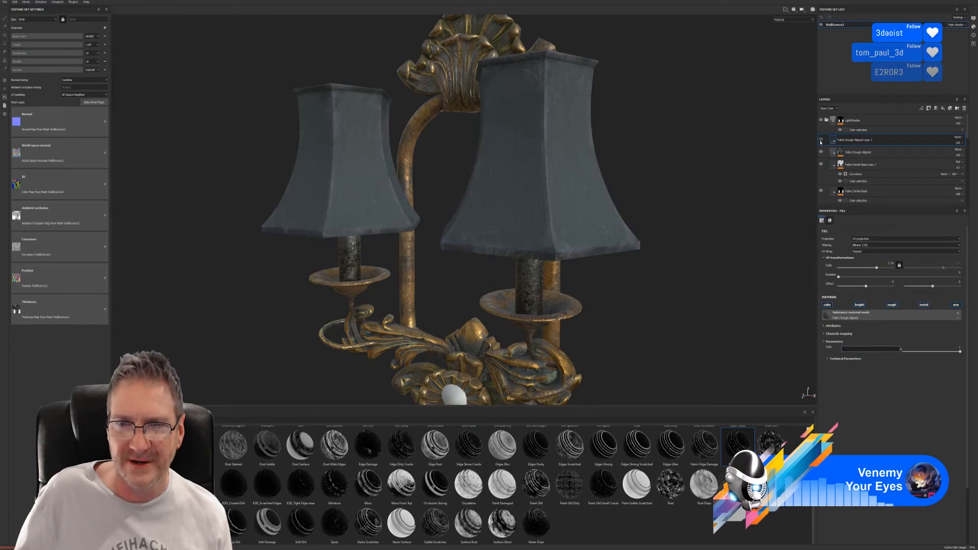
pyautogui.click(821, 140)
pyautogui.click(821, 140)
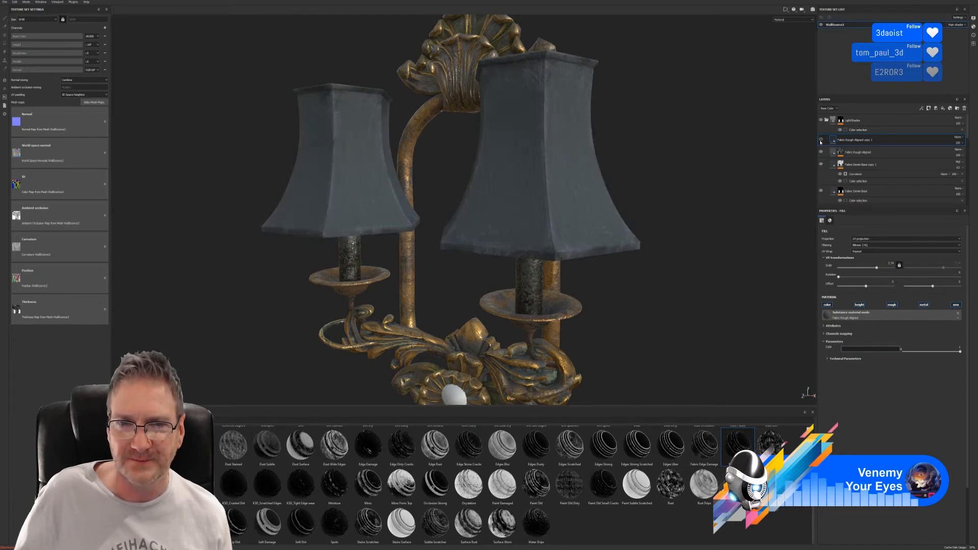
pyautogui.click(821, 140)
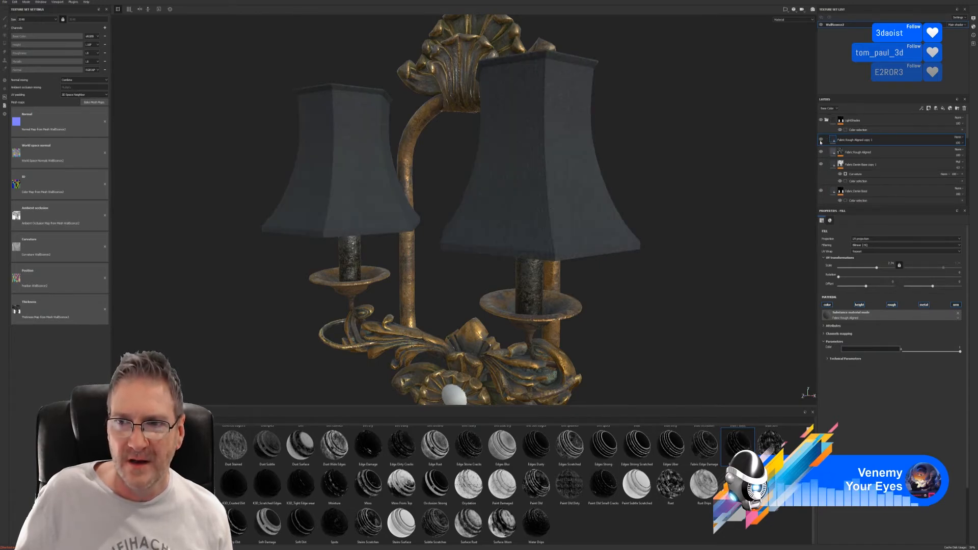
pyautogui.click(821, 140)
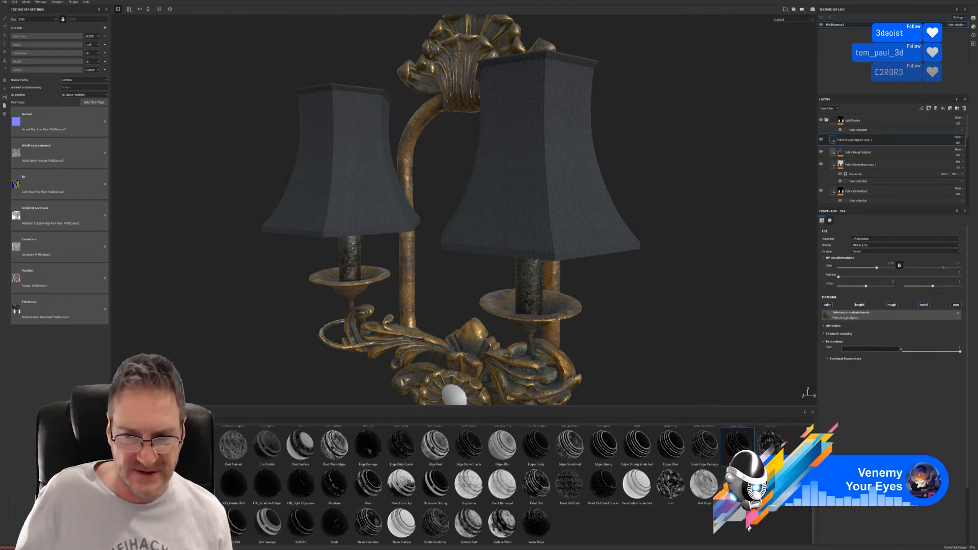
pyautogui.click(821, 141)
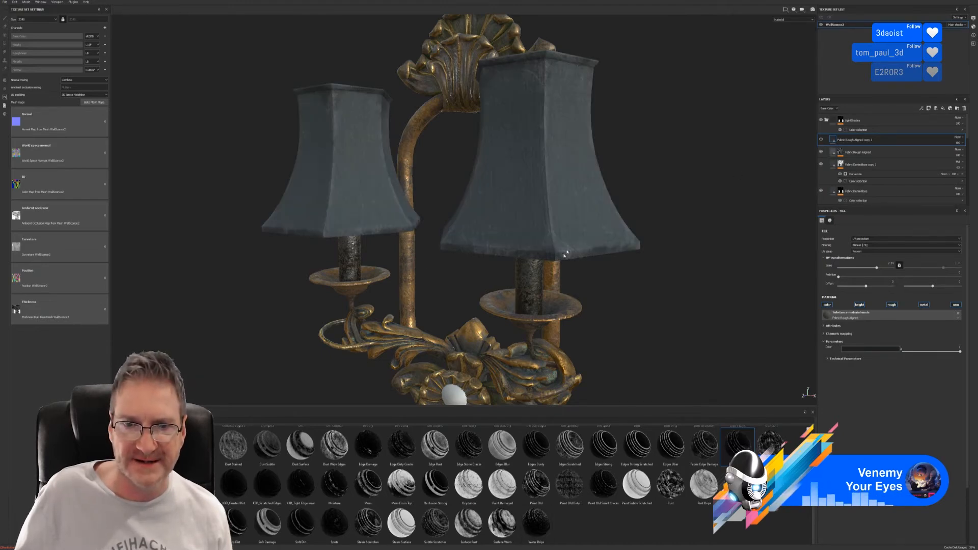
pyautogui.click(820, 140)
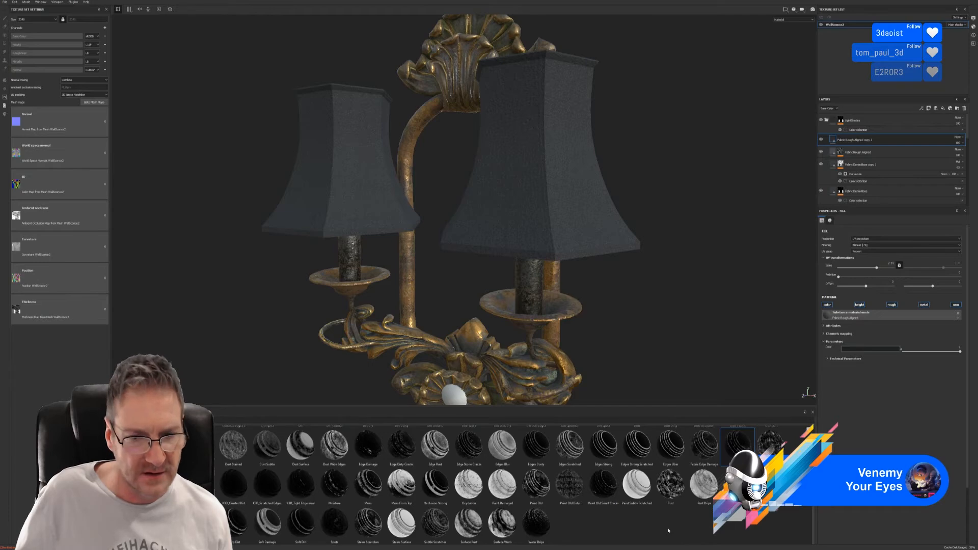
# Try another smart mask on the duplicated fabric layer, testing Global Invert and a higher Global Balance, and delete its Mask Editor
pyautogui.scroll(1, 665, 531)
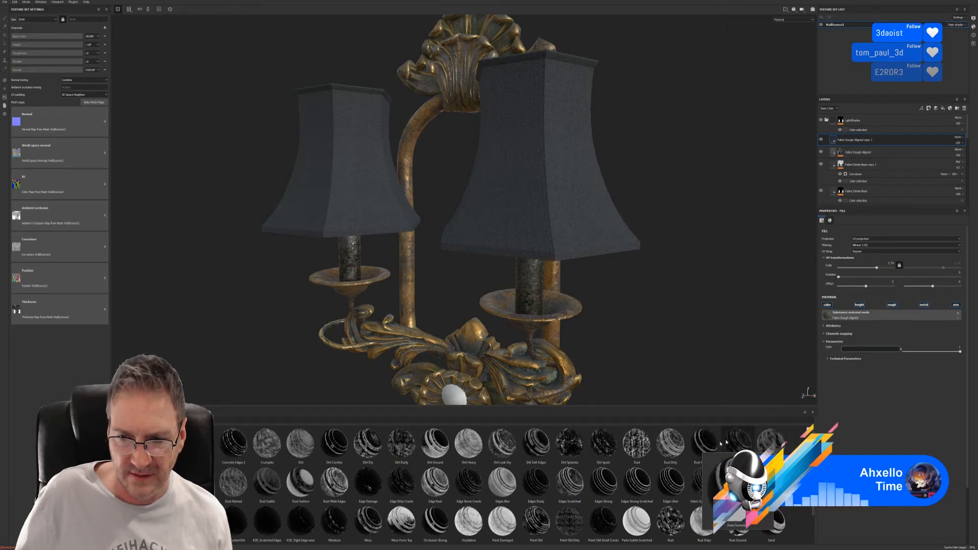
pyautogui.moveTo(728, 442)
pyautogui.moveTo(728, 441)
pyautogui.mouseDown()
pyautogui.moveTo(847, 330)
pyautogui.moveTo(889, 214)
pyautogui.moveTo(866, 140)
pyautogui.mouseUp()
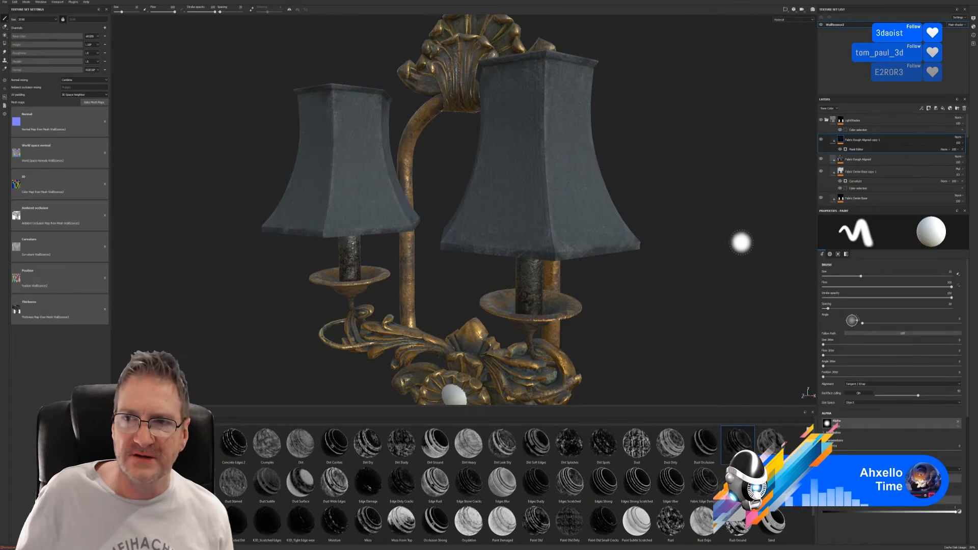
pyautogui.click(873, 149)
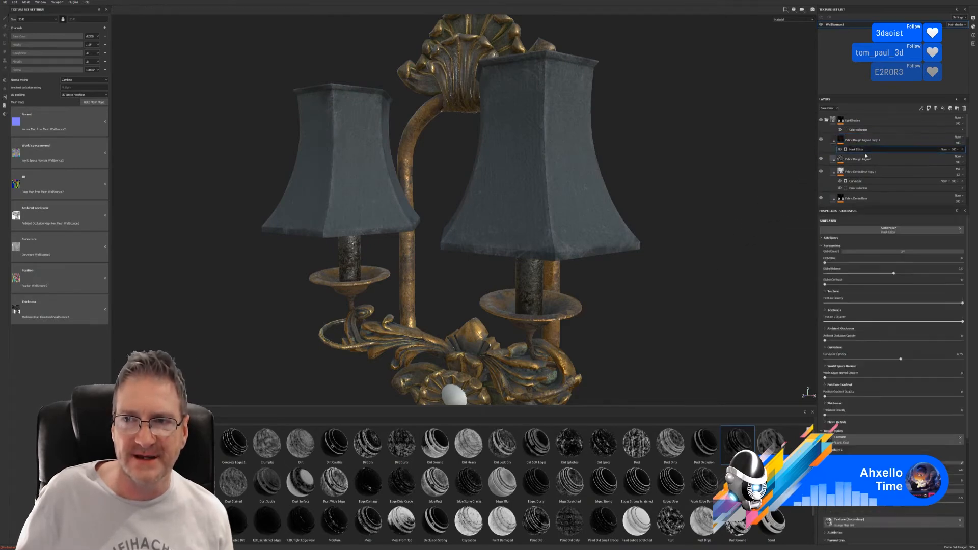
pyautogui.click(899, 253)
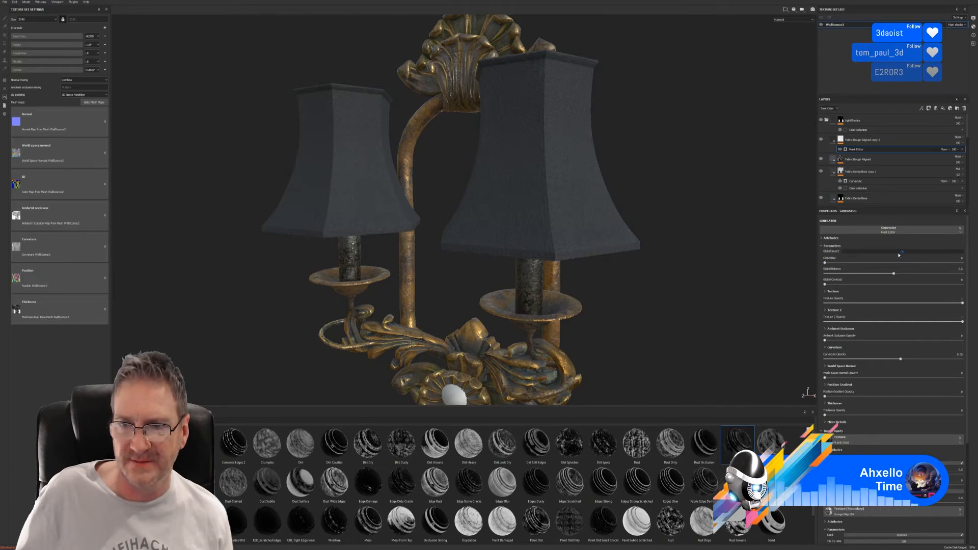
pyautogui.click(899, 253)
pyautogui.moveTo(893, 275); pyautogui.dragTo(914, 273)
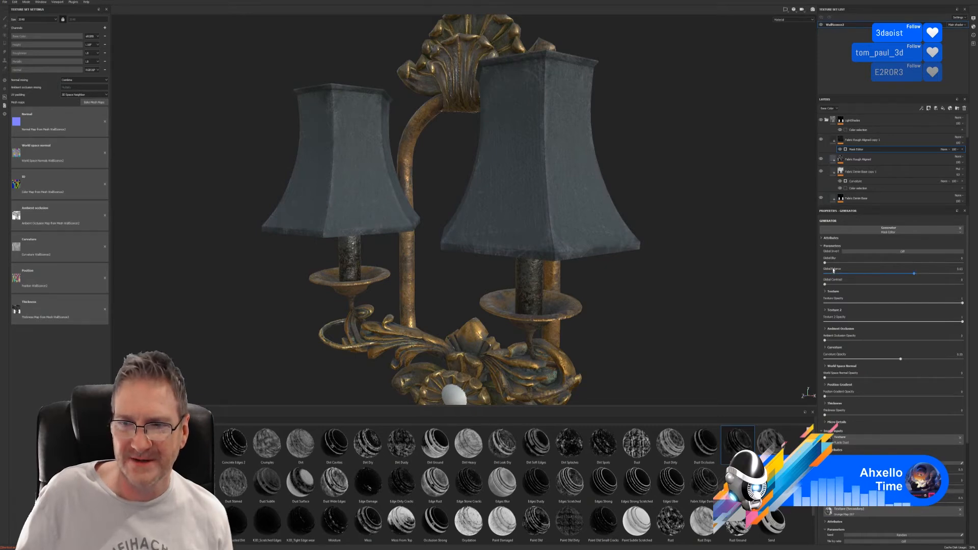
pyautogui.click(887, 252)
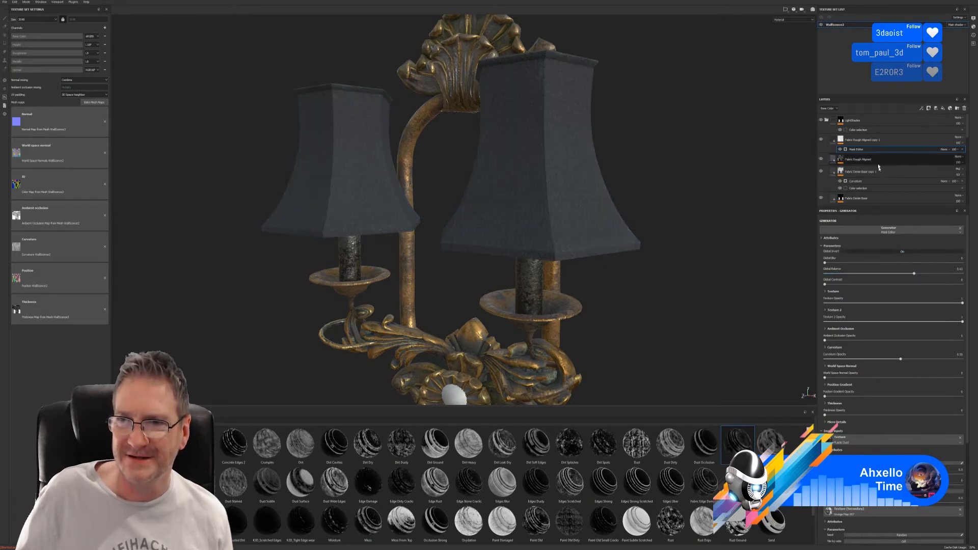
pyautogui.click(964, 151)
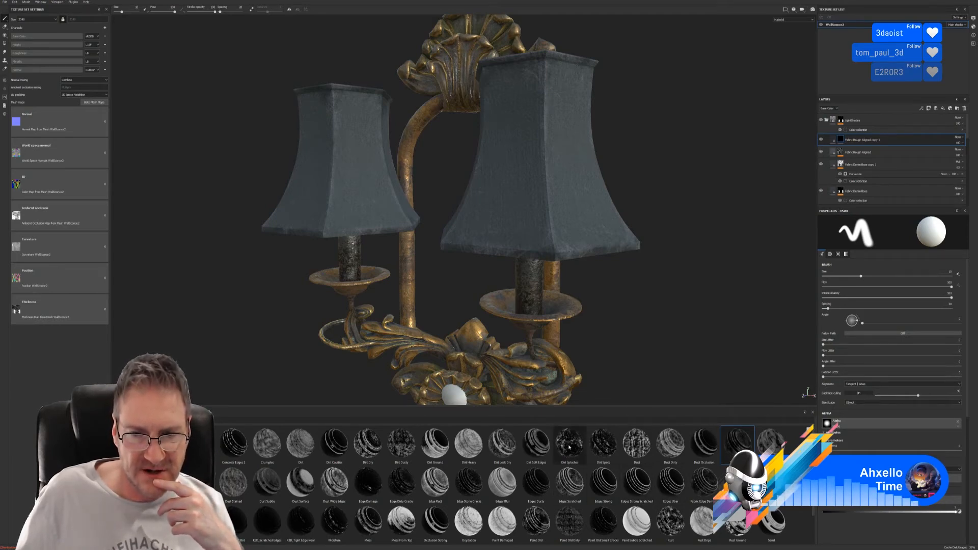
# Apply the Dirt Splashes smart mask to the duplicated fabric layer and lower its upper grunge map's hardness, rotation, balance and contrast, with a slightly larger scale
pyautogui.moveTo(570, 449)
pyautogui.moveTo(569, 448)
pyautogui.mouseDown()
pyautogui.moveTo(710, 368)
pyautogui.moveTo(875, 162)
pyautogui.moveTo(878, 141)
pyautogui.mouseUp()
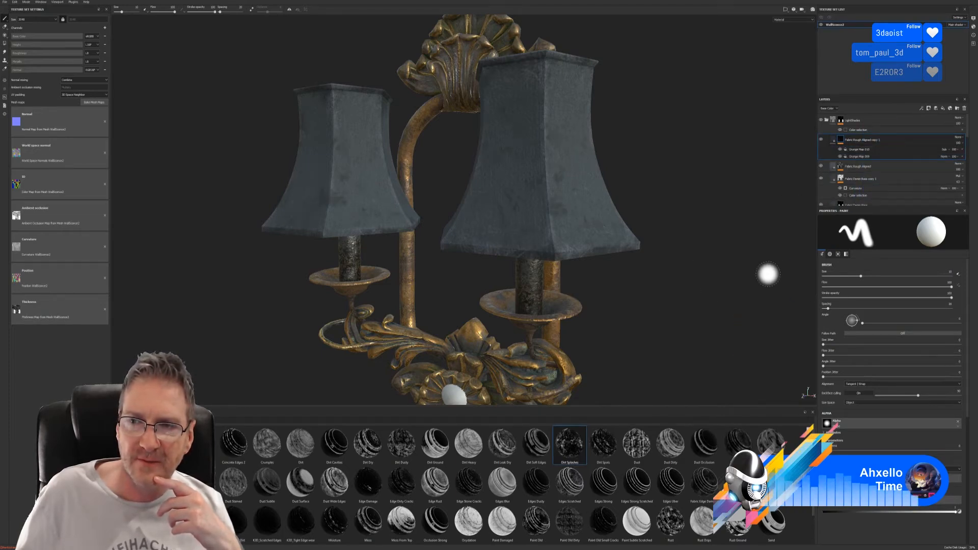
pyautogui.click(862, 150)
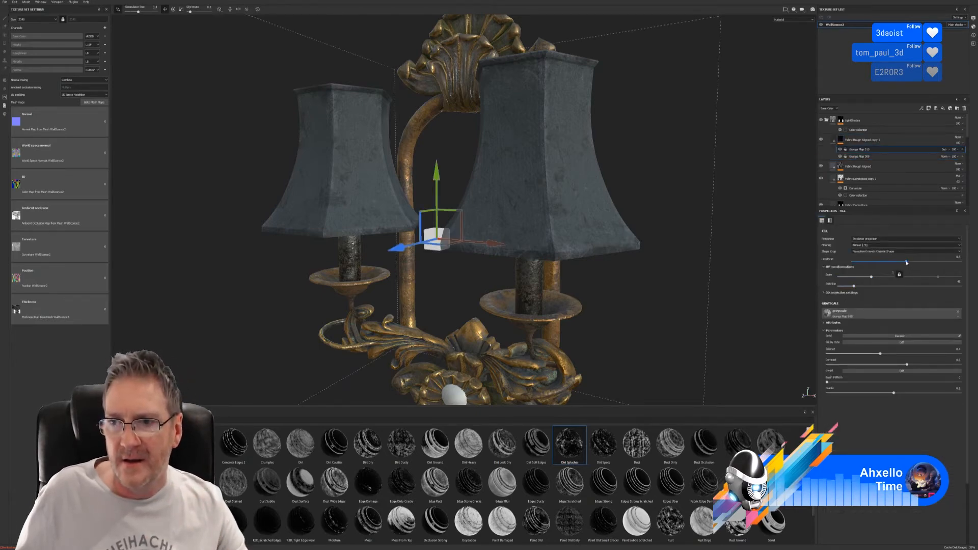
pyautogui.moveTo(907, 262)
pyautogui.mouseDown()
pyautogui.moveTo(932, 262)
pyautogui.moveTo(876, 261)
pyautogui.moveTo(889, 261)
pyautogui.mouseUp()
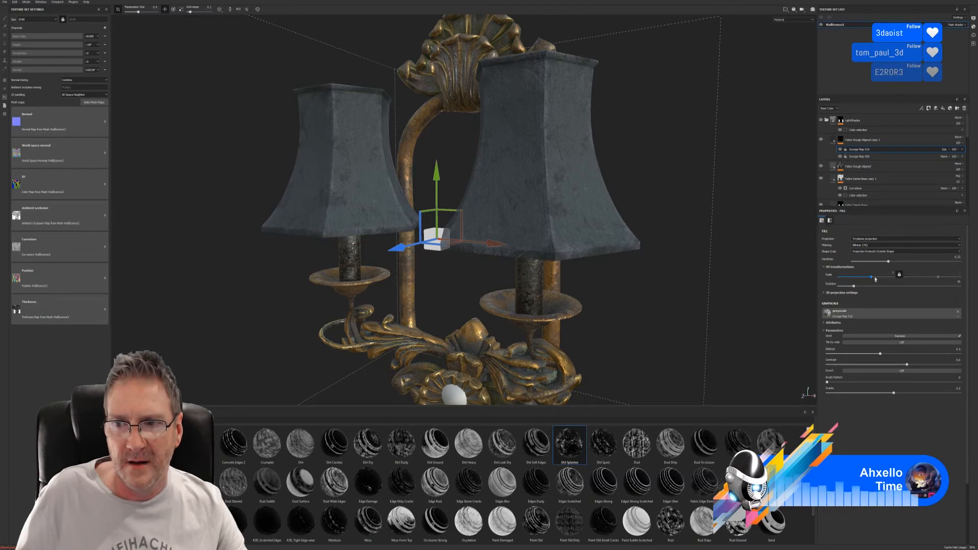
pyautogui.moveTo(872, 278); pyautogui.dragTo(871, 280)
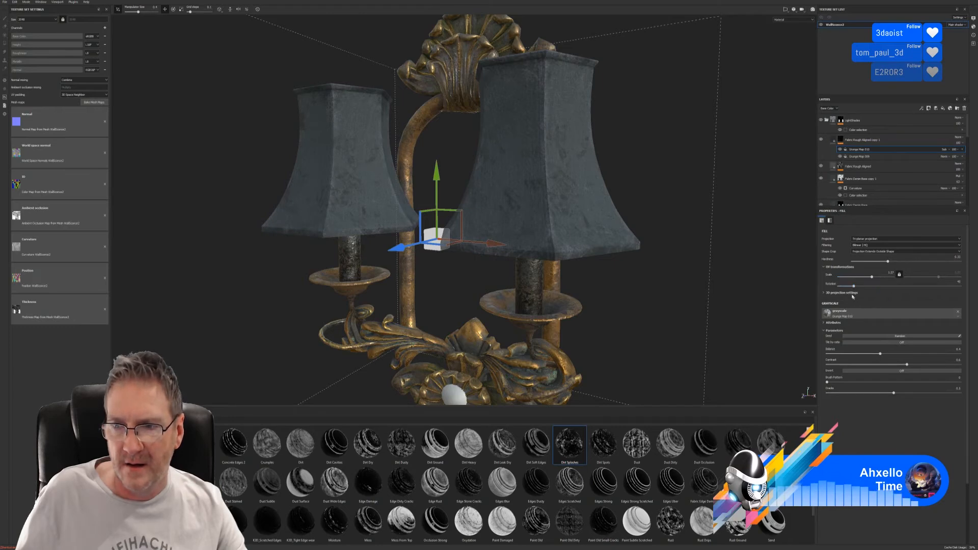
pyautogui.moveTo(855, 287); pyautogui.dragTo(841, 291)
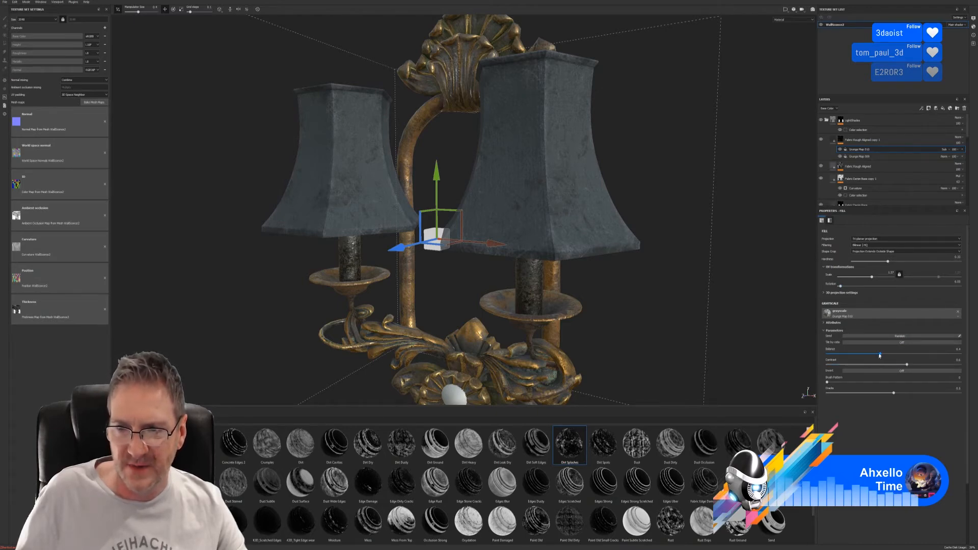
pyautogui.moveTo(880, 353)
pyautogui.mouseDown()
pyautogui.moveTo(911, 351)
pyautogui.moveTo(860, 347)
pyautogui.moveTo(877, 344)
pyautogui.moveTo(868, 367)
pyautogui.moveTo(925, 367)
pyautogui.moveTo(862, 371)
pyautogui.moveTo(901, 370)
pyautogui.moveTo(884, 372)
pyautogui.mouseUp()
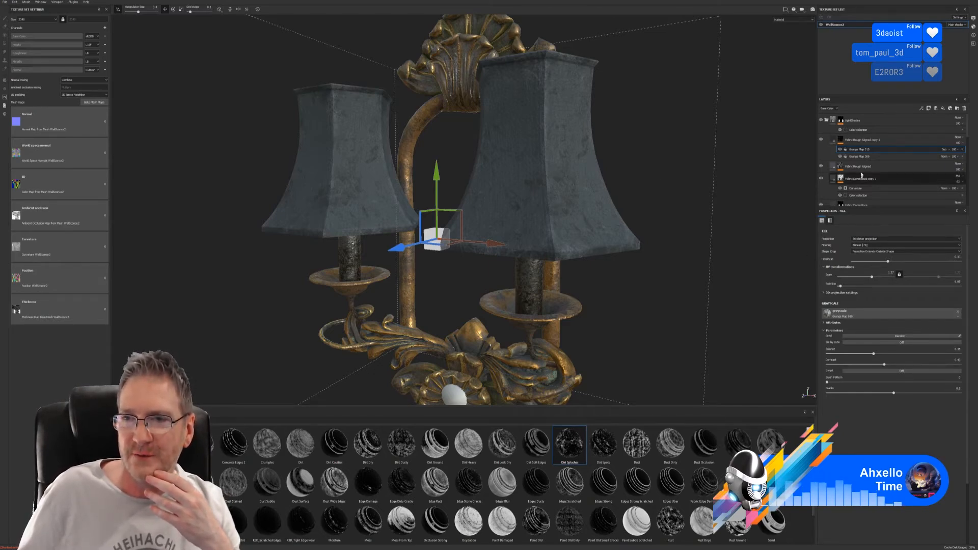
# Raise the lower grunge map's hardness to about 0.83, reduce its scale, and inspect the lampshades under different lighting
pyautogui.click(861, 156)
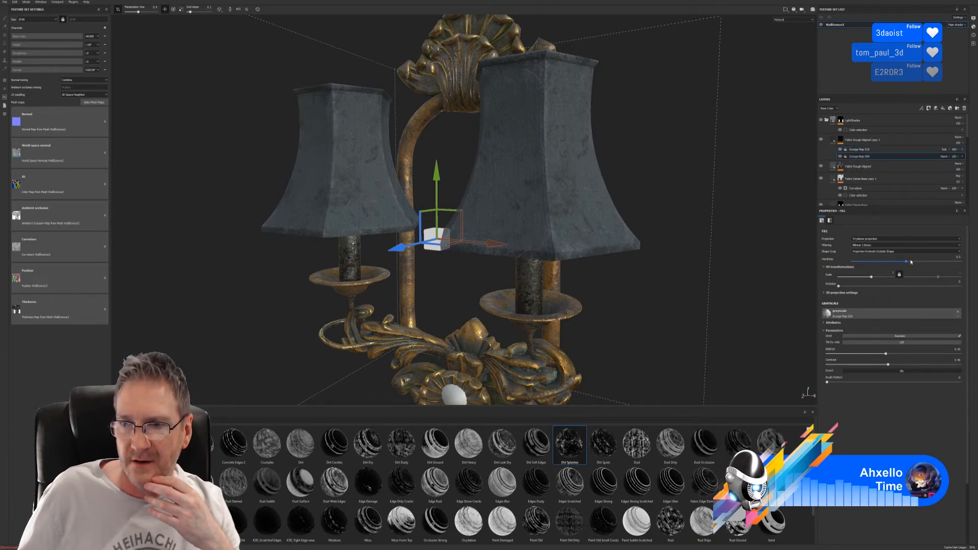
pyautogui.moveTo(907, 263); pyautogui.dragTo(942, 265)
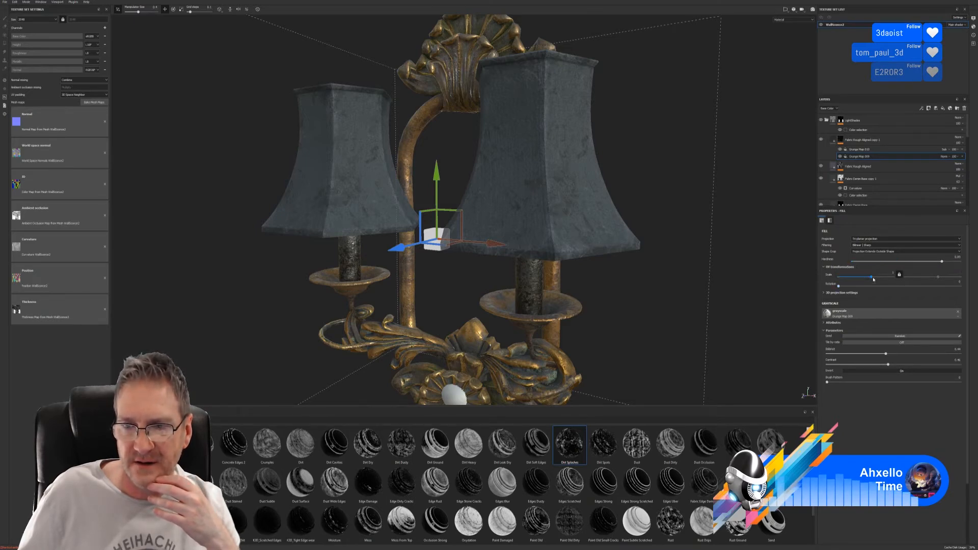
pyautogui.moveTo(871, 278); pyautogui.dragTo(865, 279)
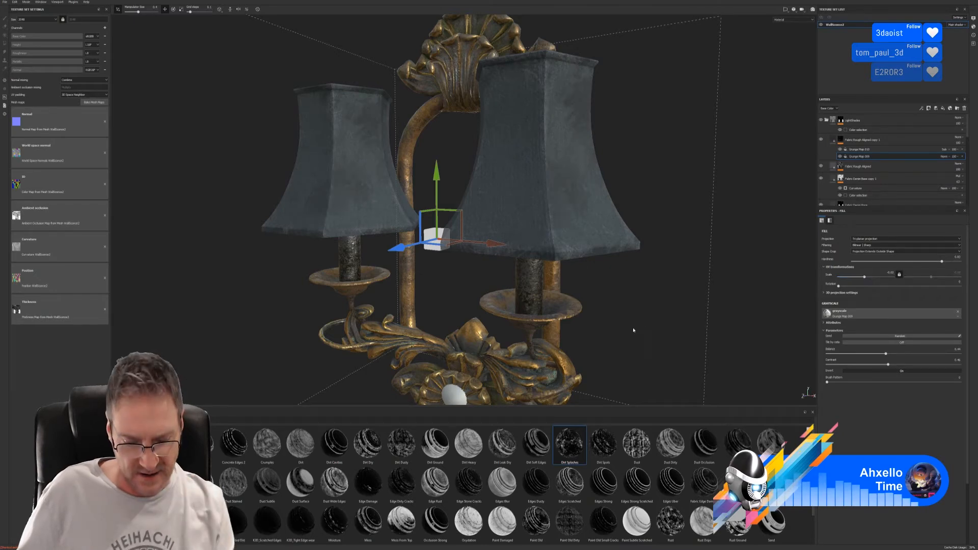
pyautogui.keyDown('alt'); pyautogui.moveTo(441, 279); pyautogui.dragTo(695, 237); pyautogui.keyUp('alt')
pyautogui.keyDown('alt'); pyautogui.moveTo(695, 236); pyautogui.dragTo(357, 259, button='right'); pyautogui.keyUp('alt')
pyautogui.keyDown('alt'); pyautogui.moveTo(357, 259); pyautogui.dragTo(563, 234); pyautogui.keyUp('alt')
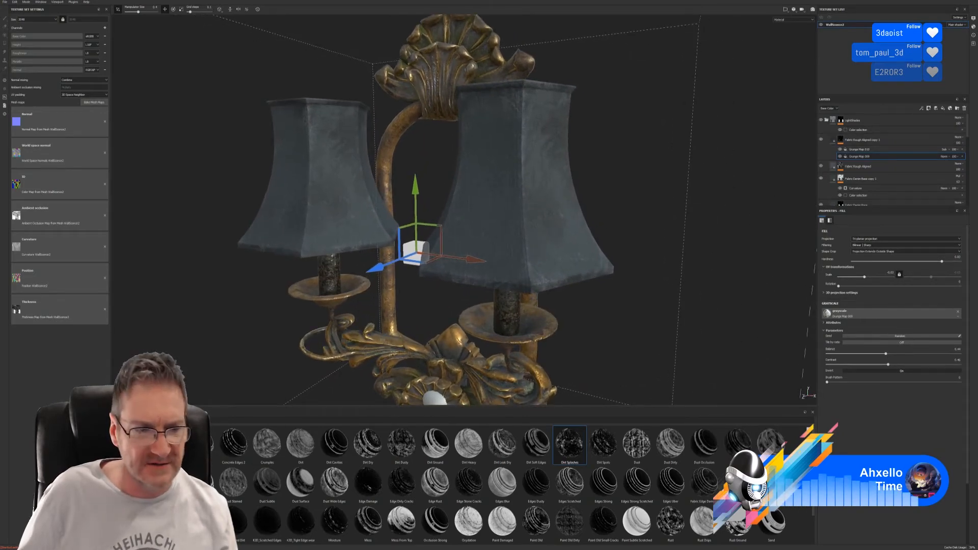
# Find the Fabric Bamboo material among the base materials and add it as a layer above the duplicated fabric layer
pyautogui.click(117, 430)
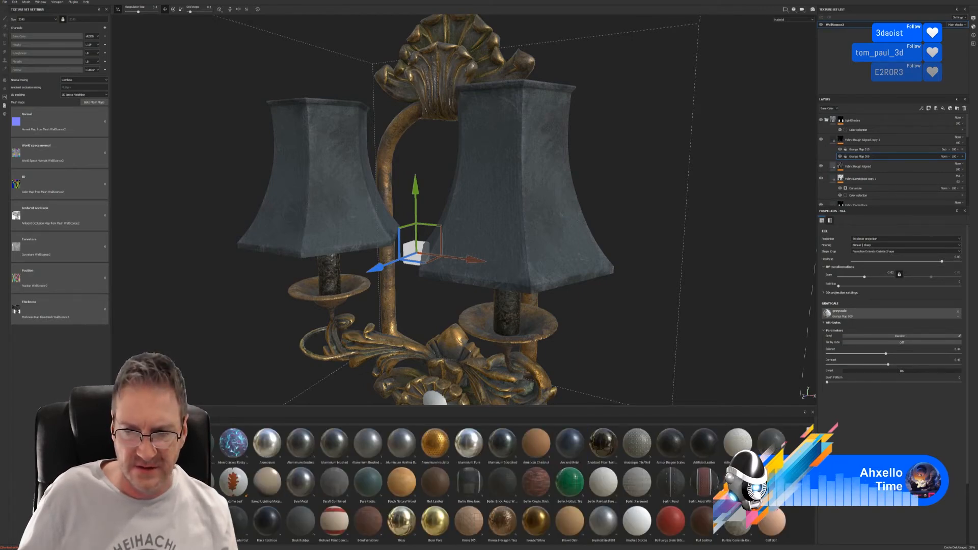
pyautogui.scroll(-5, 504, 484)
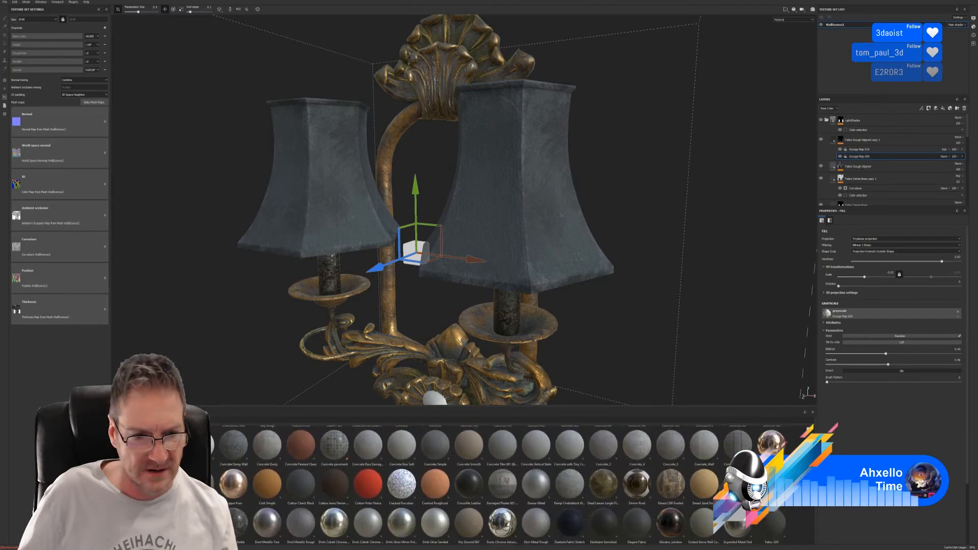
pyautogui.scroll(-5, 504, 484)
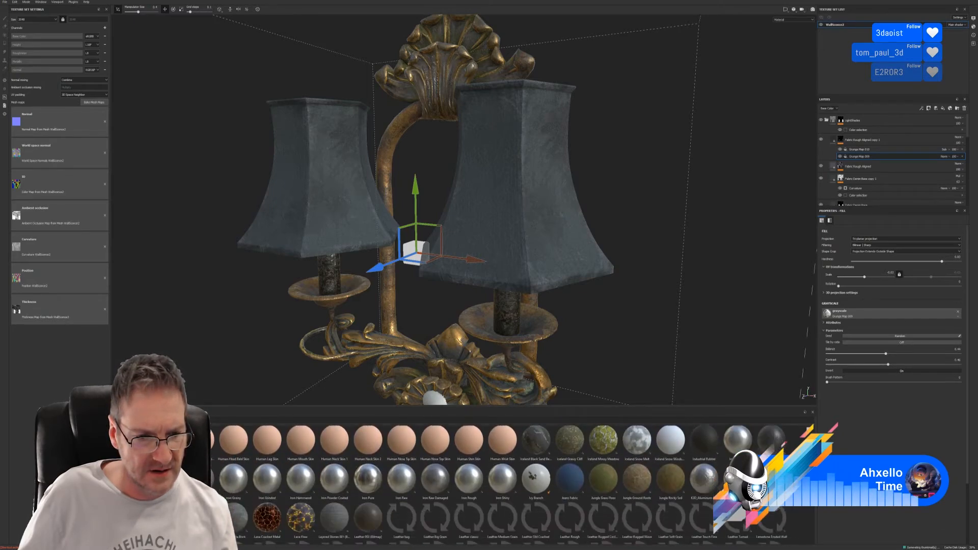
pyautogui.scroll(3, 503, 484)
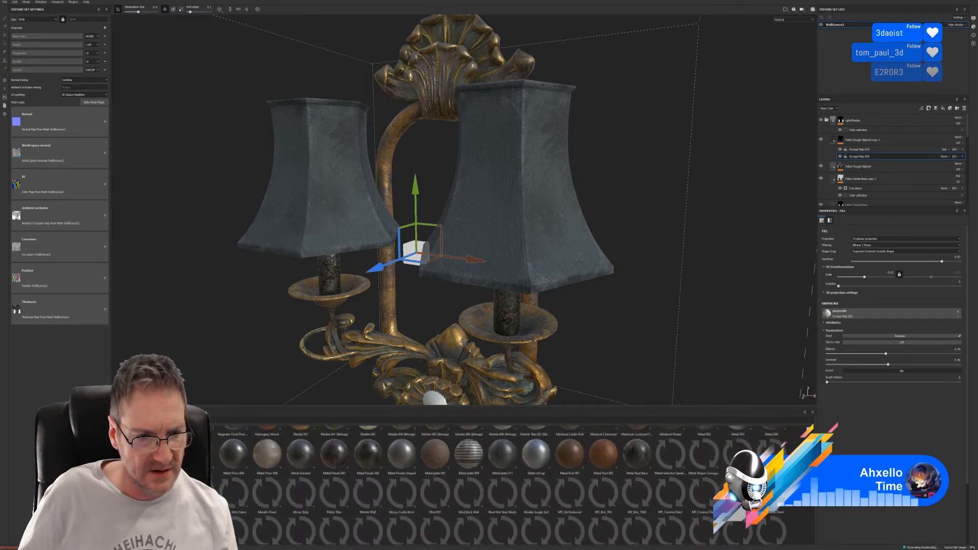
pyautogui.scroll(2, 503, 484)
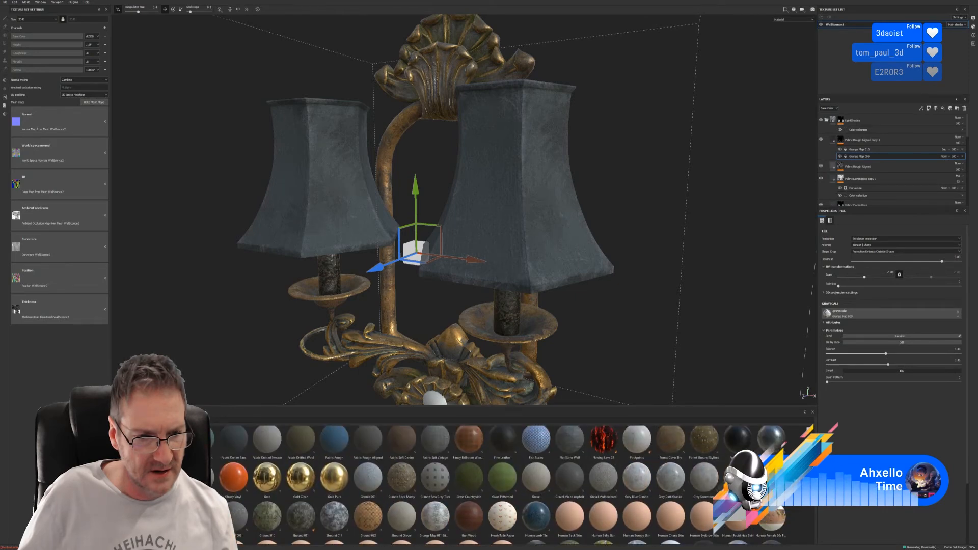
pyautogui.scroll(1, 503, 484)
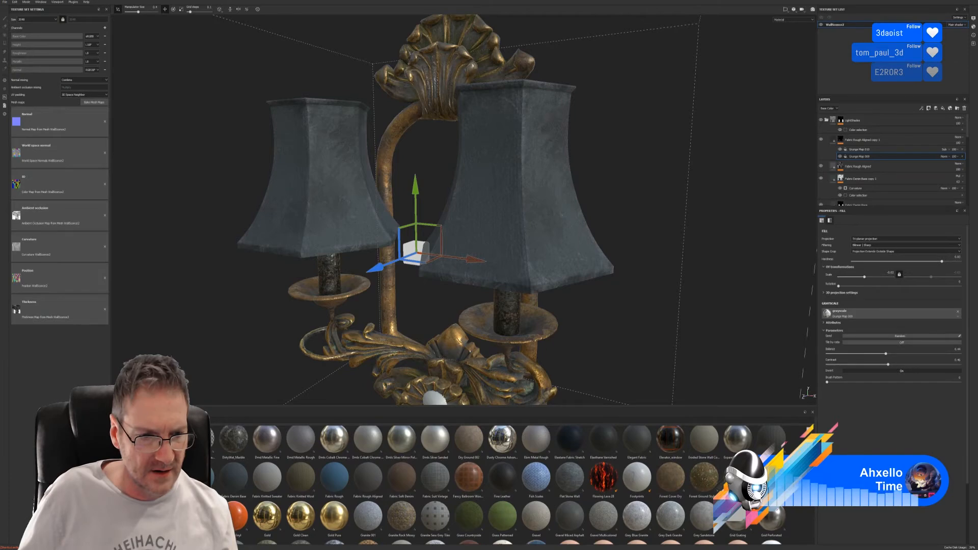
pyautogui.moveTo(167, 478)
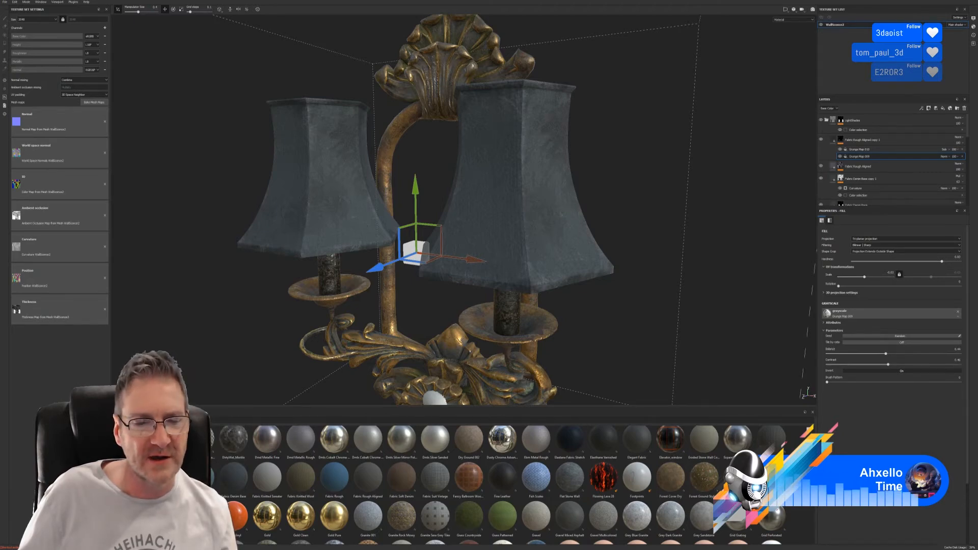
pyautogui.moveTo(200, 478); pyautogui.dragTo(879, 134)
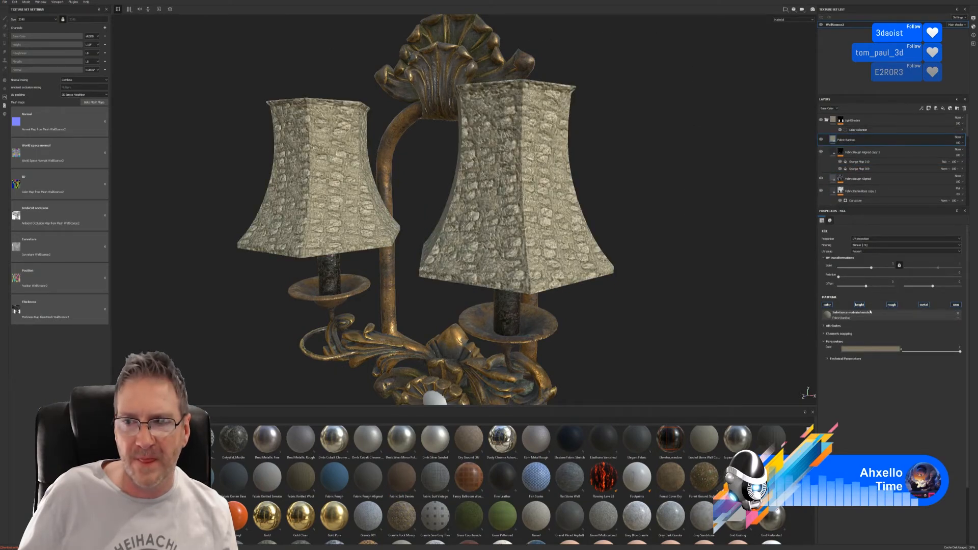
# Increase the Fabric Bamboo layer's tiling scale, turn off its height channel and expand its technical parameters
pyautogui.moveTo(873, 270); pyautogui.dragTo(878, 269)
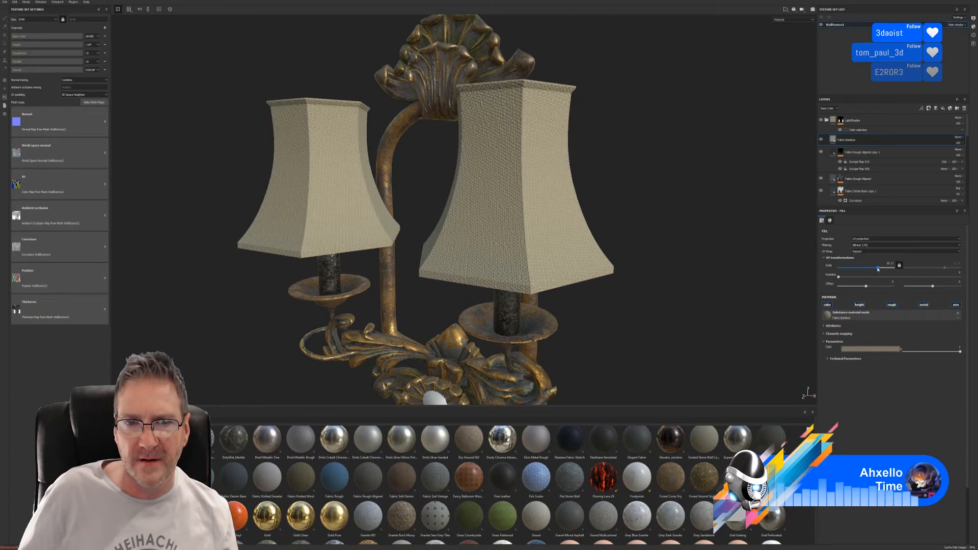
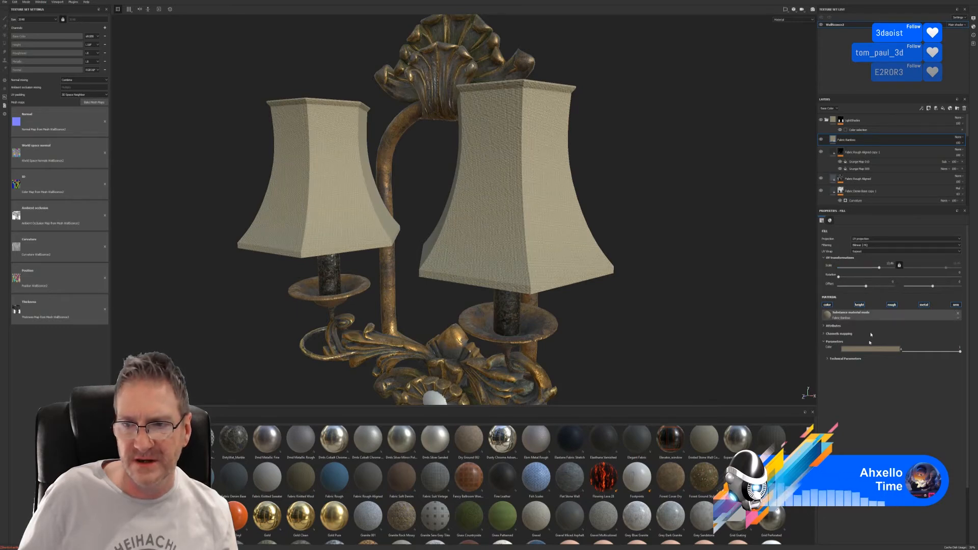
pyautogui.click(827, 359)
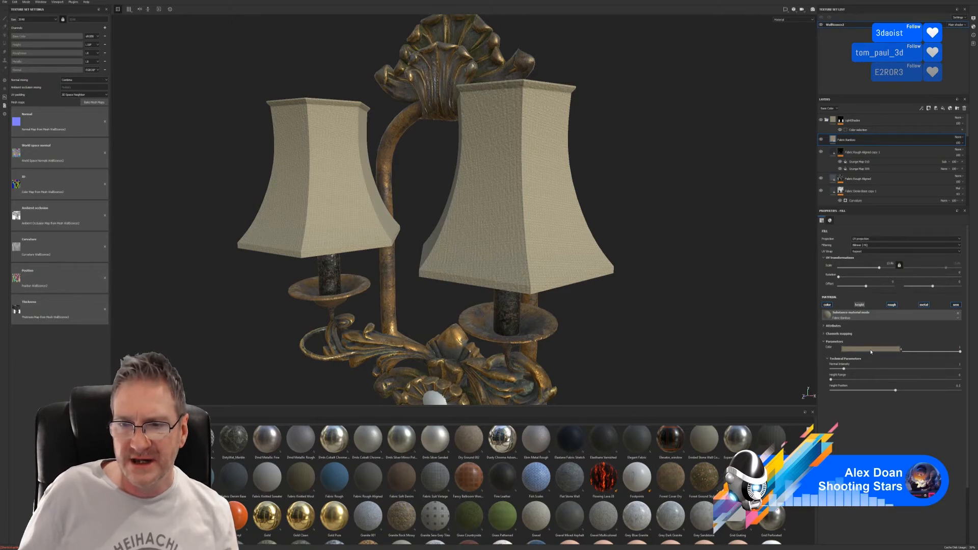
pyautogui.doubleClick(849, 140)
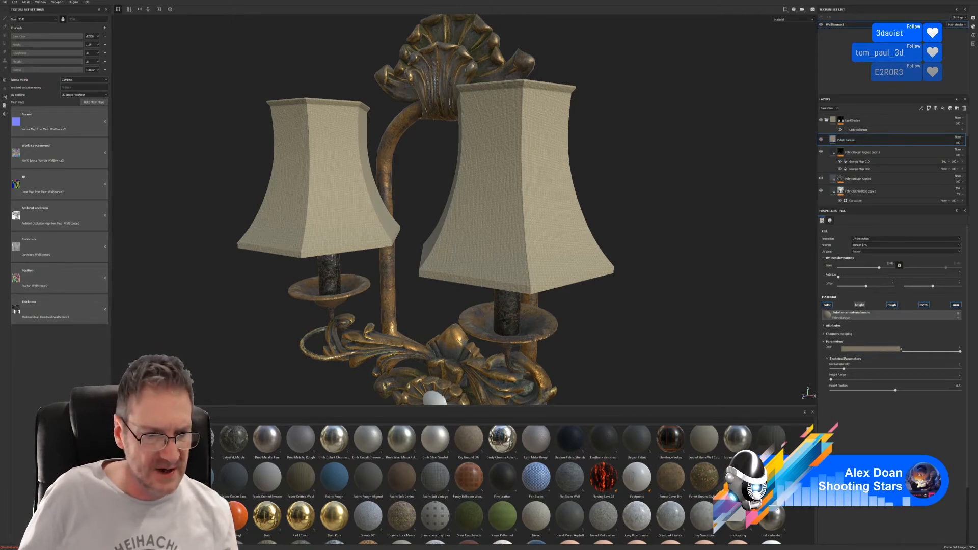
# Apply the Soft Damage smart mask to the Fabric Bamboo layer of the lampshades
pyautogui.click(130, 517)
pyautogui.scroll(-2, 816, 516)
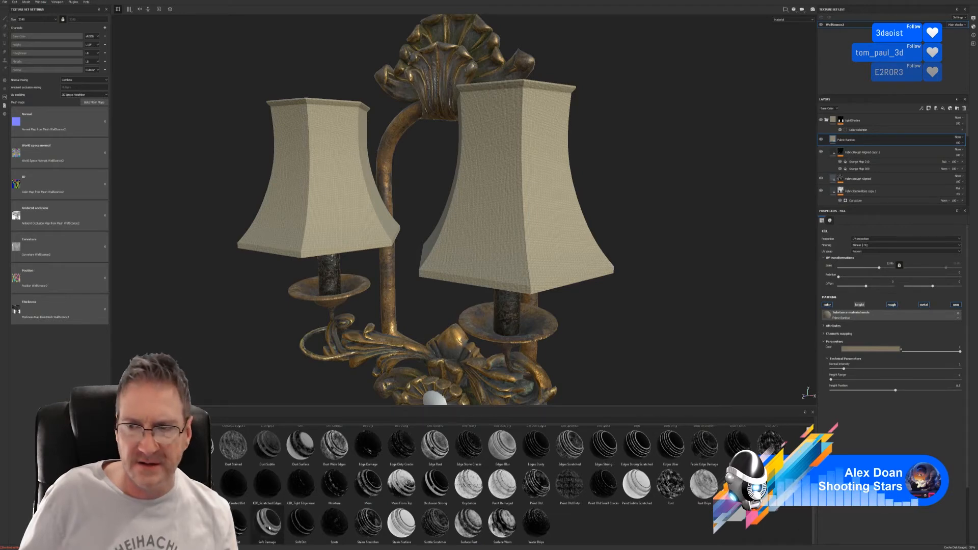
pyautogui.moveTo(269, 527)
pyautogui.mouseDown()
pyautogui.moveTo(889, 282)
pyautogui.moveTo(894, 222)
pyautogui.moveTo(886, 157)
pyautogui.moveTo(872, 144)
pyautogui.mouseUp()
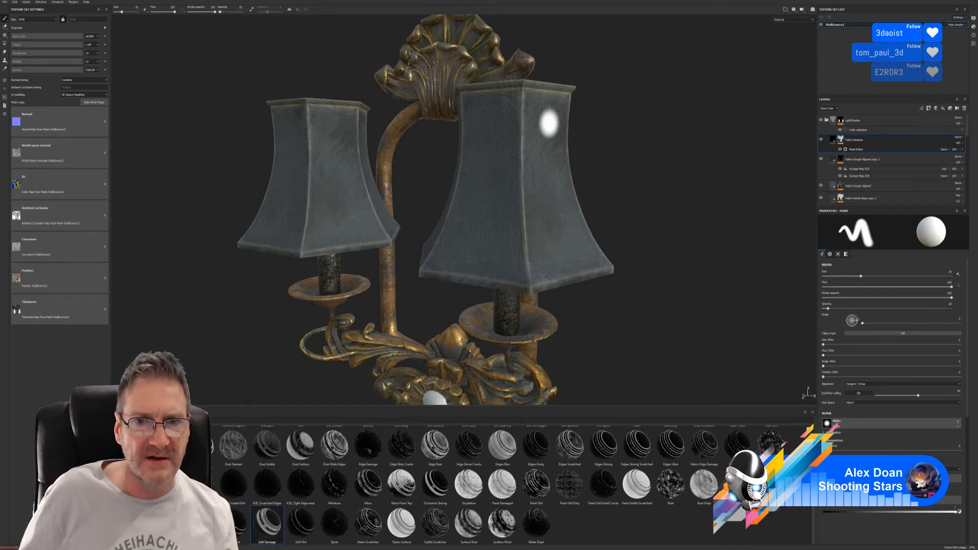
pyautogui.moveTo(636, 178)
pyautogui.keyDown('alt'); pyautogui.mouseDown()
pyautogui.moveTo(741, 174)
pyautogui.moveTo(683, 166)
pyautogui.moveTo(631, 175)
pyautogui.mouseUp(); pyautogui.keyUp('alt')
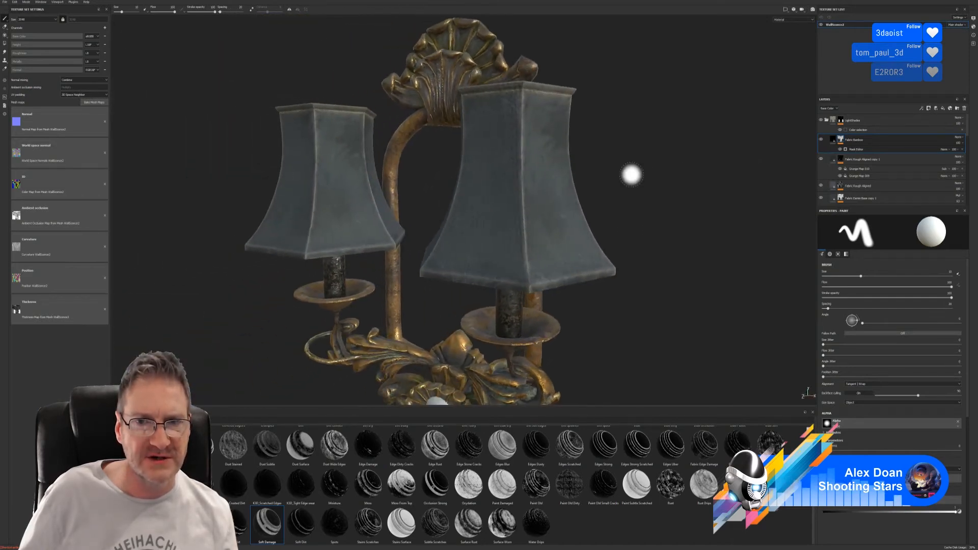
# In the lampshade fabric's Soft Damage mask, lower Global Balance to about 0.59 and raise Global Contrast to about 0.14
pyautogui.click(855, 149)
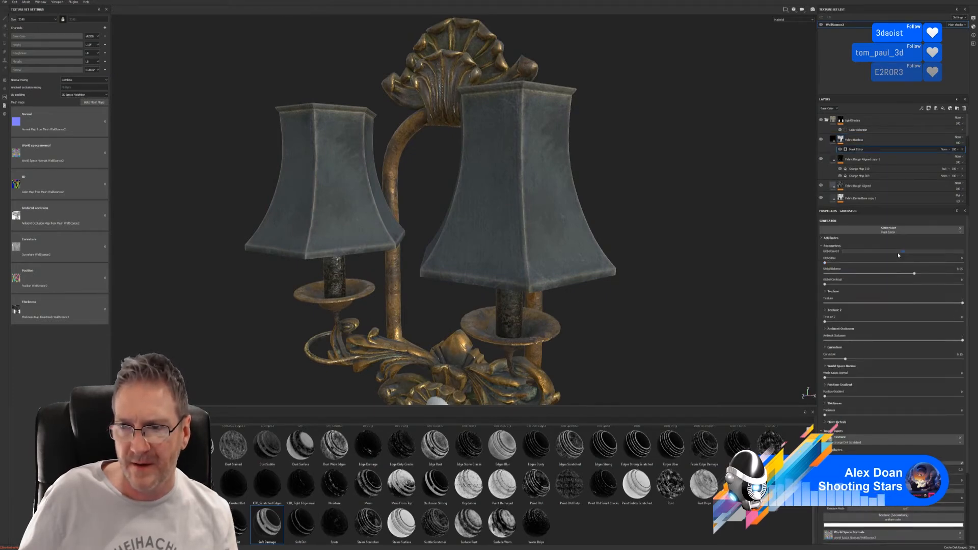
pyautogui.click(900, 252)
pyautogui.click(899, 252)
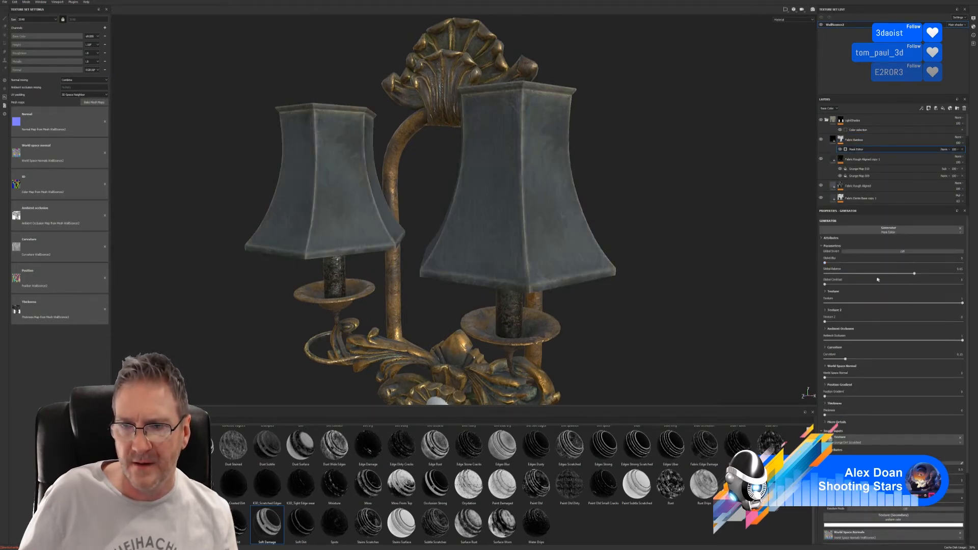
pyautogui.moveTo(915, 274); pyautogui.dragTo(902, 273)
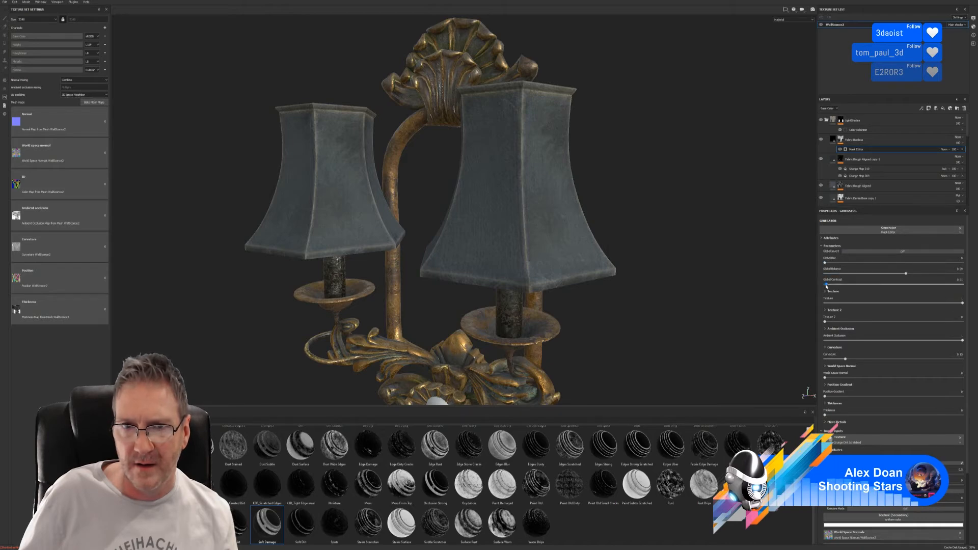
pyautogui.moveTo(825, 284); pyautogui.dragTo(895, 286)
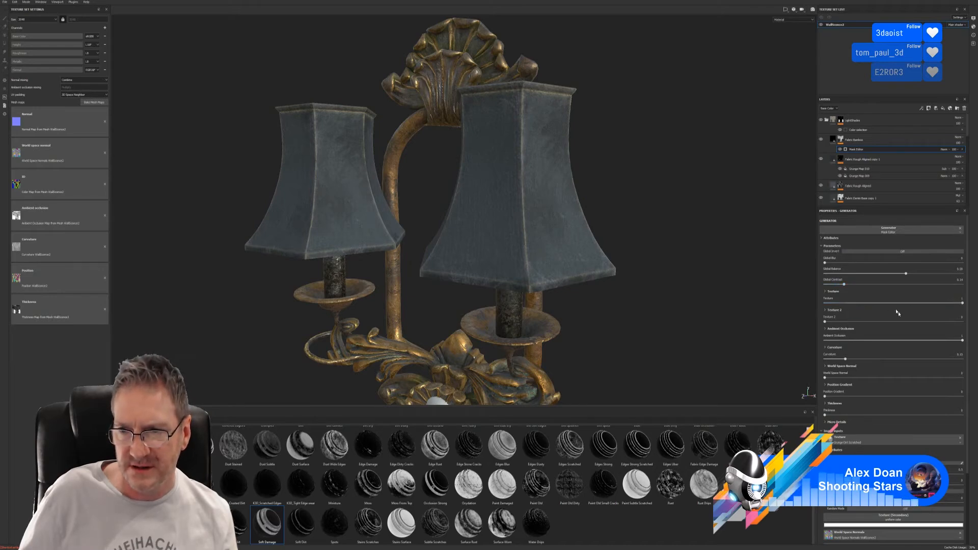
# Set the mask's Texture 2 to about 0.29, Ambient Occlusion to about 0.88 and Curvature to about 0.12
pyautogui.click(826, 322)
pyautogui.moveTo(826, 322); pyautogui.dragTo(864, 328)
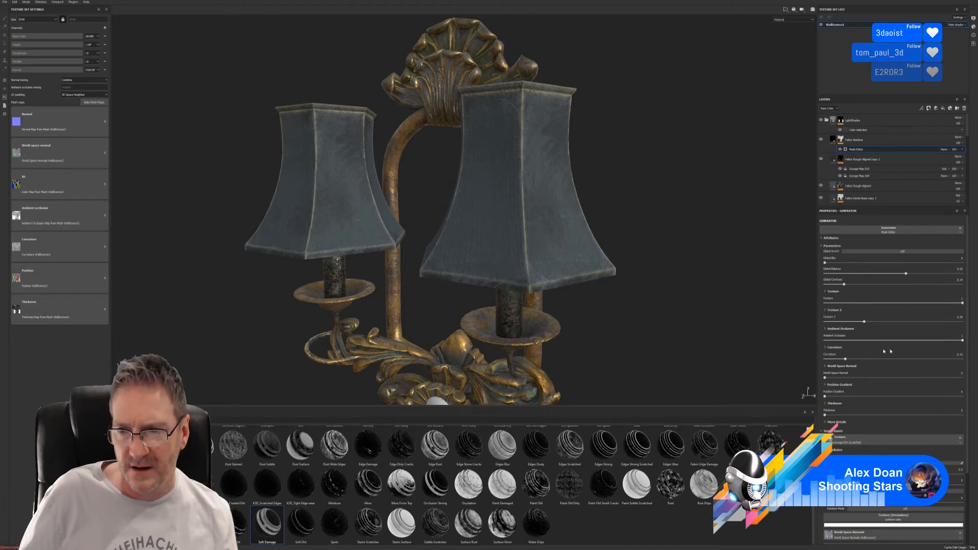
pyautogui.moveTo(963, 340)
pyautogui.mouseDown()
pyautogui.moveTo(875, 350)
pyautogui.moveTo(947, 340)
pyautogui.mouseUp()
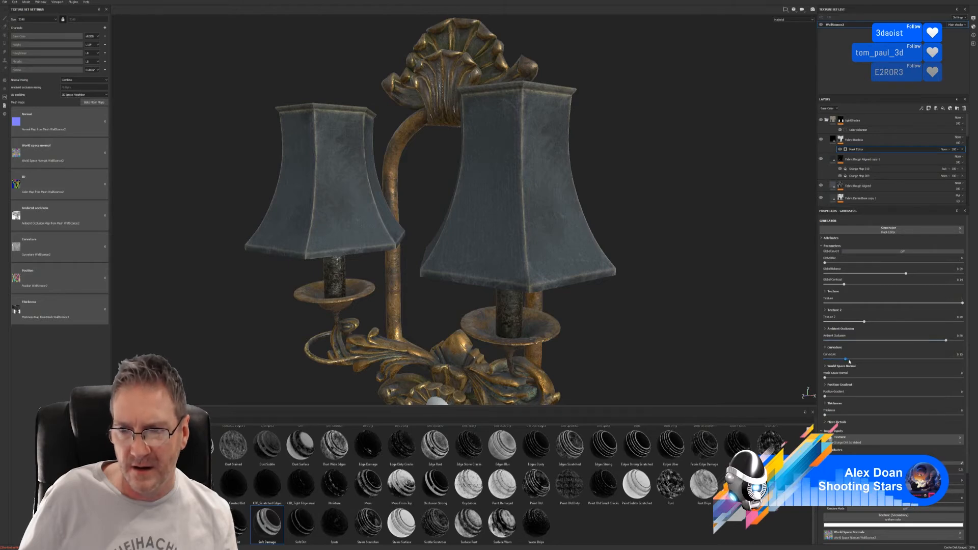
pyautogui.moveTo(846, 361)
pyautogui.mouseDown()
pyautogui.moveTo(892, 359)
pyautogui.moveTo(841, 360)
pyautogui.mouseUp()
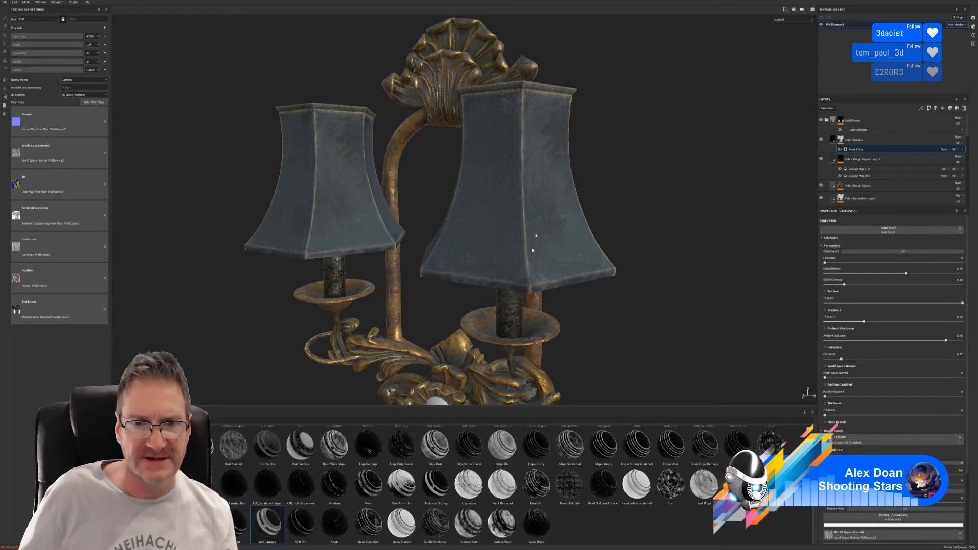
# Try the World Space Normal and Position Gradient influences in the lampshade fabric's mask
pyautogui.keyDown('alt'); pyautogui.moveTo(584, 299); pyautogui.dragTo(510, 261); pyautogui.keyUp('alt')
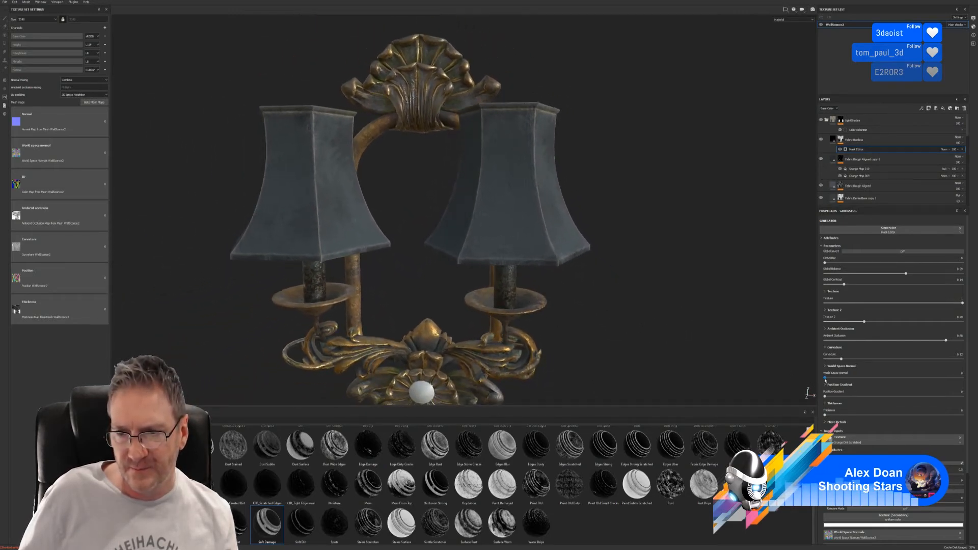
pyautogui.moveTo(825, 379)
pyautogui.mouseDown()
pyautogui.moveTo(854, 379)
pyautogui.moveTo(812, 383)
pyautogui.mouseUp()
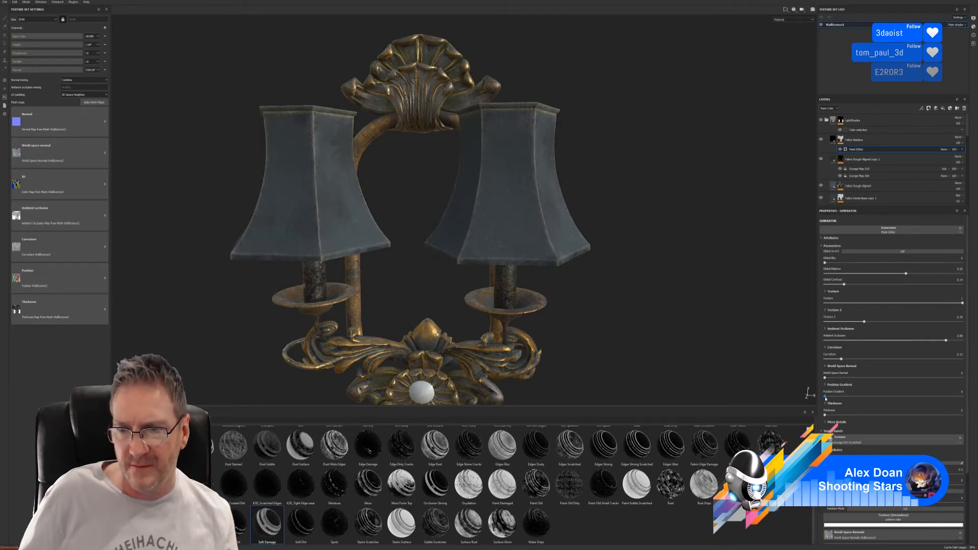
pyautogui.moveTo(826, 399)
pyautogui.mouseDown()
pyautogui.moveTo(855, 397)
pyautogui.moveTo(825, 399)
pyautogui.mouseUp()
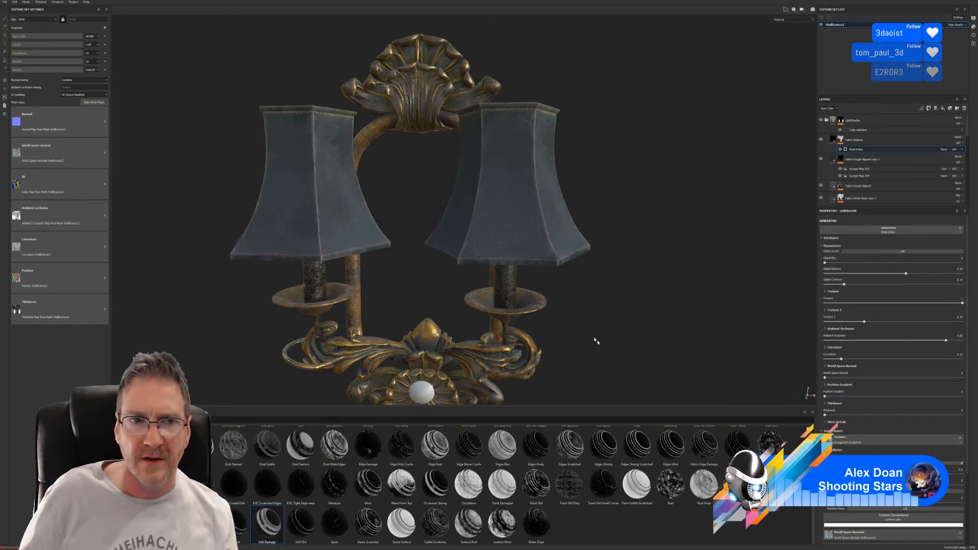
# Frame the whole wall lamp from the front and save the project
pyautogui.keyDown('alt'); pyautogui.moveTo(594, 339); pyautogui.dragTo(472, 277); pyautogui.keyUp('alt')
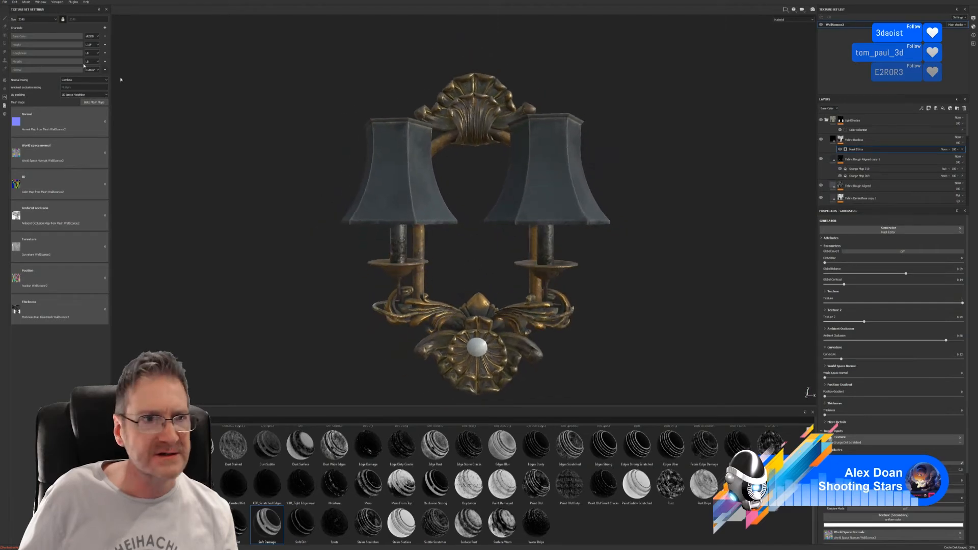
pyautogui.click(5, 3)
pyautogui.click(15, 51)
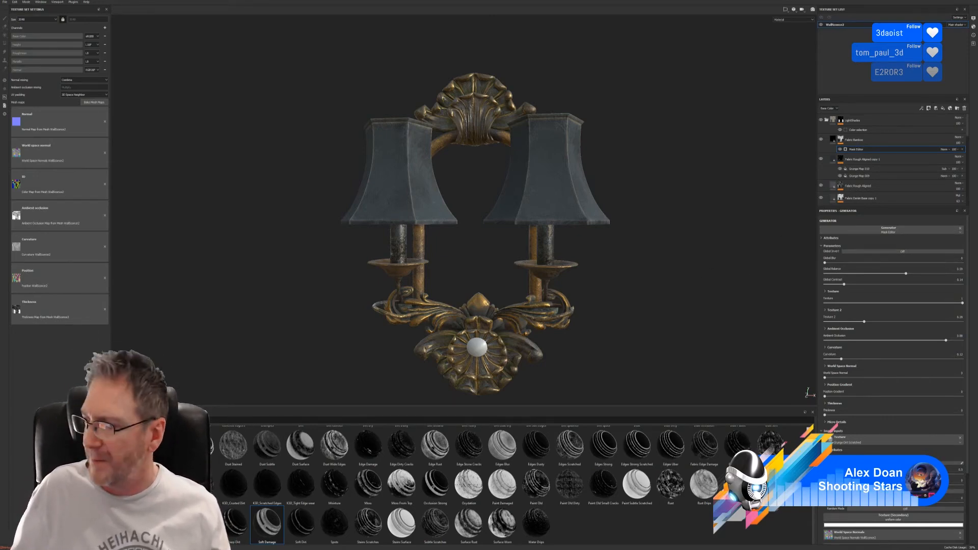
# Examine the lampshades, candle holders and ornate lower bracket of the wall lamp from several angles and distances
pyautogui.keyDown('alt'); pyautogui.moveTo(606, 198); pyautogui.dragTo(589, 217); pyautogui.keyUp('alt')
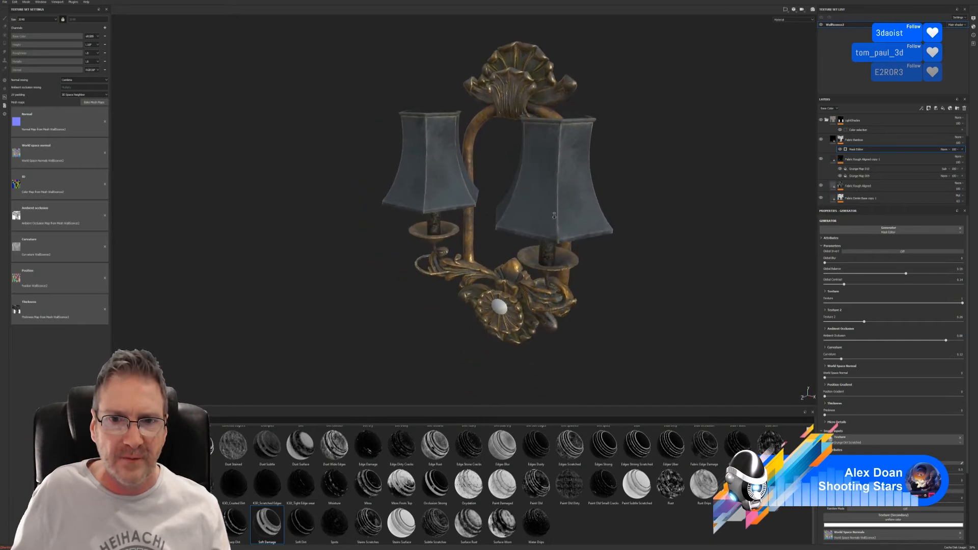
pyautogui.keyDown('alt'); pyautogui.moveTo(588, 217); pyautogui.dragTo(600, 223, button='right'); pyautogui.keyUp('alt')
pyautogui.keyDown('alt'); pyautogui.moveTo(600, 223); pyautogui.dragTo(559, 204); pyautogui.keyUp('alt')
pyautogui.keyDown('alt'); pyautogui.moveTo(499, 352); pyautogui.dragTo(509, 280, button='middle'); pyautogui.keyUp('alt')
pyautogui.keyDown('alt'); pyautogui.moveTo(494, 277); pyautogui.dragTo(508, 280, button='right'); pyautogui.keyUp('alt')
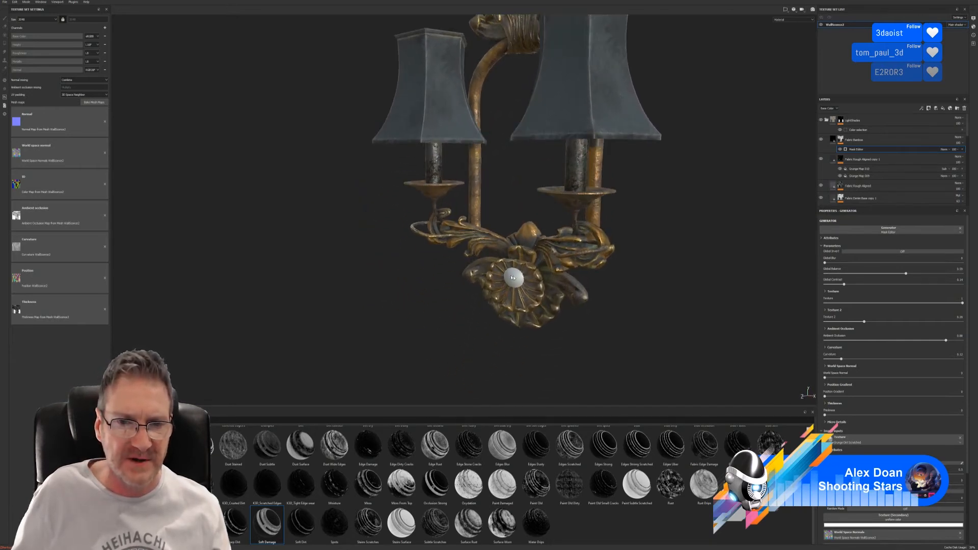
pyautogui.keyDown('alt'); pyautogui.moveTo(578, 276); pyautogui.dragTo(566, 276, button='right'); pyautogui.keyUp('alt')
pyautogui.keyDown('alt'); pyautogui.moveTo(581, 265); pyautogui.dragTo(552, 289, button='middle'); pyautogui.keyUp('alt')
pyautogui.keyDown('alt'); pyautogui.moveTo(553, 288); pyautogui.dragTo(579, 286, button='right'); pyautogui.keyUp('alt')
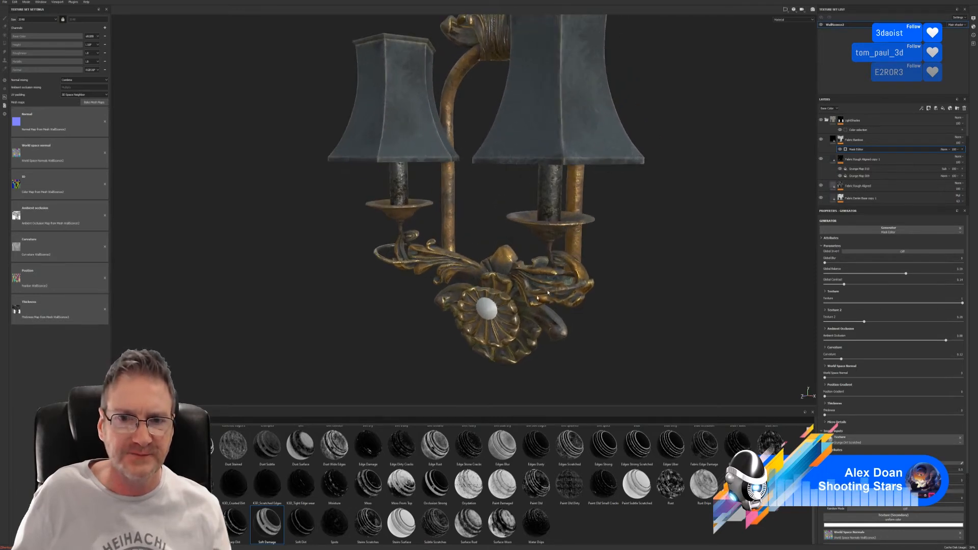
pyautogui.keyDown('alt'); pyautogui.moveTo(591, 265); pyautogui.dragTo(573, 289, button='middle'); pyautogui.keyUp('alt')
pyautogui.keyDown('alt'); pyautogui.moveTo(572, 289); pyautogui.dragTo(585, 273); pyautogui.keyUp('alt')
pyautogui.keyDown('alt'); pyautogui.moveTo(585, 272); pyautogui.dragTo(556, 280, button='right'); pyautogui.keyUp('alt')
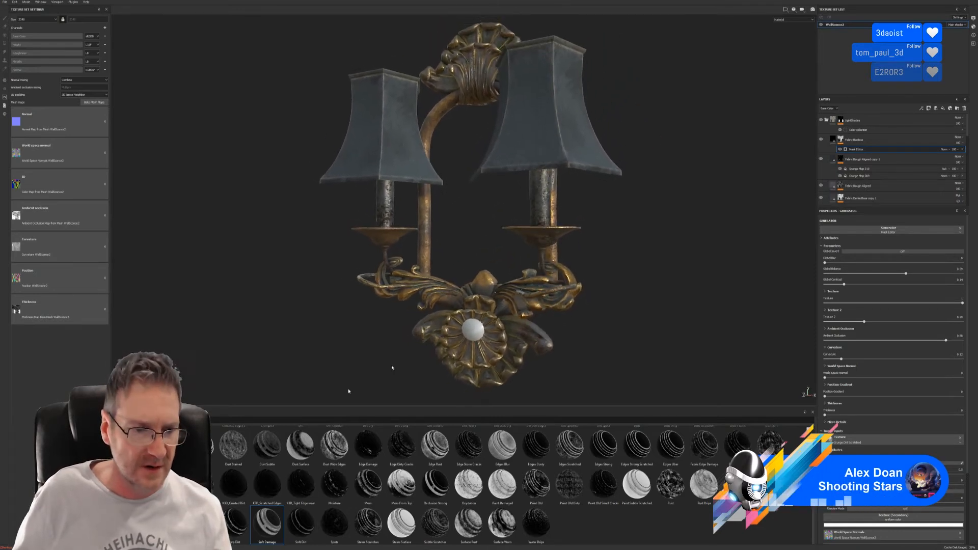
# Collapse the lampshade folder and add the dirty brass smart material to the lamp
pyautogui.click(133, 502)
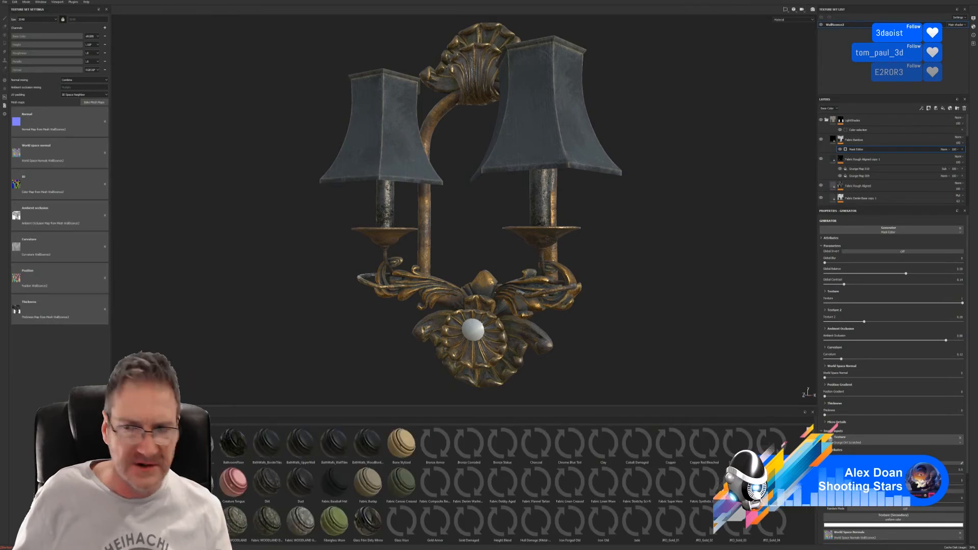
pyautogui.click(827, 121)
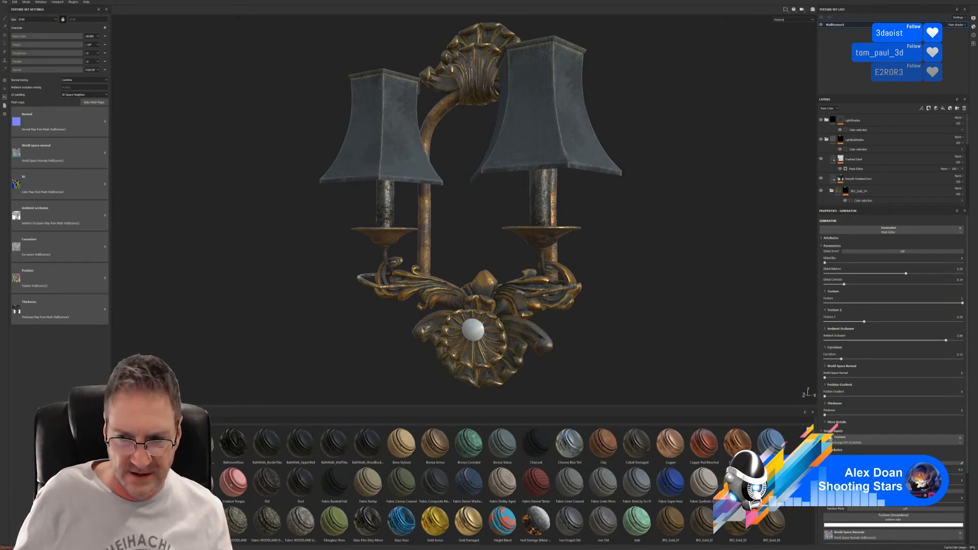
pyautogui.scroll(-2, 503, 484)
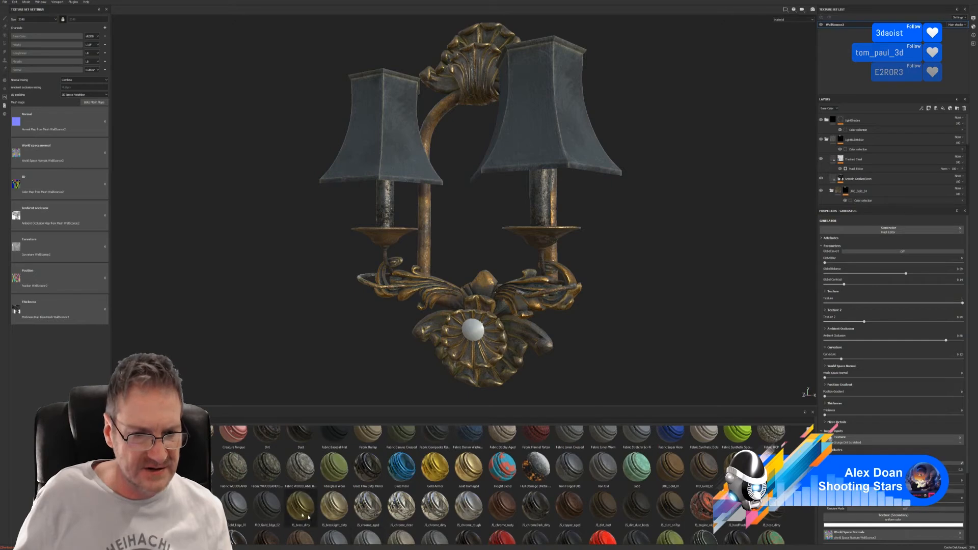
pyautogui.moveTo(300, 507); pyautogui.dragTo(475, 338)
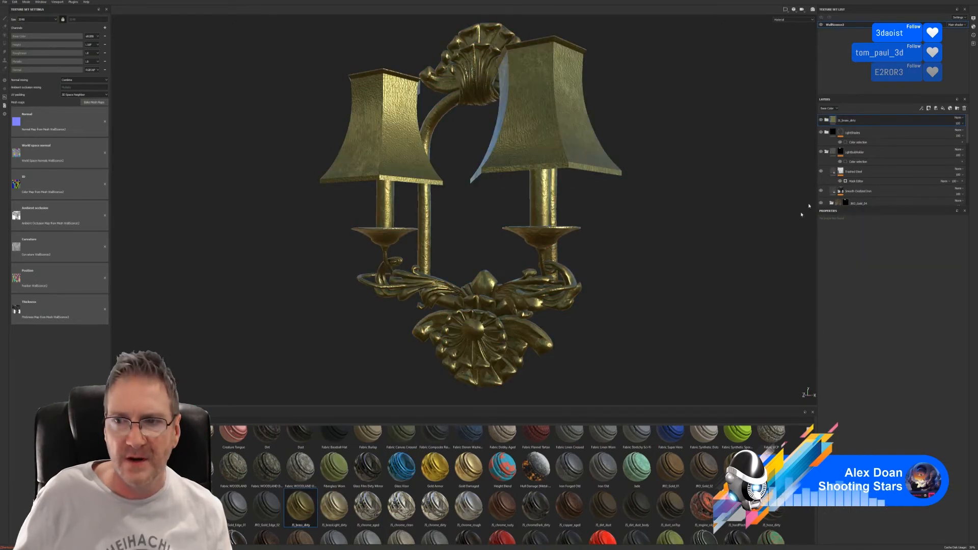
# Mask the dirty brass folder with a colour selection limited to the white ID colour of the round central knob
pyautogui.rightClick(874, 120)
pyautogui.click(912, 140)
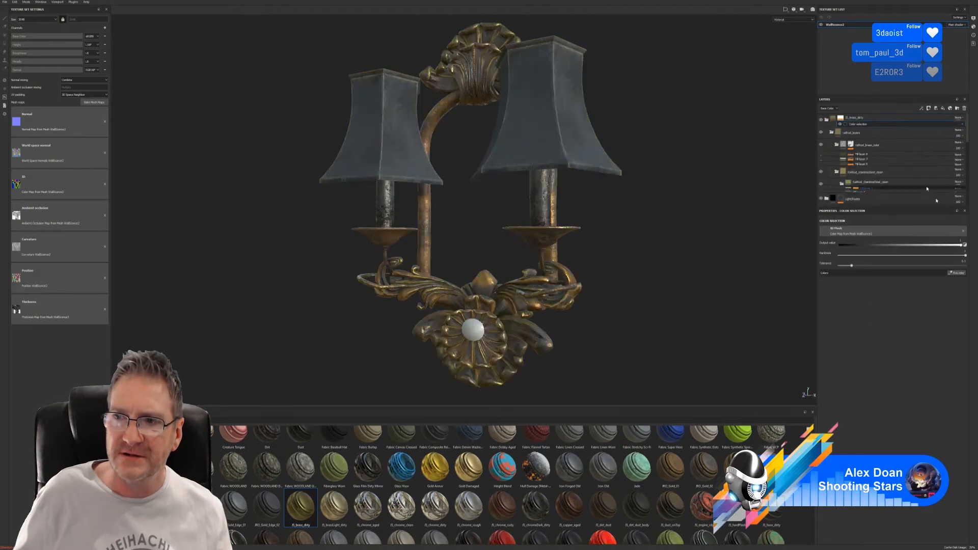
pyautogui.click(958, 273)
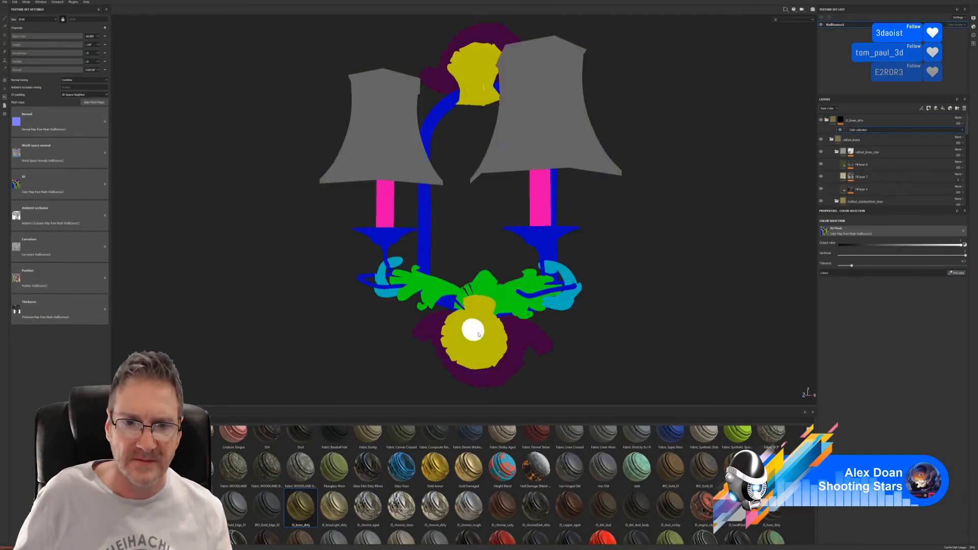
pyautogui.click(479, 334)
pyautogui.keyDown('alt'); pyautogui.moveTo(583, 351); pyautogui.dragTo(606, 304); pyautogui.keyUp('alt')
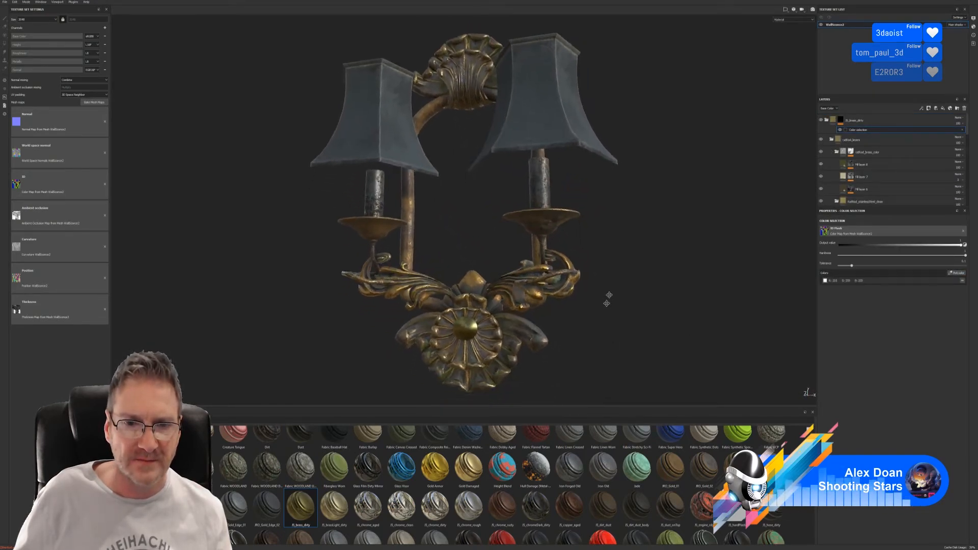
pyautogui.keyDown('alt'); pyautogui.moveTo(607, 304); pyautogui.dragTo(616, 285, button='middle'); pyautogui.keyUp('alt')
pyautogui.keyDown('alt'); pyautogui.moveTo(616, 286); pyautogui.dragTo(723, 330, button='right'); pyautogui.keyUp('alt')
pyautogui.keyDown('alt'); pyautogui.moveTo(611, 332); pyautogui.dragTo(555, 330); pyautogui.keyUp('alt')
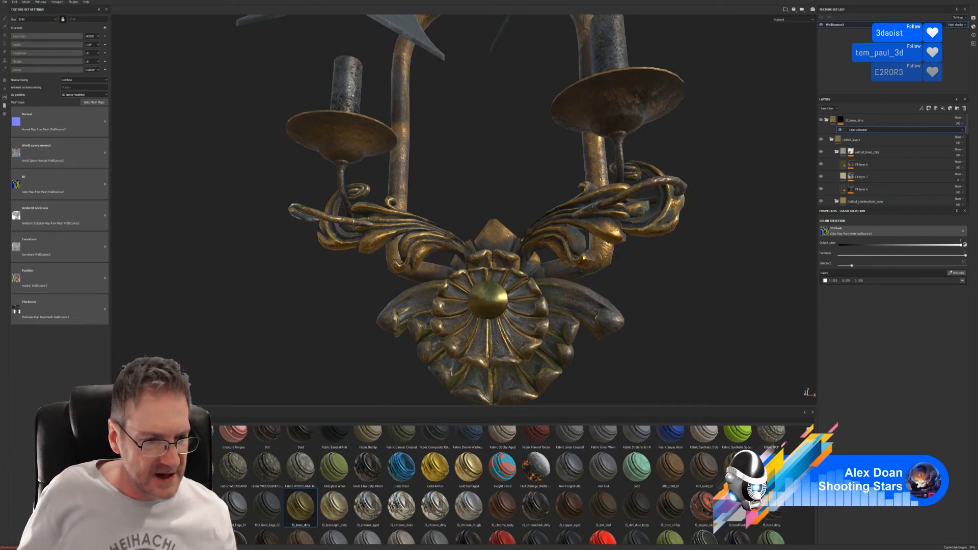
# Add the Bronze Yellow material from the library as a new fill layer above the dirty brass folder
pyautogui.click(127, 502)
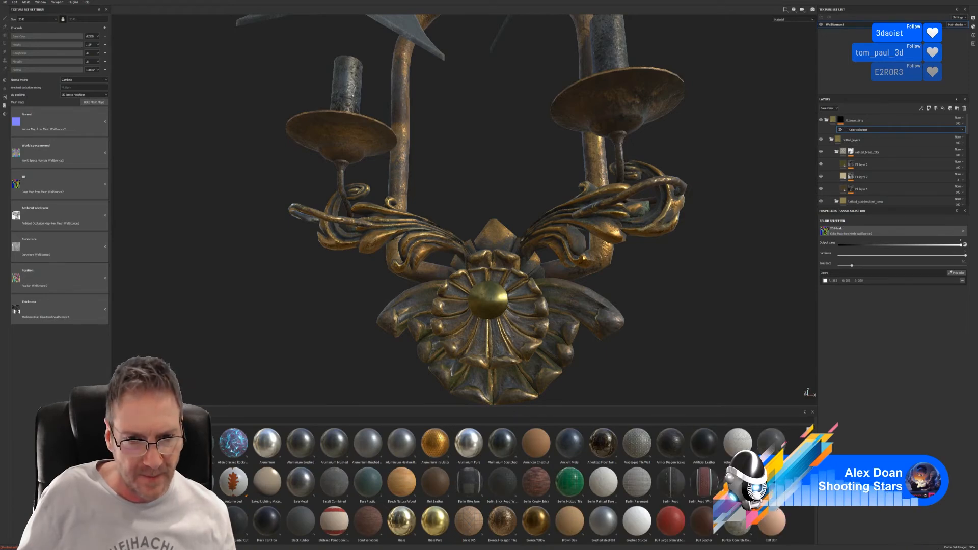
pyautogui.scroll(-2, 503, 484)
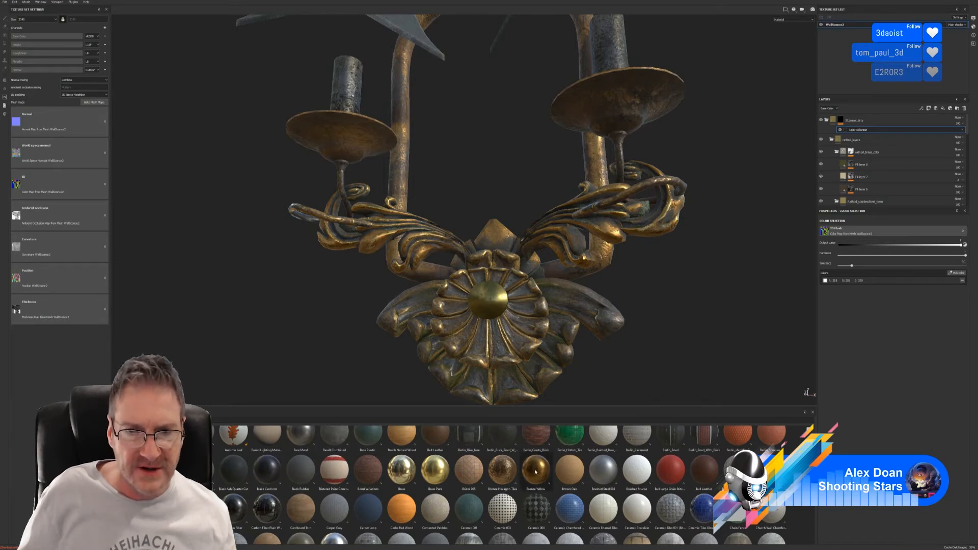
pyautogui.moveTo(536, 469); pyautogui.dragTo(492, 315)
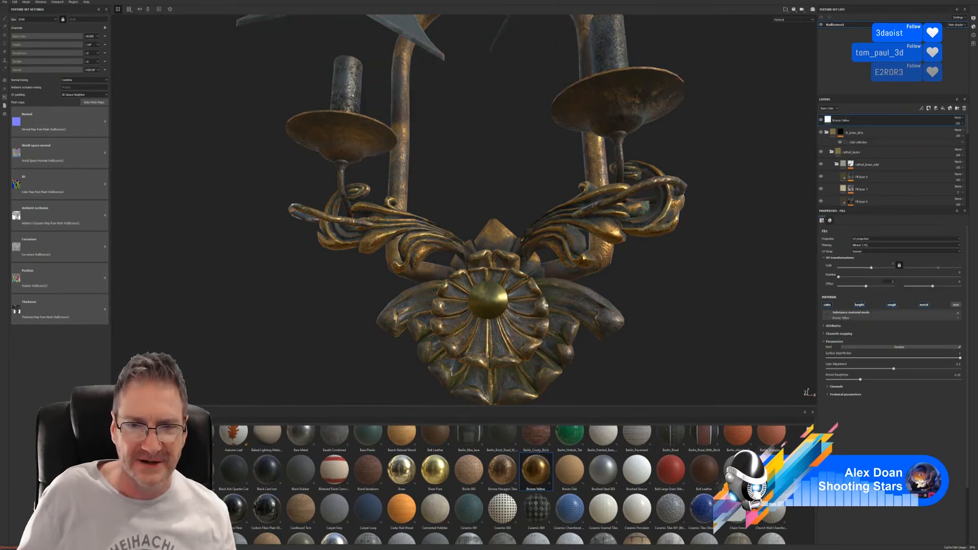
# Mask the Bronze Yellow layer with a colour selection on the central knob's white ID colour
pyautogui.rightClick(864, 123)
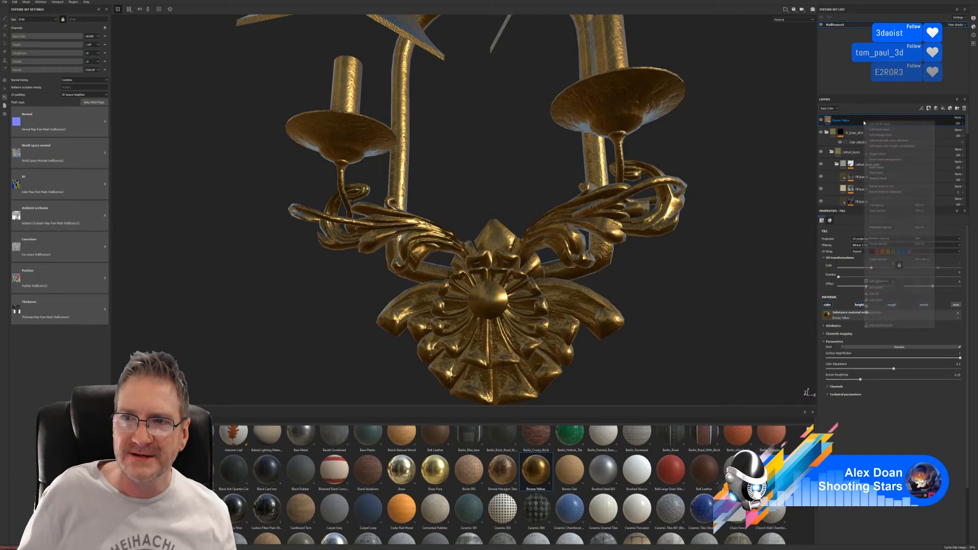
pyautogui.click(896, 141)
pyautogui.click(958, 275)
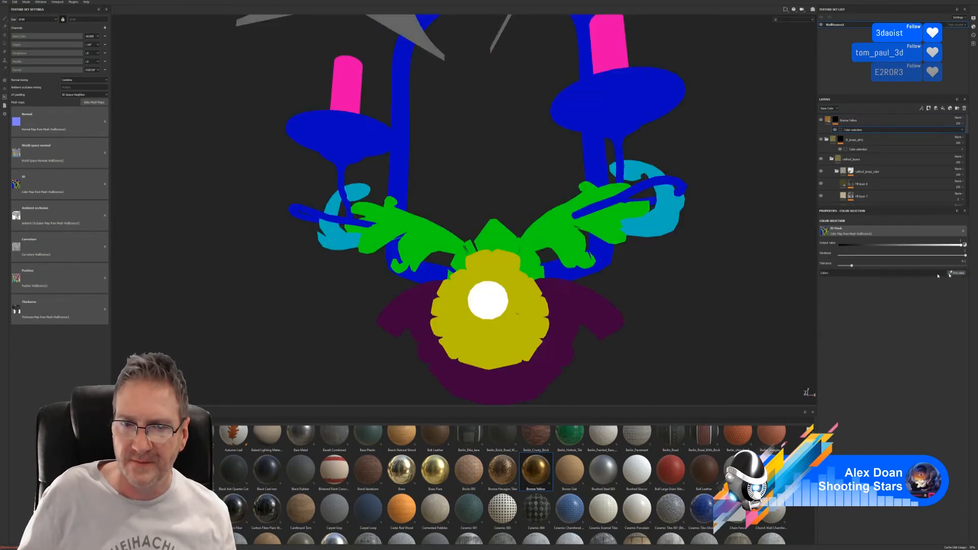
pyautogui.click(491, 301)
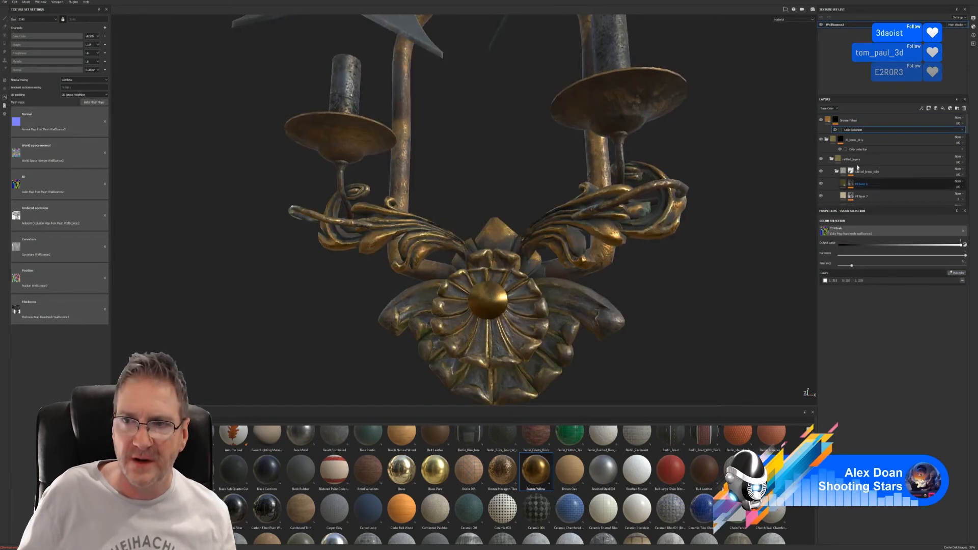
# Group the Bronze Yellow layer and the dirty brass folder into a new folder named MetalDecor
pyautogui.click(845, 139)
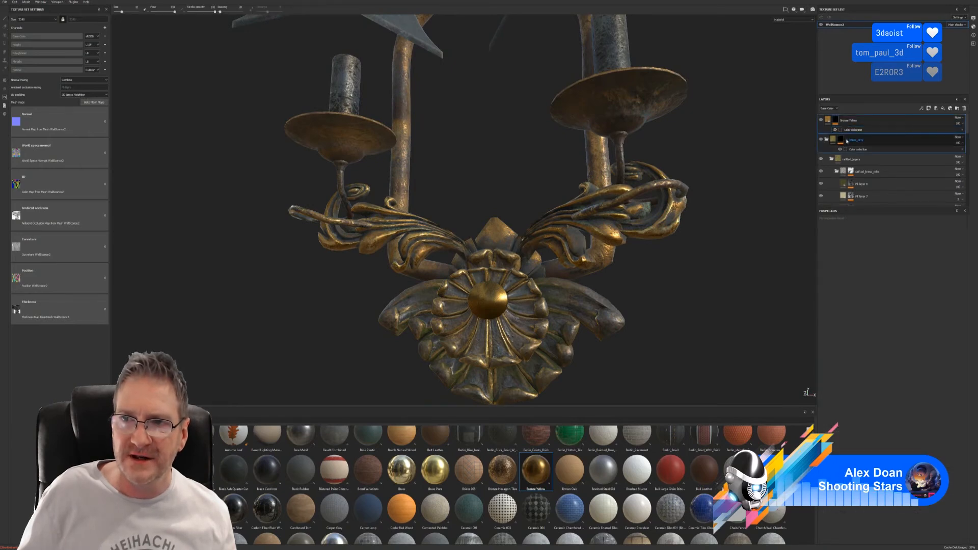
pyautogui.rightClick(847, 140)
pyautogui.click(847, 252)
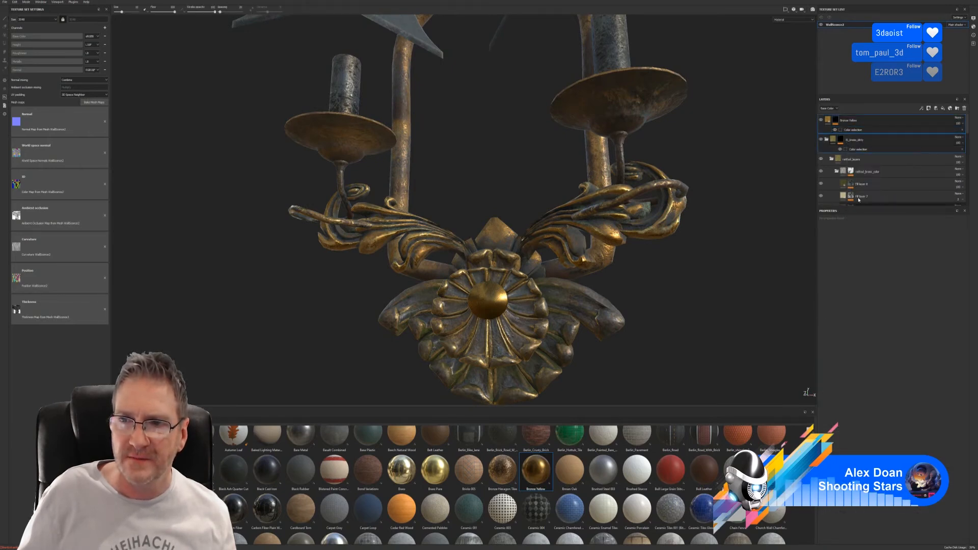
pyautogui.rightClick(860, 141)
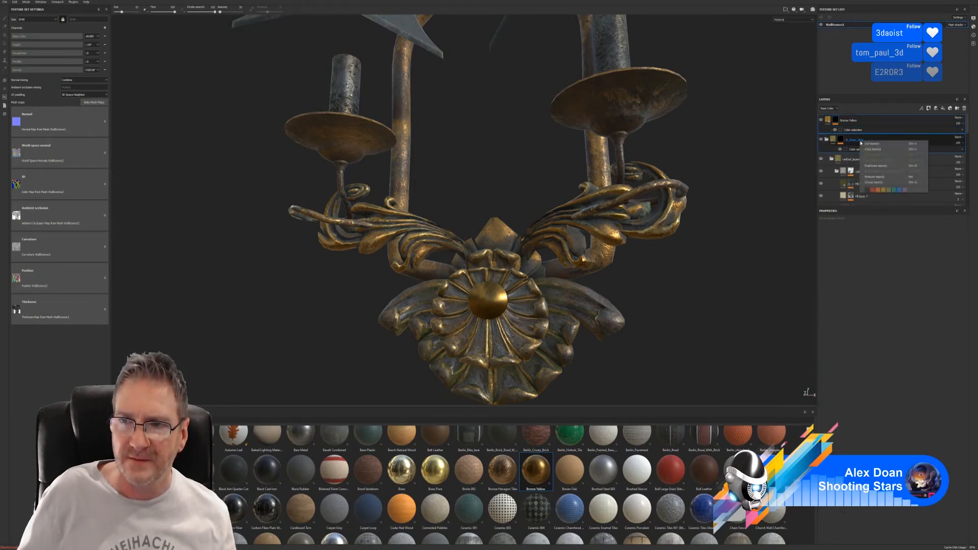
pyautogui.click(878, 184)
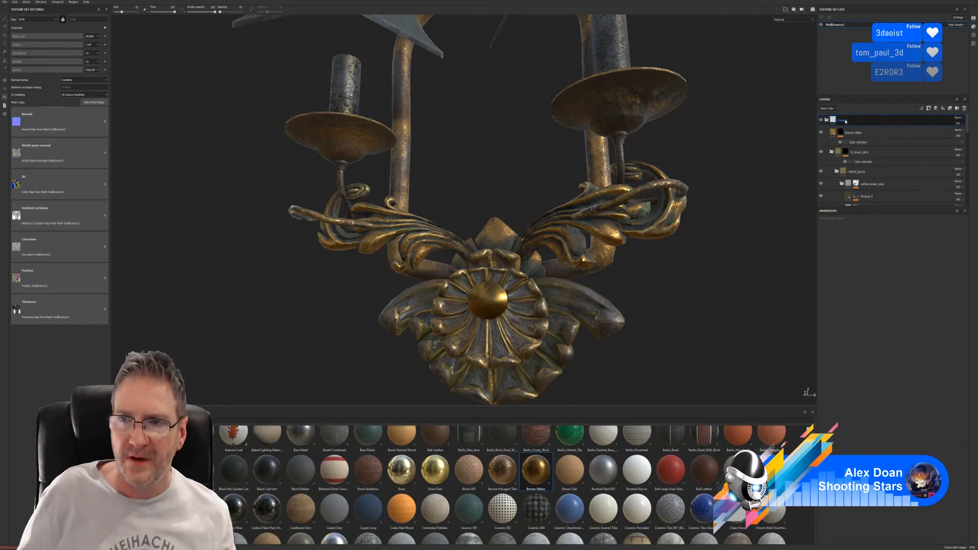
pyautogui.doubleClick(845, 121)
pyautogui.write('Me')
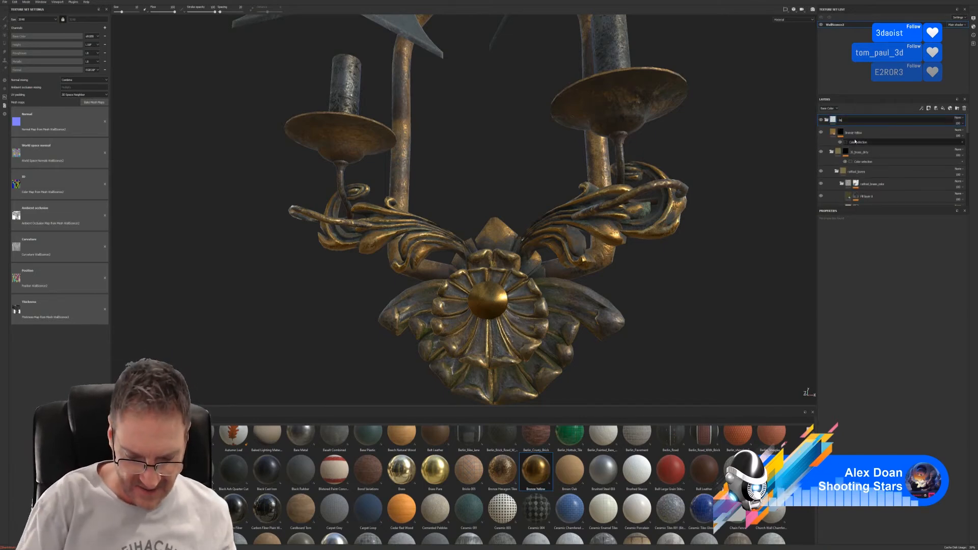
pyautogui.write('talDecor')
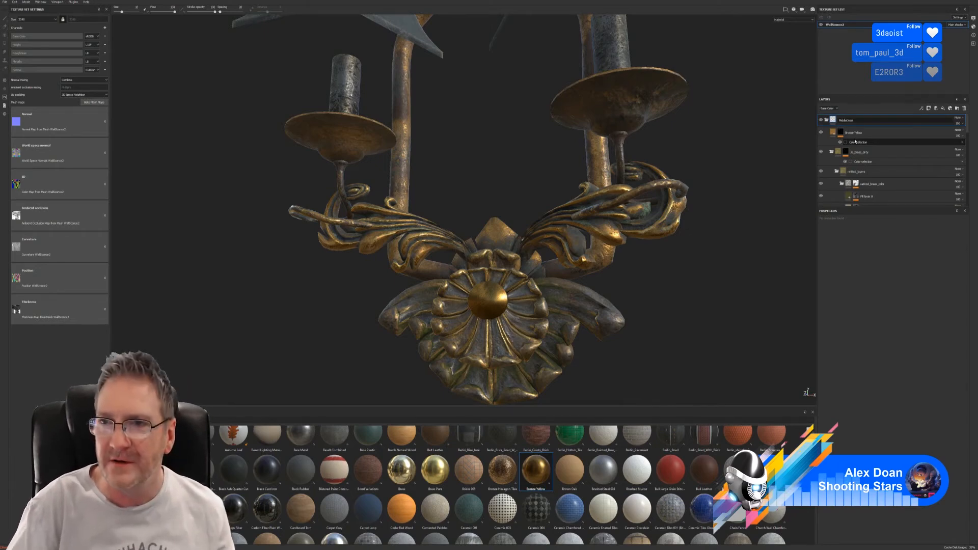
pyautogui.press('Return')
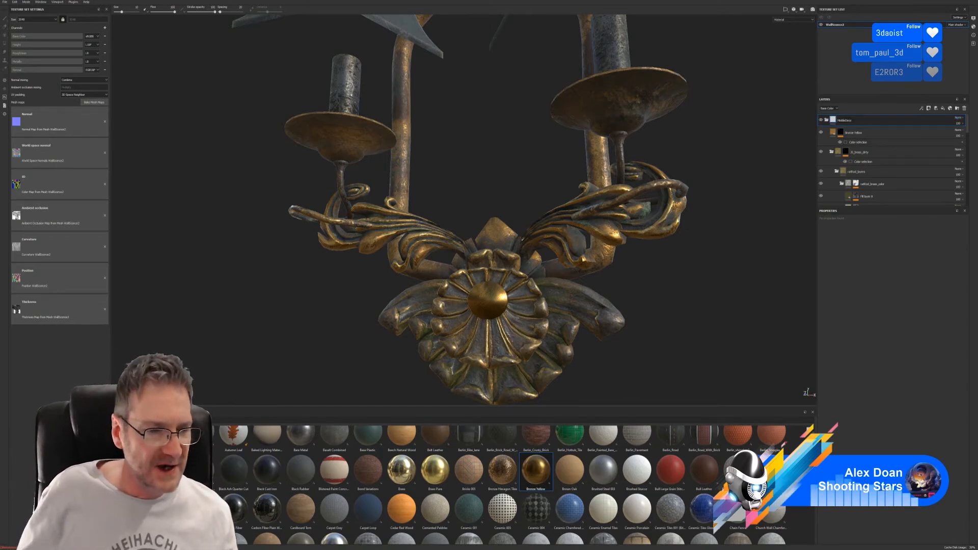
# Apply the Surface Worn smart mask to the Bronze Yellow layer
pyautogui.click(125, 524)
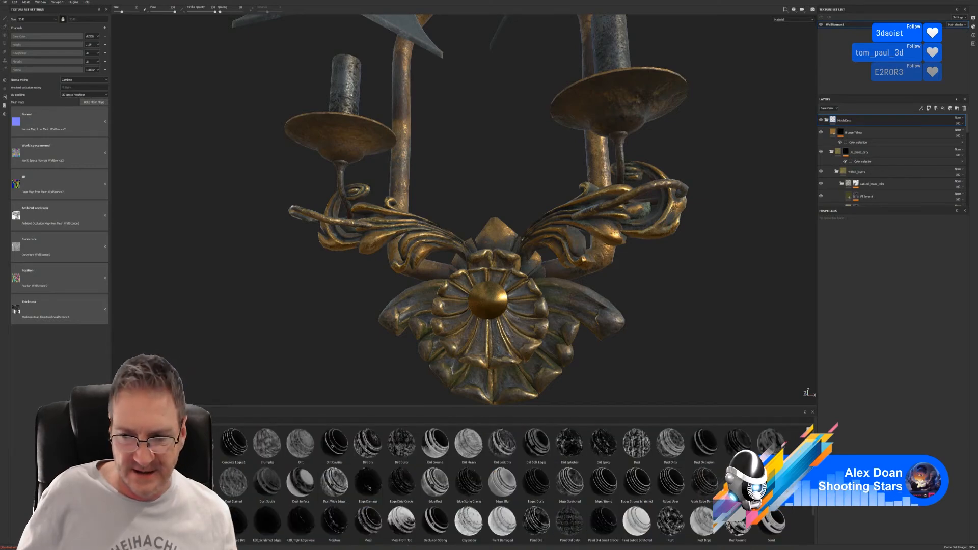
pyautogui.scroll(-1, 502, 484)
pyautogui.moveTo(502, 522)
pyautogui.mouseDown()
pyautogui.moveTo(637, 469)
pyautogui.moveTo(898, 192)
pyautogui.moveTo(876, 137)
pyautogui.mouseUp()
pyautogui.scroll(5, 706, 322)
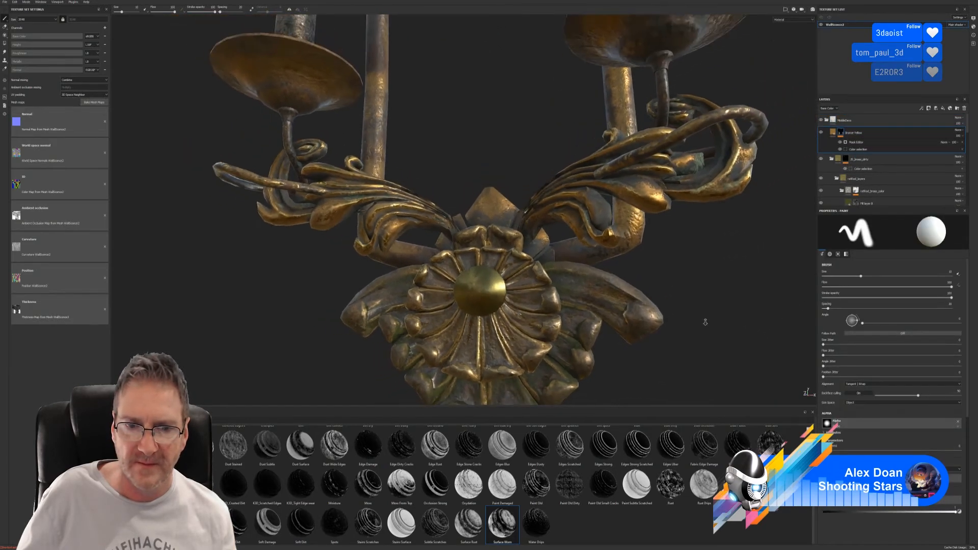
pyautogui.scroll(-2, 706, 322)
# Mask the MetalDecor folder with a colour selection on the central knob's ID colour
pyautogui.click(861, 123)
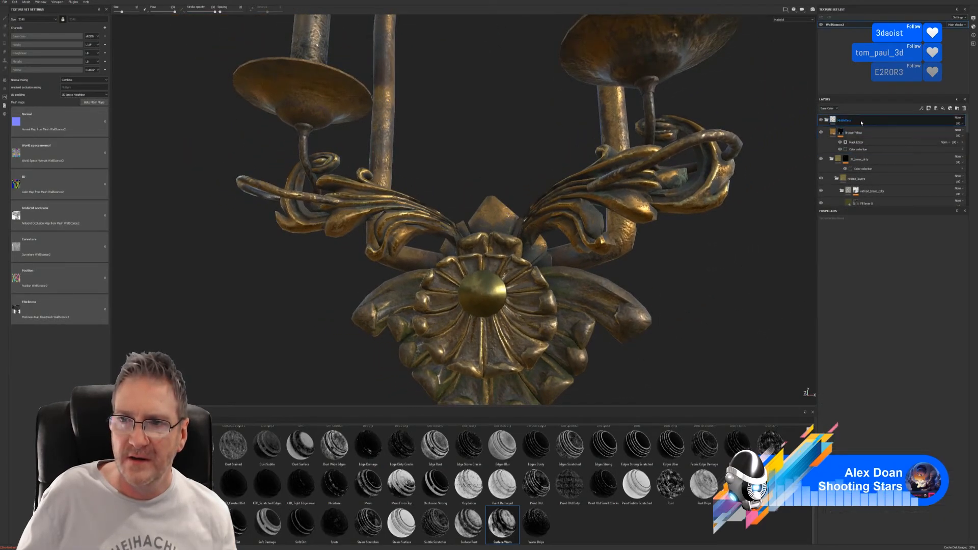
pyautogui.rightClick(862, 122)
pyautogui.click(897, 139)
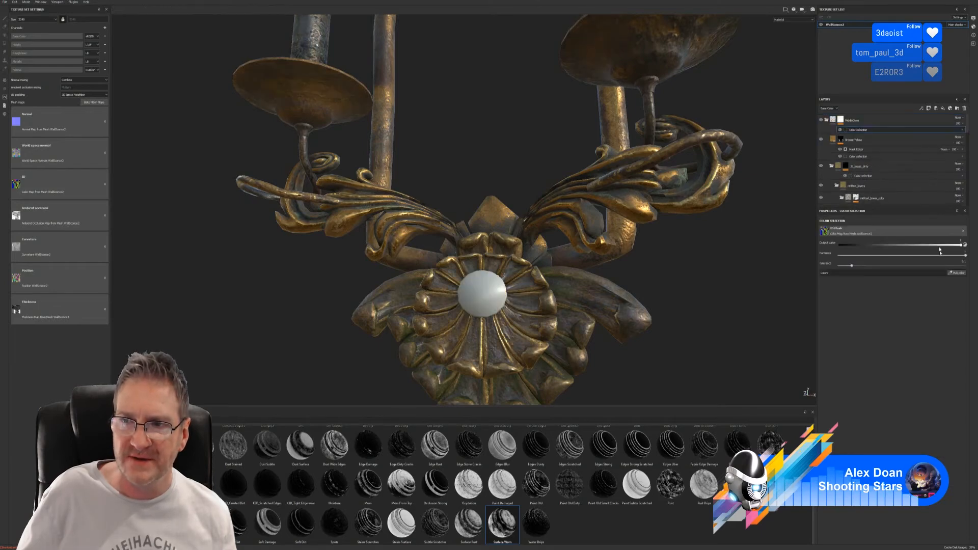
pyautogui.click(957, 273)
pyautogui.click(485, 292)
# Adjust the Bronze Yellow layer's Mask Editor generator, with Global Balance about 0.71 and Global Contrast about 0.8
pyautogui.keyDown('alt'); pyautogui.moveTo(700, 307); pyautogui.dragTo(680, 304); pyautogui.keyUp('alt')
pyautogui.click(863, 149)
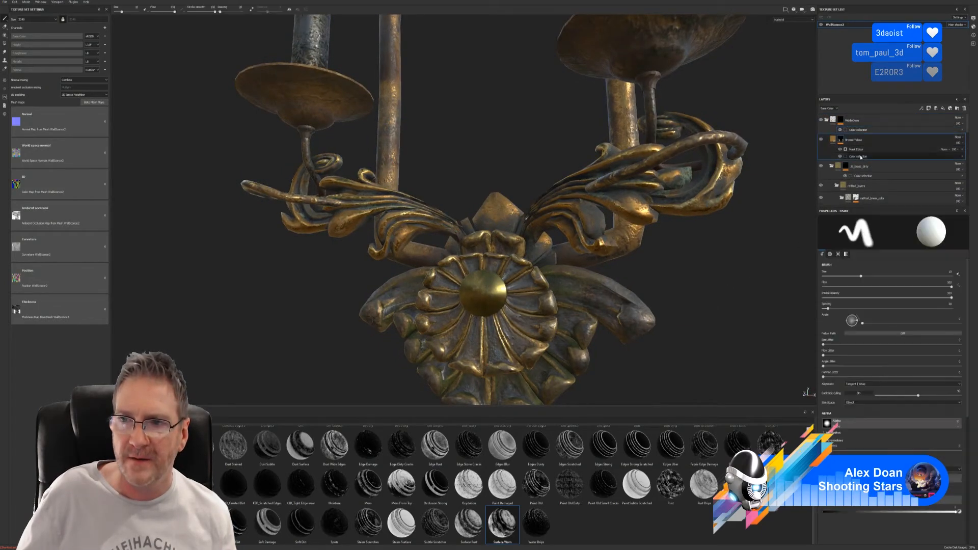
pyautogui.click(863, 150)
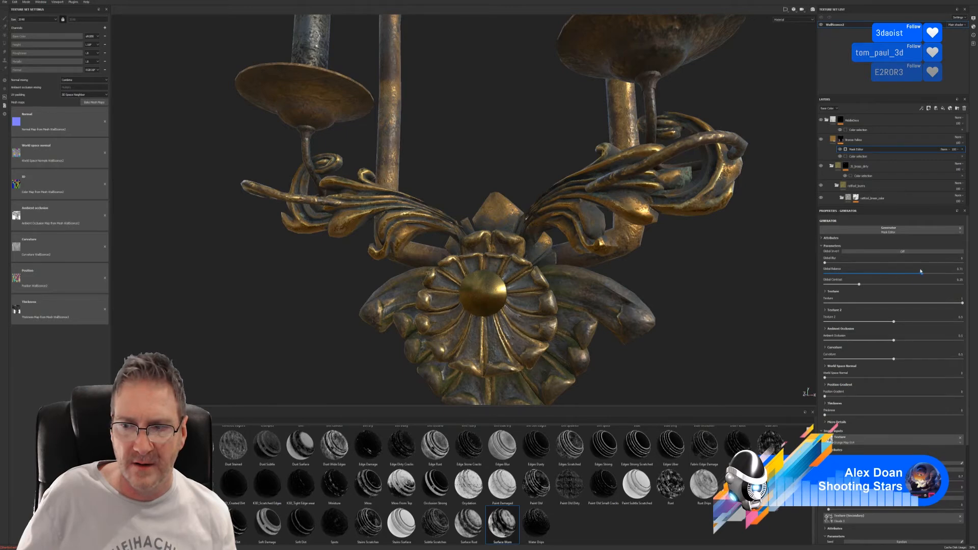
pyautogui.moveTo(859, 285); pyautogui.dragTo(939, 287)
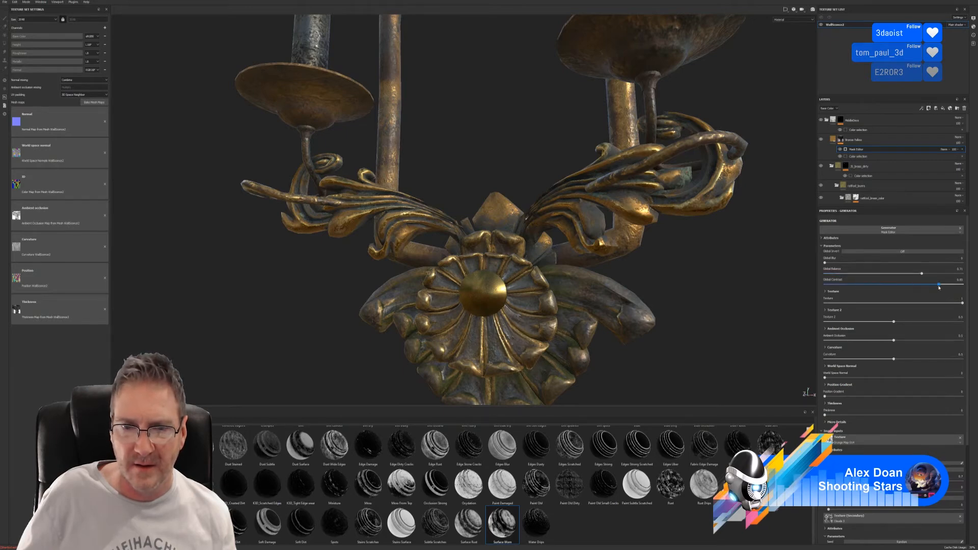
pyautogui.keyDown('alt'); pyautogui.moveTo(474, 331); pyautogui.dragTo(487, 272); pyautogui.keyUp('alt')
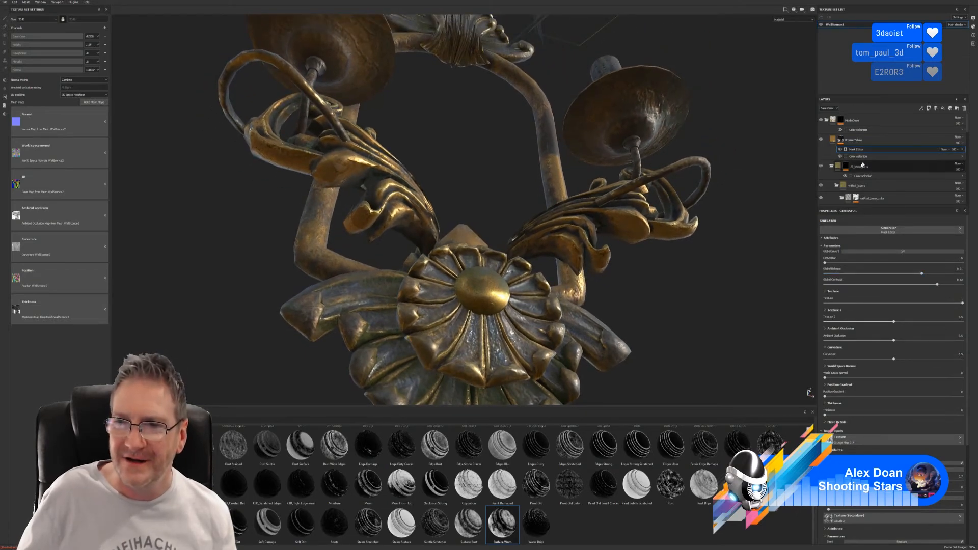
# Try the Metal Panels 001 material above the Bronze Yellow layer at a larger UV scale and delete it
pyautogui.click(124, 499)
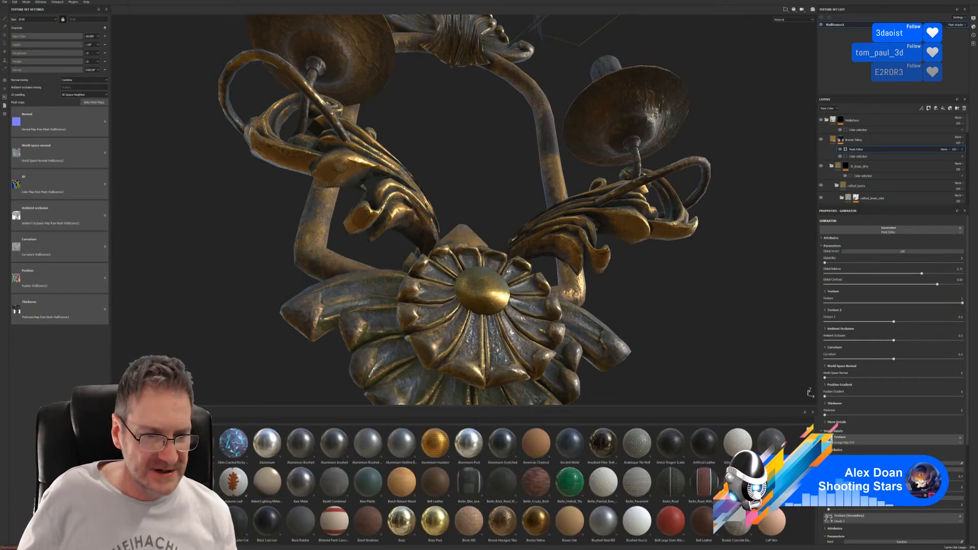
pyautogui.scroll(-5, 510, 484)
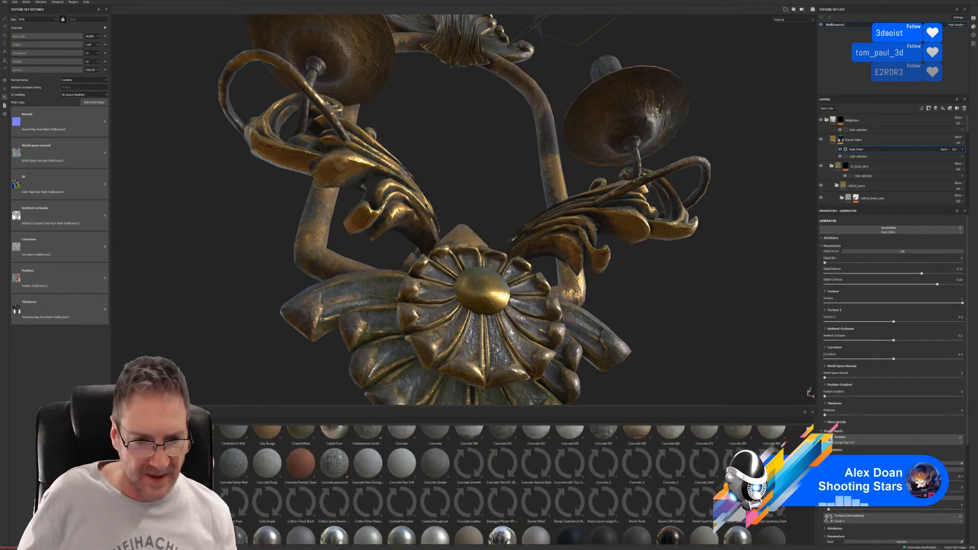
pyautogui.scroll(-5, 505, 484)
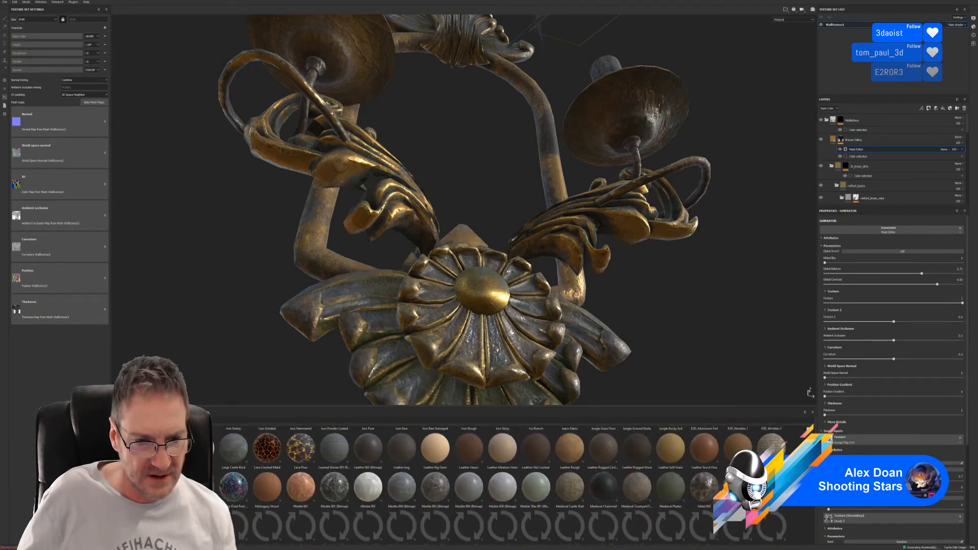
pyautogui.scroll(-2, 504, 484)
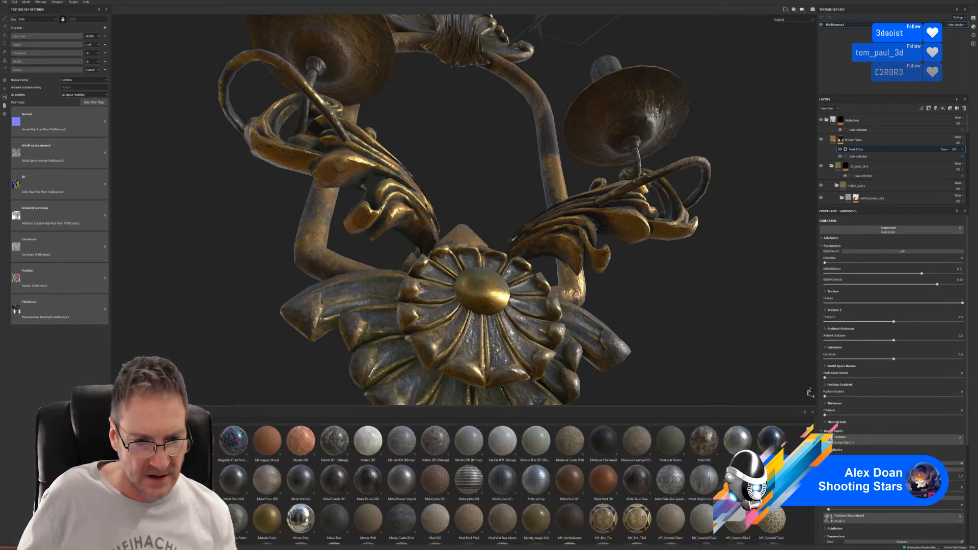
pyautogui.moveTo(334, 479); pyautogui.dragTo(875, 136)
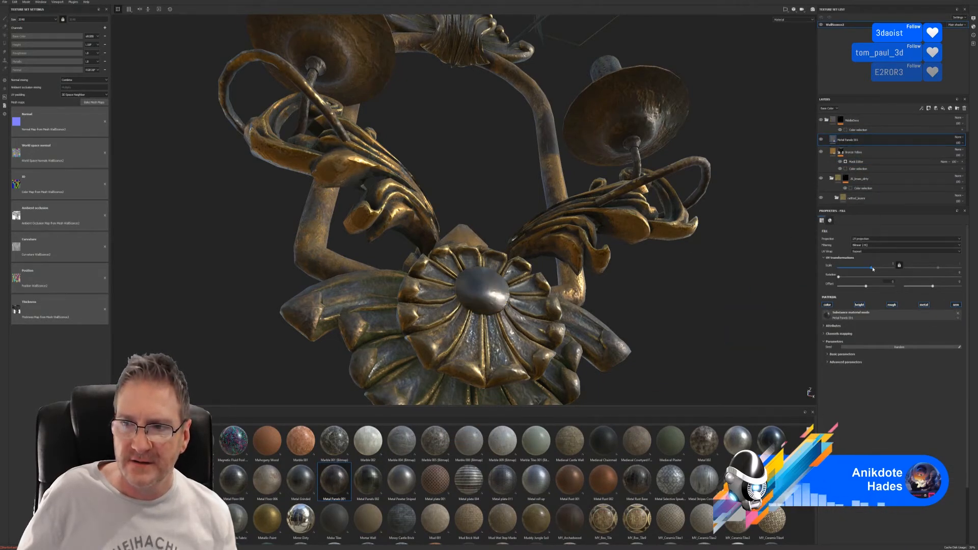
pyautogui.moveTo(872, 267); pyautogui.dragTo(877, 269)
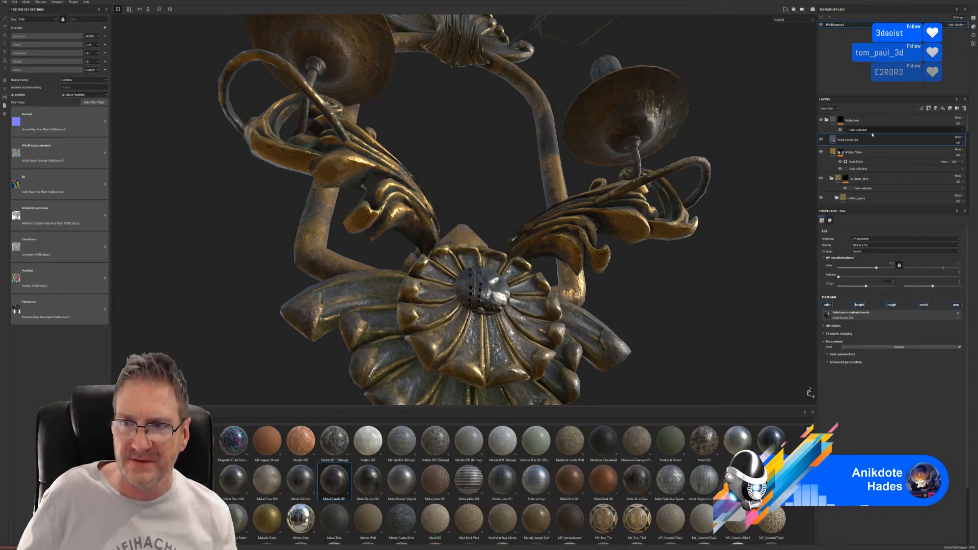
pyautogui.press('Delete')
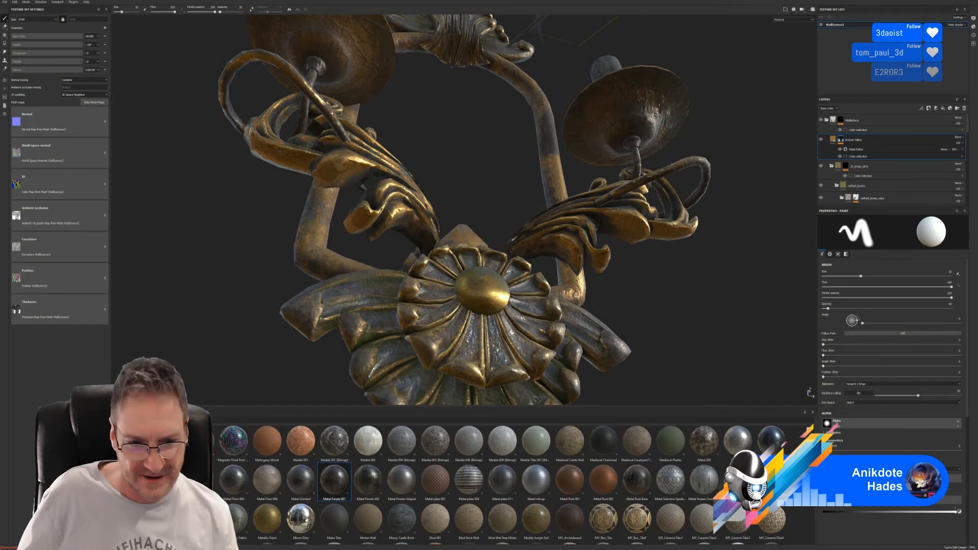
# Add the Smooth Oxidized Iron material above the Bronze Yellow layer and increase its UV scale
pyautogui.scroll(-5, 503, 485)
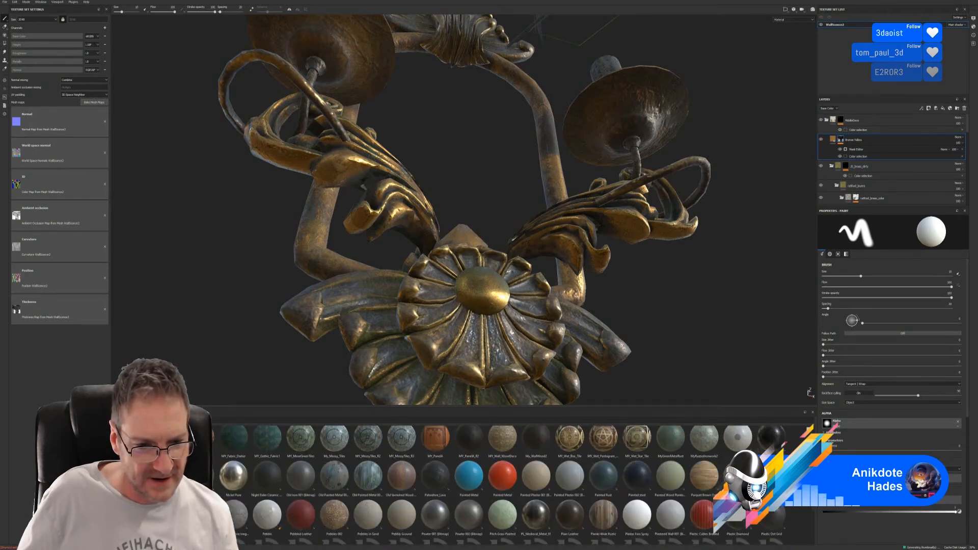
pyautogui.scroll(-1, 503, 485)
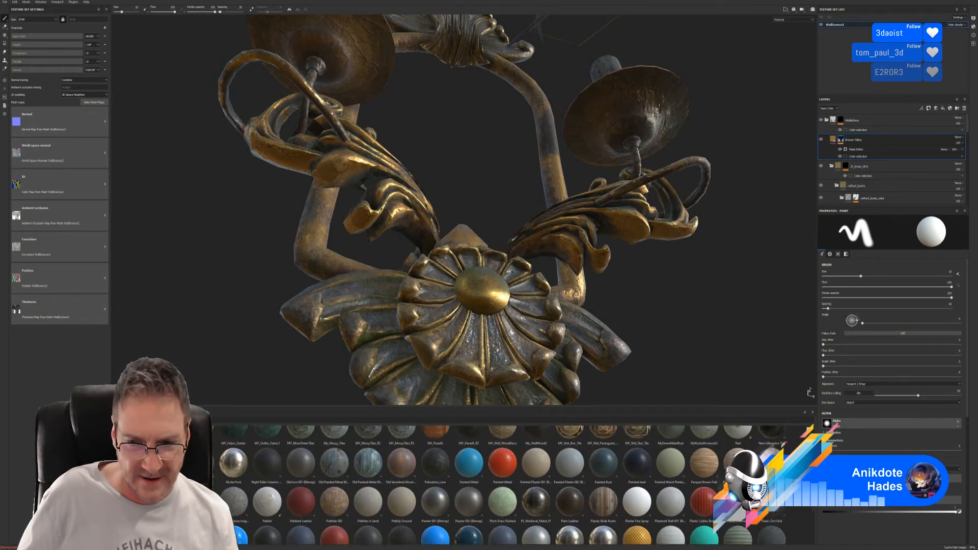
pyautogui.scroll(-2, 808, 506)
pyautogui.scroll(-1, 808, 506)
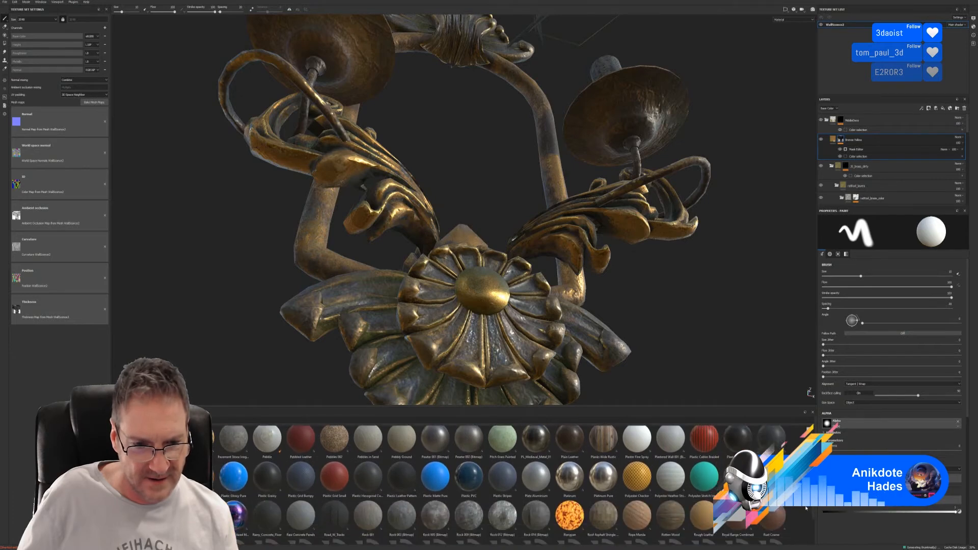
pyautogui.scroll(-3, 805, 508)
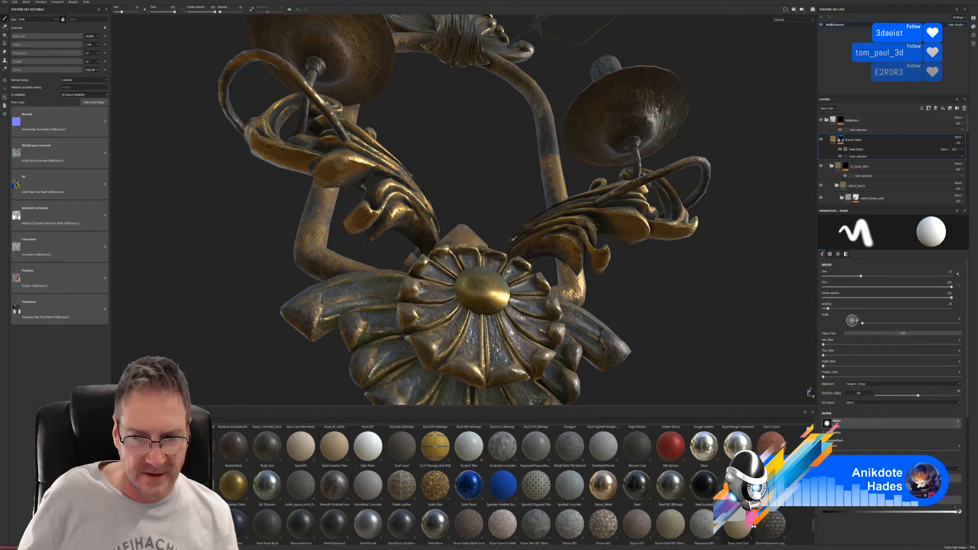
pyautogui.moveTo(334, 485); pyautogui.dragTo(499, 296)
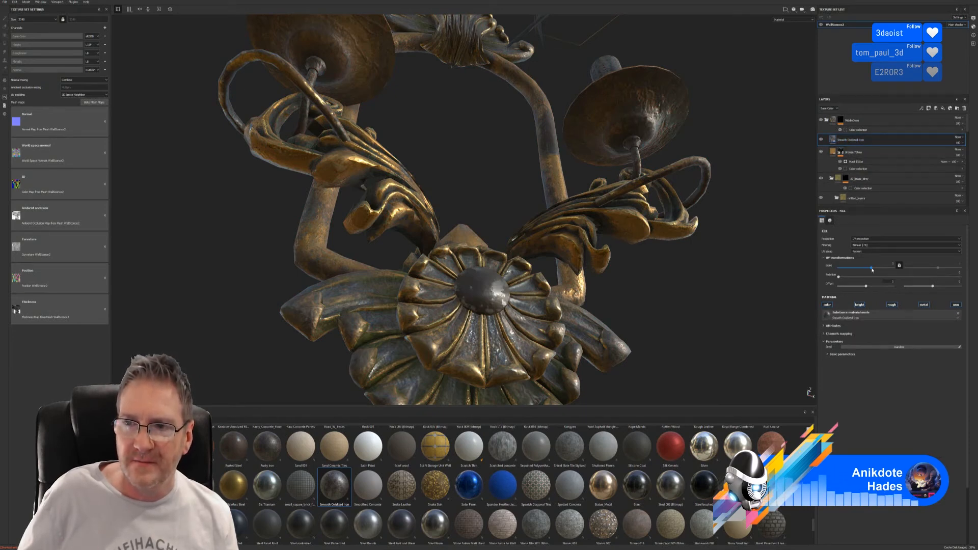
pyautogui.moveTo(872, 270)
pyautogui.mouseDown()
pyautogui.moveTo(884, 268)
pyautogui.moveTo(864, 269)
pyautogui.moveTo(879, 267)
pyautogui.mouseUp()
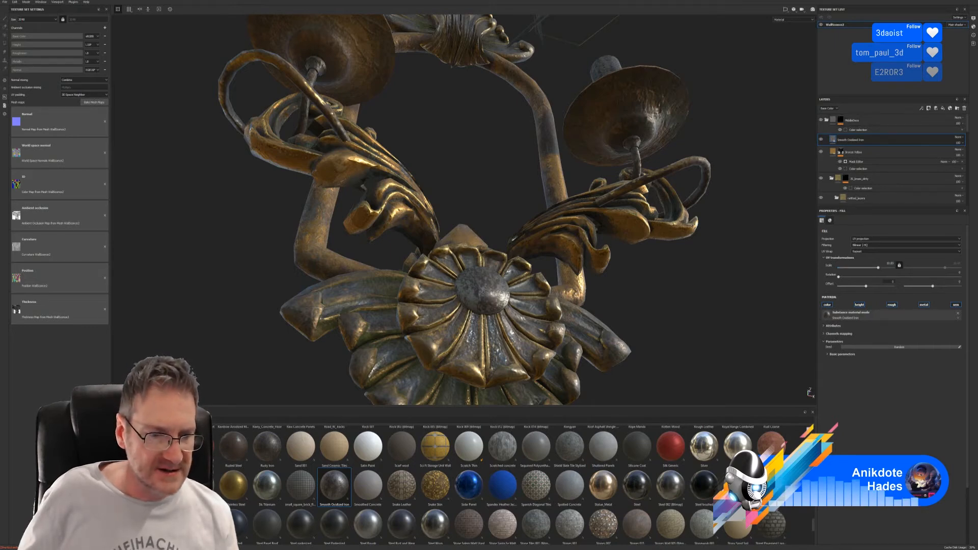
# Apply a smart mask from the library to the Smooth Oxidized Iron layer so the bronze shows through in patches
pyautogui.click(117, 445)
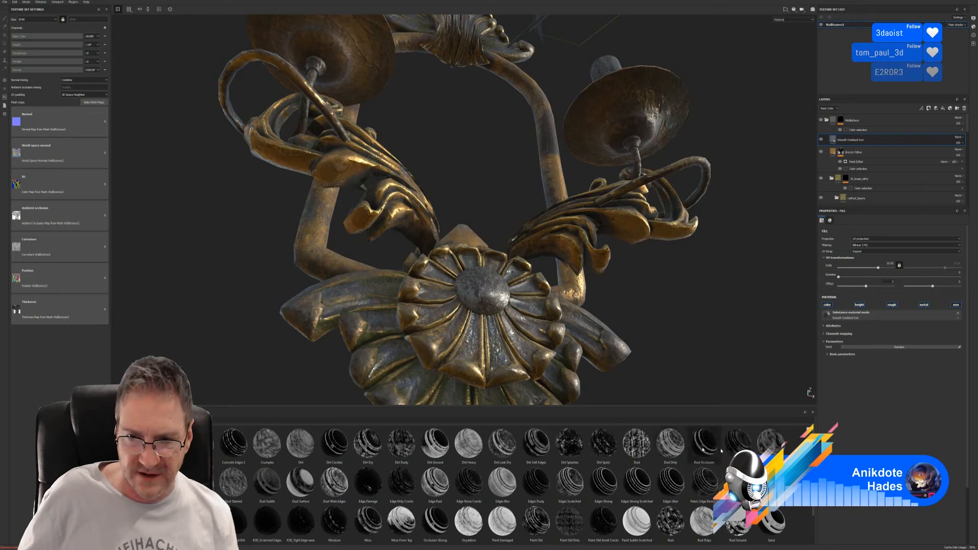
pyautogui.scroll(-1, 817, 529)
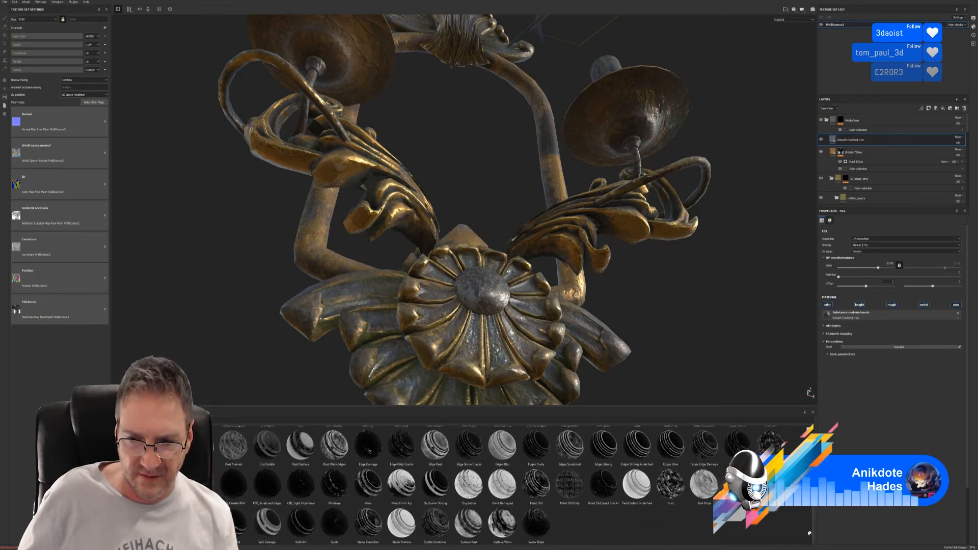
pyautogui.moveTo(818, 528); pyautogui.dragTo(871, 140)
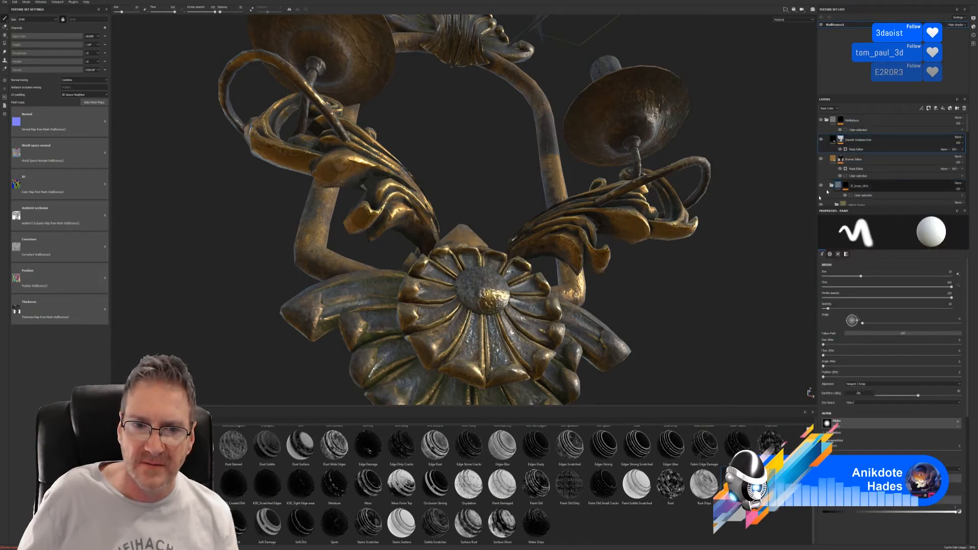
# Set the iron layer's Mask Editor Global Balance to about 0.65, Global Contrast to about 0.34 and Texture to about 0.24
pyautogui.moveTo(567, 310)
pyautogui.keyDown('alt'); pyautogui.mouseDown()
pyautogui.moveTo(556, 329)
pyautogui.moveTo(558, 318)
pyautogui.mouseUp(); pyautogui.keyUp('alt')
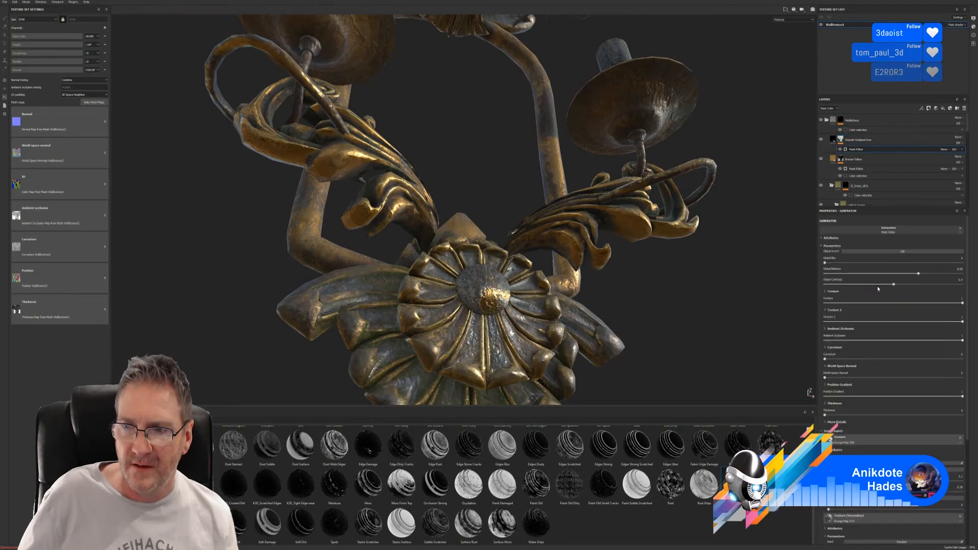
pyautogui.click(906, 251)
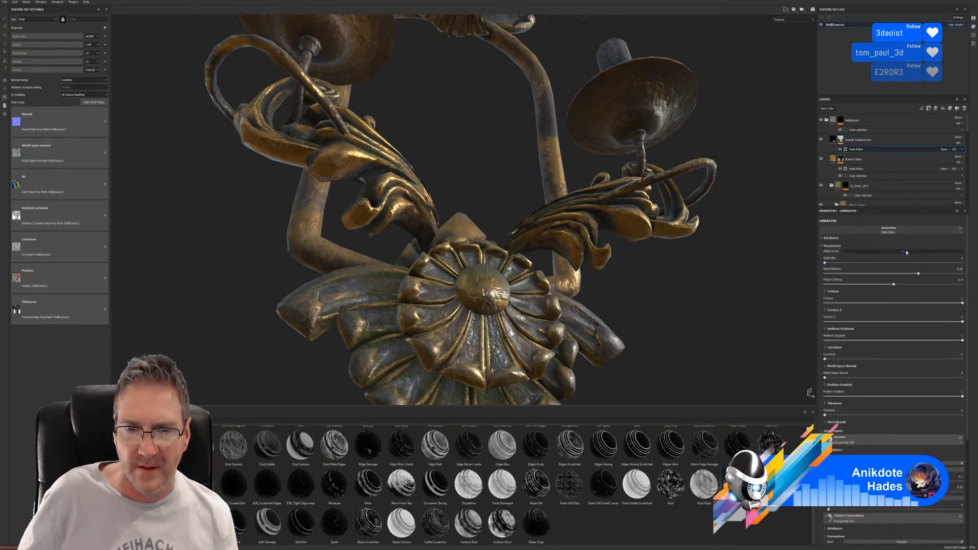
pyautogui.click(905, 251)
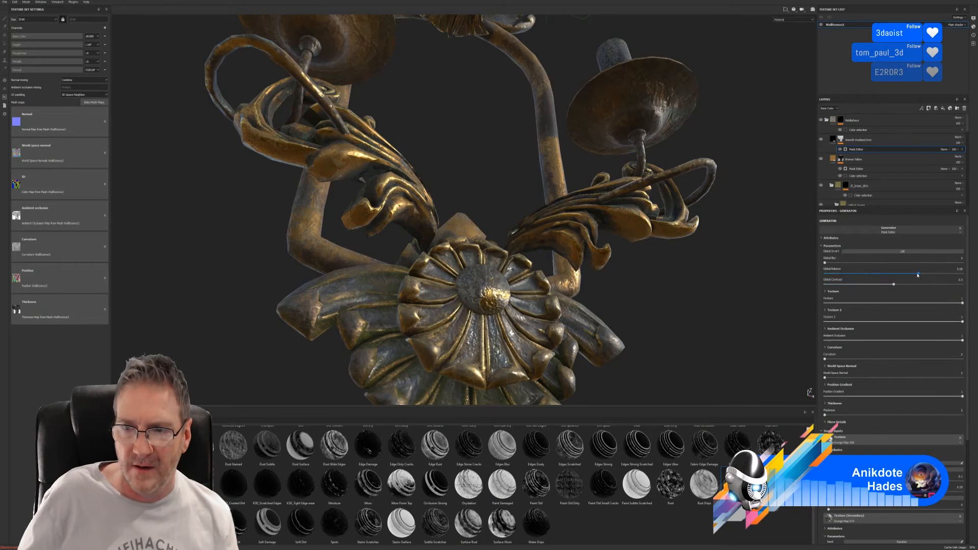
pyautogui.moveTo(917, 276); pyautogui.dragTo(887, 286)
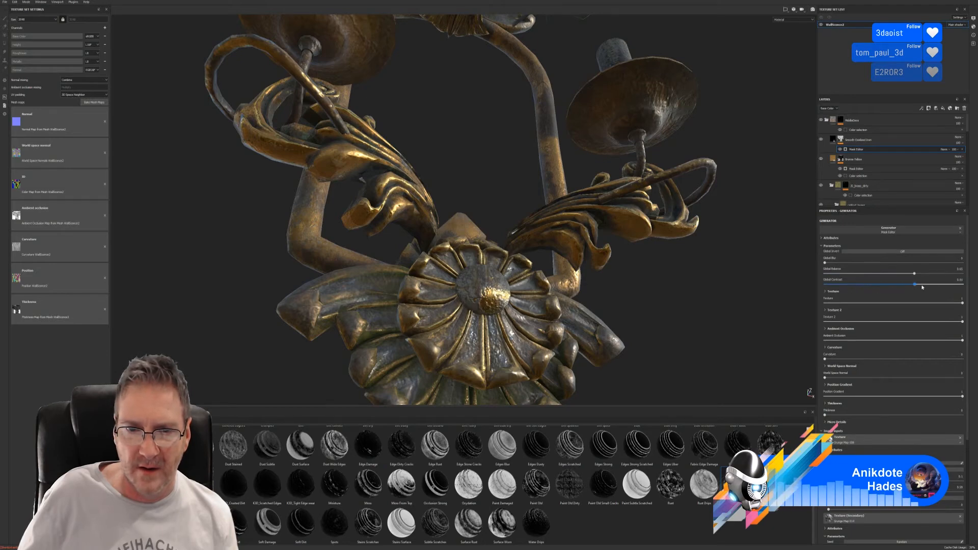
pyautogui.moveTo(880, 284); pyautogui.dragTo(872, 284)
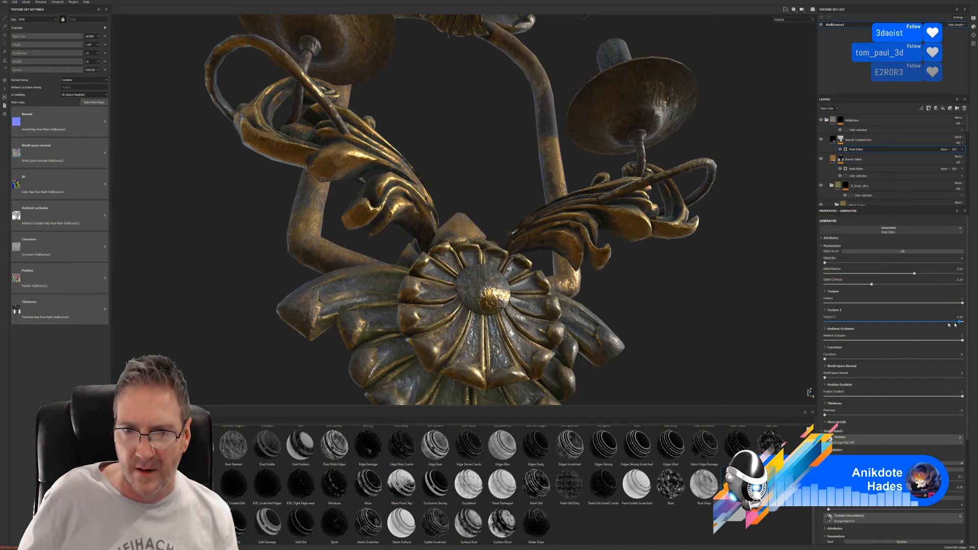
pyautogui.moveTo(963, 322); pyautogui.dragTo(915, 323)
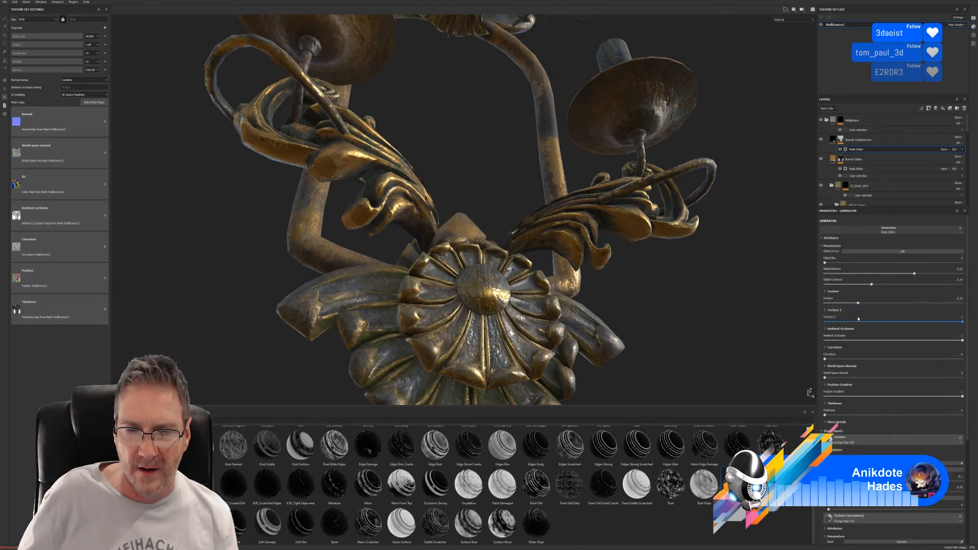
# Set the iron mask generator's Ambient Occlusion to about 0.8 and Curvature to about 0.06, keeping World Space Normal at 0
pyautogui.keyDown('alt'); pyautogui.moveTo(493, 290); pyautogui.dragTo(490, 311); pyautogui.keyUp('alt')
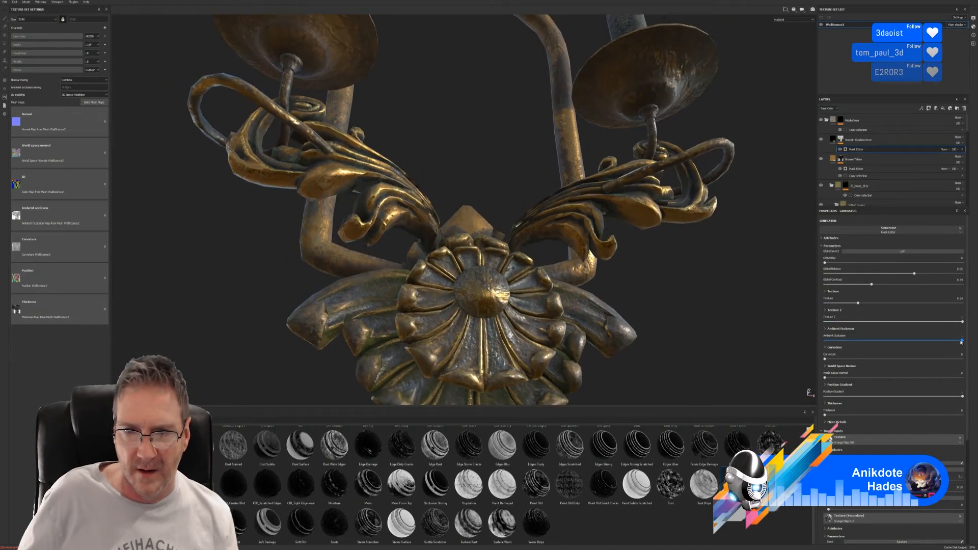
pyautogui.moveTo(961, 342)
pyautogui.mouseDown()
pyautogui.moveTo(909, 343)
pyautogui.moveTo(936, 345)
pyautogui.mouseUp()
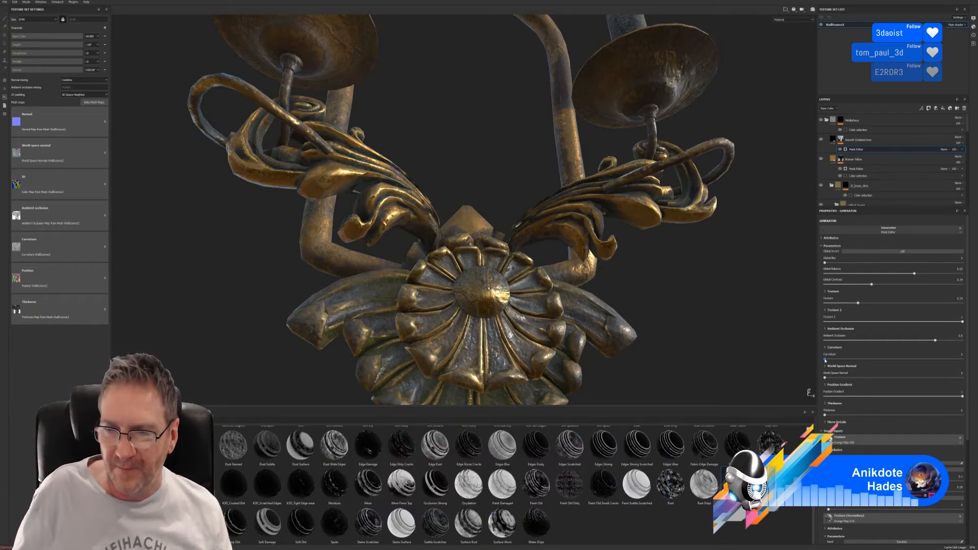
pyautogui.moveTo(825, 360); pyautogui.dragTo(918, 356)
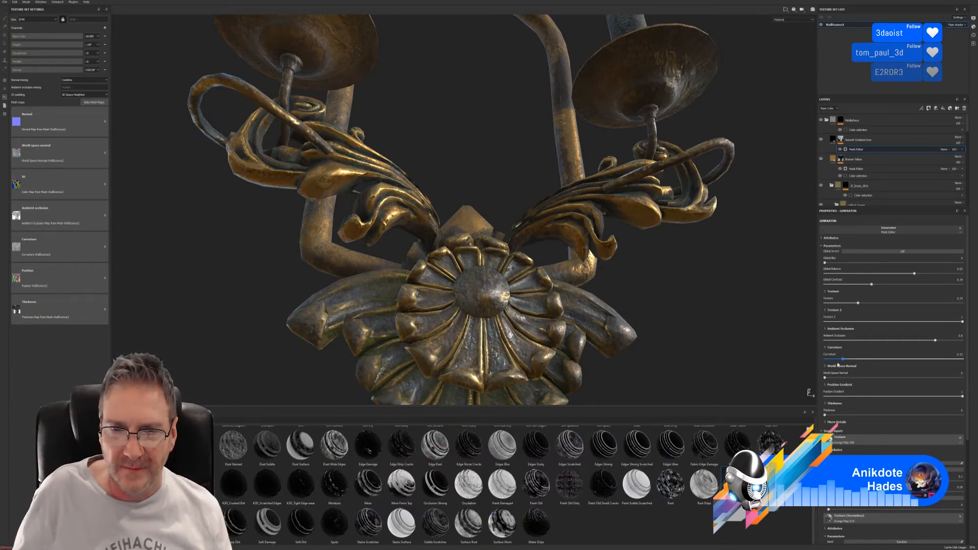
pyautogui.moveTo(838, 364); pyautogui.dragTo(821, 368)
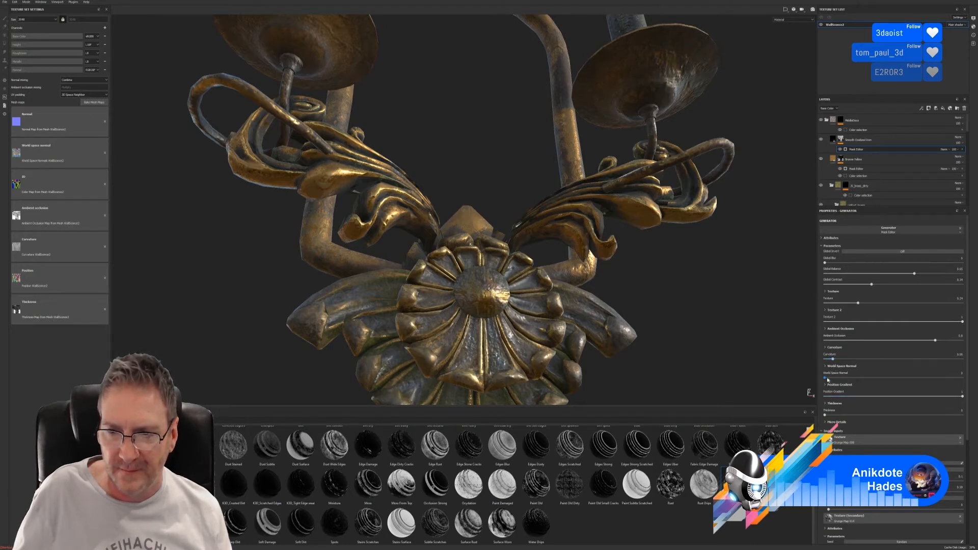
pyautogui.click(827, 378)
pyautogui.moveTo(865, 371); pyautogui.dragTo(821, 375)
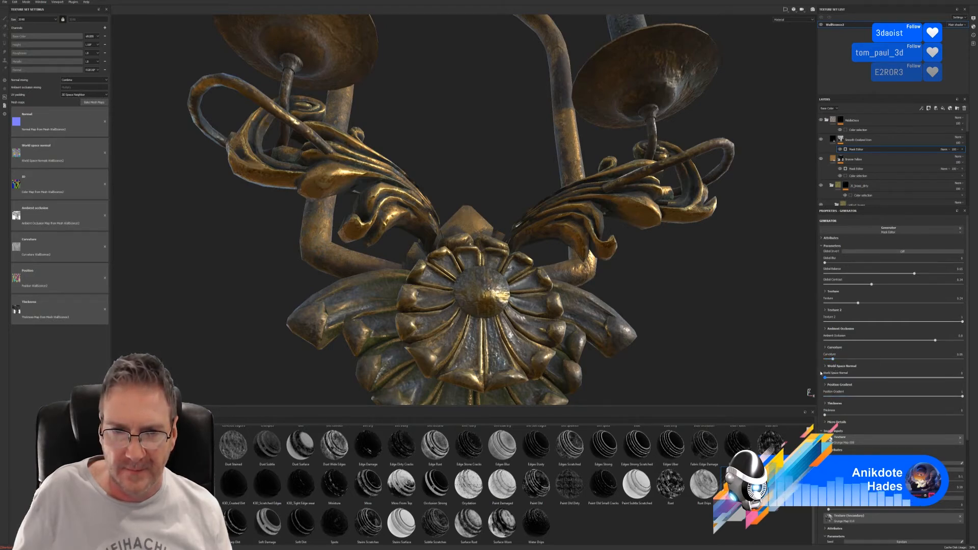
# Compare the iron mask inverted and the layer hidden, and adjust the mask's primary grunge texture balance to about 0.07
pyautogui.click(903, 253)
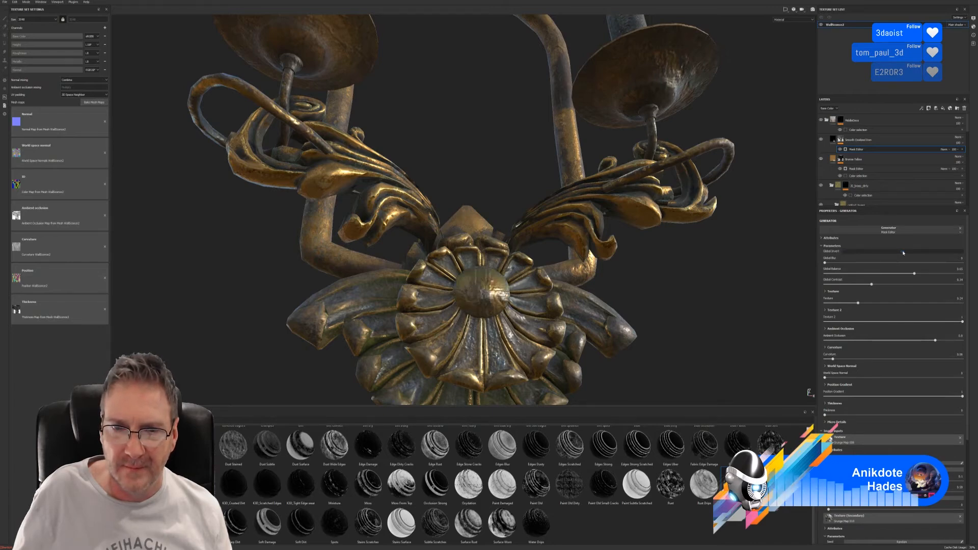
pyautogui.click(904, 253)
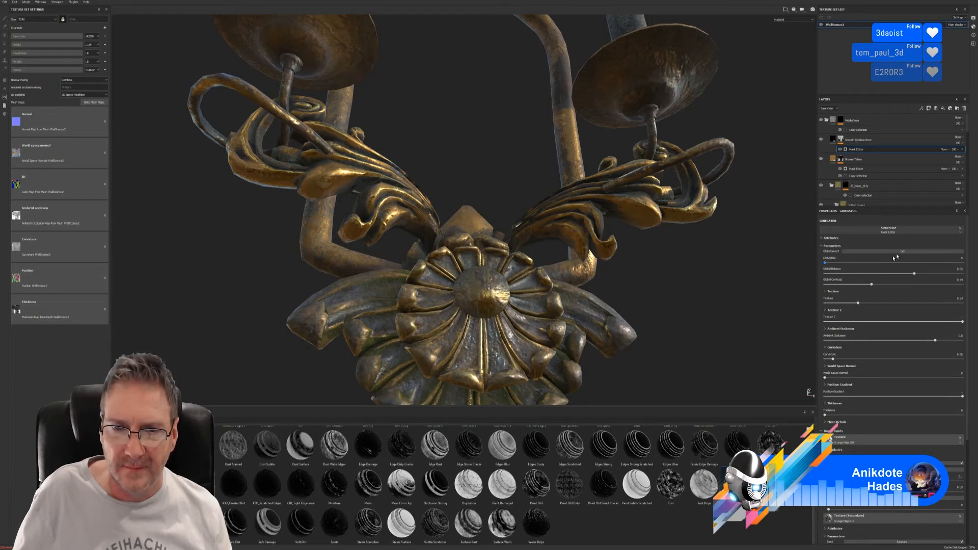
pyautogui.keyDown('alt'); pyautogui.moveTo(696, 285); pyautogui.dragTo(633, 305); pyautogui.keyUp('alt')
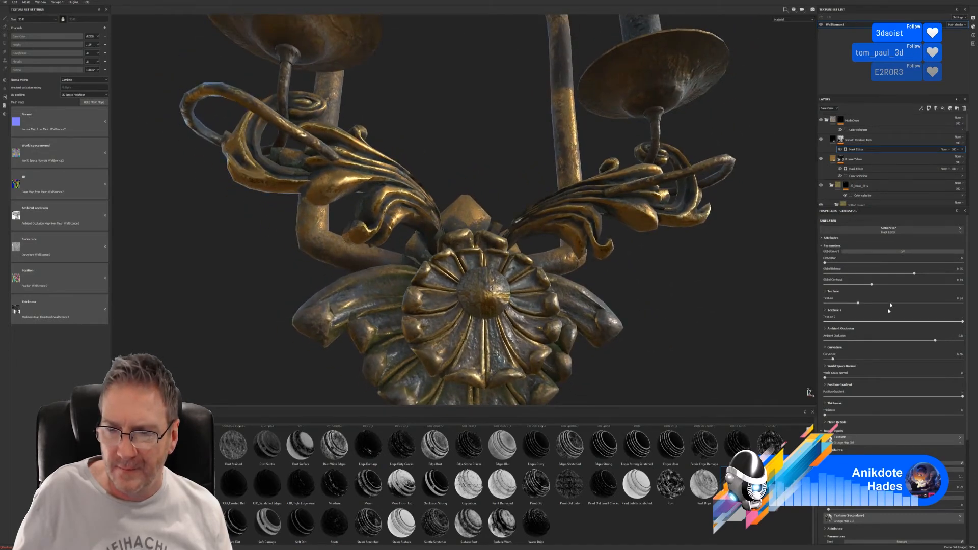
pyautogui.click(820, 140)
pyautogui.click(820, 140)
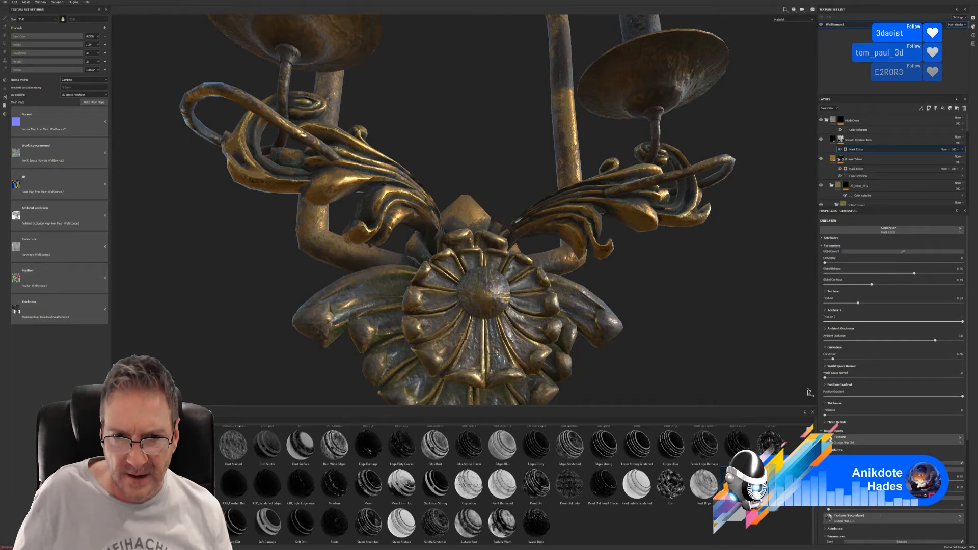
pyautogui.moveTo(829, 481); pyautogui.dragTo(843, 481)
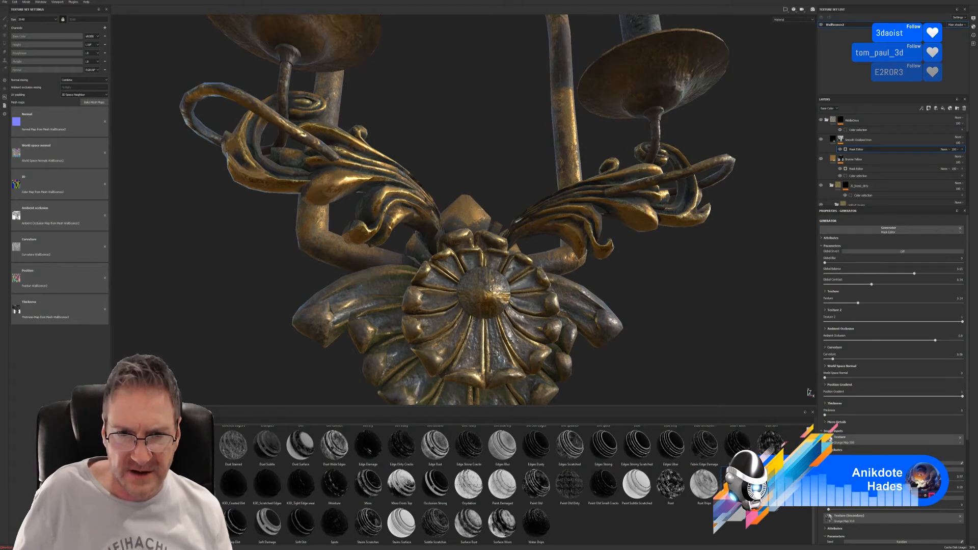
# Inspect the knob up close and from afar, hide the Bronze Yellow layer and check the brass folder's visibility
pyautogui.moveTo(583, 278)
pyautogui.keyDown('alt'); pyautogui.mouseDown()
pyautogui.moveTo(585, 330)
pyautogui.moveTo(594, 275)
pyautogui.mouseUp(); pyautogui.keyUp('alt')
pyautogui.keyDown('alt'); pyautogui.moveTo(672, 297); pyautogui.dragTo(792, 299, button='right'); pyautogui.keyUp('alt')
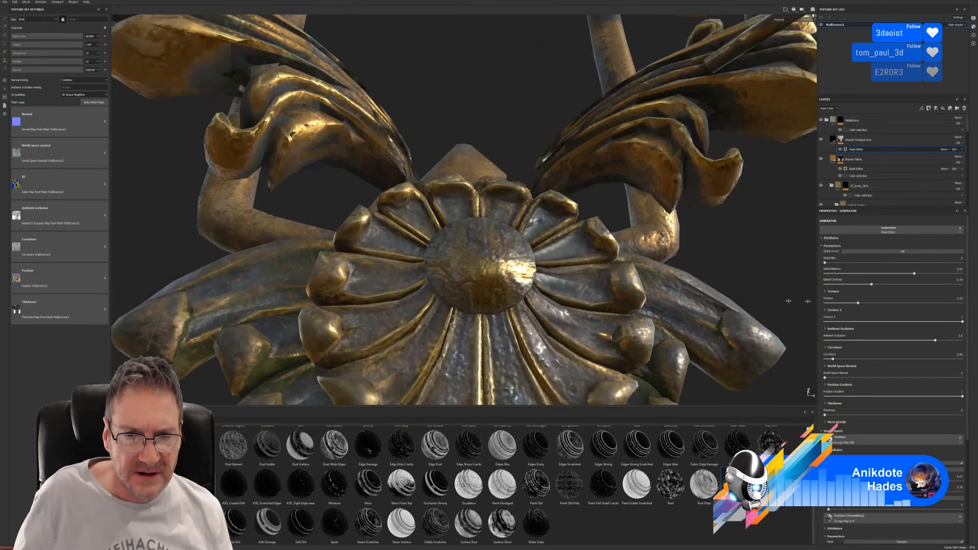
pyautogui.keyDown('alt'); pyautogui.moveTo(568, 291); pyautogui.dragTo(329, 312); pyautogui.keyUp('alt')
pyautogui.keyDown('alt'); pyautogui.moveTo(329, 312); pyautogui.dragTo(230, 316, button='right'); pyautogui.keyUp('alt')
pyautogui.keyDown('alt'); pyautogui.moveTo(382, 283); pyautogui.dragTo(312, 285, button='right'); pyautogui.keyUp('alt')
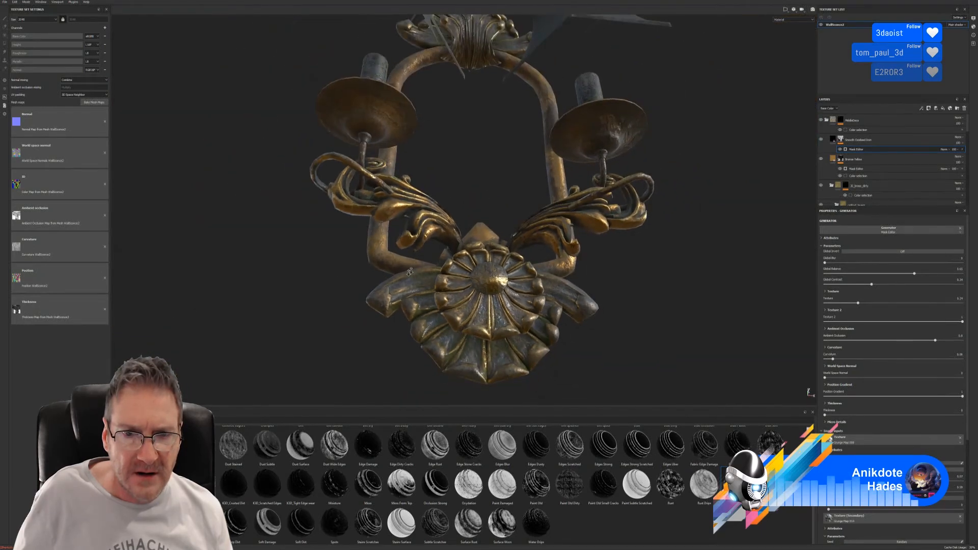
pyautogui.keyDown('alt'); pyautogui.moveTo(362, 279); pyautogui.dragTo(448, 270); pyautogui.keyUp('alt')
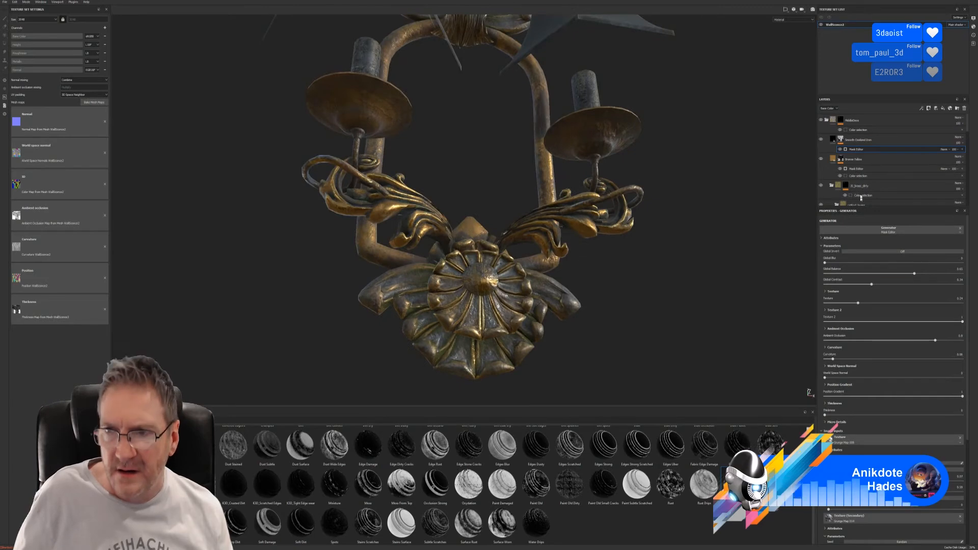
pyautogui.click(821, 160)
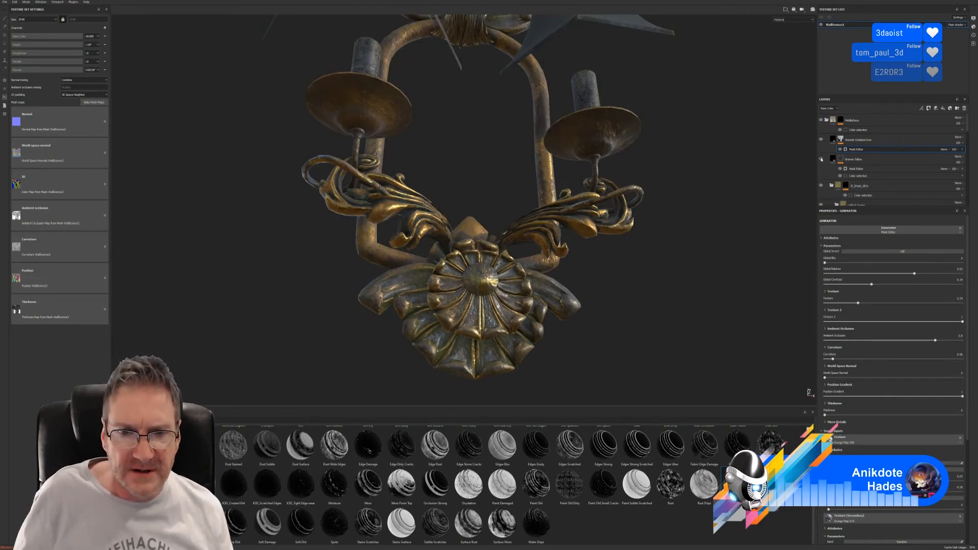
pyautogui.click(820, 186)
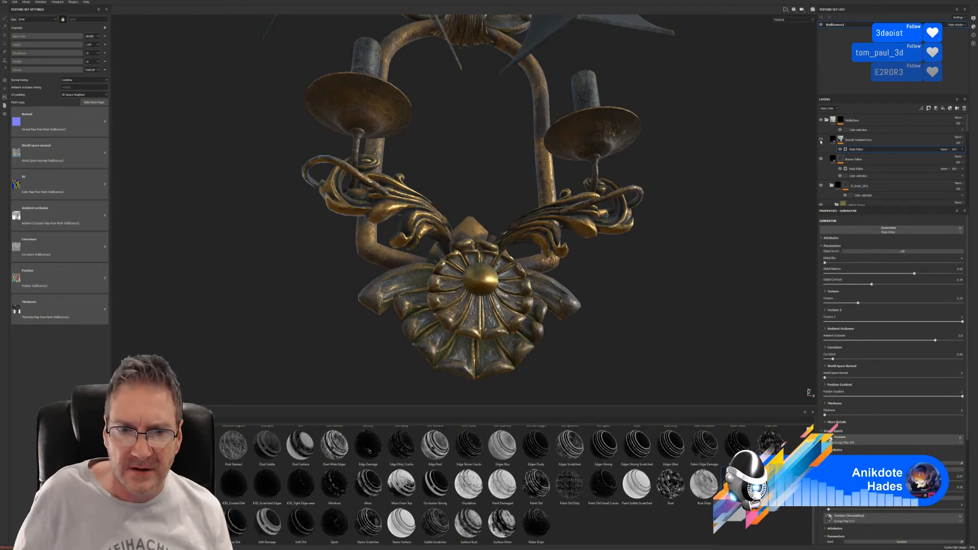
# Try rotating the Smooth Oxidized Iron layer's UV projection and return the rotation to 0
pyautogui.click(842, 142)
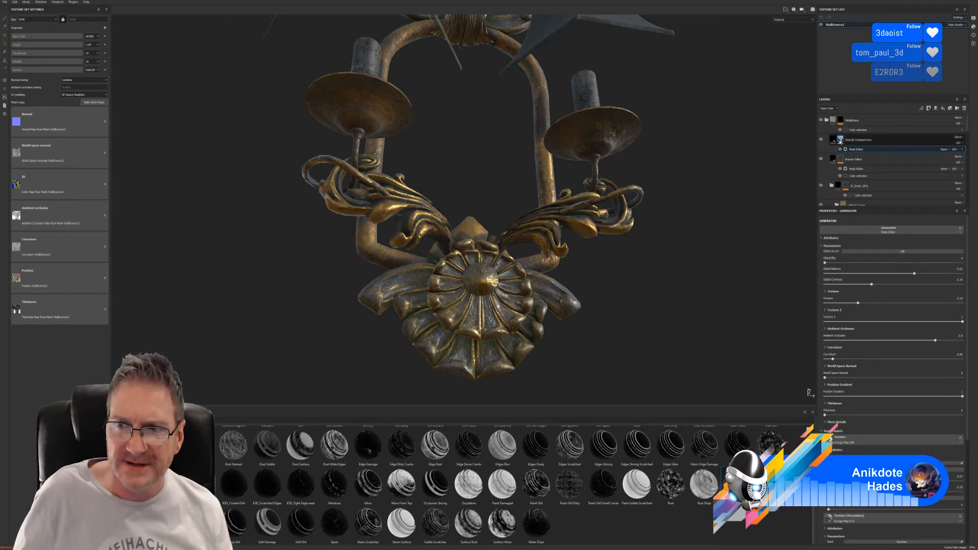
pyautogui.click(840, 141)
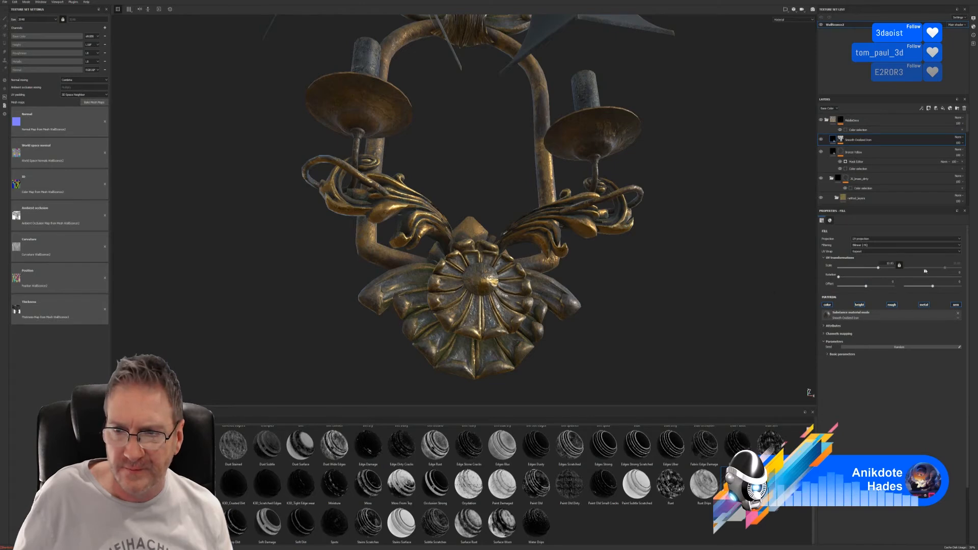
pyautogui.click(959, 276)
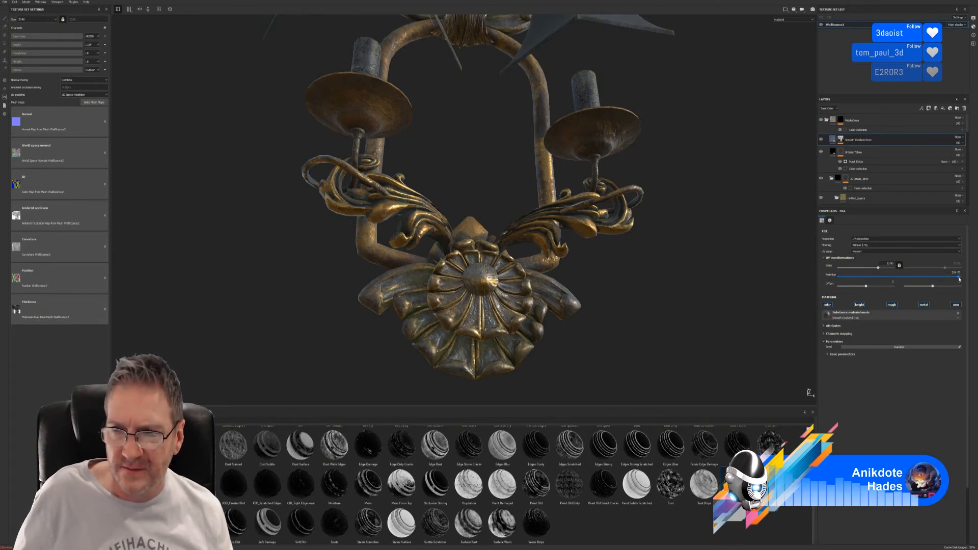
pyautogui.moveTo(959, 279); pyautogui.dragTo(838, 280)
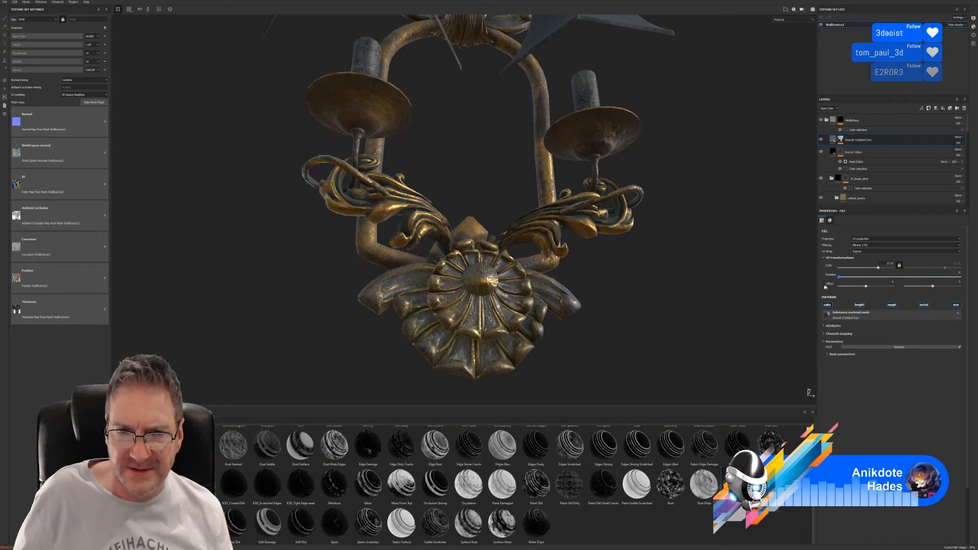
# Lower the Curvature in the Smooth Oxidized Iron layer's Mask Editor generator to about 0.03
pyautogui.click(842, 140)
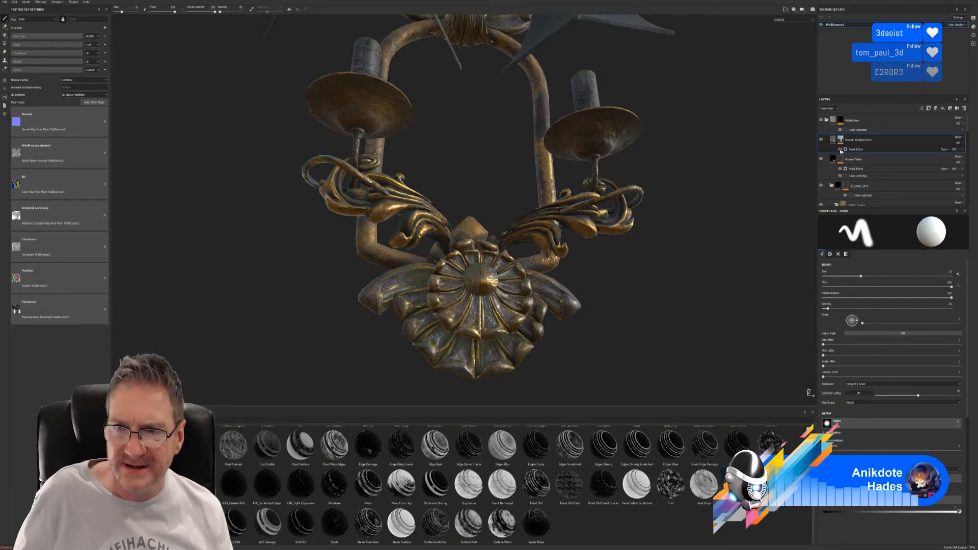
pyautogui.click(861, 150)
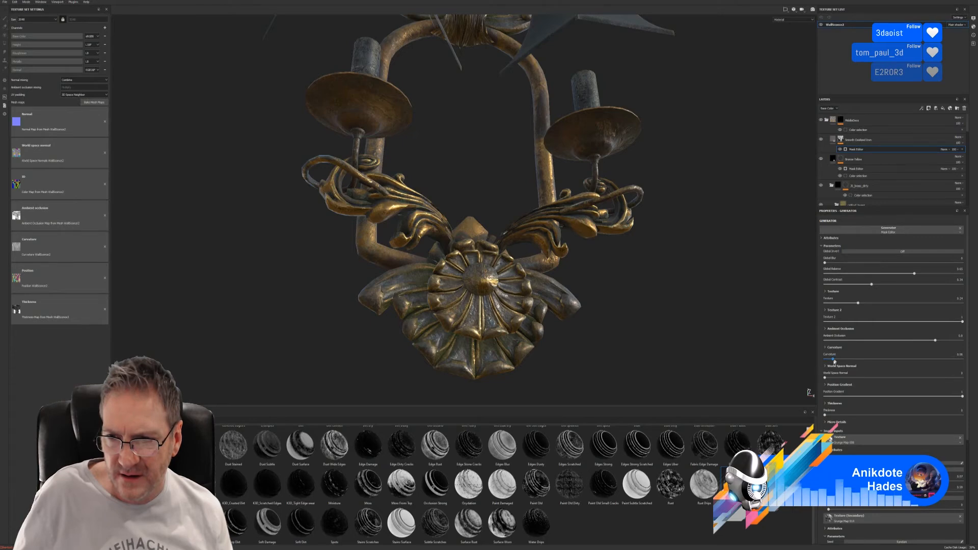
pyautogui.moveTo(835, 359)
pyautogui.mouseDown()
pyautogui.moveTo(891, 352)
pyautogui.moveTo(830, 350)
pyautogui.mouseUp()
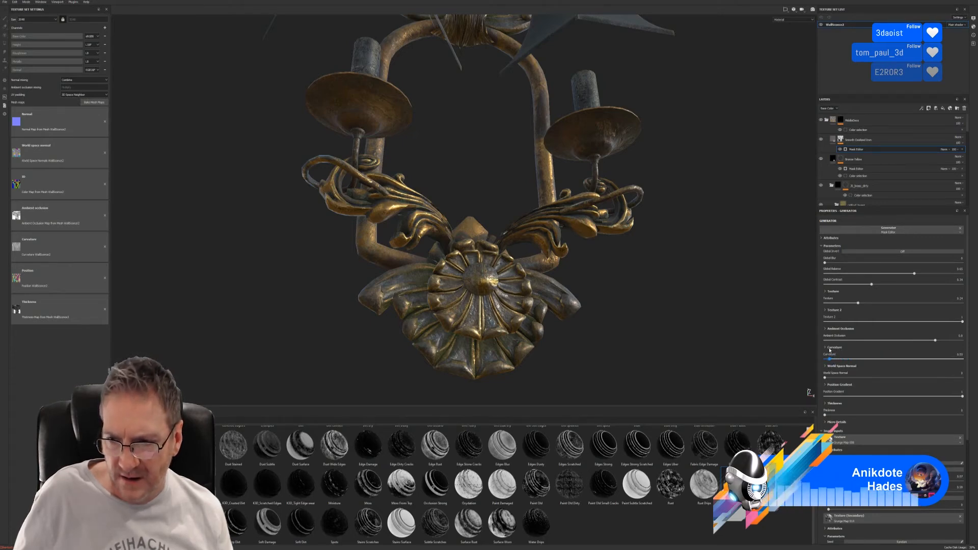
# Set the iron mask's secondary texture Balance to about 0.52 and Contrast to about 0.6, checking the knob from different angles
pyautogui.scroll(-2, 830, 351)
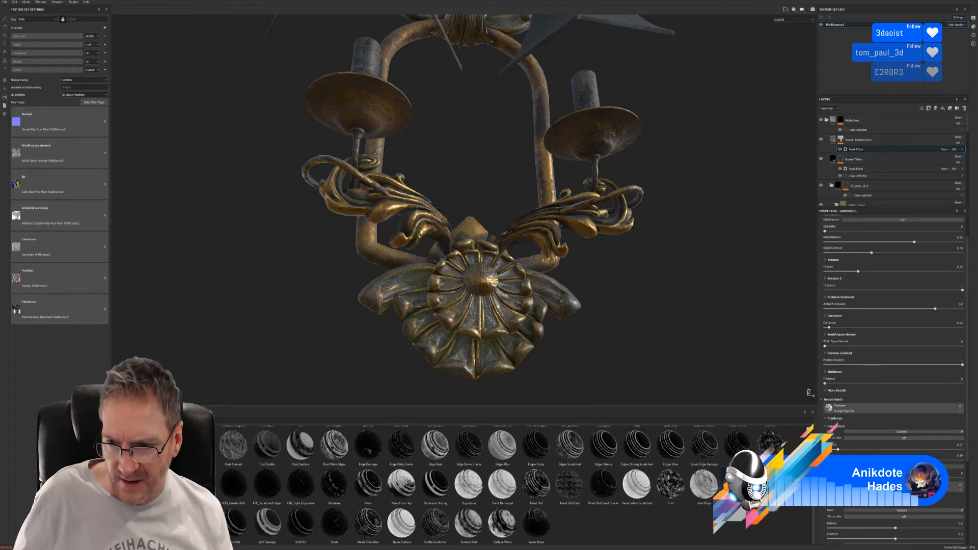
pyautogui.moveTo(906, 460); pyautogui.dragTo(956, 460)
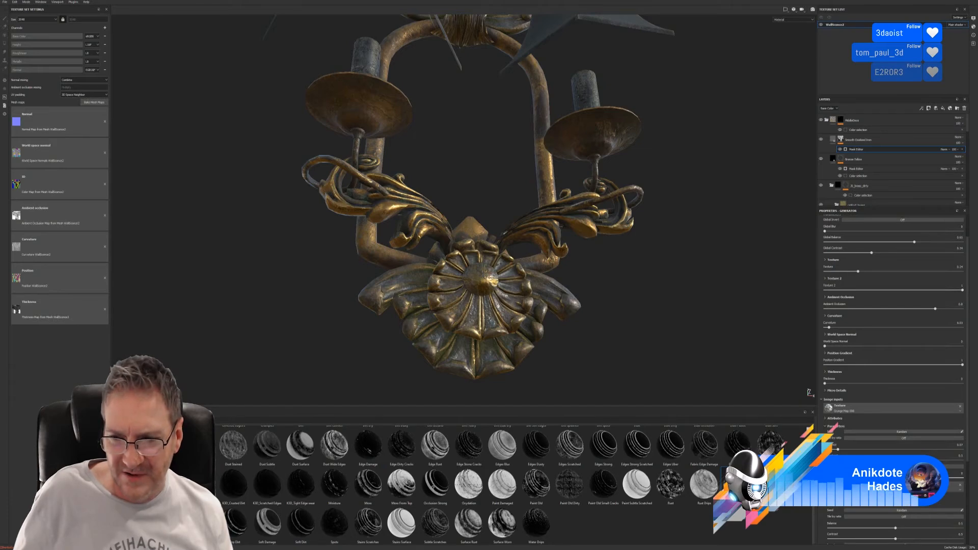
pyautogui.scroll(-1, 898, 516)
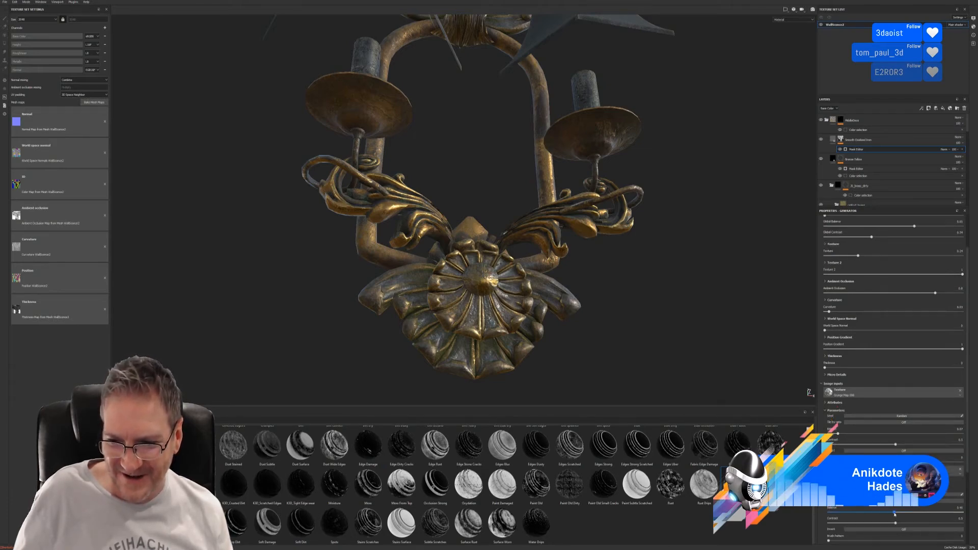
pyautogui.moveTo(895, 514)
pyautogui.mouseDown()
pyautogui.moveTo(867, 514)
pyautogui.moveTo(924, 511)
pyautogui.moveTo(898, 512)
pyautogui.mouseUp()
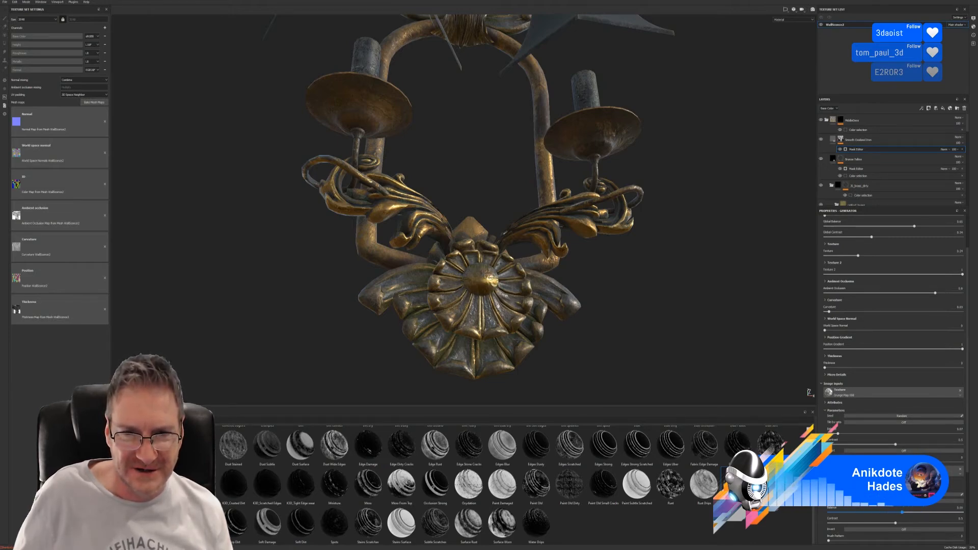
pyautogui.keyDown('alt'); pyautogui.moveTo(536, 301); pyautogui.dragTo(607, 314); pyautogui.keyUp('alt')
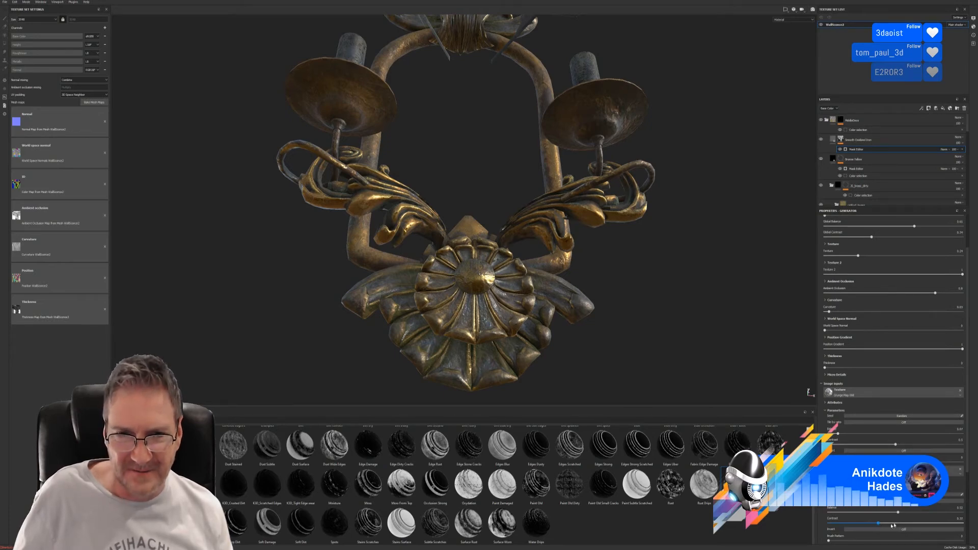
pyautogui.moveTo(892, 525); pyautogui.dragTo(926, 519)
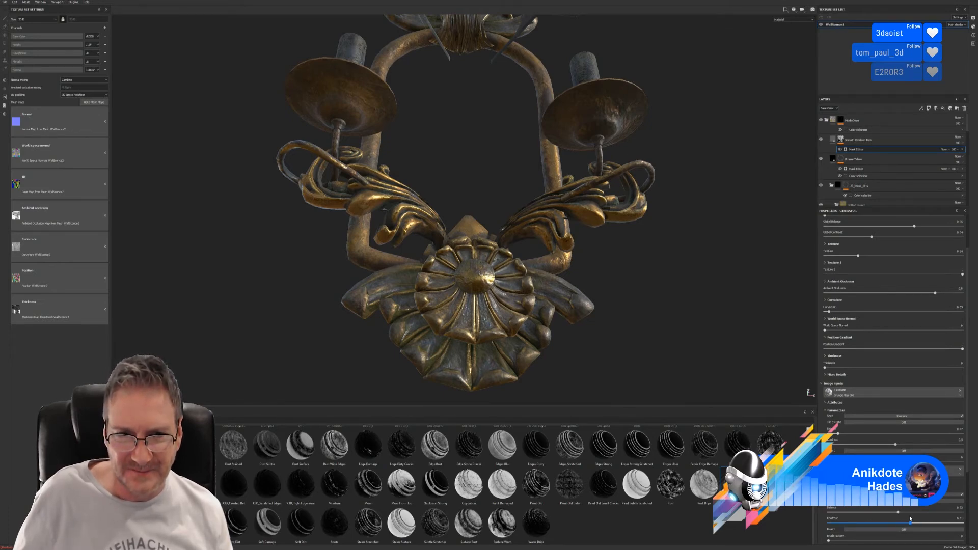
pyautogui.moveTo(529, 297)
pyautogui.keyDown('alt'); pyautogui.mouseDown()
pyautogui.moveTo(528, 313)
pyautogui.moveTo(528, 283)
pyautogui.moveTo(527, 293)
pyautogui.mouseUp(); pyautogui.keyUp('alt')
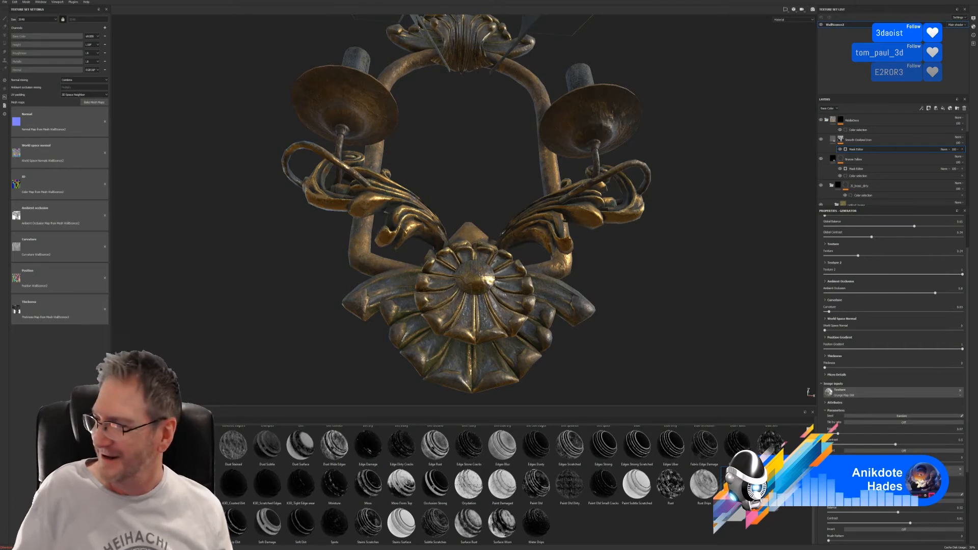
# Set the pattern value of the iron mask's secondary texture to about 0.37 and check the lamp from different angles
pyautogui.keyDown('alt'); pyautogui.moveTo(670, 289); pyautogui.dragTo(651, 323); pyautogui.keyUp('alt')
pyautogui.keyDown('alt'); pyautogui.moveTo(605, 303); pyautogui.dragTo(473, 325, button='right'); pyautogui.keyUp('alt')
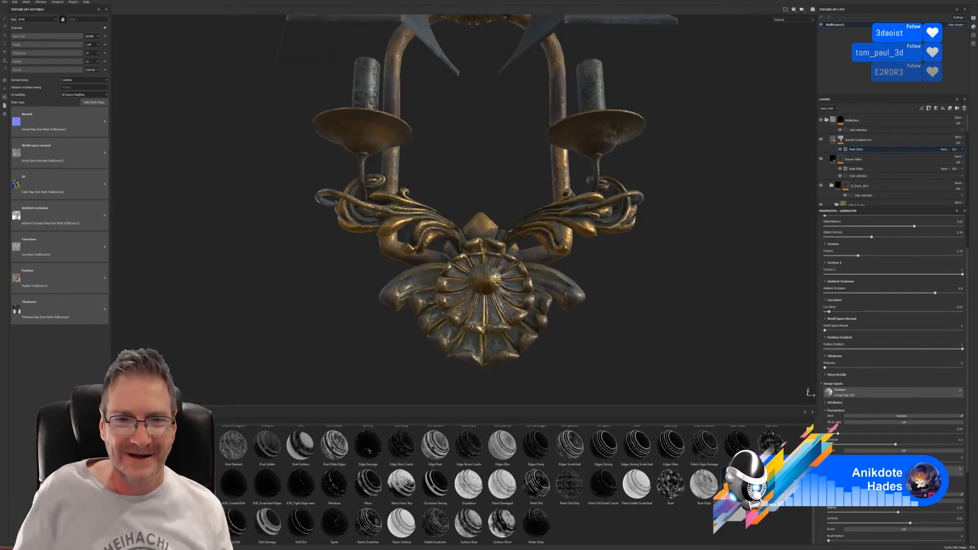
pyautogui.scroll(-2, 958, 469)
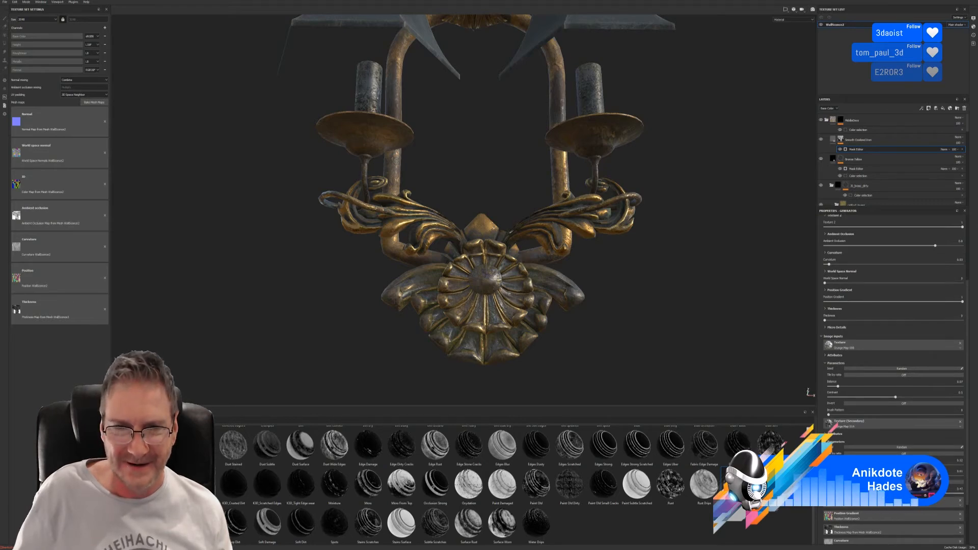
pyautogui.moveTo(892, 494); pyautogui.dragTo(876, 494)
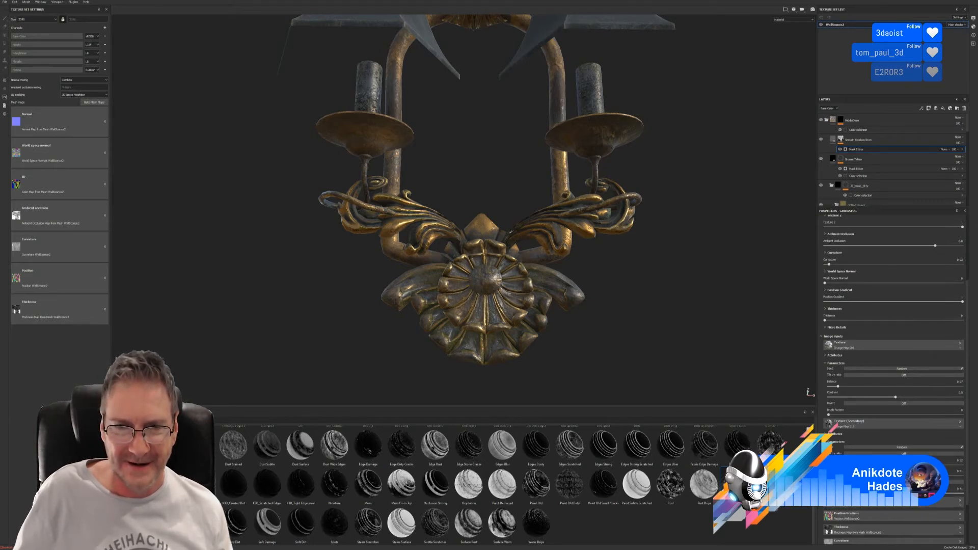
pyautogui.keyDown('alt'); pyautogui.moveTo(480, 288); pyautogui.dragTo(269, 212); pyautogui.keyUp('alt')
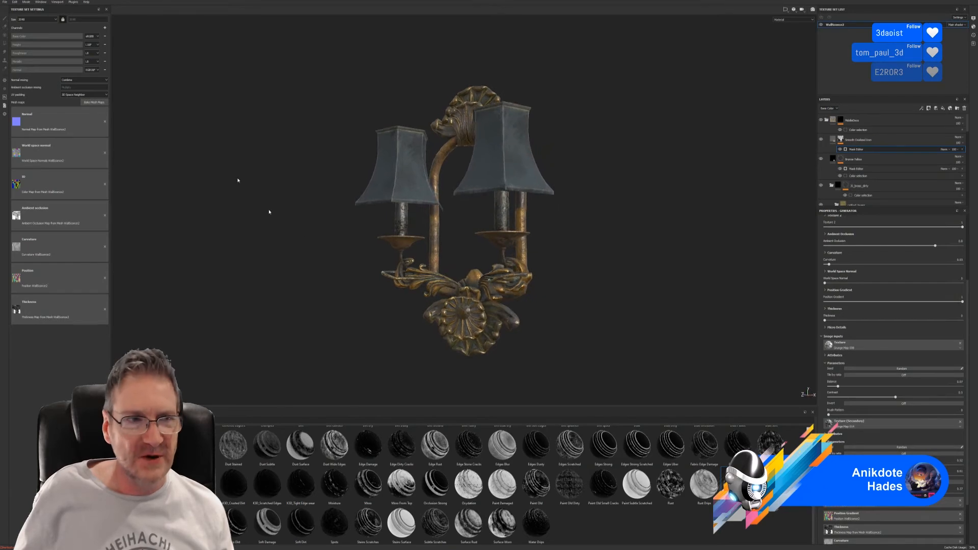
# Save the project and start a texture export for the wall sconce
pyautogui.click(6, 2)
pyautogui.click(10, 49)
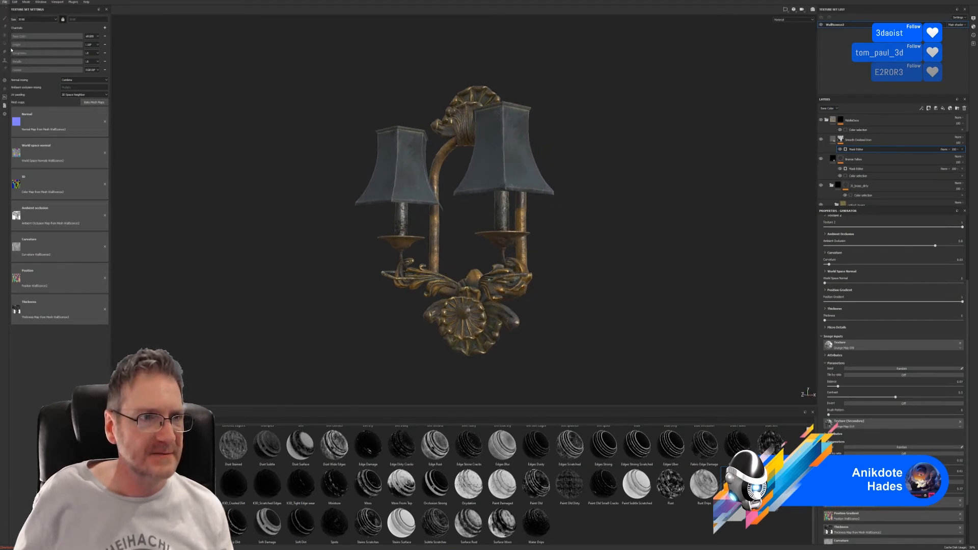
pyautogui.click(5, 2)
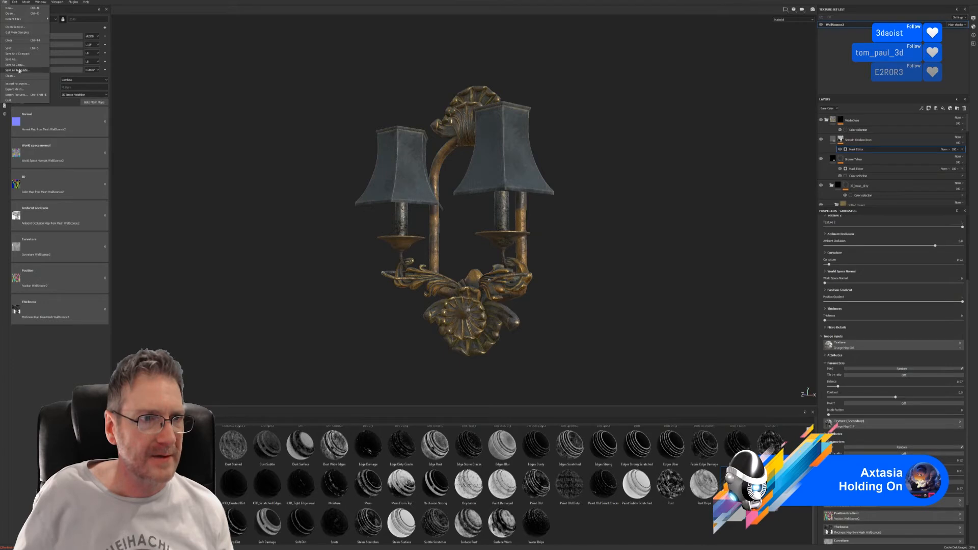
pyautogui.click(17, 95)
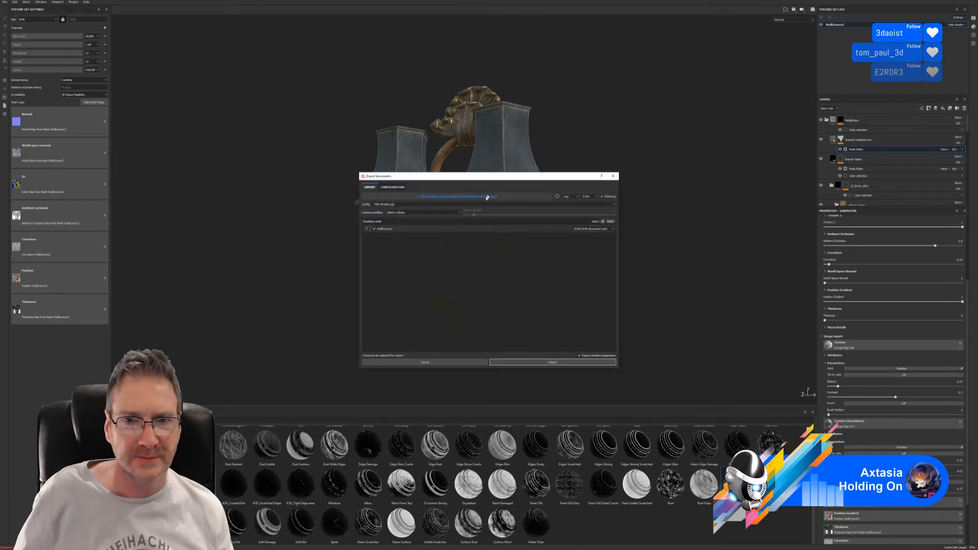
# Set the export destination to the Bronze Wall Sconce folder inside UE4 Projects, Models, Bedroom, Chosen on the Work drive
pyautogui.click(456, 197)
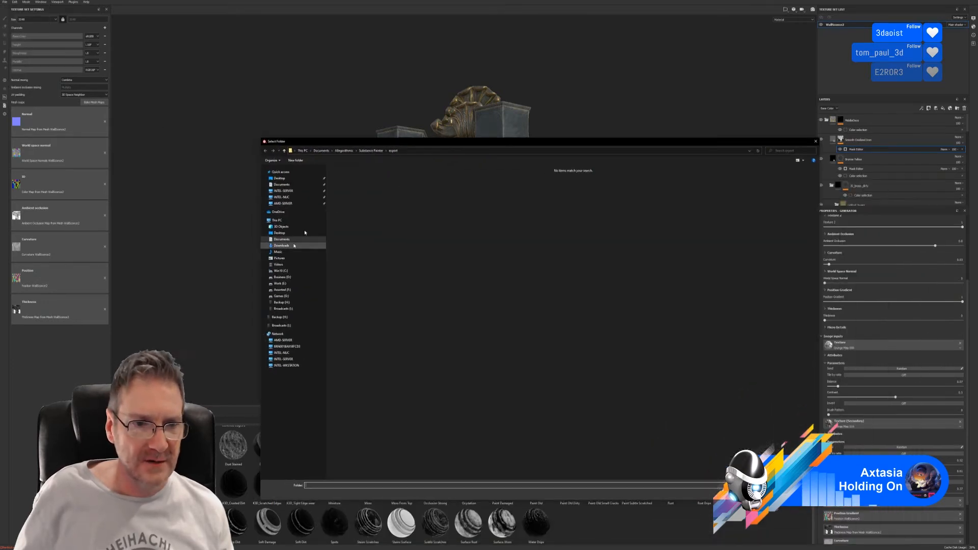
pyautogui.click(279, 284)
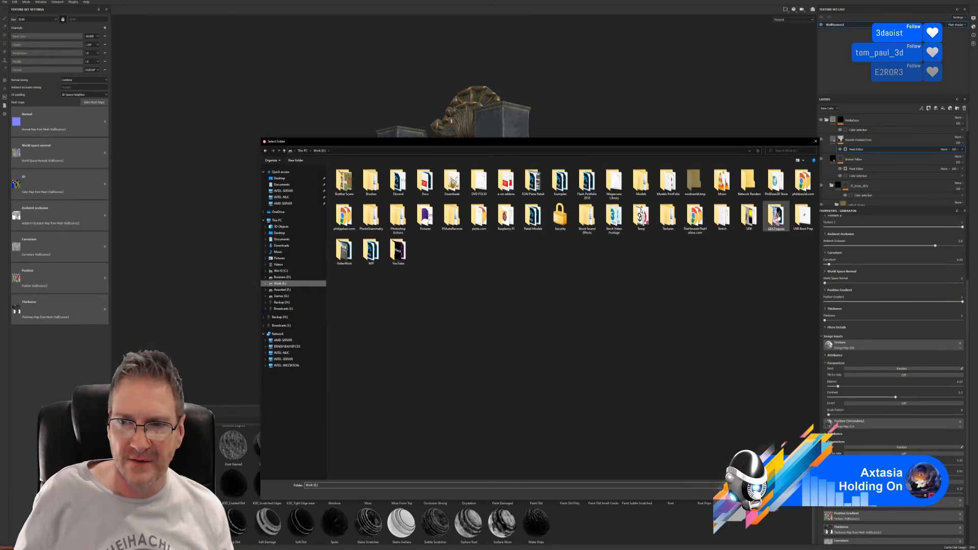
pyautogui.doubleClick(776, 217)
pyautogui.doubleClick(560, 181)
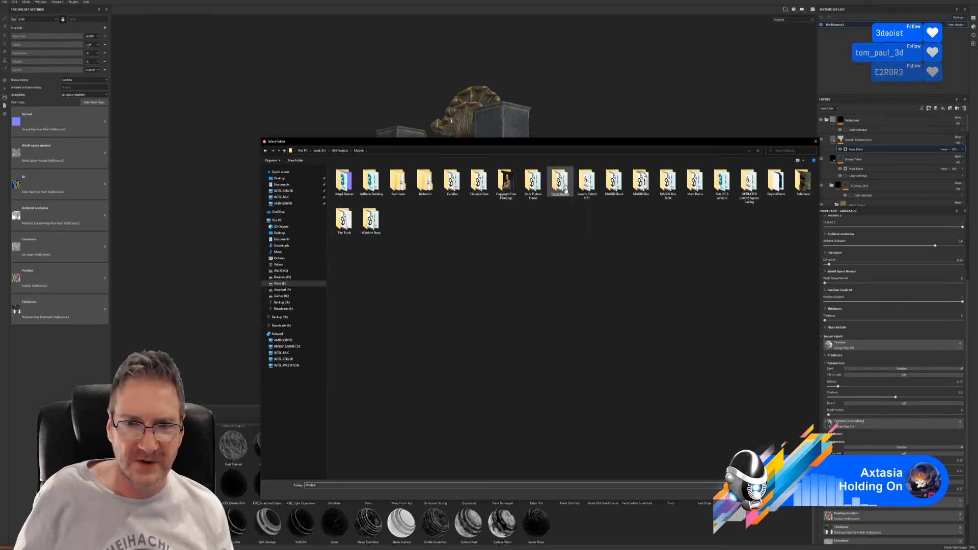
pyautogui.doubleClick(424, 183)
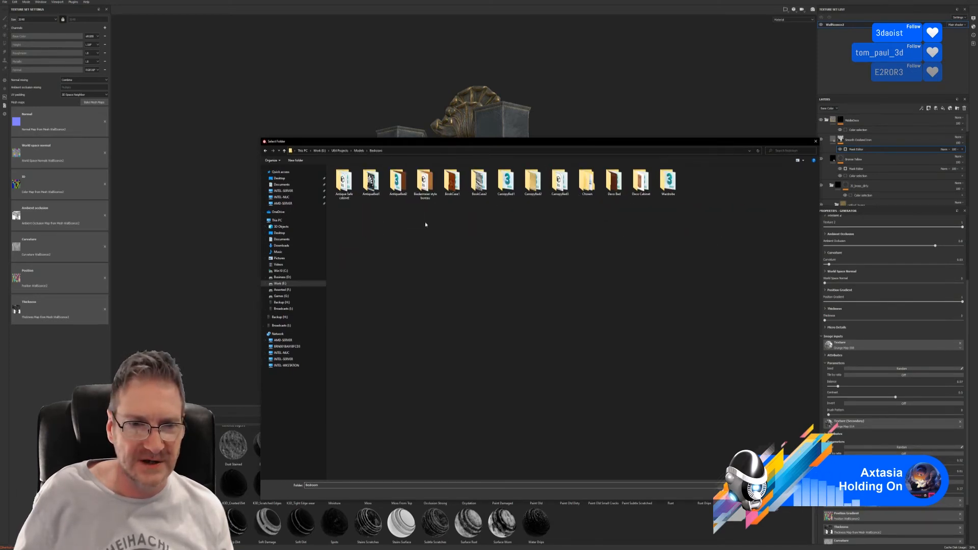
pyautogui.doubleClick(589, 196)
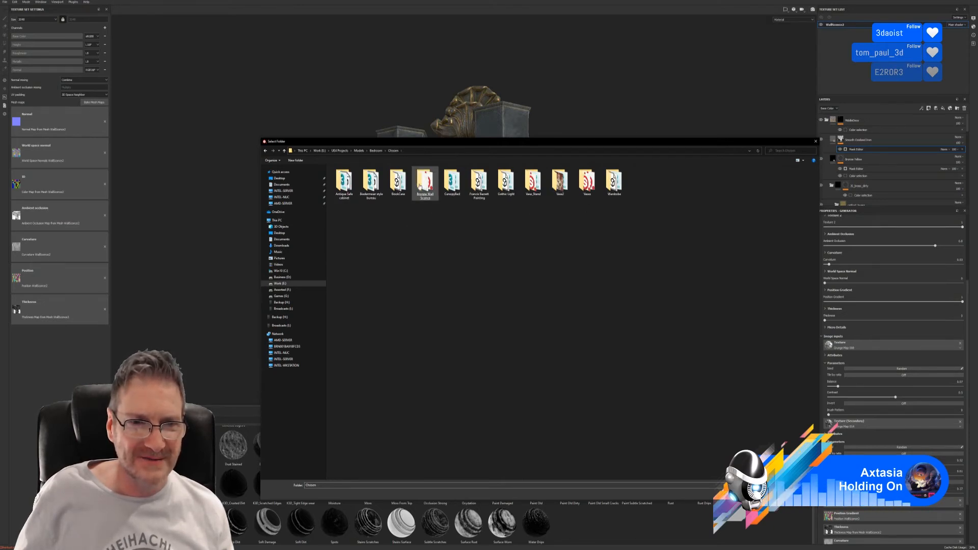
pyautogui.doubleClick(425, 181)
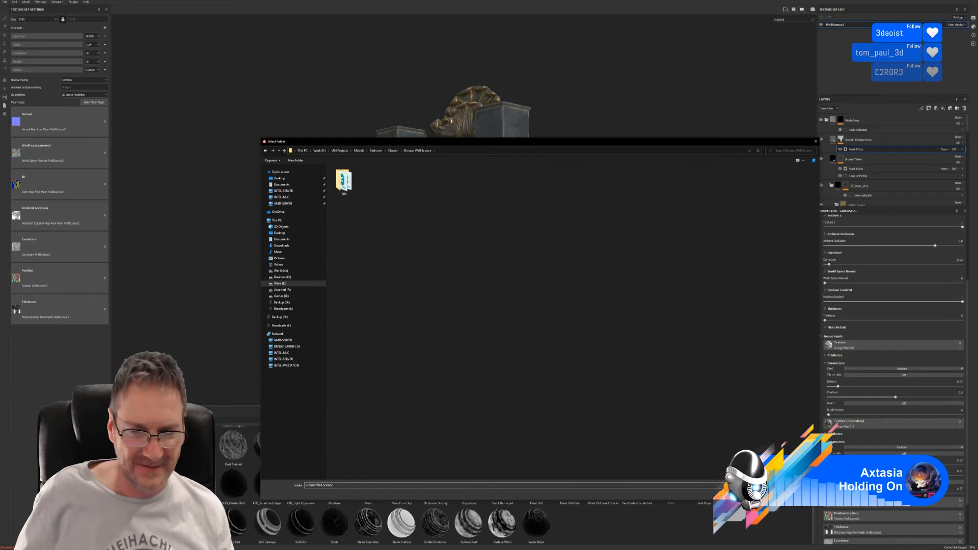
pyautogui.click(776, 493)
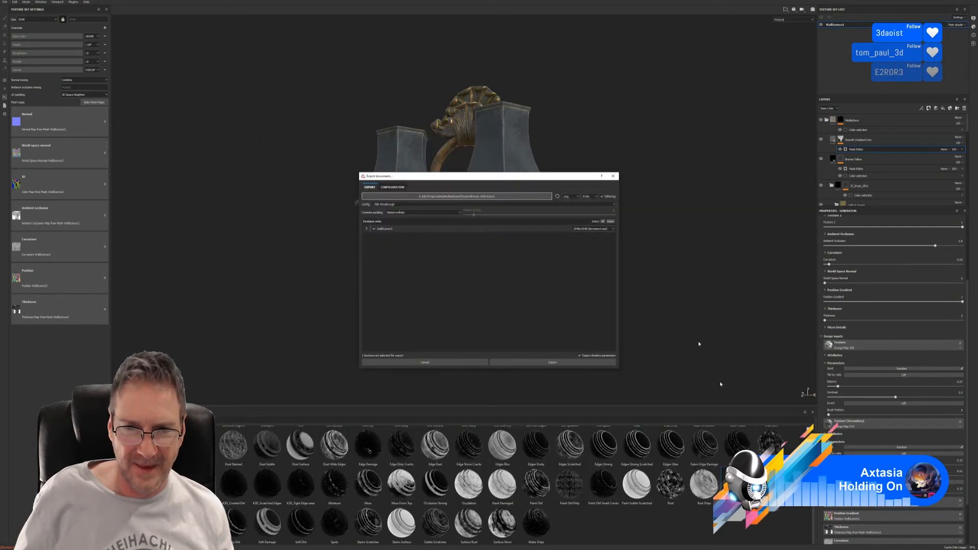
# Export the wall sconce textures, open the export folder to check the files and close it
pyautogui.click(561, 362)
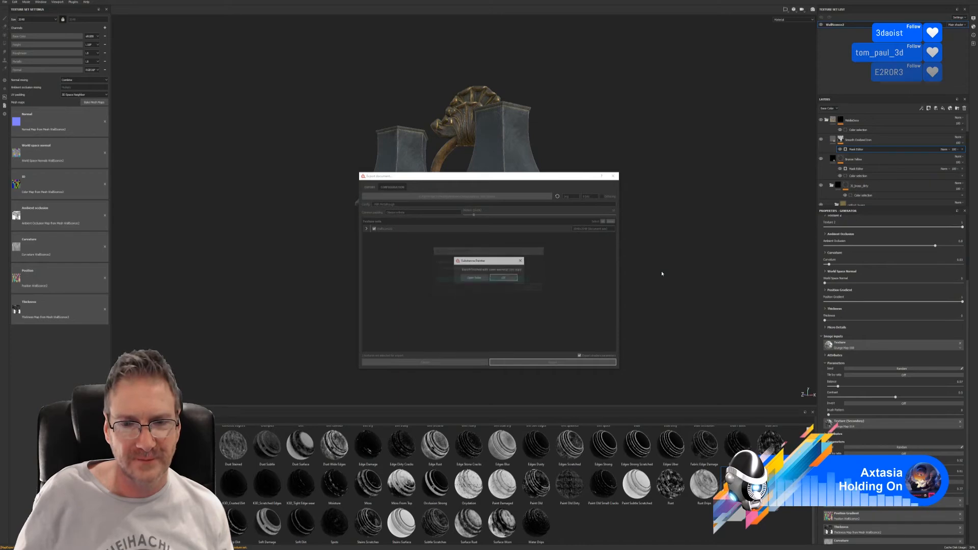
pyautogui.click(487, 278)
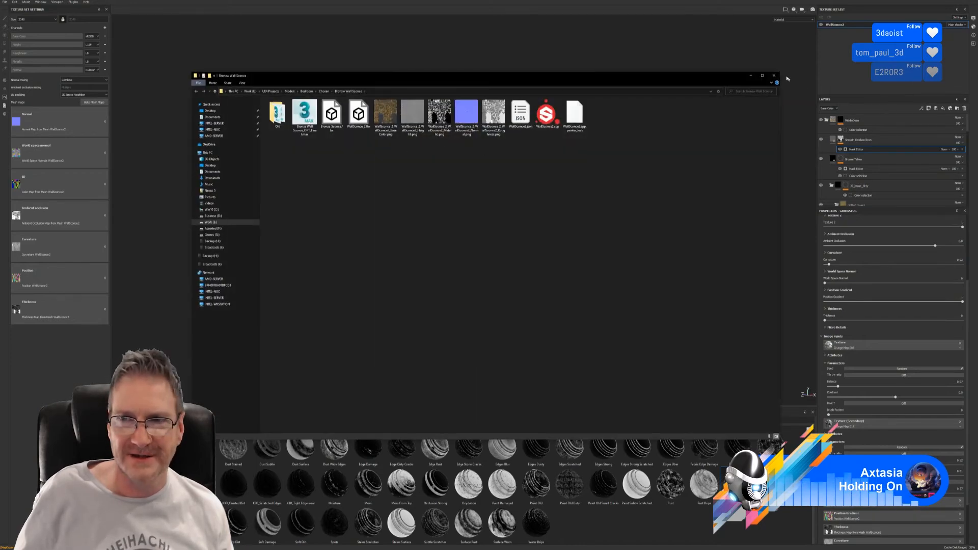
pyautogui.click(774, 75)
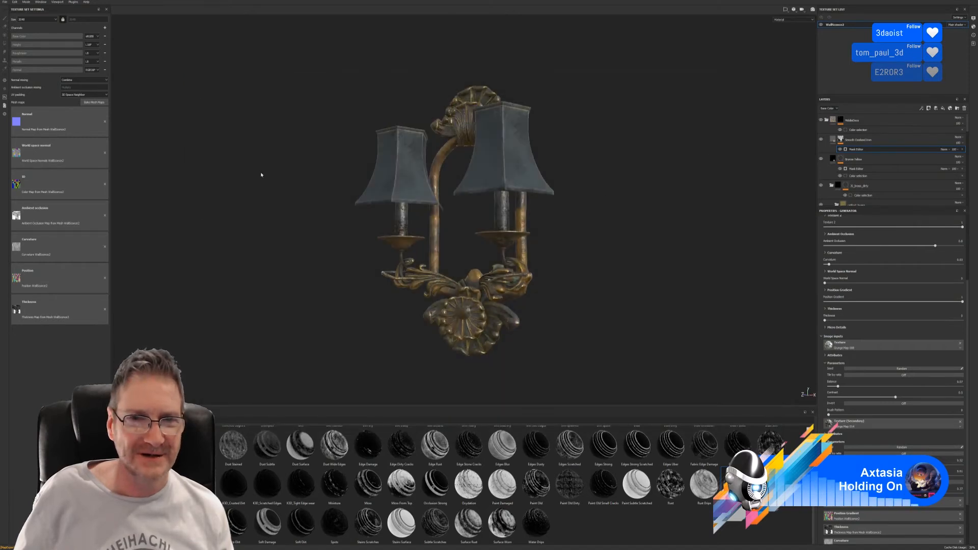
# Save the project again once the textures are exported
pyautogui.keyDown('alt'); pyautogui.moveTo(260, 209); pyautogui.dragTo(305, 219); pyautogui.keyUp('alt')
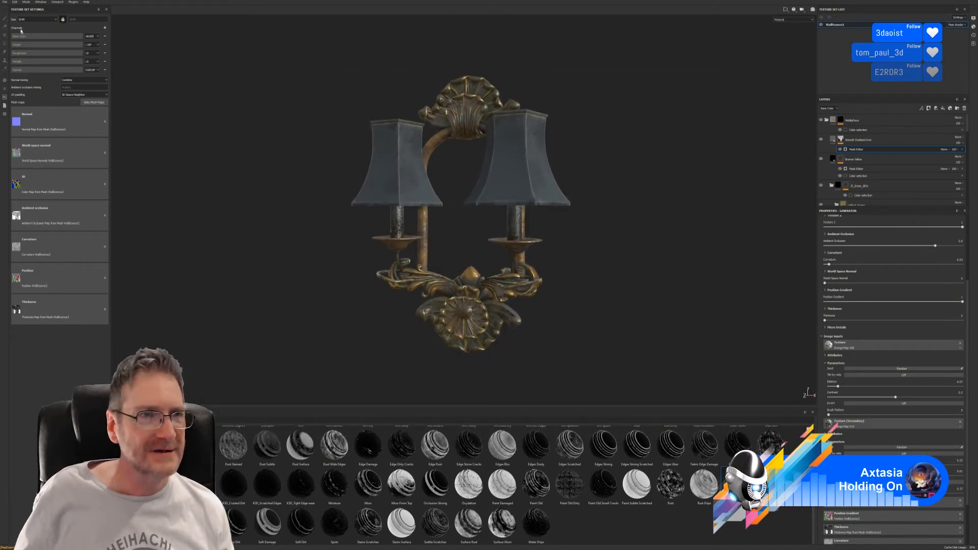
pyautogui.click(5, 2)
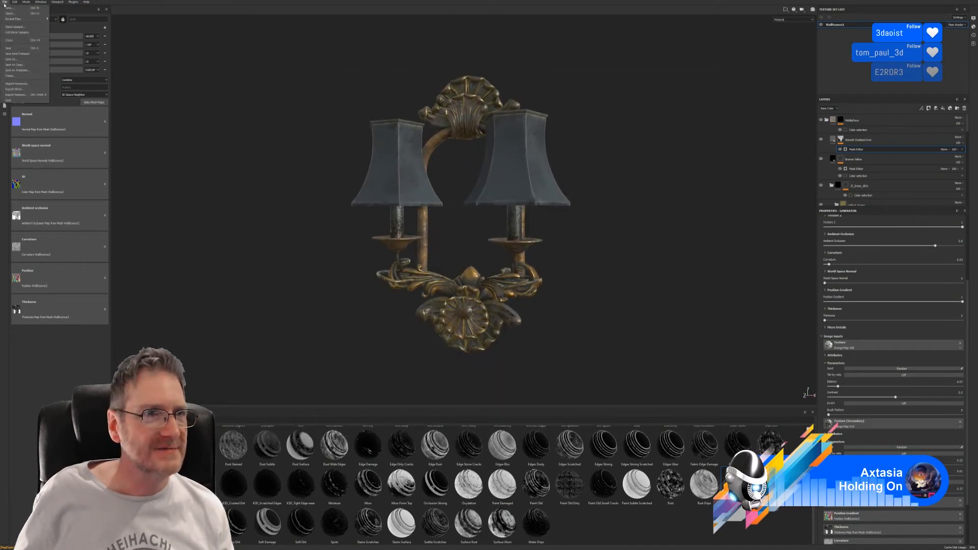
pyautogui.click(9, 48)
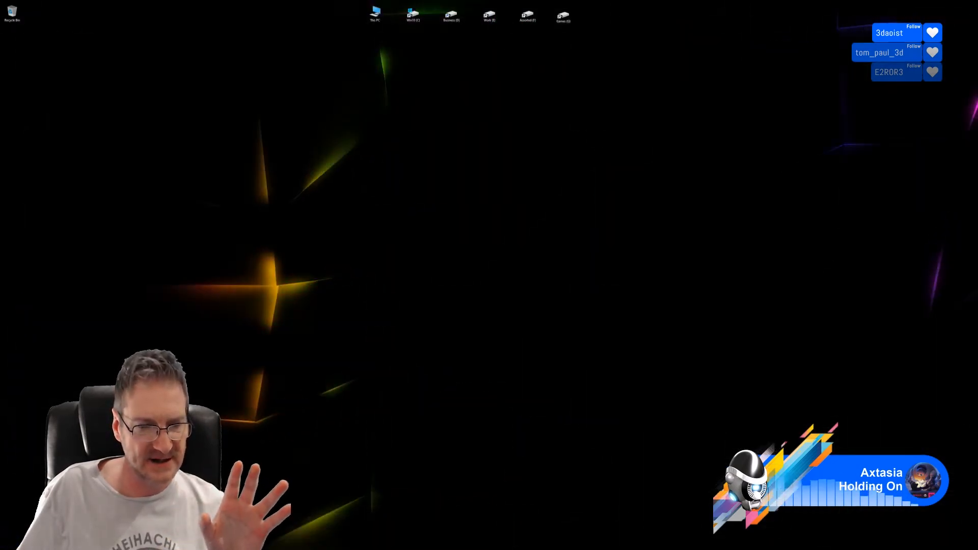
# Switch to 3ds Max and open Bookcase_OPT_Final.max from the BookCase folder inside Chosen
pyautogui.hotkey('alt', 'Tab')
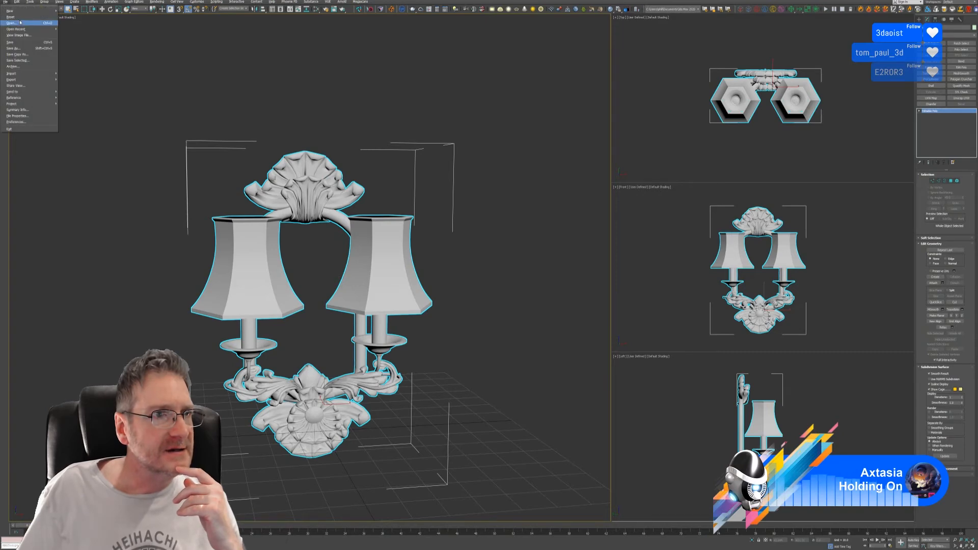
pyautogui.hotkey('ctrl', 'o')
pyautogui.click(257, 66)
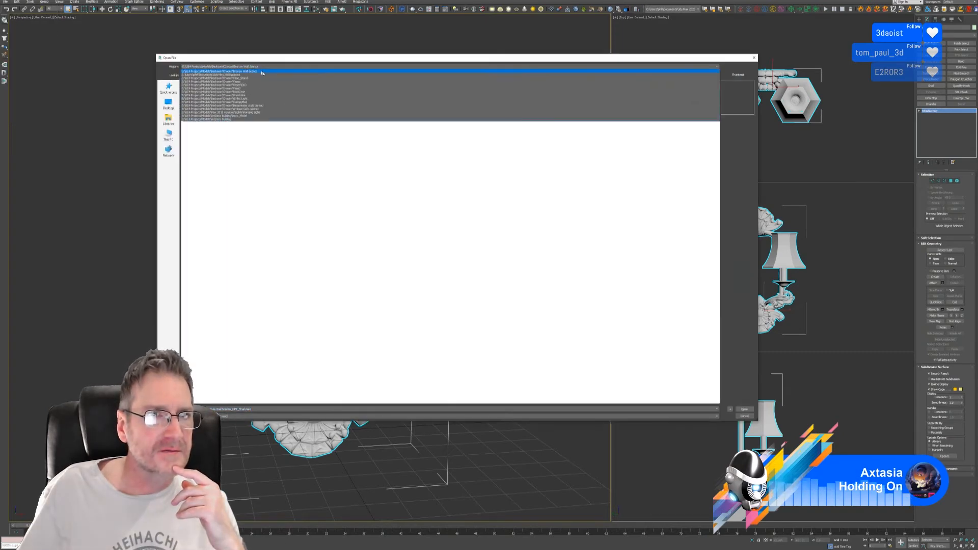
pyautogui.click(258, 72)
pyautogui.click(262, 76)
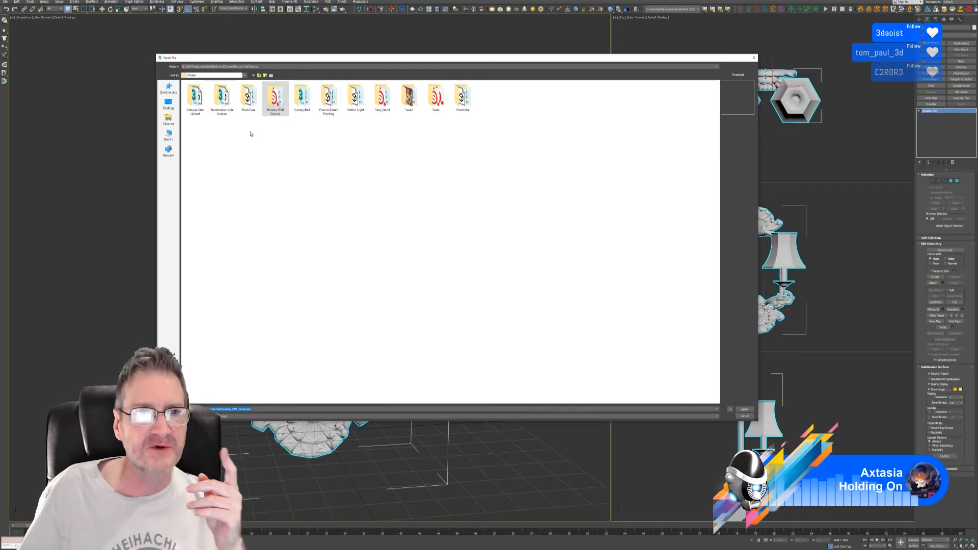
pyautogui.doubleClick(248, 97)
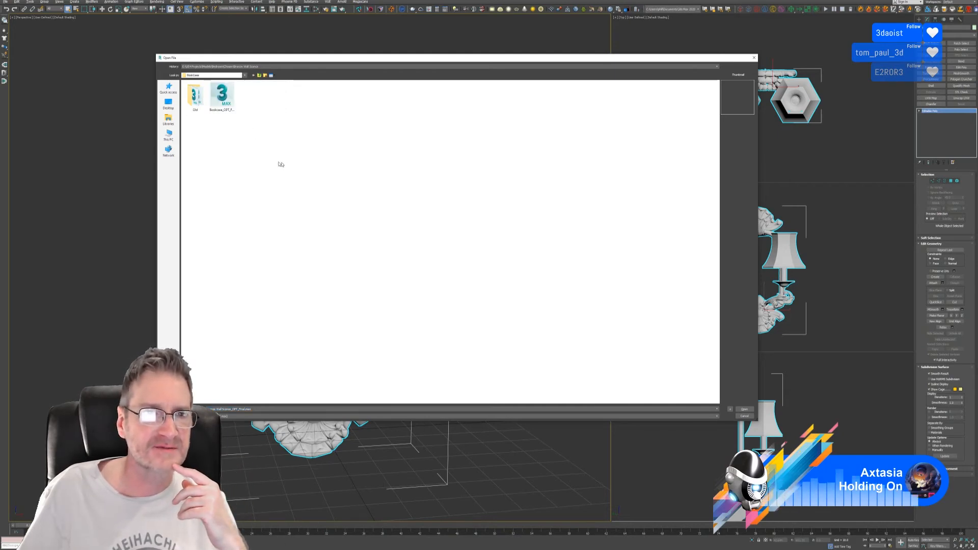
pyautogui.click(228, 102)
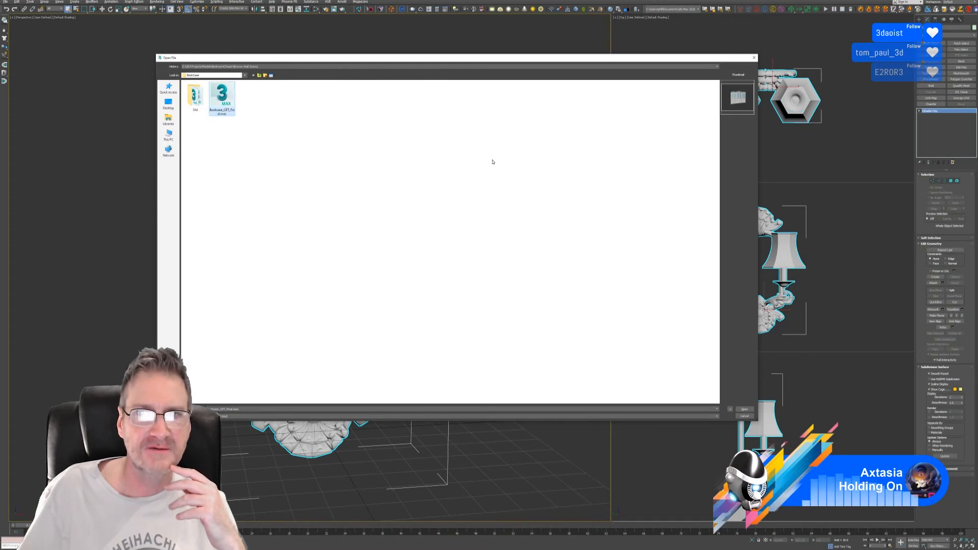
pyautogui.press('Return')
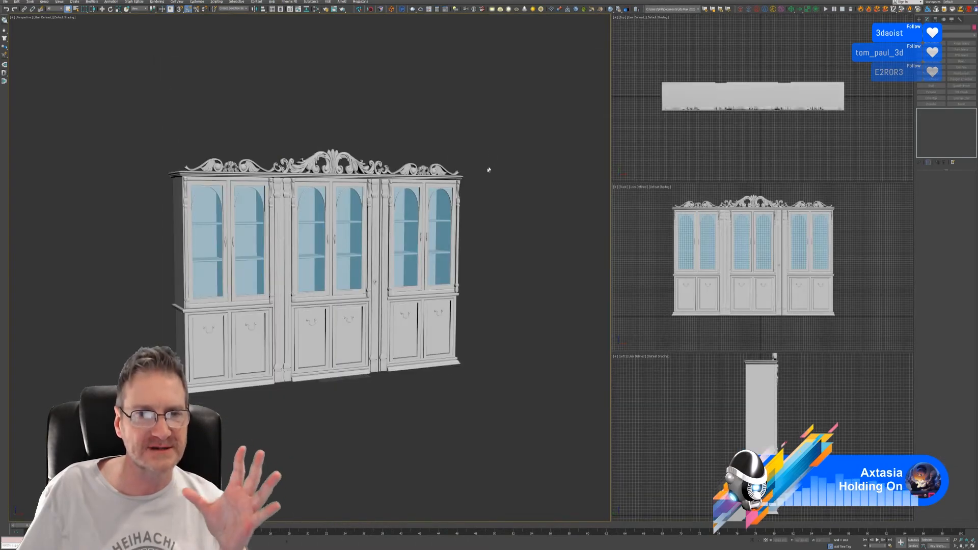
# Examine the bookcase's front and the small lock ornament with the horned head and engraved symbols, up close and from afar
pyautogui.click(331, 268)
pyautogui.scroll(4, 334, 269)
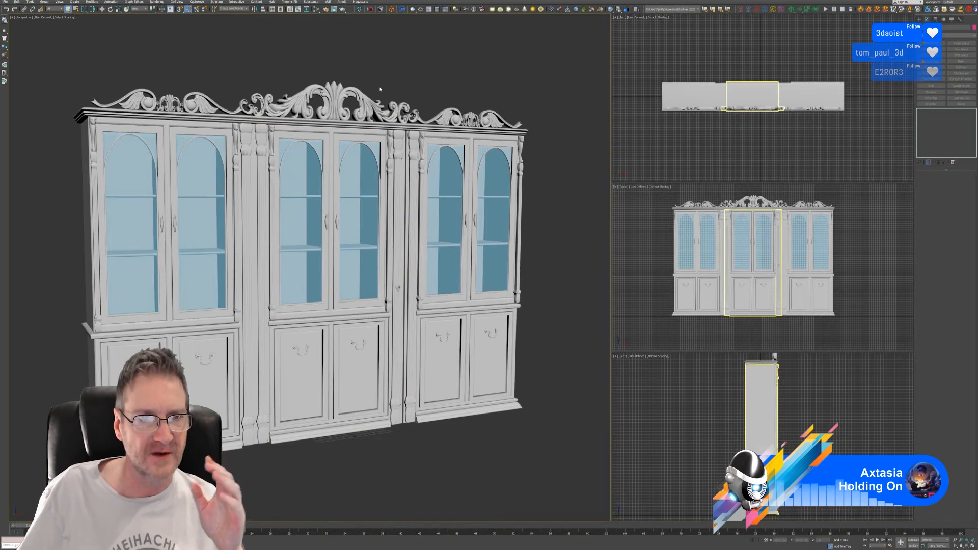
pyautogui.moveTo(380, 89); pyautogui.dragTo(384, 92, button='middle')
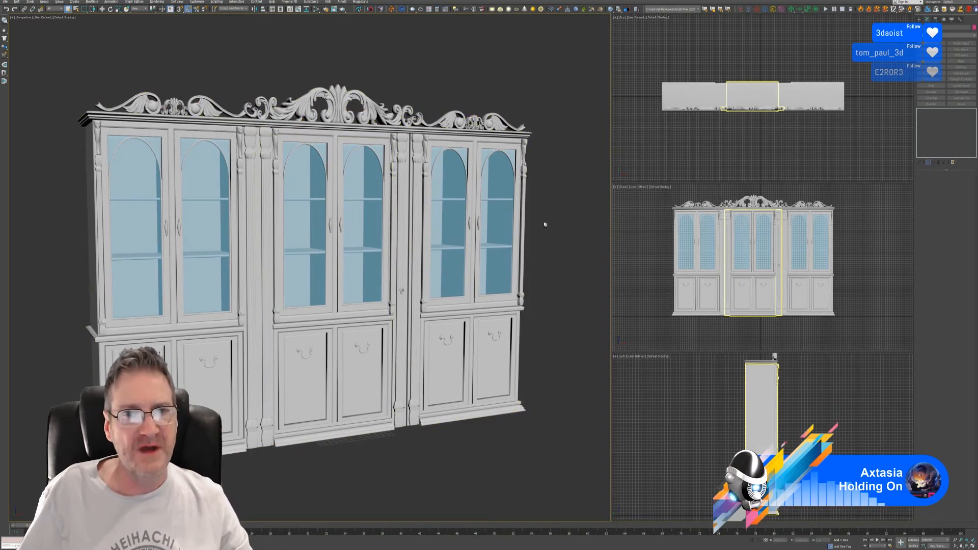
pyautogui.moveTo(544, 224)
pyautogui.keyDown('alt'); pyautogui.mouseDown(button='middle')
pyautogui.moveTo(497, 221)
pyautogui.moveTo(537, 225)
pyautogui.mouseUp(button='middle'); pyautogui.keyUp('alt')
pyautogui.scroll(6, 397, 294)
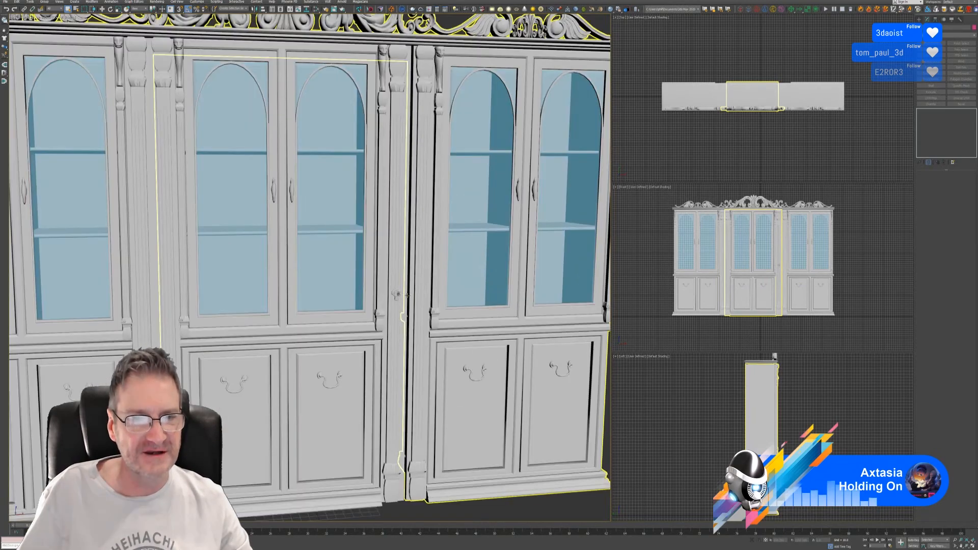
pyautogui.scroll(8, 395, 294)
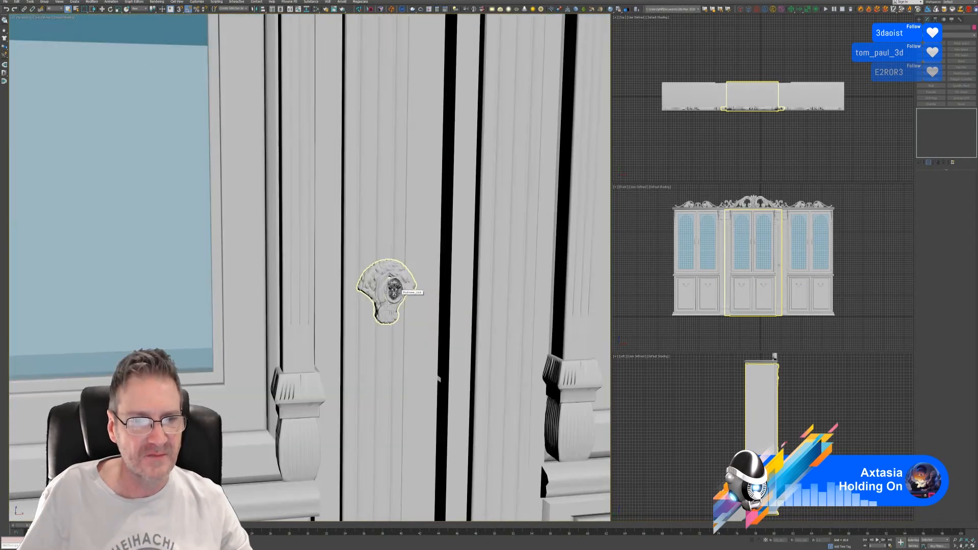
pyautogui.scroll(3, 402, 295)
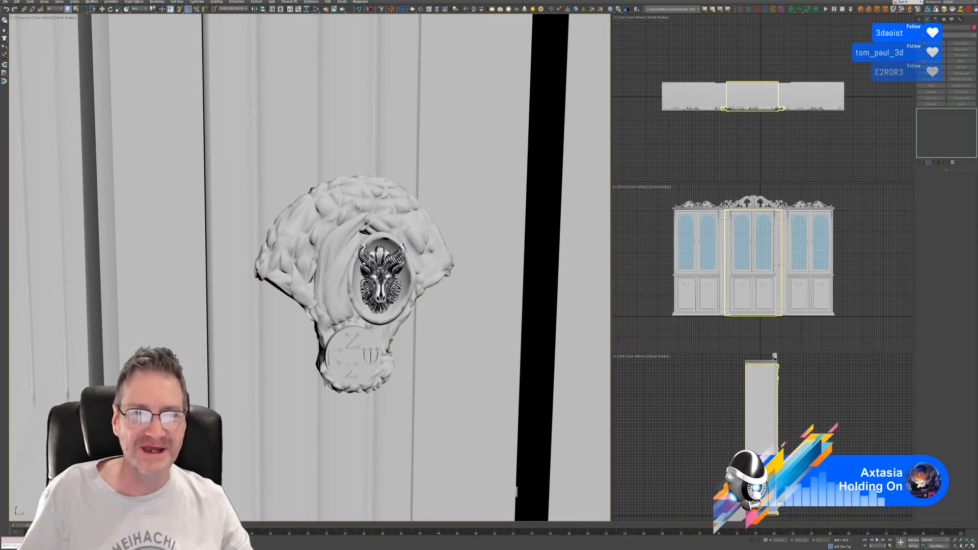
pyautogui.keyDown('alt'); pyautogui.moveTo(455, 323); pyautogui.dragTo(445, 321, button='middle'); pyautogui.keyUp('alt')
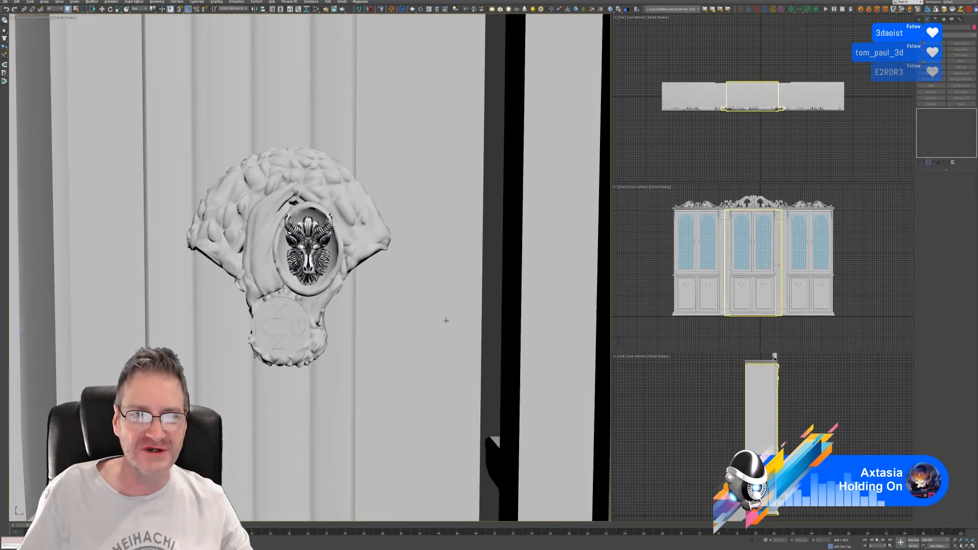
pyautogui.scroll(5, 291, 332)
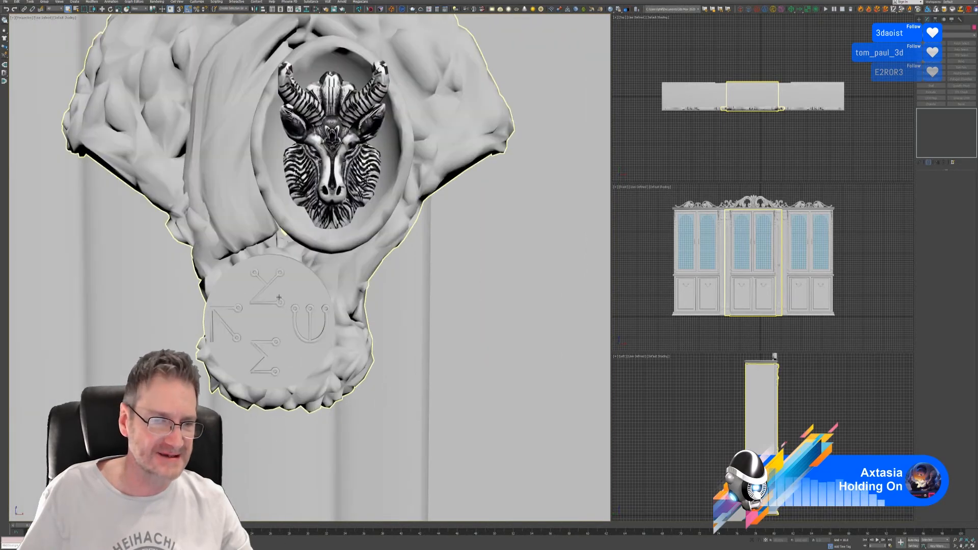
pyautogui.scroll(-5, 355, 232)
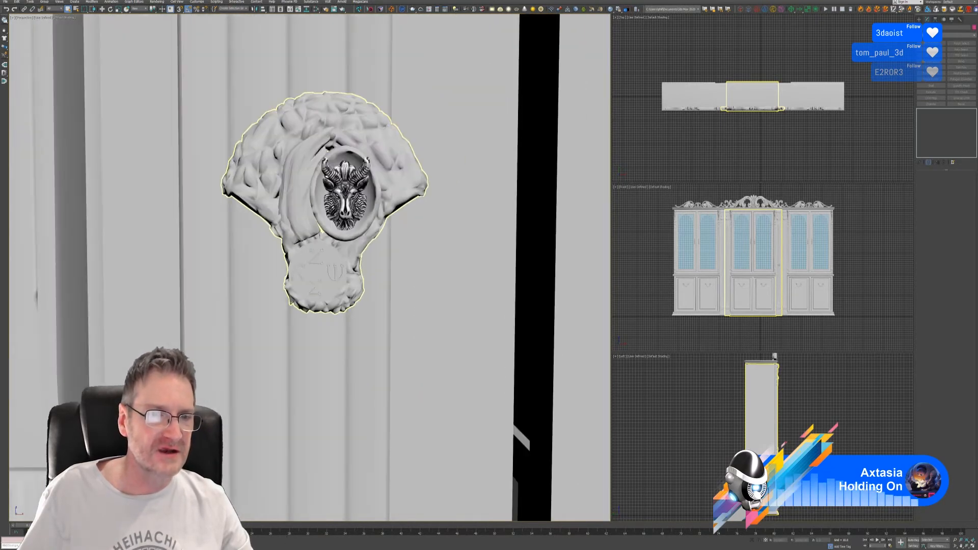
pyautogui.scroll(-10, 341, 190)
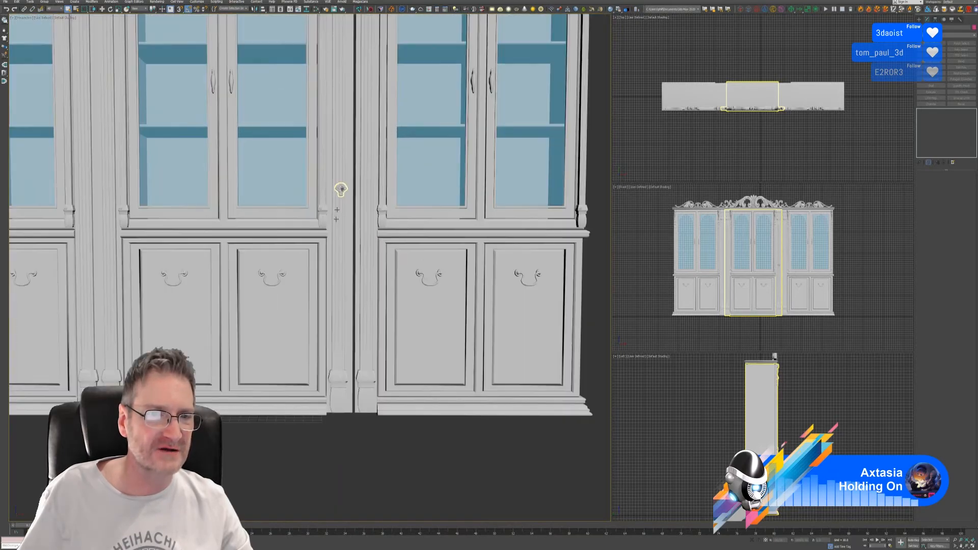
# Rotate the bookcase's middle section backwards about its hinge edge to demonstrate the hidden door, and undo the rotation
pyautogui.scroll(-6, 320, 436)
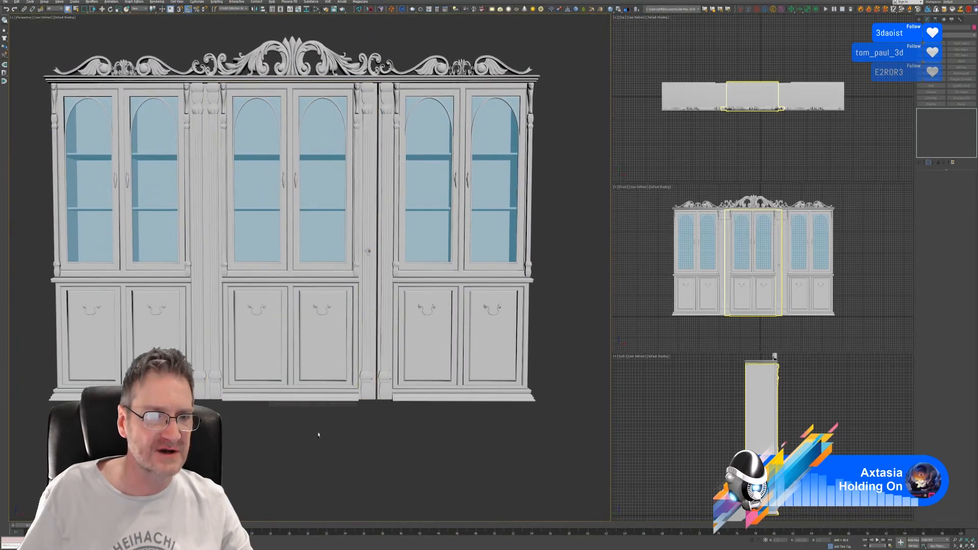
pyautogui.moveTo(319, 436)
pyautogui.keyDown('alt'); pyautogui.mouseDown(button='middle')
pyautogui.moveTo(300, 433)
pyautogui.moveTo(323, 439)
pyautogui.mouseUp(button='middle'); pyautogui.keyUp('alt')
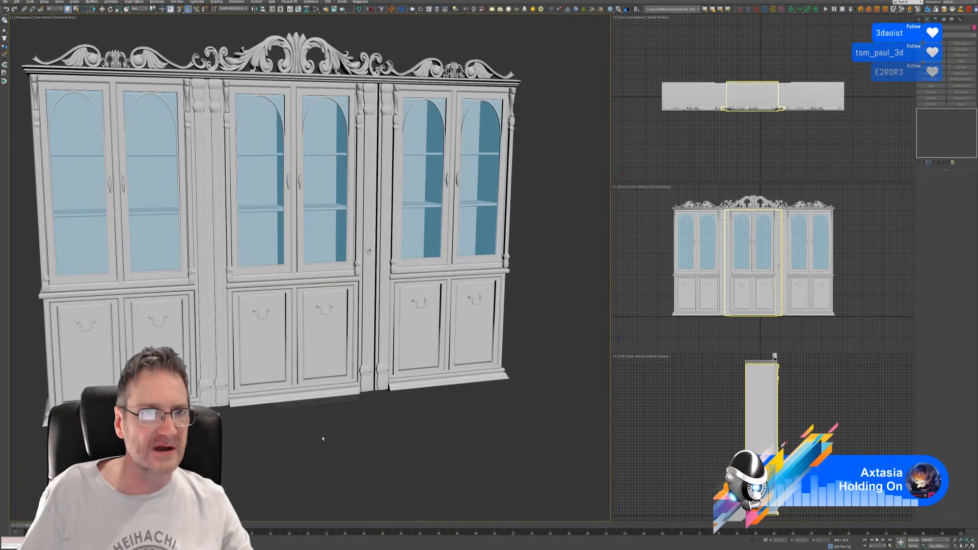
pyautogui.click(234, 174)
pyautogui.click(110, 9)
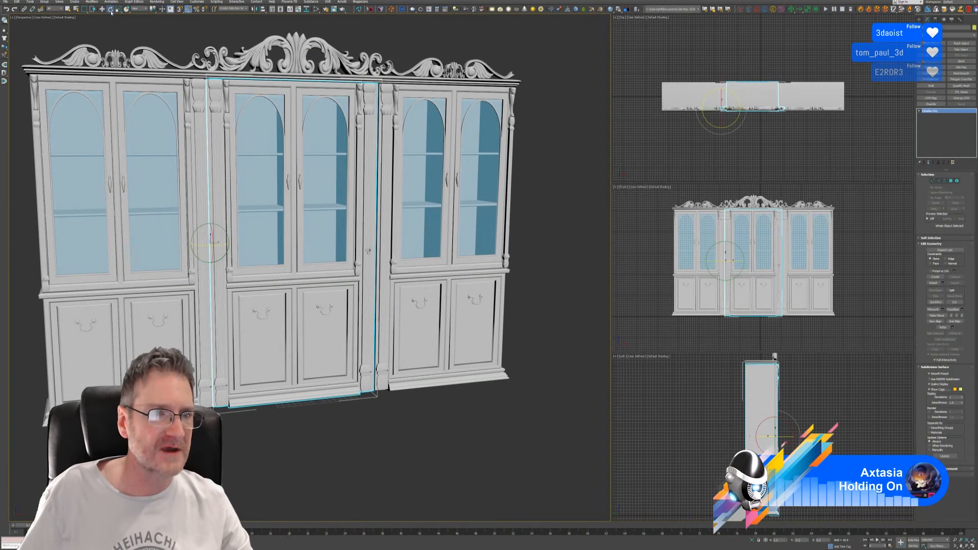
pyautogui.moveTo(221, 243)
pyautogui.mouseDown()
pyautogui.moveTo(193, 246)
pyautogui.moveTo(225, 235)
pyautogui.mouseUp()
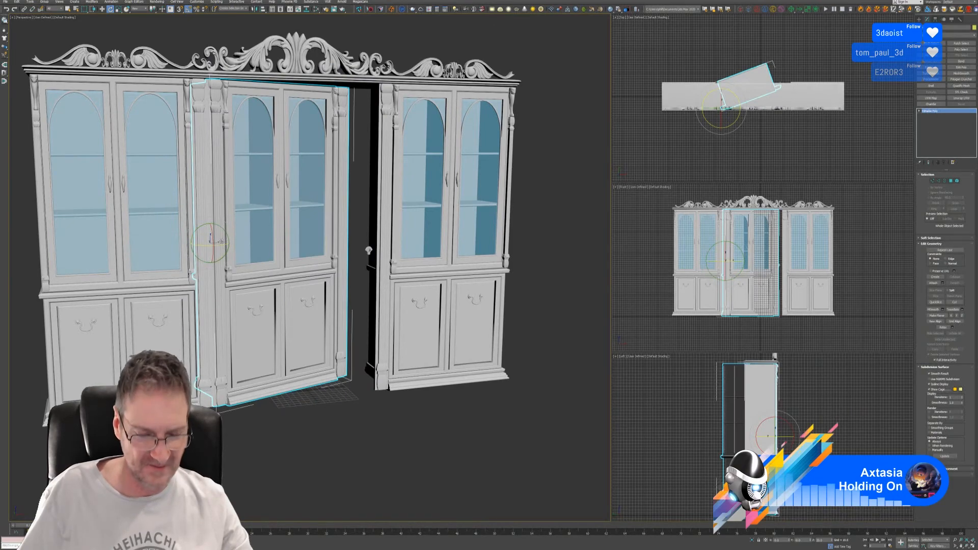
pyautogui.hotkey('ctrl', 'z')
# Select the lock ornament on the pilaster and group it under the default group name
pyautogui.scroll(3, 396, 286)
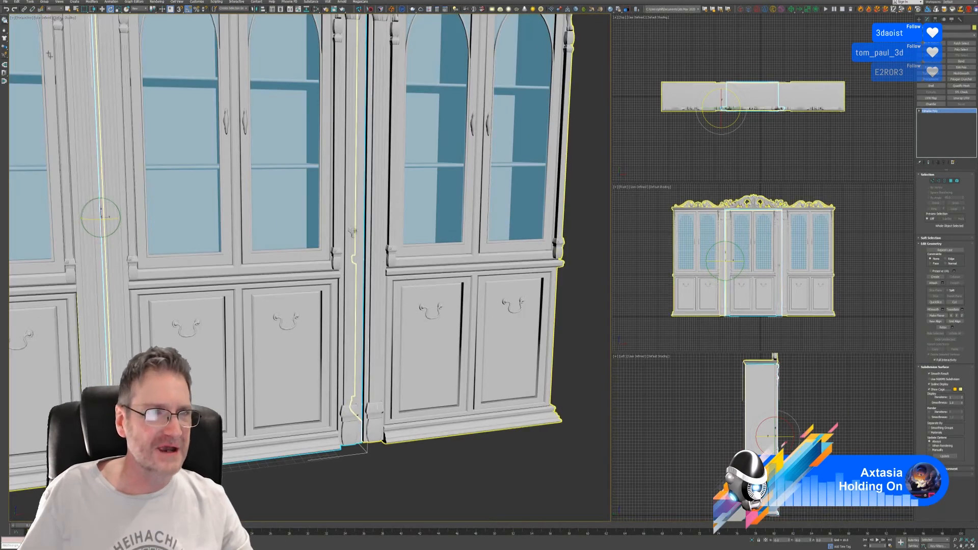
pyautogui.click(68, 10)
pyautogui.scroll(5, 351, 232)
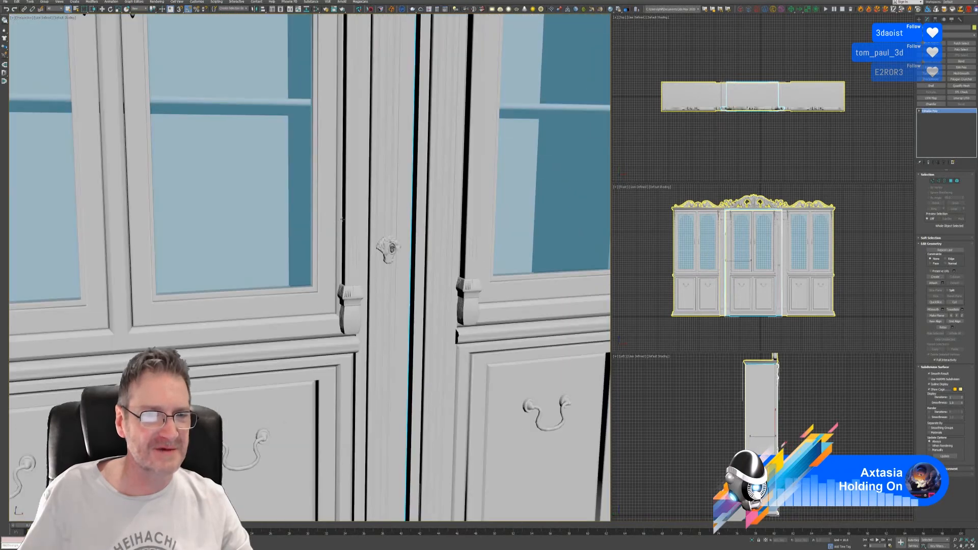
pyautogui.click(411, 262)
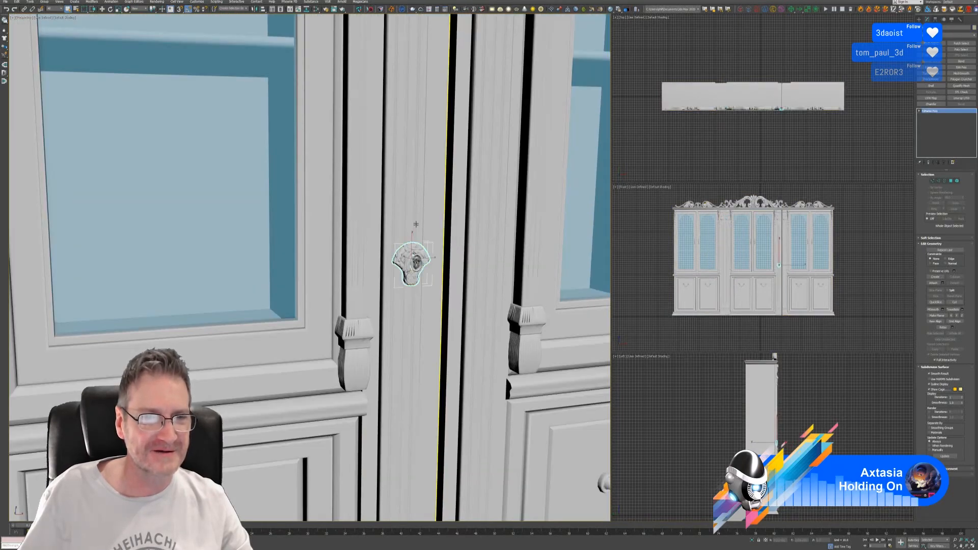
pyautogui.click(44, 1)
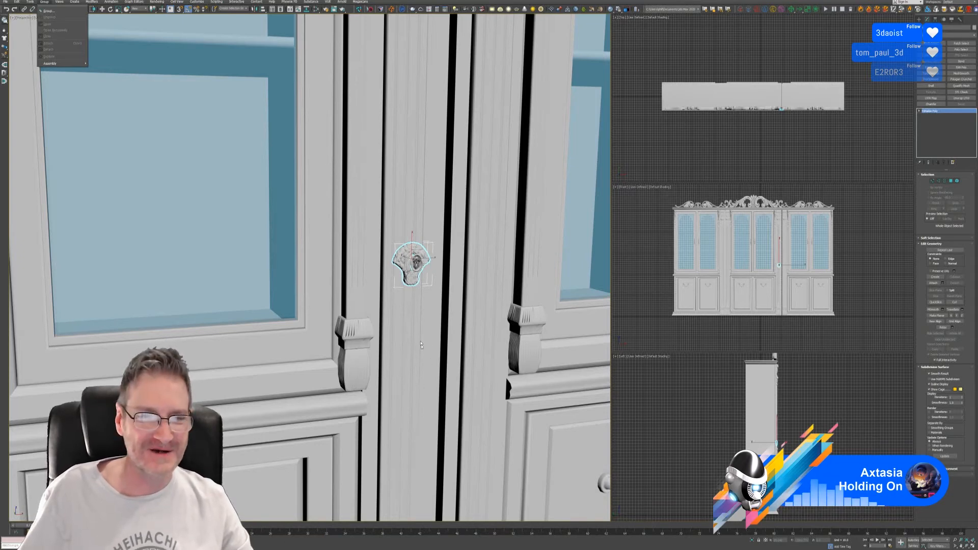
pyautogui.click(414, 326)
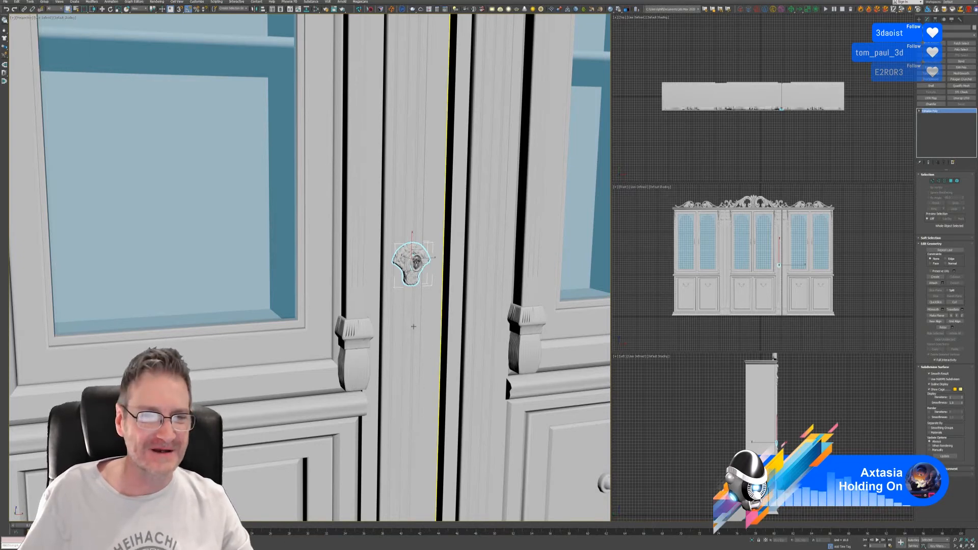
pyautogui.click(44, 2)
pyautogui.click(51, 7)
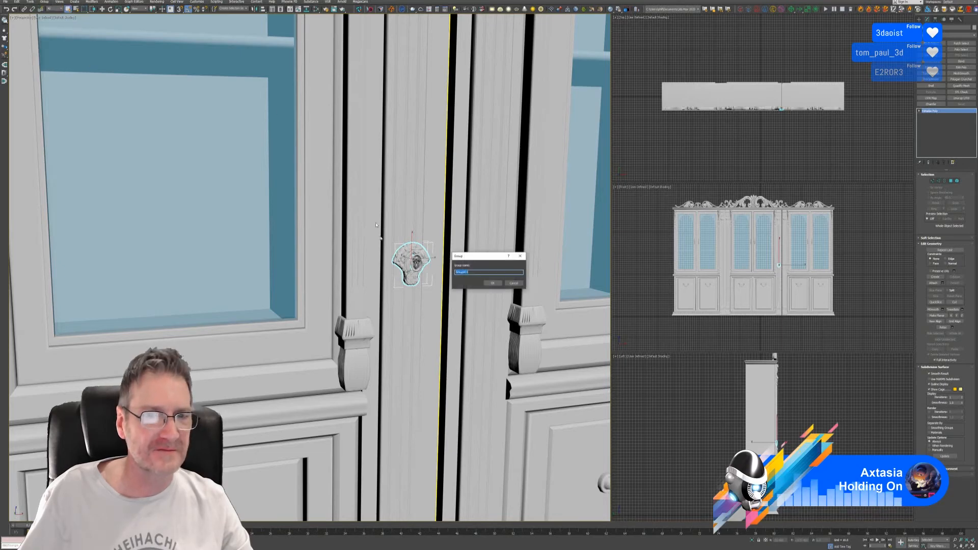
pyautogui.click(492, 284)
pyautogui.scroll(-6, 410, 336)
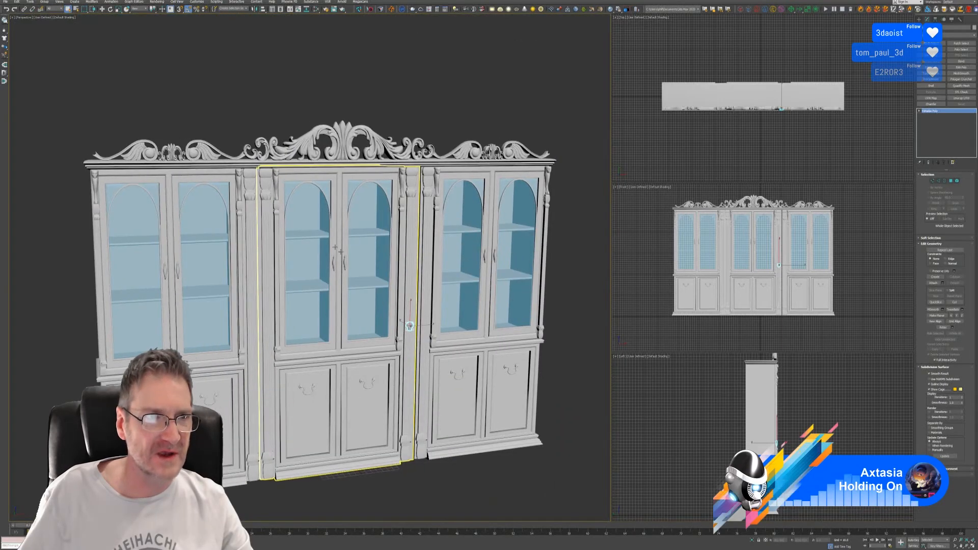
# Swing the bookcase's middle section forward out of the frame with Rotate, and undo the swing
pyautogui.click(110, 9)
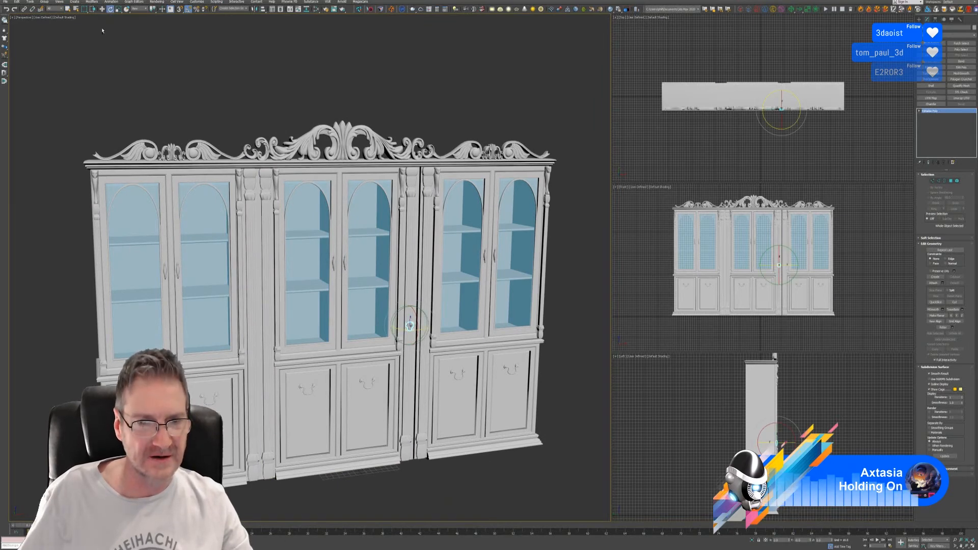
pyautogui.click(292, 322)
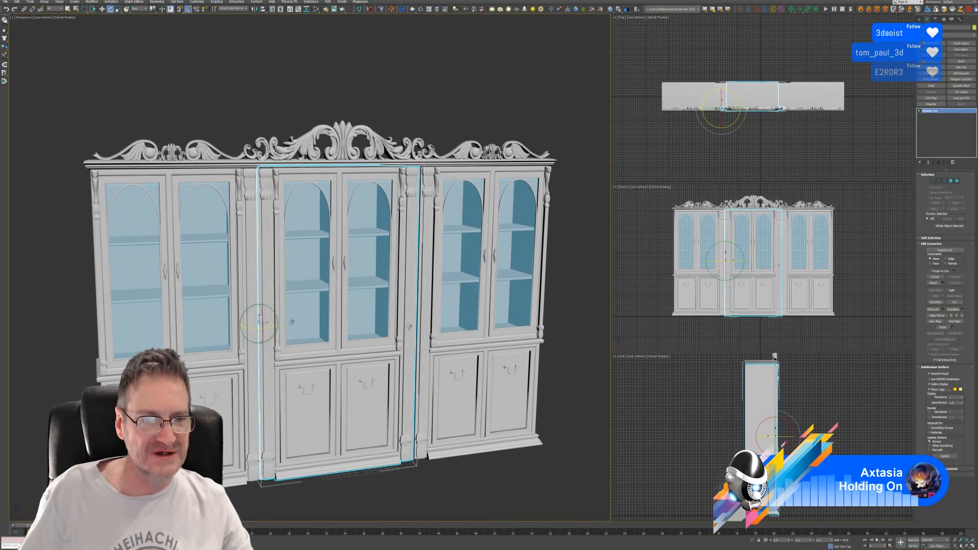
pyautogui.scroll(-3, 280, 324)
pyautogui.moveTo(280, 324); pyautogui.dragTo(275, 253, button='middle')
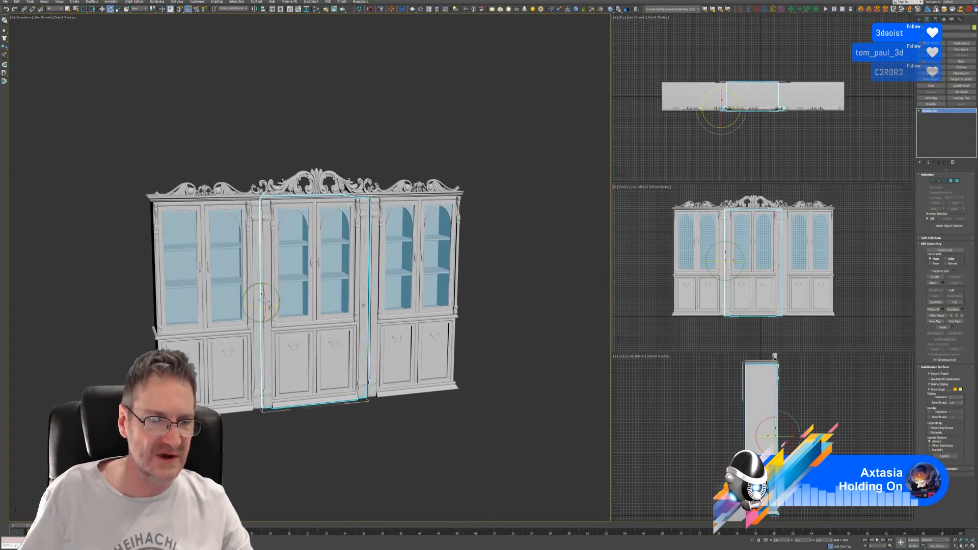
pyautogui.moveTo(270, 306); pyautogui.dragTo(347, 348)
pyautogui.moveTo(347, 348)
pyautogui.keyDown('alt'); pyautogui.mouseDown(button='middle')
pyautogui.moveTo(321, 343)
pyautogui.moveTo(335, 340)
pyautogui.mouseUp(button='middle'); pyautogui.keyUp('alt')
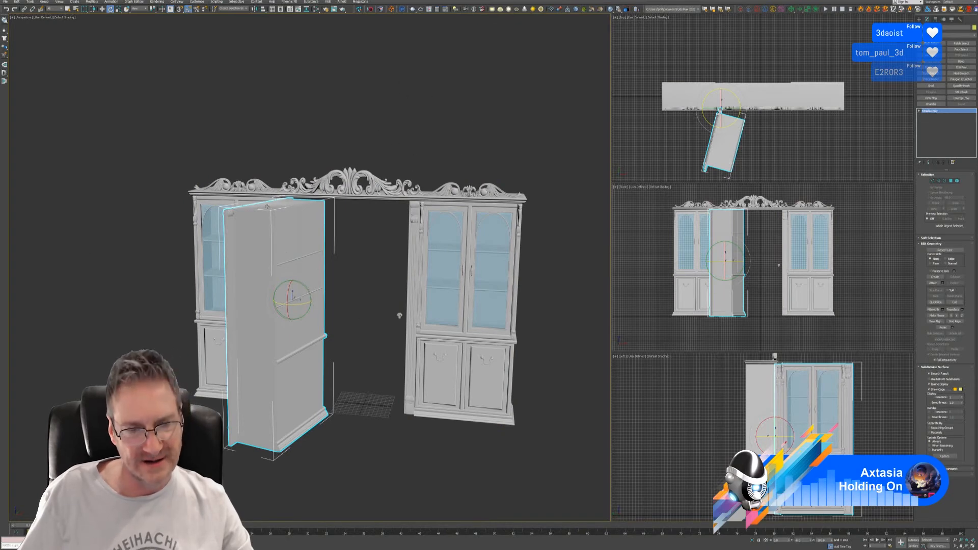
pyautogui.hotkey('ctrl', 'z')
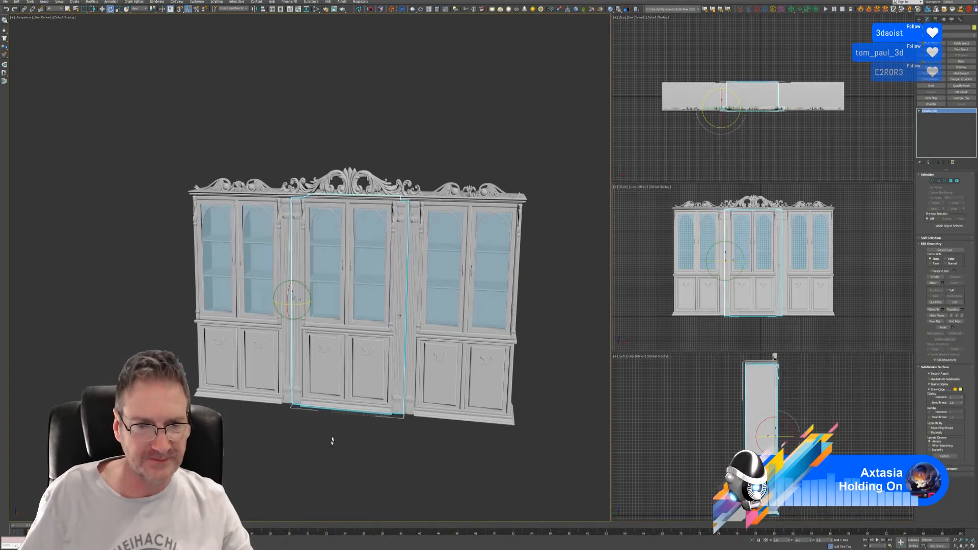
# Return to plain object selection, deselect the middle section and highlight the fixed outer frame of the bookcase
pyautogui.keyDown('alt'); pyautogui.moveTo(332, 441); pyautogui.dragTo(355, 464, button='middle'); pyautogui.keyUp('alt')
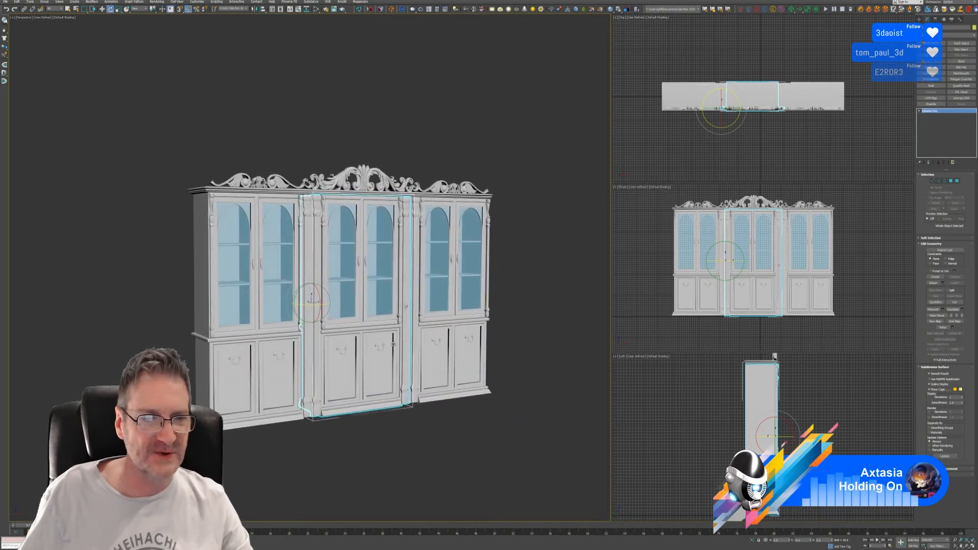
pyautogui.scroll(3, 355, 448)
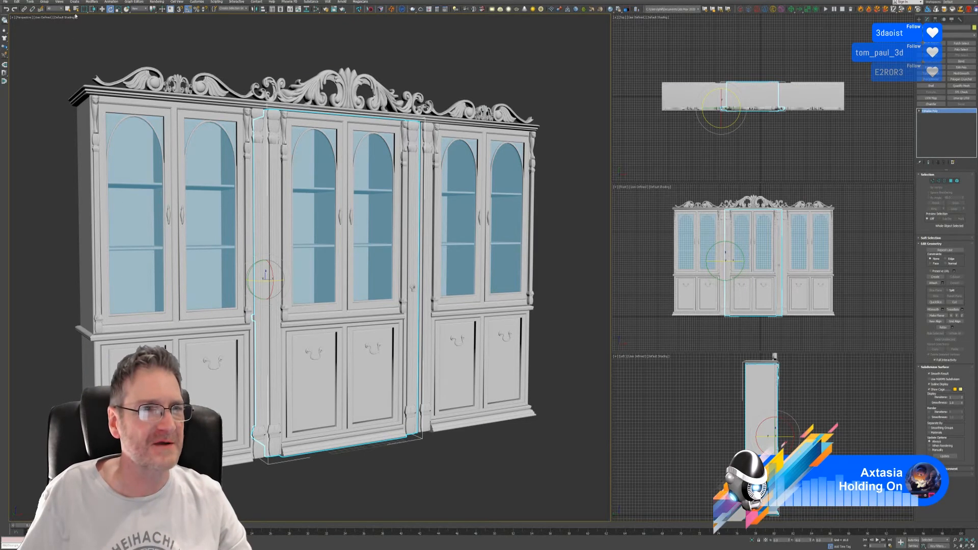
pyautogui.press('q')
pyautogui.click(482, 54)
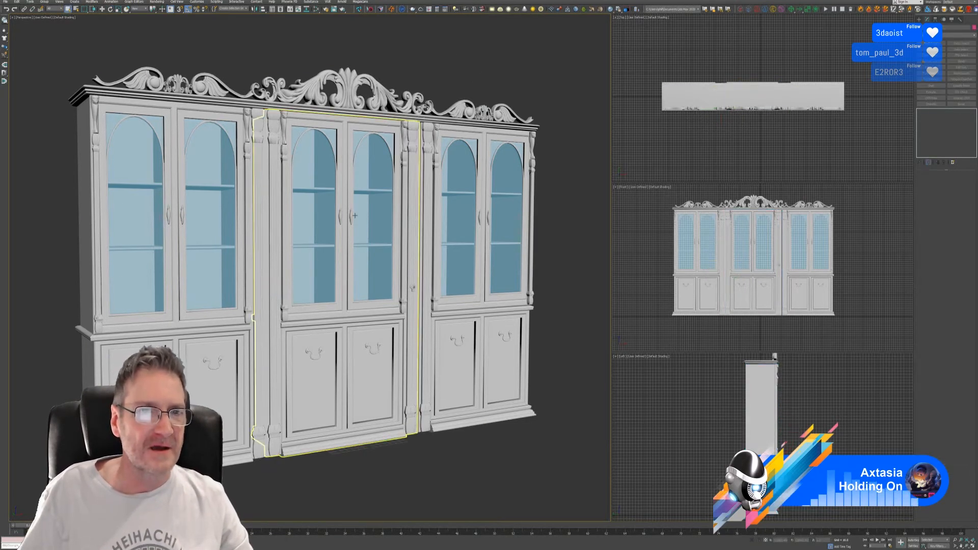
pyautogui.moveTo(355, 215); pyautogui.dragTo(353, 215, button='middle')
pyautogui.click(297, 414)
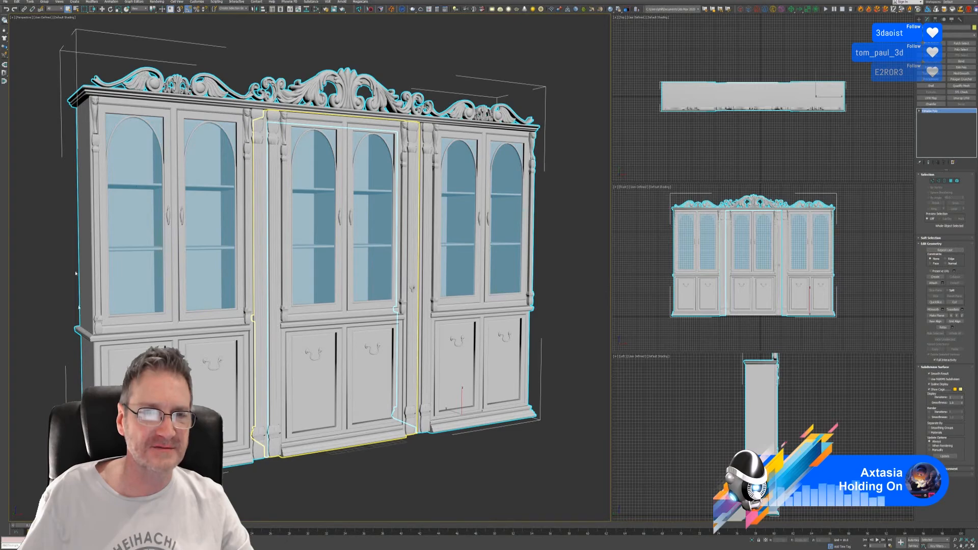
# Examine the lock ornament's horned head and engraved symbols up close, and its placement on the whole bookcase
pyautogui.scroll(10, 398, 245)
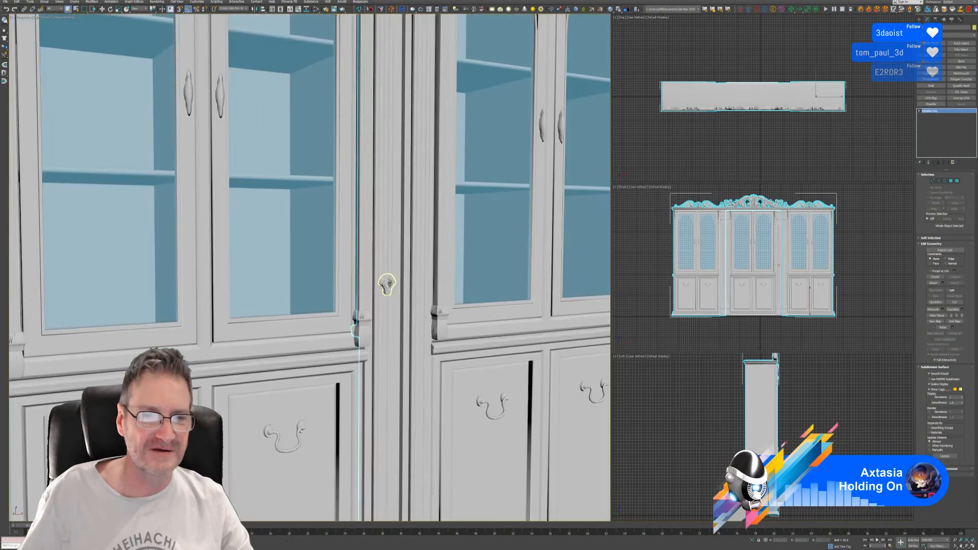
pyautogui.scroll(3, 387, 279)
pyautogui.scroll(4, 389, 273)
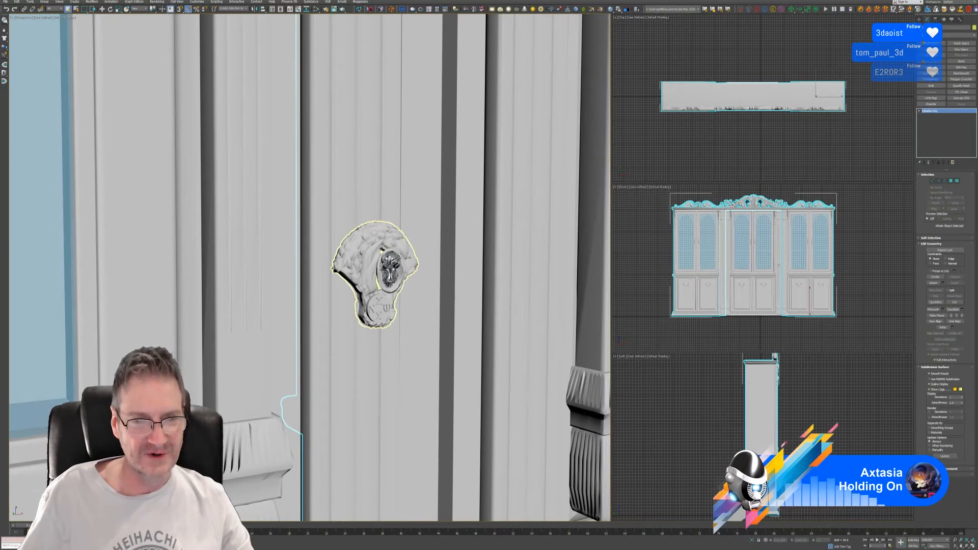
pyautogui.scroll(-3, 390, 272)
pyautogui.click(382, 283)
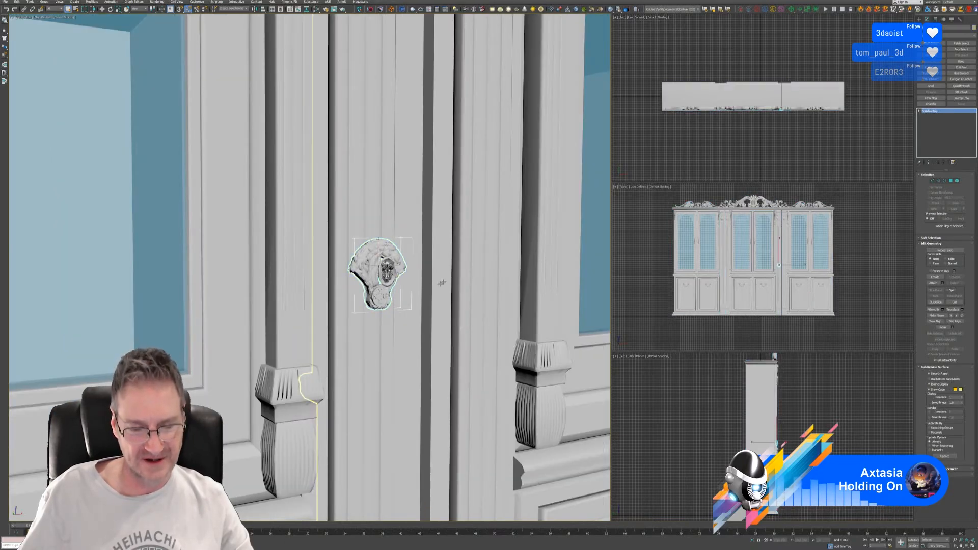
pyautogui.scroll(1, 440, 248)
pyautogui.keyDown('alt'); pyautogui.moveTo(440, 248); pyautogui.dragTo(425, 245, button='middle'); pyautogui.keyUp('alt')
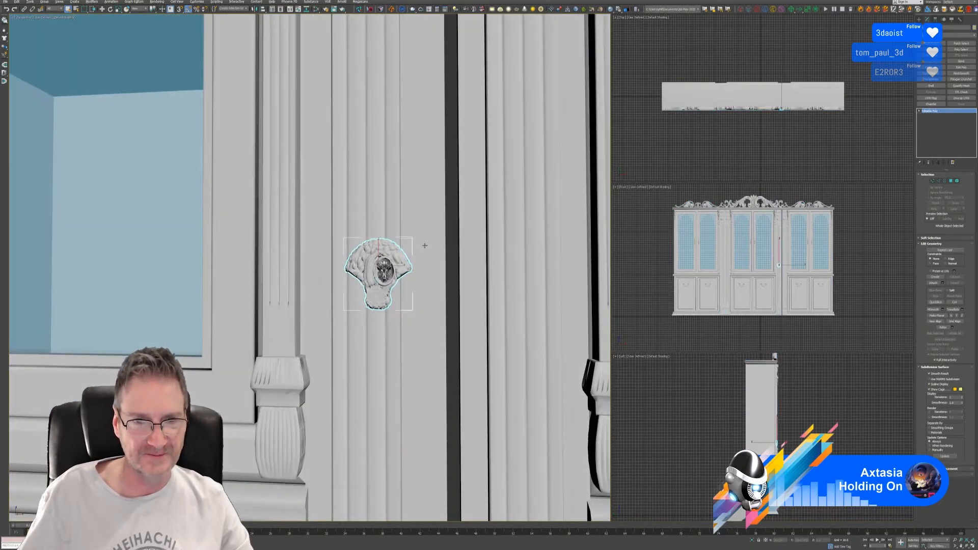
pyautogui.scroll(4, 382, 270)
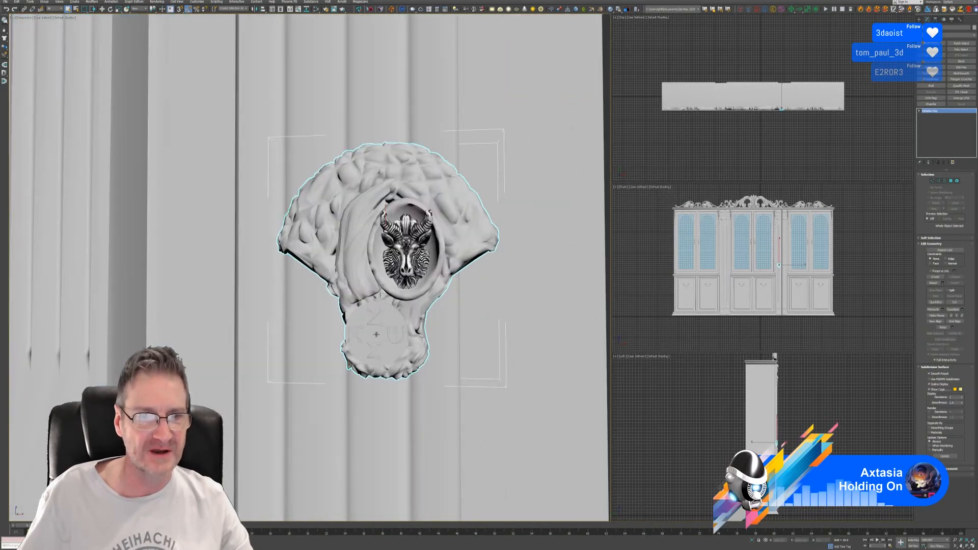
pyautogui.scroll(4, 376, 334)
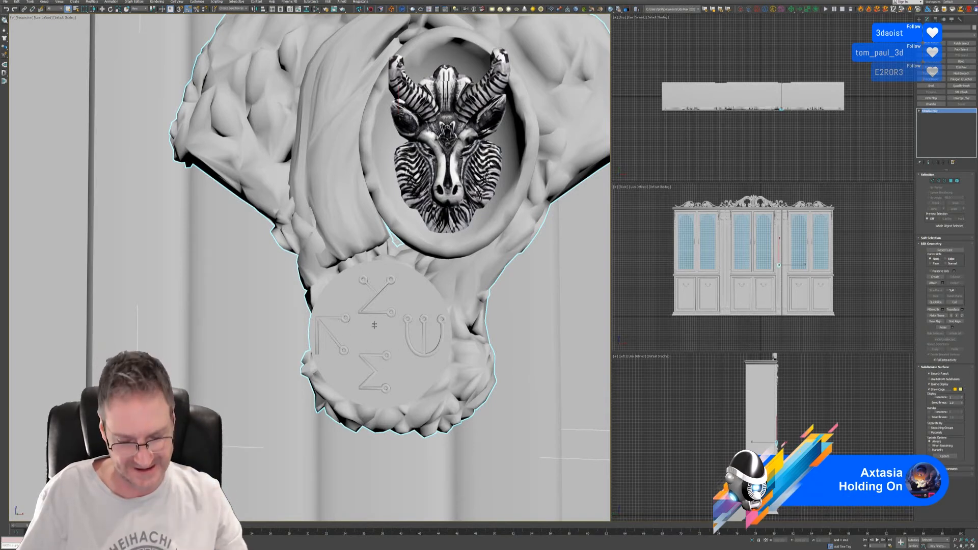
pyautogui.scroll(-10, 375, 323)
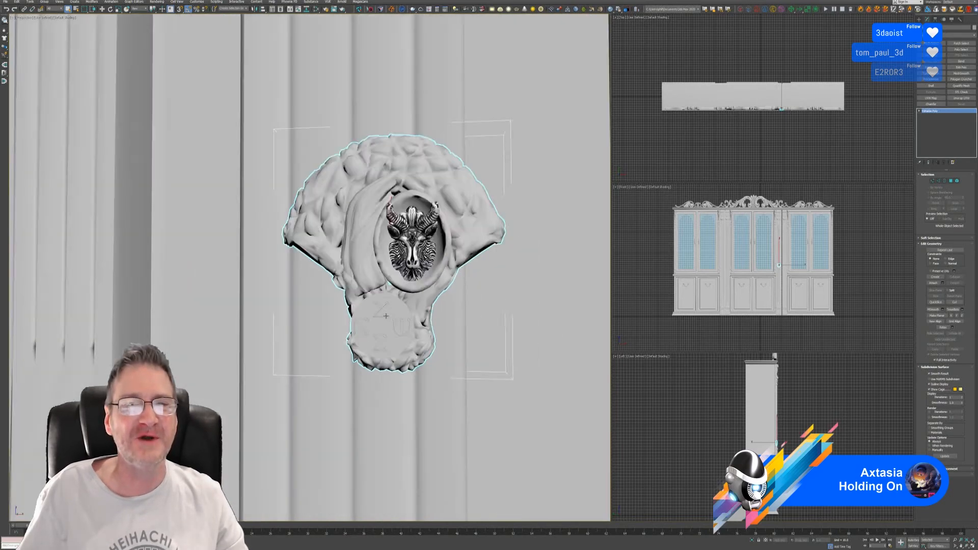
pyautogui.scroll(-6, 387, 323)
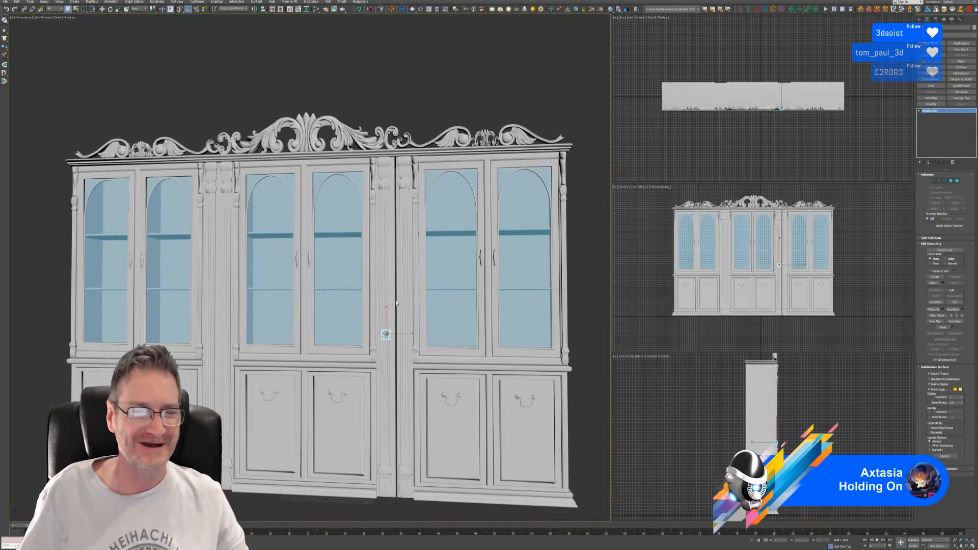
pyautogui.moveTo(384, 332); pyautogui.dragTo(397, 258, button='middle')
pyautogui.scroll(2, 386, 290)
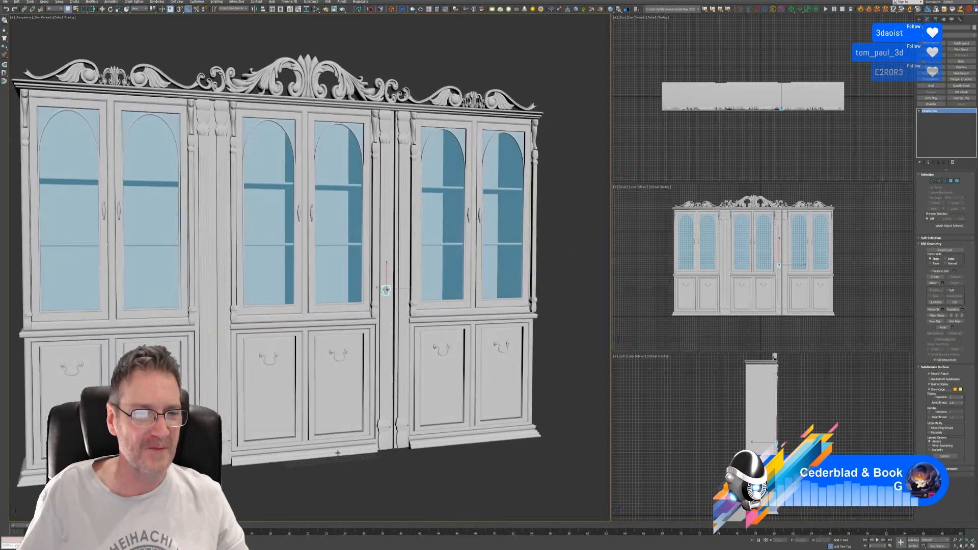
# Deselect the lock ornament and select the bookcase's fixed outer frame with its carved cornice
pyautogui.click(453, 484)
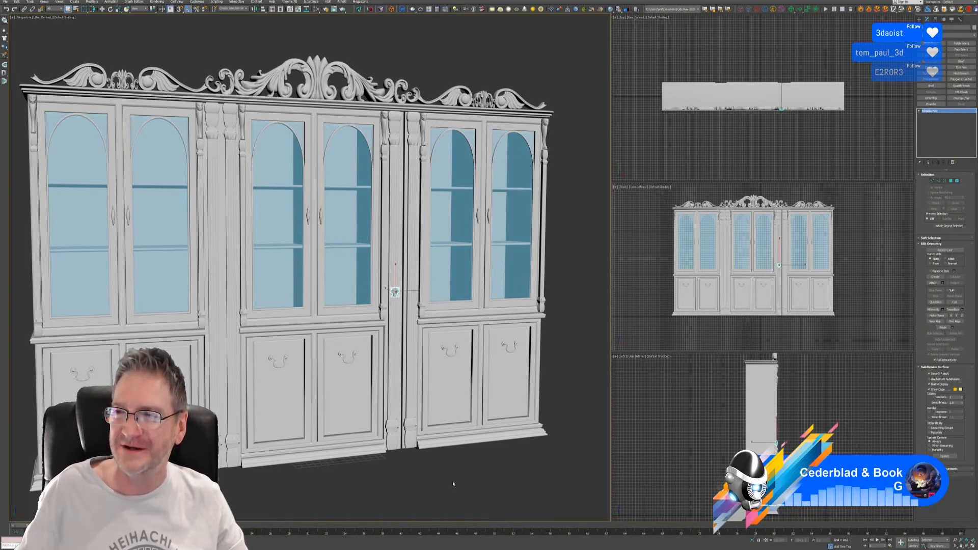
pyautogui.scroll(-4, 386, 369)
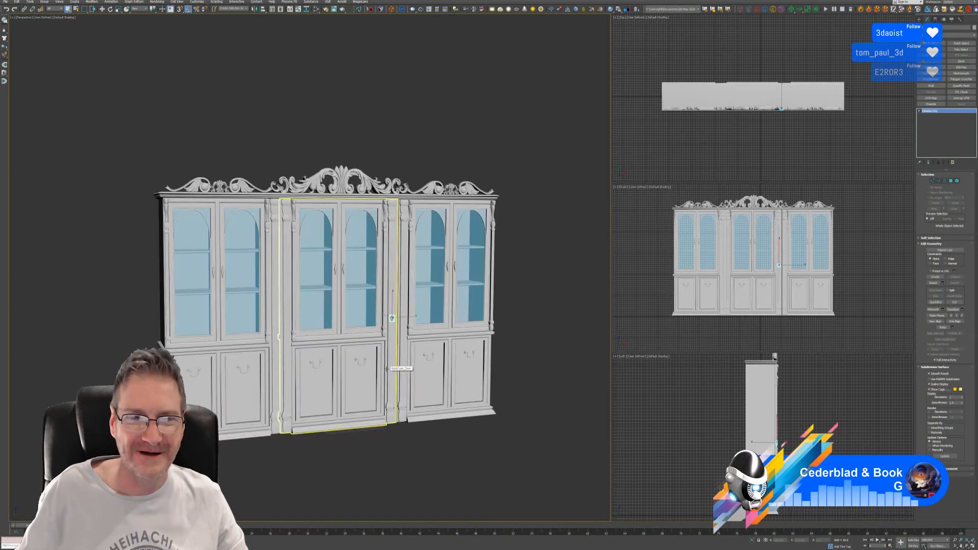
pyautogui.moveTo(396, 293); pyautogui.dragTo(406, 269, button='middle')
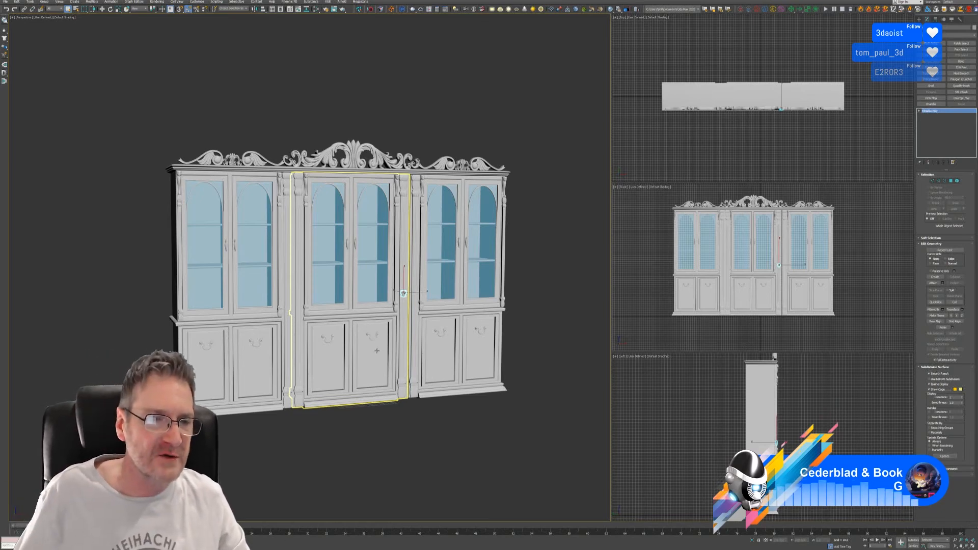
pyautogui.scroll(3, 411, 306)
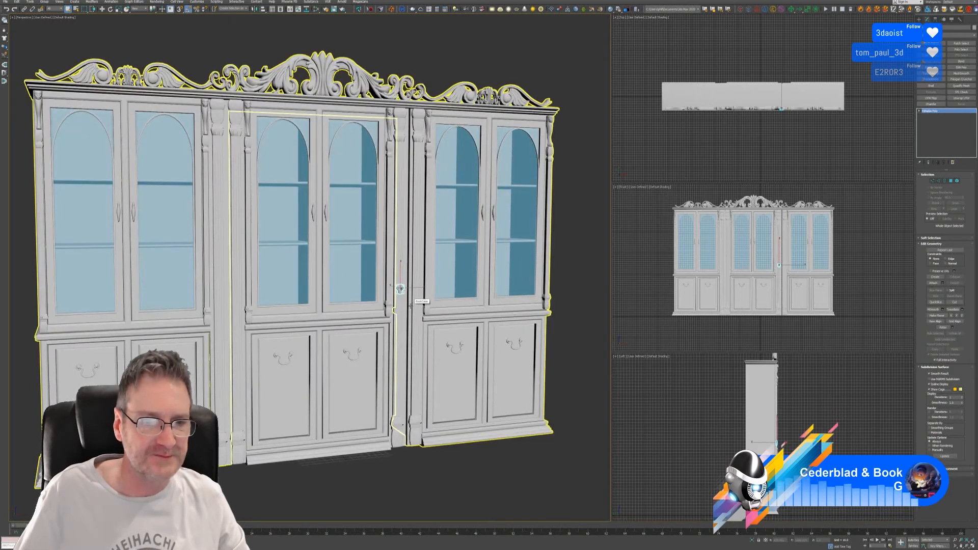
pyautogui.scroll(2, 411, 305)
pyautogui.click(436, 487)
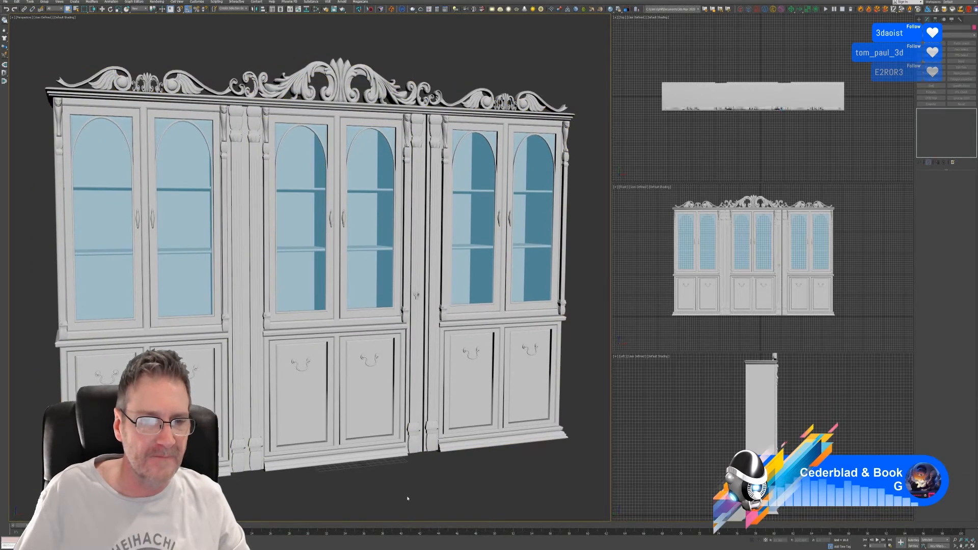
pyautogui.click(388, 408)
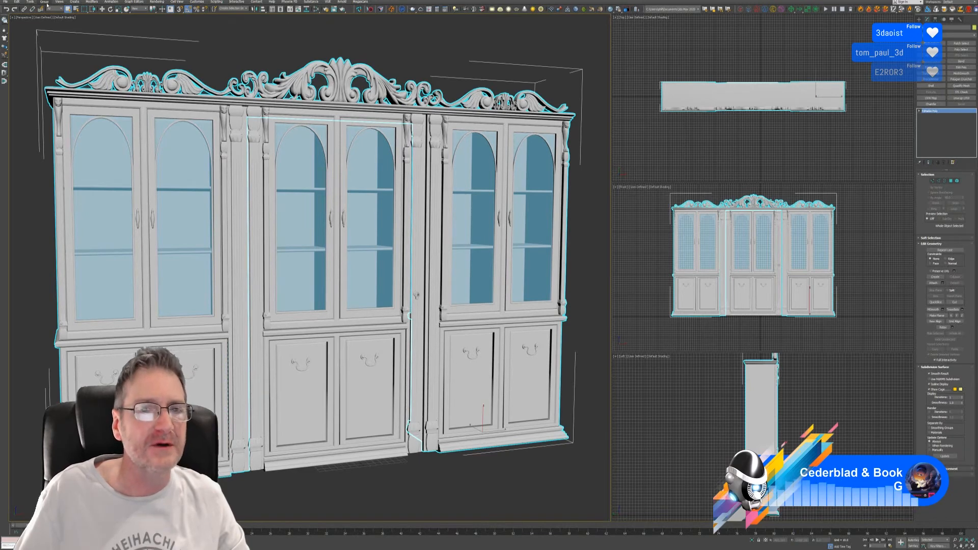
pyautogui.click(45, 2)
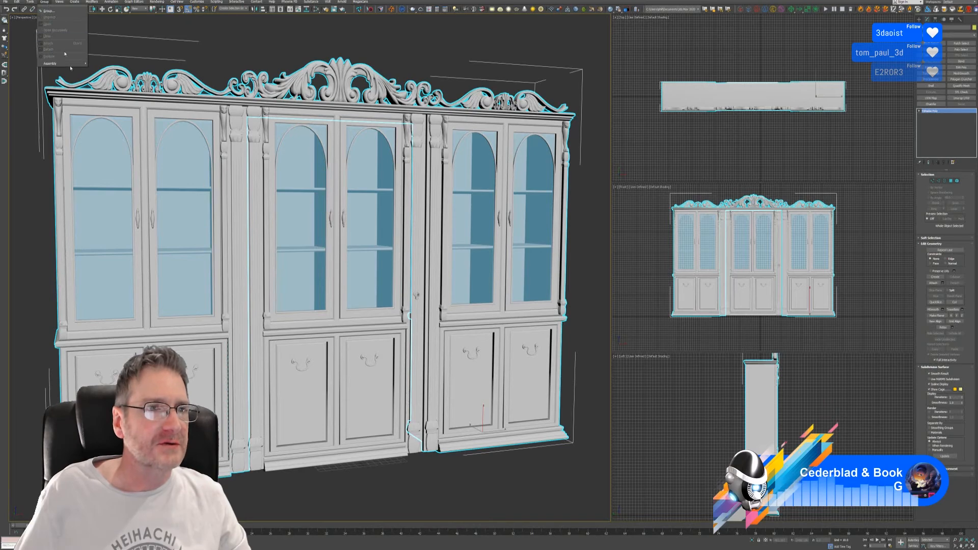
pyautogui.click(320, 502)
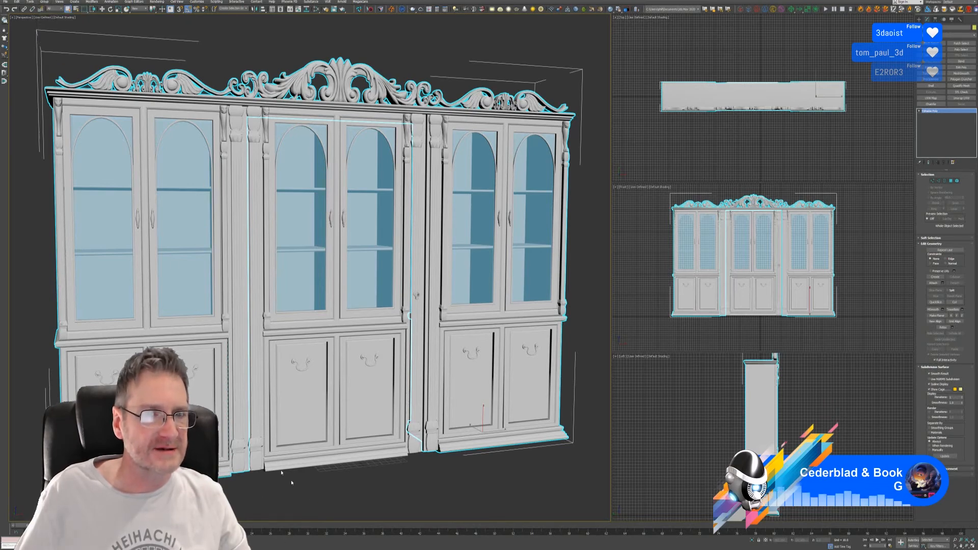
pyautogui.scroll(-2, 346, 361)
pyautogui.moveTo(299, 290); pyautogui.dragTo(294, 283, button='middle')
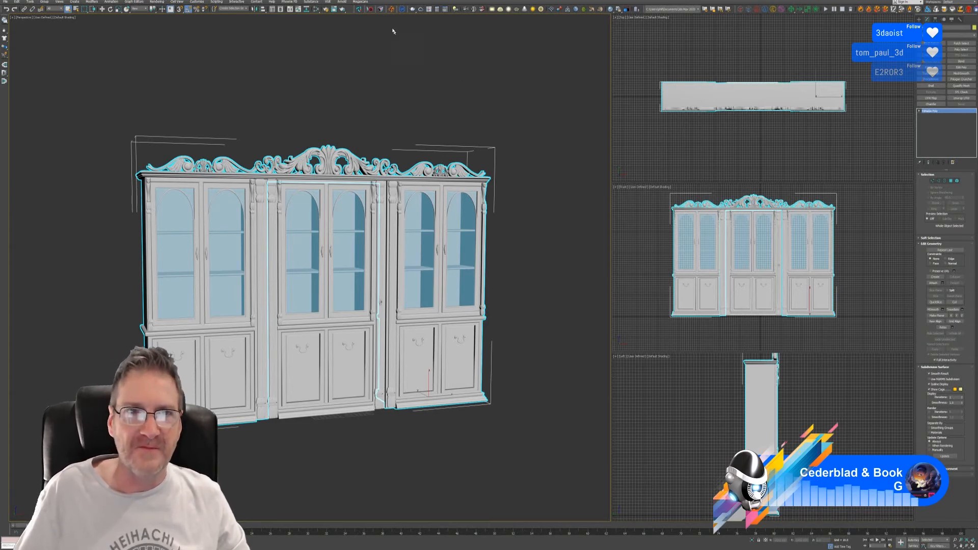
# Send the selected outer frame of the bookcase to RizomUV through the RizomUV Bridge
pyautogui.click(363, 10)
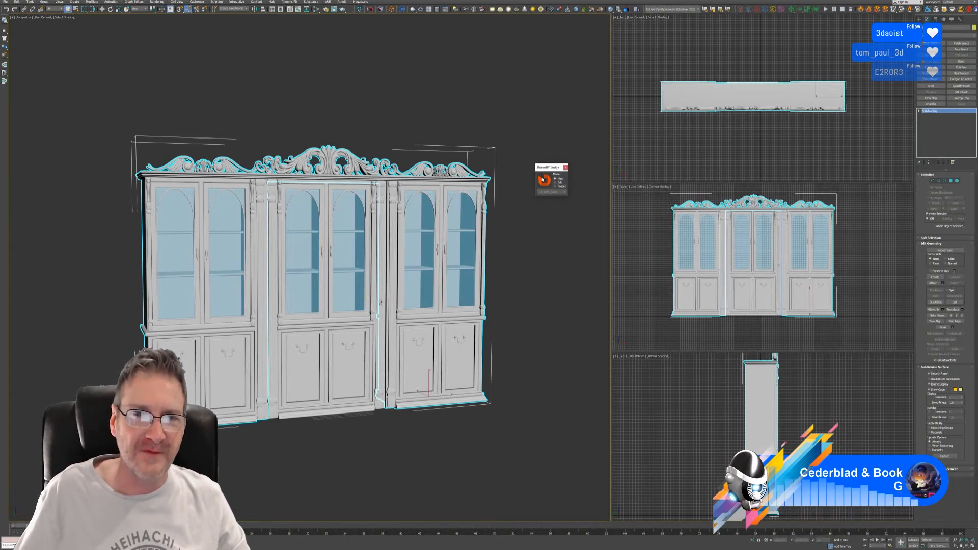
pyautogui.click(543, 179)
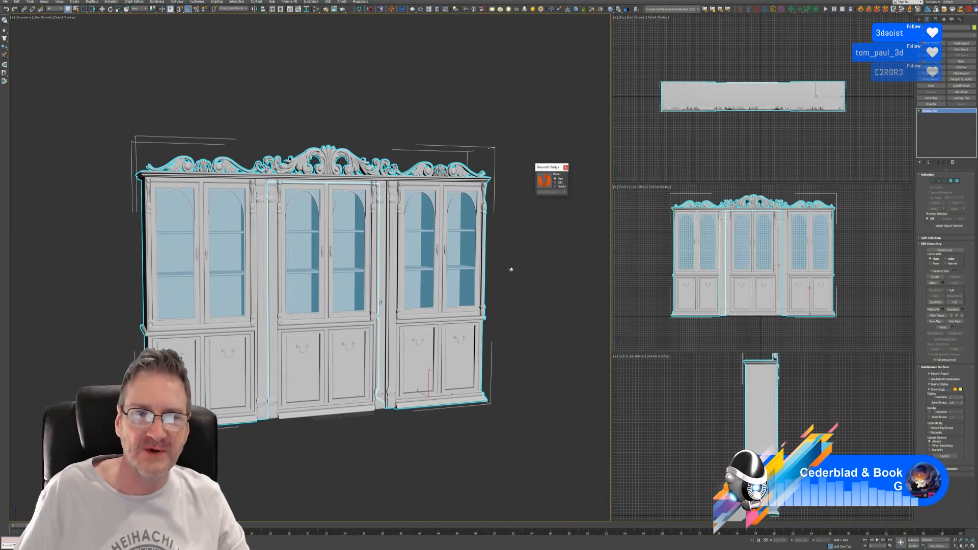
pyautogui.click(543, 179)
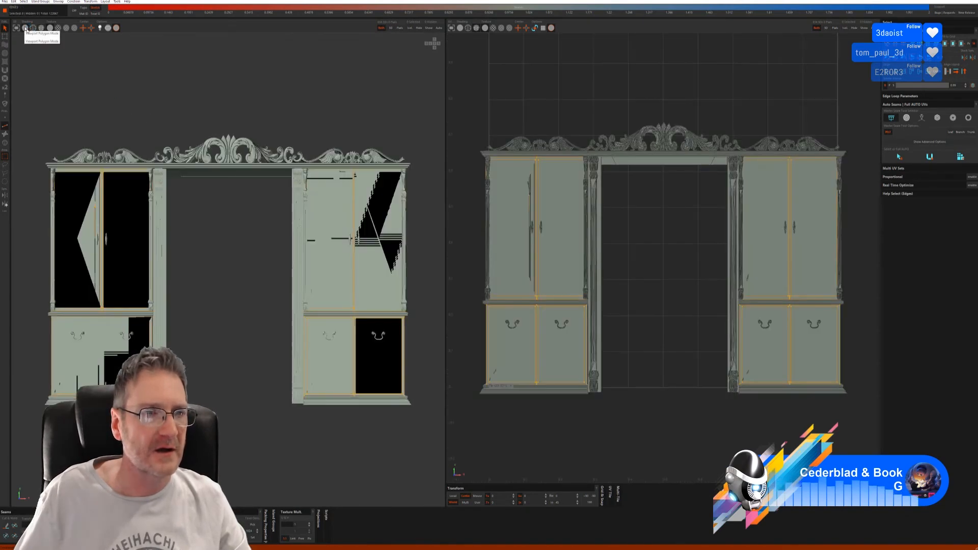
# Check the frame's mesh in RizomUV, quit without saving and close the bridge window in 3ds Max
pyautogui.scroll(2, 126, 231)
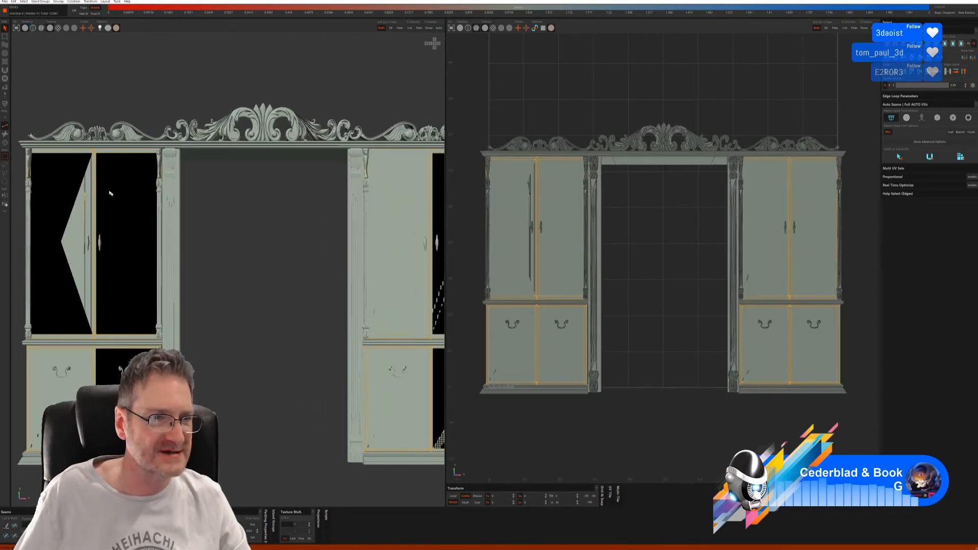
pyautogui.scroll(-2, 57, 200)
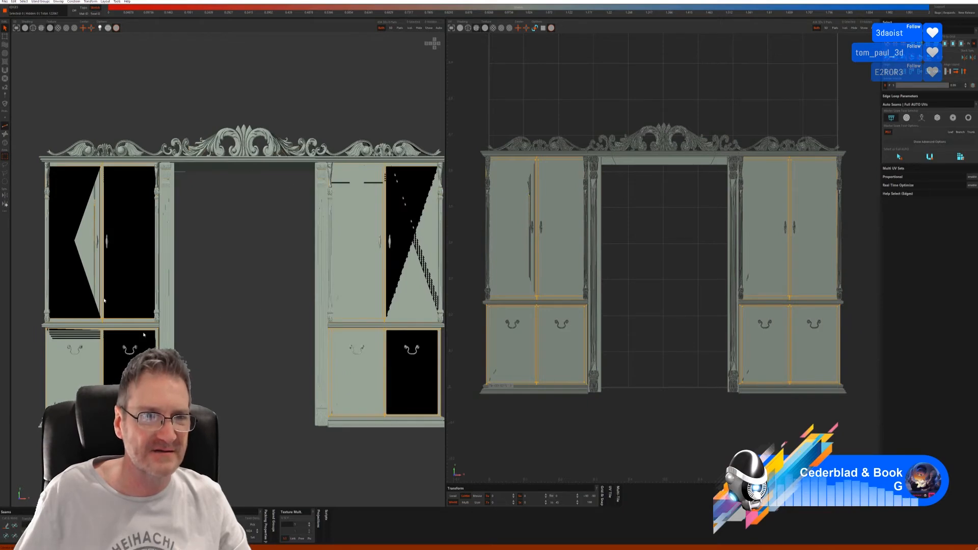
pyautogui.click(968, 1)
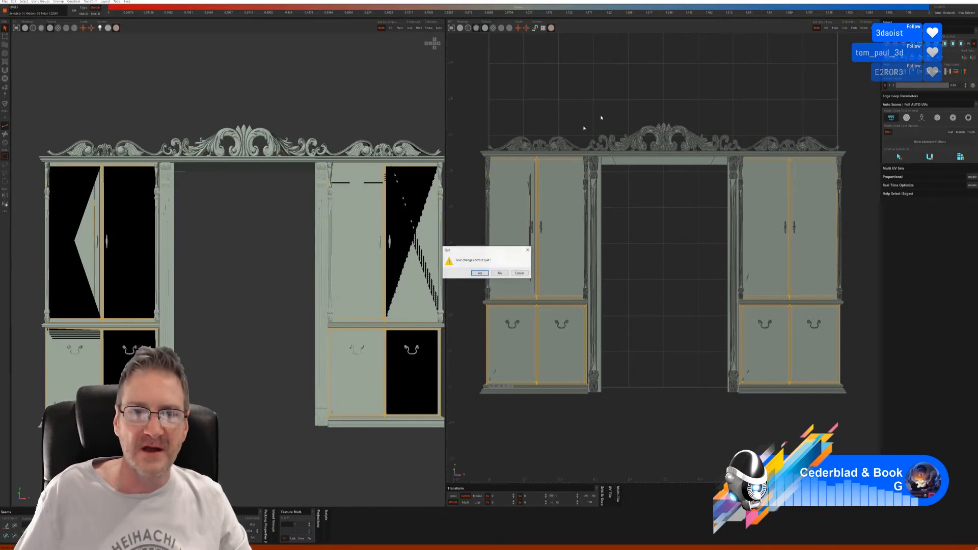
pyautogui.click(500, 273)
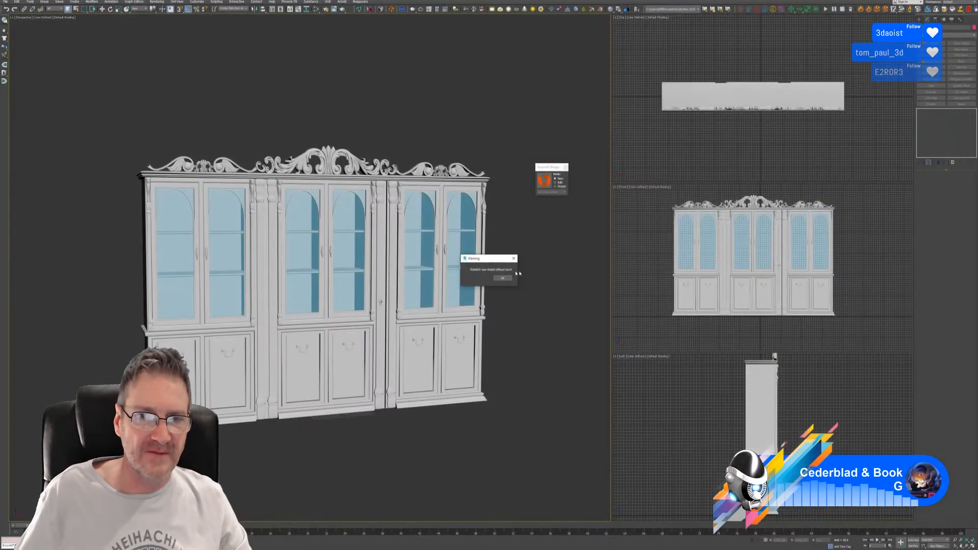
pyautogui.click(502, 278)
pyautogui.click(566, 167)
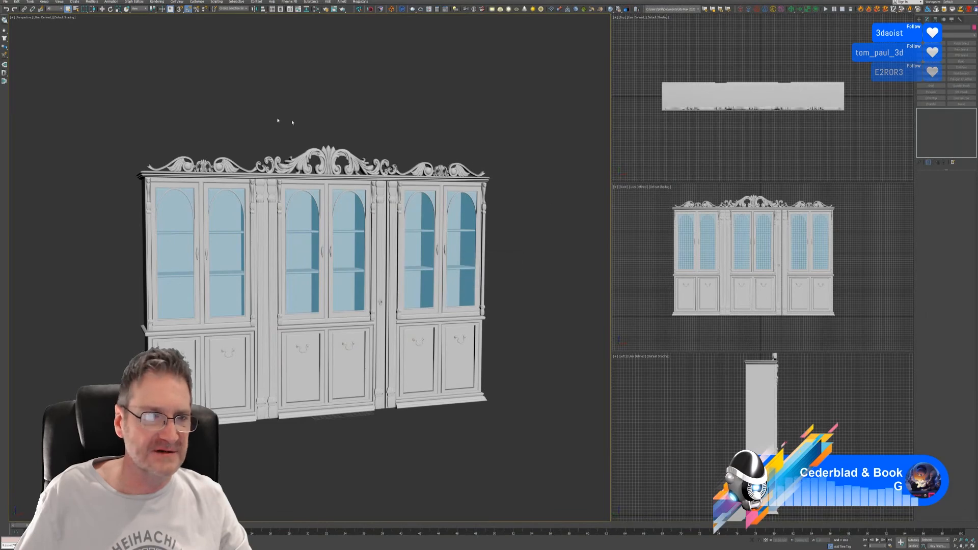
# Reselect the bookcase's outer frame and start exporting only the selection, with the BookCase folder as location
pyautogui.click(308, 159)
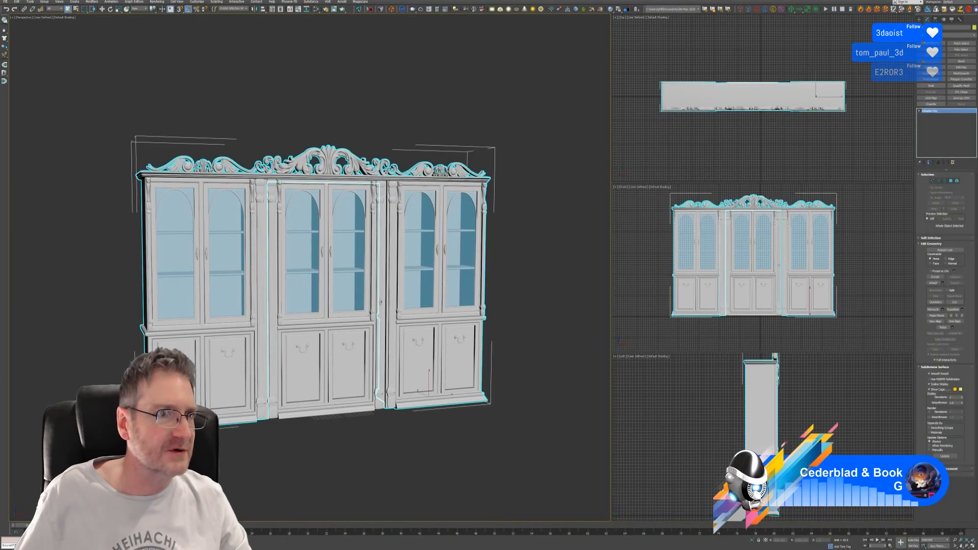
pyautogui.click(5, 1)
pyautogui.moveTo(37, 82)
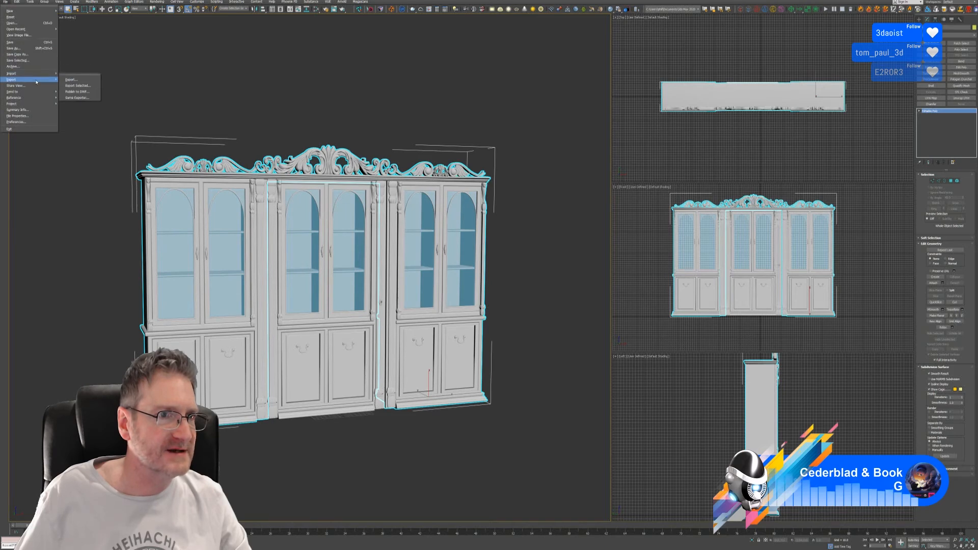
pyautogui.click(77, 86)
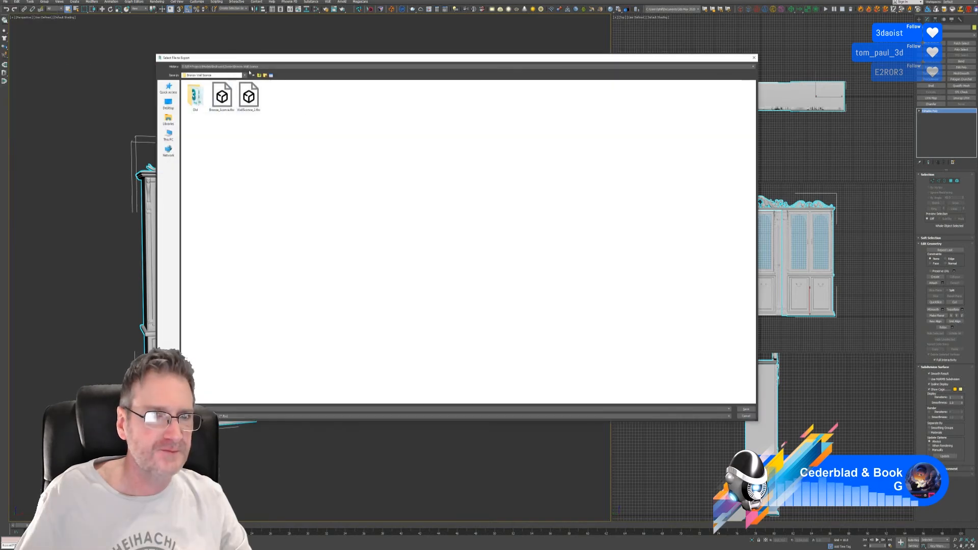
pyautogui.click(259, 75)
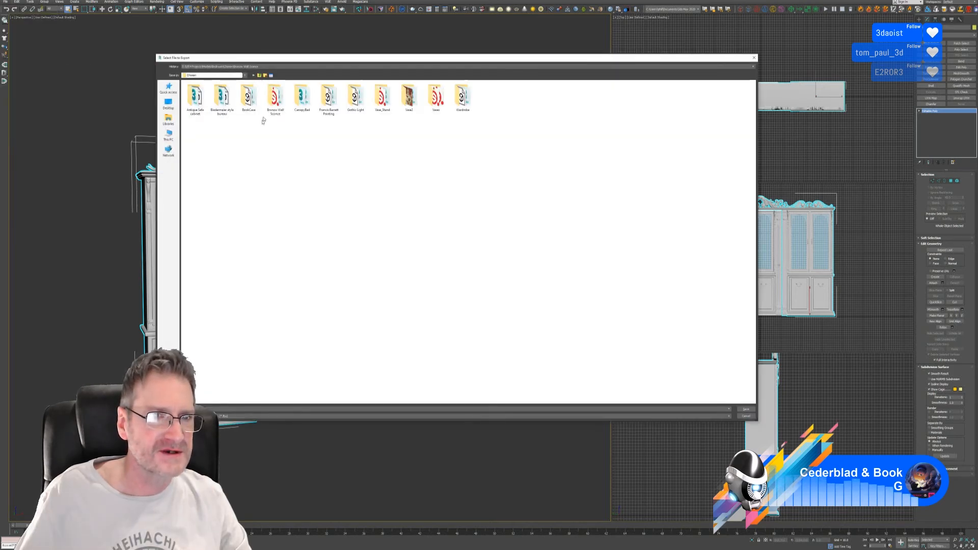
pyautogui.click(246, 111)
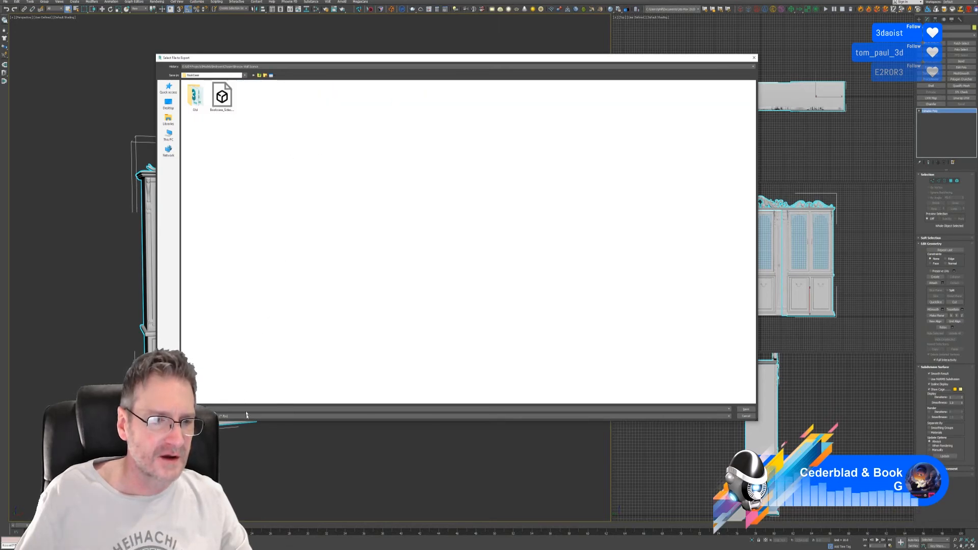
# Create a new folder named RoomExp inside the BookCase folder
pyautogui.rightClick(291, 122)
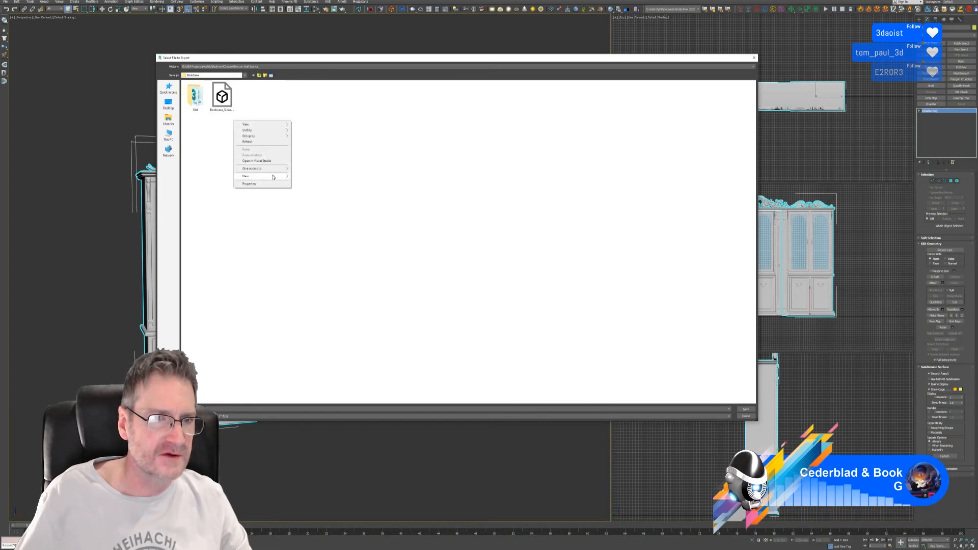
pyautogui.moveTo(273, 177)
pyautogui.click(304, 176)
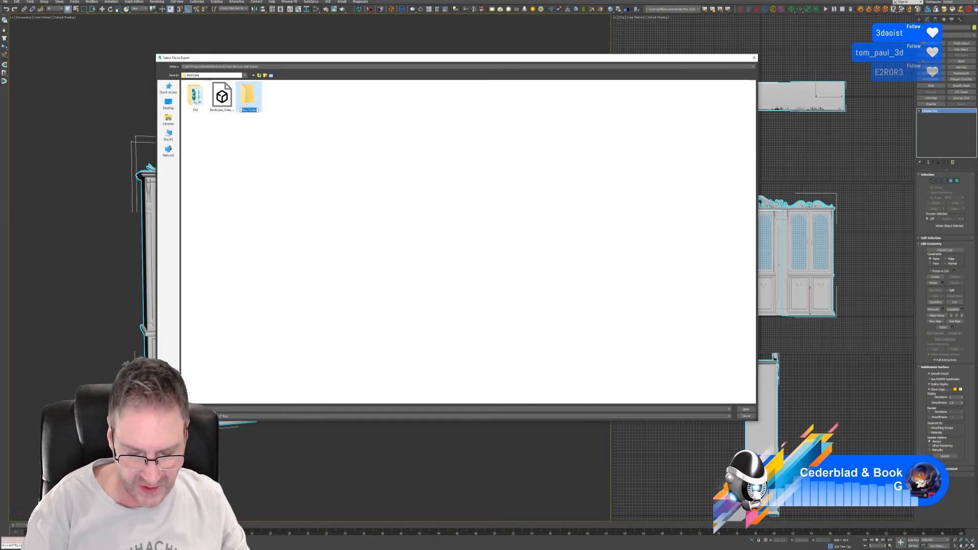
pyautogui.write('Room')
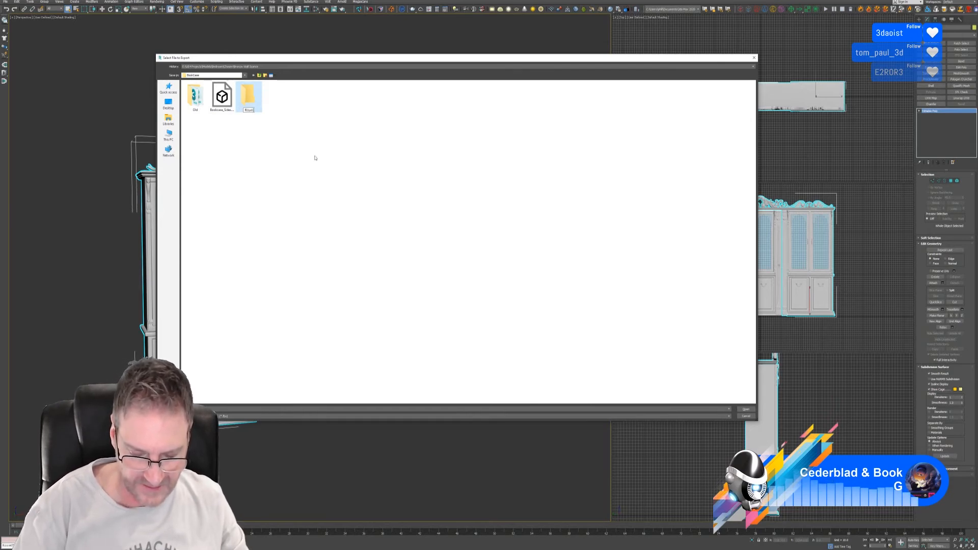
pyautogui.write('Exp')
pyautogui.press('Return')
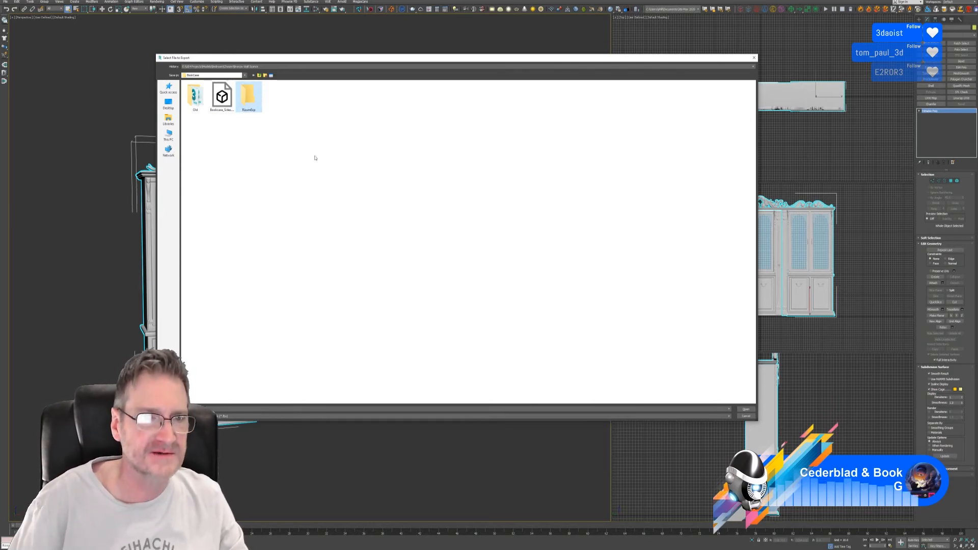
# Export the selected frame as an FBX file into the RoomExp folder, keeping the offered export options
pyautogui.doubleClick(246, 95)
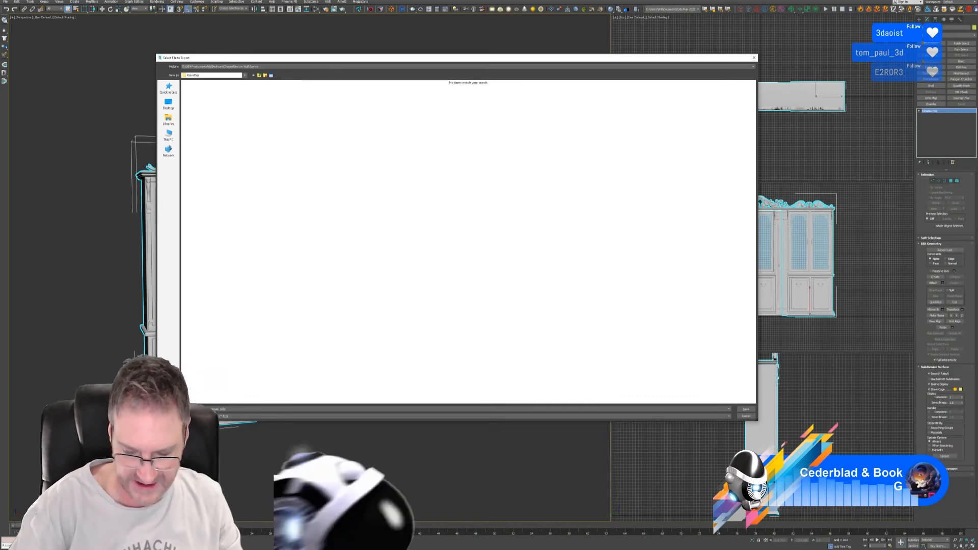
pyautogui.click(746, 409)
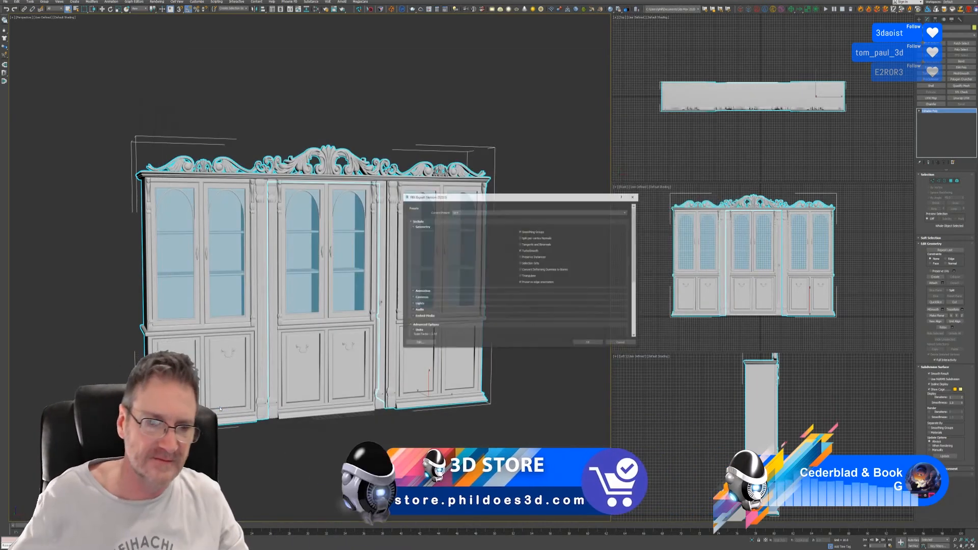
pyautogui.click(588, 343)
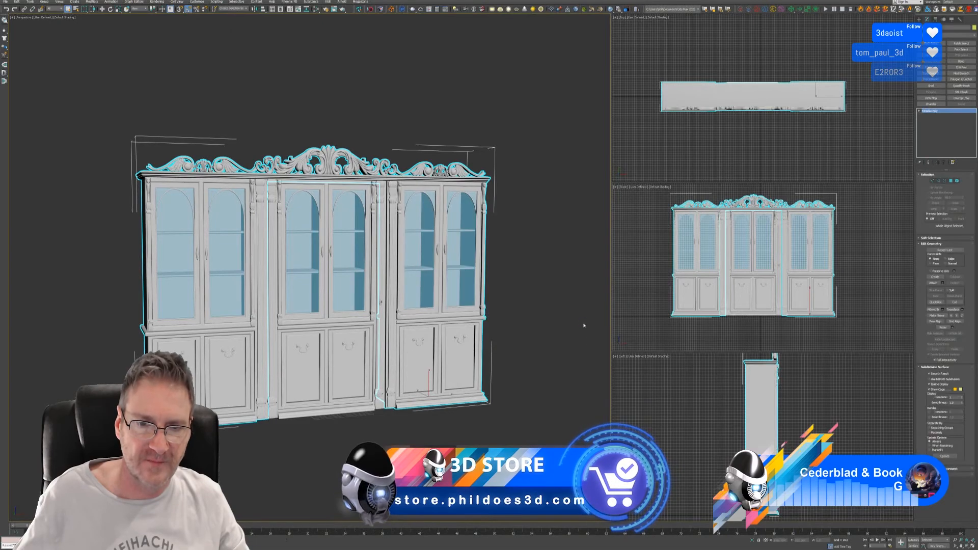
# Examine the bookcase's glazed doors, shelves and interior up close, and the bookcase as a whole
pyautogui.press('super+d')
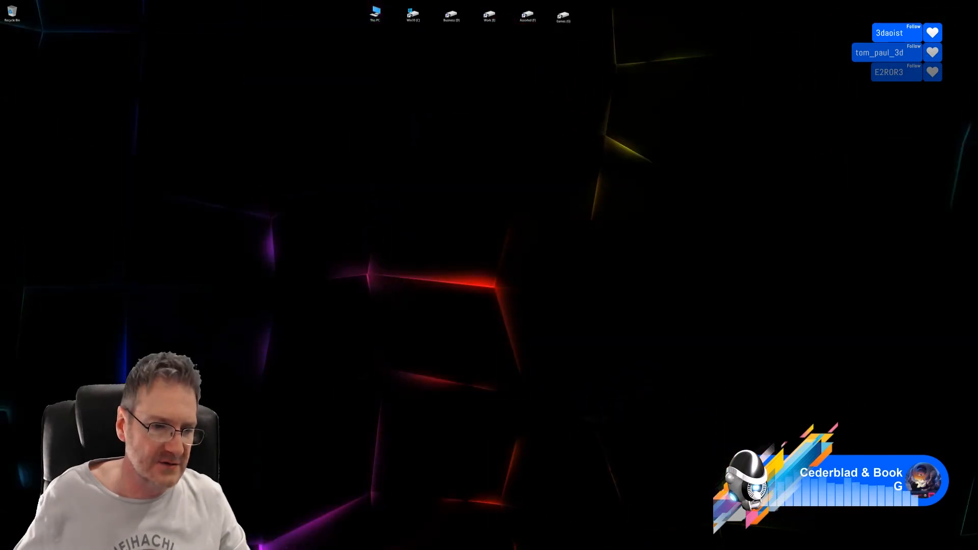
pyautogui.press('super+d')
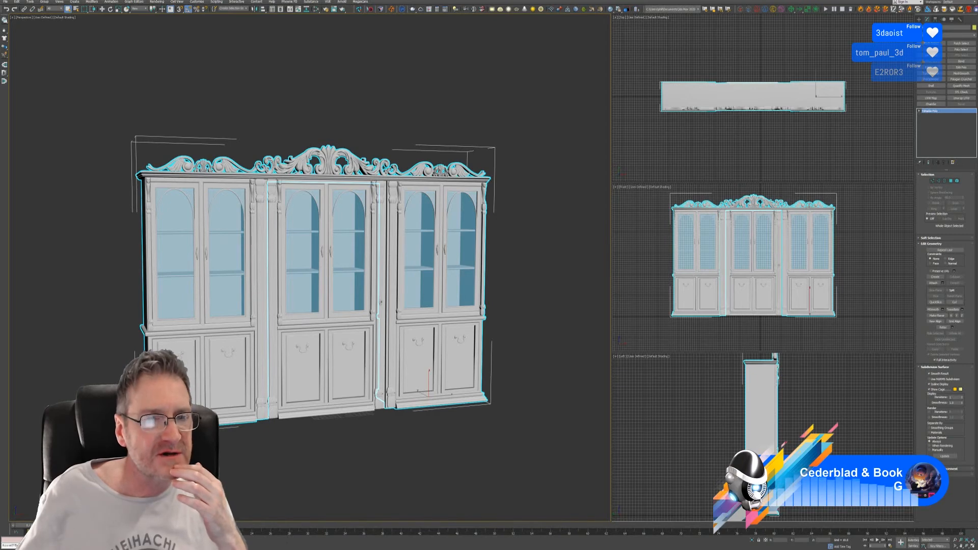
pyautogui.moveTo(234, 278); pyautogui.dragTo(267, 266, button='middle')
pyautogui.scroll(3, 267, 266)
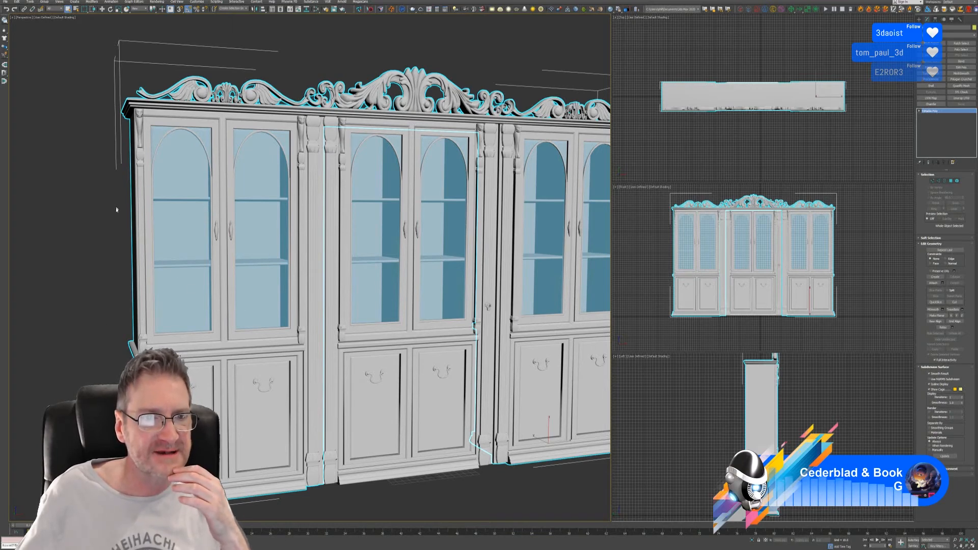
pyautogui.scroll(3, 189, 194)
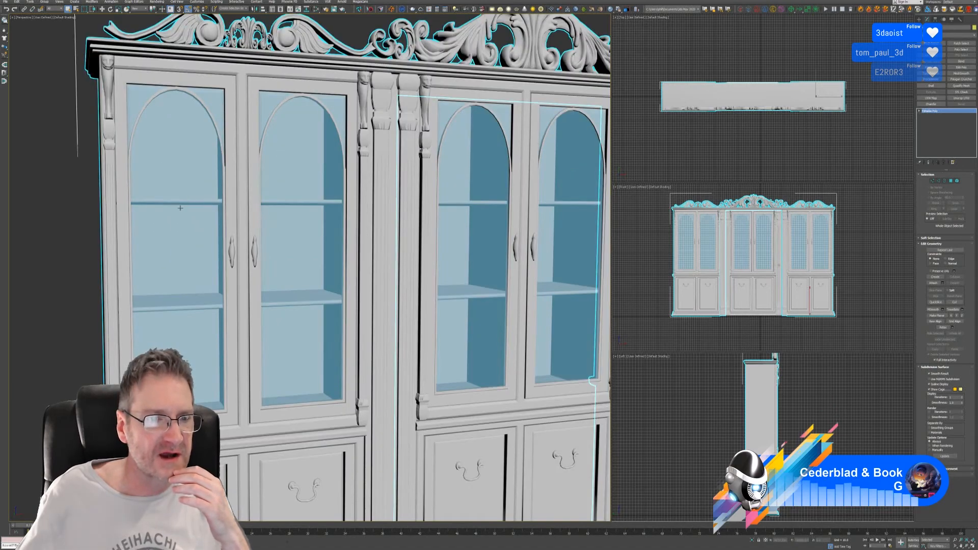
pyautogui.scroll(10, 180, 208)
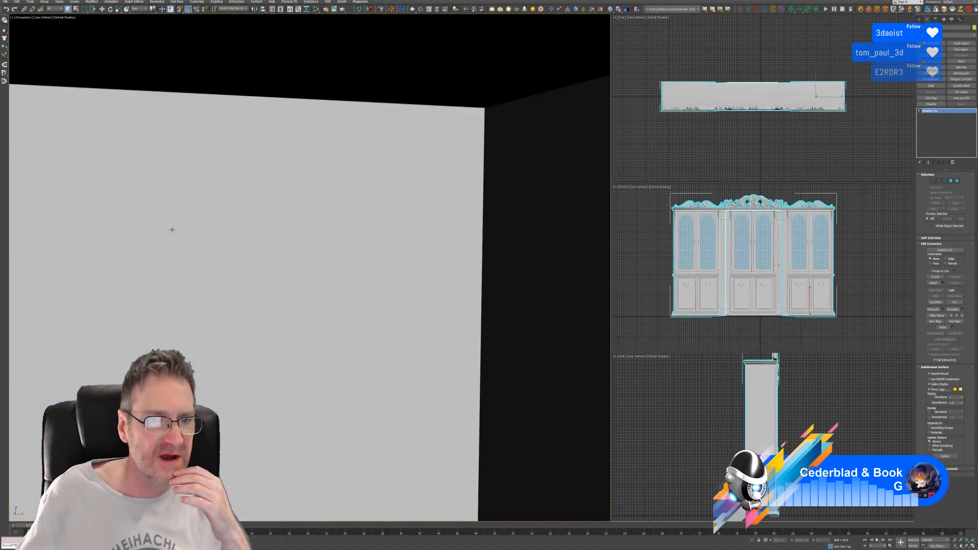
pyautogui.scroll(-10, 172, 229)
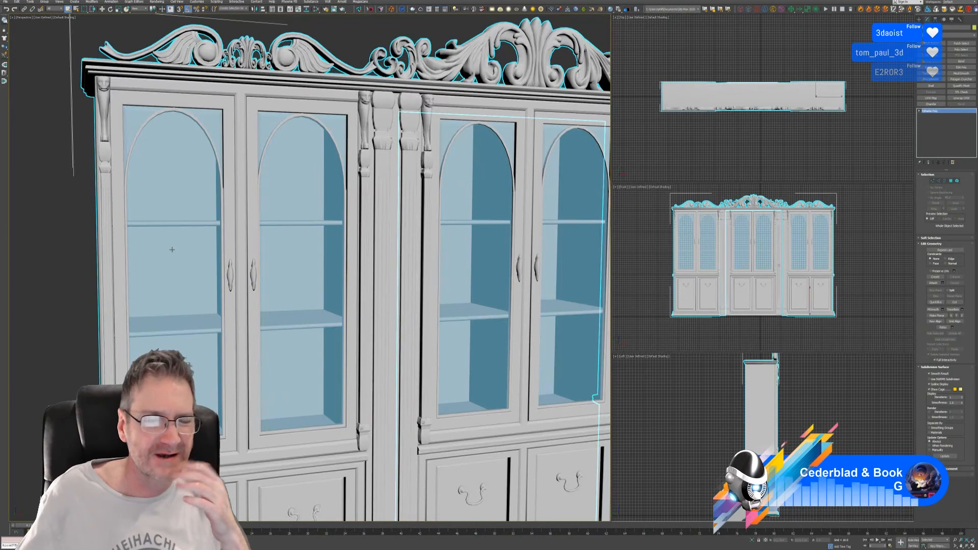
pyautogui.scroll(-6, 171, 250)
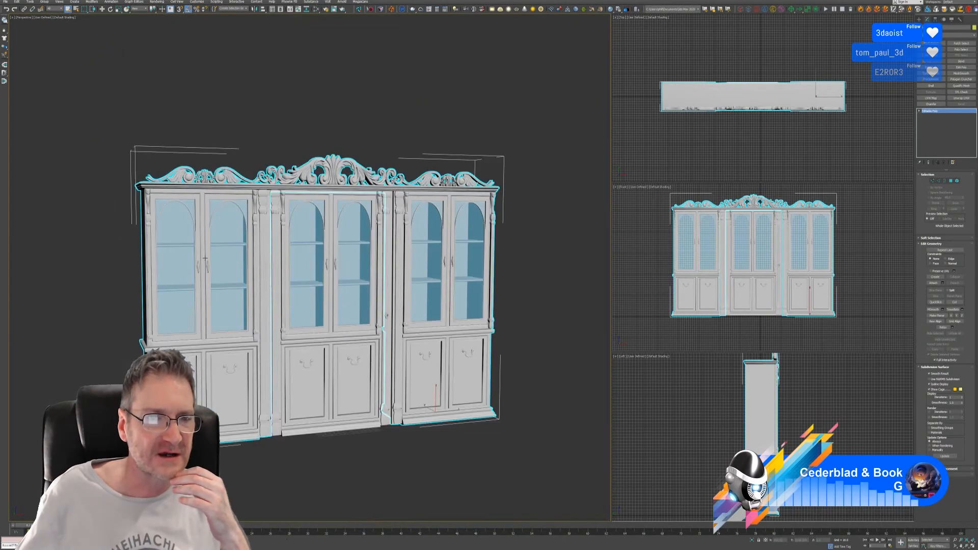
pyautogui.moveTo(205, 258); pyautogui.dragTo(195, 209, button='middle')
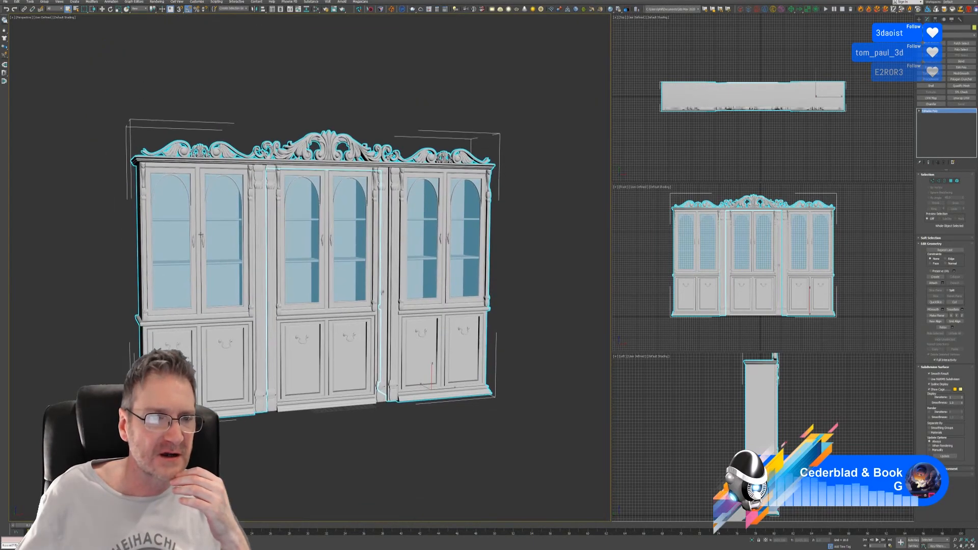
# Select the left cabinet's two upper door elements of the frame object, including arched panels, door frames and both handles
pyautogui.click(958, 182)
pyautogui.hotkey('ctrl', 'a')
pyautogui.hotkey('ctrl', 'd')
pyautogui.scroll(4, 191, 274)
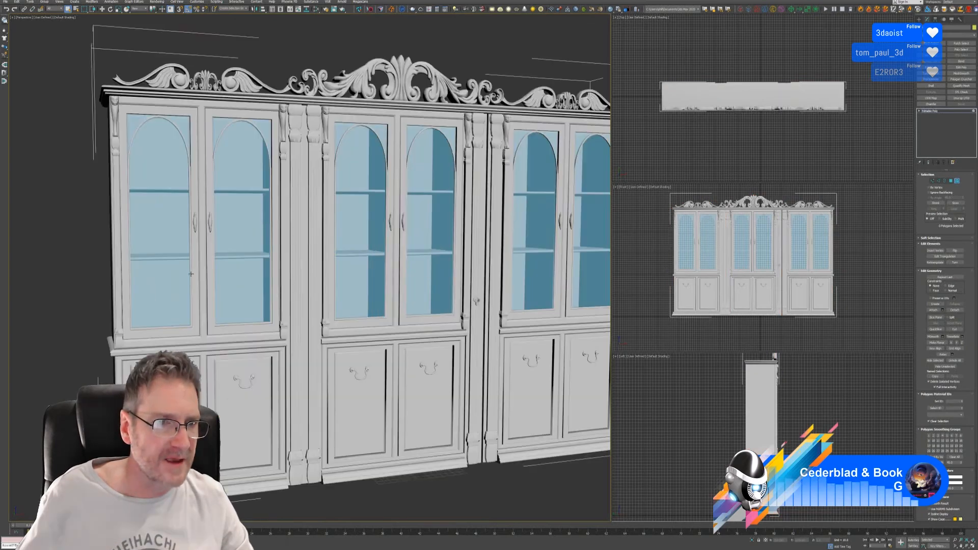
pyautogui.click(168, 177)
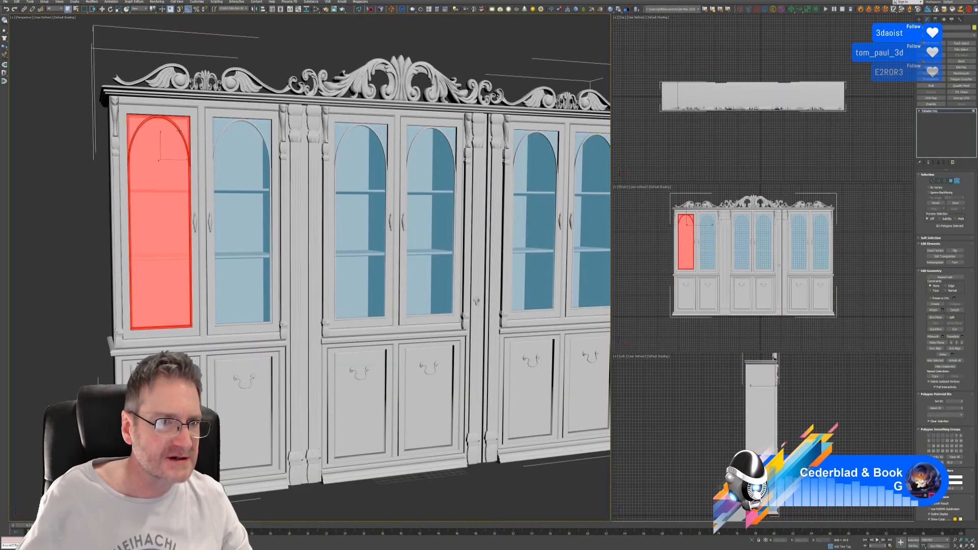
pyautogui.keyDown('ctrl'); pyautogui.click(217, 151); pyautogui.keyUp('ctrl')
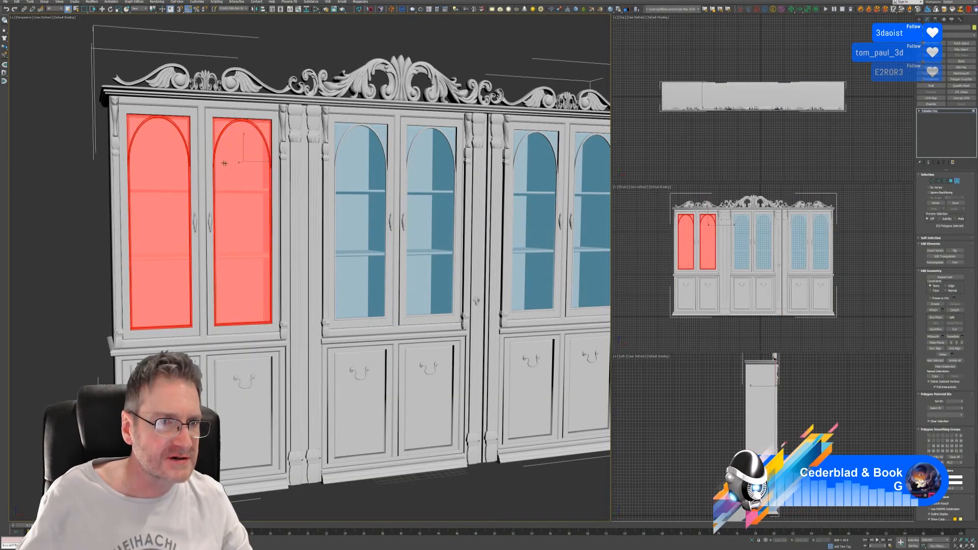
pyautogui.keyDown('ctrl'); pyautogui.click(209, 151); pyautogui.keyUp('ctrl')
pyautogui.keyDown('ctrl'); pyautogui.click(188, 206); pyautogui.keyUp('ctrl')
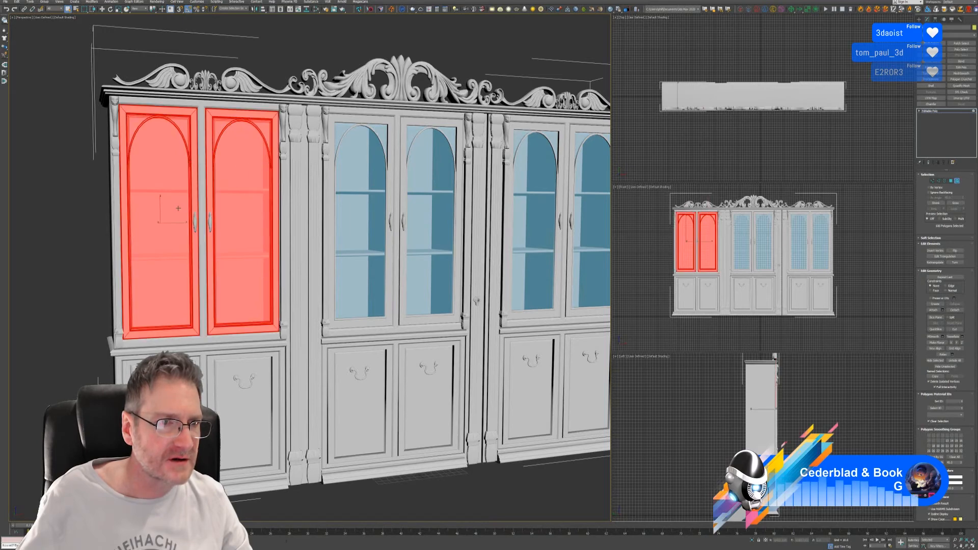
pyautogui.scroll(10, 185, 215)
pyautogui.keyDown('ctrl'); pyautogui.click(261, 268); pyautogui.keyUp('ctrl')
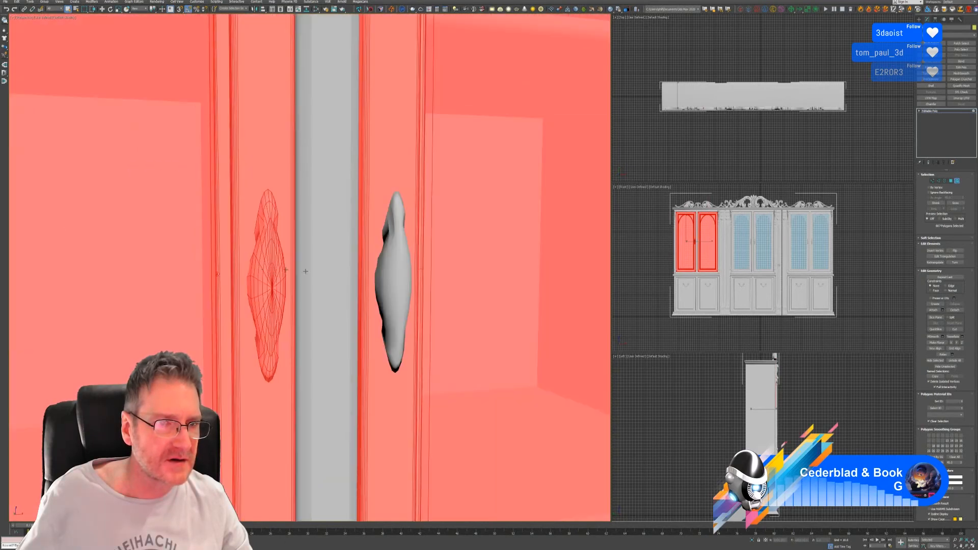
pyautogui.keyDown('ctrl'); pyautogui.click(375, 275); pyautogui.keyUp('ctrl')
pyautogui.scroll(-8, 306, 277)
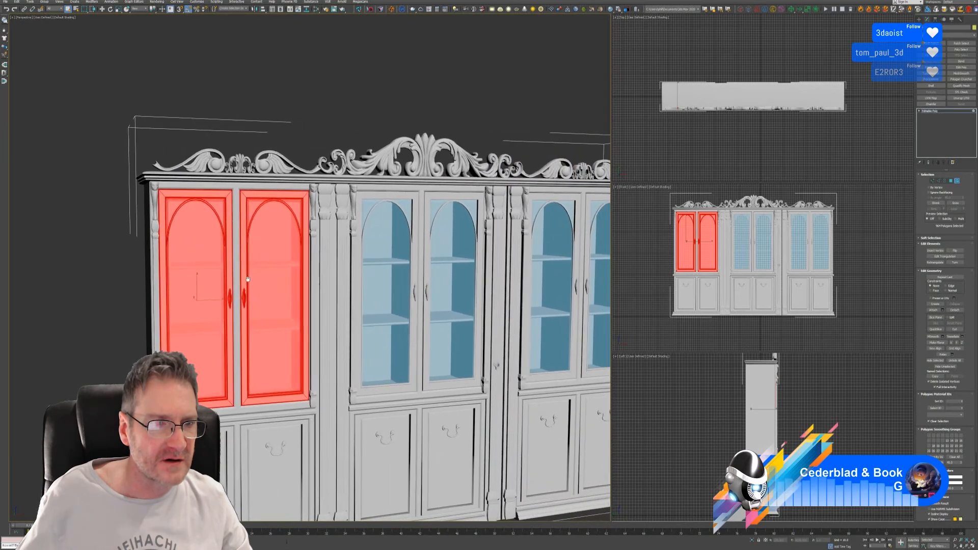
# Add the right cabinet's two upper glazed doors with their frames and handles to the element selection
pyautogui.moveTo(373, 244); pyautogui.dragTo(227, 251, button='middle')
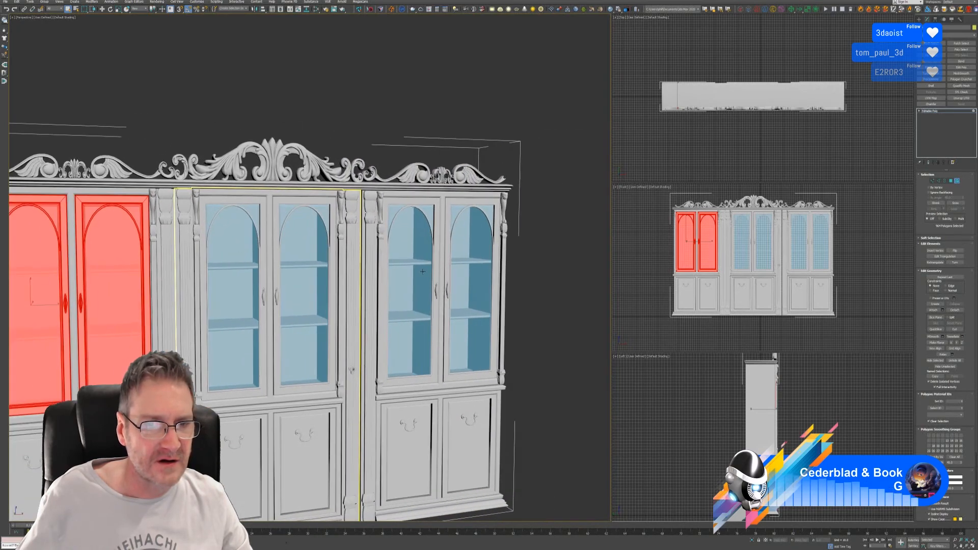
pyautogui.keyDown('ctrl'); pyautogui.click(428, 227); pyautogui.keyUp('ctrl')
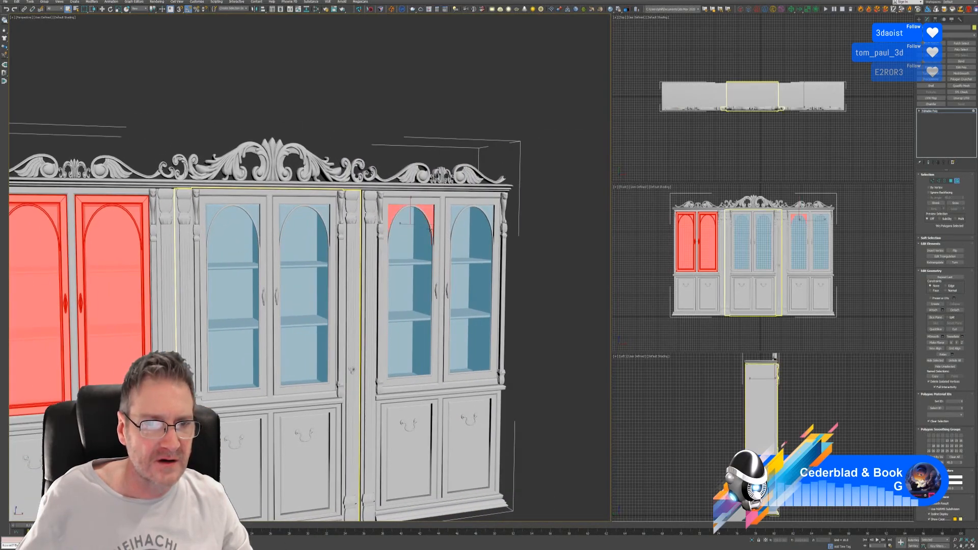
pyautogui.keyDown('ctrl'); pyautogui.click(420, 238); pyautogui.keyUp('ctrl')
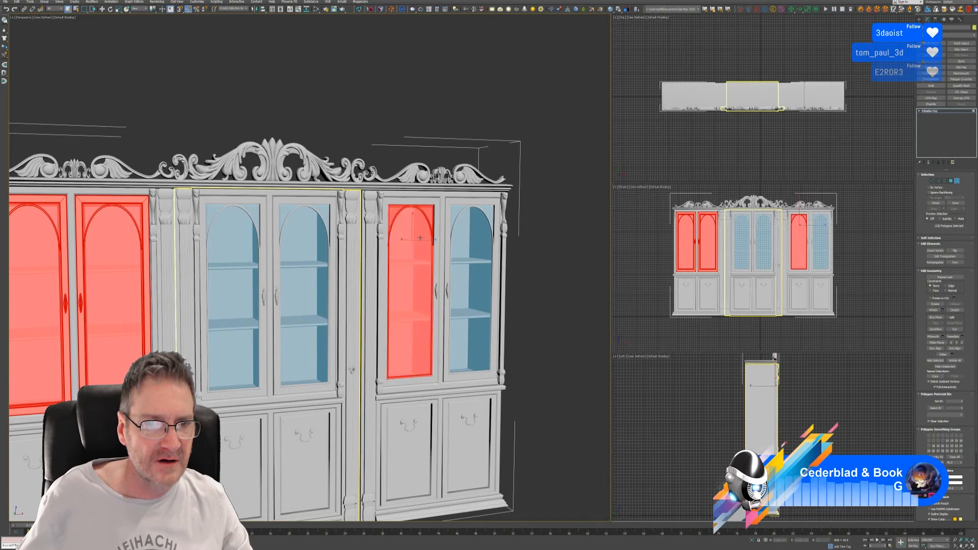
pyautogui.keyDown('ctrl'); pyautogui.click(441, 228); pyautogui.keyUp('ctrl')
pyautogui.keyDown('ctrl'); pyautogui.click(457, 214); pyautogui.keyUp('ctrl')
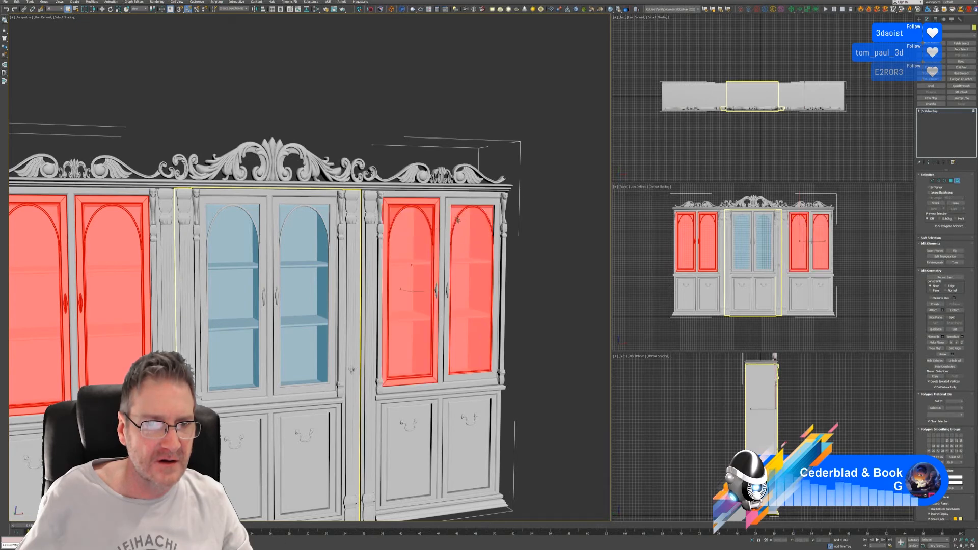
pyautogui.keyDown('ctrl'); pyautogui.click(455, 205); pyautogui.keyUp('ctrl')
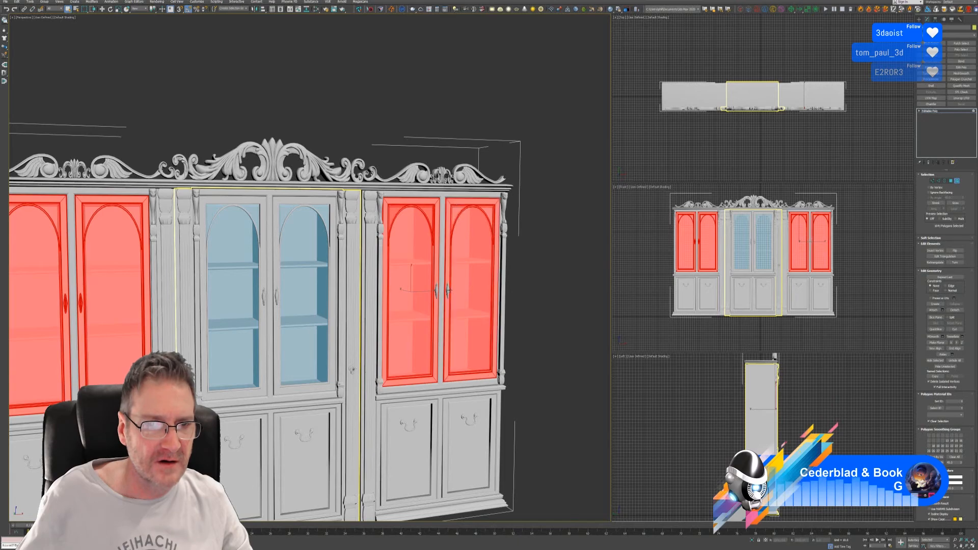
pyautogui.keyDown('ctrl'); pyautogui.click(448, 290); pyautogui.keyUp('ctrl')
pyautogui.scroll(-5, 336, 310)
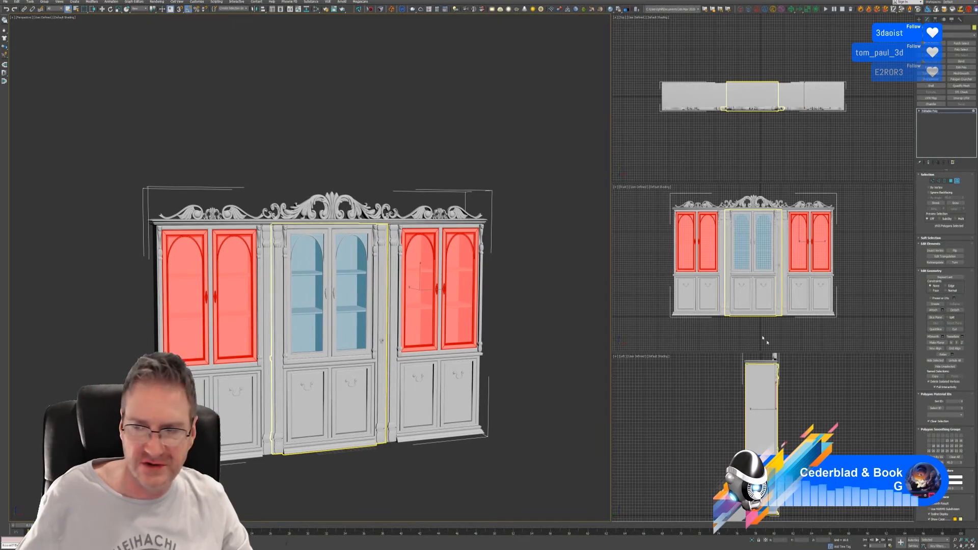
# Detach the selected glazed doors from the bookcase frame as a separate object and leave element editing
pyautogui.click(961, 312)
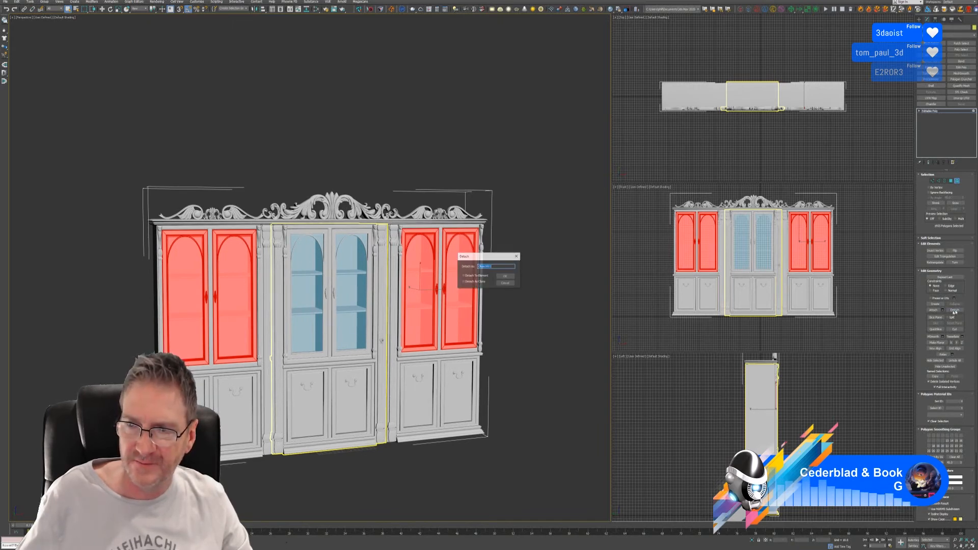
pyautogui.click(509, 278)
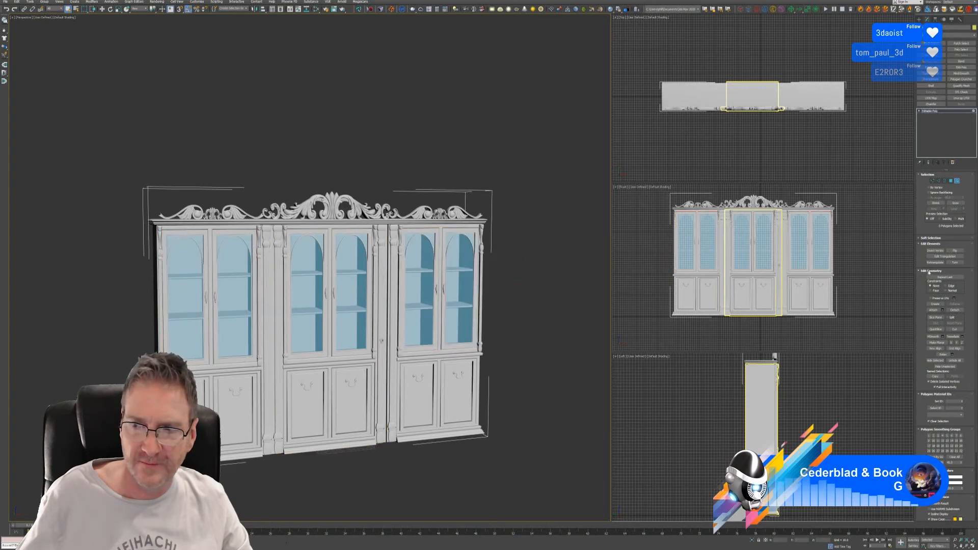
pyautogui.click(957, 182)
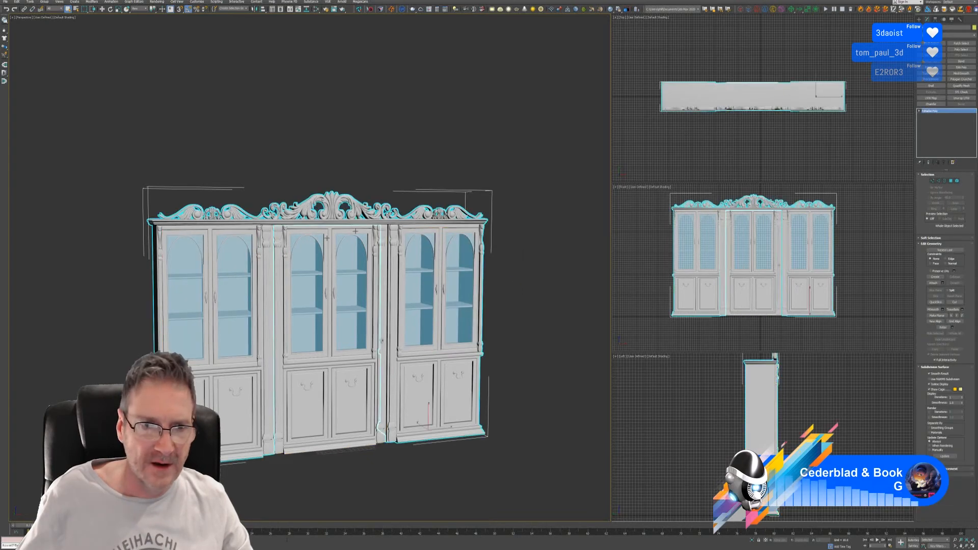
# Isolate the bookcase frame and select the leftover arched panel element in the right cabinet's outer opening
pyautogui.hotkey('alt', 'q')
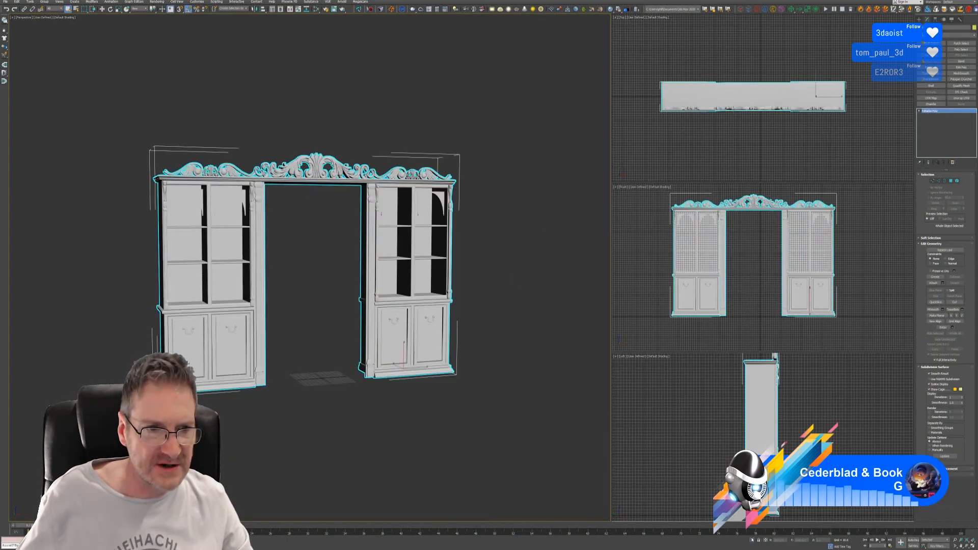
pyautogui.scroll(5, 444, 199)
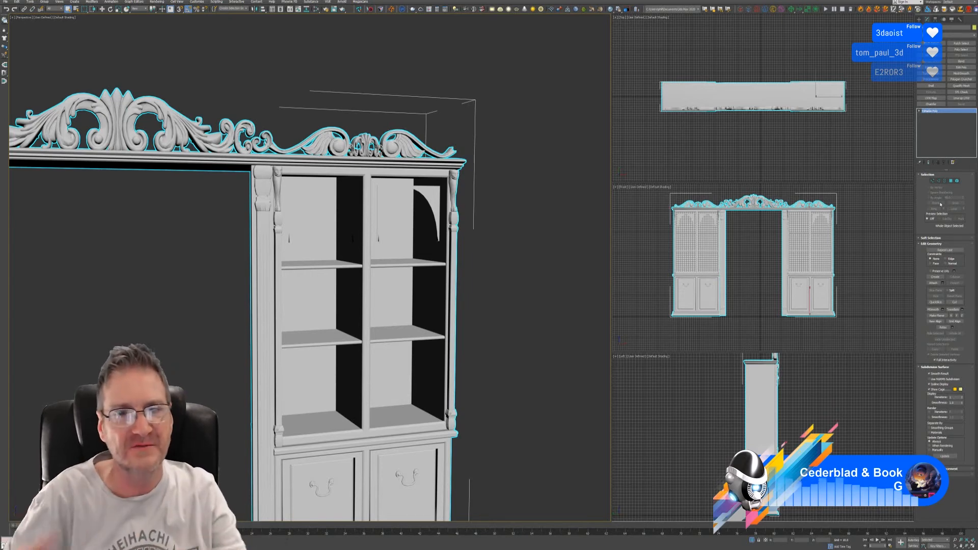
pyautogui.click(957, 180)
pyautogui.click(424, 197)
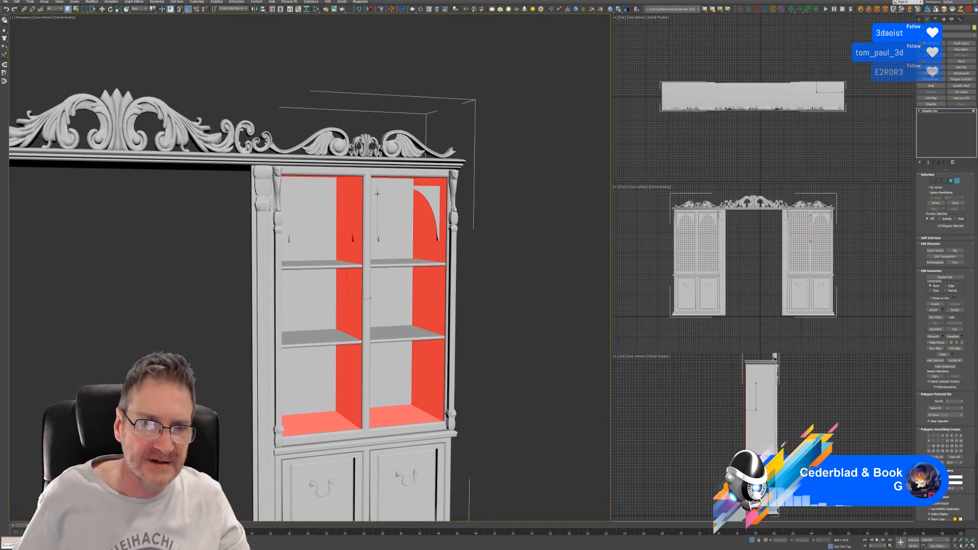
pyautogui.click(432, 192)
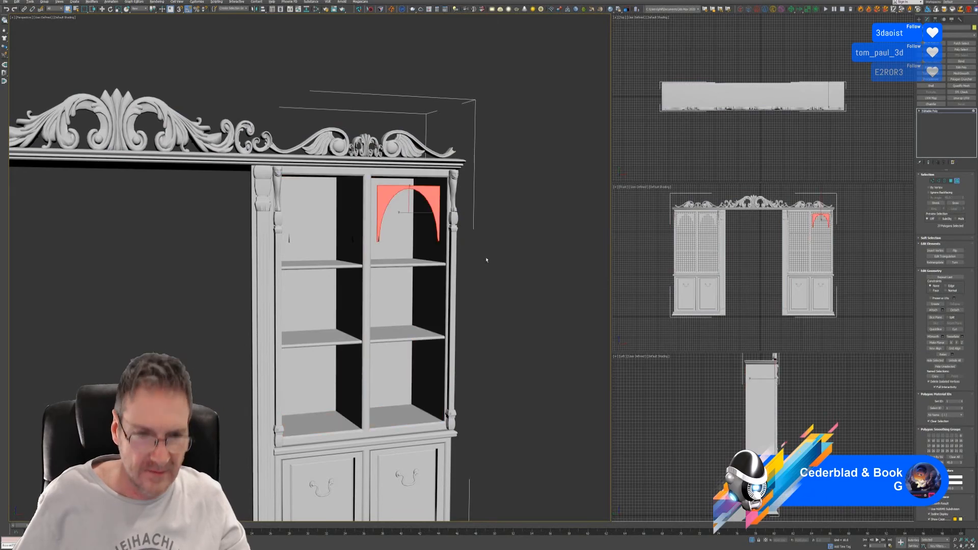
# Add the two leftover arched panels in the left cabinet's upper openings to the element selection
pyautogui.keyDown('alt'); pyautogui.moveTo(486, 260); pyautogui.dragTo(462, 256, button='middle'); pyautogui.keyUp('alt')
pyautogui.scroll(-3, 359, 286)
pyautogui.moveTo(249, 288); pyautogui.dragTo(354, 286, button='middle')
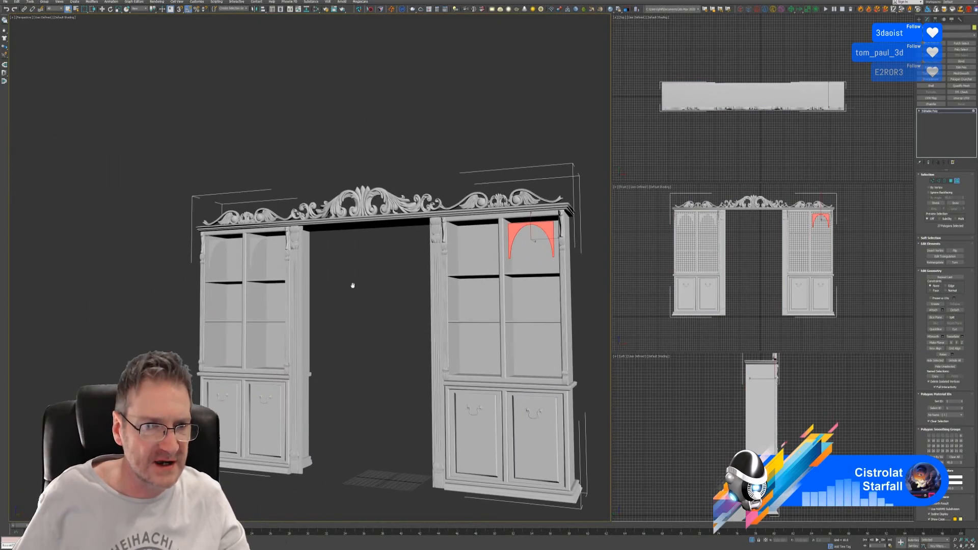
pyautogui.scroll(6, 252, 254)
pyautogui.keyDown('ctrl'); pyautogui.click(265, 233); pyautogui.keyUp('ctrl')
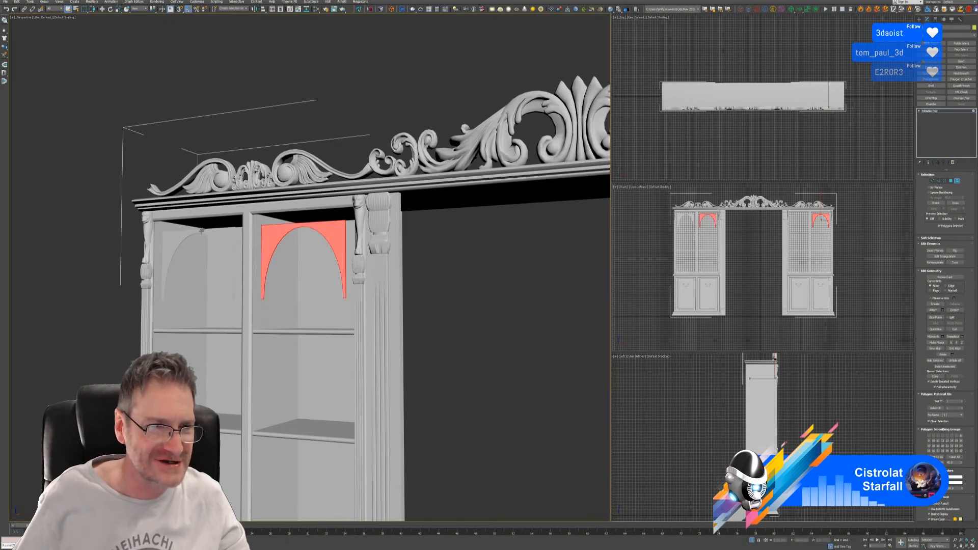
pyautogui.keyDown('ctrl'); pyautogui.click(182, 238); pyautogui.keyUp('ctrl')
pyautogui.scroll(-5, 370, 295)
pyautogui.moveTo(370, 295); pyautogui.dragTo(343, 301, button='middle')
pyautogui.scroll(-2, 282, 316)
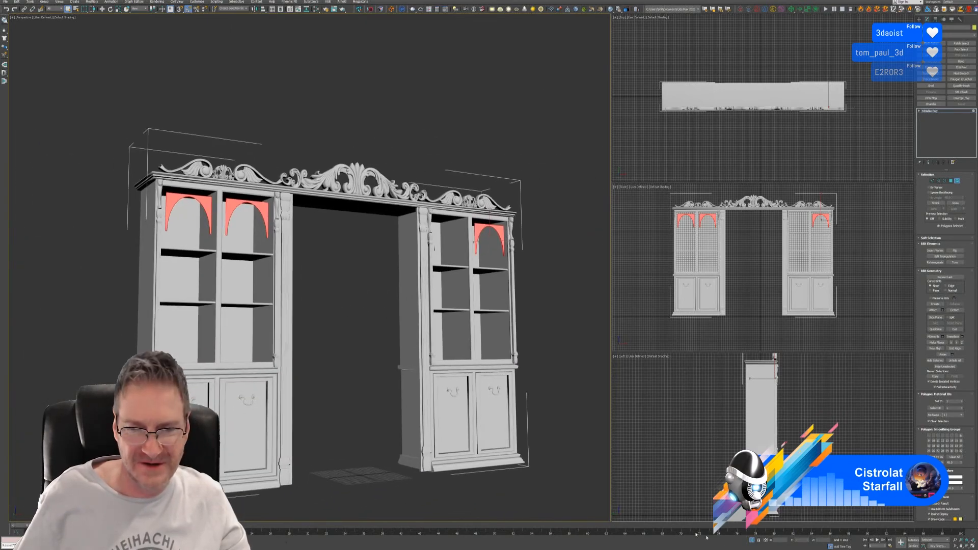
# End isolation, detach the selected arched panels as a separate object, and clear the selection
pyautogui.click(752, 541)
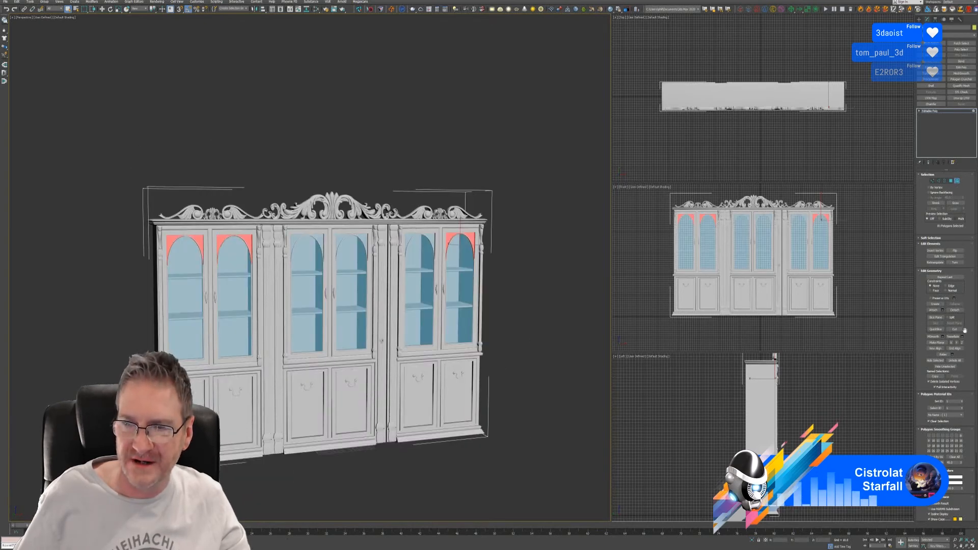
pyautogui.click(955, 310)
pyautogui.click(506, 277)
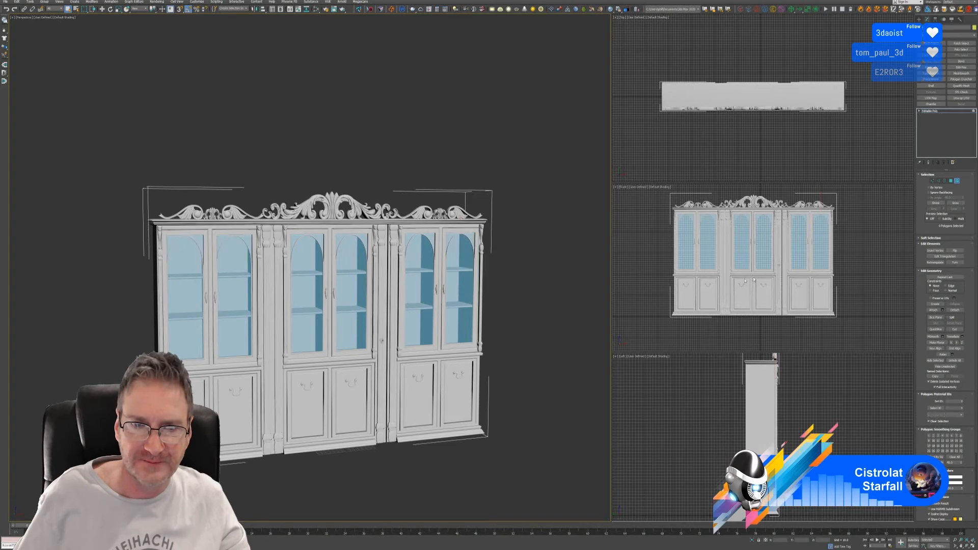
pyautogui.click(958, 180)
pyautogui.click(528, 228)
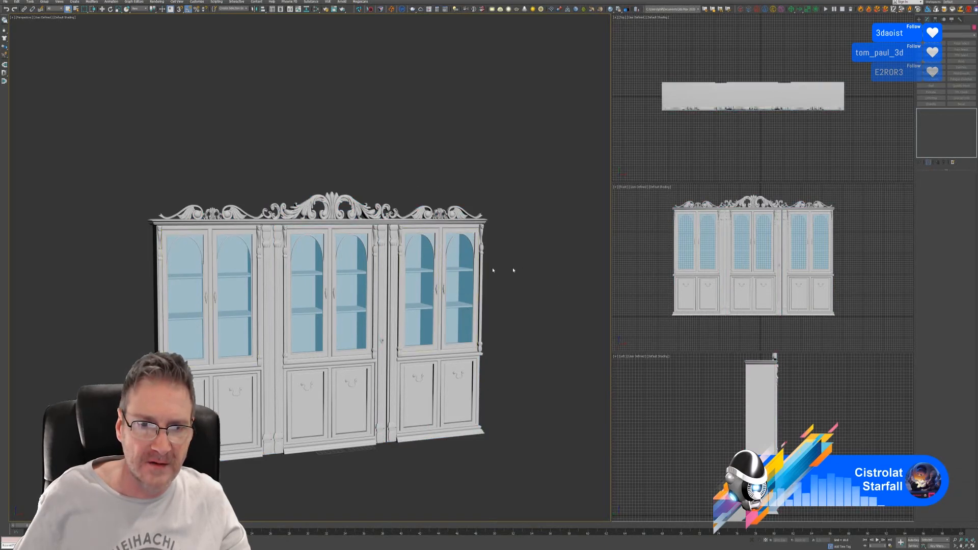
# Select the detached arched panels together with the side cabinets' glazed doors and isolate them
pyautogui.scroll(3, 440, 240)
pyautogui.scroll(5, 442, 230)
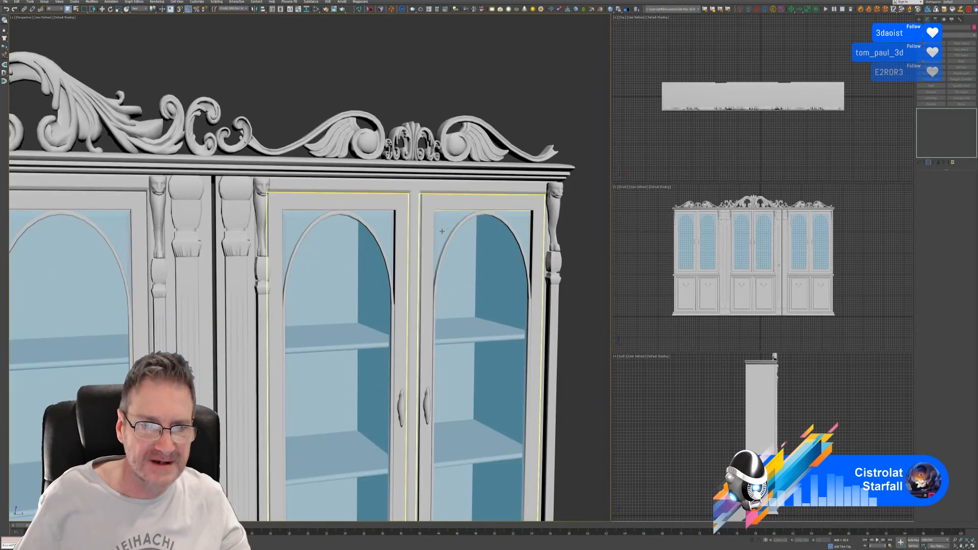
pyautogui.click(442, 230)
pyautogui.click(442, 231)
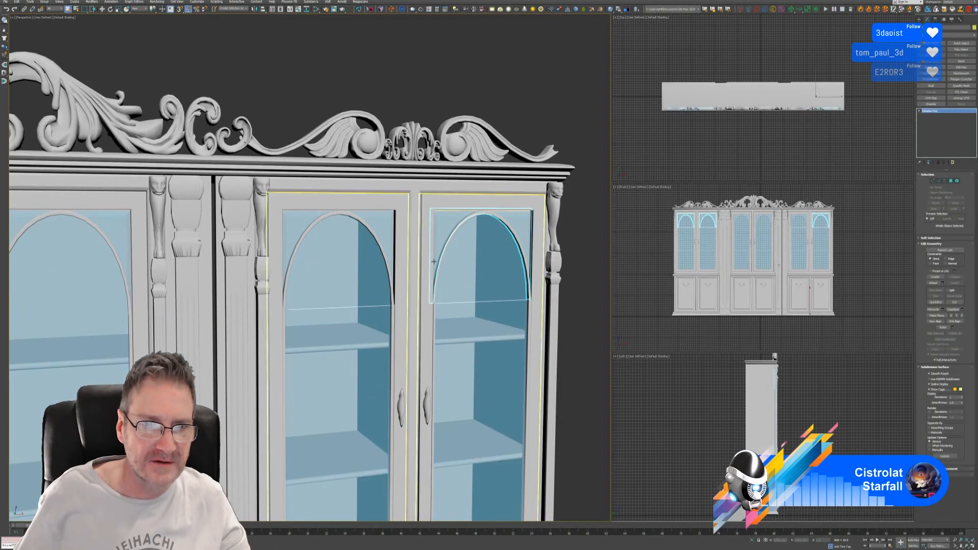
pyautogui.scroll(-4, 433, 265)
pyautogui.click(479, 239)
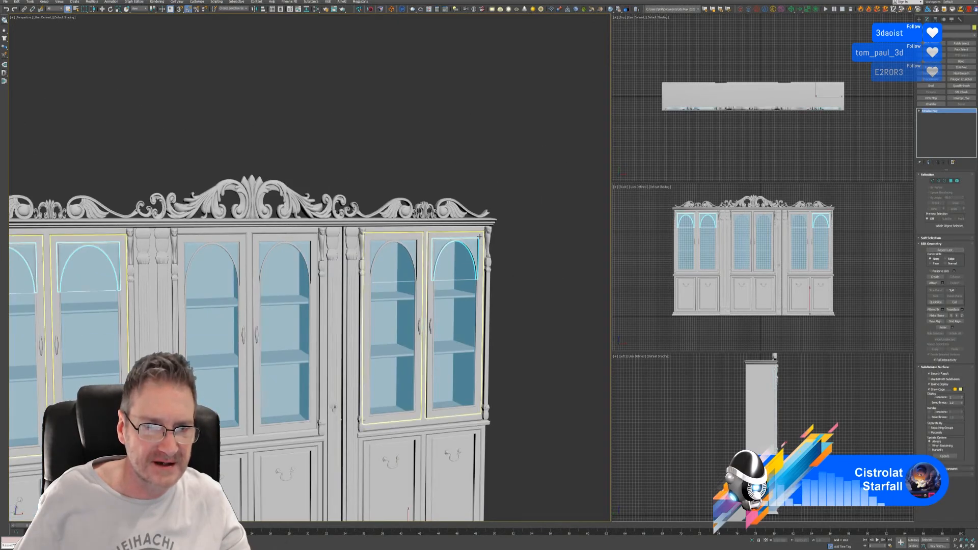
pyautogui.scroll(-3, 501, 304)
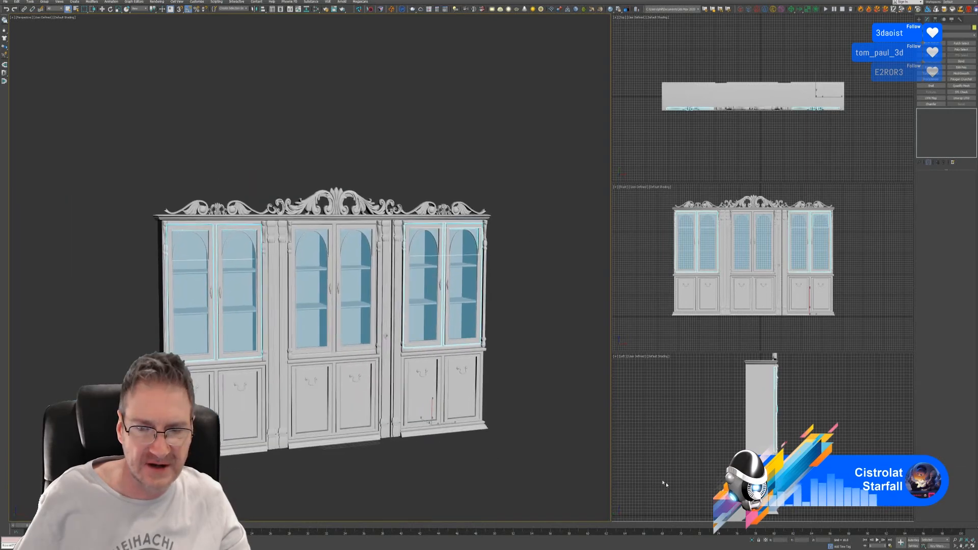
pyautogui.click(753, 540)
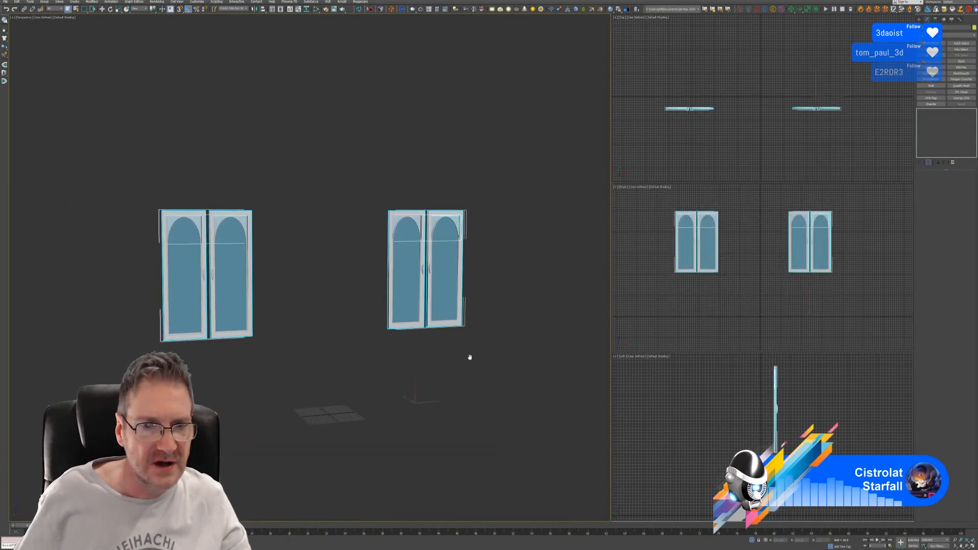
# Attach the arched panels to the glazed doors object, and show the whole bookcase again
pyautogui.click(461, 265)
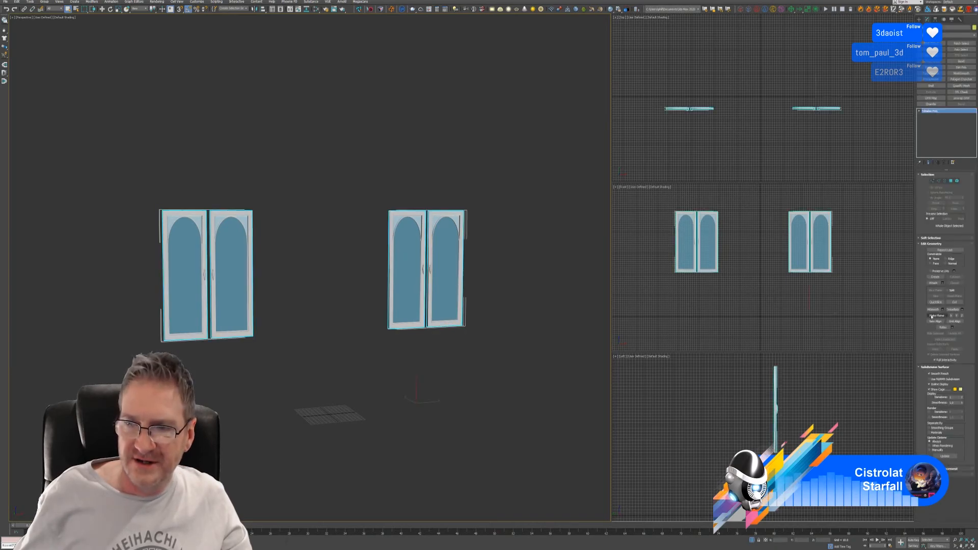
pyautogui.click(934, 282)
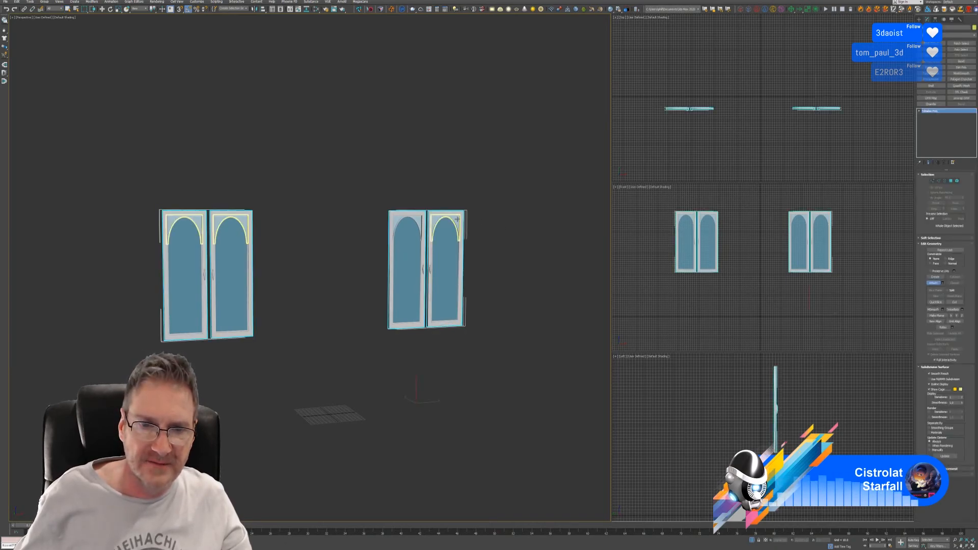
pyautogui.click(936, 284)
pyautogui.click(751, 540)
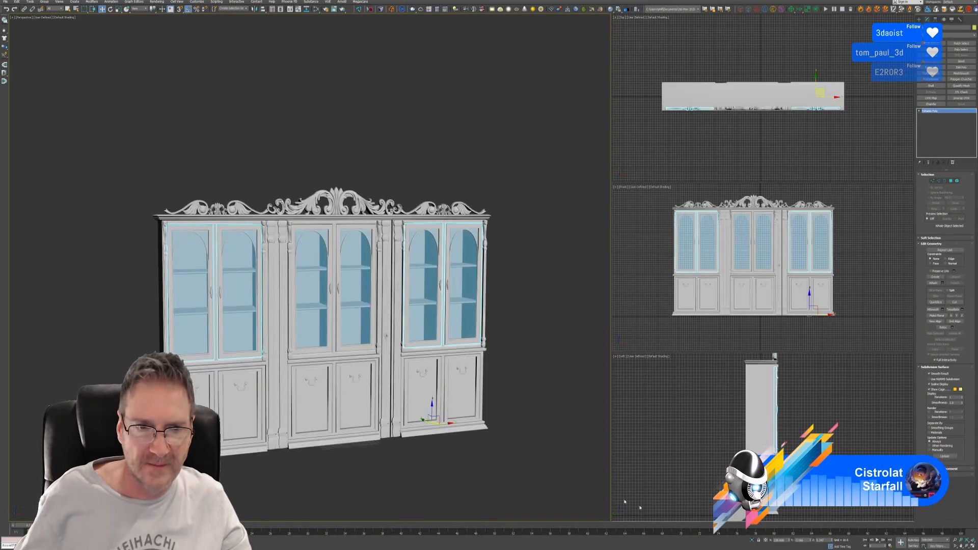
# Select the bookcase's outer frame and isolate it
pyautogui.click(517, 332)
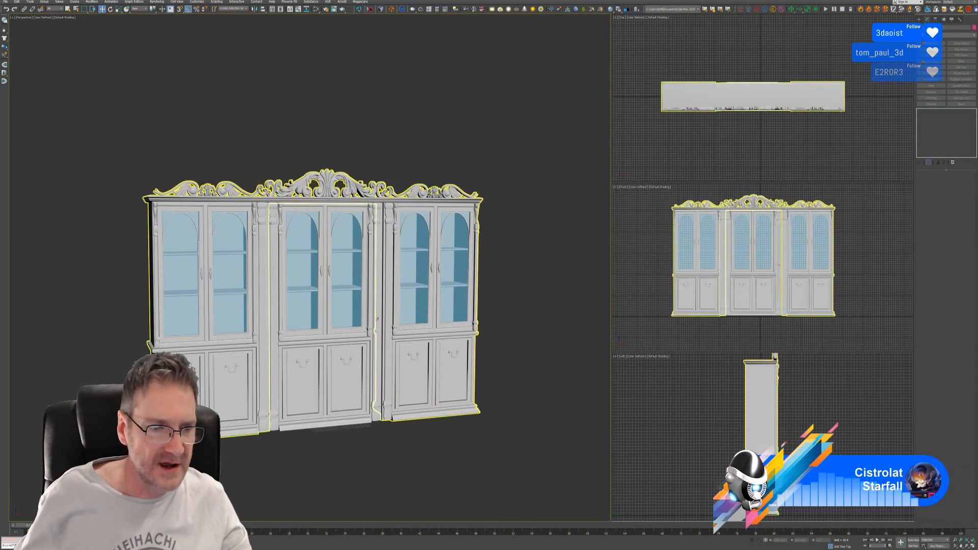
pyautogui.click(470, 337)
pyautogui.click(753, 541)
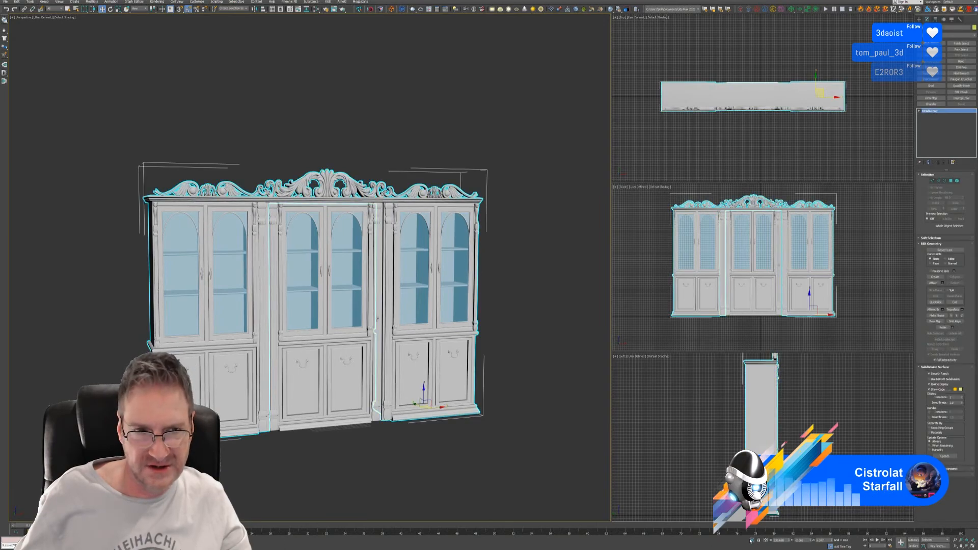
# Inspect the isolated frame's open shelf compartments for stray geometry on their back panels
pyautogui.keyDown('alt'); pyautogui.moveTo(244, 281); pyautogui.dragTo(244, 366, button='middle'); pyautogui.keyUp('alt')
pyautogui.scroll(8, 367, 239)
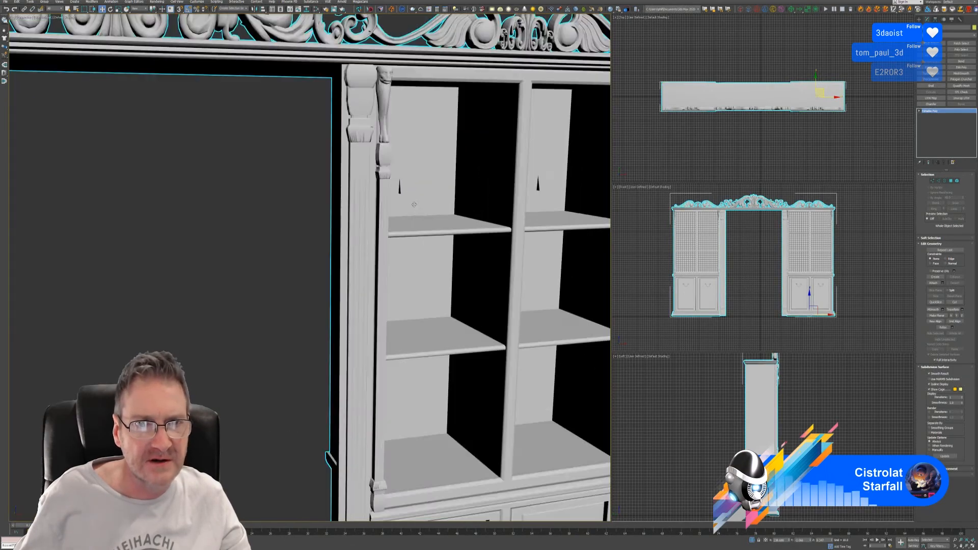
pyautogui.scroll(3, 393, 209)
pyautogui.scroll(-5, 394, 208)
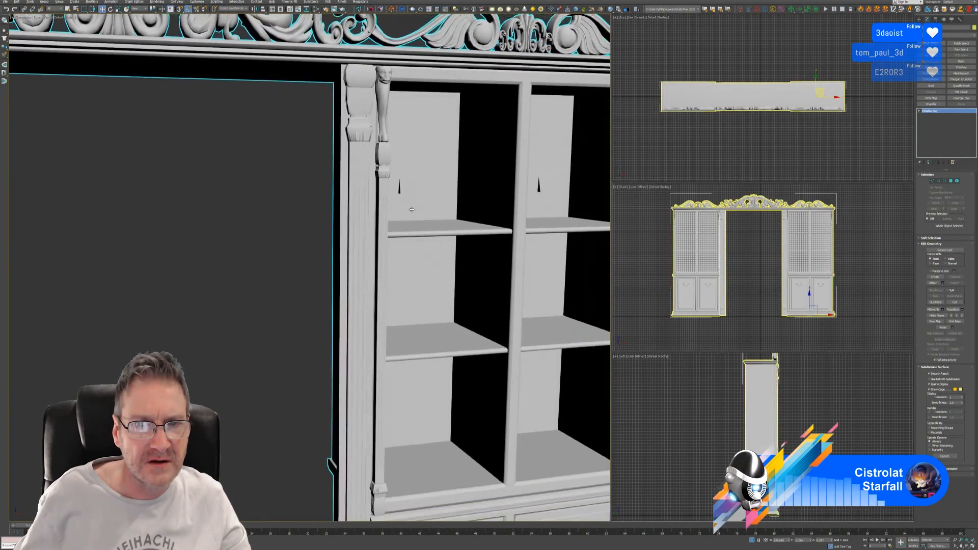
pyautogui.keyDown('alt'); pyautogui.moveTo(397, 205); pyautogui.dragTo(419, 192, button='middle'); pyautogui.keyUp('alt')
pyautogui.scroll(-5, 411, 204)
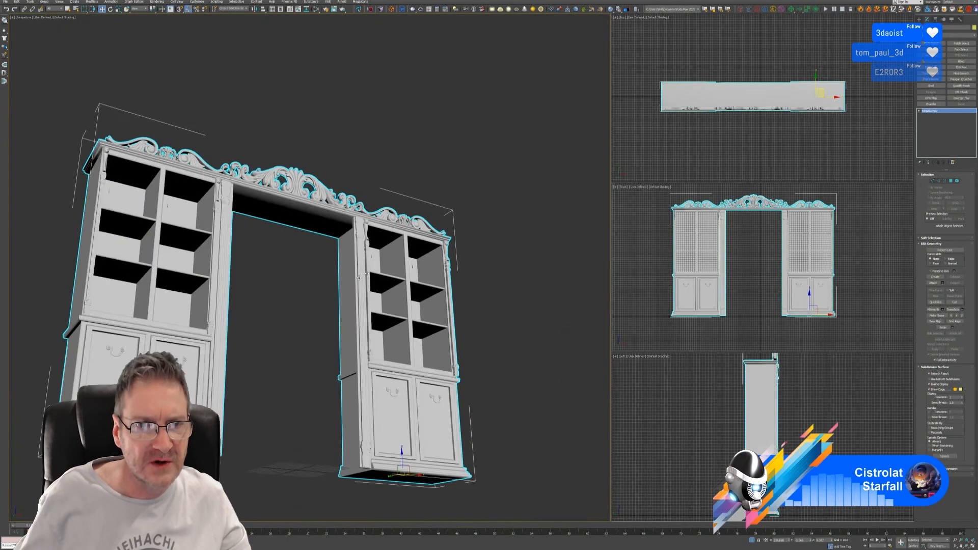
pyautogui.moveTo(240, 286); pyautogui.dragTo(353, 343, button='middle')
pyautogui.scroll(5, 262, 261)
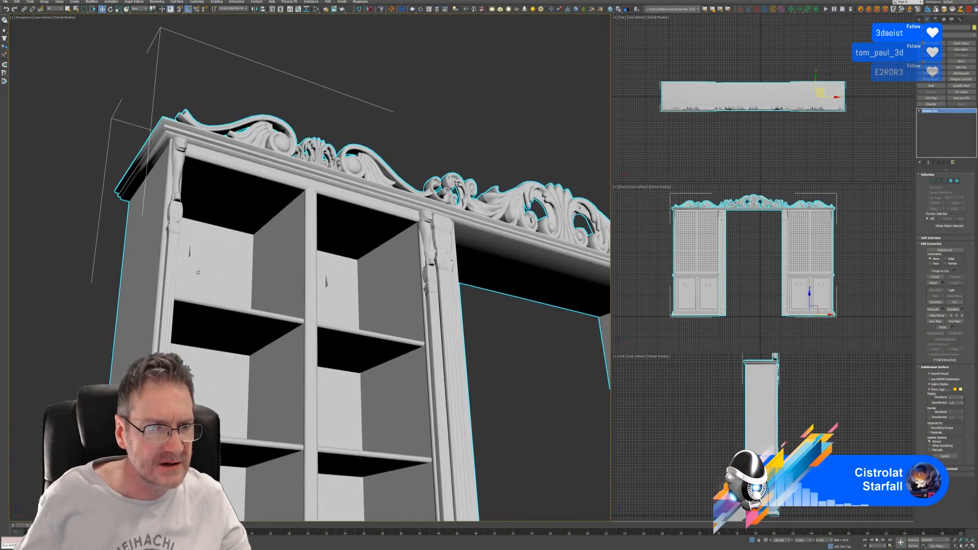
pyautogui.scroll(3, 198, 272)
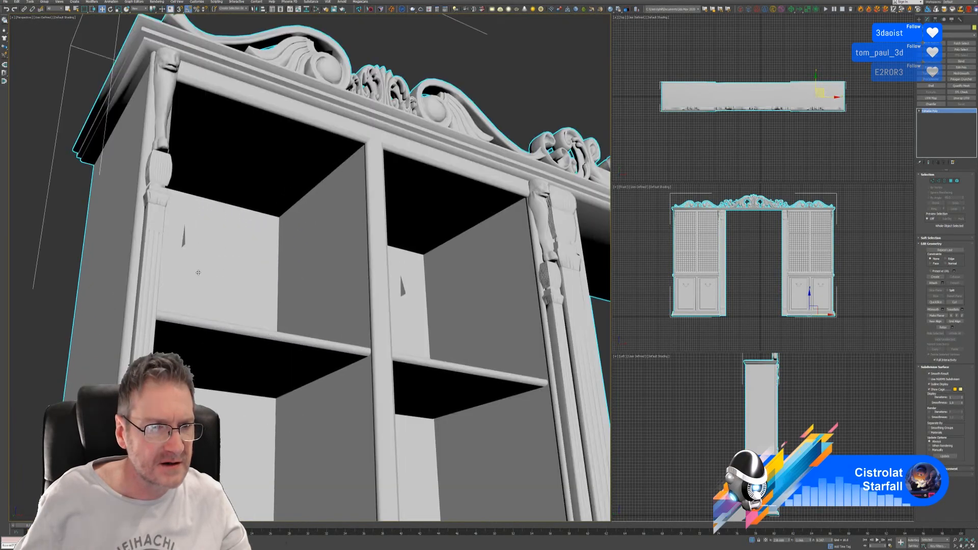
# Select, at element level, all pieces of the stray triangular sliver in the upper-left compartment of the left cabinet
pyautogui.click(952, 181)
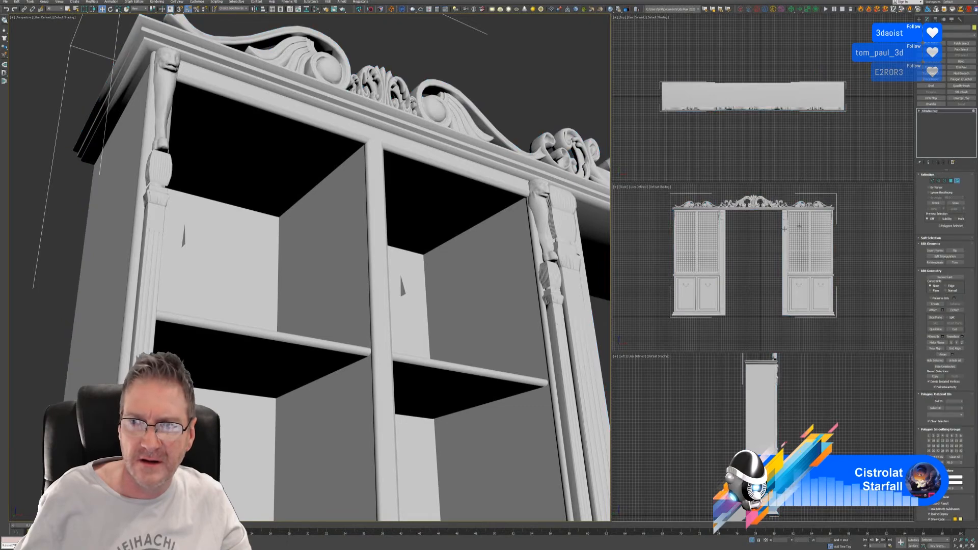
pyautogui.click(184, 243)
pyautogui.scroll(5, 174, 245)
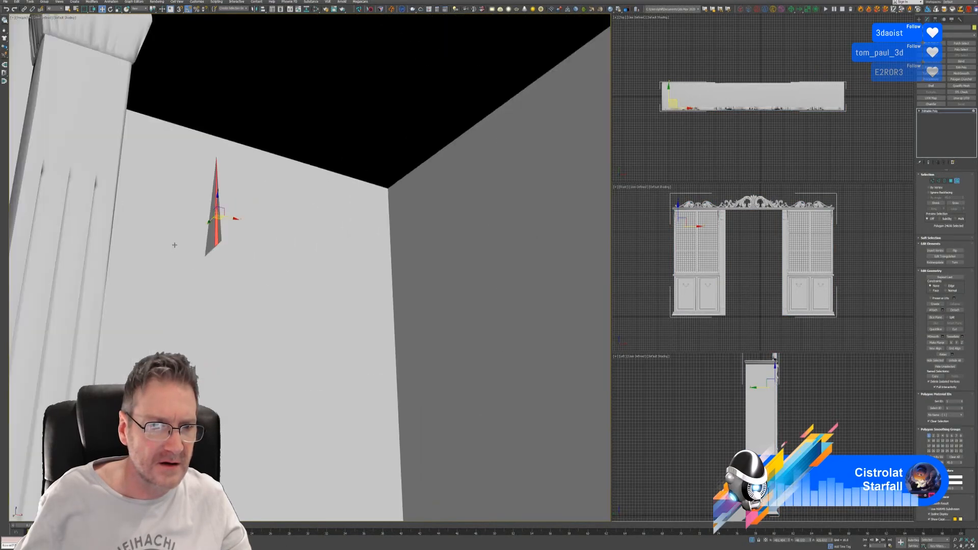
pyautogui.keyDown('ctrl'); pyautogui.click(209, 244); pyautogui.keyUp('ctrl')
pyautogui.keyDown('ctrl'); pyautogui.click(213, 242); pyautogui.keyUp('ctrl')
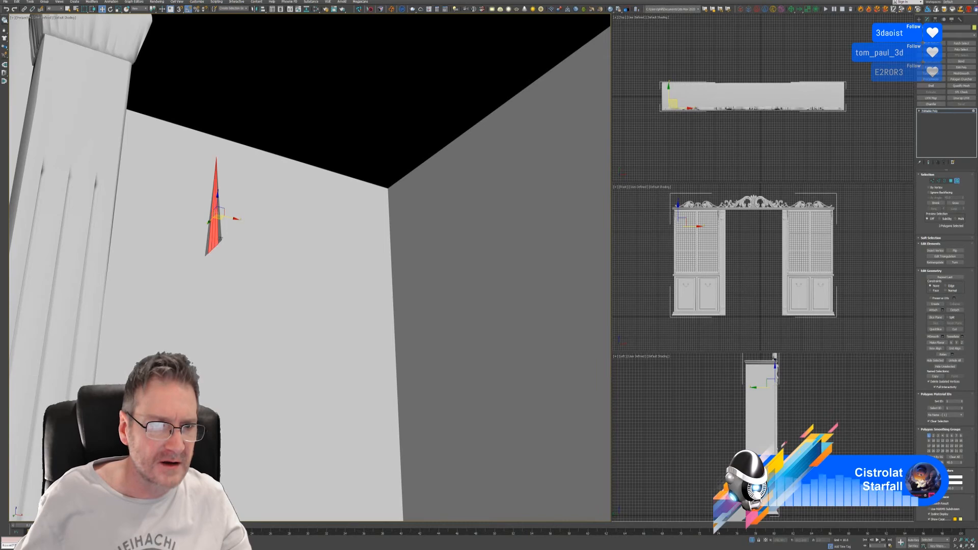
pyautogui.keyDown('ctrl'); pyautogui.click(220, 237); pyautogui.keyUp('ctrl')
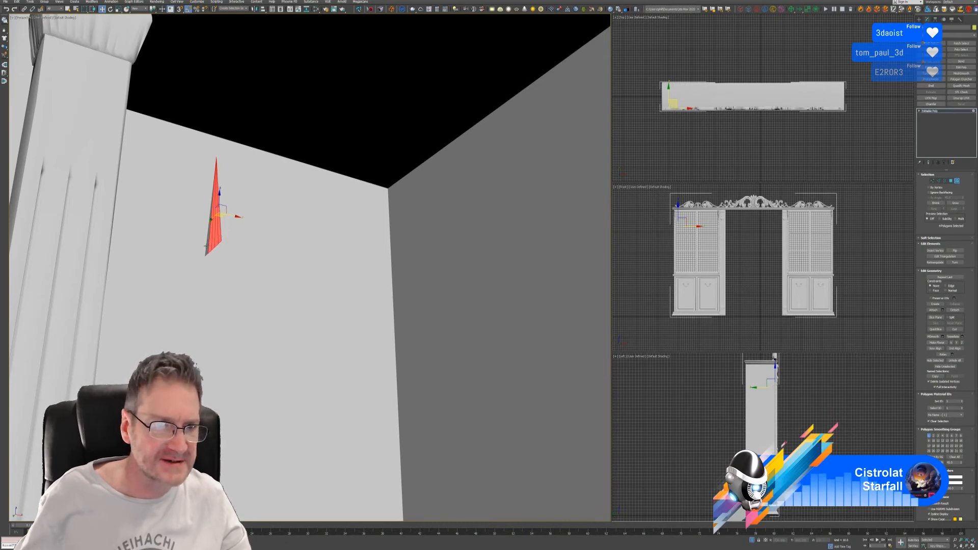
pyautogui.keyDown('ctrl'); pyautogui.click(206, 246); pyautogui.keyUp('ctrl')
# Add all pieces of the triangular sliver in the left cabinet's upper-right compartment to the selection
pyautogui.scroll(-5, 269, 276)
pyautogui.moveTo(464, 306); pyautogui.dragTo(285, 320, button='middle')
pyautogui.scroll(4, 276, 325)
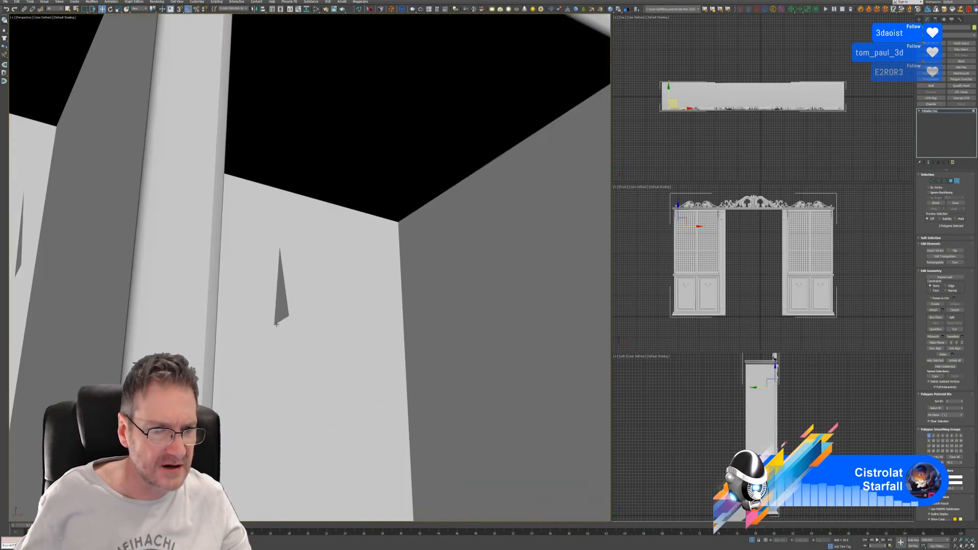
pyautogui.keyDown('ctrl'); pyautogui.click(275, 315); pyautogui.keyUp('ctrl')
pyautogui.hotkey('ctrl', 'z')
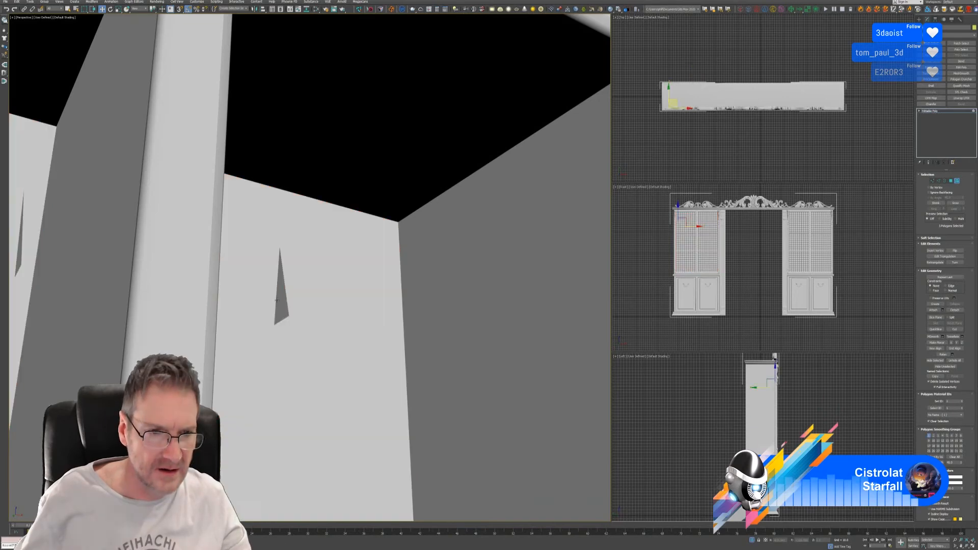
pyautogui.keyDown('ctrl'); pyautogui.click(281, 306); pyautogui.keyUp('ctrl')
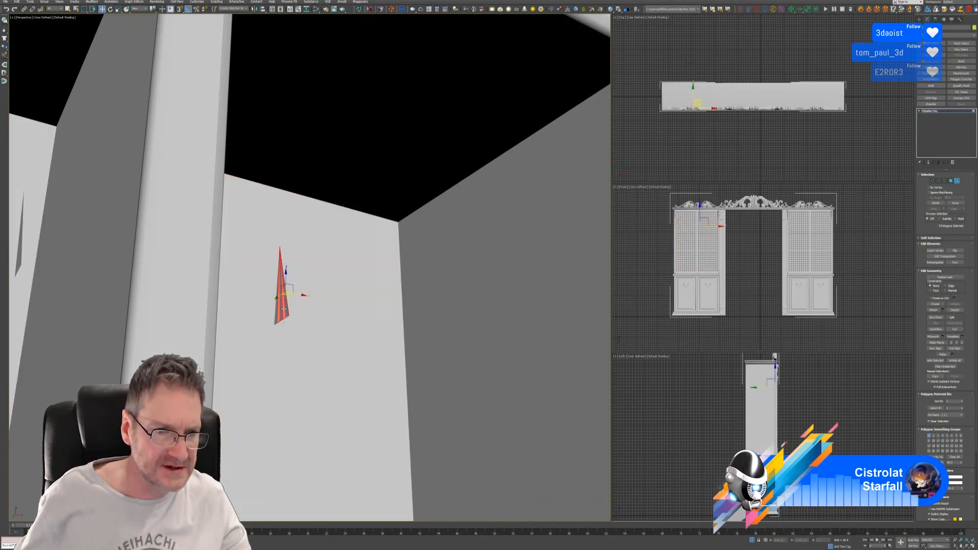
pyautogui.keyDown('ctrl'); pyautogui.click(285, 309); pyautogui.keyUp('ctrl')
pyautogui.keyDown('ctrl'); pyautogui.click(282, 311); pyautogui.keyUp('ctrl')
pyautogui.keyDown('ctrl'); pyautogui.click(275, 317); pyautogui.keyUp('ctrl')
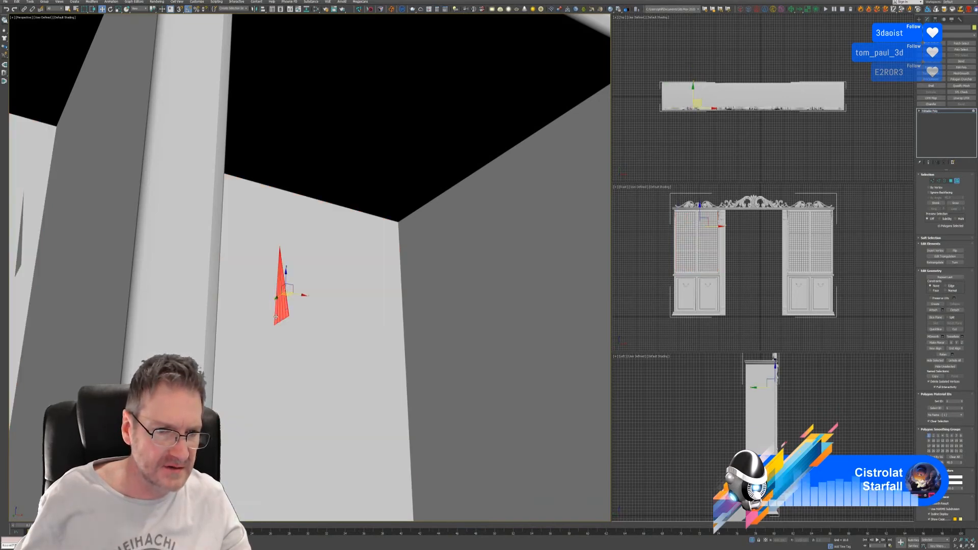
# Add the pieces of the triangular sliver in the right cabinet's upper-left compartment to the selection
pyautogui.scroll(-10, 304, 331)
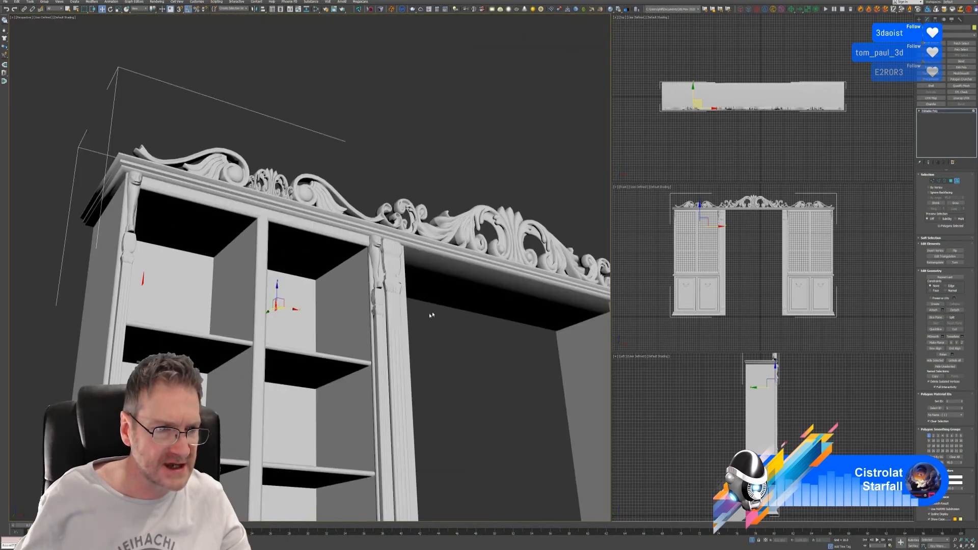
pyautogui.moveTo(451, 315); pyautogui.dragTo(159, 257, button='middle')
pyautogui.scroll(6, 286, 297)
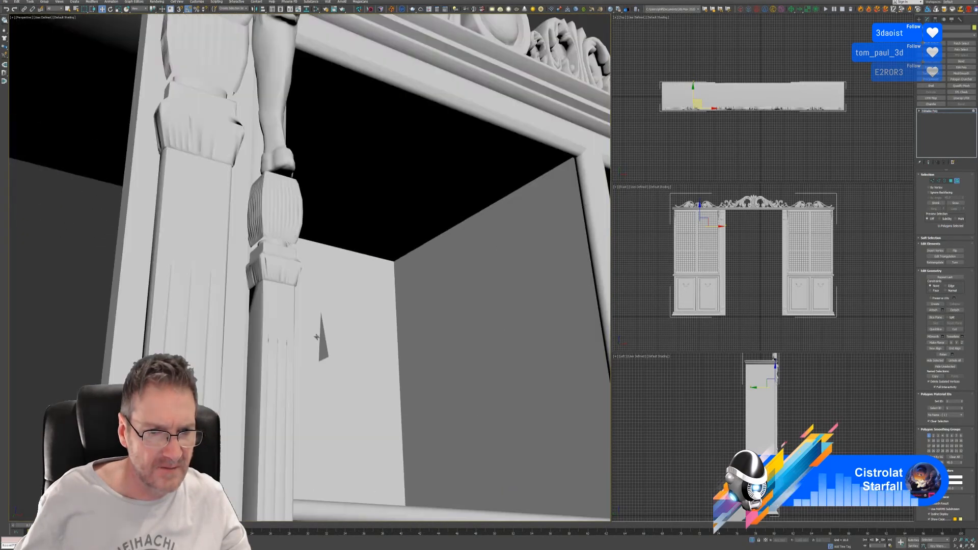
pyautogui.scroll(4, 323, 347)
pyautogui.keyDown('ctrl'); pyautogui.click(323, 347); pyautogui.keyUp('ctrl')
pyautogui.keyDown('ctrl'); pyautogui.click(318, 356); pyautogui.keyUp('ctrl')
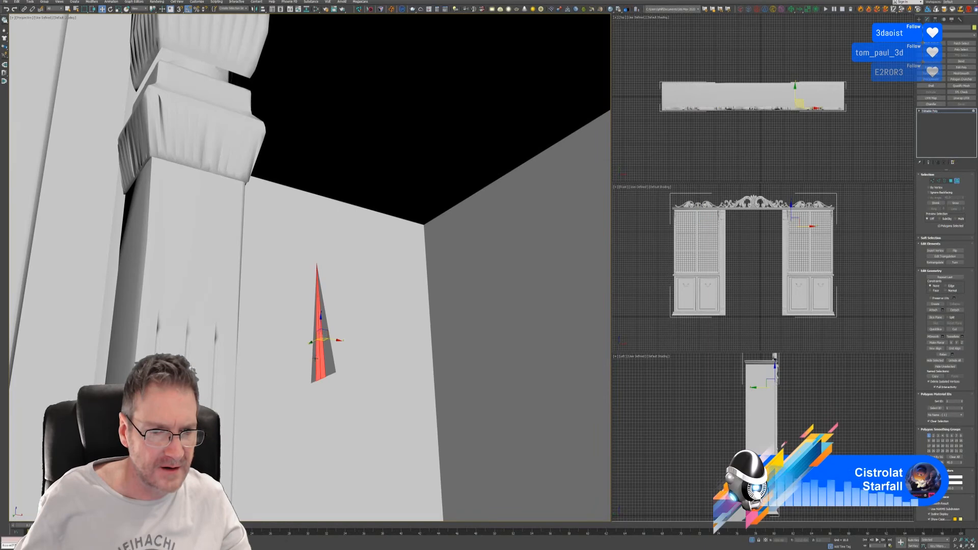
pyautogui.keyDown('ctrl'); pyautogui.click(314, 357); pyautogui.keyUp('ctrl')
pyautogui.keyDown('ctrl'); pyautogui.click(332, 355); pyautogui.keyUp('ctrl')
pyautogui.keyDown('ctrl'); pyautogui.click(328, 355); pyautogui.keyUp('ctrl')
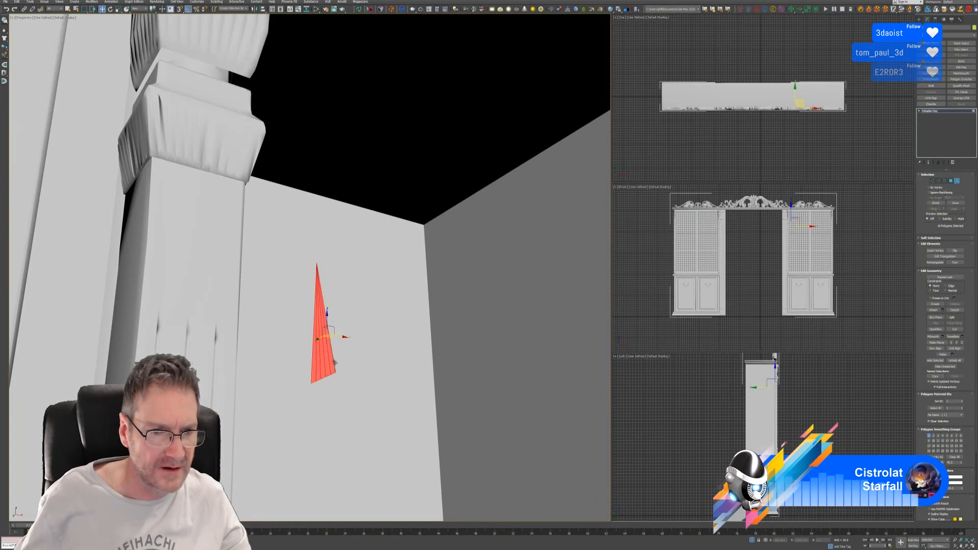
# Examine the selected sliver in the right cabinet's upper-left compartment up close for unselected pieces
pyautogui.scroll(4, 334, 357)
pyautogui.scroll(-4, 334, 357)
pyautogui.scroll(1, 331, 366)
pyautogui.scroll(4, 331, 365)
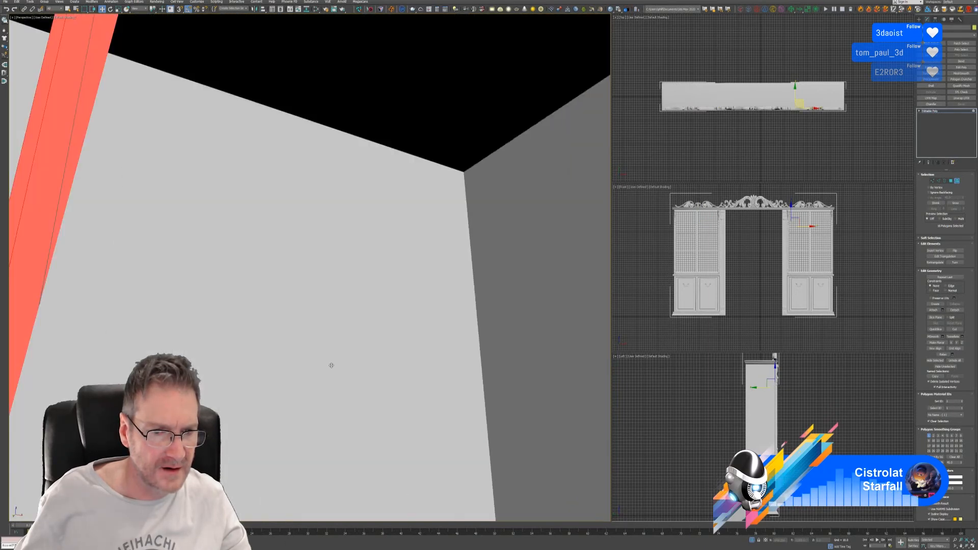
pyautogui.scroll(-4, 332, 360)
pyautogui.scroll(4, 332, 360)
pyautogui.scroll(-4, 334, 367)
# Add every strip of the triangular sliver in the right cabinet's upper-right compartment to the selection
pyautogui.scroll(-8, 337, 367)
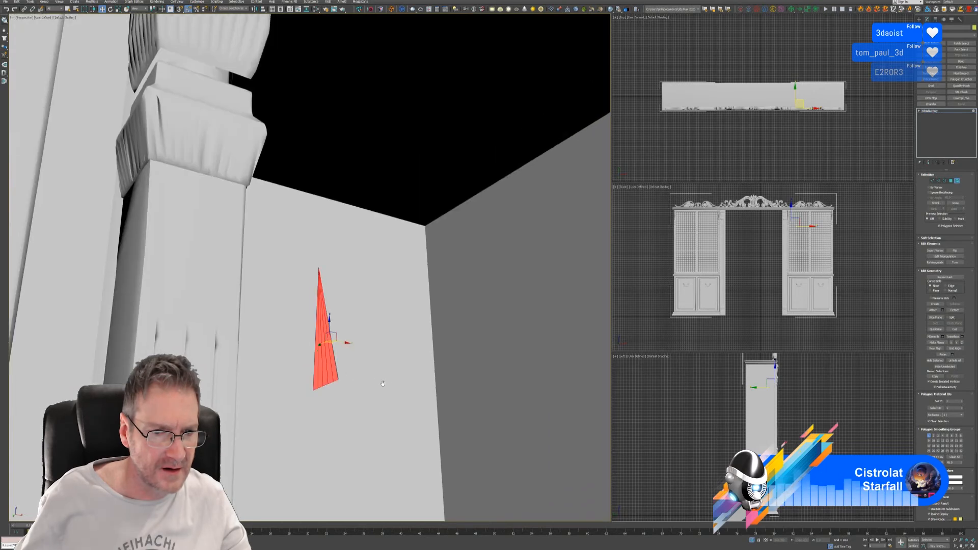
pyautogui.scroll(4, 393, 331)
pyautogui.scroll(5, 393, 331)
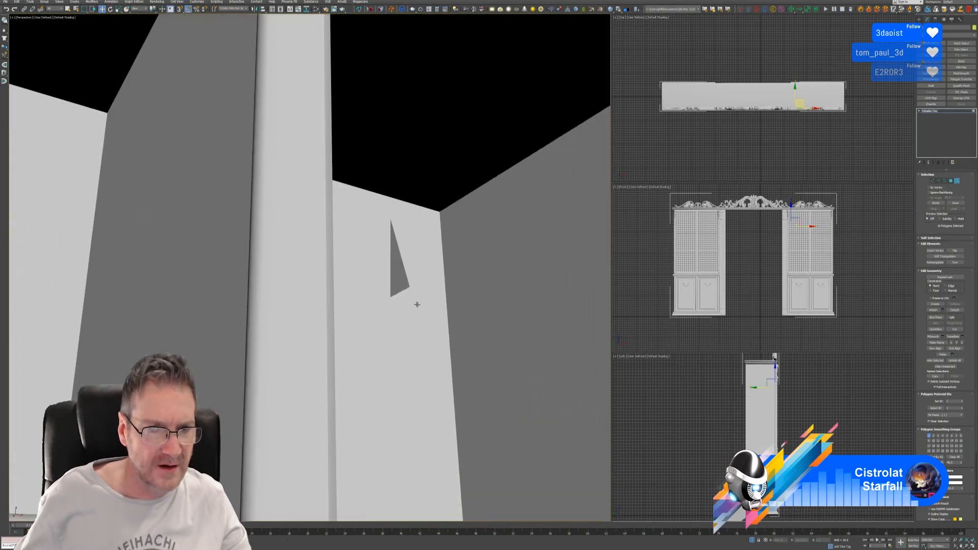
pyautogui.keyDown('ctrl'); pyautogui.click(380, 291); pyautogui.keyUp('ctrl')
pyautogui.keyDown('ctrl'); pyautogui.click(453, 291); pyautogui.keyUp('ctrl')
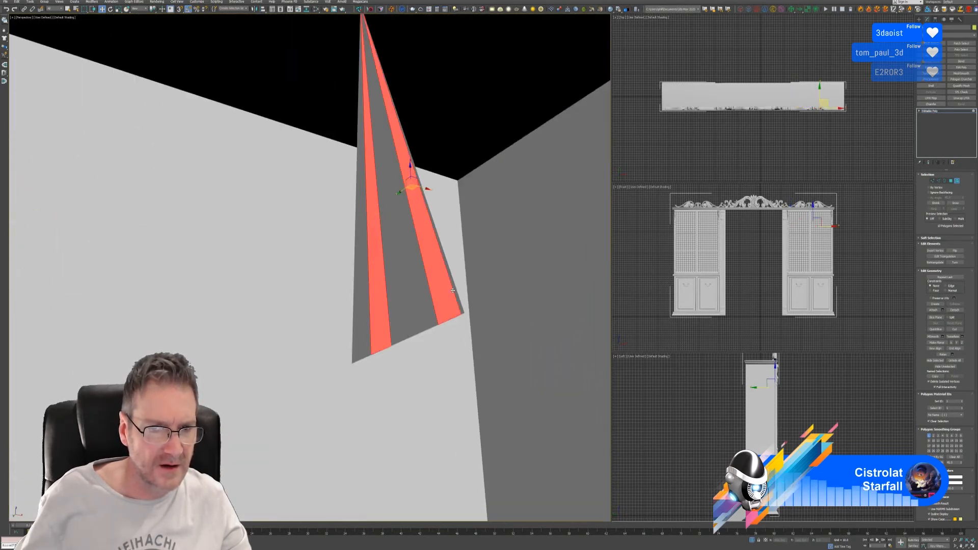
pyautogui.keyDown('ctrl'); pyautogui.click(455, 289); pyautogui.keyUp('ctrl')
pyautogui.keyDown('ctrl'); pyautogui.click(419, 300); pyautogui.keyUp('ctrl')
pyautogui.keyDown('ctrl'); pyautogui.click(397, 308); pyautogui.keyUp('ctrl')
pyautogui.keyDown('ctrl'); pyautogui.click(370, 316); pyautogui.keyUp('ctrl')
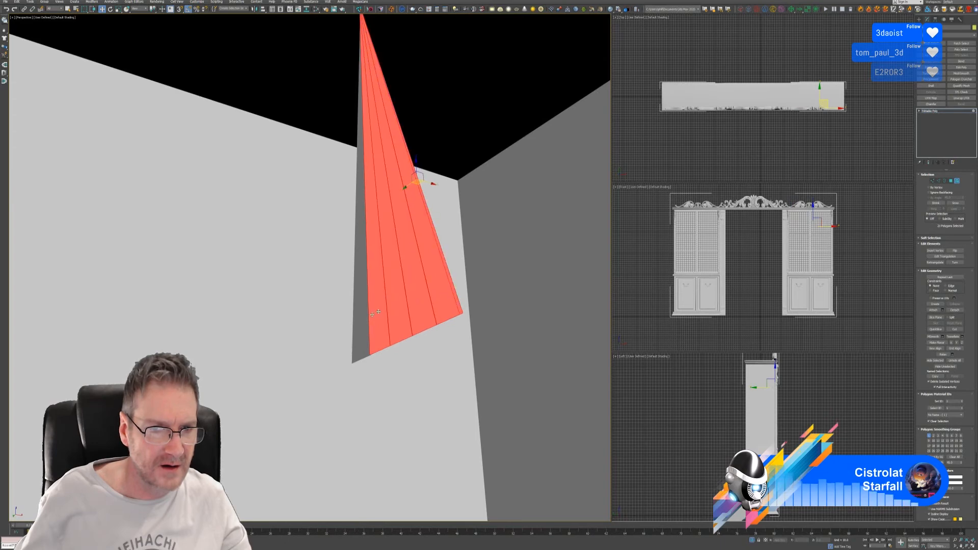
pyautogui.keyDown('ctrl'); pyautogui.click(362, 321); pyautogui.keyUp('ctrl')
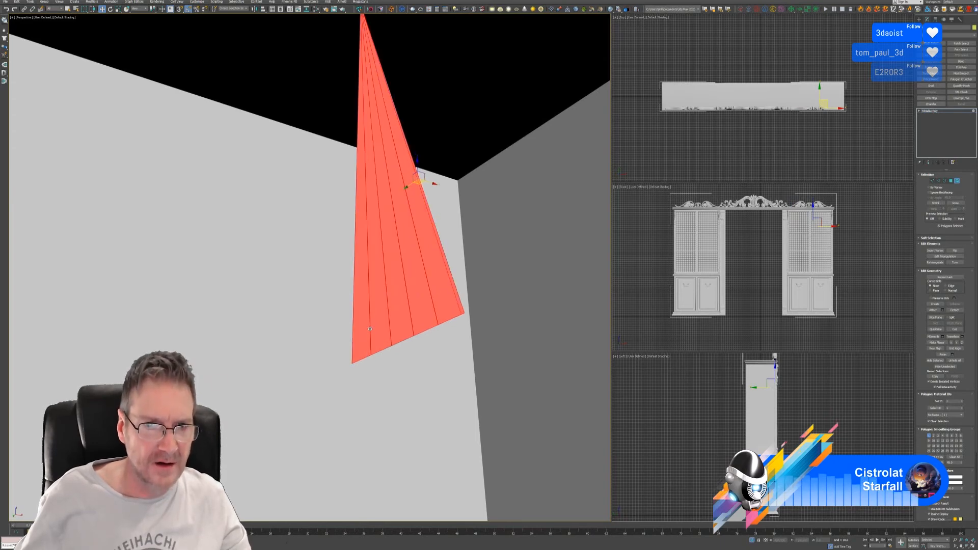
# Review the selected slivers across both cabinets' upper compartments for missed strips
pyautogui.scroll(-6, 369, 316)
pyautogui.moveTo(375, 347); pyautogui.dragTo(461, 333, button='middle')
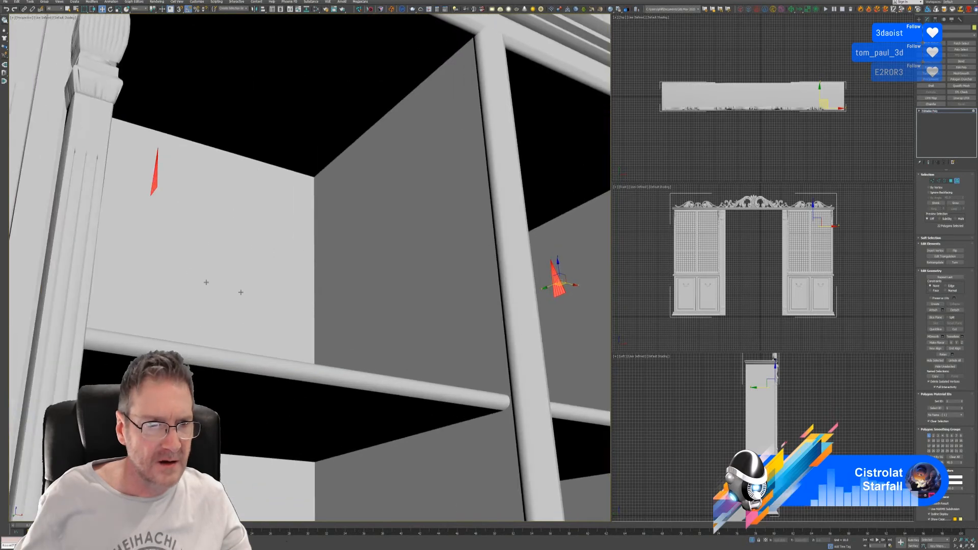
pyautogui.moveTo(208, 284); pyautogui.dragTo(313, 278, button='middle')
pyautogui.scroll(3, 305, 268)
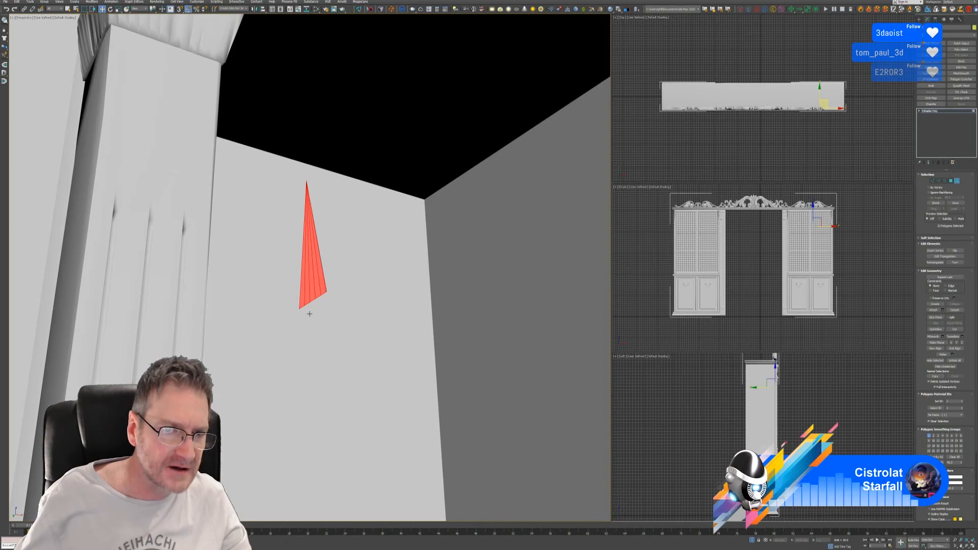
pyautogui.scroll(-4, 309, 314)
pyautogui.moveTo(260, 330); pyautogui.dragTo(523, 349, button='middle')
pyautogui.scroll(-3, 309, 352)
pyautogui.moveTo(265, 351); pyautogui.dragTo(490, 345, button='middle')
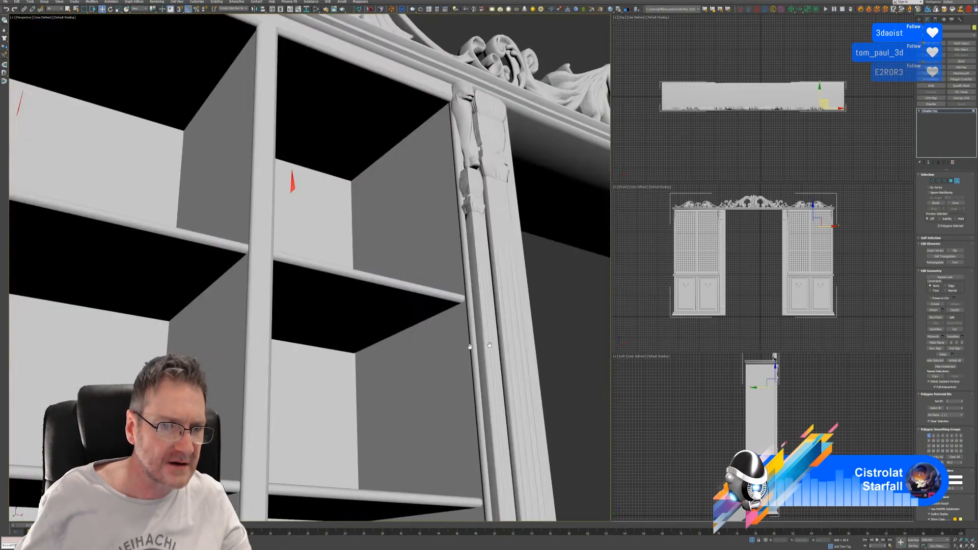
pyautogui.moveTo(313, 196); pyautogui.dragTo(454, 179, button='middle')
pyautogui.scroll(5, 454, 178)
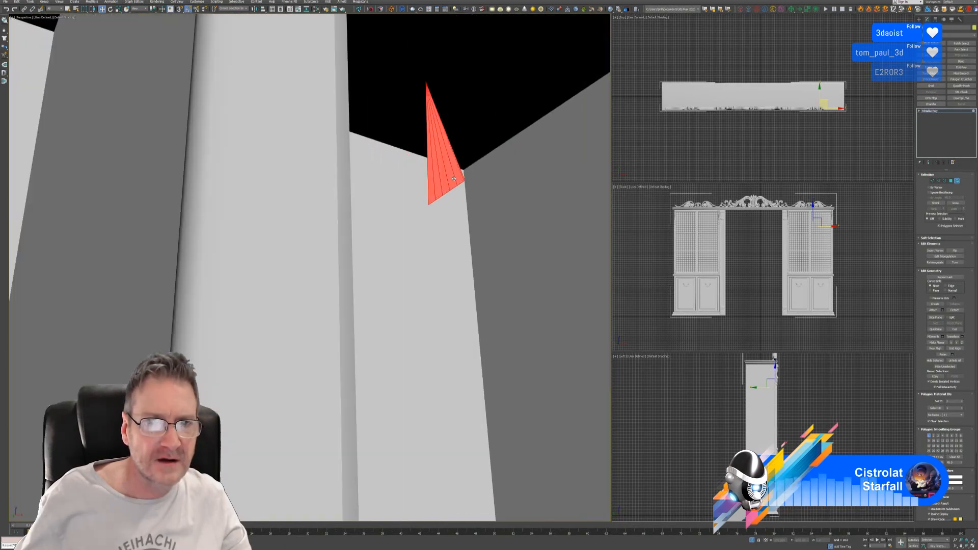
# Add the missed strip of the sliver in the left cabinet's upper-left compartment to the selection
pyautogui.scroll(-6, 454, 179)
pyautogui.scroll(-2, 221, 194)
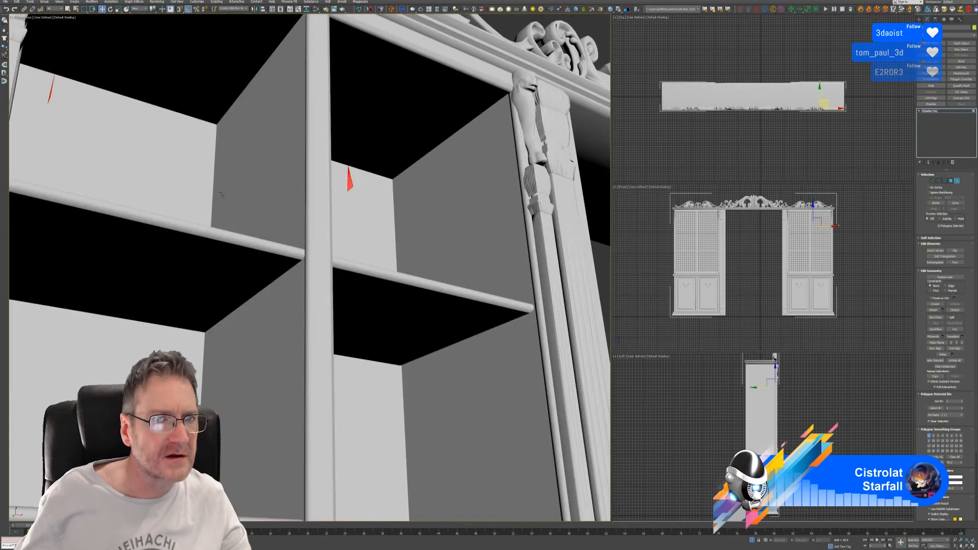
pyautogui.keyDown('alt'); pyautogui.moveTo(221, 194); pyautogui.dragTo(341, 238, button='middle'); pyautogui.keyUp('alt')
pyautogui.scroll(6, 376, 232)
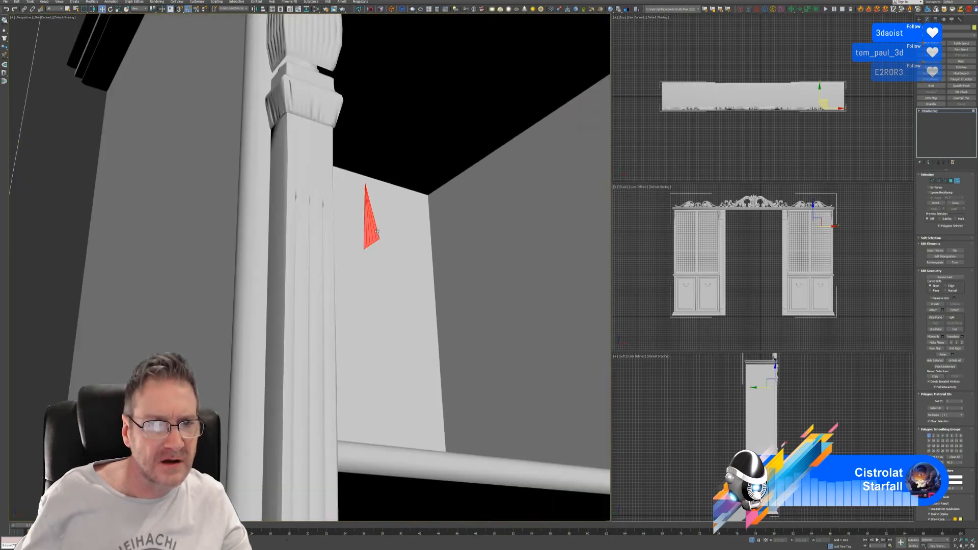
pyautogui.keyDown('ctrl'); pyautogui.click(381, 238); pyautogui.keyUp('ctrl')
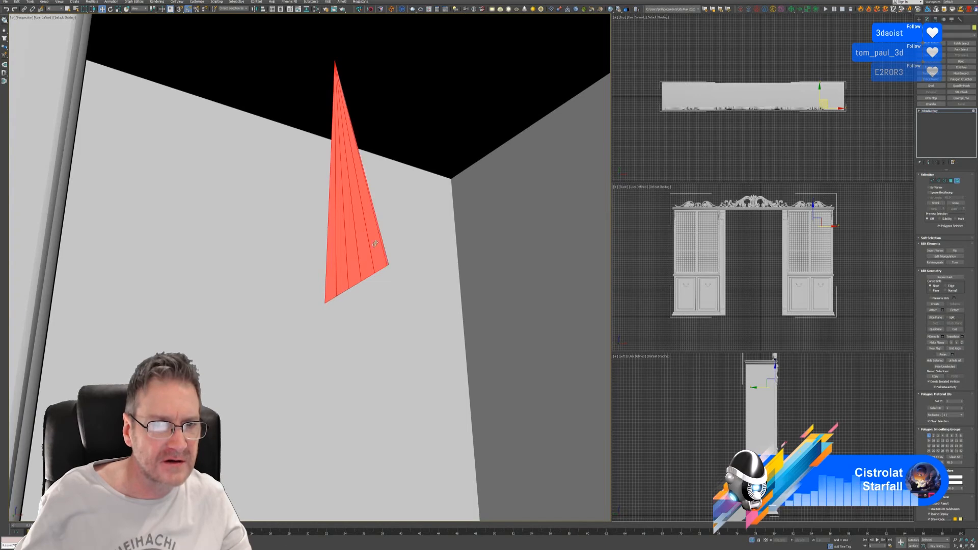
# Detach the selected triangular slivers from the frame as a separate object and leave element editing
pyautogui.scroll(-8, 372, 252)
pyautogui.moveTo(405, 262); pyautogui.dragTo(164, 217, button='middle')
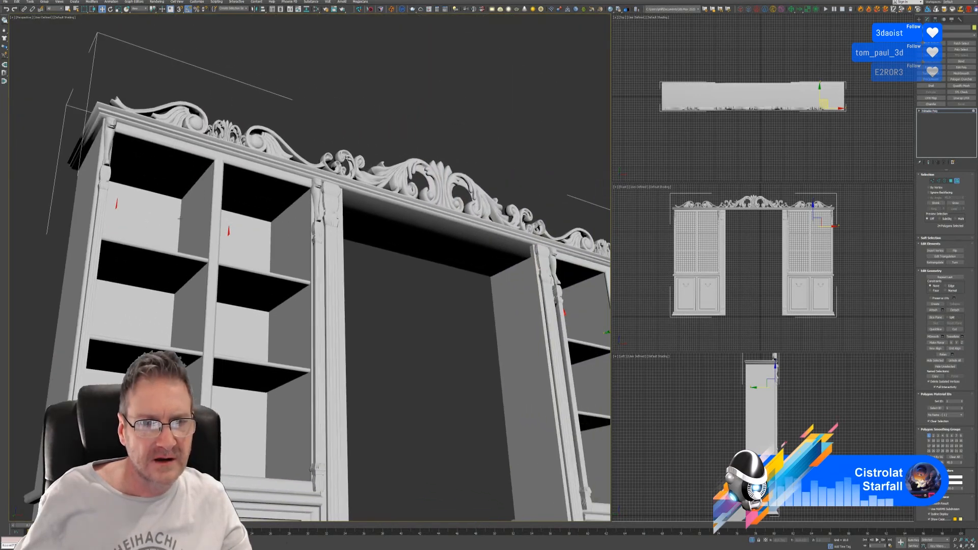
pyautogui.click(954, 309)
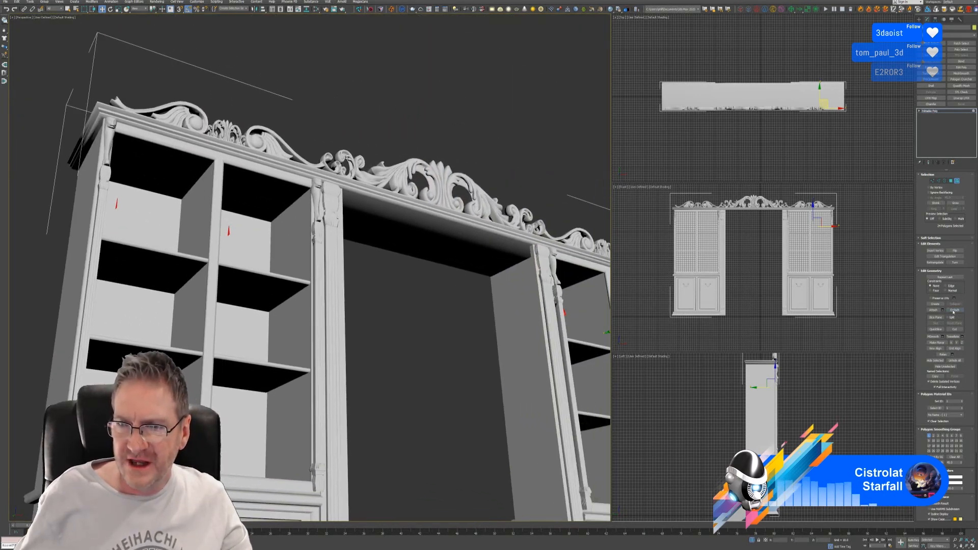
pyautogui.click(501, 284)
pyautogui.scroll(-6, 502, 284)
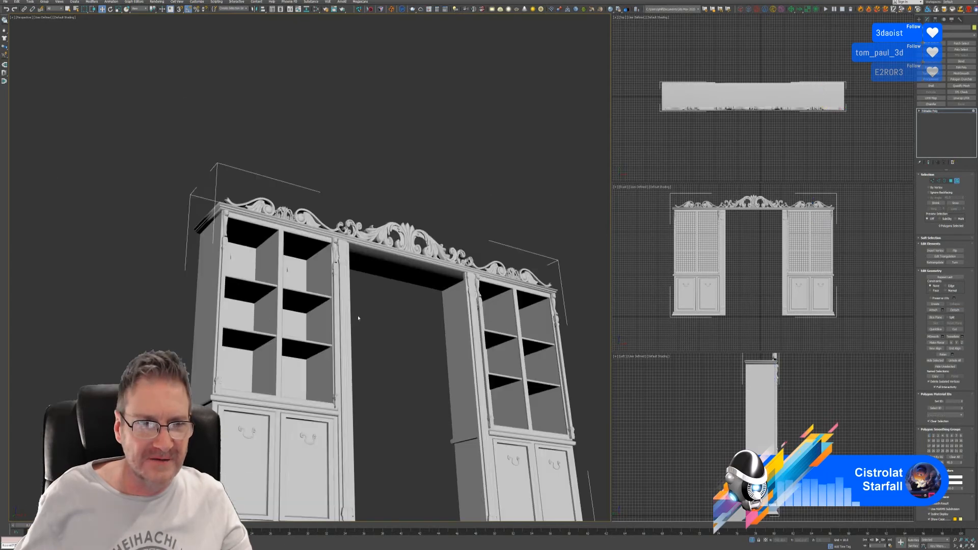
pyautogui.keyDown('alt'); pyautogui.moveTo(373, 306); pyautogui.dragTo(332, 301, button='middle'); pyautogui.keyUp('alt')
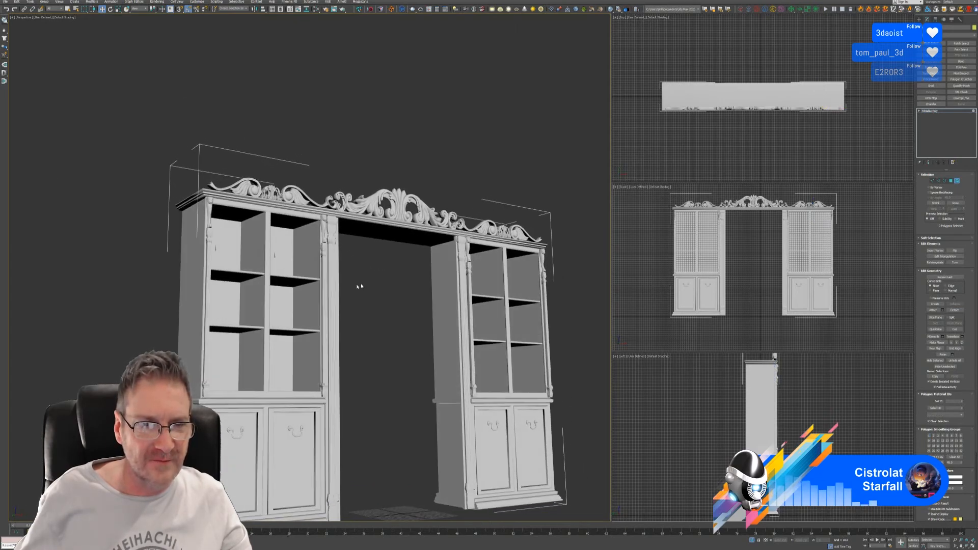
pyautogui.click(958, 181)
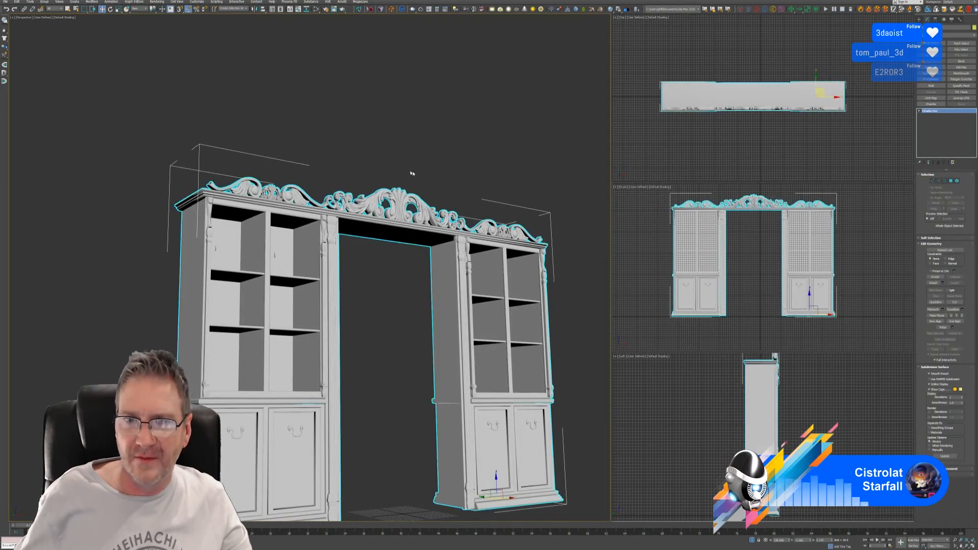
# Select the detached triangular slivers and end the isolation so the whole bookcase shows
pyautogui.moveTo(402, 143); pyautogui.dragTo(396, 115, button='middle')
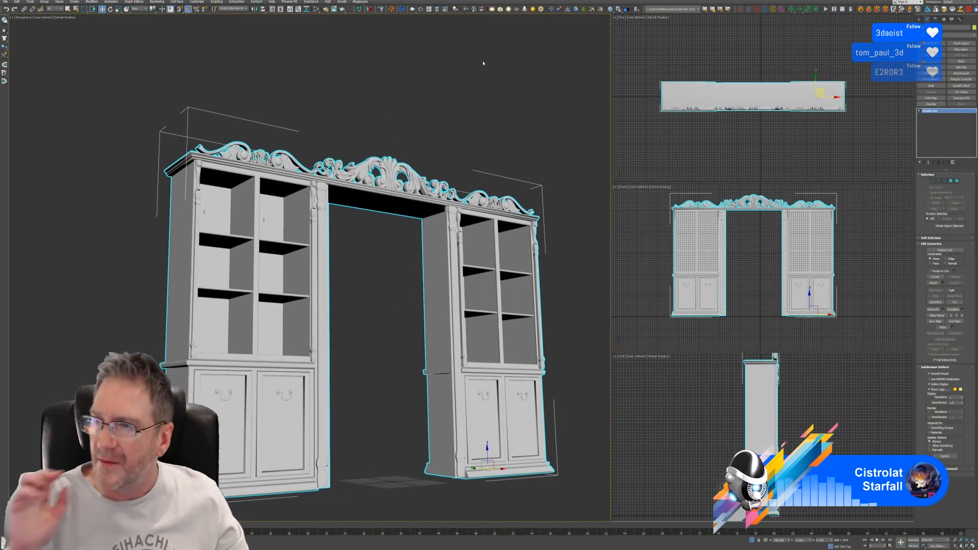
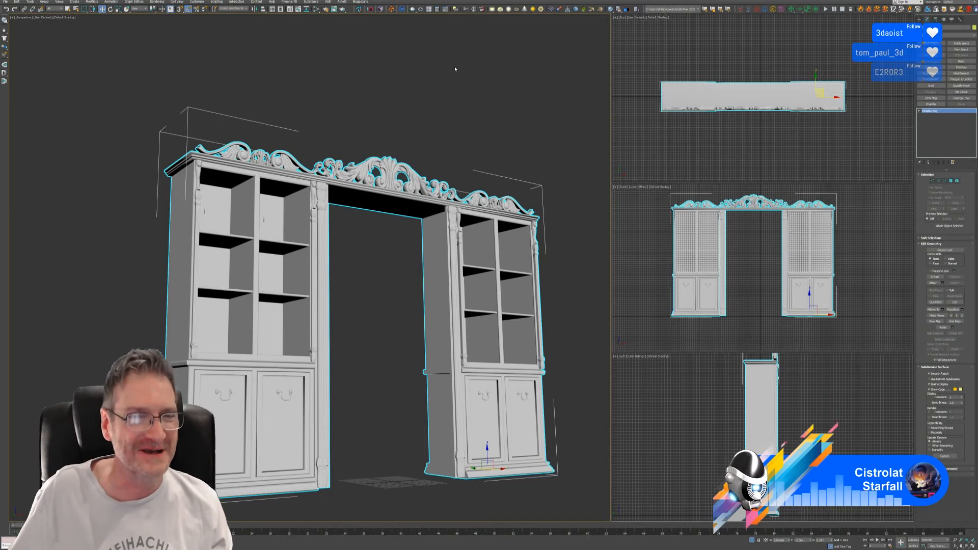
pyautogui.click(446, 134)
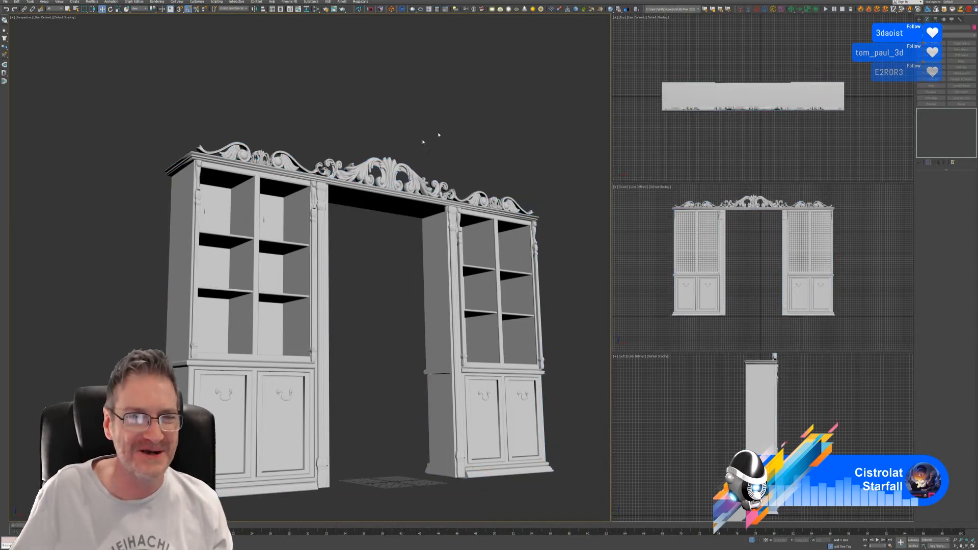
pyautogui.click(263, 219)
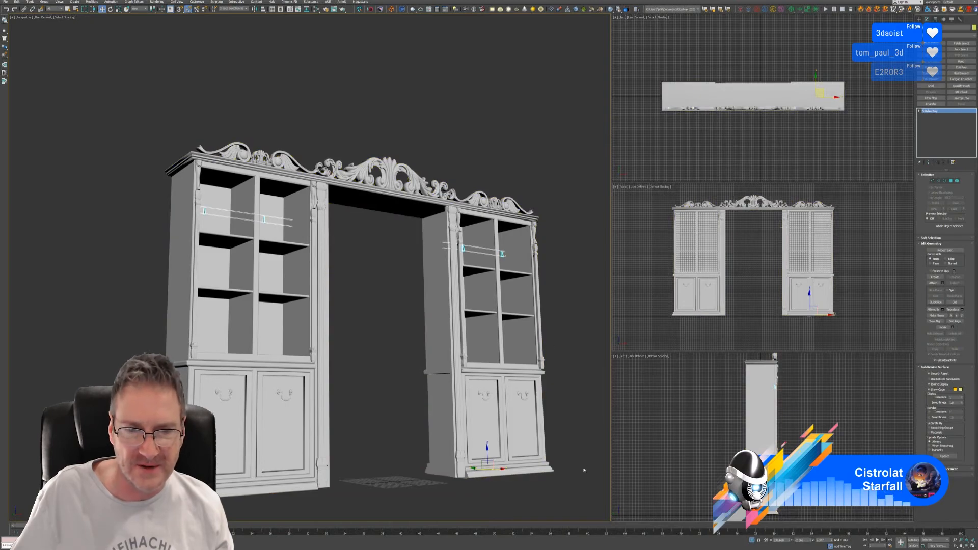
pyautogui.click(754, 541)
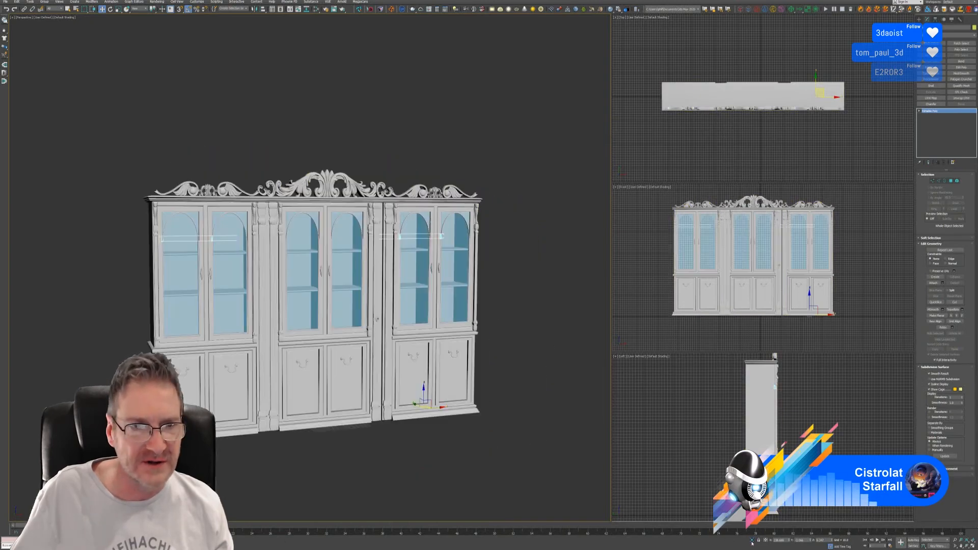
# Examine where the selected slivers sit against the arched mouldings of the left glazed doors
pyautogui.scroll(3, 199, 259)
pyautogui.scroll(6, 200, 260)
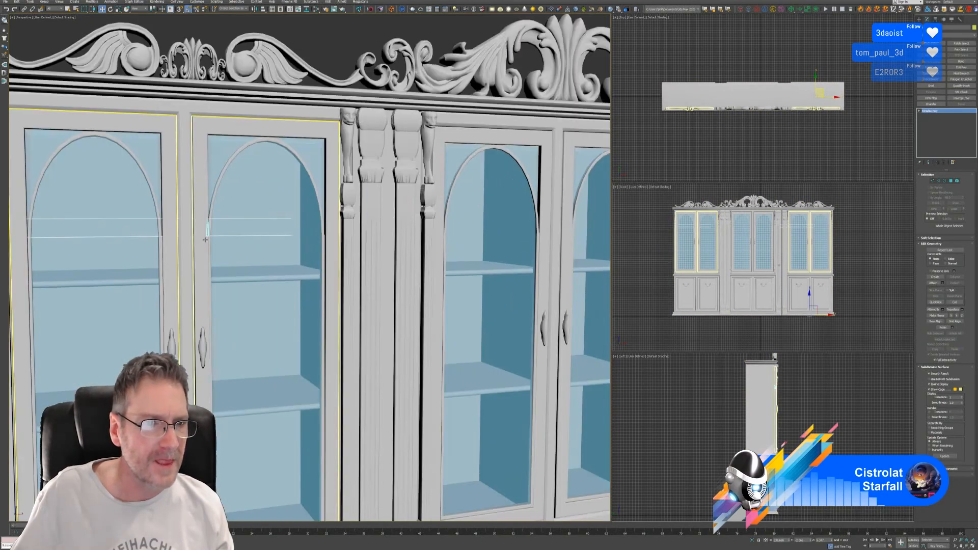
pyautogui.scroll(-3, 218, 278)
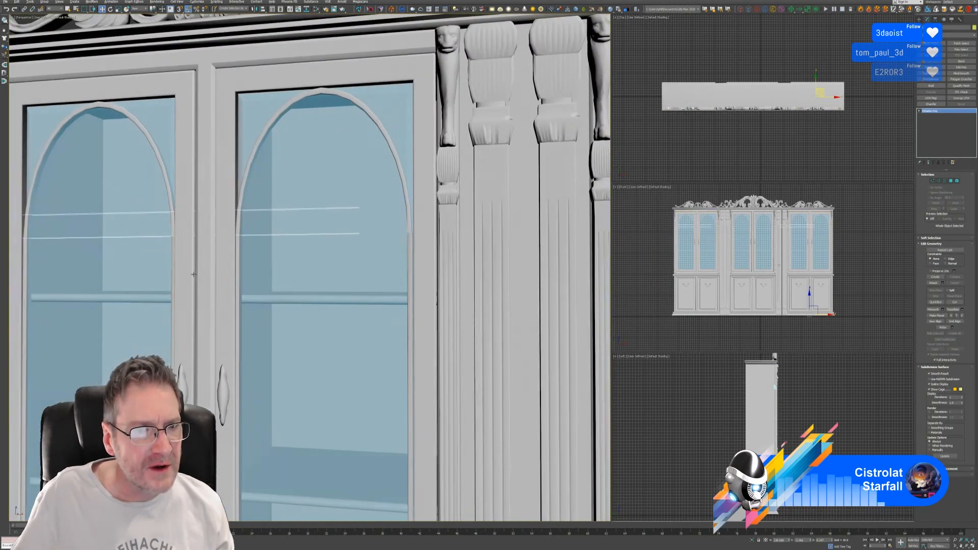
pyautogui.scroll(4, 211, 278)
pyautogui.scroll(-5, 211, 279)
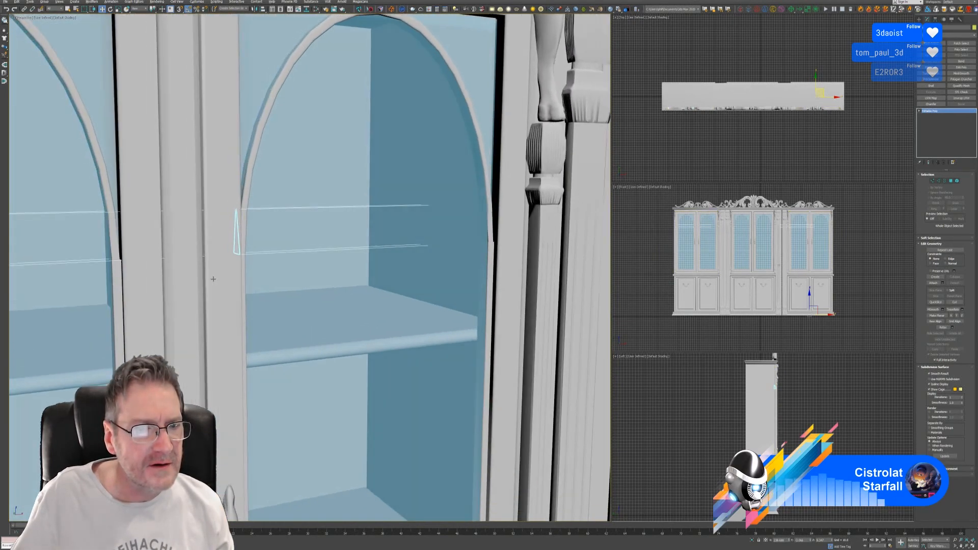
pyautogui.scroll(6, 197, 288)
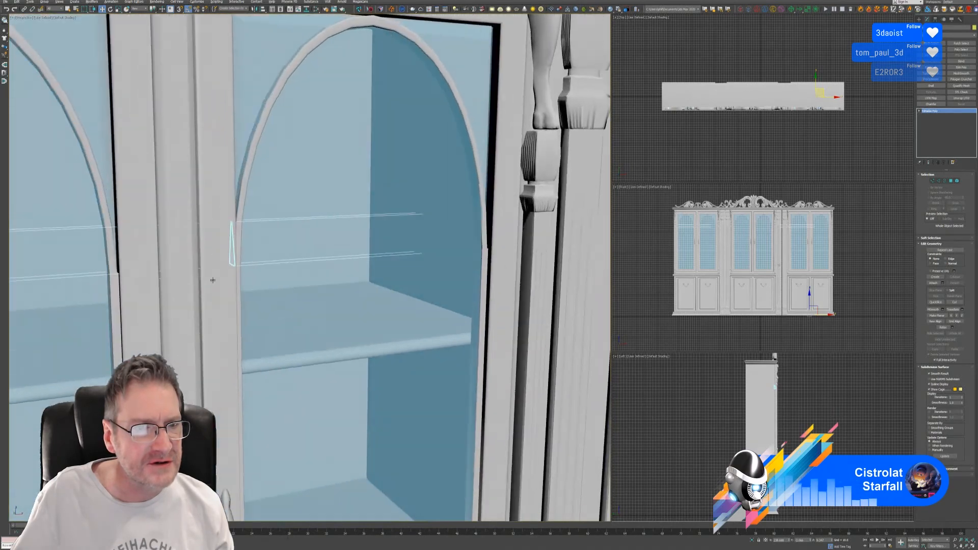
pyautogui.scroll(-4, 218, 275)
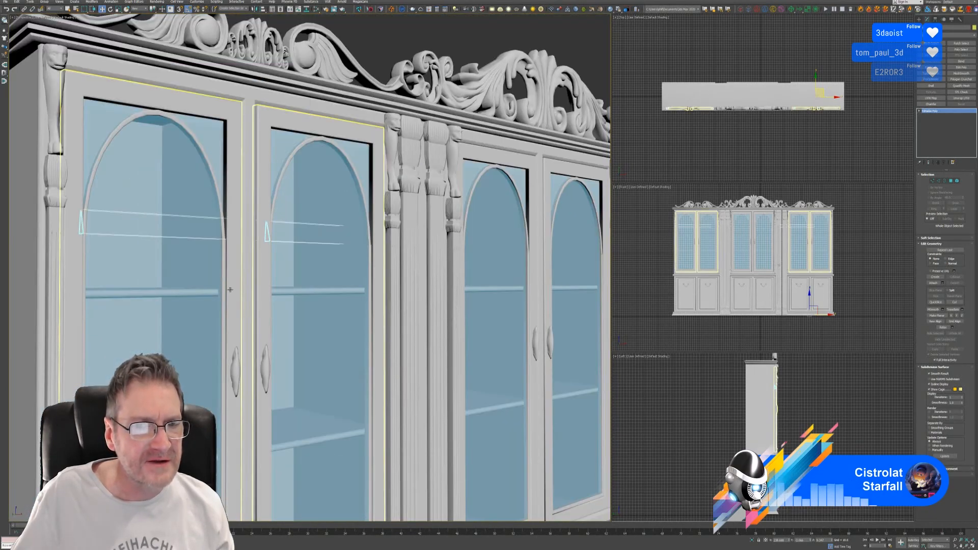
pyautogui.moveTo(231, 290); pyautogui.dragTo(260, 300, button='middle')
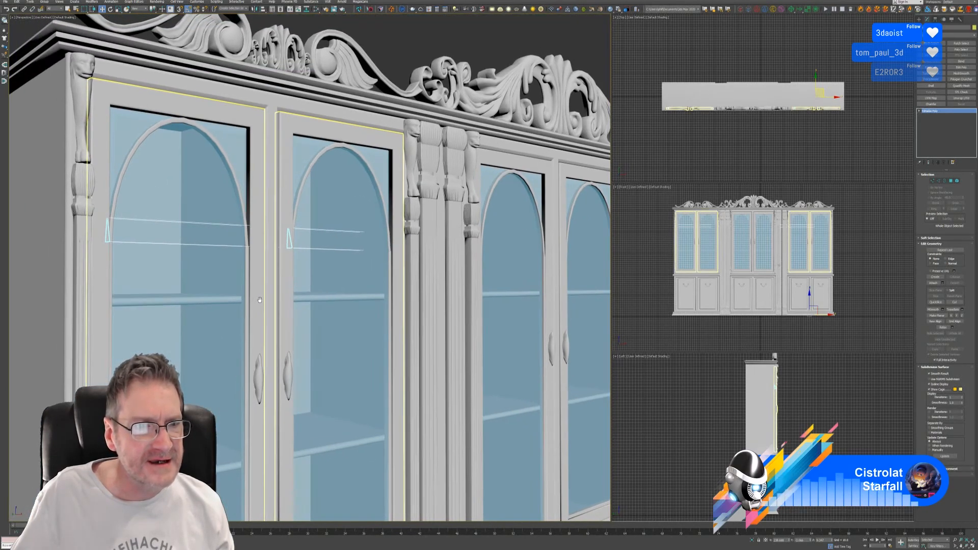
# Add the side cabinets' glazed doors to the sliver selection and isolate them together
pyautogui.click(248, 120)
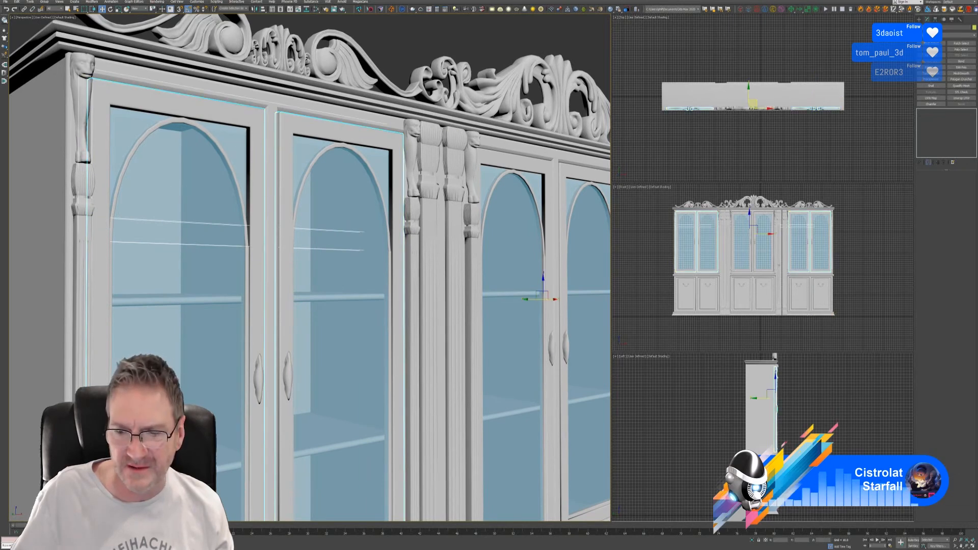
pyautogui.click(752, 541)
pyautogui.keyDown('alt'); pyautogui.moveTo(334, 402); pyautogui.dragTo(462, 331, button='middle'); pyautogui.keyUp('alt')
pyautogui.scroll(10, 461, 332)
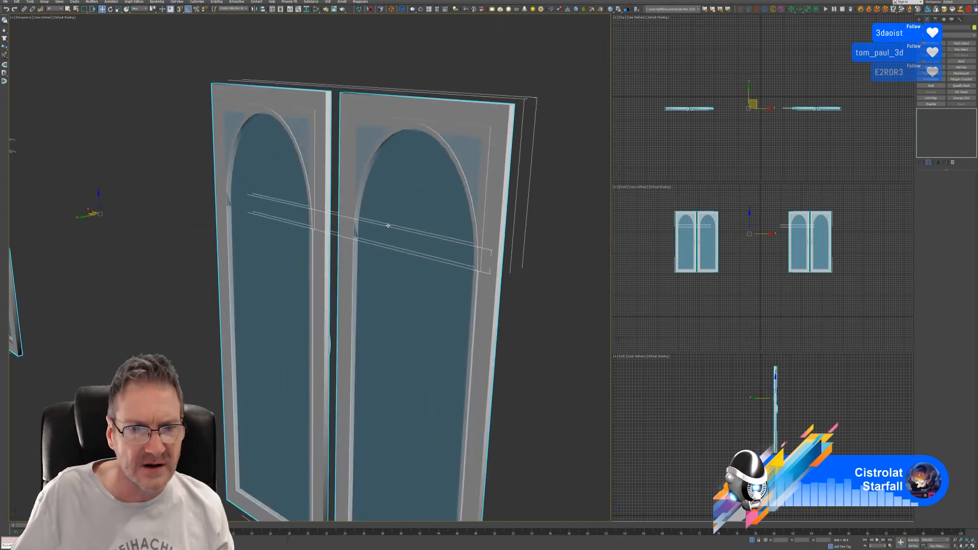
# Examine the slivers and the moulding joints at the arch ends from the back and front of both door pairs
pyautogui.scroll(2, 336, 246)
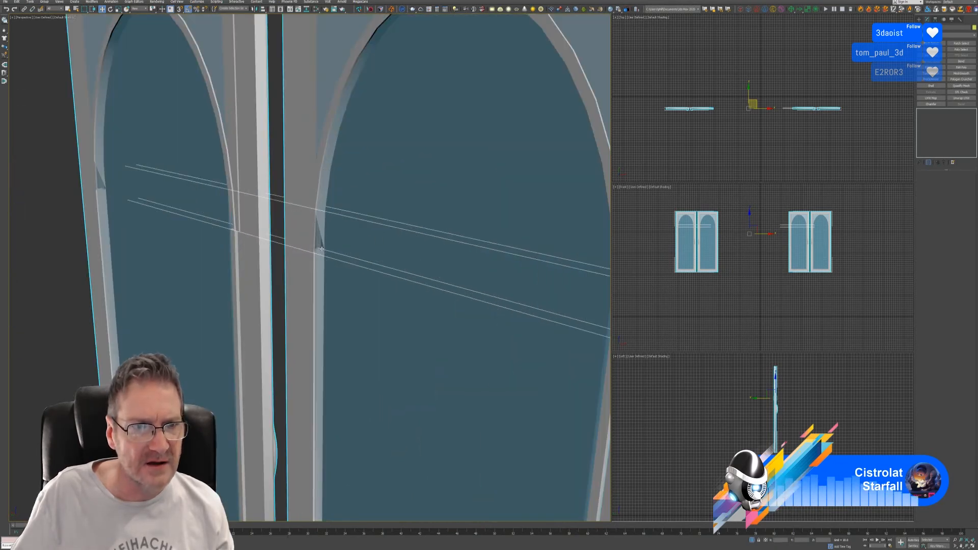
pyautogui.scroll(-3, 322, 252)
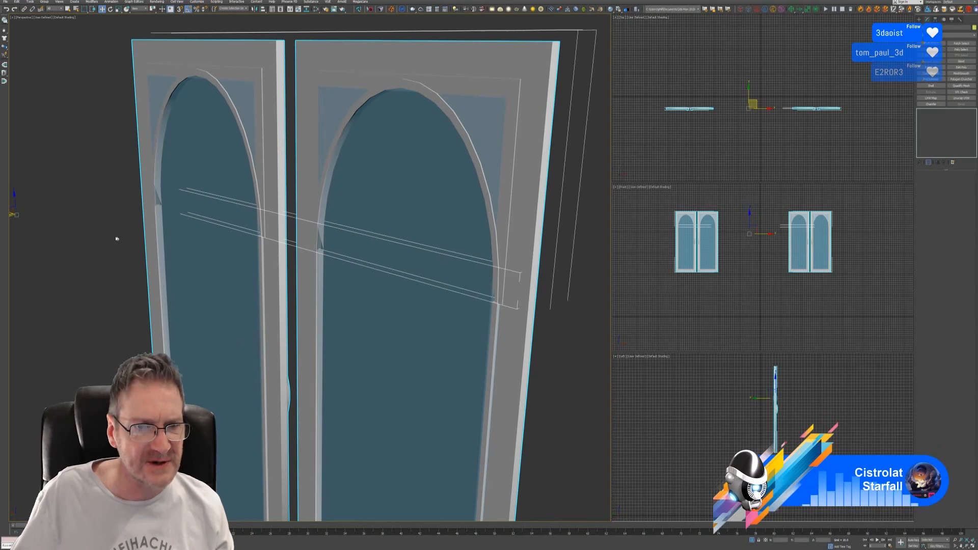
pyautogui.scroll(8, 292, 278)
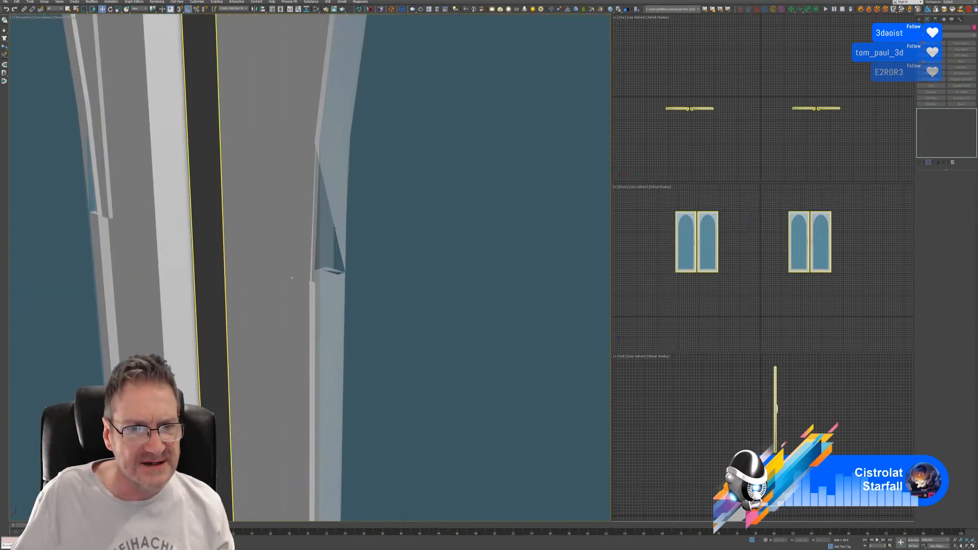
pyautogui.scroll(-8, 292, 278)
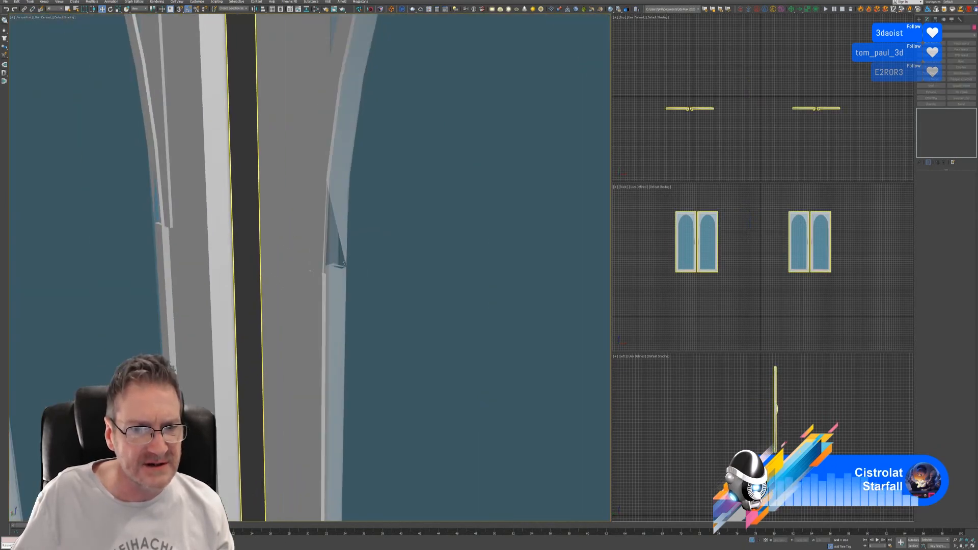
pyautogui.moveTo(356, 269); pyautogui.dragTo(252, 289, button='middle')
pyautogui.scroll(-3, 372, 300)
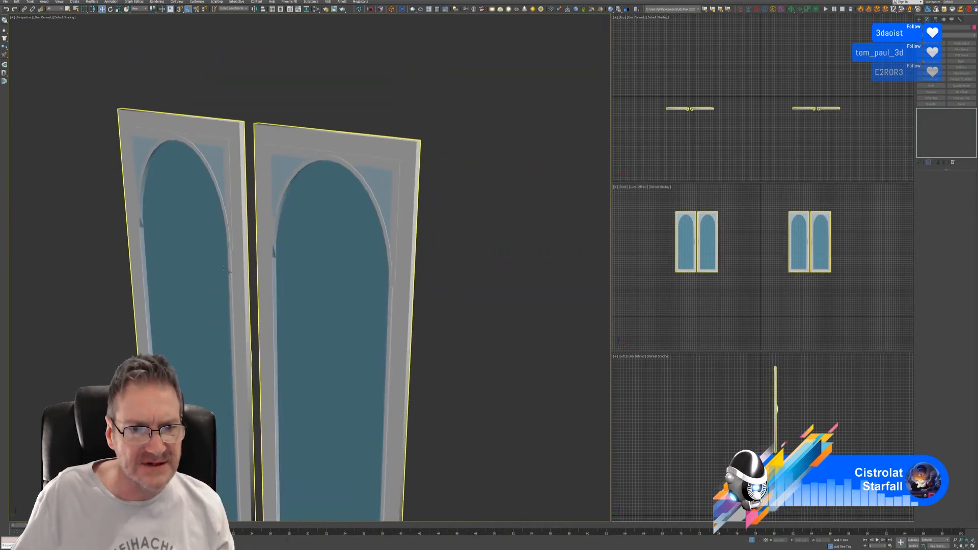
pyautogui.scroll(3, 320, 289)
pyautogui.keyDown('alt'); pyautogui.moveTo(320, 289); pyautogui.dragTo(396, 243, button='middle'); pyautogui.keyUp('alt')
pyautogui.moveTo(396, 243); pyautogui.dragTo(269, 289, button='middle')
pyautogui.scroll(3, 408, 192)
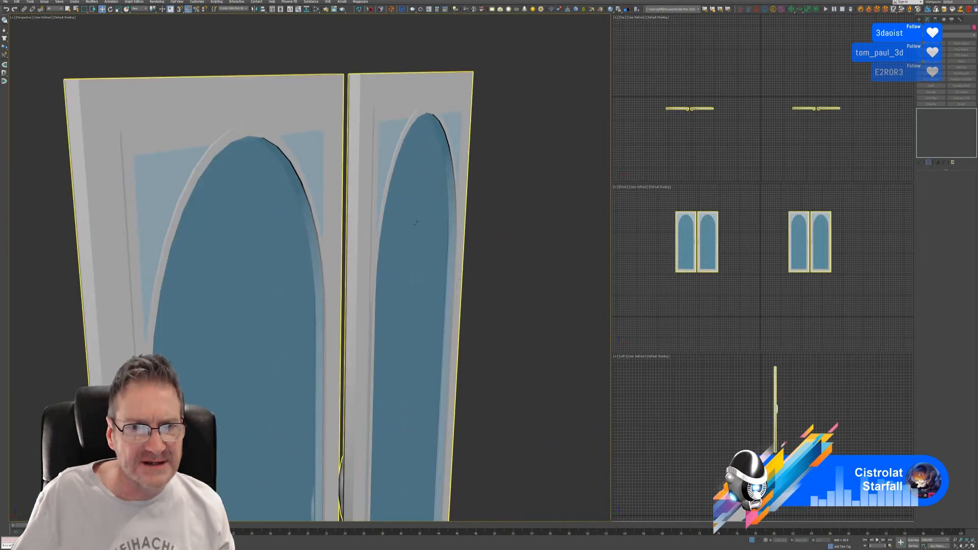
pyautogui.scroll(-5, 372, 274)
pyautogui.keyDown('alt'); pyautogui.moveTo(373, 273); pyautogui.dragTo(316, 269, button='middle'); pyautogui.keyUp('alt')
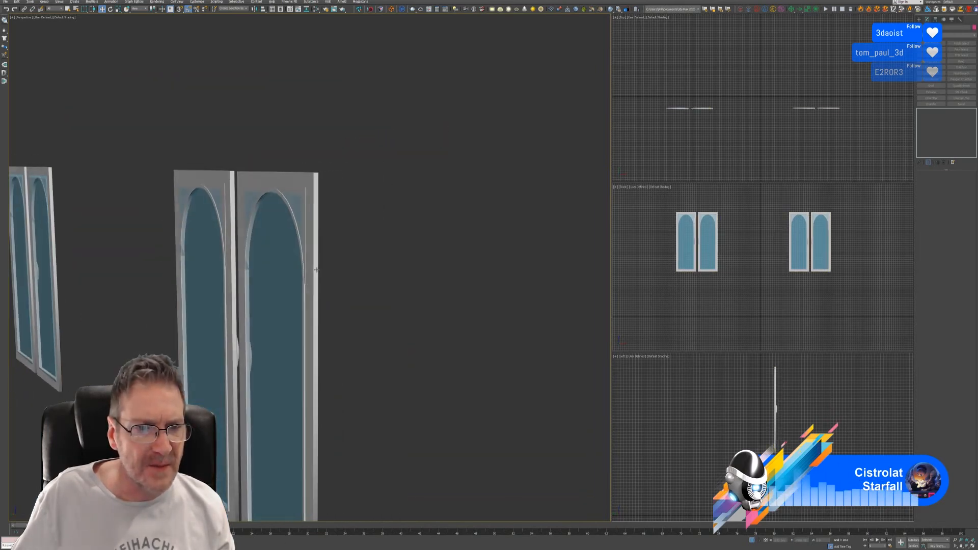
pyautogui.scroll(5, 232, 258)
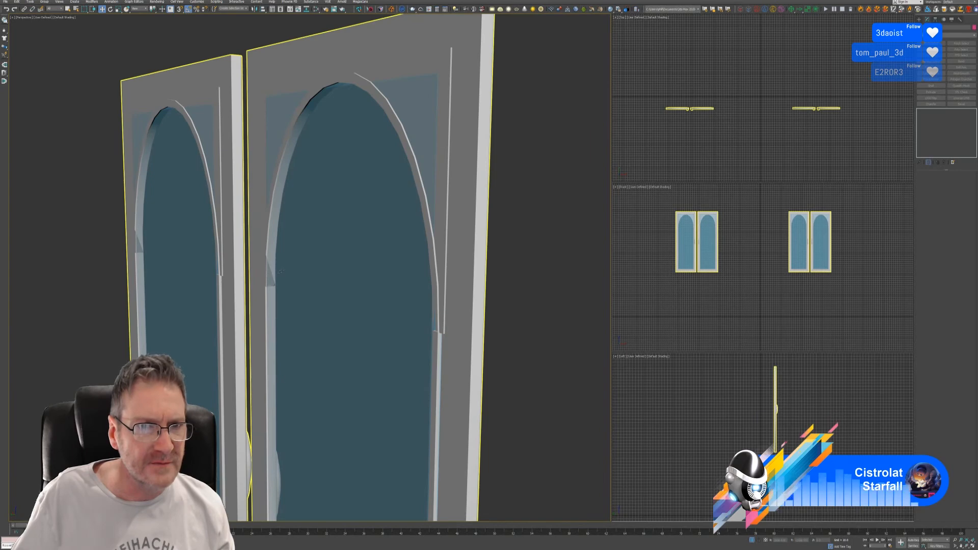
pyautogui.scroll(-6, 280, 272)
pyautogui.keyDown('alt'); pyautogui.moveTo(299, 286); pyautogui.dragTo(305, 305, button='middle'); pyautogui.keyUp('alt')
pyautogui.click(304, 305)
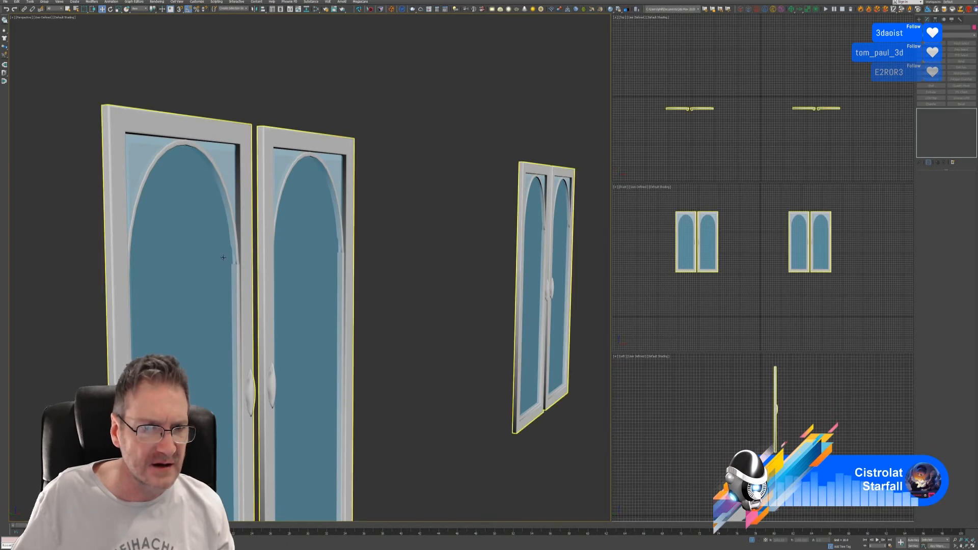
pyautogui.scroll(8, 244, 275)
pyautogui.scroll(-8, 245, 275)
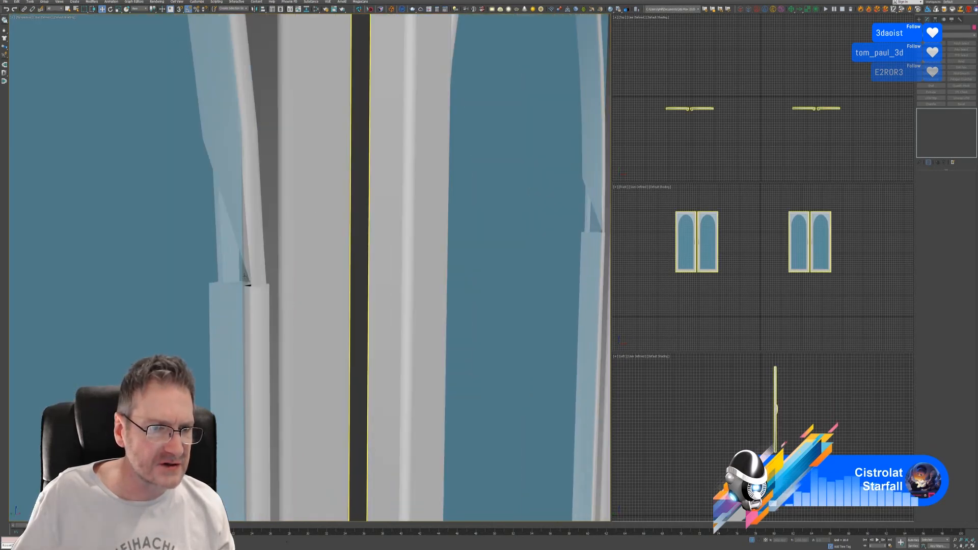
# Select the arched moulding elements around both panes of the left glazed door pair
pyautogui.click(606, 236)
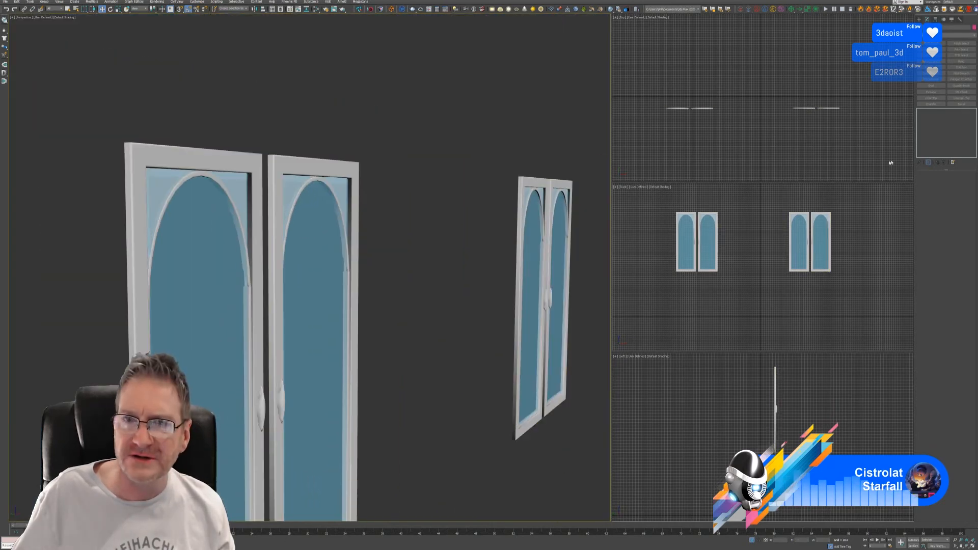
pyautogui.click(357, 204)
pyautogui.click(958, 181)
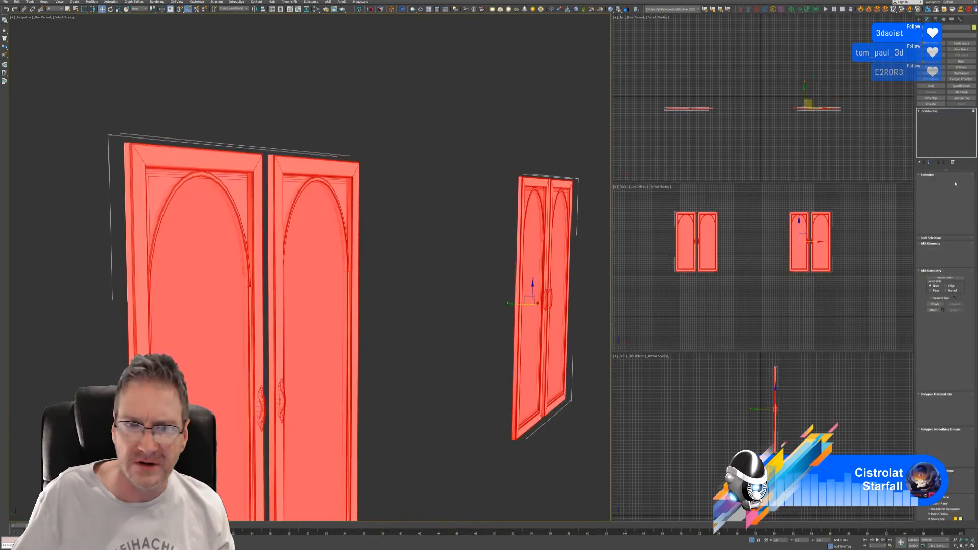
pyautogui.scroll(6, 479, 249)
pyautogui.click(479, 249)
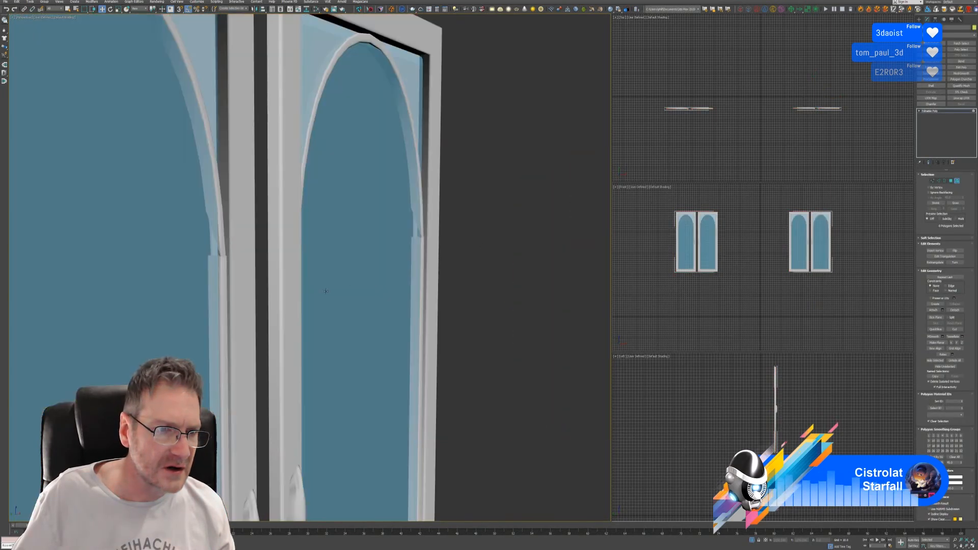
pyautogui.click(221, 214)
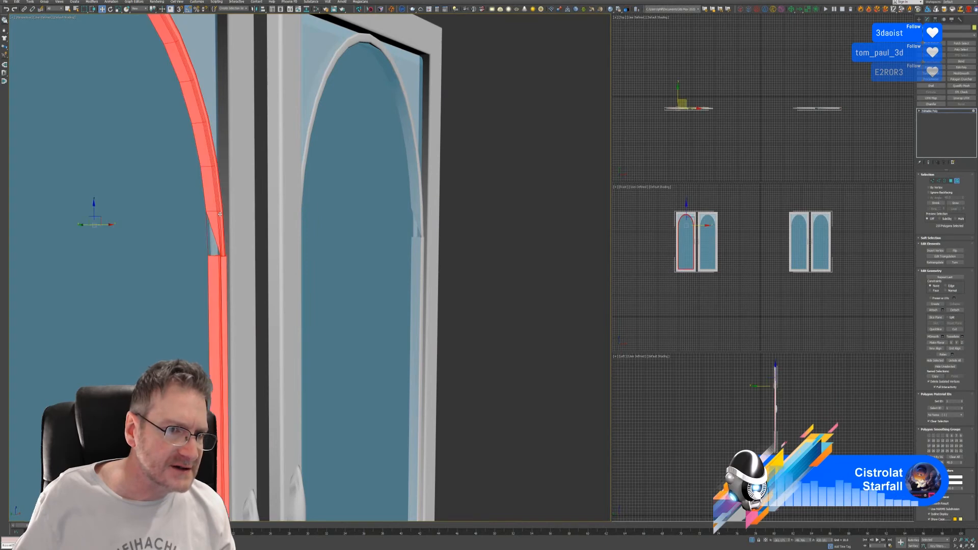
pyautogui.keyDown('ctrl'); pyautogui.click(422, 262); pyautogui.keyUp('ctrl')
# Add the arched moulding elements of the right glazed door pair to the selection
pyautogui.scroll(-5, 424, 263)
pyautogui.moveTo(427, 264); pyautogui.dragTo(273, 257, button='middle')
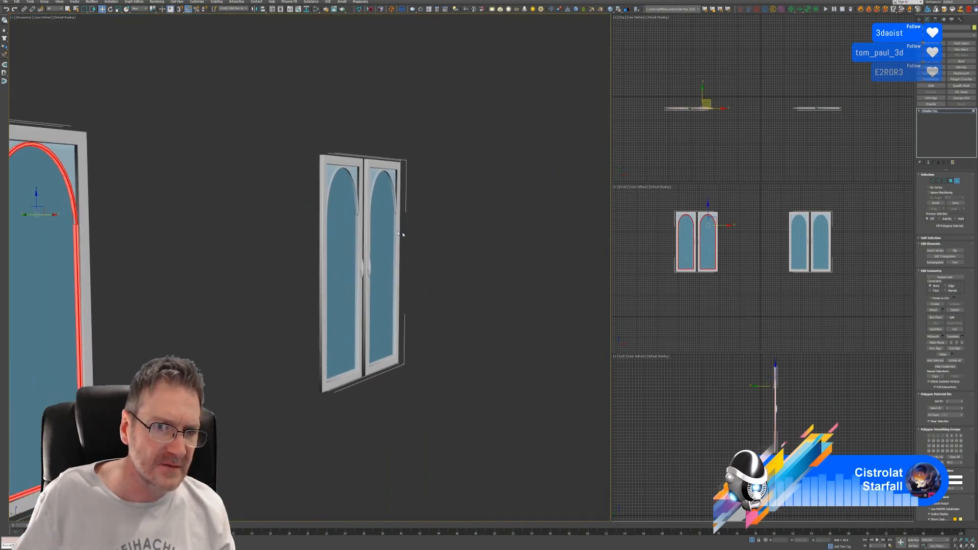
pyautogui.scroll(10, 330, 202)
pyautogui.click(327, 201)
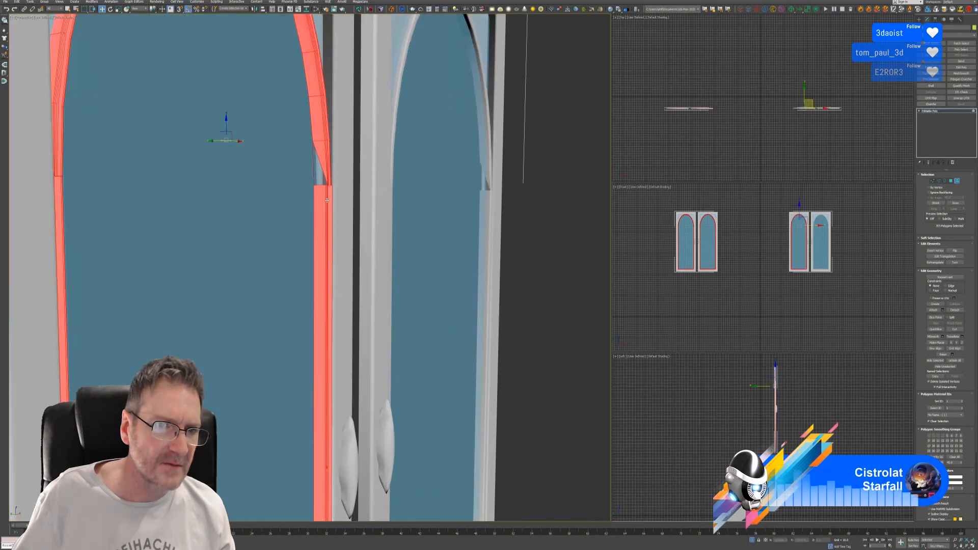
pyautogui.keyDown('ctrl'); pyautogui.click(484, 204); pyautogui.keyUp('ctrl')
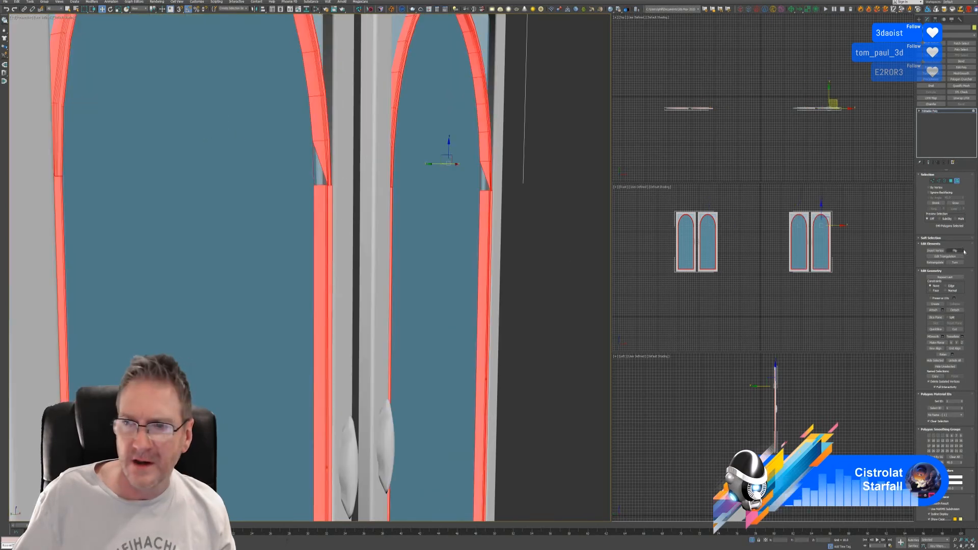
# Detach the selected arched mouldings from the doors as a separate object and leave element editing
pyautogui.click(956, 309)
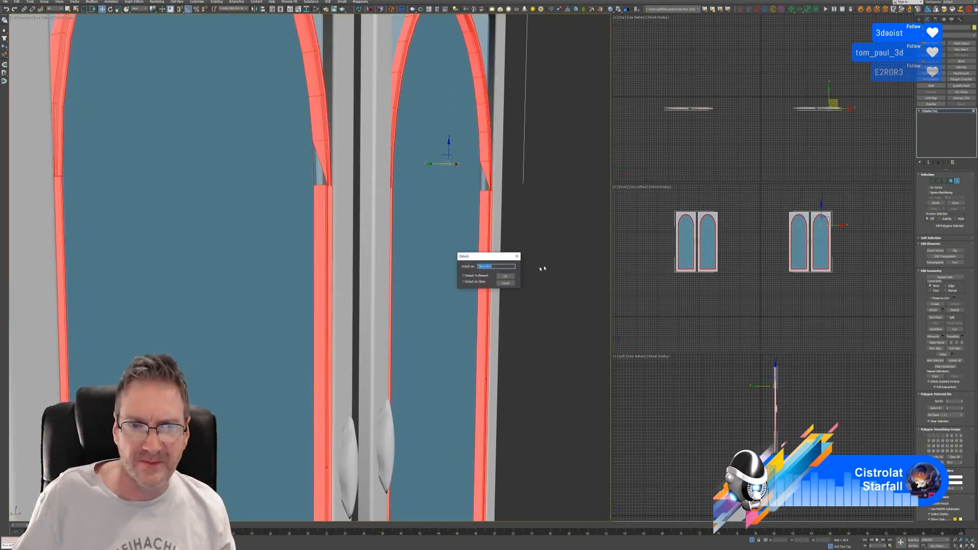
pyautogui.click(507, 276)
pyautogui.click(958, 181)
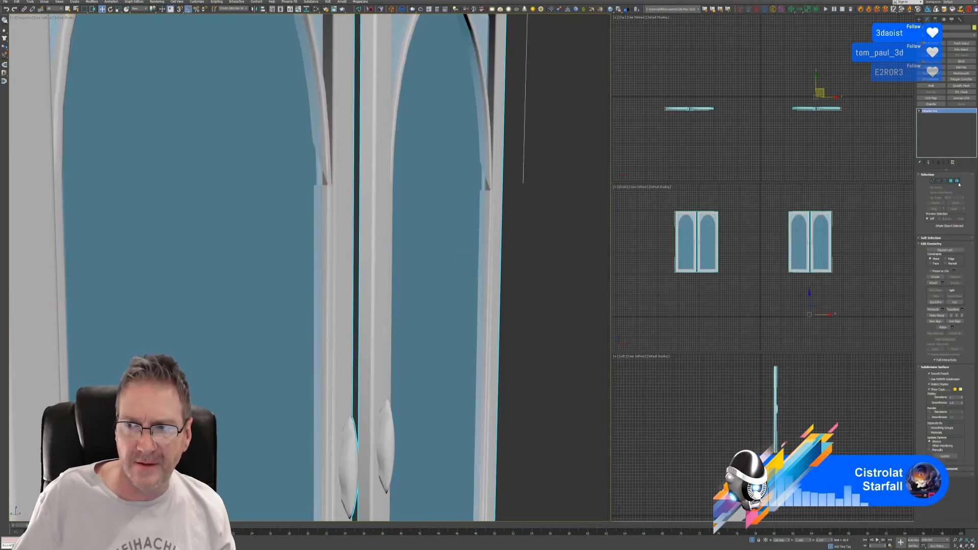
# Select the detached arched mouldings and end the isolation to bring back the full bookcase
pyautogui.click(530, 252)
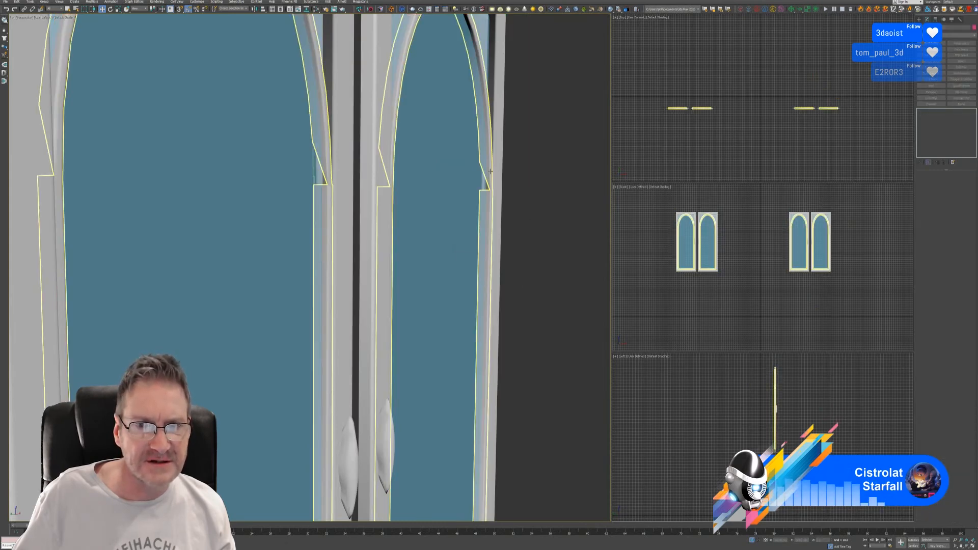
pyautogui.click(493, 171)
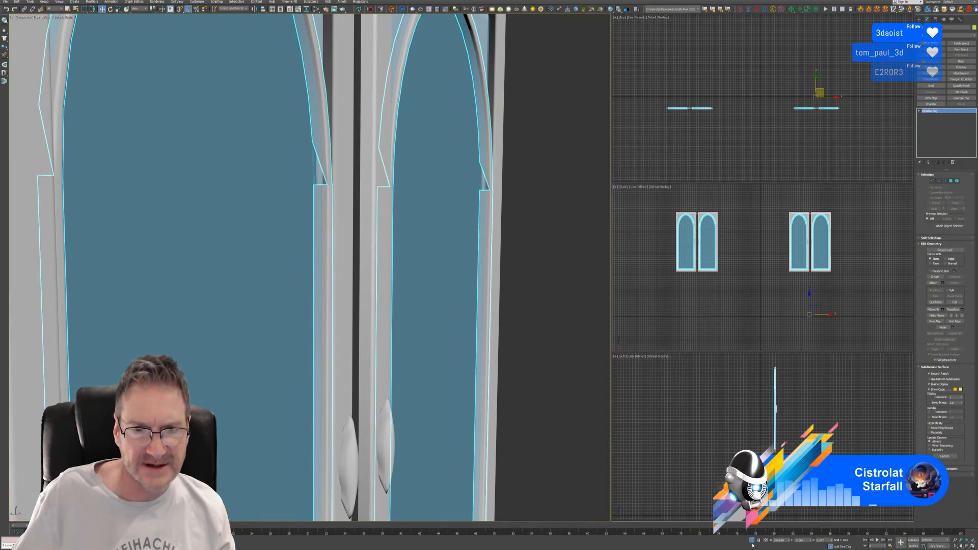
pyautogui.hotkey('alt', 'q')
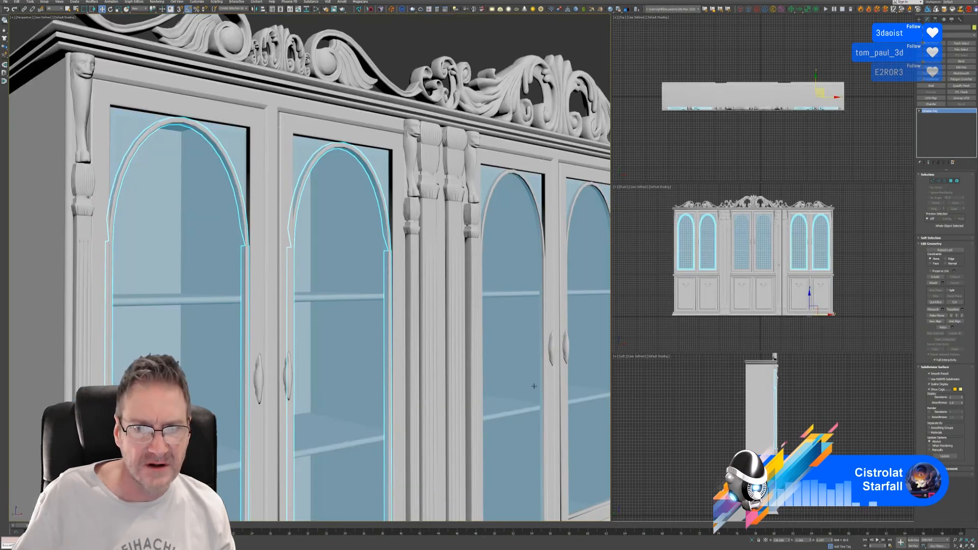
# Examine the joint where the arch meets the straight upright on the left glazed door's moulding
pyautogui.scroll(6, 386, 254)
pyautogui.scroll(4, 386, 254)
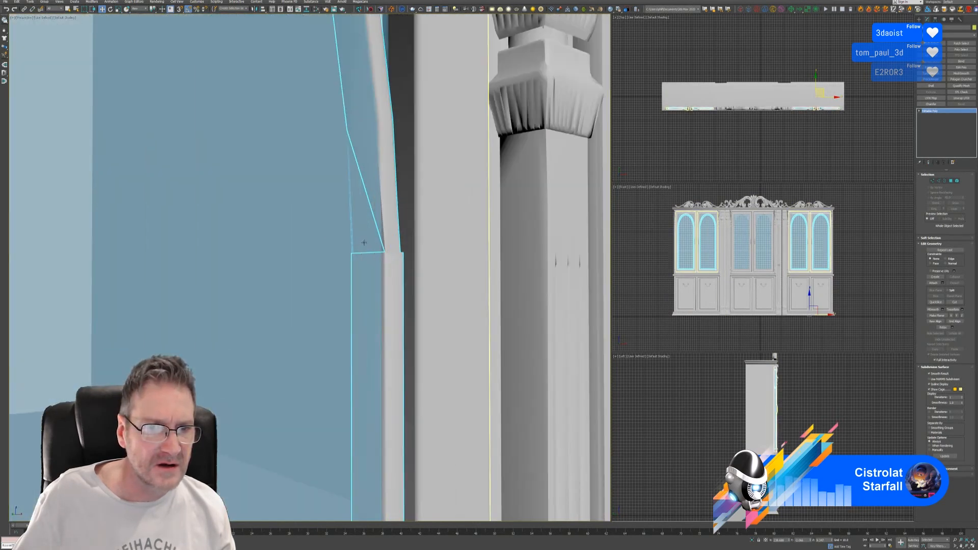
pyautogui.keyDown('alt'); pyautogui.moveTo(389, 284); pyautogui.dragTo(392, 286, button='middle'); pyautogui.keyUp('alt')
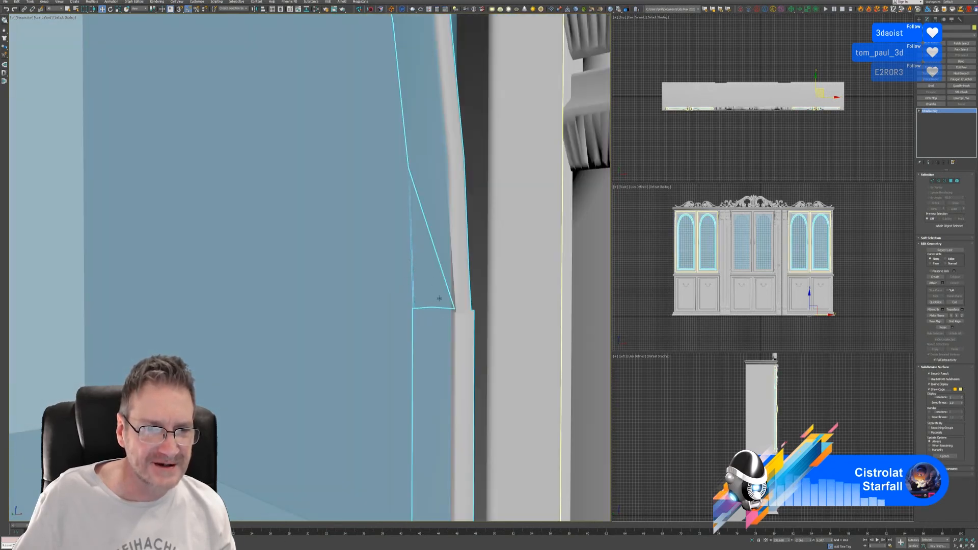
pyautogui.scroll(2, 432, 298)
pyautogui.scroll(2, 422, 298)
pyautogui.scroll(2, 422, 298)
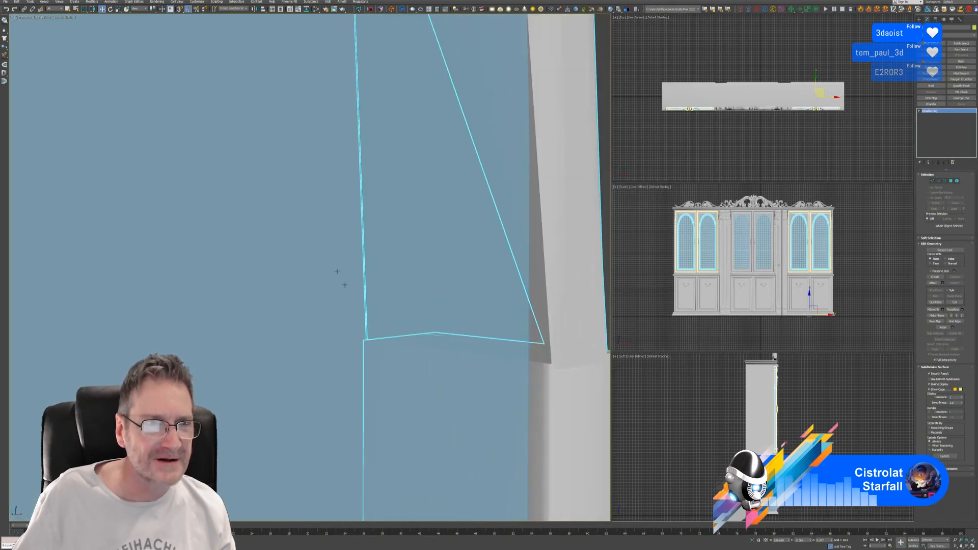
# Check which parts the three generically named objects are by selecting each in turn from the scene's object list
pyautogui.click(76, 10)
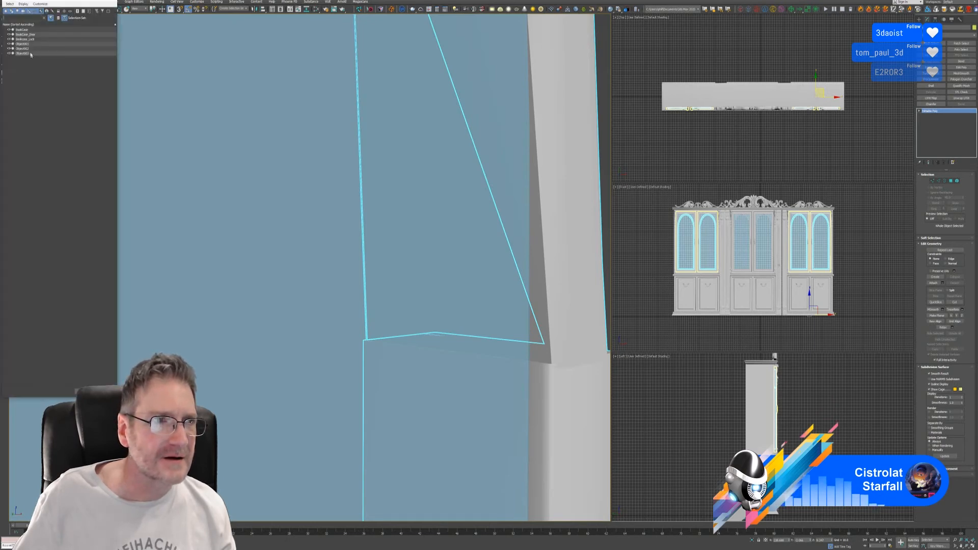
pyautogui.click(24, 44)
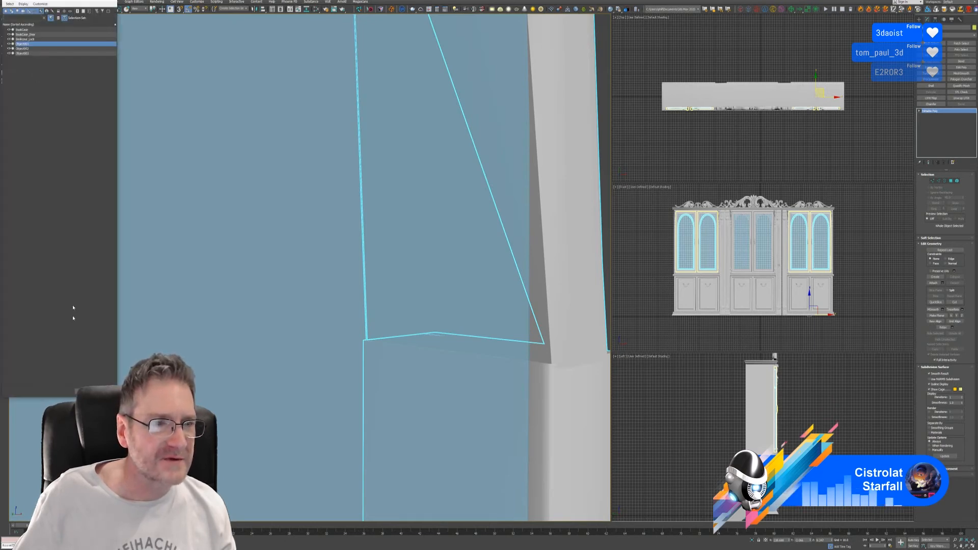
pyautogui.click(82, 391)
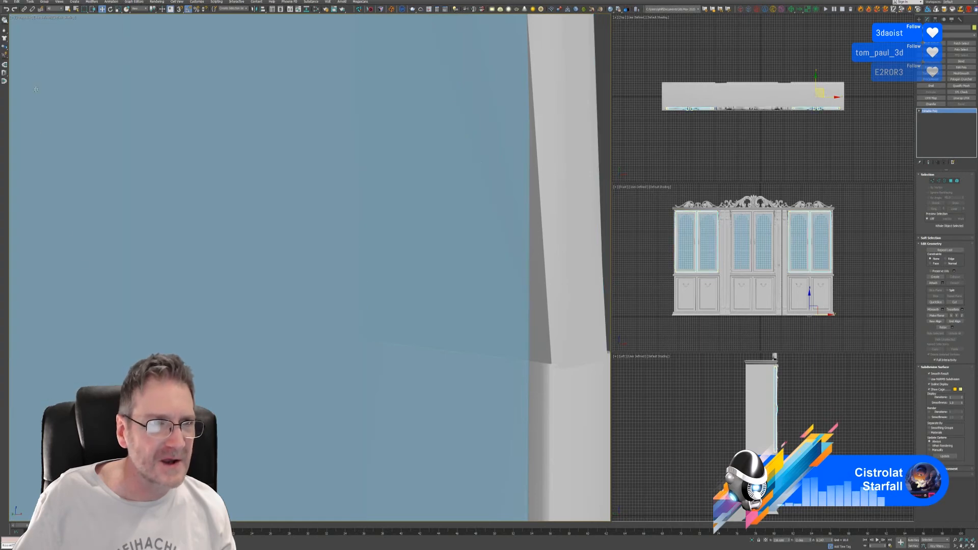
pyautogui.click(75, 10)
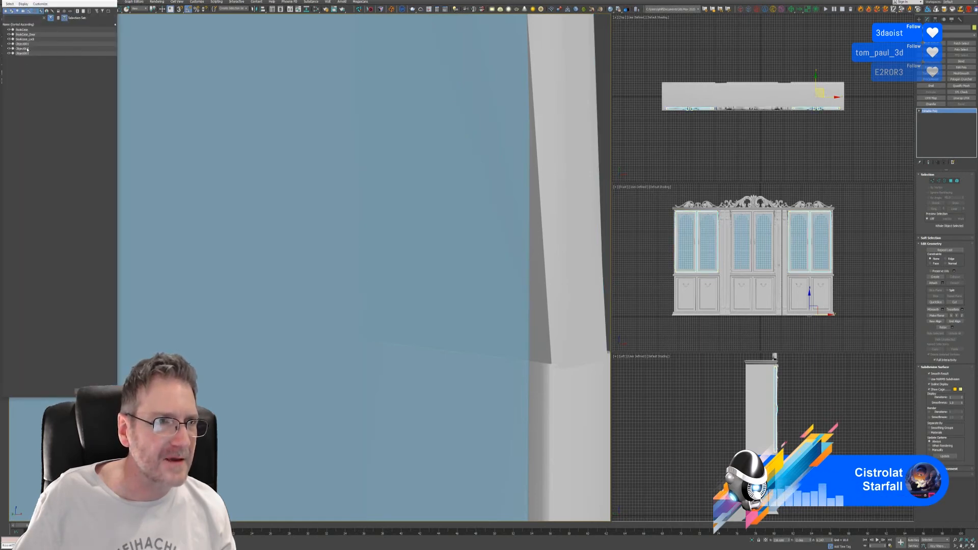
pyautogui.click(27, 49)
pyautogui.click(81, 392)
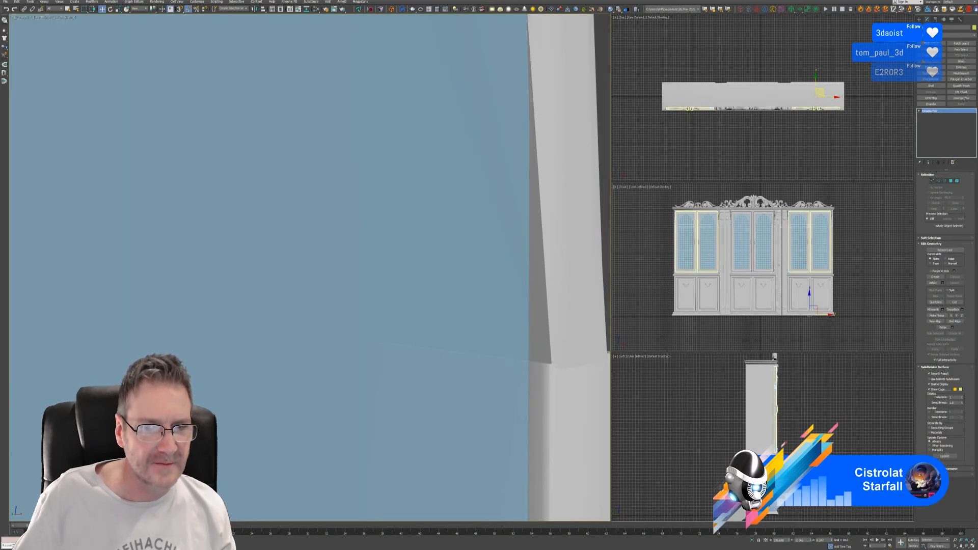
pyautogui.click(76, 9)
pyautogui.click(28, 54)
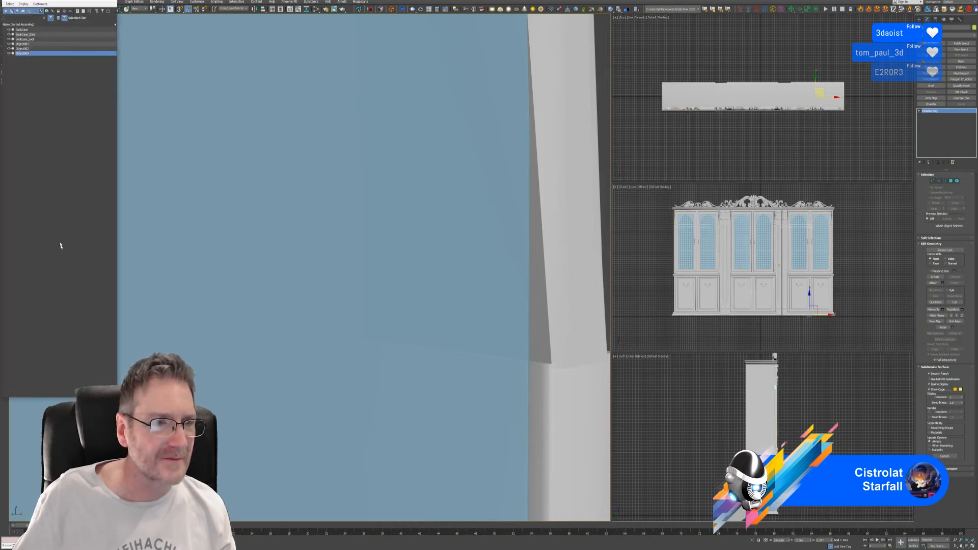
pyautogui.click(78, 391)
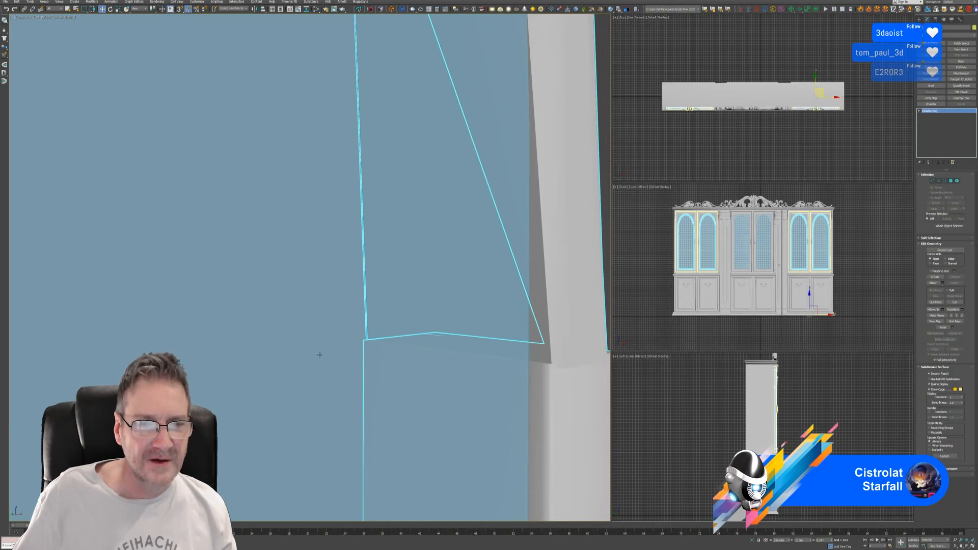
# Check the glazed side doors and the central hidden-door section by selecting them one after another, and clear the selection
pyautogui.scroll(-4, 320, 355)
pyautogui.scroll(-6, 320, 355)
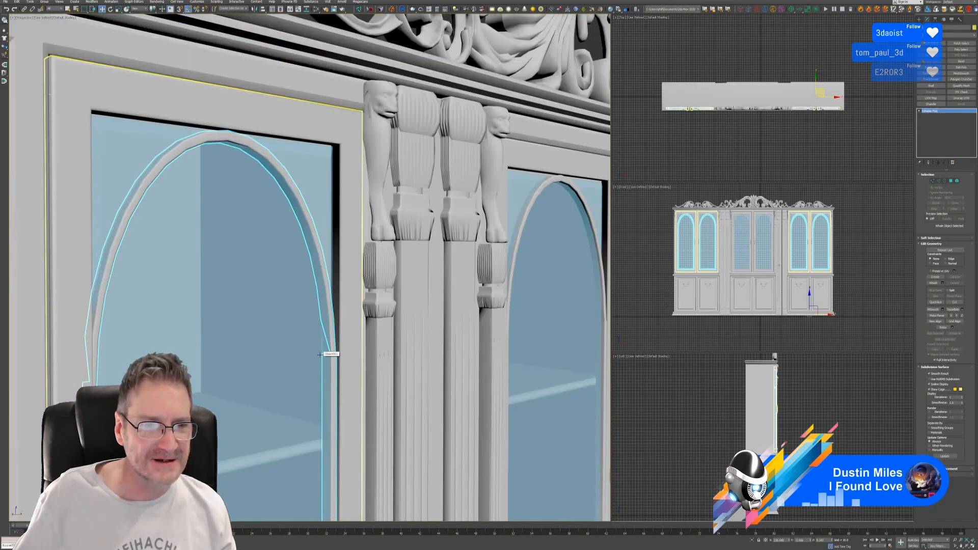
pyautogui.scroll(-5, 386, 391)
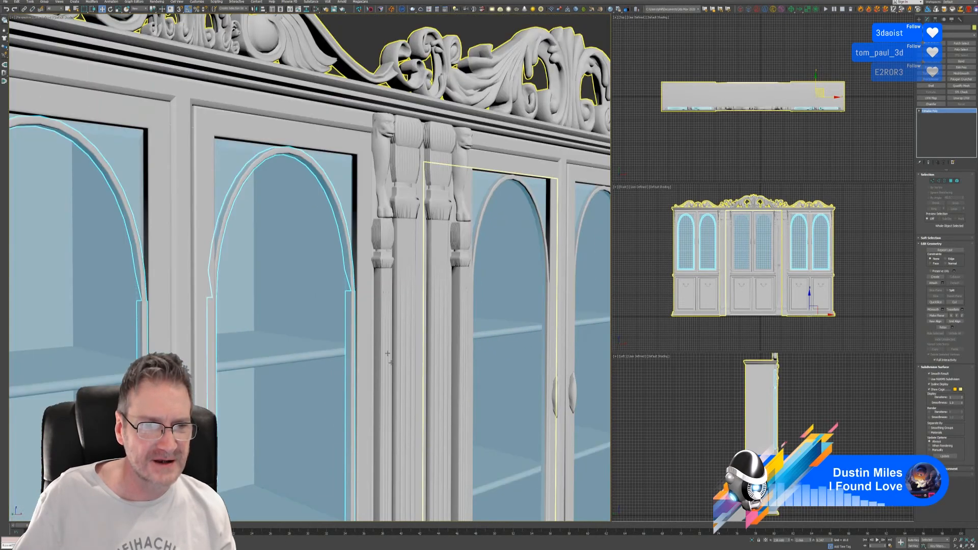
pyautogui.scroll(-8, 331, 381)
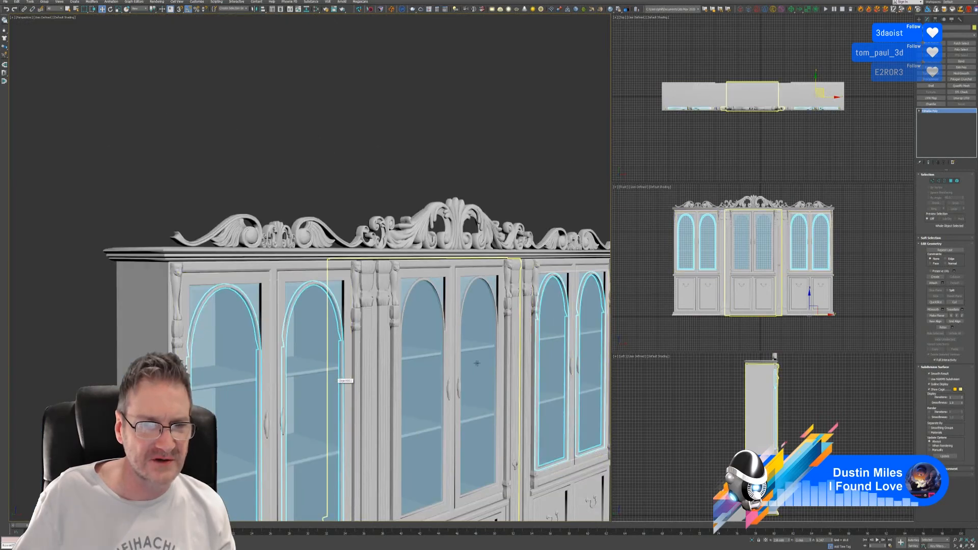
pyautogui.scroll(1, 342, 259)
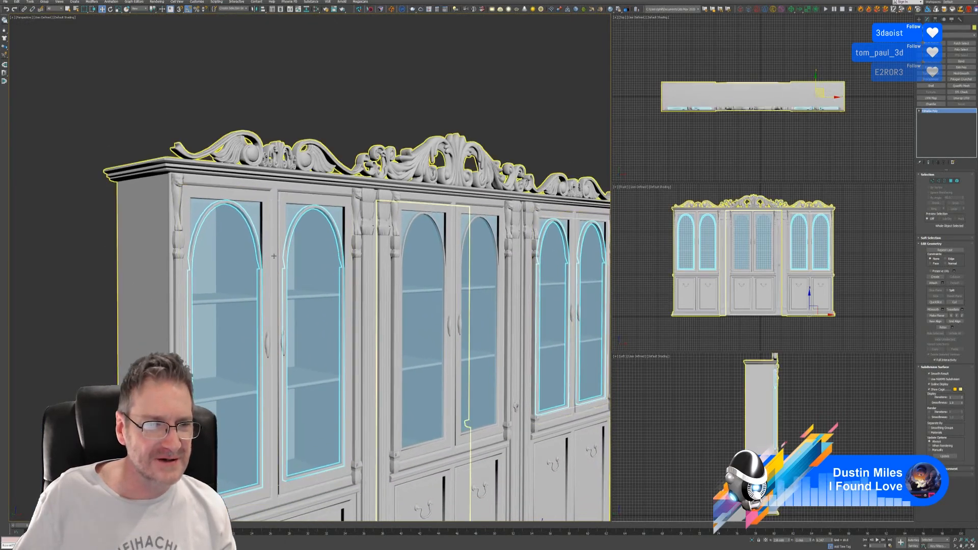
pyautogui.scroll(5, 280, 252)
pyautogui.click(442, 280)
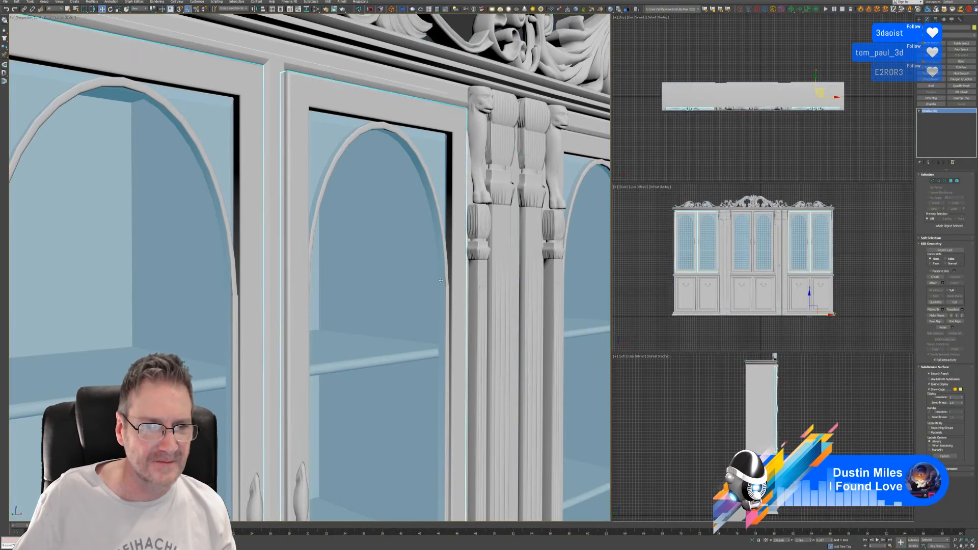
pyautogui.click(440, 280)
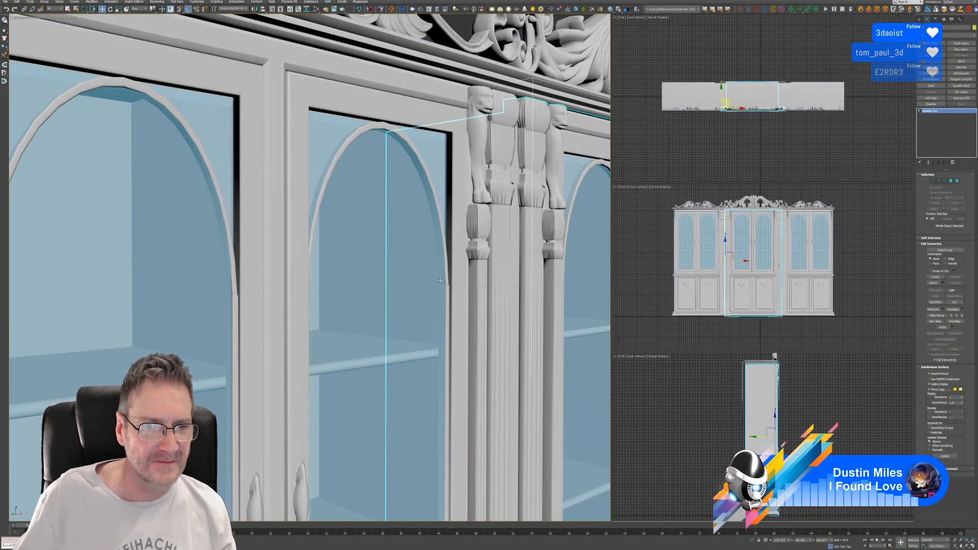
pyautogui.scroll(-6, 440, 280)
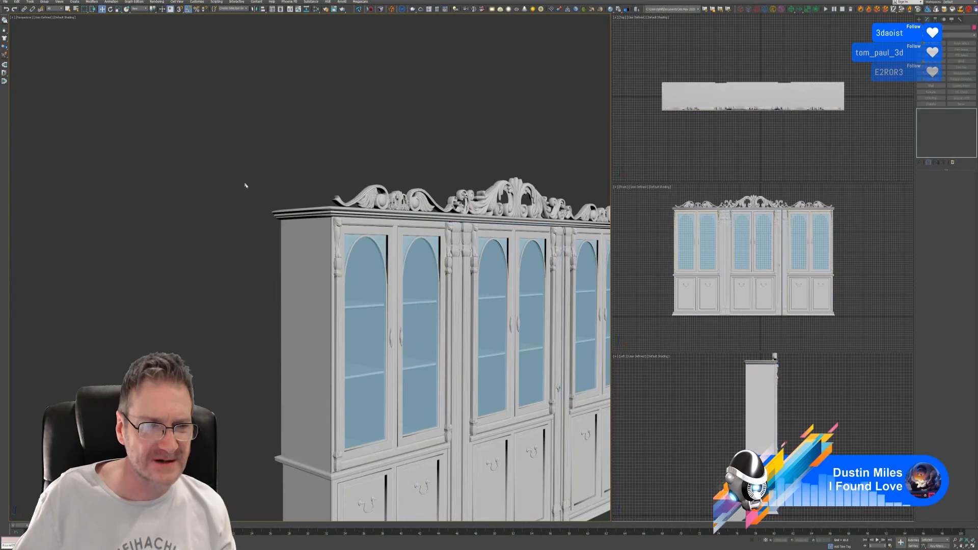
pyautogui.scroll(-4, 318, 246)
pyautogui.click(542, 477)
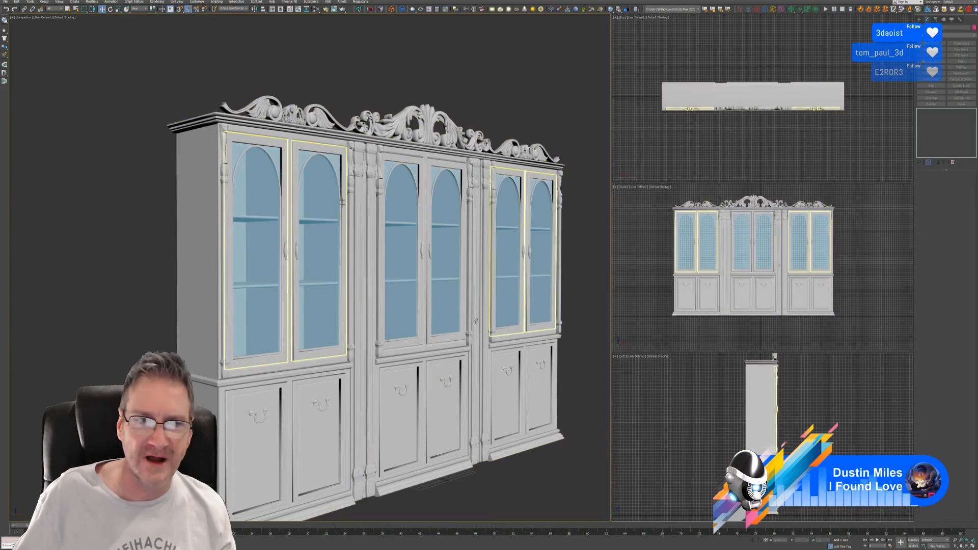
# Isolate the detached arched mouldings, inspect them from the side, and restore the full bookcase
pyautogui.scroll(5, 294, 214)
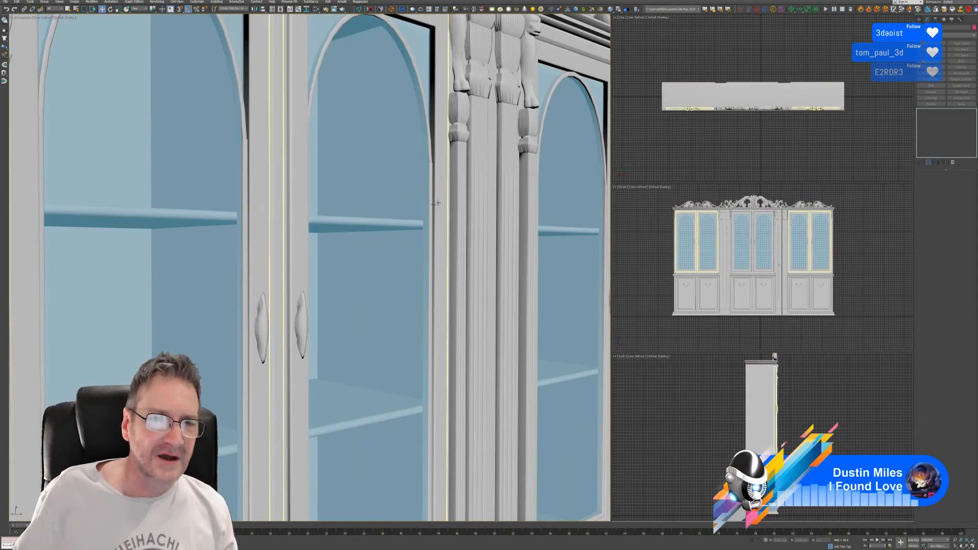
pyautogui.click(433, 203)
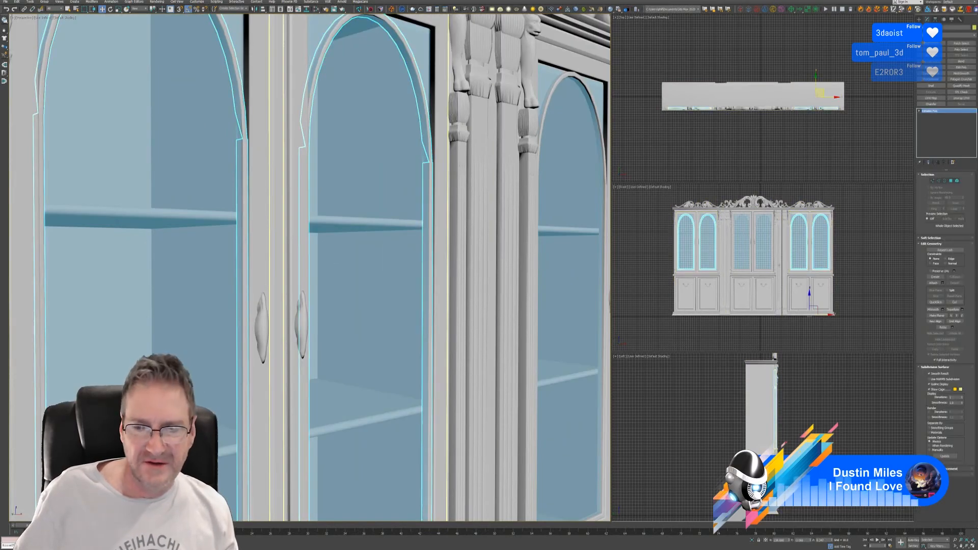
pyautogui.click(752, 541)
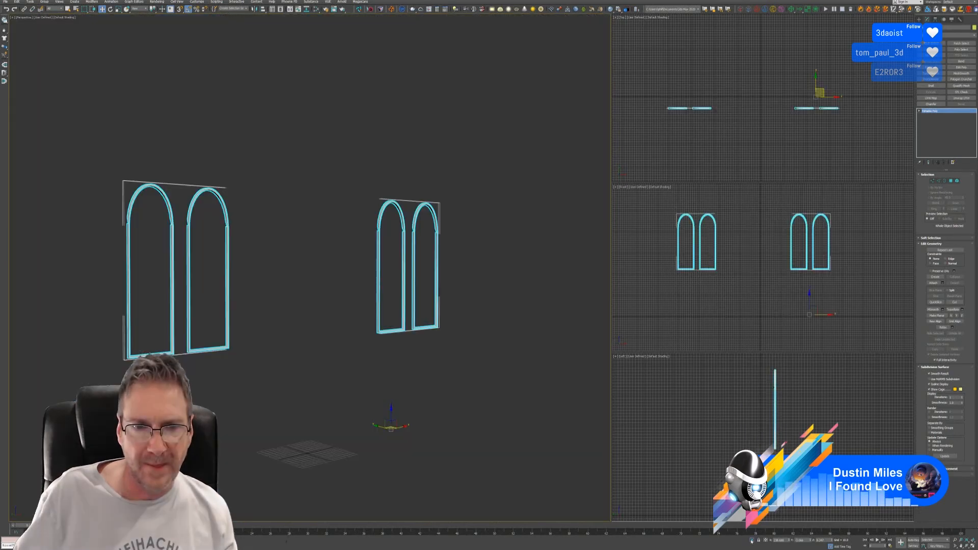
pyautogui.keyDown('alt'); pyautogui.moveTo(240, 302); pyautogui.dragTo(260, 291, button='middle'); pyautogui.keyUp('alt')
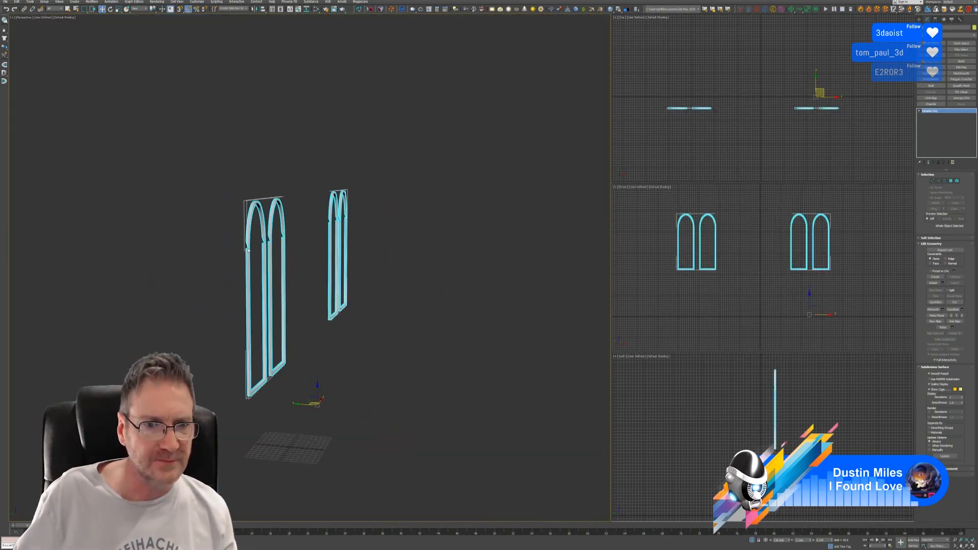
pyautogui.scroll(3, 260, 291)
pyautogui.scroll(-3, 370, 397)
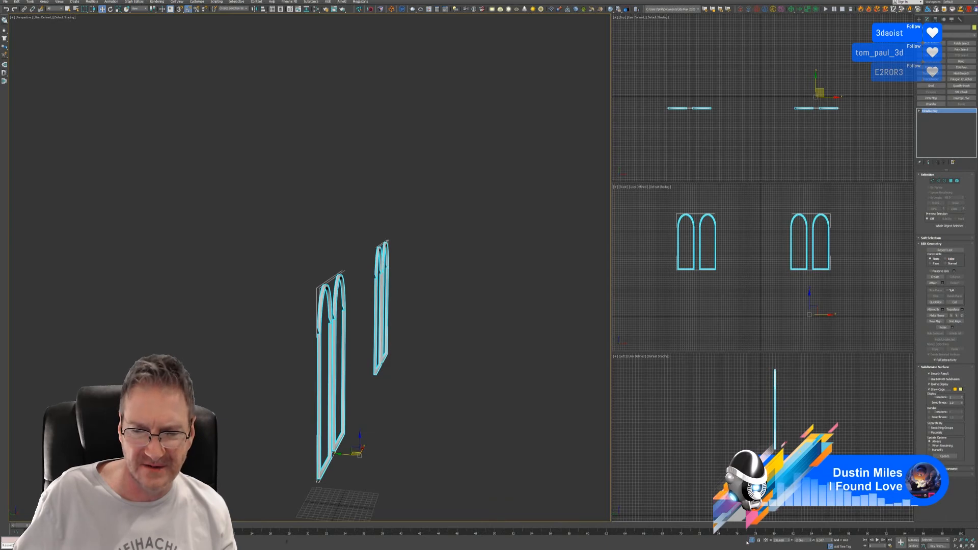
pyautogui.click(751, 541)
pyautogui.scroll(-5, 323, 325)
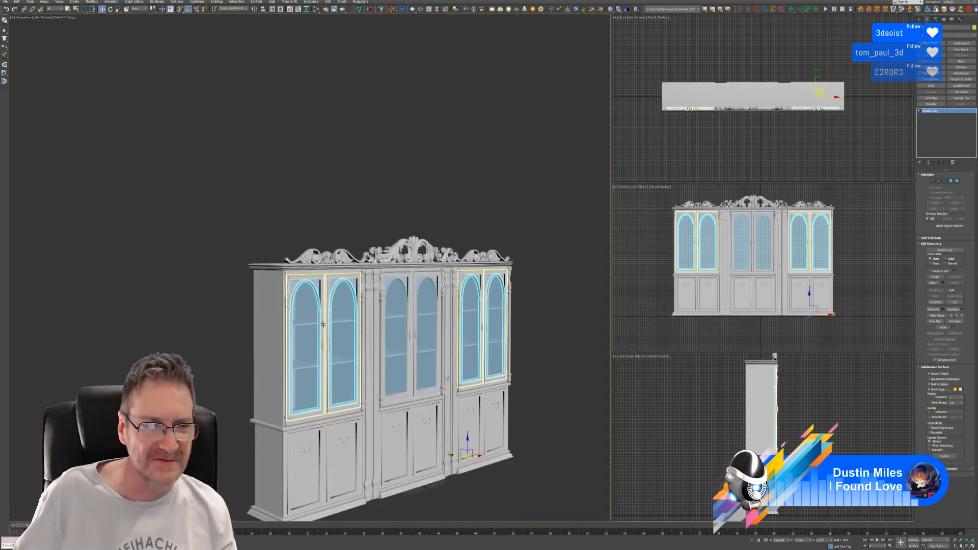
# Select the bookcase body, central hidden-door section and glazed side doors, invert the selection, and isolate the remaining parts
pyautogui.click(278, 289)
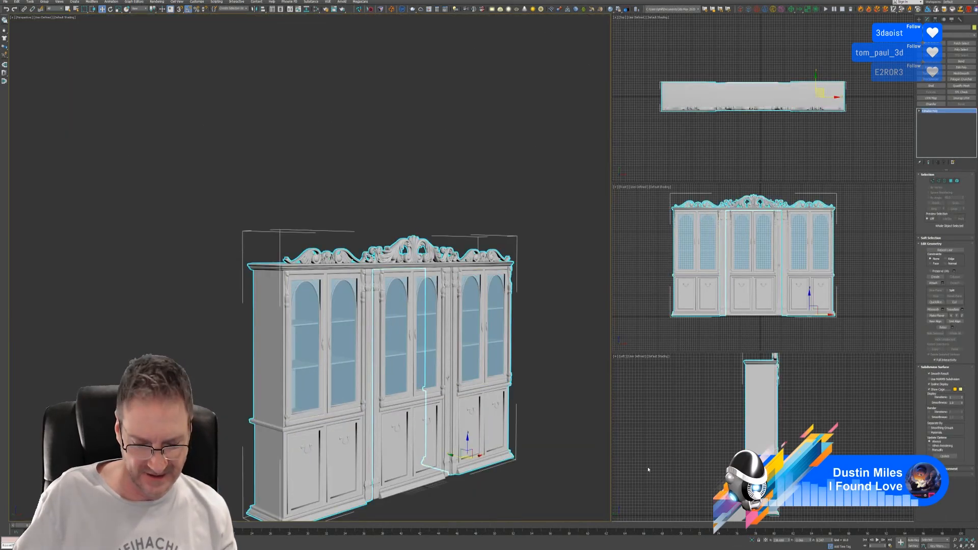
pyautogui.keyDown('ctrl'); pyautogui.click(398, 410); pyautogui.keyUp('ctrl')
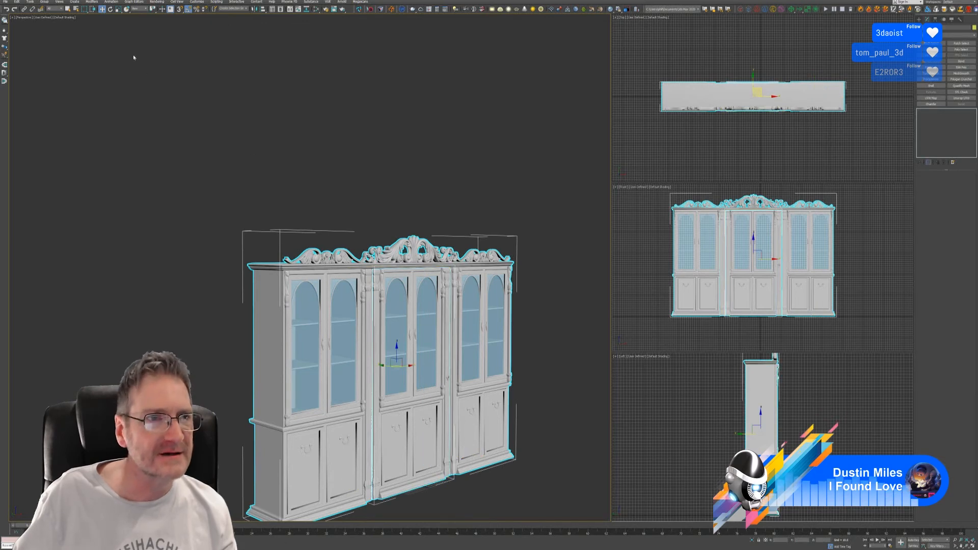
pyautogui.keyDown('ctrl'); pyautogui.click(359, 295); pyautogui.keyUp('ctrl')
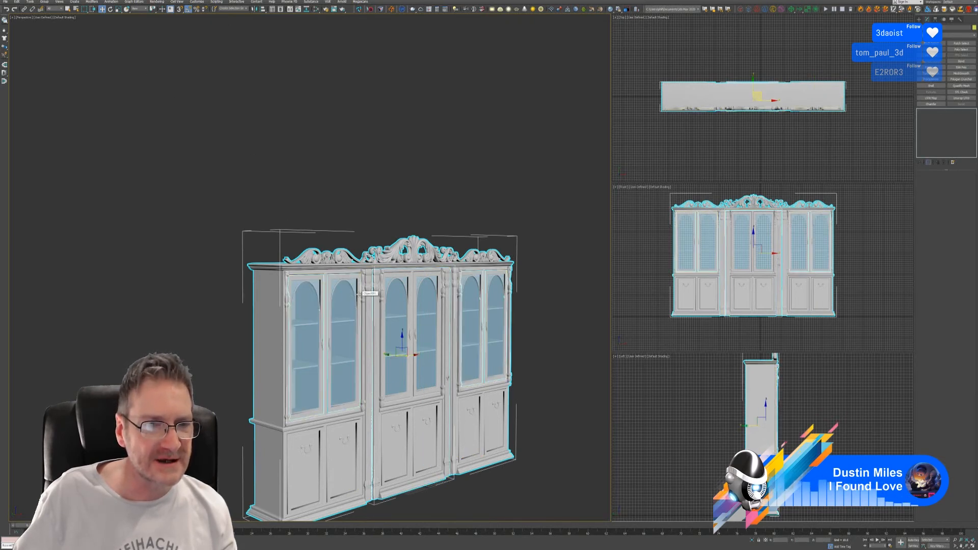
pyautogui.click(17, 1)
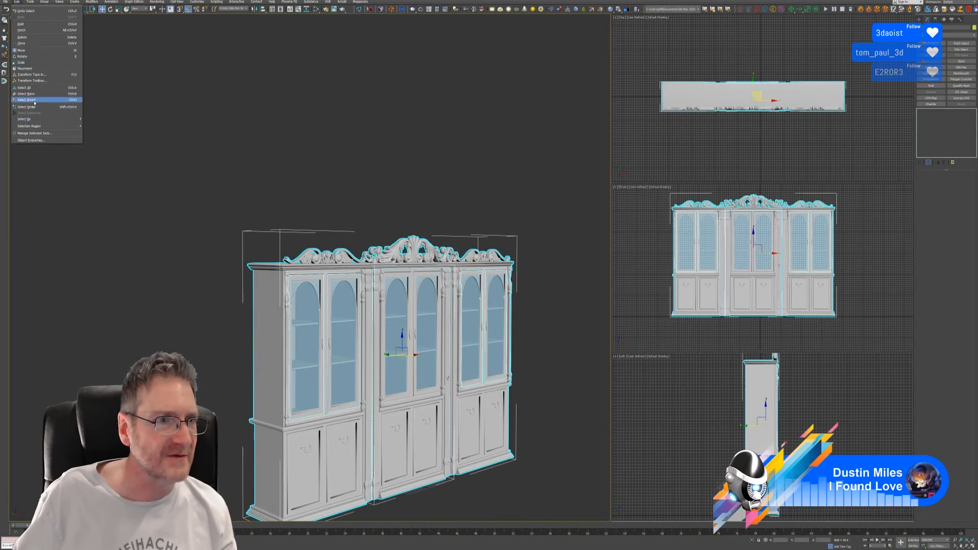
pyautogui.click(37, 107)
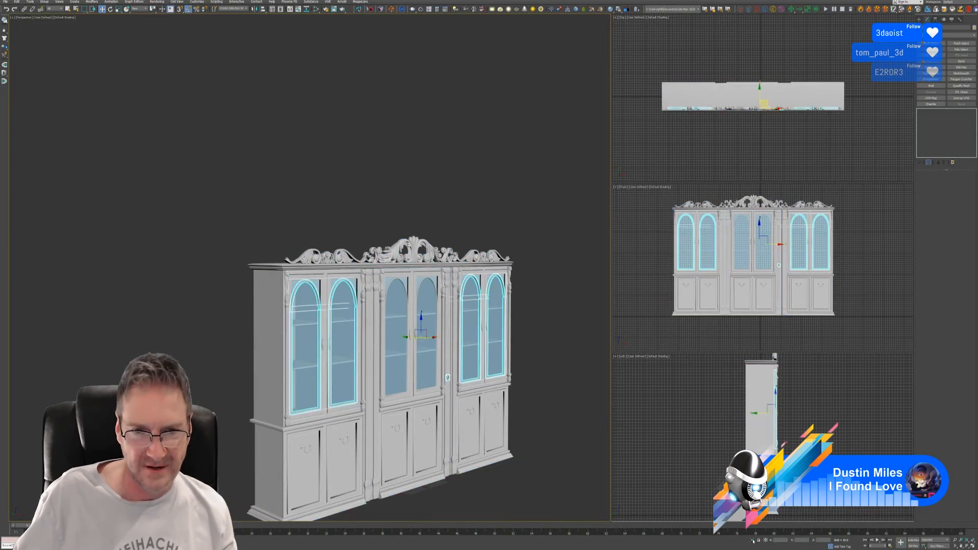
pyautogui.click(753, 541)
pyautogui.moveTo(283, 361); pyautogui.dragTo(407, 414, button='middle')
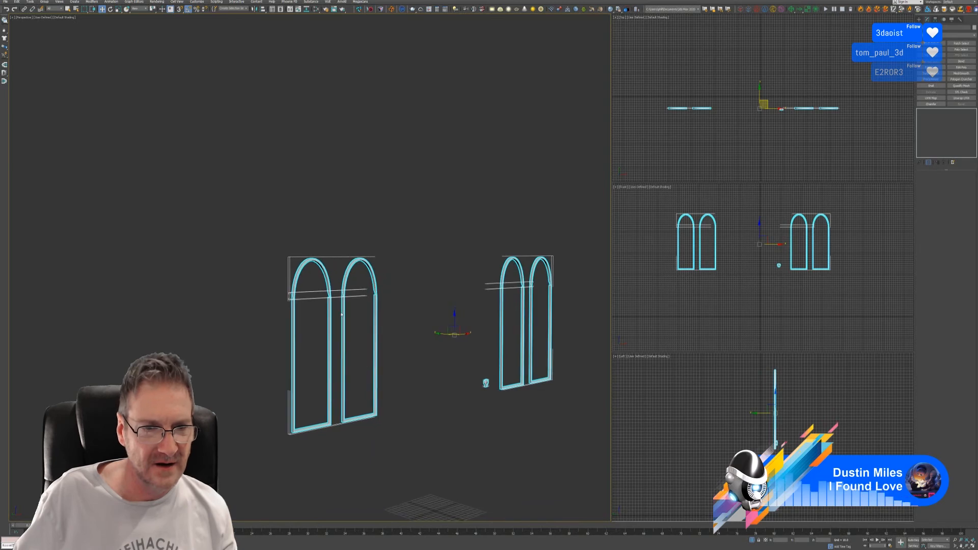
# Select only the arched mouldings object among the isolated parts and inspect the joints between its arches and straight uprights
pyautogui.scroll(6, 342, 313)
pyautogui.click(215, 254)
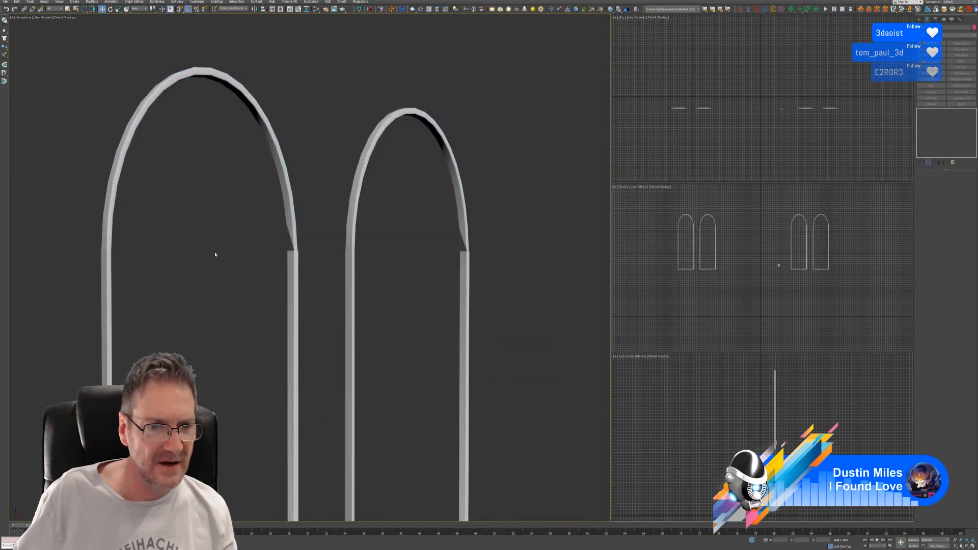
pyautogui.click(288, 248)
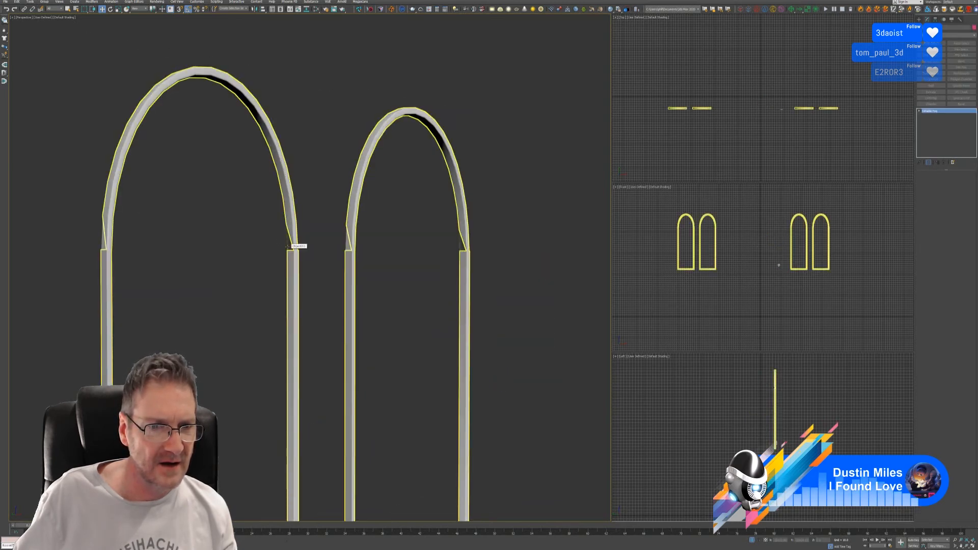
pyautogui.scroll(2, 288, 247)
pyautogui.scroll(2, 288, 247)
pyautogui.scroll(-4, 291, 260)
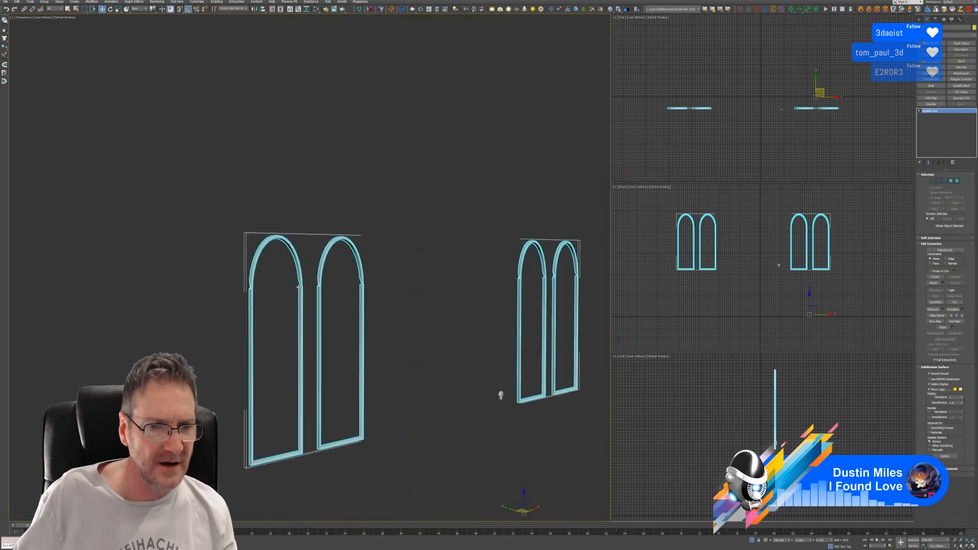
pyautogui.scroll(6, 300, 296)
pyautogui.scroll(4, 301, 293)
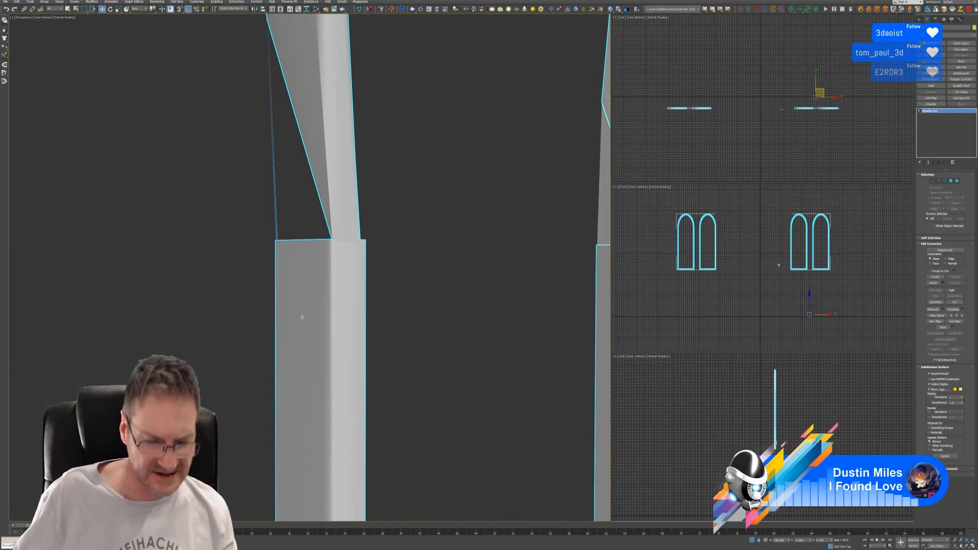
pyautogui.scroll(-5, 301, 306)
pyautogui.keyDown('alt'); pyautogui.moveTo(314, 315); pyautogui.dragTo(283, 295, button='middle'); pyautogui.keyUp('alt')
pyautogui.scroll(6, 402, 299)
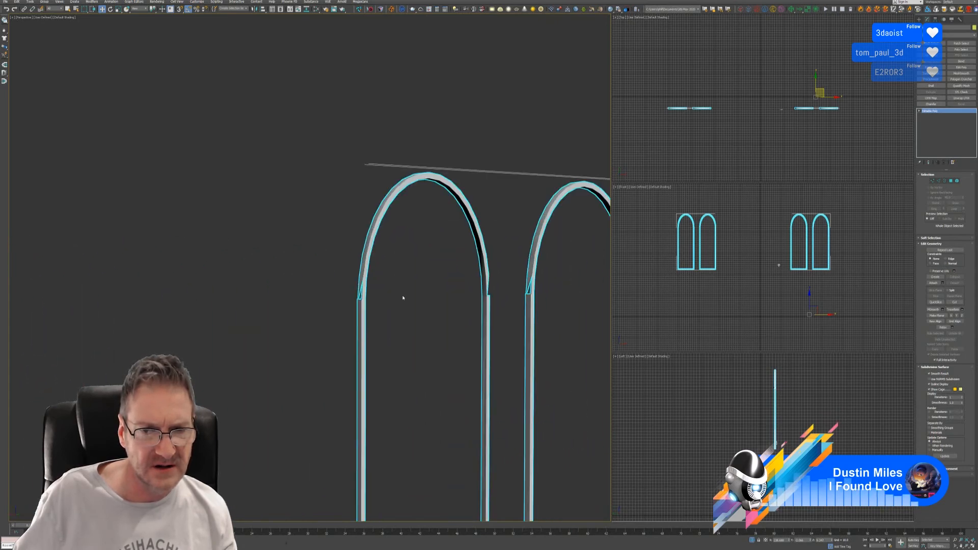
# Examine the joints between the mouldings' arches and straight uprights up close, from the front and from the side
pyautogui.scroll(3, 402, 298)
pyautogui.moveTo(402, 298); pyautogui.dragTo(188, 290, button='middle')
pyautogui.scroll(5, 299, 284)
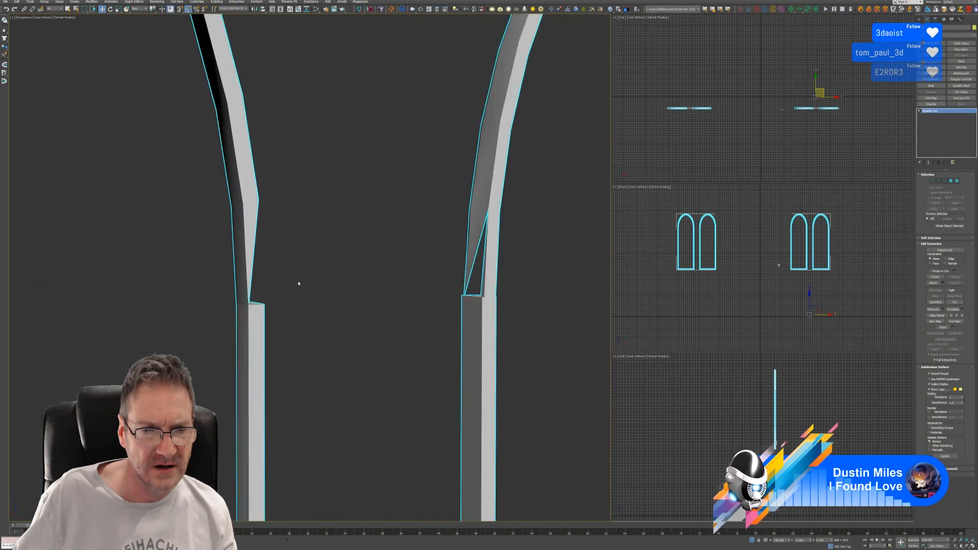
pyautogui.moveTo(379, 314); pyautogui.dragTo(336, 284, button='middle')
pyautogui.scroll(-3, 331, 343)
pyautogui.scroll(-5, 332, 341)
pyautogui.scroll(4, 327, 306)
pyautogui.scroll(6, 316, 304)
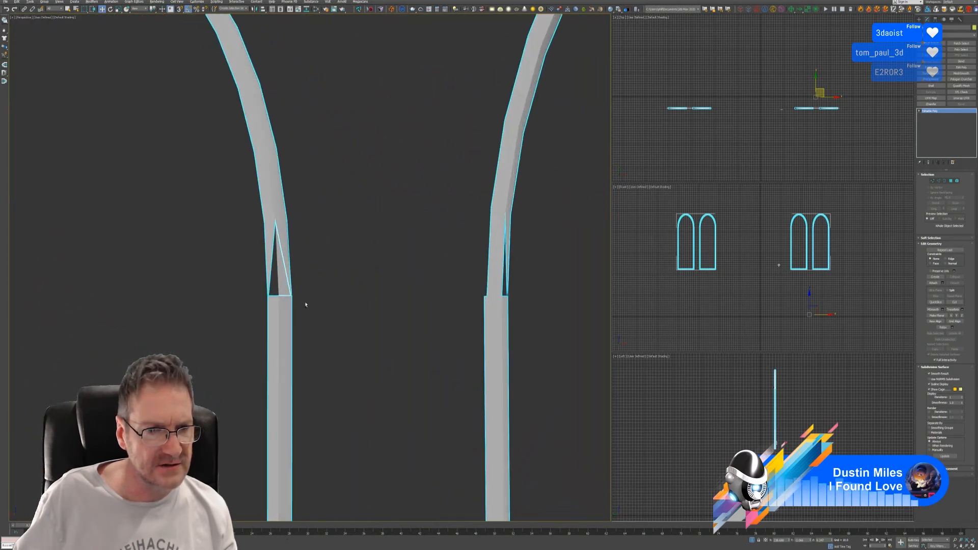
pyautogui.moveTo(306, 289); pyautogui.dragTo(352, 273, button='middle')
pyautogui.scroll(-5, 351, 274)
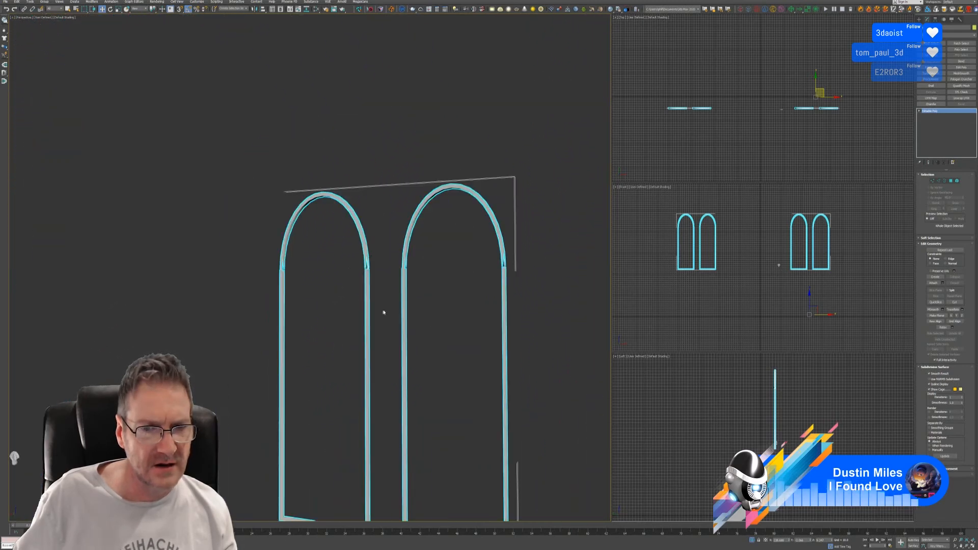
pyautogui.keyDown('alt'); pyautogui.moveTo(384, 310); pyautogui.dragTo(331, 332, button='middle'); pyautogui.keyUp('alt')
pyautogui.scroll(5, 323, 351)
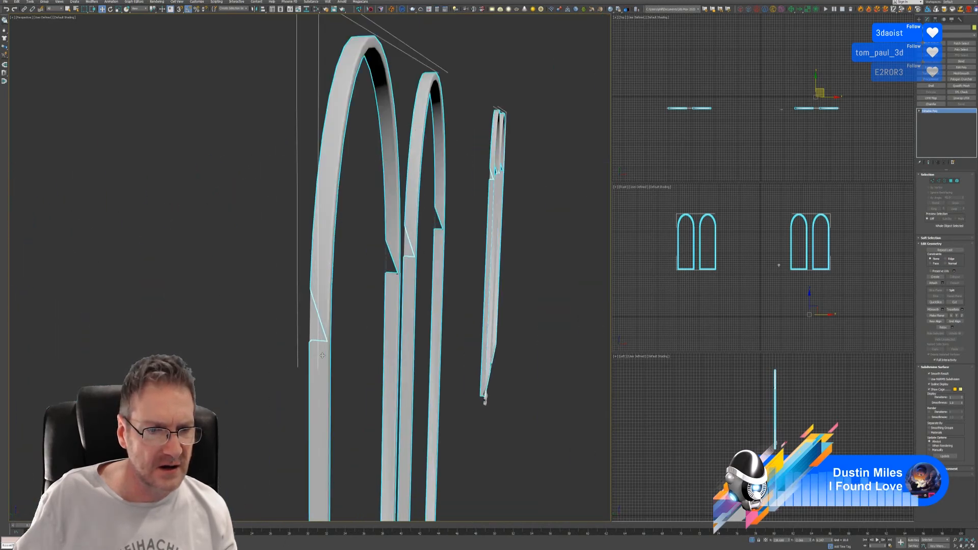
# Select the separate triangular joint pieces and attach the arched mouldings to them as one object
pyautogui.click(338, 343)
pyautogui.moveTo(332, 351); pyautogui.dragTo(238, 312, button='middle')
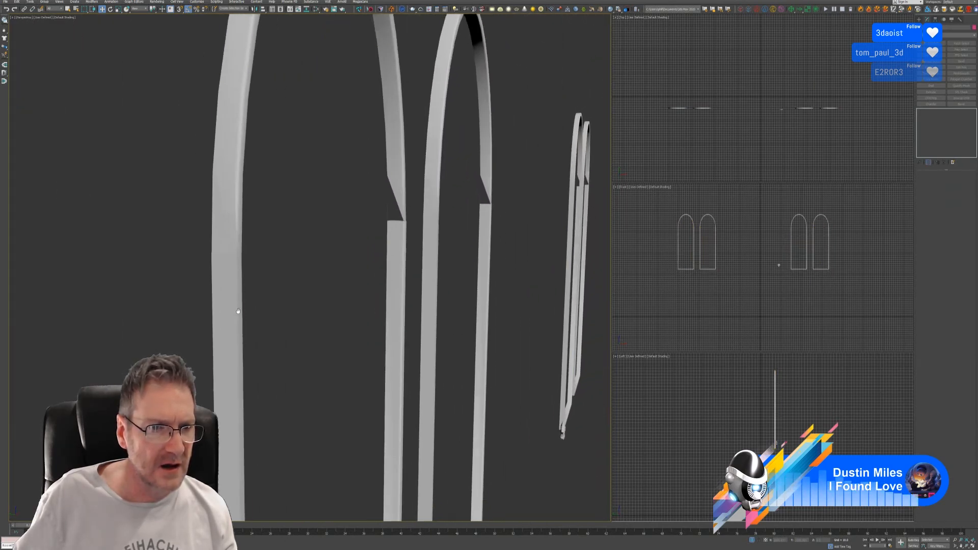
pyautogui.click(224, 243)
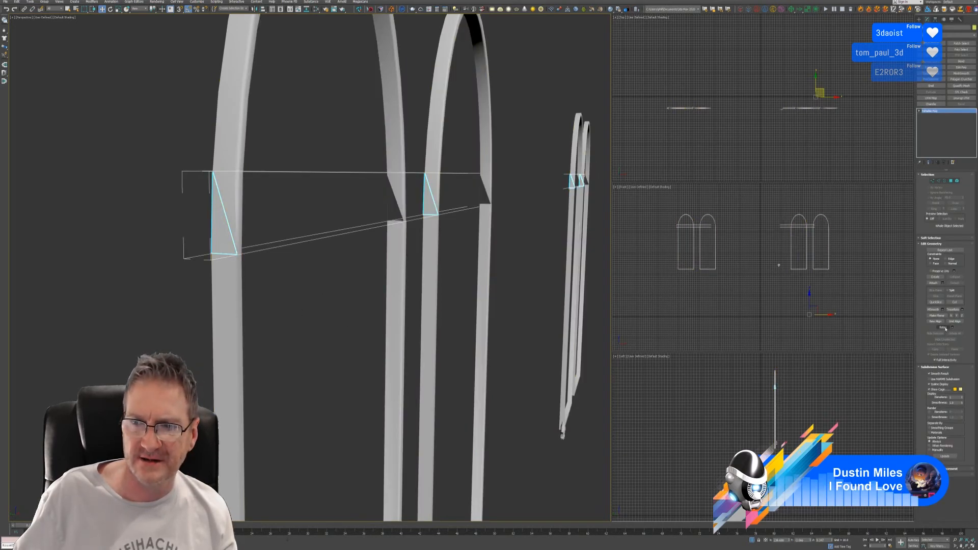
pyautogui.click(934, 282)
pyautogui.click(225, 285)
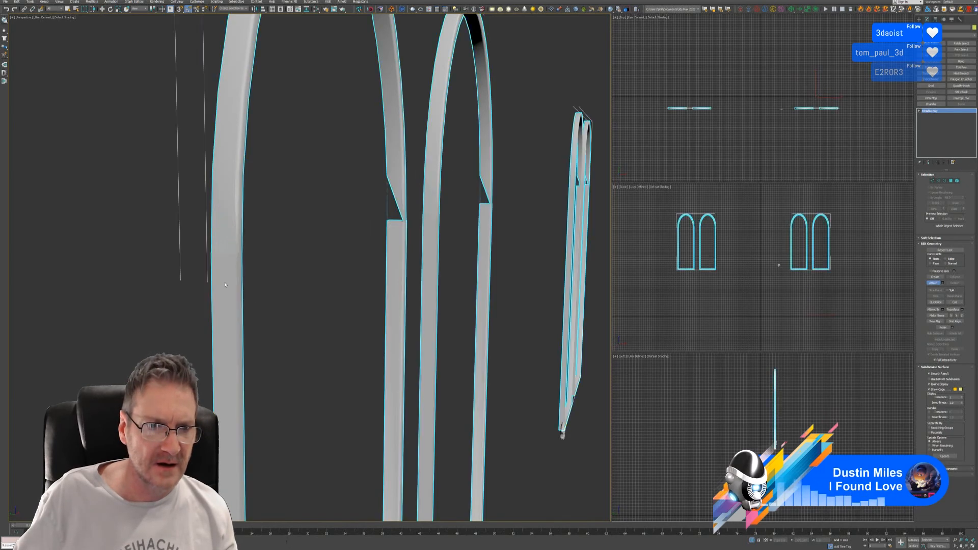
pyautogui.moveTo(322, 267); pyautogui.dragTo(308, 269, button='middle')
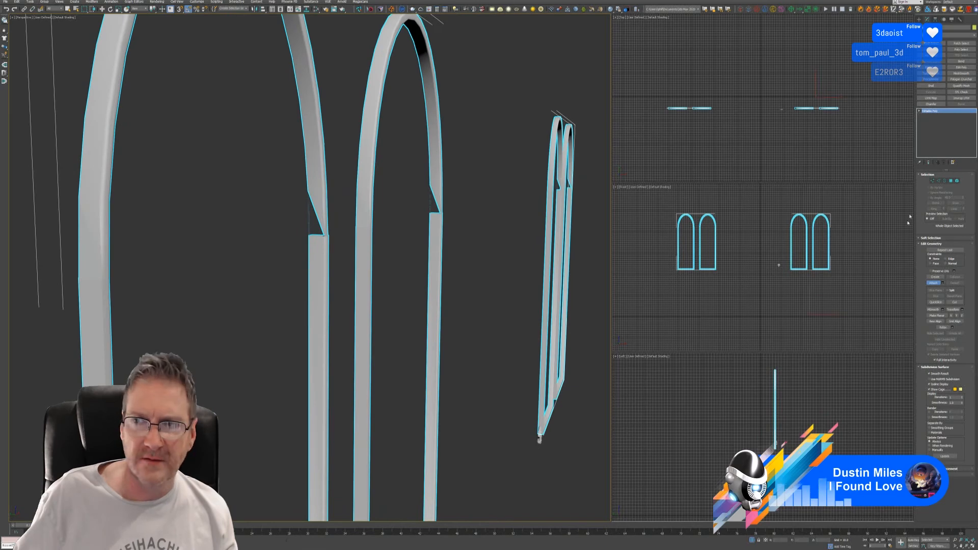
pyautogui.click(934, 284)
# Switch the combined mouldings to vertex editing with the vertices at the nearest arch's open upright joint selected
pyautogui.moveTo(179, 278); pyautogui.dragTo(168, 295, button='middle')
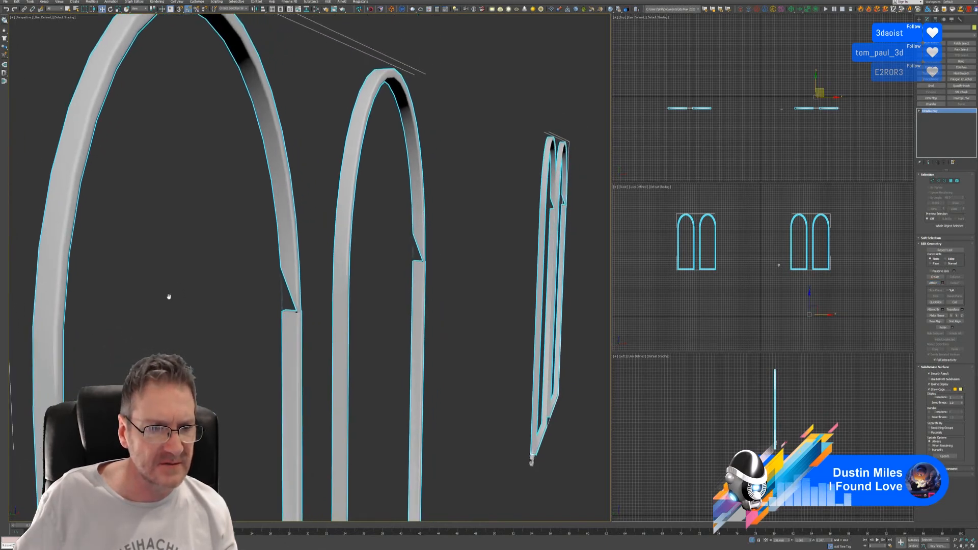
pyautogui.scroll(1, 279, 318)
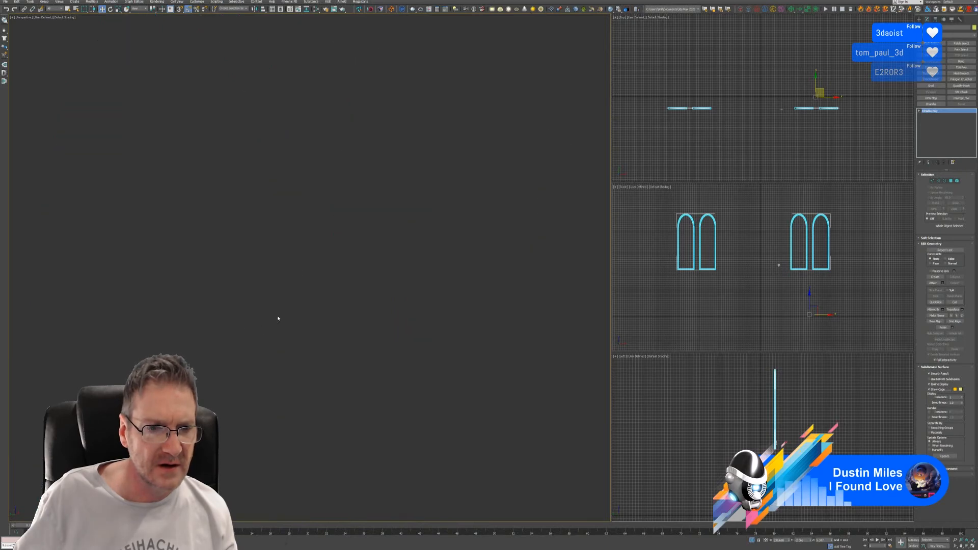
pyautogui.scroll(-1, 283, 320)
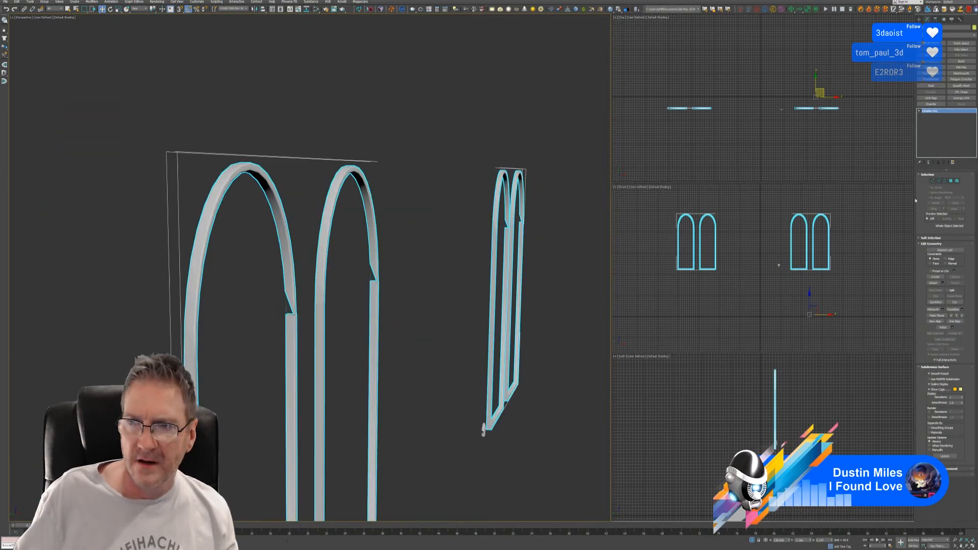
pyautogui.click(933, 180)
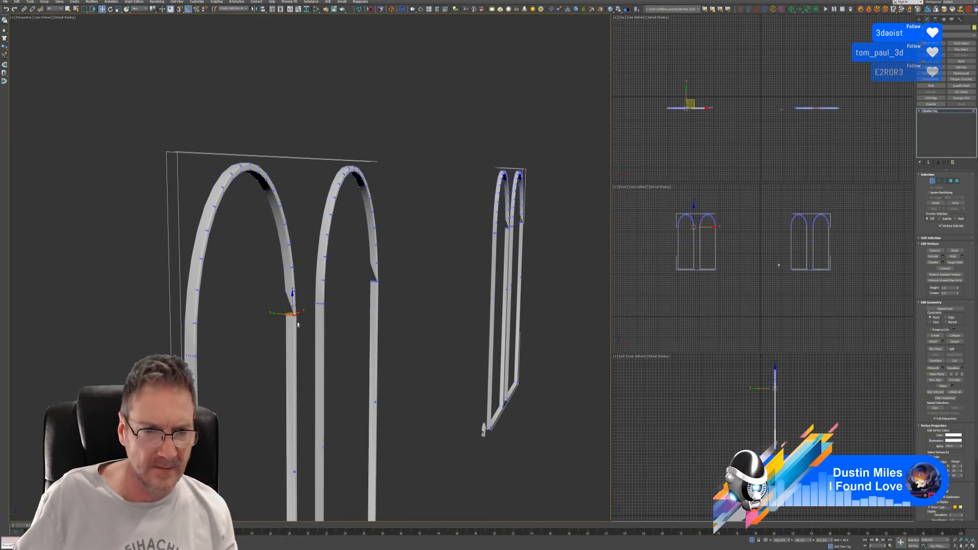
pyautogui.scroll(1, 297, 322)
pyautogui.scroll(-2, 299, 332)
pyautogui.scroll(5, 298, 331)
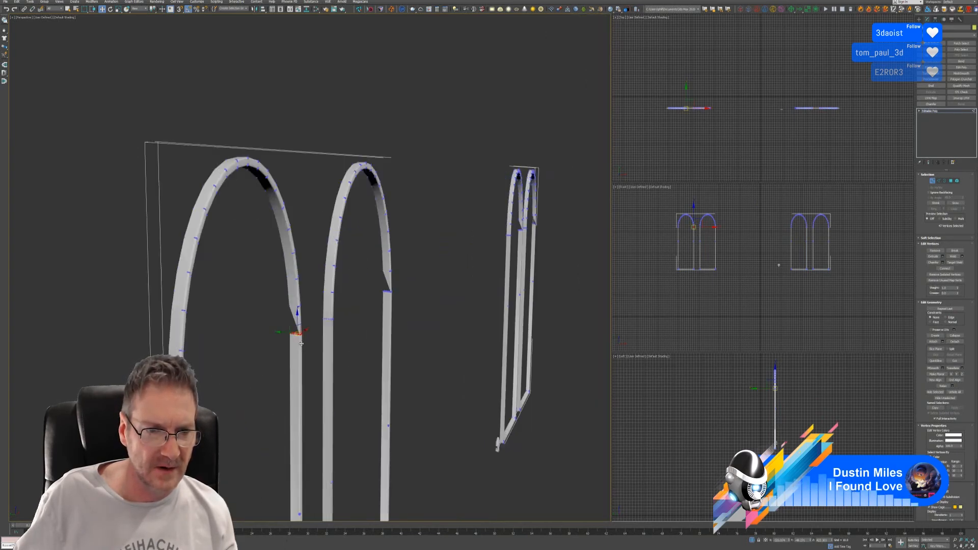
pyautogui.scroll(3, 293, 331)
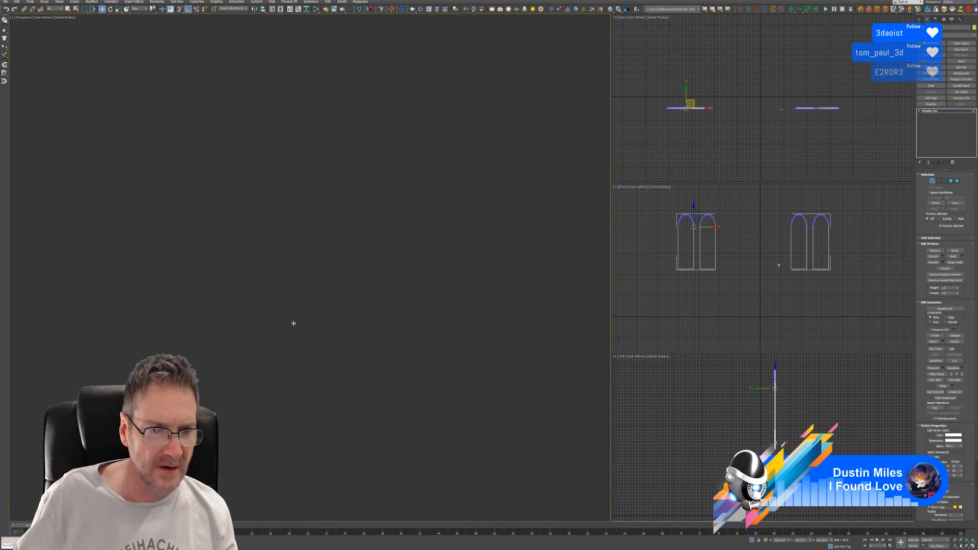
# Select the open border of the hole where the arch frame's curved section meets its straight post
pyautogui.scroll(-2, 294, 330)
pyautogui.scroll(1, 293, 333)
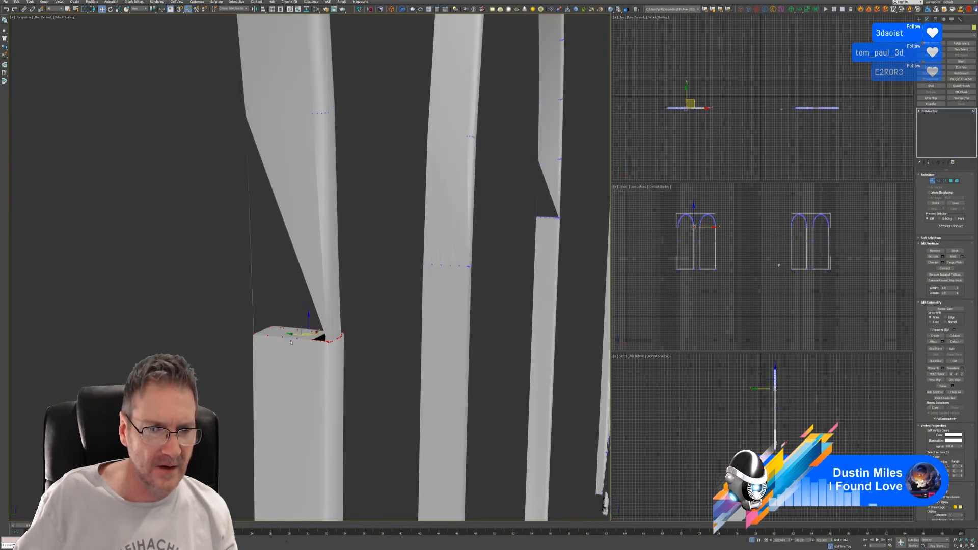
pyautogui.keyDown('alt'); pyautogui.moveTo(297, 372); pyautogui.dragTo(325, 391, button='middle'); pyautogui.keyUp('alt')
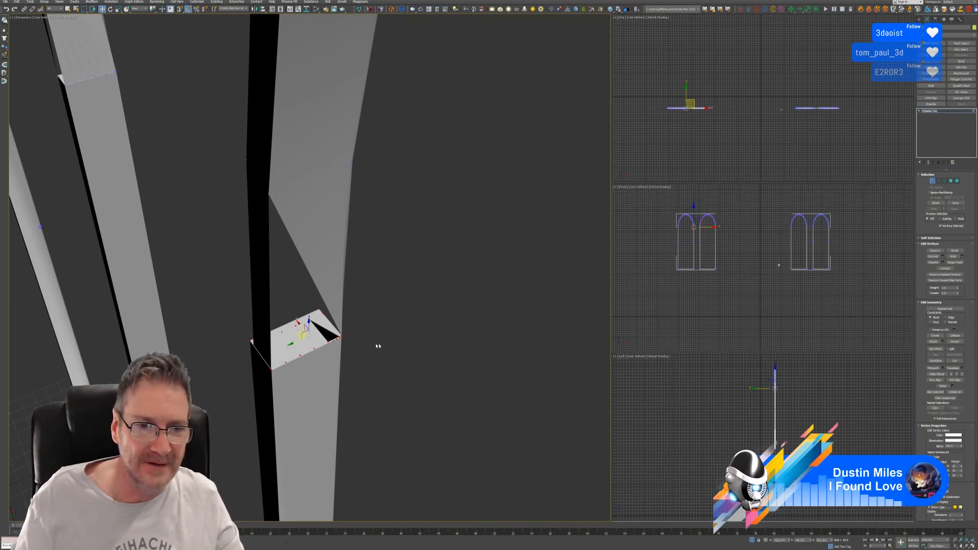
pyautogui.click(932, 181)
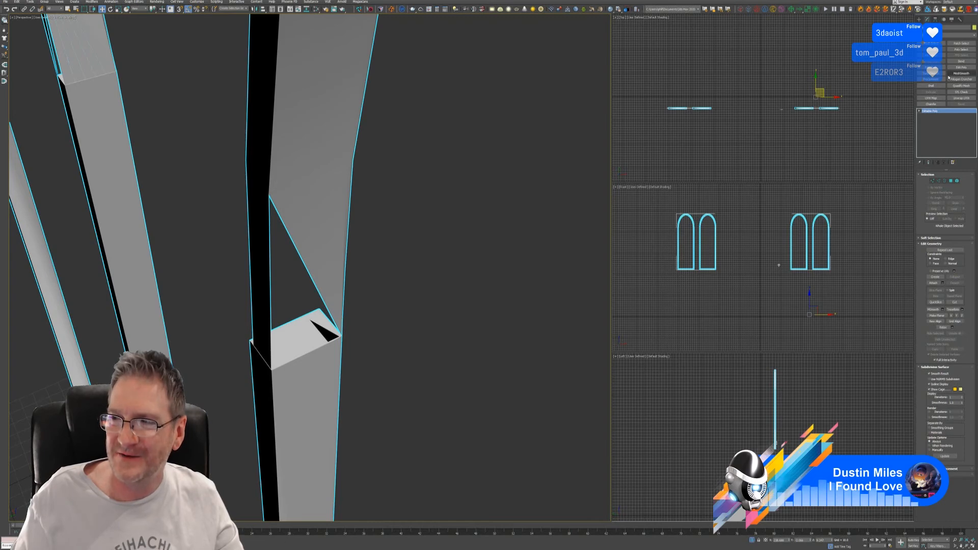
pyautogui.click(974, 35)
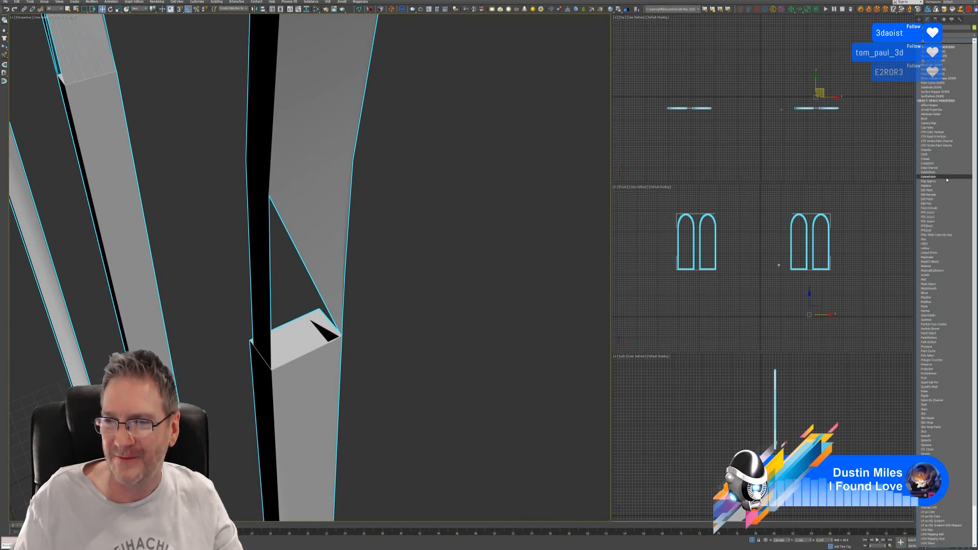
pyautogui.click(904, 164)
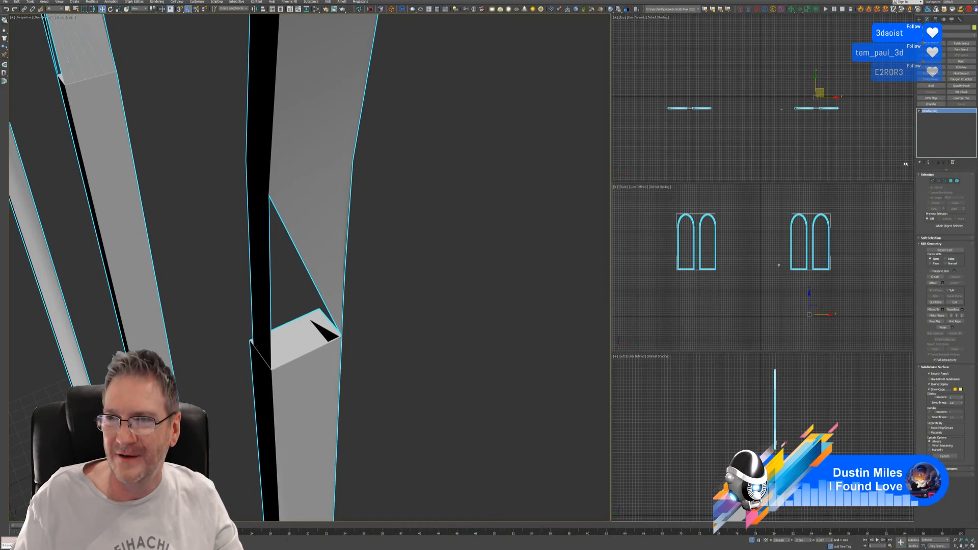
pyautogui.click(945, 181)
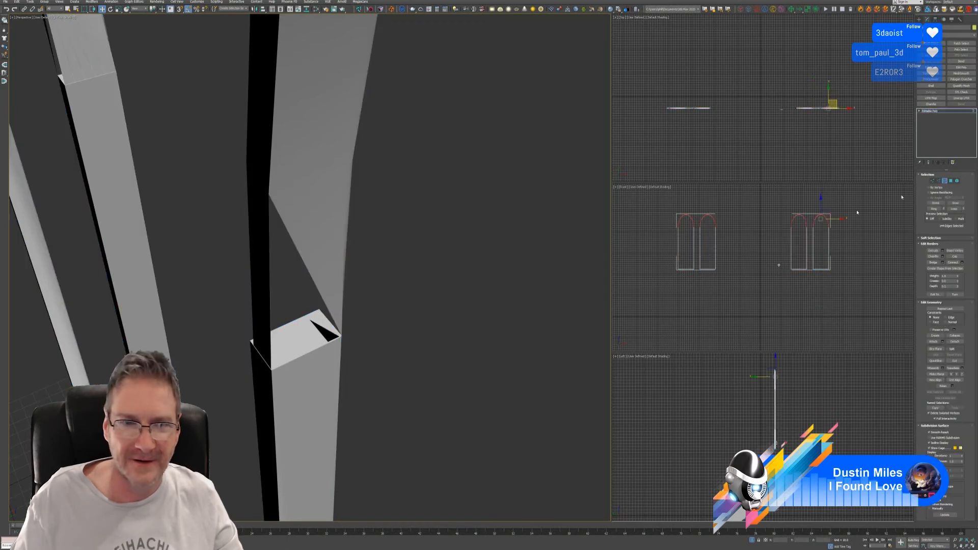
pyautogui.click(316, 288)
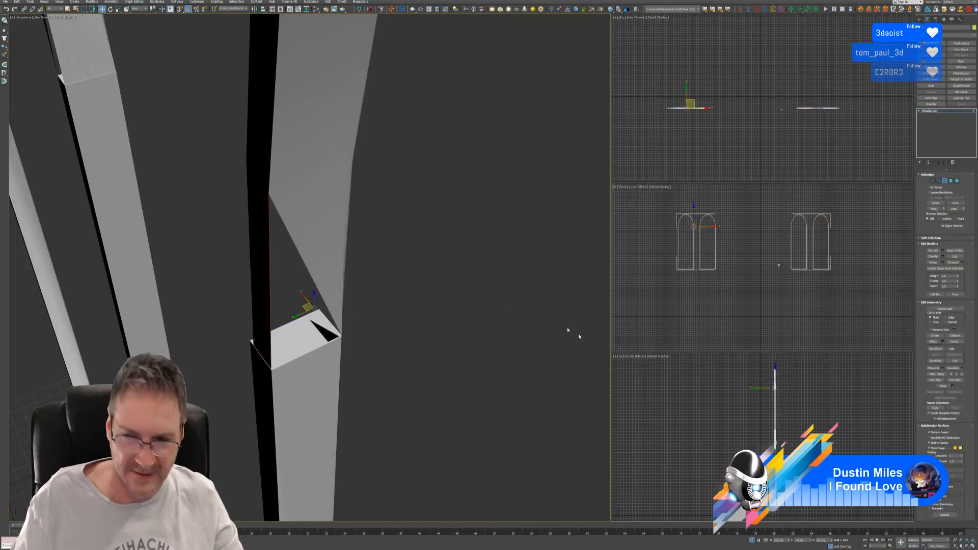
# Examine the joints between the curved tops and straight posts of the paired arch frames for open gaps
pyautogui.keyDown('alt'); pyautogui.moveTo(387, 345); pyautogui.dragTo(421, 333, button='middle'); pyautogui.keyUp('alt')
pyautogui.scroll(-10, 421, 332)
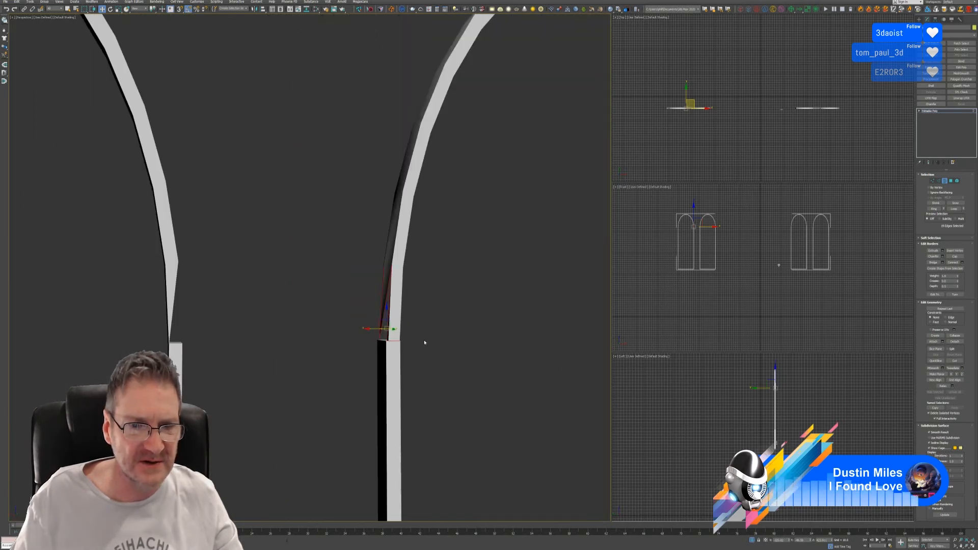
pyautogui.moveTo(327, 273); pyautogui.dragTo(389, 278, button='middle')
pyautogui.scroll(-3, 391, 278)
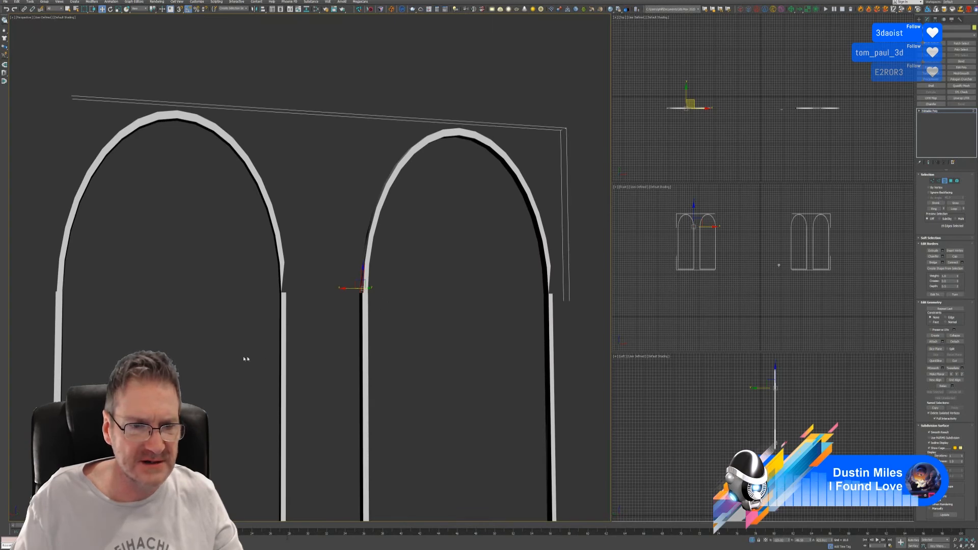
pyautogui.moveTo(245, 358); pyautogui.dragTo(386, 321, button='middle')
pyautogui.scroll(-3, 432, 318)
pyautogui.scroll(-3, 432, 318)
pyautogui.scroll(-3, 343, 328)
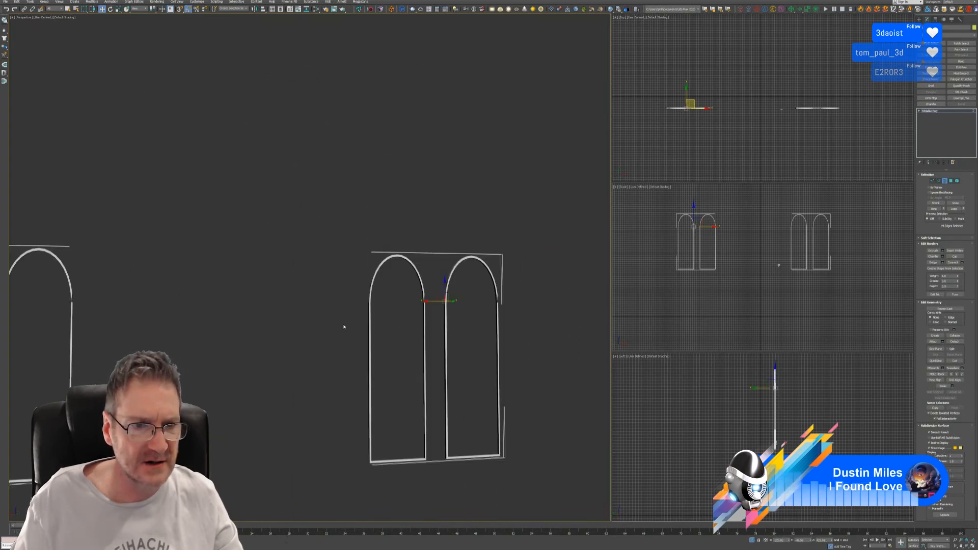
pyautogui.moveTo(99, 333); pyautogui.dragTo(134, 289, button='middle')
pyautogui.scroll(3, 372, 278)
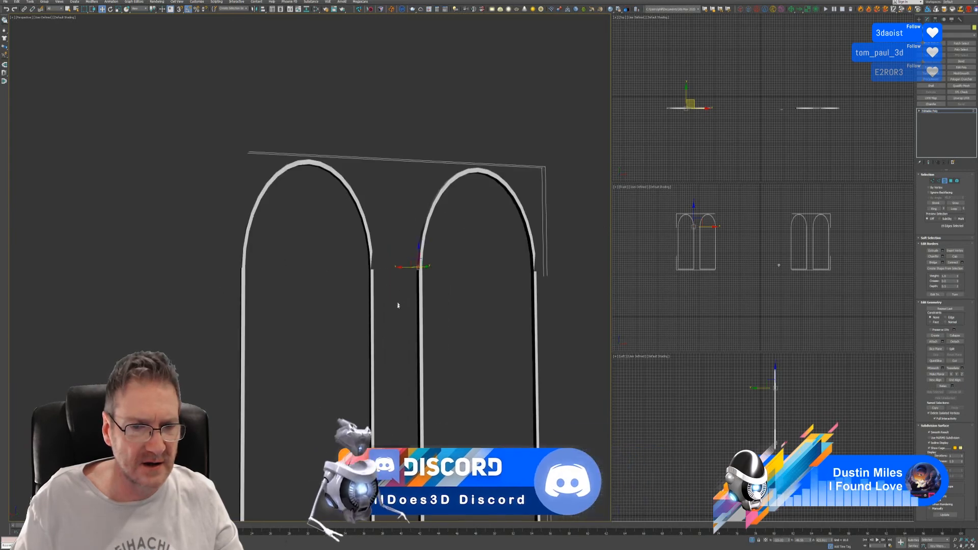
pyautogui.scroll(3, 449, 280)
pyautogui.moveTo(451, 281)
pyautogui.keyDown('alt'); pyautogui.mouseDown(button='middle')
pyautogui.moveTo(434, 271)
pyautogui.moveTo(457, 280)
pyautogui.mouseUp(button='middle'); pyautogui.keyUp('alt')
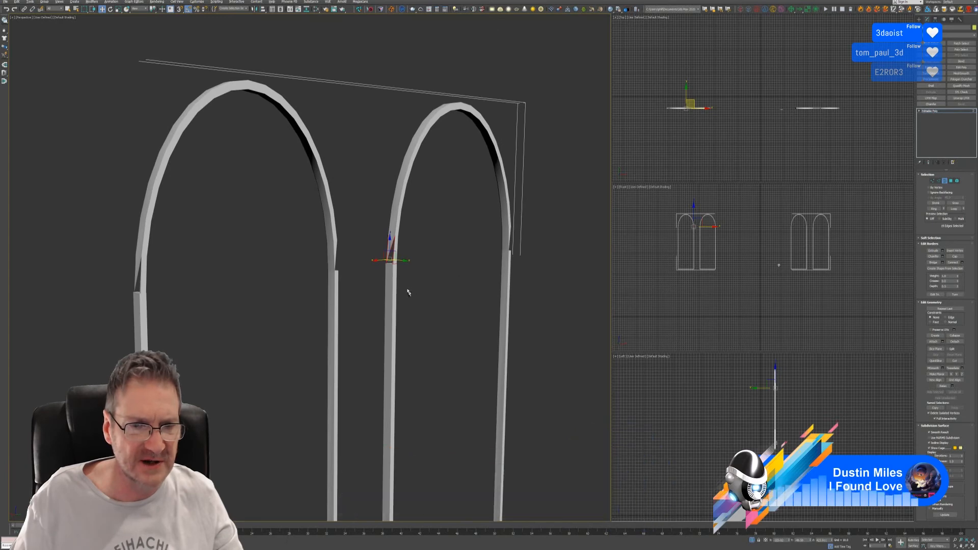
pyautogui.scroll(5, 392, 257)
pyautogui.keyDown('alt'); pyautogui.moveTo(441, 298); pyautogui.dragTo(376, 258, button='middle'); pyautogui.keyUp('alt')
pyautogui.scroll(-3, 399, 303)
pyautogui.keyDown('alt'); pyautogui.moveTo(419, 286); pyautogui.dragTo(329, 286, button='middle'); pyautogui.keyUp('alt')
pyautogui.scroll(10, 374, 258)
pyautogui.scroll(-8, 322, 290)
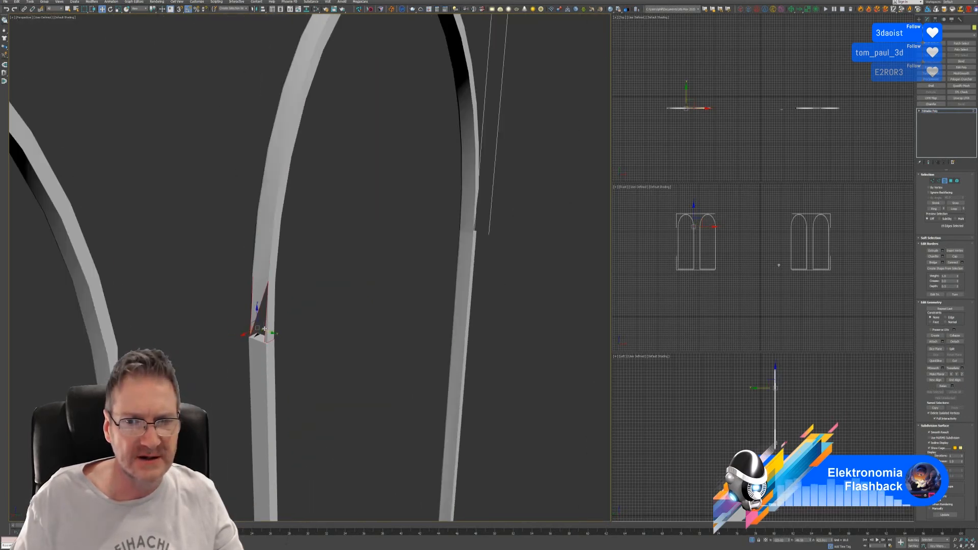
pyautogui.scroll(-3, 310, 332)
pyautogui.keyDown('alt'); pyautogui.moveTo(329, 334); pyautogui.dragTo(334, 327, button='middle'); pyautogui.keyUp('alt')
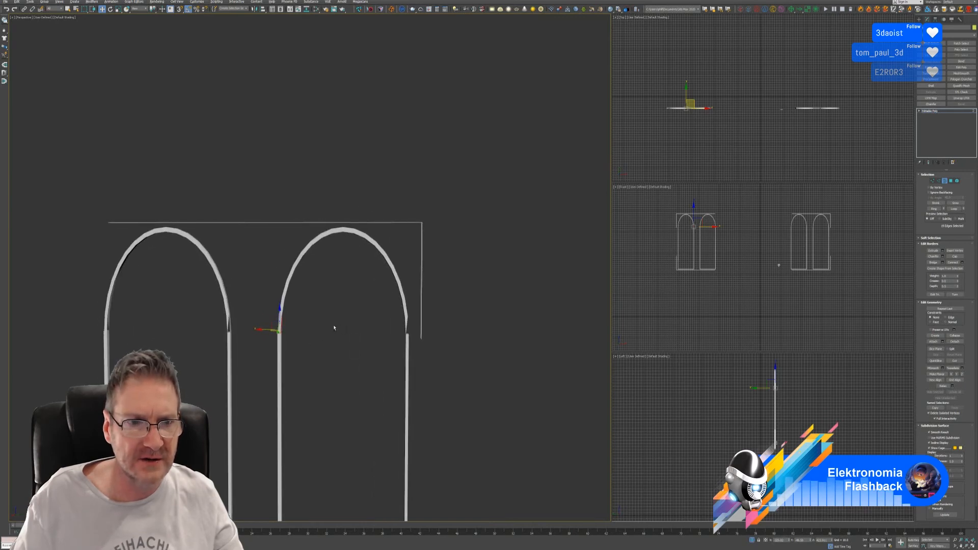
pyautogui.scroll(-3, 342, 332)
pyautogui.scroll(-3, 342, 332)
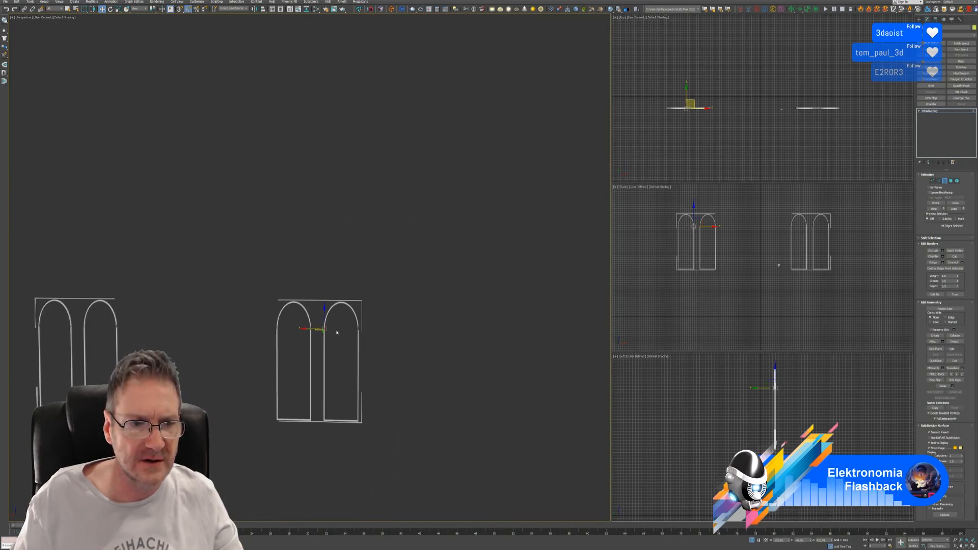
pyautogui.moveTo(335, 332); pyautogui.dragTo(371, 302, button='middle')
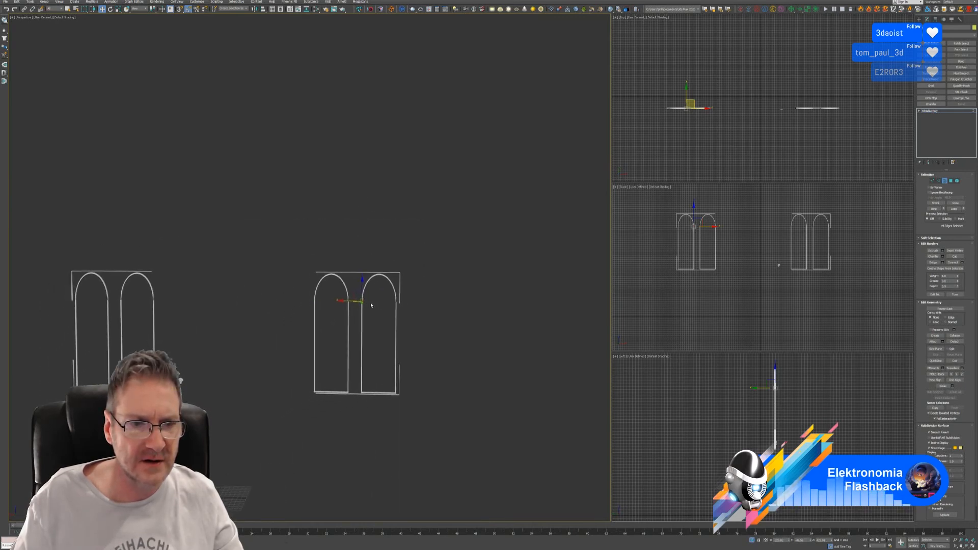
pyautogui.scroll(8, 371, 305)
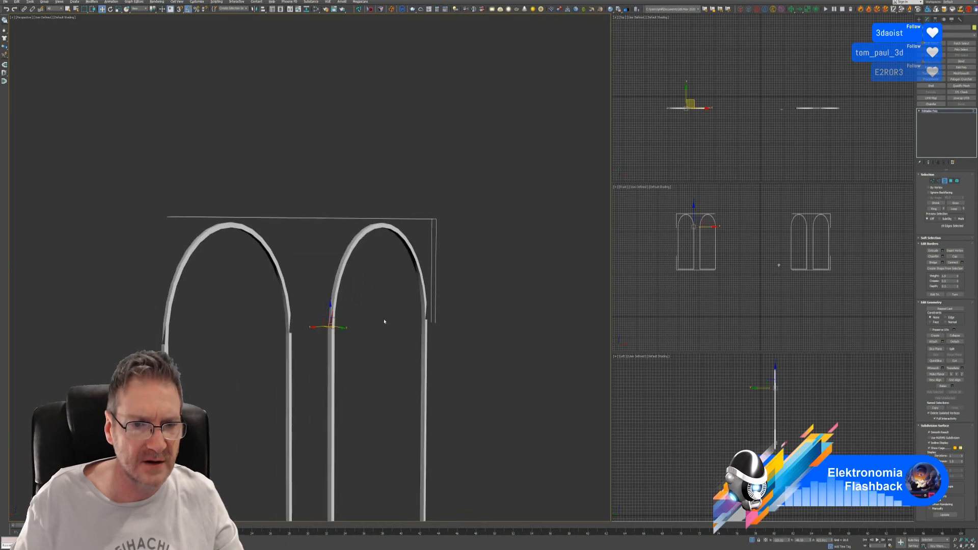
pyautogui.scroll(6, 327, 327)
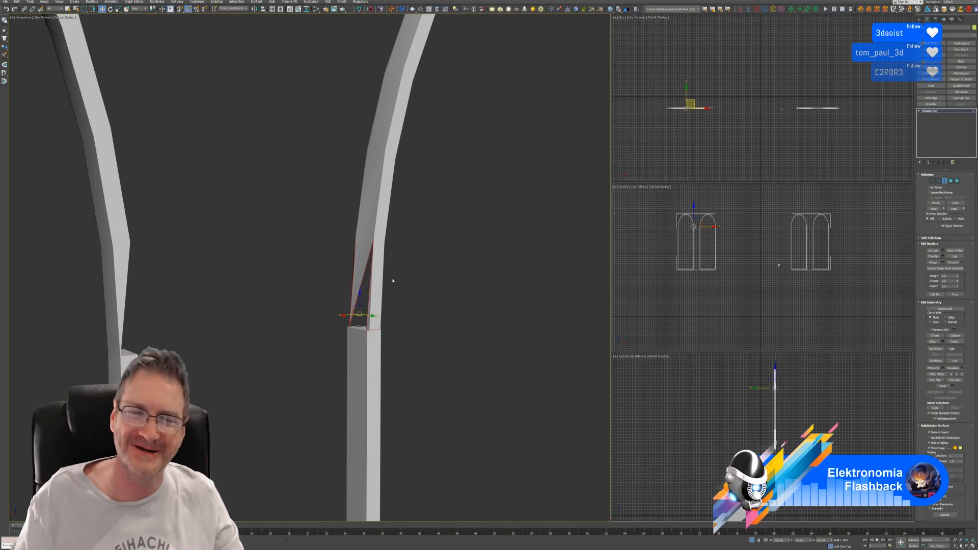
pyautogui.moveTo(391, 280); pyautogui.dragTo(372, 261, button='middle')
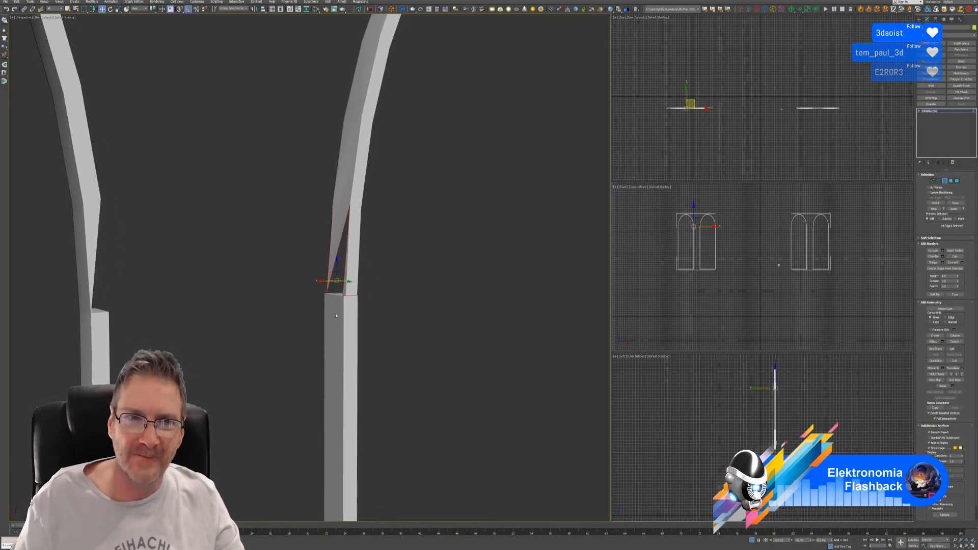
pyautogui.scroll(-4, 336, 315)
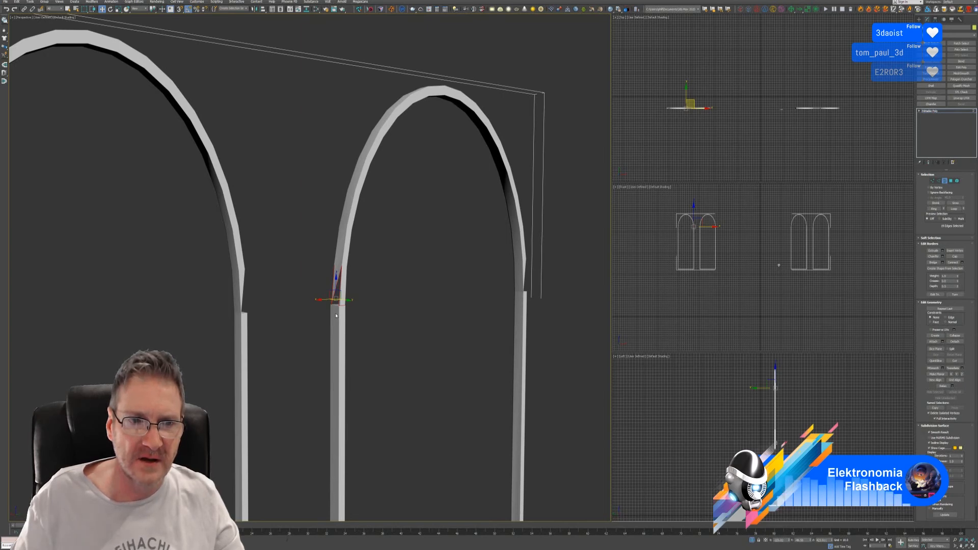
pyautogui.scroll(4, 336, 315)
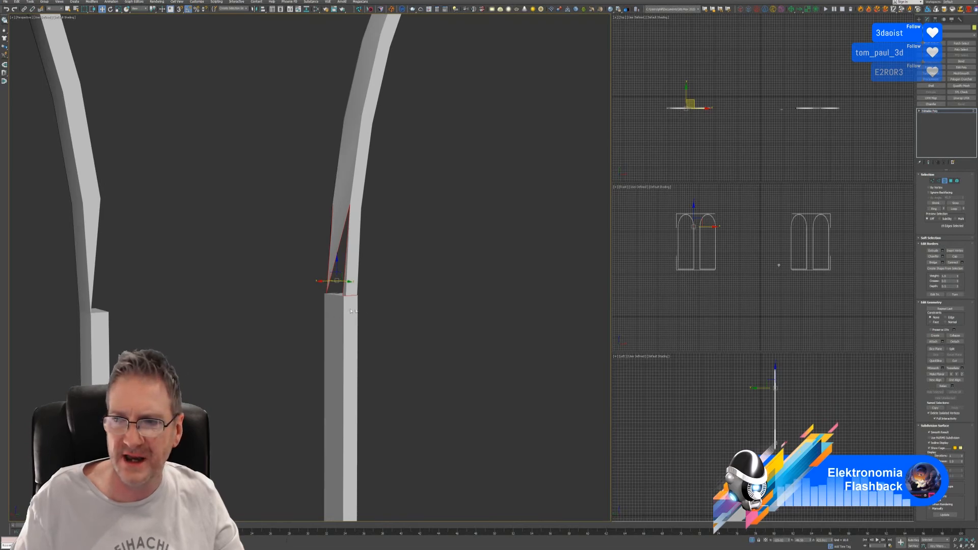
# Cap the selected hole and the matching hole on the opposite post of the same arch
pyautogui.click(954, 257)
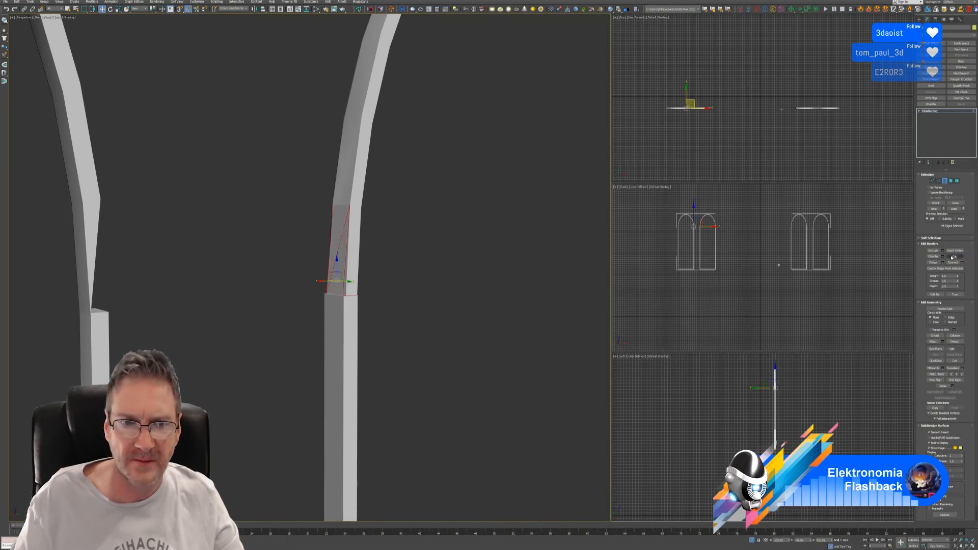
pyautogui.keyDown('alt'); pyautogui.moveTo(412, 355); pyautogui.dragTo(410, 265, button='middle'); pyautogui.keyUp('alt')
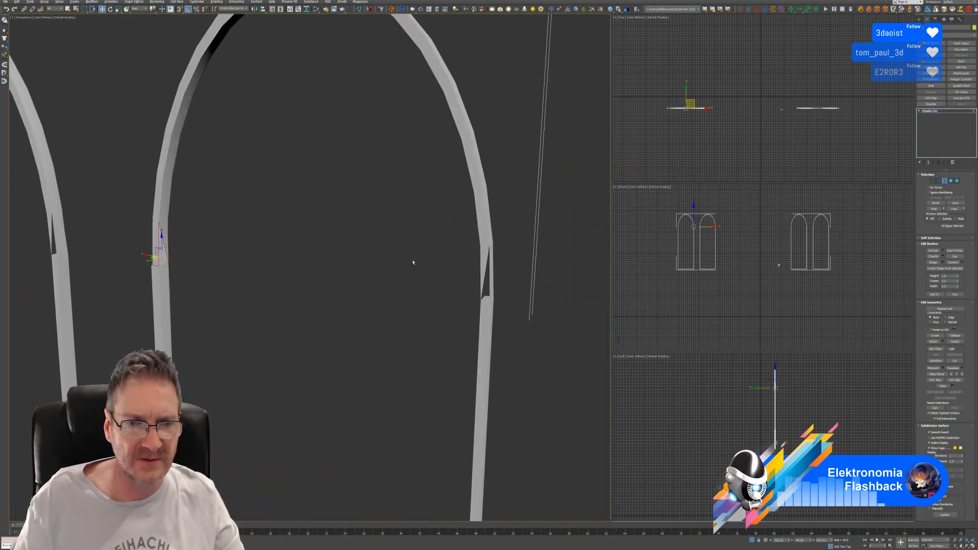
pyautogui.click(483, 274)
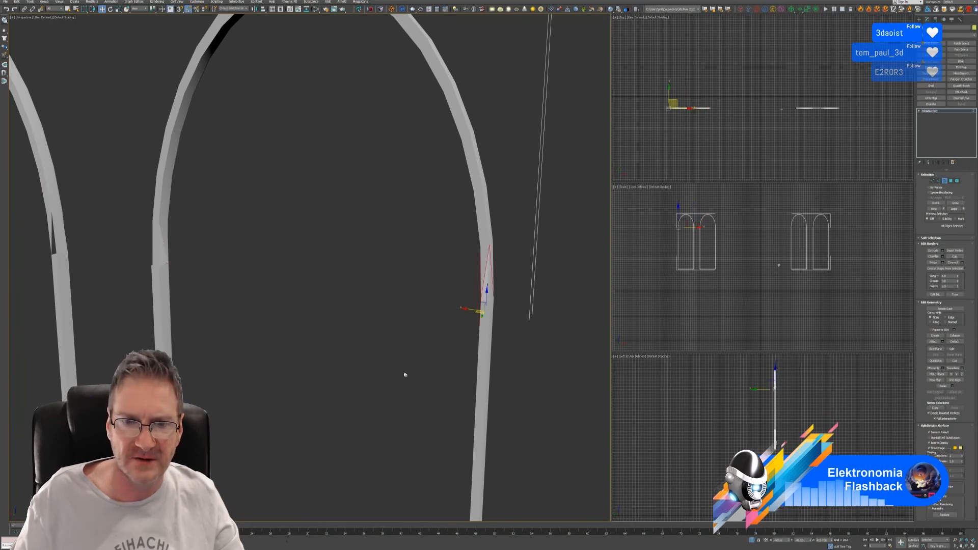
# Cap the open borders at both post joints of the neighbouring arch in the same window pair
pyautogui.scroll(-5, 373, 363)
pyautogui.scroll(8, 341, 307)
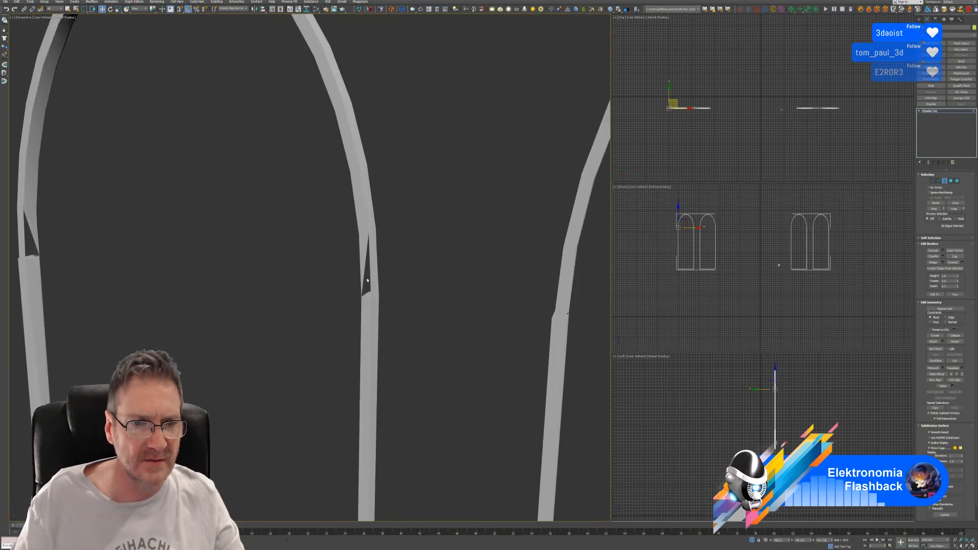
pyautogui.click(367, 280)
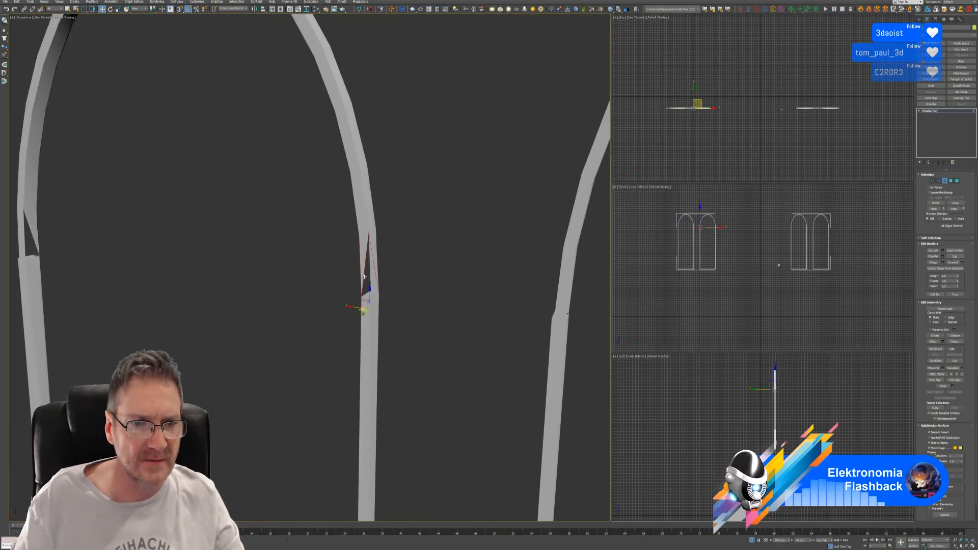
pyautogui.click(952, 257)
pyautogui.moveTo(35, 351); pyautogui.dragTo(395, 326, button='middle')
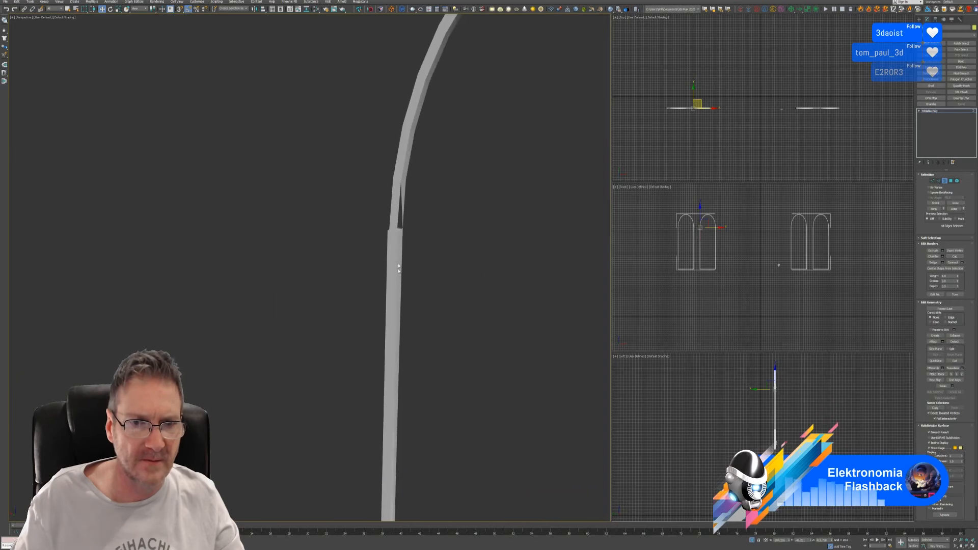
pyautogui.click(401, 224)
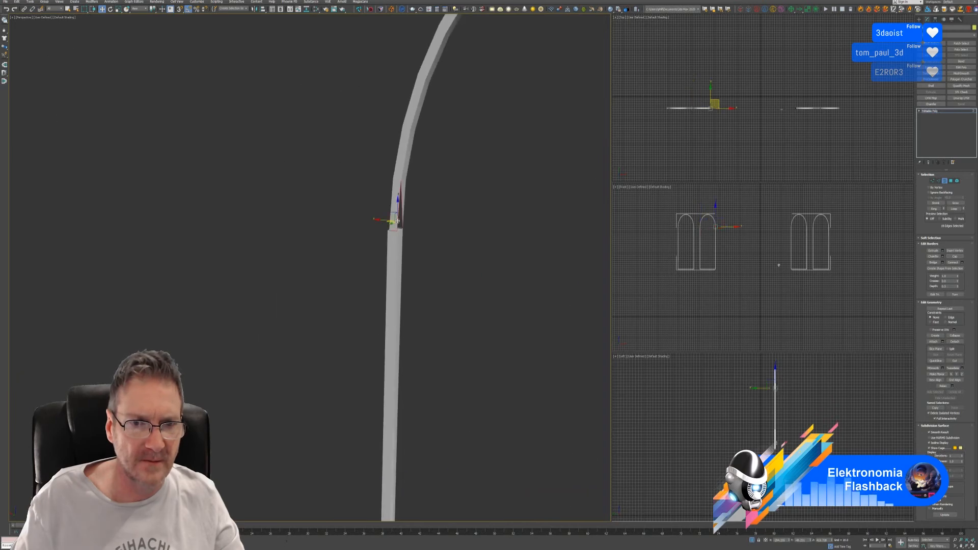
pyautogui.click(961, 258)
# Cap the open borders at both post joints of the nearest arch in the second window pair
pyautogui.scroll(-8, 322, 348)
pyautogui.moveTo(326, 342); pyautogui.dragTo(428, 324, button='middle')
pyautogui.scroll(3, 242, 294)
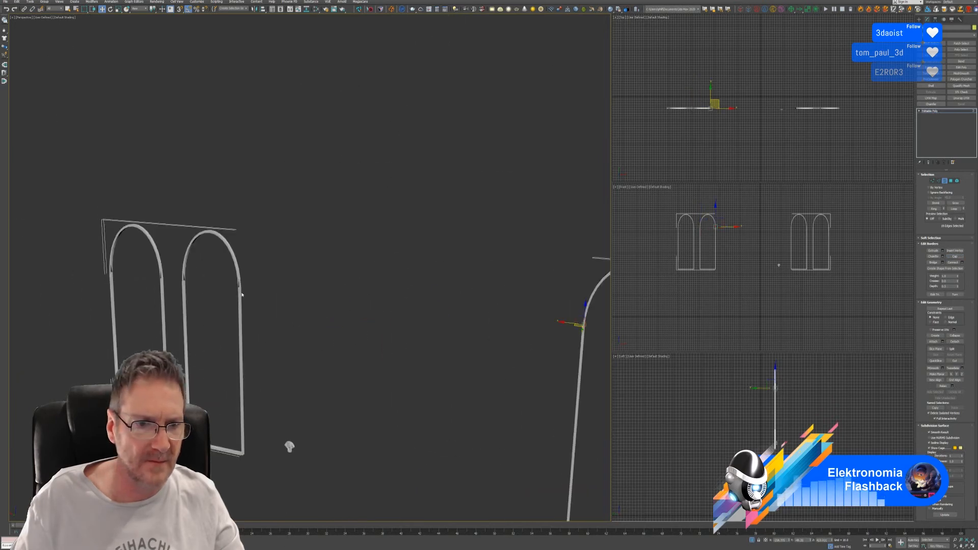
pyautogui.scroll(8, 242, 295)
pyautogui.click(232, 258)
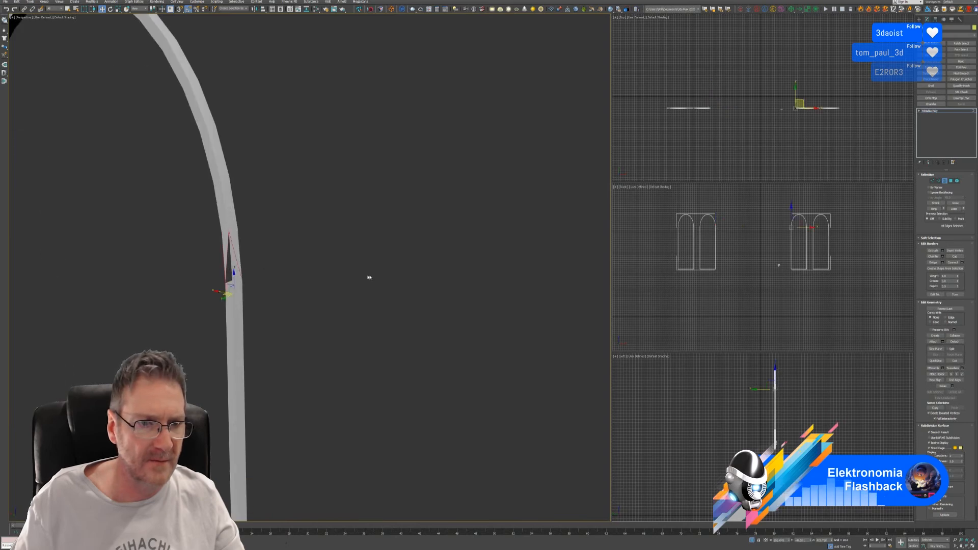
pyautogui.click(957, 257)
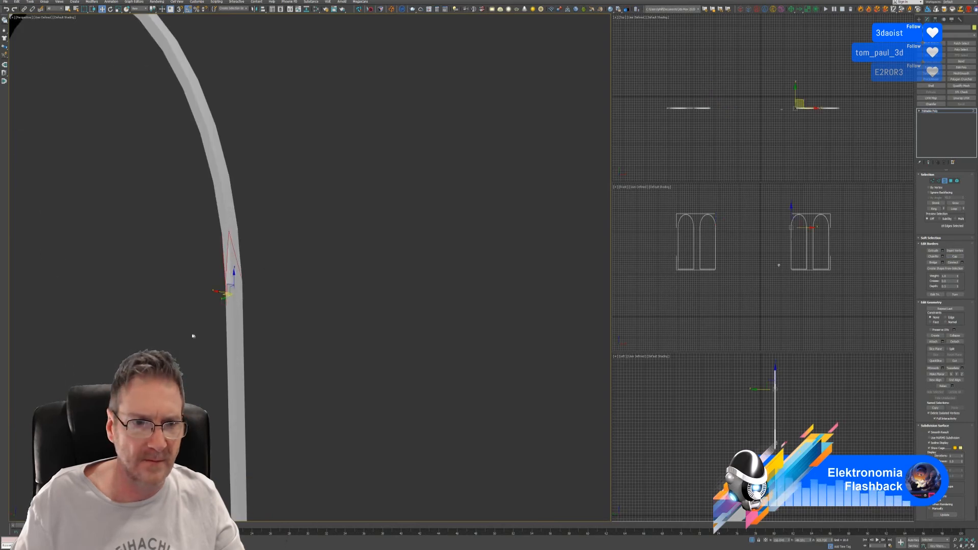
pyautogui.moveTo(192, 336); pyautogui.dragTo(357, 324, button='middle')
pyautogui.click(222, 225)
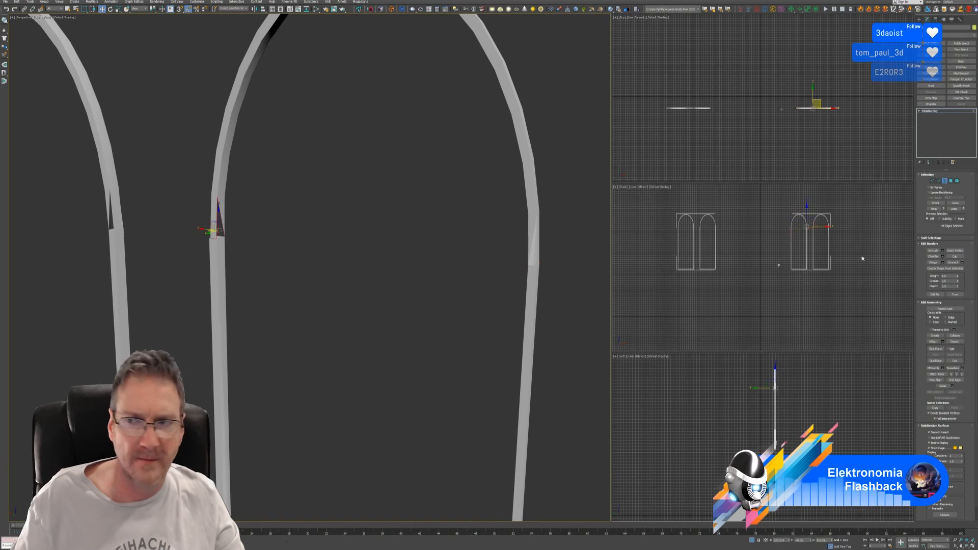
# Cap the open borders at both post joints of the remaining arch in the second window pair
pyautogui.moveTo(241, 300); pyautogui.dragTo(350, 296, button='middle')
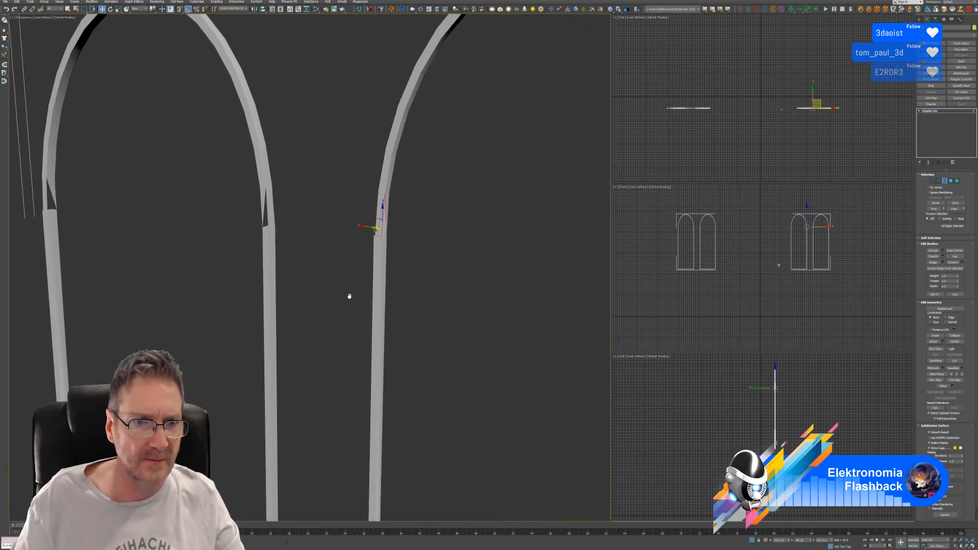
pyautogui.click(268, 222)
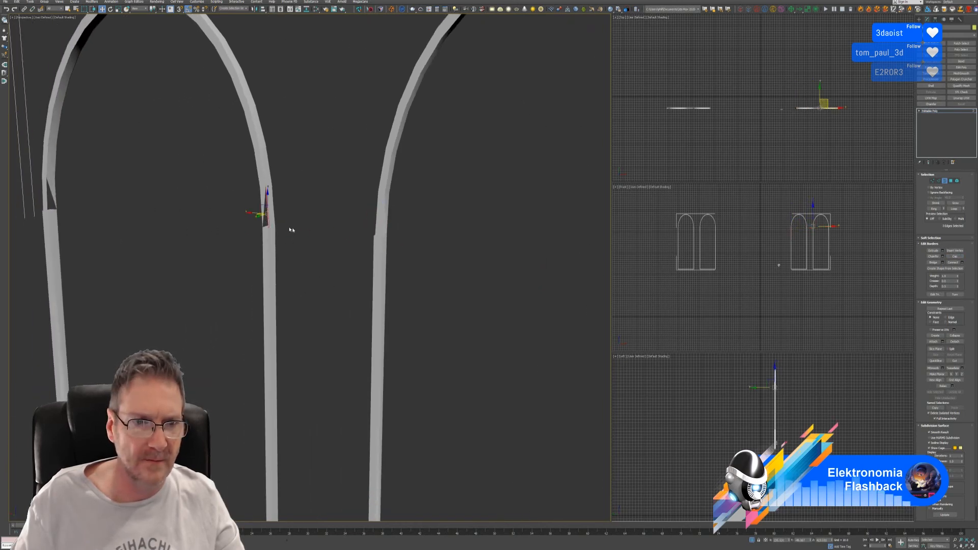
pyautogui.click(287, 229)
pyautogui.click(263, 217)
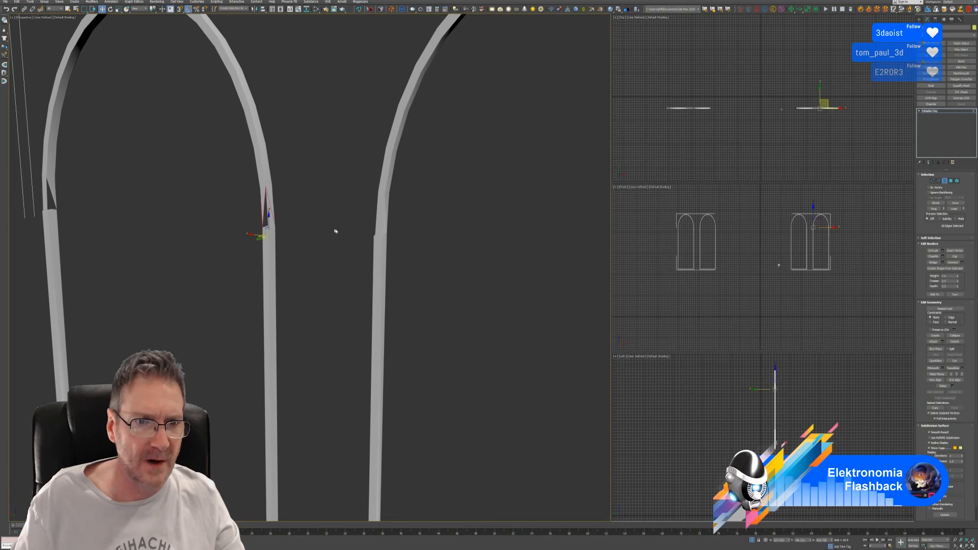
pyautogui.click(955, 257)
pyautogui.moveTo(170, 280); pyautogui.dragTo(243, 274, button='middle')
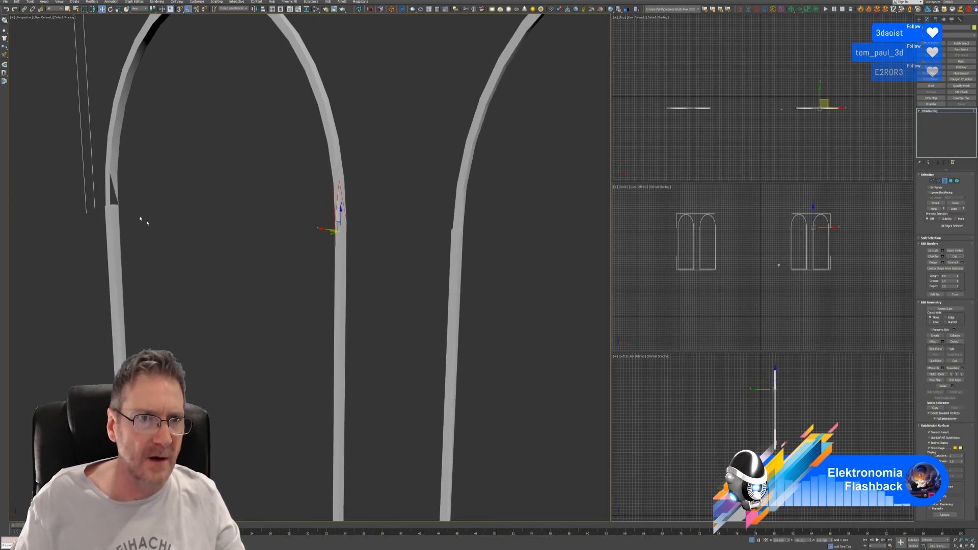
pyautogui.click(115, 193)
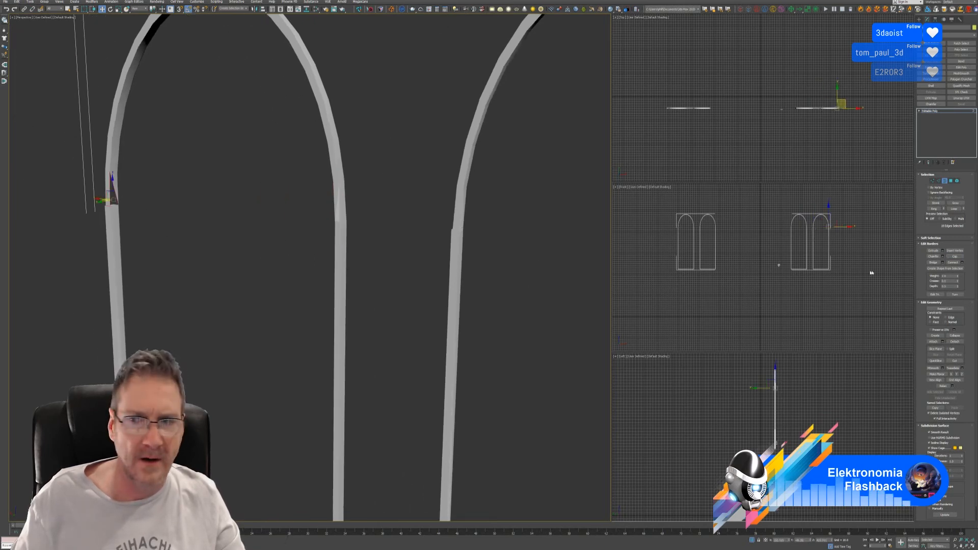
pyautogui.click(955, 257)
pyautogui.scroll(-5, 191, 272)
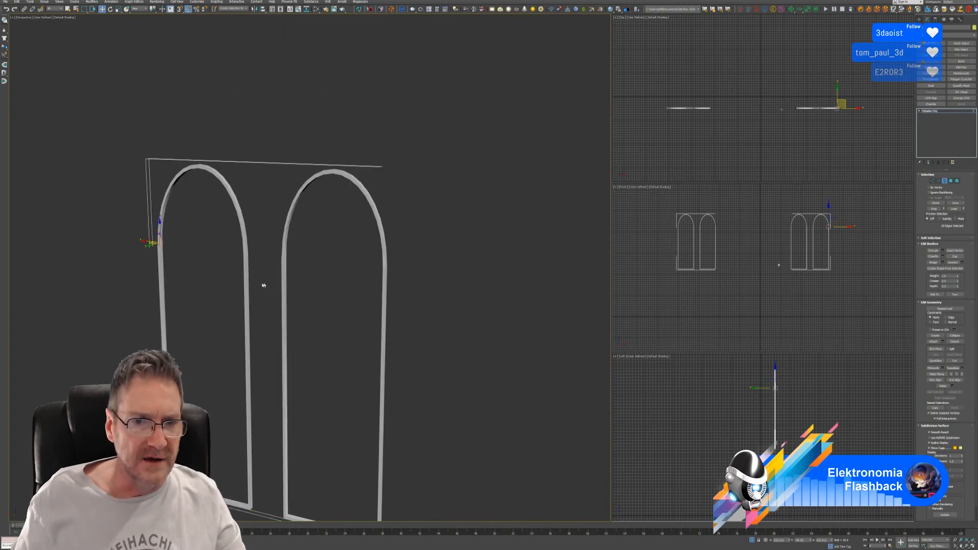
# Select all elements of both window pairs, and return to whole-object level
pyautogui.keyDown('alt'); pyautogui.moveTo(264, 284); pyautogui.dragTo(24, 378, button='middle'); pyautogui.keyUp('alt')
pyautogui.moveTo(154, 281); pyautogui.dragTo(366, 264, button='middle')
pyautogui.scroll(-4, 366, 264)
pyautogui.moveTo(125, 282); pyautogui.dragTo(308, 280, button='middle')
pyautogui.moveTo(291, 308); pyautogui.dragTo(286, 271, button='middle')
pyautogui.click(945, 181)
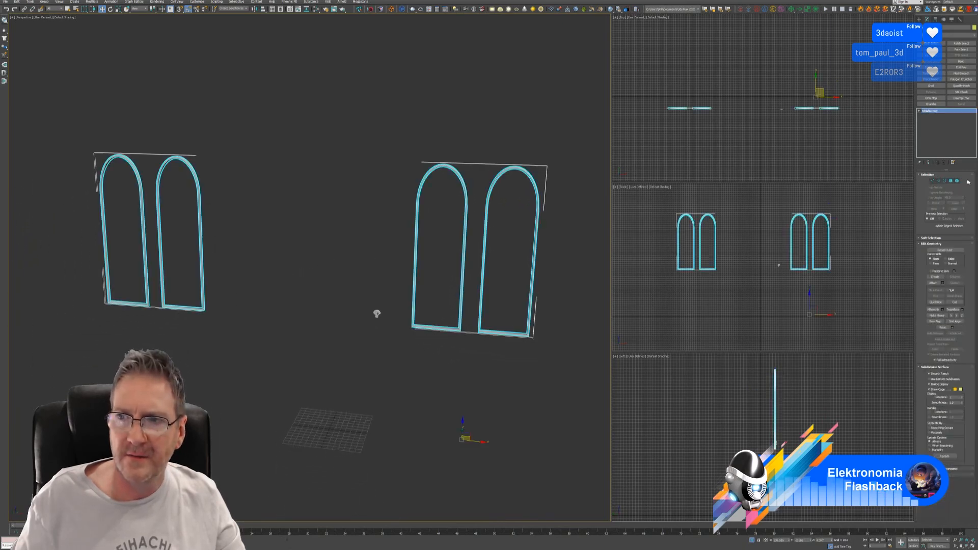
pyautogui.click(956, 181)
pyautogui.moveTo(654, 203); pyautogui.dragTo(813, 277)
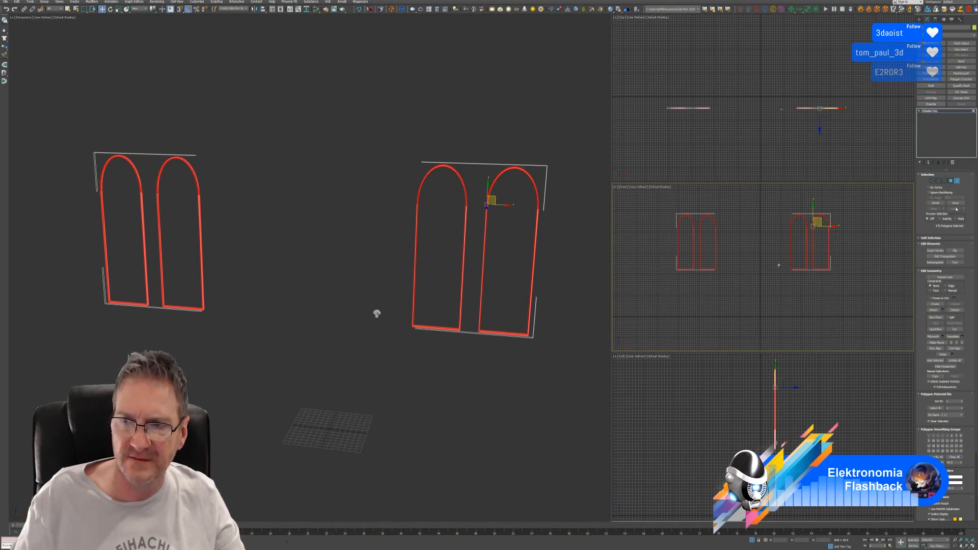
pyautogui.click(957, 181)
# Examine the shading of the capped post joints along the side faces of the arched frames
pyautogui.keyDown('alt'); pyautogui.moveTo(390, 334); pyautogui.dragTo(337, 322, button='middle'); pyautogui.keyUp('alt')
pyautogui.scroll(8, 440, 241)
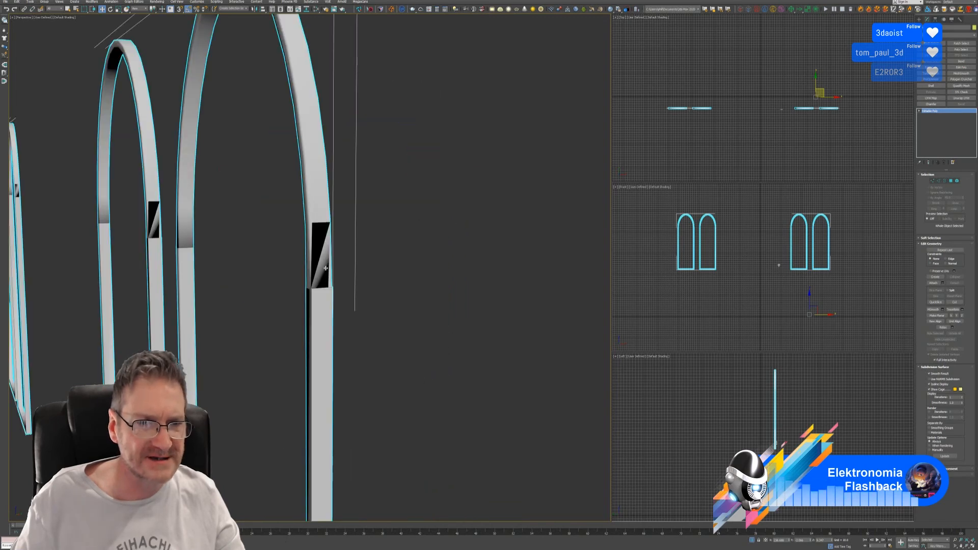
pyautogui.scroll(-5, 271, 276)
pyautogui.moveTo(230, 278); pyautogui.dragTo(331, 275, button='middle')
pyautogui.scroll(5, 334, 259)
pyautogui.scroll(3, 383, 252)
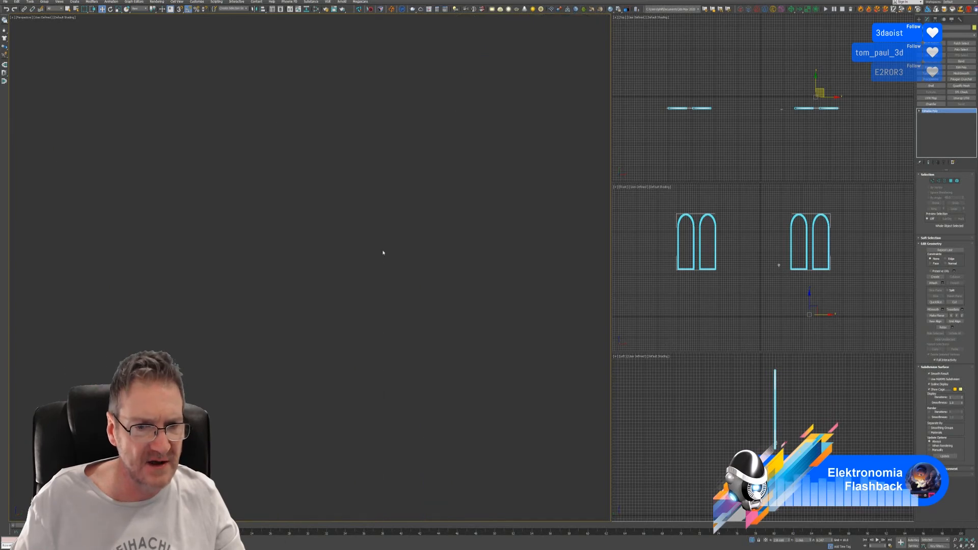
pyautogui.scroll(-4, 383, 254)
pyautogui.moveTo(393, 273); pyautogui.dragTo(322, 259, button='middle')
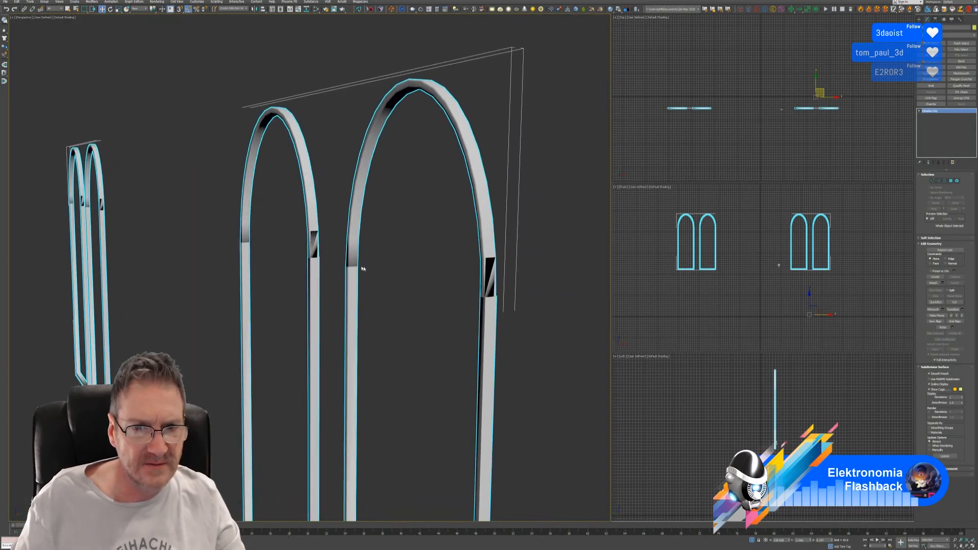
# Delete the dark cap polygons at the right-hand post joint of the nearest arch
pyautogui.click(952, 181)
pyautogui.click(525, 295)
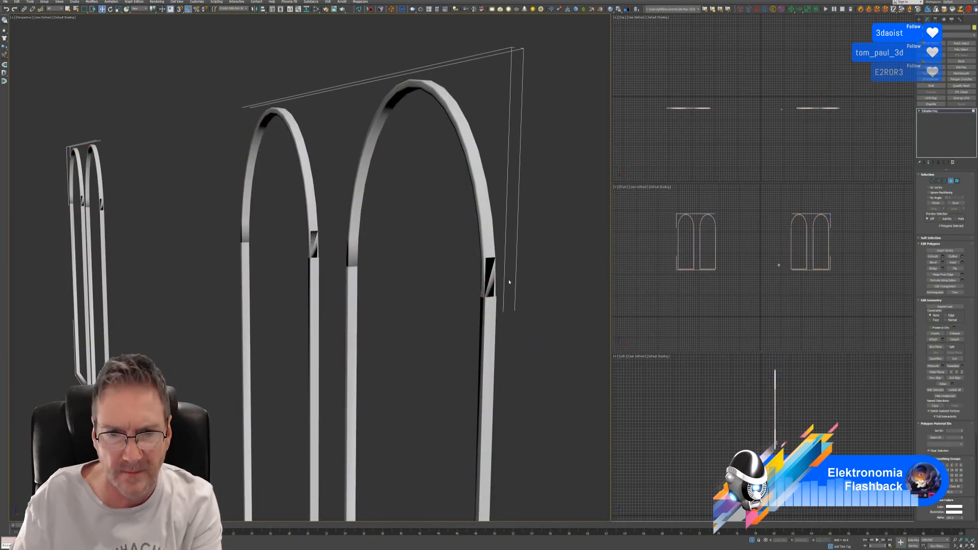
pyautogui.click(490, 268)
pyautogui.press('Delete')
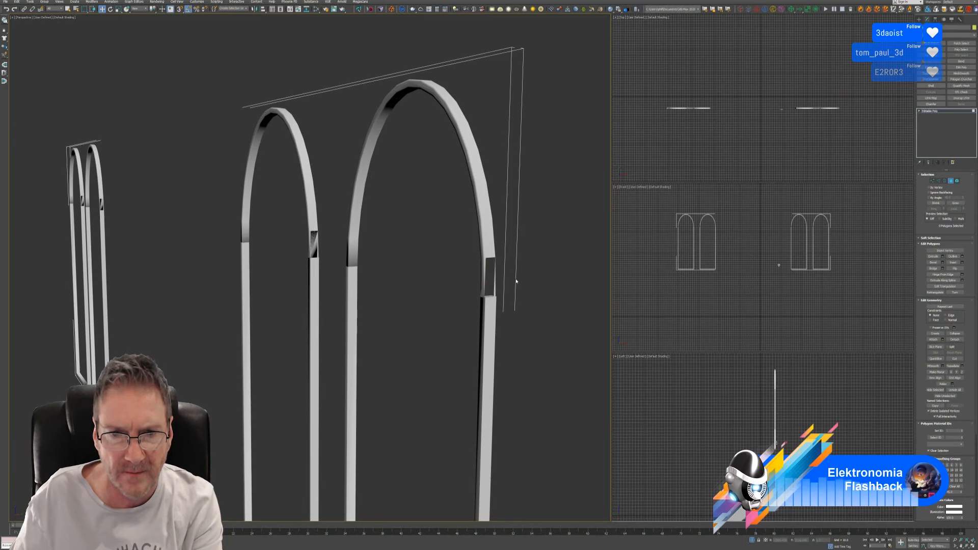
# Select the open borders around the gap in the nearest arch's right-hand post joint and cap them with new faces
pyautogui.moveTo(515, 280); pyautogui.dragTo(443, 301, button='middle')
pyautogui.scroll(2, 384, 314)
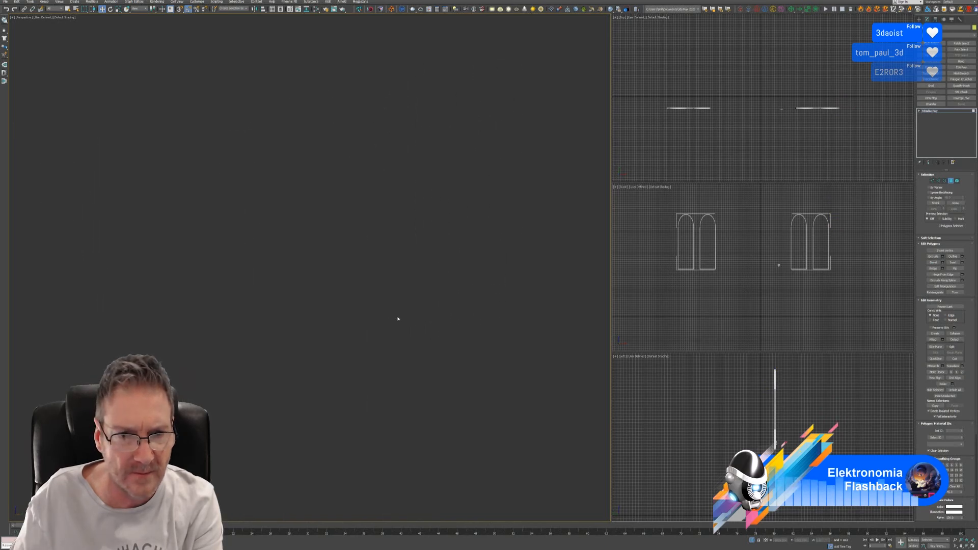
pyautogui.scroll(-3, 398, 319)
pyautogui.scroll(3, 384, 324)
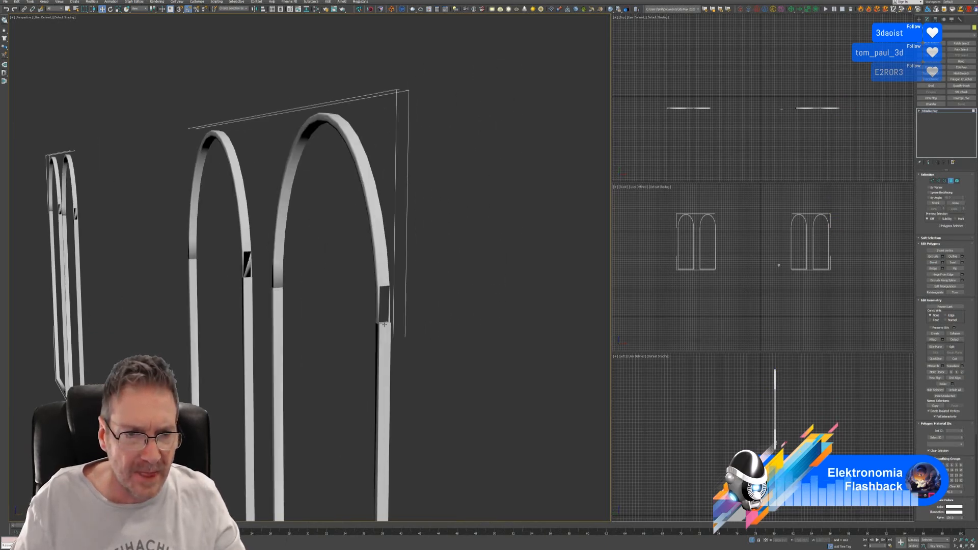
pyautogui.scroll(5, 384, 324)
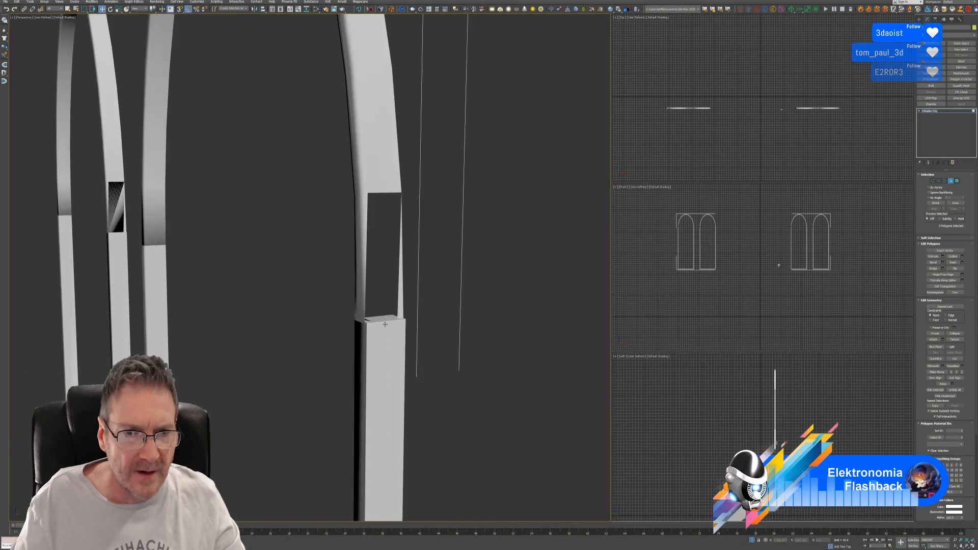
pyautogui.moveTo(374, 322); pyautogui.dragTo(338, 364, button='middle')
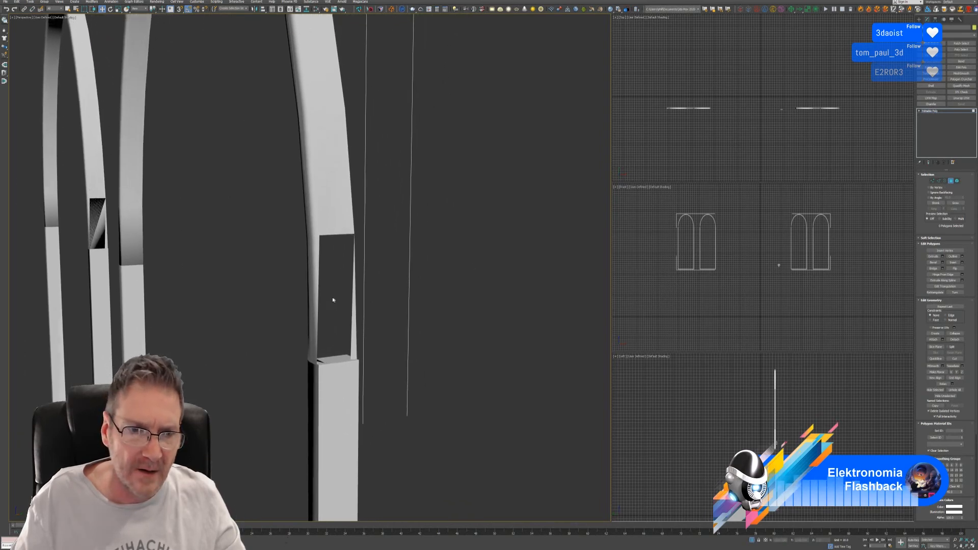
pyautogui.click(319, 295)
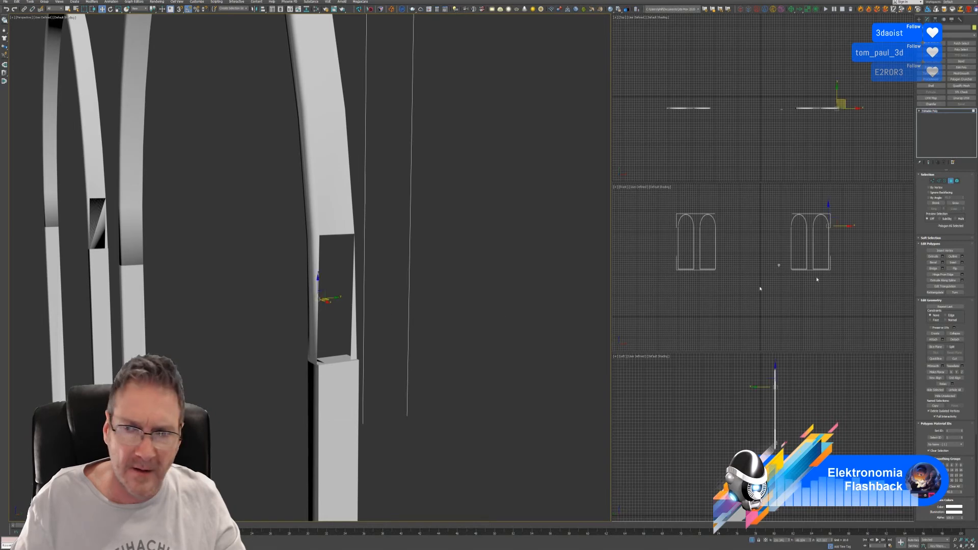
pyautogui.click(946, 181)
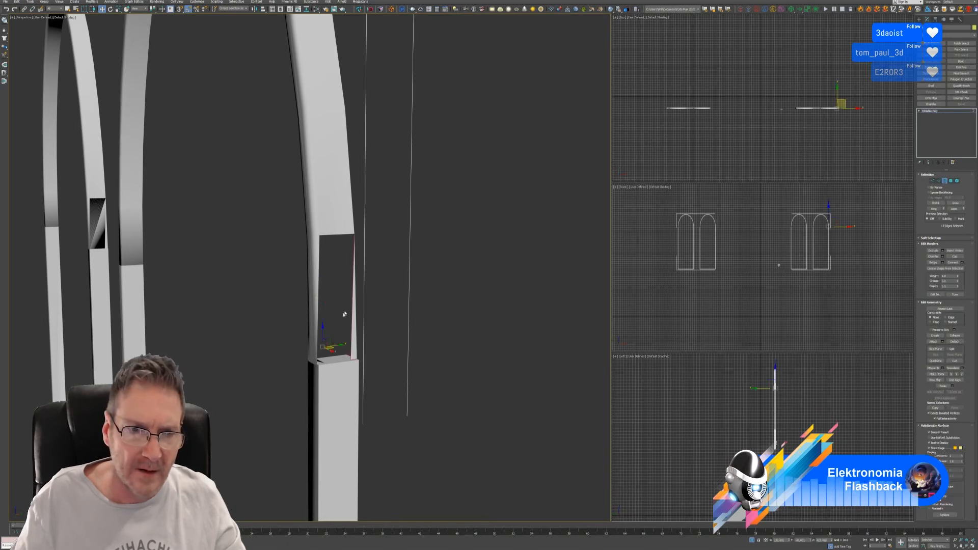
pyautogui.click(318, 287)
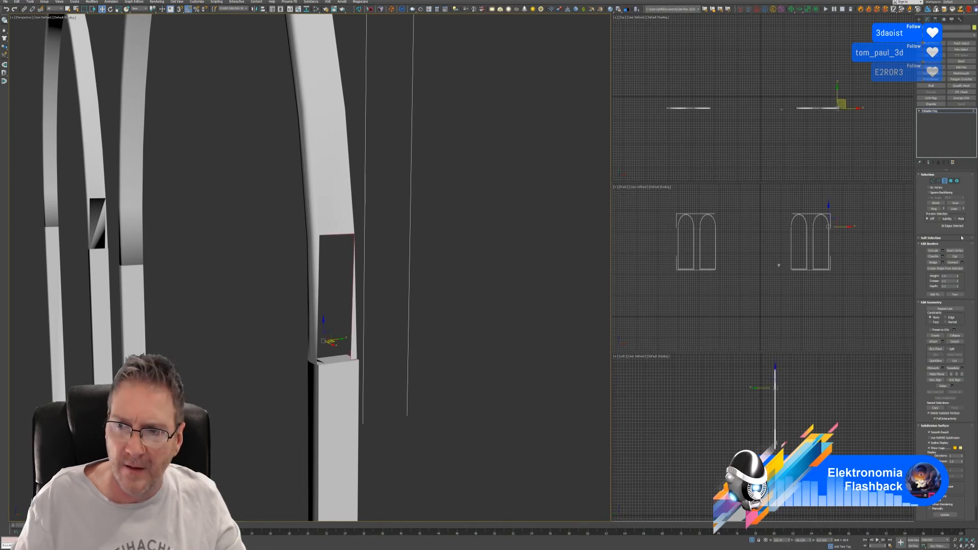
pyautogui.click(953, 257)
pyautogui.click(400, 351)
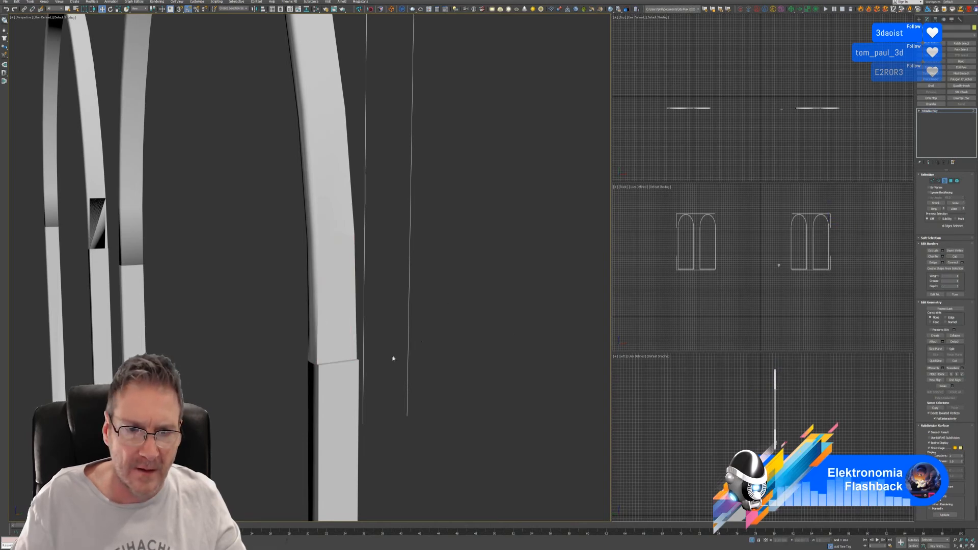
# Delete the badly shaded cap polygons at the right-hand post joint of the neighbouring arch in the same pair
pyautogui.scroll(-5, 393, 356)
pyautogui.moveTo(394, 359); pyautogui.dragTo(392, 342, button='middle')
pyautogui.scroll(4, 331, 299)
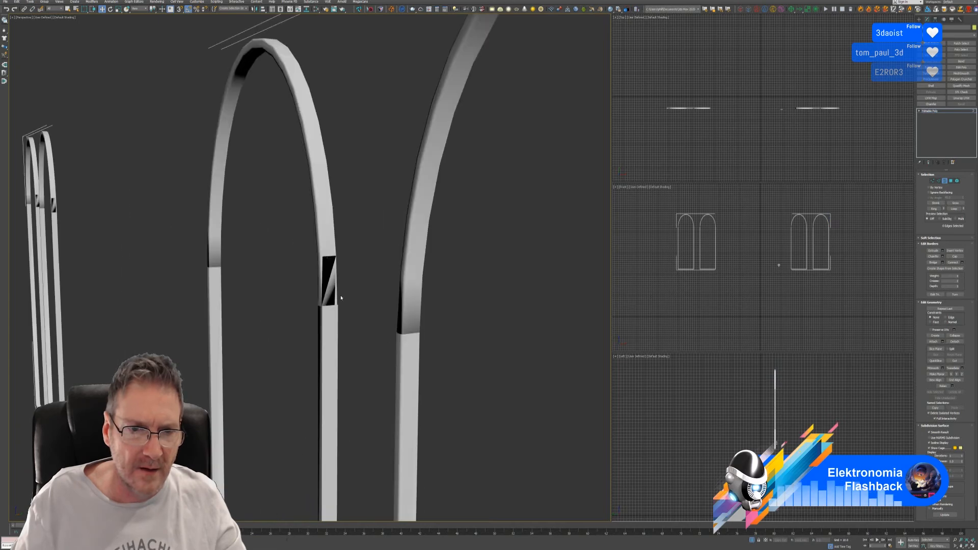
pyautogui.click(951, 181)
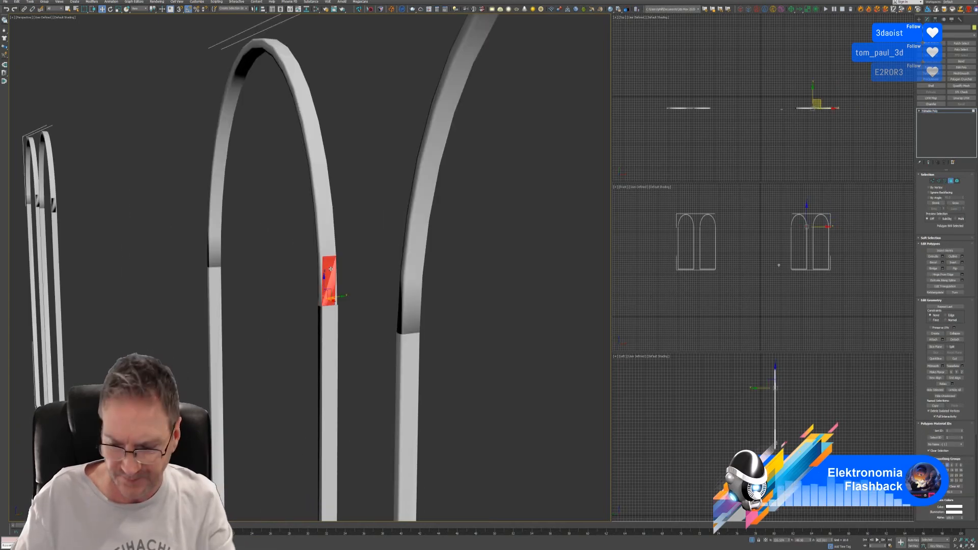
pyautogui.click(345, 282)
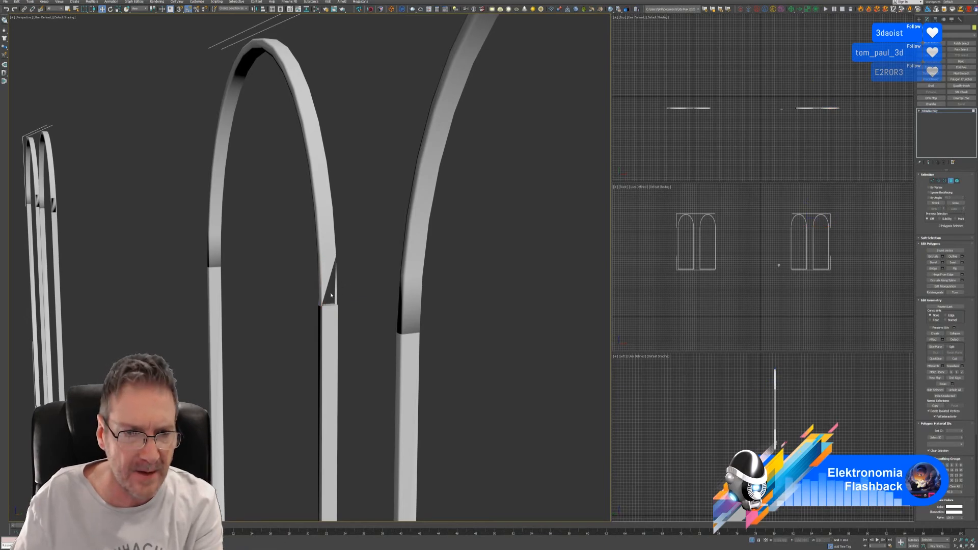
pyautogui.click(945, 181)
pyautogui.click(326, 289)
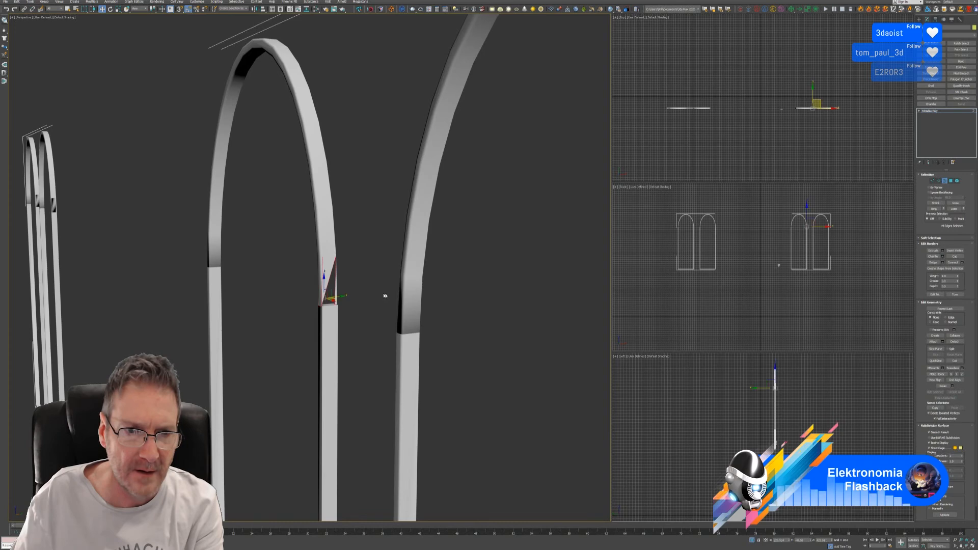
pyautogui.click(951, 181)
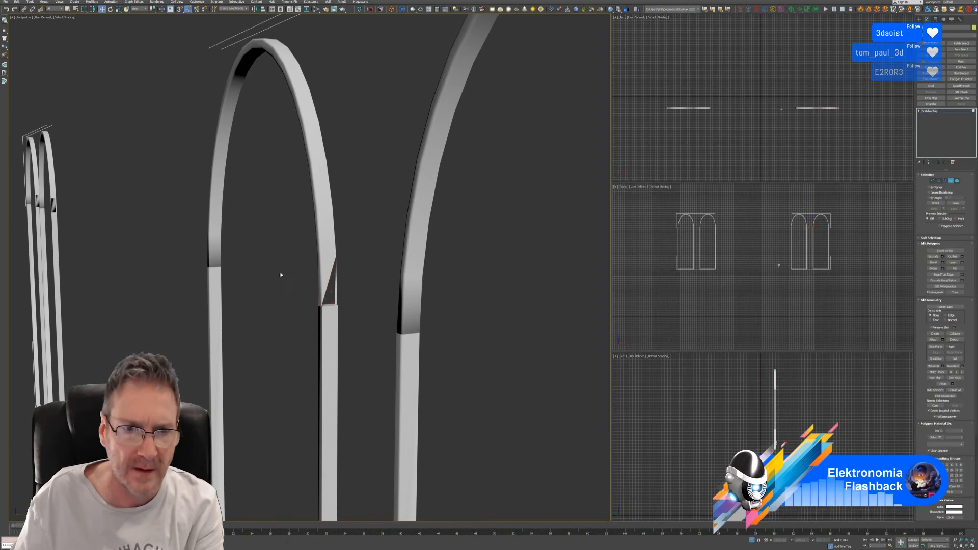
pyautogui.click(328, 268)
pyautogui.press('Delete')
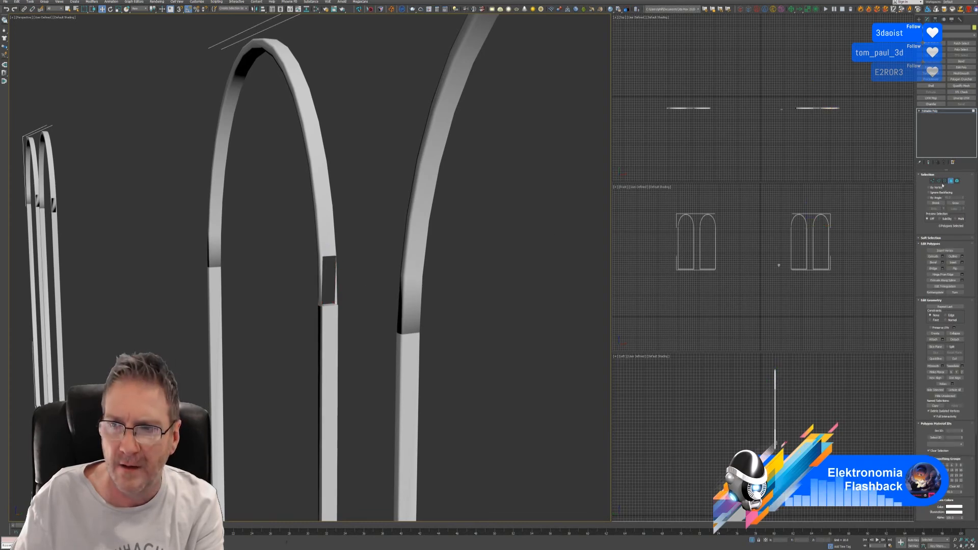
# Select the neighbouring arch's open borders at its right-hand post joint and cap them again
pyautogui.click(945, 181)
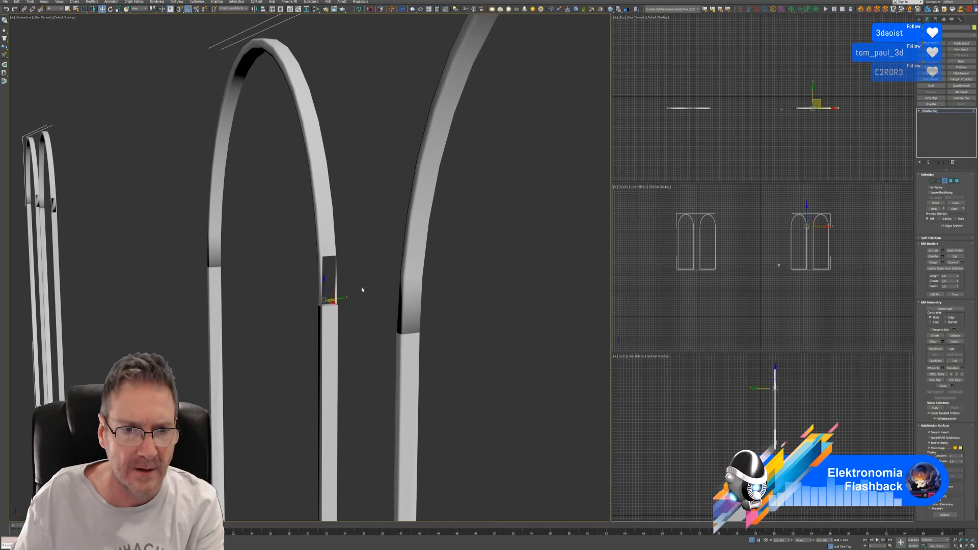
pyautogui.click(322, 275)
pyautogui.click(955, 256)
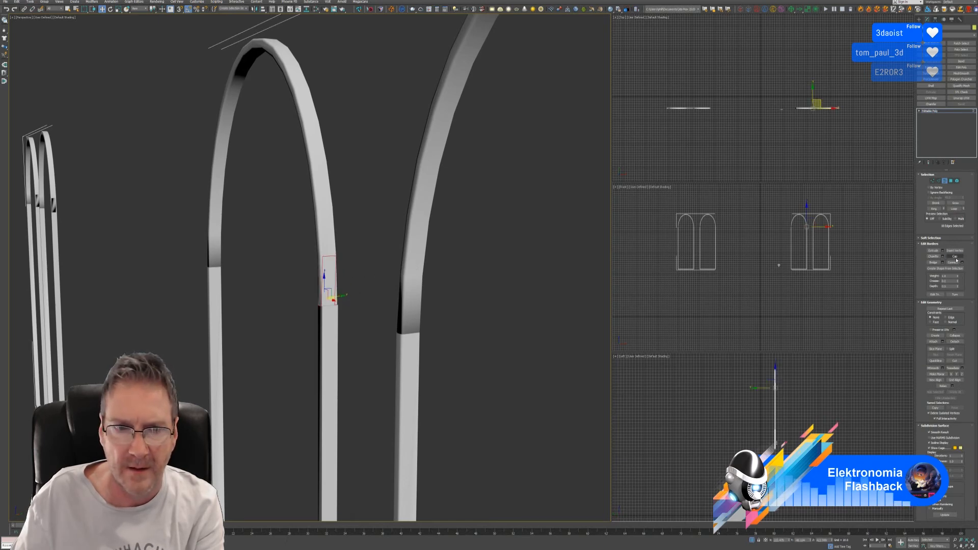
# Delete the dark cap polygons at the right-hand post joint of the nearer arch in the other window pair
pyautogui.scroll(-6, 338, 316)
pyautogui.scroll(5, 264, 258)
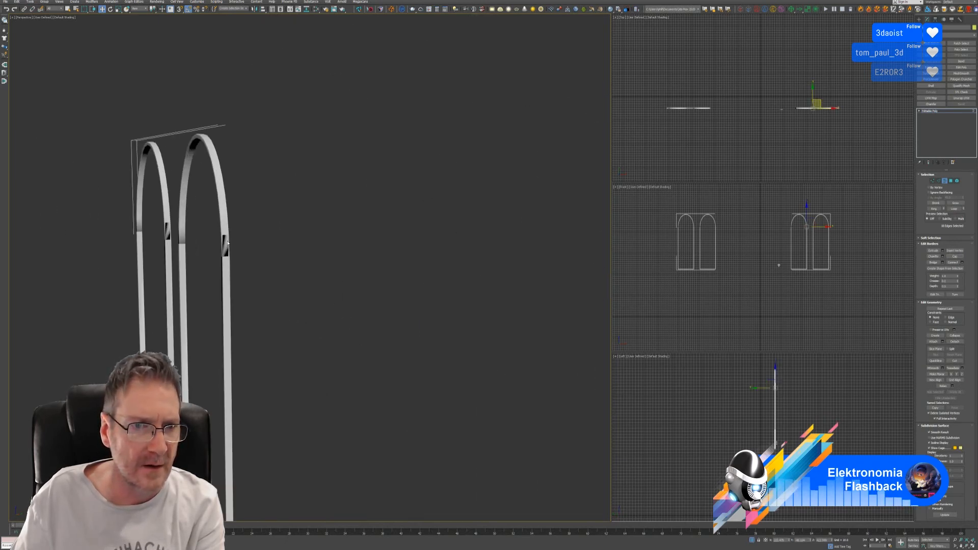
pyautogui.click(950, 181)
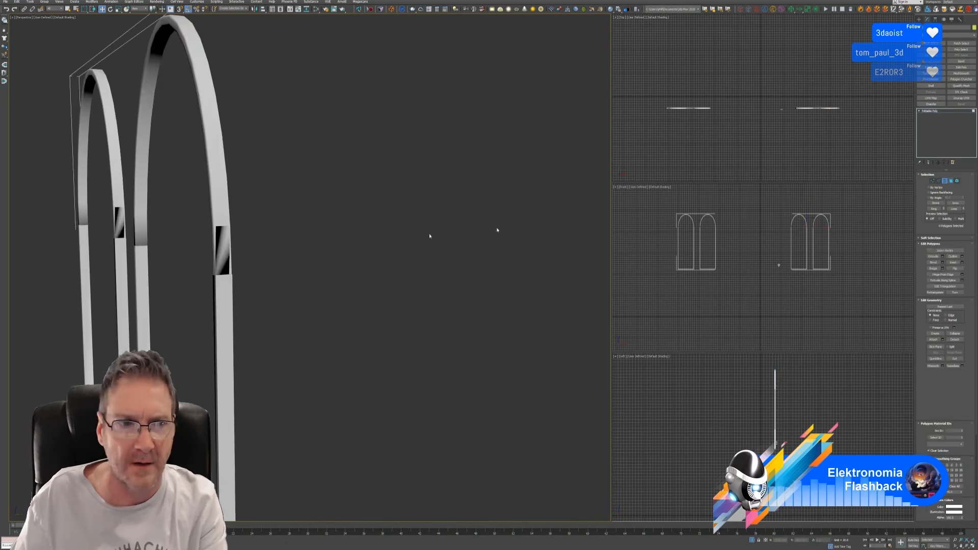
pyautogui.click(223, 266)
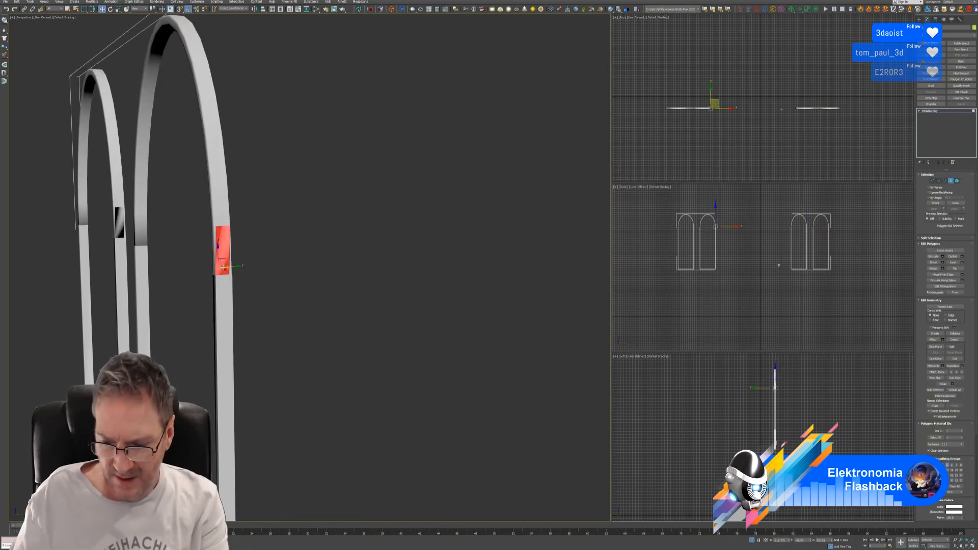
pyautogui.press('Delete')
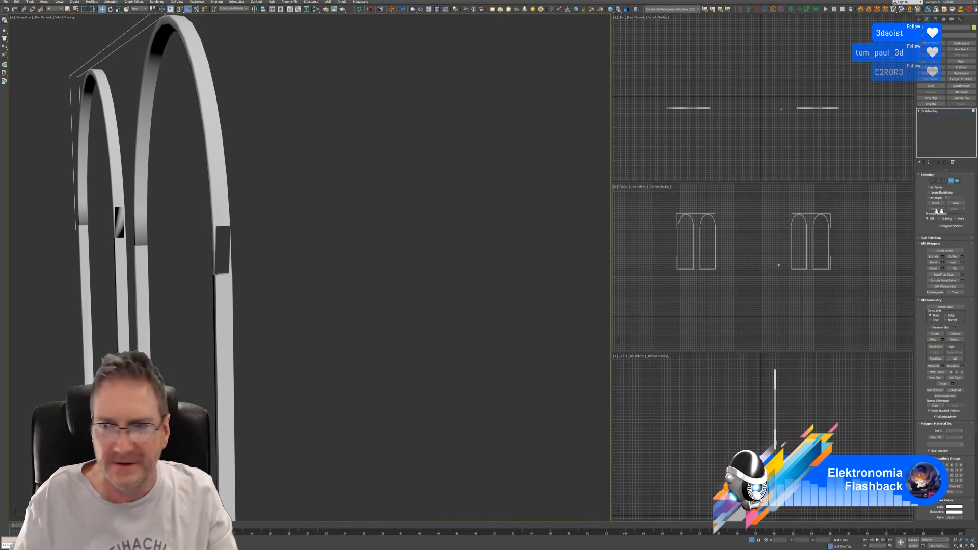
# Select the open border at the nearer arch's right-hand post joint in this window pair and cap it with a clean face
pyautogui.click(945, 181)
pyautogui.click(214, 254)
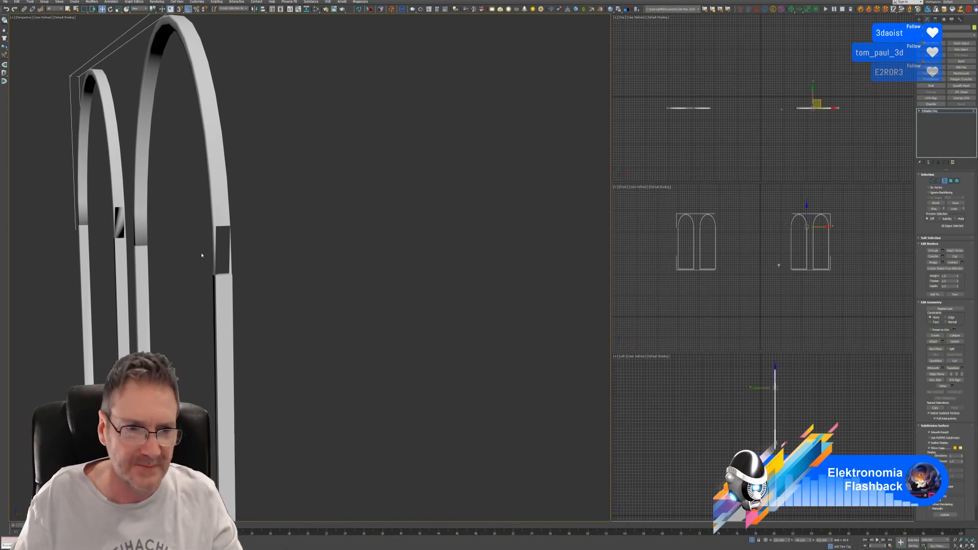
pyautogui.click(220, 247)
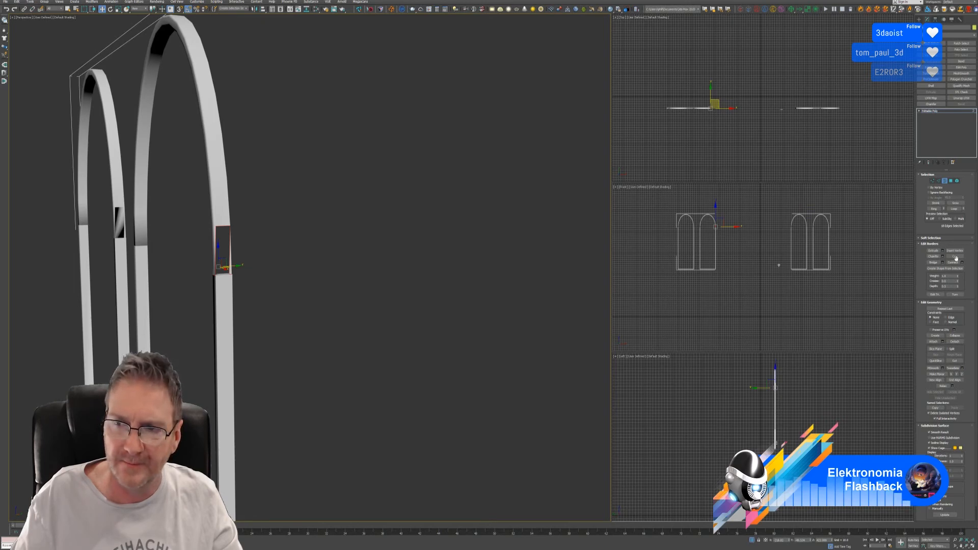
pyautogui.click(956, 259)
pyautogui.keyDown('alt'); pyautogui.moveTo(399, 277); pyautogui.dragTo(238, 225, button='middle'); pyautogui.keyUp('alt')
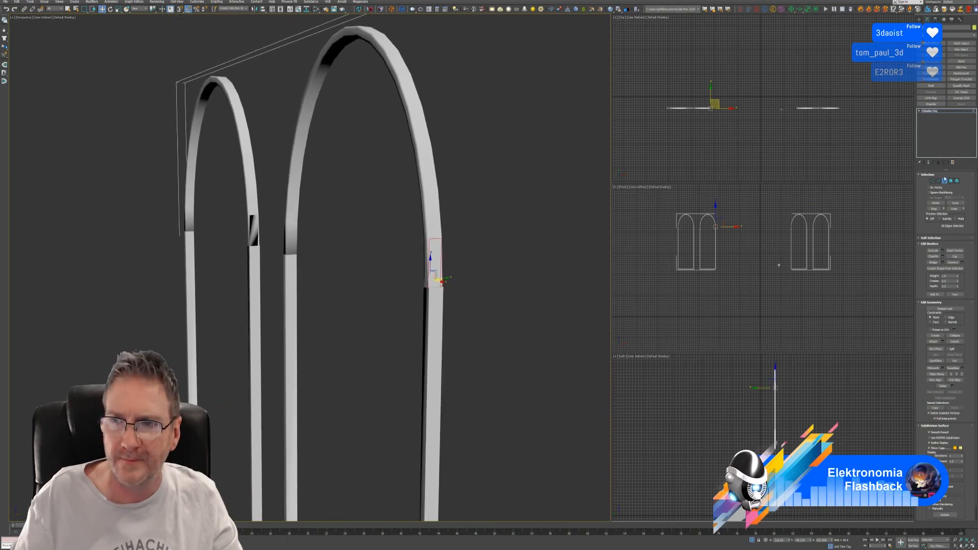
# Delete the badly shaded cap polygons at the right-hand post joint of the farther arch in the same pair
pyautogui.click(951, 180)
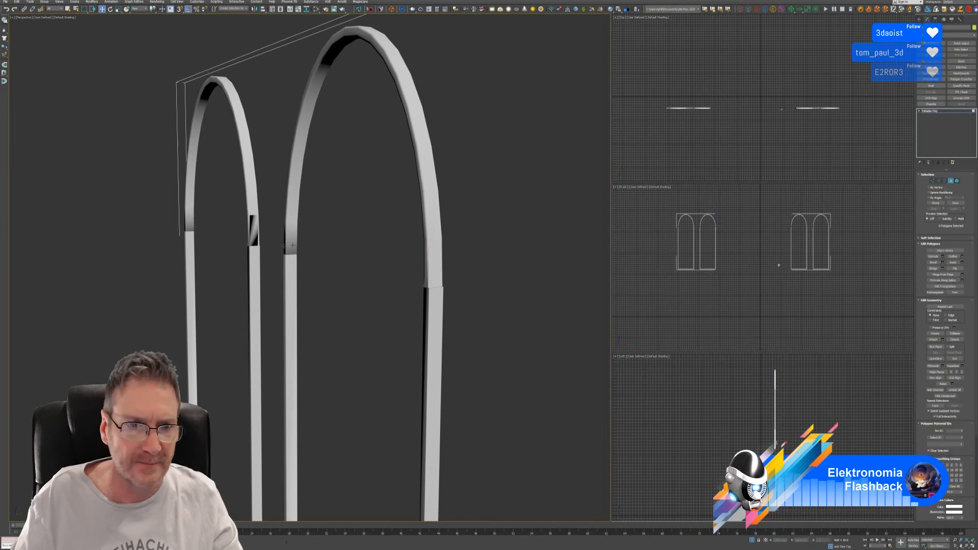
pyautogui.click(252, 230)
pyautogui.scroll(4, 253, 232)
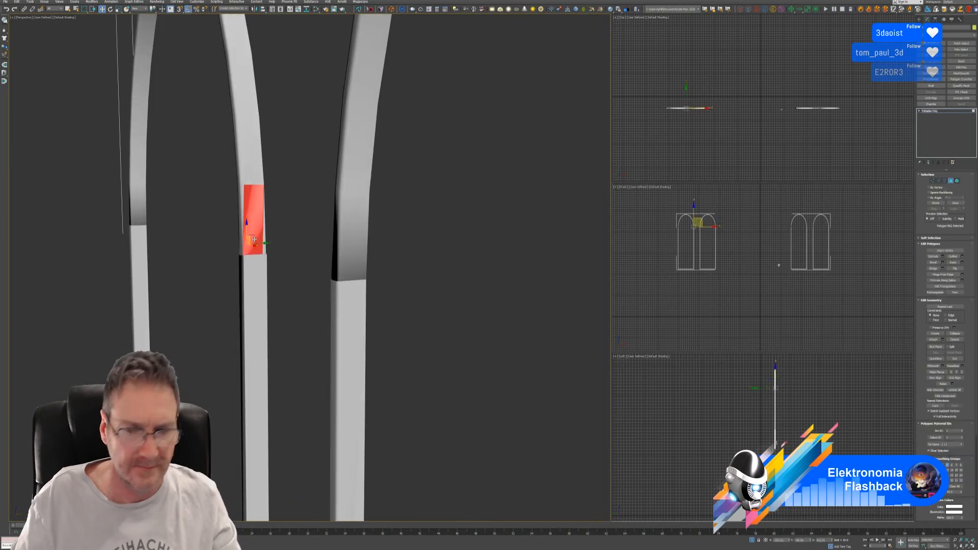
pyautogui.press('Delete')
pyautogui.hotkey('ctrl', 'z')
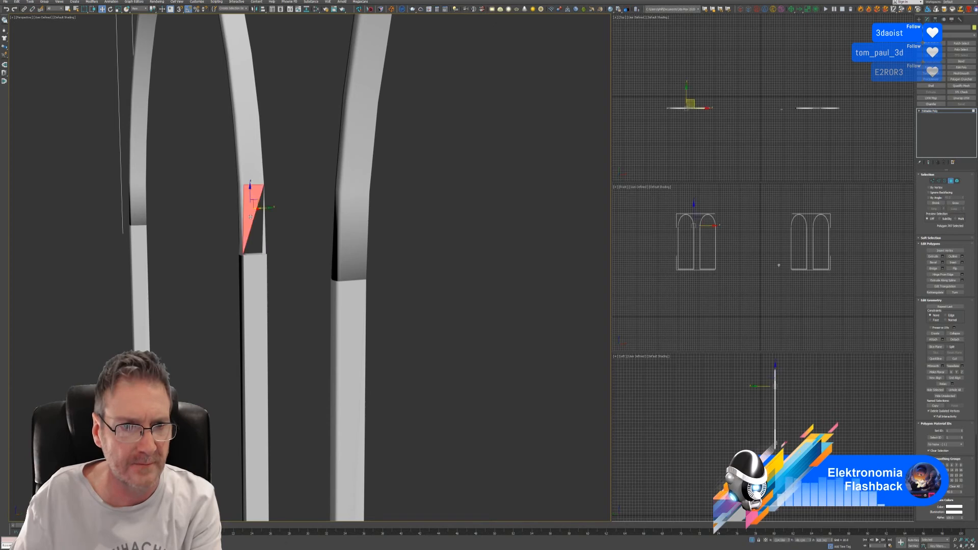
pyautogui.press('Delete')
# Select the farther arch's open border at its right-hand post joint and cap it again
pyautogui.click(945, 181)
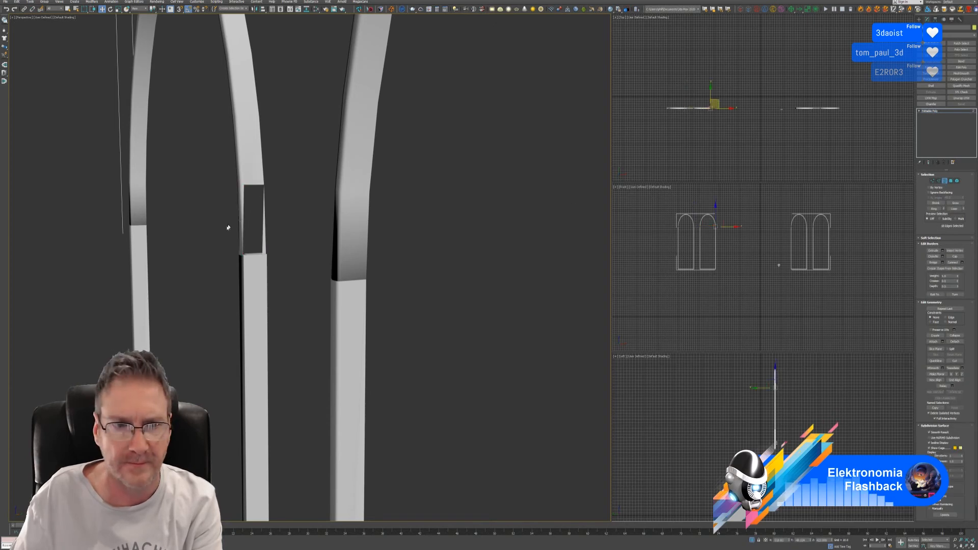
pyautogui.click(243, 226)
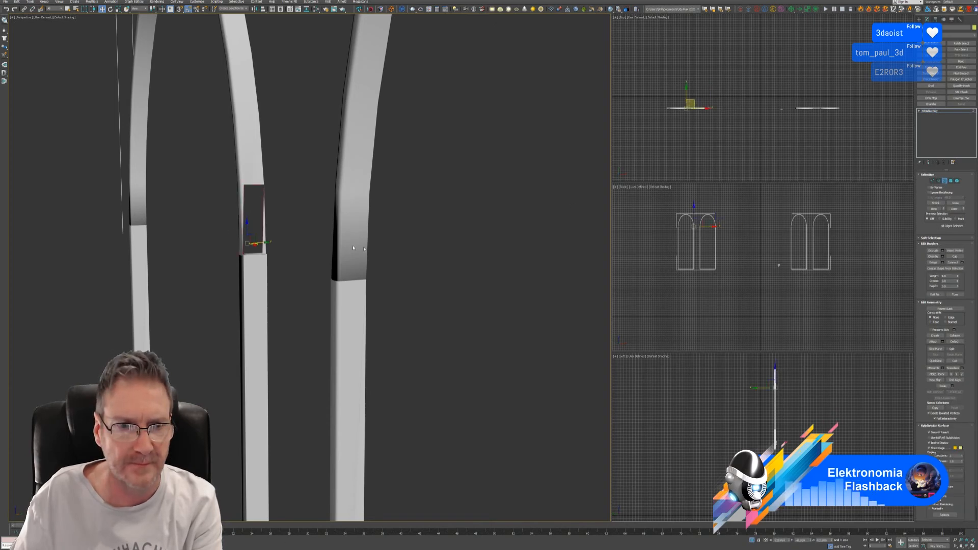
pyautogui.click(956, 257)
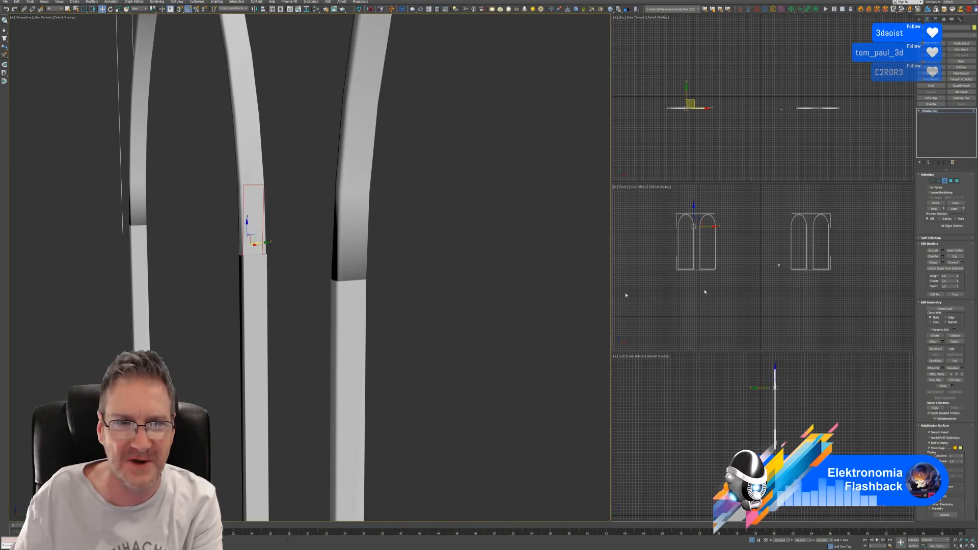
# End isolation of the window frames to bring back the full bookcase, leave border editing and clear the selection
pyautogui.scroll(-5, 292, 282)
pyautogui.moveTo(293, 284); pyautogui.dragTo(307, 258, button='middle')
pyautogui.scroll(-2, 307, 258)
pyautogui.scroll(-2, 317, 308)
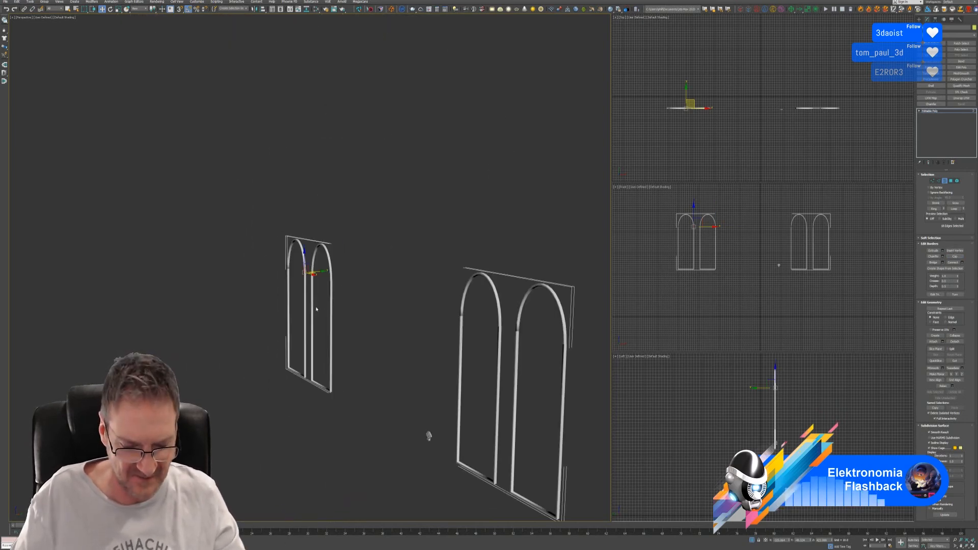
pyautogui.keyDown('alt'); pyautogui.moveTo(317, 307); pyautogui.dragTo(391, 315, button='middle'); pyautogui.keyUp('alt')
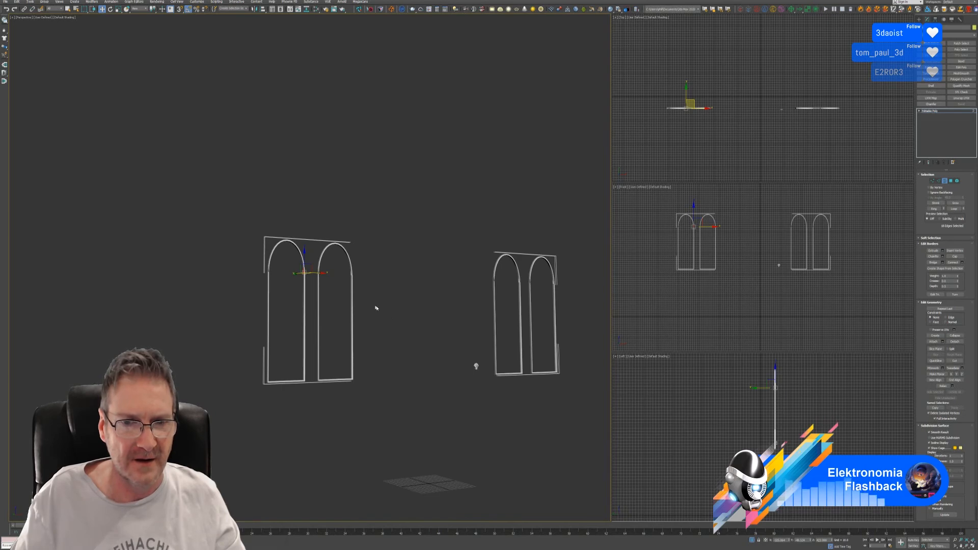
pyautogui.keyDown('alt'); pyautogui.moveTo(376, 308); pyautogui.dragTo(410, 328, button='middle'); pyautogui.keyUp('alt')
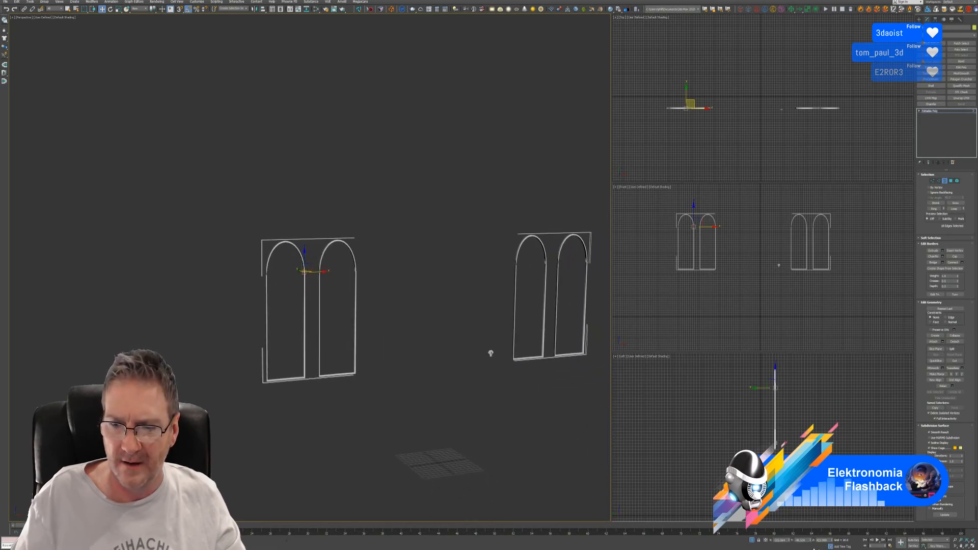
pyautogui.click(752, 542)
pyautogui.moveTo(480, 375); pyautogui.dragTo(444, 330, button='middle')
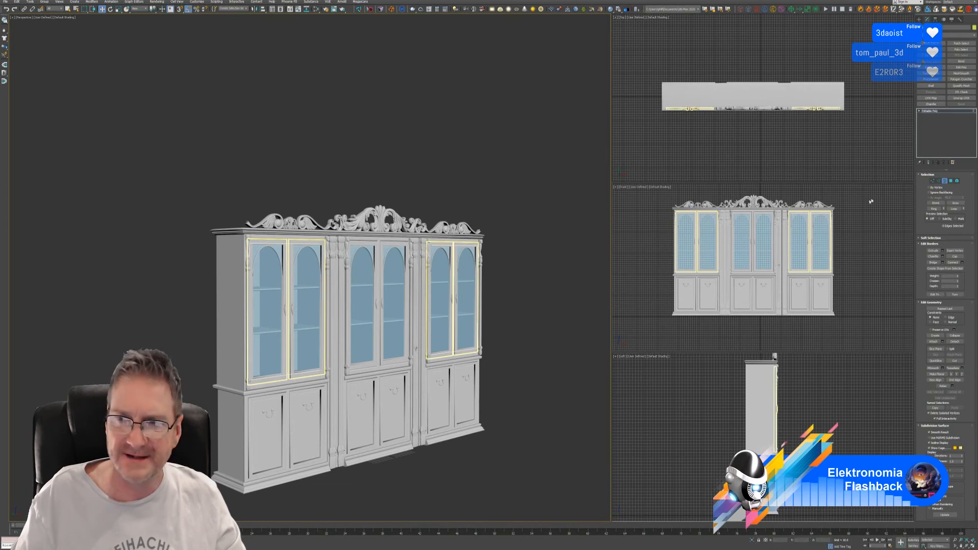
pyautogui.click(947, 182)
pyautogui.click(329, 122)
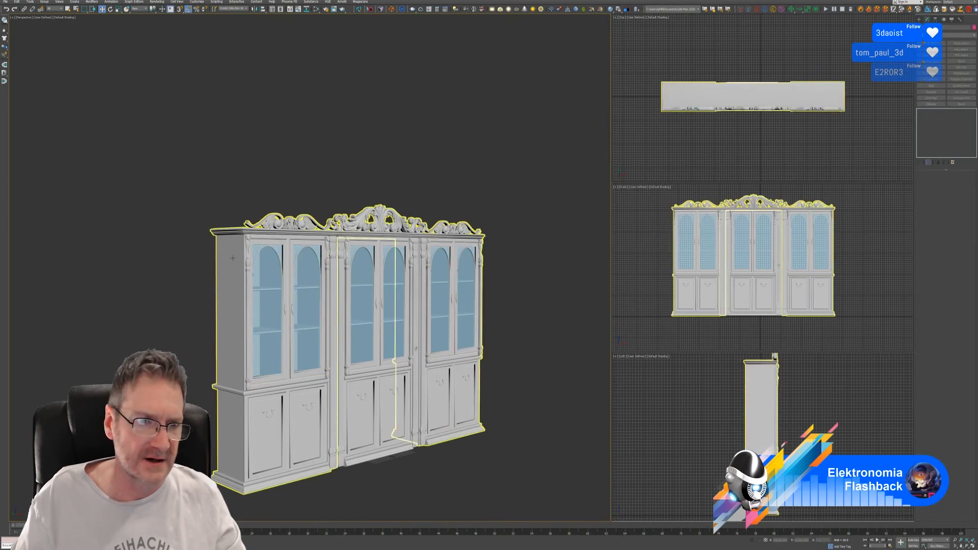
# Select the bookcase body and export only that selection as FBX, replacing the existing bookcase file
pyautogui.click(248, 226)
pyautogui.click(5, 2)
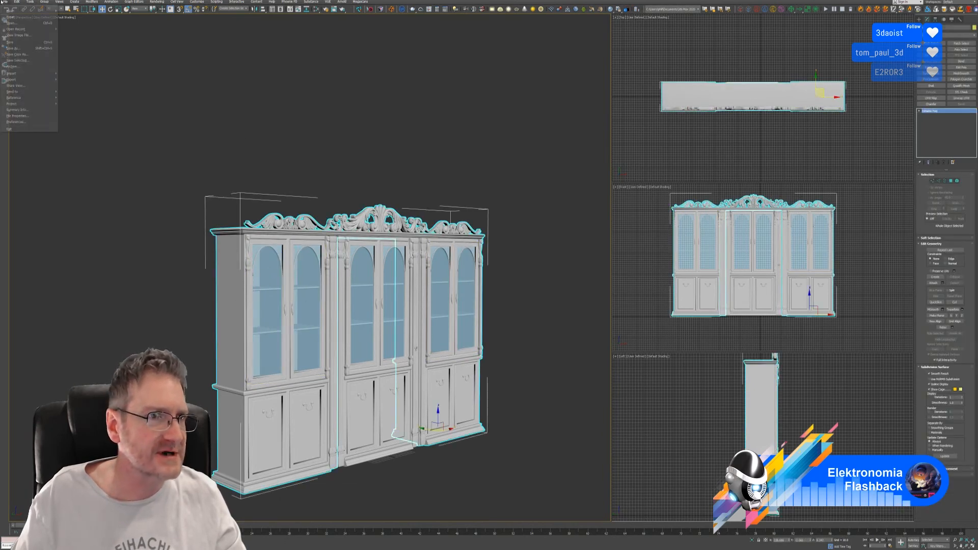
pyautogui.moveTo(31, 79)
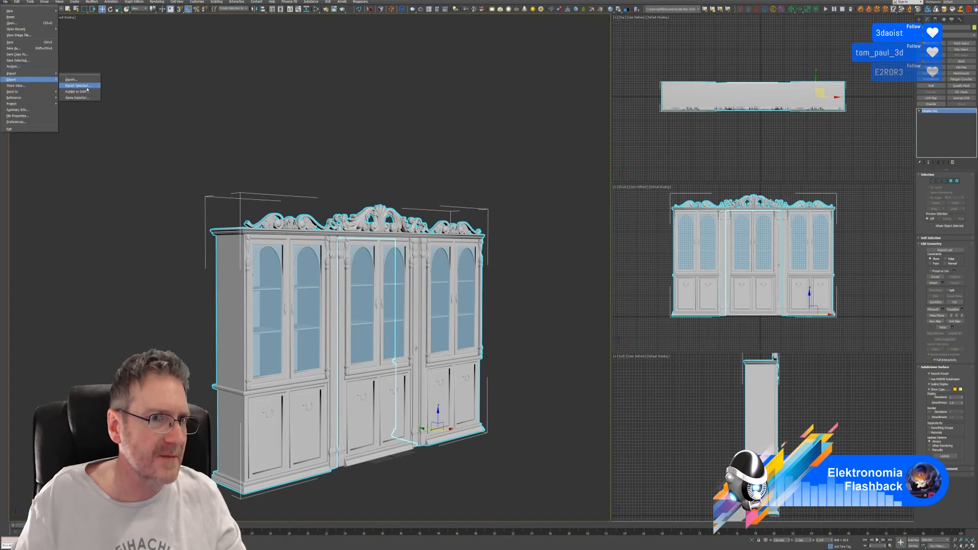
pyautogui.click(76, 85)
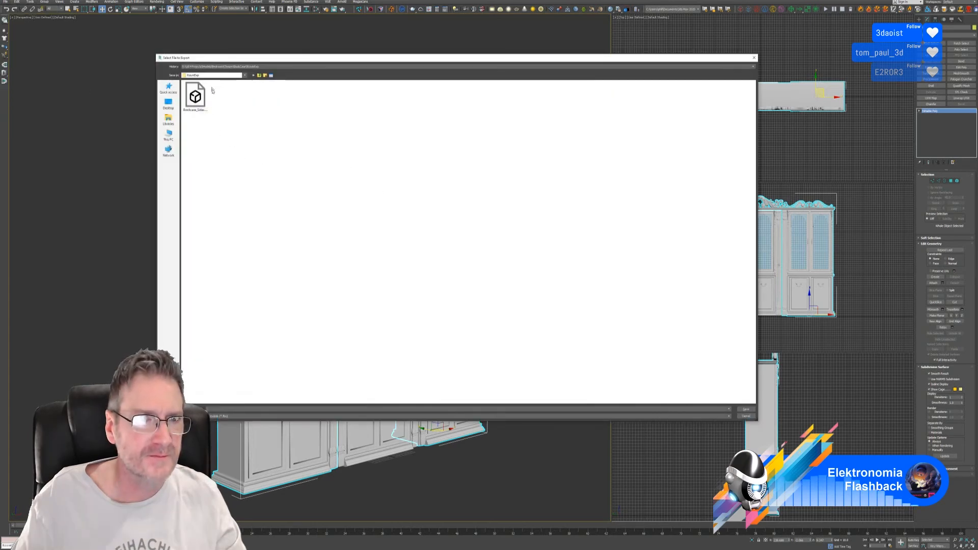
pyautogui.click(196, 97)
pyautogui.press('Return')
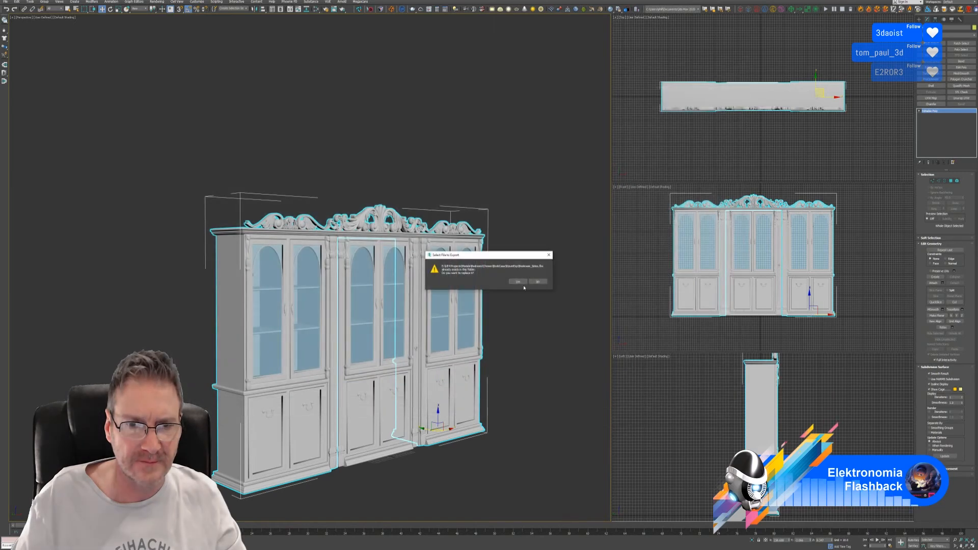
pyautogui.click(518, 282)
pyautogui.click(585, 342)
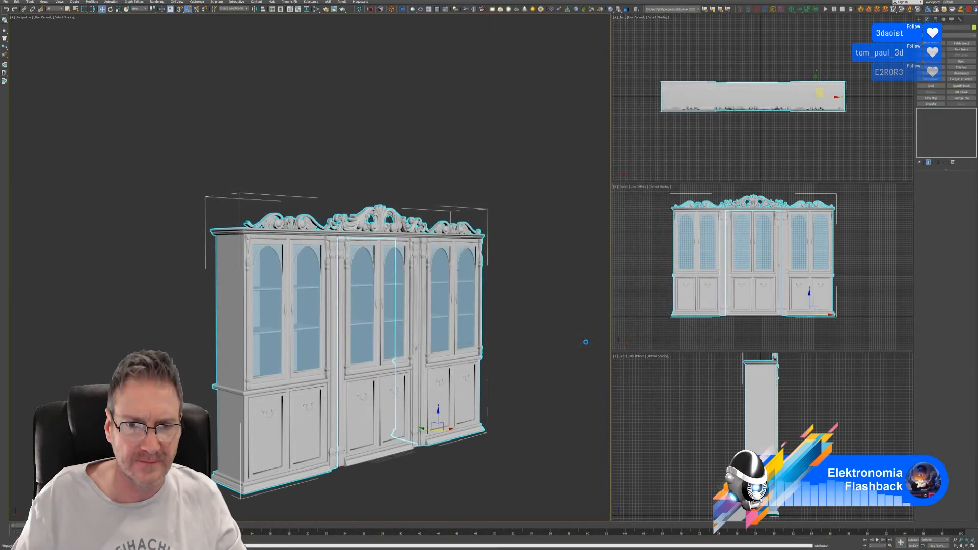
# Switch to RizomUV and load the exported bookcase FBX from the subfolder inside the BookCase project folder
pyautogui.press('super+d')
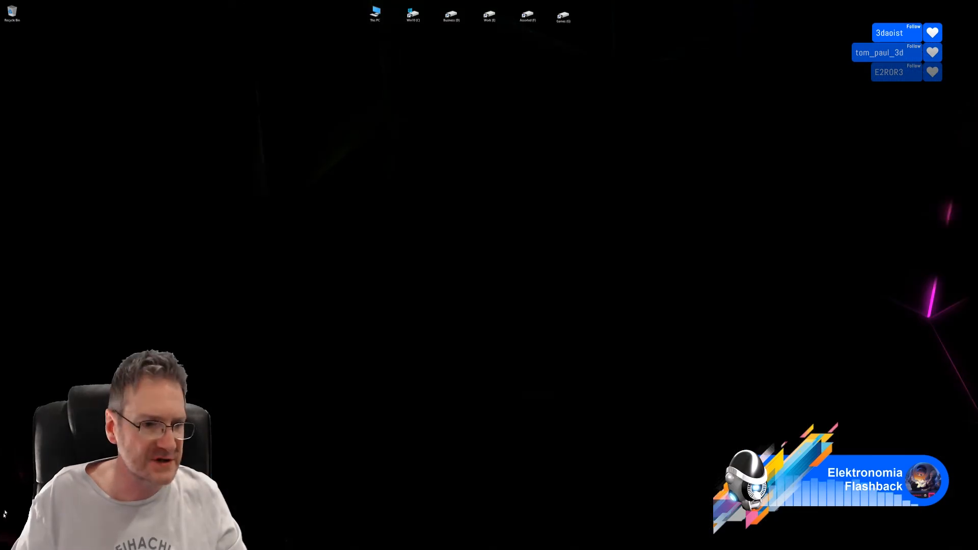
pyautogui.click(6, 544)
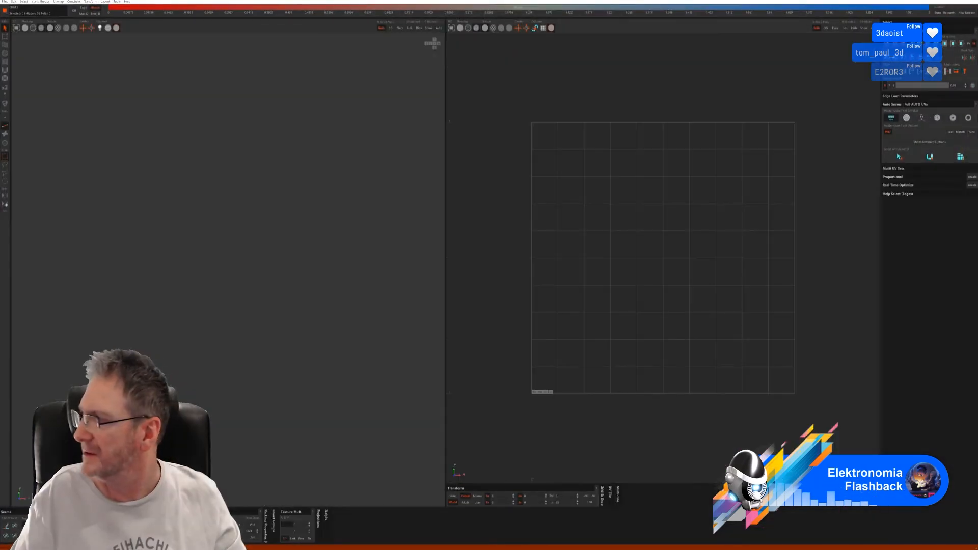
pyautogui.click(5, 1)
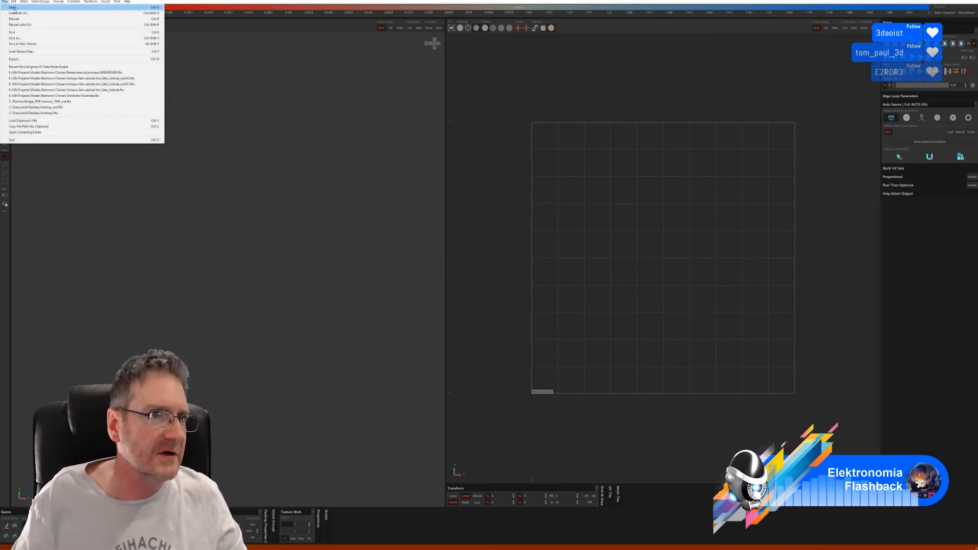
pyautogui.click(14, 9)
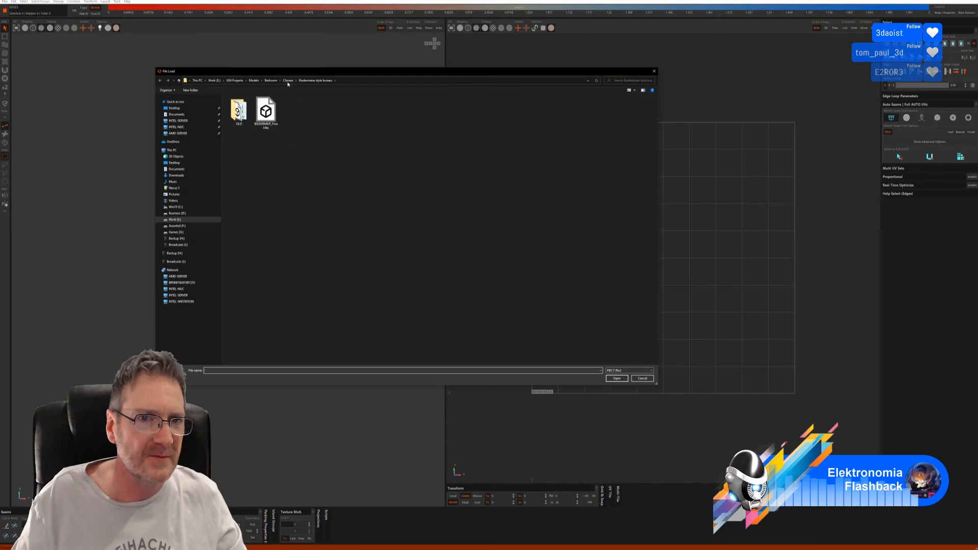
pyautogui.click(287, 80)
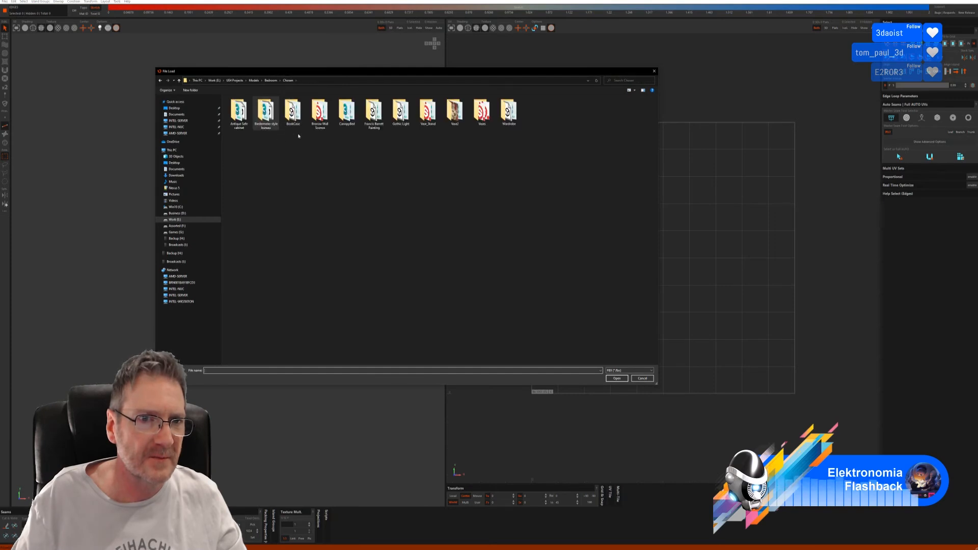
pyautogui.doubleClick(293, 111)
pyautogui.doubleClick(266, 111)
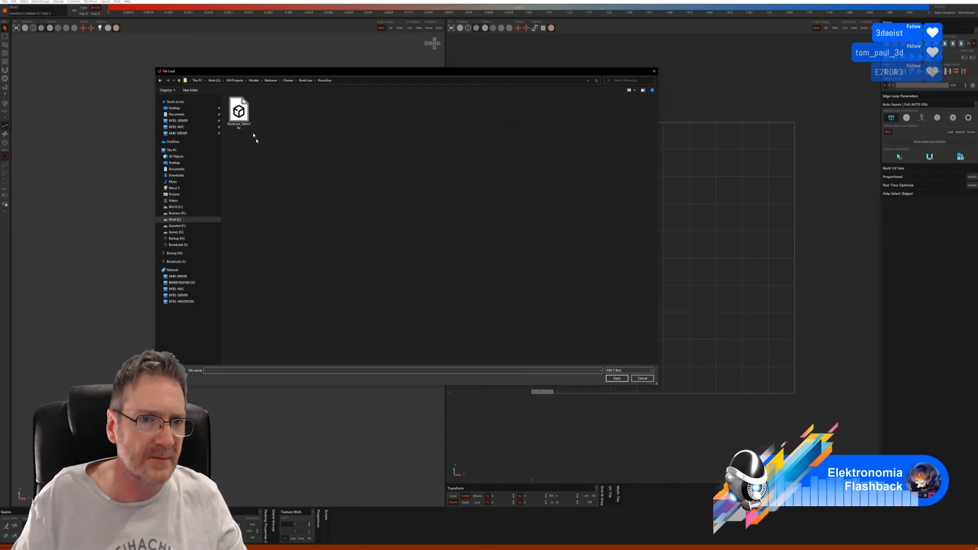
pyautogui.doubleClick(244, 115)
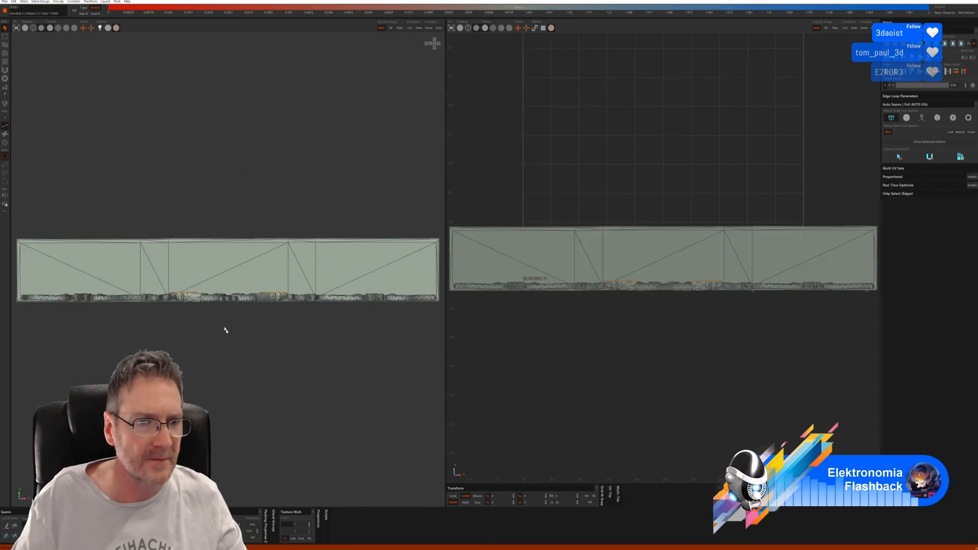
# Shade the 3D view without wireframe, then select and isolate the island forming one upper section's side panels and shelves
pyautogui.click(26, 28)
pyautogui.moveTo(158, 246)
pyautogui.keyDown('alt'); pyautogui.mouseDown()
pyautogui.moveTo(217, 292)
pyautogui.moveTo(209, 282)
pyautogui.moveTo(209, 293)
pyautogui.moveTo(165, 306)
pyautogui.moveTo(210, 297)
pyautogui.moveTo(195, 314)
pyautogui.moveTo(148, 300)
pyautogui.moveTo(136, 319)
pyautogui.moveTo(198, 313)
pyautogui.moveTo(210, 332)
pyautogui.moveTo(205, 275)
pyautogui.mouseUp(); pyautogui.keyUp('alt')
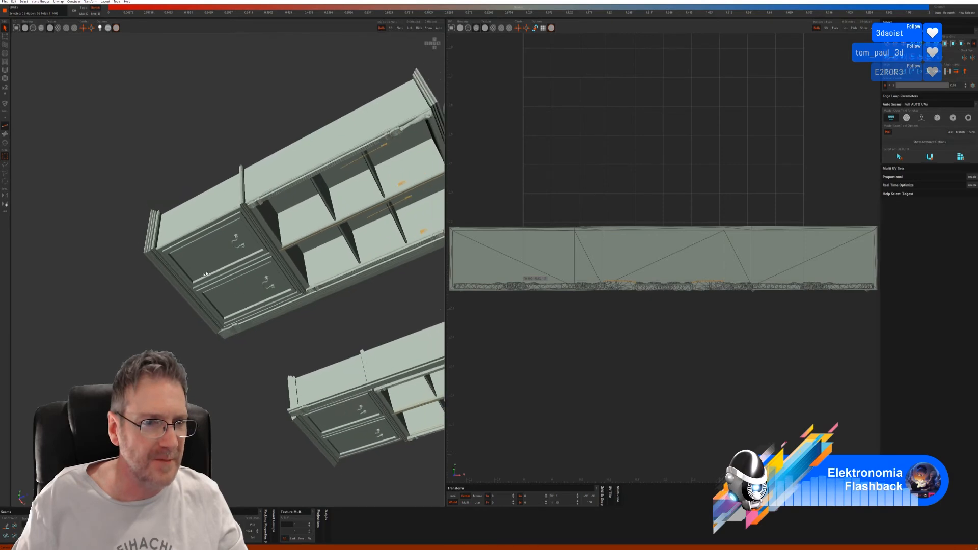
pyautogui.keyDown('alt'); pyautogui.moveTo(205, 275); pyautogui.dragTo(103, 328, button='middle'); pyautogui.keyUp('alt')
pyautogui.click(5, 143)
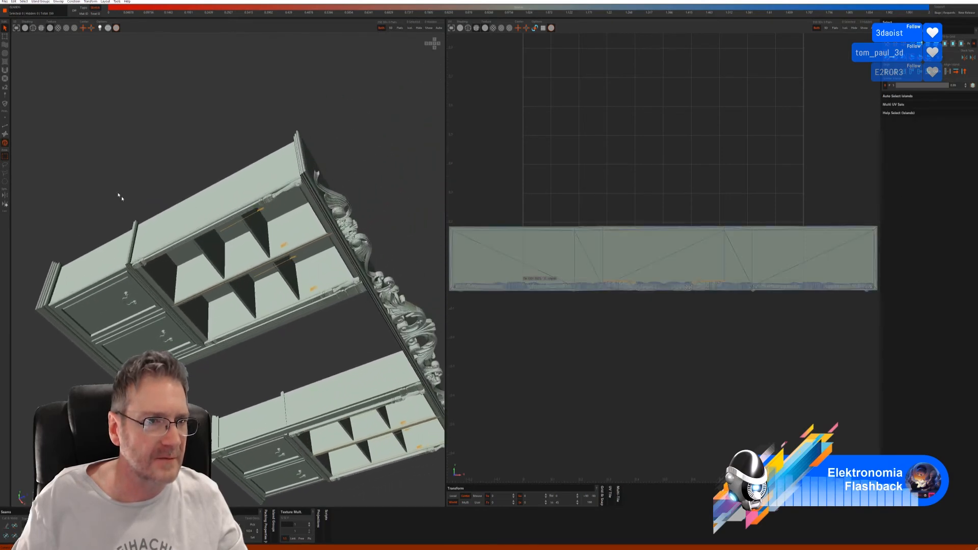
pyautogui.click(238, 193)
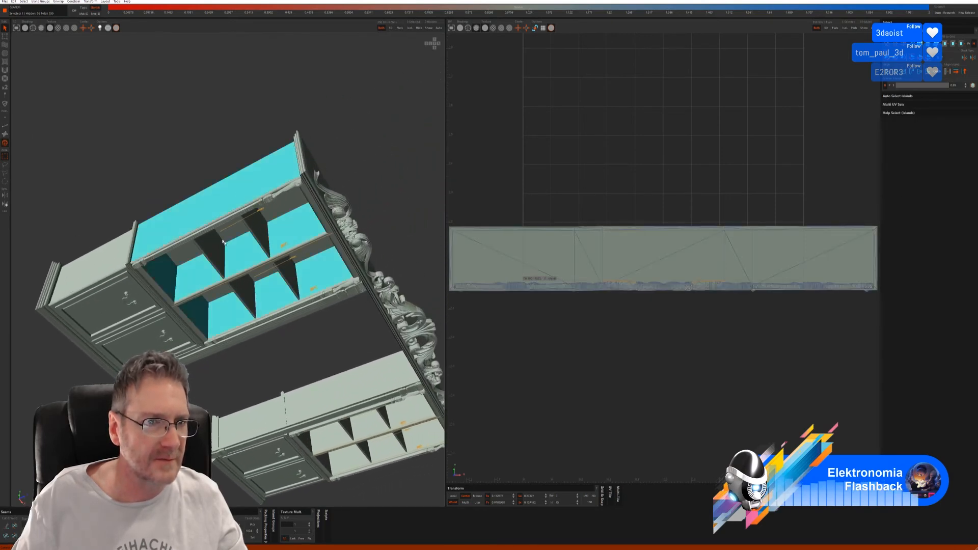
pyautogui.moveTo(176, 232)
pyautogui.keyDown('alt'); pyautogui.mouseDown()
pyautogui.moveTo(207, 289)
pyautogui.moveTo(177, 226)
pyautogui.mouseUp(); pyautogui.keyUp('alt')
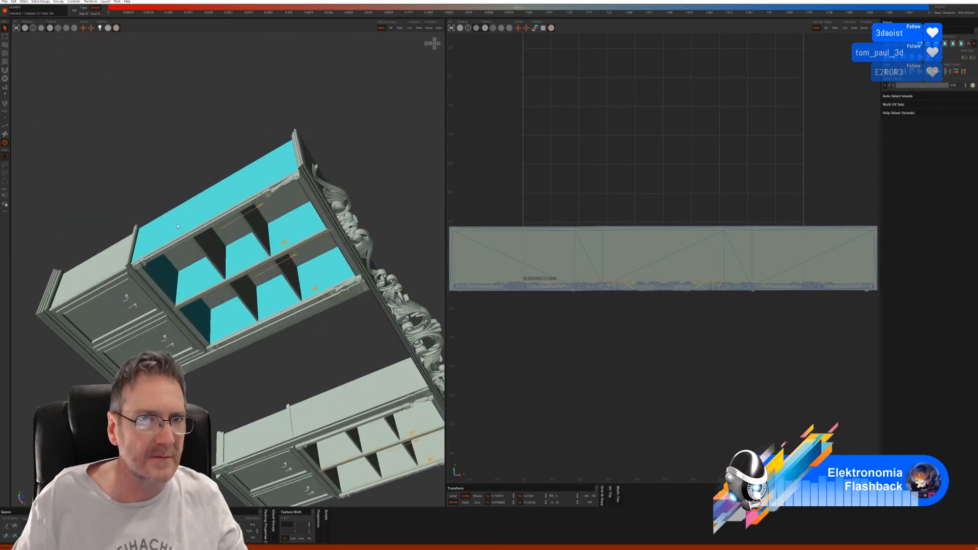
pyautogui.click(409, 28)
pyautogui.keyDown('alt'); pyautogui.moveTo(270, 173); pyautogui.dragTo(272, 112); pyautogui.keyUp('alt')
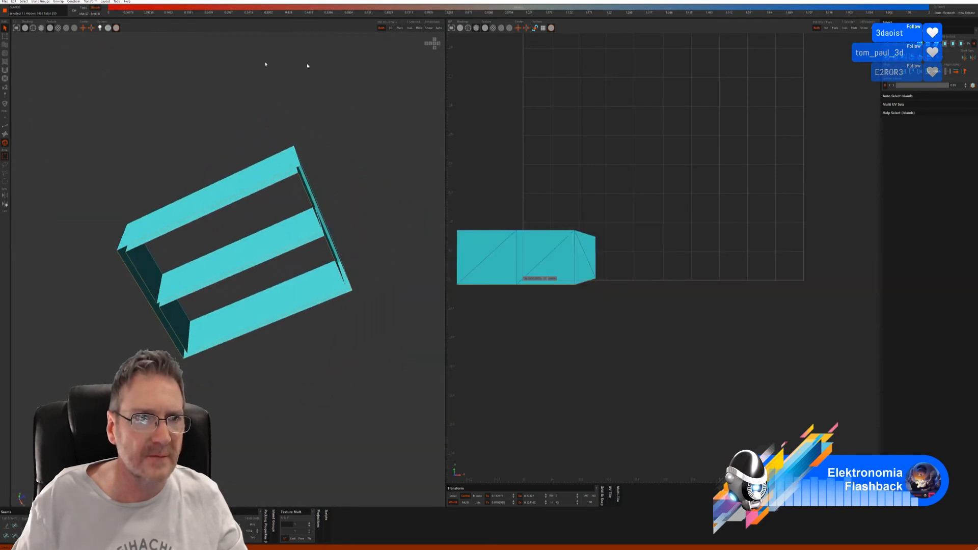
# Unwrap and pack the isolated panels with box-style automatic seams
pyautogui.click(5, 126)
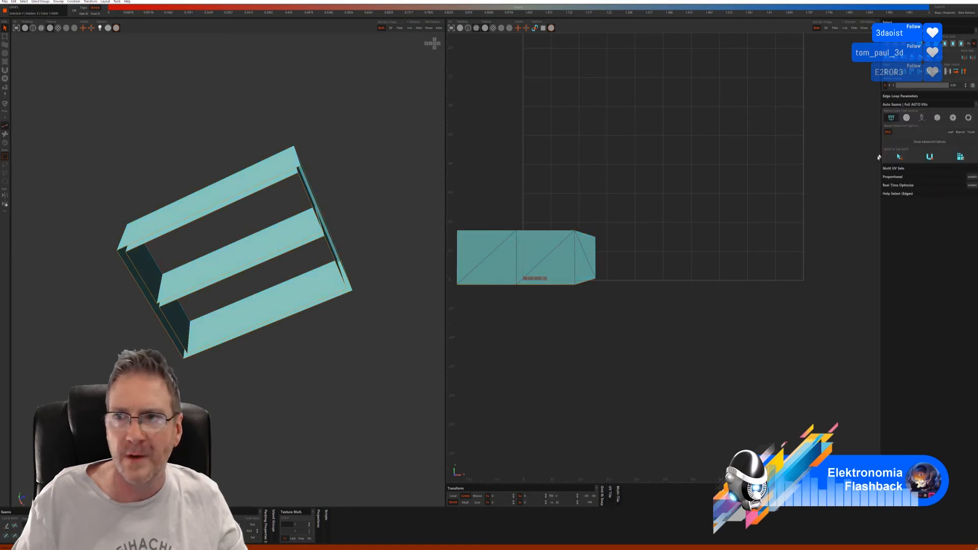
pyautogui.click(937, 118)
pyautogui.click(912, 171)
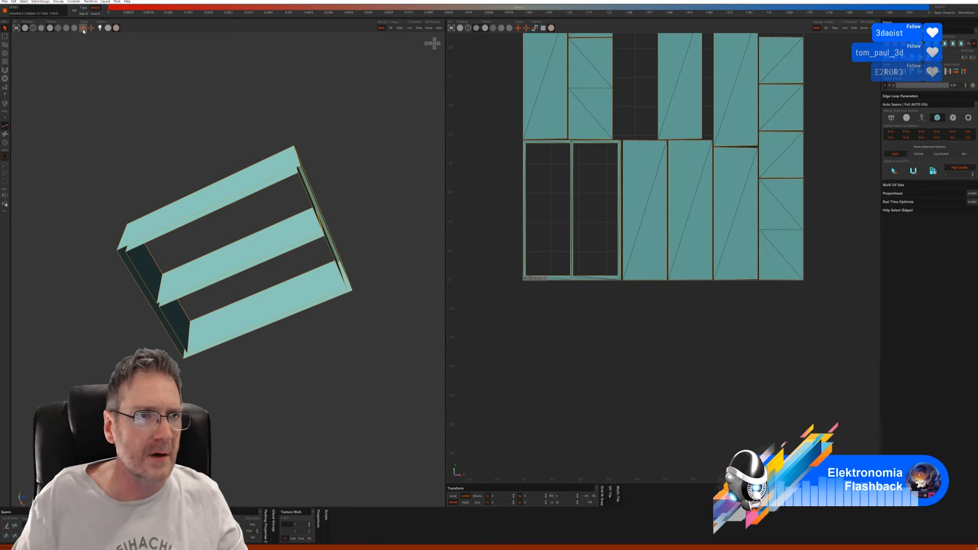
# Display the checker texture on the unwrapped panels and bring the rest of the bookcase back into view
pyautogui.click(58, 27)
pyautogui.moveTo(164, 124); pyautogui.dragTo(262, 108, button='middle')
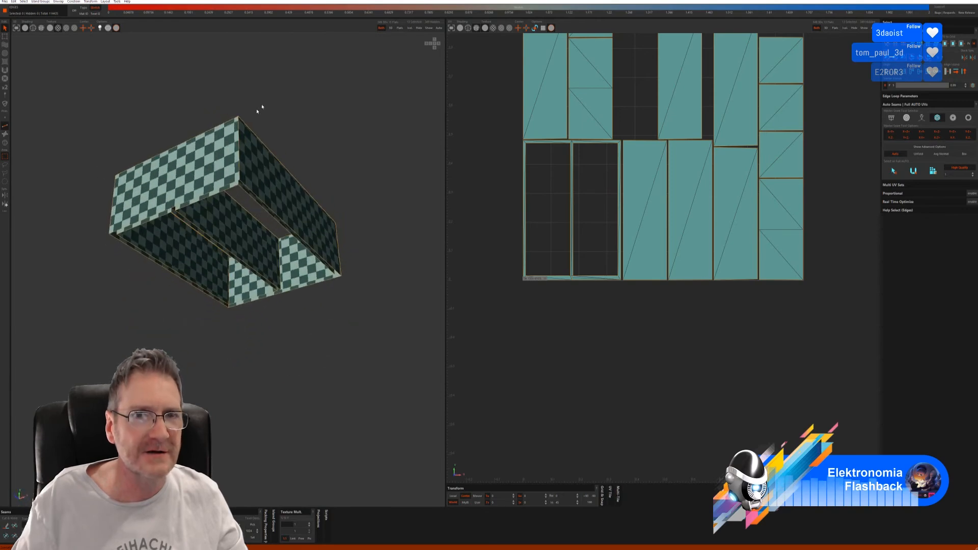
pyautogui.click(429, 28)
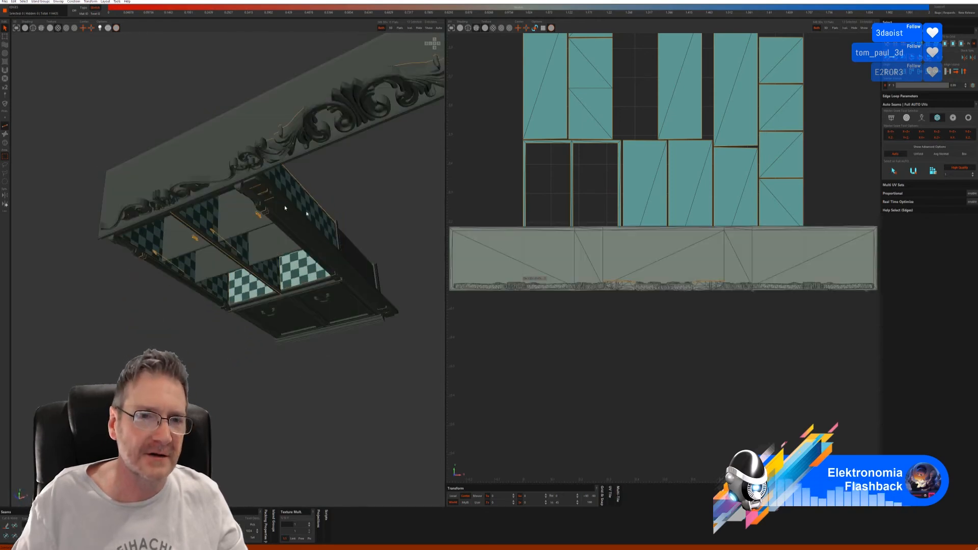
# Select and isolate the island forming the other upper section's side panels and shelves
pyautogui.moveTo(285, 208); pyautogui.dragTo(142, 254, button='middle')
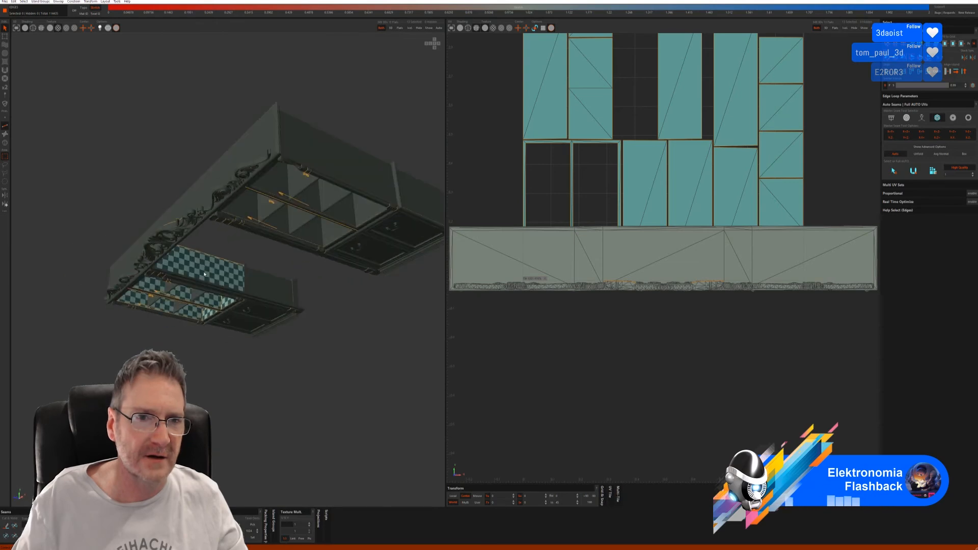
pyautogui.click(5, 144)
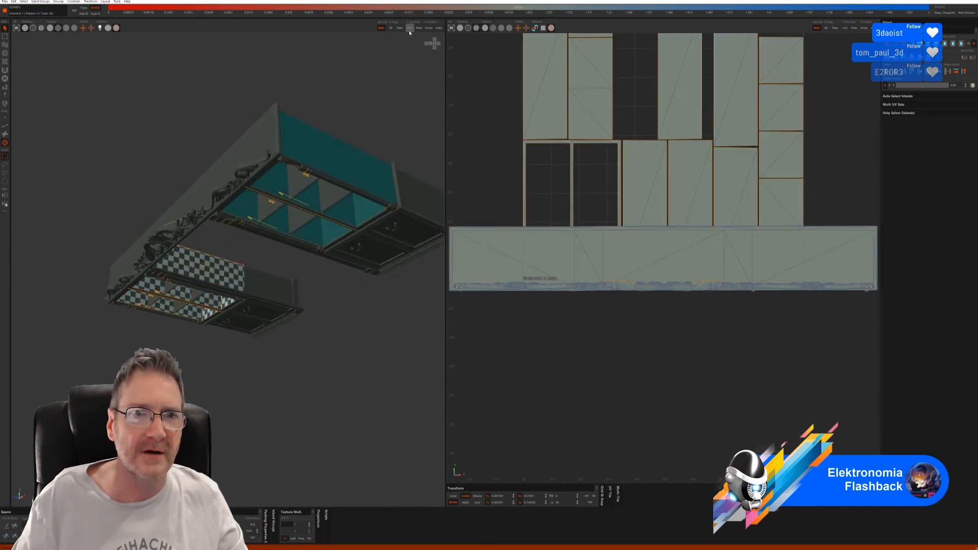
pyautogui.click(411, 27)
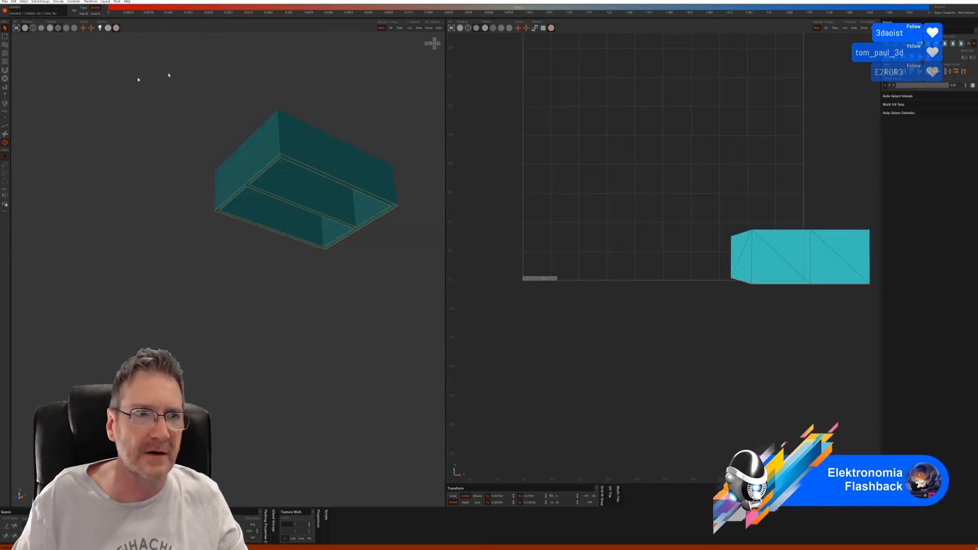
# Unwrap and pack the isolated upper-section panels with box-style automatic seams, and bring the rest of the bookcase back into view
pyautogui.click(6, 126)
pyautogui.click(893, 171)
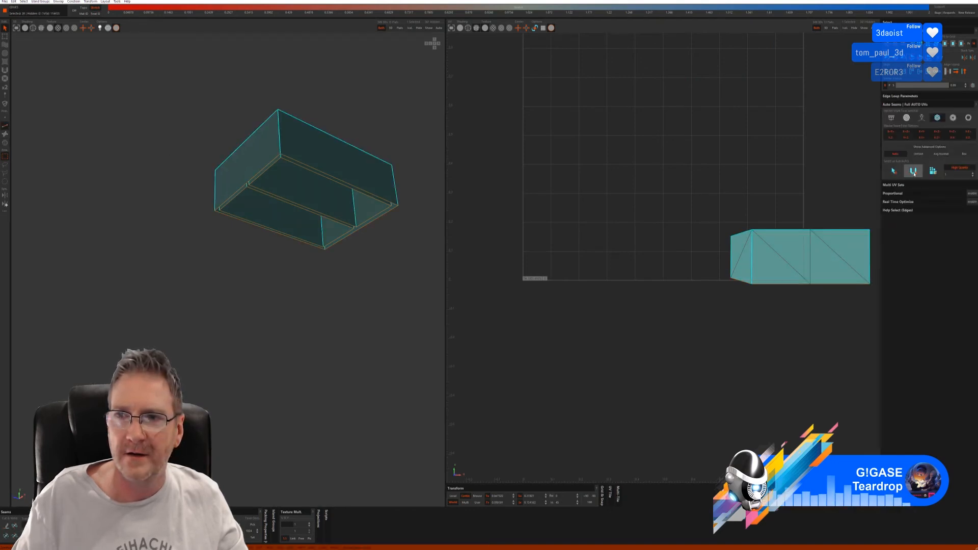
pyautogui.moveTo(331, 250)
pyautogui.keyDown('alt'); pyautogui.mouseDown()
pyautogui.moveTo(341, 234)
pyautogui.moveTo(327, 263)
pyautogui.moveTo(332, 297)
pyautogui.moveTo(338, 246)
pyautogui.mouseUp(); pyautogui.keyUp('alt')
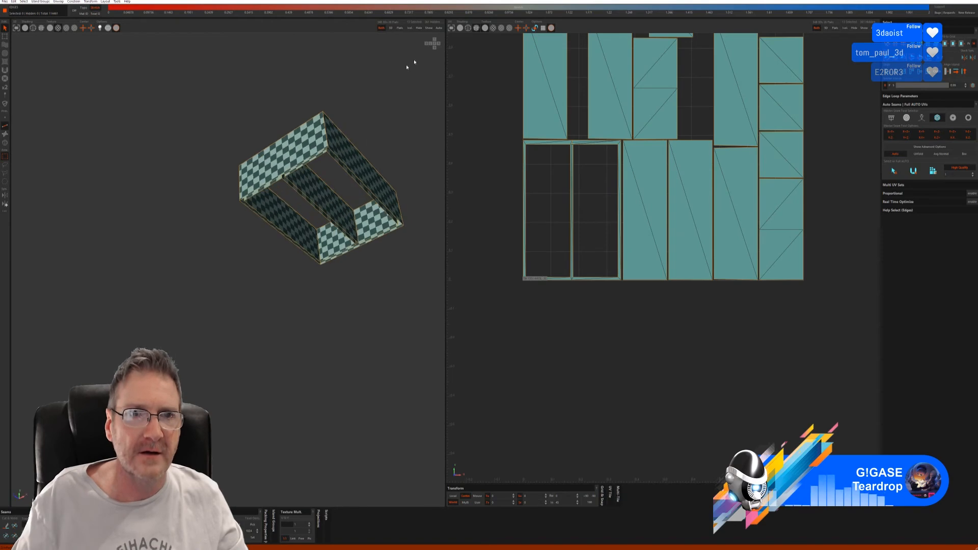
pyautogui.click(429, 28)
# Select and isolate the body of the lower cabinet beneath the newly unwrapped upper section
pyautogui.moveTo(251, 285)
pyautogui.keyDown('alt'); pyautogui.mouseDown()
pyautogui.moveTo(251, 268)
pyautogui.moveTo(237, 287)
pyautogui.mouseUp(); pyautogui.keyUp('alt')
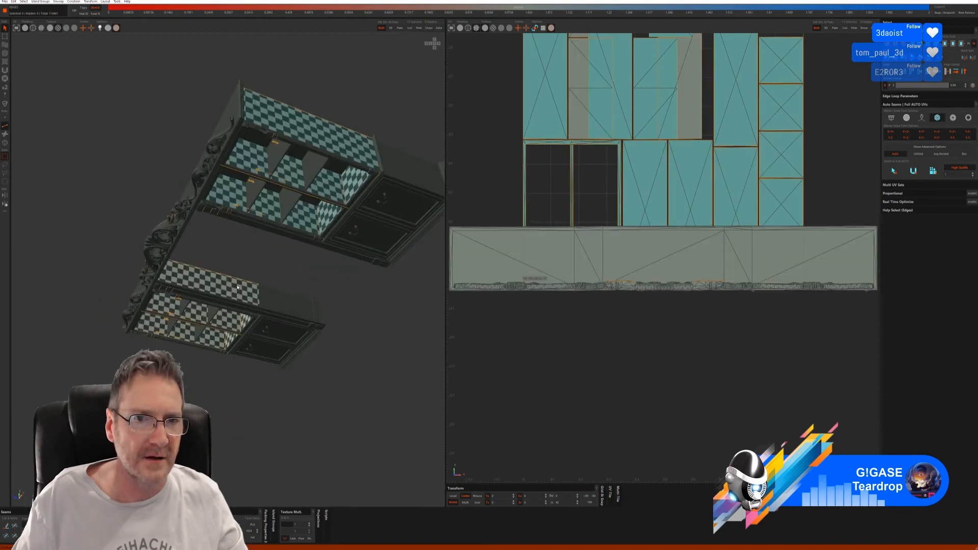
pyautogui.click(6, 143)
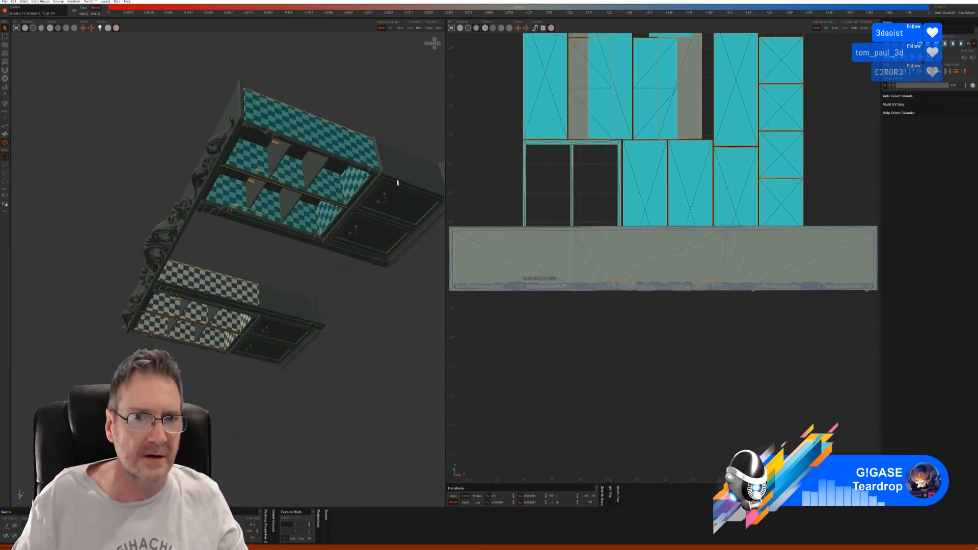
pyautogui.click(404, 168)
pyautogui.moveTo(400, 194)
pyautogui.keyDown('alt'); pyautogui.mouseDown()
pyautogui.moveTo(362, 310)
pyautogui.moveTo(343, 330)
pyautogui.moveTo(299, 333)
pyautogui.moveTo(369, 299)
pyautogui.moveTo(364, 292)
pyautogui.mouseUp(); pyautogui.keyUp('alt')
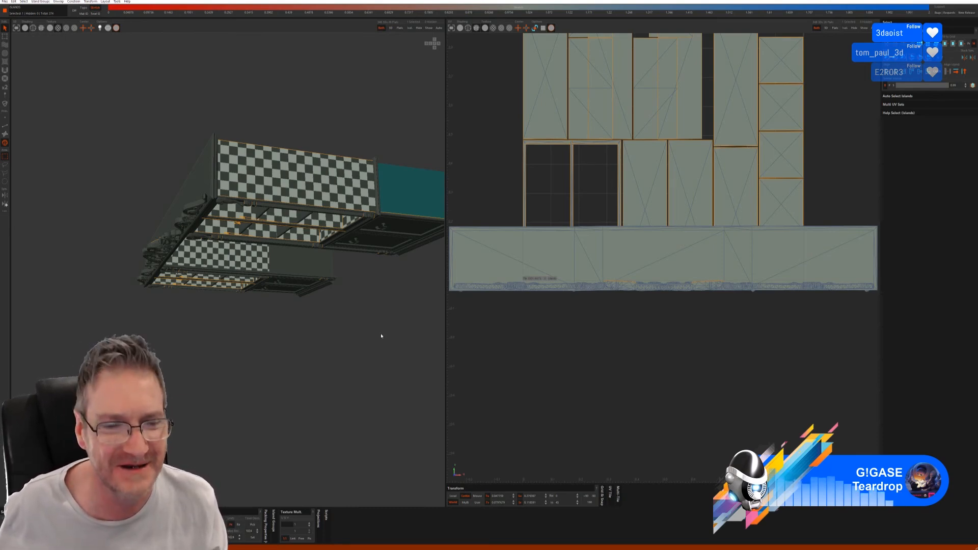
pyautogui.keyDown('alt'); pyautogui.moveTo(243, 348); pyautogui.dragTo(212, 348); pyautogui.keyUp('alt')
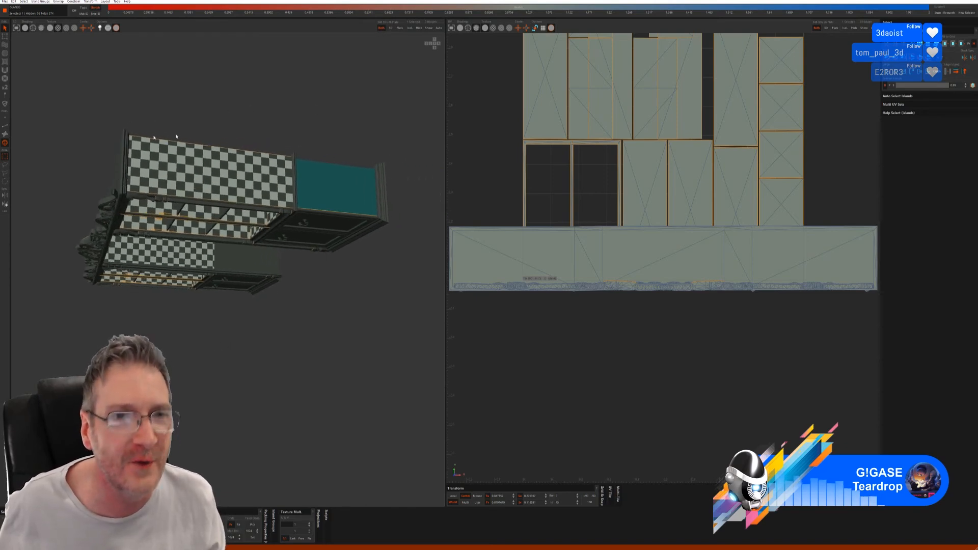
pyautogui.click(410, 28)
# Apply box-style automatic seams to the isolated lower cabinet body, unwrap and pack it, and unhide the remaining bookcase parts
pyautogui.click(5, 126)
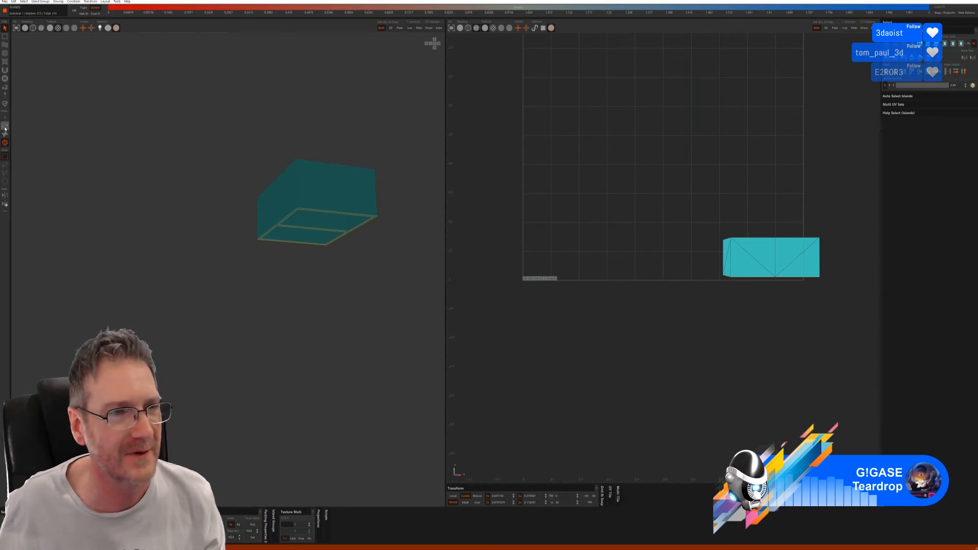
pyautogui.keyDown('alt'); pyautogui.moveTo(269, 264); pyautogui.dragTo(295, 268); pyautogui.keyUp('alt')
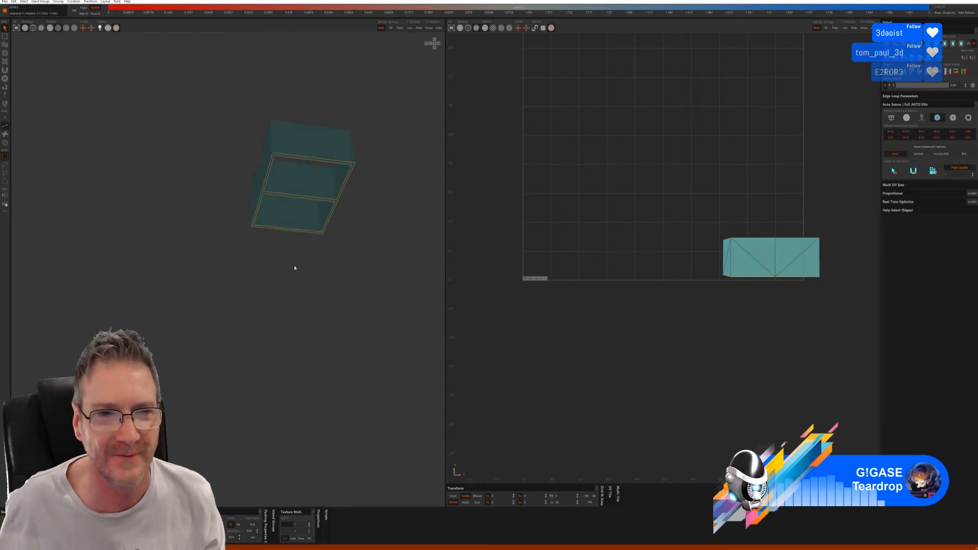
pyautogui.click(895, 173)
pyautogui.click(915, 172)
pyautogui.click(933, 172)
pyautogui.moveTo(370, 255)
pyautogui.keyDown('alt'); pyautogui.mouseDown()
pyautogui.moveTo(316, 227)
pyautogui.moveTo(365, 260)
pyautogui.moveTo(377, 254)
pyautogui.mouseUp(); pyautogui.keyUp('alt')
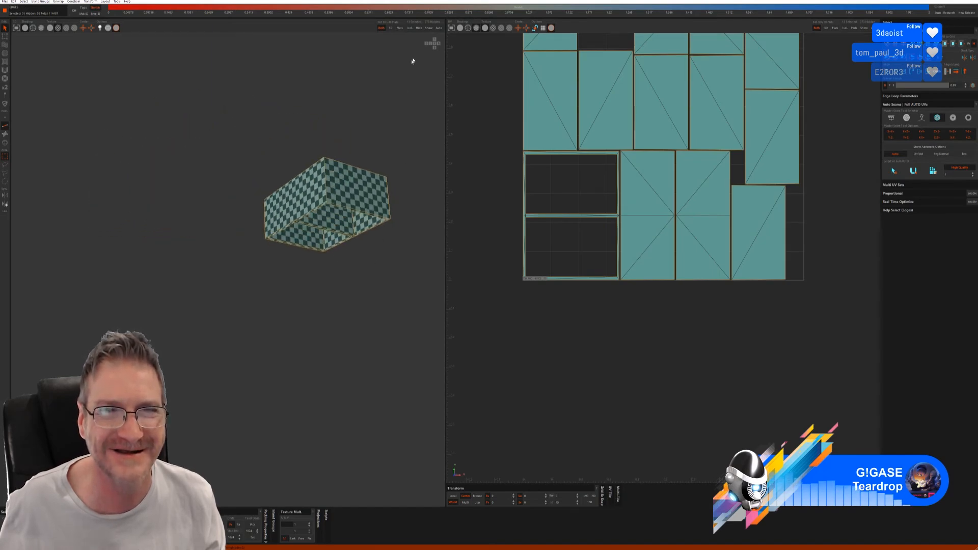
pyautogui.click(426, 29)
# Select and isolate the other lower cabinet's body, on the opposite side of the bookcase
pyautogui.keyDown('alt'); pyautogui.moveTo(297, 343); pyautogui.dragTo(375, 322); pyautogui.keyUp('alt')
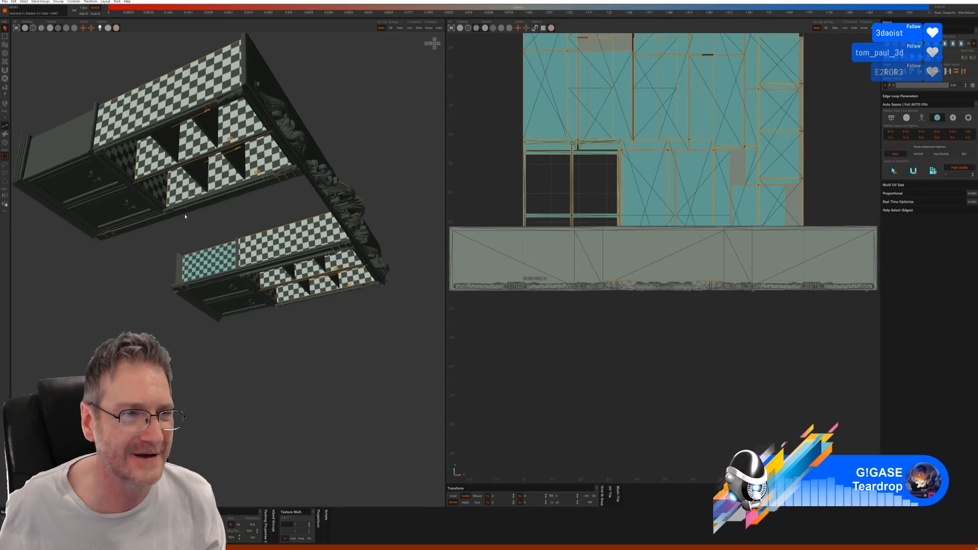
pyautogui.click(4, 143)
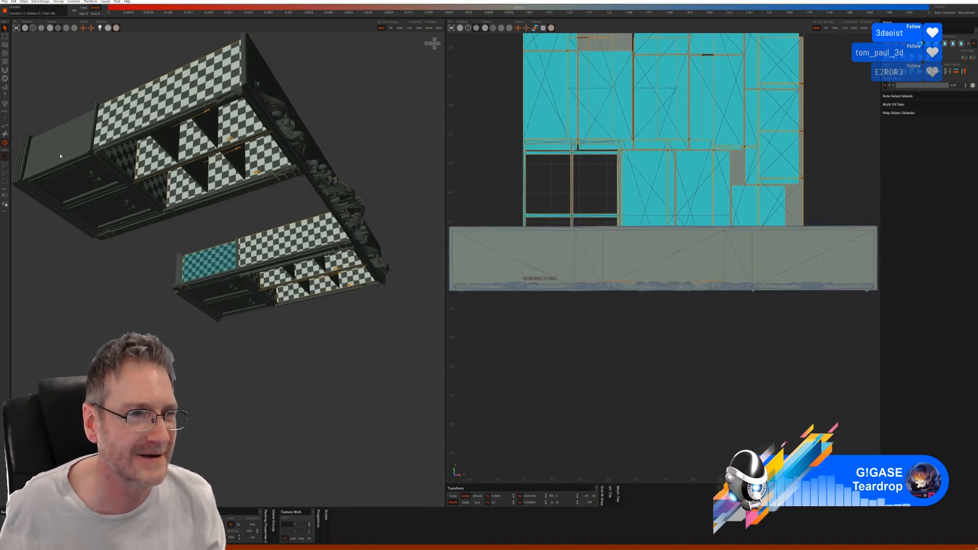
pyautogui.click(58, 156)
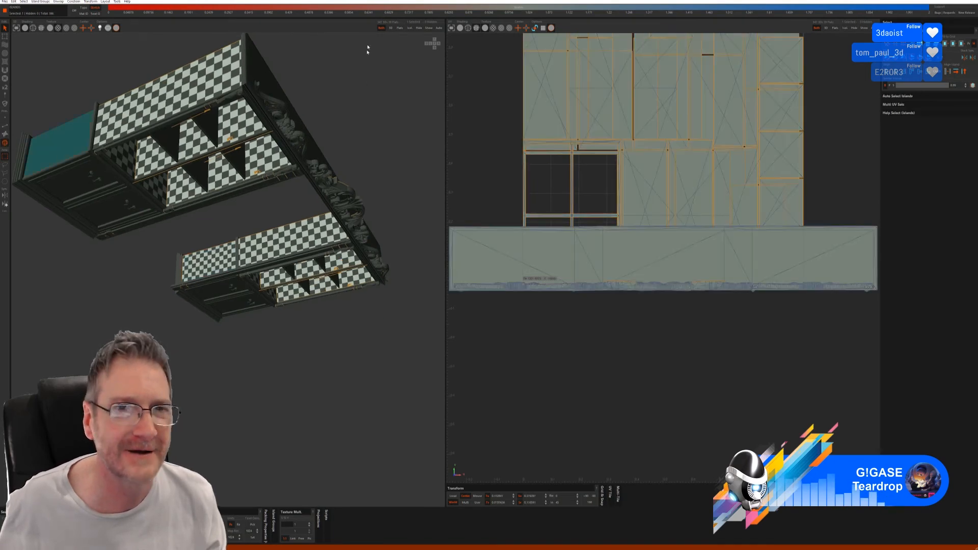
pyautogui.click(410, 28)
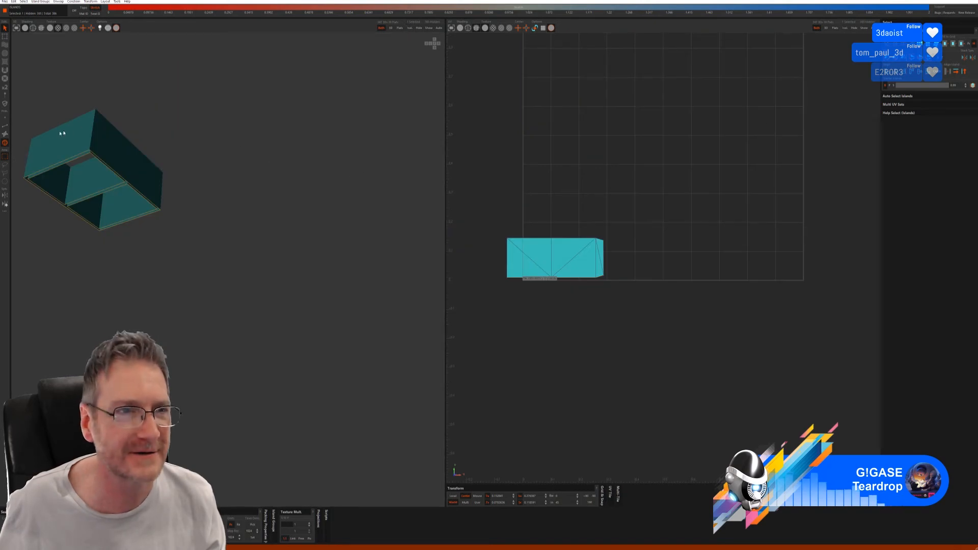
# Unwrap and pack this second lower cabinet body with box-style automatic seams, and show the whole bookcase again
pyautogui.click(4, 125)
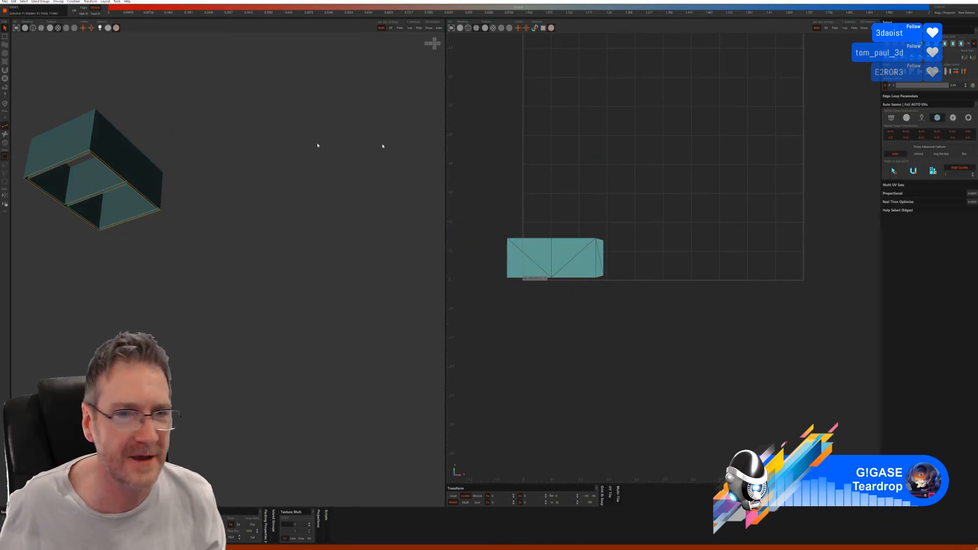
pyautogui.click(894, 170)
pyautogui.click(914, 171)
pyautogui.click(933, 171)
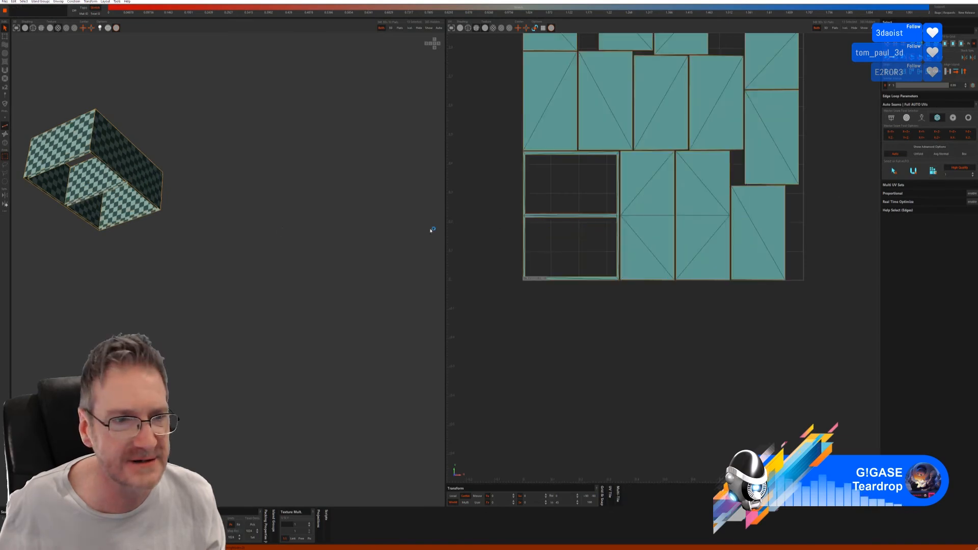
pyautogui.moveTo(219, 222); pyautogui.dragTo(187, 220, button='middle')
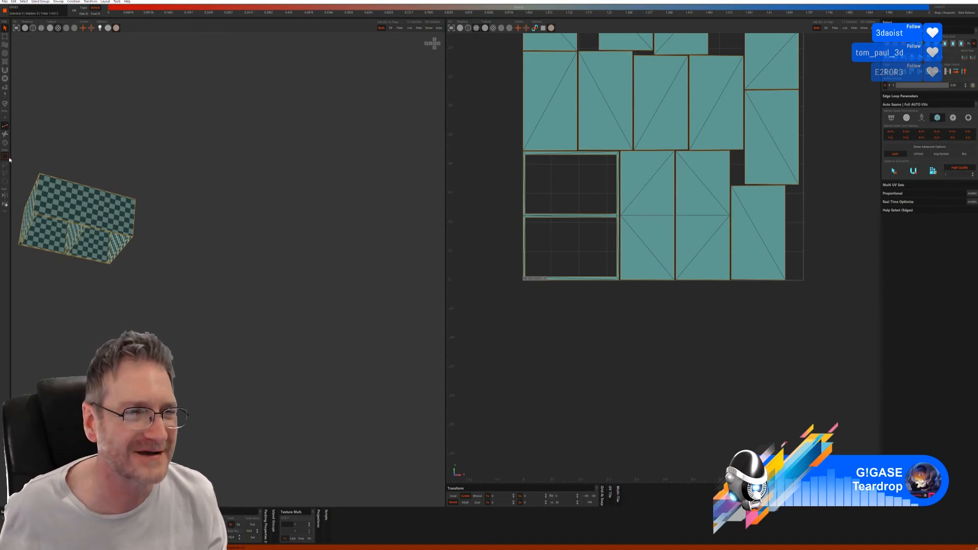
pyautogui.click(428, 29)
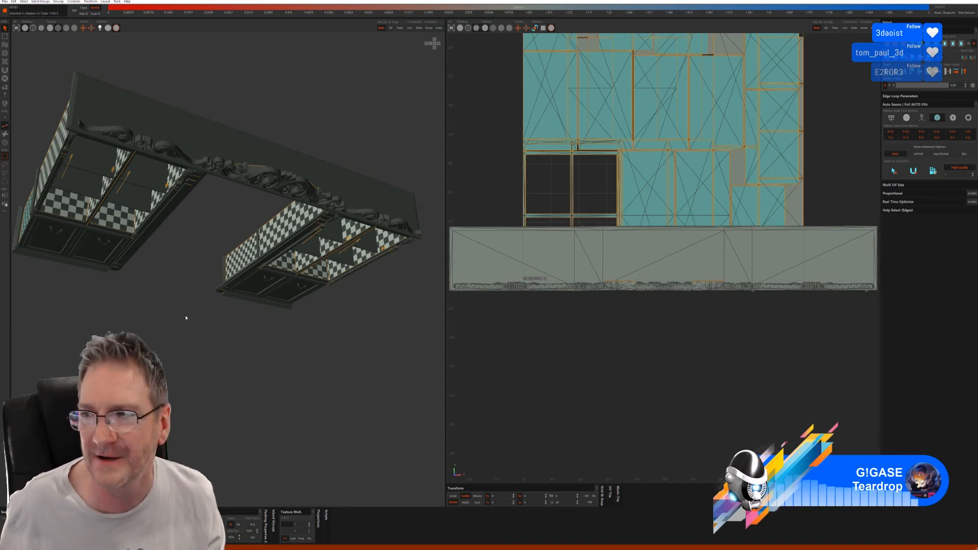
# Select and isolate the long top board that spans both bookcase sections, without its carved ornament
pyautogui.moveTo(192, 313)
pyautogui.mouseDown(button='middle')
pyautogui.moveTo(207, 314)
pyautogui.moveTo(190, 305)
pyautogui.mouseUp(button='middle')
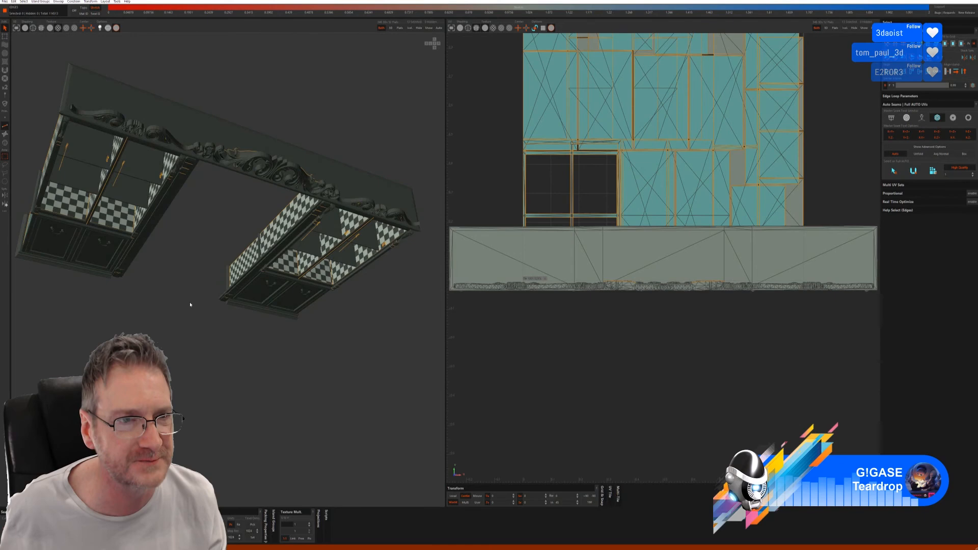
pyautogui.click(5, 142)
pyautogui.click(166, 132)
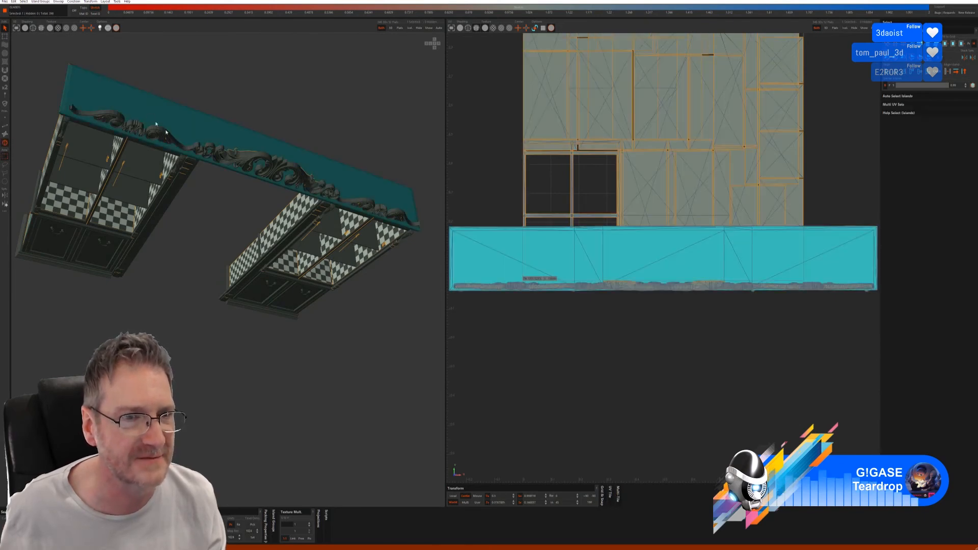
pyautogui.click(410, 28)
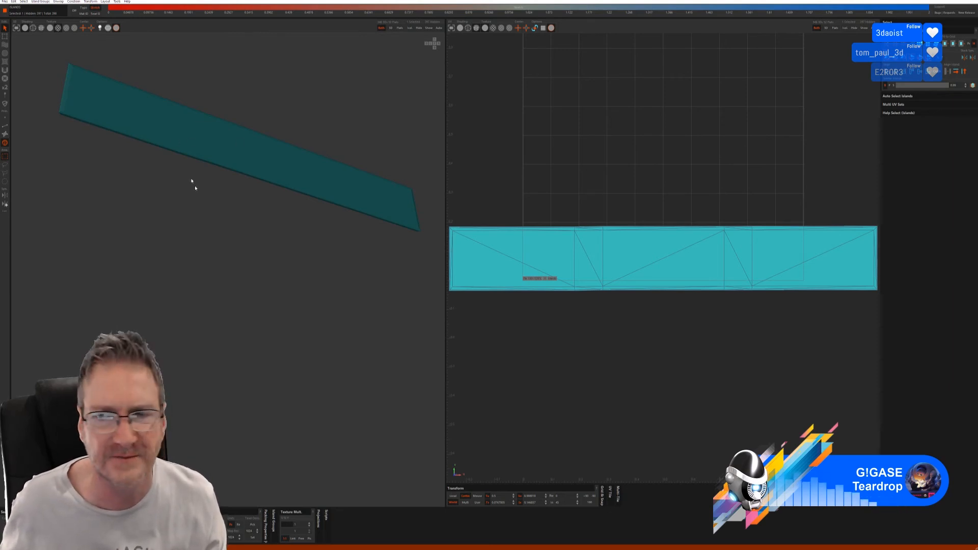
# Unwrap and pack the long top board with box-style automatic seams, and bring the other parts back into view
pyautogui.click(6, 128)
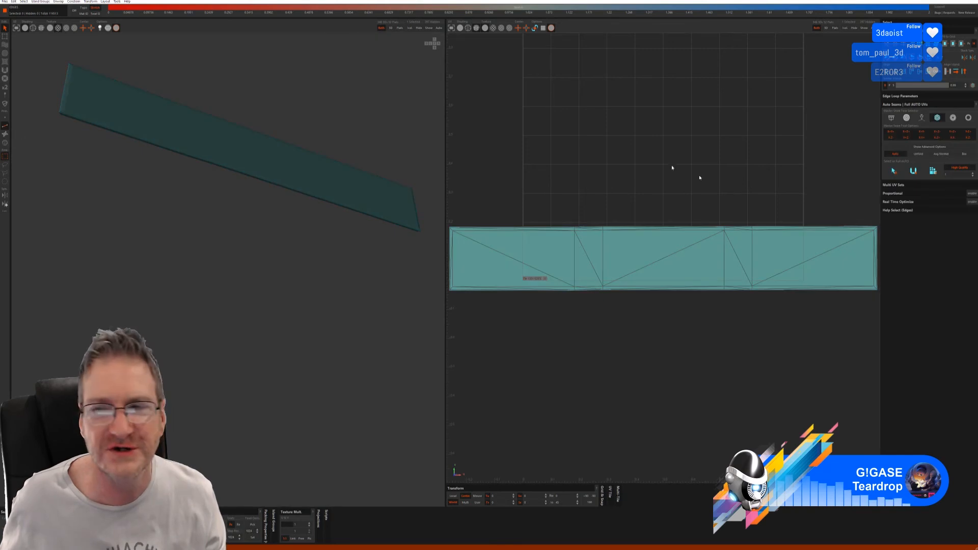
pyautogui.click(934, 171)
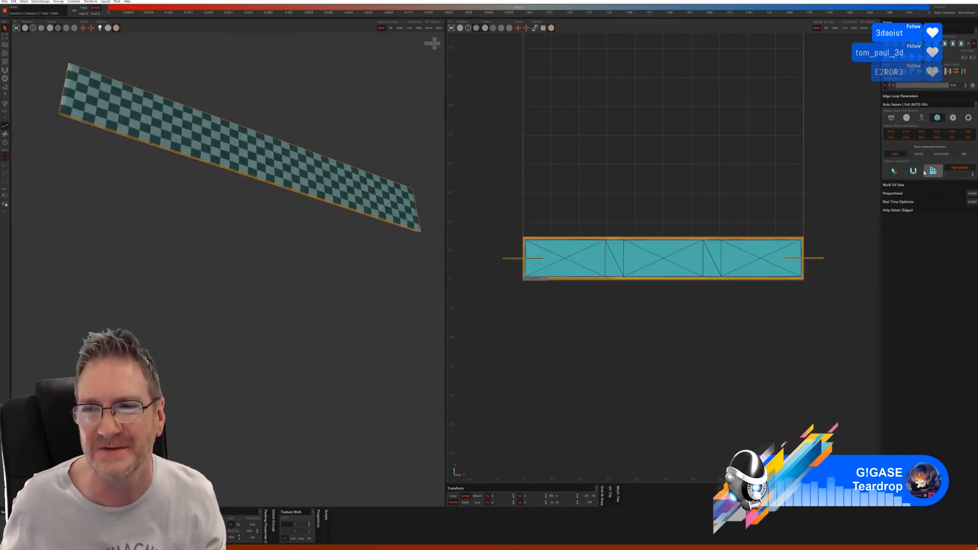
pyautogui.keyDown('alt'); pyautogui.moveTo(301, 347); pyautogui.dragTo(267, 313); pyautogui.keyUp('alt')
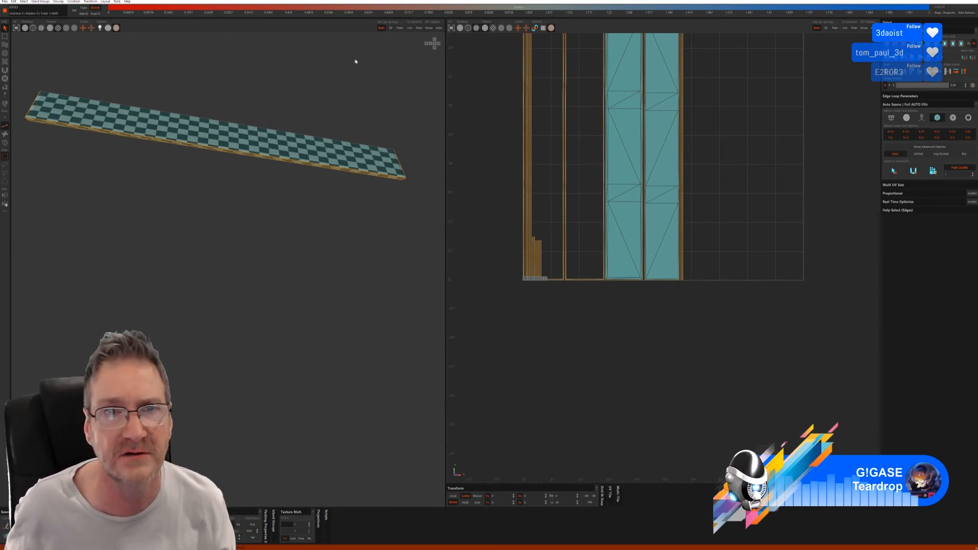
pyautogui.click(427, 30)
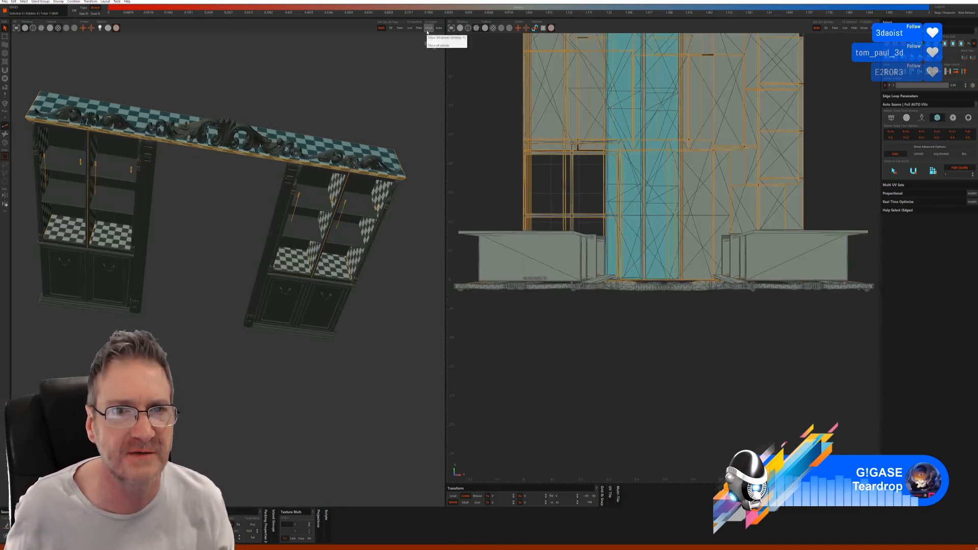
# Select the four inner door panels of both lower cabinets together and isolate them
pyautogui.moveTo(244, 234); pyautogui.dragTo(179, 220, button='middle')
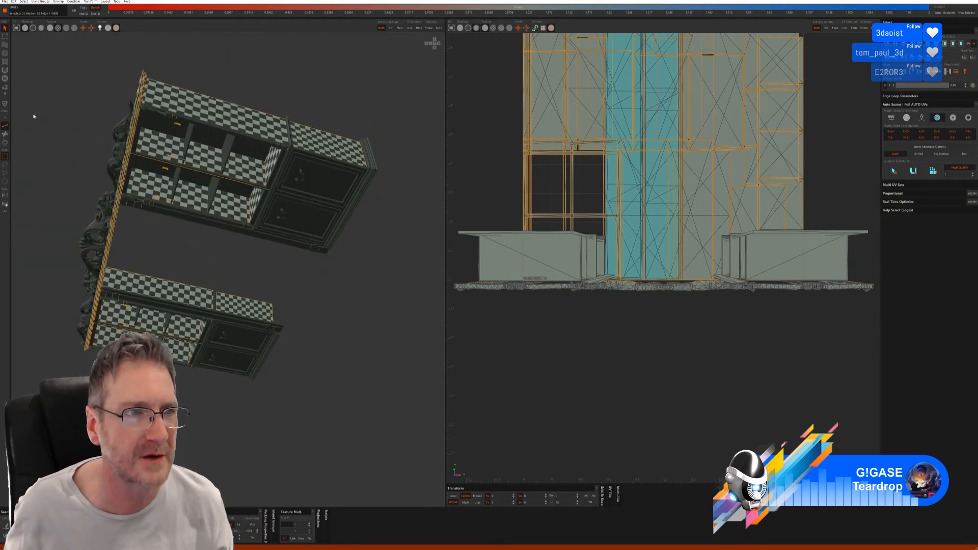
pyautogui.click(4, 143)
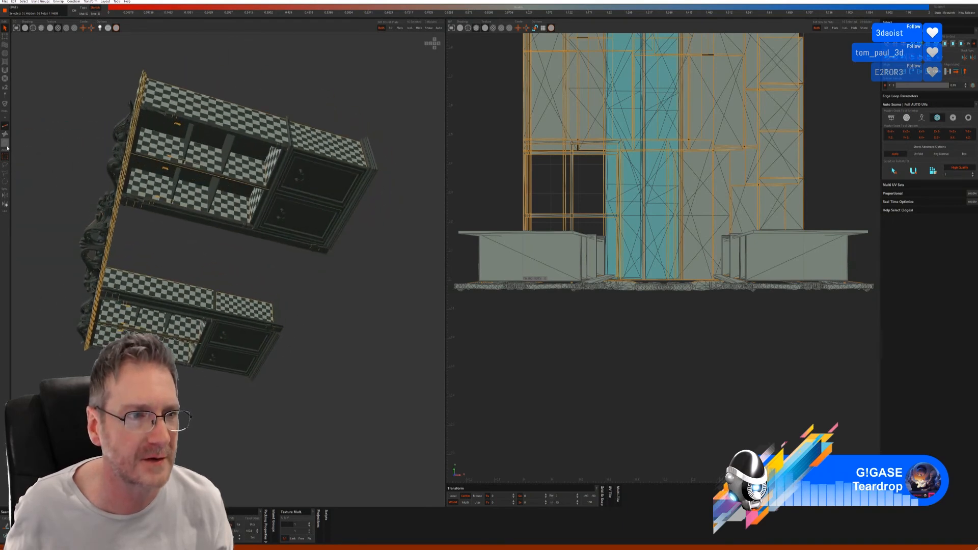
pyautogui.click(330, 177)
pyautogui.keyDown('shift'); pyautogui.click(301, 218); pyautogui.keyUp('shift')
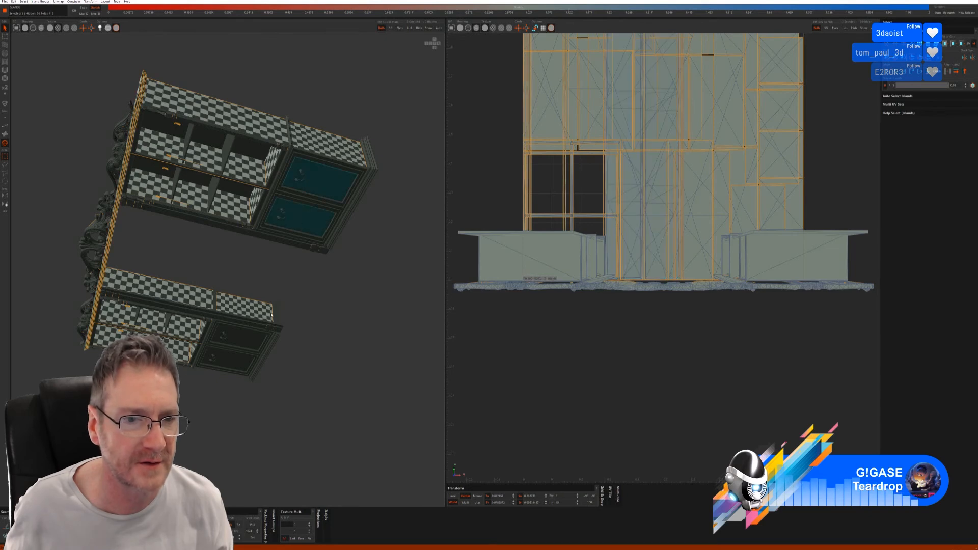
pyautogui.keyDown('shift'); pyautogui.click(246, 336); pyautogui.keyUp('shift')
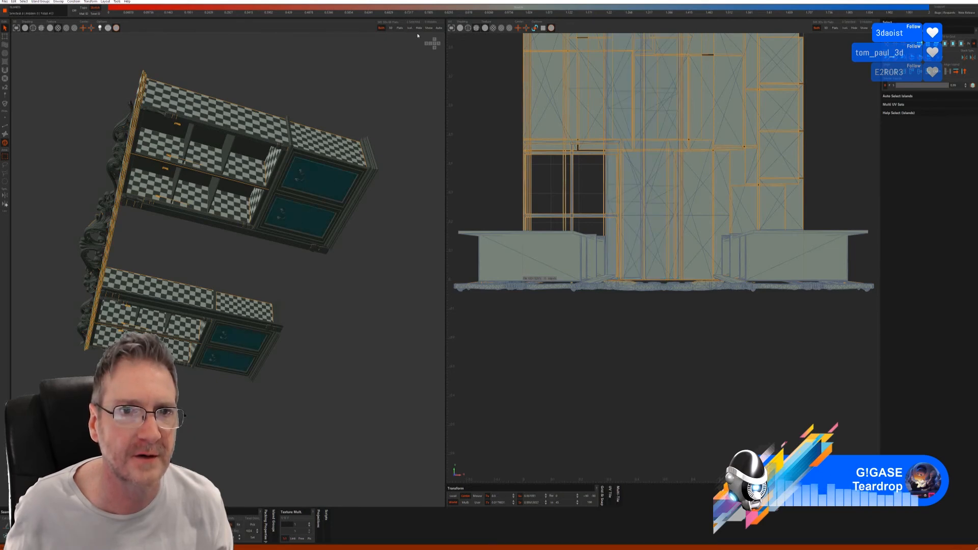
pyautogui.click(410, 28)
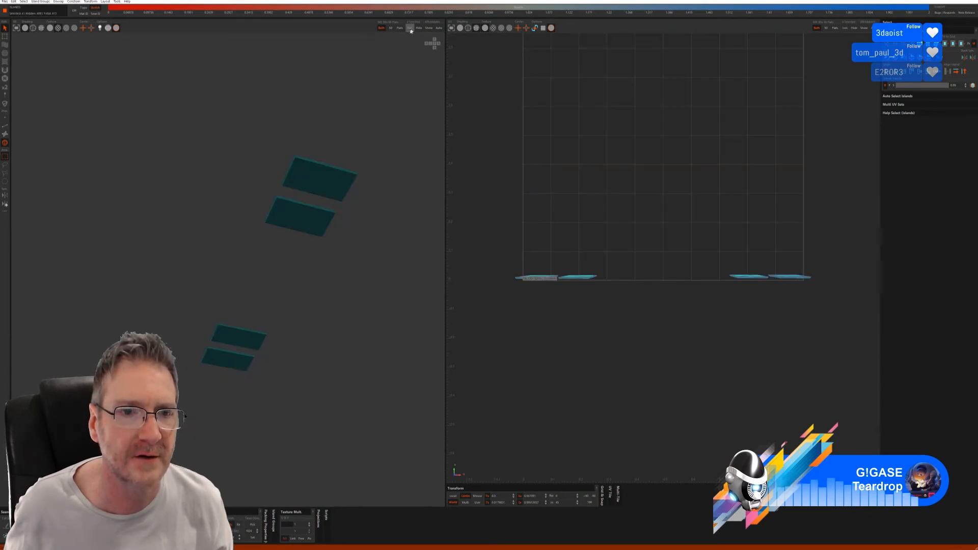
# Unwrap and pack the four isolated door panels with box-style automatic seams
pyautogui.click(3, 128)
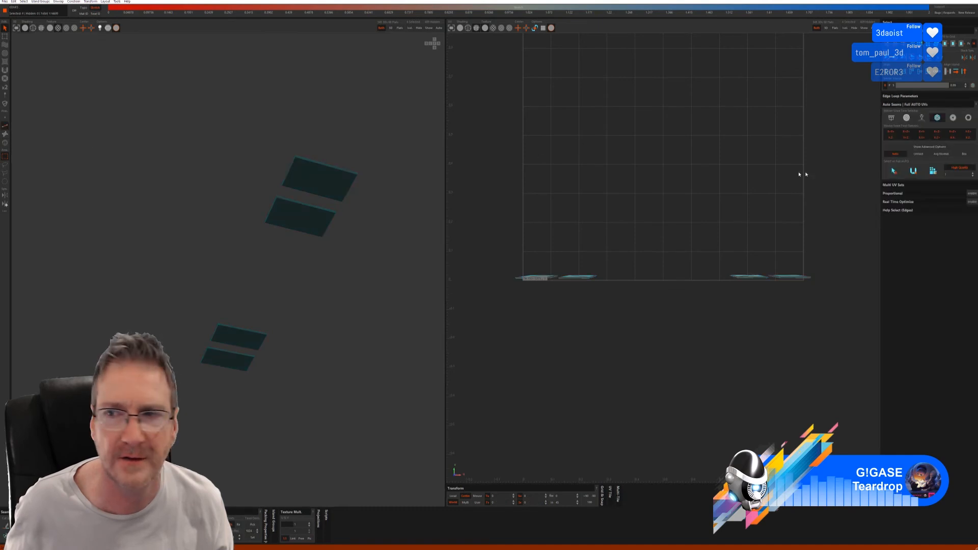
pyautogui.click(912, 171)
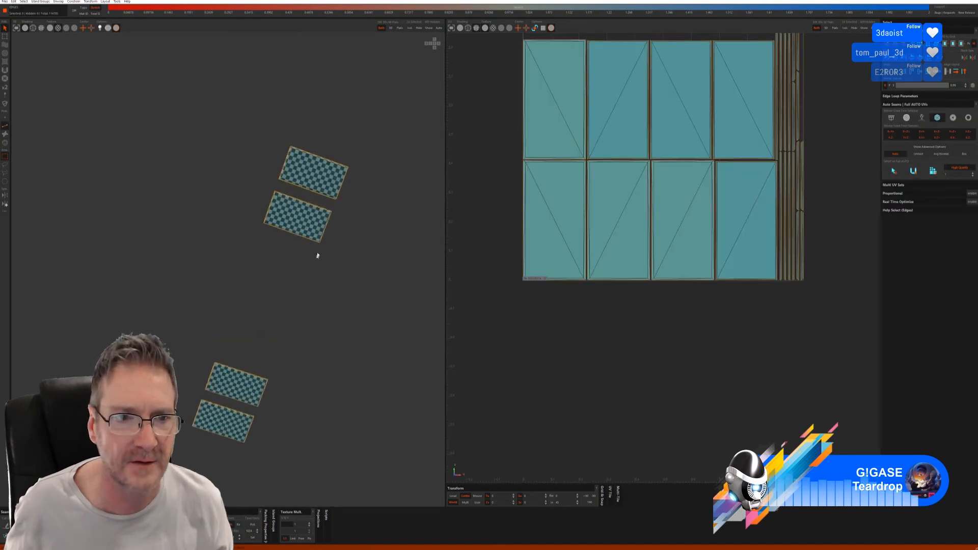
pyautogui.moveTo(317, 256)
pyautogui.keyDown('alt'); pyautogui.mouseDown()
pyautogui.moveTo(322, 339)
pyautogui.moveTo(329, 260)
pyautogui.mouseUp(); pyautogui.keyUp('alt')
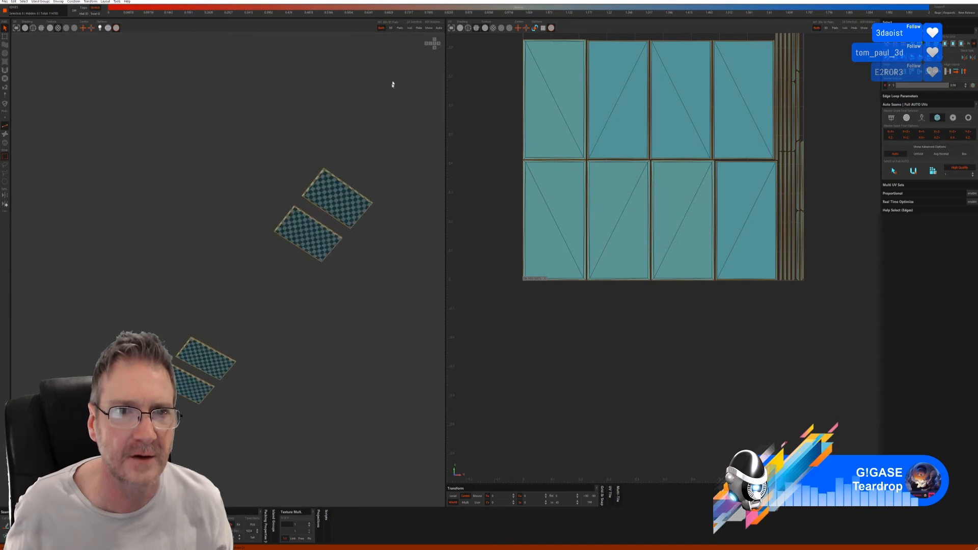
# Bring all parts back into view, and select and isolate the two large back panels of both bookcase sections
pyautogui.click(429, 27)
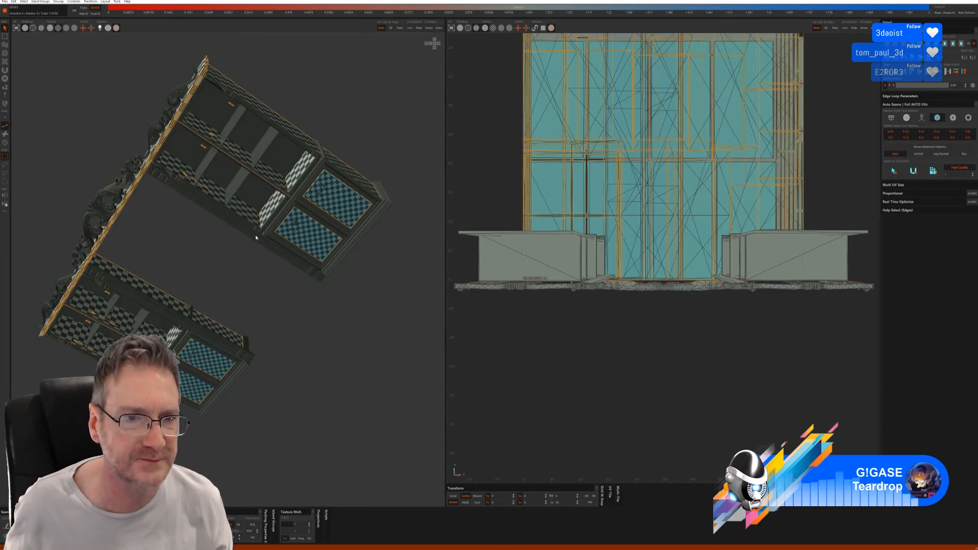
pyautogui.click(4, 143)
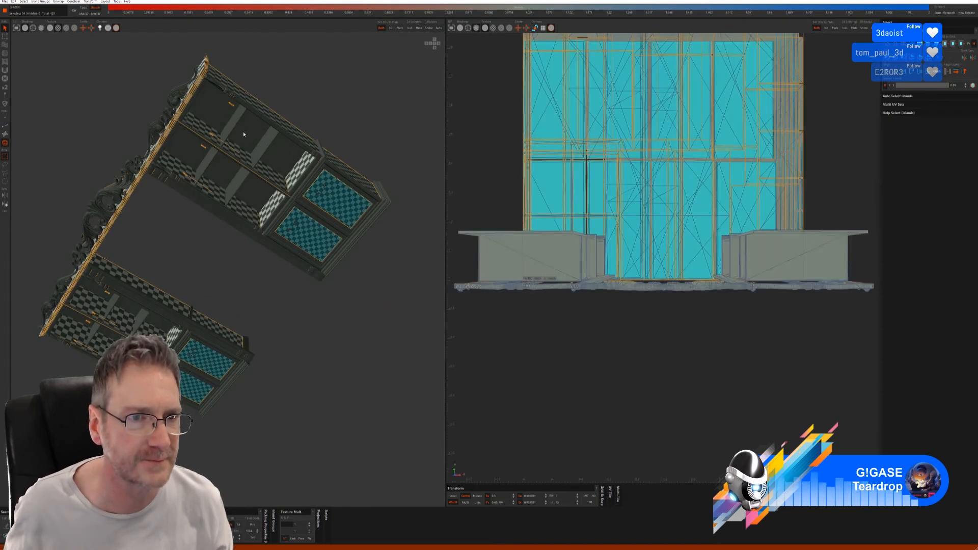
pyautogui.click(244, 134)
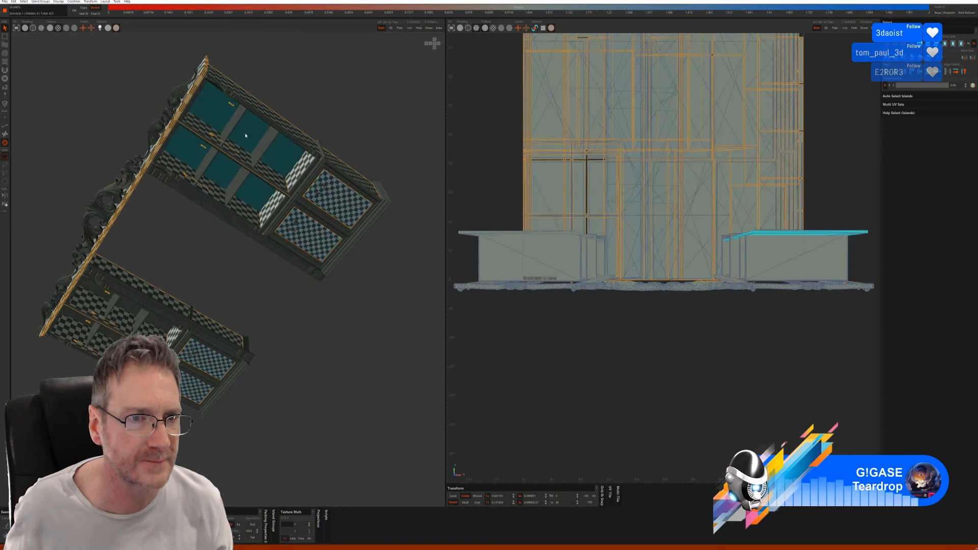
pyautogui.keyDown('ctrl'); pyautogui.click(126, 309); pyautogui.keyUp('ctrl')
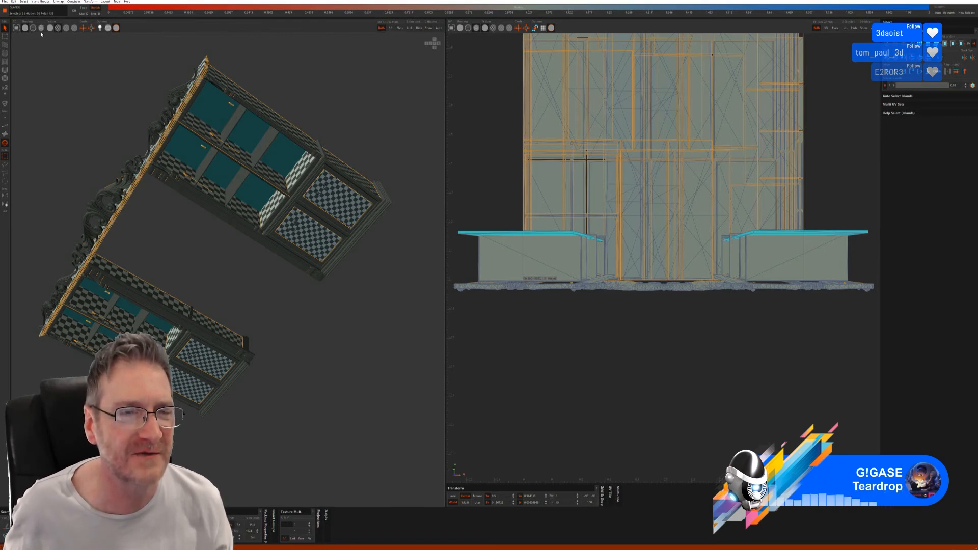
pyautogui.click(416, 28)
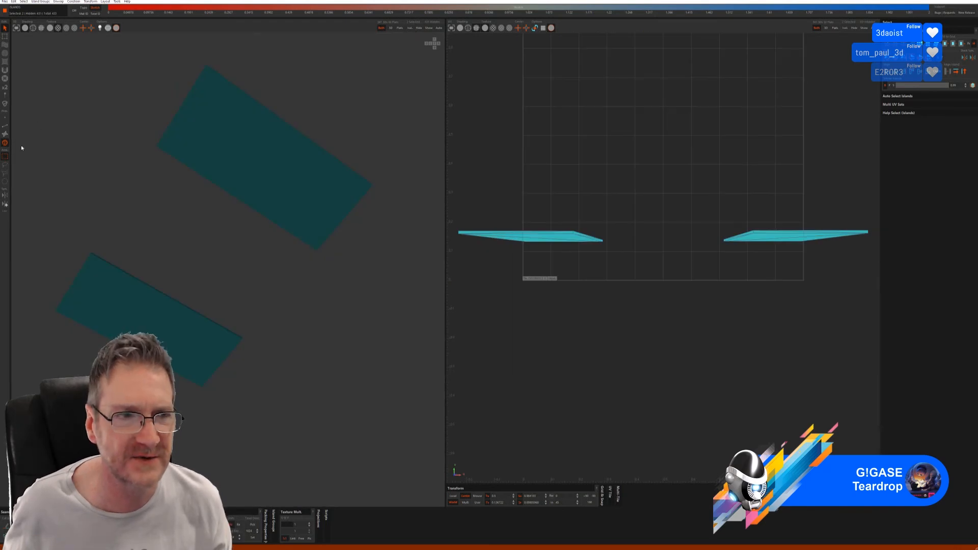
# Unwrap and pack the two back panels with box-style automatic seams, and bring the other parts back into view
pyautogui.click(5, 126)
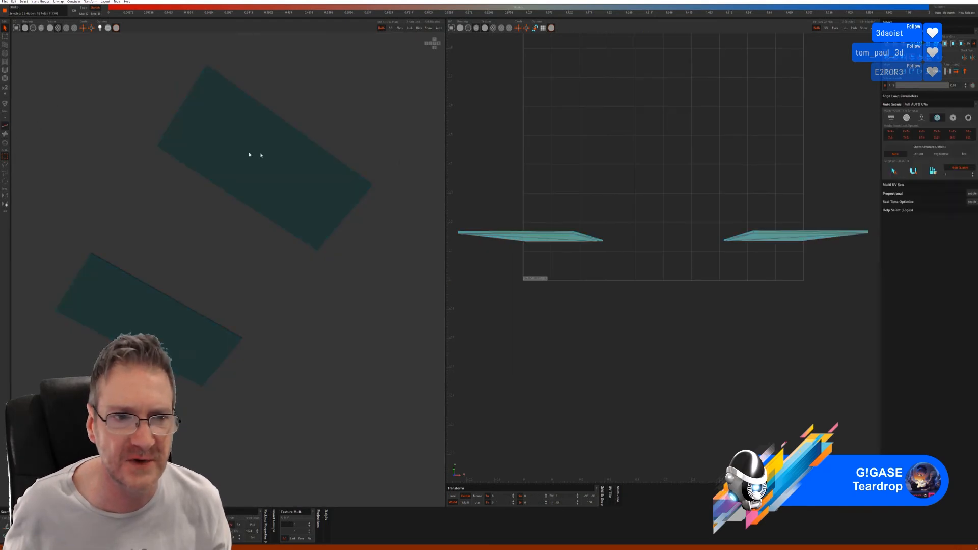
pyautogui.click(912, 172)
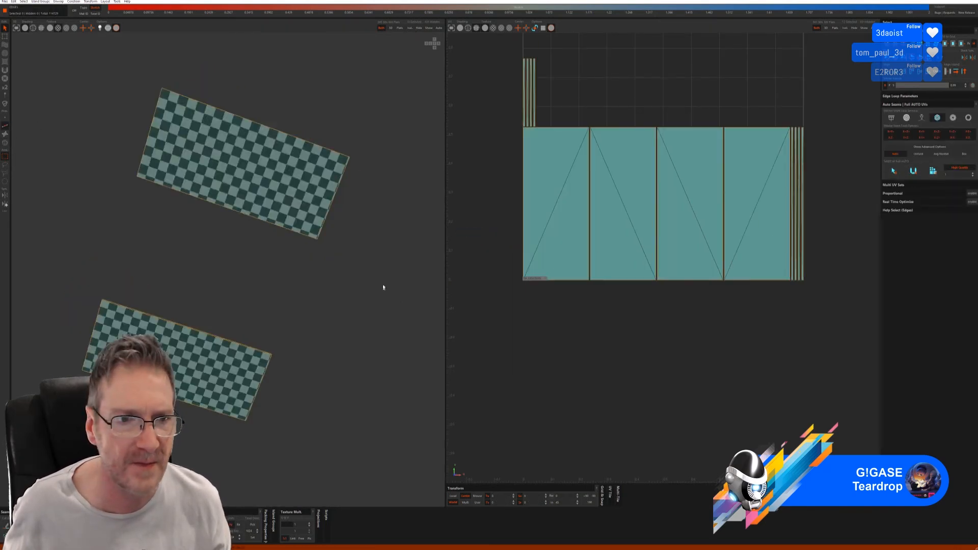
pyautogui.moveTo(365, 286); pyautogui.dragTo(404, 284, button='middle')
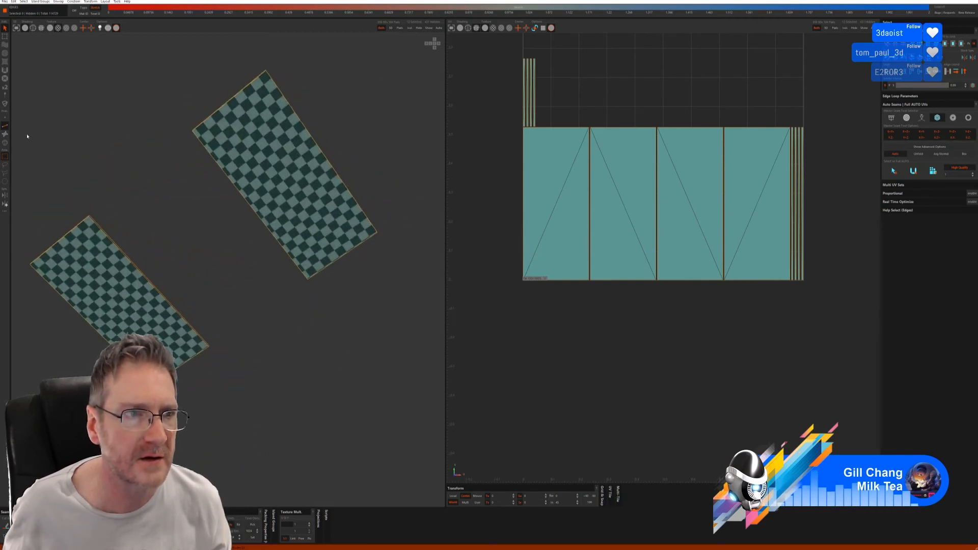
pyautogui.click(429, 28)
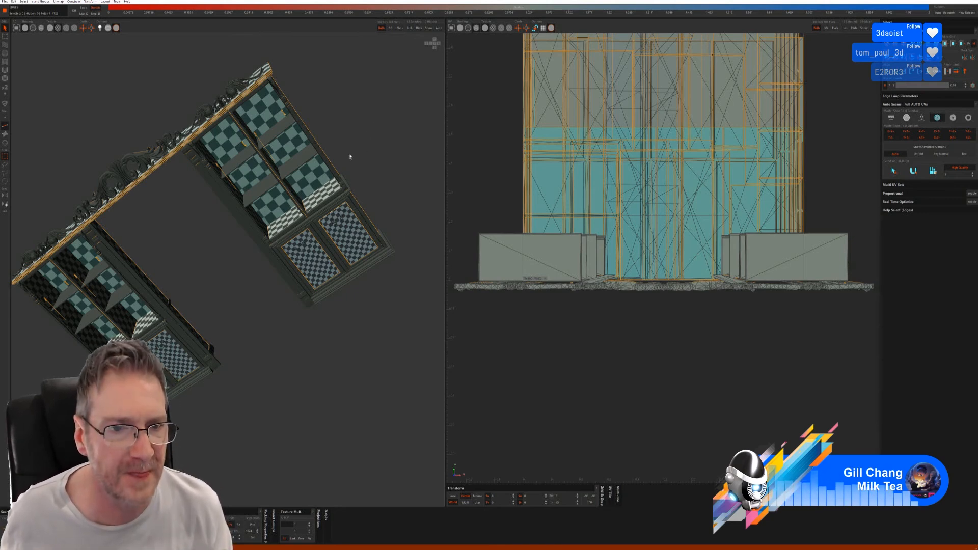
# Select the bottom boards under both lower cabinets together and isolate them
pyautogui.keyDown('alt'); pyautogui.moveTo(349, 155); pyautogui.dragTo(264, 179); pyautogui.keyUp('alt')
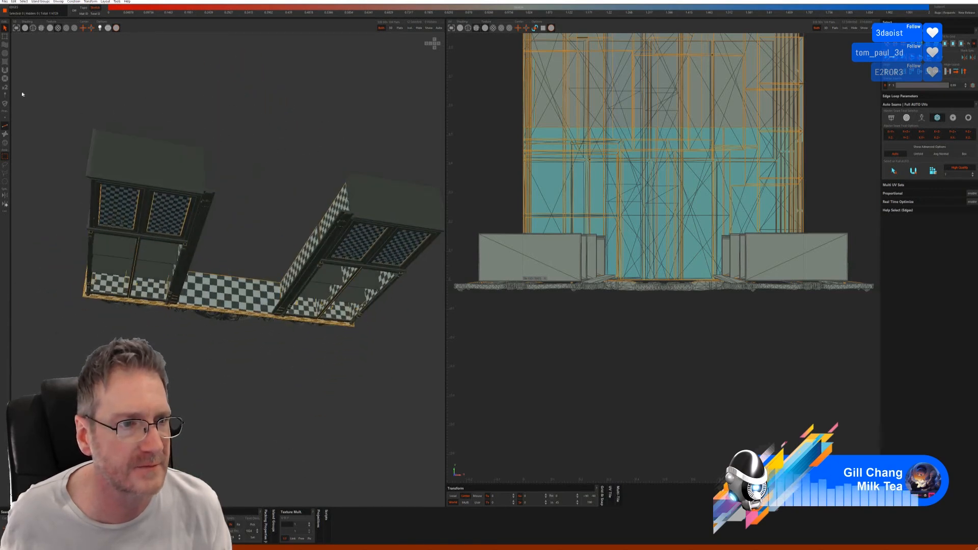
pyautogui.click(5, 142)
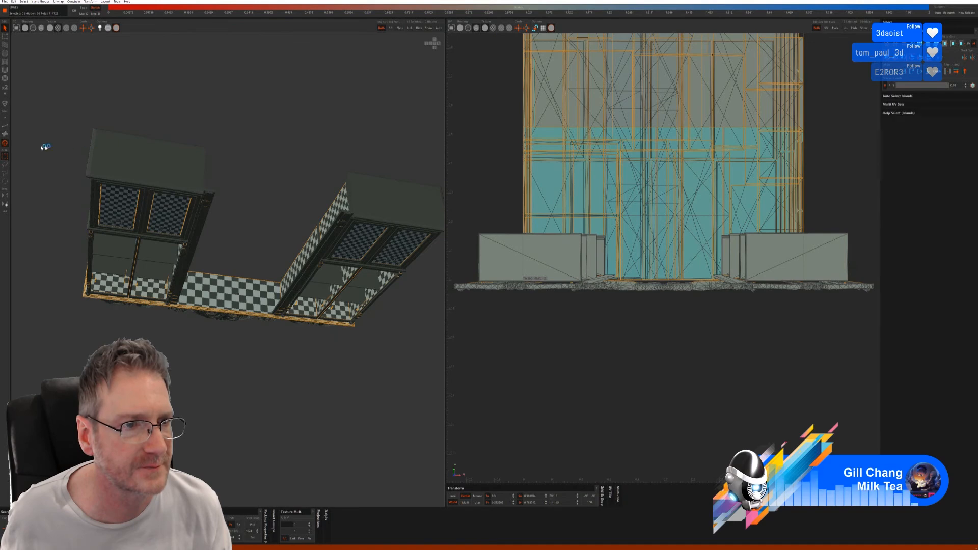
pyautogui.click(125, 154)
pyautogui.keyDown('shift'); pyautogui.click(391, 197); pyautogui.keyUp('shift')
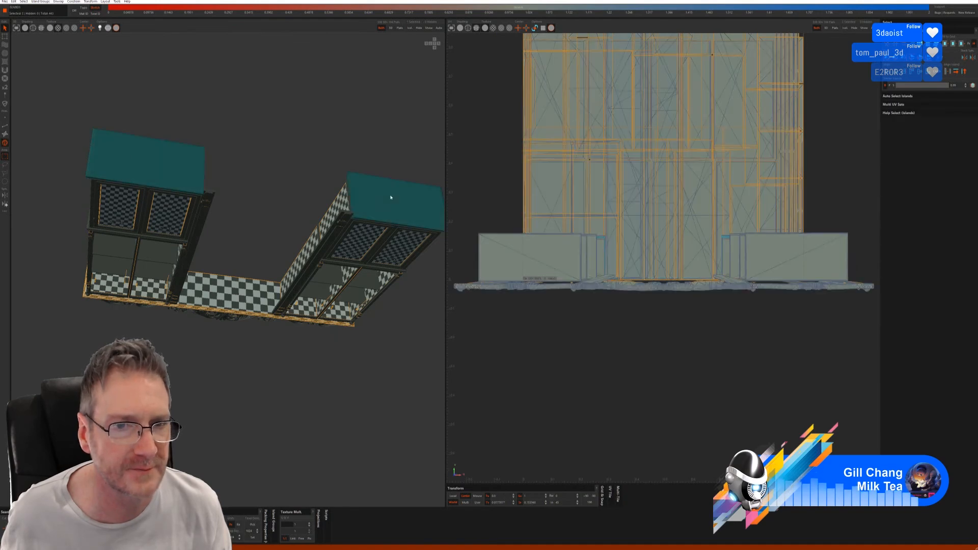
pyautogui.click(411, 28)
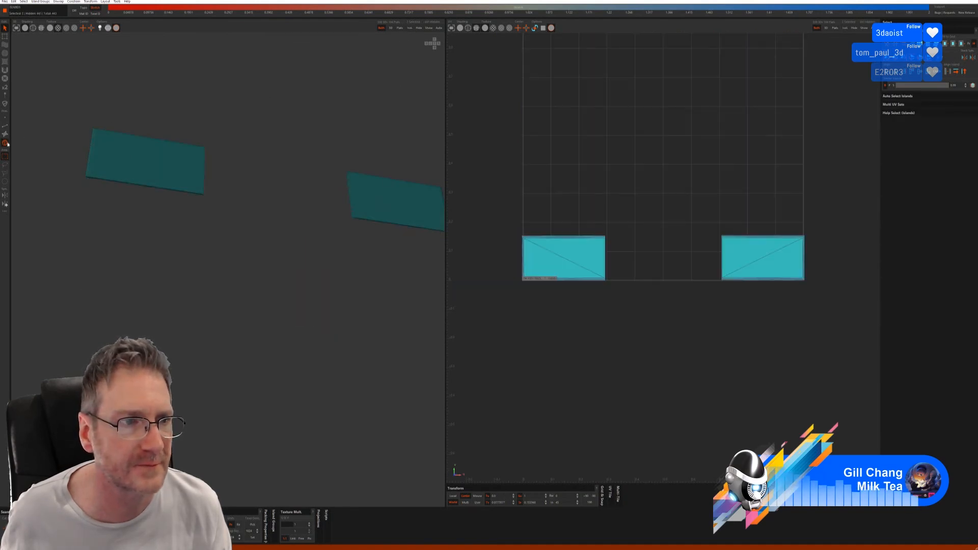
# Unwrap and pack the two bottom boards with box-style automatic seams, and bring the other parts back into view
pyautogui.click(5, 126)
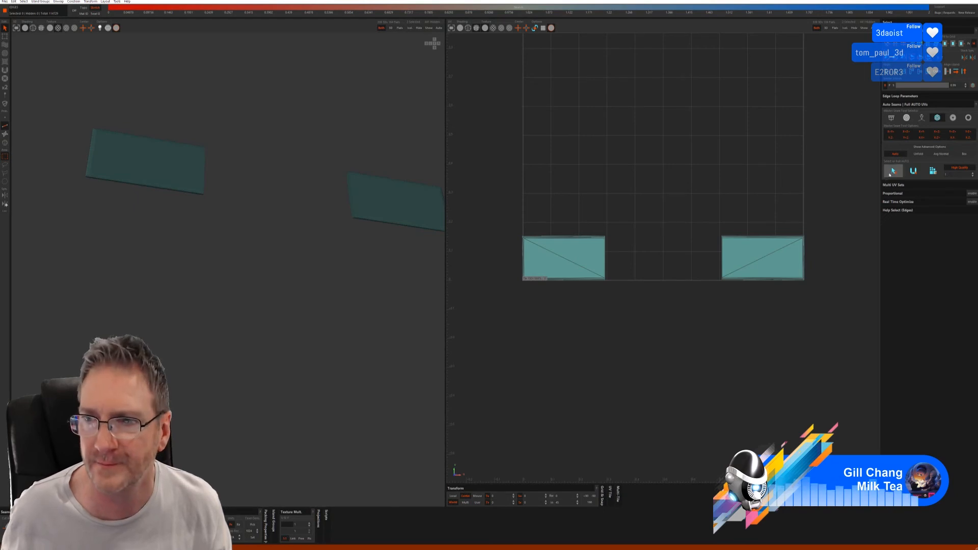
pyautogui.click(891, 173)
pyautogui.click(914, 171)
pyautogui.click(933, 172)
pyautogui.keyDown('alt'); pyautogui.moveTo(311, 204); pyautogui.dragTo(332, 141); pyautogui.keyUp('alt')
pyautogui.click(428, 28)
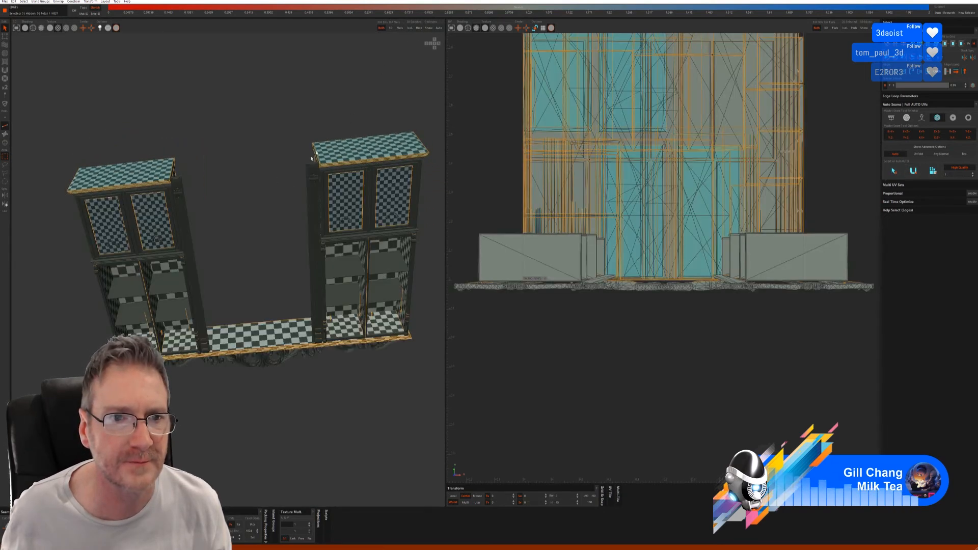
# Examine the checker pattern on the bookcase's bottom boards, outer sides, shelves and door panels from several angles
pyautogui.keyDown('alt'); pyautogui.moveTo(306, 209); pyautogui.dragTo(279, 243); pyautogui.keyUp('alt')
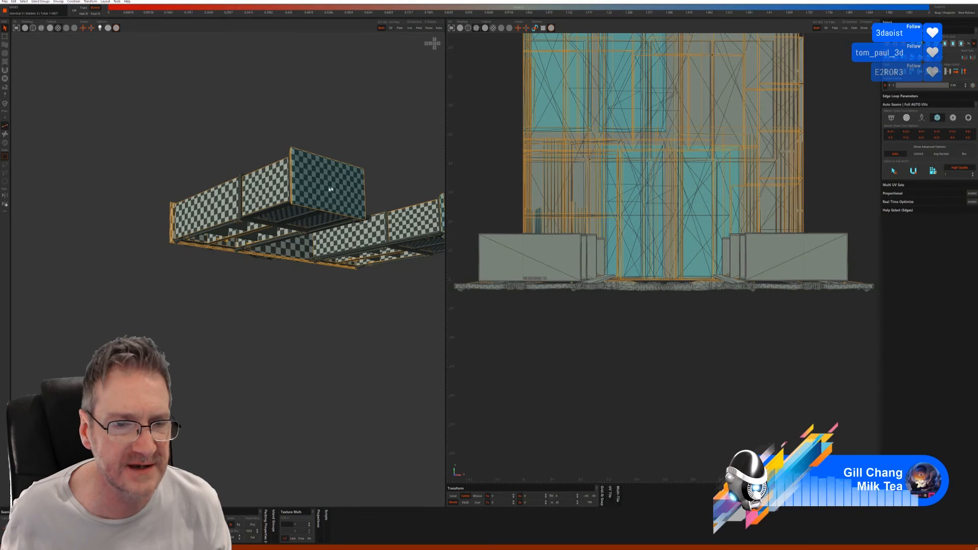
pyautogui.keyDown('alt'); pyautogui.moveTo(341, 191); pyautogui.dragTo(278, 282); pyautogui.keyUp('alt')
pyautogui.keyDown('alt'); pyautogui.moveTo(278, 283); pyautogui.dragTo(404, 306, button='right'); pyautogui.keyUp('alt')
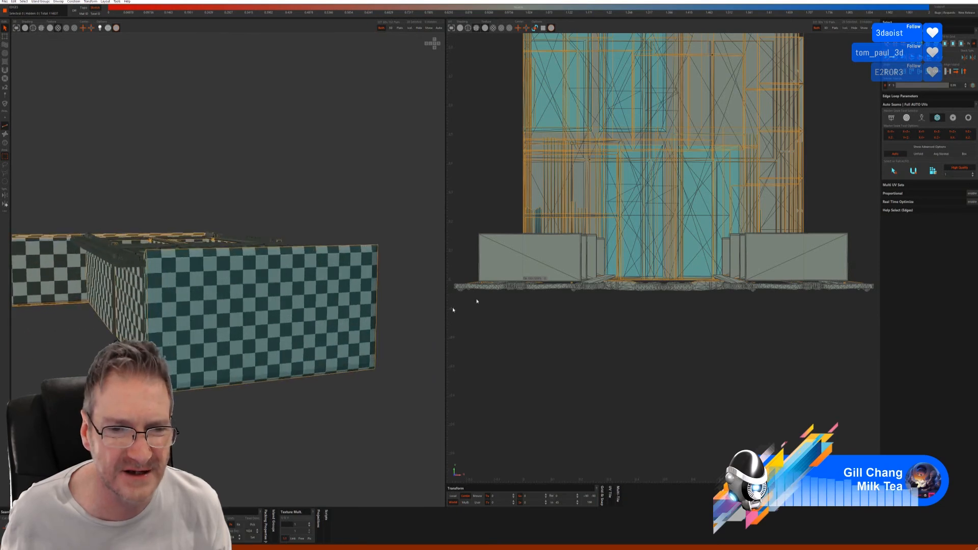
pyautogui.moveTo(291, 209)
pyautogui.keyDown('alt'); pyautogui.mouseDown()
pyautogui.moveTo(285, 153)
pyautogui.moveTo(279, 206)
pyautogui.mouseUp(); pyautogui.keyUp('alt')
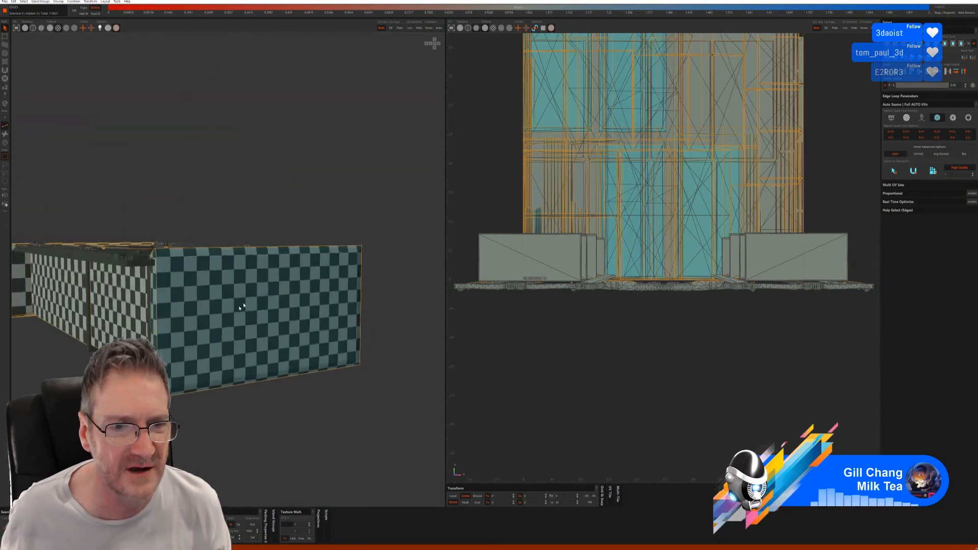
pyautogui.keyDown('alt'); pyautogui.moveTo(280, 198); pyautogui.dragTo(110, 216, button='right'); pyautogui.keyUp('alt')
pyautogui.keyDown('alt'); pyautogui.moveTo(156, 234); pyautogui.dragTo(166, 278, button='middle'); pyautogui.keyUp('alt')
pyautogui.keyDown('alt'); pyautogui.moveTo(165, 278); pyautogui.dragTo(214, 287); pyautogui.keyUp('alt')
pyautogui.keyDown('alt'); pyautogui.moveTo(205, 269); pyautogui.dragTo(260, 229, button='right'); pyautogui.keyUp('alt')
pyautogui.keyDown('alt'); pyautogui.moveTo(243, 227); pyautogui.dragTo(228, 244, button='middle'); pyautogui.keyUp('alt')
pyautogui.keyDown('alt'); pyautogui.moveTo(228, 245); pyautogui.dragTo(305, 401); pyautogui.keyUp('alt')
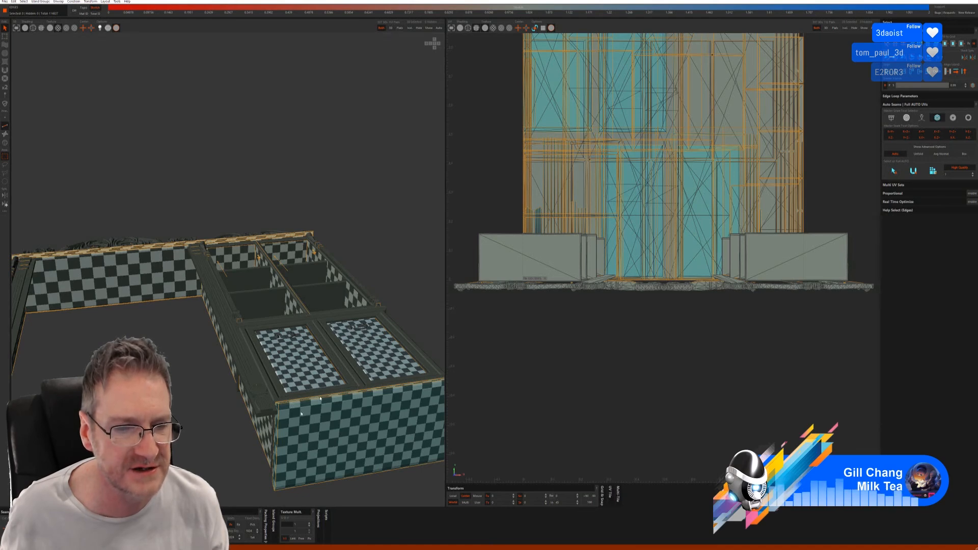
pyautogui.keyDown('alt'); pyautogui.moveTo(303, 204); pyautogui.dragTo(320, 305); pyautogui.keyUp('alt')
pyautogui.keyDown('alt'); pyautogui.moveTo(316, 304); pyautogui.dragTo(320, 225, button='middle'); pyautogui.keyUp('alt')
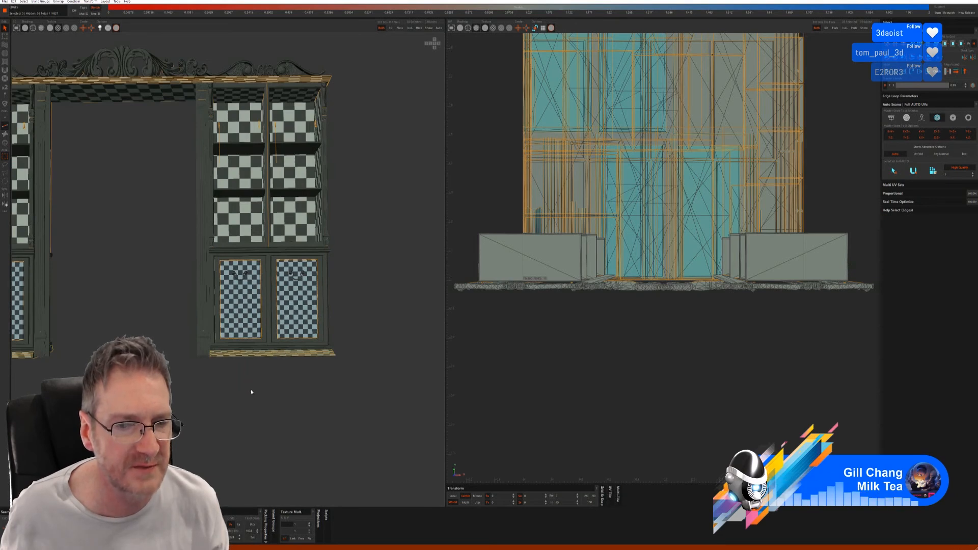
pyautogui.moveTo(251, 389)
pyautogui.keyDown('alt'); pyautogui.mouseDown()
pyautogui.moveTo(240, 393)
pyautogui.moveTo(251, 396)
pyautogui.mouseUp(); pyautogui.keyUp('alt')
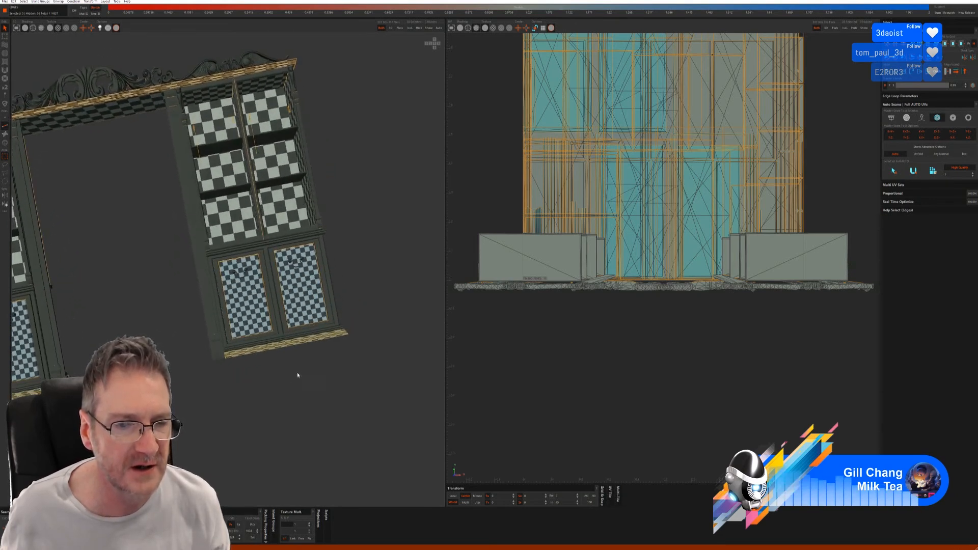
pyautogui.keyDown('alt'); pyautogui.moveTo(298, 376); pyautogui.dragTo(290, 348); pyautogui.keyUp('alt')
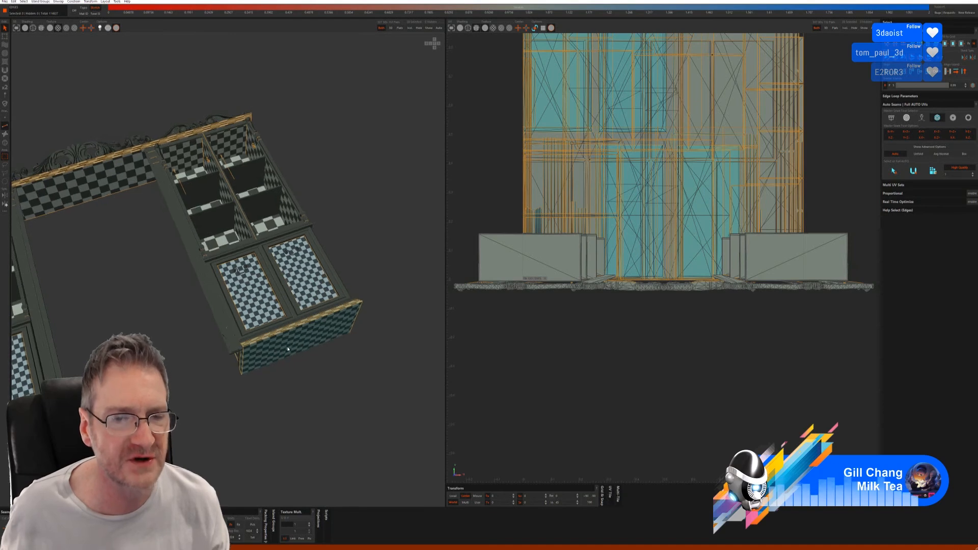
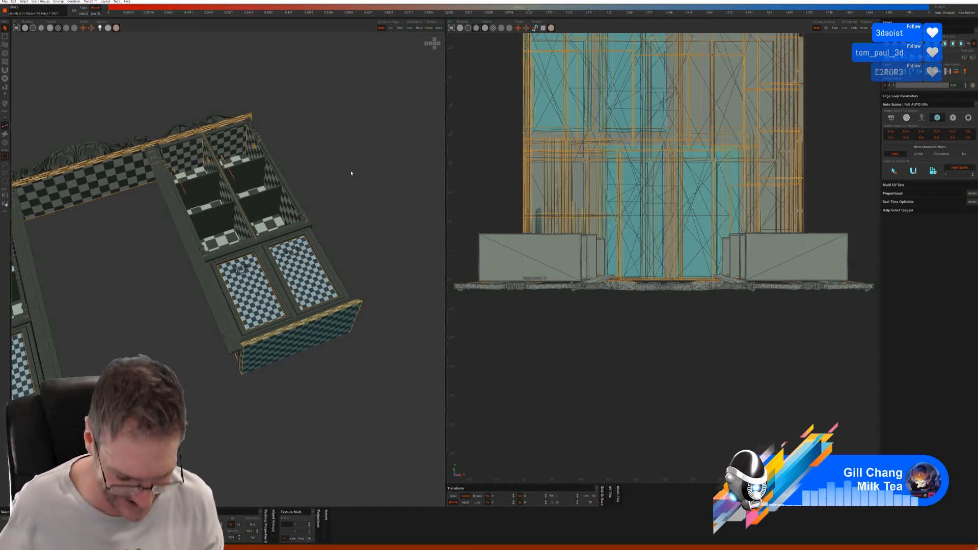
# Select the tall narrow upright boards on the inner front edges of both bookcase sections and isolate them
pyautogui.moveTo(137, 120); pyautogui.dragTo(175, 116, button='middle')
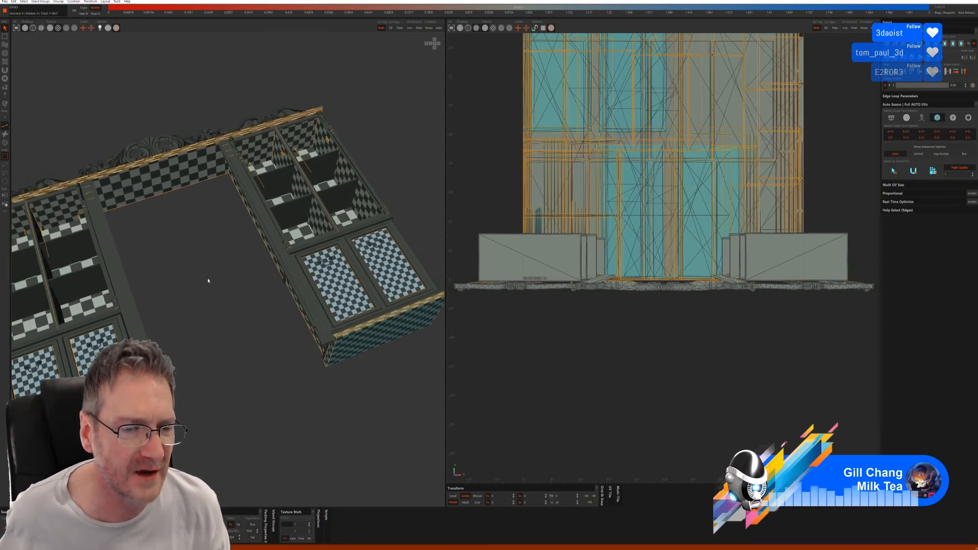
pyautogui.click(5, 143)
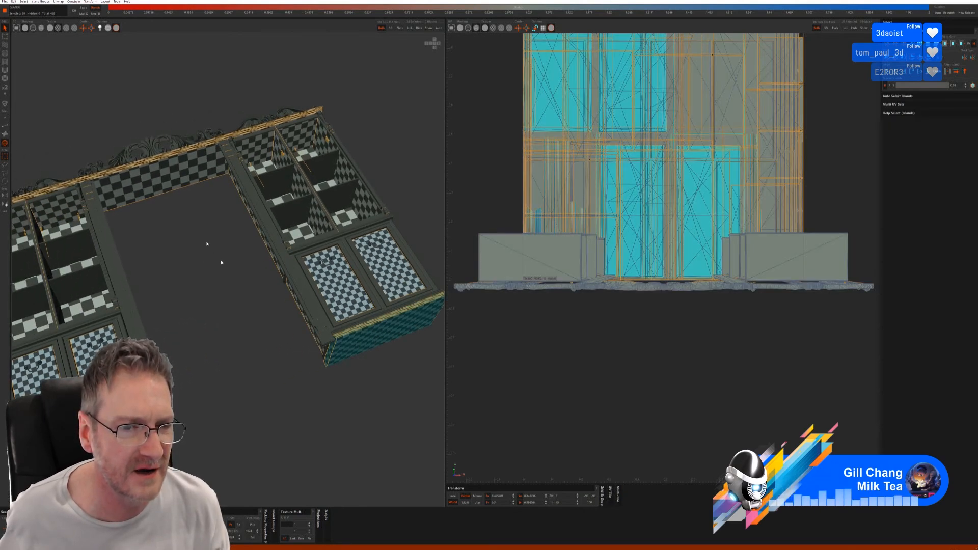
pyautogui.moveTo(216, 264); pyautogui.dragTo(236, 316, button='middle')
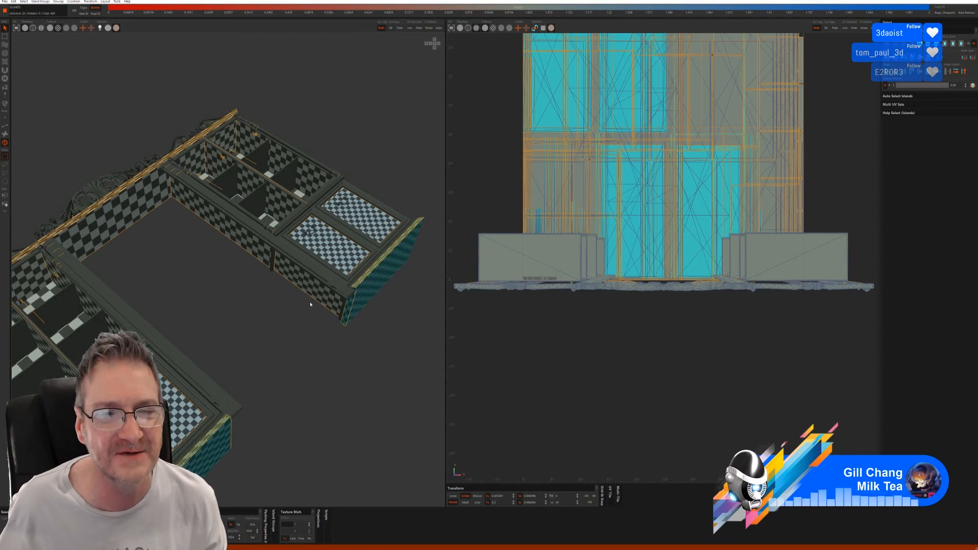
pyautogui.scroll(3, 310, 304)
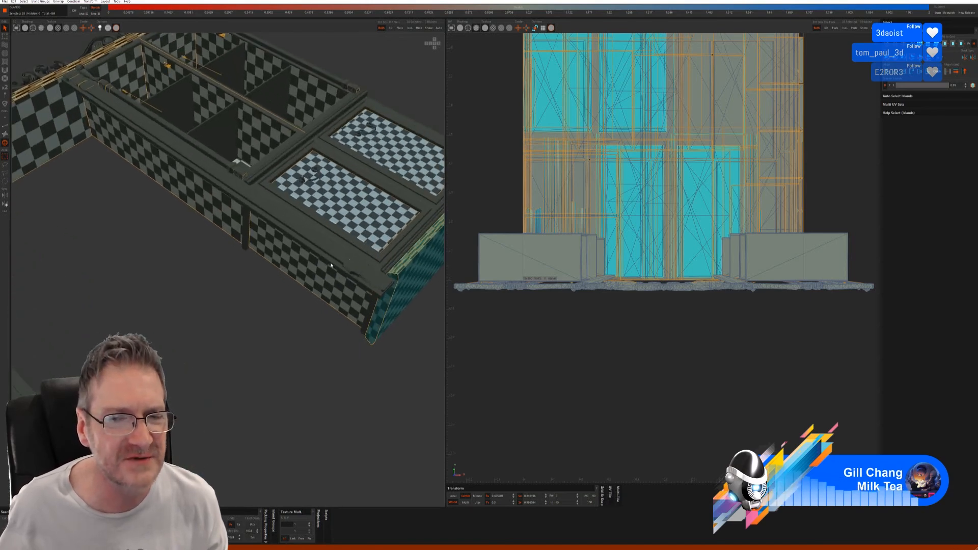
pyautogui.click(330, 264)
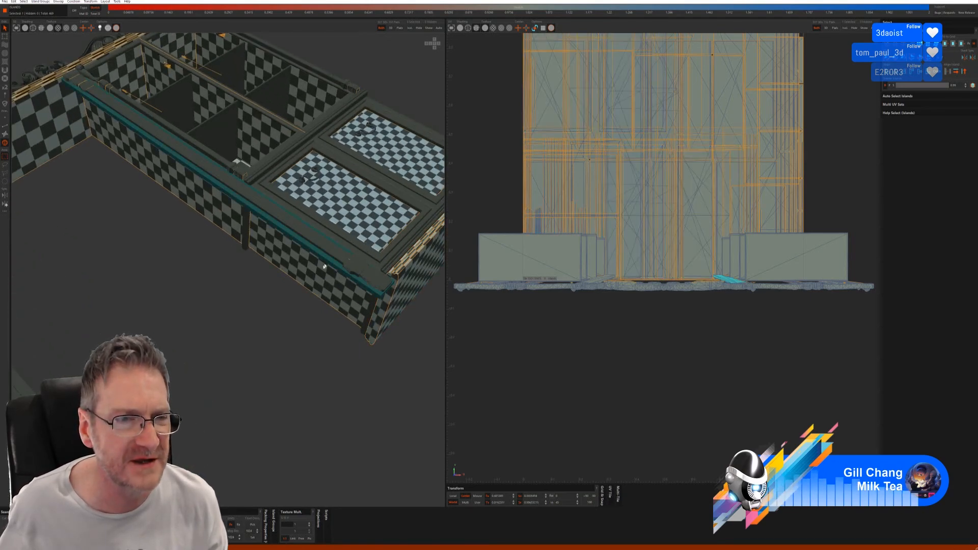
pyautogui.scroll(3, 204, 352)
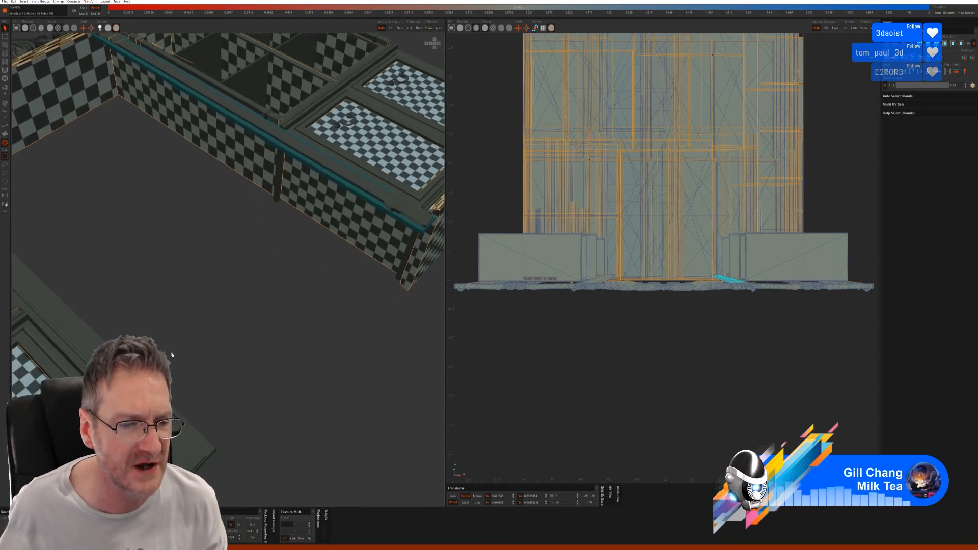
pyautogui.keyDown('ctrl'); pyautogui.click(153, 392); pyautogui.keyUp('ctrl')
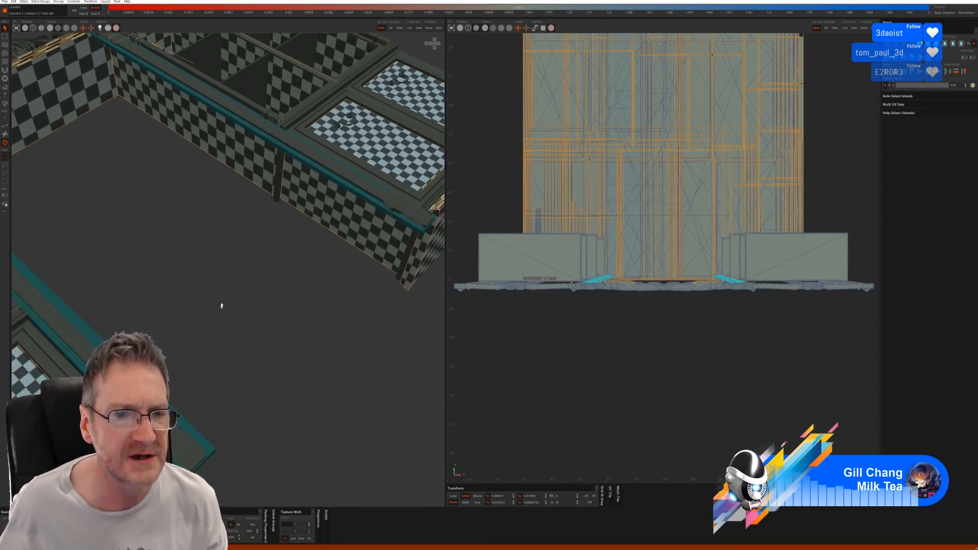
pyautogui.keyDown('alt'); pyautogui.moveTo(234, 305); pyautogui.dragTo(146, 323, button='right'); pyautogui.keyUp('alt')
pyautogui.keyDown('alt'); pyautogui.moveTo(167, 292); pyautogui.dragTo(190, 296, button='middle'); pyautogui.keyUp('alt')
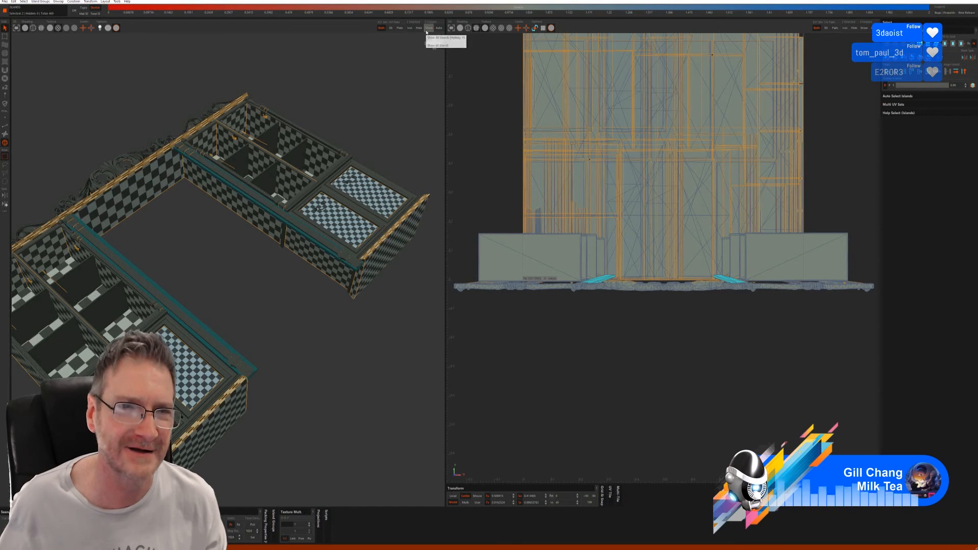
pyautogui.click(409, 28)
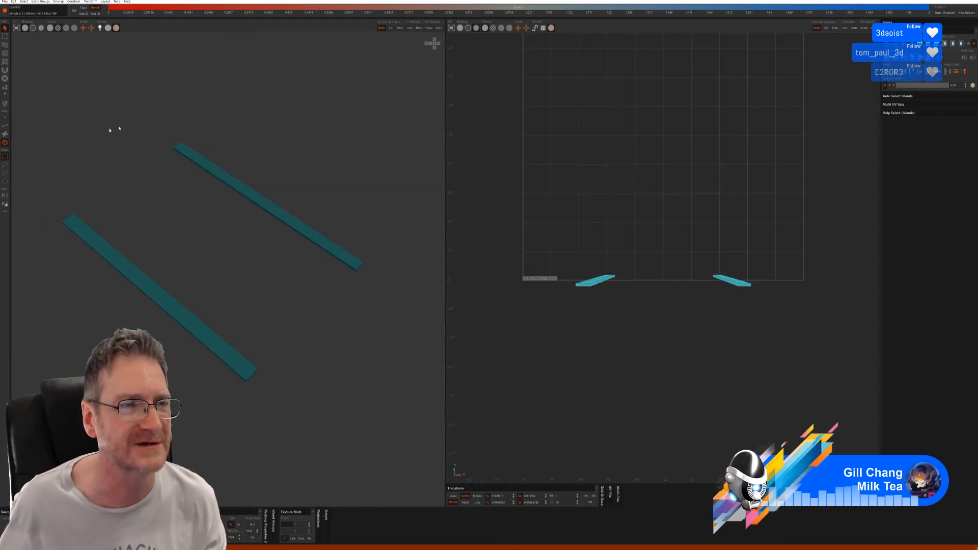
# Unwrap and pack the two tall upright boards with box-style automatic seams
pyautogui.click(5, 126)
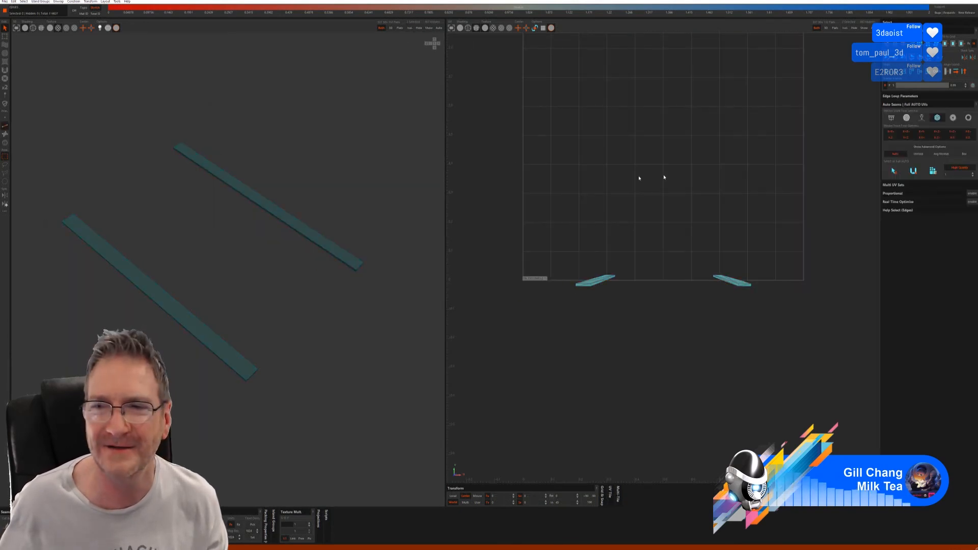
pyautogui.click(895, 172)
pyautogui.click(914, 171)
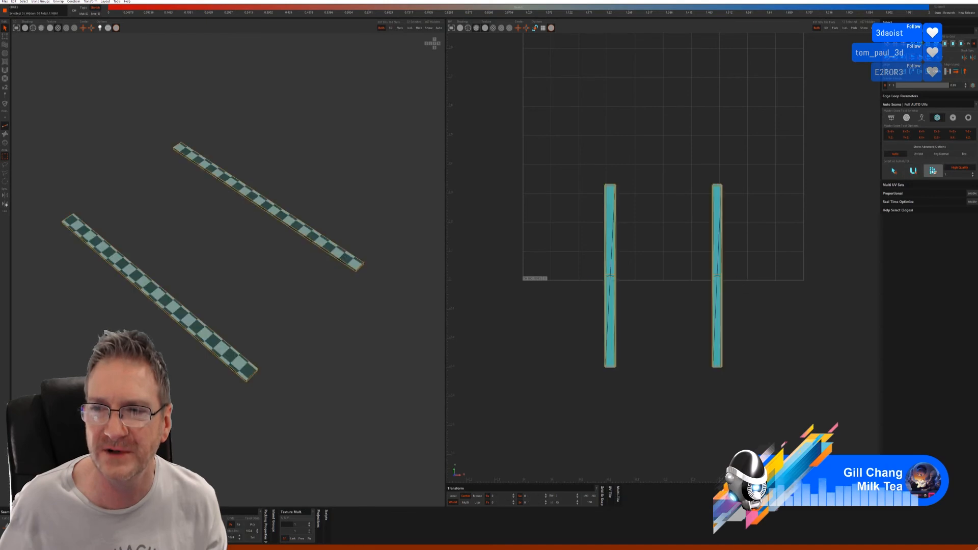
pyautogui.keyDown('alt'); pyautogui.moveTo(317, 277); pyautogui.dragTo(374, 190); pyautogui.keyUp('alt')
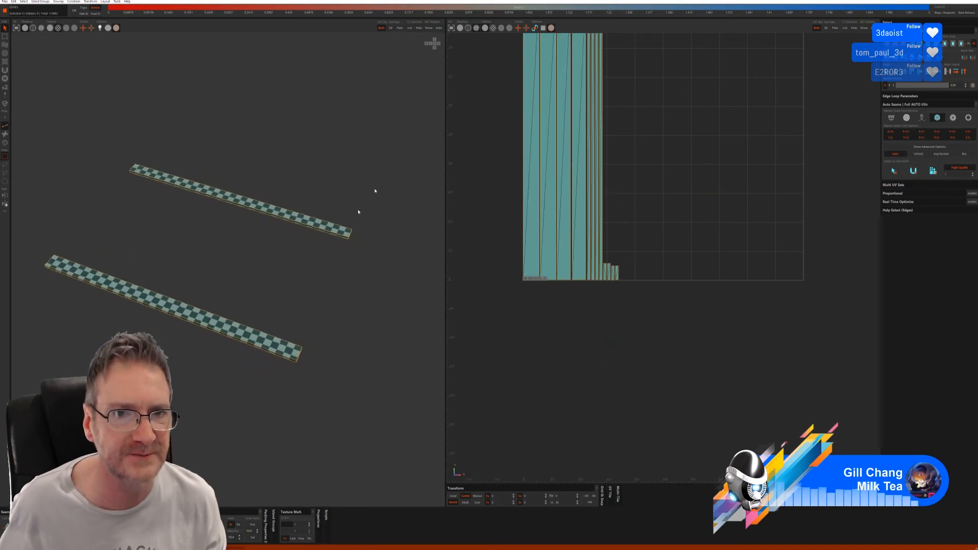
# Bring the hidden parts back into view, then select the four shelves in both bookcase sections and isolate them
pyautogui.click(429, 28)
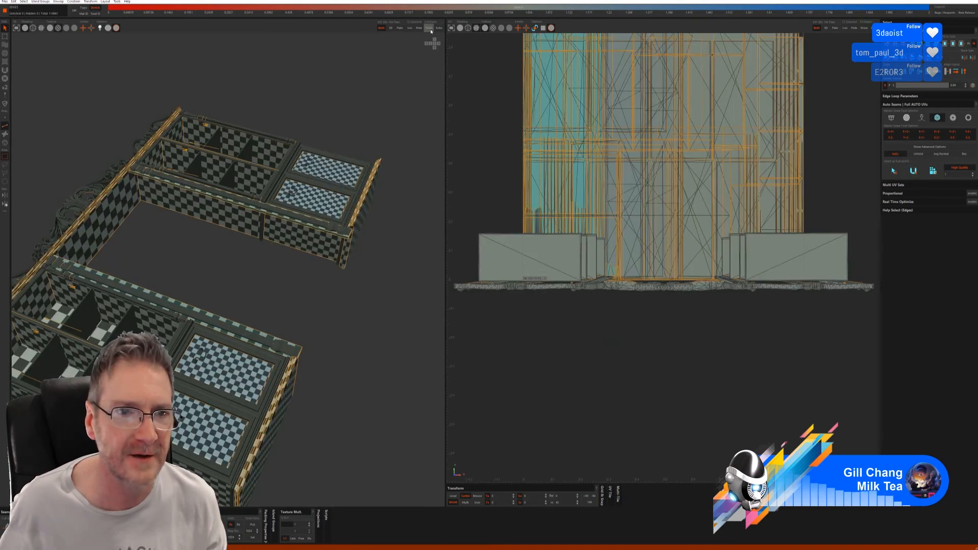
pyautogui.keyDown('alt'); pyautogui.moveTo(306, 284); pyautogui.dragTo(201, 251); pyautogui.keyUp('alt')
pyautogui.click(4, 142)
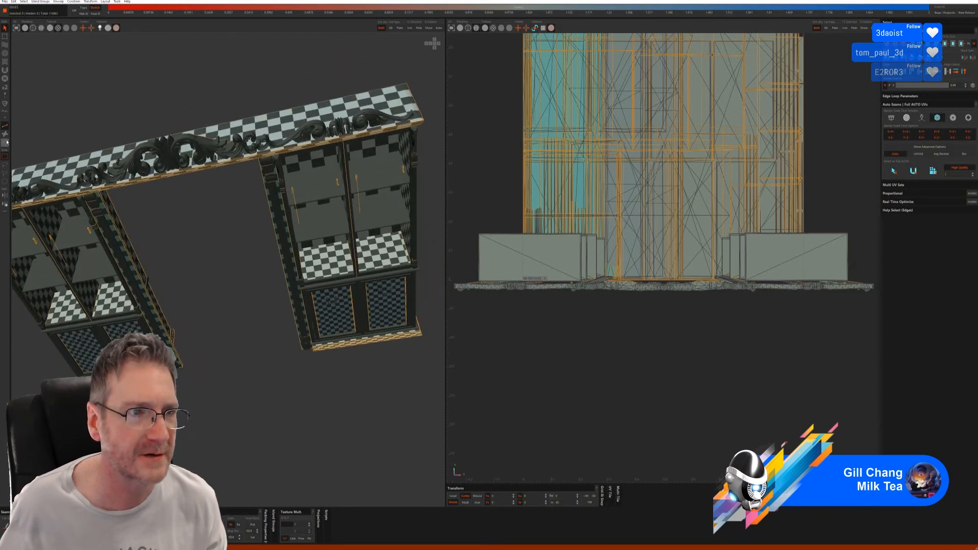
pyautogui.click(324, 193)
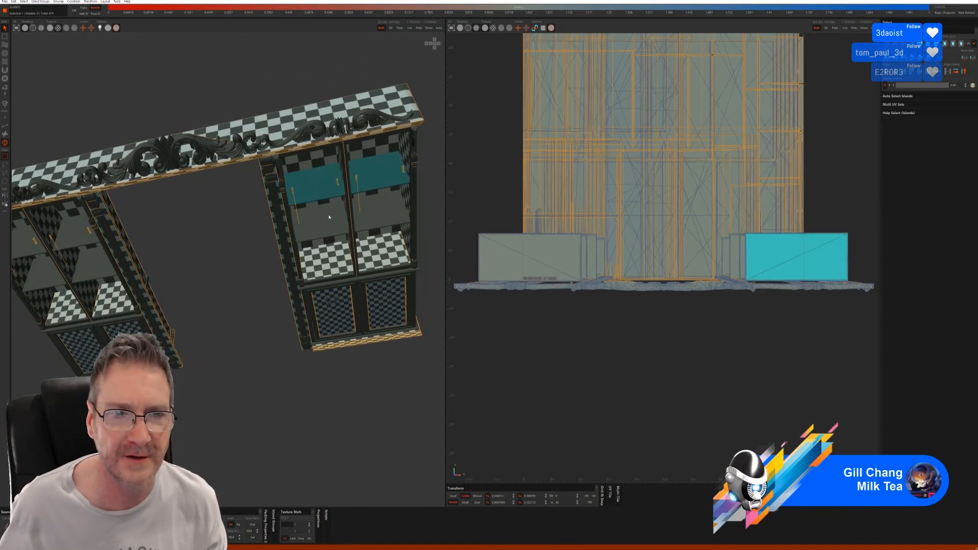
pyautogui.keyDown('shift'); pyautogui.click(78, 236); pyautogui.keyUp('shift')
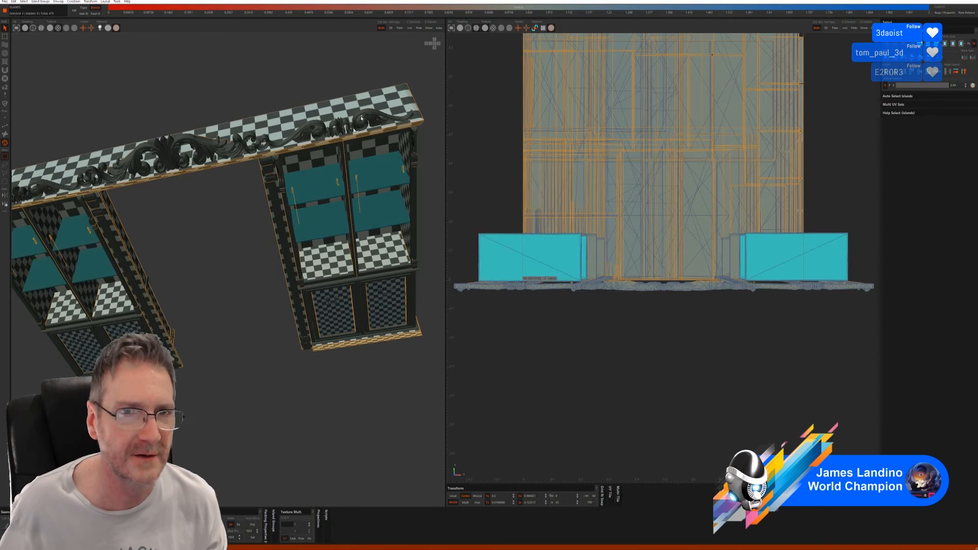
pyautogui.click(410, 30)
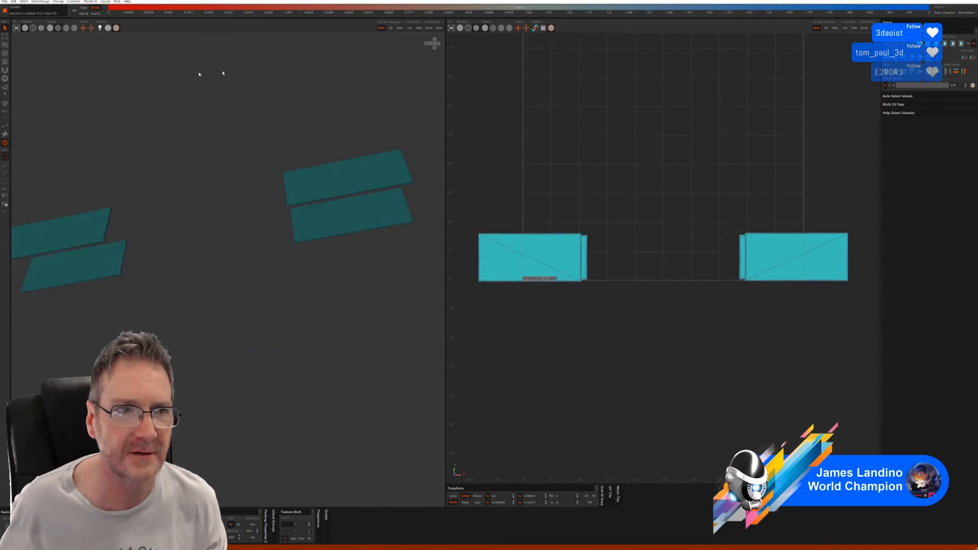
# Unwrap and pack the four shelves with box-style automatic seams, and bring the other parts back into view
pyautogui.click(5, 126)
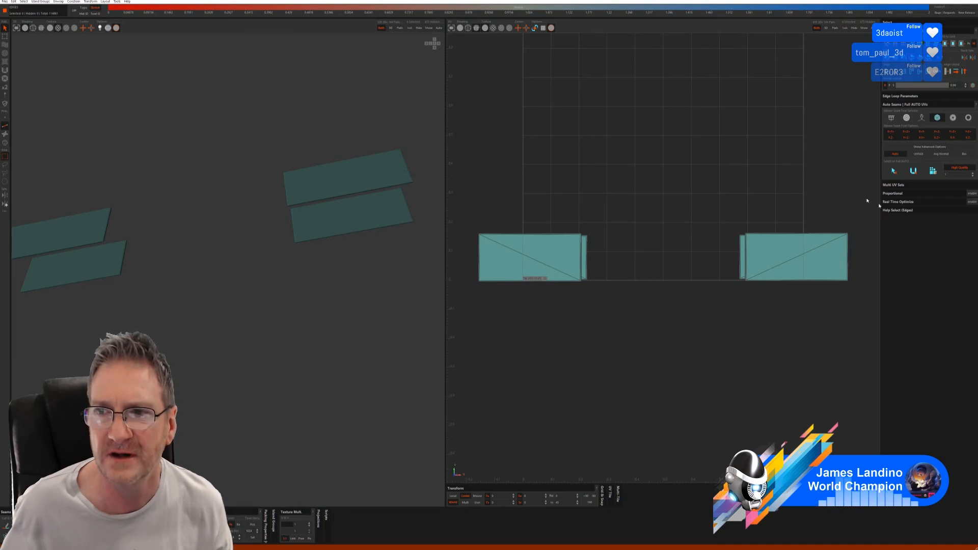
pyautogui.click(895, 173)
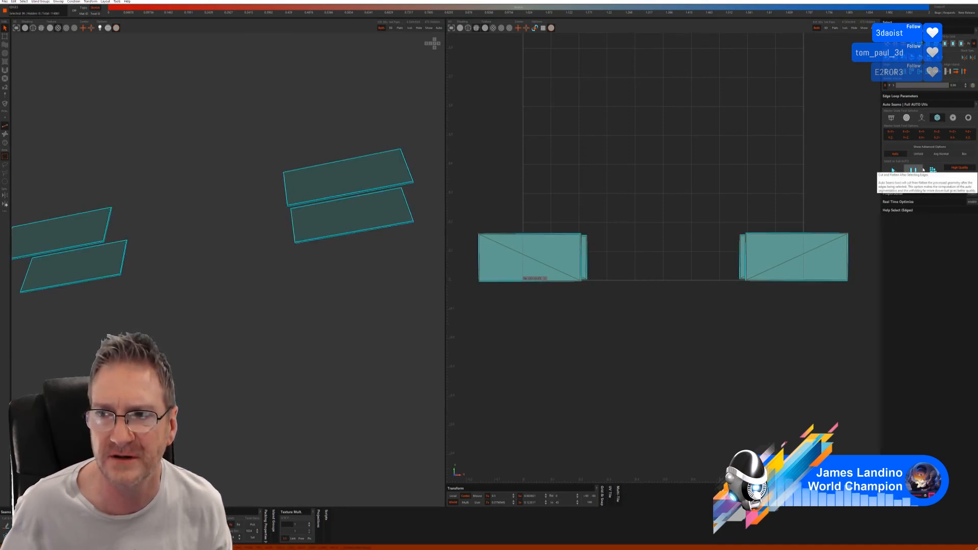
pyautogui.click(934, 172)
pyautogui.moveTo(402, 299); pyautogui.dragTo(318, 278, button='middle')
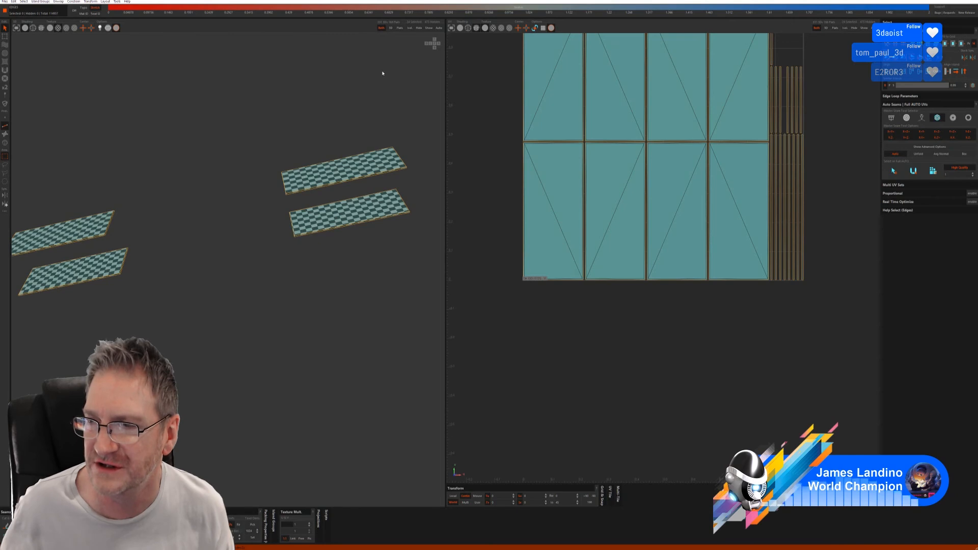
pyautogui.moveTo(342, 188); pyautogui.dragTo(266, 260, button='middle')
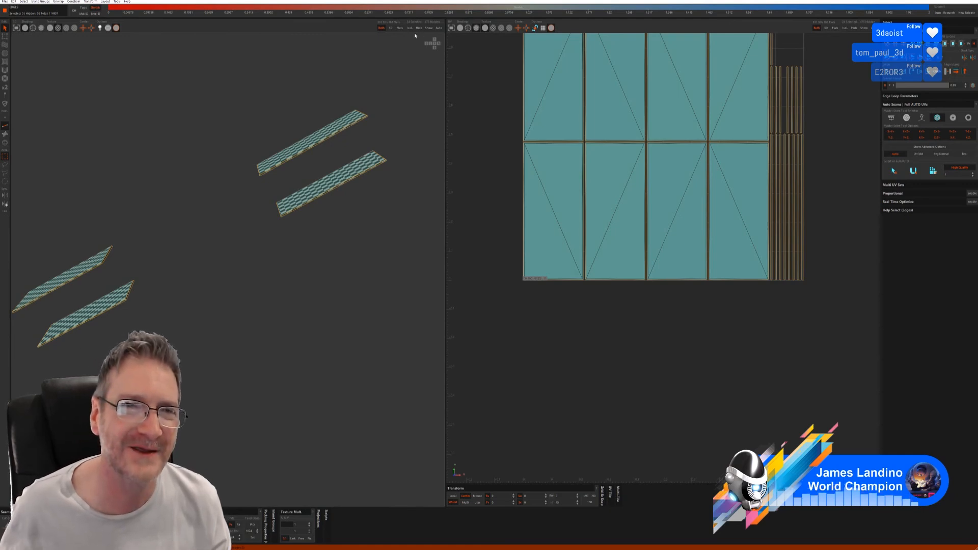
pyautogui.click(430, 29)
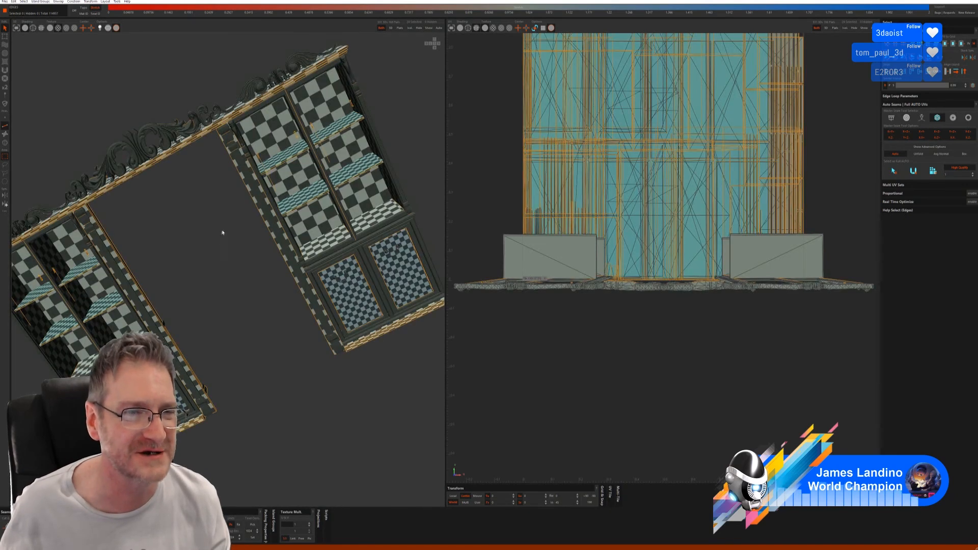
# Select the upper front frame with its central divider on the right-hand bookcase section and isolate it
pyautogui.moveTo(222, 233)
pyautogui.keyDown('alt'); pyautogui.mouseDown()
pyautogui.moveTo(207, 205)
pyautogui.moveTo(229, 229)
pyautogui.moveTo(229, 251)
pyautogui.moveTo(216, 227)
pyautogui.moveTo(214, 240)
pyautogui.mouseUp(); pyautogui.keyUp('alt')
pyautogui.keyDown('alt'); pyautogui.moveTo(214, 241); pyautogui.dragTo(352, 238, button='right'); pyautogui.keyUp('alt')
pyautogui.keyDown('alt'); pyautogui.moveTo(352, 239); pyautogui.dragTo(285, 249, button='middle'); pyautogui.keyUp('alt')
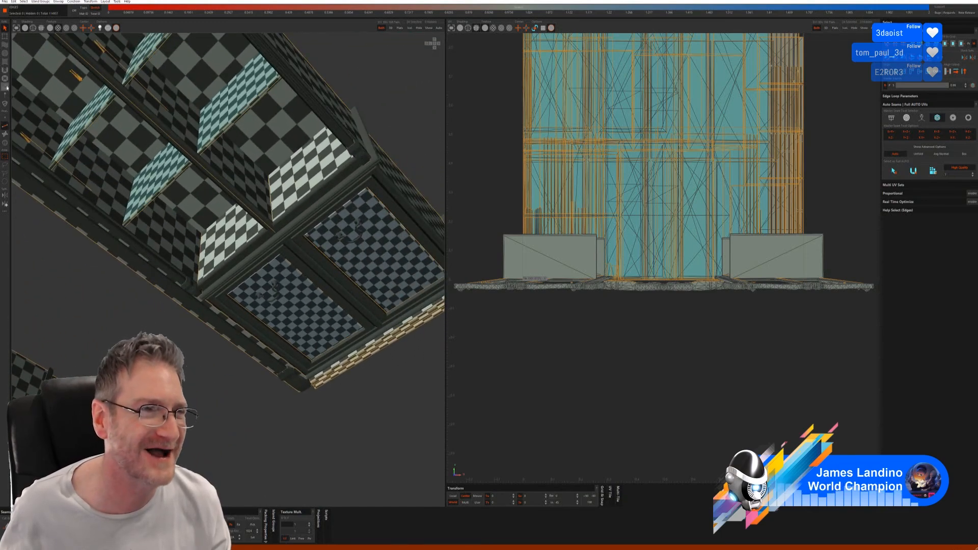
pyautogui.click(5, 142)
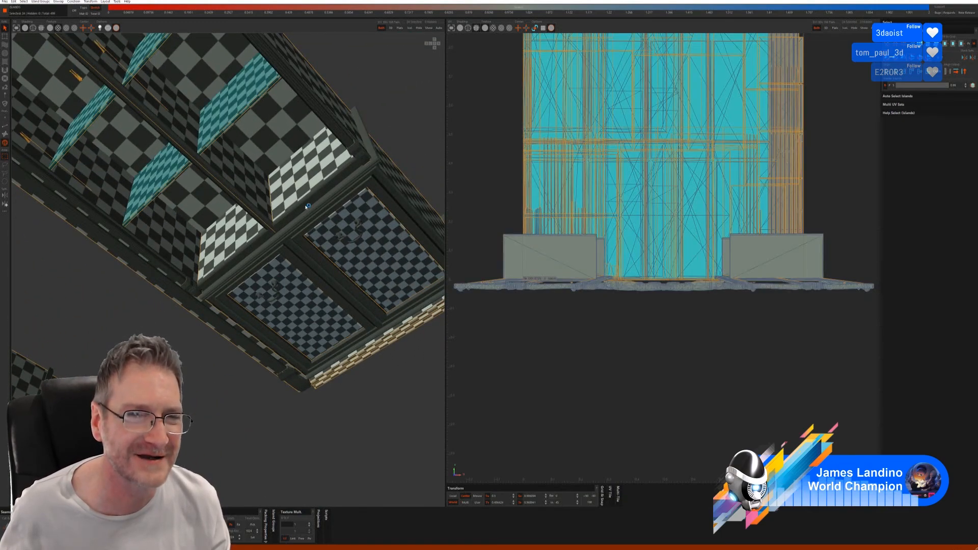
pyautogui.click(249, 220)
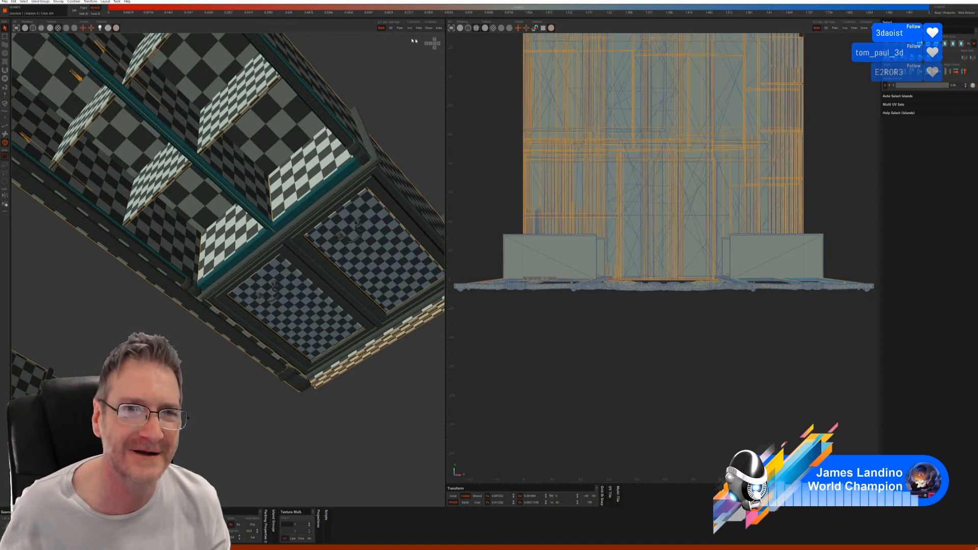
pyautogui.press('i')
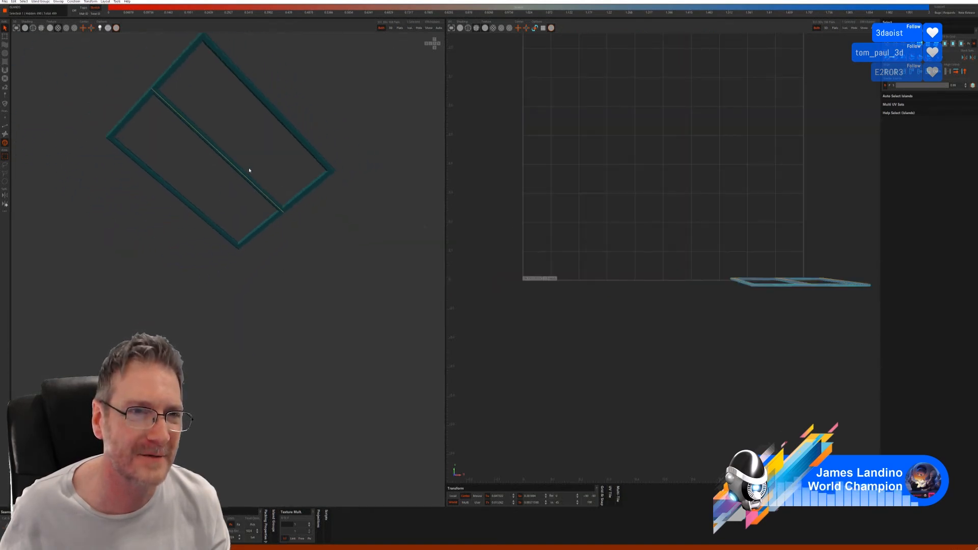
# Unwrap and pack the right-hand section's upper front frame with box-style automatic seams, and bring the other parts back into view
pyautogui.keyDown('alt'); pyautogui.moveTo(249, 168); pyautogui.dragTo(251, 210, button='middle'); pyautogui.keyUp('alt')
pyautogui.click(5, 126)
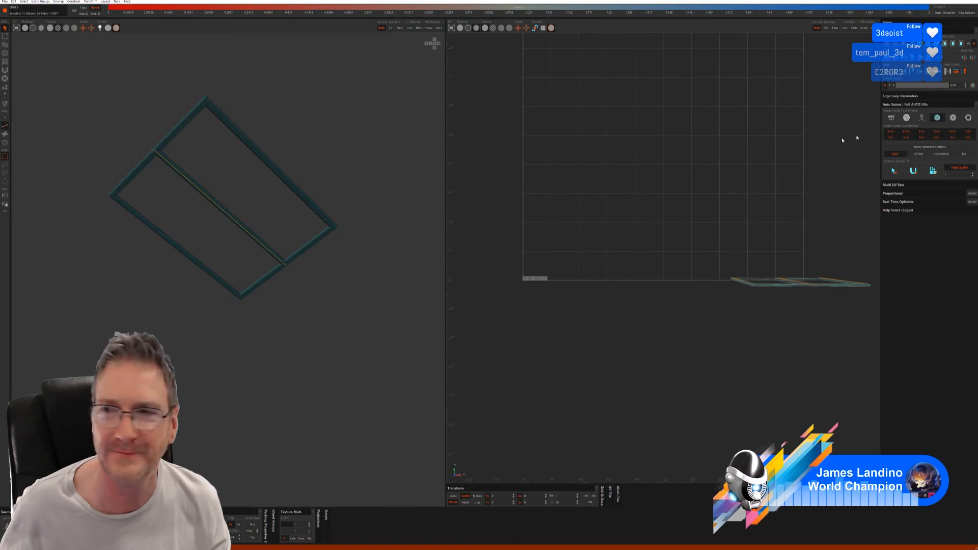
pyautogui.click(893, 172)
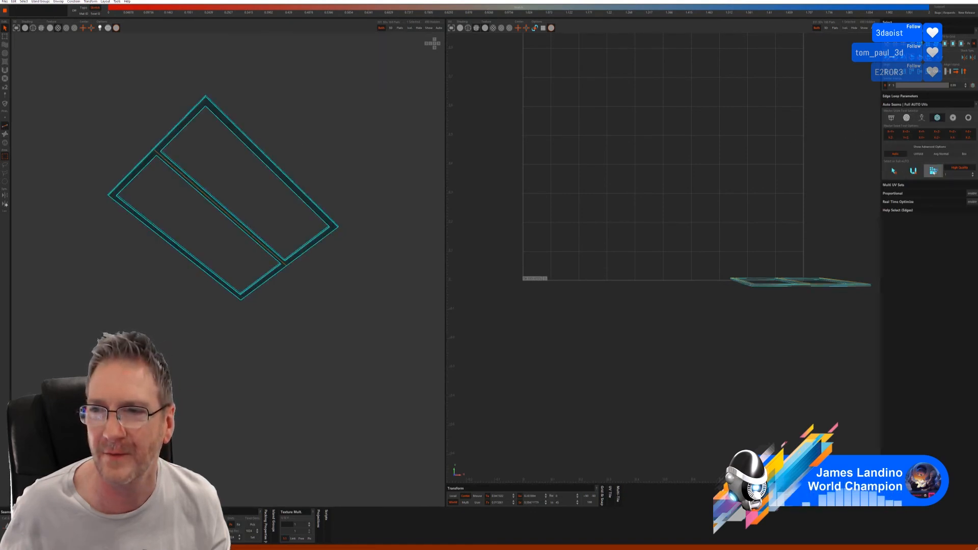
pyautogui.click(913, 172)
pyautogui.keyDown('alt'); pyautogui.moveTo(264, 210); pyautogui.dragTo(300, 201); pyautogui.keyUp('alt')
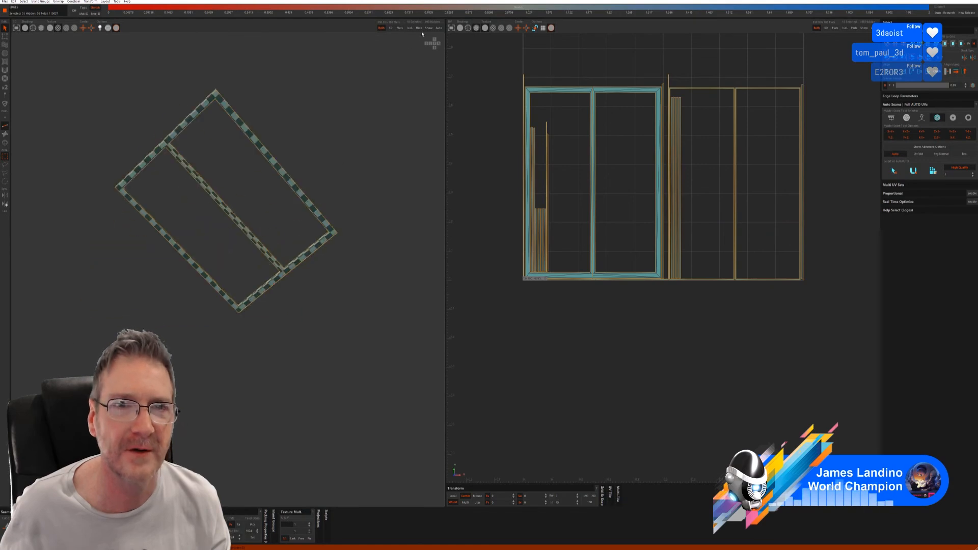
pyautogui.click(428, 29)
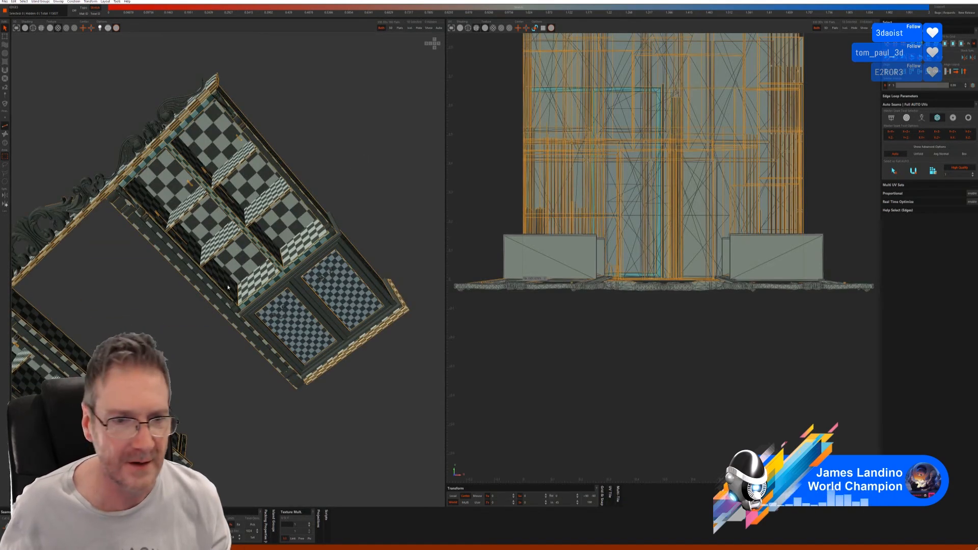
# Select the matching upper front frame with its central divider on the left-hand bookcase section and isolate it
pyautogui.keyDown('alt'); pyautogui.moveTo(163, 311); pyautogui.dragTo(234, 251, button='middle'); pyautogui.keyUp('alt')
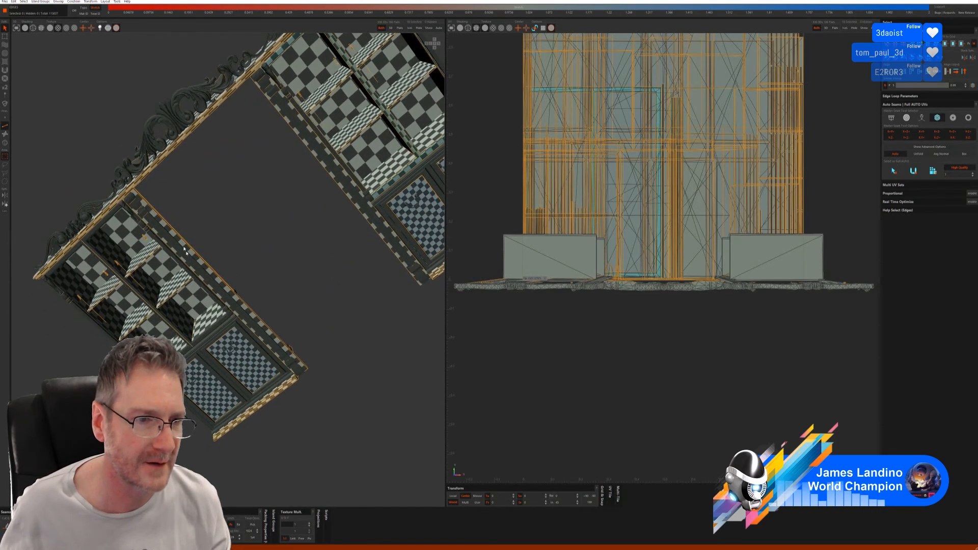
pyautogui.click(4, 143)
pyautogui.click(136, 215)
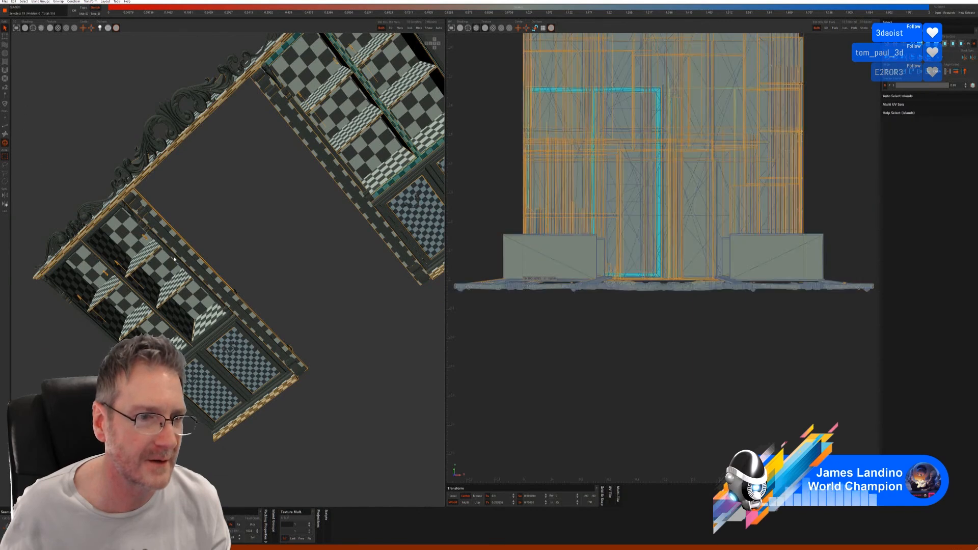
pyautogui.click(221, 329)
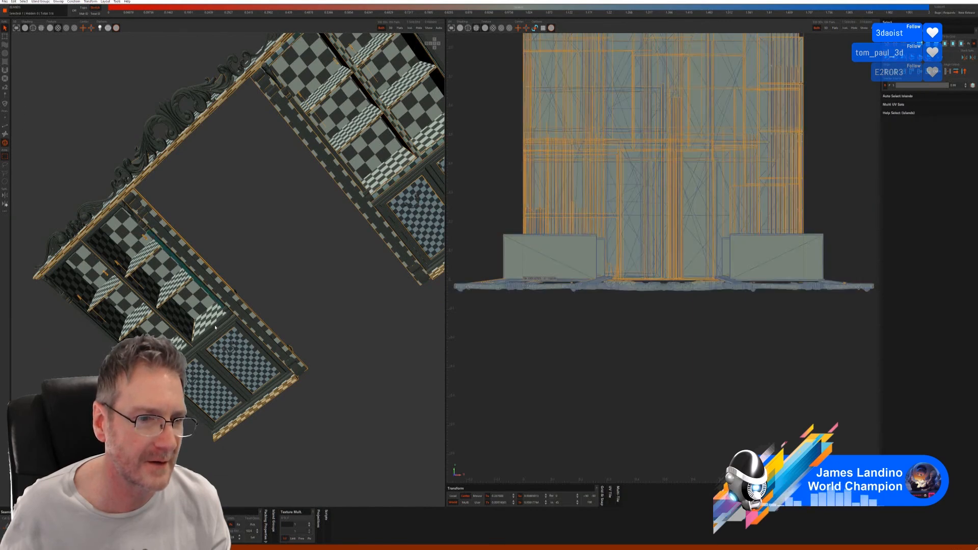
pyautogui.keyDown('alt'); pyautogui.moveTo(263, 283); pyautogui.dragTo(274, 252); pyautogui.keyUp('alt')
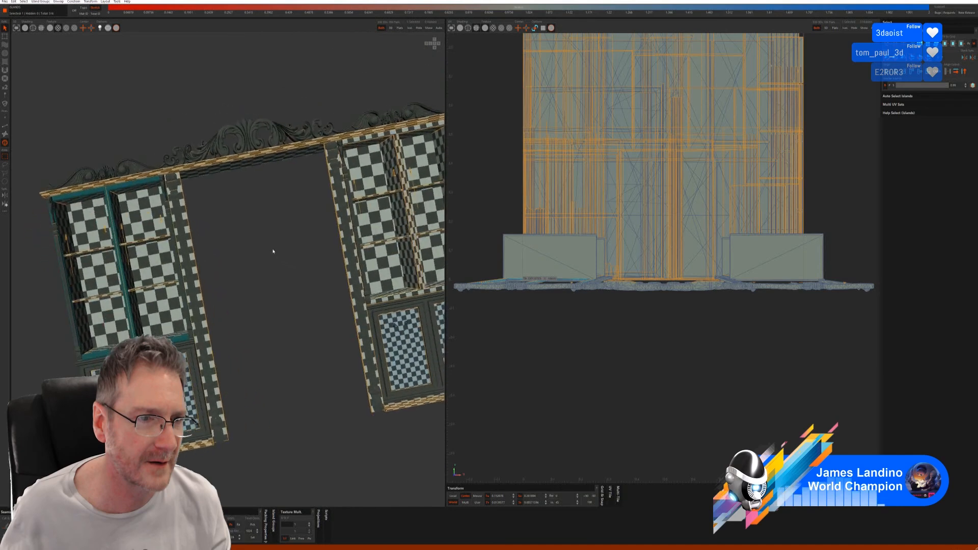
pyautogui.click(409, 28)
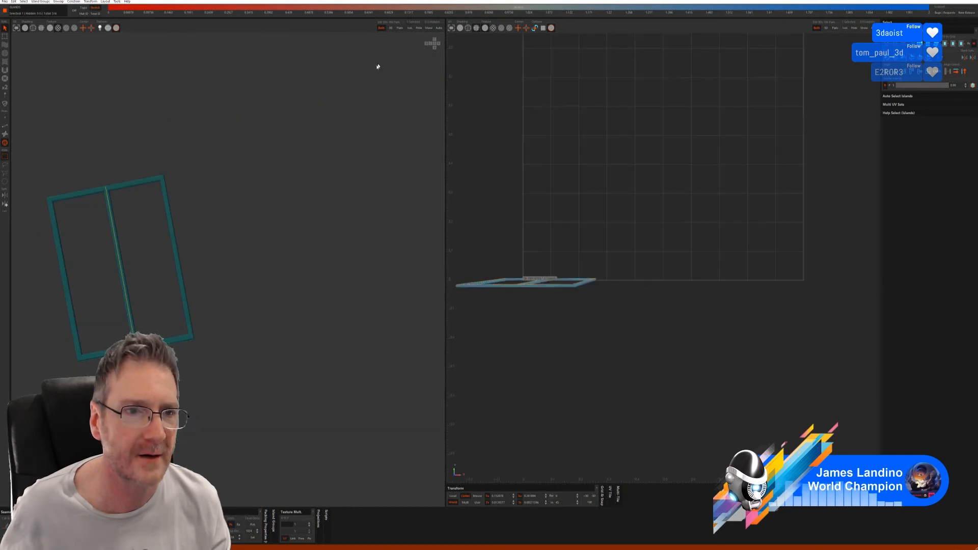
# Unwrap and pack the left-hand section's upper front frame with box-style automatic seams, and bring the other parts back into view
pyautogui.click(6, 127)
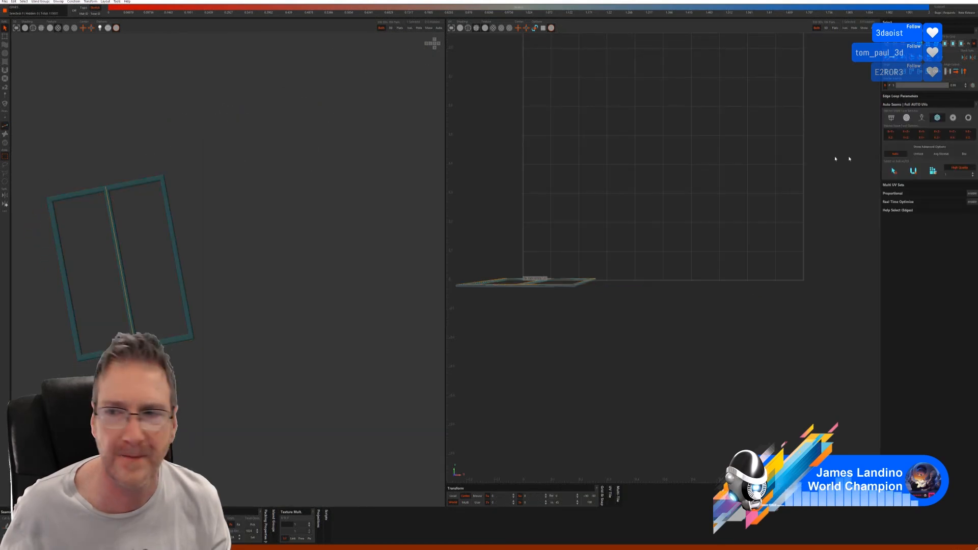
pyautogui.click(894, 170)
pyautogui.click(933, 172)
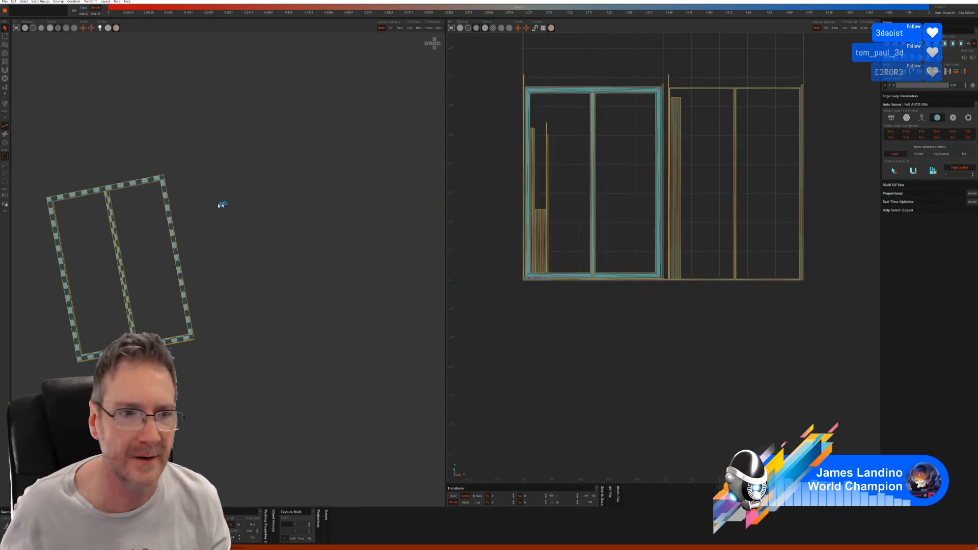
pyautogui.keyDown('alt'); pyautogui.moveTo(275, 50); pyautogui.dragTo(240, 179); pyautogui.keyUp('alt')
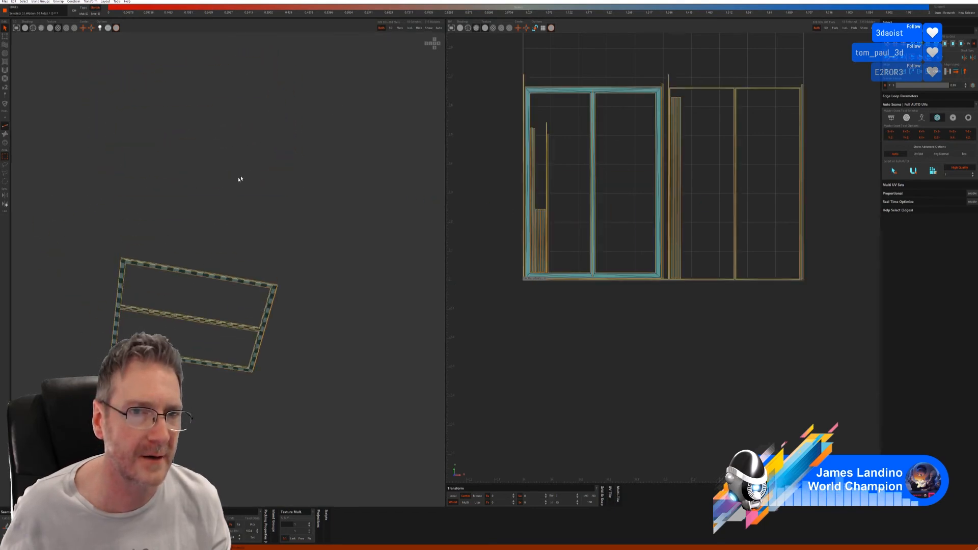
pyautogui.click(429, 27)
# Select the tall narrow pilaster strips on the inner front edges of both bookcase sections and isolate them
pyautogui.keyDown('alt'); pyautogui.moveTo(358, 110); pyautogui.dragTo(57, 134); pyautogui.keyUp('alt')
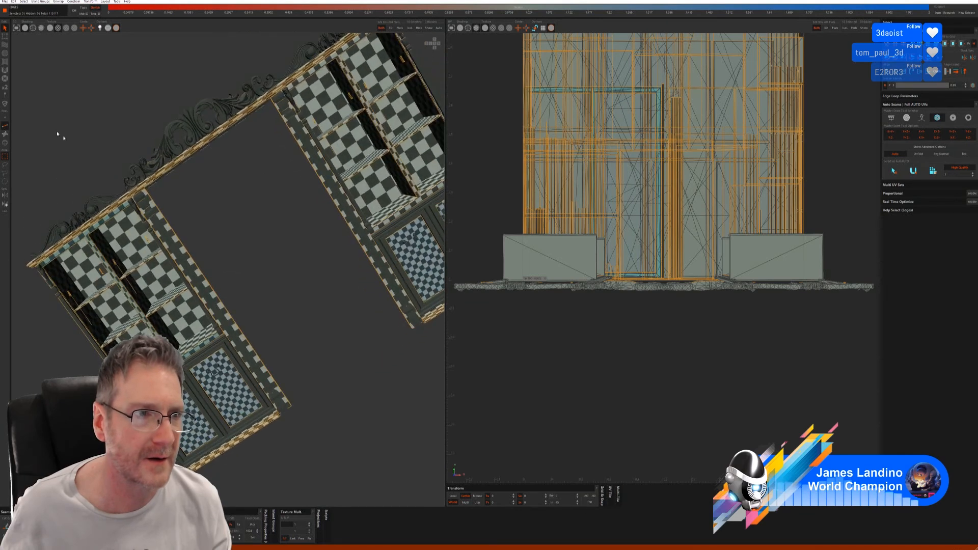
pyautogui.click(5, 142)
pyautogui.click(166, 239)
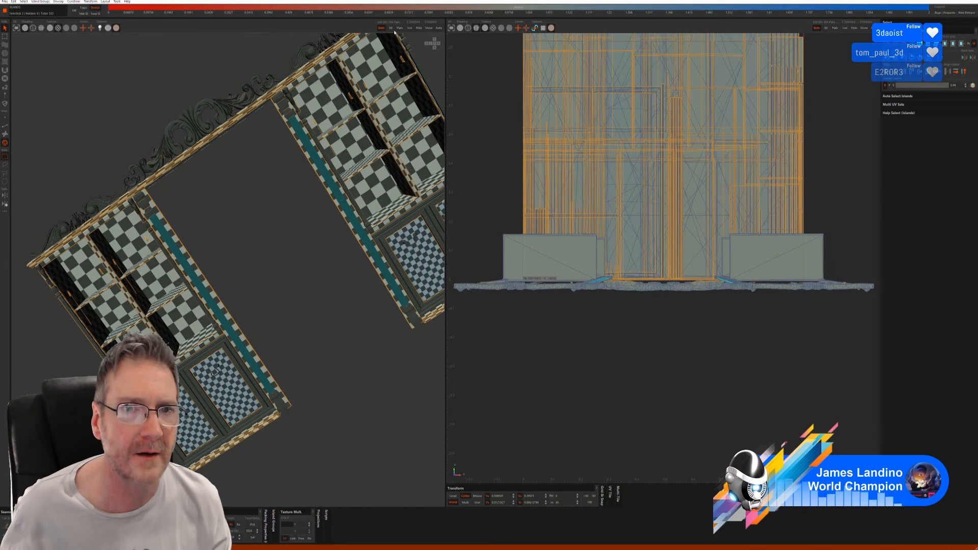
pyautogui.click(410, 29)
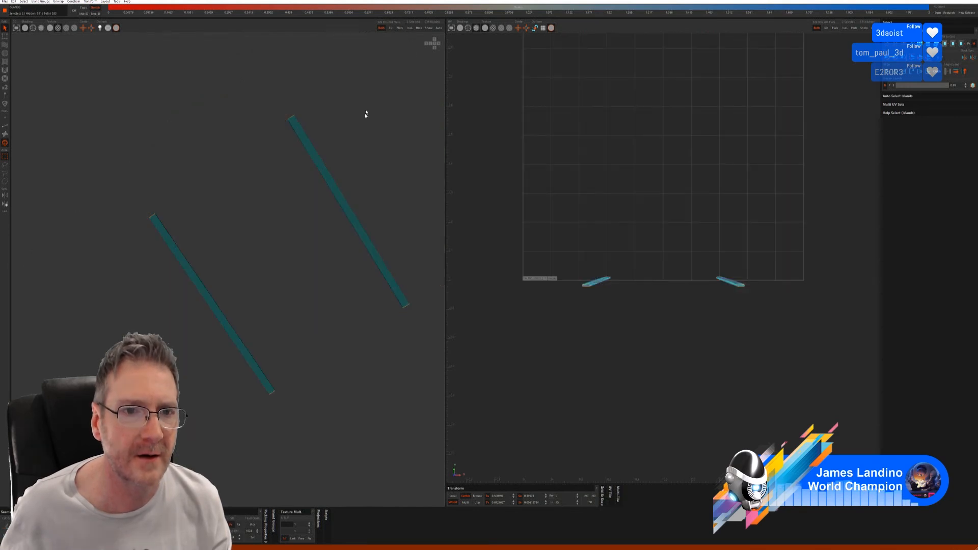
# Unwrap and pack the two pilaster strips with box-style automatic seams, and bring the other parts back into view
pyautogui.click(6, 123)
pyautogui.click(894, 170)
pyautogui.click(933, 171)
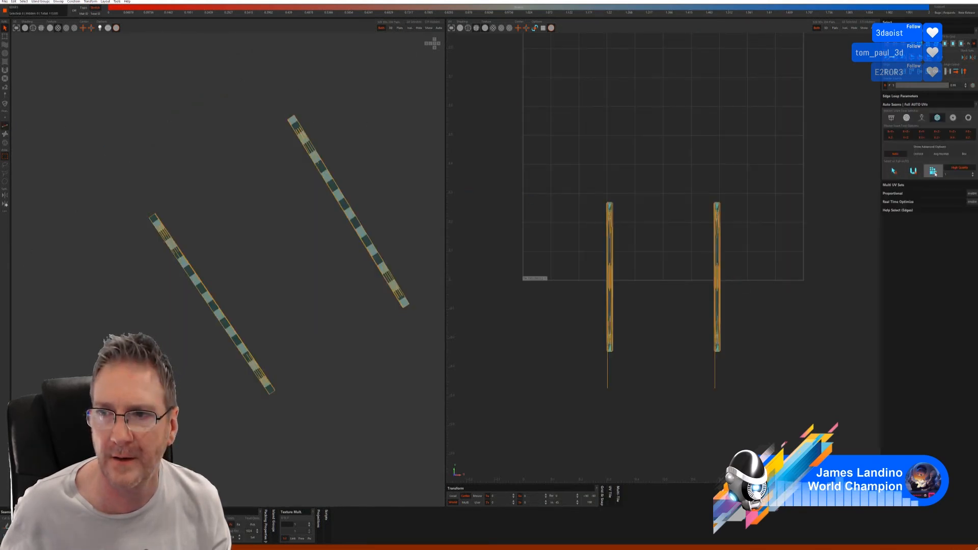
pyautogui.keyDown('alt'); pyautogui.moveTo(292, 219); pyautogui.dragTo(324, 213); pyautogui.keyUp('alt')
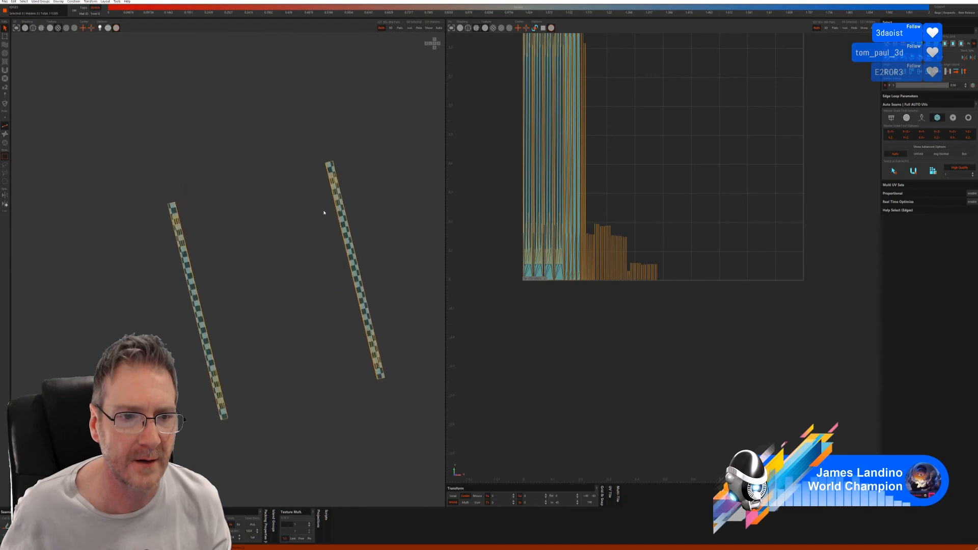
pyautogui.click(429, 28)
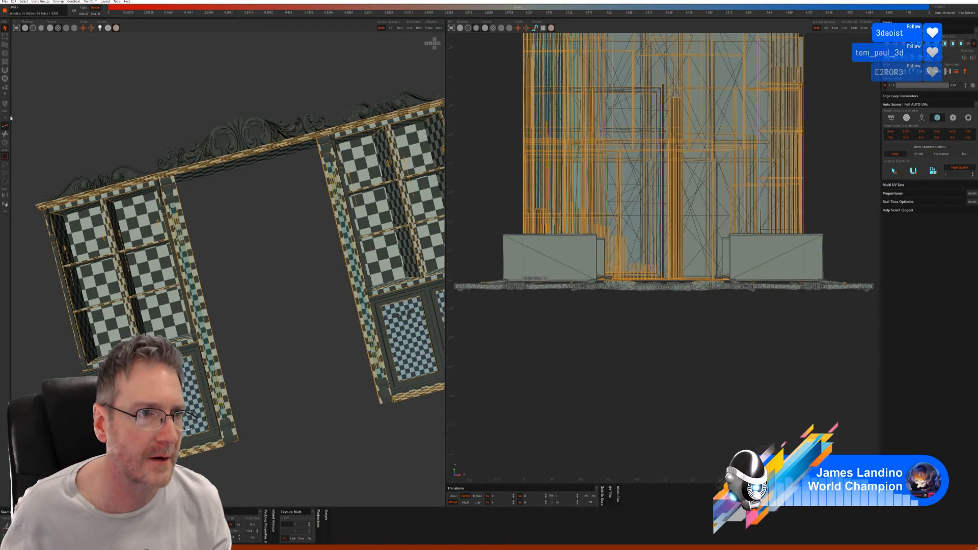
# Select the four narrow vertical strips on the front edges beside the upper shelves of both bookcase sections and isolate them
pyautogui.click(6, 144)
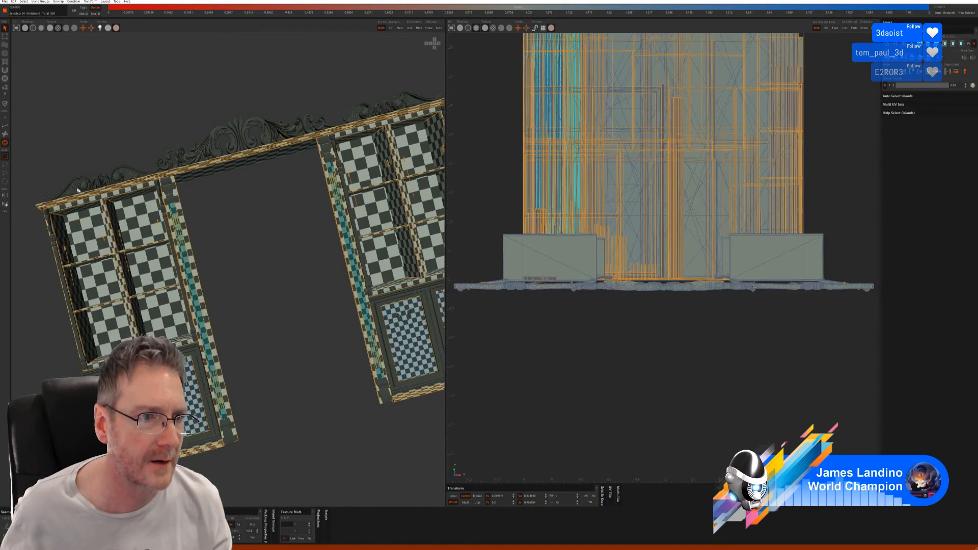
pyautogui.click(63, 281)
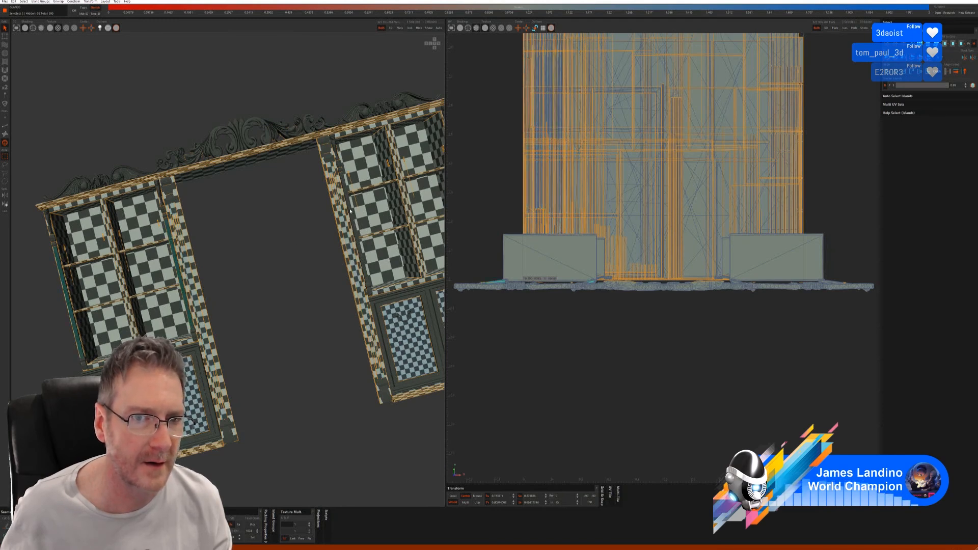
pyautogui.moveTo(309, 251); pyautogui.dragTo(190, 273, button='middle')
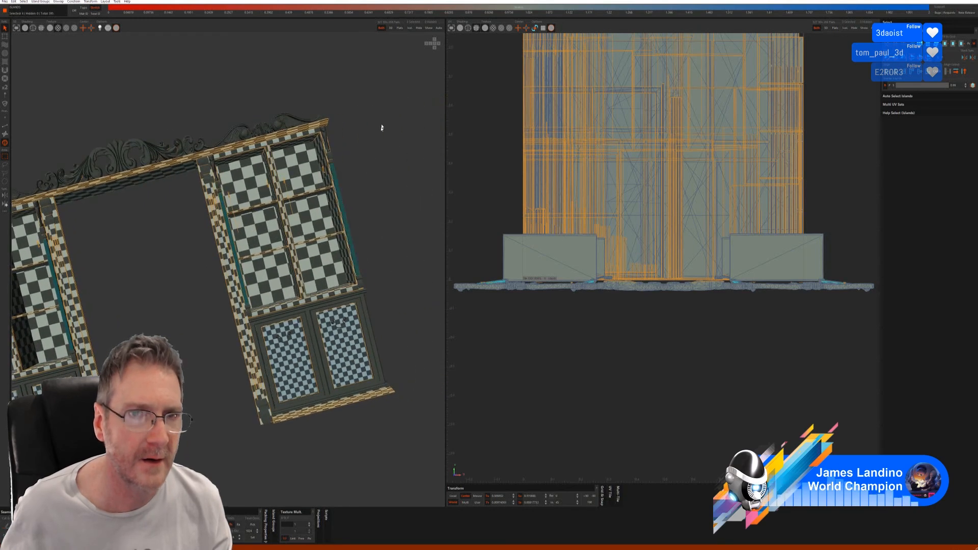
pyautogui.click(410, 28)
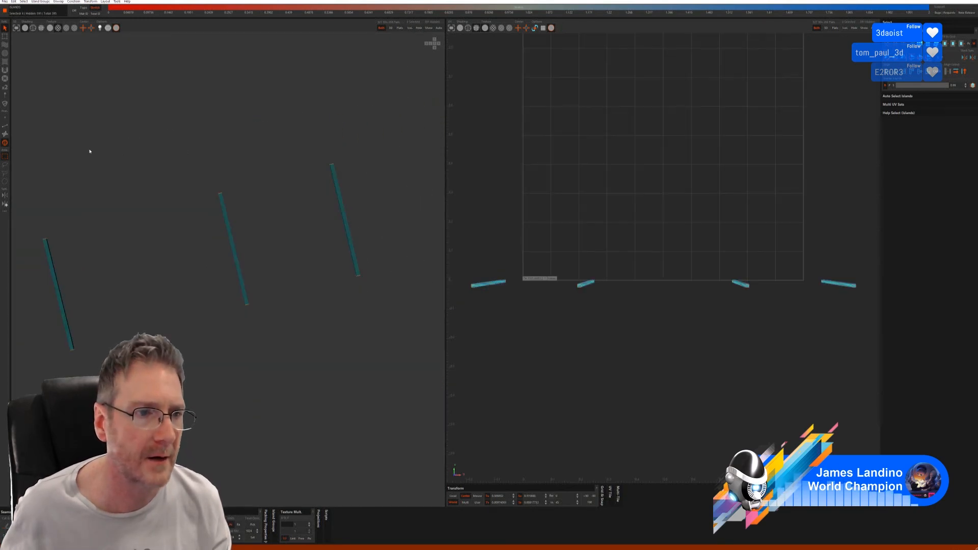
# Unwrap and pack the four narrow strips with box-style automatic seams, and bring the other parts back into view
pyautogui.moveTo(120, 180); pyautogui.dragTo(122, 240, button='middle')
pyautogui.click(5, 125)
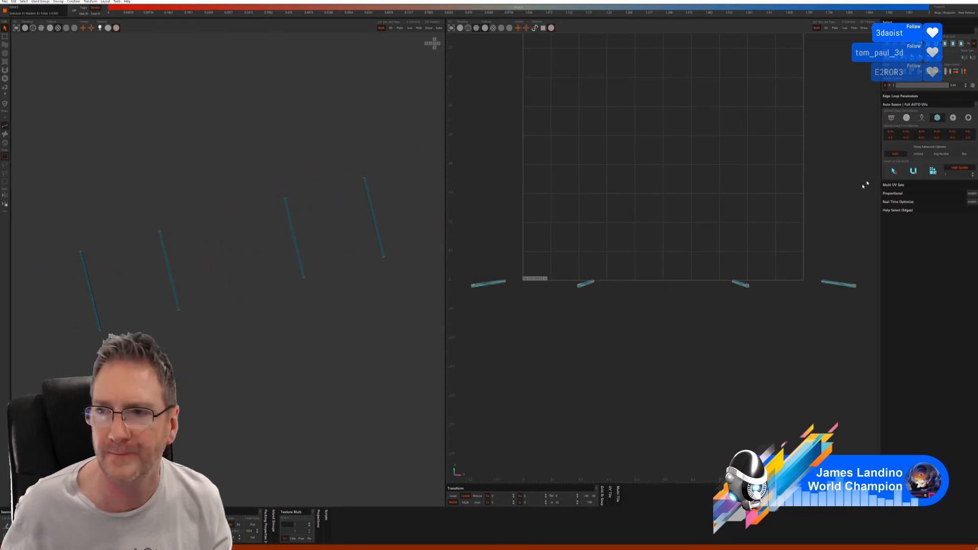
pyautogui.click(933, 171)
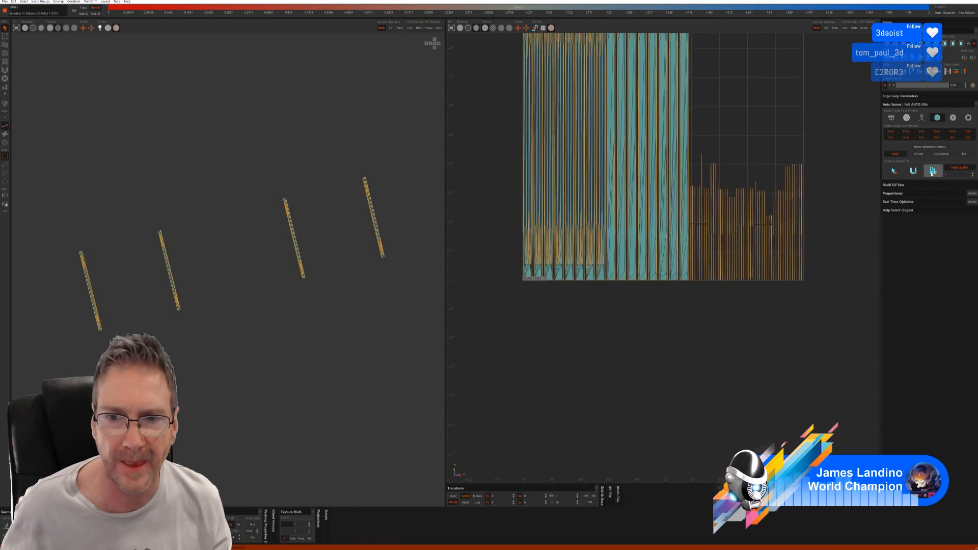
pyautogui.moveTo(407, 295); pyautogui.dragTo(336, 166, button='middle')
pyautogui.click(429, 28)
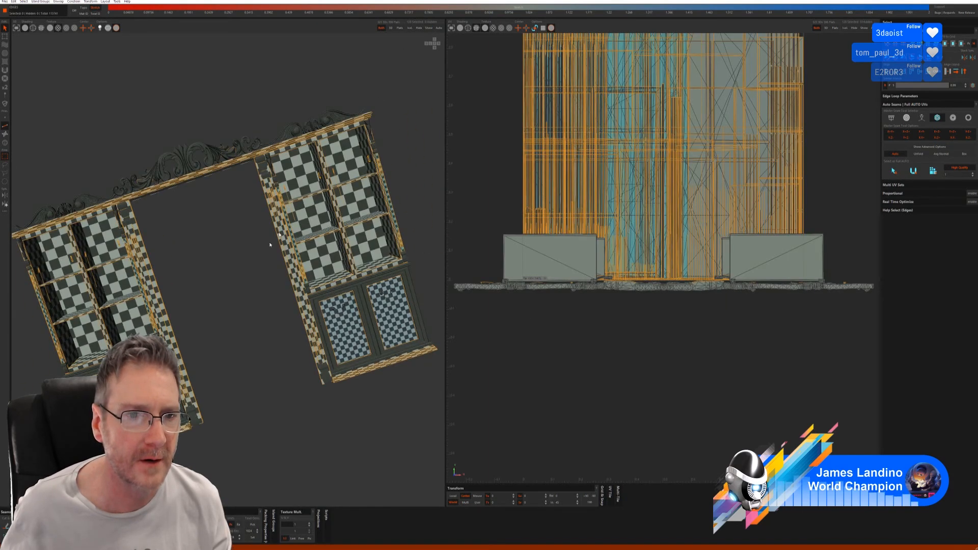
# Select the carved face figure at the top of the left-hand section's outer front edge and isolate it
pyautogui.moveTo(104, 235); pyautogui.dragTo(225, 223, button='middle')
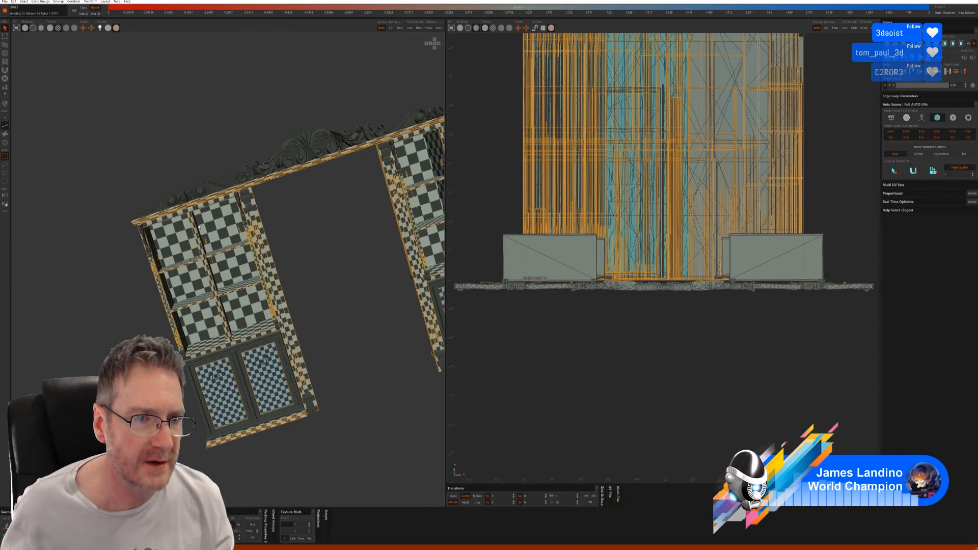
pyautogui.scroll(4, 225, 223)
pyautogui.moveTo(145, 252); pyautogui.dragTo(170, 239, button='middle')
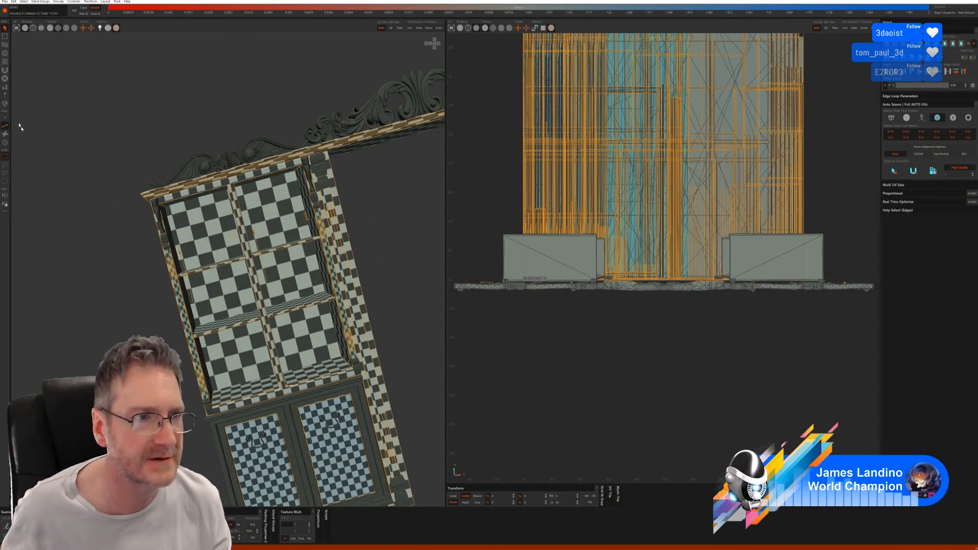
pyautogui.click(4, 144)
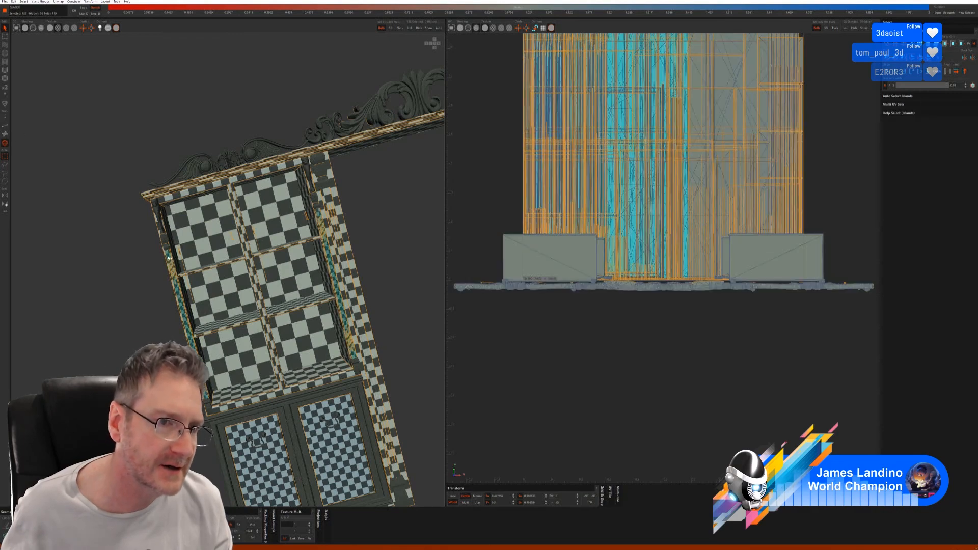
pyautogui.click(156, 210)
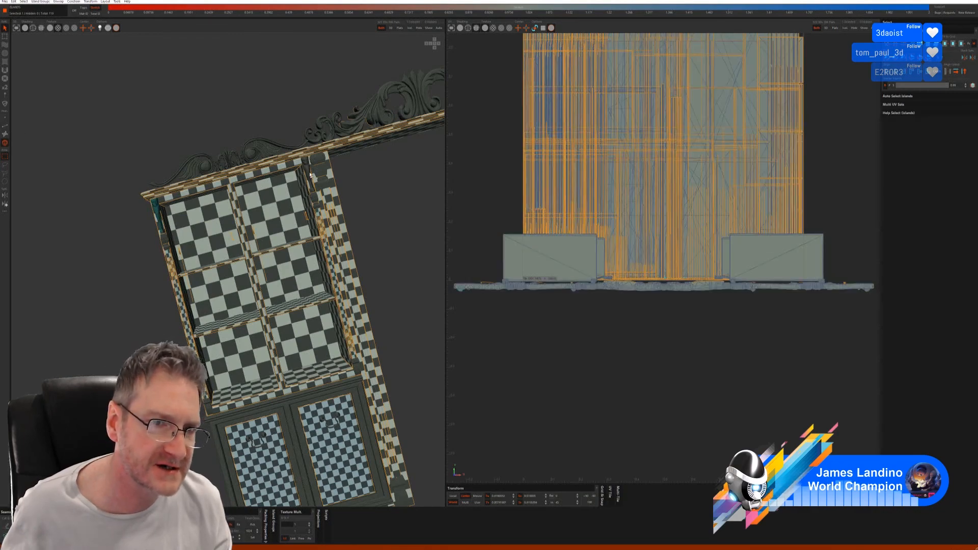
pyautogui.scroll(5, 198, 214)
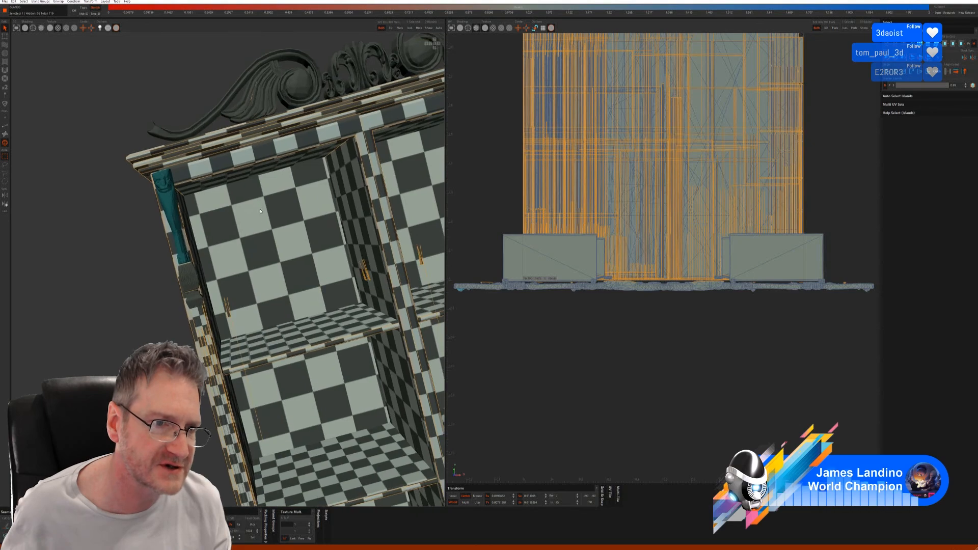
pyautogui.moveTo(203, 213)
pyautogui.keyDown('alt'); pyautogui.mouseDown()
pyautogui.moveTo(192, 225)
pyautogui.moveTo(202, 219)
pyautogui.mouseUp(); pyautogui.keyUp('alt')
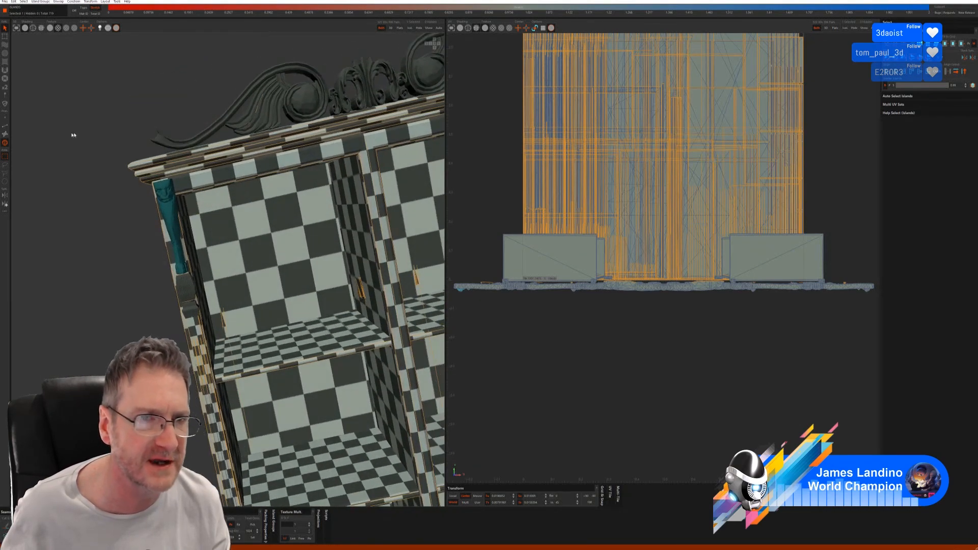
pyautogui.click(409, 30)
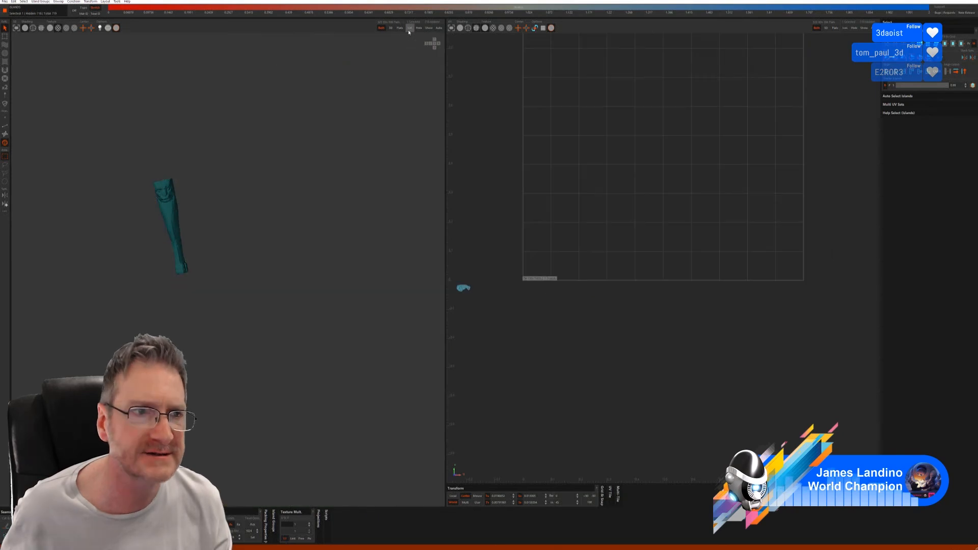
# Unwrap and pack the left-hand section's outer carved figure with pelt-style automatic seams, check its checker pattern, and show the other parts again
pyautogui.click(5, 127)
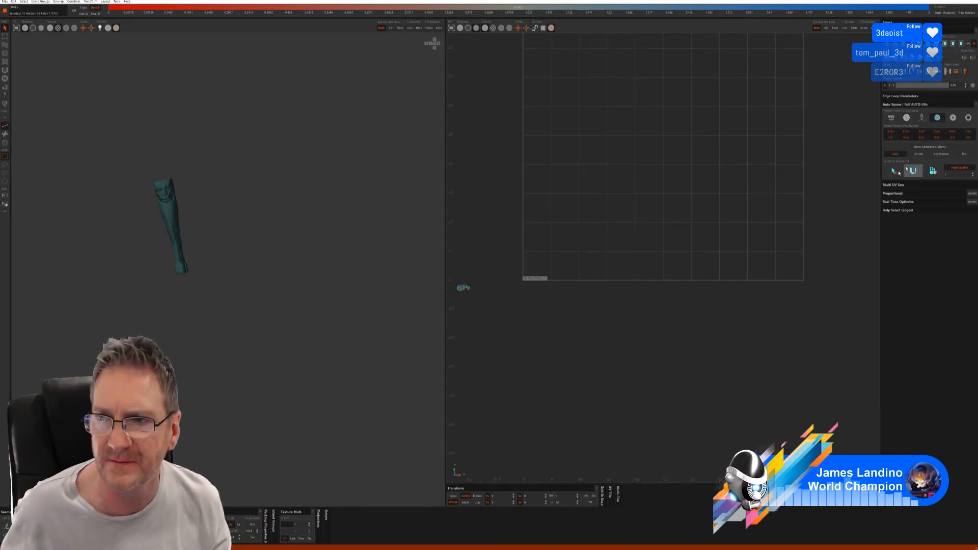
pyautogui.click(891, 117)
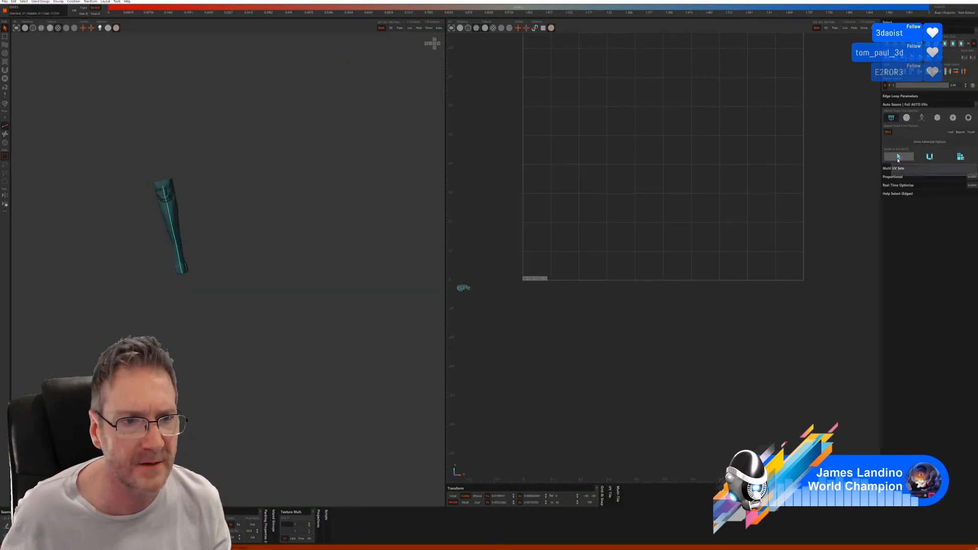
pyautogui.click(960, 157)
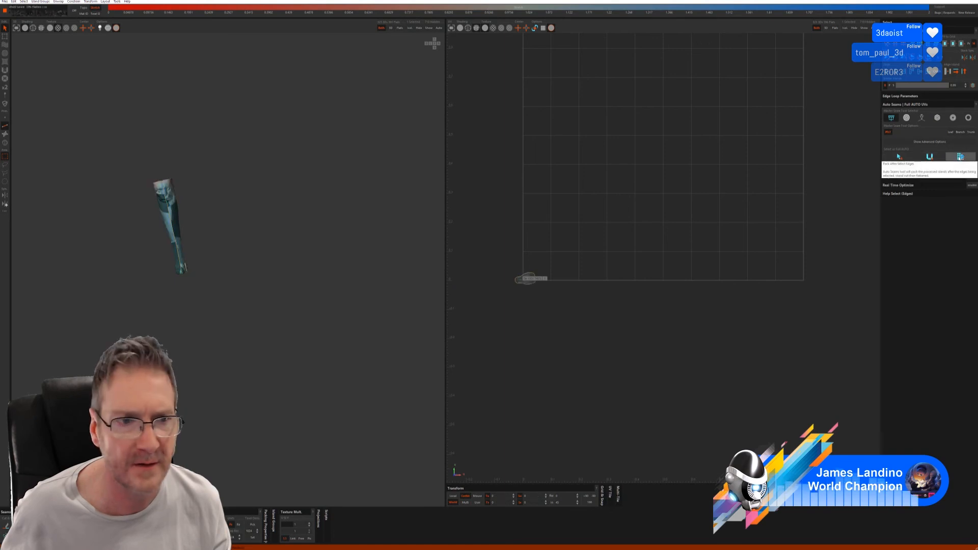
pyautogui.keyDown('alt'); pyautogui.moveTo(247, 188); pyautogui.dragTo(243, 172); pyautogui.keyUp('alt')
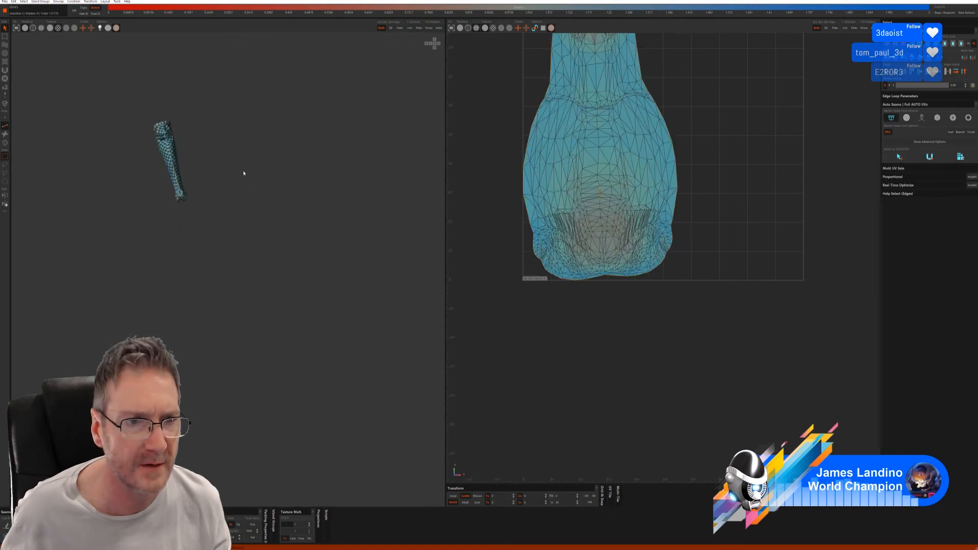
pyautogui.keyDown('alt'); pyautogui.moveTo(164, 147); pyautogui.dragTo(278, 148, button='right'); pyautogui.keyUp('alt')
pyautogui.keyDown('alt'); pyautogui.moveTo(278, 148); pyautogui.dragTo(370, 96); pyautogui.keyUp('alt')
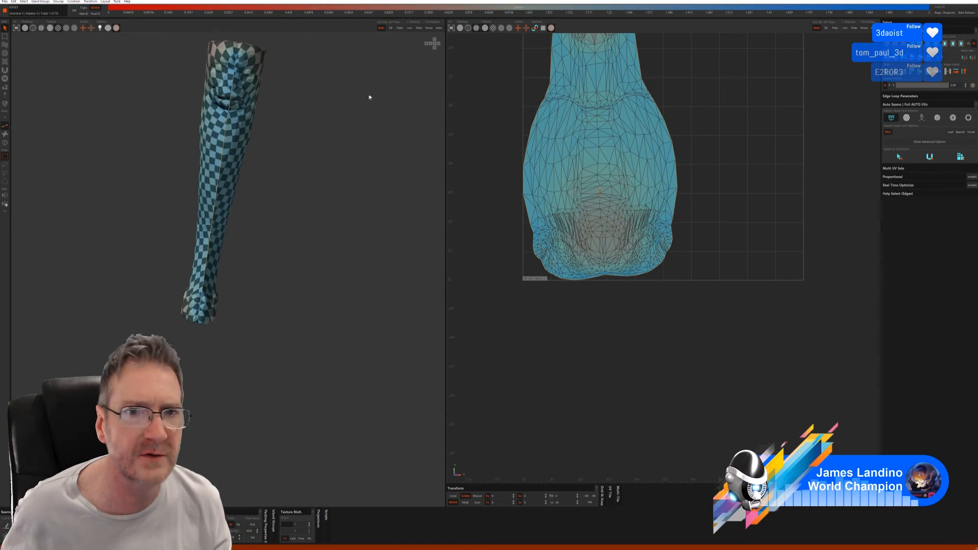
pyautogui.click(427, 29)
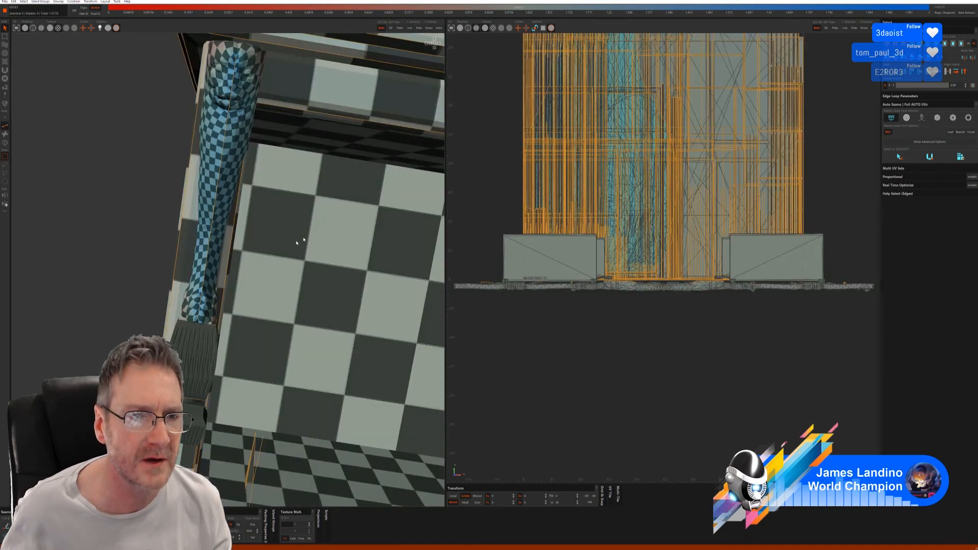
# Select the matching carved face figure at the top of the left-hand section's inner front edge and isolate it
pyautogui.keyDown('alt'); pyautogui.moveTo(304, 240); pyautogui.dragTo(107, 258, button='right'); pyautogui.keyUp('alt')
pyautogui.keyDown('alt'); pyautogui.moveTo(321, 249); pyautogui.dragTo(387, 250, button='right'); pyautogui.keyUp('alt')
pyautogui.keyDown('alt'); pyautogui.moveTo(397, 251); pyautogui.dragTo(245, 236, button='middle'); pyautogui.keyUp('alt')
pyautogui.moveTo(280, 221)
pyautogui.keyDown('alt'); pyautogui.mouseDown(button='right')
pyautogui.moveTo(284, 196)
pyautogui.moveTo(278, 208)
pyautogui.mouseUp(button='right'); pyautogui.keyUp('alt')
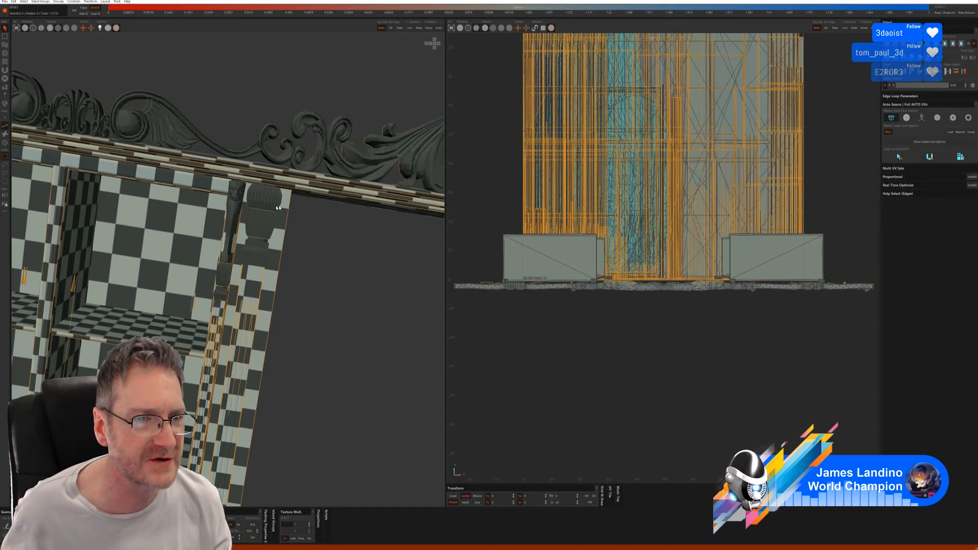
pyautogui.click(5, 143)
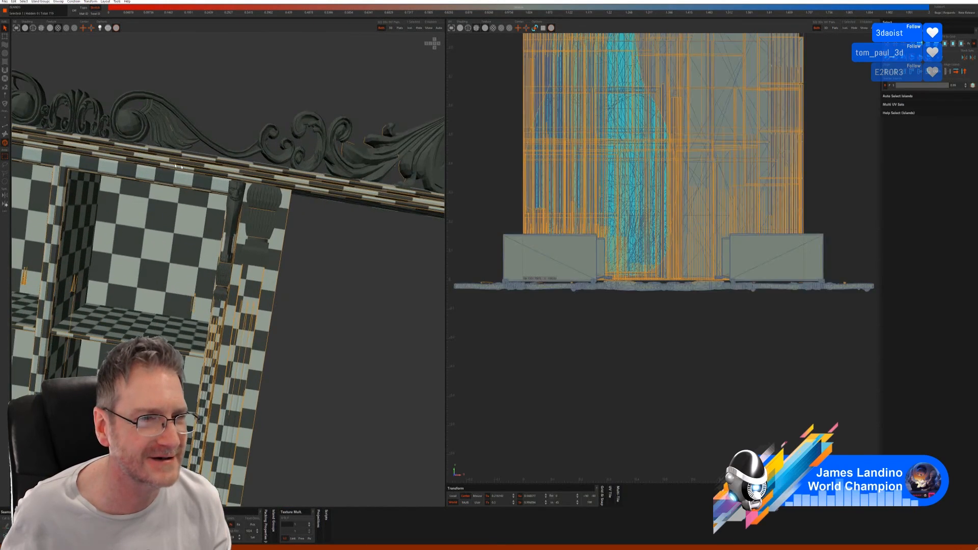
pyautogui.click(238, 198)
pyautogui.click(411, 28)
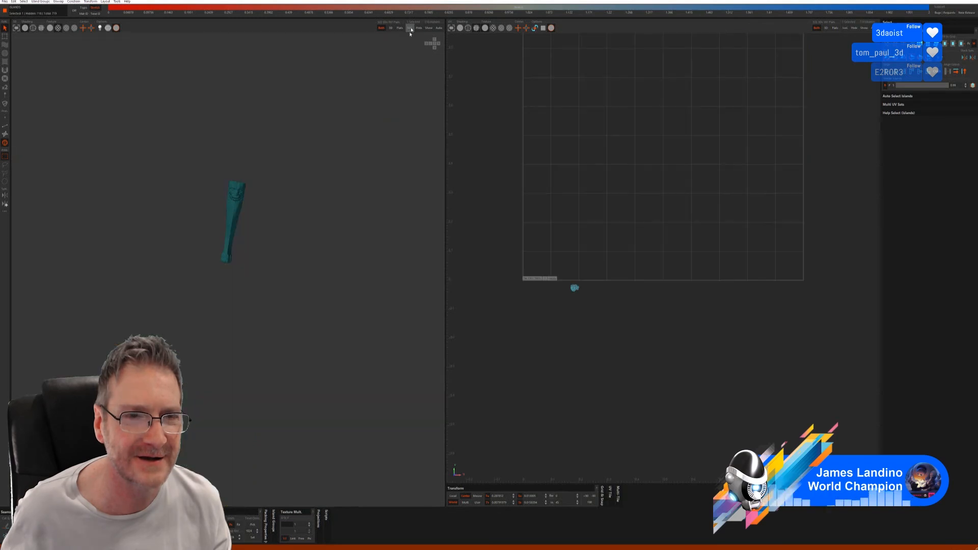
# Unwrap and pack the left-hand section's inner carved figure with pelt-style automatic seams, check its checker pattern, and show the other parts again
pyautogui.click(5, 128)
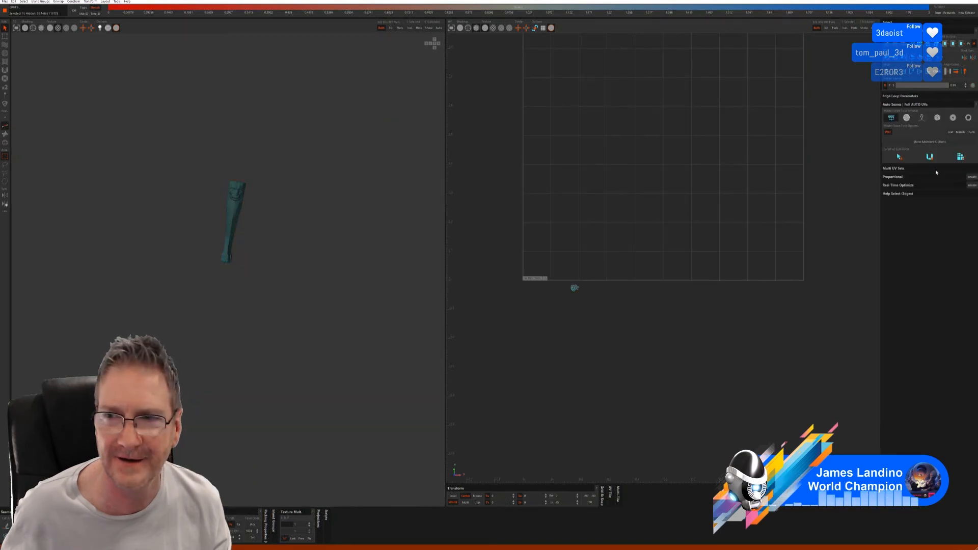
pyautogui.click(930, 156)
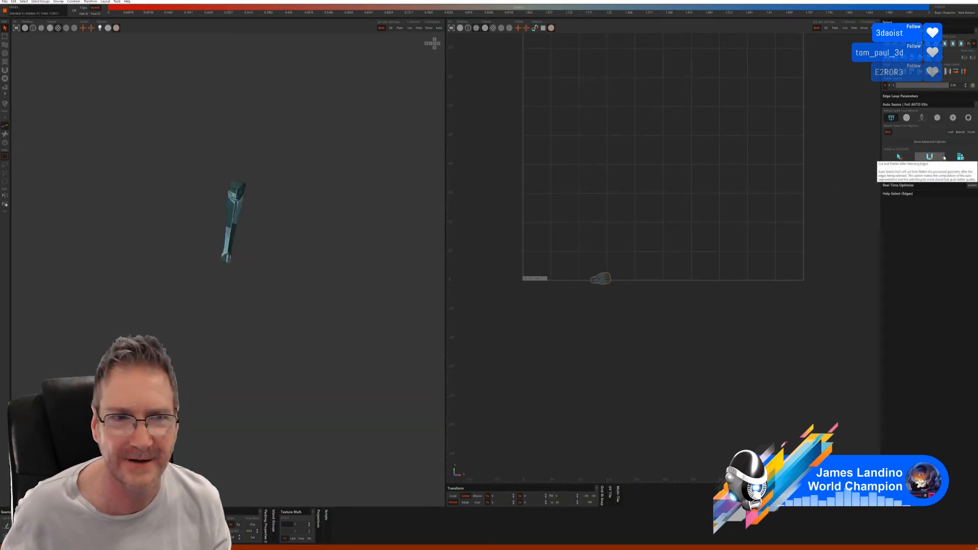
pyautogui.click(951, 156)
pyautogui.scroll(5, 283, 200)
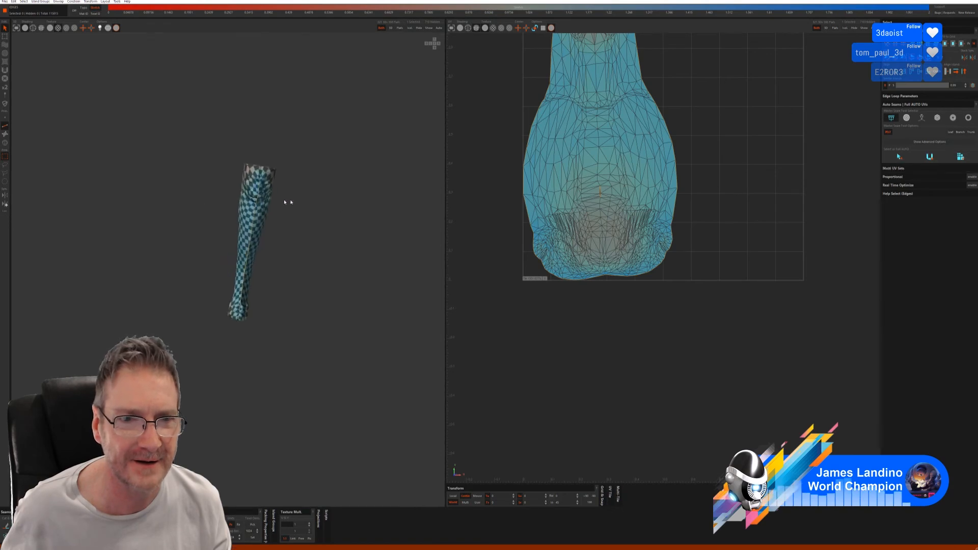
pyautogui.keyDown('alt'); pyautogui.moveTo(330, 207); pyautogui.dragTo(359, 118); pyautogui.keyUp('alt')
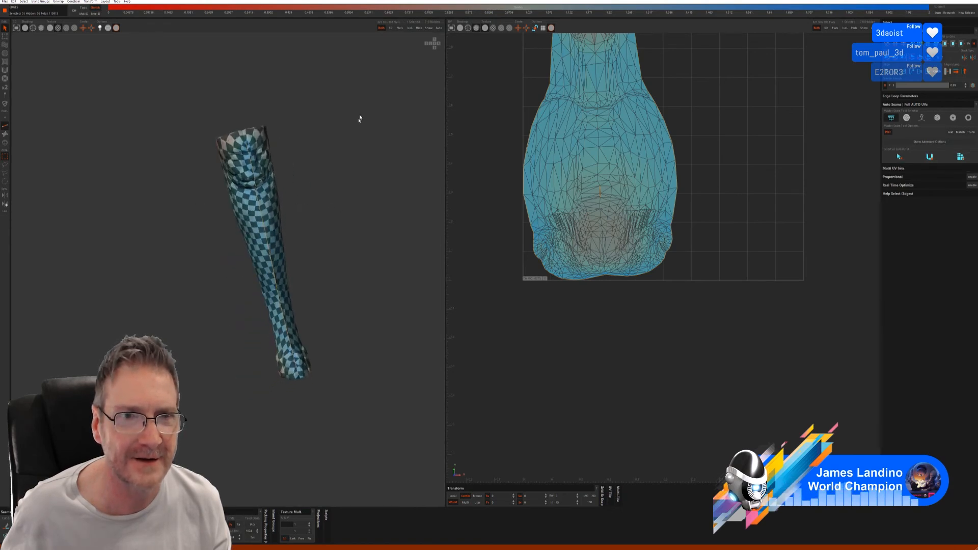
pyautogui.click(429, 29)
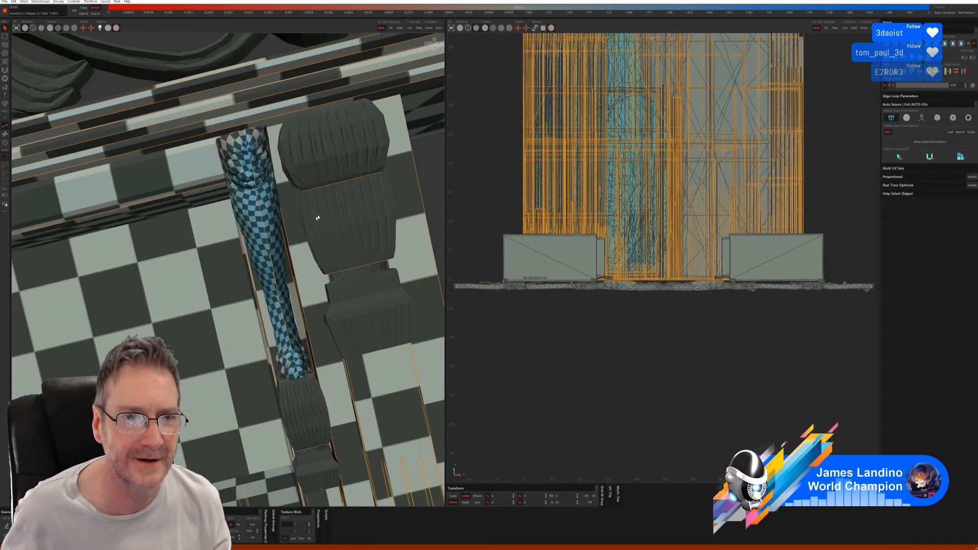
# Select the carved face figure at the top of the right-hand section's inner front edge and isolate it
pyautogui.scroll(-7, 317, 218)
pyautogui.keyDown('alt'); pyautogui.moveTo(317, 218); pyautogui.dragTo(134, 306, button='middle'); pyautogui.keyUp('alt')
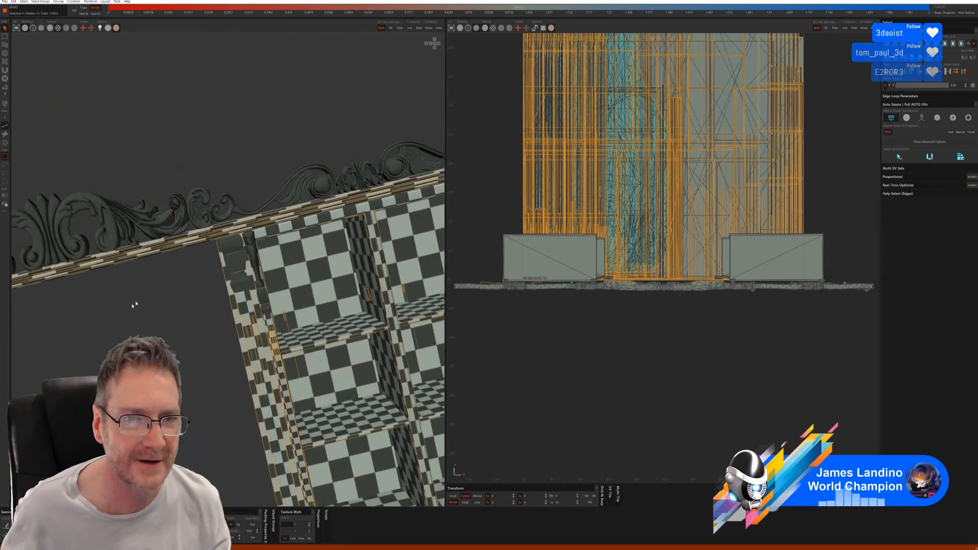
pyautogui.scroll(4, 133, 305)
pyautogui.click(5, 142)
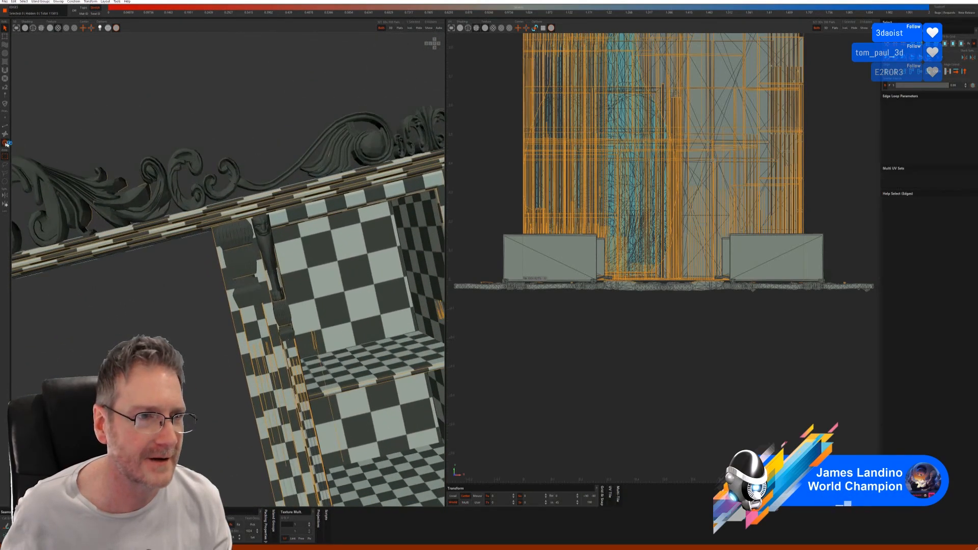
pyautogui.click(264, 232)
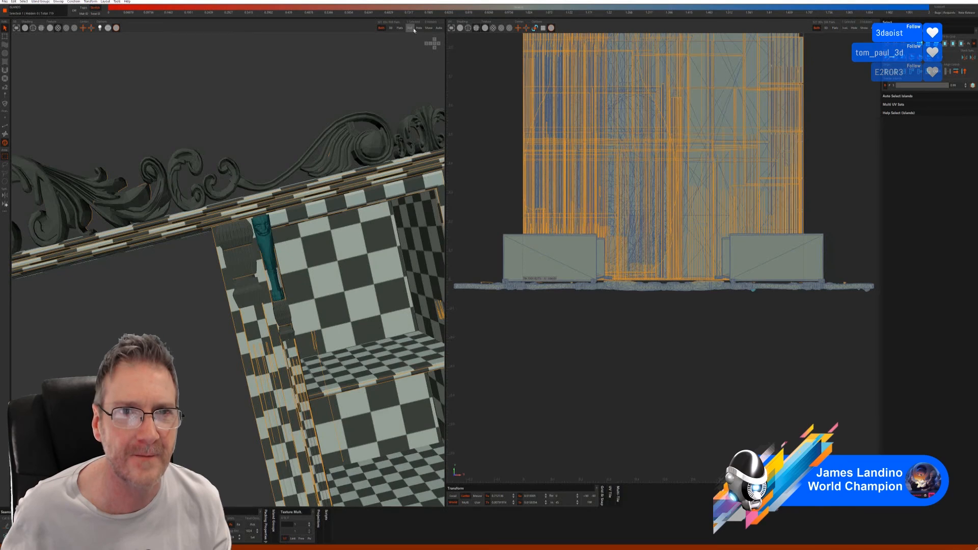
pyautogui.press('i')
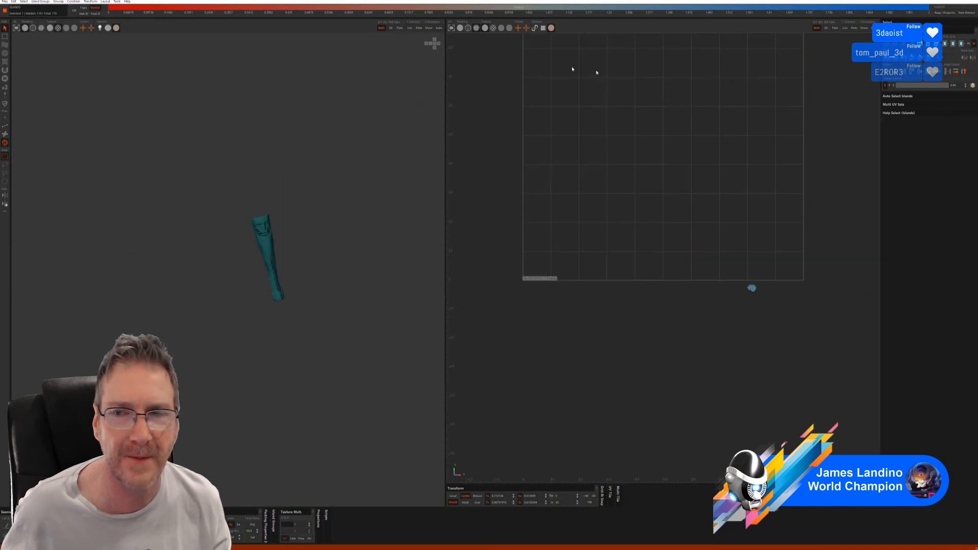
# Unwrap and pack the right-hand section's inner carved figure with pelt-style automatic seams, and bring the other parts back into view
pyautogui.click(3, 127)
pyautogui.click(899, 156)
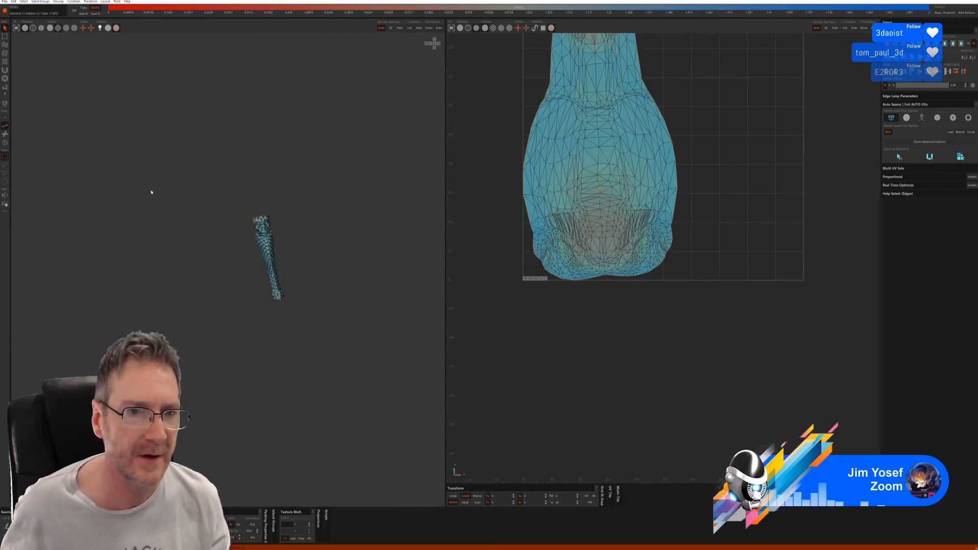
pyautogui.click(430, 29)
# Select the carved face figure at the top of the right-hand section's outer front edge and isolate it
pyautogui.keyDown('alt'); pyautogui.moveTo(415, 163); pyautogui.dragTo(148, 244, button='middle'); pyautogui.keyUp('alt')
pyautogui.click(6, 143)
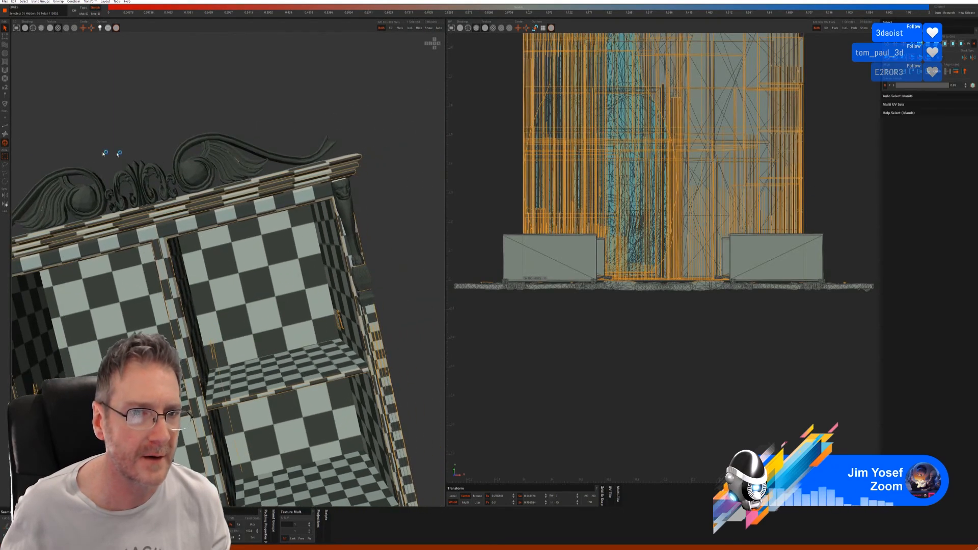
pyautogui.click(345, 198)
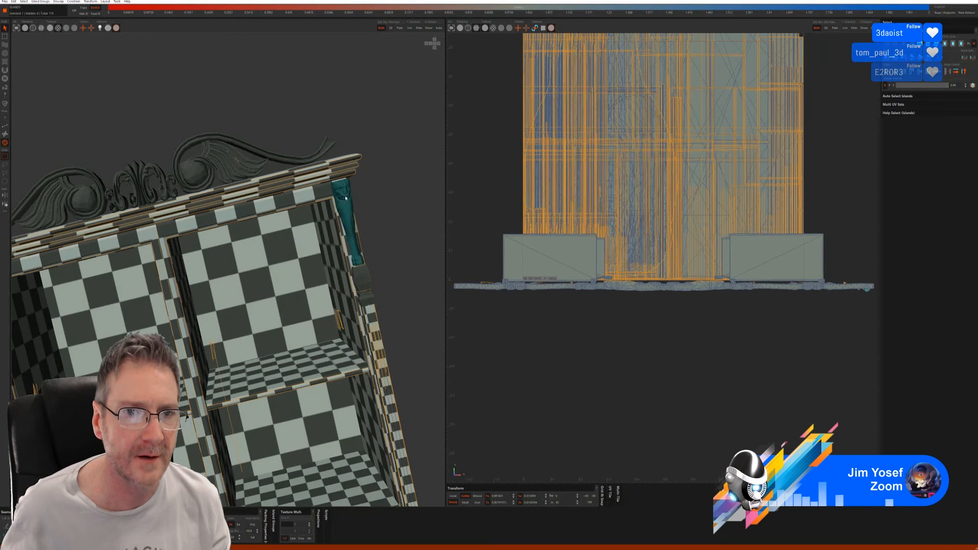
pyautogui.click(409, 29)
# Unwrap and pack the right-hand section's outer carved figure with pelt-style automatic seams, and bring the other parts back into view
pyautogui.click(4, 129)
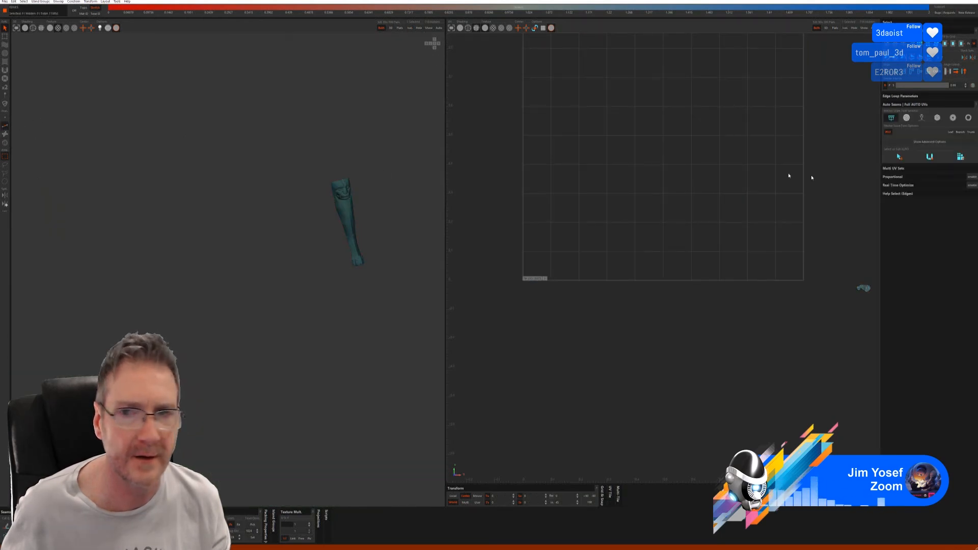
pyautogui.click(899, 157)
pyautogui.click(930, 158)
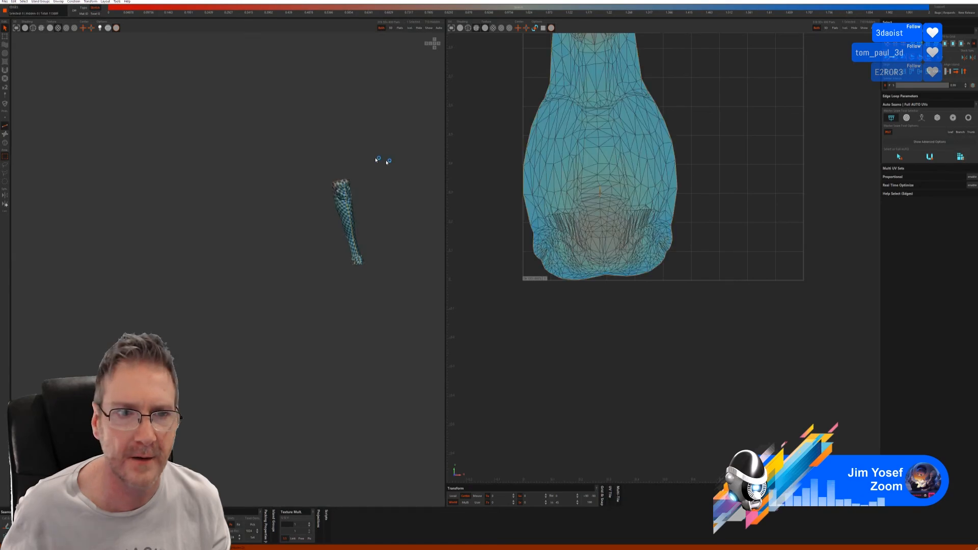
pyautogui.click(430, 29)
# Select the pairs of small blocks beneath the carved figures on both edges of the right-hand section and the left-hand section's inner edge
pyautogui.scroll(3, 298, 204)
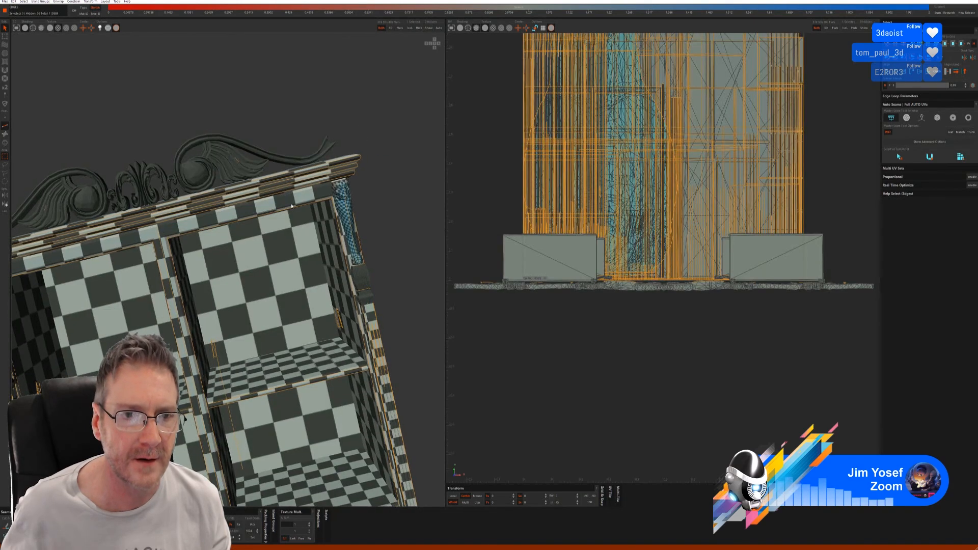
pyautogui.moveTo(334, 237); pyautogui.dragTo(298, 170, button='middle')
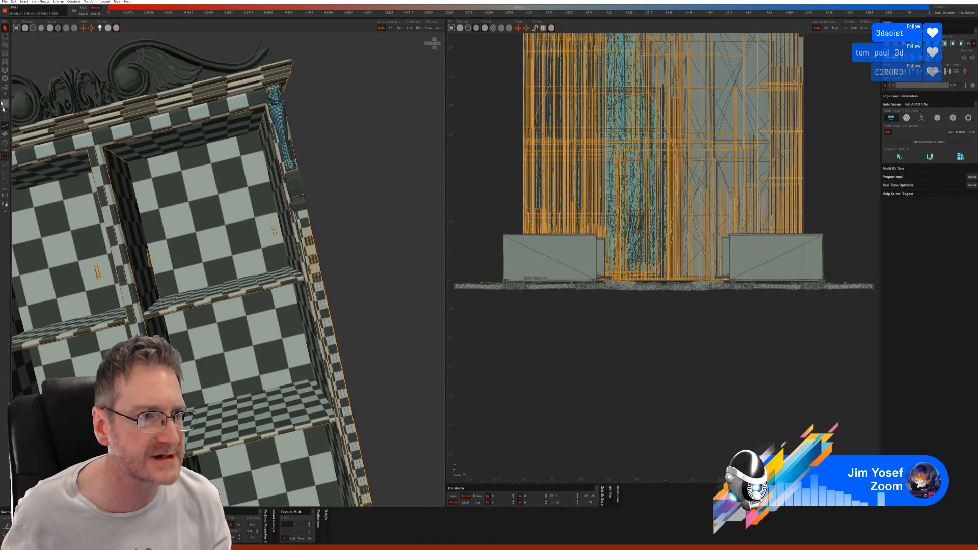
pyautogui.click(5, 142)
pyautogui.click(297, 188)
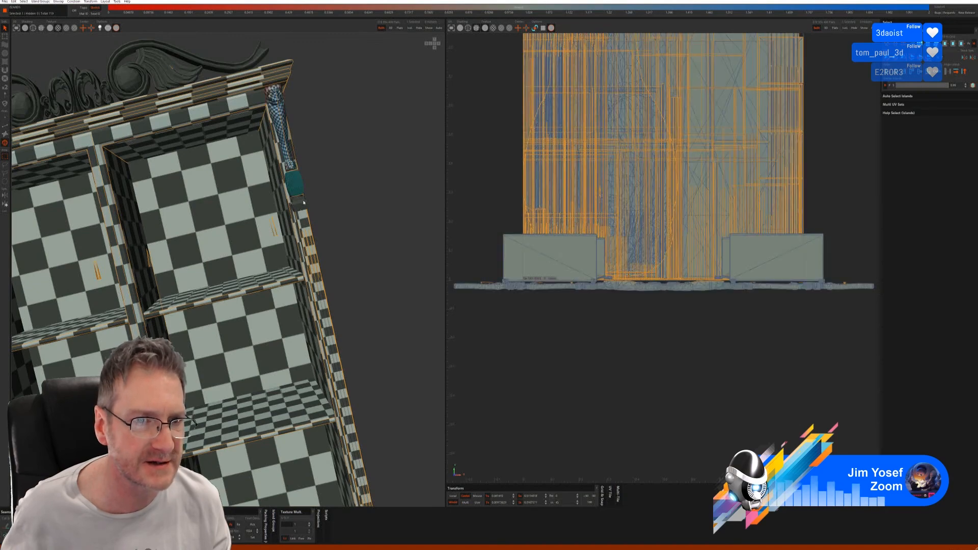
pyautogui.keyDown('alt'); pyautogui.moveTo(331, 197); pyautogui.dragTo(246, 207, button='right'); pyautogui.keyUp('alt')
pyautogui.keyDown('alt'); pyautogui.moveTo(145, 230); pyautogui.dragTo(340, 200, button='right'); pyautogui.keyUp('alt')
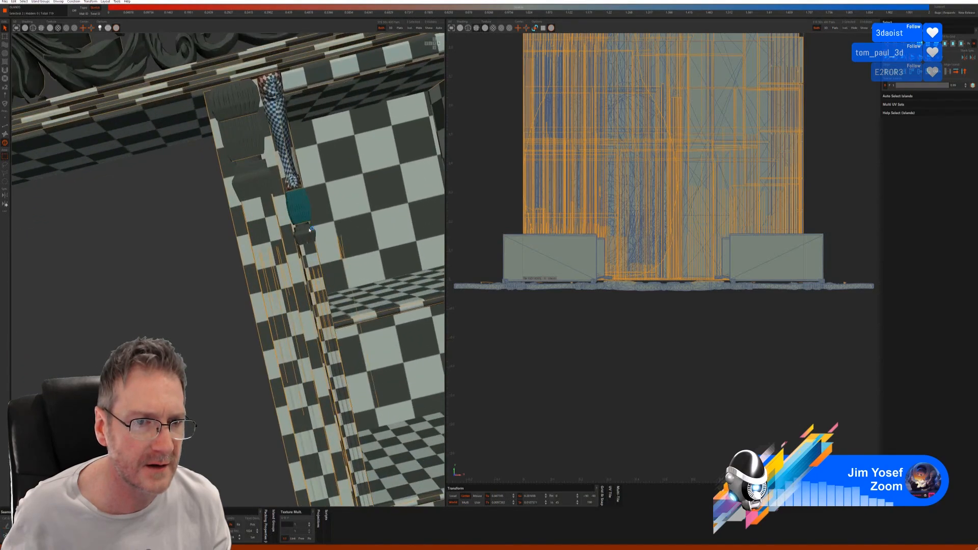
pyautogui.keyDown('alt'); pyautogui.moveTo(208, 264); pyautogui.dragTo(124, 304, button='right'); pyautogui.keyUp('alt')
pyautogui.keyDown('alt'); pyautogui.moveTo(124, 303); pyautogui.dragTo(295, 267, button='middle'); pyautogui.keyUp('alt')
pyautogui.keyDown('alt'); pyautogui.moveTo(246, 228); pyautogui.dragTo(416, 233, button='right'); pyautogui.keyUp('alt')
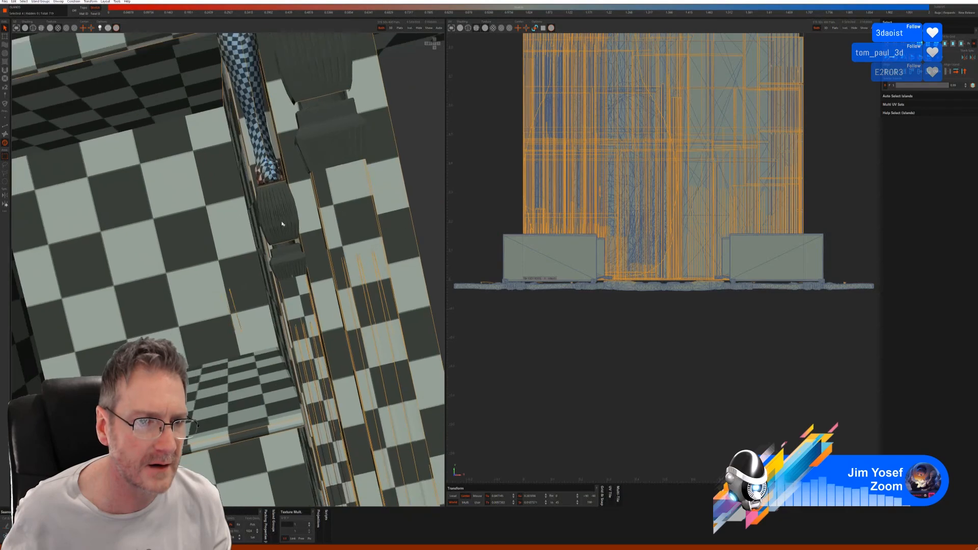
pyautogui.keyDown('ctrl'); pyautogui.click(281, 223); pyautogui.keyUp('ctrl')
pyautogui.keyDown('ctrl'); pyautogui.click(293, 258); pyautogui.keyUp('ctrl')
# Add the two blocks beneath the left-hand section's outer carved figure to the selection and isolate all four block pairs
pyautogui.keyDown('alt'); pyautogui.moveTo(292, 258); pyautogui.dragTo(134, 275, button='right'); pyautogui.keyUp('alt')
pyautogui.keyDown('alt'); pyautogui.moveTo(134, 275); pyautogui.dragTo(328, 242, button='middle'); pyautogui.keyUp('alt')
pyautogui.keyDown('alt'); pyautogui.moveTo(328, 242); pyautogui.dragTo(380, 244, button='right'); pyautogui.keyUp('alt')
pyautogui.keyDown('ctrl'); pyautogui.click(354, 246); pyautogui.keyUp('ctrl')
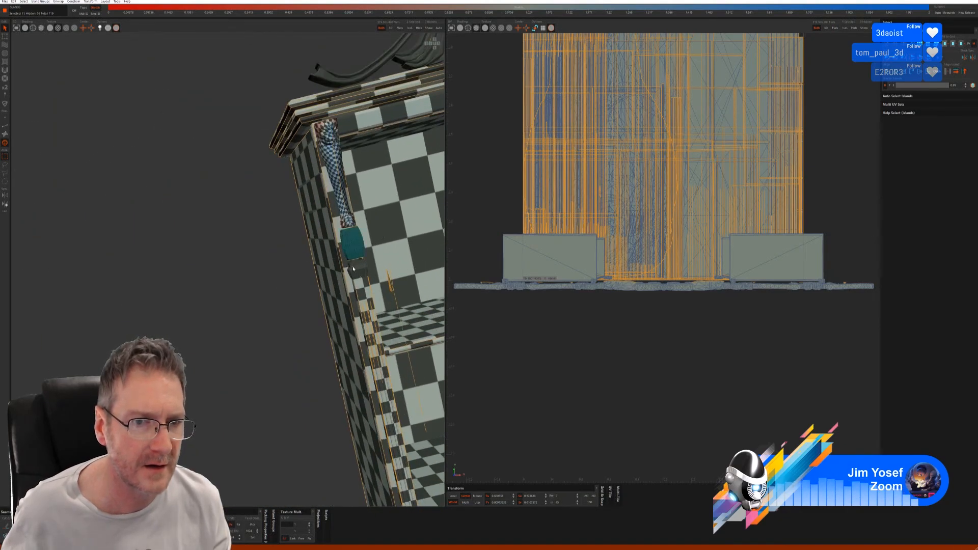
pyautogui.keyDown('ctrl'); pyautogui.click(354, 269); pyautogui.keyUp('ctrl')
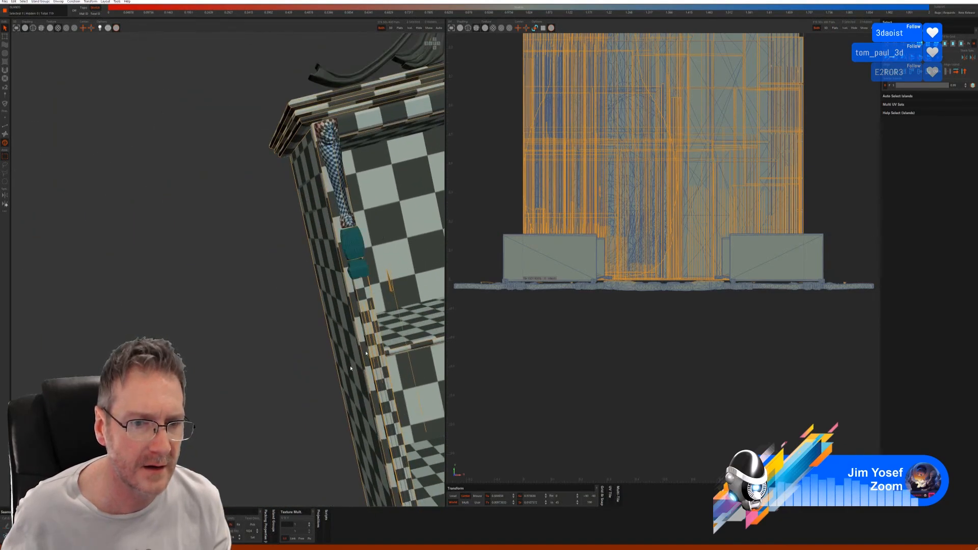
pyautogui.click(410, 28)
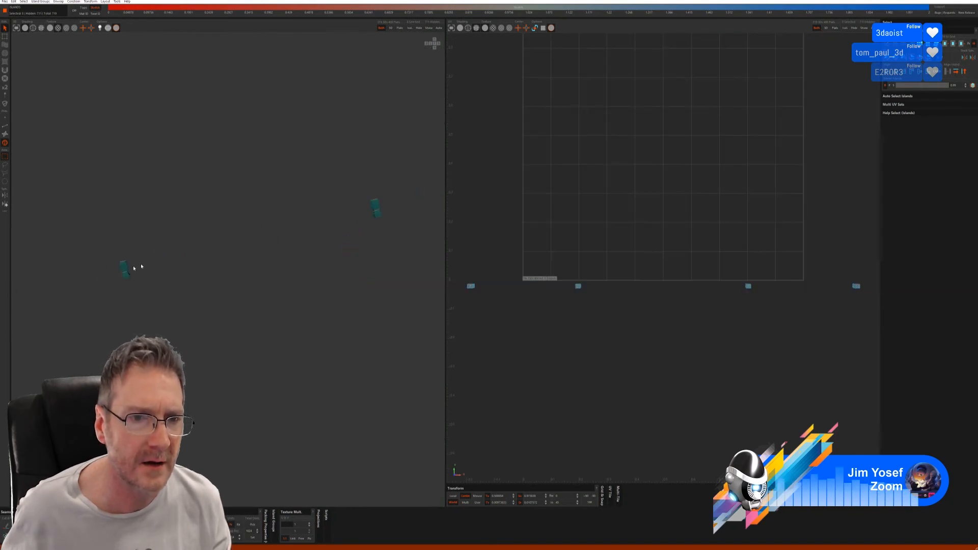
# Unwrap and pack the four block pairs with box-style automatic seams, check their checker pattern, and show the other parts again
pyautogui.keyDown('alt'); pyautogui.moveTo(138, 268); pyautogui.dragTo(107, 300, button='right'); pyautogui.keyUp('alt')
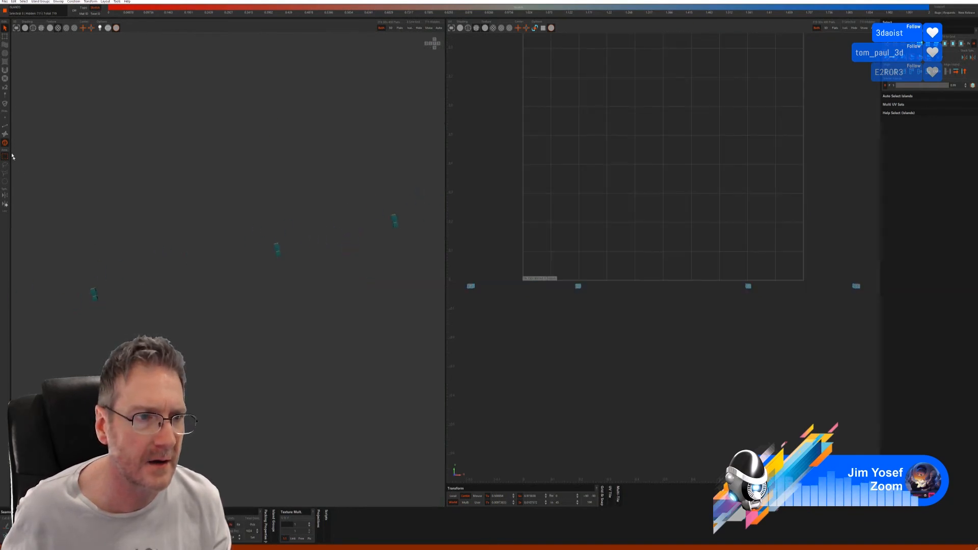
pyautogui.click(4, 128)
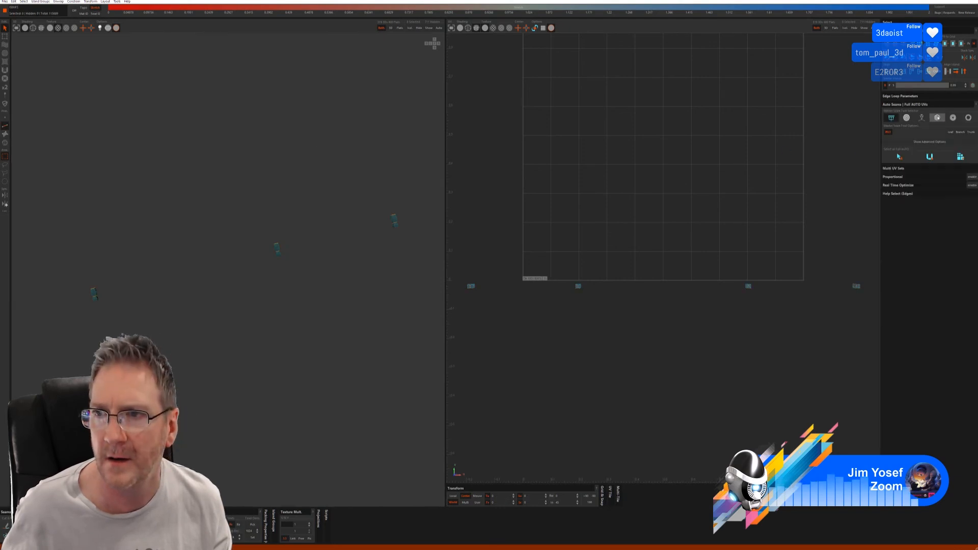
pyautogui.click(894, 171)
pyautogui.click(933, 173)
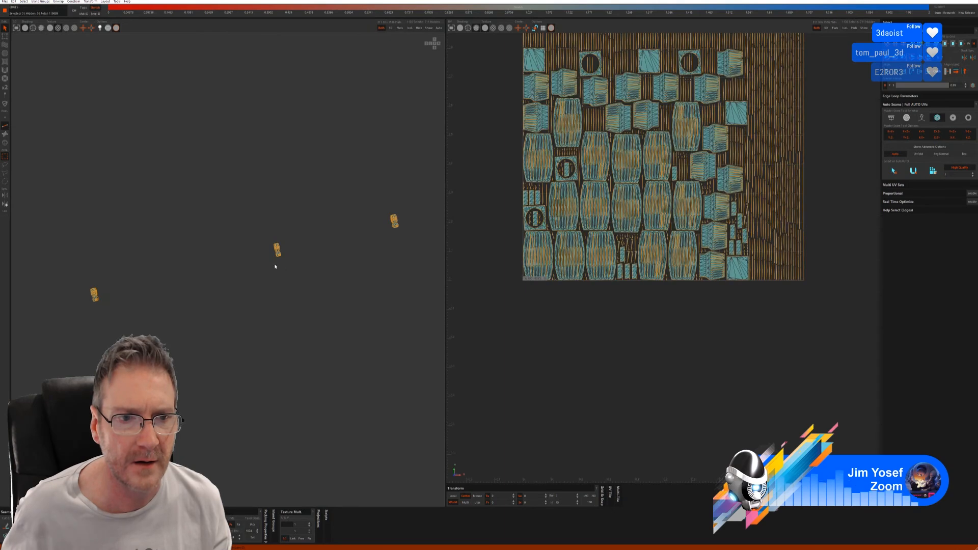
pyautogui.keyDown('alt'); pyautogui.moveTo(273, 258); pyautogui.dragTo(466, 241, button='right'); pyautogui.keyUp('alt')
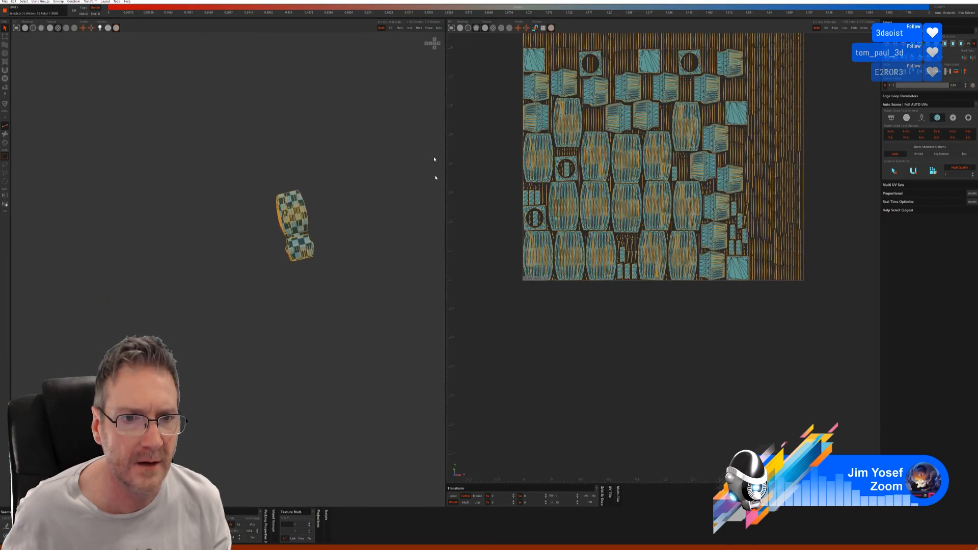
pyautogui.click(428, 28)
# Select the stacked ribbed blocks at the top of both sections' wide inner pilasters and isolate them
pyautogui.keyDown('alt'); pyautogui.moveTo(373, 197); pyautogui.dragTo(51, 147, button='right'); pyautogui.keyUp('alt')
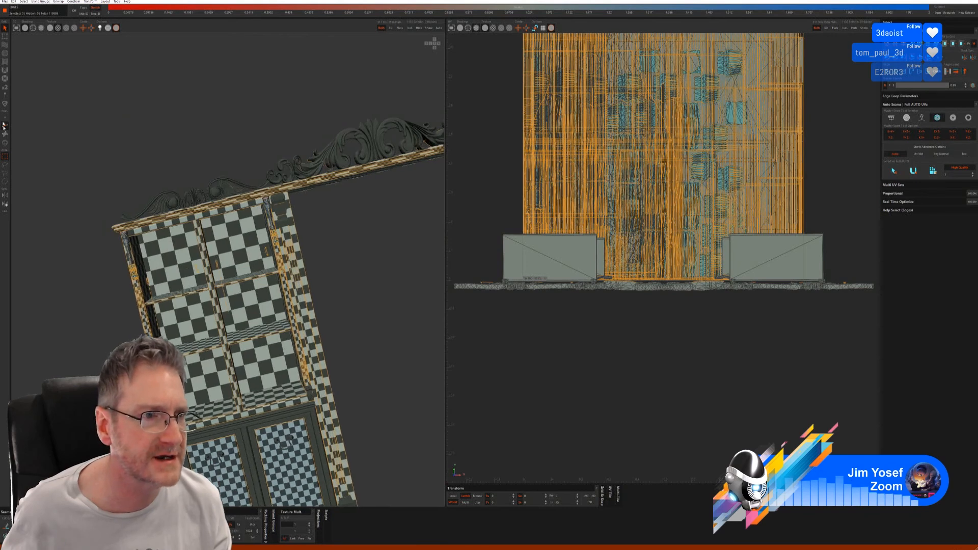
pyautogui.click(5, 142)
pyautogui.keyDown('alt'); pyautogui.moveTo(284, 223); pyautogui.dragTo(329, 194, button='right'); pyautogui.keyUp('alt')
pyautogui.click(276, 171)
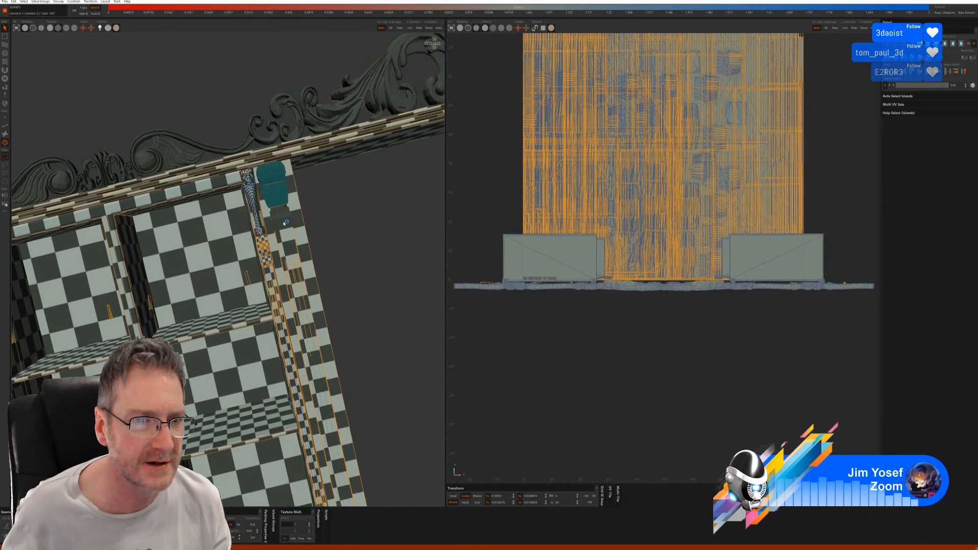
pyautogui.keyDown('alt'); pyautogui.moveTo(328, 217); pyautogui.dragTo(275, 215, button='right'); pyautogui.keyUp('alt')
pyautogui.keyDown('alt'); pyautogui.moveTo(275, 215); pyautogui.dragTo(207, 229, button='middle'); pyautogui.keyUp('alt')
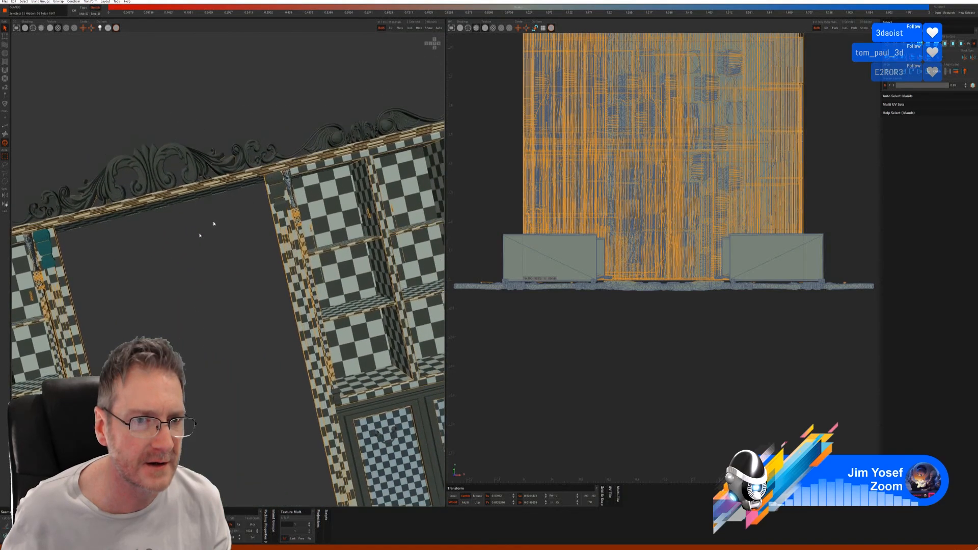
pyautogui.keyDown('alt'); pyautogui.moveTo(275, 189); pyautogui.dragTo(223, 240, button='right'); pyautogui.keyUp('alt')
pyautogui.keyDown('alt'); pyautogui.moveTo(274, 226); pyautogui.dragTo(268, 205, button='middle'); pyautogui.keyUp('alt')
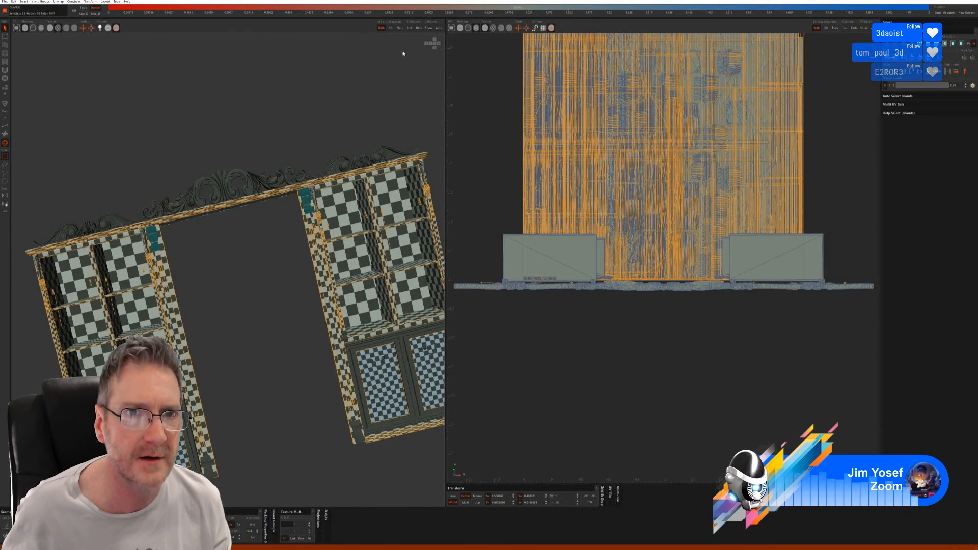
pyautogui.click(408, 28)
# Unwrap and pack the pilasters' top blocks with box-style automatic seams, inspect their checker pattern, and bring the other parts back into view
pyautogui.click(5, 126)
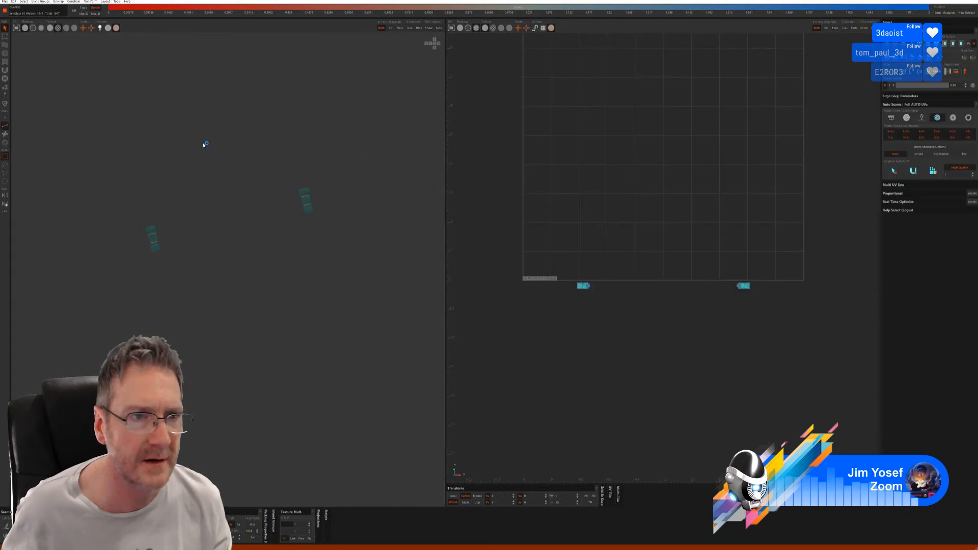
pyautogui.click(894, 172)
pyautogui.click(929, 173)
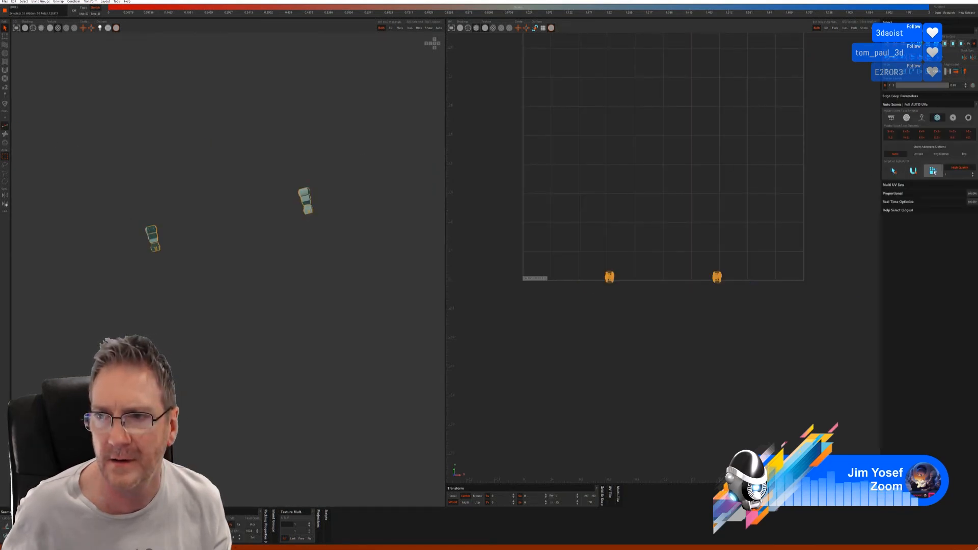
pyautogui.scroll(5, 308, 203)
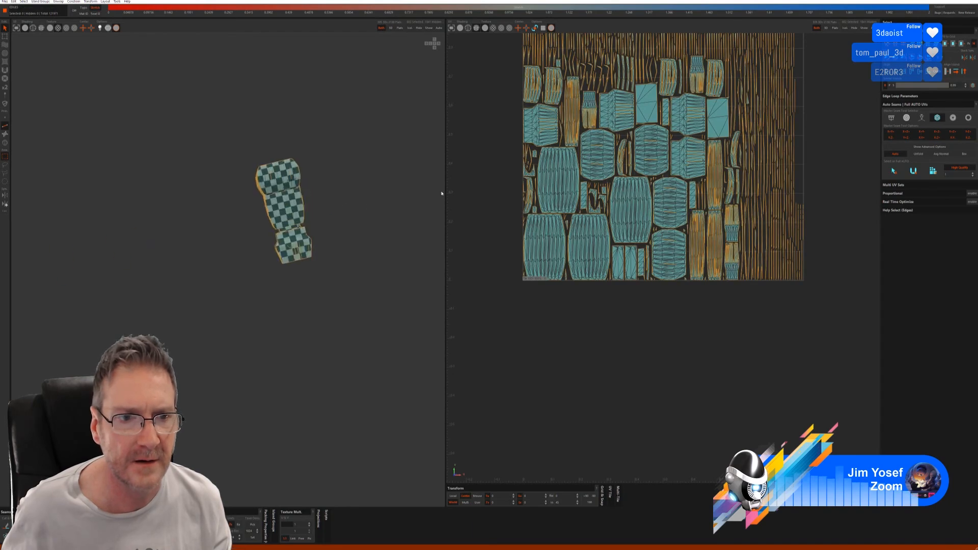
pyautogui.click(429, 29)
# Select the two small blocks at the lower end of the right-hand section's outer shelf edge, just above the cabinet
pyautogui.scroll(-5, 367, 214)
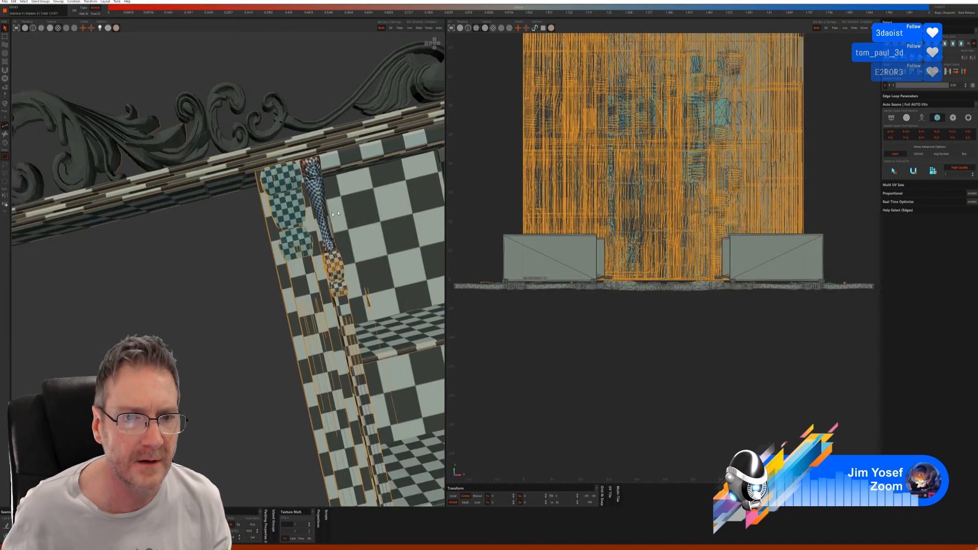
pyautogui.moveTo(329, 362); pyautogui.dragTo(268, 224, button='middle')
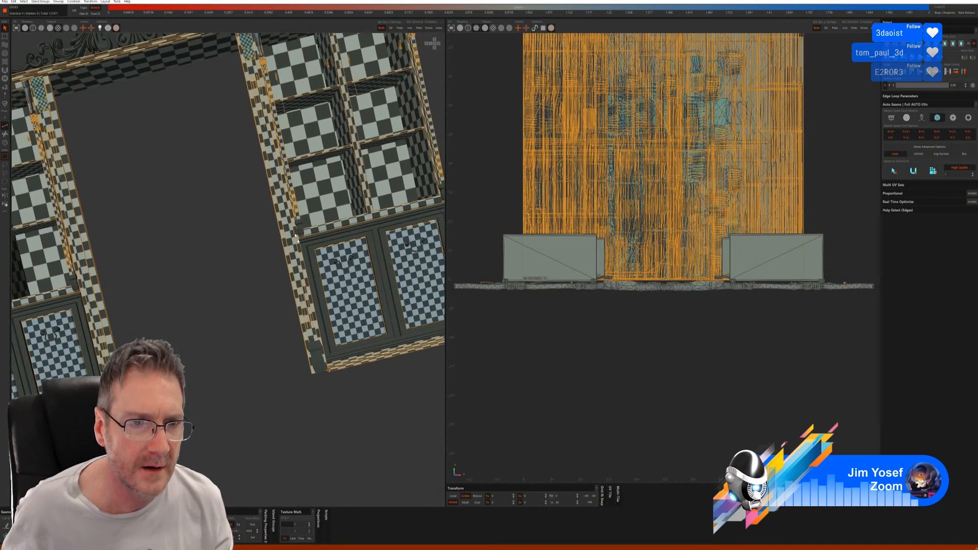
pyautogui.moveTo(433, 219); pyautogui.dragTo(357, 223, button='middle')
pyautogui.scroll(2, 357, 223)
pyautogui.scroll(3, 361, 224)
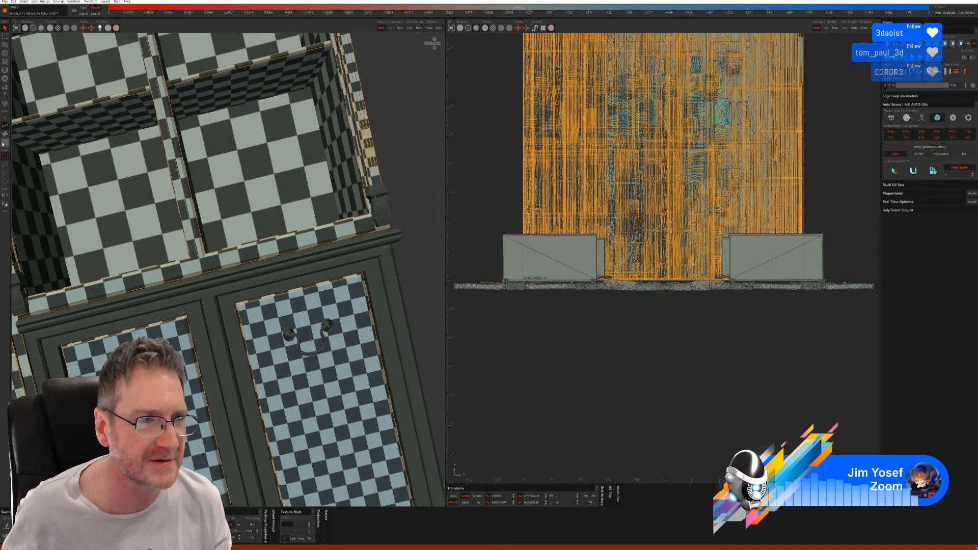
pyautogui.click(3, 143)
pyautogui.click(378, 197)
pyautogui.keyDown('ctrl'); pyautogui.click(383, 214); pyautogui.keyUp('ctrl')
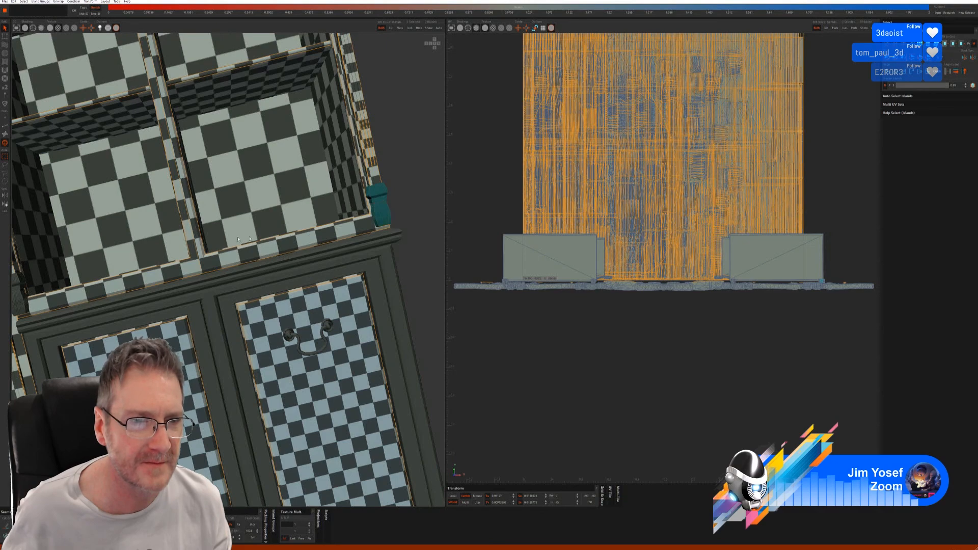
# Add the matching lower block pairs on the two sections' remaining shelf edges to the selection and isolate them
pyautogui.moveTo(23, 282); pyautogui.dragTo(272, 237, button='middle')
pyautogui.keyDown('ctrl'); pyautogui.click(271, 236); pyautogui.keyUp('ctrl')
pyautogui.keyDown('ctrl'); pyautogui.click(275, 258); pyautogui.keyUp('ctrl')
pyautogui.moveTo(79, 267); pyautogui.dragTo(500, 250, button='middle')
pyautogui.moveTo(117, 308); pyautogui.dragTo(291, 213, button='middle')
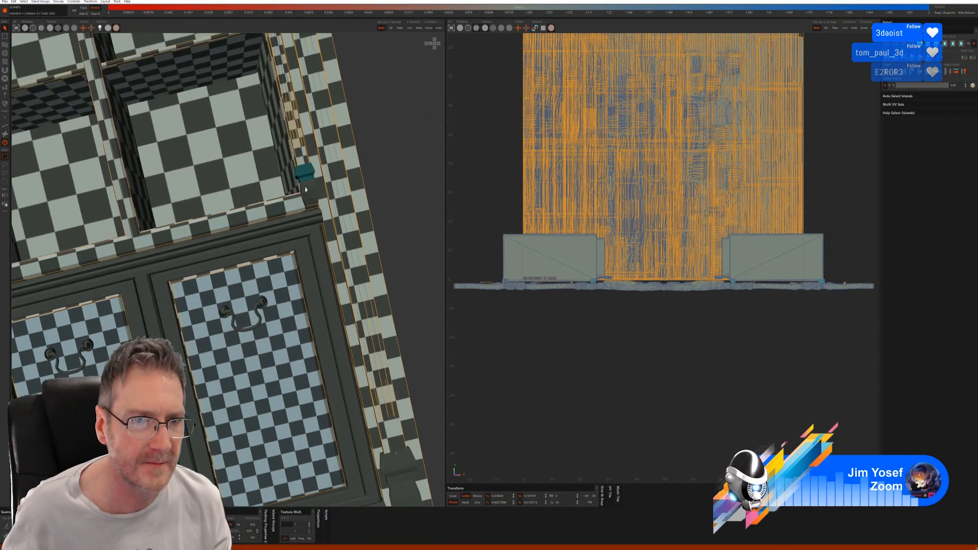
pyautogui.moveTo(220, 231); pyautogui.dragTo(309, 217, button='middle')
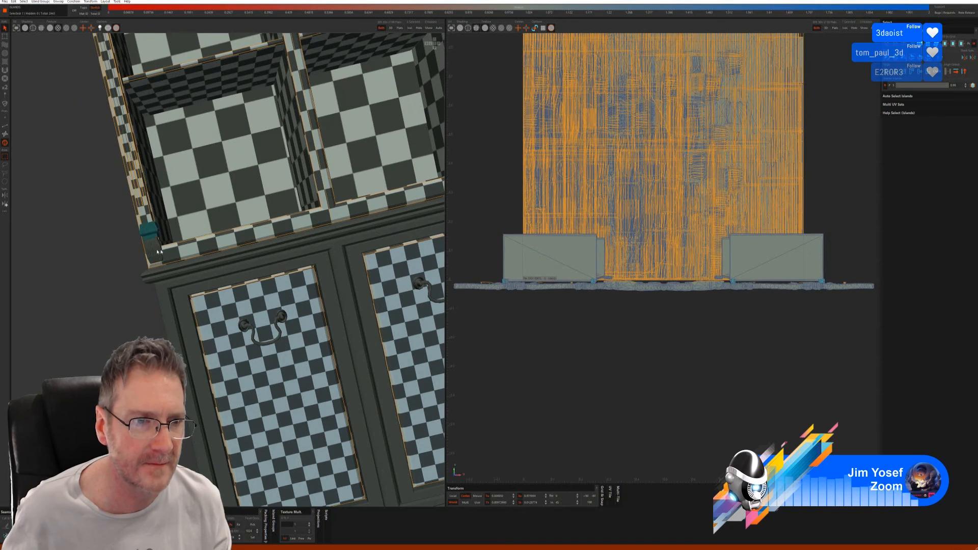
pyautogui.click(409, 28)
# Unwrap and pack the lower shelf-edge blocks with box-style automatic seams, check their checker pattern, and show the other parts again
pyautogui.click(5, 126)
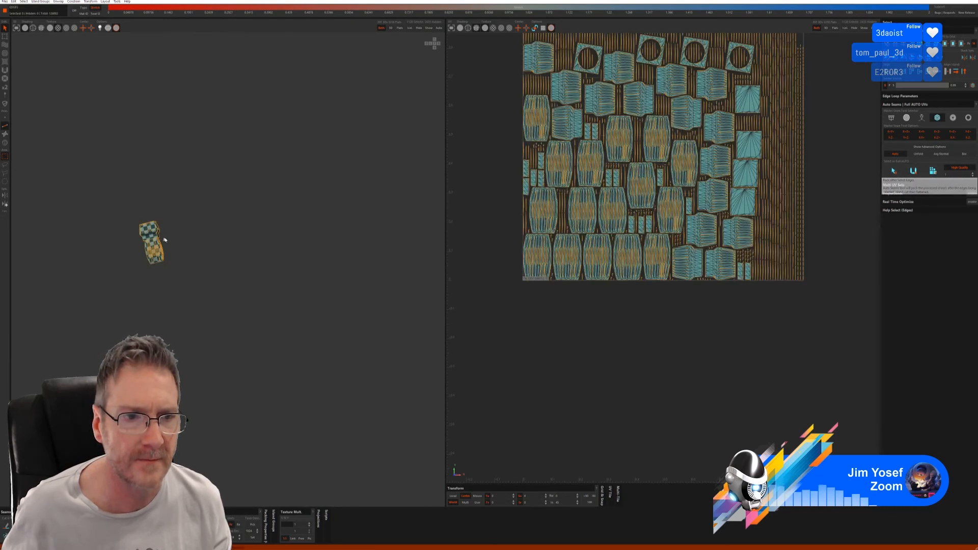
pyautogui.scroll(3, 171, 239)
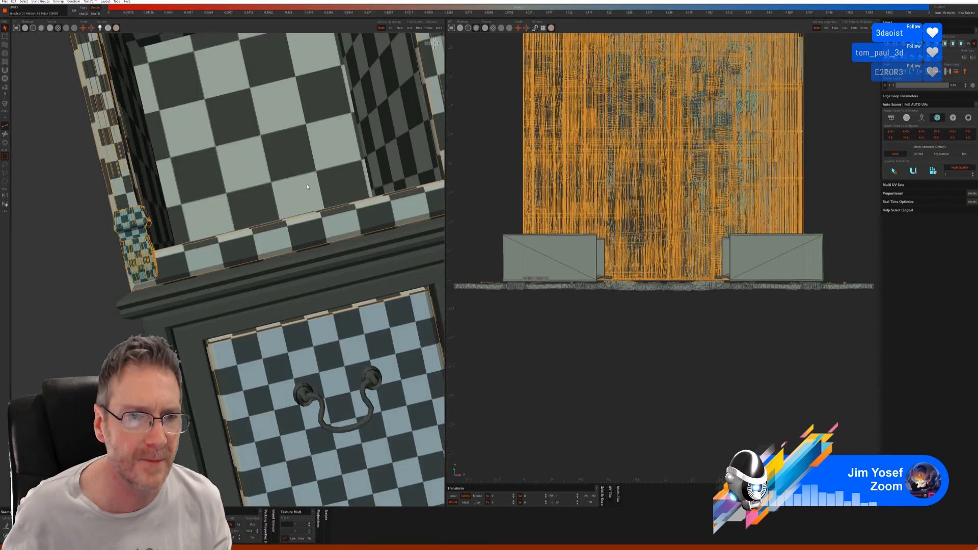
pyautogui.moveTo(153, 230); pyautogui.dragTo(275, 245, button='middle')
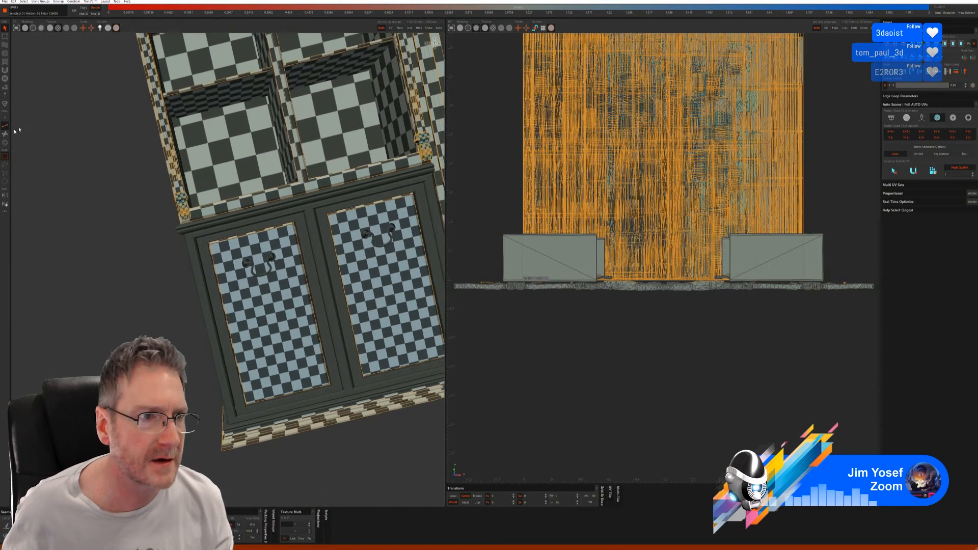
# Select the four door frames of both sections' lower cabinets and isolate them
pyautogui.click(5, 143)
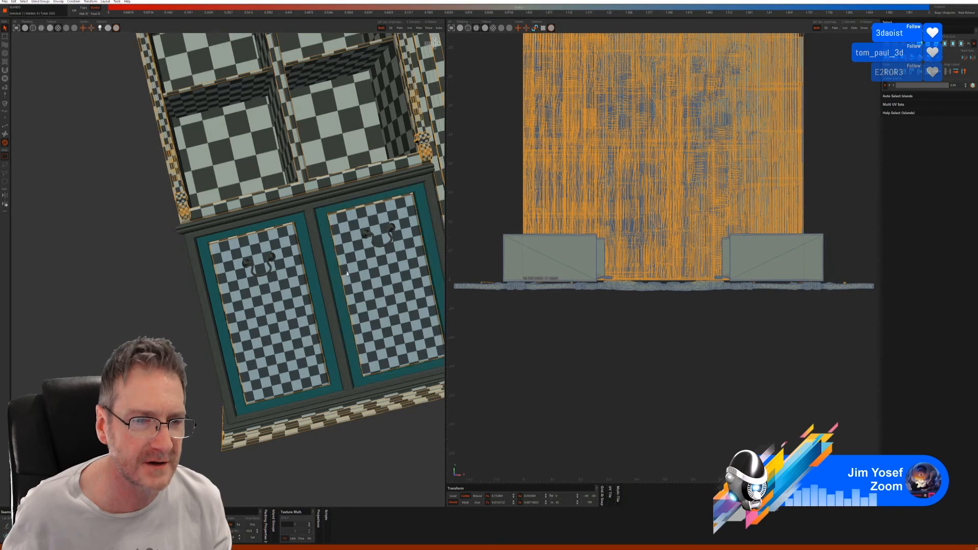
pyautogui.scroll(-3, 347, 274)
pyautogui.moveTo(162, 295); pyautogui.dragTo(164, 296, button='middle')
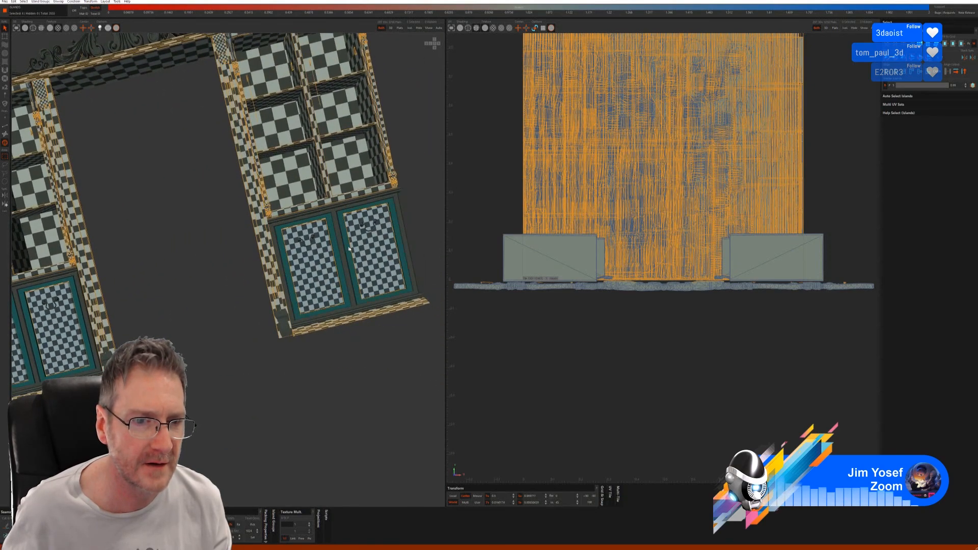
pyautogui.click(418, 29)
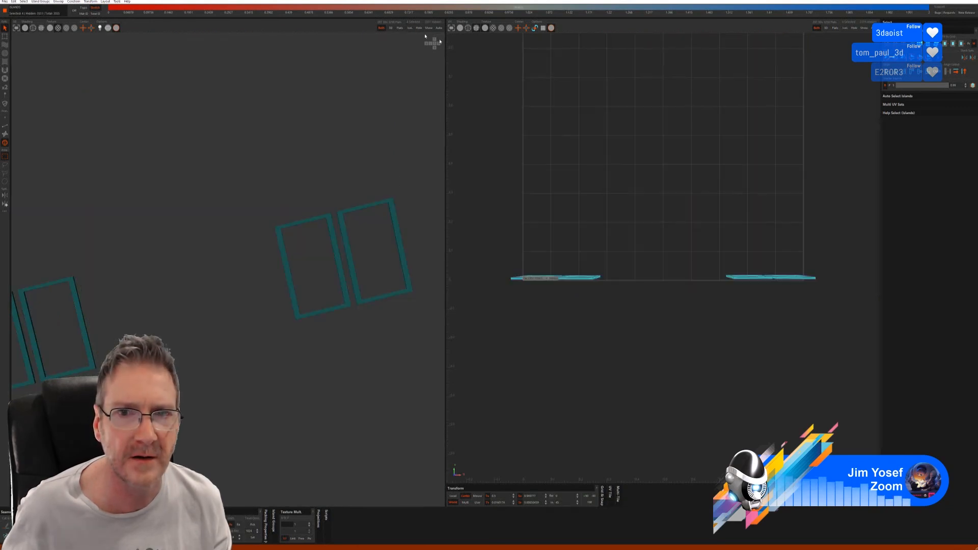
# Unwrap and pack the four isolated door frames with box-style automatic seams, then show the other parts again
pyautogui.click(5, 126)
pyautogui.click(894, 172)
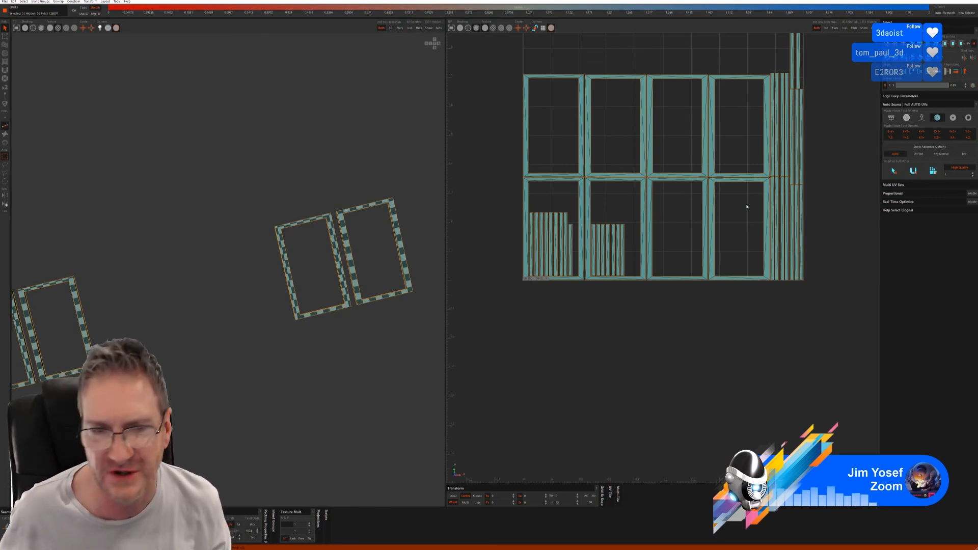
pyautogui.scroll(-1, 213, 321)
pyautogui.moveTo(214, 321); pyautogui.dragTo(223, 249, button='middle')
pyautogui.click(428, 29)
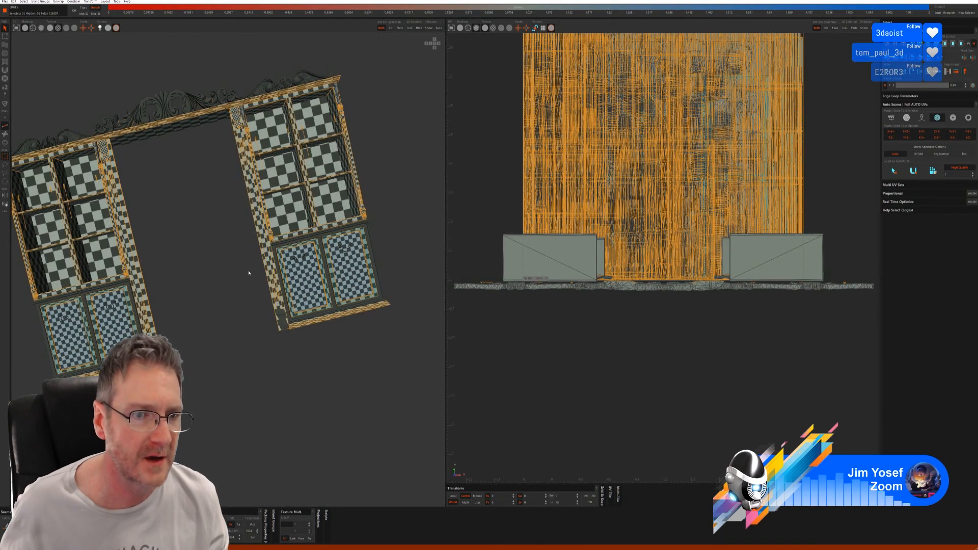
# Select the outer frames surrounding the cabinet doors on both bookcase sections and isolate them
pyautogui.click(5, 144)
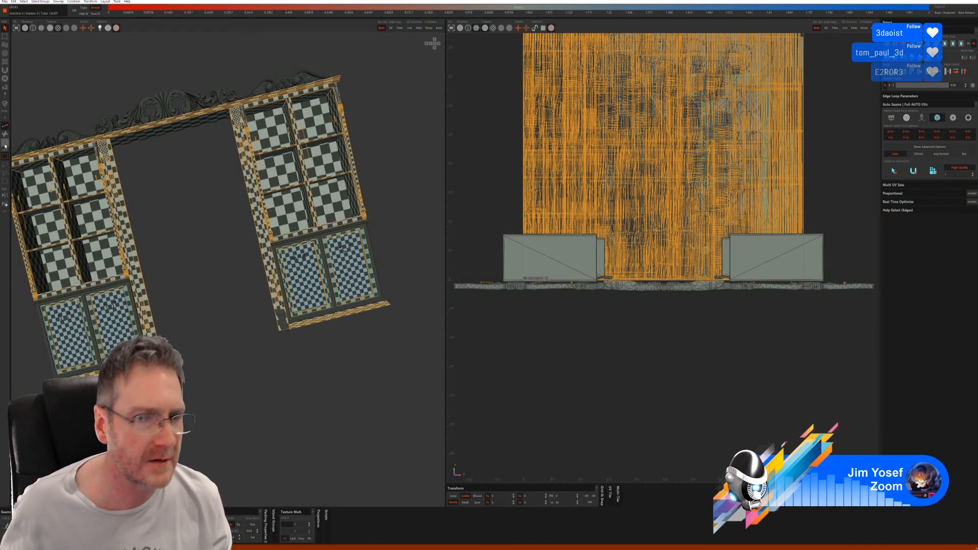
pyautogui.keyDown('alt'); pyautogui.moveTo(224, 233); pyautogui.dragTo(253, 258, button='right'); pyautogui.keyUp('alt')
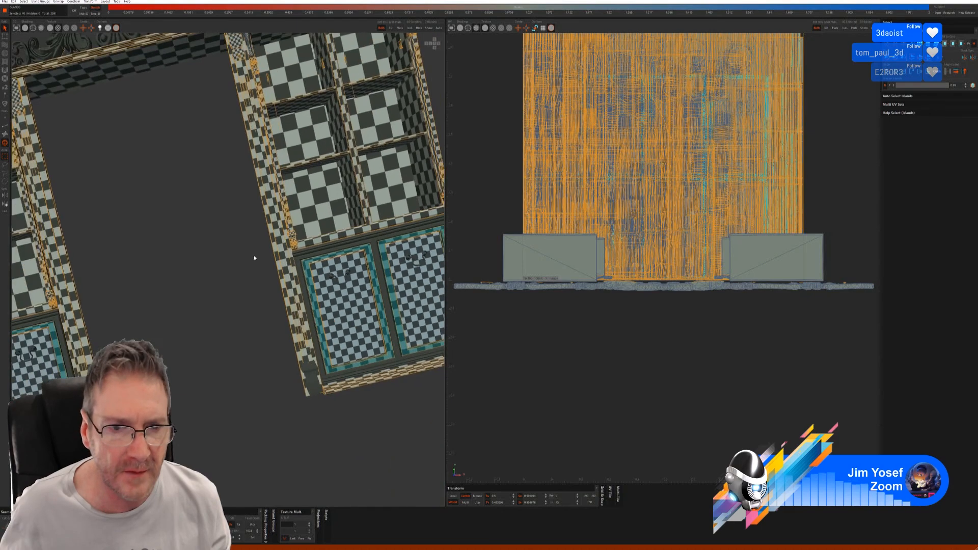
pyautogui.keyDown('alt'); pyautogui.moveTo(377, 243); pyautogui.dragTo(312, 245, button='middle'); pyautogui.keyUp('alt')
pyautogui.click(311, 245)
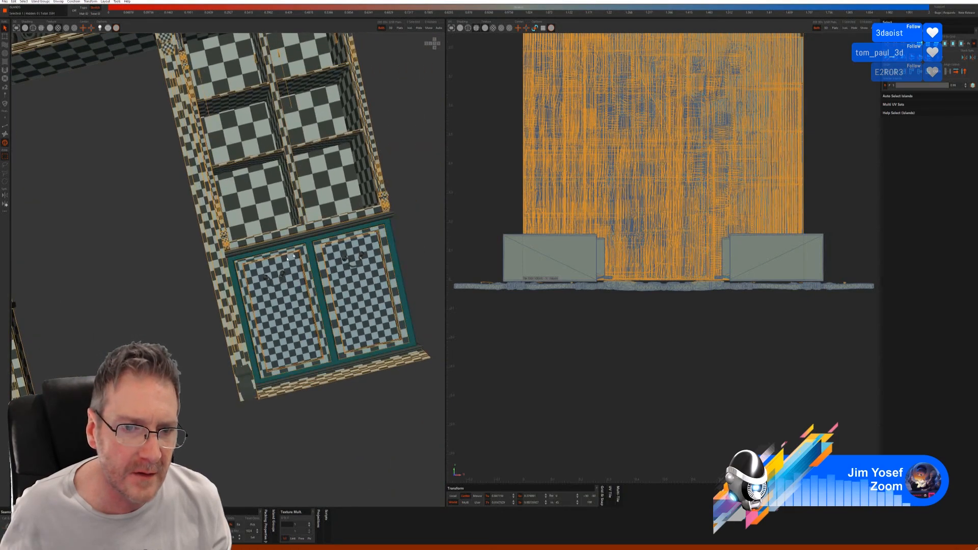
pyautogui.keyDown('alt'); pyautogui.moveTo(145, 310); pyautogui.dragTo(117, 323, button='right'); pyautogui.keyUp('alt')
pyautogui.keyDown('alt'); pyautogui.moveTo(118, 323); pyautogui.dragTo(236, 292, button='middle'); pyautogui.keyUp('alt')
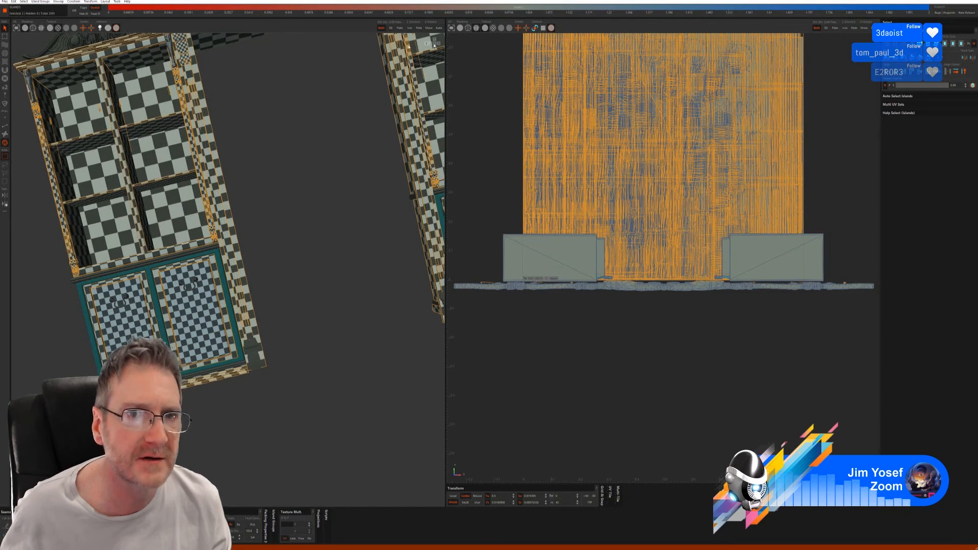
pyautogui.click(410, 28)
# Unwrap and pack the isolated cabinet frames with box-style automatic seams, then show the other parts again
pyautogui.click(5, 123)
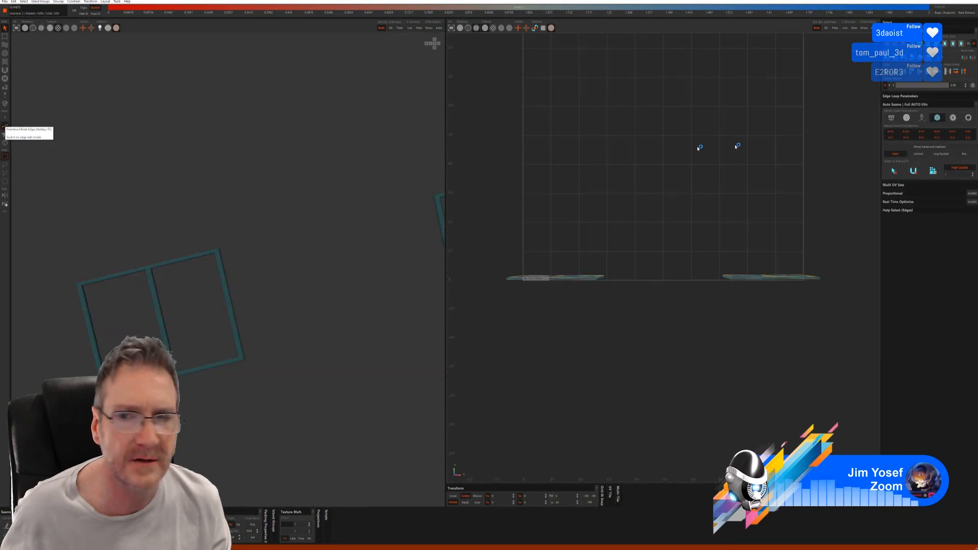
pyautogui.click(933, 171)
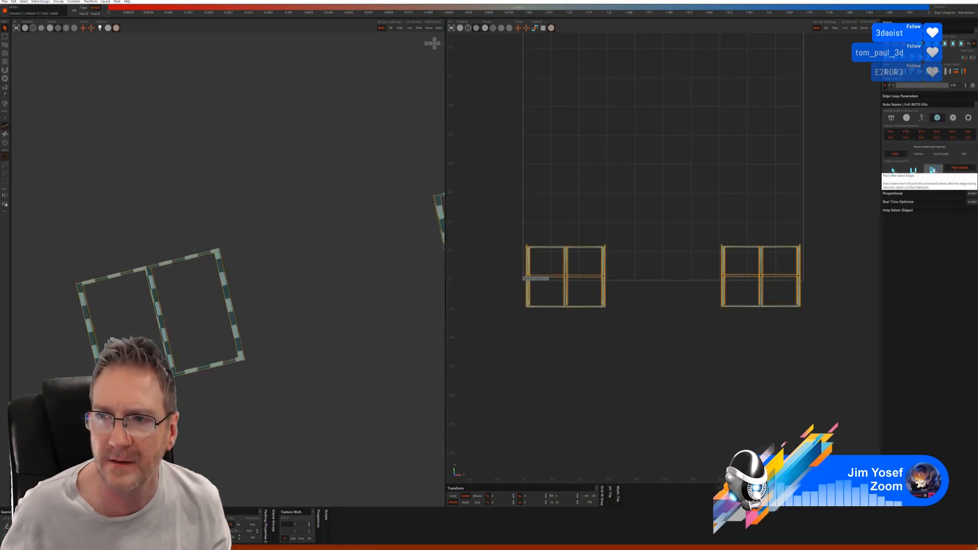
pyautogui.scroll(-2, 250, 279)
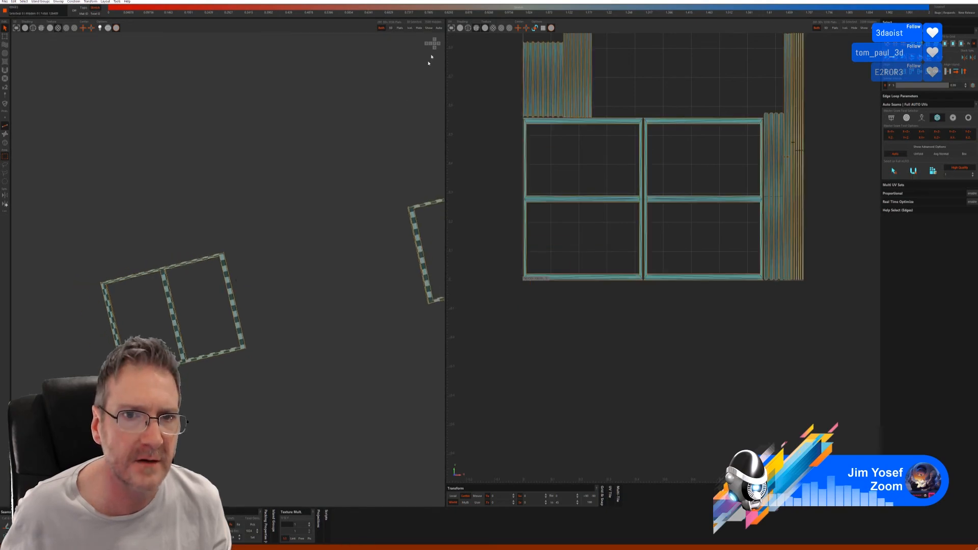
pyautogui.click(430, 29)
# Select the base blocks at the foot of both sections' inner columns and isolate them
pyautogui.scroll(-1, 305, 224)
pyautogui.keyDown('alt'); pyautogui.moveTo(297, 229); pyautogui.dragTo(286, 199, button='middle'); pyautogui.keyUp('alt')
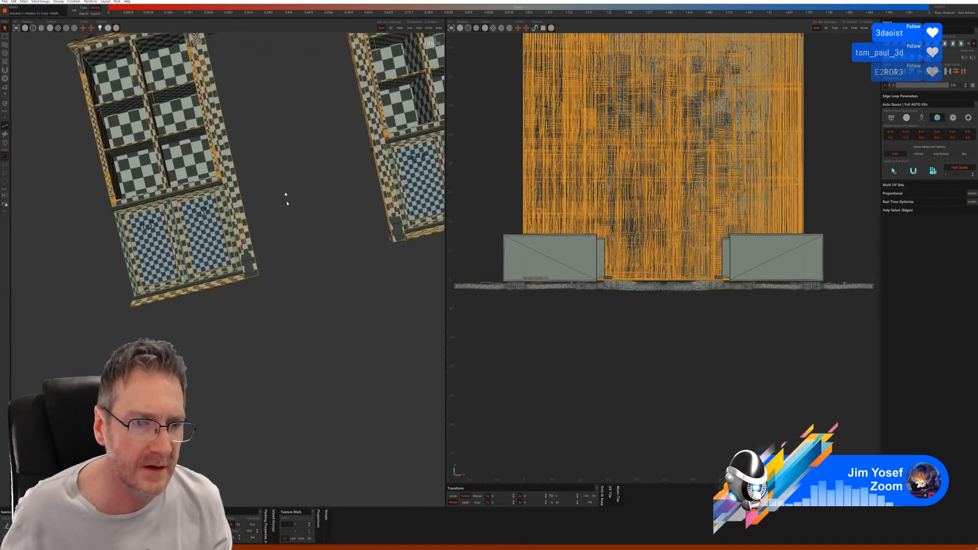
pyautogui.scroll(2, 293, 223)
pyautogui.scroll(3, 293, 223)
pyautogui.click(6, 143)
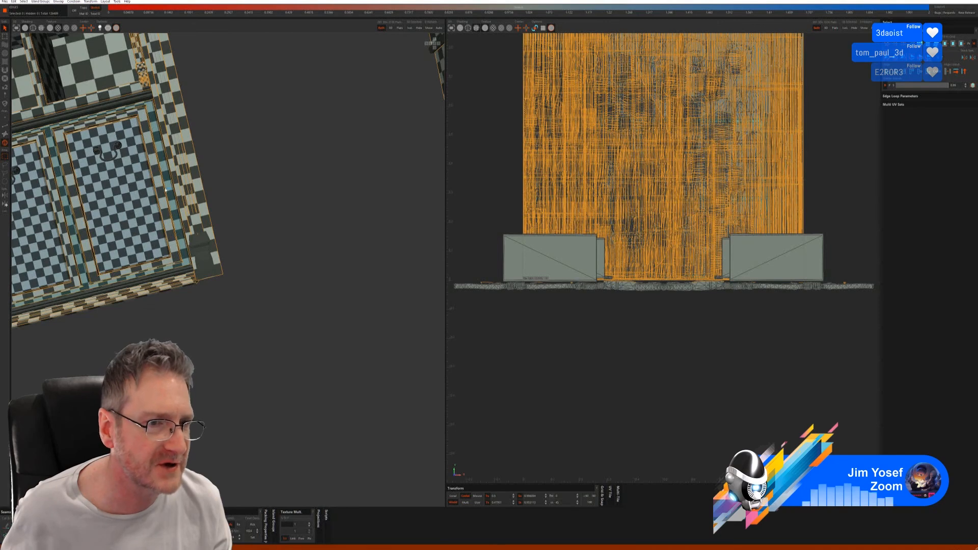
pyautogui.click(198, 250)
pyautogui.keyDown('alt'); pyautogui.moveTo(365, 237); pyautogui.dragTo(100, 301, button='middle'); pyautogui.keyUp('alt')
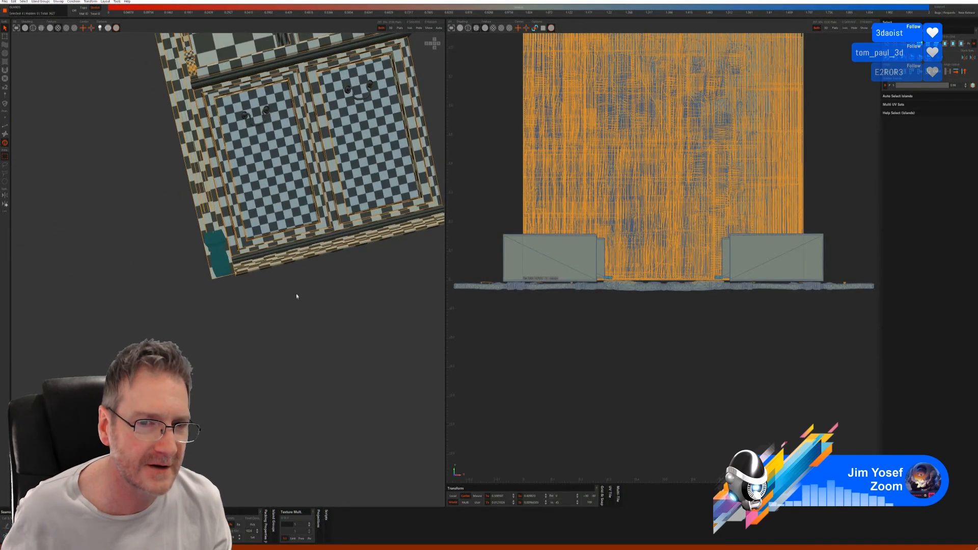
pyautogui.keyDown('alt'); pyautogui.moveTo(296, 295); pyautogui.dragTo(255, 194); pyautogui.keyUp('alt')
pyautogui.click(410, 28)
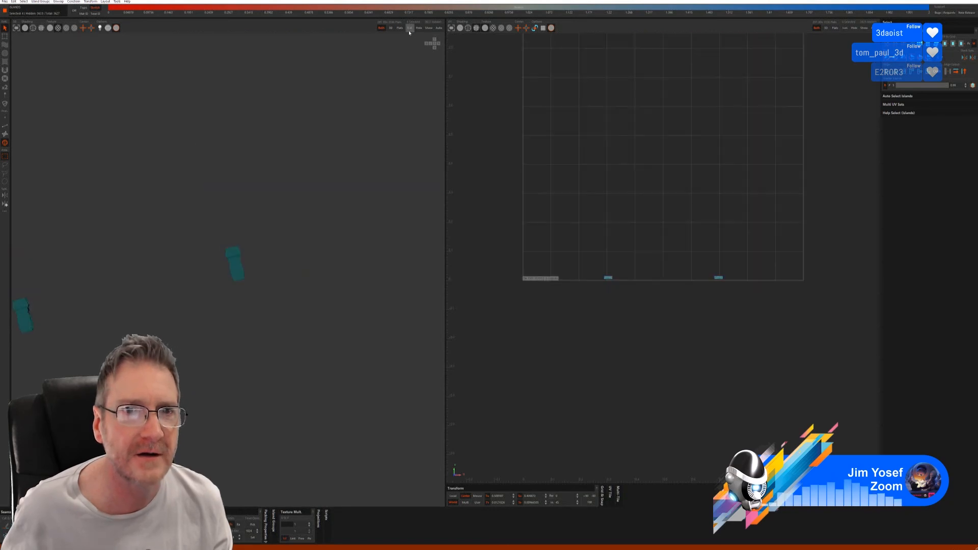
# Unwrap and pack the two column base blocks with box-style automatic seams, then show the other parts again
pyautogui.click(6, 125)
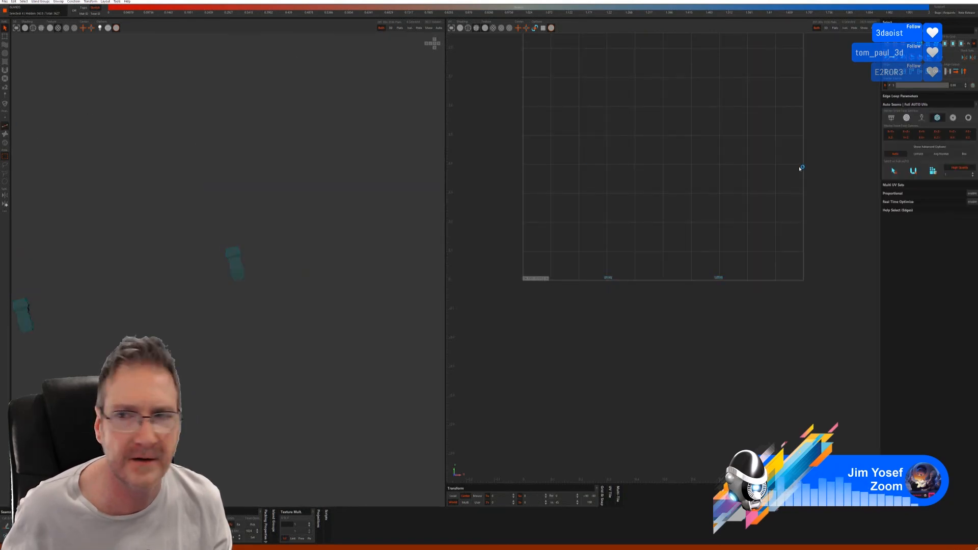
pyautogui.click(887, 175)
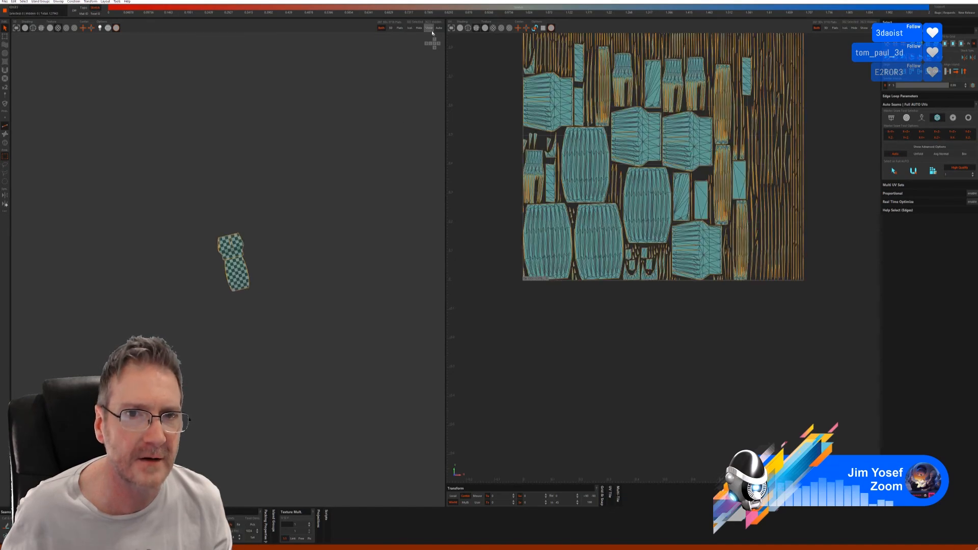
pyautogui.click(429, 28)
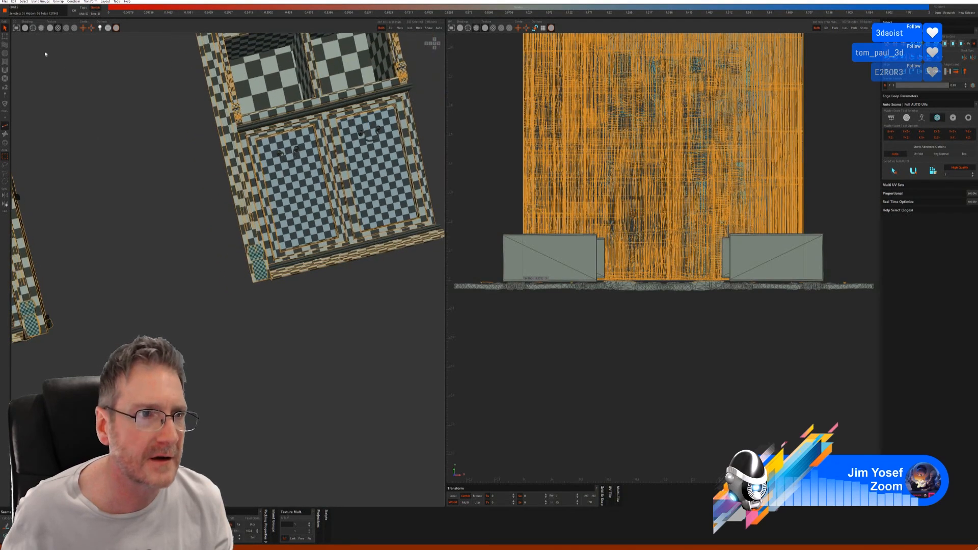
# Select the horizontal boards directly above and below the cabinet doors on both sections and isolate them
pyautogui.click(6, 143)
pyautogui.keyDown('alt'); pyautogui.moveTo(305, 291); pyautogui.dragTo(292, 248); pyautogui.keyUp('alt')
pyautogui.click(294, 244)
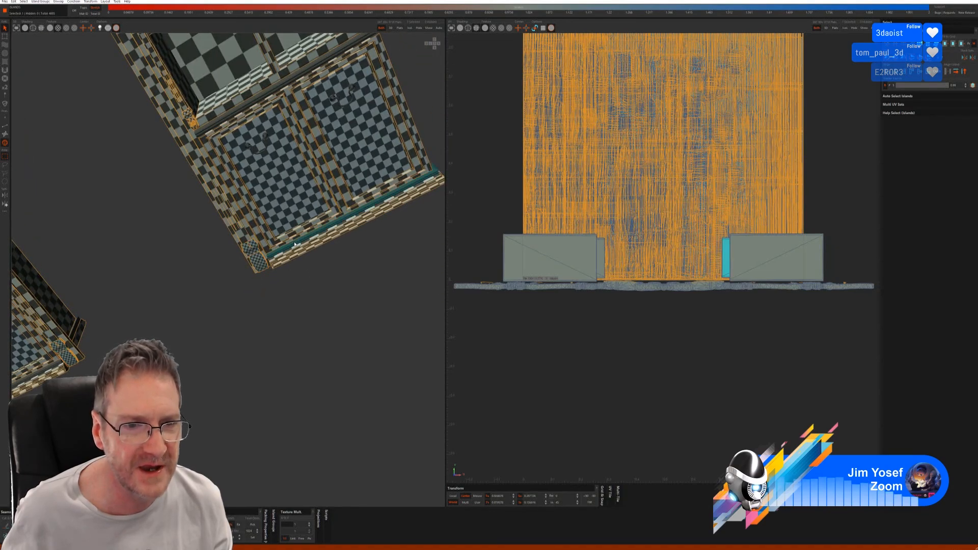
pyautogui.keyDown('ctrl'); pyautogui.click(242, 108); pyautogui.keyUp('ctrl')
pyautogui.keyDown('alt'); pyautogui.moveTo(271, 272); pyautogui.dragTo(221, 284, button='right'); pyautogui.keyUp('alt')
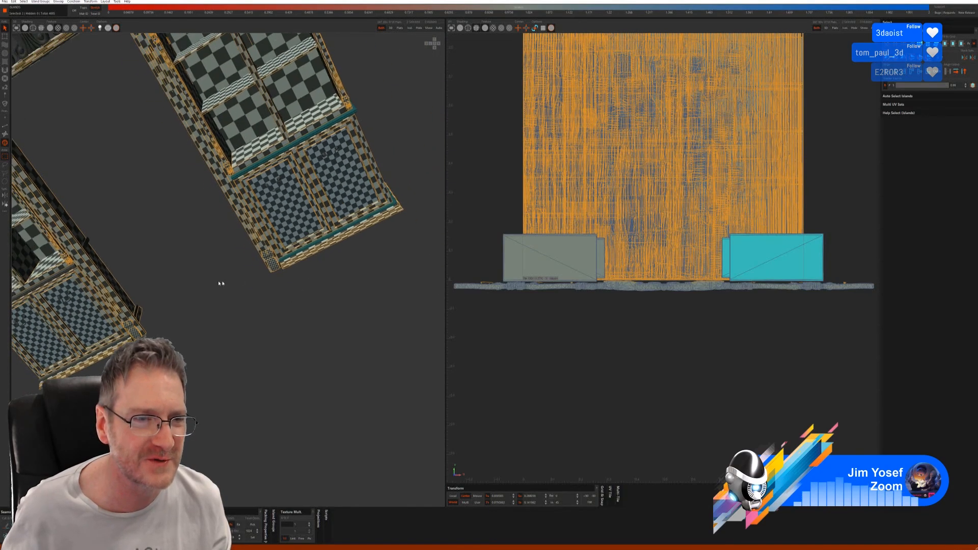
pyautogui.keyDown('alt'); pyautogui.moveTo(221, 283); pyautogui.dragTo(301, 245, button='middle'); pyautogui.keyUp('alt')
pyautogui.keyDown('alt'); pyautogui.moveTo(301, 245); pyautogui.dragTo(316, 269, button='right'); pyautogui.keyUp('alt')
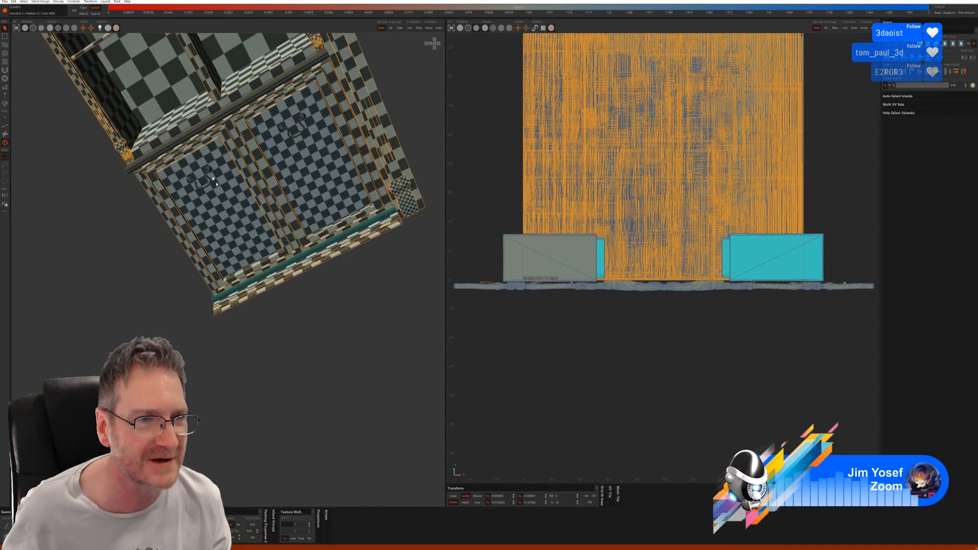
pyautogui.keyDown('ctrl'); pyautogui.click(184, 138); pyautogui.keyUp('ctrl')
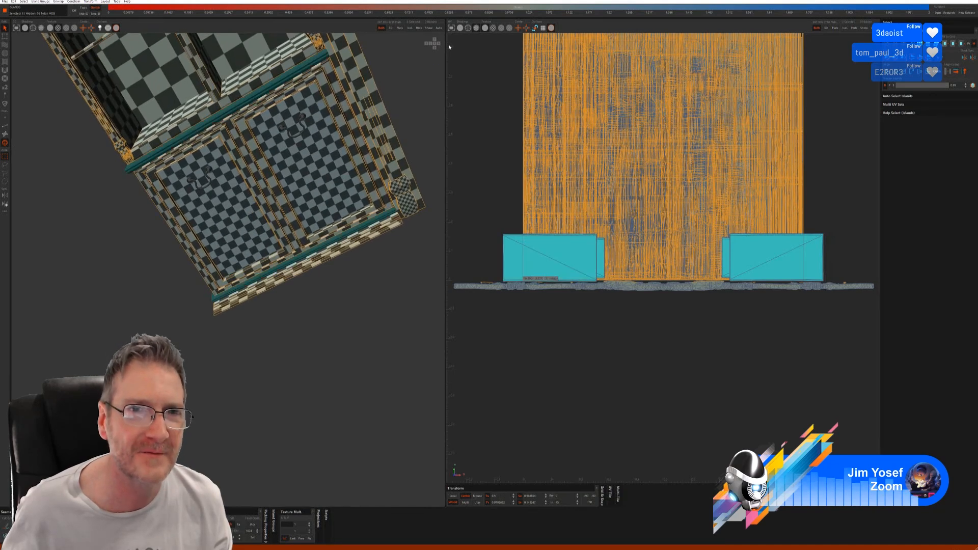
pyautogui.click(411, 29)
# Unwrap and pack the four cabinet boards with box-style automatic seams, check their checker pattern, and show the other parts again
pyautogui.keyDown('alt'); pyautogui.moveTo(305, 181); pyautogui.dragTo(217, 200, button='right'); pyautogui.keyUp('alt')
pyautogui.keyDown('alt'); pyautogui.moveTo(366, 151); pyautogui.dragTo(237, 204, button='middle'); pyautogui.keyUp('alt')
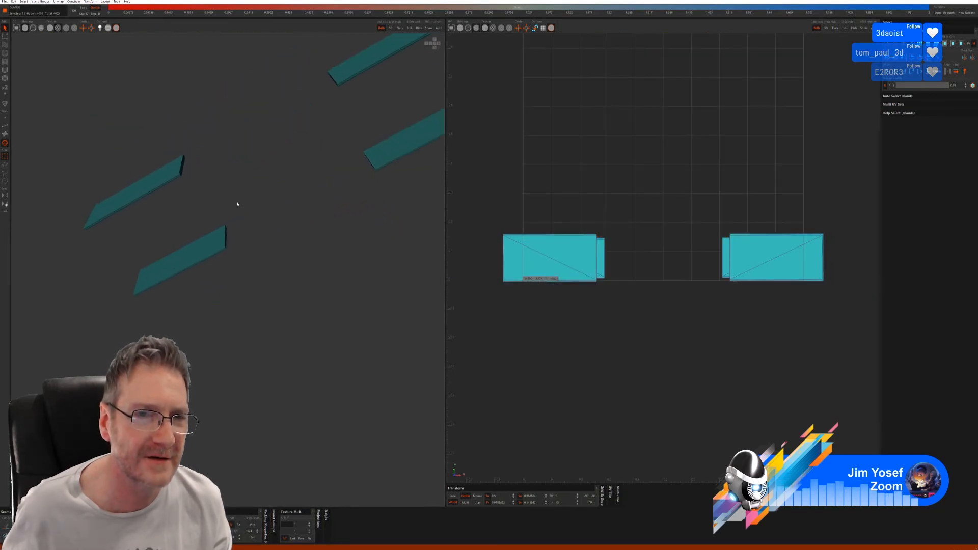
pyautogui.keyDown('alt'); pyautogui.moveTo(238, 204); pyautogui.dragTo(234, 205, button='right'); pyautogui.keyUp('alt')
pyautogui.click(5, 126)
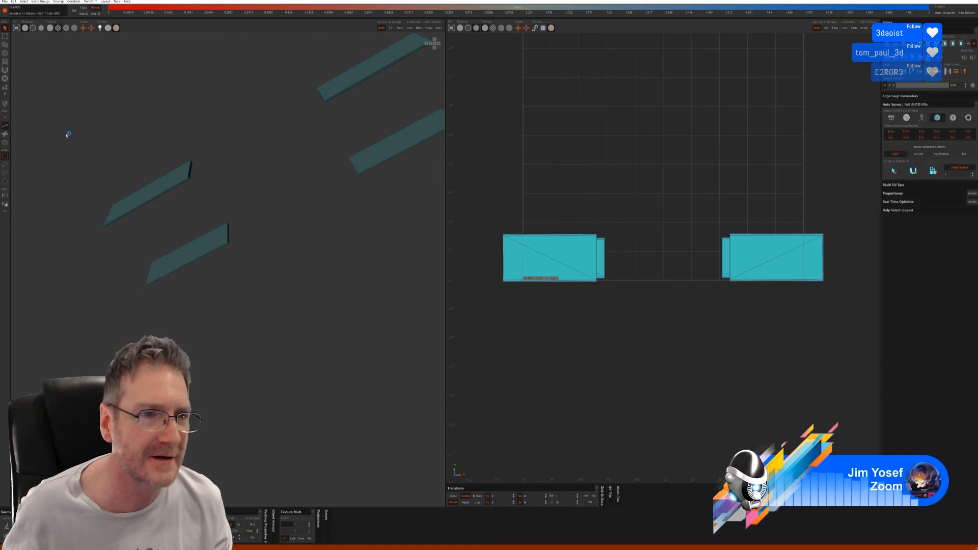
pyautogui.click(894, 171)
pyautogui.click(920, 173)
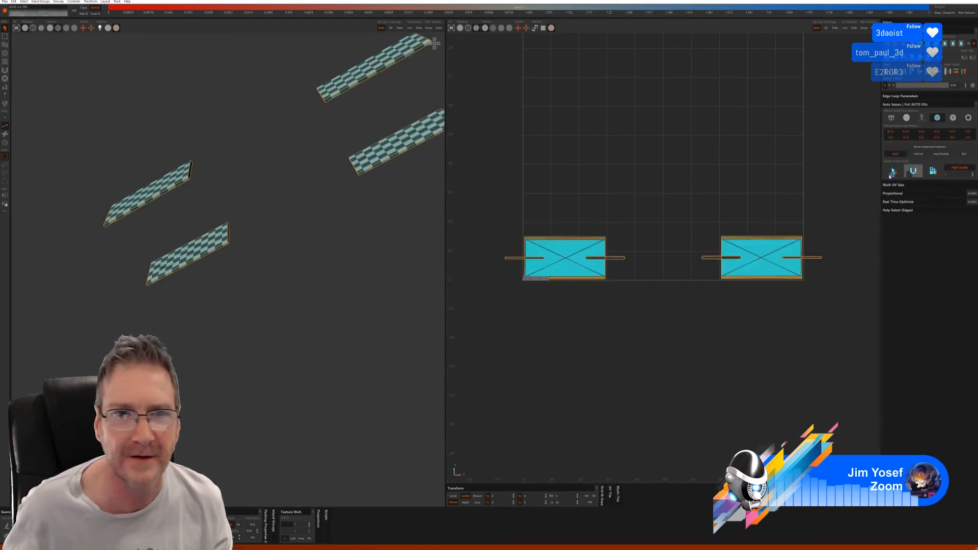
pyautogui.keyDown('alt'); pyautogui.moveTo(328, 209); pyautogui.dragTo(383, 94); pyautogui.keyUp('alt')
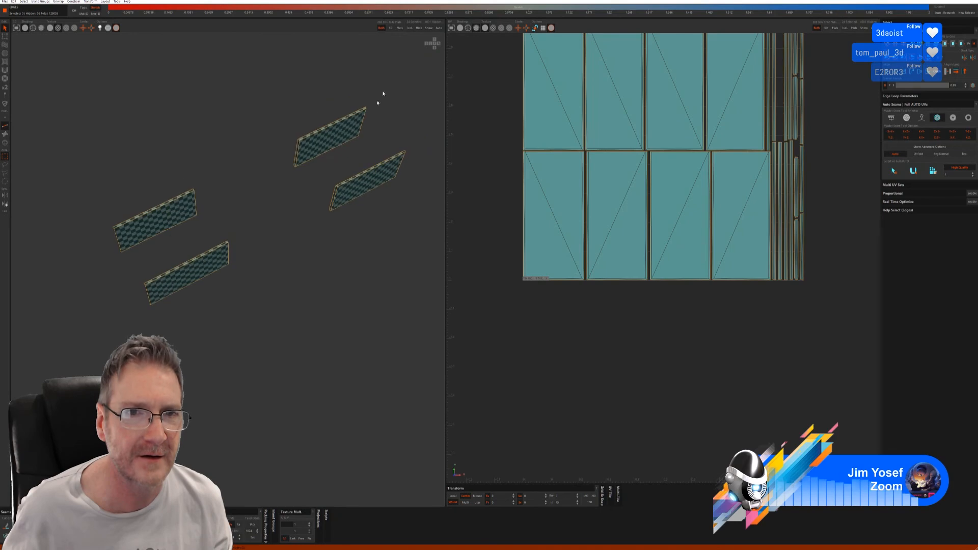
pyautogui.click(428, 28)
# Select the two mirrored carved scrolls on either side of the small crest above the left-hand section and isolate them
pyautogui.keyDown('alt'); pyautogui.moveTo(244, 219); pyautogui.dragTo(248, 260); pyautogui.keyUp('alt')
pyautogui.scroll(5, 178, 255)
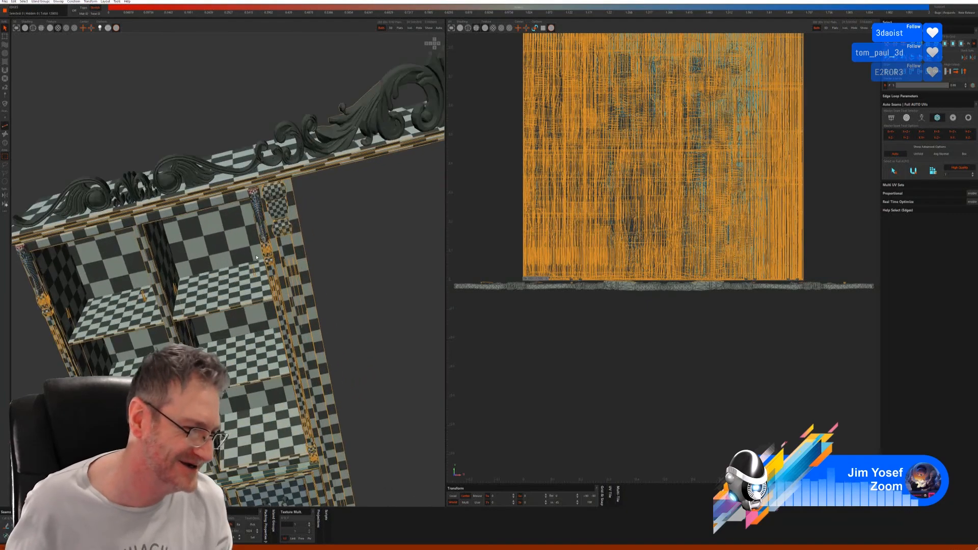
pyautogui.keyDown('alt'); pyautogui.moveTo(178, 254); pyautogui.dragTo(209, 230); pyautogui.keyUp('alt')
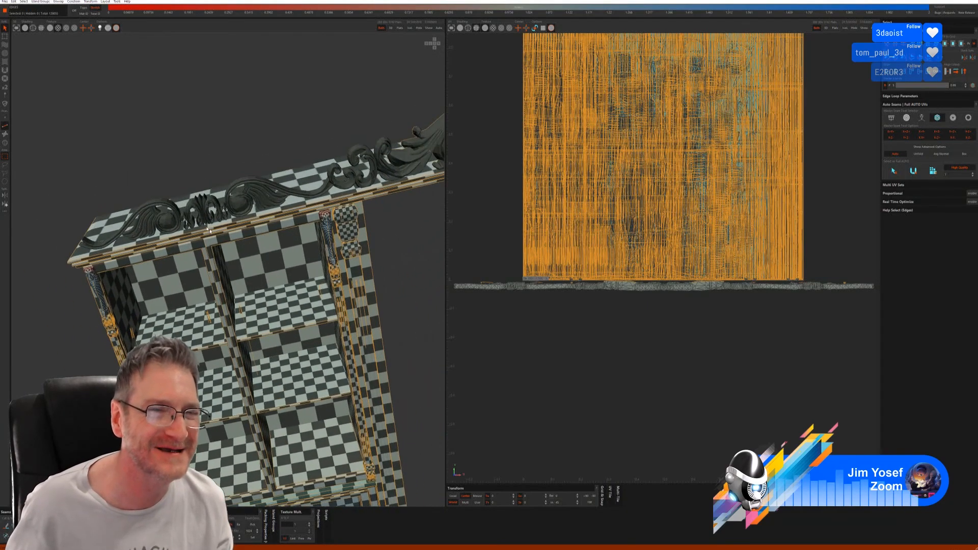
pyautogui.click(7, 143)
pyautogui.click(163, 221)
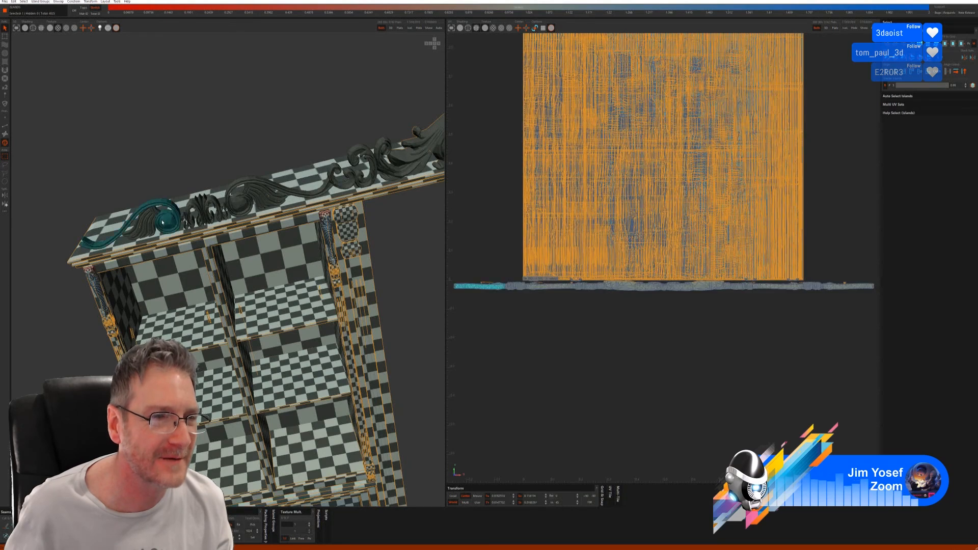
pyautogui.click(411, 30)
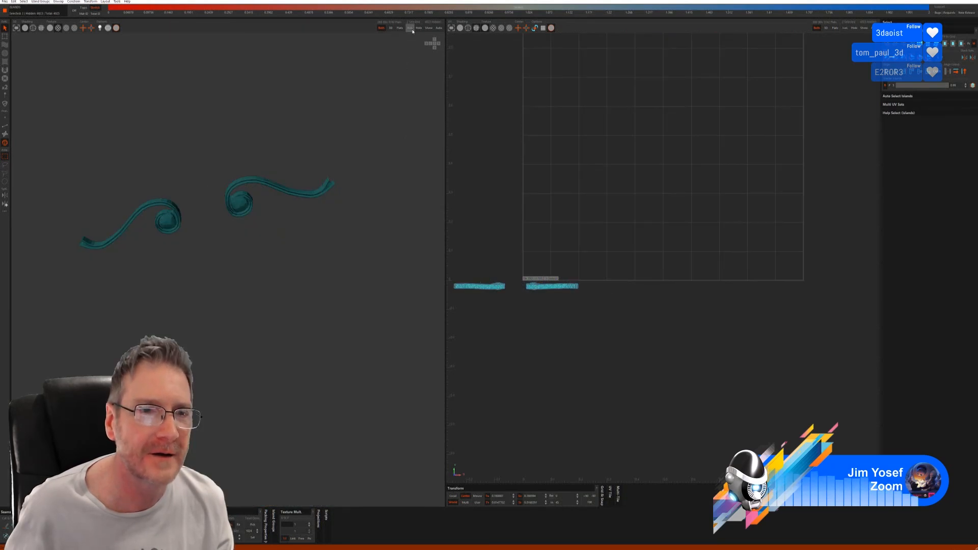
# Try to cut and unfold the two carved scrolls with pelt-style automatic seams
pyautogui.click(5, 126)
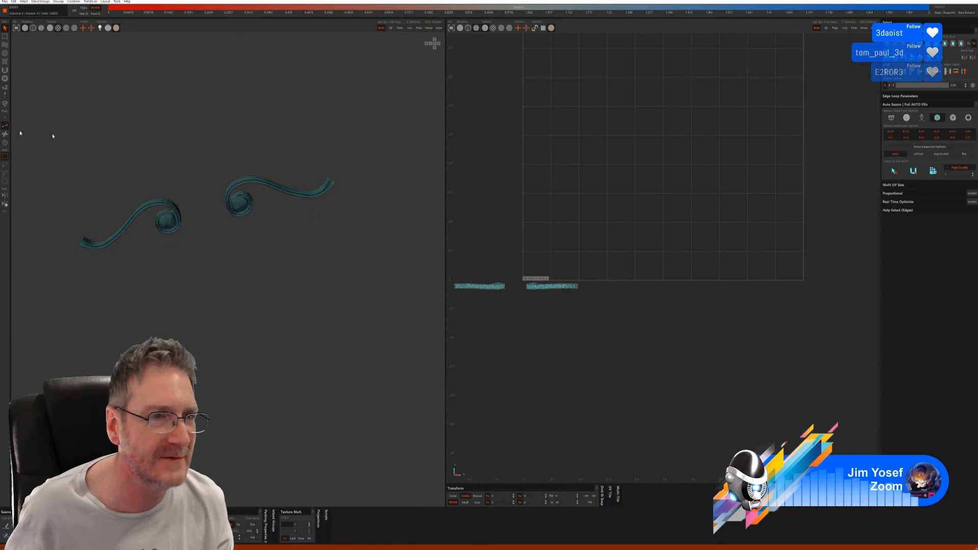
pyautogui.click(891, 119)
pyautogui.click(897, 157)
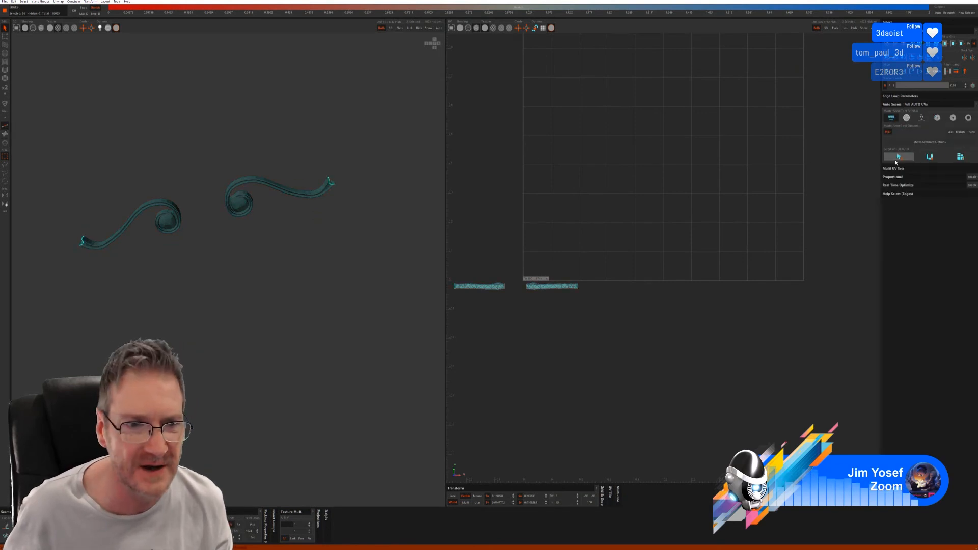
pyautogui.click(930, 157)
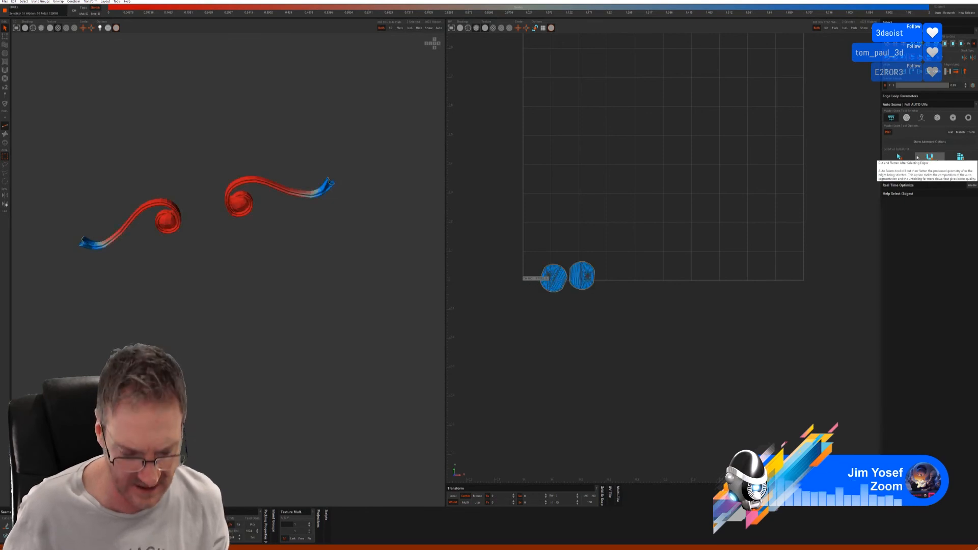
# Unwrap and pack the two carved scrolls with Mosaic automatic seams, and check their checker pattern
pyautogui.click(907, 118)
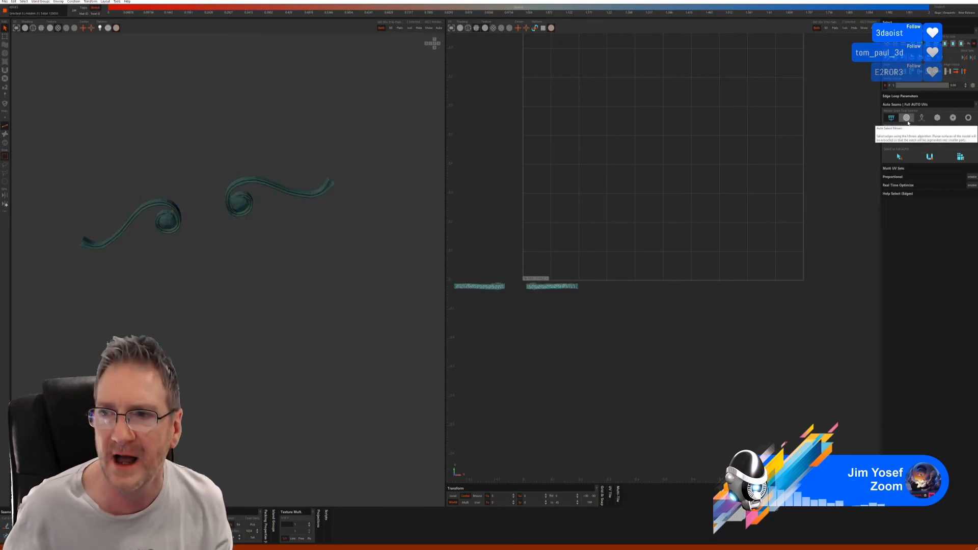
pyautogui.click(898, 164)
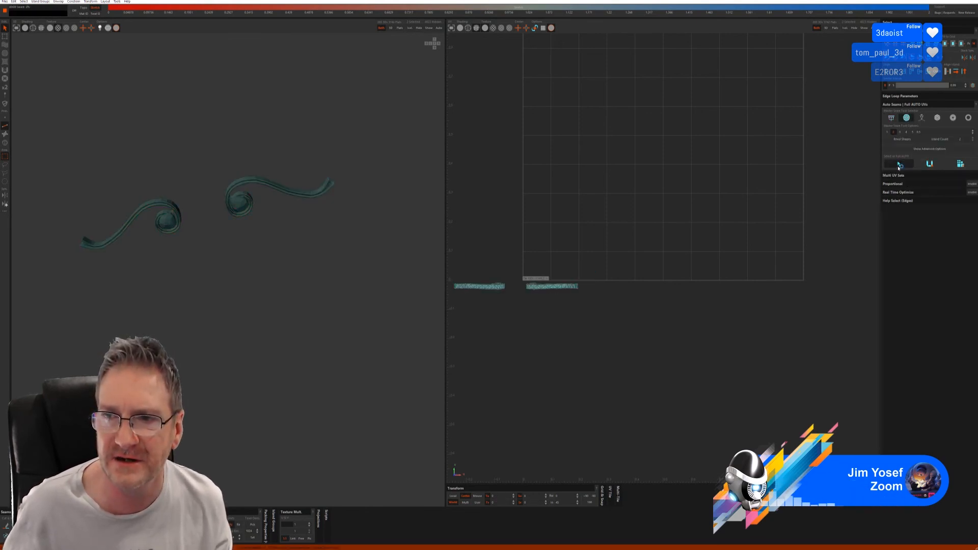
pyautogui.click(930, 165)
pyautogui.click(960, 164)
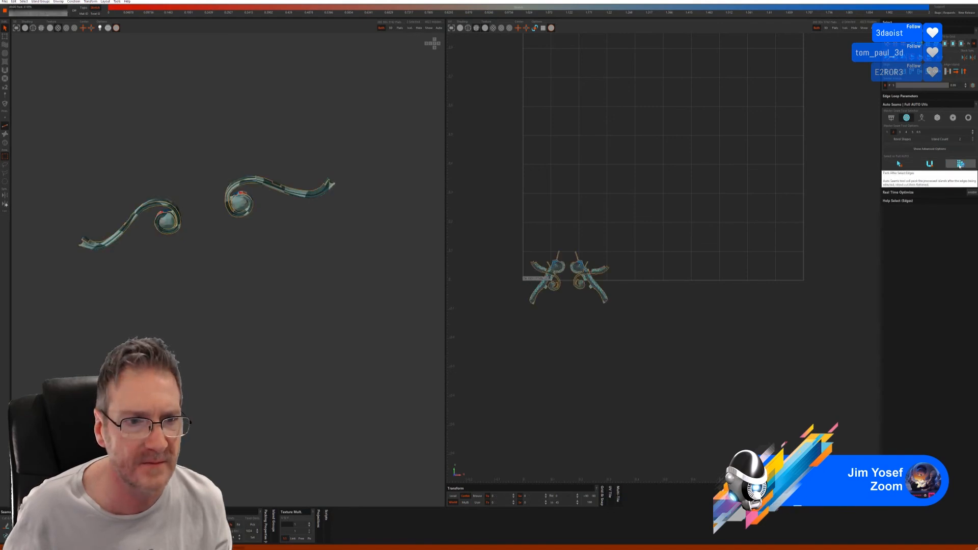
pyautogui.moveTo(296, 220)
pyautogui.mouseDown(button='middle')
pyautogui.moveTo(301, 246)
pyautogui.moveTo(309, 196)
pyautogui.moveTo(295, 168)
pyautogui.moveTo(288, 229)
pyautogui.mouseUp(button='middle')
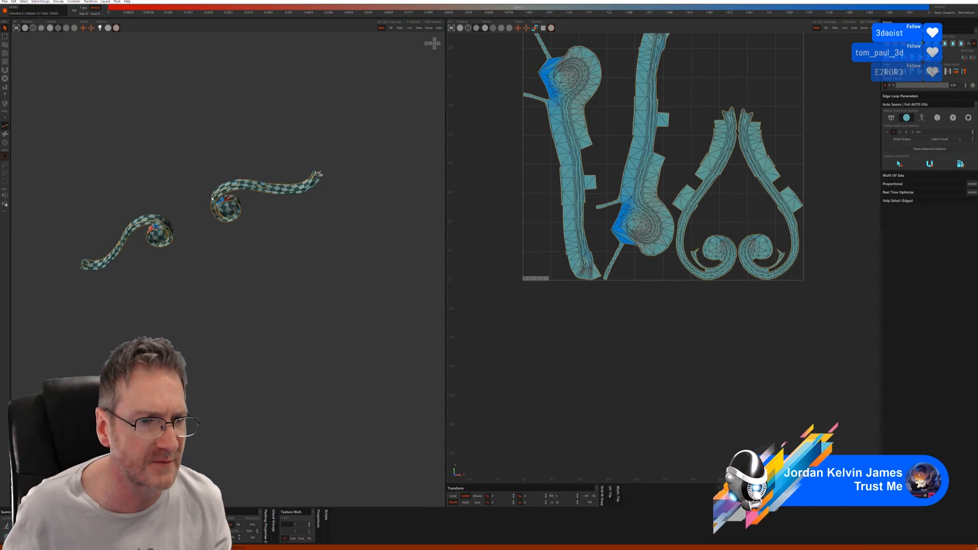
# Examine the checker pattern on the curls of the two carved scrolls and undo their Mosaic unwrap
pyautogui.scroll(8, 227, 199)
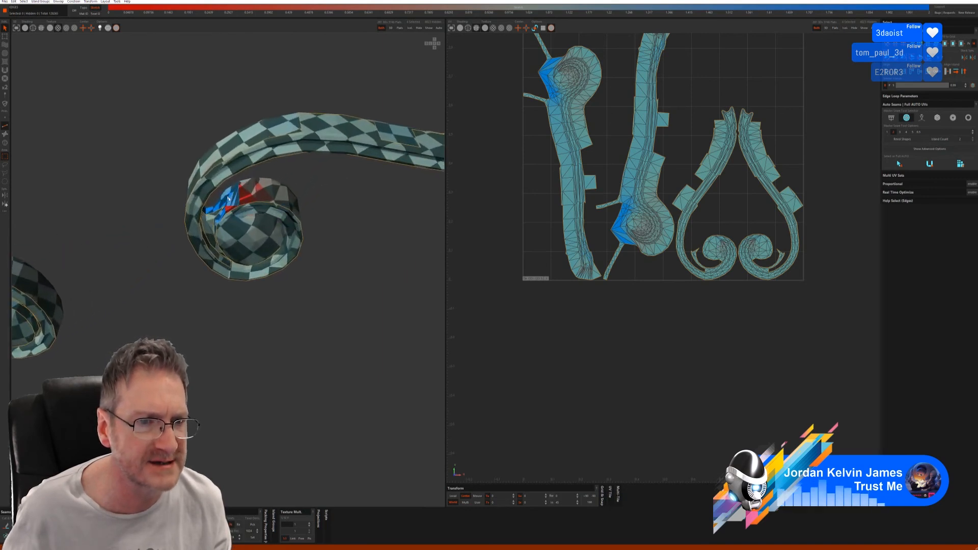
pyautogui.moveTo(227, 199); pyautogui.dragTo(209, 259, button='middle')
pyautogui.scroll(-6, 30, 291)
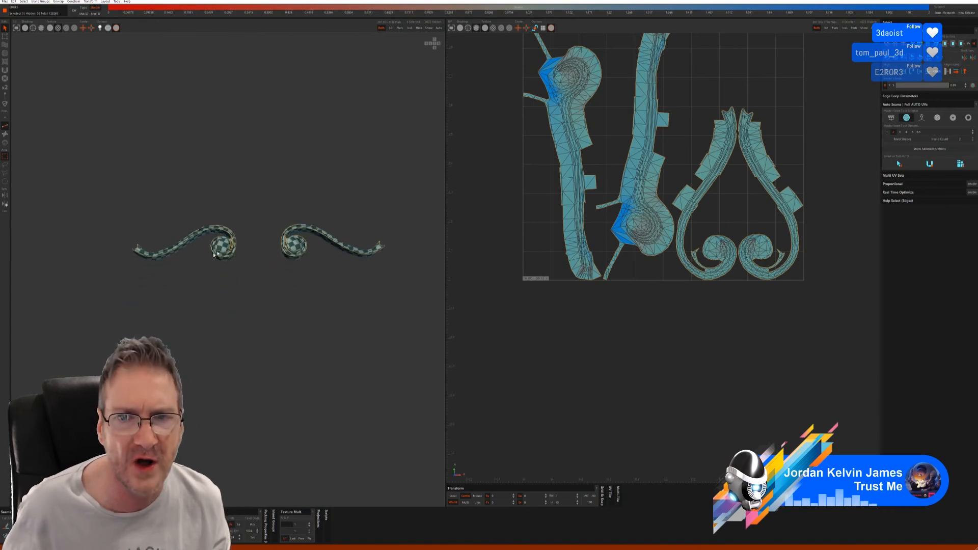
pyautogui.moveTo(295, 218); pyautogui.dragTo(240, 276, button='middle')
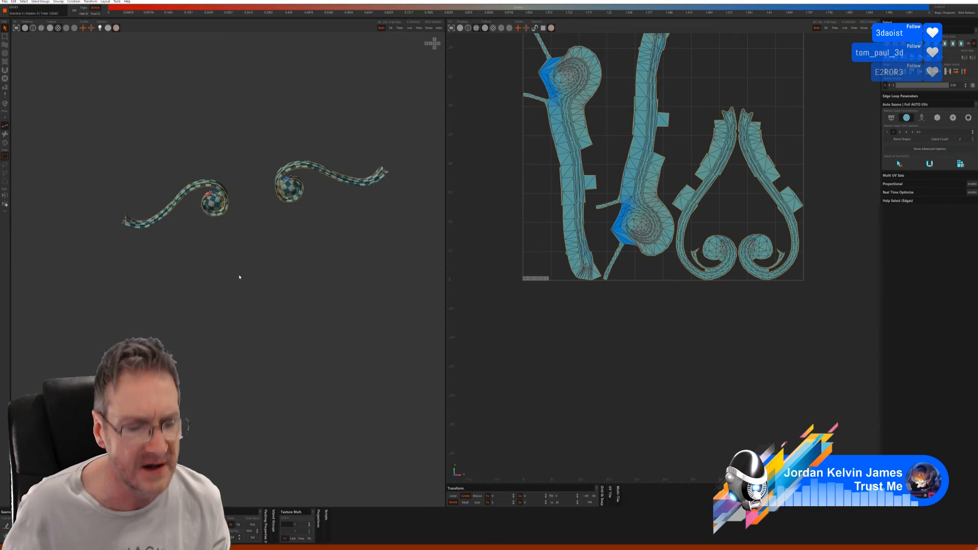
pyautogui.hotkey('ctrl', 'z')
pyautogui.hotkey('ctrl', 'z')
pyautogui.hotkey('ctrl', 'z')
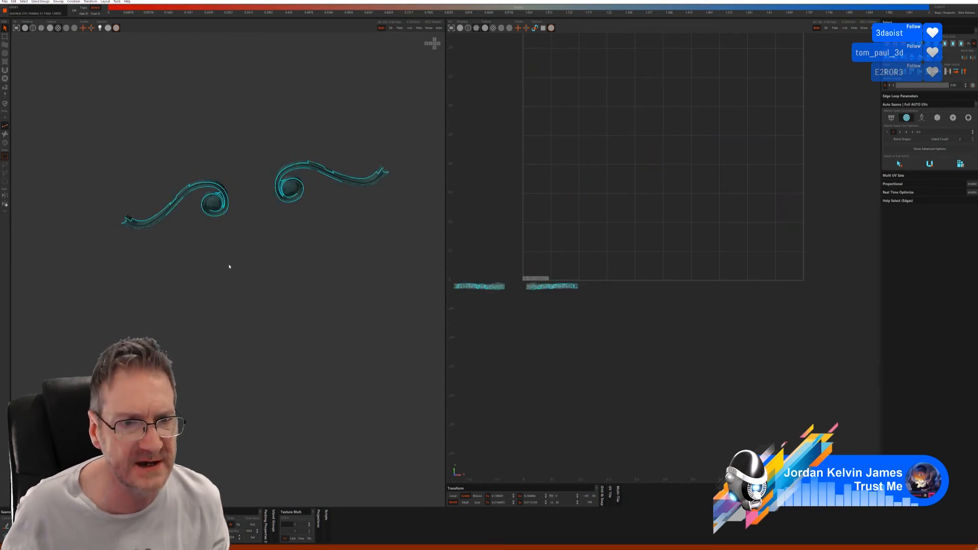
pyautogui.hotkey('ctrl', 'z')
# Try to unwrap and pack the two carved scrolls with pelt-style automatic seams
pyautogui.click(922, 119)
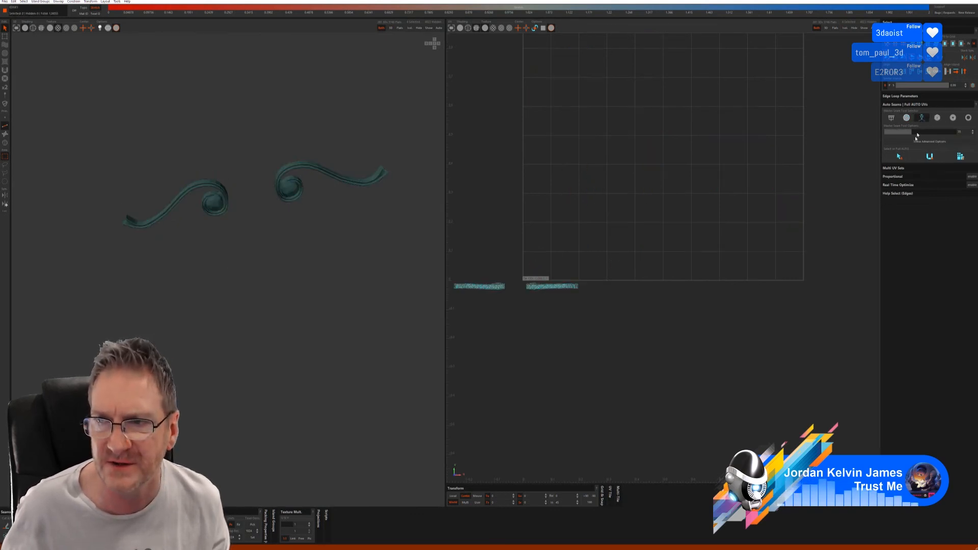
pyautogui.click(933, 157)
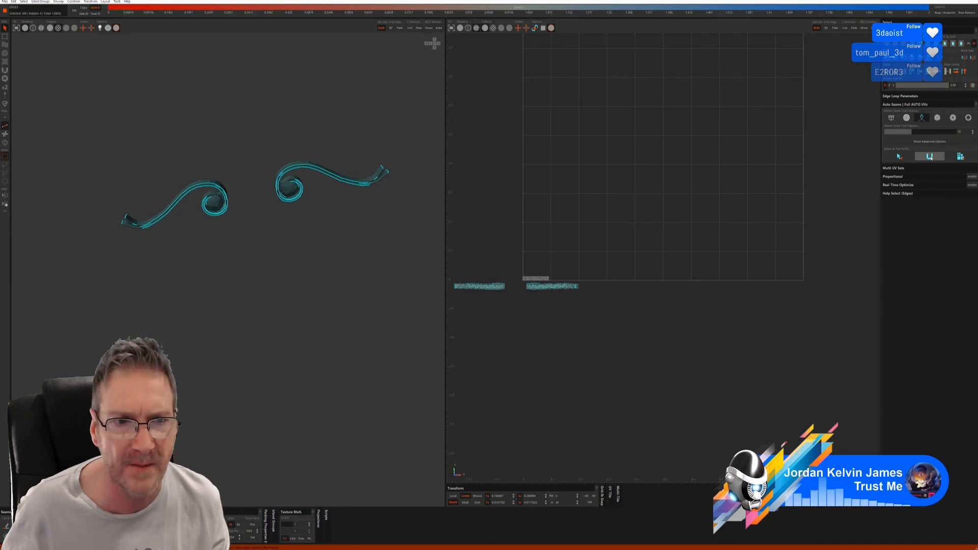
pyautogui.click(960, 157)
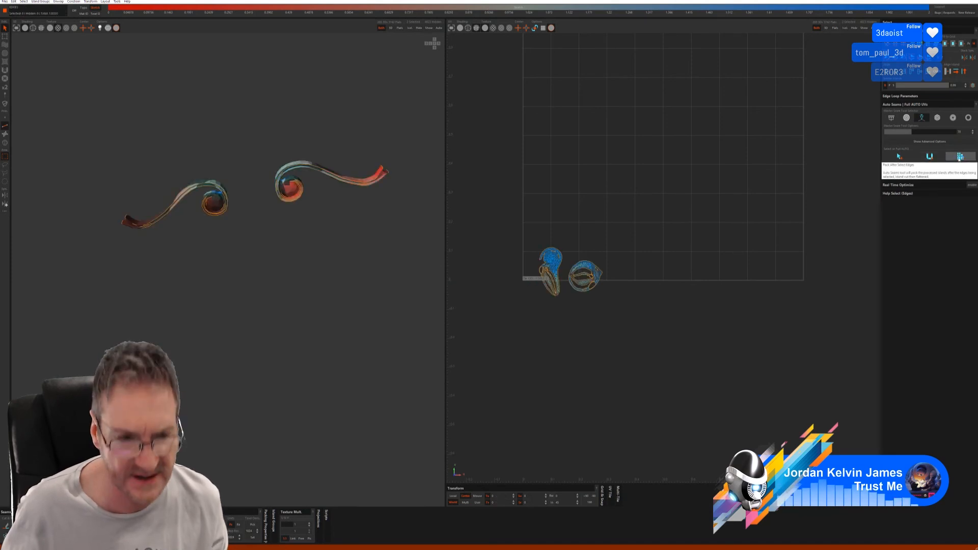
# Unwrap and pack the two carved scrolls with box-style automatic seams, check their checker pattern, and show the other parts again
pyautogui.click(939, 119)
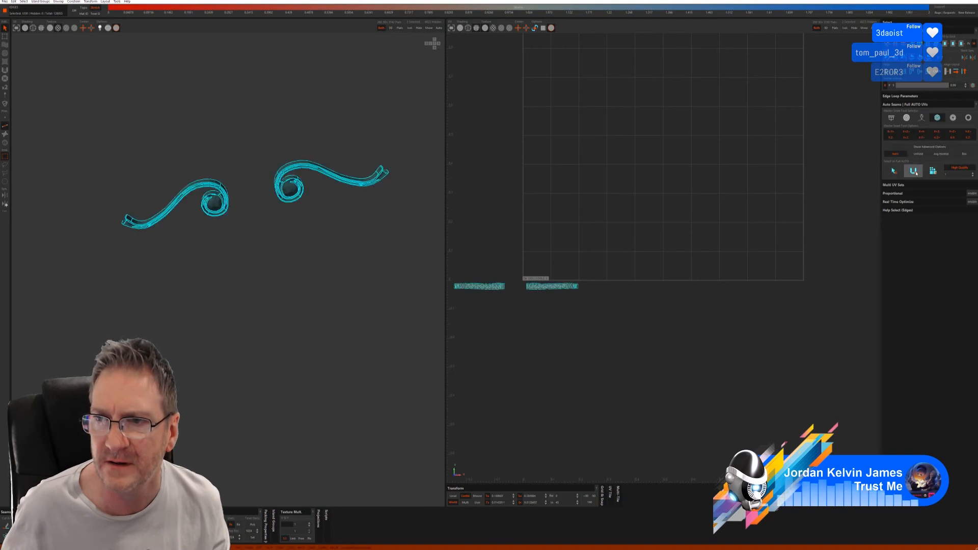
pyautogui.click(933, 172)
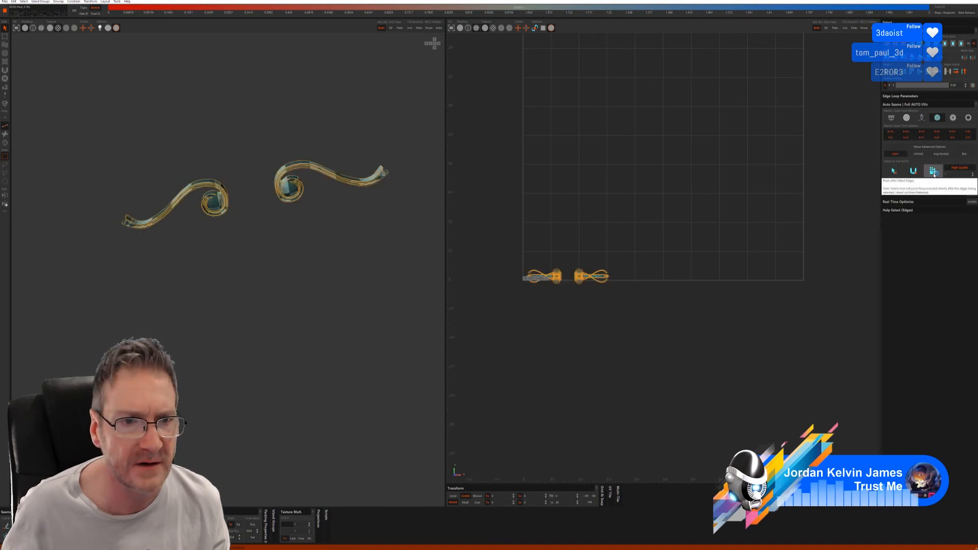
pyautogui.keyDown('alt'); pyautogui.moveTo(242, 221); pyautogui.dragTo(352, 206); pyautogui.keyUp('alt')
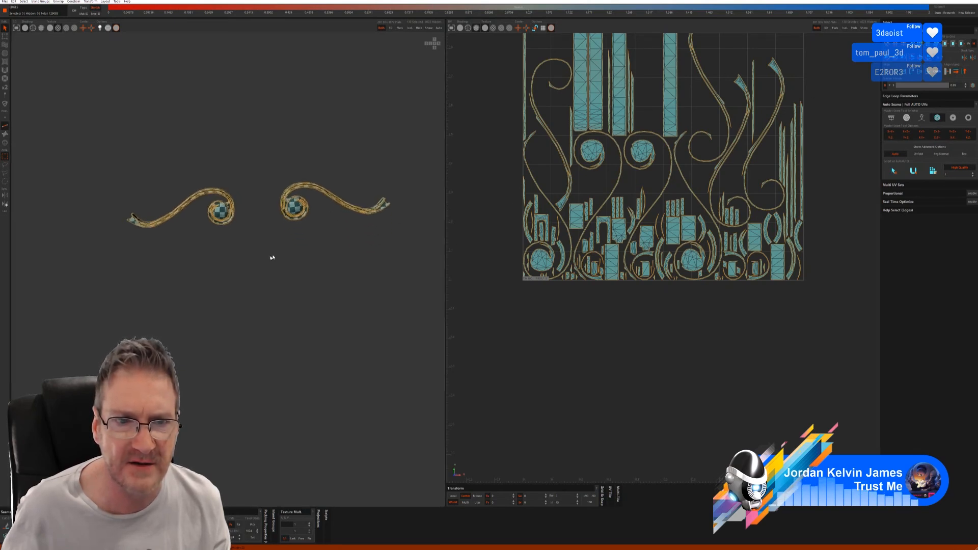
pyautogui.keyDown('alt'); pyautogui.moveTo(271, 258); pyautogui.dragTo(280, 201); pyautogui.keyUp('alt')
pyautogui.scroll(5, 350, 167)
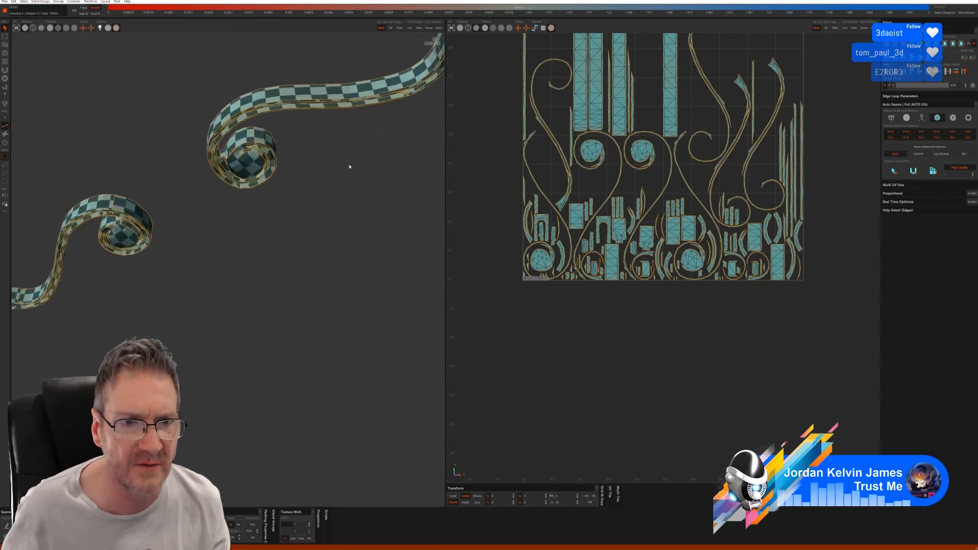
pyautogui.keyDown('alt'); pyautogui.moveTo(223, 148); pyautogui.dragTo(90, 191); pyautogui.keyUp('alt')
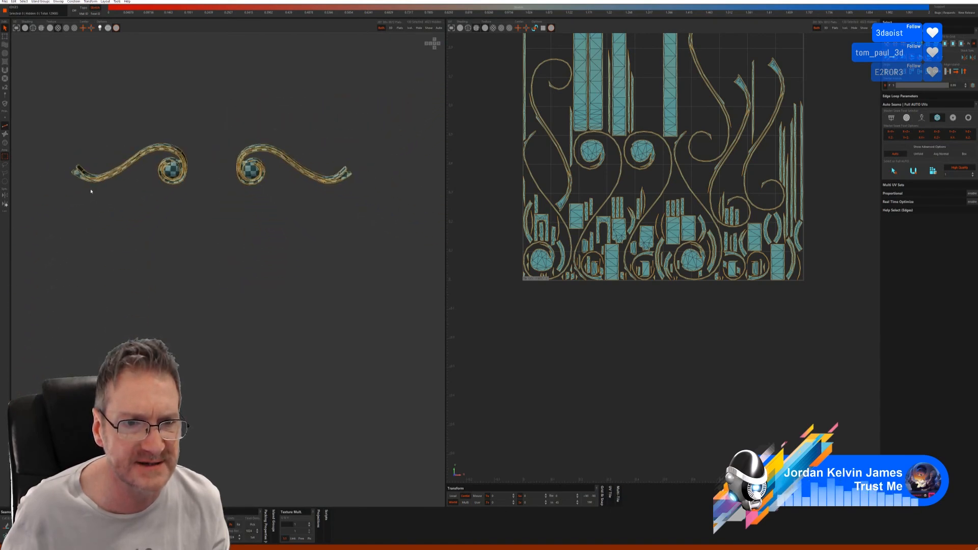
pyautogui.keyDown('alt'); pyautogui.moveTo(179, 181); pyautogui.dragTo(189, 206, button='middle'); pyautogui.keyUp('alt')
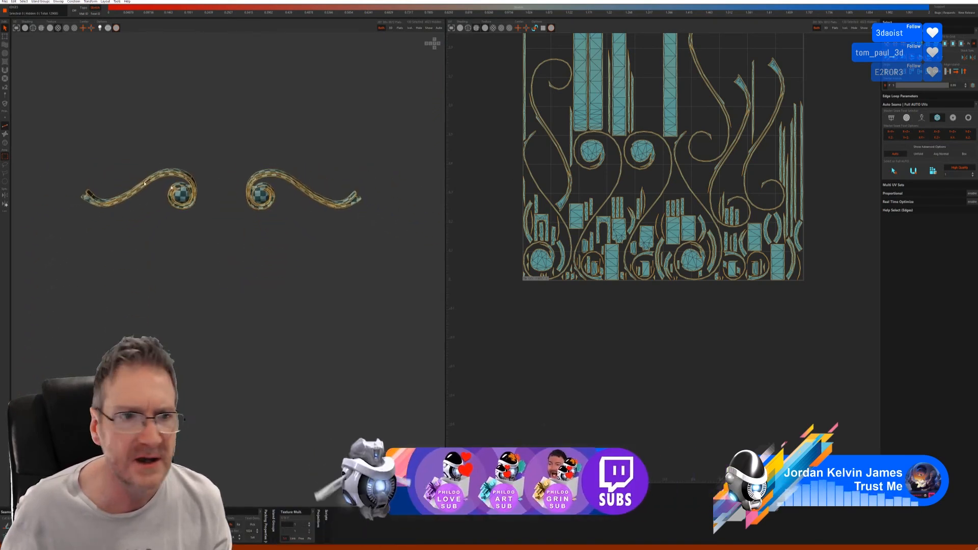
pyautogui.click(428, 29)
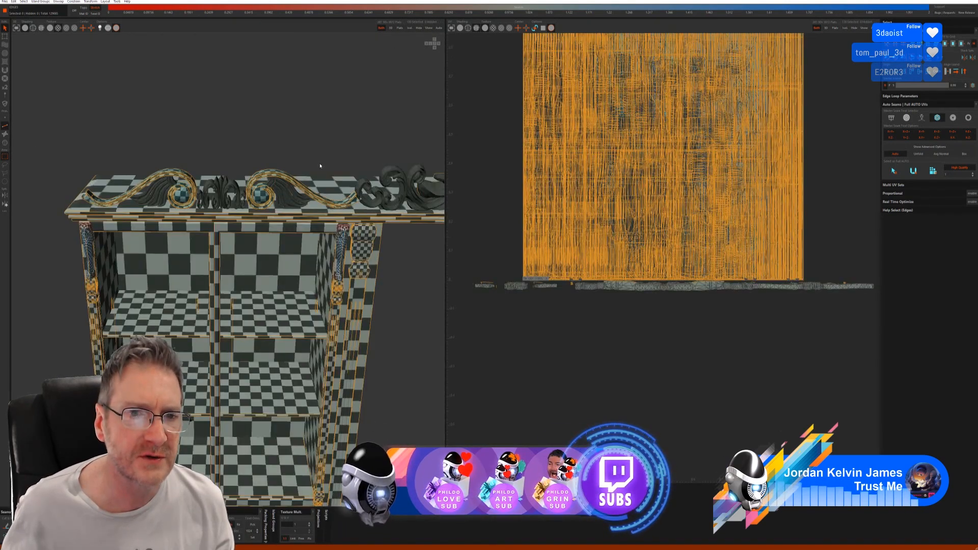
# Select the two mirrored carved scrolls on either side of the small crest above the right-hand section and isolate them
pyautogui.keyDown('alt'); pyautogui.moveTo(299, 156); pyautogui.dragTo(77, 152); pyautogui.keyUp('alt')
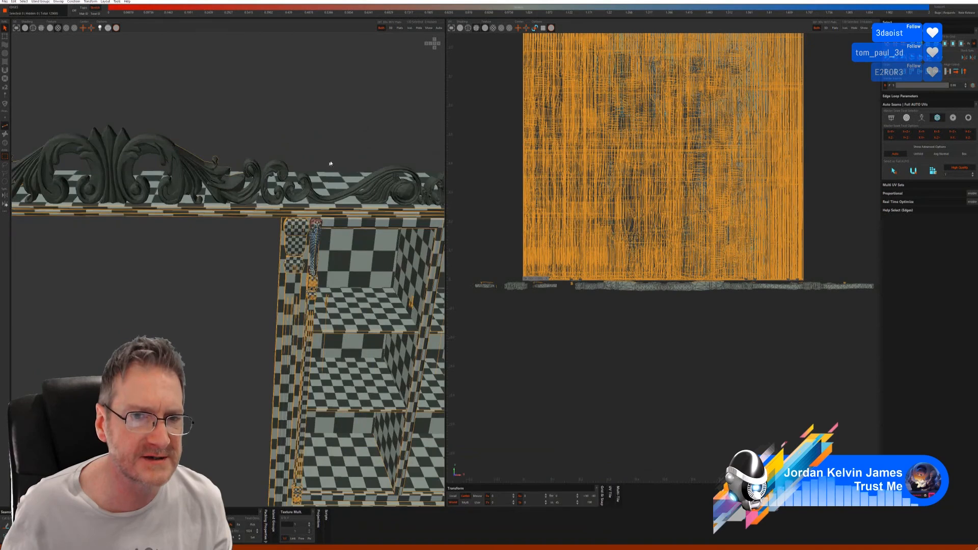
pyautogui.keyDown('alt'); pyautogui.moveTo(228, 153); pyautogui.dragTo(264, 150); pyautogui.keyUp('alt')
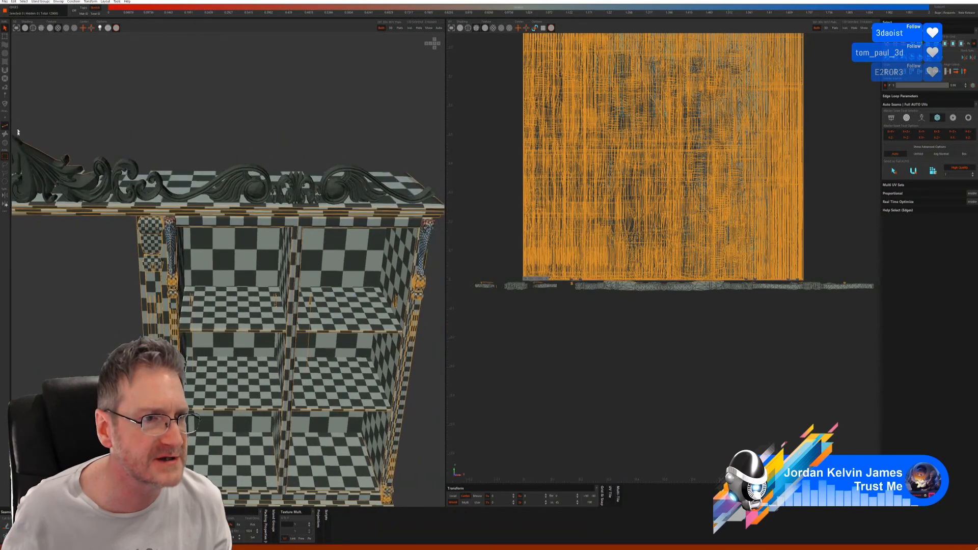
pyautogui.click(5, 143)
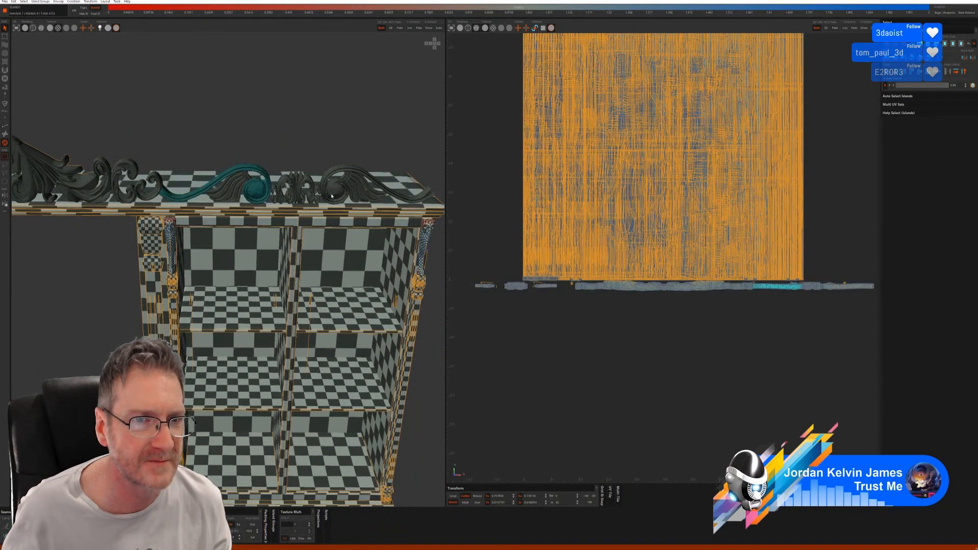
pyautogui.click(412, 29)
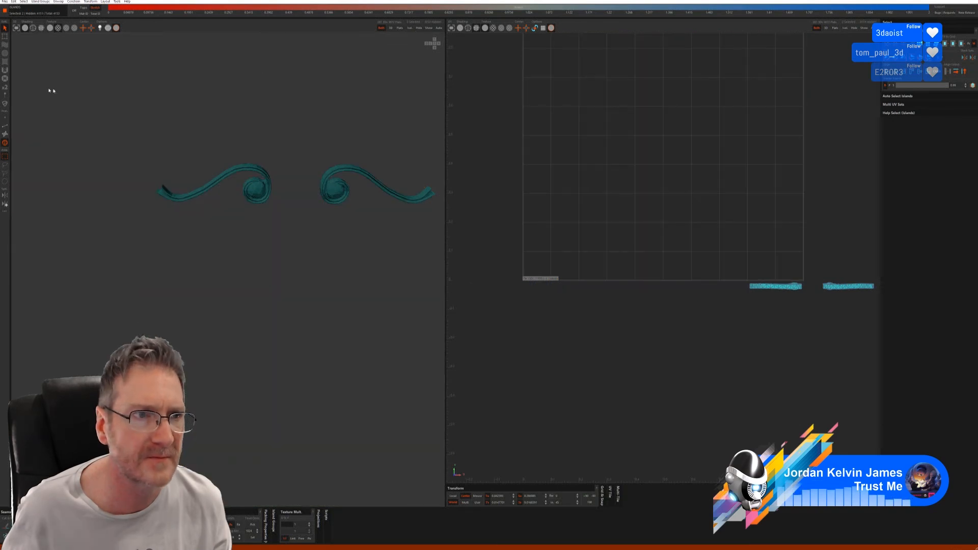
# Unwrap and pack the two right-hand scrolls with box-style automatic seams, check their checker pattern, and show the other parts again
pyautogui.click(6, 126)
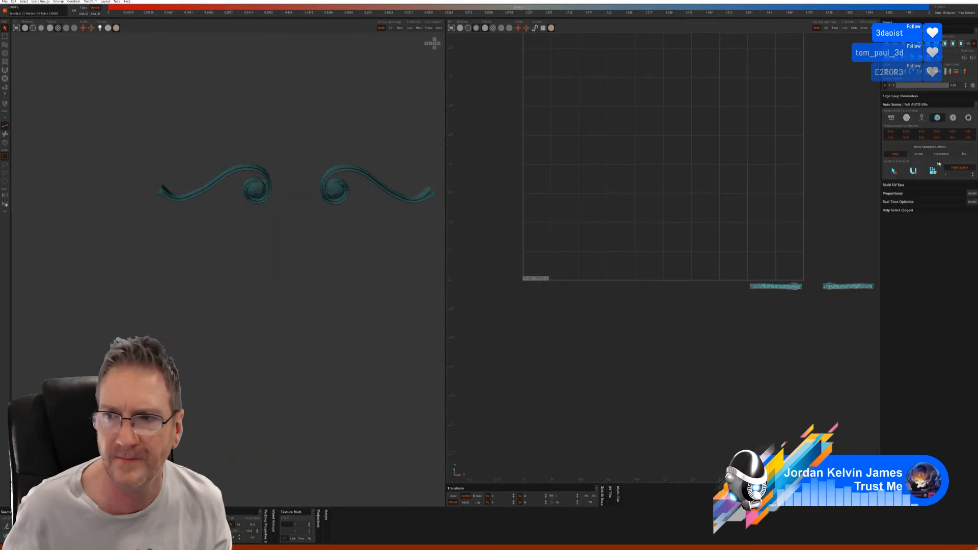
pyautogui.click(894, 172)
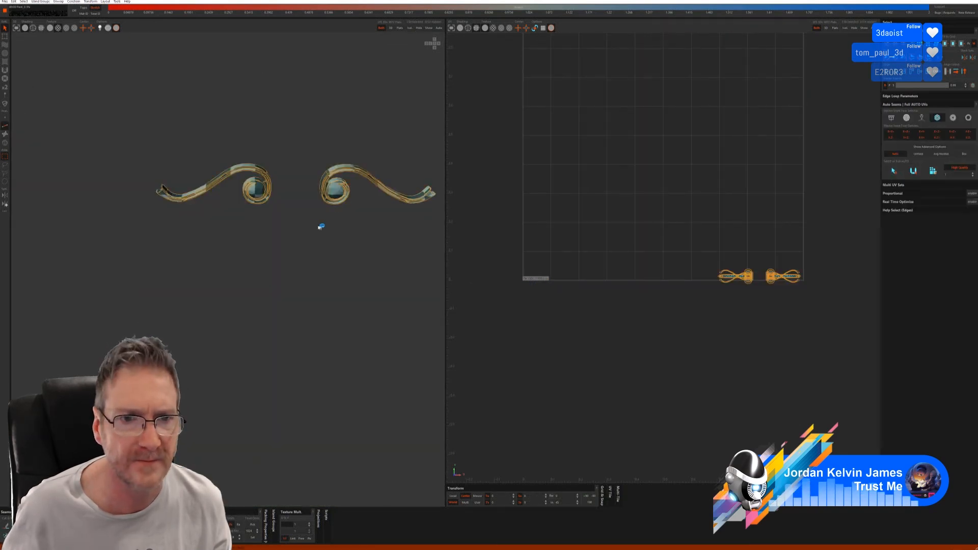
pyautogui.keyDown('alt'); pyautogui.moveTo(308, 219); pyautogui.dragTo(320, 196); pyautogui.keyUp('alt')
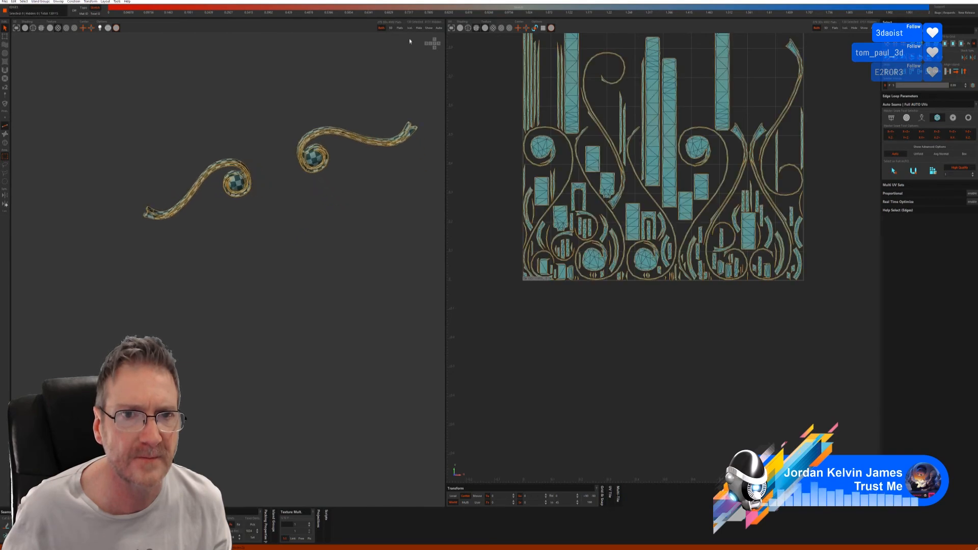
pyautogui.click(429, 30)
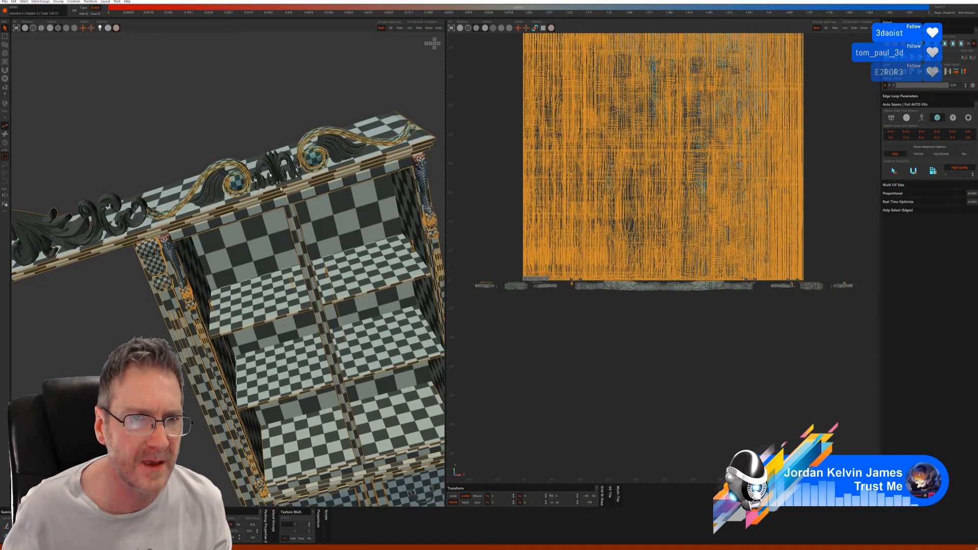
# Select the two mirrored C-shaped carvings in the large central crest above the opening and isolate them
pyautogui.click(5, 143)
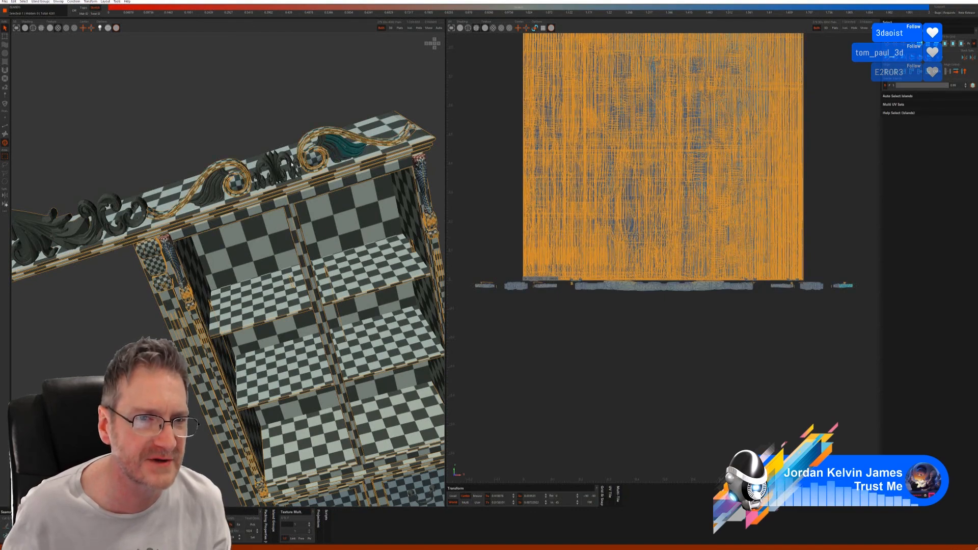
pyautogui.scroll(-5, 197, 204)
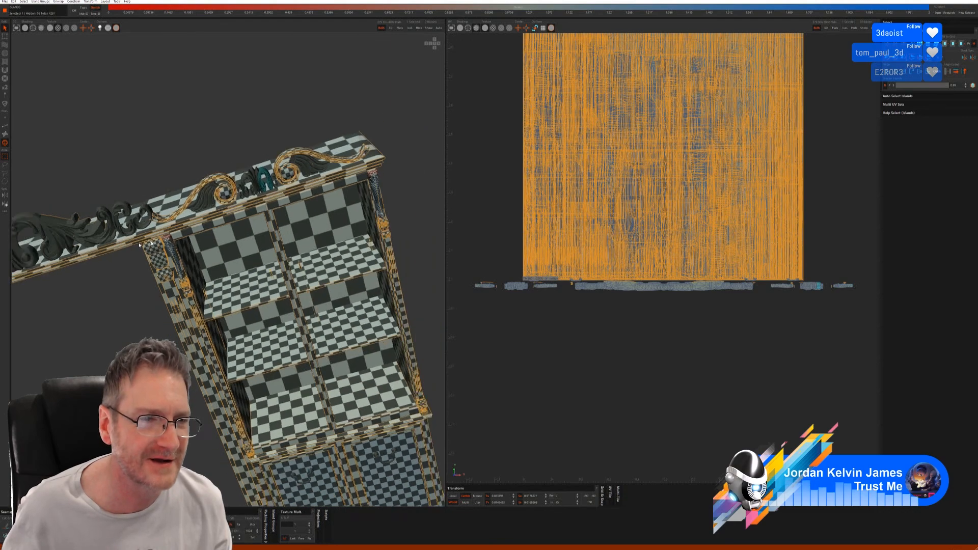
pyautogui.keyDown('alt'); pyautogui.moveTo(76, 275); pyautogui.dragTo(164, 213, button='middle'); pyautogui.keyUp('alt')
pyautogui.keyDown('alt'); pyautogui.moveTo(164, 213); pyautogui.dragTo(169, 180); pyautogui.keyUp('alt')
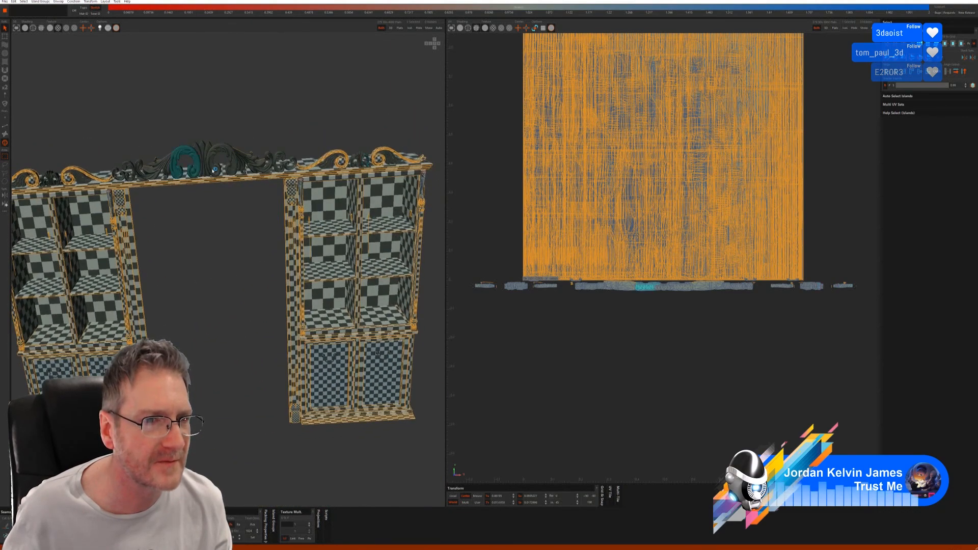
pyautogui.click(411, 30)
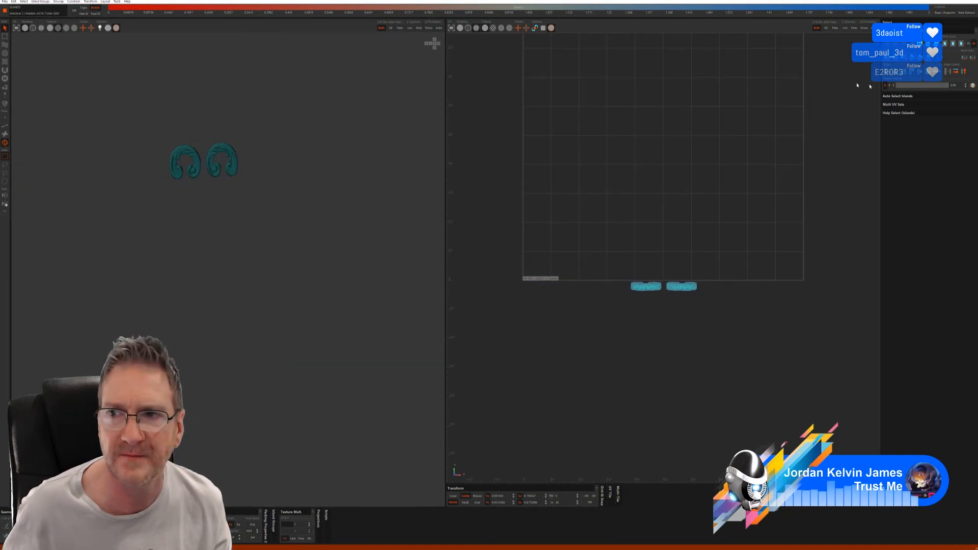
# Unwrap and pack the two C-shaped carvings with box-style automatic seams, check their checker pattern, and show the other parts again
pyautogui.click(892, 172)
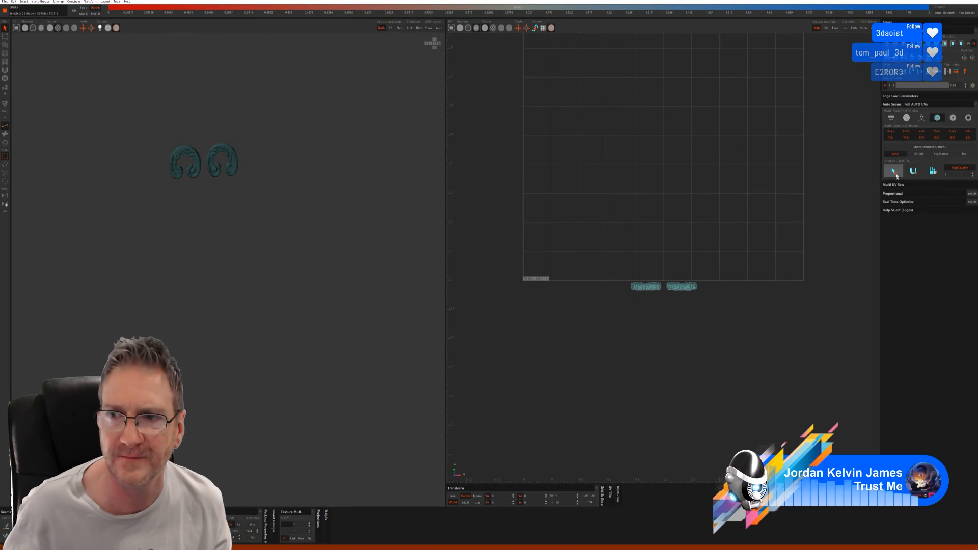
pyautogui.click(933, 171)
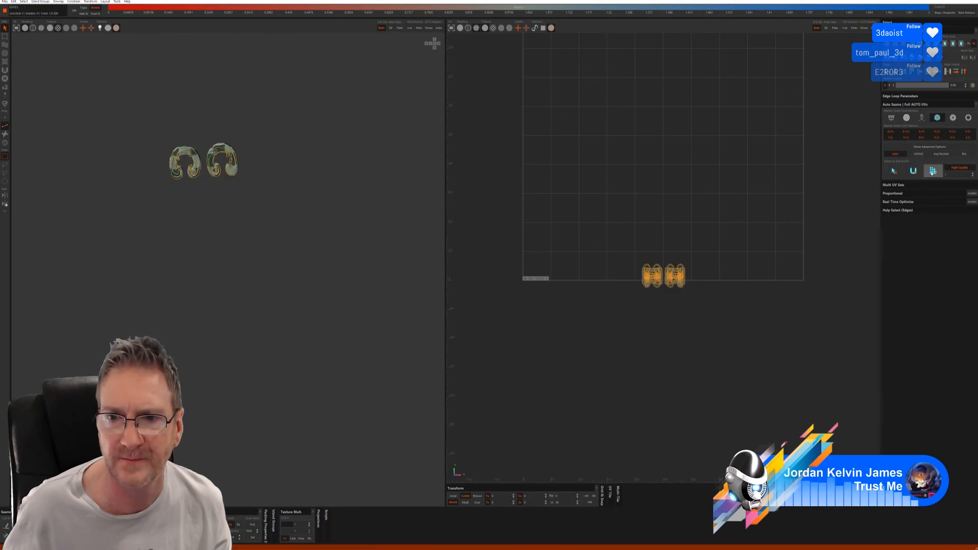
pyautogui.keyDown('alt'); pyautogui.moveTo(208, 179); pyautogui.dragTo(345, 157, button='right'); pyautogui.keyUp('alt')
pyautogui.keyDown('alt'); pyautogui.moveTo(345, 156); pyautogui.dragTo(303, 156); pyautogui.keyUp('alt')
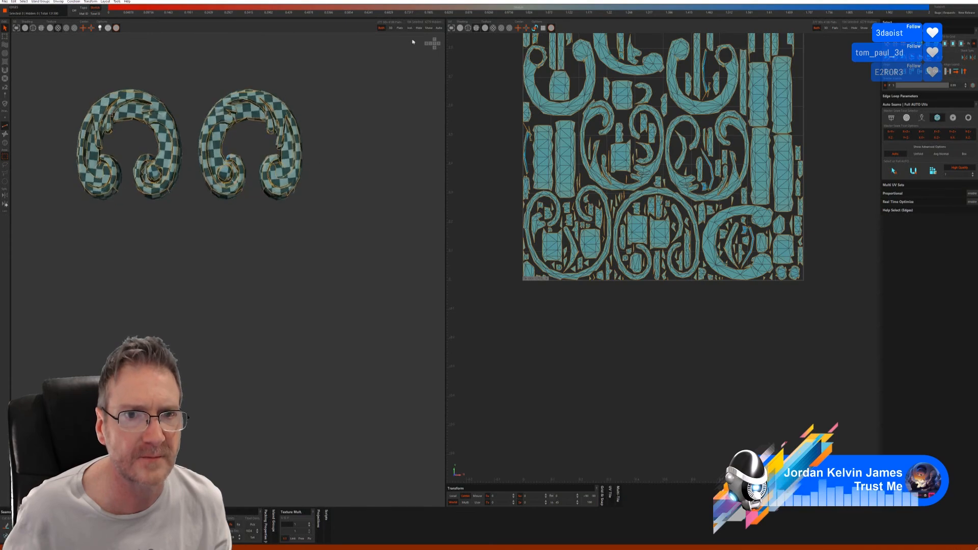
pyautogui.click(429, 28)
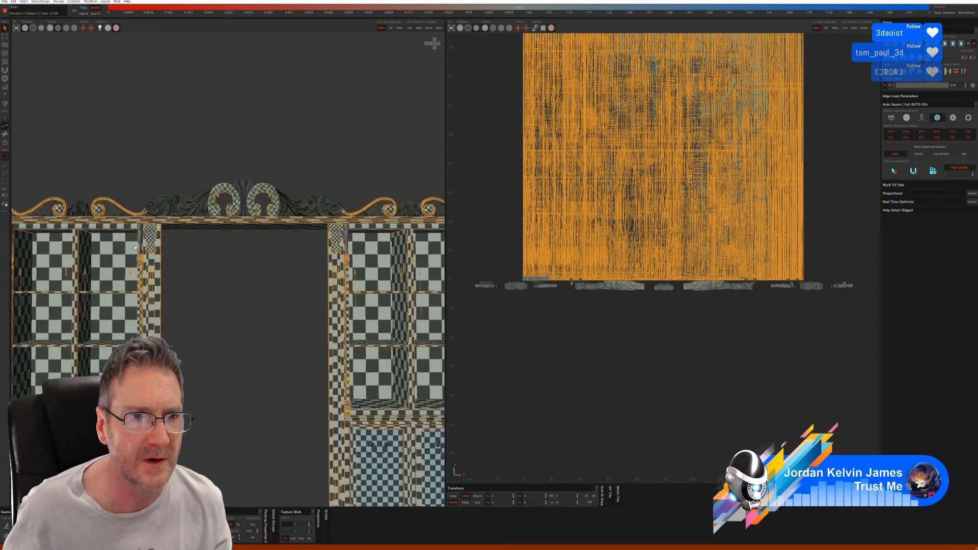
# Select the small C-shaped carvings between the scrolls in the crests above both shelf sections and isolate them
pyautogui.moveTo(151, 261)
pyautogui.keyDown('alt'); pyautogui.mouseDown()
pyautogui.moveTo(173, 271)
pyautogui.moveTo(164, 273)
pyautogui.mouseUp(); pyautogui.keyUp('alt')
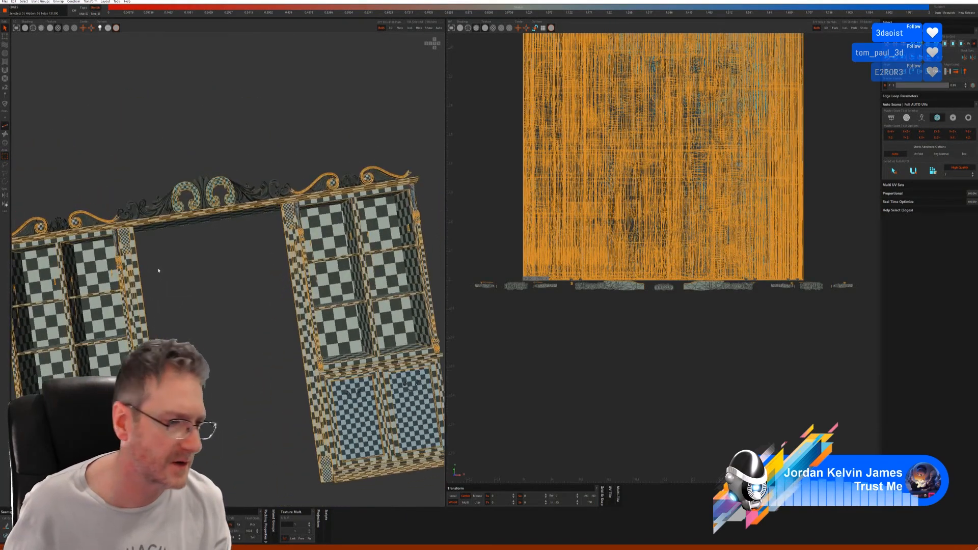
pyautogui.keyDown('alt'); pyautogui.moveTo(172, 275); pyautogui.dragTo(294, 276, button='middle'); pyautogui.keyUp('alt')
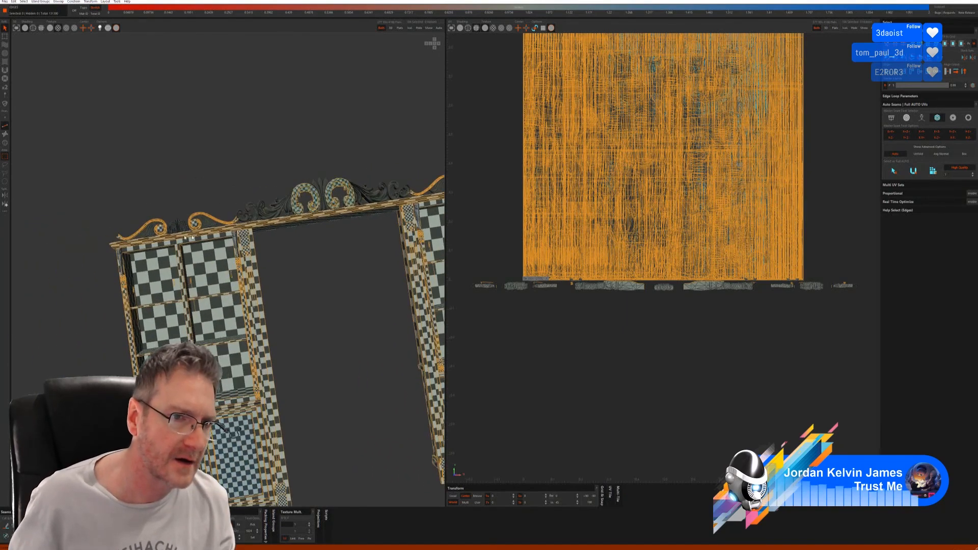
pyautogui.keyDown('alt'); pyautogui.moveTo(177, 241); pyautogui.dragTo(193, 219, button='right'); pyautogui.keyUp('alt')
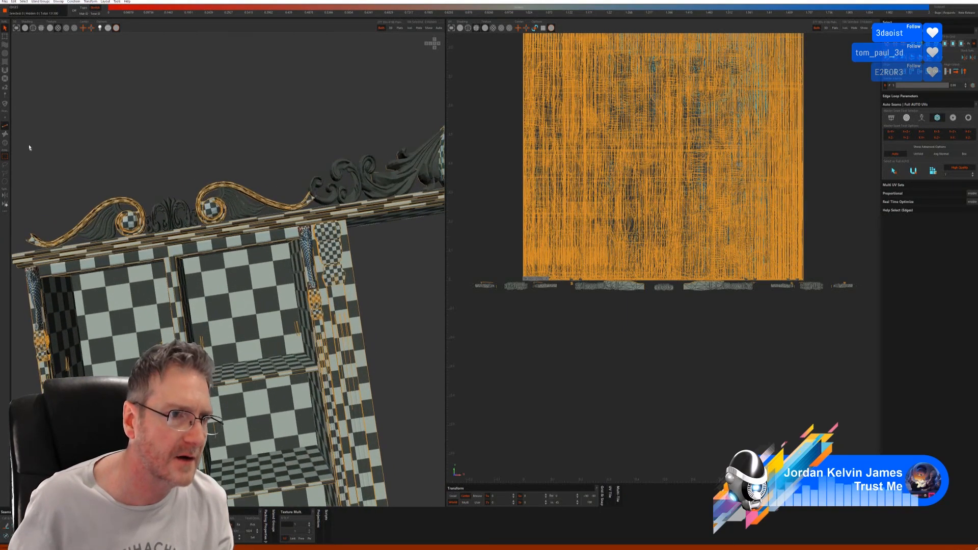
pyautogui.click(5, 142)
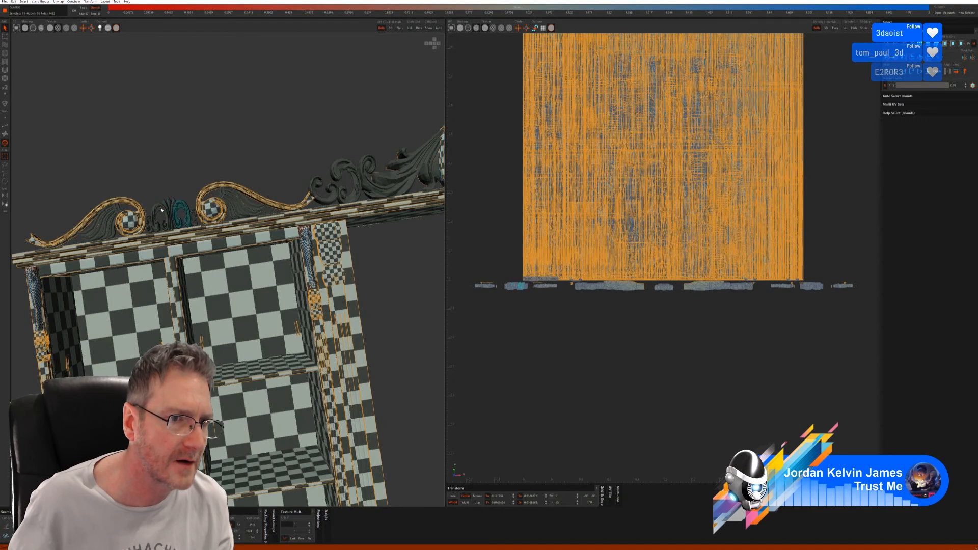
pyautogui.keyDown('alt'); pyautogui.moveTo(298, 243); pyautogui.dragTo(298, 257, button='right'); pyautogui.keyUp('alt')
pyautogui.keyDown('alt'); pyautogui.moveTo(373, 234); pyautogui.dragTo(144, 283, button='middle'); pyautogui.keyUp('alt')
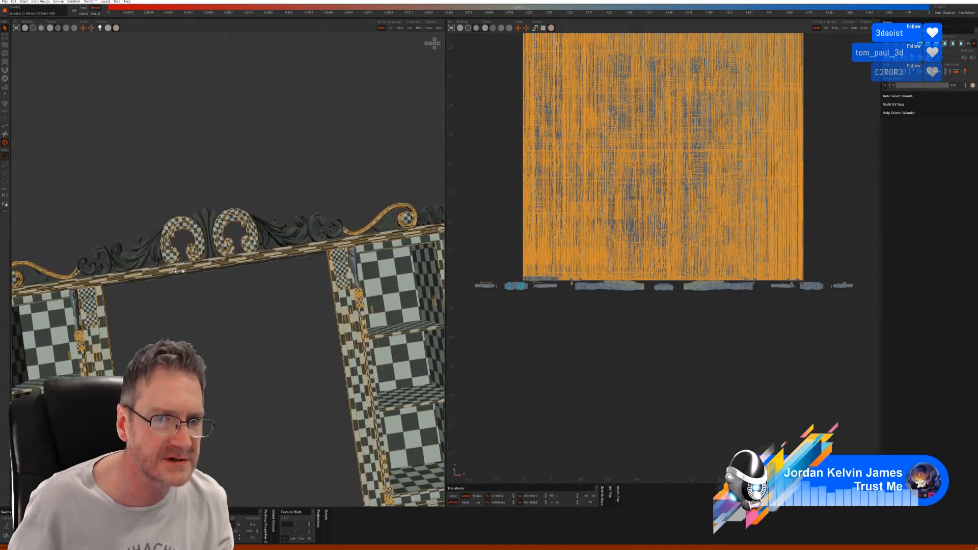
pyautogui.keyDown('alt'); pyautogui.moveTo(290, 257); pyautogui.dragTo(88, 281, button='middle'); pyautogui.keyUp('alt')
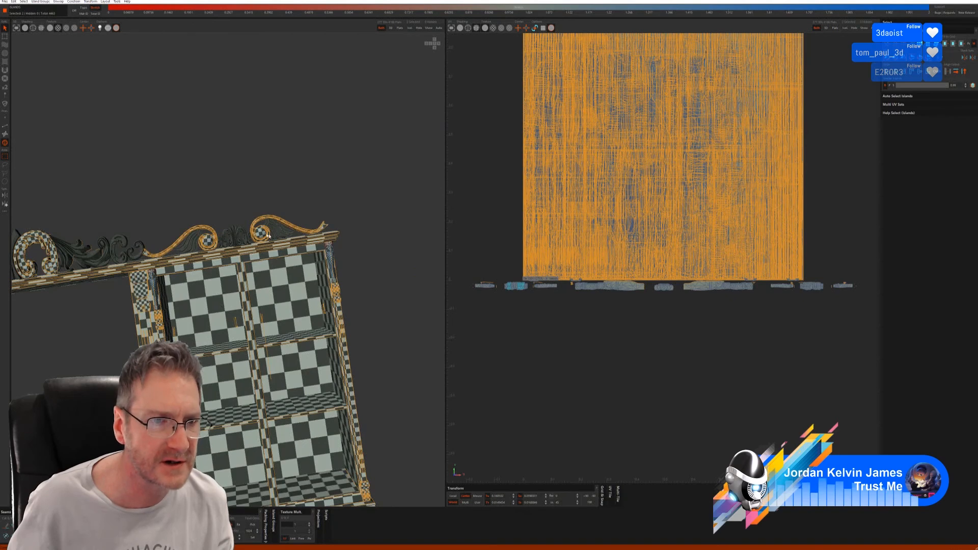
pyautogui.click(409, 28)
# Unwrap and pack the small C-shaped carvings with box-style automatic seams, show the other parts again, and check the whole bookcase
pyautogui.click(6, 126)
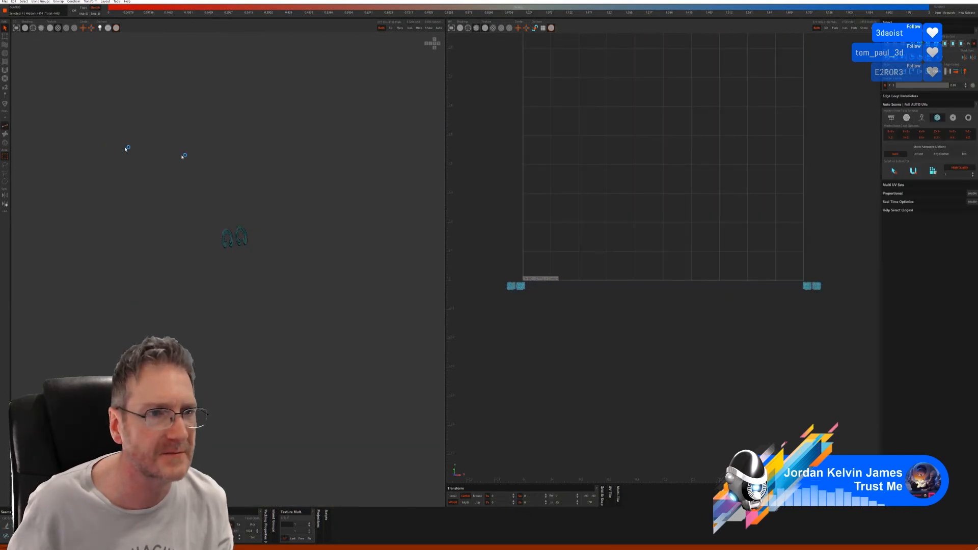
pyautogui.click(933, 172)
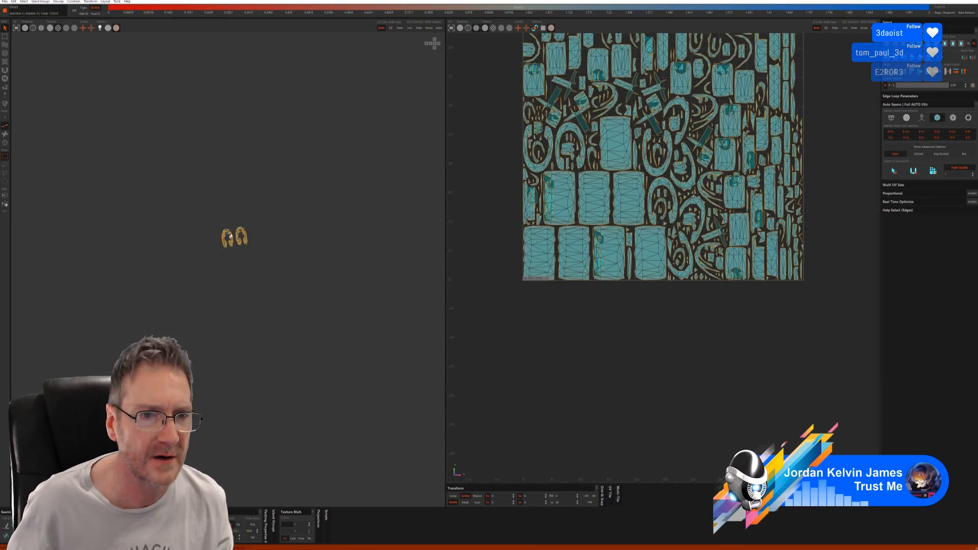
pyautogui.keyDown('alt'); pyautogui.moveTo(236, 232); pyautogui.dragTo(423, 229, button='right'); pyautogui.keyUp('alt')
pyautogui.keyDown('alt'); pyautogui.moveTo(424, 229); pyautogui.dragTo(415, 225); pyautogui.keyUp('alt')
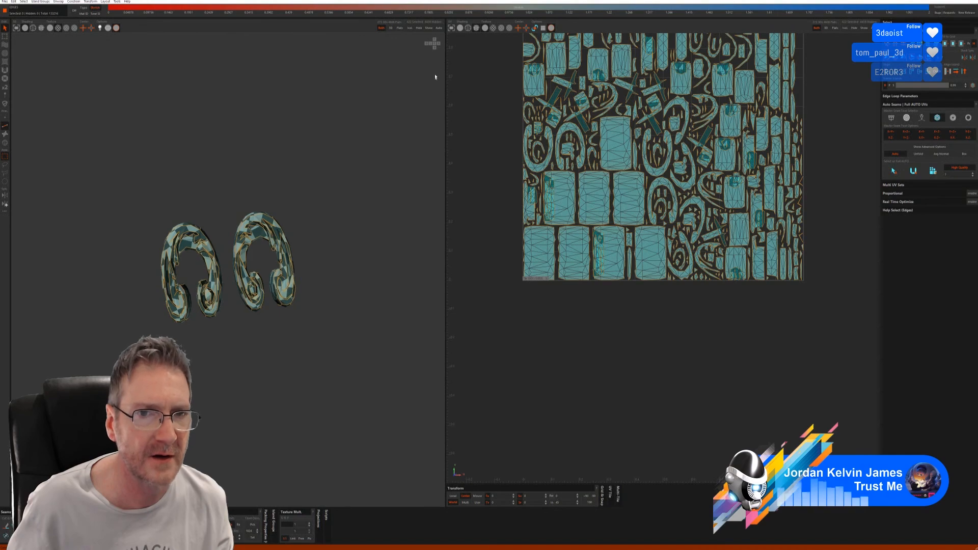
pyautogui.click(428, 29)
pyautogui.keyDown('alt'); pyautogui.moveTo(319, 189); pyautogui.dragTo(115, 254, button='right'); pyautogui.keyUp('alt')
pyautogui.keyDown('alt'); pyautogui.moveTo(115, 254); pyautogui.dragTo(385, 206, button='middle'); pyautogui.keyUp('alt')
pyautogui.keyDown('alt'); pyautogui.moveTo(336, 221); pyautogui.dragTo(168, 273, button='right'); pyautogui.keyUp('alt')
pyautogui.keyDown('alt'); pyautogui.moveTo(262, 285); pyautogui.dragTo(204, 223, button='middle'); pyautogui.keyUp('alt')
pyautogui.keyDown('alt'); pyautogui.moveTo(211, 246); pyautogui.dragTo(194, 251, button='right'); pyautogui.keyUp('alt')
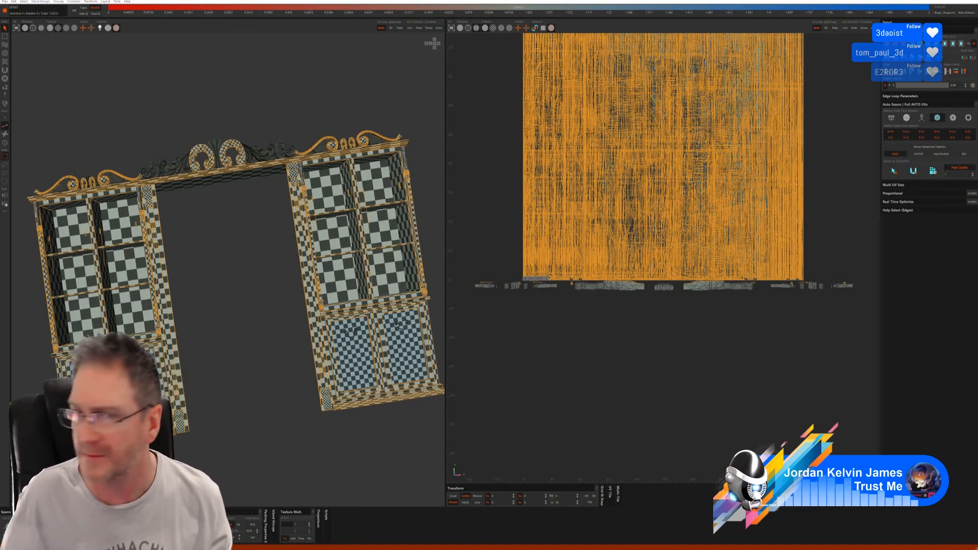
pyautogui.keyDown('alt'); pyautogui.moveTo(407, 309); pyautogui.dragTo(255, 306); pyautogui.keyUp('alt')
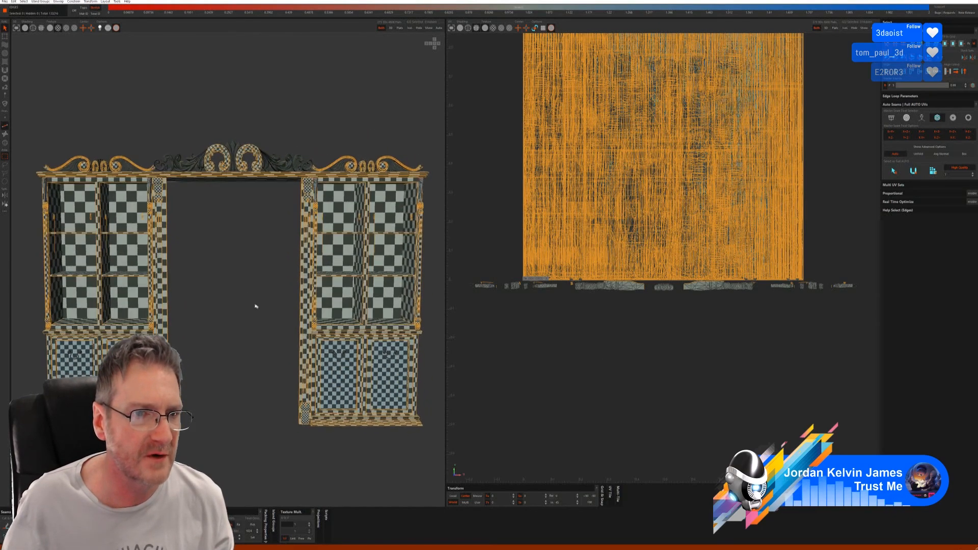
# Save the unwrapped bookcase and also save it as a new version
pyautogui.click(4, 2)
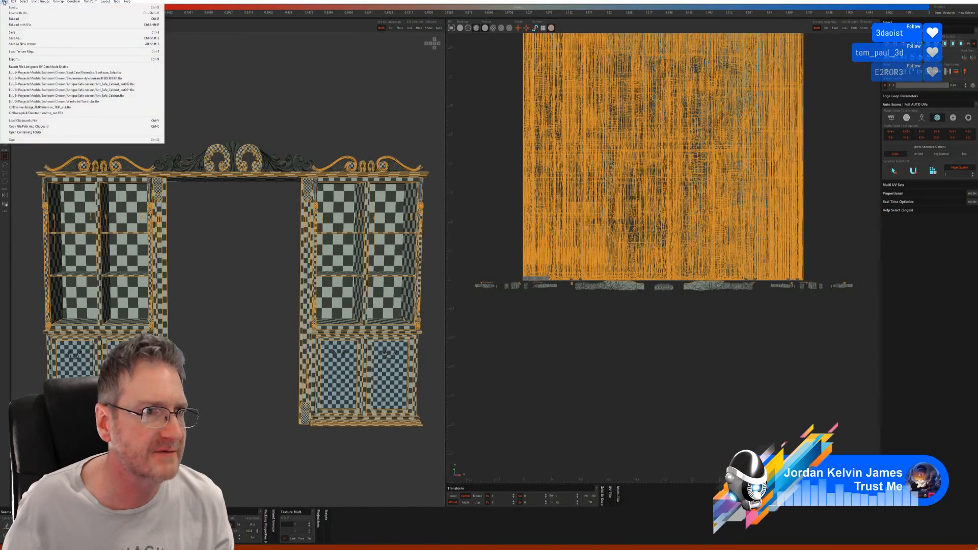
pyautogui.click(21, 32)
pyautogui.click(6, 2)
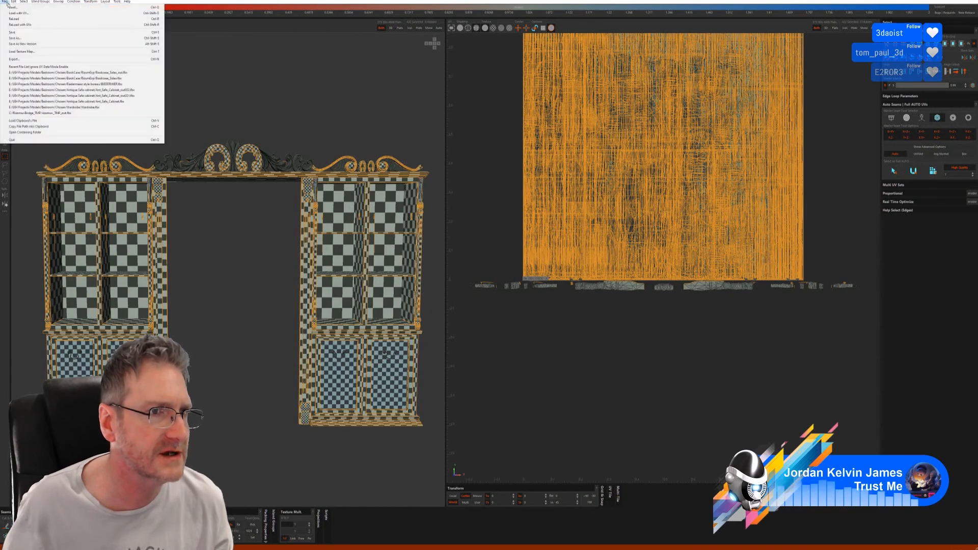
pyautogui.click(42, 44)
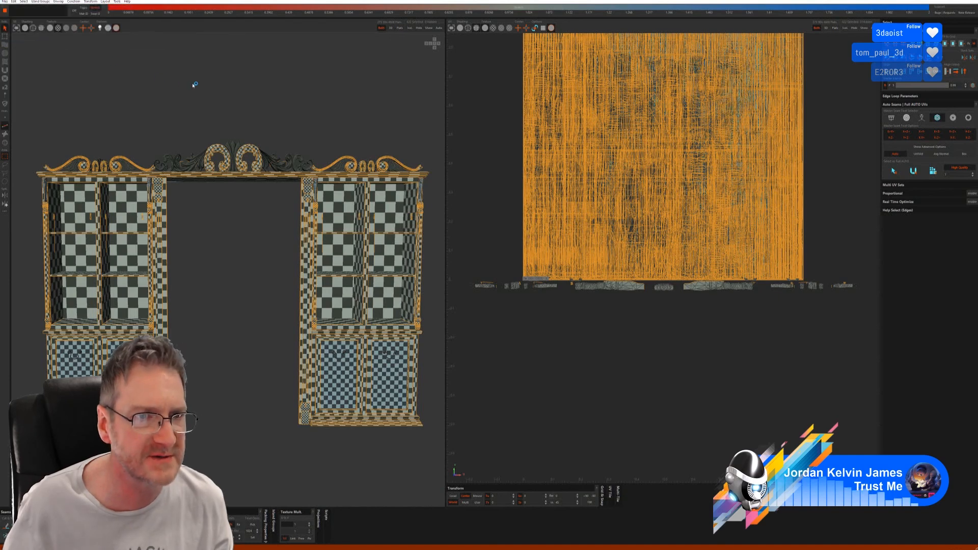
pyautogui.click(5, 1)
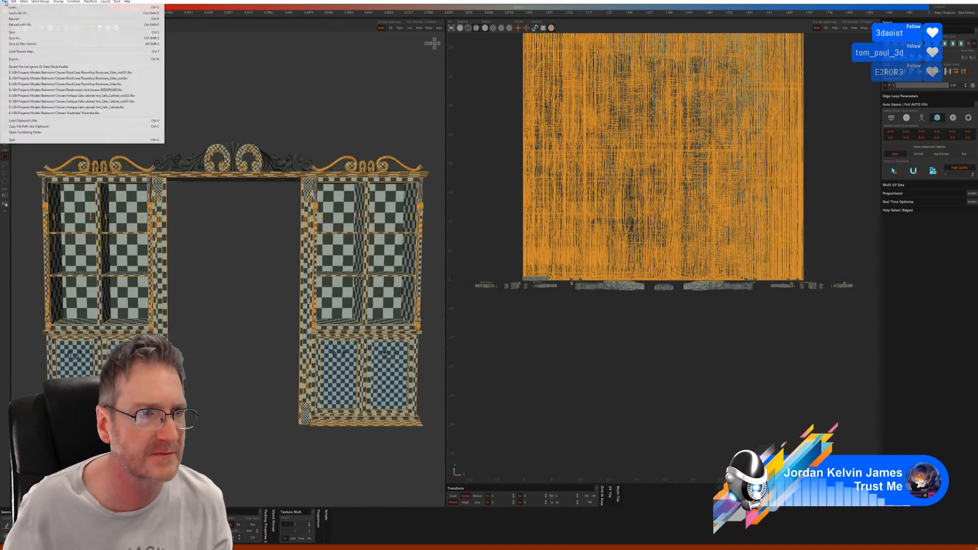
pyautogui.click(49, 60)
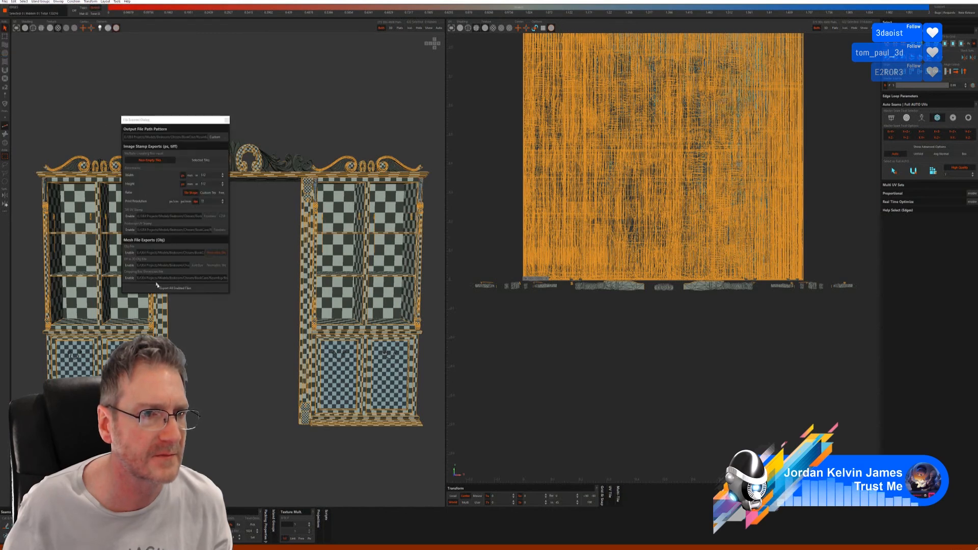
pyautogui.click(227, 121)
# Save the current version of the unwrapped bookcase file again
pyautogui.click(4, 2)
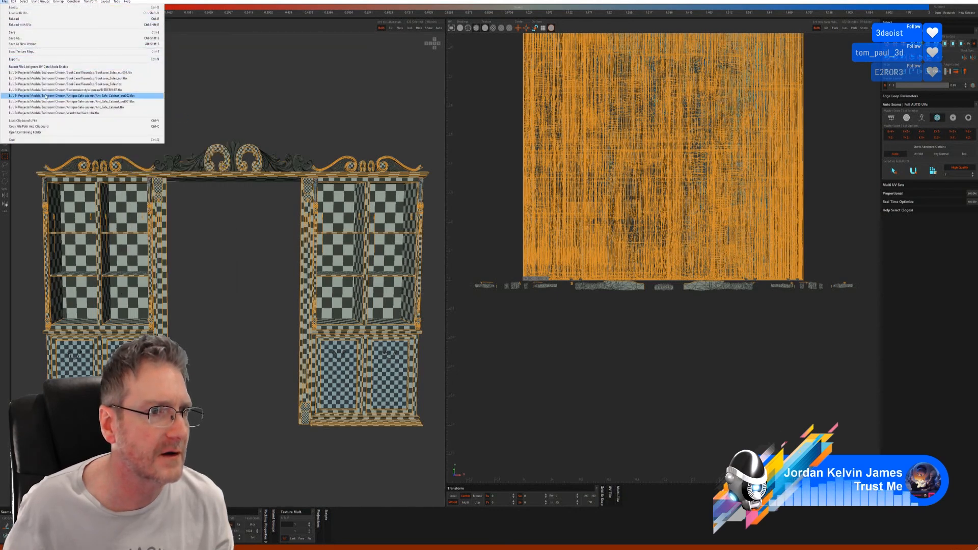
pyautogui.click(30, 33)
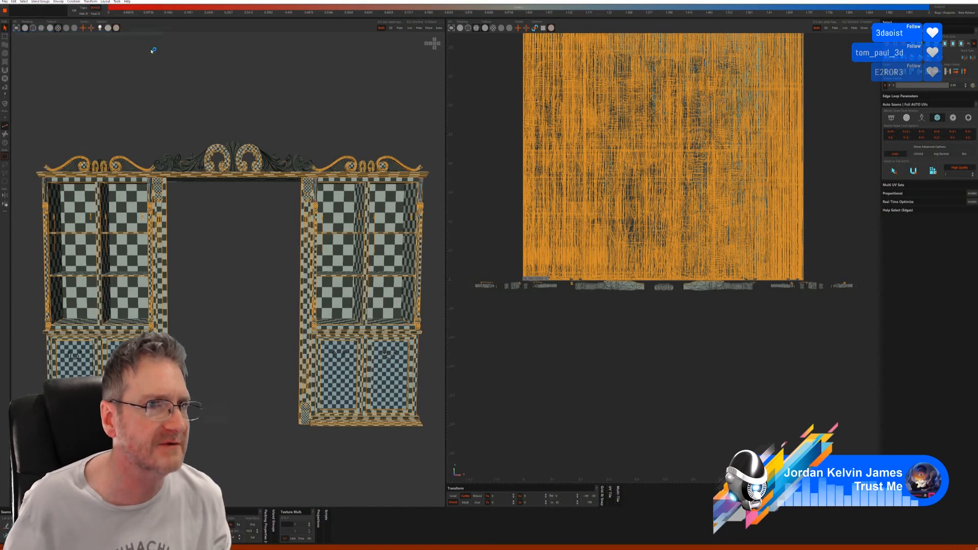